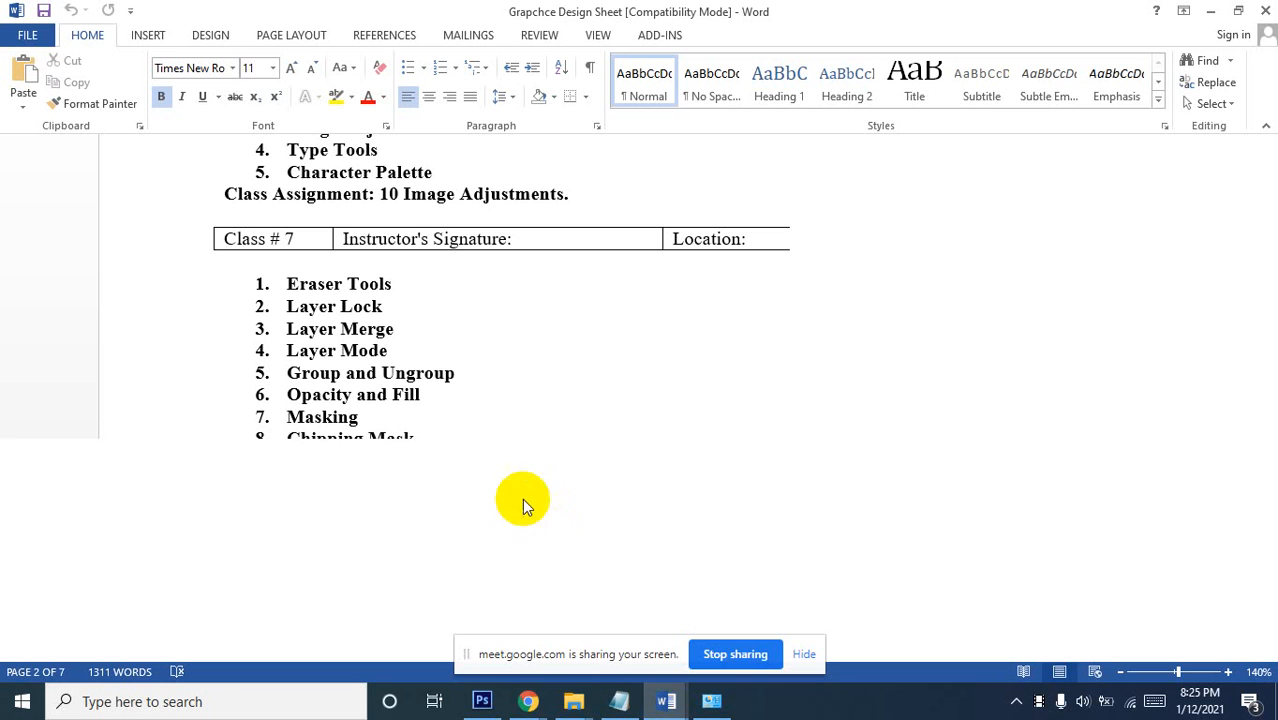
# Go through the Class # 8 Layer Palette topics in the course outline, from Blend option to Perspective Wrap
pyautogui.scroll(-8, 477, 422)
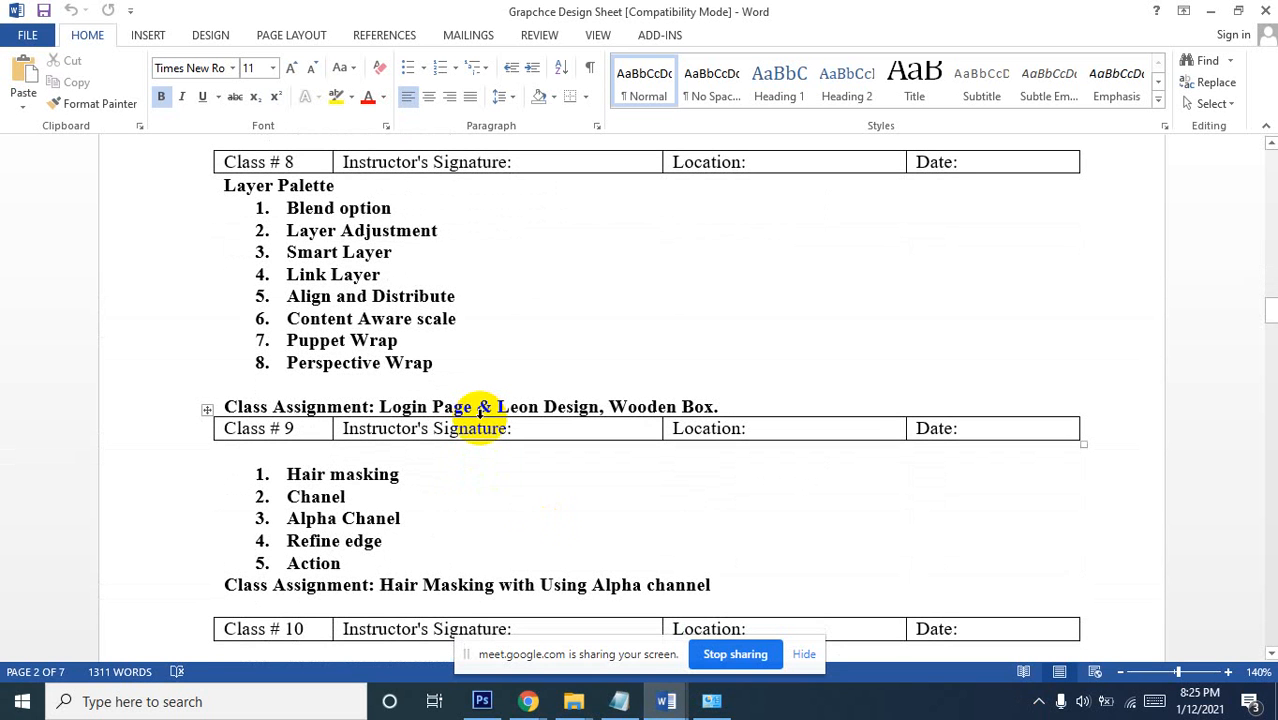
pyautogui.scroll(1, 480, 410)
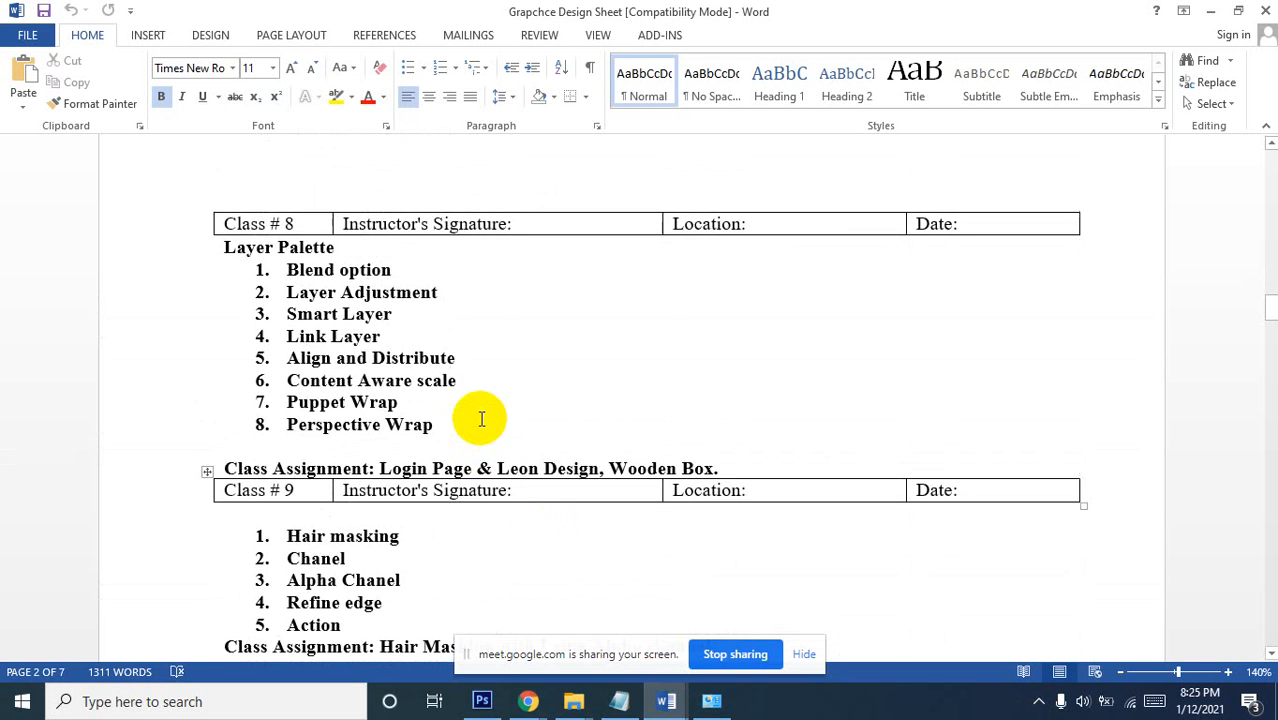
pyautogui.click(350, 242)
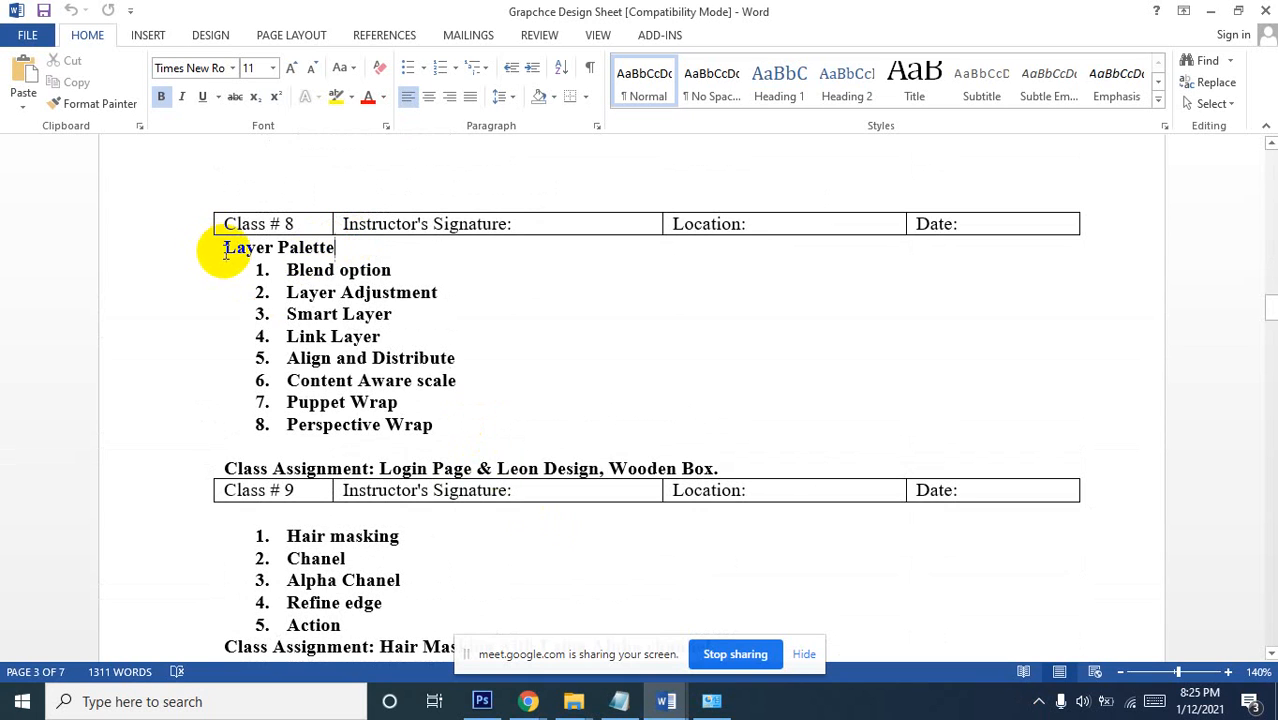
pyautogui.click(353, 245)
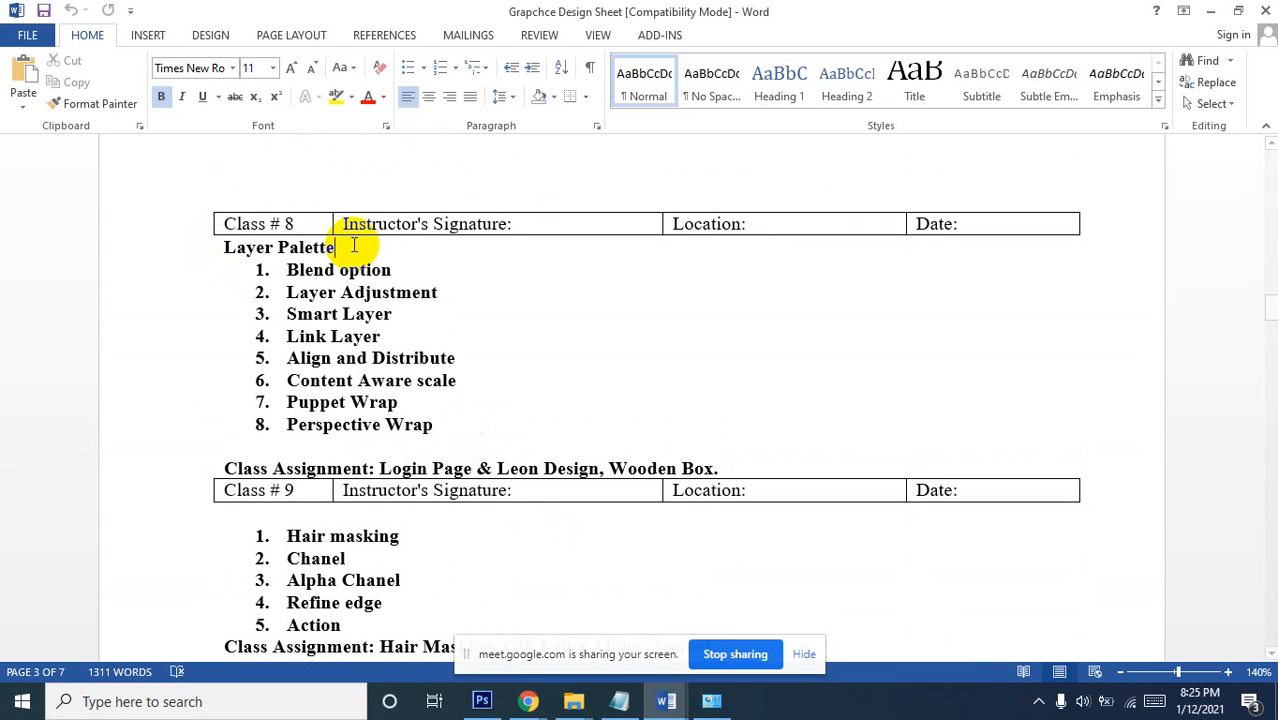
pyautogui.click(410, 271)
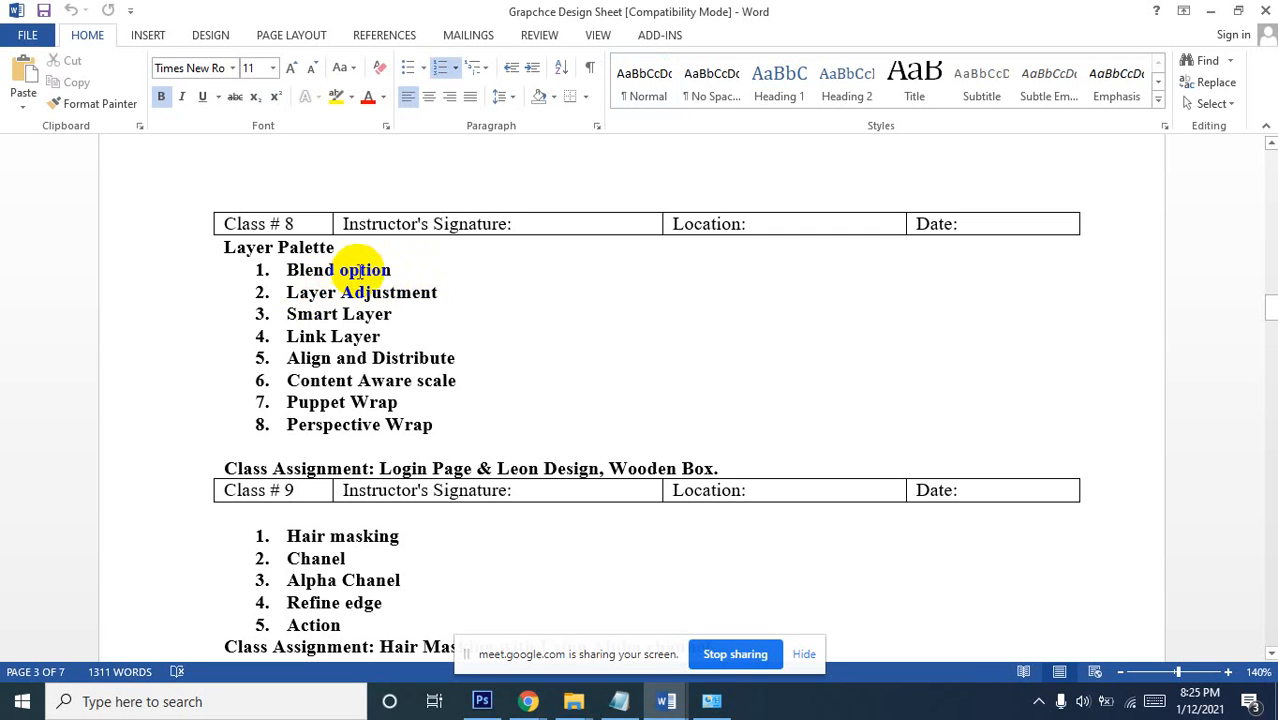
pyautogui.click(437, 290)
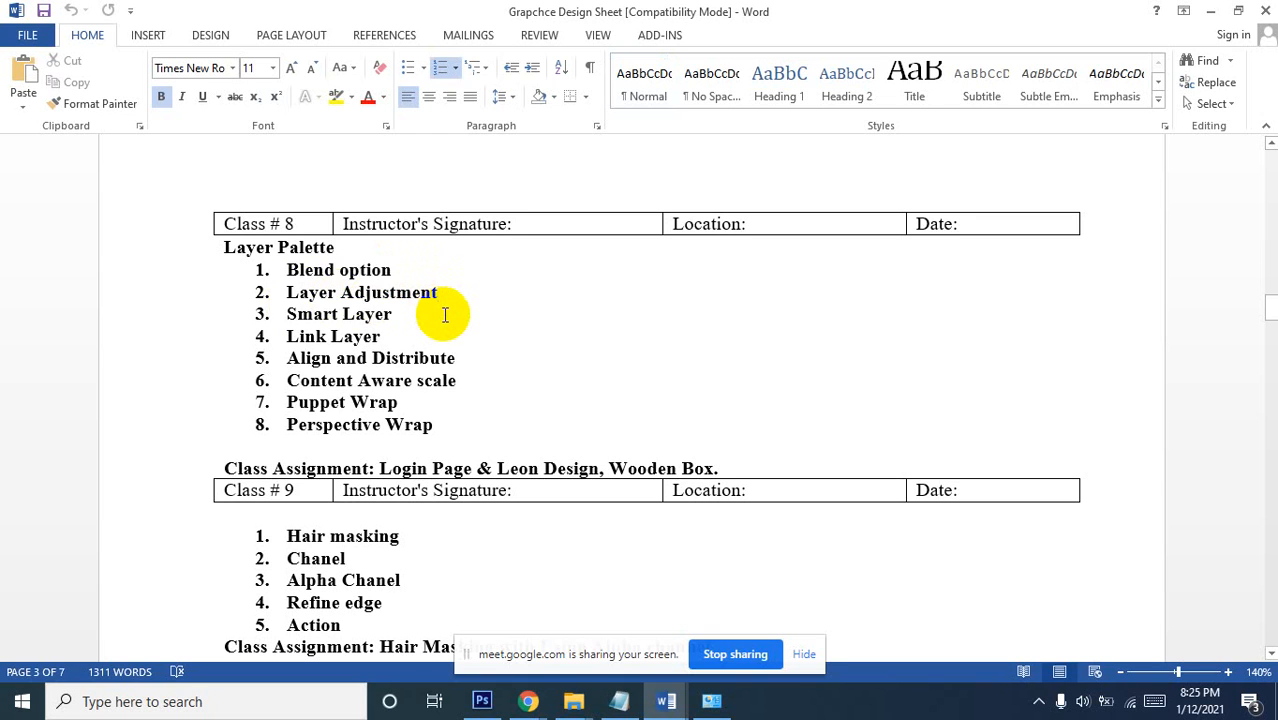
pyautogui.click(406, 315)
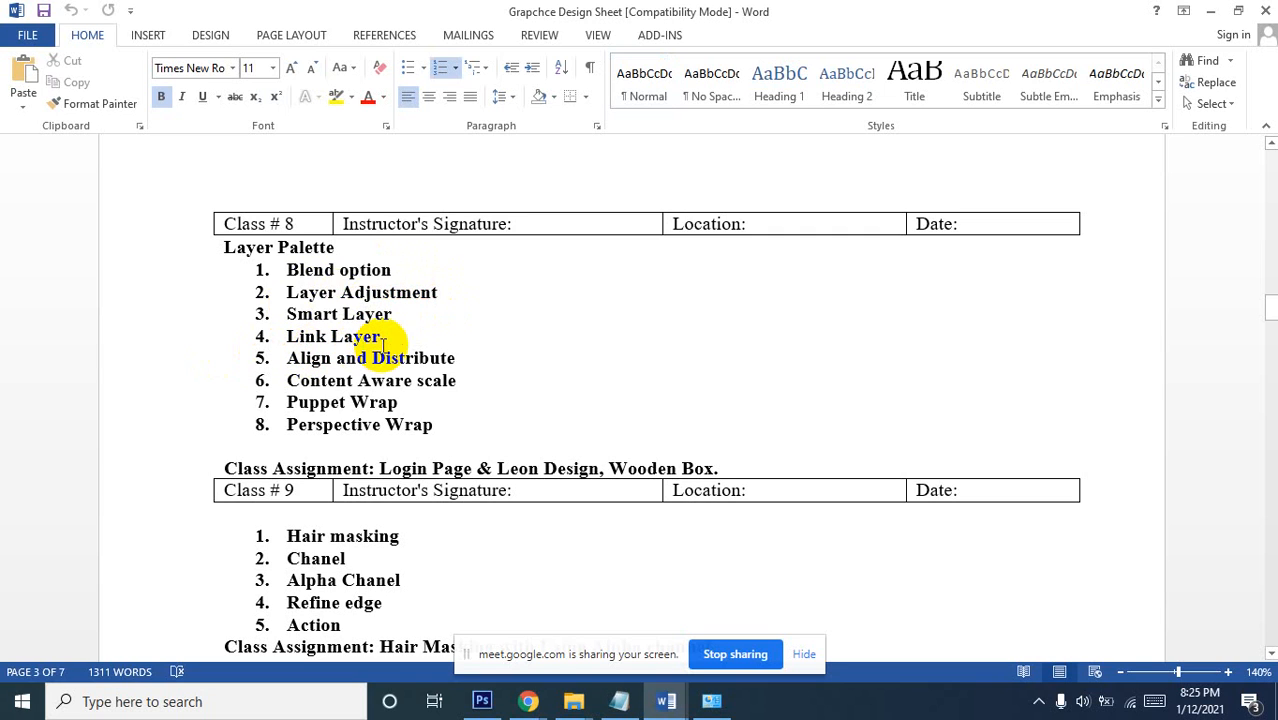
pyautogui.moveTo(408, 337); pyautogui.dragTo(287, 336)
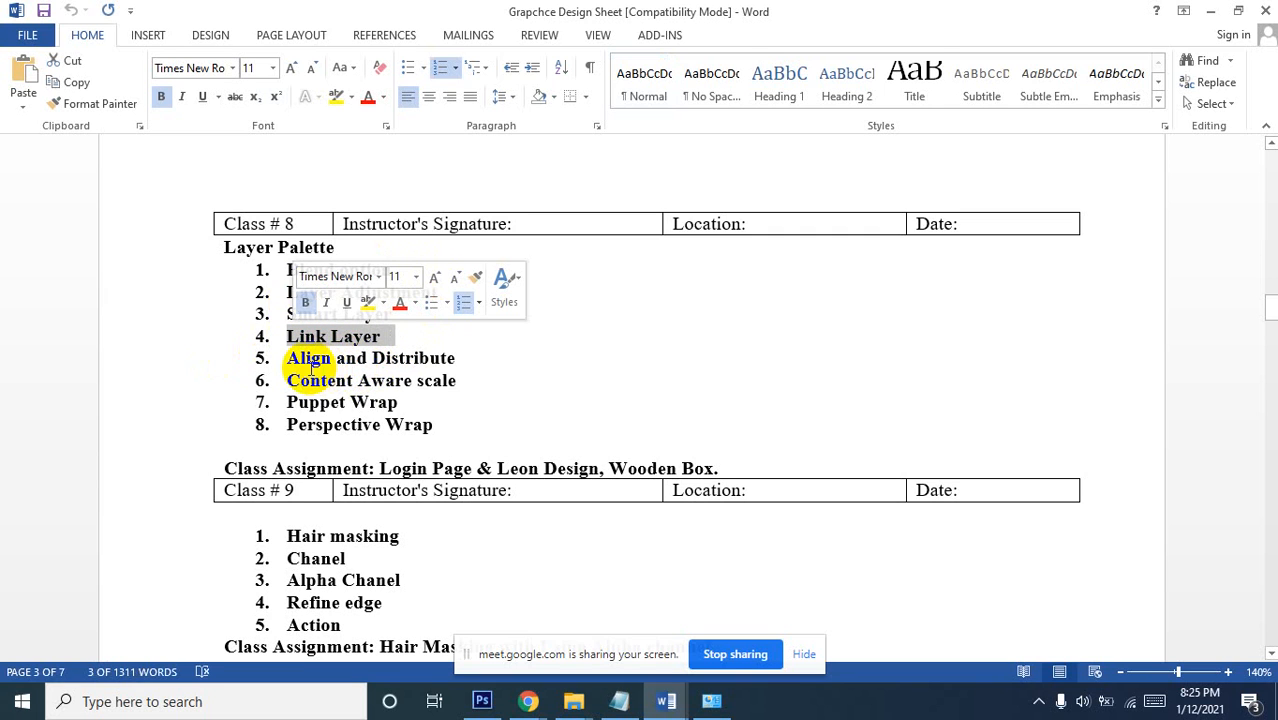
pyautogui.click(333, 358)
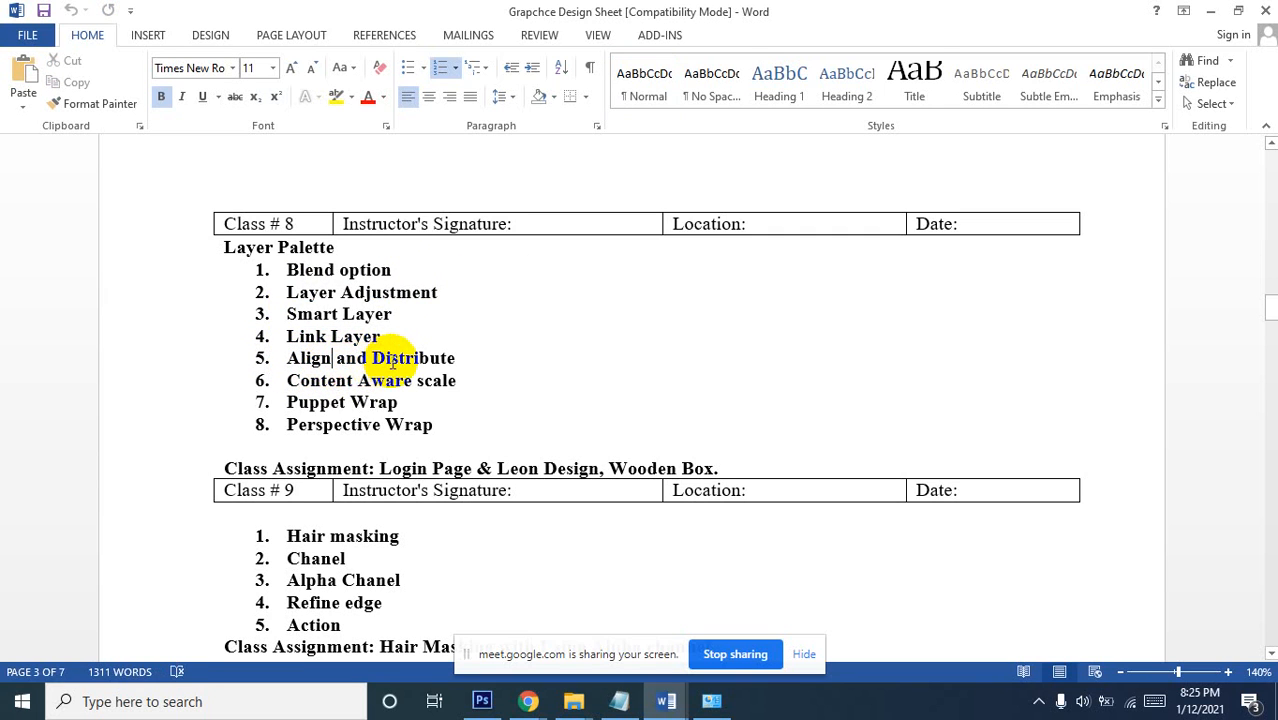
pyautogui.click(476, 357)
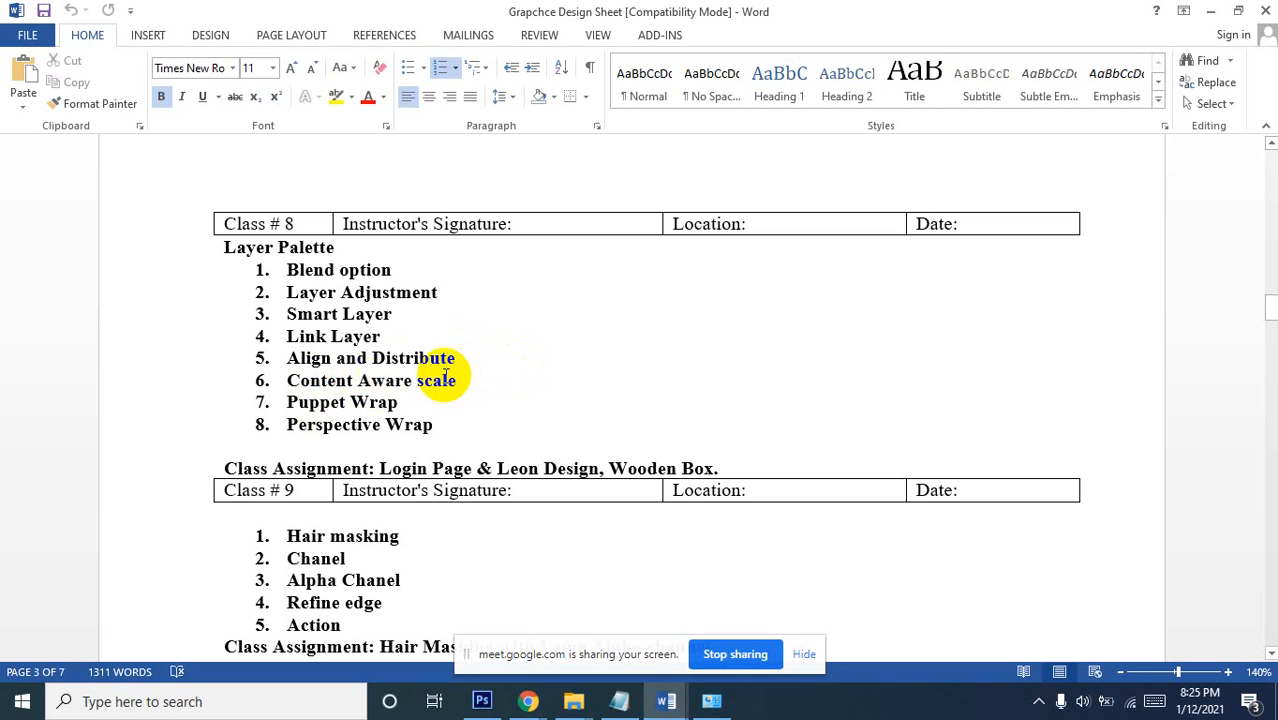
pyautogui.moveTo(474, 385); pyautogui.dragTo(296, 389)
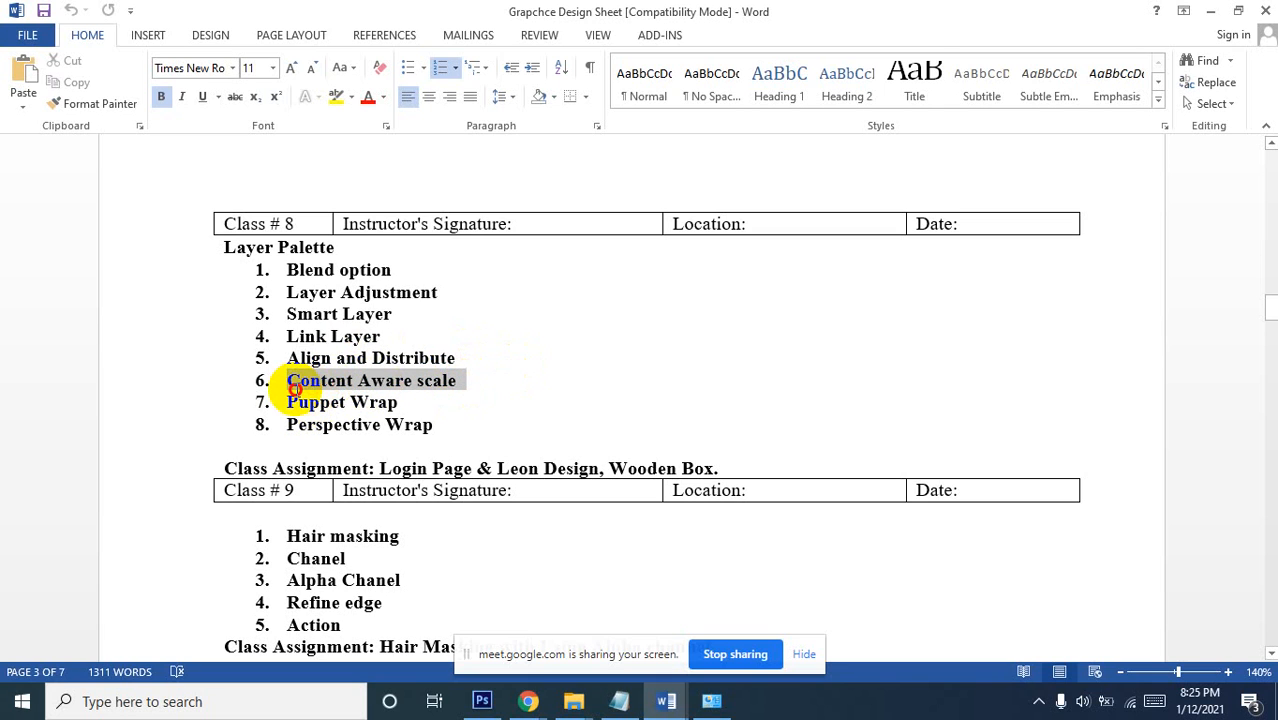
pyautogui.click(290, 402)
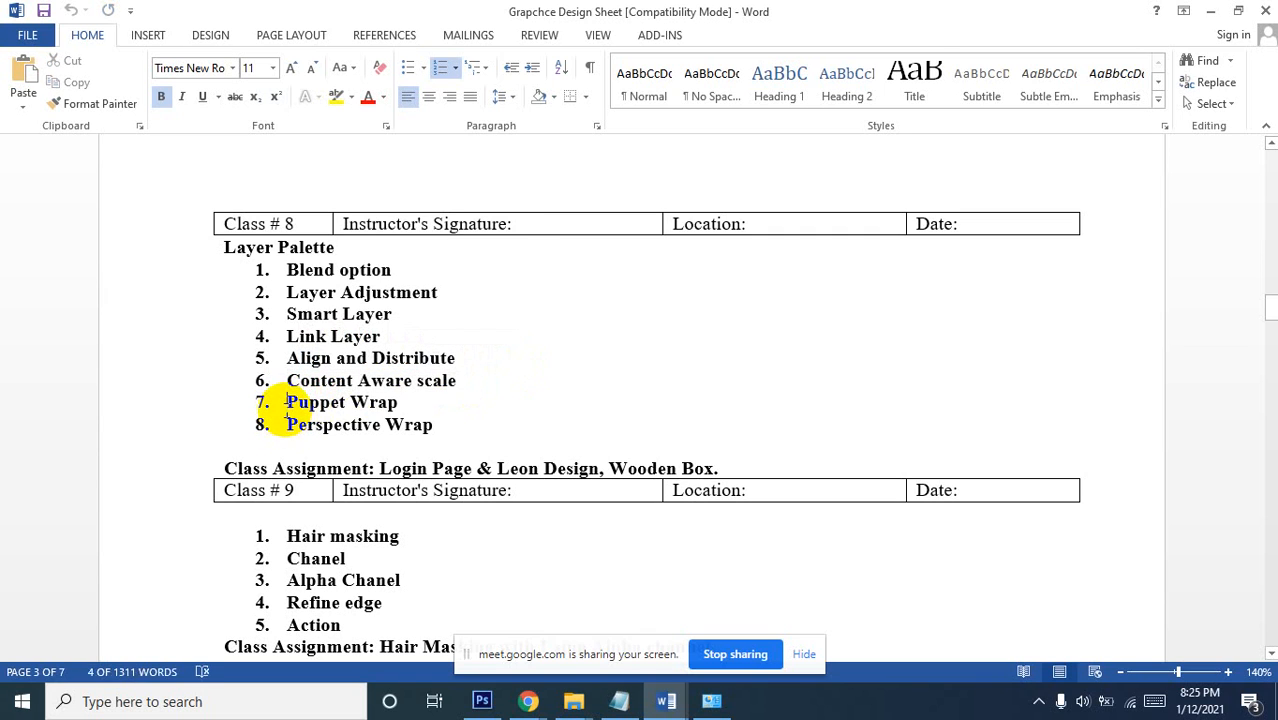
pyautogui.click(408, 402)
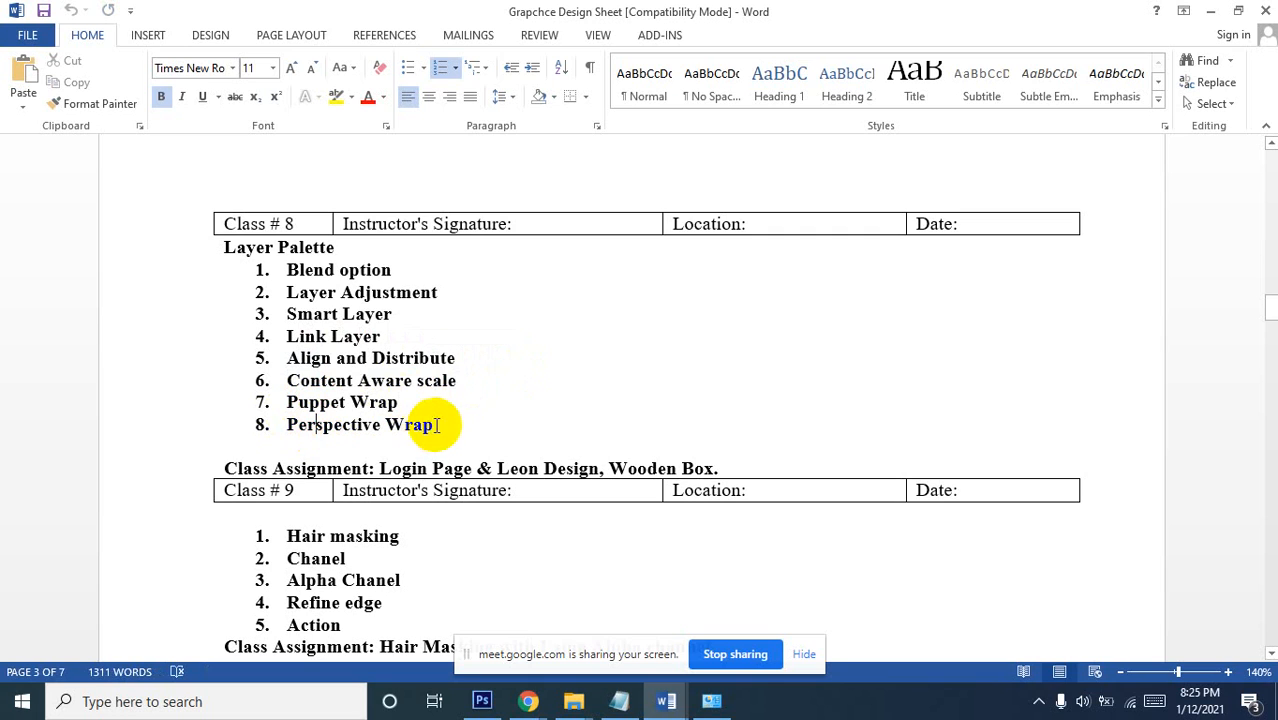
pyautogui.click(440, 424)
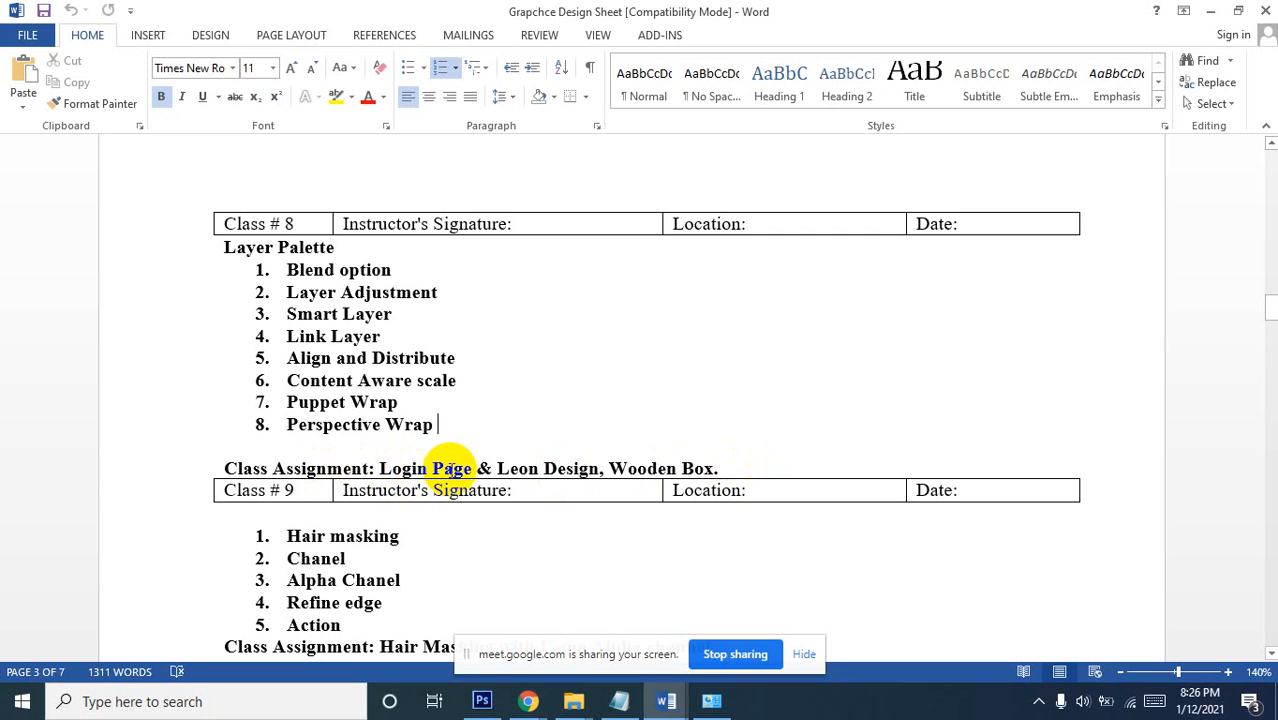
# Review the class assignment line beneath the Class # 8 topic list
pyautogui.click(473, 469)
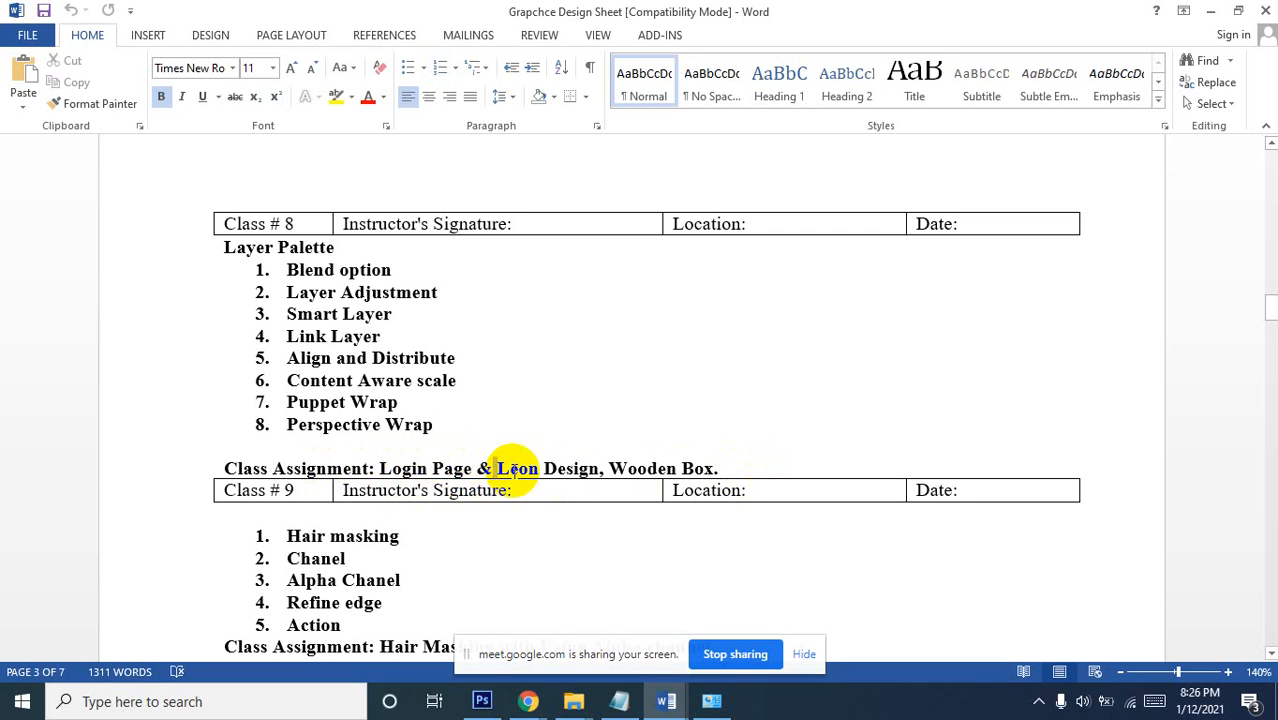
pyautogui.click(590, 469)
pyautogui.click(728, 468)
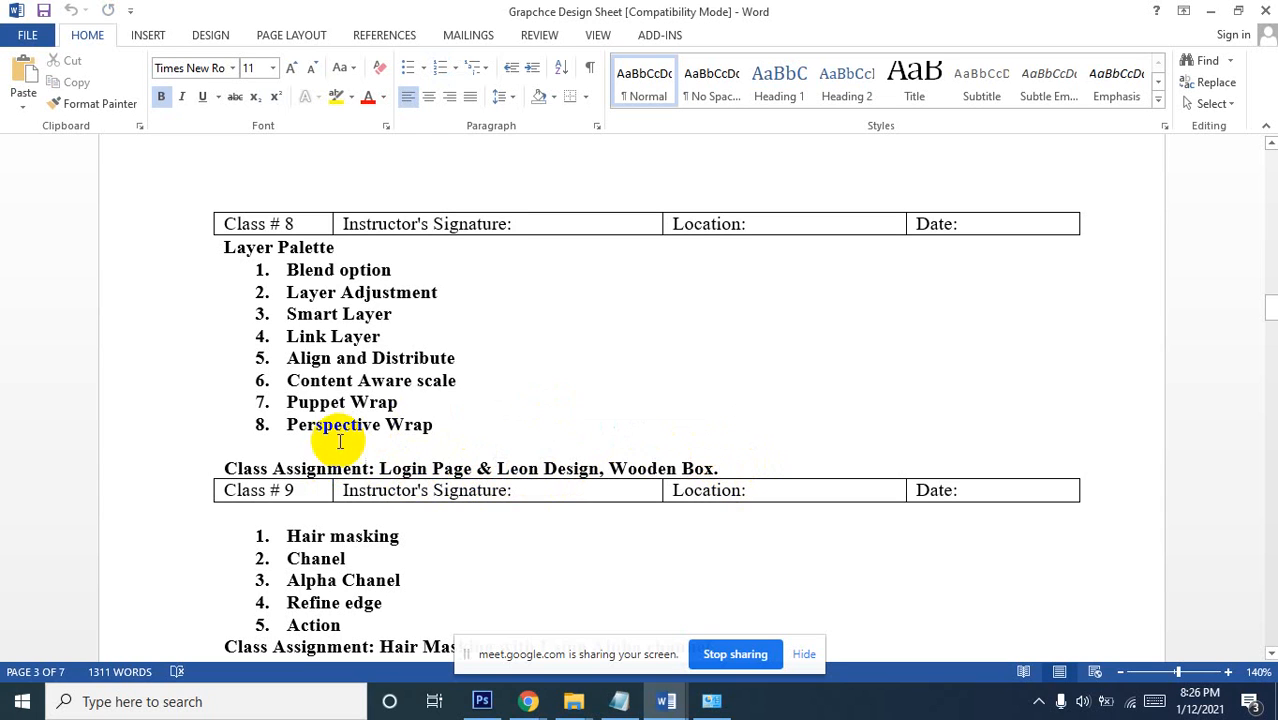
pyautogui.click(420, 468)
pyautogui.moveTo(420, 468); pyautogui.dragTo(429, 468)
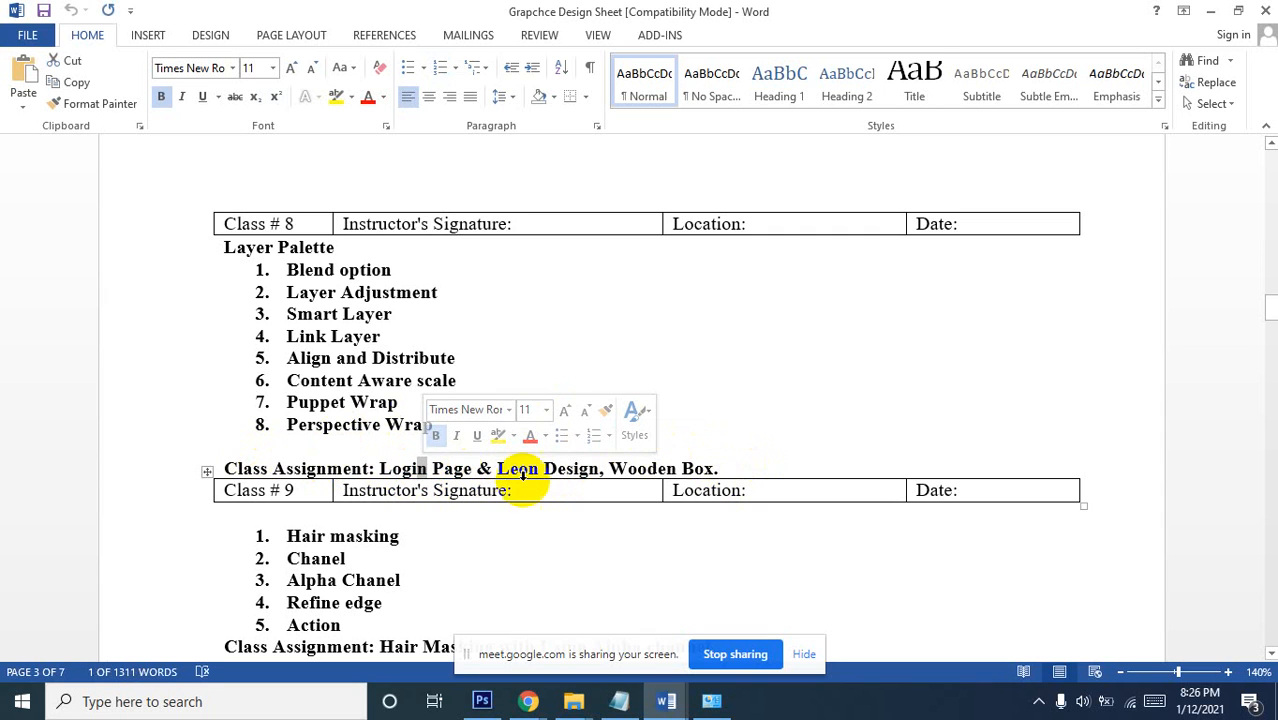
pyautogui.click(528, 470)
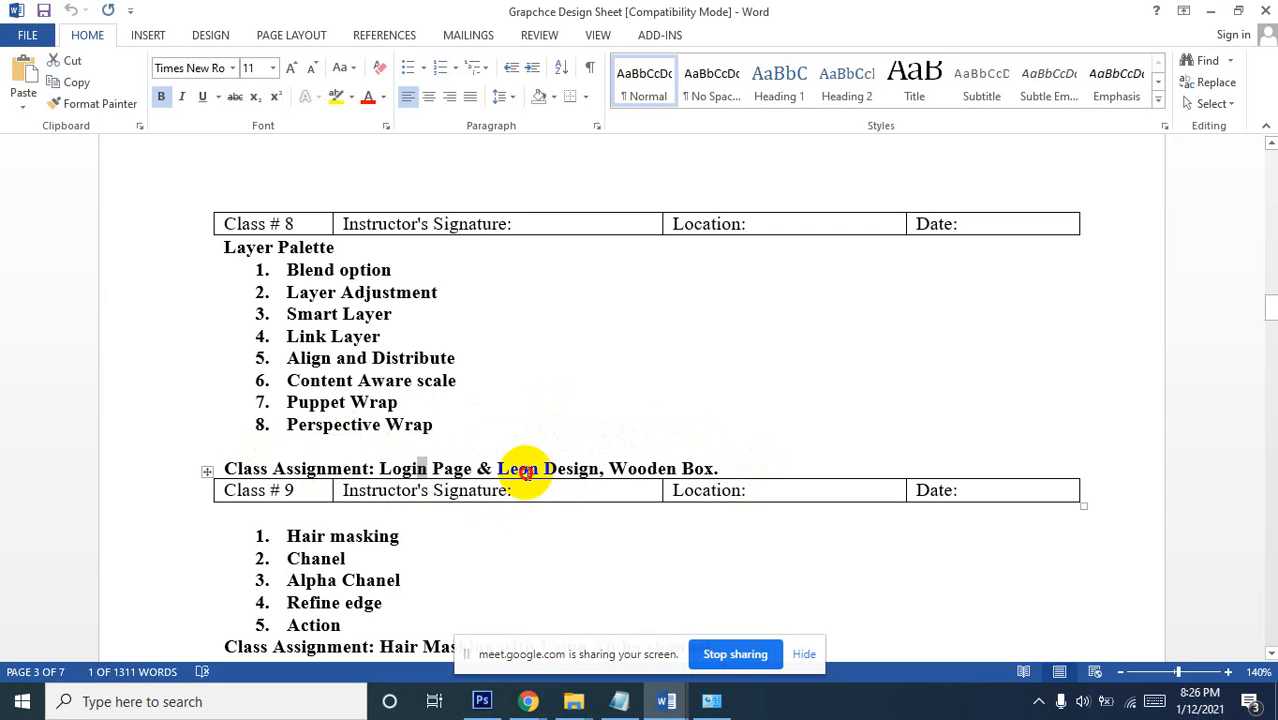
pyautogui.click(595, 473)
pyautogui.click(692, 468)
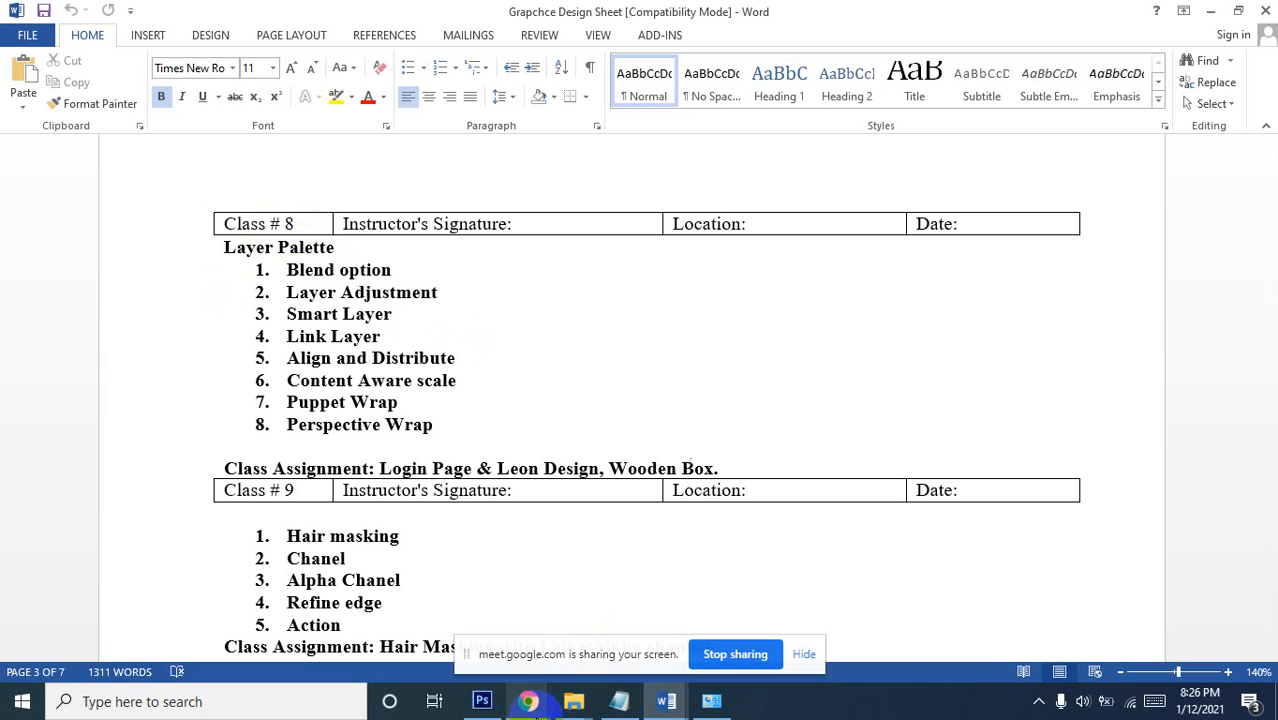
# Switch to Photoshop and browse for a file to open in the GD Class 8 folder under graphic design all class
pyautogui.click(527, 704)
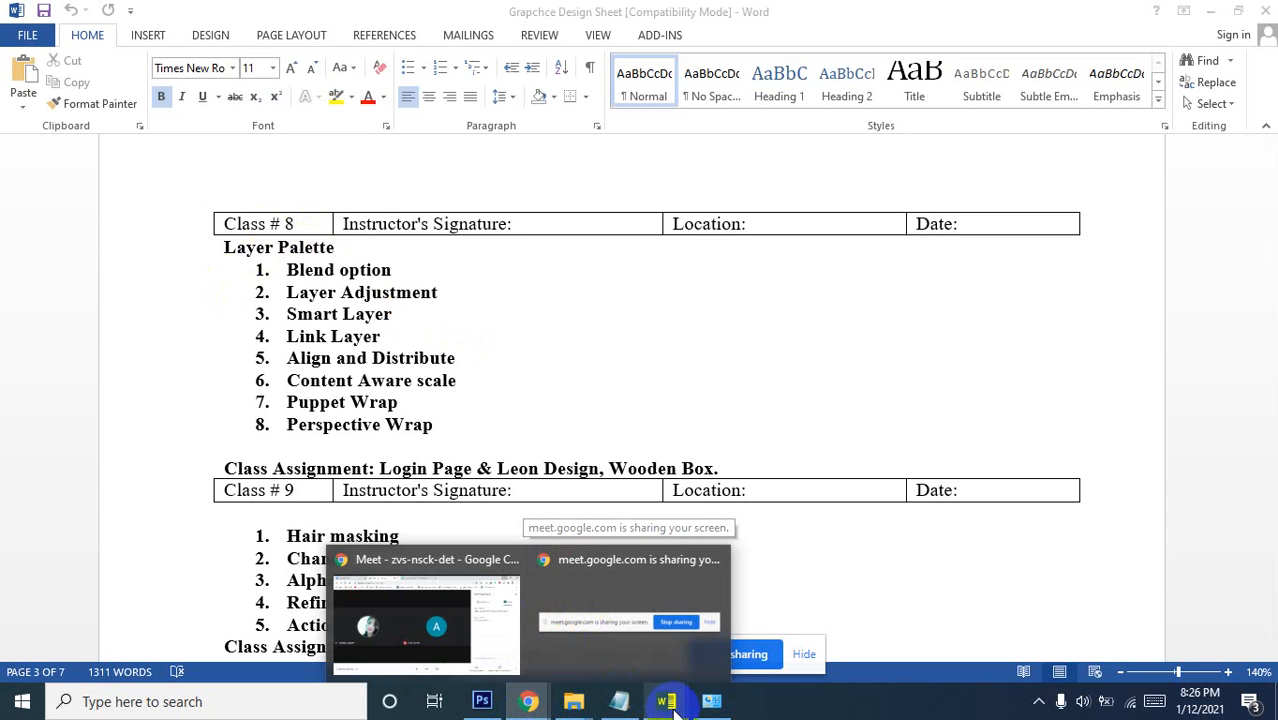
pyautogui.click(482, 703)
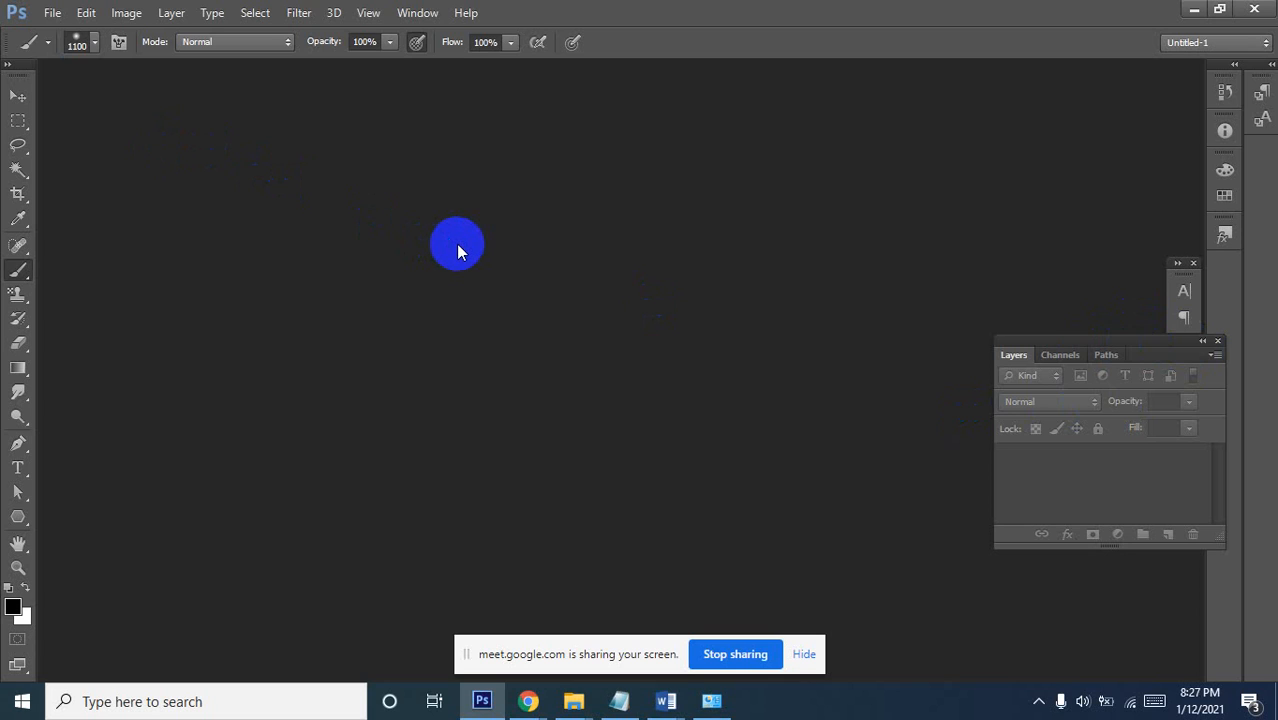
pyautogui.doubleClick(283, 214)
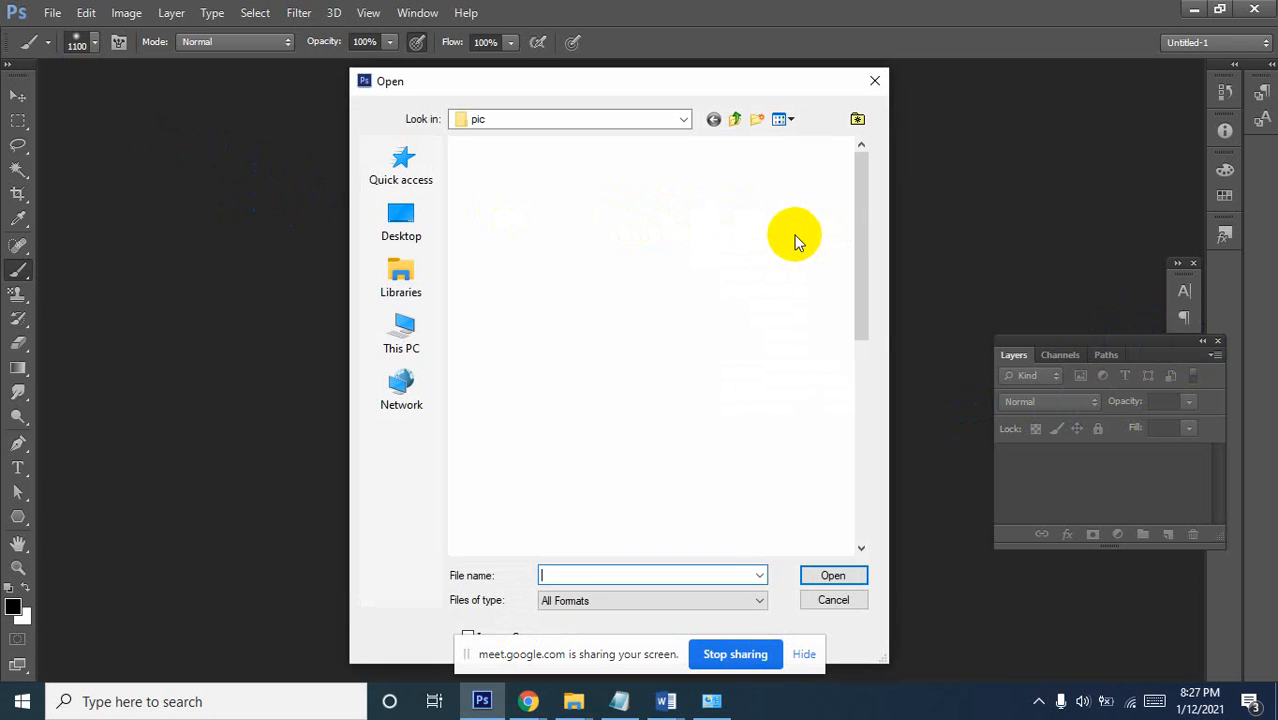
pyautogui.click(737, 120)
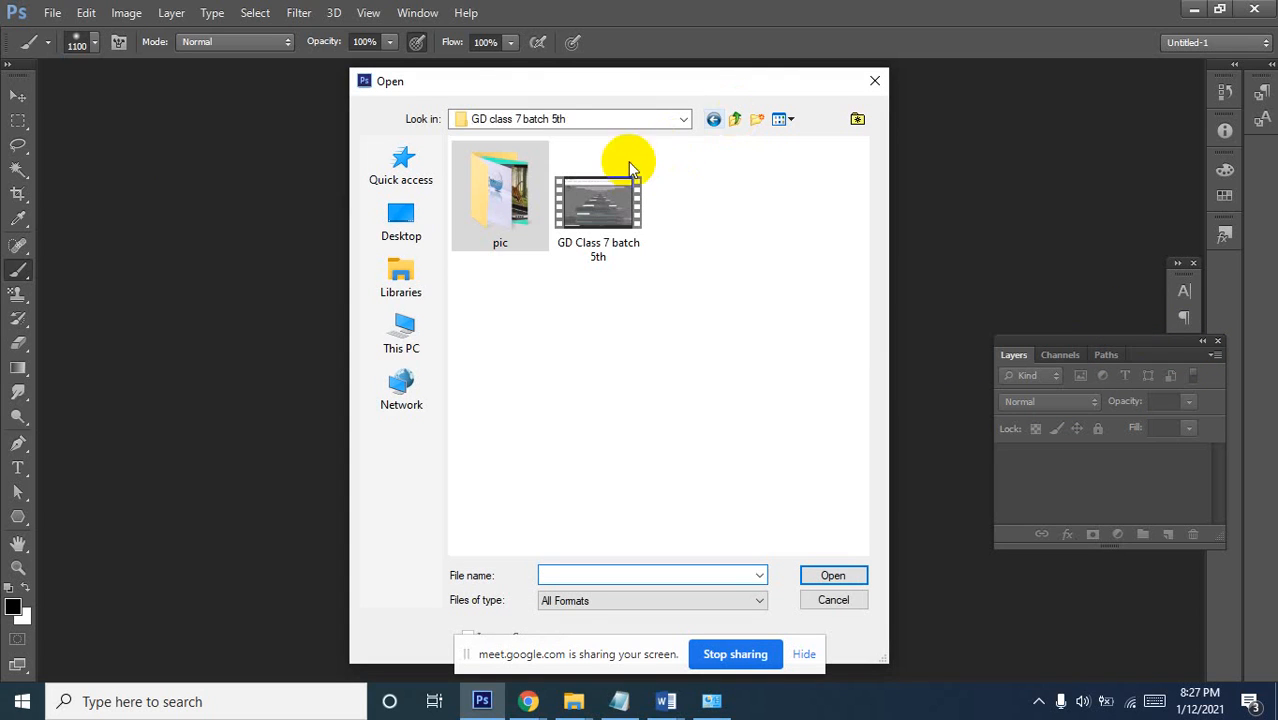
pyautogui.click(735, 118)
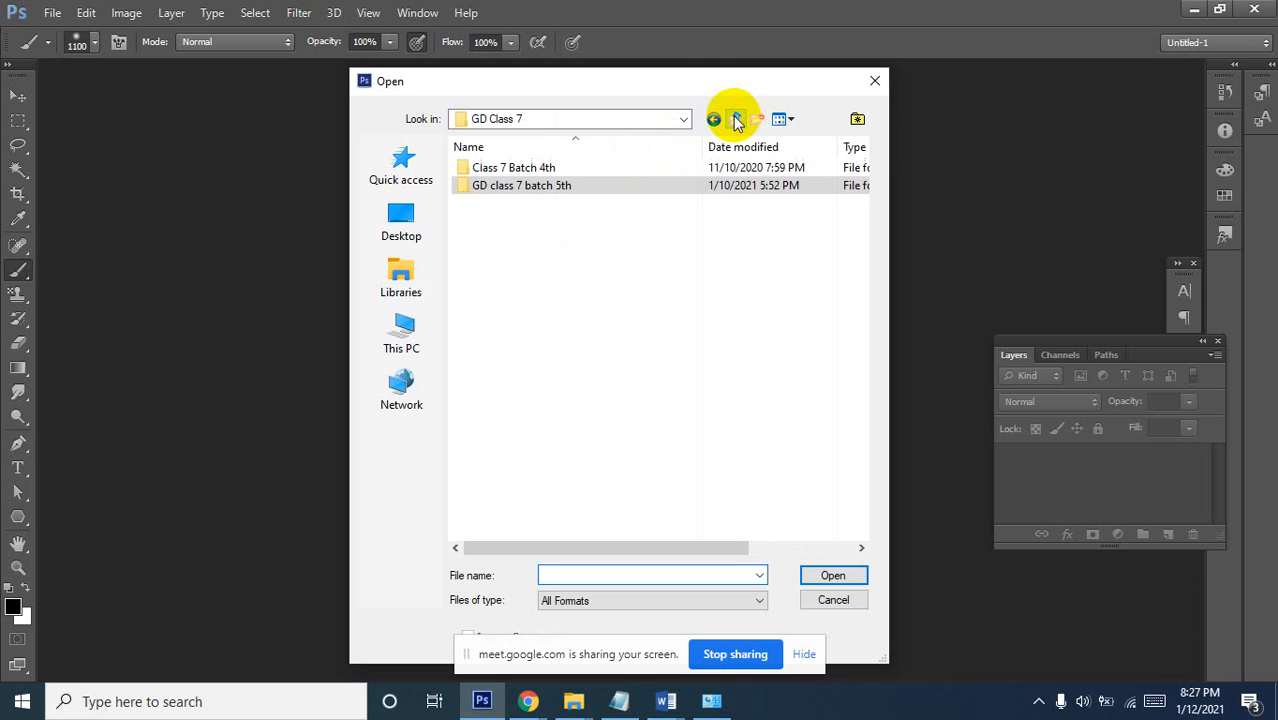
pyautogui.click(733, 118)
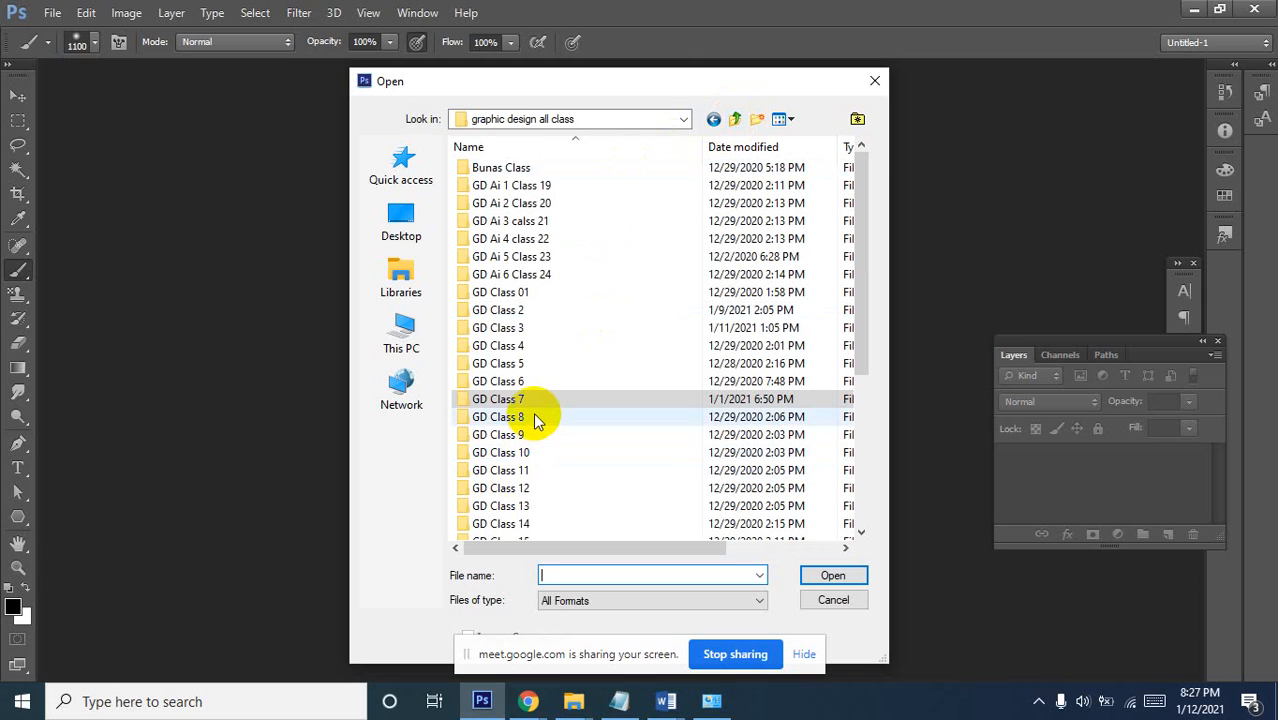
pyautogui.click(533, 416)
pyautogui.doubleClick(533, 416)
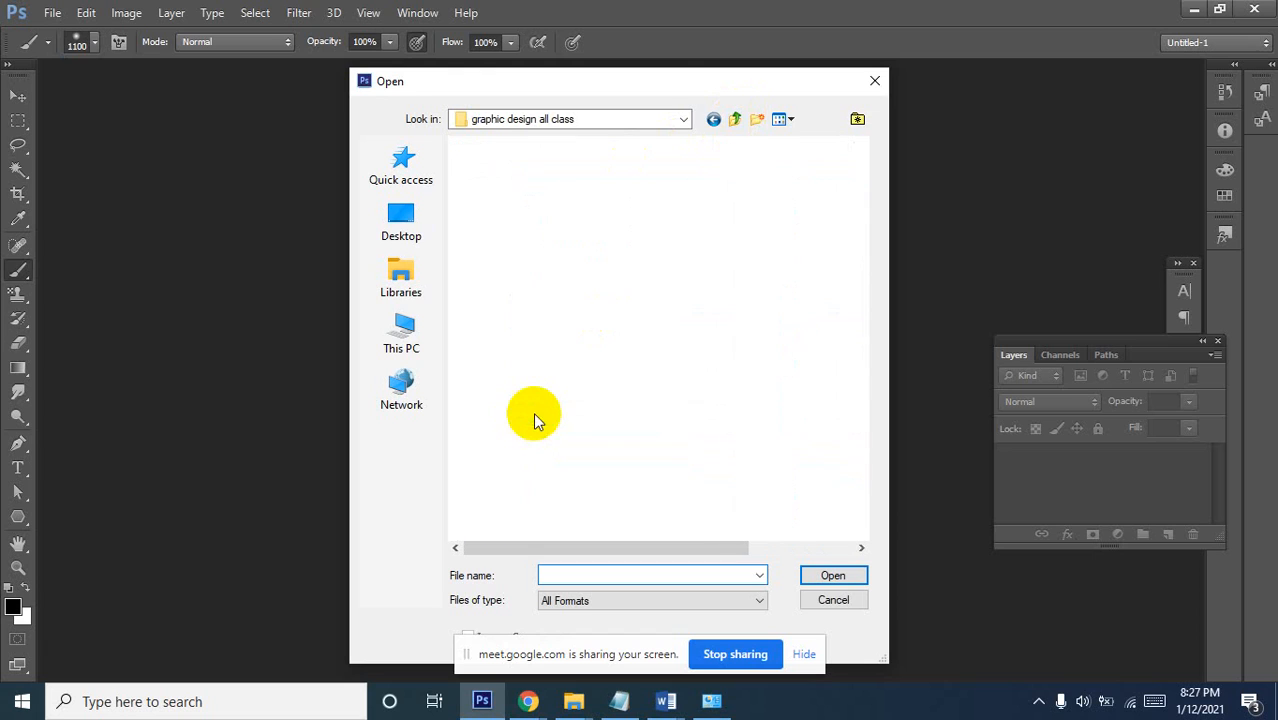
# Open the image 219_05_busbusiness_interviewHeader_1485x1254 from the pic folder inside class 8 batch 4th, GD Class 8 bartch 4th part 1st
pyautogui.click(500, 167)
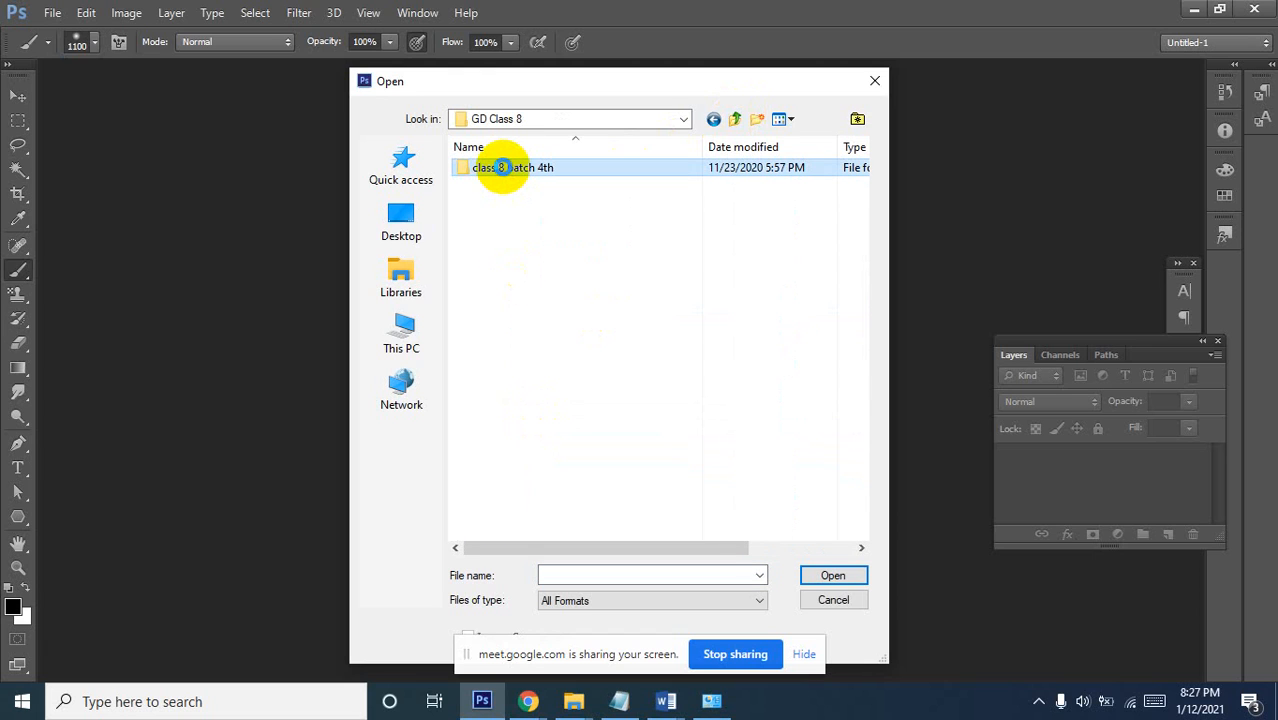
pyautogui.doubleClick(500, 167)
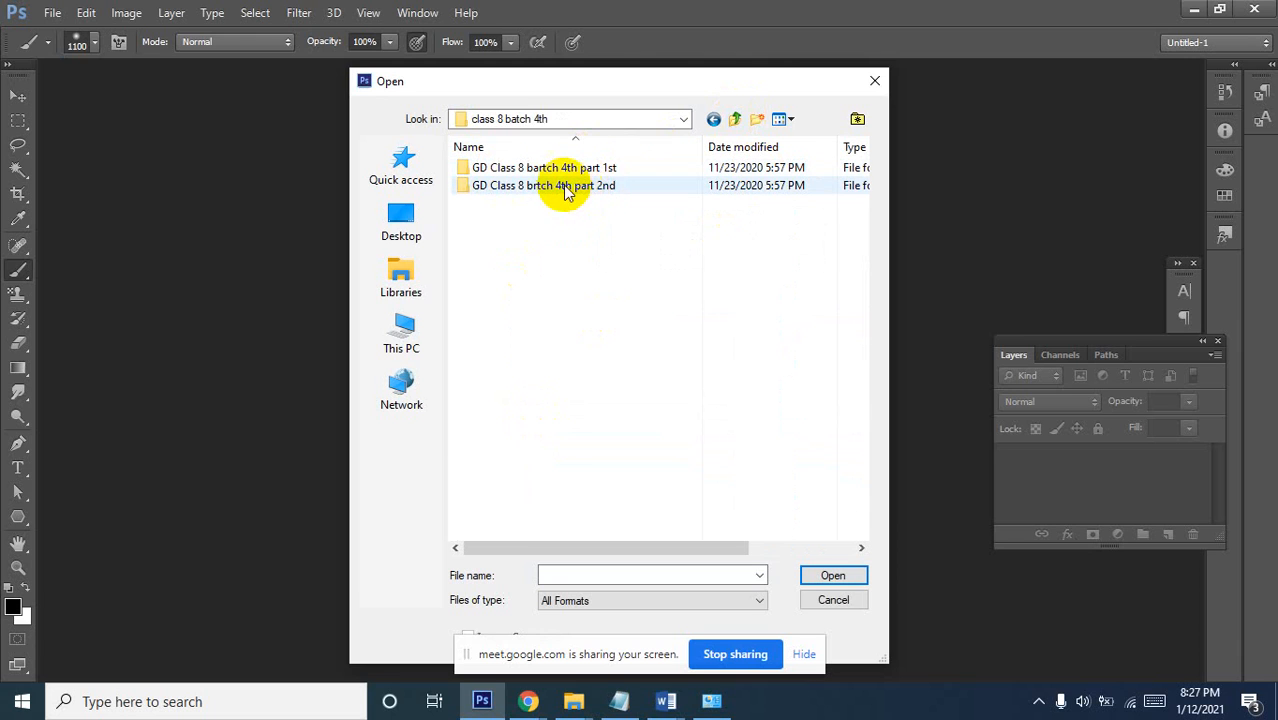
pyautogui.click(578, 167)
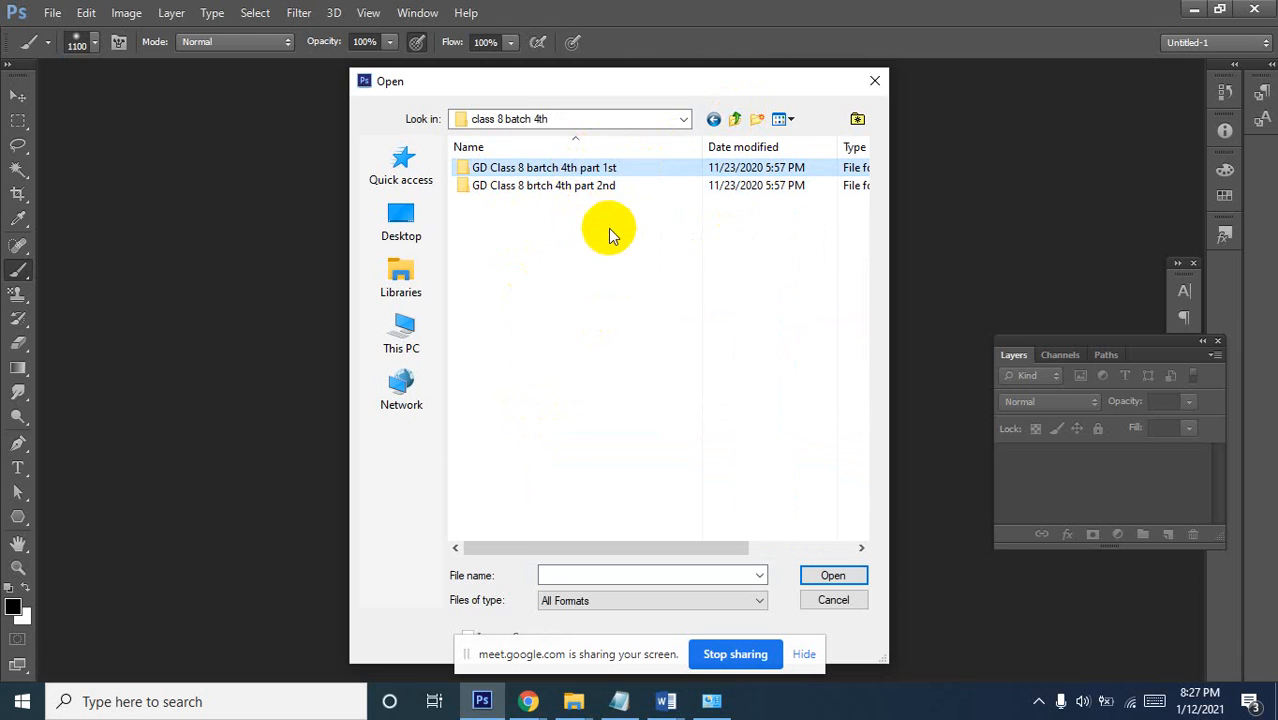
pyautogui.doubleClick(583, 170)
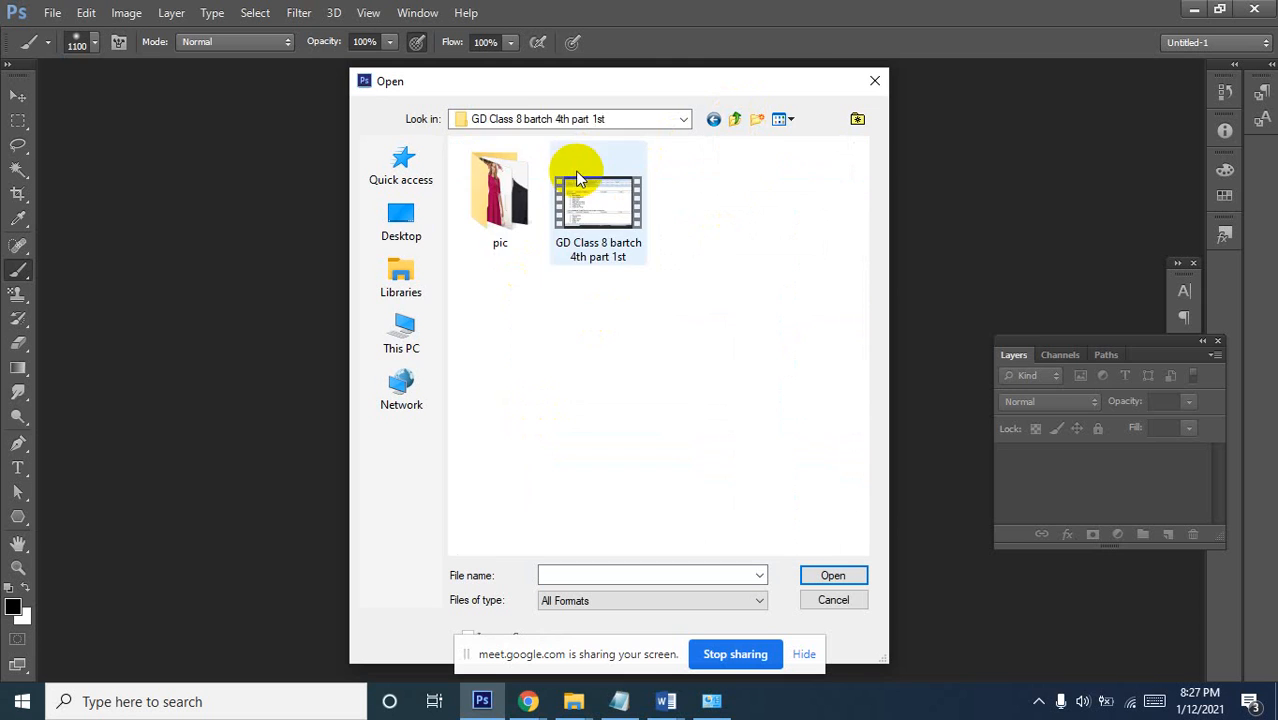
pyautogui.doubleClick(505, 190)
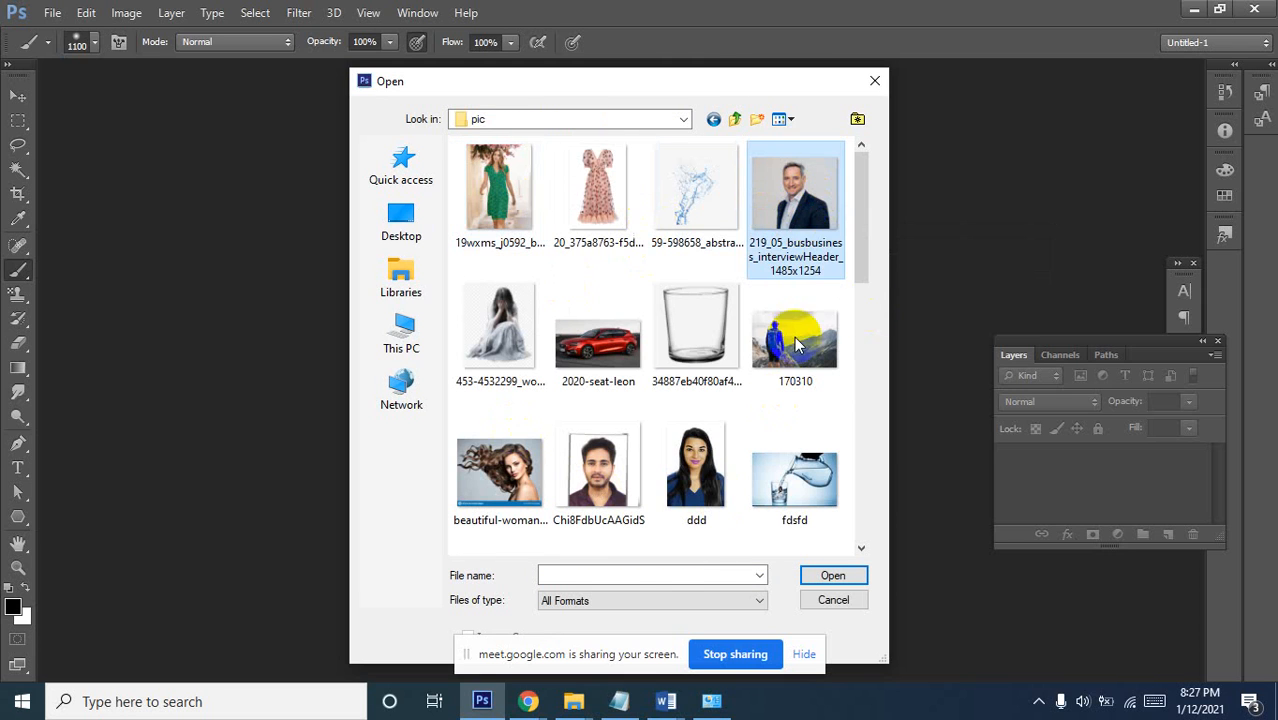
pyautogui.click(785, 200)
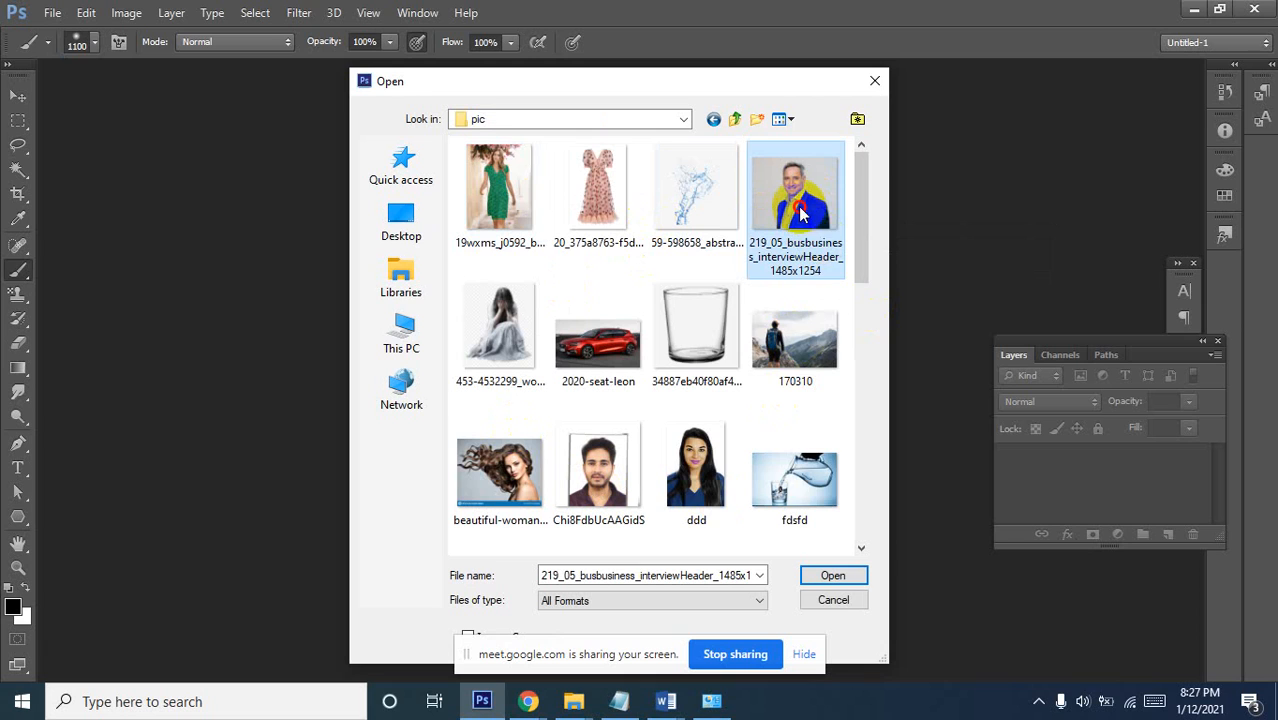
pyautogui.click(834, 575)
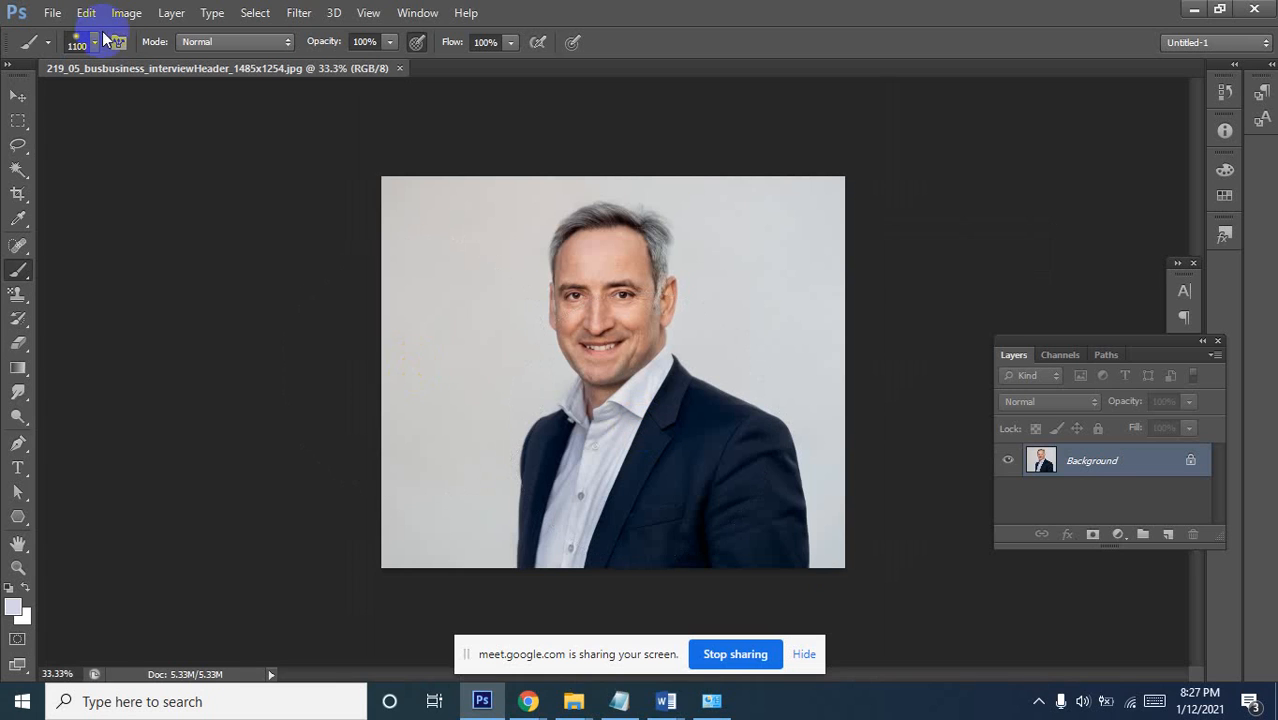
# Activate the Move tool and examine the man's face in the portrait at magnifications from 33.33% up to 200%
pyautogui.click(18, 96)
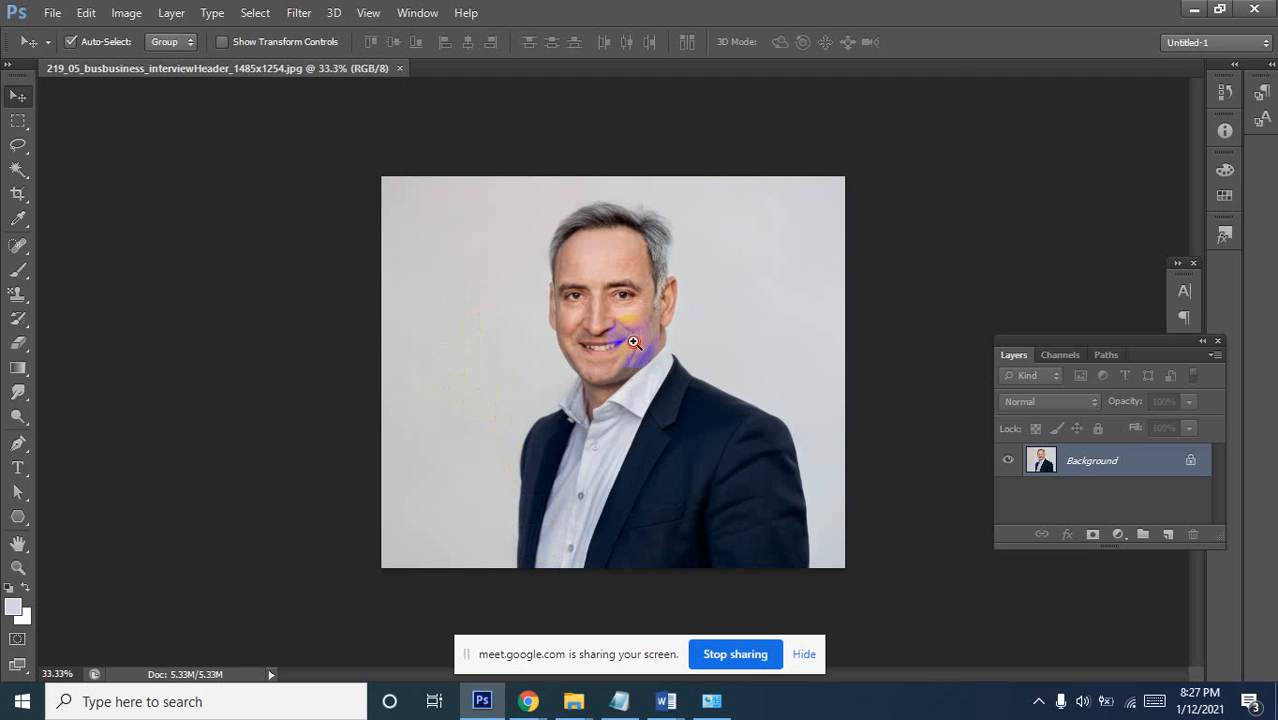
pyautogui.click(615, 300)
pyautogui.click(572, 296)
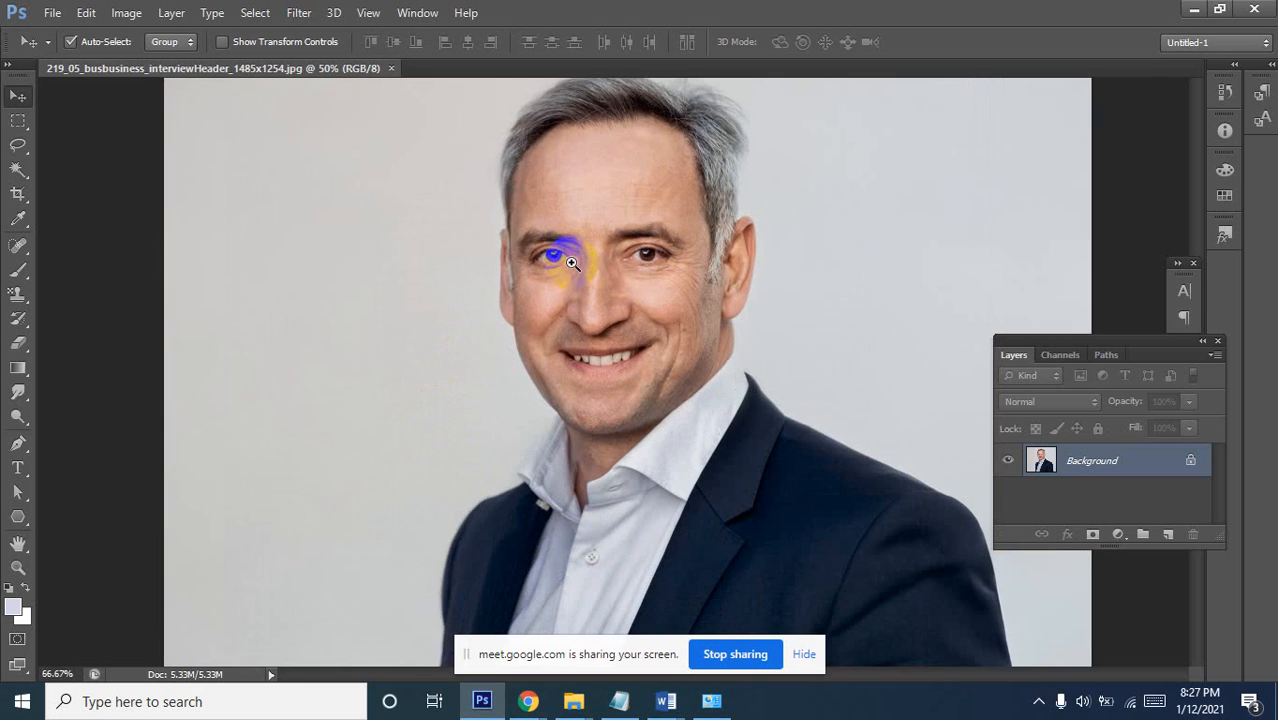
pyautogui.click(578, 255)
pyautogui.keyDown('alt'); pyautogui.click(594, 252); pyautogui.keyUp('alt')
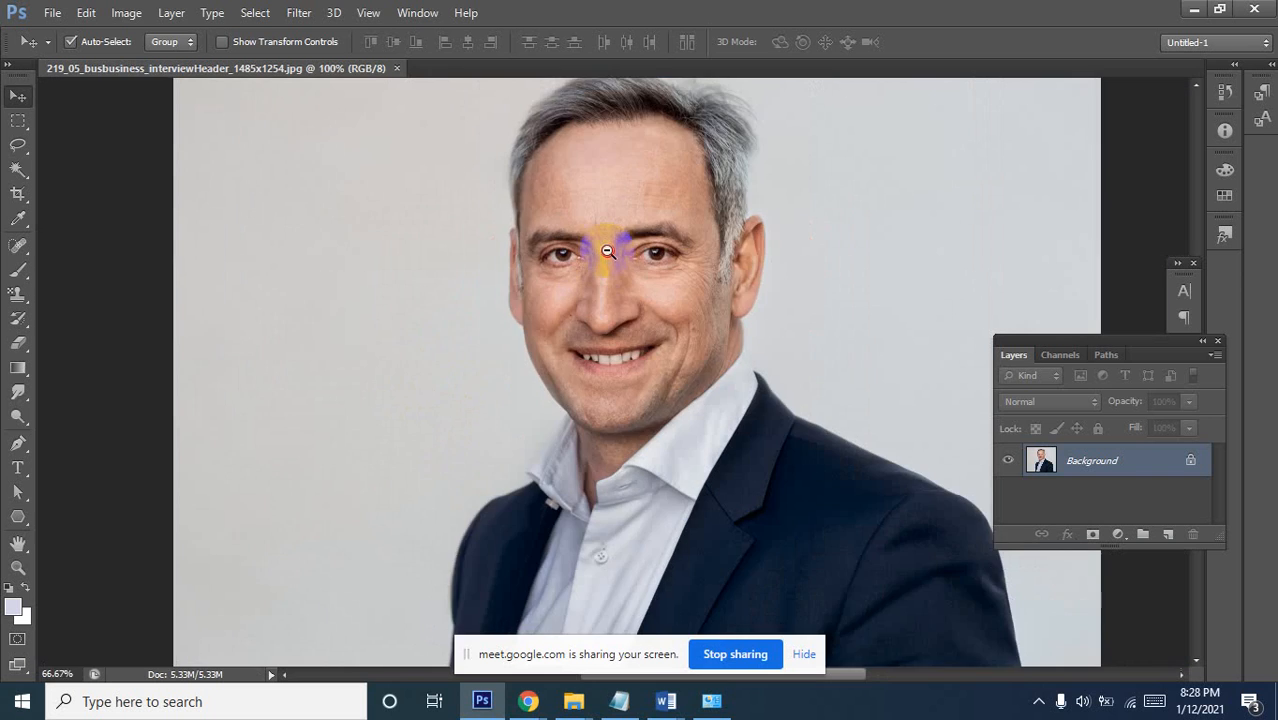
pyautogui.keyDown('alt'); pyautogui.click(605, 251); pyautogui.keyUp('alt')
pyautogui.keyDown('alt'); pyautogui.click(607, 251); pyautogui.keyUp('alt')
pyautogui.click(608, 262)
pyautogui.click(615, 258)
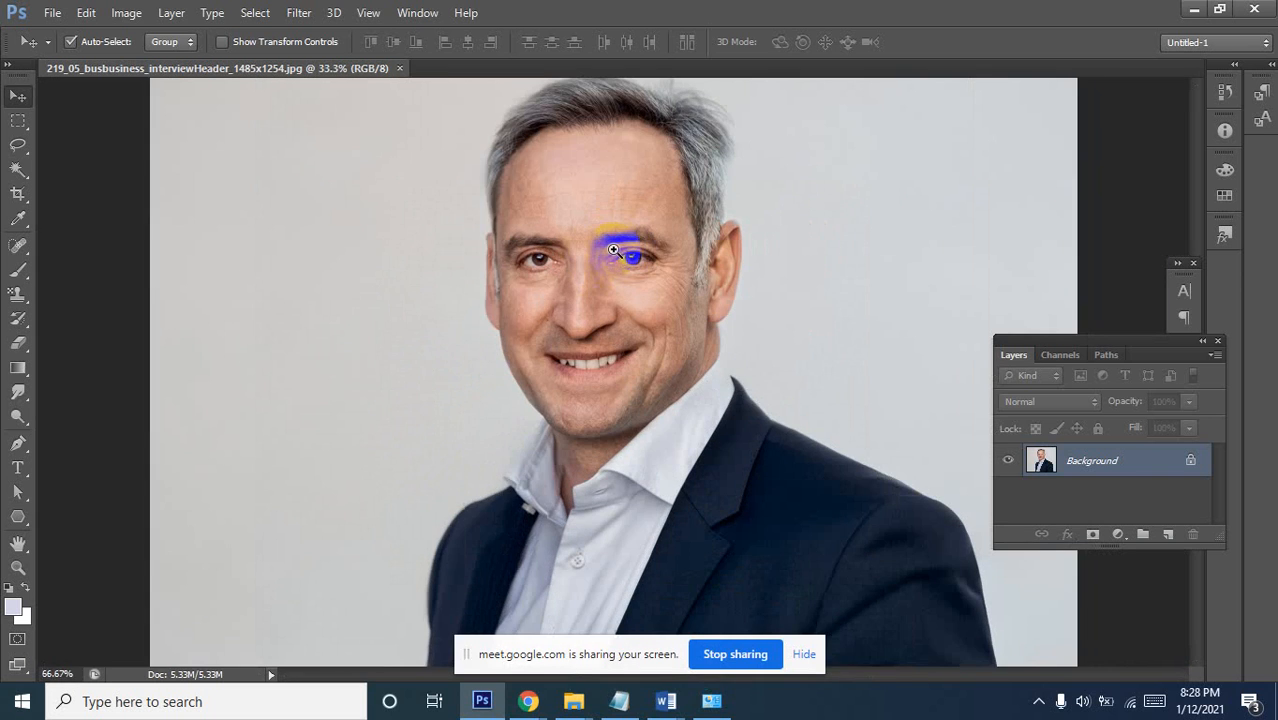
pyautogui.click(625, 245)
pyautogui.click(630, 236)
pyautogui.click(625, 234)
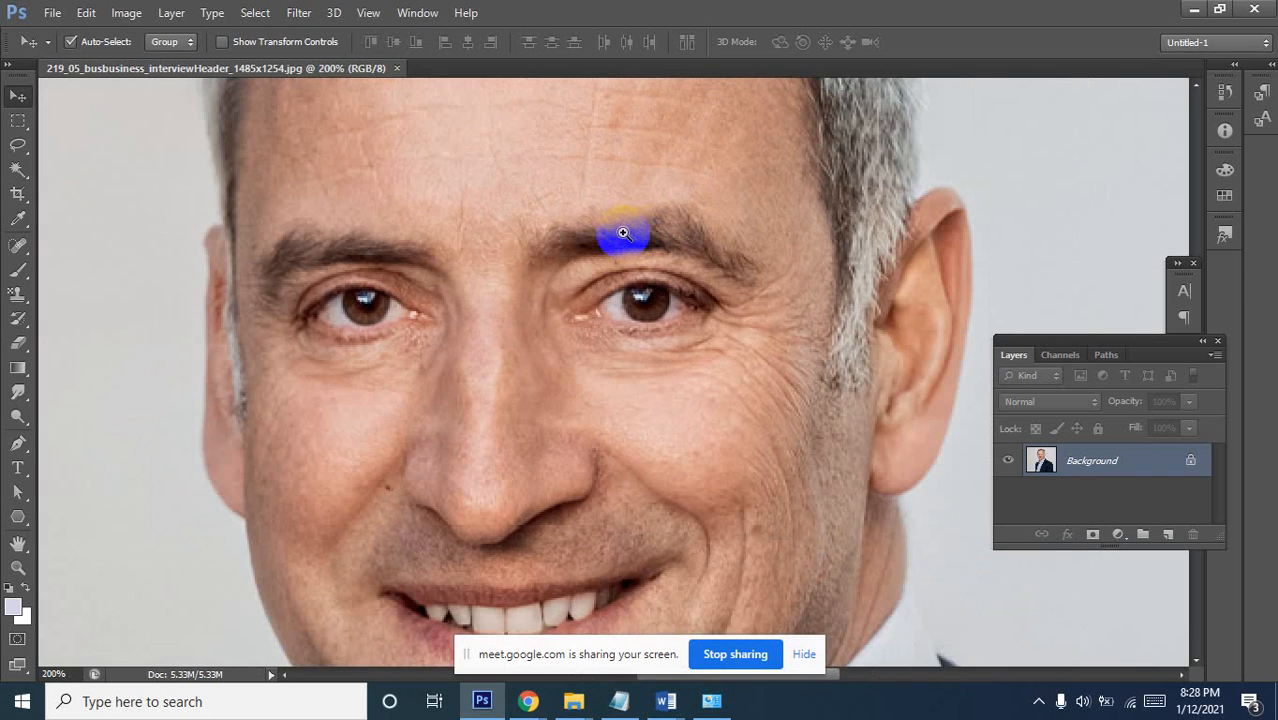
pyautogui.keyDown('alt'); pyautogui.click(537, 268); pyautogui.keyUp('alt')
pyautogui.keyDown('alt'); pyautogui.click(538, 270); pyautogui.keyUp('alt')
pyautogui.keyDown('alt'); pyautogui.click(538, 270); pyautogui.keyUp('alt')
pyautogui.keyDown('alt'); pyautogui.click(538, 270); pyautogui.keyUp('alt')
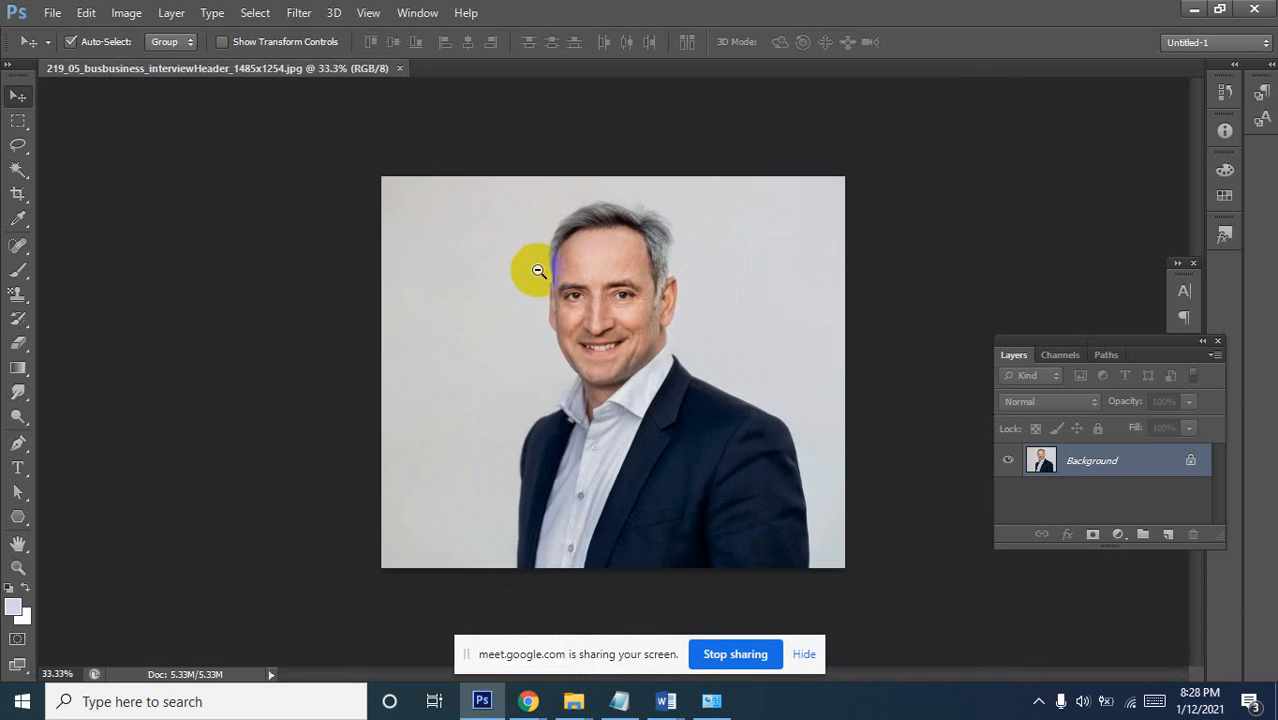
pyautogui.keyDown('alt'); pyautogui.click(538, 270); pyautogui.keyUp('alt')
pyautogui.click(538, 270)
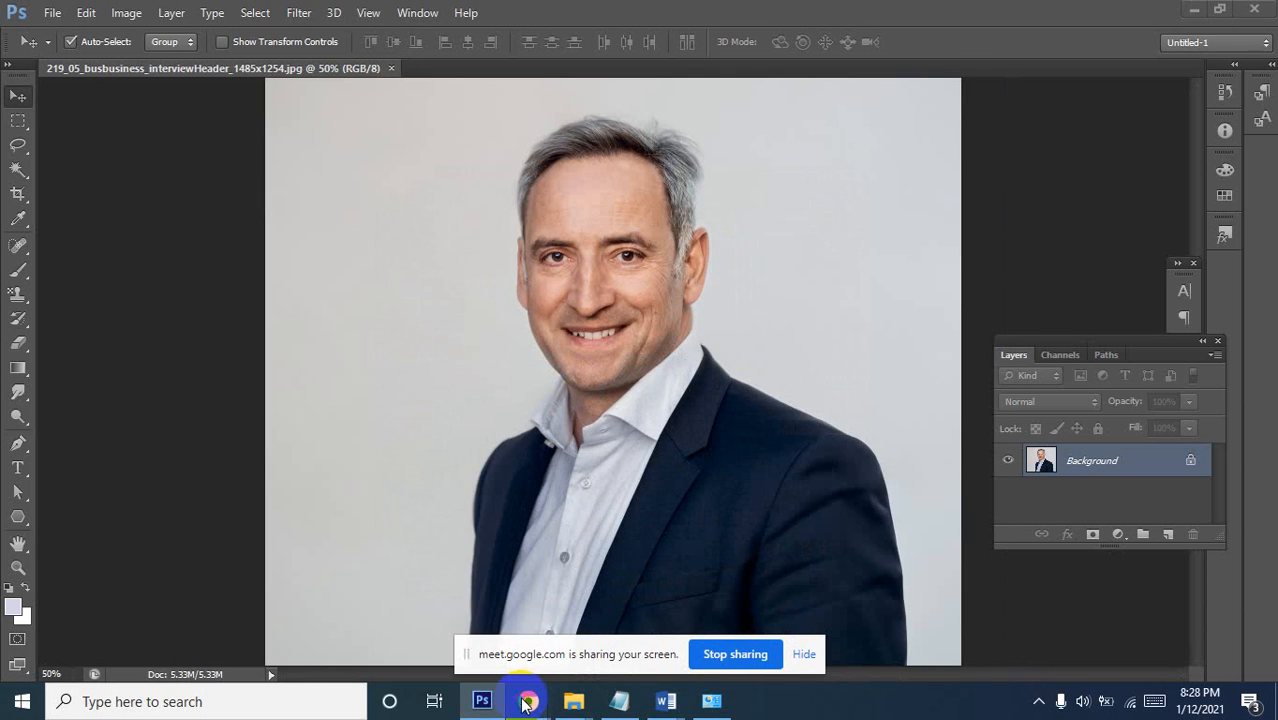
# Switch to the Google Meet call in Chrome to check its chat, and return to Photoshop
pyautogui.moveTo(527, 703)
pyautogui.click(415, 607)
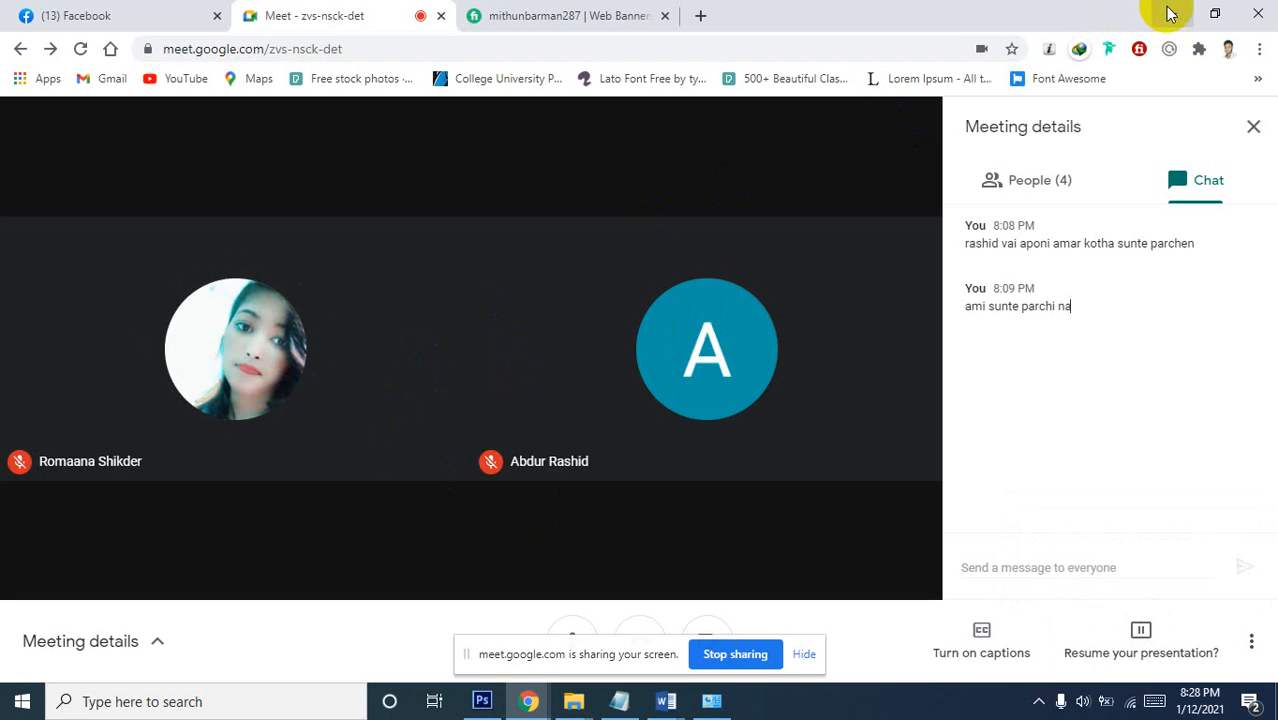
pyautogui.click(1172, 14)
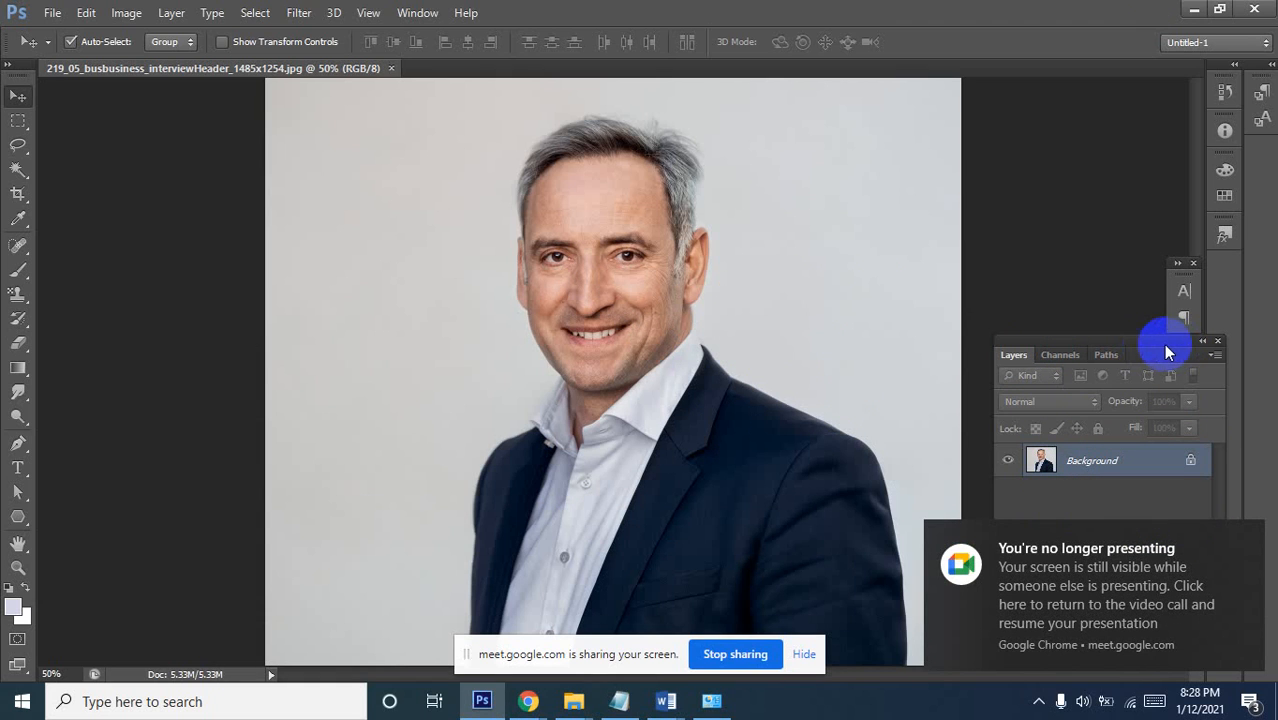
pyautogui.click(1240, 540)
# Show where the Layers palette is enabled, and look through the portrait's channels and paths before returning to its layers
pyautogui.click(430, 13)
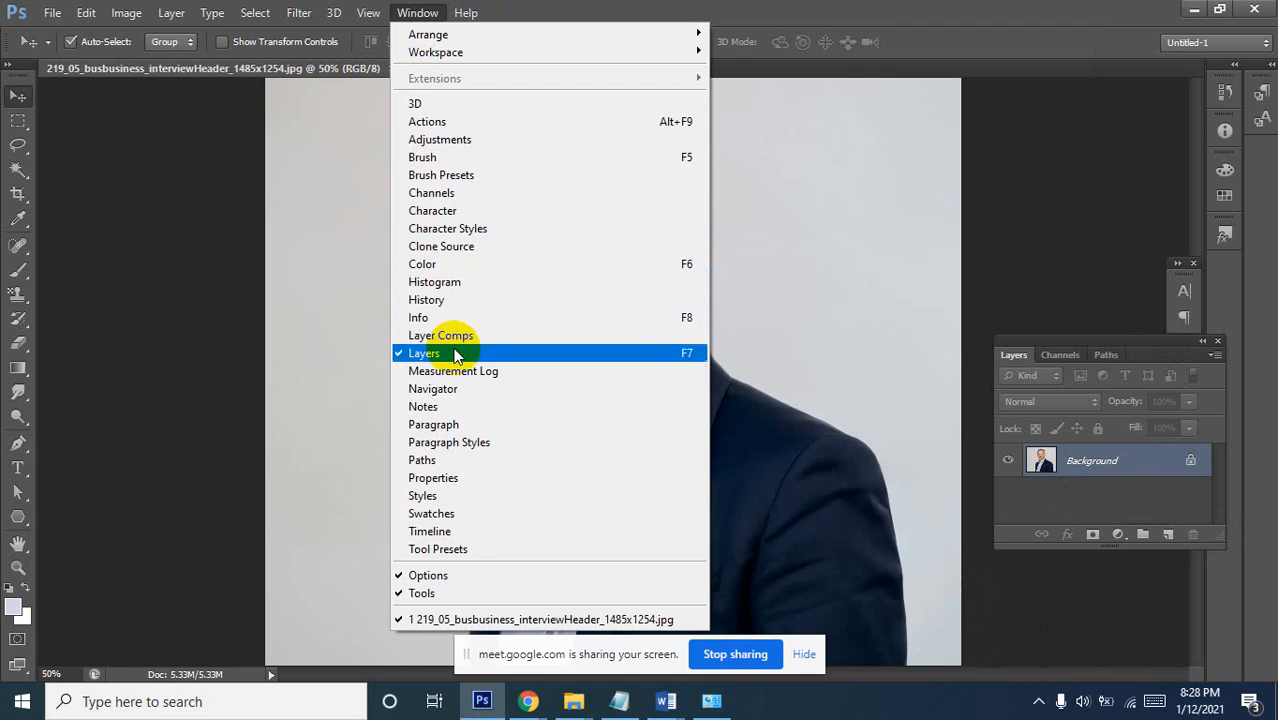
pyautogui.click(1172, 488)
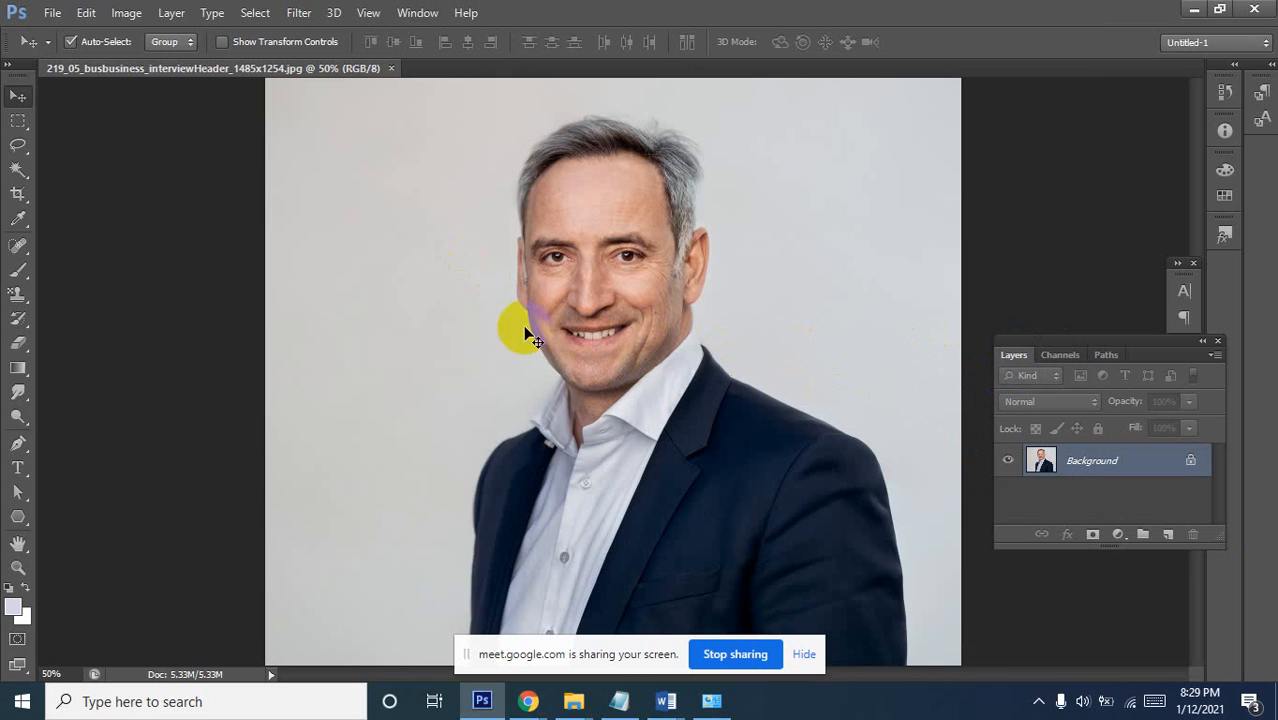
pyautogui.click(1069, 356)
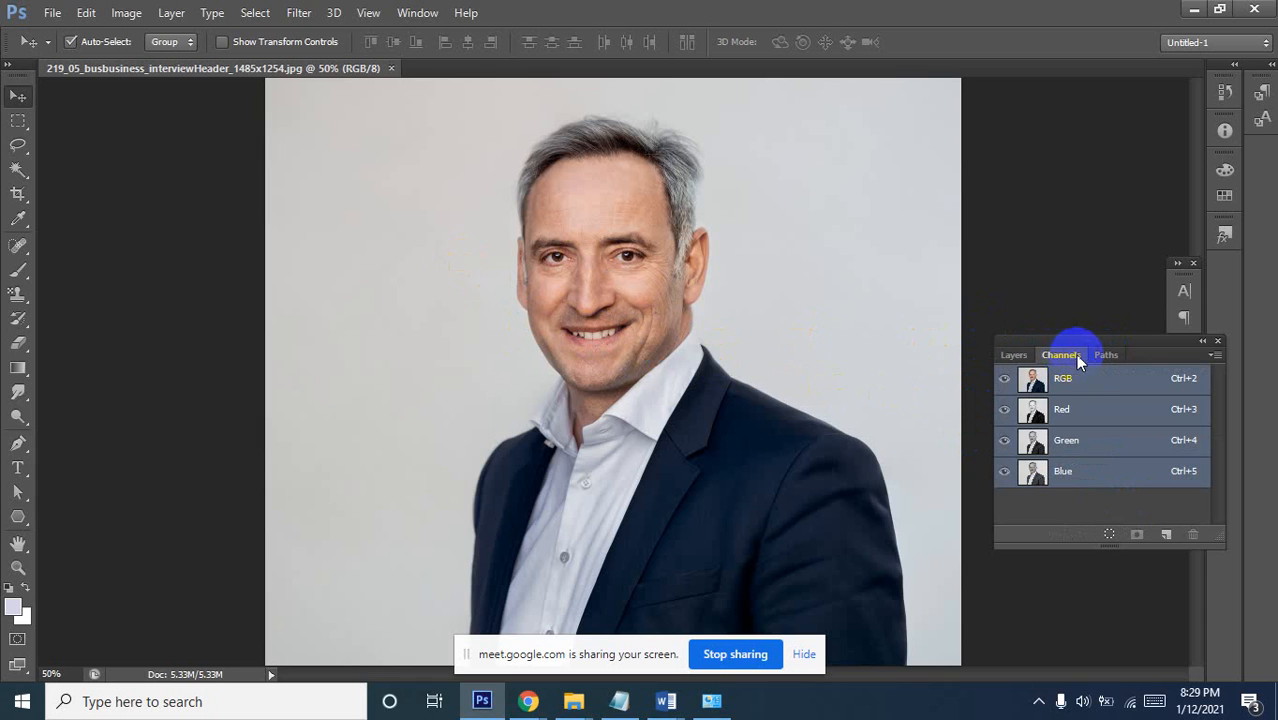
pyautogui.click(1103, 358)
pyautogui.click(1014, 356)
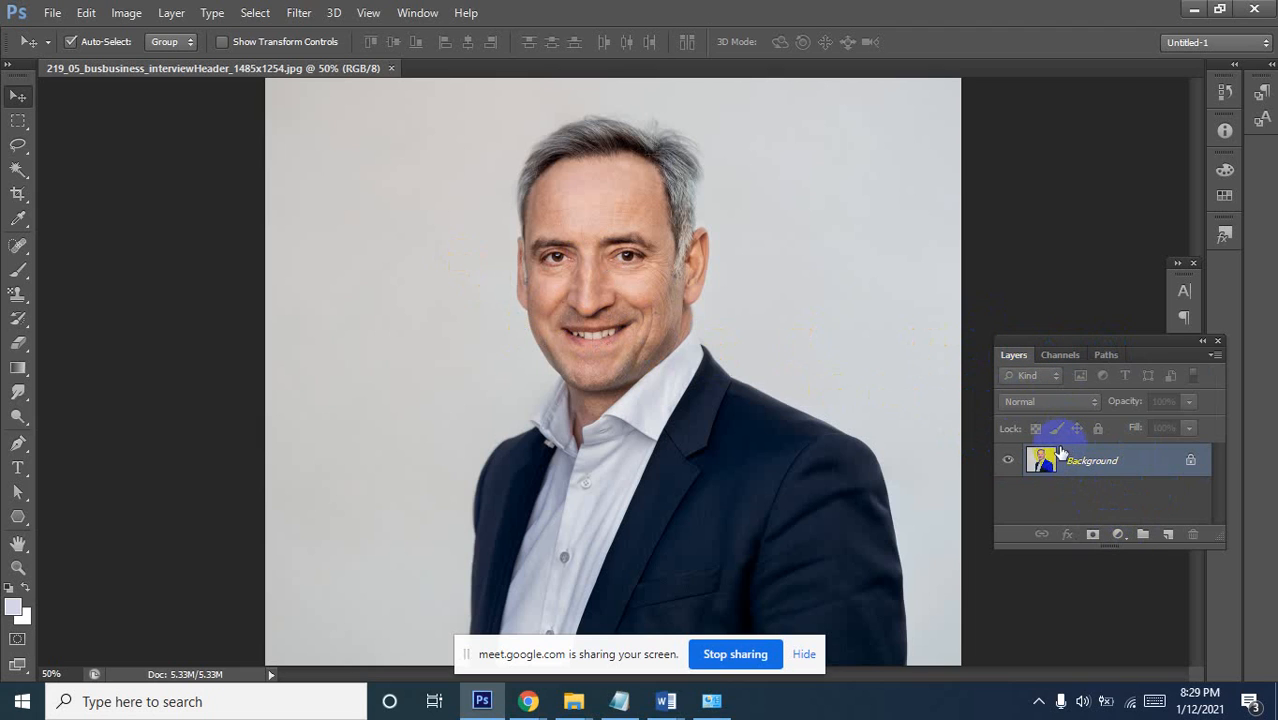
# Convert the locked Background into a regular layer named Layer 0 with Normal mode and 100% opacity
pyautogui.click(1190, 463)
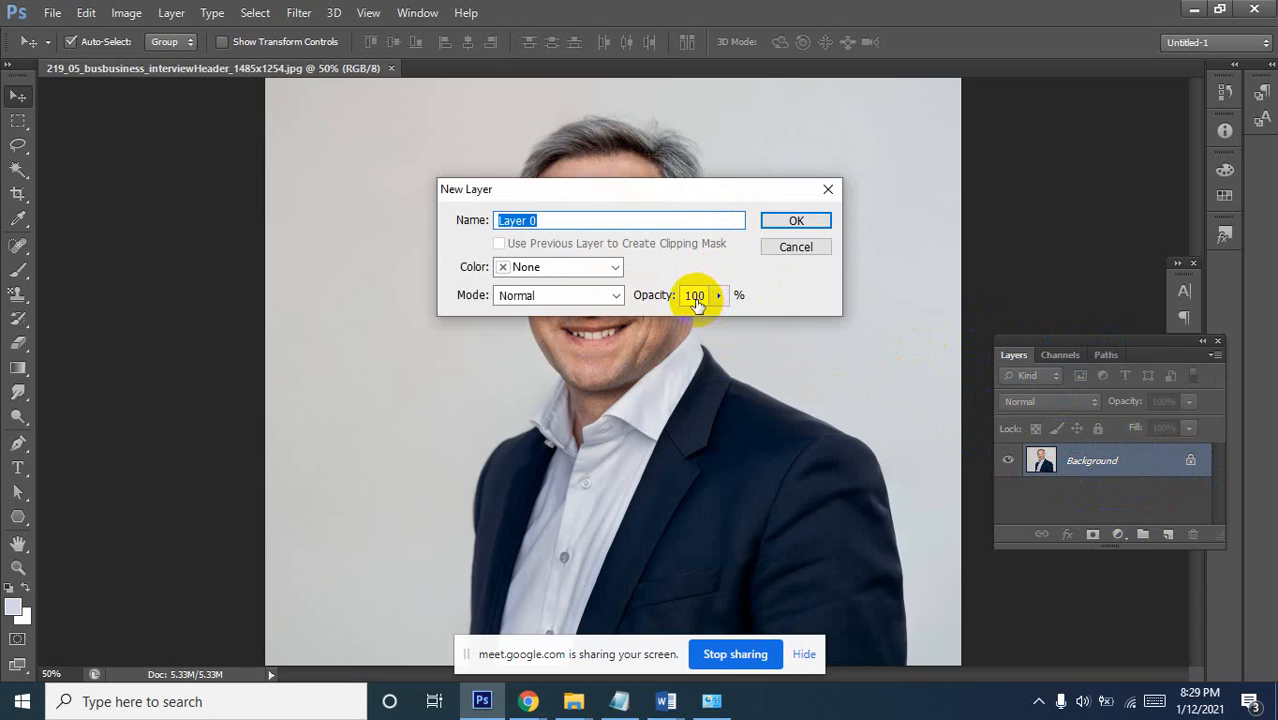
pyautogui.click(792, 220)
pyautogui.click(1127, 476)
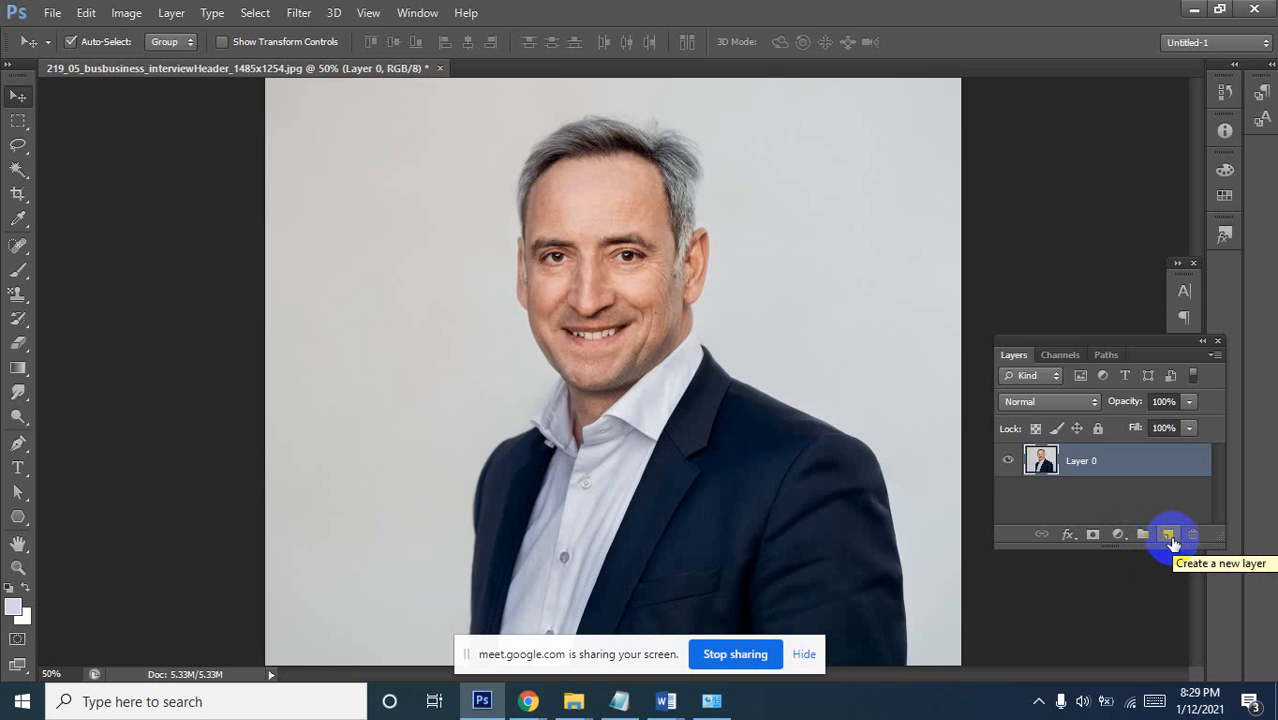
# Create a blank layer above the portrait layer and delete it again
pyautogui.click(1168, 536)
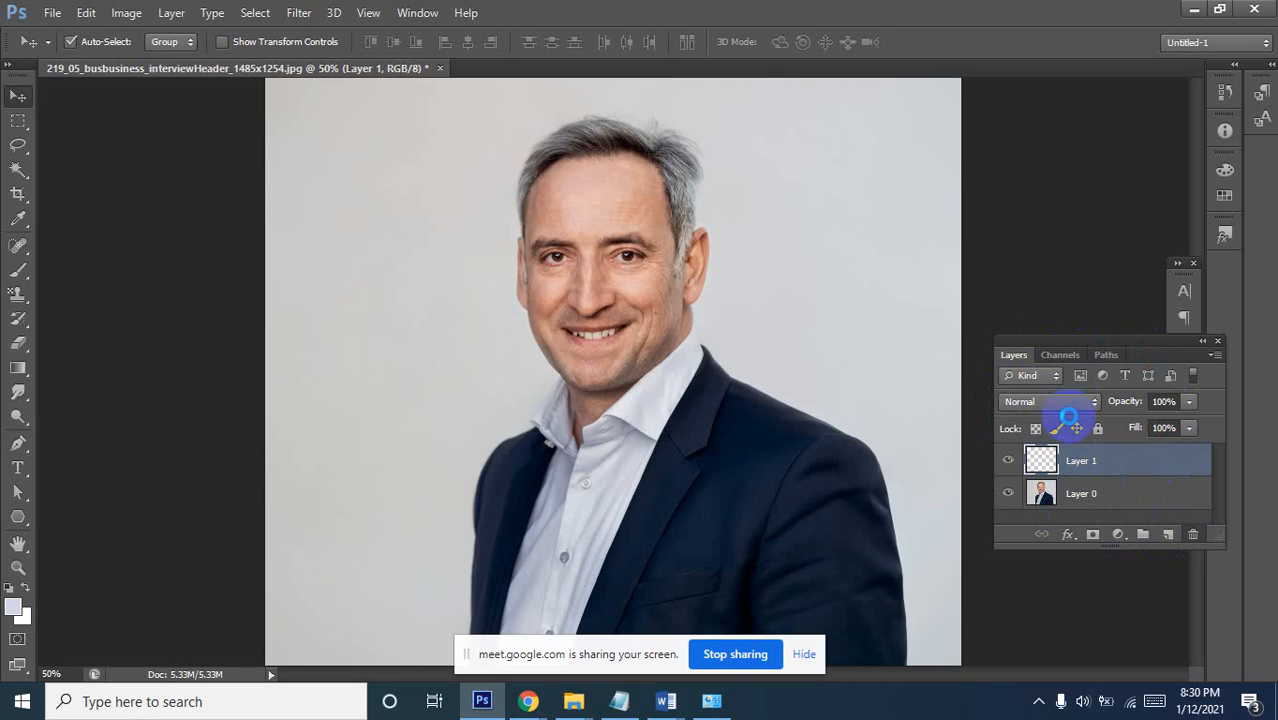
pyautogui.press('Delete')
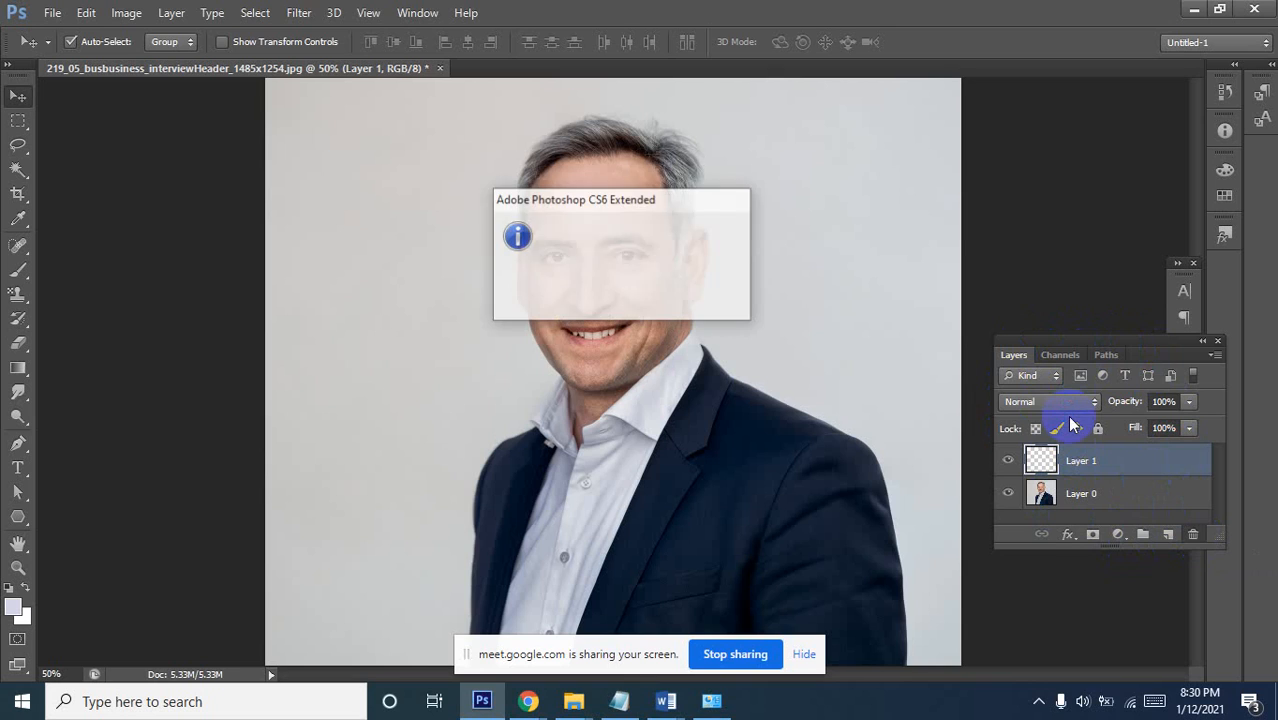
pyautogui.click(572, 277)
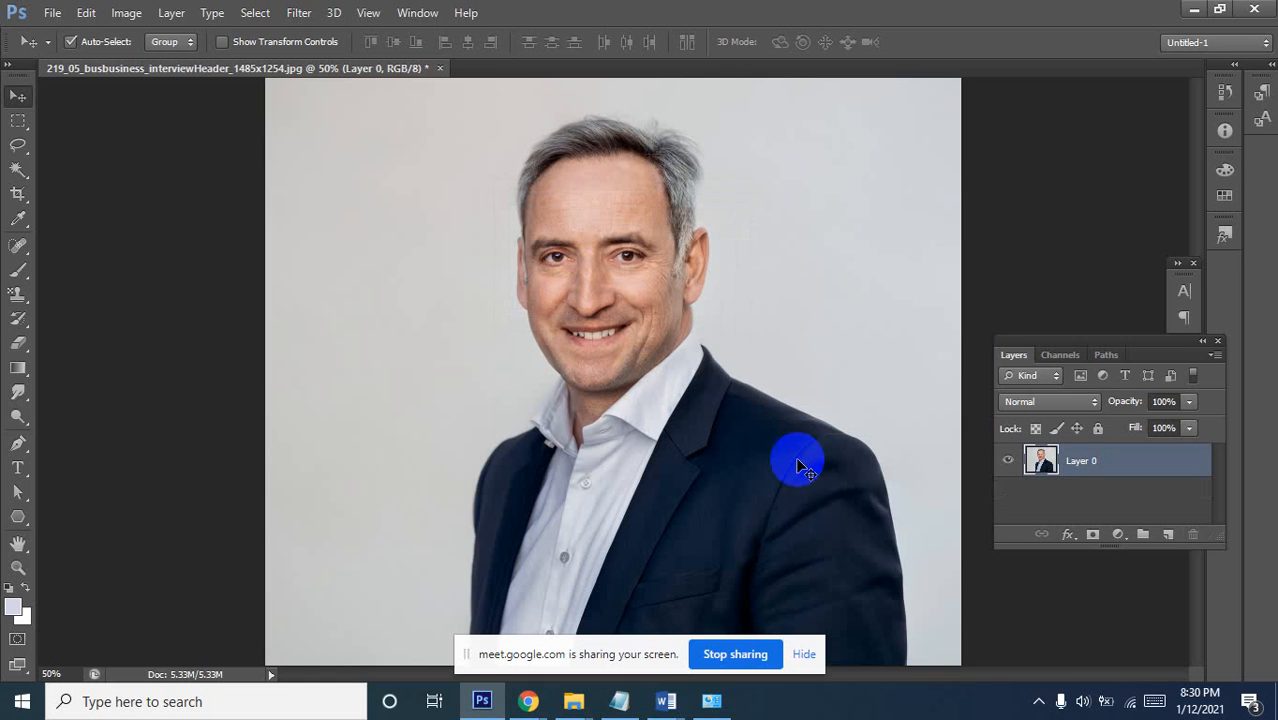
# Switch to the Grapchce Design Sheet in Word, review the Blend option and Layer Adjustment topics of Class # 8, and return to Photoshop
pyautogui.moveTo(660, 707)
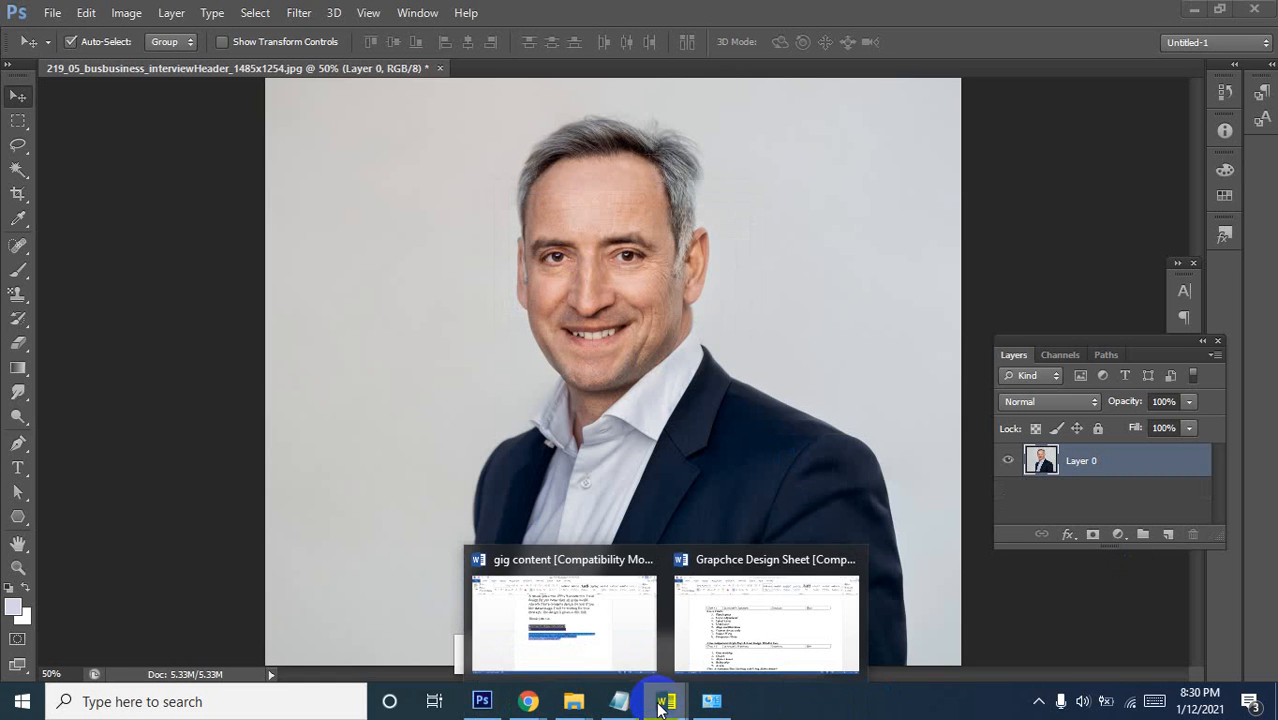
pyautogui.click(756, 633)
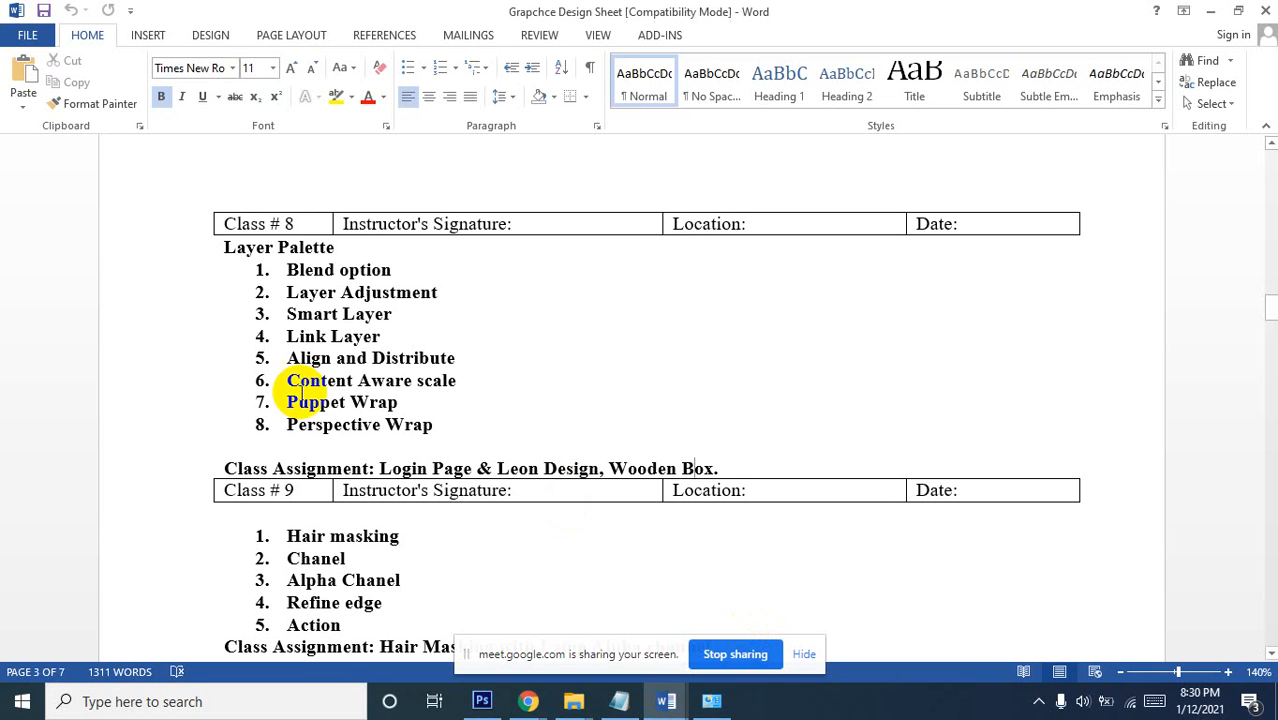
pyautogui.click(320, 269)
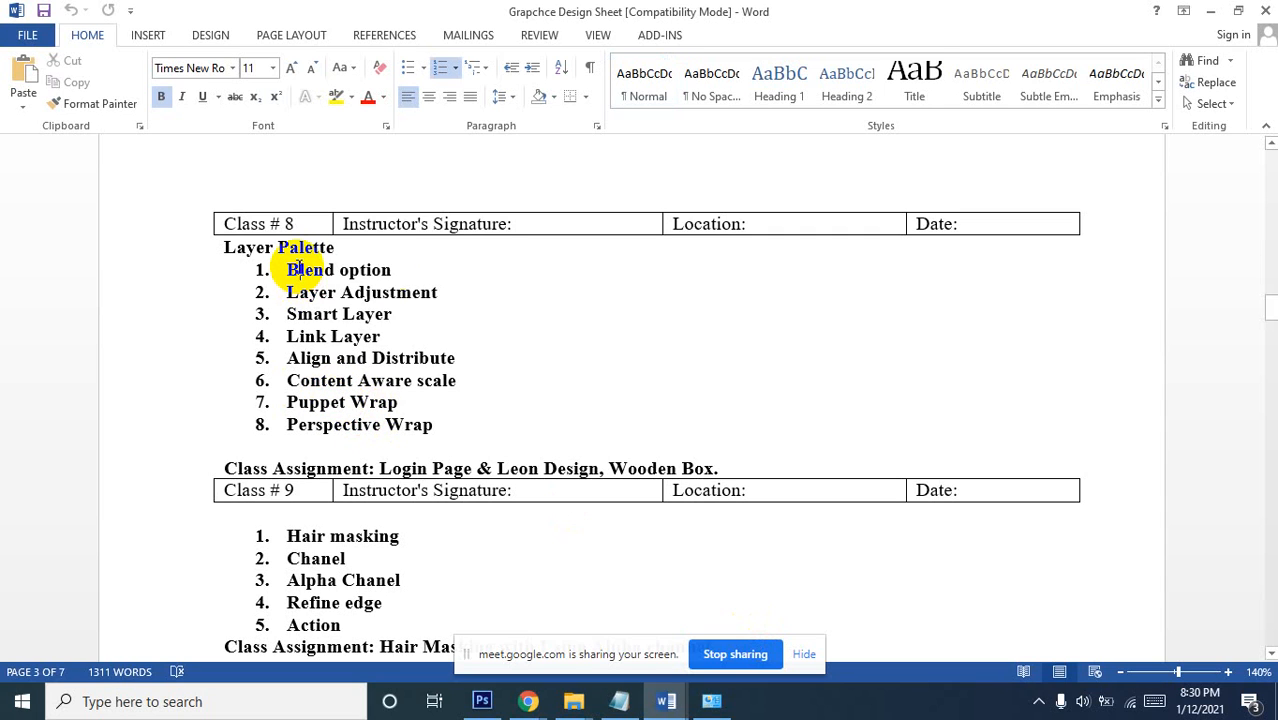
pyautogui.moveTo(386, 269); pyautogui.dragTo(262, 266)
pyautogui.click(396, 270)
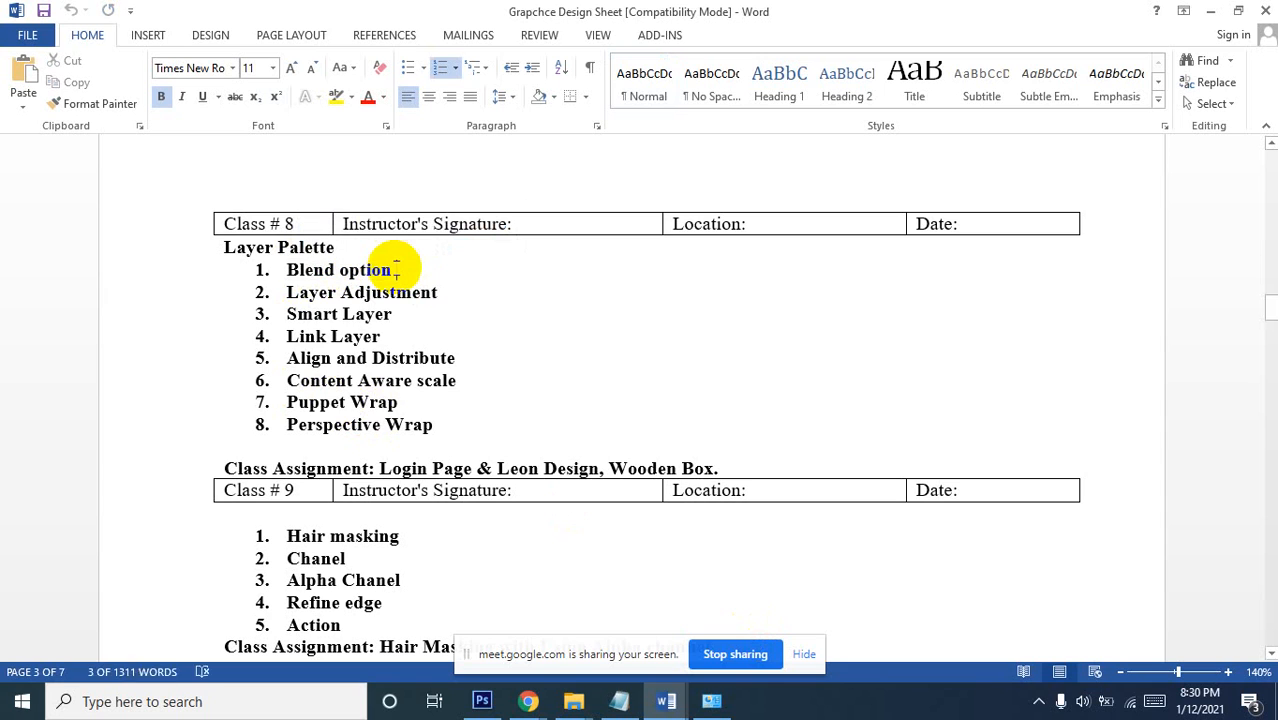
pyautogui.moveTo(394, 268); pyautogui.dragTo(301, 270)
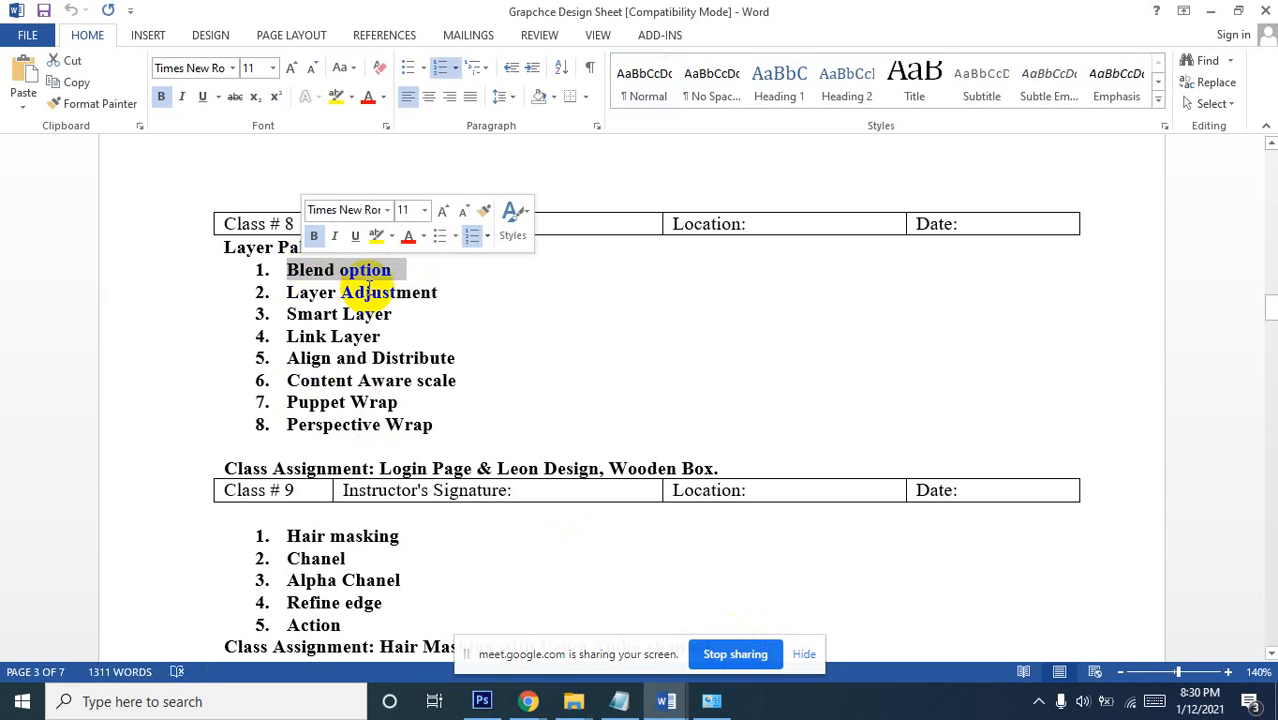
pyautogui.click(396, 275)
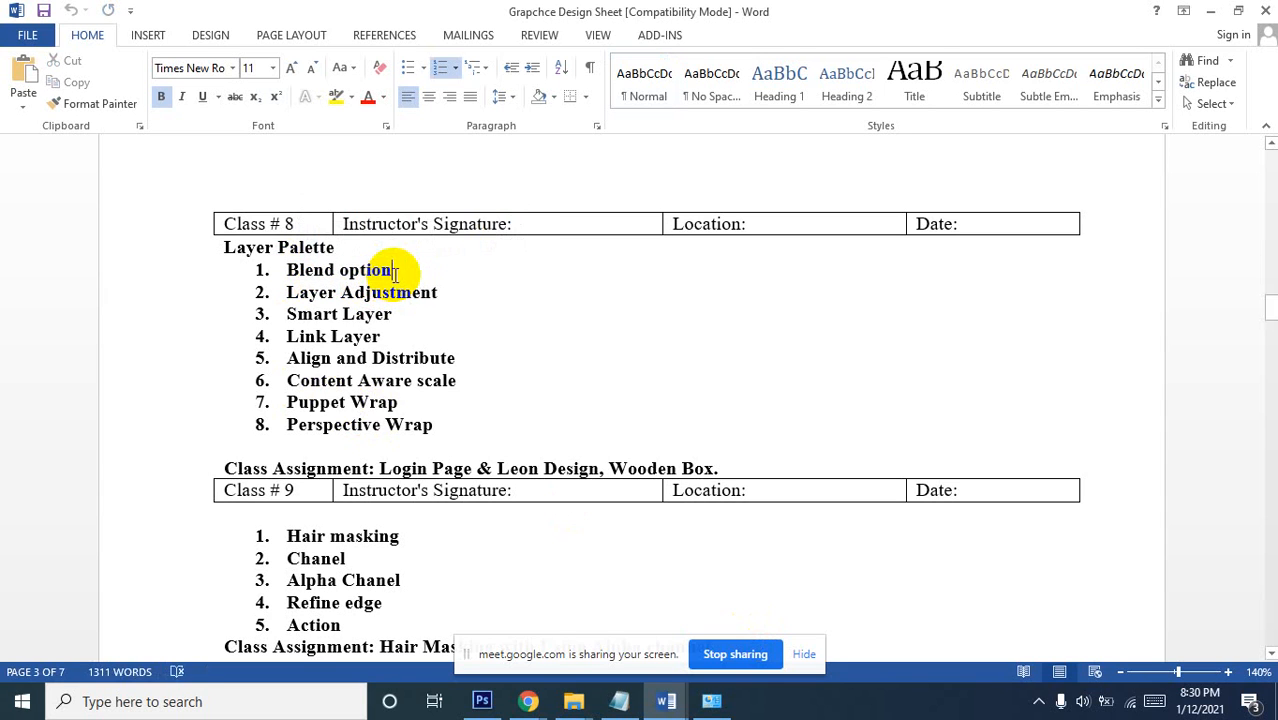
pyautogui.moveTo(412, 292); pyautogui.dragTo(441, 293)
pyautogui.click(441, 293)
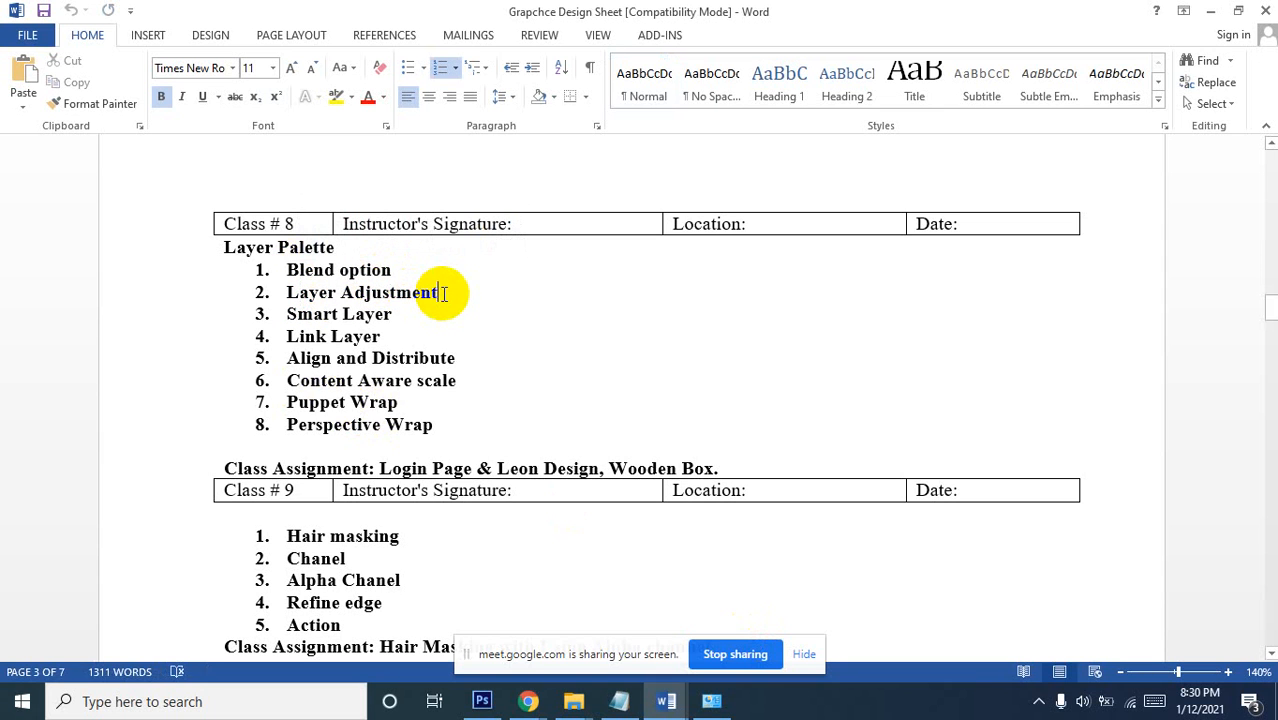
pyautogui.click(1214, 10)
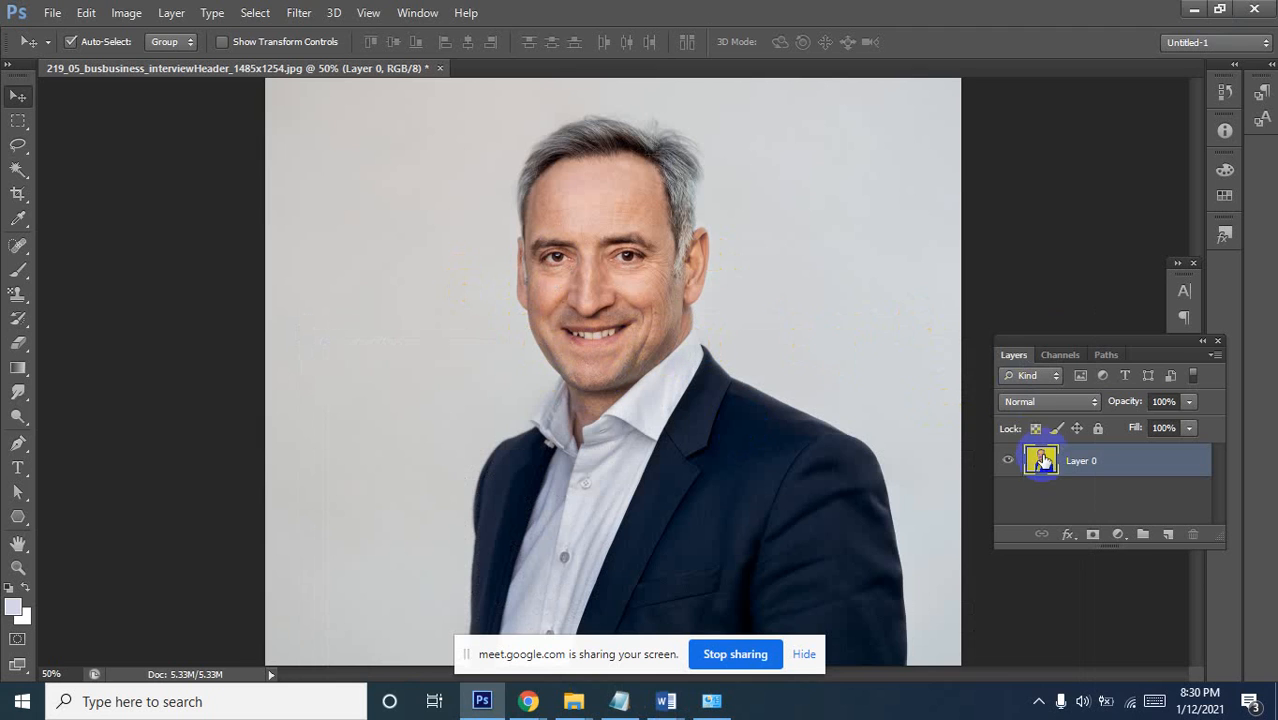
# Duplicate Layer 0 and apply a Black & White adjustment with the Default preset to the copy
pyautogui.click(1046, 464)
pyautogui.hotkey('ctrl', 'j')
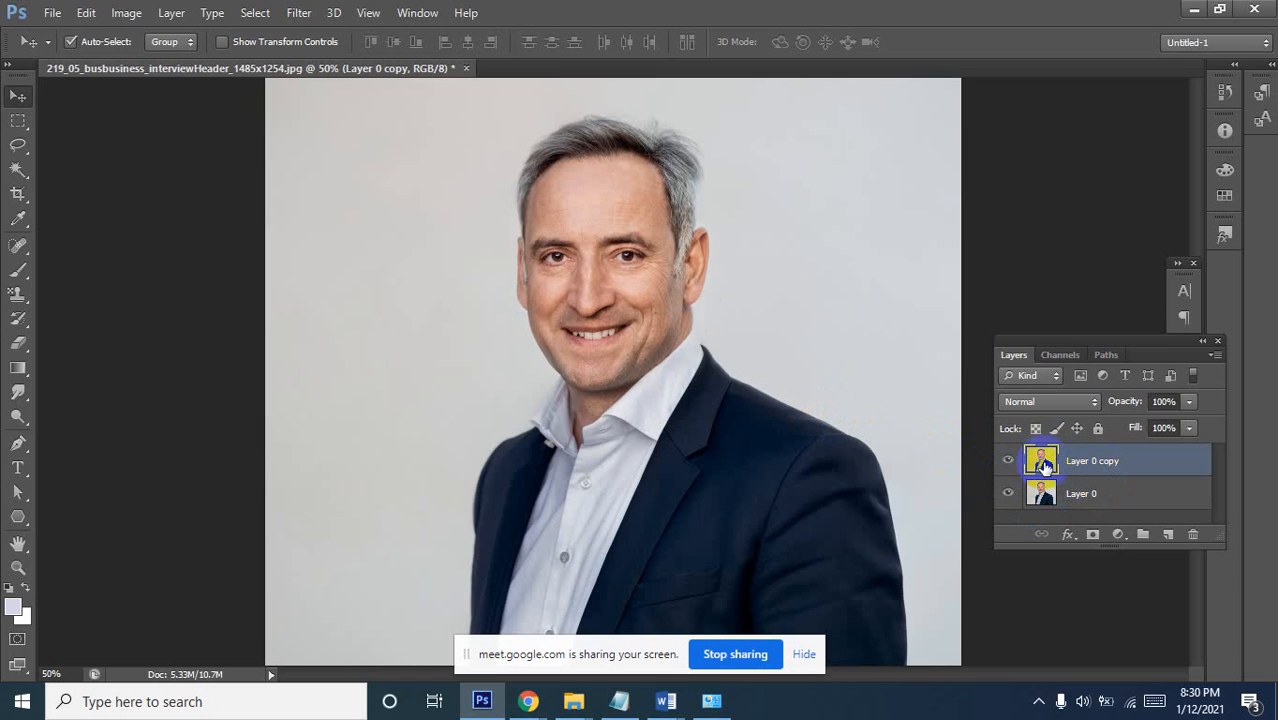
pyautogui.click(131, 16)
pyautogui.moveTo(194, 60)
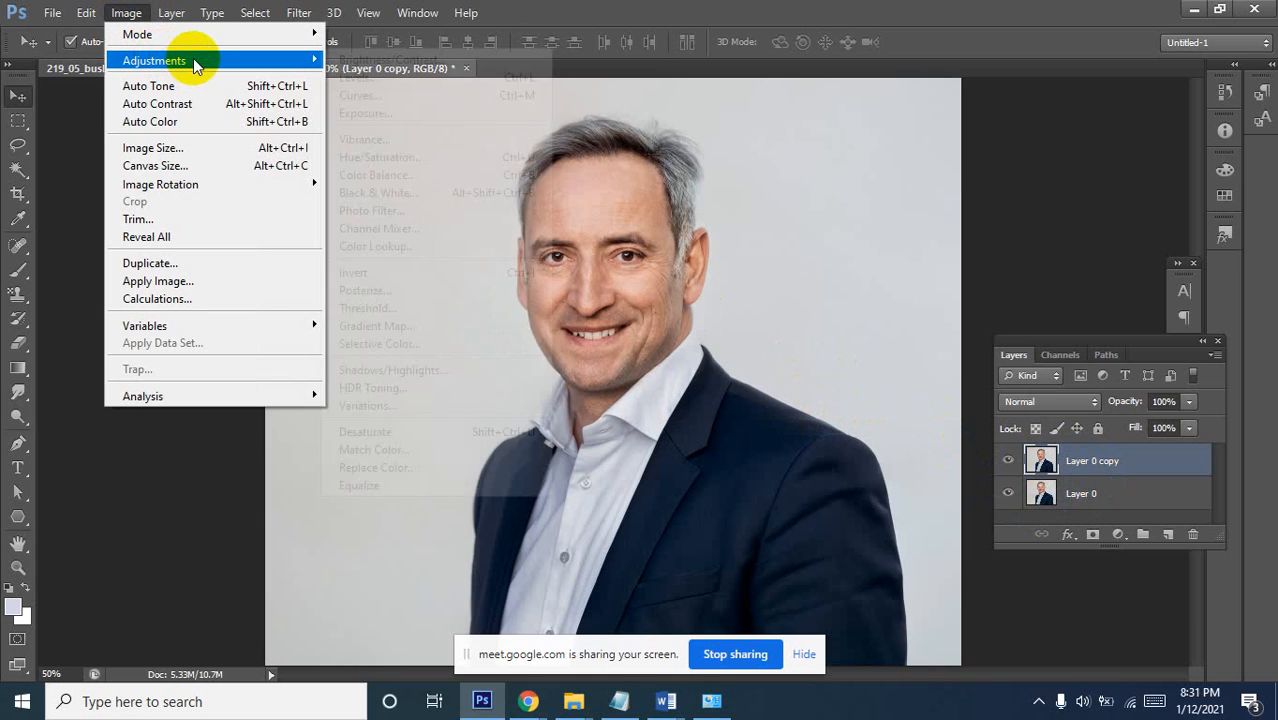
pyautogui.click(410, 194)
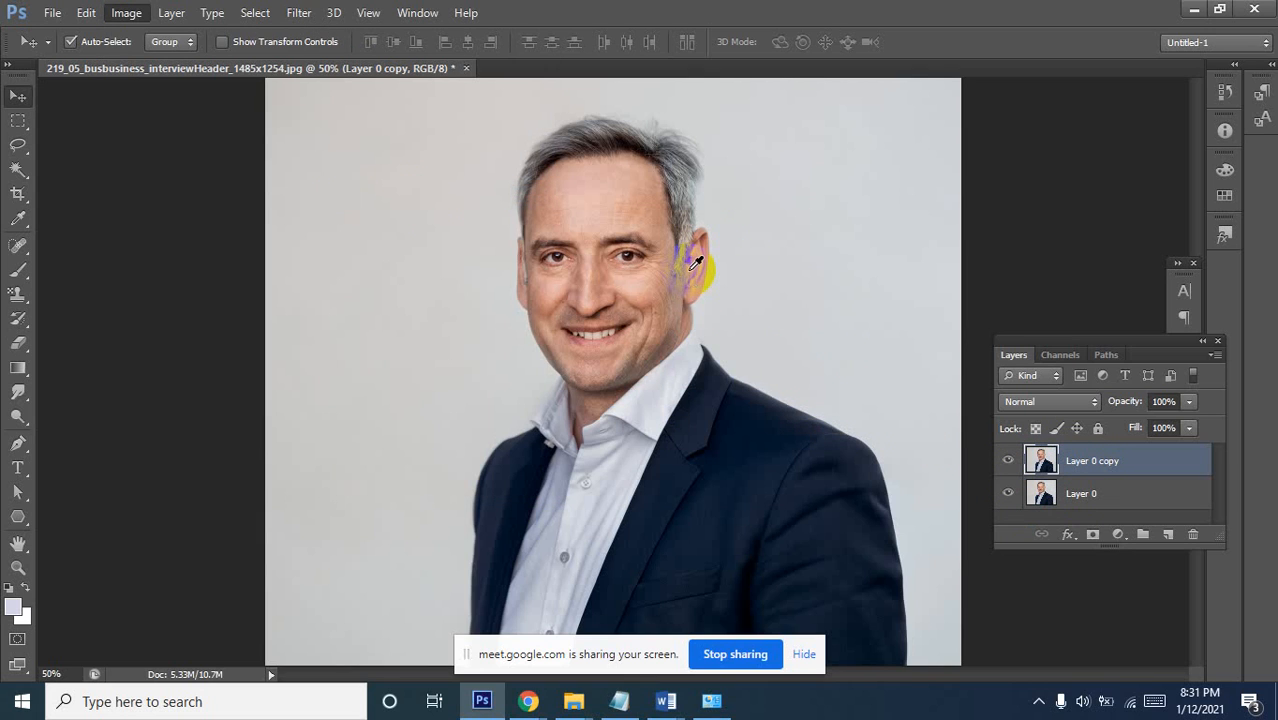
pyautogui.click(688, 269)
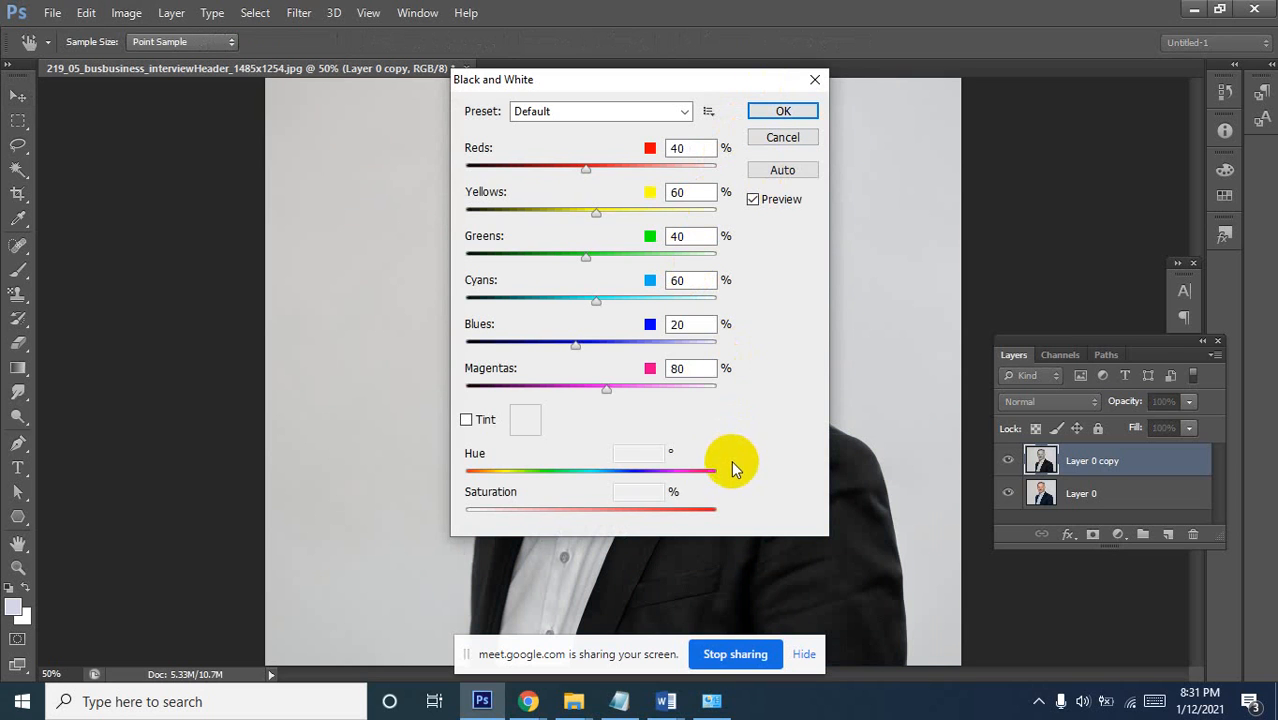
pyautogui.click(783, 112)
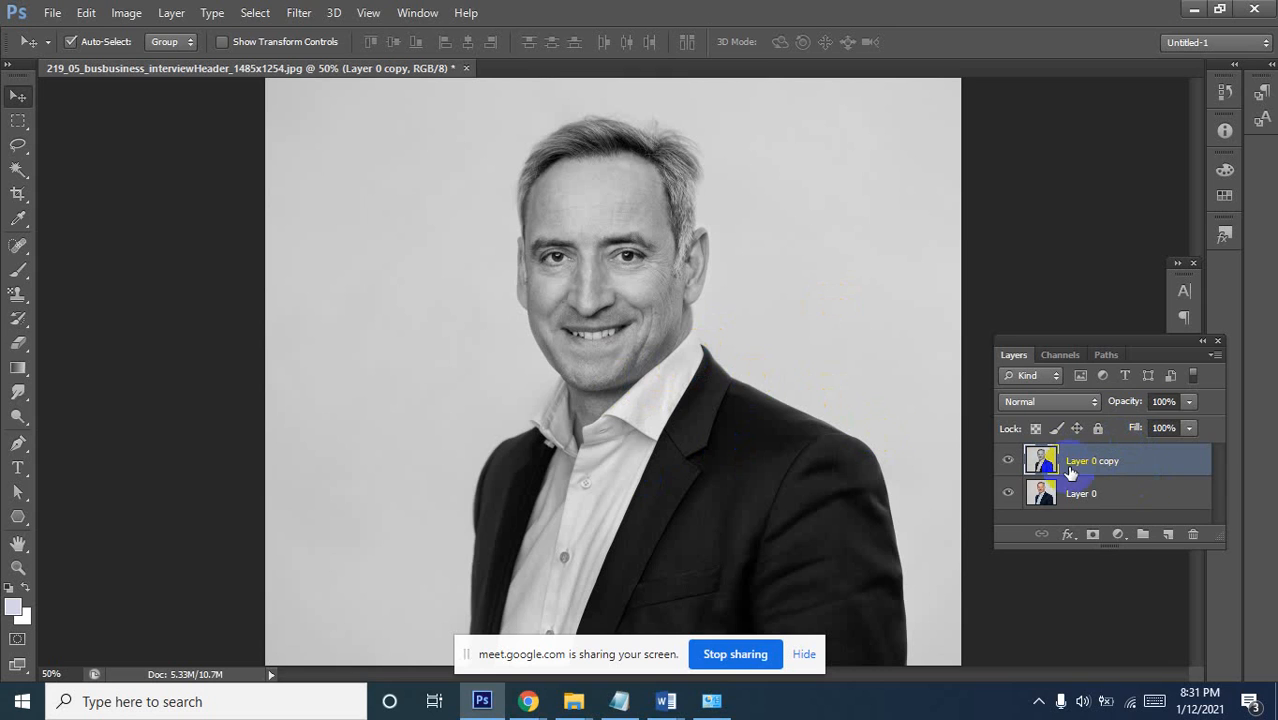
# Add a Solid Color fill layer in orange #fcb408 above Layer 0 copy
pyautogui.click(1119, 537)
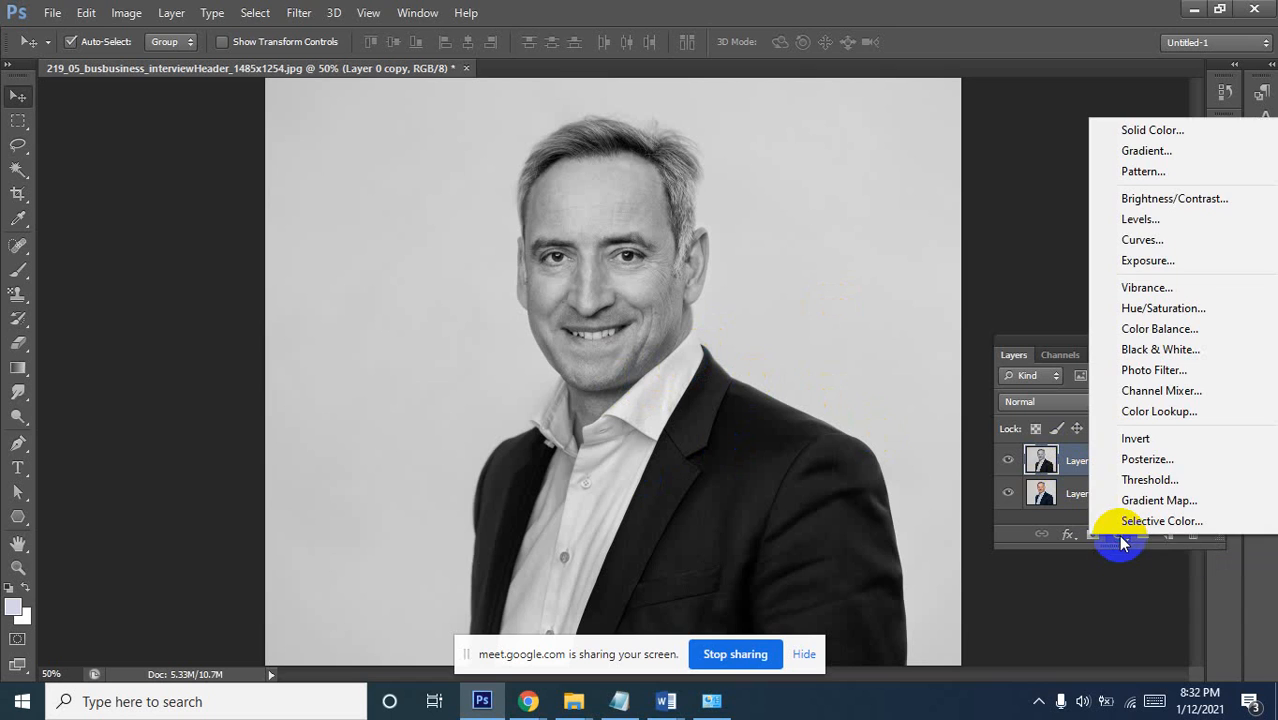
pyautogui.click(1172, 140)
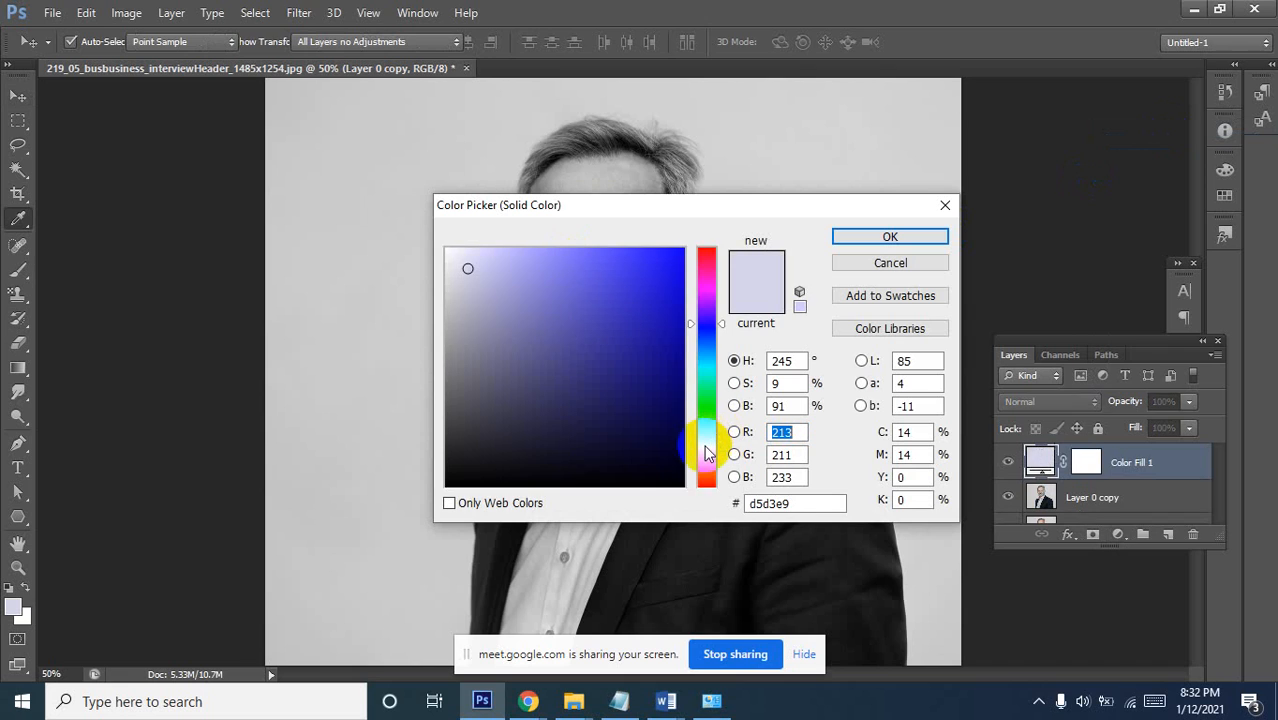
pyautogui.click(710, 456)
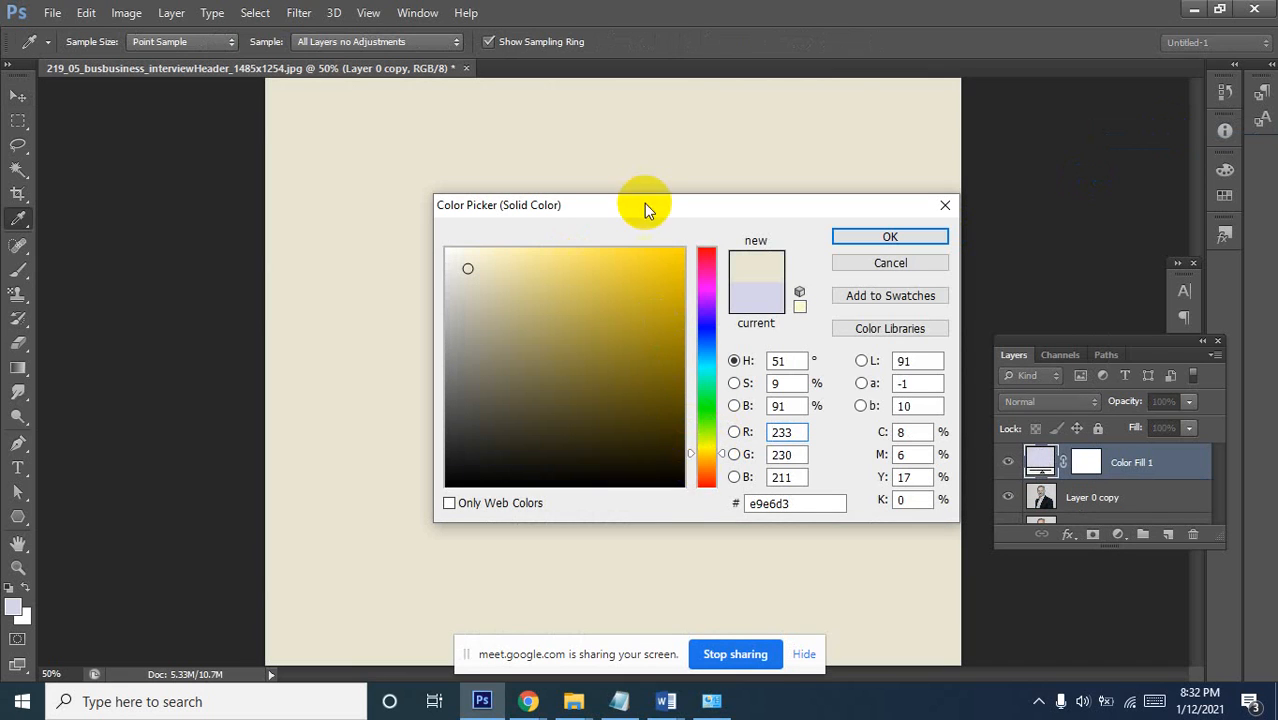
pyautogui.click(676, 251)
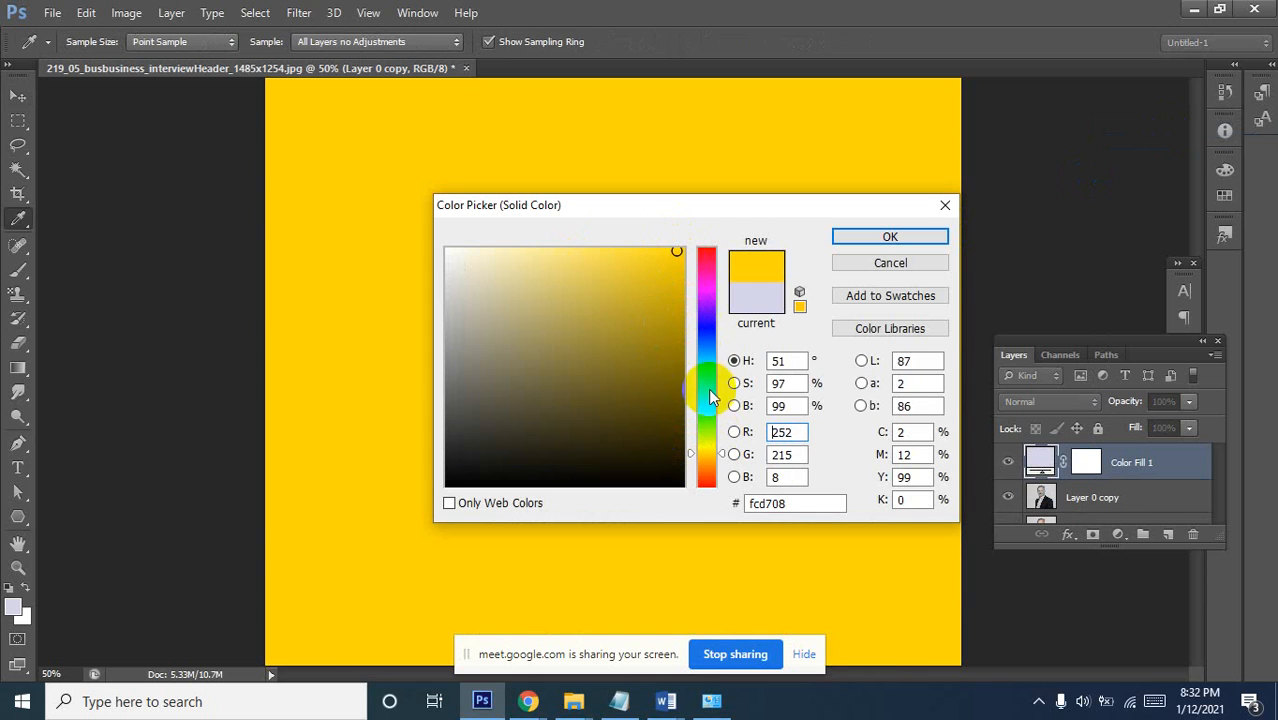
pyautogui.click(696, 457)
pyautogui.moveTo(696, 457)
pyautogui.mouseDown()
pyautogui.moveTo(704, 470)
pyautogui.moveTo(702, 459)
pyautogui.mouseUp()
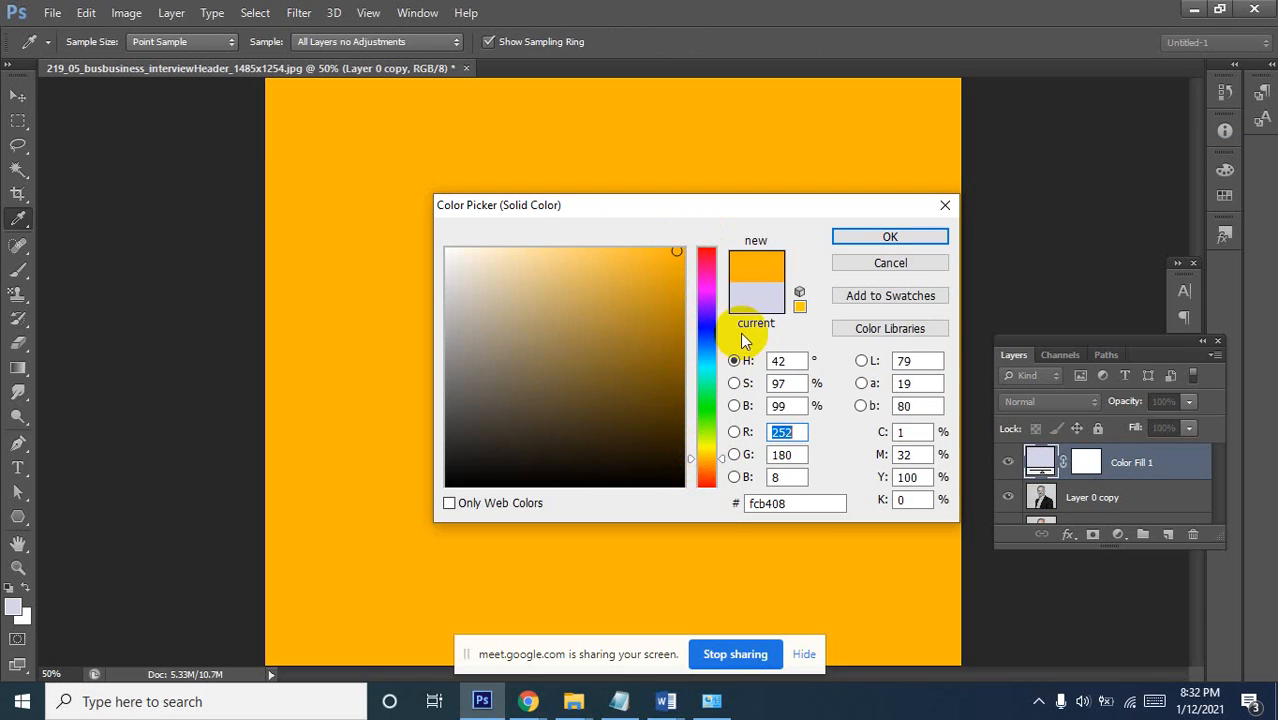
pyautogui.click(876, 243)
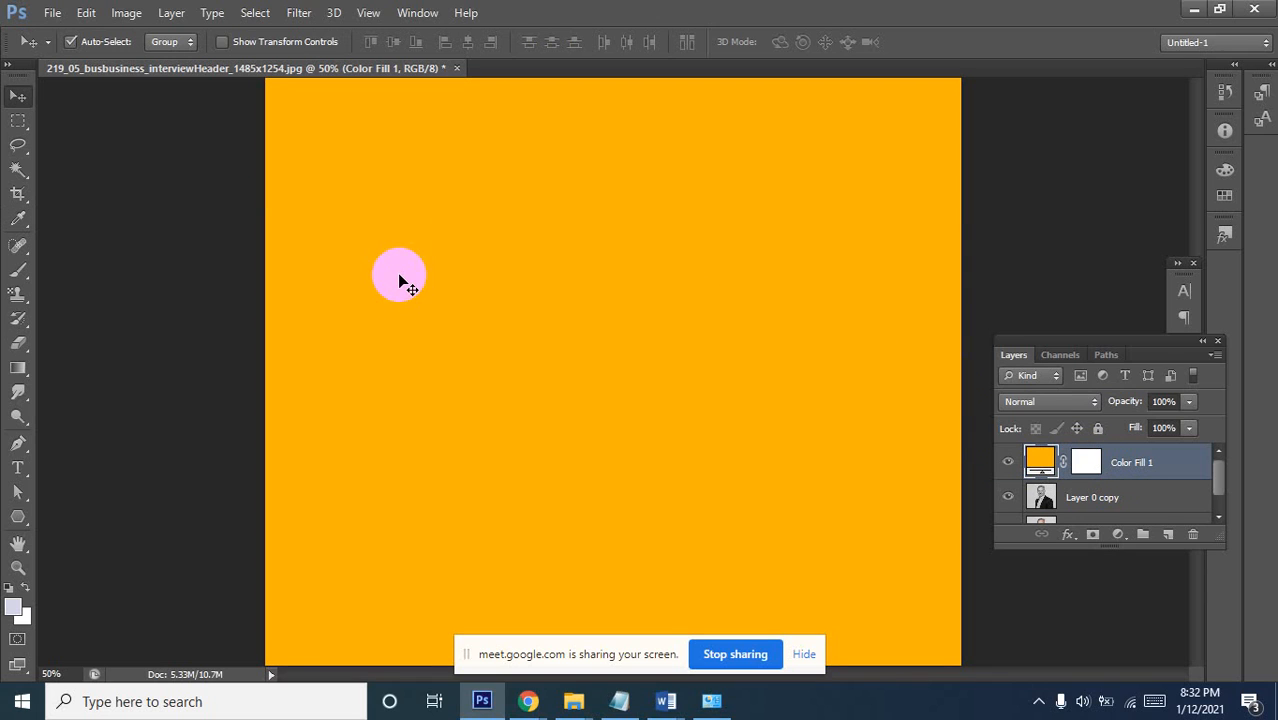
pyautogui.click(127, 15)
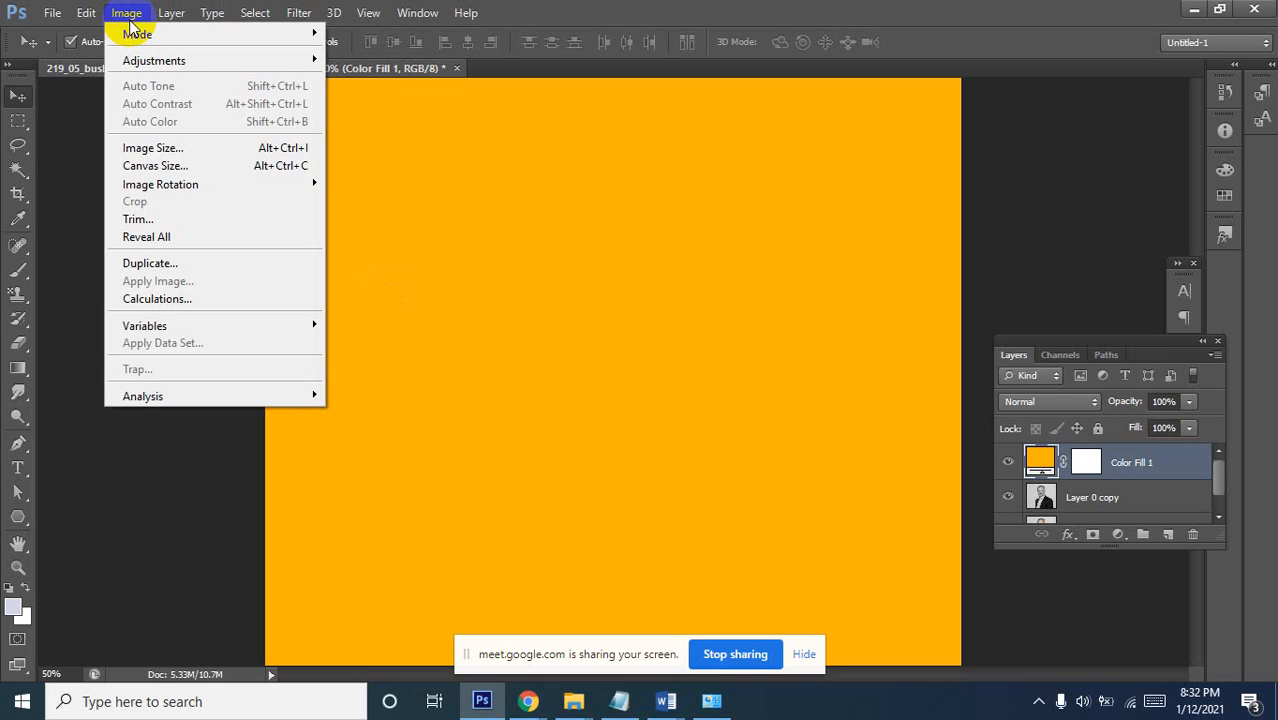
pyautogui.moveTo(172, 16)
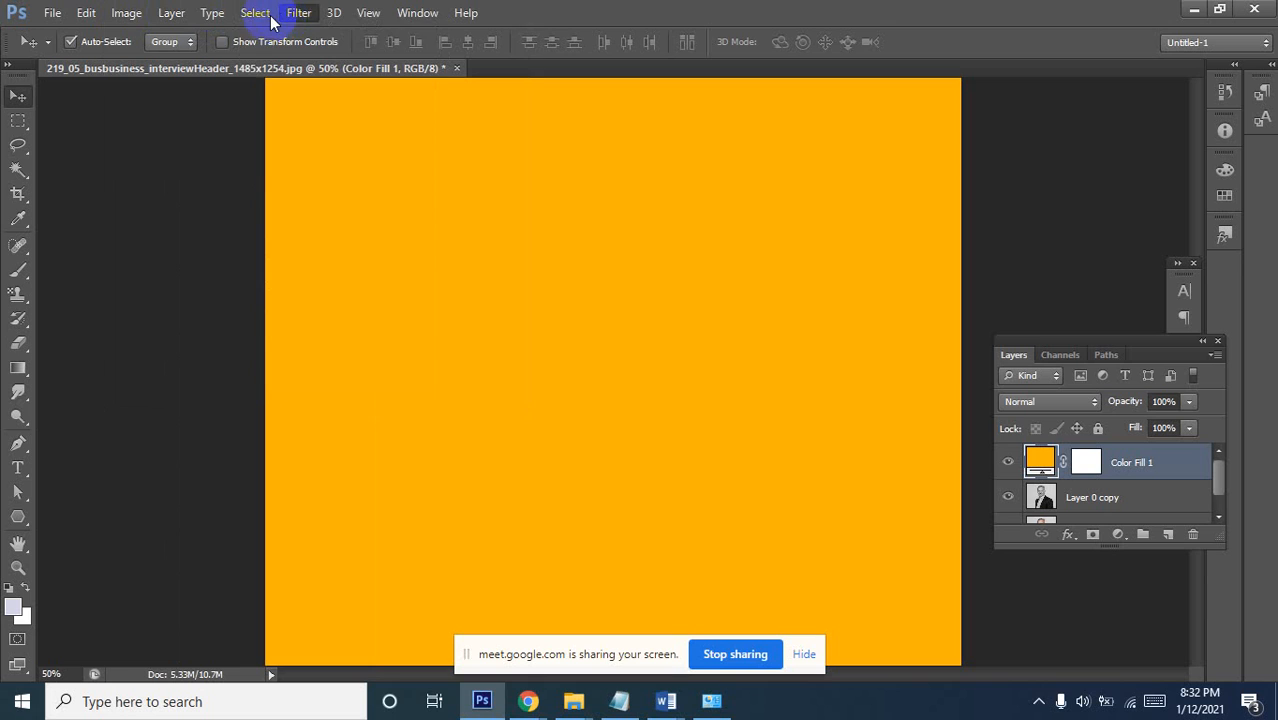
pyautogui.moveTo(264, 19)
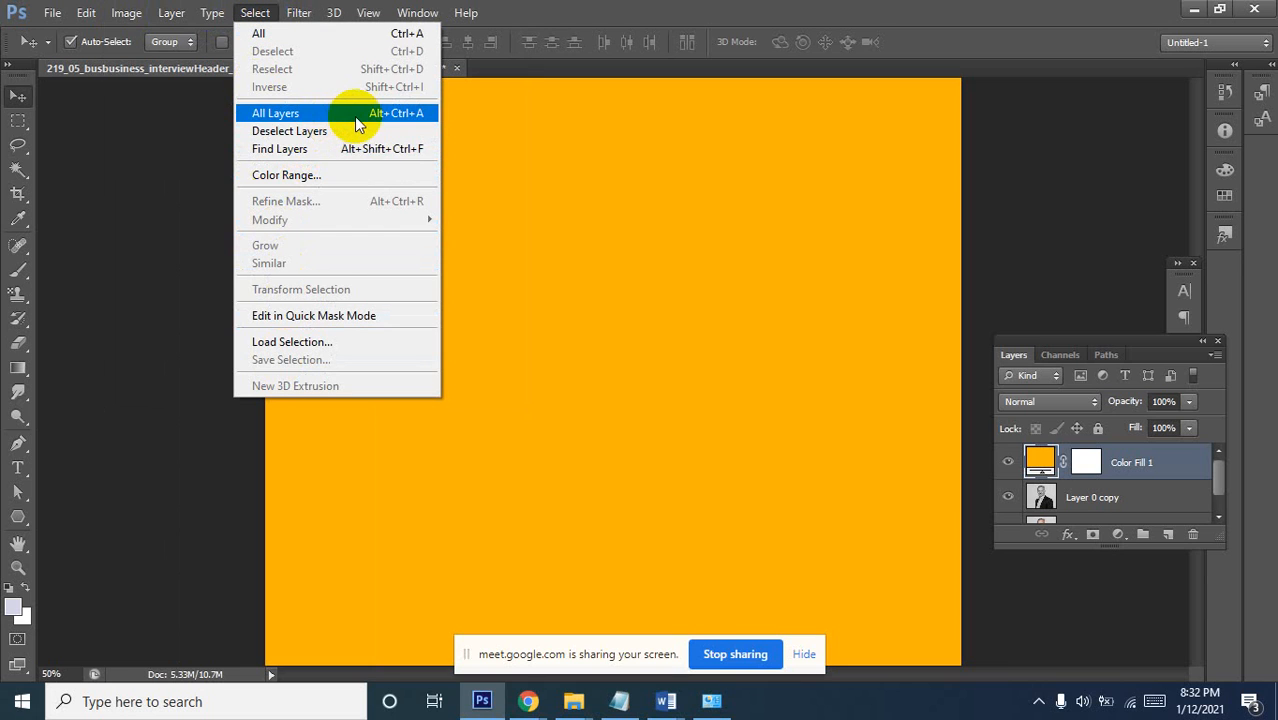
pyautogui.click(260, 8)
pyautogui.click(207, 12)
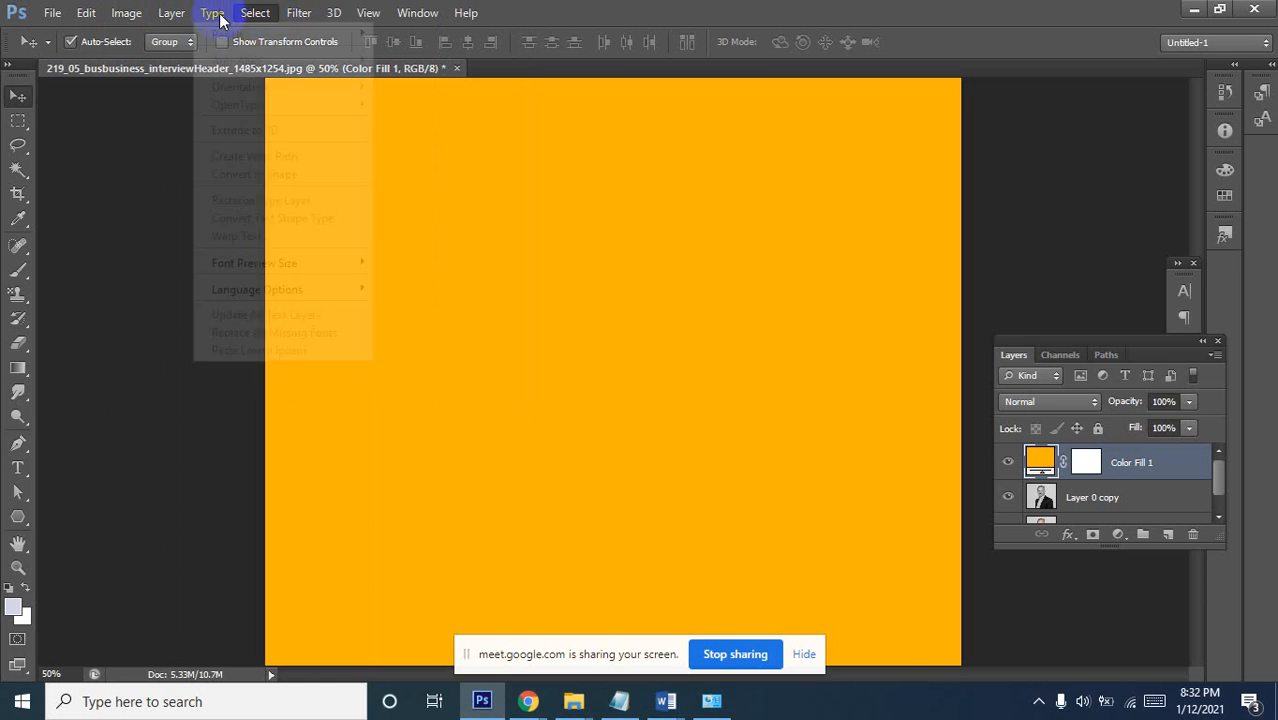
pyautogui.moveTo(270, 42)
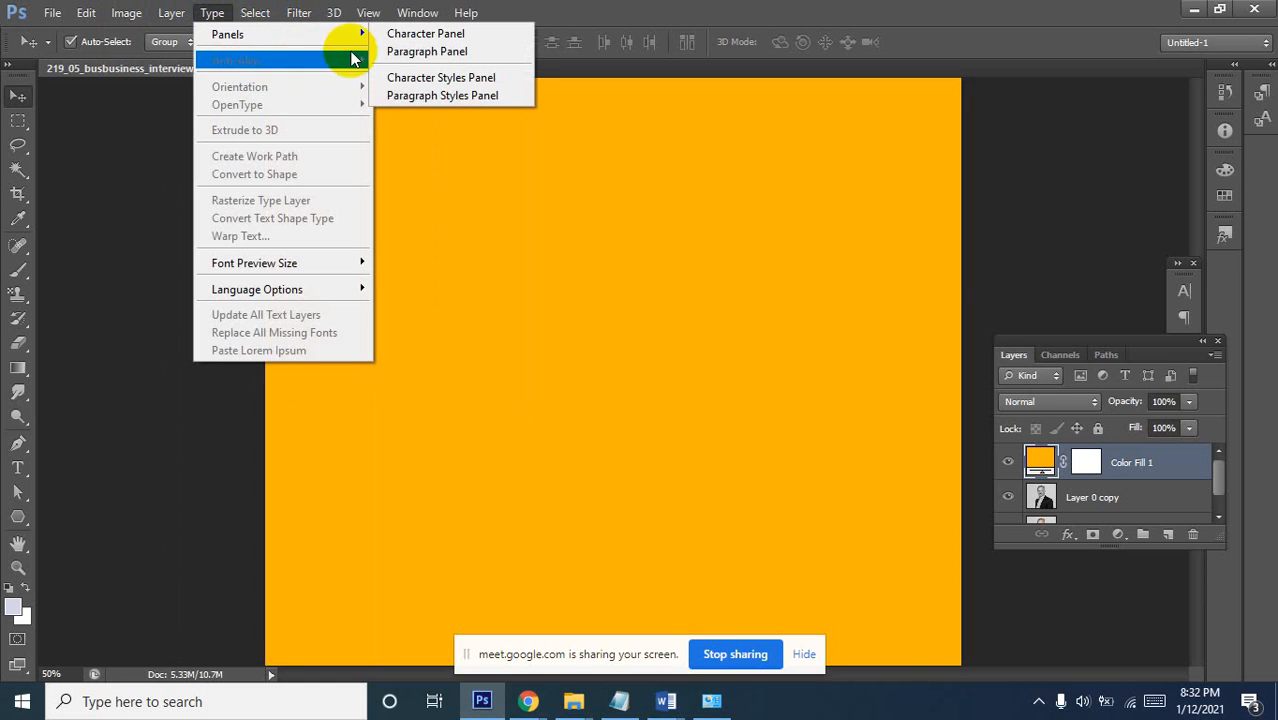
pyautogui.click(171, 13)
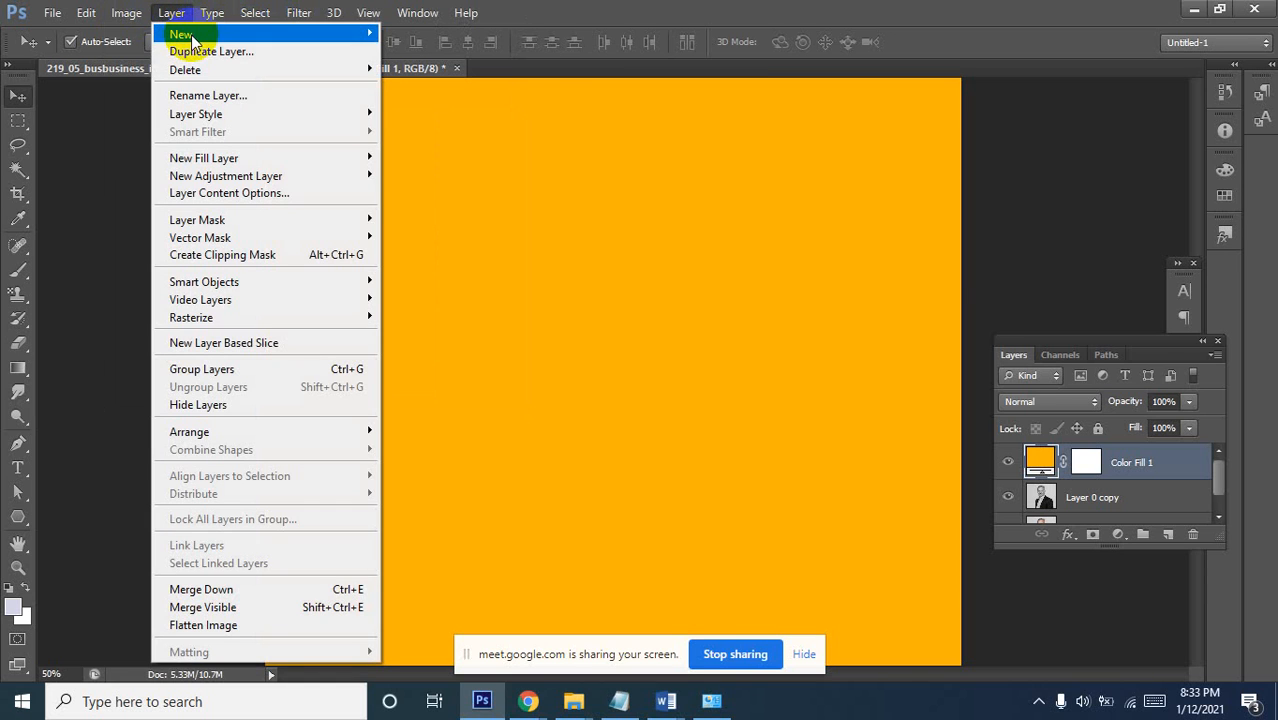
pyautogui.moveTo(250, 176)
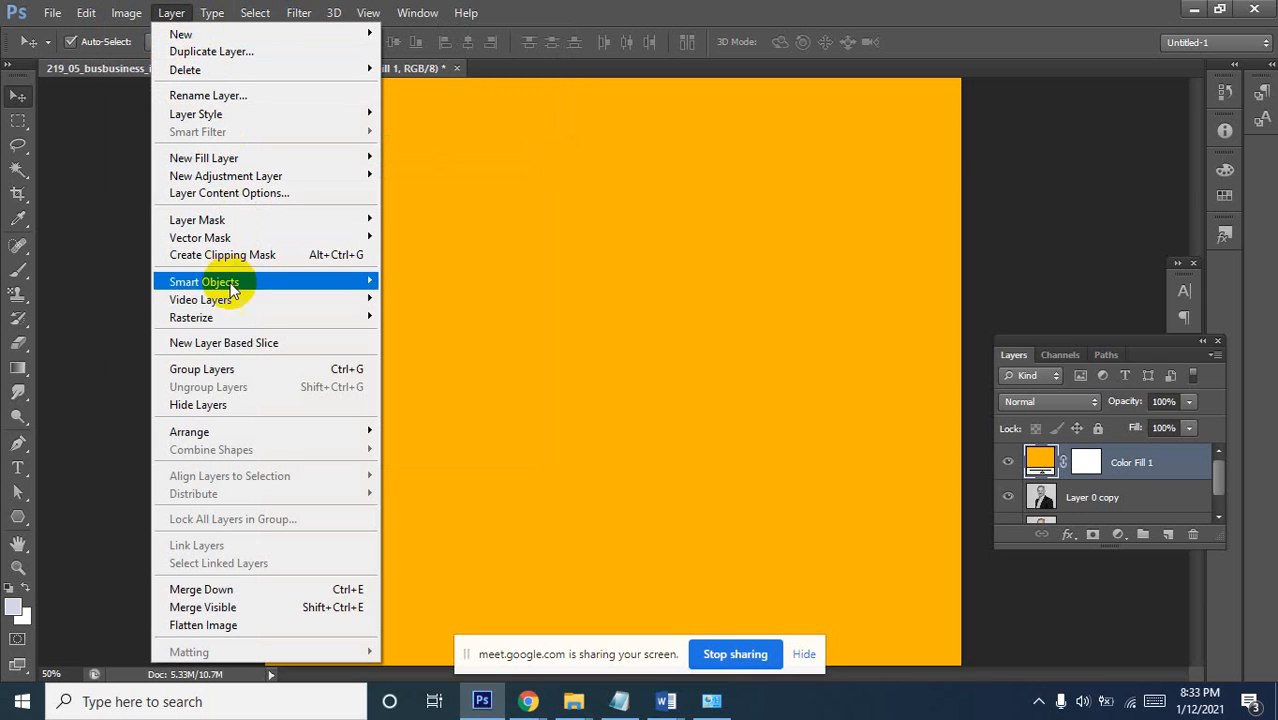
pyautogui.moveTo(243, 290)
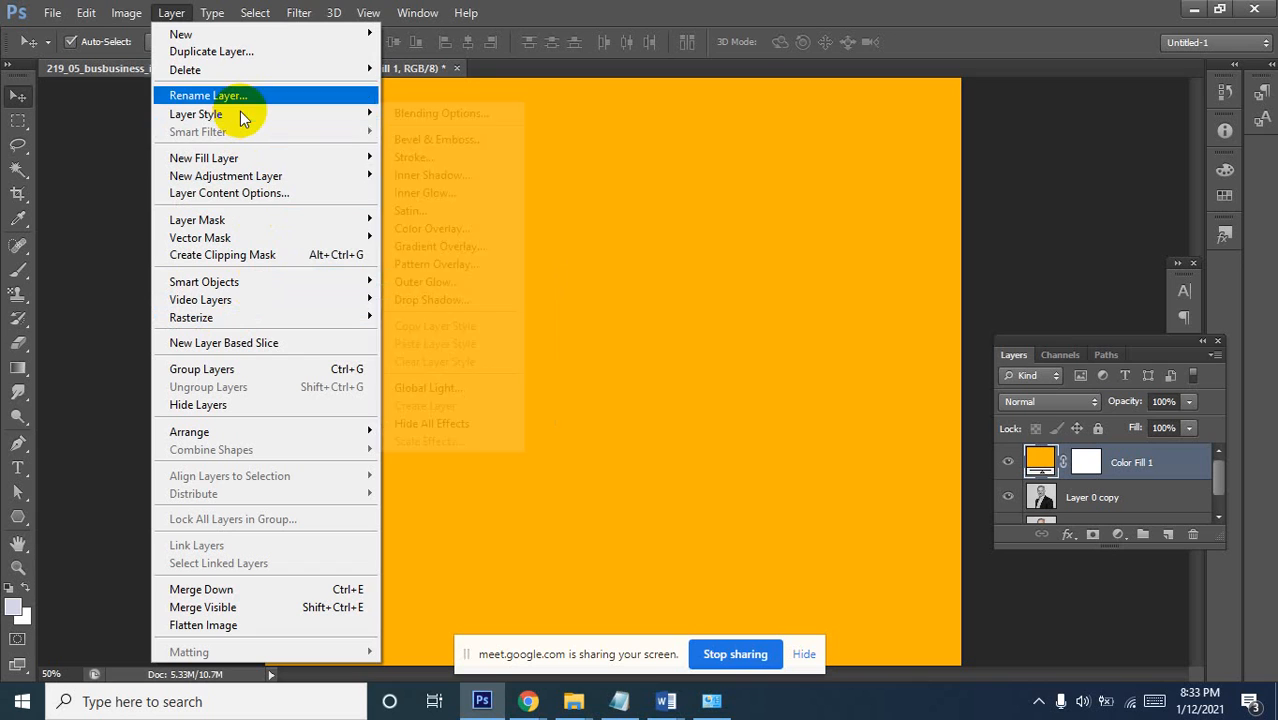
pyautogui.moveTo(266, 42)
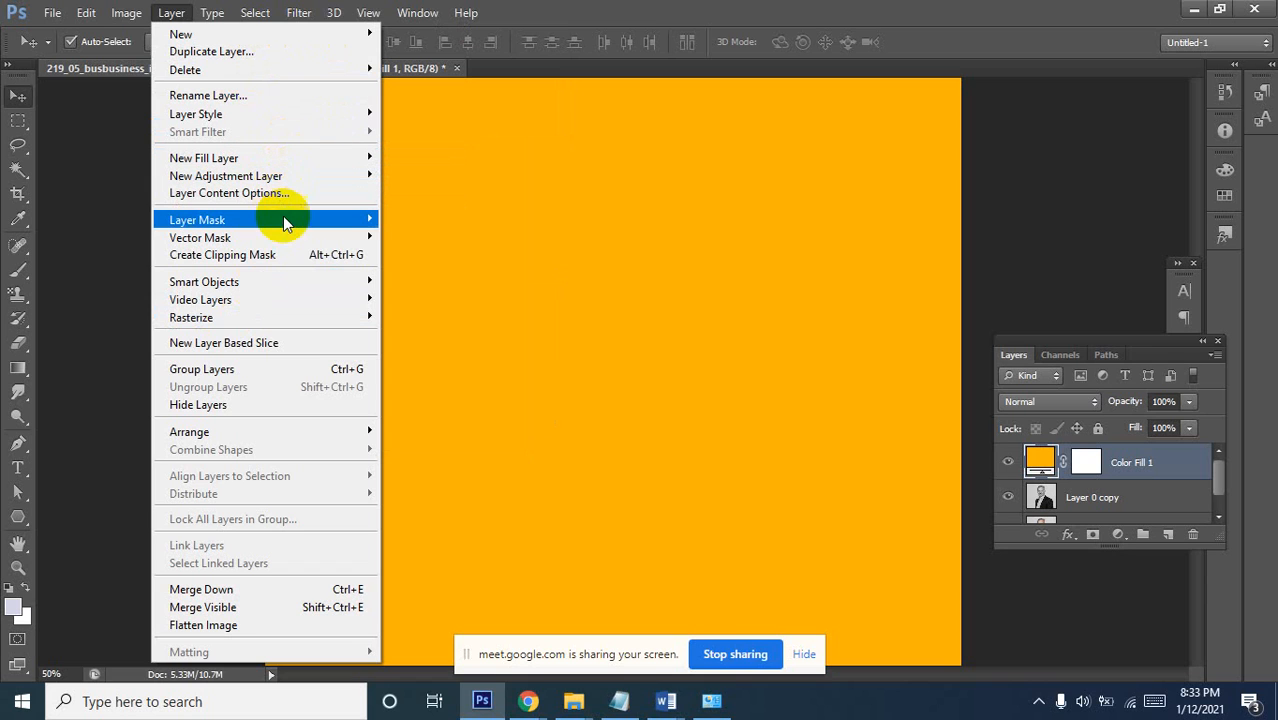
pyautogui.moveTo(285, 220)
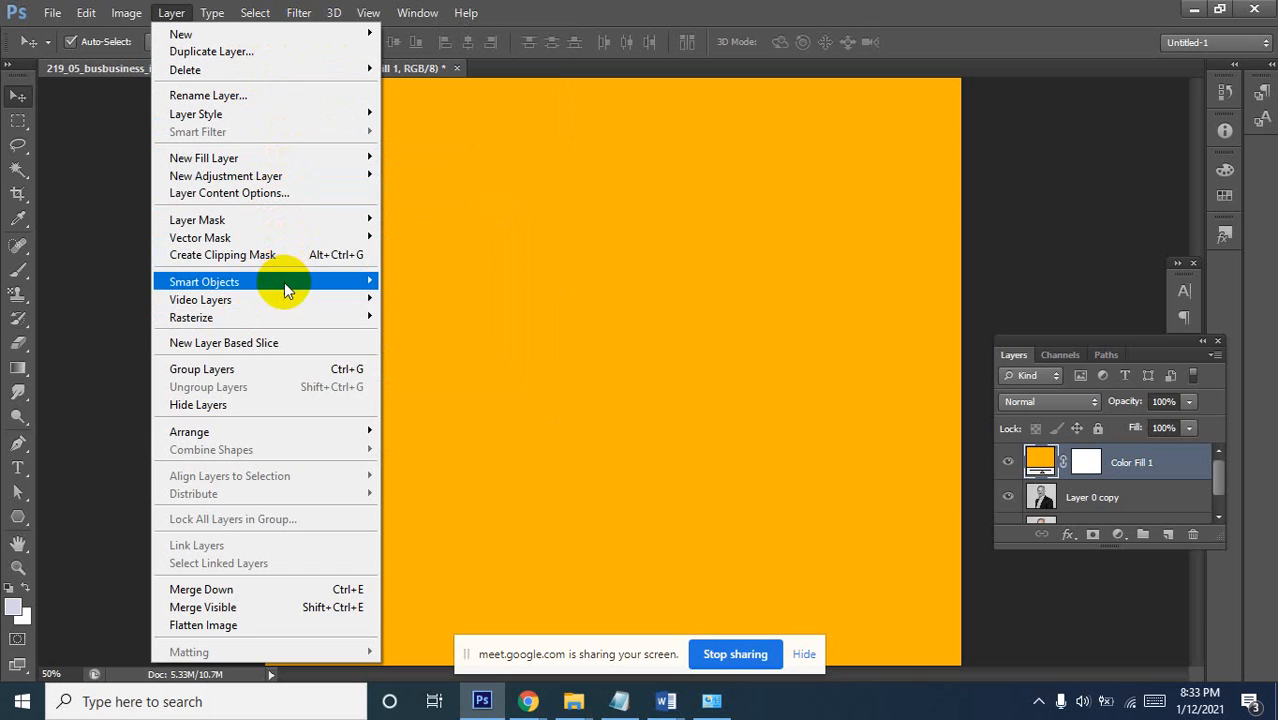
pyautogui.moveTo(284, 282)
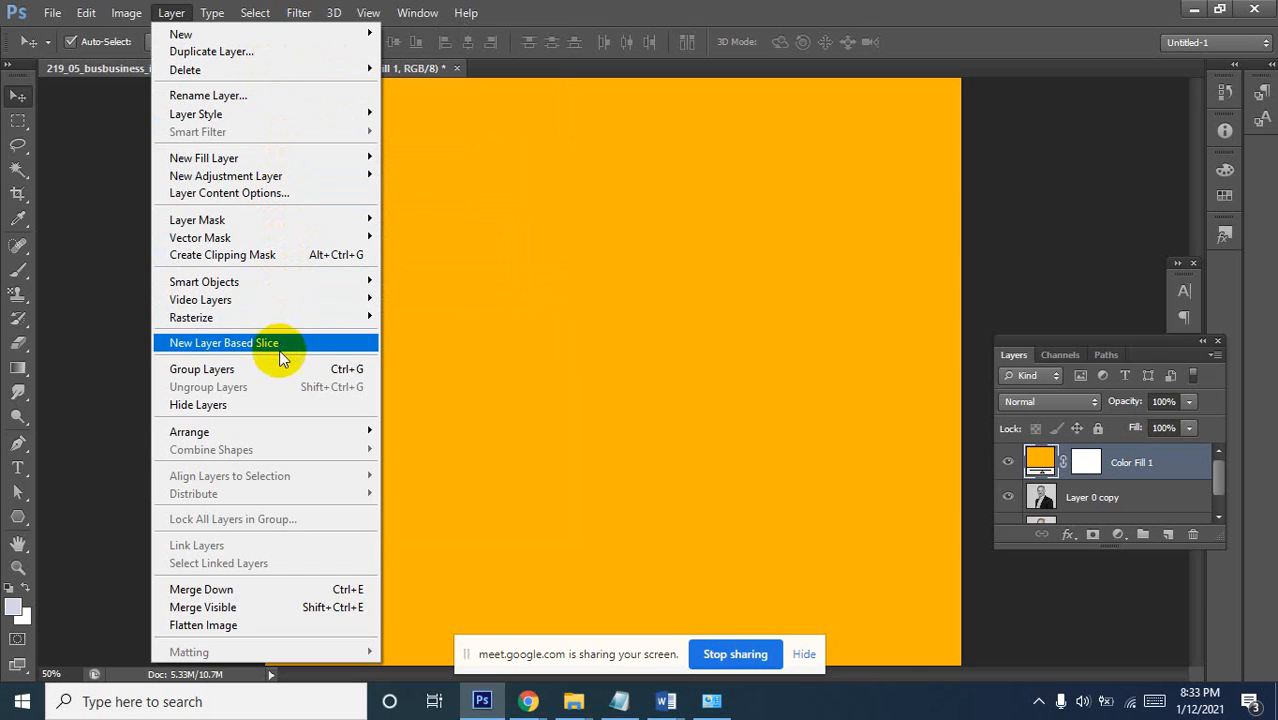
pyautogui.click(168, 12)
pyautogui.click(141, 13)
pyautogui.moveTo(133, 37)
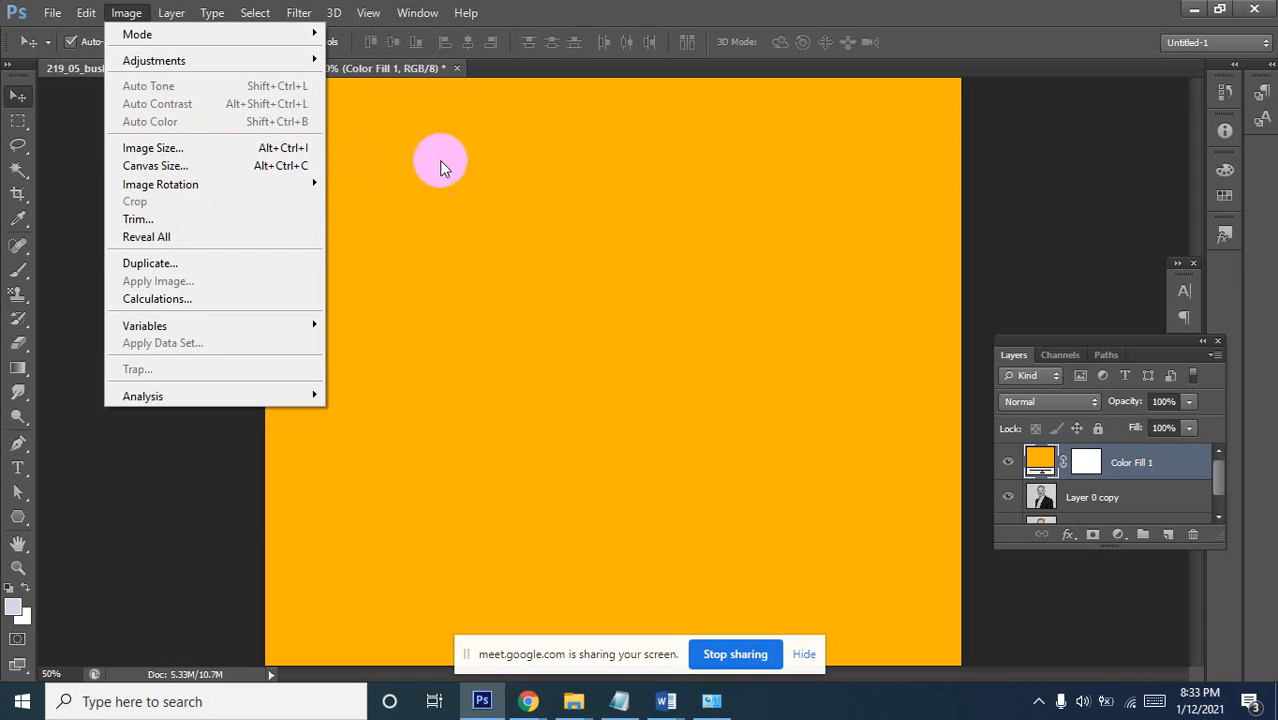
pyautogui.click(493, 176)
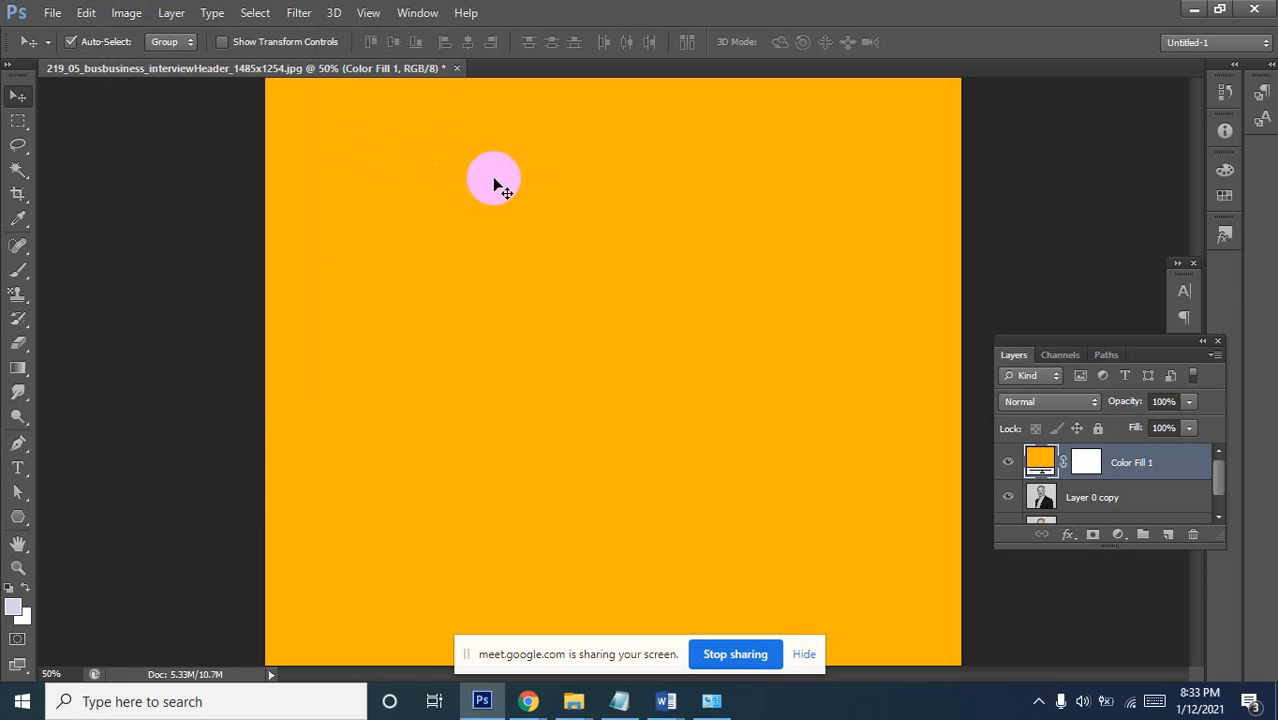
# Invert the Color Fill 1 layer mask to black and keep the mask targeted
pyautogui.click(1086, 465)
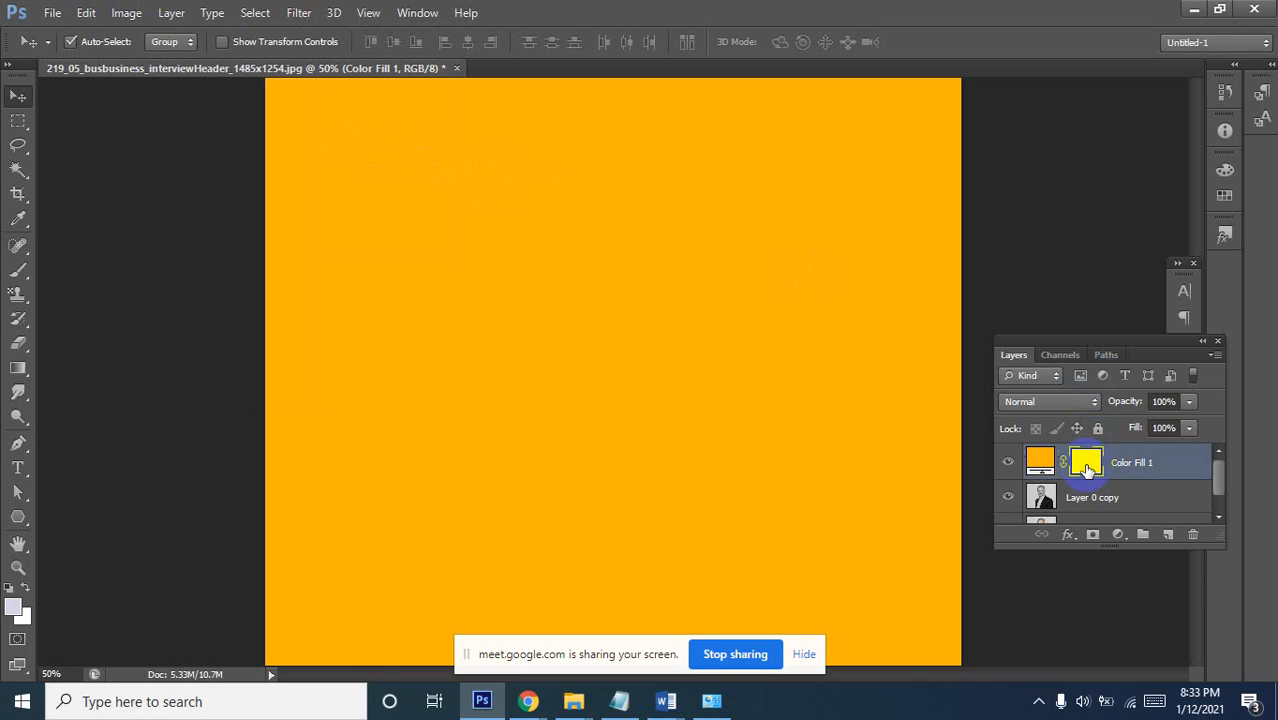
pyautogui.hotkey('ctrl', 'i')
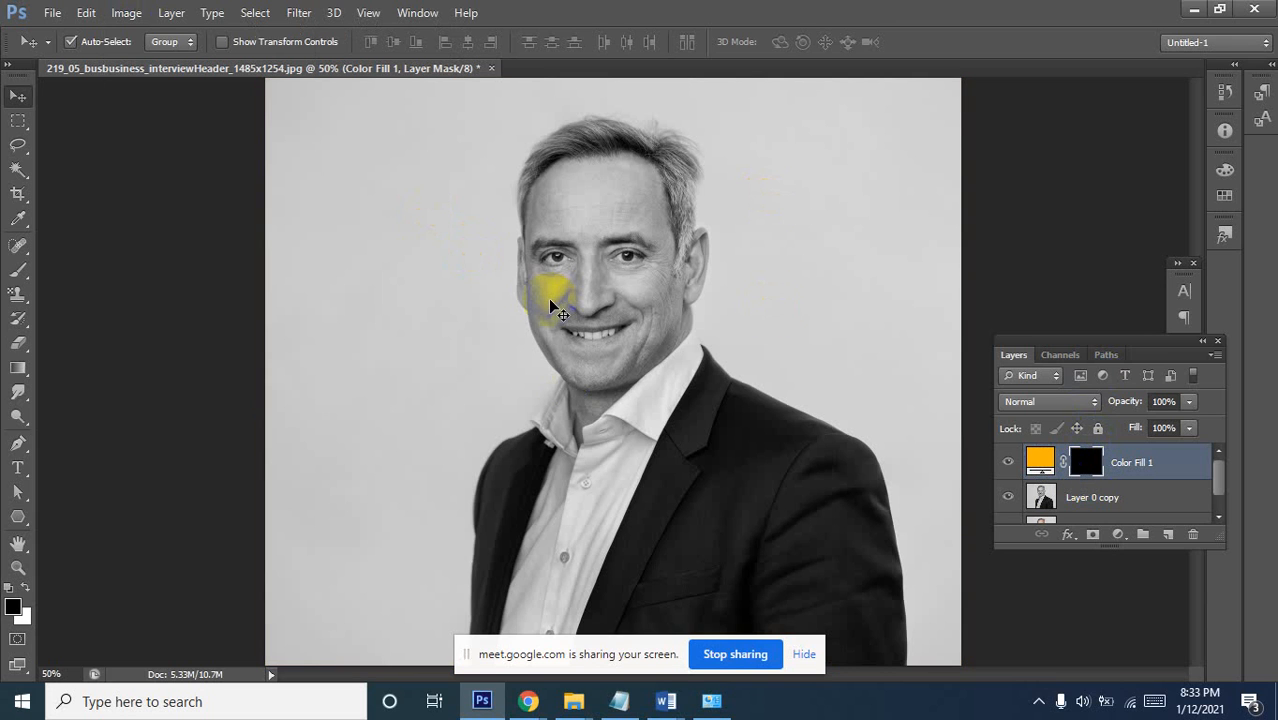
pyautogui.click(1087, 466)
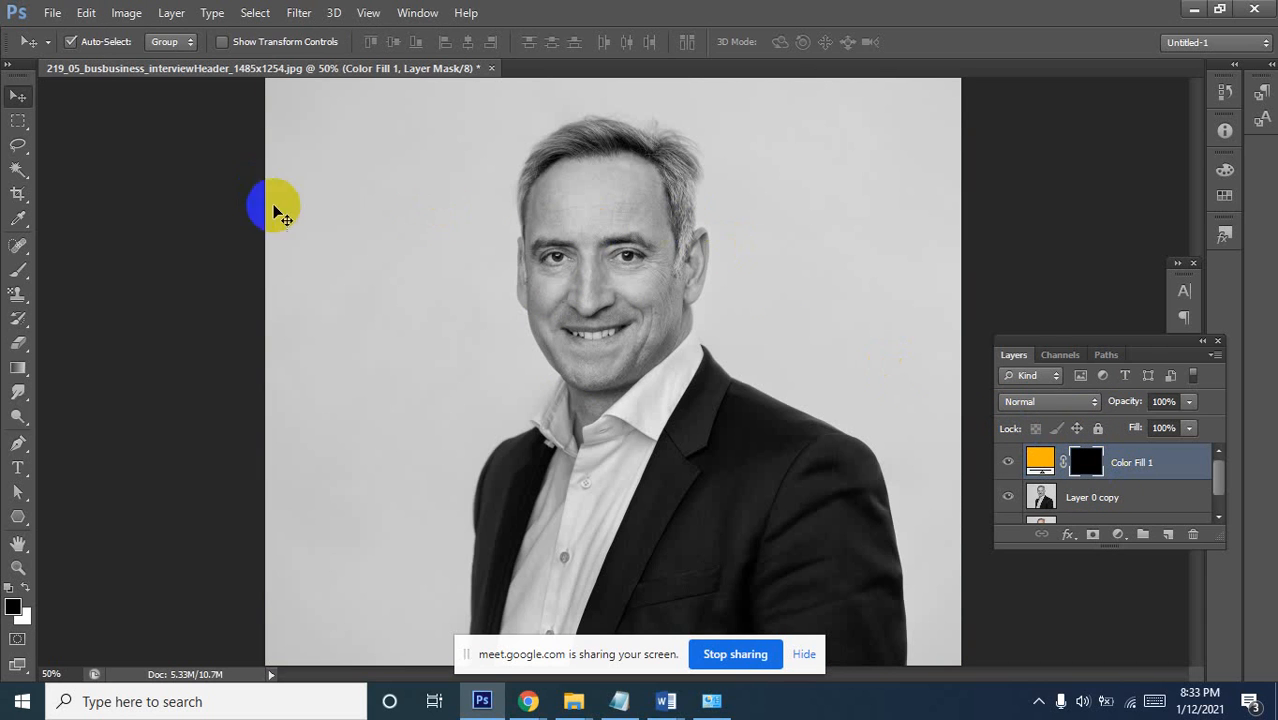
# Set up the Brush tool with a size of 89 px for painting on the man's forehead
pyautogui.keyDown('ctrl'); pyautogui.click(635, 218); pyautogui.keyUp('ctrl')
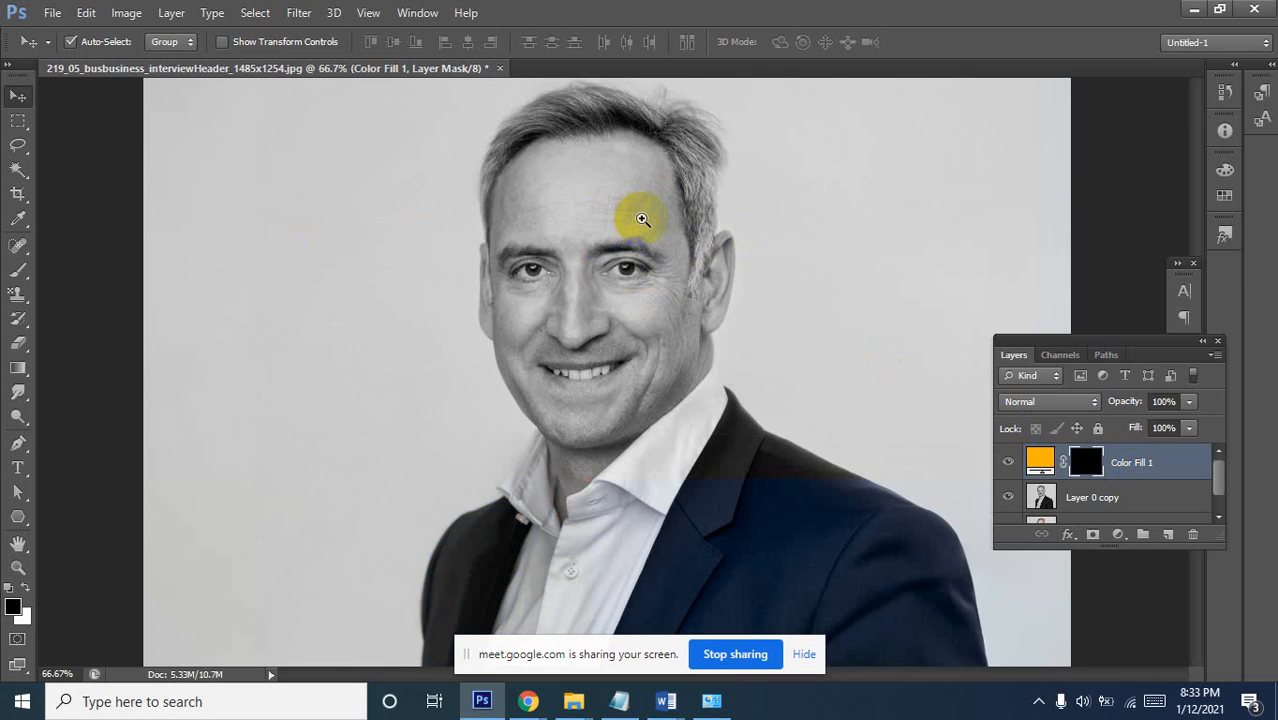
pyautogui.keyDown('ctrl'); pyautogui.click(643, 219); pyautogui.keyUp('ctrl')
pyautogui.keyDown('ctrl'); pyautogui.click(643, 219); pyautogui.keyUp('ctrl')
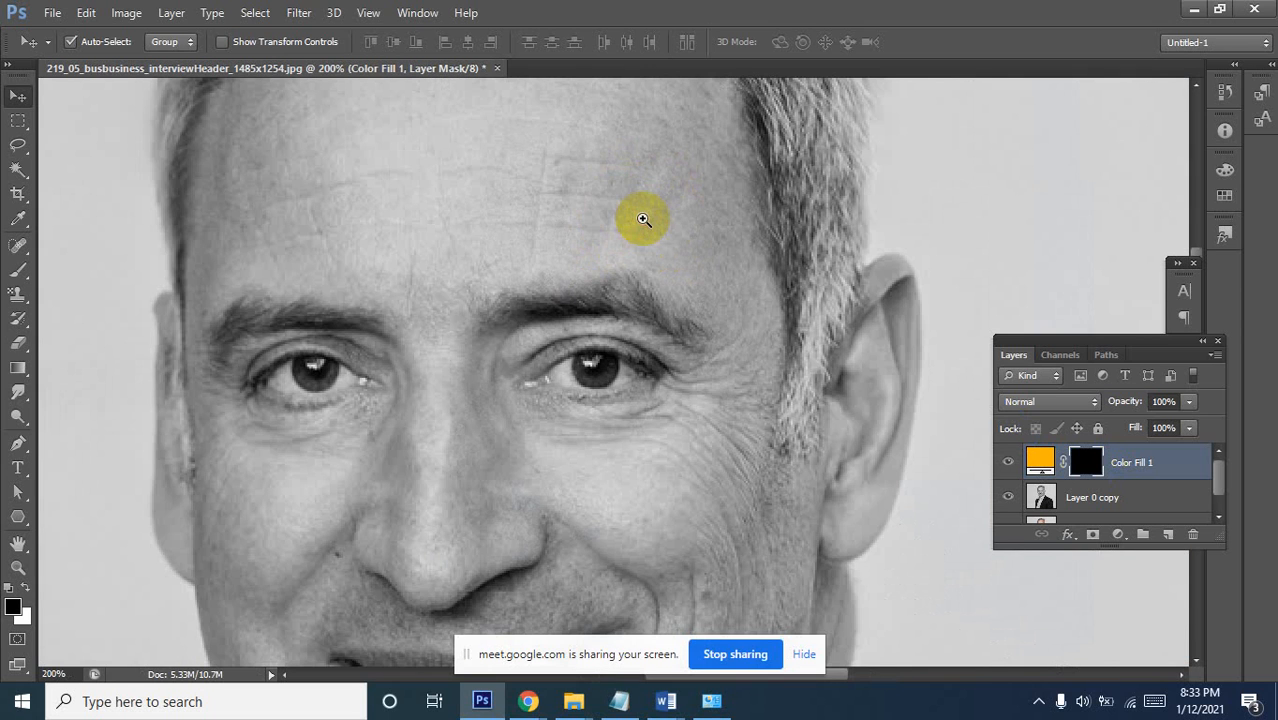
pyautogui.moveTo(503, 240); pyautogui.dragTo(593, 340)
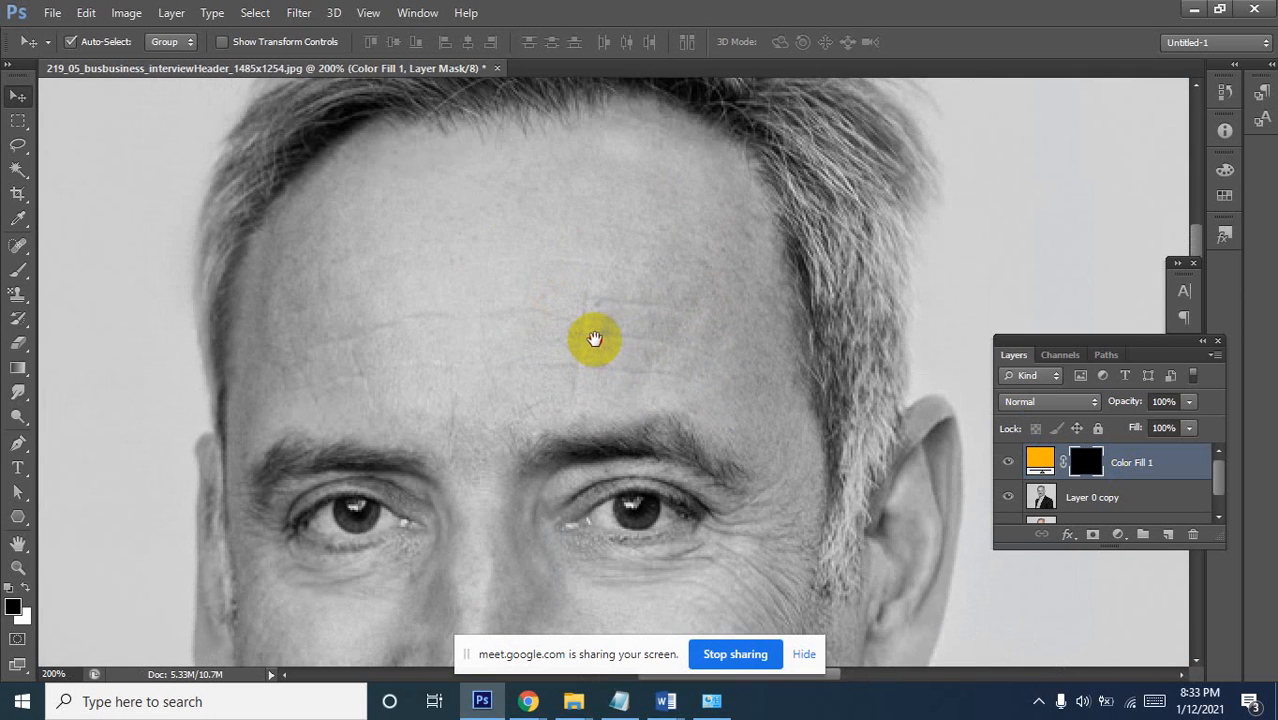
pyautogui.click(16, 272)
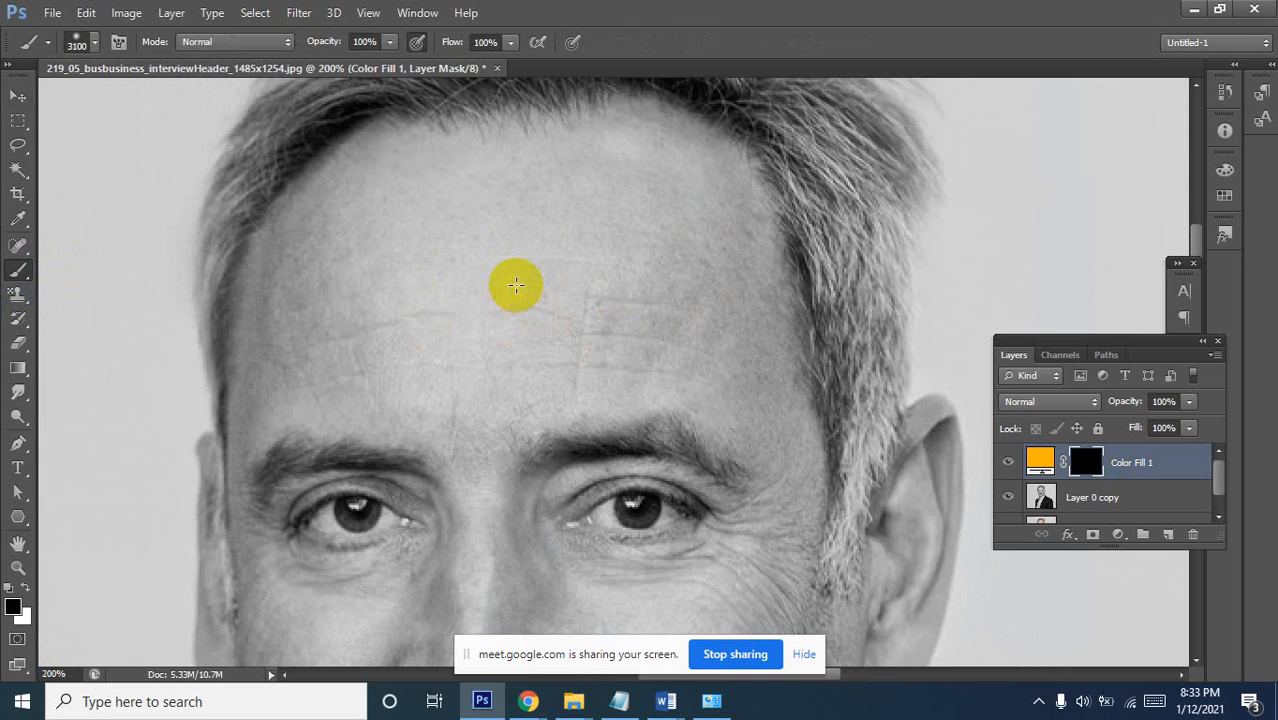
pyautogui.press(']')
pyautogui.press(']')
pyautogui.press(']')
pyautogui.press(']')
pyautogui.press(']')
pyautogui.press(']')
pyautogui.press(']')
pyautogui.press(']')
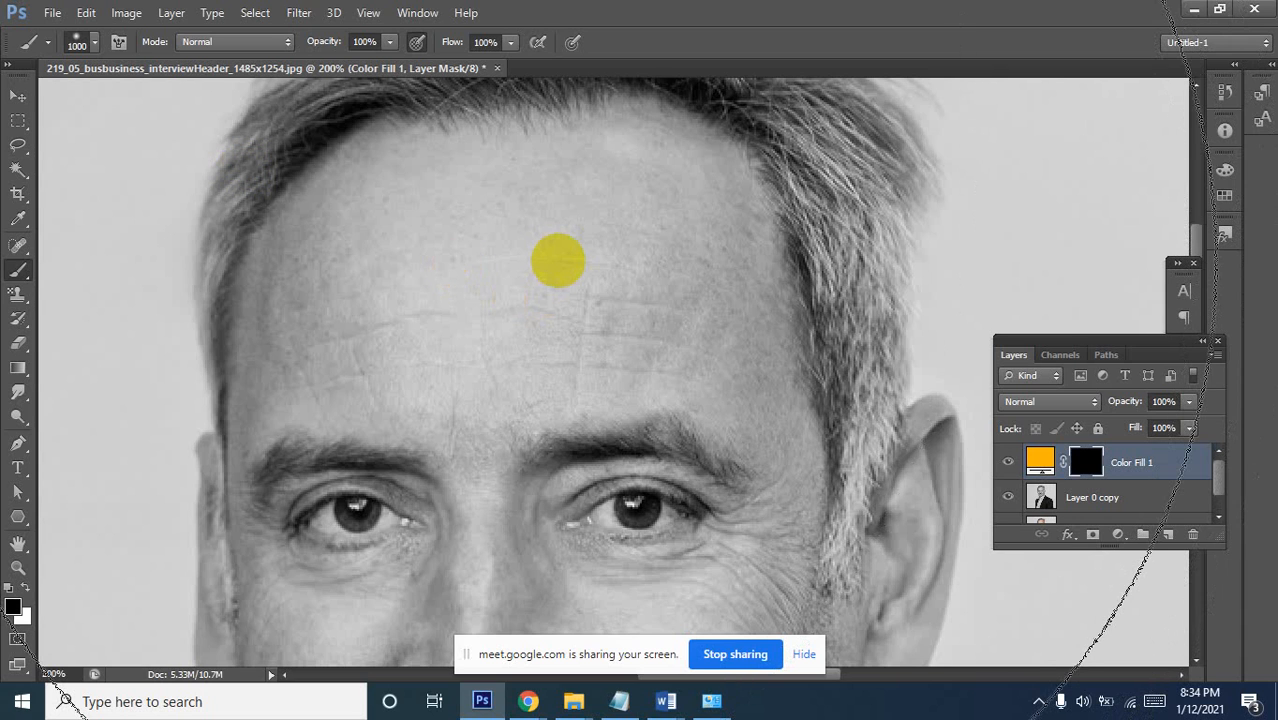
pyautogui.press('[')
pyautogui.press('[')
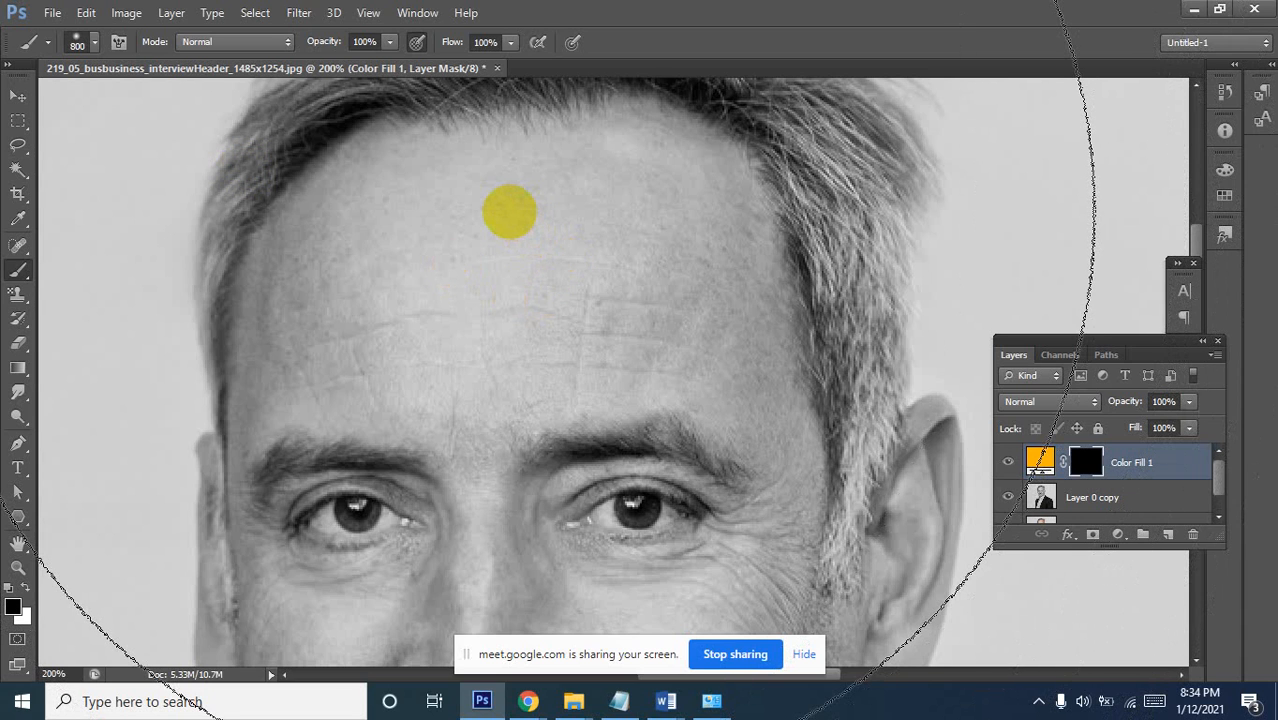
pyautogui.press('[')
pyautogui.press('[')
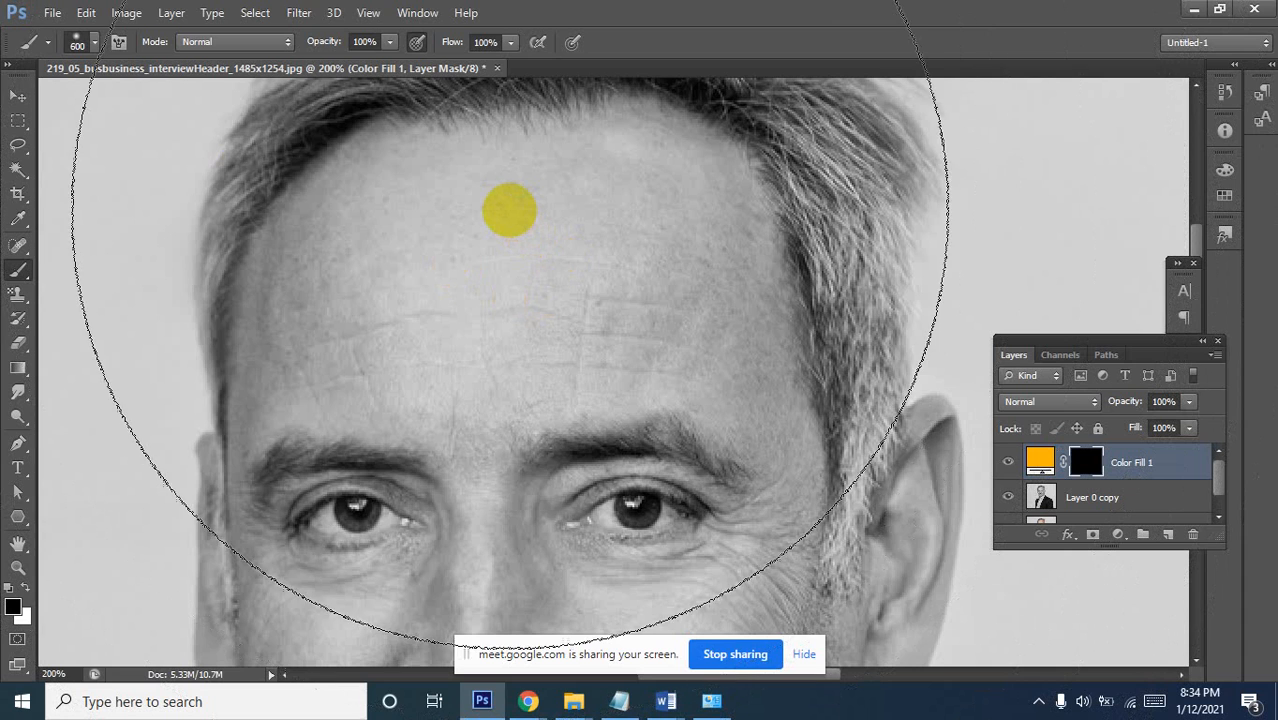
pyautogui.press('[')
pyautogui.press('[')
pyautogui.press('[')
pyautogui.press('[')
pyautogui.press('[')
pyautogui.press('[')
pyautogui.press('[')
pyautogui.press('[')
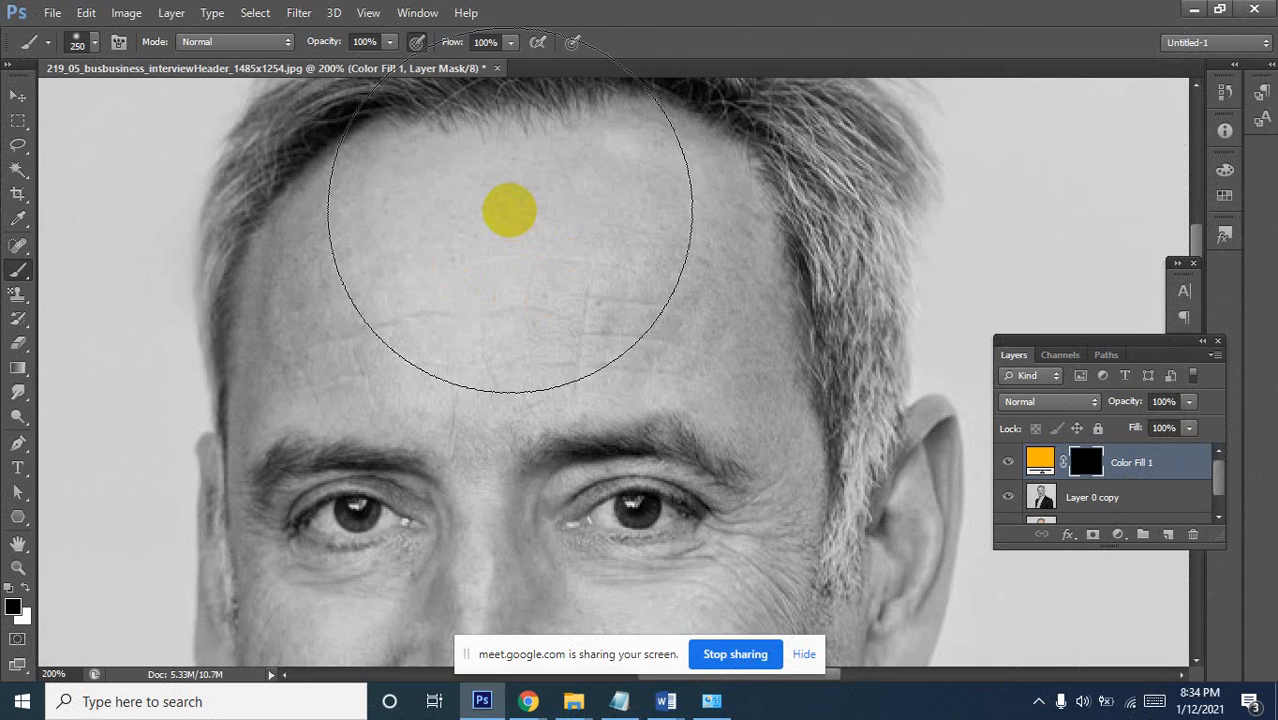
pyautogui.press('[')
pyautogui.press('[')
pyautogui.press('[')
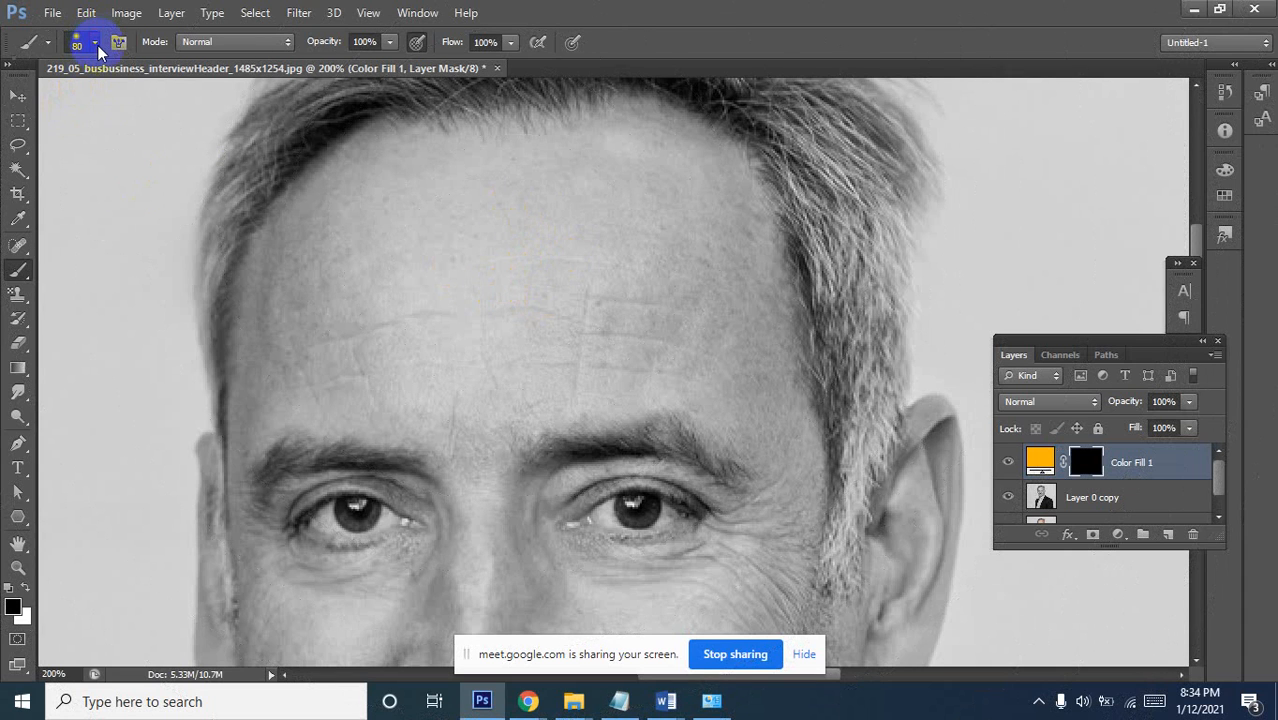
pyautogui.click(97, 45)
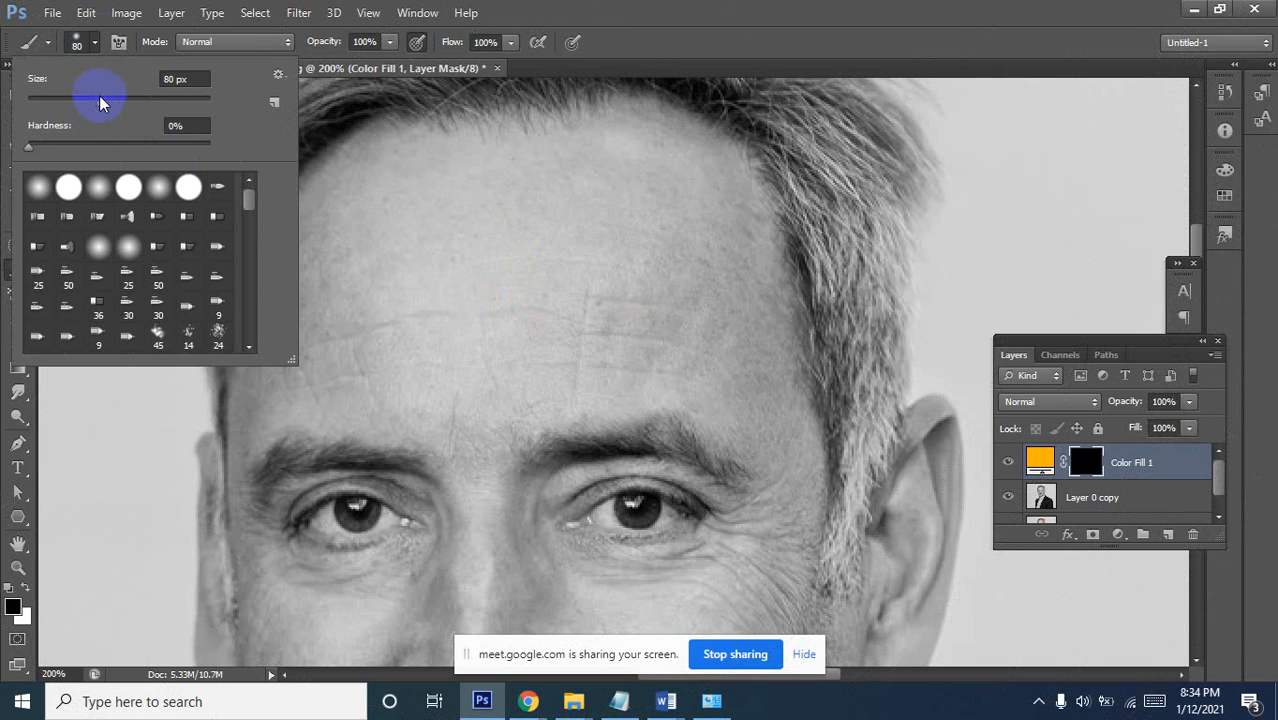
pyautogui.moveTo(98, 101); pyautogui.dragTo(108, 102)
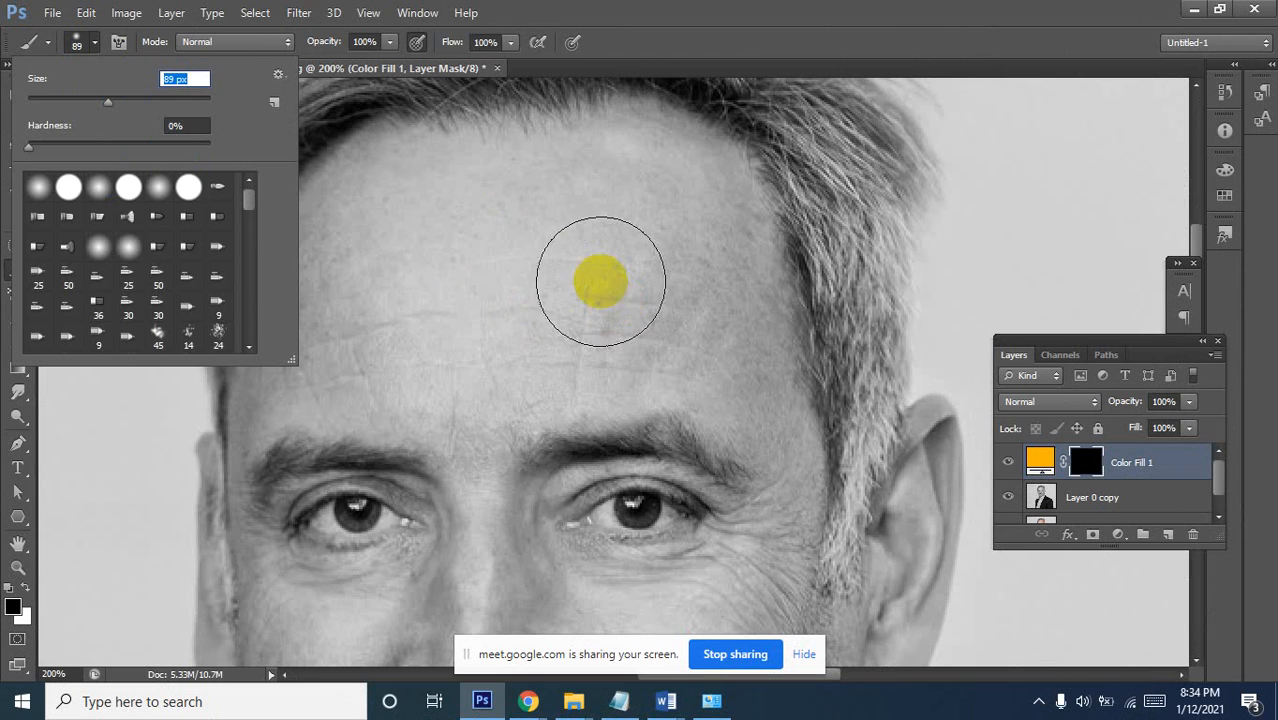
# Restore the default colors and paint white on the Color Fill 1 mask to reveal orange across the middle of the forehead
pyautogui.click(578, 274)
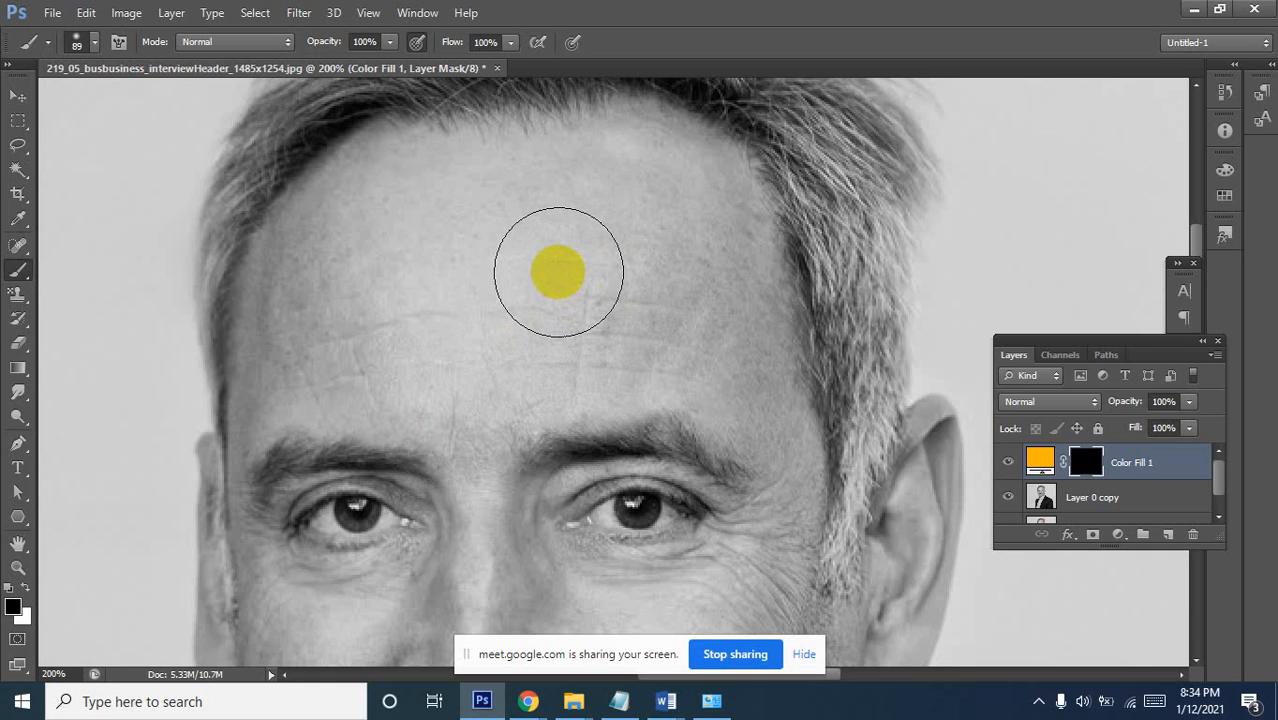
pyautogui.moveTo(556, 275)
pyautogui.mouseDown()
pyautogui.moveTo(487, 328)
pyautogui.moveTo(455, 273)
pyautogui.moveTo(539, 262)
pyautogui.moveTo(549, 281)
pyautogui.moveTo(457, 342)
pyautogui.moveTo(426, 310)
pyautogui.moveTo(545, 271)
pyautogui.moveTo(600, 296)
pyautogui.moveTo(609, 271)
pyautogui.moveTo(570, 262)
pyautogui.moveTo(514, 298)
pyautogui.moveTo(523, 263)
pyautogui.moveTo(509, 283)
pyautogui.moveTo(551, 279)
pyautogui.mouseUp()
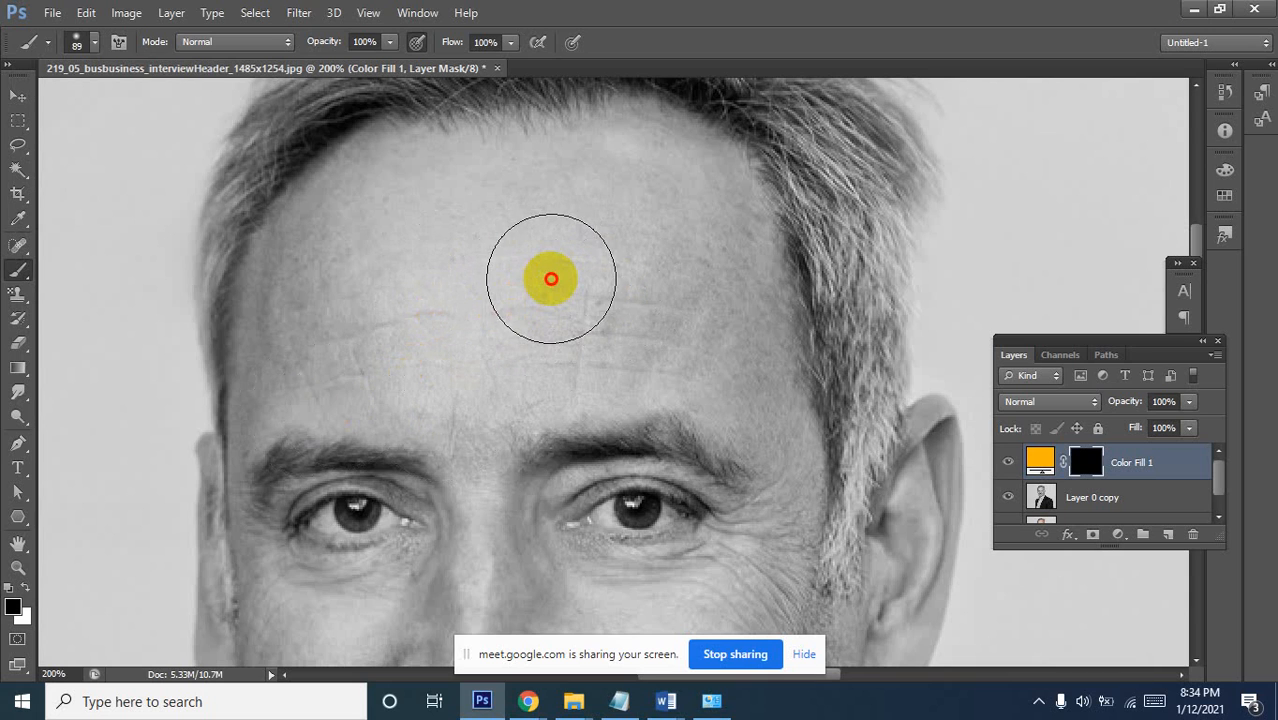
pyautogui.click(25, 588)
pyautogui.moveTo(530, 268)
pyautogui.mouseDown()
pyautogui.moveTo(502, 302)
pyautogui.moveTo(460, 313)
pyautogui.moveTo(453, 288)
pyautogui.moveTo(607, 262)
pyautogui.moveTo(525, 314)
pyautogui.mouseUp()
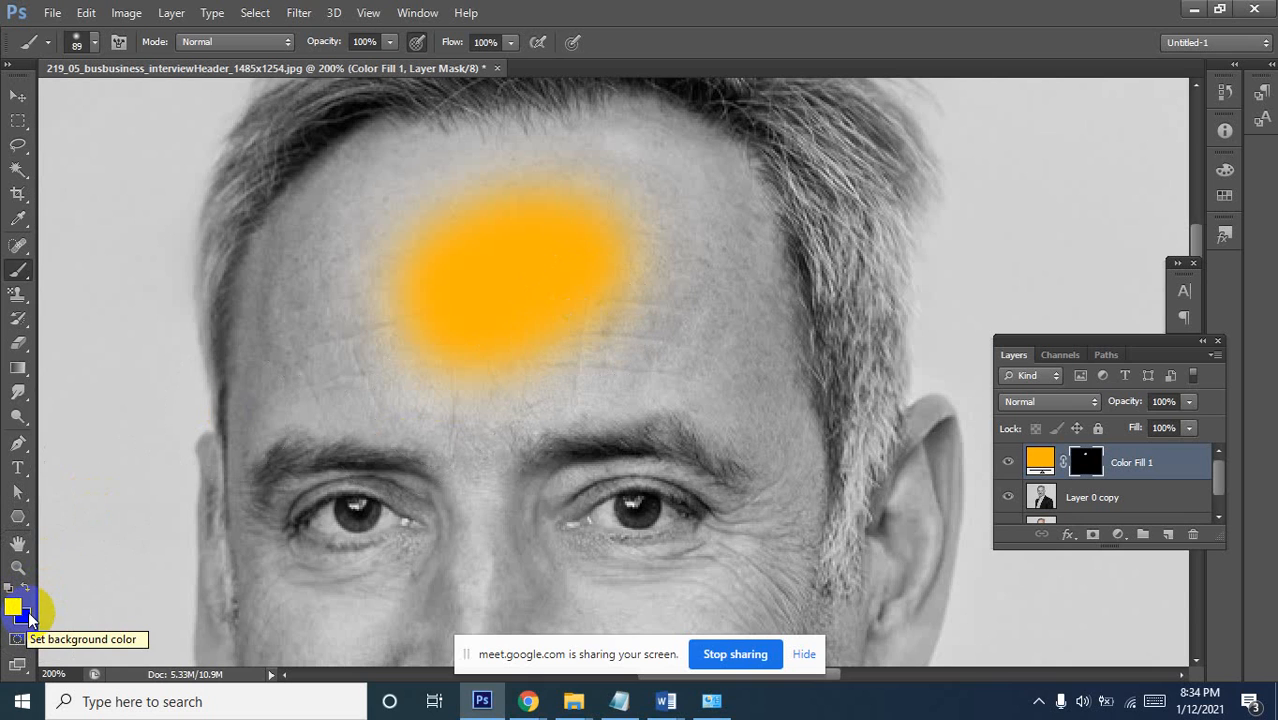
pyautogui.press('d')
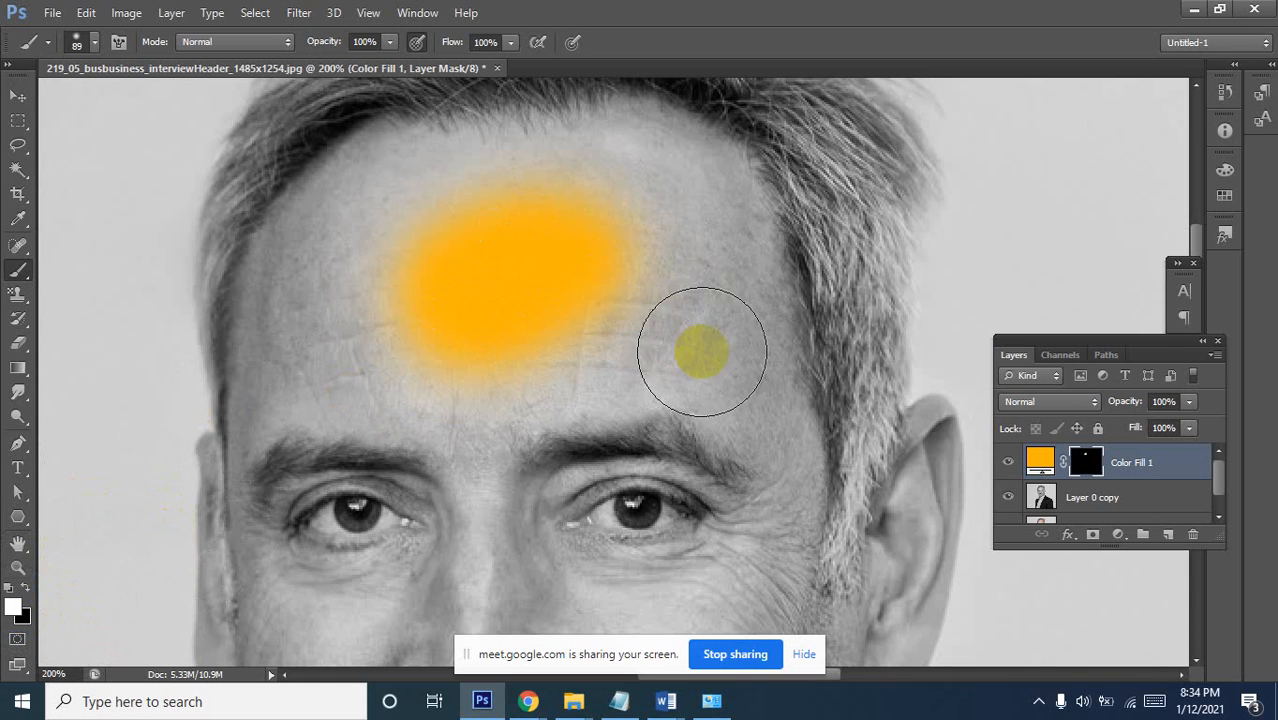
pyautogui.moveTo(680, 322)
pyautogui.mouseDown()
pyautogui.moveTo(561, 292)
pyautogui.moveTo(475, 234)
pyautogui.moveTo(593, 226)
pyautogui.moveTo(658, 291)
pyautogui.moveTo(592, 303)
pyautogui.moveTo(626, 299)
pyautogui.moveTo(521, 262)
pyautogui.mouseUp()
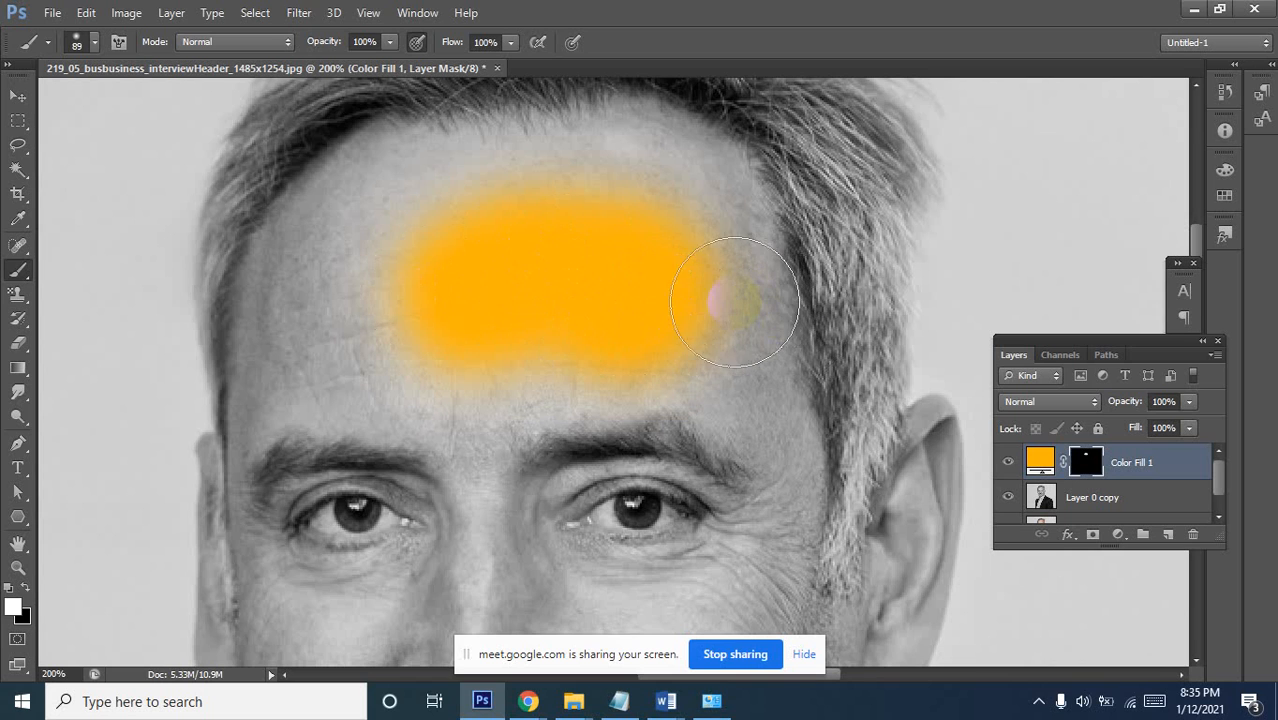
pyautogui.click(622, 242)
# Set the Color Fill 1 blend mode to Soft Light and extend the white mask painting over most of the forehead
pyautogui.click(1046, 404)
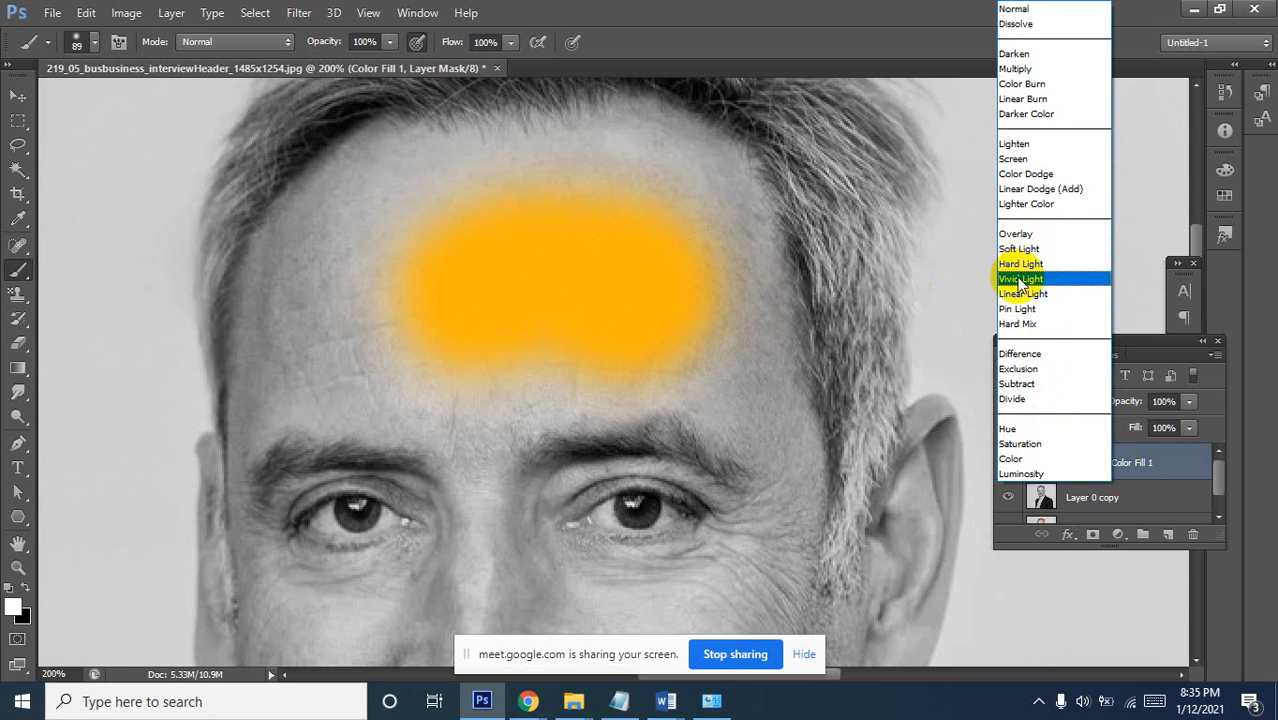
pyautogui.click(1043, 250)
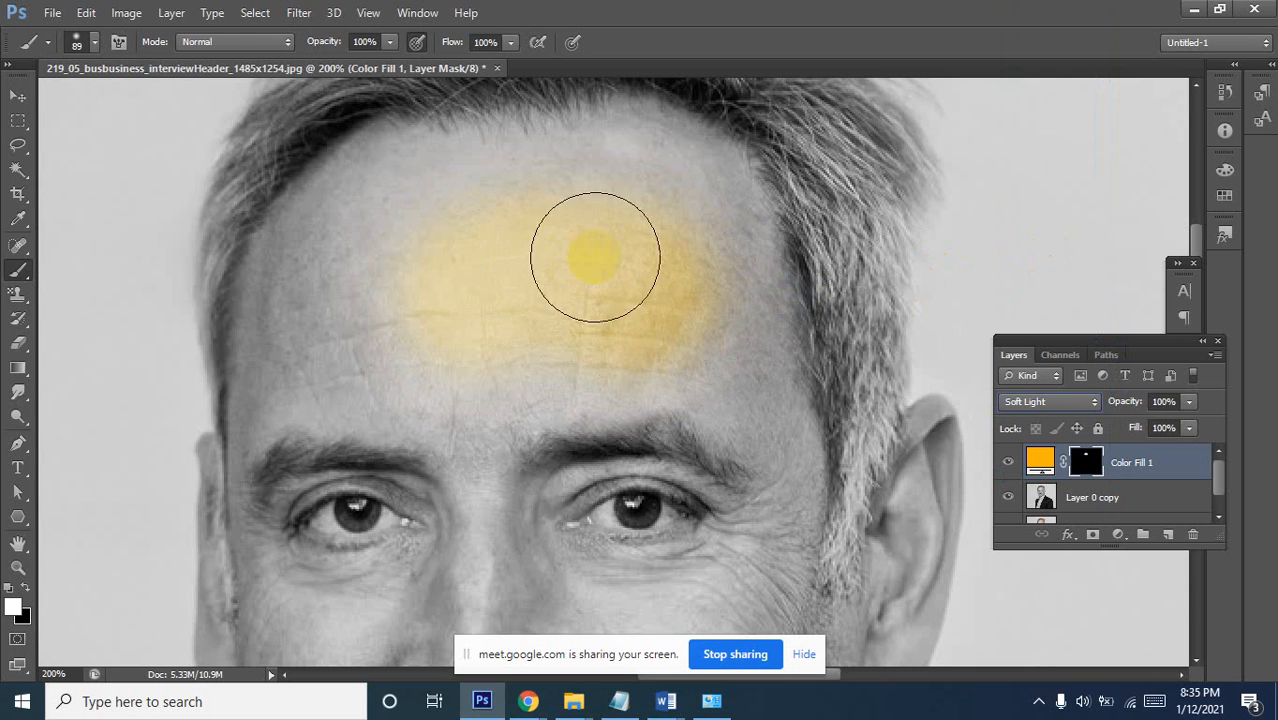
pyautogui.moveTo(649, 257)
pyautogui.mouseDown()
pyautogui.moveTo(623, 209)
pyautogui.moveTo(599, 204)
pyautogui.moveTo(486, 198)
pyautogui.moveTo(378, 223)
pyautogui.moveTo(532, 188)
pyautogui.moveTo(662, 179)
pyautogui.moveTo(701, 241)
pyautogui.moveTo(728, 353)
pyautogui.moveTo(517, 349)
pyautogui.moveTo(383, 309)
pyautogui.moveTo(350, 253)
pyautogui.moveTo(350, 283)
pyautogui.moveTo(380, 196)
pyautogui.mouseUp()
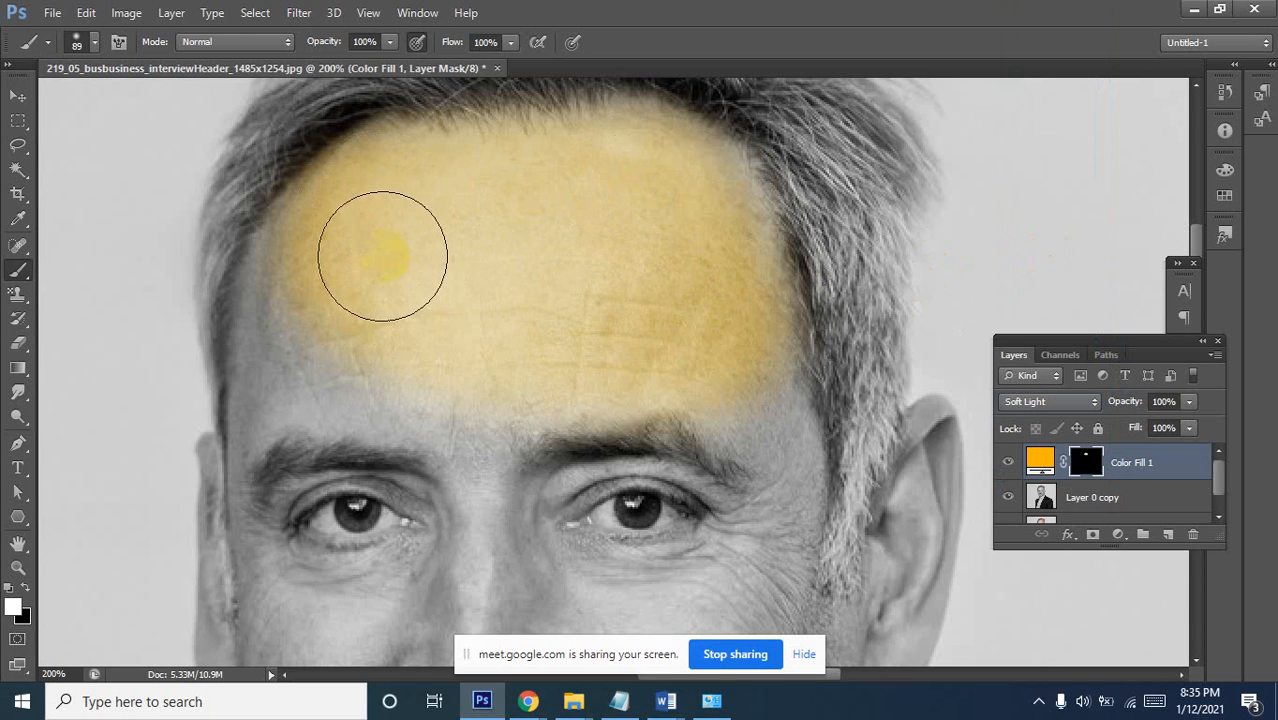
pyautogui.moveTo(382, 256)
pyautogui.mouseDown()
pyautogui.moveTo(332, 346)
pyautogui.moveTo(374, 368)
pyautogui.moveTo(497, 384)
pyautogui.moveTo(326, 257)
pyautogui.moveTo(286, 332)
pyautogui.moveTo(449, 253)
pyautogui.moveTo(745, 277)
pyautogui.moveTo(704, 202)
pyautogui.mouseUp()
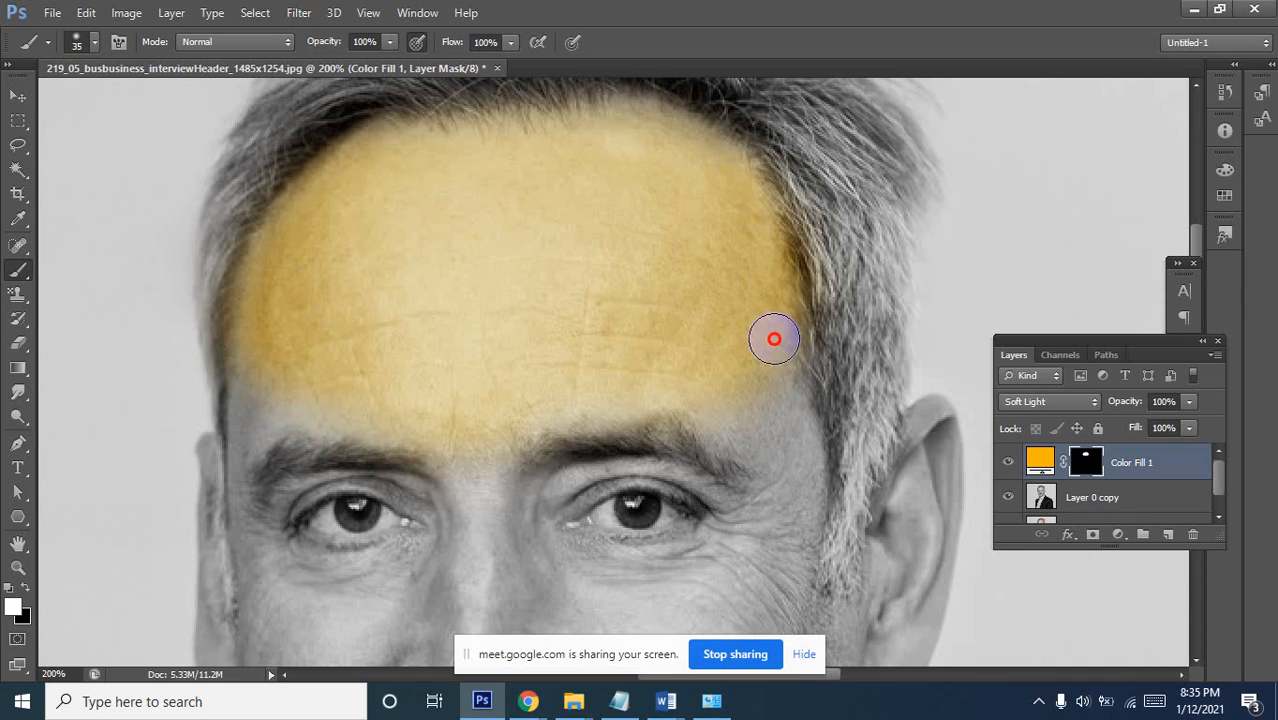
# With a 35 px brush, paint the mask white along the temples, above and between the eyebrows, and along the hairline
pyautogui.moveTo(774, 339)
pyautogui.mouseDown()
pyautogui.moveTo(805, 516)
pyautogui.moveTo(786, 451)
pyautogui.moveTo(712, 389)
pyautogui.mouseUp()
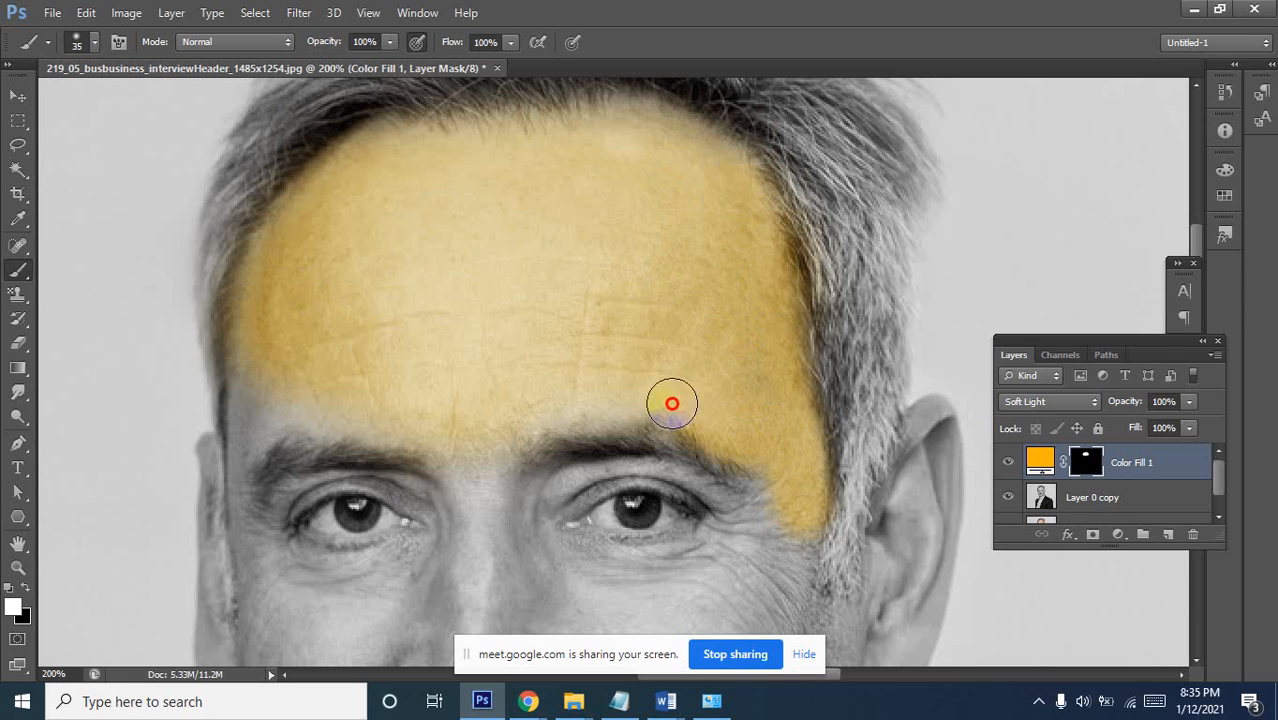
pyautogui.moveTo(497, 433); pyautogui.dragTo(479, 524)
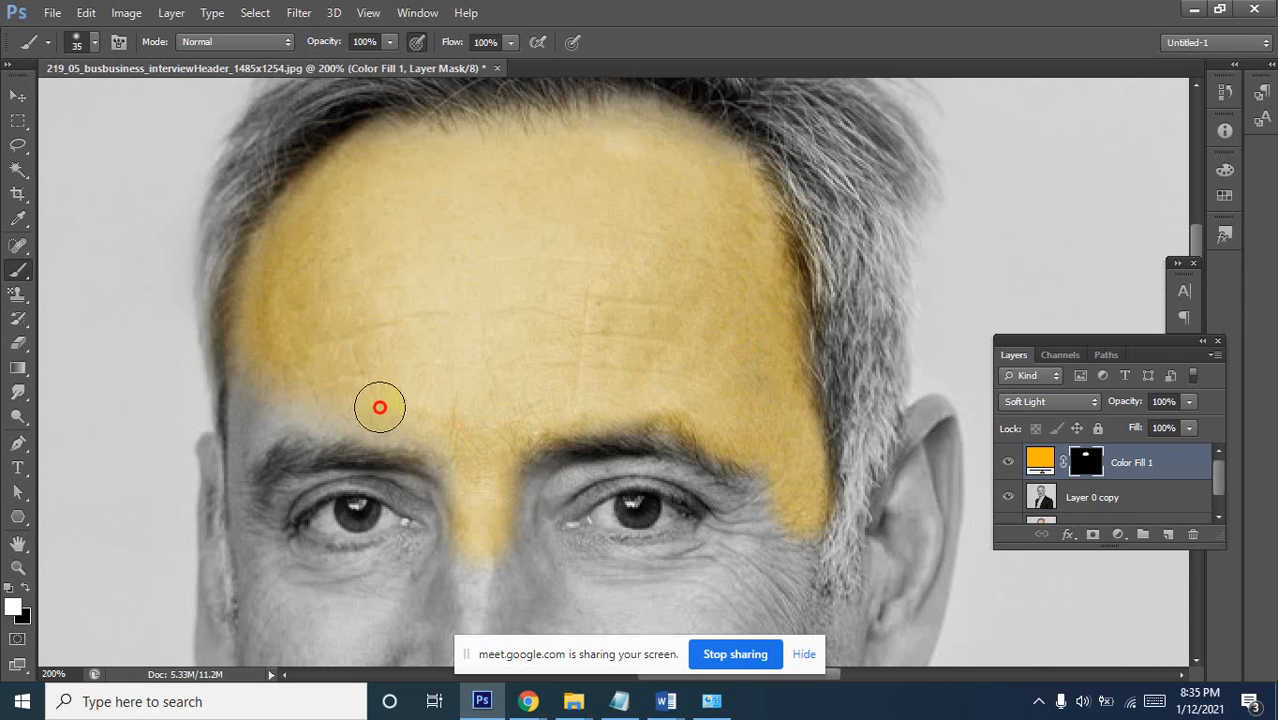
pyautogui.moveTo(269, 422)
pyautogui.mouseDown()
pyautogui.moveTo(250, 350)
pyautogui.moveTo(256, 310)
pyautogui.moveTo(288, 386)
pyautogui.mouseUp()
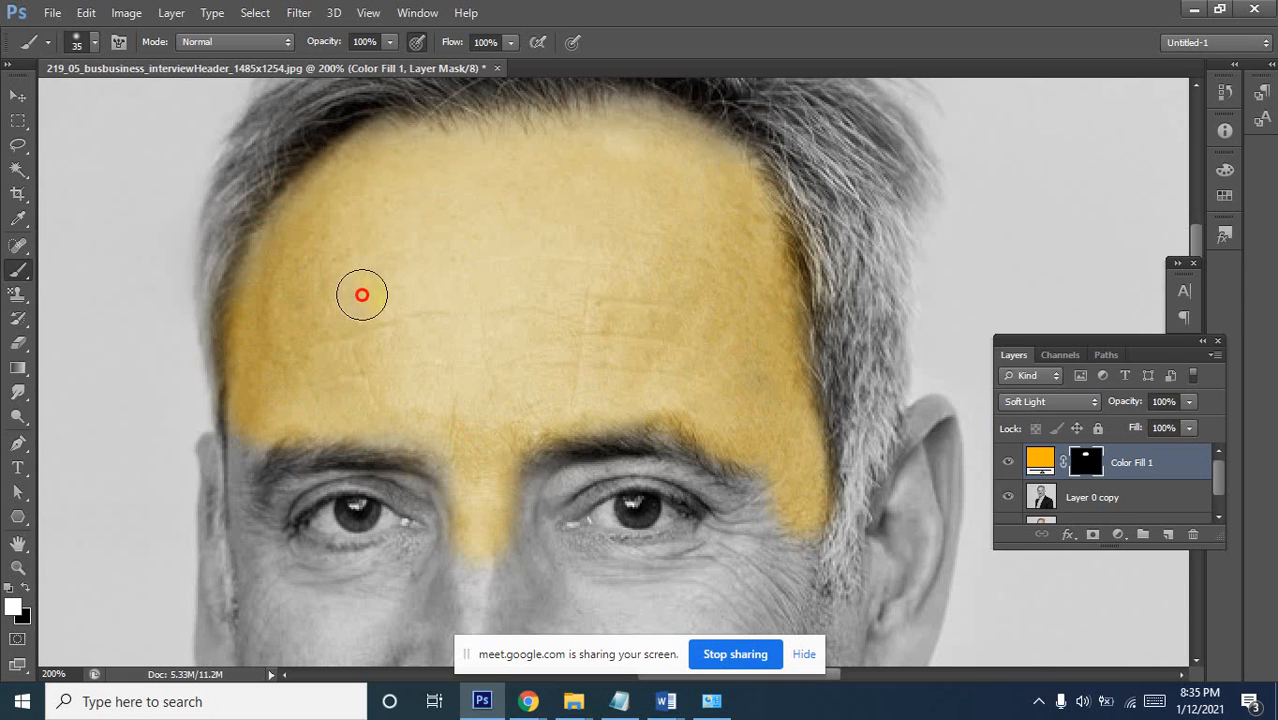
pyautogui.moveTo(632, 124)
pyautogui.mouseDown()
pyautogui.moveTo(402, 129)
pyautogui.moveTo(331, 164)
pyautogui.moveTo(257, 214)
pyautogui.moveTo(230, 326)
pyautogui.mouseUp()
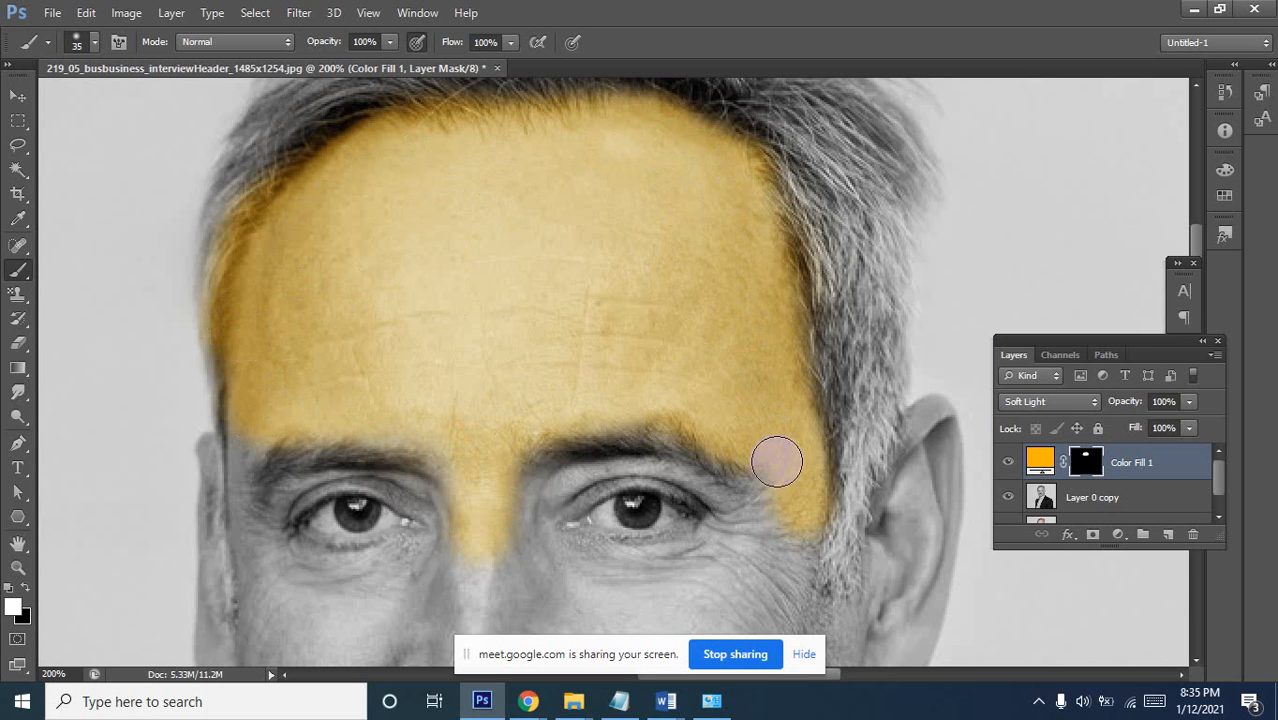
# Paint the mask white over the nose, the skin above the upper lip and most of both cheeks
pyautogui.moveTo(764, 479)
pyautogui.mouseDown()
pyautogui.moveTo(745, 225)
pyautogui.moveTo(754, 176)
pyautogui.moveTo(779, 207)
pyautogui.moveTo(730, 225)
pyautogui.moveTo(739, 287)
pyautogui.moveTo(745, 170)
pyautogui.moveTo(748, 314)
pyautogui.moveTo(712, 341)
pyautogui.moveTo(630, 291)
pyautogui.mouseUp()
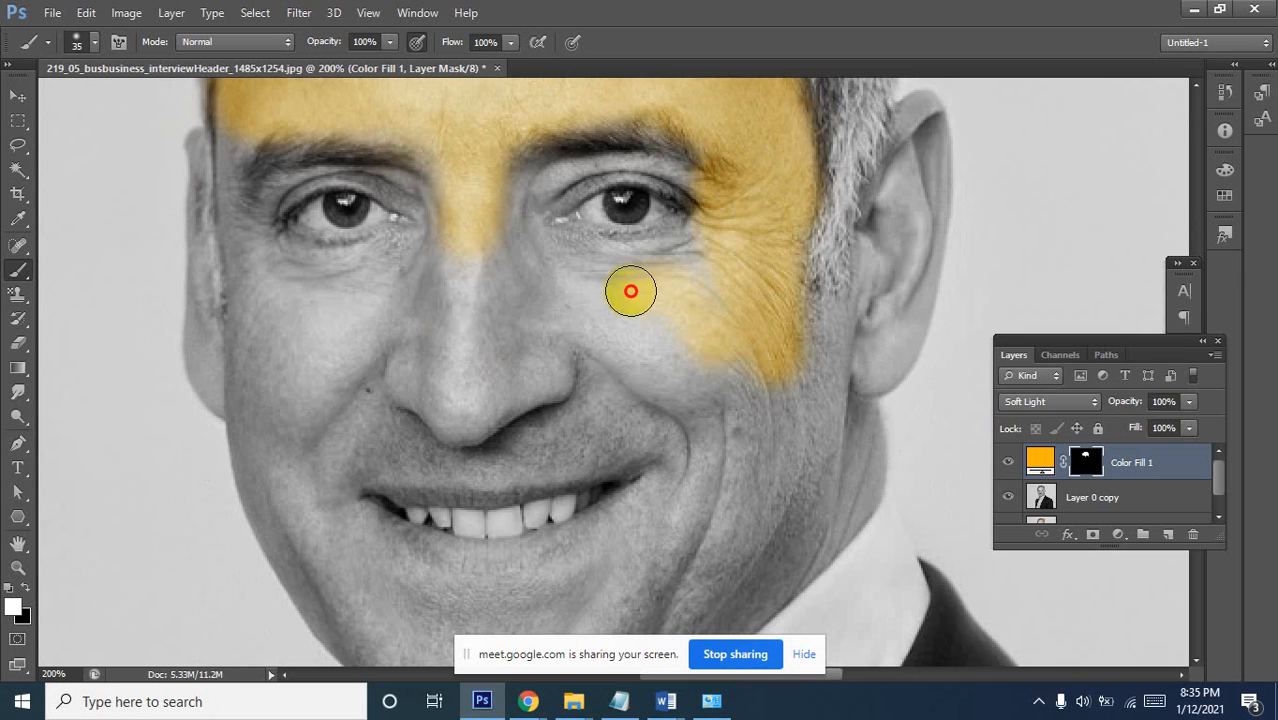
pyautogui.moveTo(708, 260)
pyautogui.mouseDown()
pyautogui.moveTo(592, 277)
pyautogui.moveTo(514, 237)
pyautogui.moveTo(493, 183)
pyautogui.moveTo(506, 201)
pyautogui.moveTo(542, 185)
pyautogui.mouseUp()
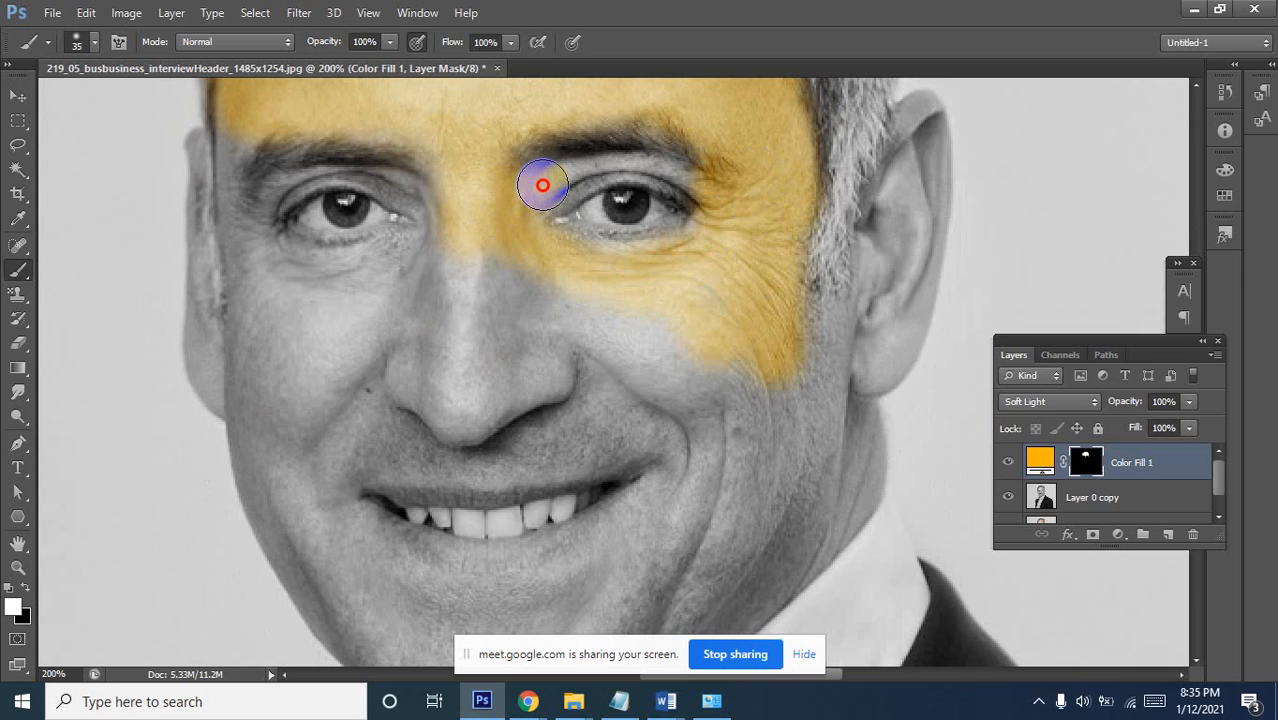
pyautogui.moveTo(496, 294)
pyautogui.mouseDown()
pyautogui.moveTo(531, 404)
pyautogui.moveTo(458, 262)
pyautogui.moveTo(573, 347)
pyautogui.mouseUp()
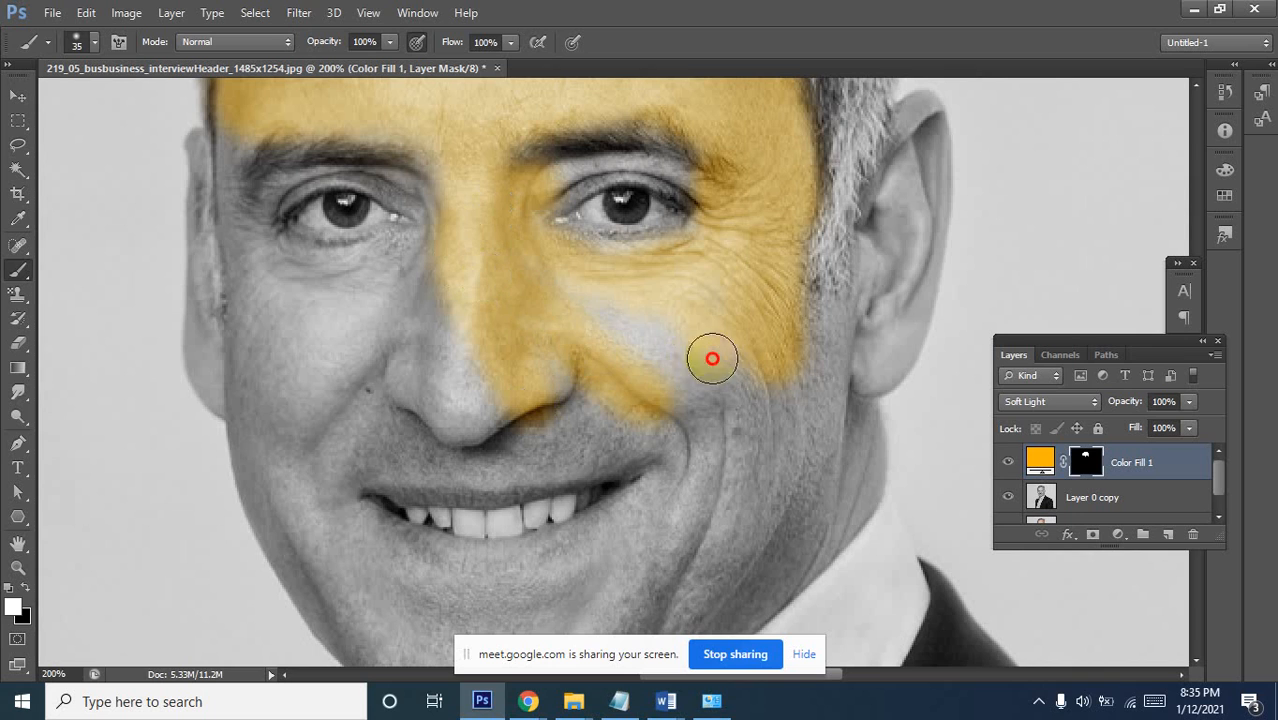
pyautogui.moveTo(712, 358)
pyautogui.mouseDown()
pyautogui.moveTo(673, 313)
pyautogui.moveTo(617, 359)
pyautogui.moveTo(684, 407)
pyautogui.moveTo(527, 367)
pyautogui.moveTo(511, 408)
pyautogui.moveTo(691, 409)
pyautogui.moveTo(477, 465)
pyautogui.moveTo(642, 454)
pyautogui.moveTo(703, 442)
pyautogui.moveTo(338, 442)
pyautogui.moveTo(448, 311)
pyautogui.moveTo(408, 400)
pyautogui.mouseUp()
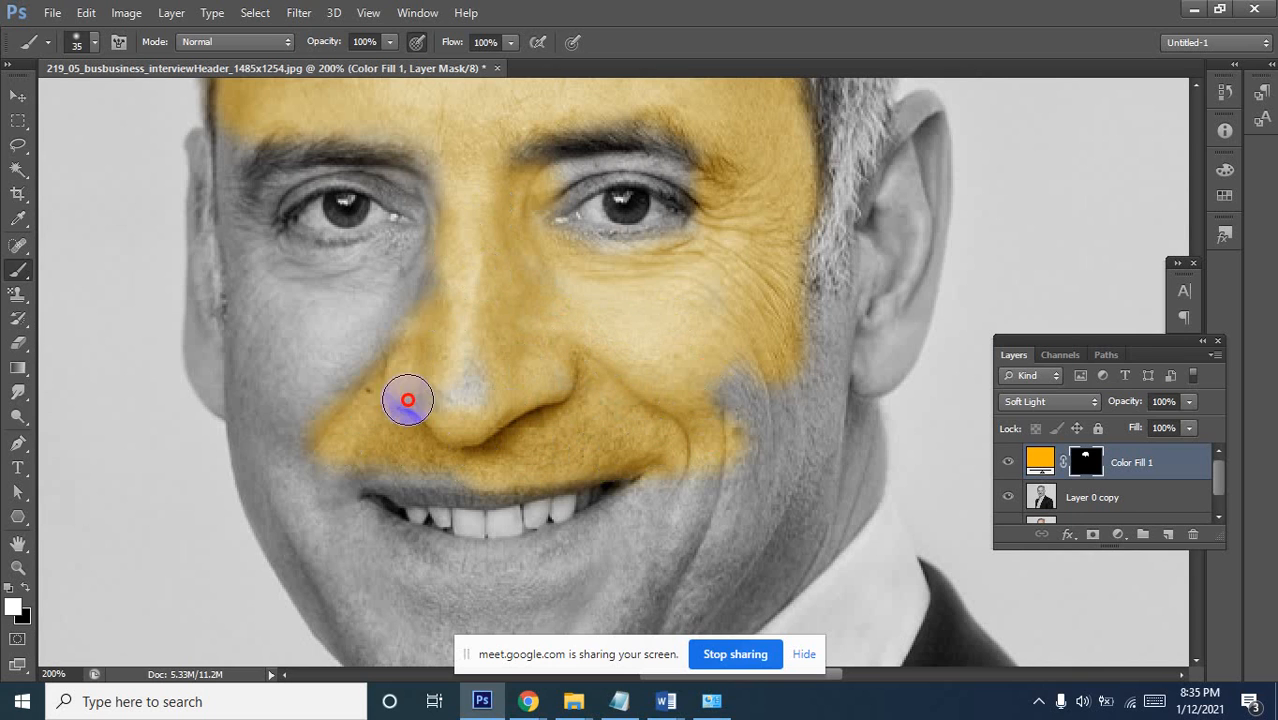
pyautogui.moveTo(448, 150)
pyautogui.mouseDown()
pyautogui.moveTo(441, 227)
pyautogui.moveTo(369, 330)
pyautogui.moveTo(401, 267)
pyautogui.moveTo(390, 381)
pyautogui.moveTo(298, 441)
pyautogui.moveTo(396, 308)
pyautogui.moveTo(332, 361)
pyautogui.mouseUp()
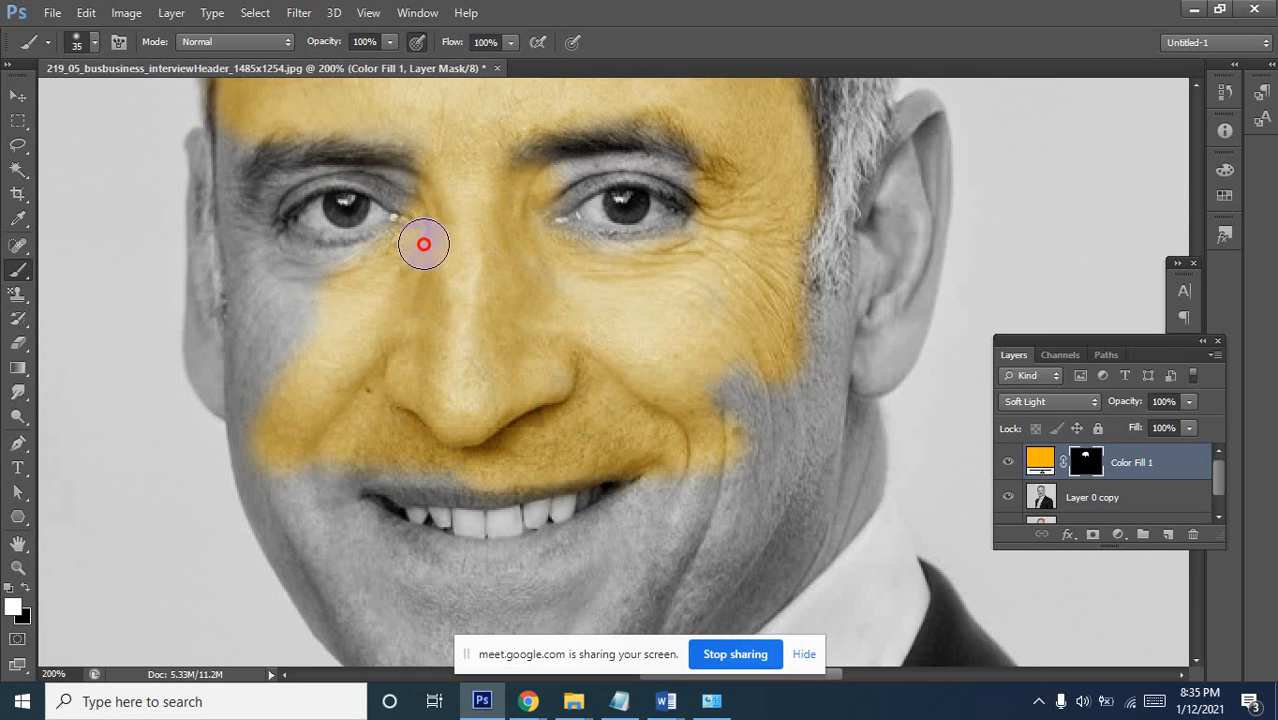
# Paint the mask white over the skin still grey on the outer cheeks, chin, jaw and both ears
pyautogui.moveTo(423, 244); pyautogui.dragTo(305, 266)
pyautogui.moveTo(252, 234)
pyautogui.mouseDown()
pyautogui.moveTo(221, 164)
pyautogui.moveTo(226, 126)
pyautogui.moveTo(218, 165)
pyautogui.moveTo(251, 129)
pyautogui.moveTo(224, 140)
pyautogui.moveTo(220, 170)
pyautogui.moveTo(225, 376)
pyautogui.moveTo(234, 409)
pyautogui.moveTo(257, 412)
pyautogui.moveTo(203, 338)
pyautogui.mouseUp()
pyautogui.moveTo(199, 265)
pyautogui.mouseDown()
pyautogui.moveTo(211, 225)
pyautogui.moveTo(242, 338)
pyautogui.moveTo(276, 379)
pyautogui.moveTo(296, 300)
pyautogui.mouseUp()
pyautogui.moveTo(291, 498)
pyautogui.mouseDown()
pyautogui.moveTo(266, 462)
pyautogui.moveTo(301, 541)
pyautogui.moveTo(312, 435)
pyautogui.moveTo(343, 556)
pyautogui.moveTo(324, 537)
pyautogui.moveTo(281, 539)
pyautogui.moveTo(394, 642)
pyautogui.moveTo(618, 631)
pyautogui.moveTo(542, 618)
pyautogui.moveTo(688, 588)
pyautogui.moveTo(783, 427)
pyautogui.moveTo(805, 430)
pyautogui.moveTo(799, 401)
pyautogui.moveTo(745, 369)
pyautogui.moveTo(738, 419)
pyautogui.moveTo(677, 548)
pyautogui.moveTo(689, 510)
pyautogui.moveTo(640, 554)
pyautogui.moveTo(670, 512)
pyautogui.moveTo(631, 553)
pyautogui.moveTo(523, 585)
pyautogui.moveTo(556, 605)
pyautogui.moveTo(663, 534)
pyautogui.mouseUp()
pyautogui.moveTo(500, 586); pyautogui.dragTo(332, 549)
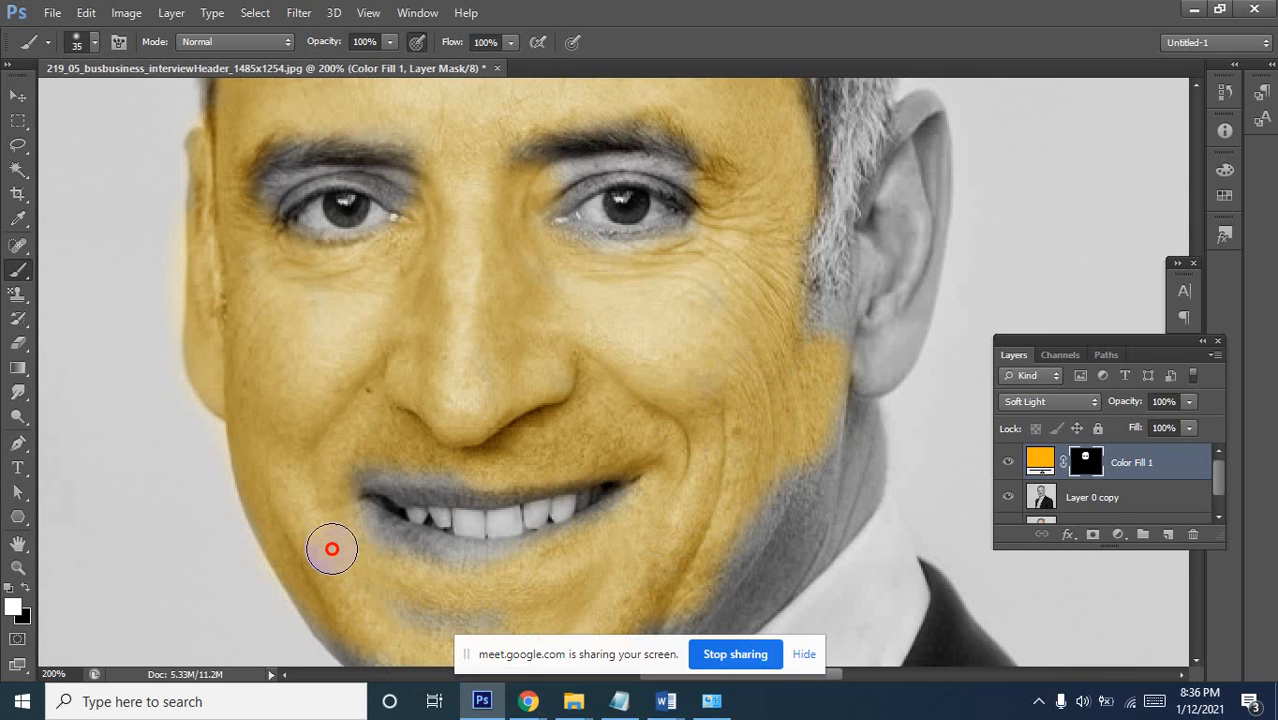
pyautogui.moveTo(513, 591)
pyautogui.mouseDown()
pyautogui.moveTo(694, 564)
pyautogui.moveTo(844, 431)
pyautogui.moveTo(888, 270)
pyautogui.moveTo(864, 362)
pyautogui.moveTo(850, 337)
pyautogui.moveTo(846, 348)
pyautogui.moveTo(877, 287)
pyautogui.moveTo(833, 346)
pyautogui.moveTo(893, 259)
pyautogui.moveTo(922, 122)
pyautogui.moveTo(911, 280)
pyautogui.mouseUp()
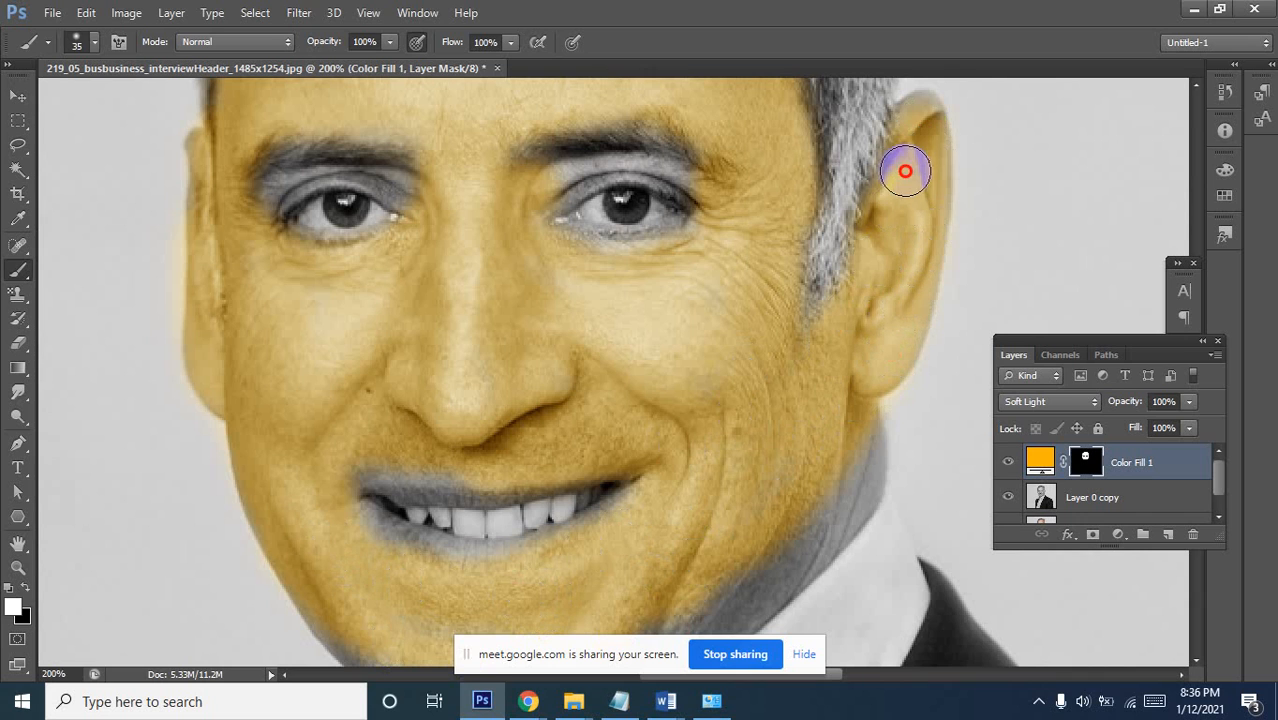
pyautogui.moveTo(855, 362)
pyautogui.mouseDown()
pyautogui.moveTo(803, 325)
pyautogui.moveTo(781, 355)
pyautogui.mouseUp()
# Paint the mask white along the lower edge of the chin and over the neck down to the shirt collar
pyautogui.click(746, 483)
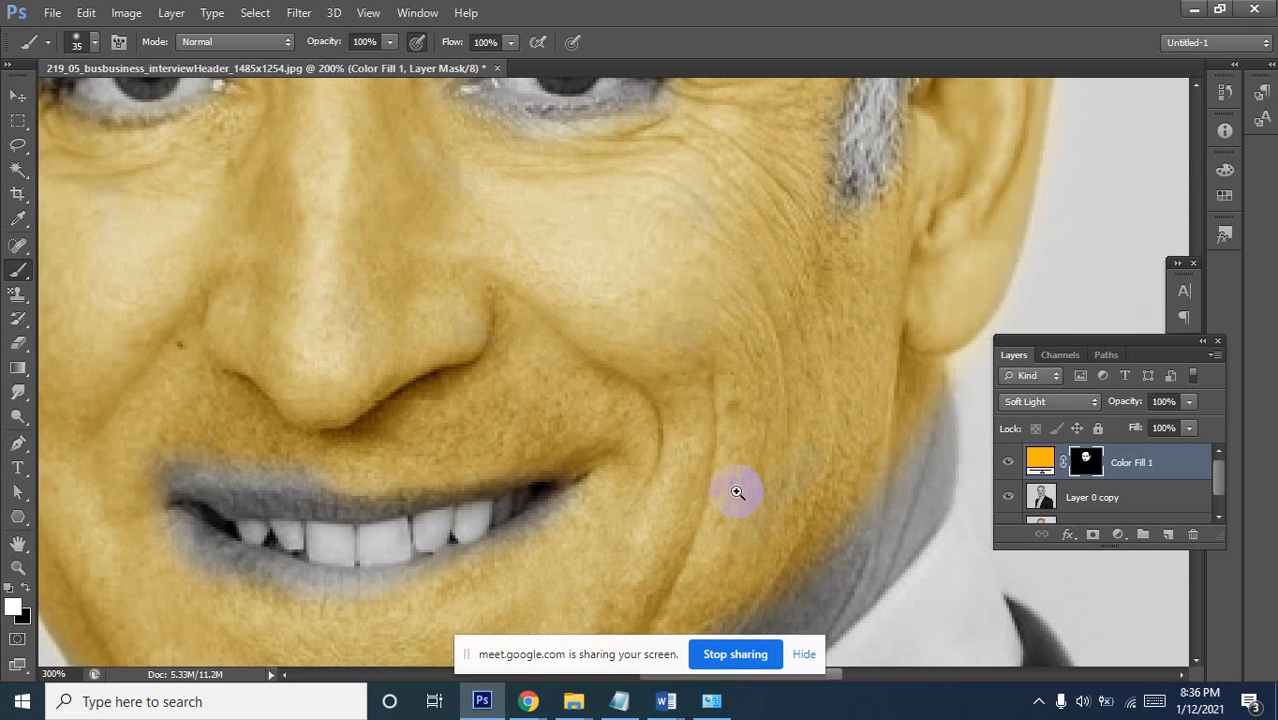
pyautogui.moveTo(736, 491); pyautogui.dragTo(815, 195)
pyautogui.moveTo(785, 352)
pyautogui.mouseDown()
pyautogui.moveTo(486, 548)
pyautogui.moveTo(505, 514)
pyautogui.moveTo(416, 508)
pyautogui.moveTo(491, 503)
pyautogui.moveTo(320, 494)
pyautogui.moveTo(228, 394)
pyautogui.moveTo(456, 565)
pyautogui.mouseUp()
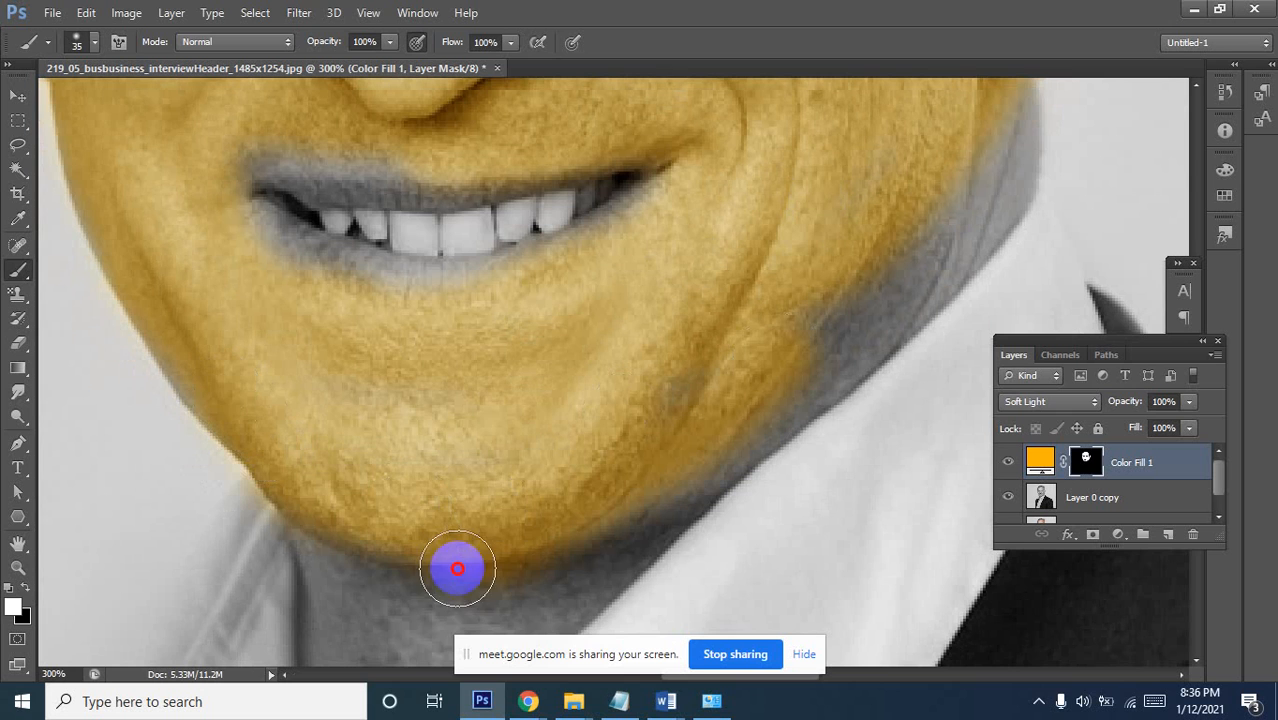
pyautogui.moveTo(590, 456); pyautogui.dragTo(710, 248)
pyautogui.moveTo(770, 285)
pyautogui.mouseDown()
pyautogui.moveTo(527, 511)
pyautogui.moveTo(650, 417)
pyautogui.moveTo(586, 480)
pyautogui.moveTo(535, 514)
pyautogui.moveTo(549, 410)
pyautogui.moveTo(470, 457)
pyautogui.moveTo(487, 325)
pyautogui.moveTo(437, 243)
pyautogui.moveTo(481, 484)
pyautogui.moveTo(474, 548)
pyautogui.moveTo(529, 300)
pyautogui.mouseUp()
pyautogui.moveTo(389, 205); pyautogui.dragTo(315, 155)
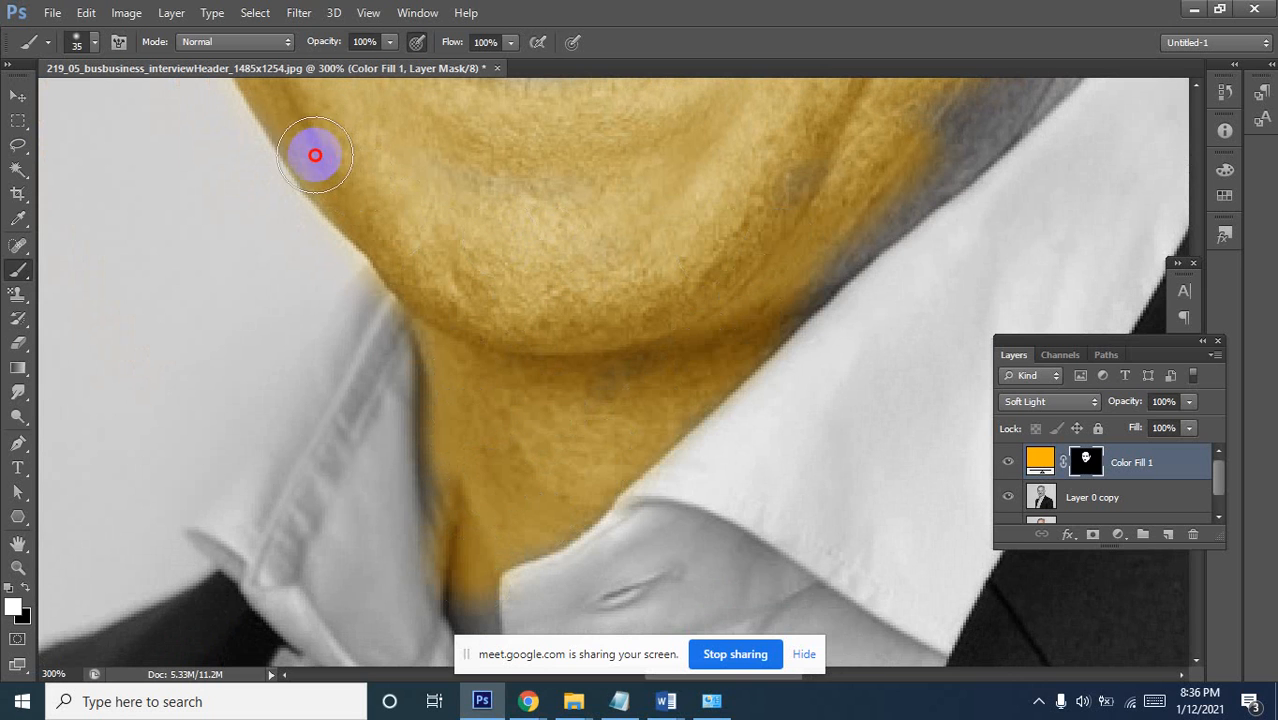
# Paint the mask white over the neck strip beside the collar and over the lips around the teeth
pyautogui.press('space')
pyautogui.moveTo(872, 158); pyautogui.dragTo(539, 468)
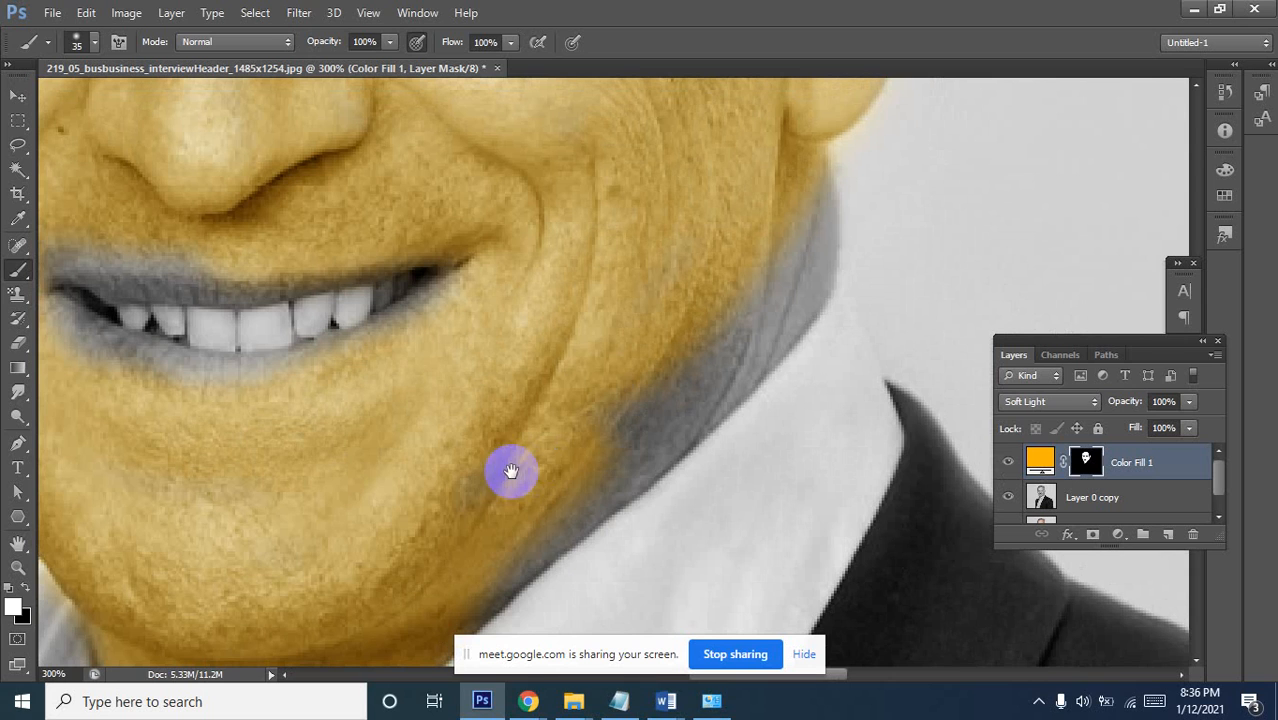
pyautogui.moveTo(622, 437)
pyautogui.mouseDown()
pyautogui.moveTo(520, 557)
pyautogui.moveTo(474, 580)
pyautogui.moveTo(483, 563)
pyautogui.moveTo(442, 601)
pyautogui.moveTo(706, 365)
pyautogui.moveTo(611, 473)
pyautogui.moveTo(678, 410)
pyautogui.moveTo(764, 293)
pyautogui.moveTo(797, 213)
pyautogui.moveTo(773, 306)
pyautogui.moveTo(641, 343)
pyautogui.mouseUp()
pyautogui.moveTo(502, 316); pyautogui.dragTo(901, 374)
pyautogui.moveTo(653, 318)
pyautogui.mouseDown()
pyautogui.moveTo(456, 331)
pyautogui.moveTo(693, 294)
pyautogui.moveTo(462, 300)
pyautogui.moveTo(436, 400)
pyautogui.moveTo(577, 462)
pyautogui.mouseUp()
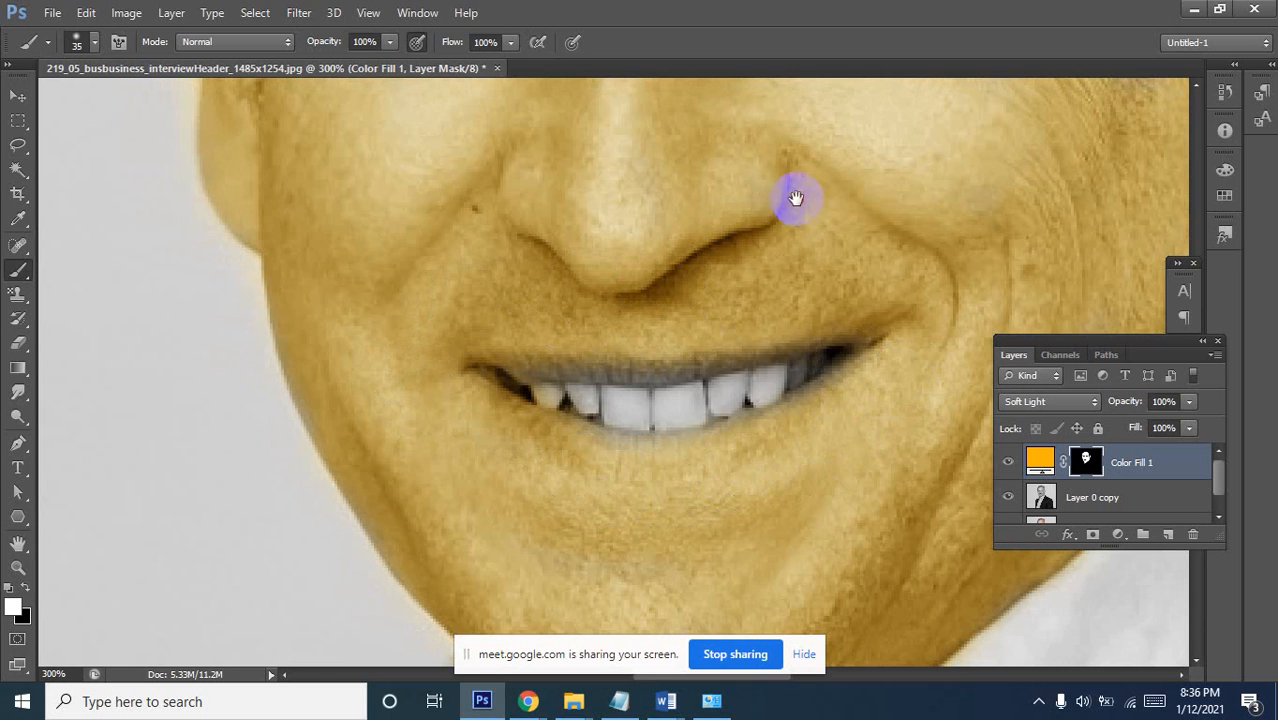
pyautogui.moveTo(797, 200); pyautogui.dragTo(615, 397)
pyautogui.moveTo(588, 509)
pyautogui.mouseDown()
pyautogui.moveTo(439, 540)
pyautogui.moveTo(292, 533)
pyautogui.moveTo(510, 535)
pyautogui.mouseUp()
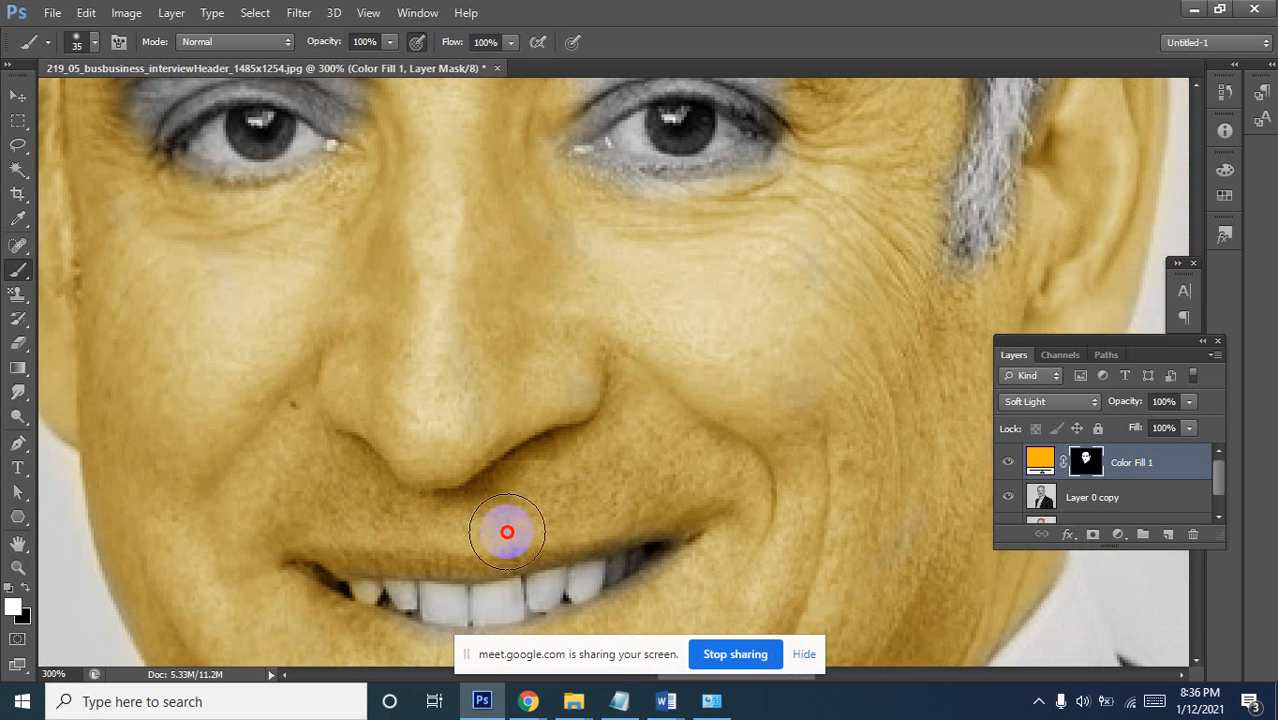
# Using brush sizes of 20 px and 10 px, paint the mask white over the upper and lower eyelids of both eyes
pyautogui.scroll(-2, 653, 437)
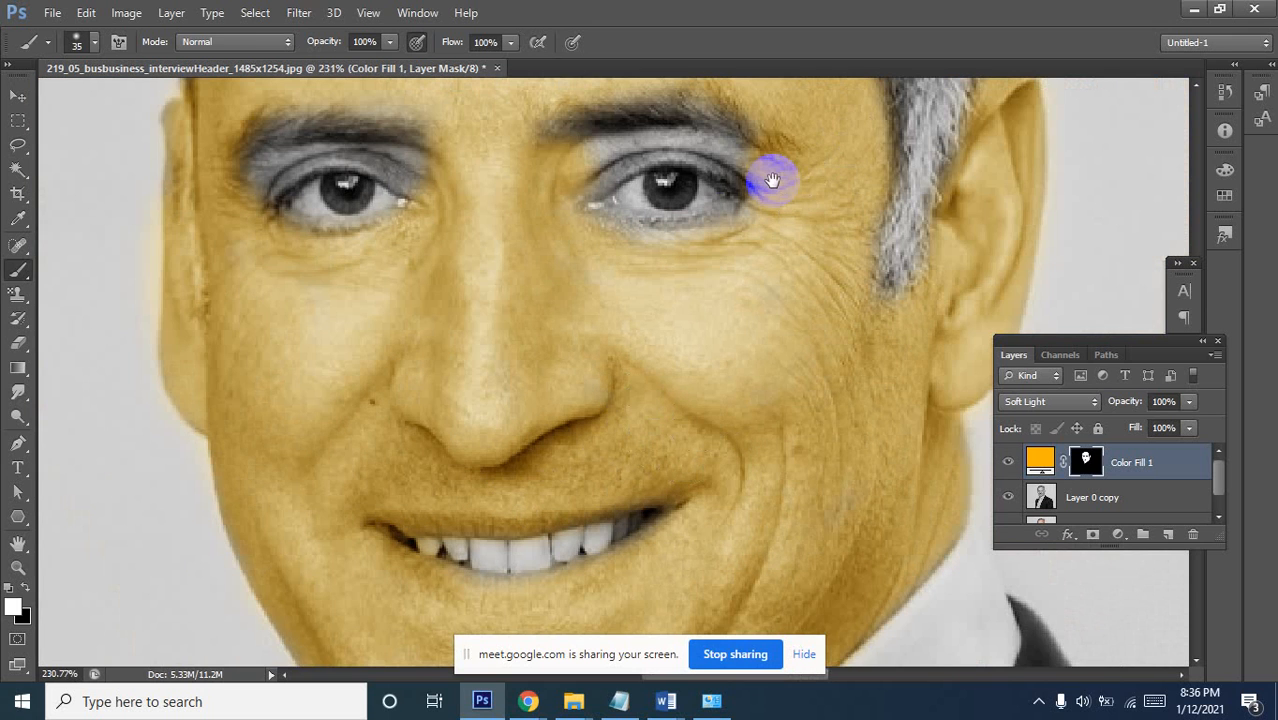
pyautogui.scroll(2, 716, 119)
pyautogui.moveTo(613, 171); pyautogui.dragTo(728, 251)
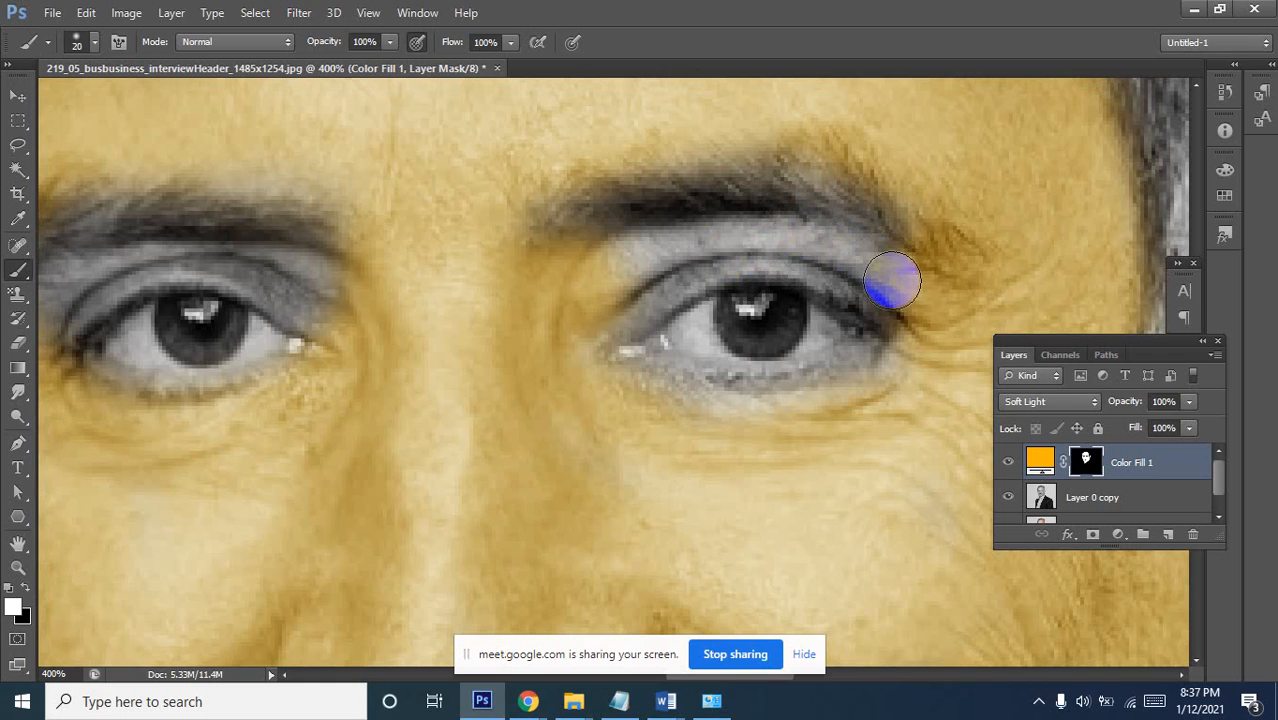
pyautogui.moveTo(900, 297)
pyautogui.mouseDown()
pyautogui.moveTo(743, 260)
pyautogui.moveTo(602, 301)
pyautogui.moveTo(737, 265)
pyautogui.moveTo(652, 292)
pyautogui.moveTo(592, 340)
pyautogui.moveTo(686, 270)
pyautogui.moveTo(804, 234)
pyautogui.moveTo(919, 289)
pyautogui.moveTo(732, 244)
pyautogui.moveTo(891, 268)
pyautogui.moveTo(782, 237)
pyautogui.moveTo(608, 275)
pyautogui.moveTo(615, 243)
pyautogui.moveTo(662, 226)
pyautogui.moveTo(646, 232)
pyautogui.moveTo(820, 238)
pyautogui.moveTo(886, 258)
pyautogui.moveTo(562, 245)
pyautogui.mouseUp()
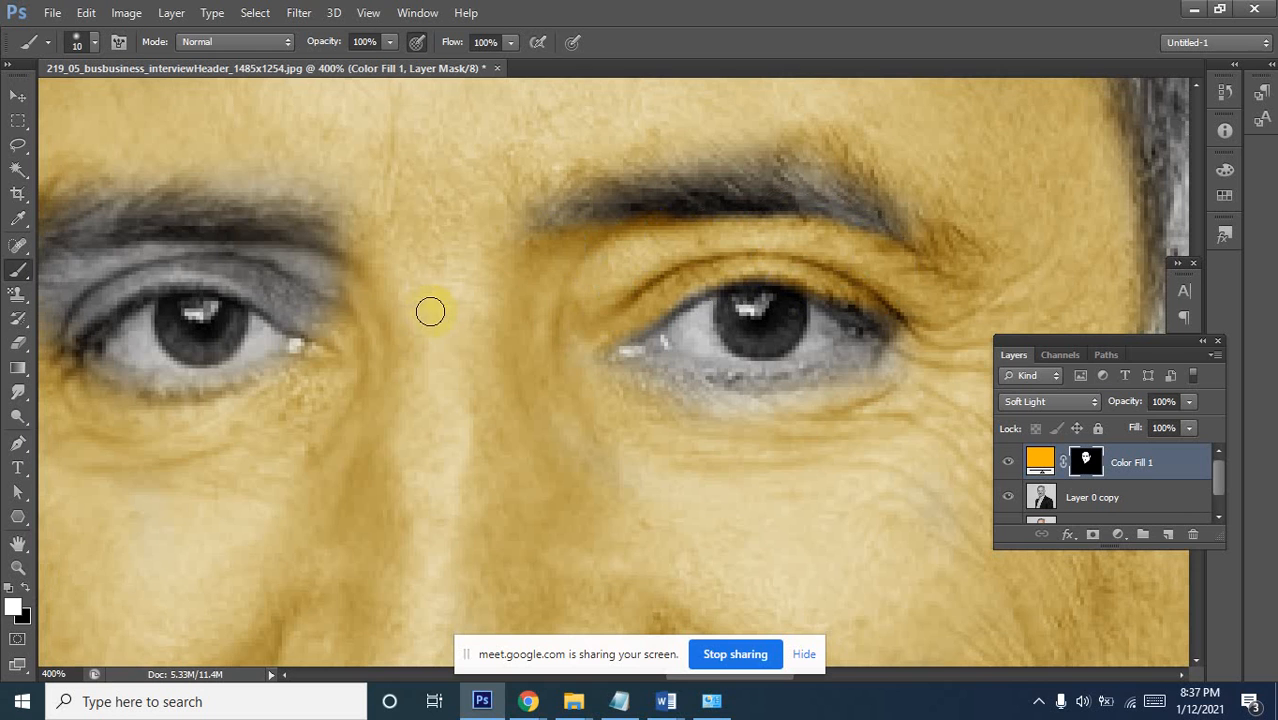
pyautogui.moveTo(334, 318)
pyautogui.mouseDown()
pyautogui.moveTo(262, 311)
pyautogui.moveTo(659, 367)
pyautogui.moveTo(541, 334)
pyautogui.mouseUp()
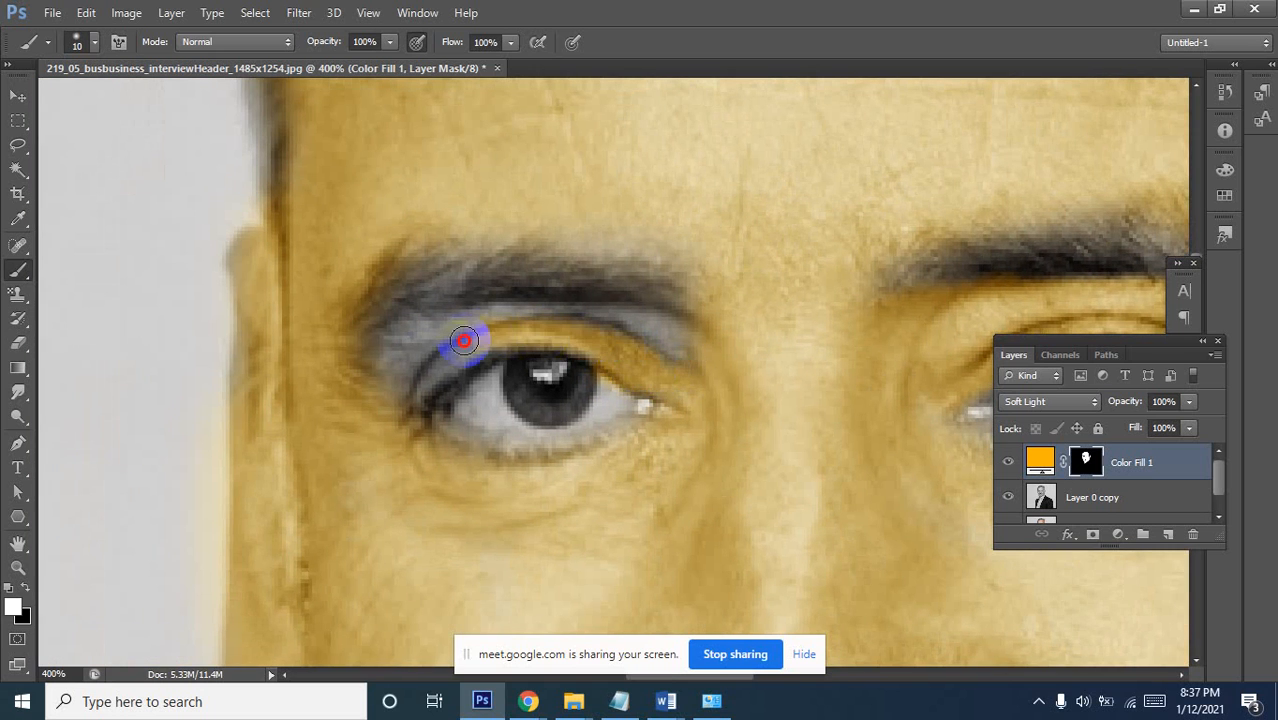
pyautogui.moveTo(464, 341)
pyautogui.mouseDown()
pyautogui.moveTo(399, 370)
pyautogui.moveTo(371, 401)
pyautogui.moveTo(461, 350)
pyautogui.moveTo(394, 404)
pyautogui.moveTo(444, 351)
pyautogui.moveTo(517, 328)
pyautogui.moveTo(709, 350)
pyautogui.moveTo(637, 340)
pyautogui.moveTo(690, 364)
pyautogui.moveTo(585, 327)
pyautogui.moveTo(488, 317)
pyautogui.moveTo(361, 379)
pyautogui.moveTo(400, 350)
pyautogui.mouseUp()
pyautogui.moveTo(977, 203); pyautogui.dragTo(523, 120)
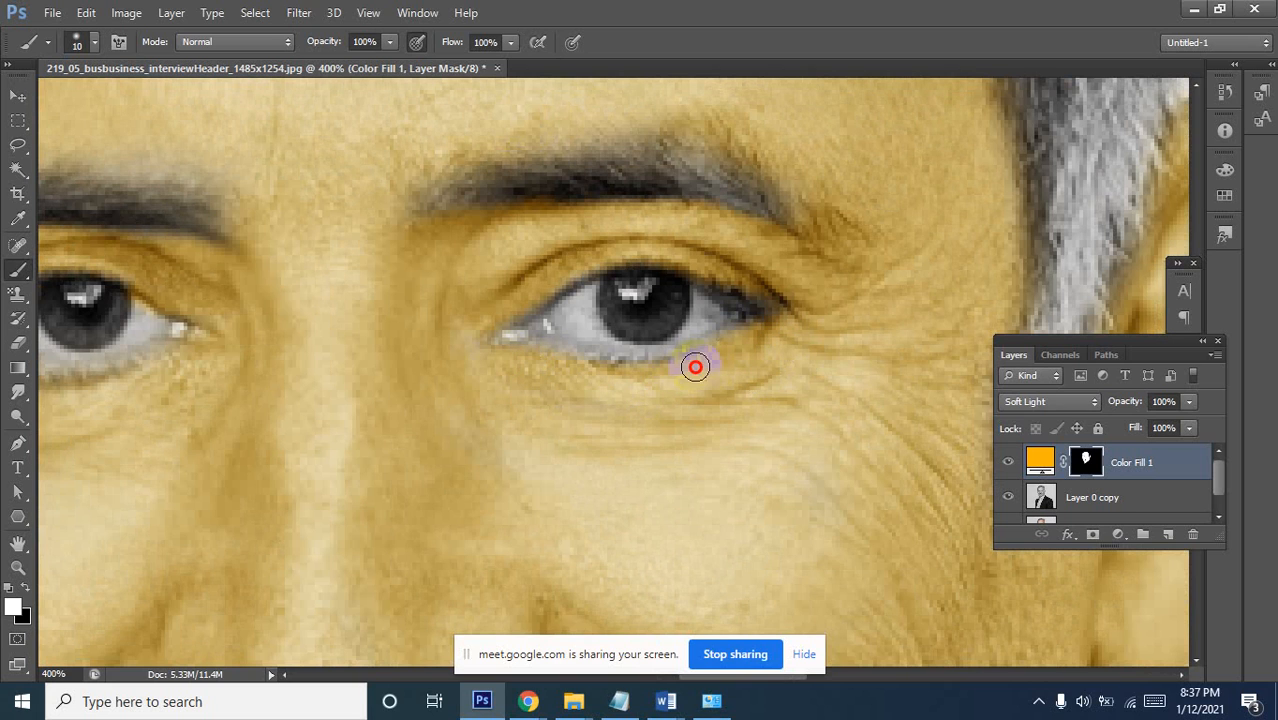
pyautogui.moveTo(472, 344)
pyautogui.mouseDown()
pyautogui.moveTo(936, 300)
pyautogui.moveTo(888, 212)
pyautogui.mouseUp()
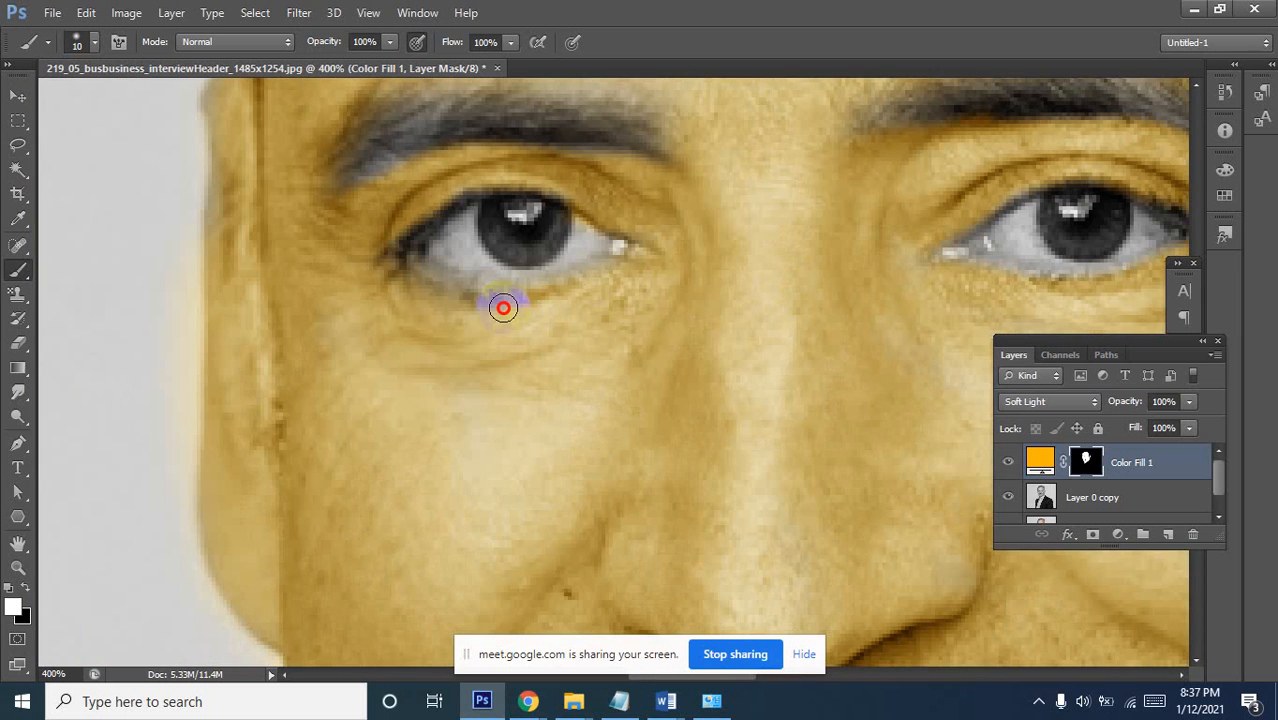
# Review the tinted eyebrows, the whole face and the hairline for spots where the mask needs correction
pyautogui.moveTo(479, 134); pyautogui.dragTo(328, 374)
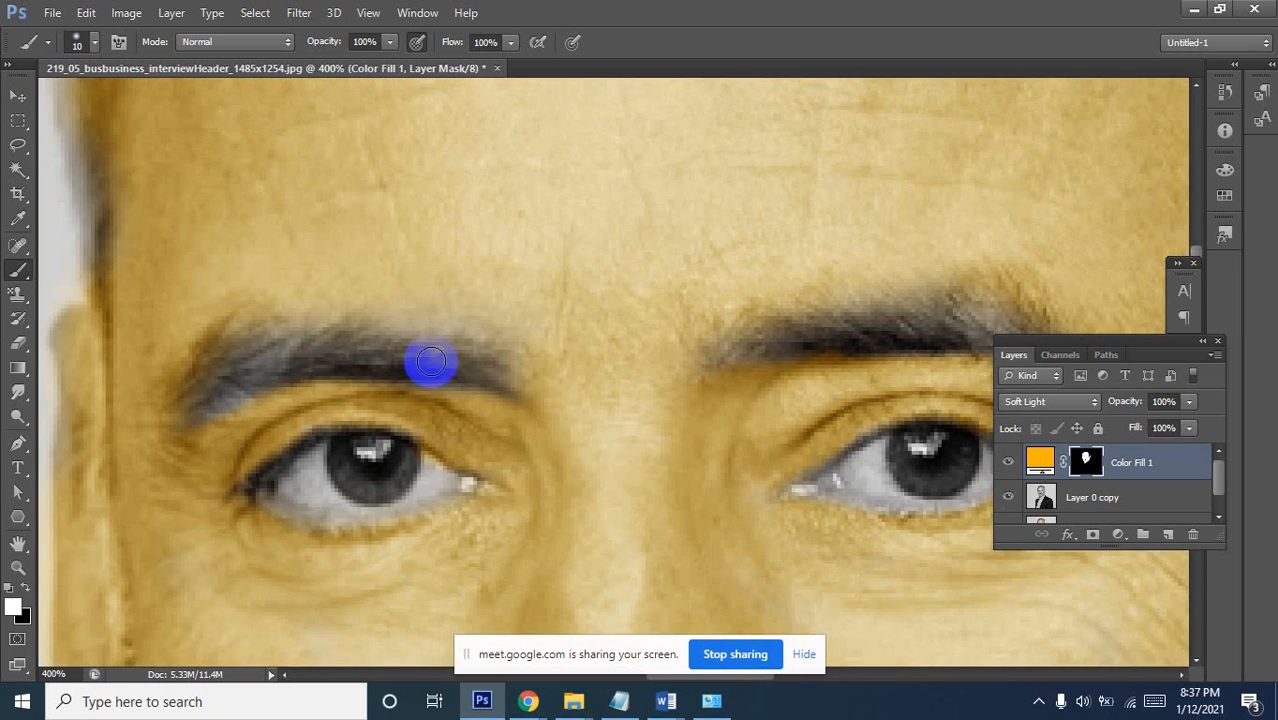
pyautogui.keyDown('ctrl'); pyautogui.keyDown('alt'); pyautogui.click(904, 322); pyautogui.keyUp('alt'); pyautogui.keyUp('ctrl')
pyautogui.keyDown('ctrl'); pyautogui.keyDown('alt'); pyautogui.click(922, 283); pyautogui.keyUp('alt'); pyautogui.keyUp('ctrl')
pyautogui.keyDown('ctrl'); pyautogui.keyDown('alt'); pyautogui.click(926, 278); pyautogui.keyUp('alt'); pyautogui.keyUp('ctrl')
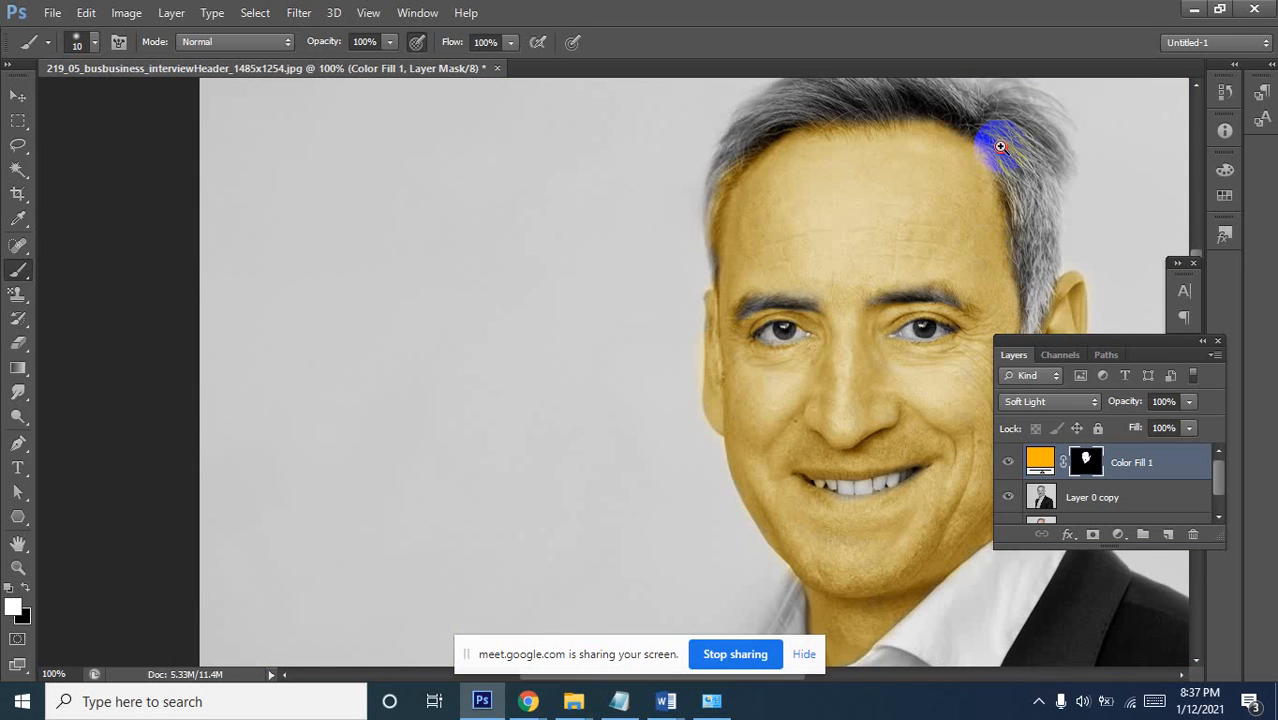
pyautogui.keyDown('ctrl'); pyautogui.click(1001, 147); pyautogui.keyUp('ctrl')
pyautogui.moveTo(1004, 145); pyautogui.dragTo(680, 187)
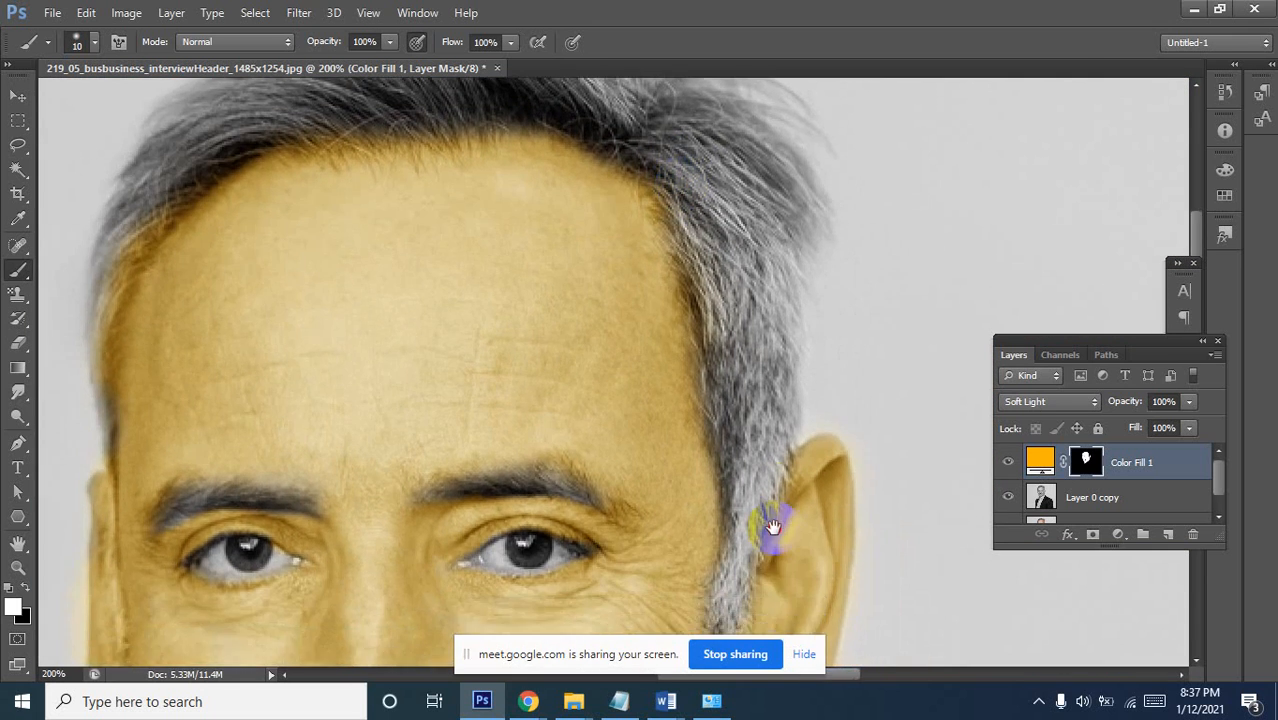
# Paint the mask white with a 10 px brush along the collar edge and into the narrow neck opening beside the placket
pyautogui.moveTo(774, 527); pyautogui.dragTo(844, 168)
pyautogui.moveTo(802, 428); pyautogui.dragTo(849, 265)
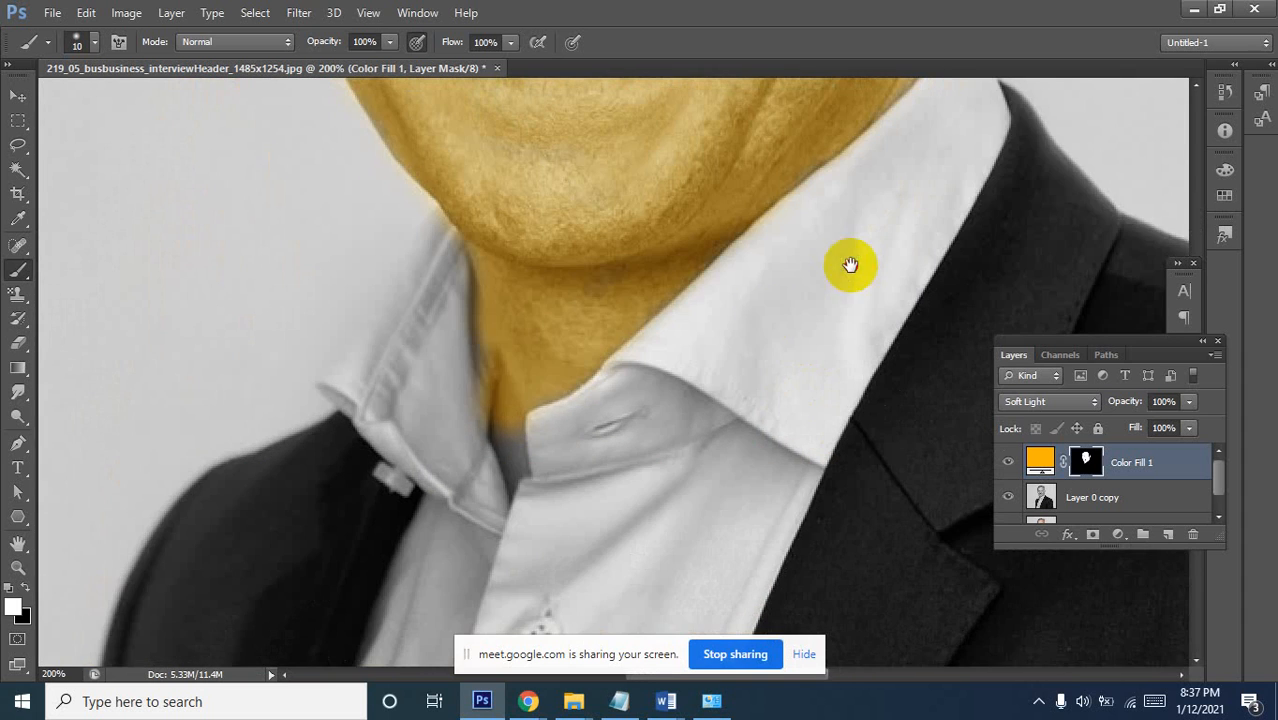
pyautogui.keyDown('ctrl'); pyautogui.click(508, 400); pyautogui.keyUp('ctrl')
pyautogui.keyDown('ctrl'); pyautogui.click(516, 380); pyautogui.keyUp('ctrl')
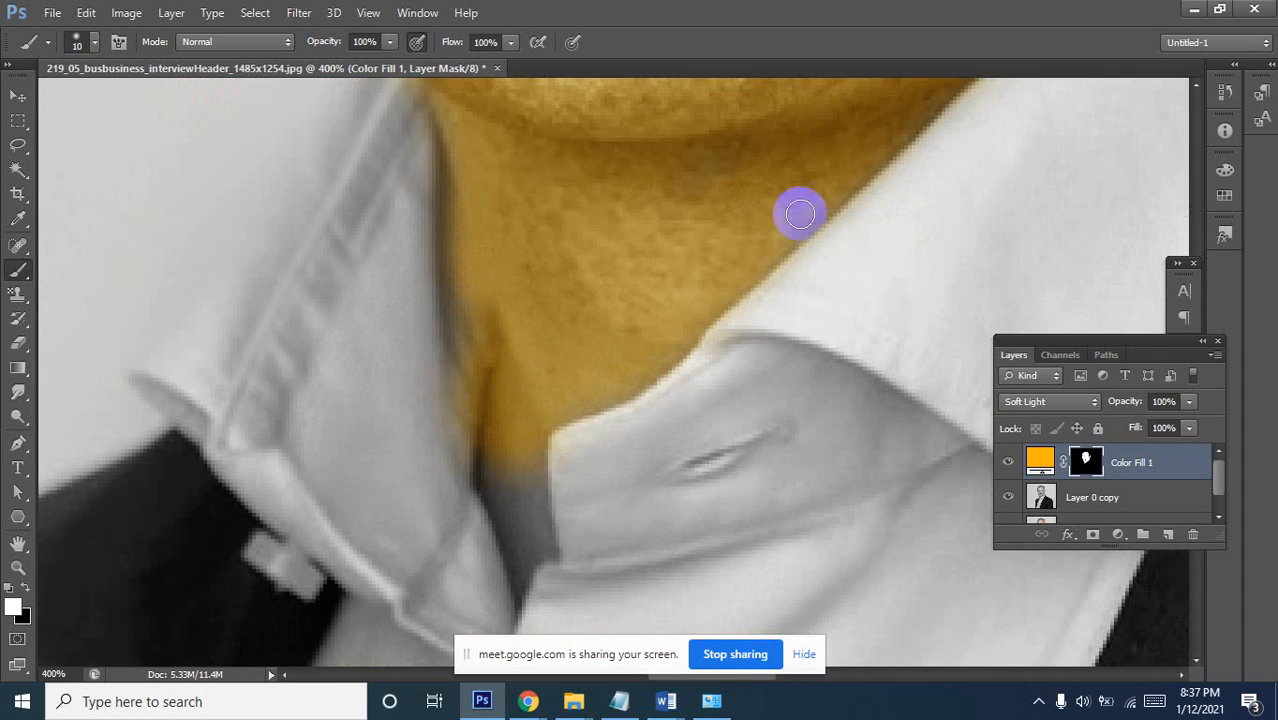
pyautogui.moveTo(808, 221)
pyautogui.mouseDown()
pyautogui.moveTo(639, 337)
pyautogui.moveTo(548, 422)
pyautogui.moveTo(522, 521)
pyautogui.moveTo(531, 562)
pyautogui.moveTo(491, 465)
pyautogui.moveTo(516, 592)
pyautogui.moveTo(508, 494)
pyautogui.moveTo(459, 322)
pyautogui.moveTo(633, 357)
pyautogui.moveTo(612, 394)
pyautogui.moveTo(548, 422)
pyautogui.mouseUp()
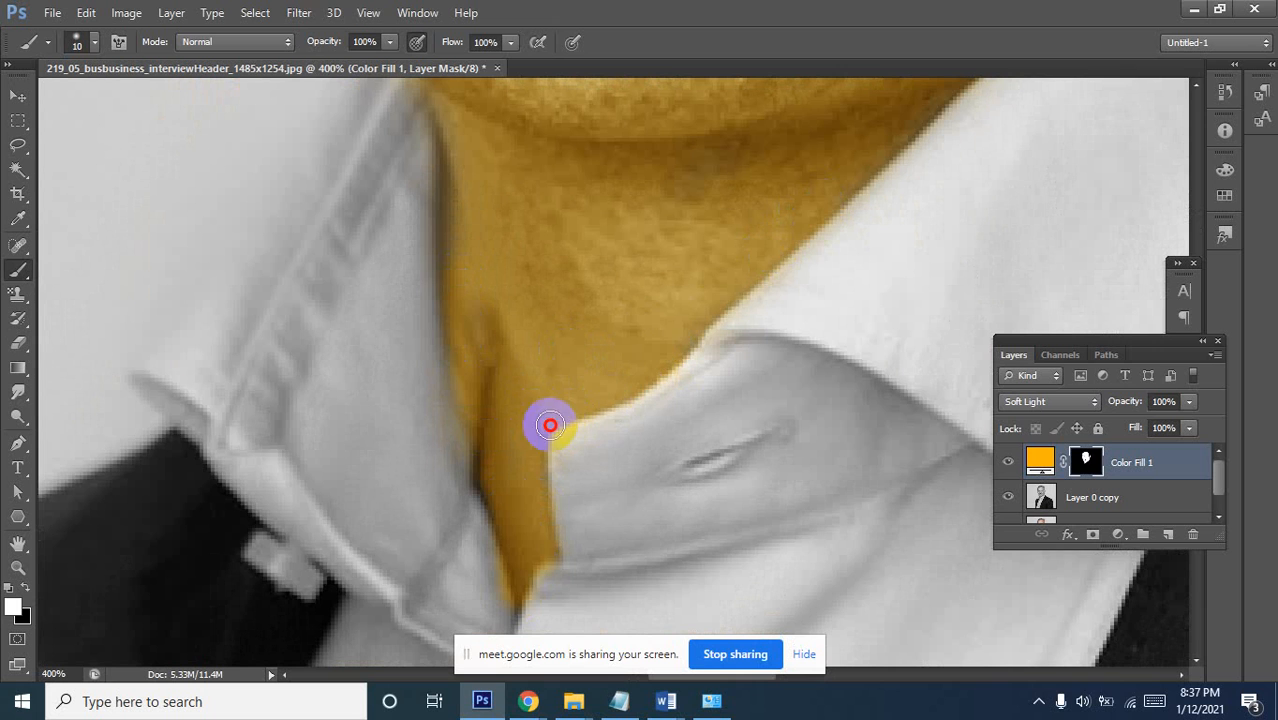
# Paint a trial white spill over the shirt collar beside the neck with a 30 px brush, and mask it out again with black
pyautogui.keyDown('alt'); pyautogui.click(494, 365); pyautogui.keyUp('alt')
pyautogui.keyDown('alt'); pyautogui.click(494, 365); pyautogui.keyUp('alt')
pyautogui.keyDown('ctrl'); pyautogui.click(499, 344); pyautogui.keyUp('ctrl')
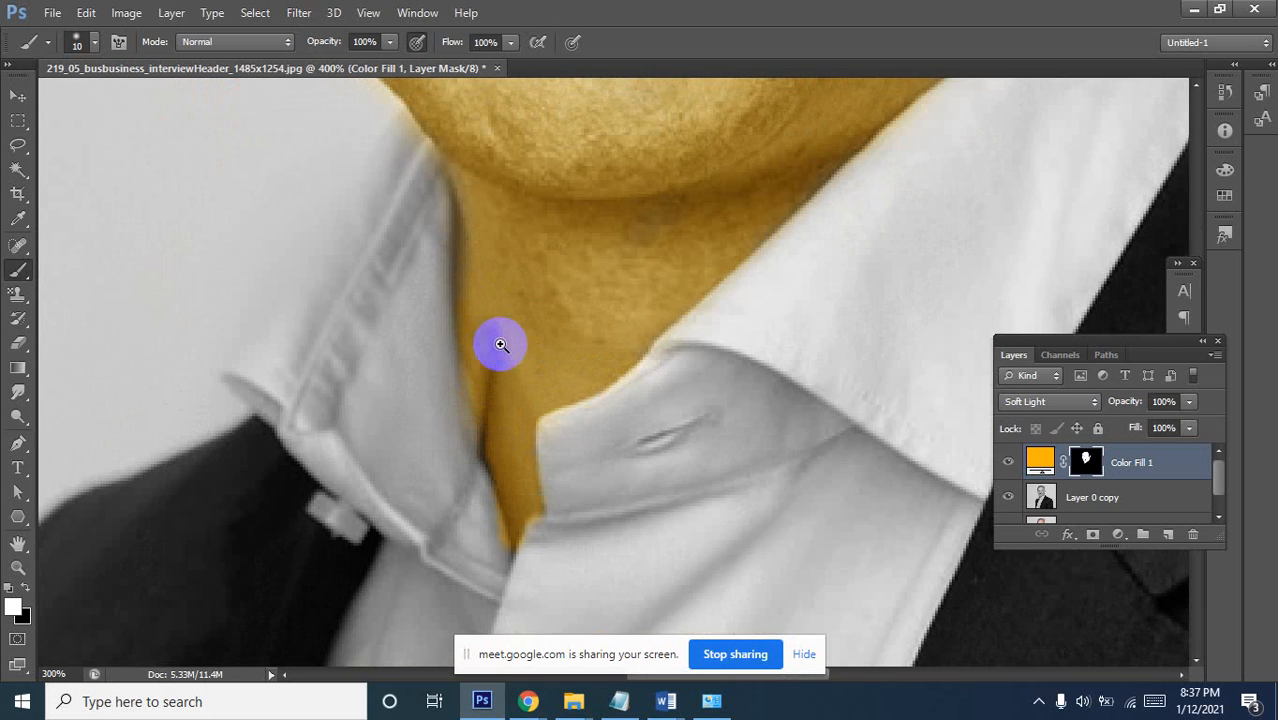
pyautogui.keyDown('ctrl'); pyautogui.click(531, 409); pyautogui.keyUp('ctrl')
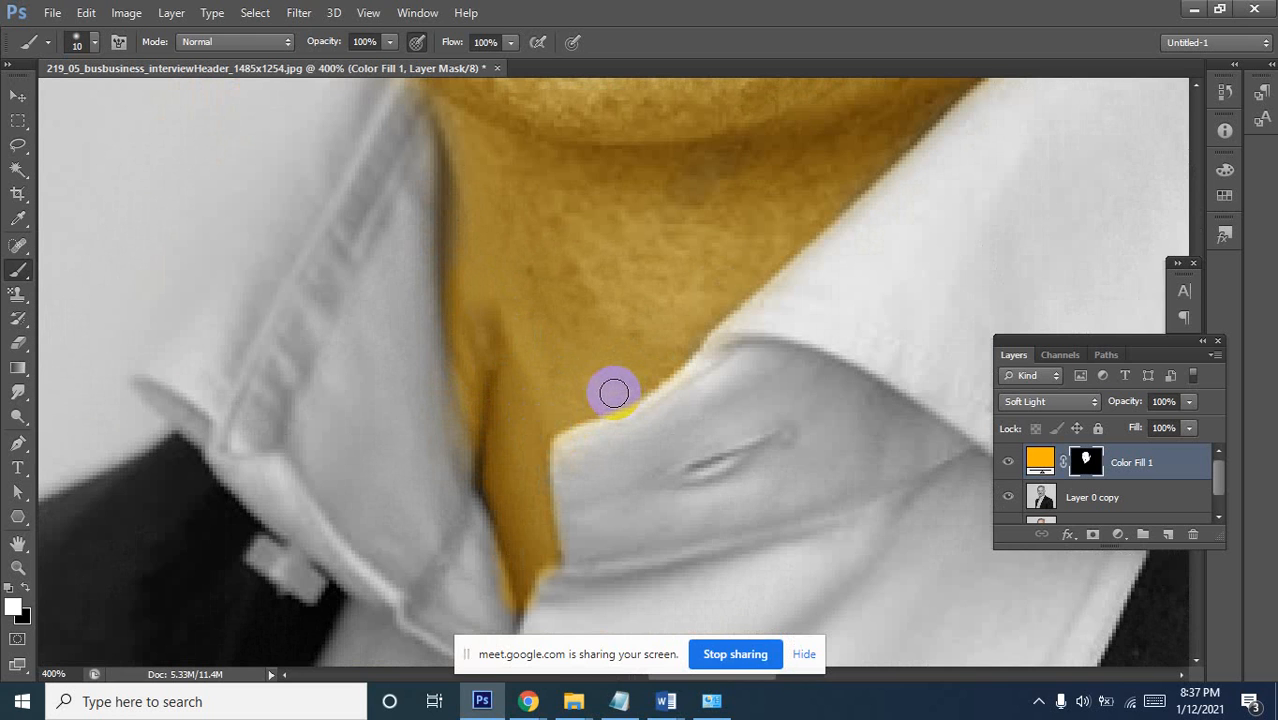
pyautogui.moveTo(613, 405)
pyautogui.mouseDown()
pyautogui.moveTo(591, 459)
pyautogui.moveTo(585, 342)
pyautogui.moveTo(690, 331)
pyautogui.moveTo(567, 578)
pyautogui.moveTo(574, 491)
pyautogui.moveTo(728, 287)
pyautogui.mouseUp()
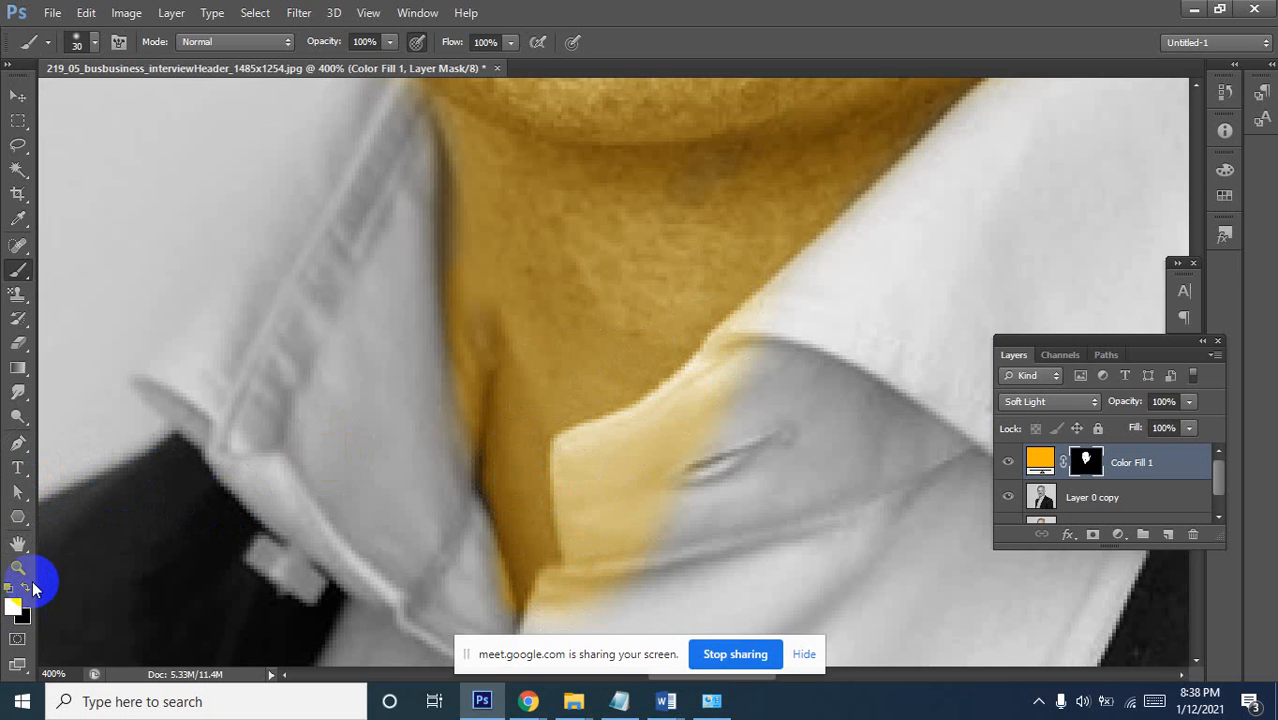
pyautogui.moveTo(698, 533)
pyautogui.mouseDown()
pyautogui.moveTo(578, 604)
pyautogui.moveTo(603, 582)
pyautogui.moveTo(608, 465)
pyautogui.moveTo(722, 439)
pyautogui.moveTo(782, 335)
pyautogui.moveTo(702, 422)
pyautogui.moveTo(599, 491)
pyautogui.moveTo(614, 576)
pyautogui.moveTo(580, 622)
pyautogui.moveTo(469, 612)
pyautogui.moveTo(436, 575)
pyautogui.mouseUp()
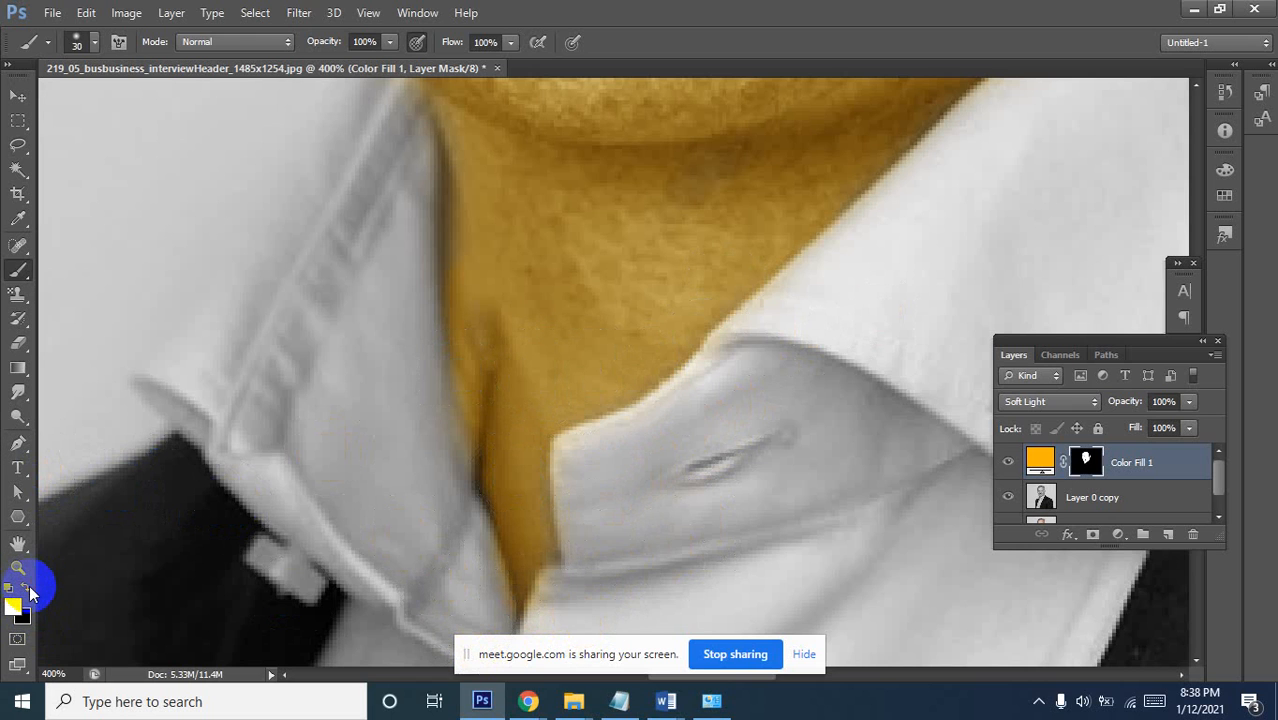
# Change the Color Fill 1 skin color to the deeper orange fc8f01
pyautogui.keyDown('alt'); pyautogui.click(744, 172); pyautogui.keyUp('alt')
pyautogui.keyDown('alt'); pyautogui.click(744, 172); pyautogui.keyUp('alt')
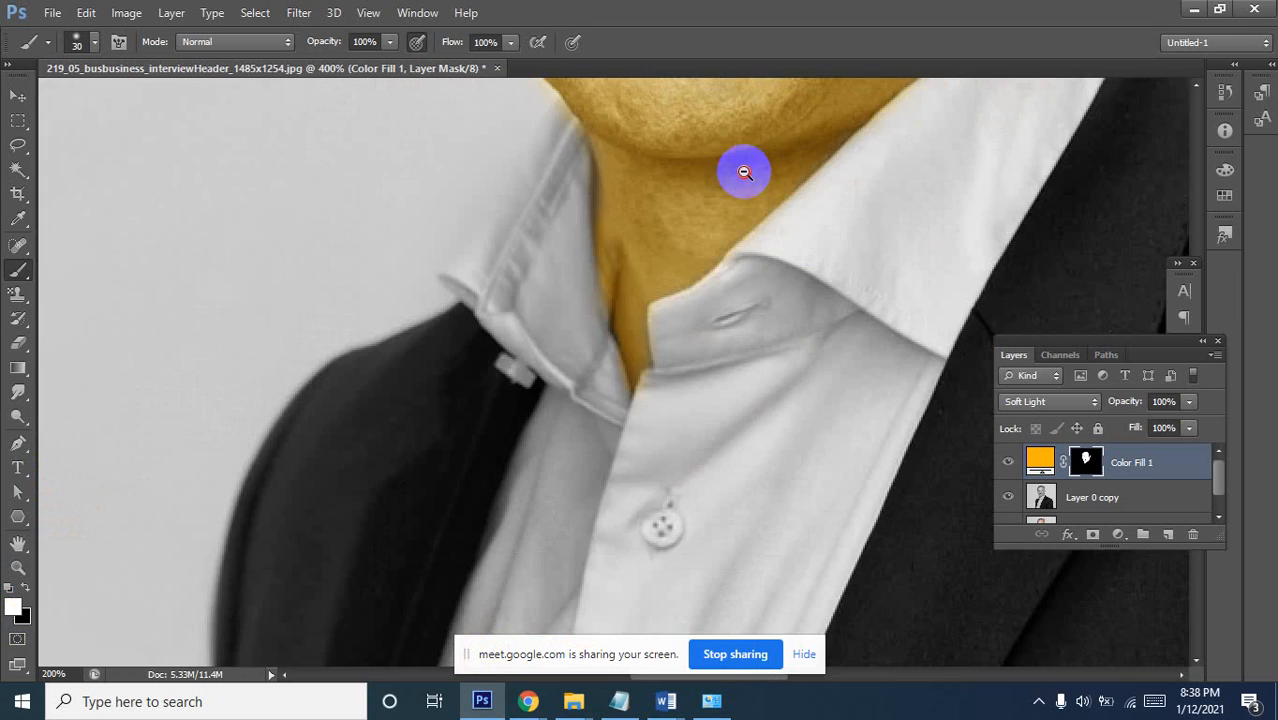
pyautogui.keyDown('alt'); pyautogui.click(744, 172); pyautogui.keyUp('alt')
pyautogui.keyDown('alt'); pyautogui.click(730, 172); pyautogui.keyUp('alt')
pyautogui.keyDown('alt'); pyautogui.click(727, 177); pyautogui.keyUp('alt')
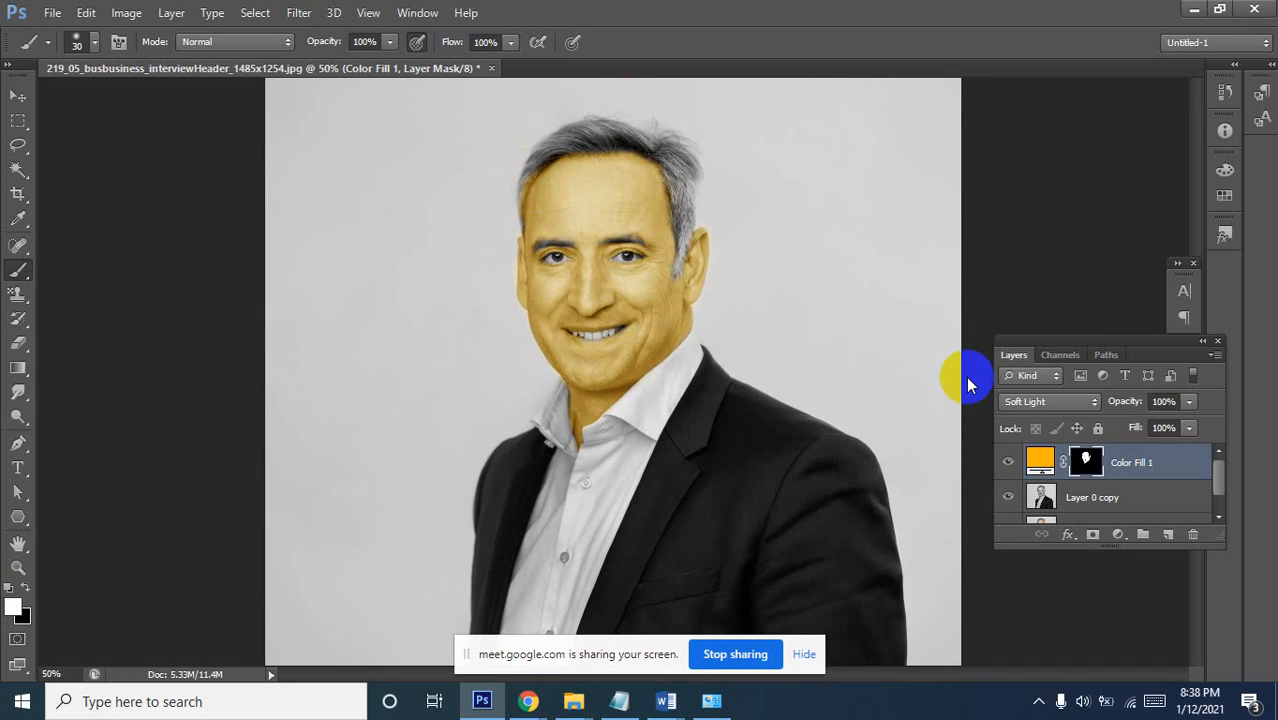
pyautogui.click(1040, 465)
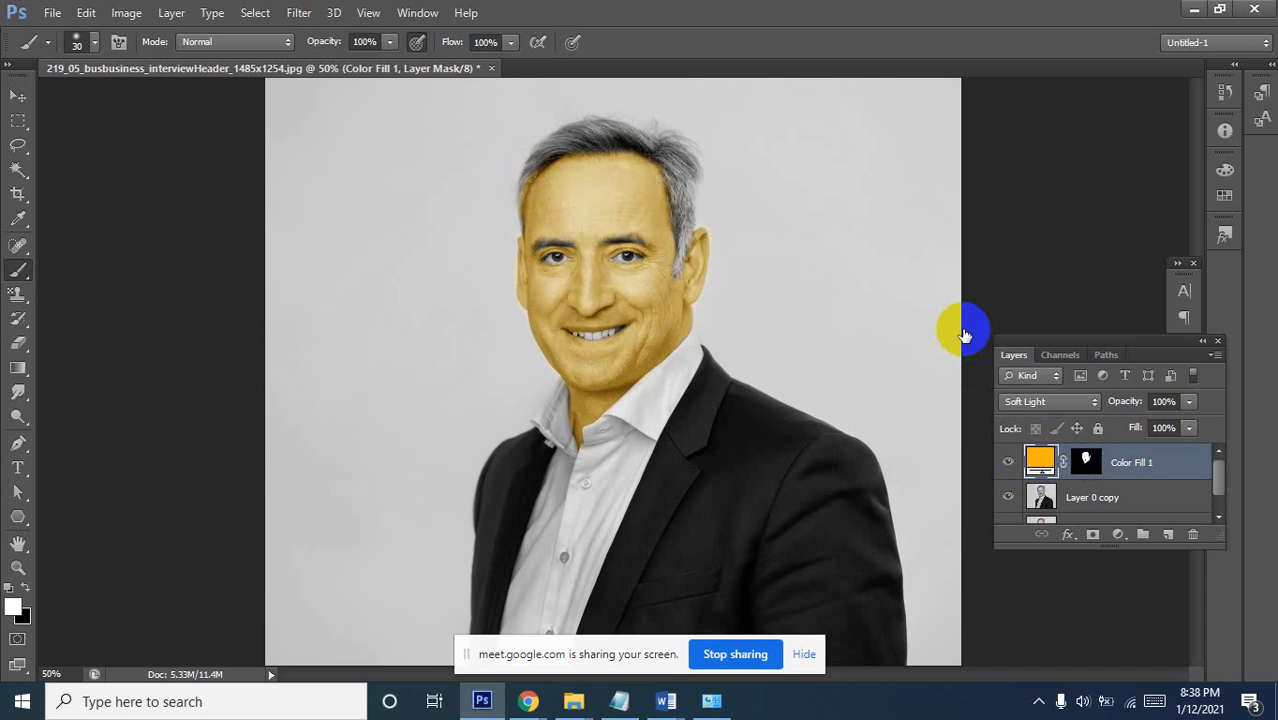
pyautogui.doubleClick(1040, 465)
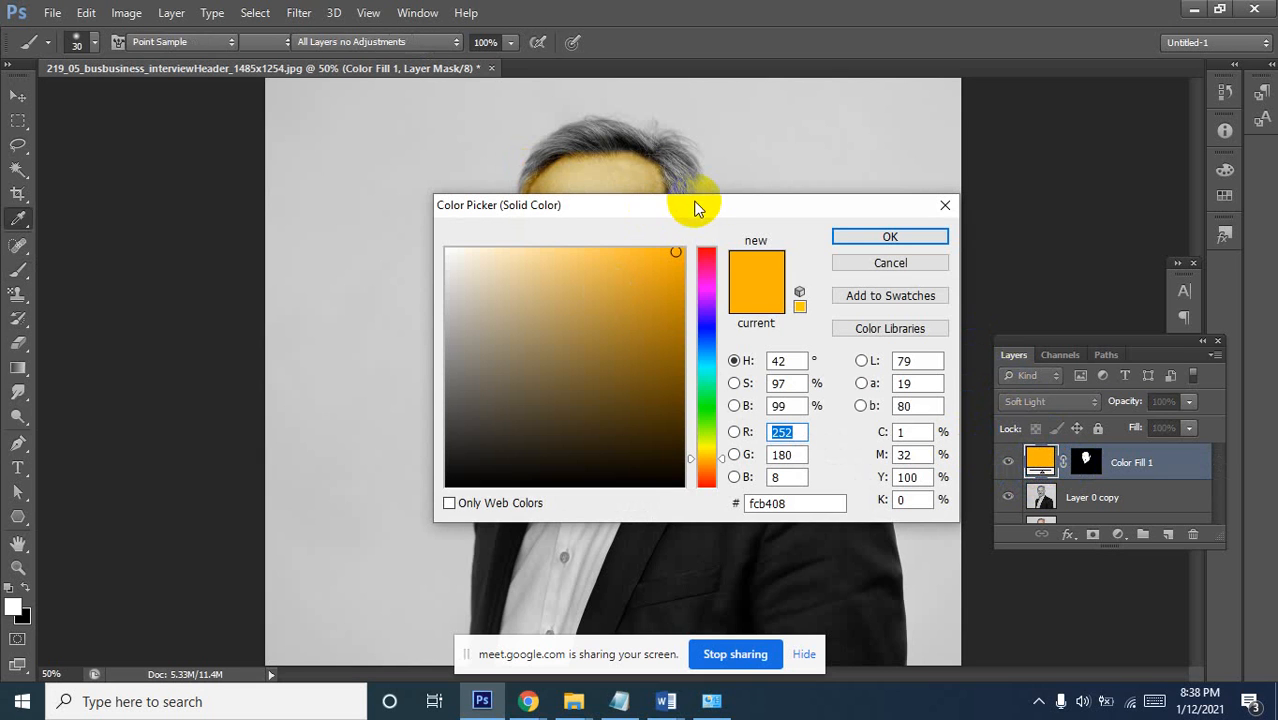
pyautogui.moveTo(699, 205); pyautogui.dragTo(1020, 234)
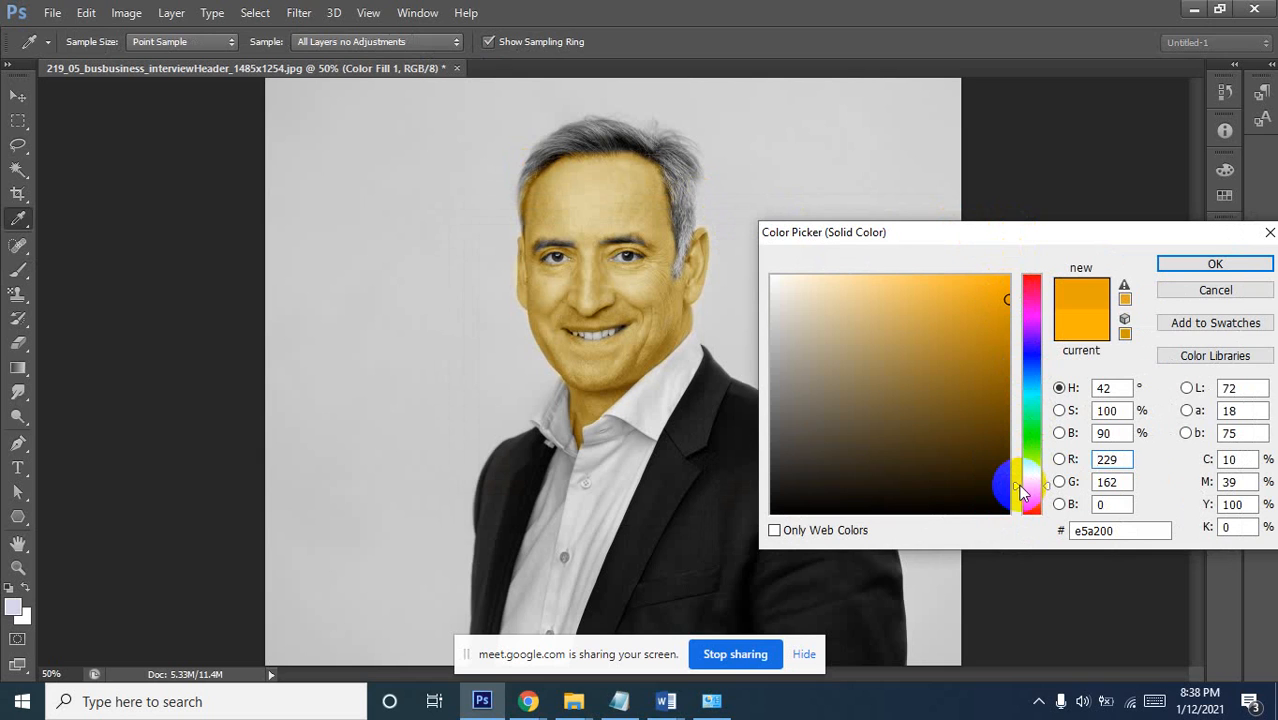
pyautogui.moveTo(1013, 492); pyautogui.dragTo(1017, 495)
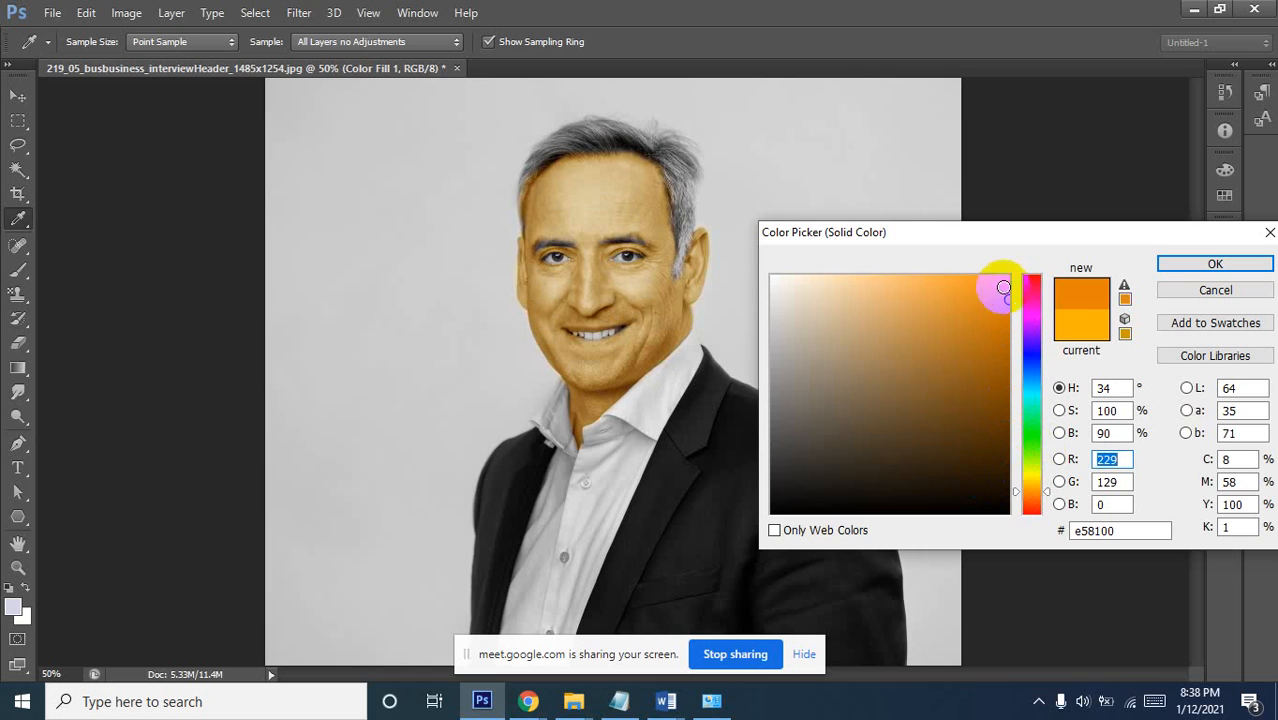
pyautogui.click(1008, 278)
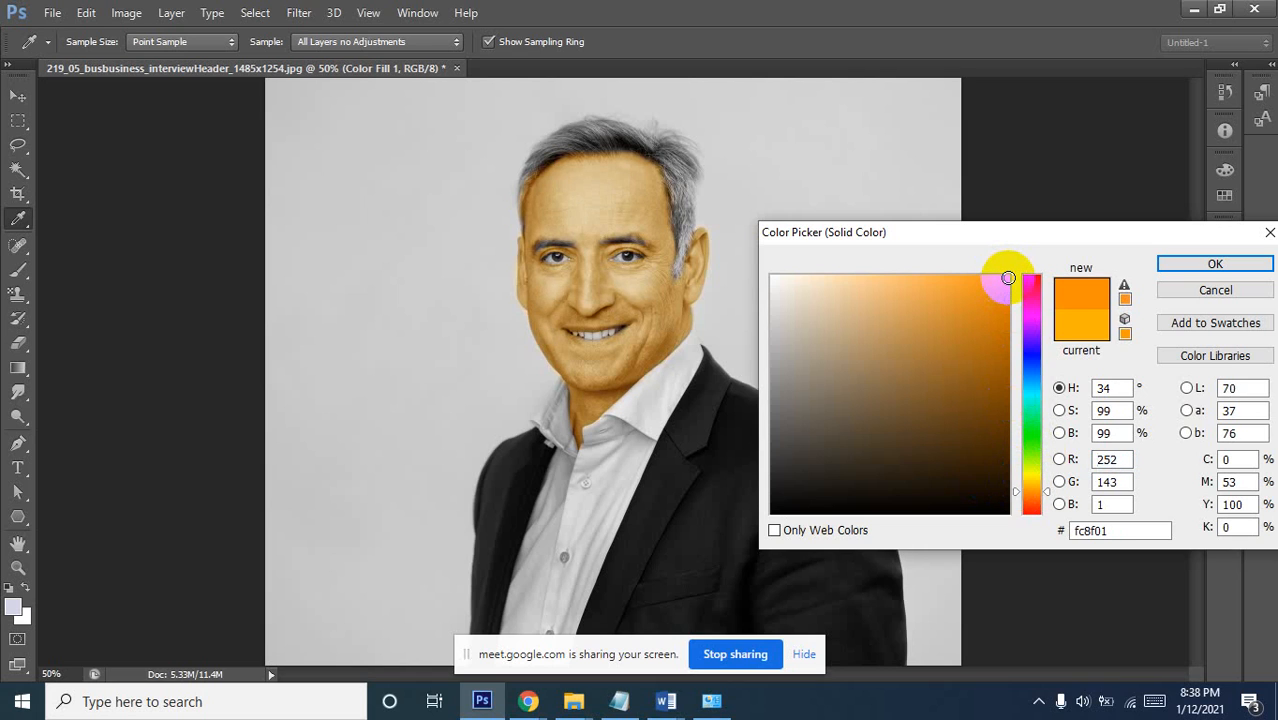
pyautogui.click(1217, 264)
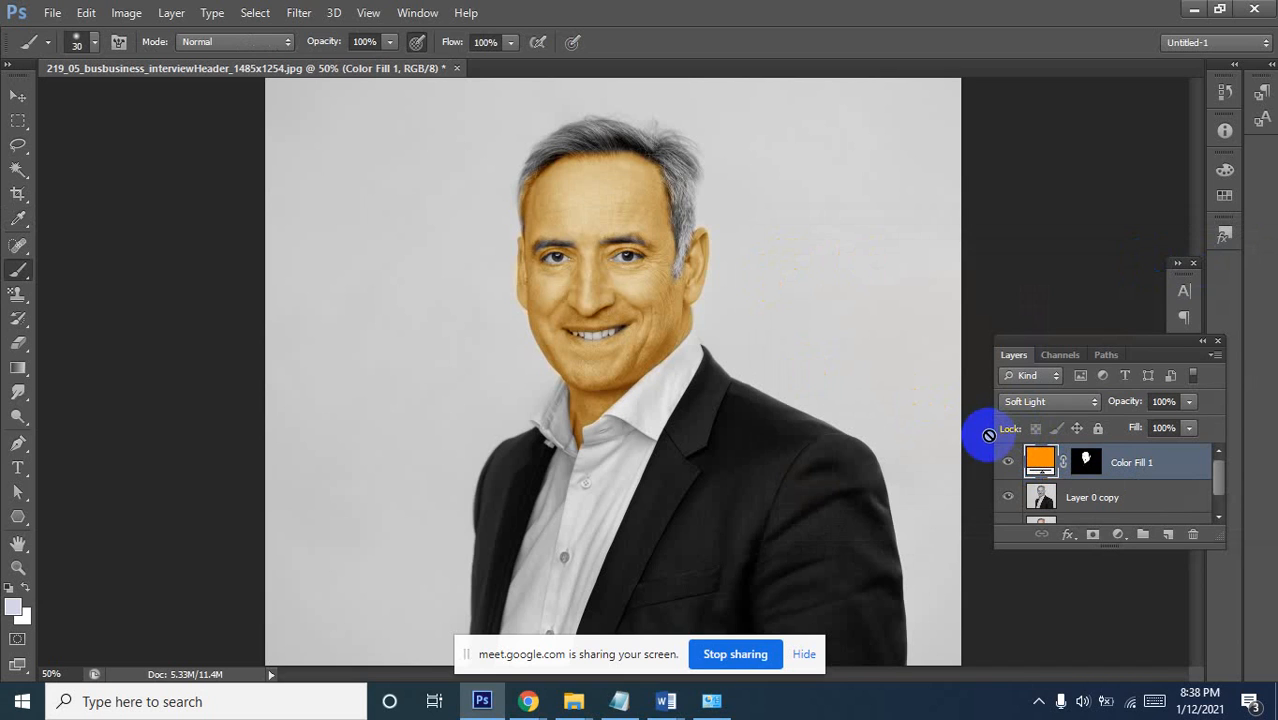
# Compare the tinted portrait with the original color photo in Layer 0 by toggling the visibility of Layer 0 copy
pyautogui.scroll(-1, 1015, 506)
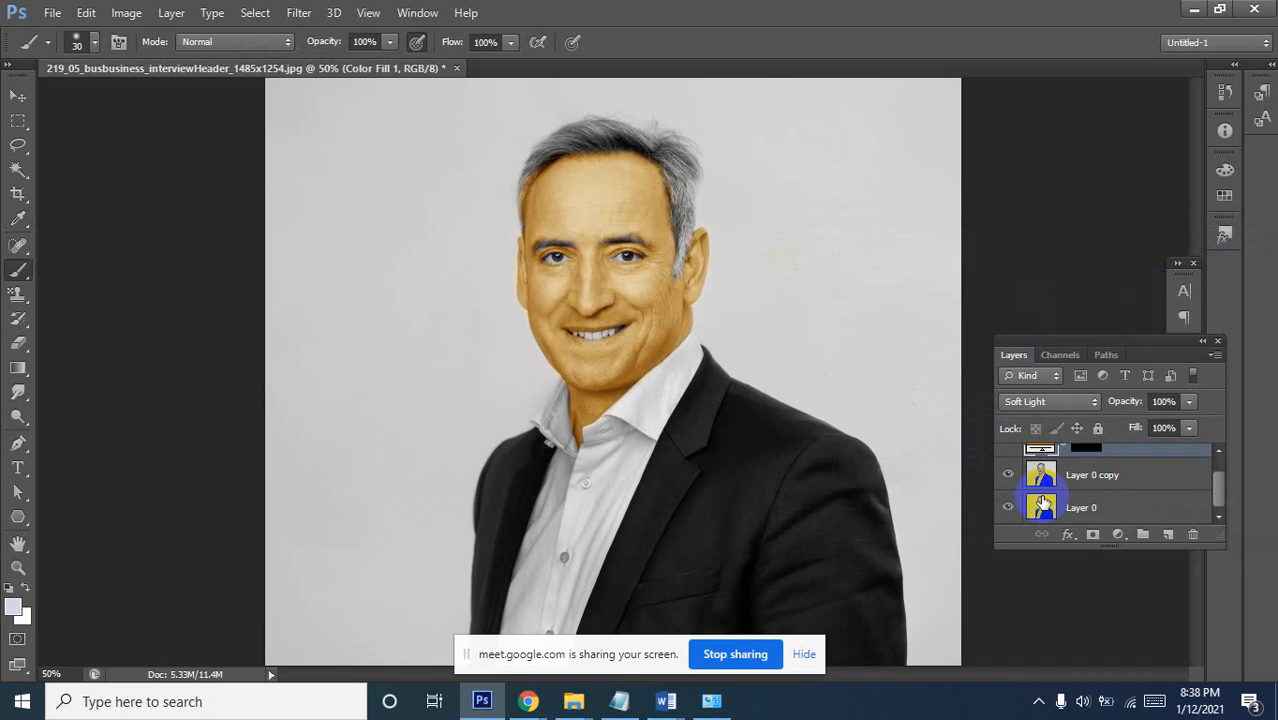
pyautogui.click(1048, 511)
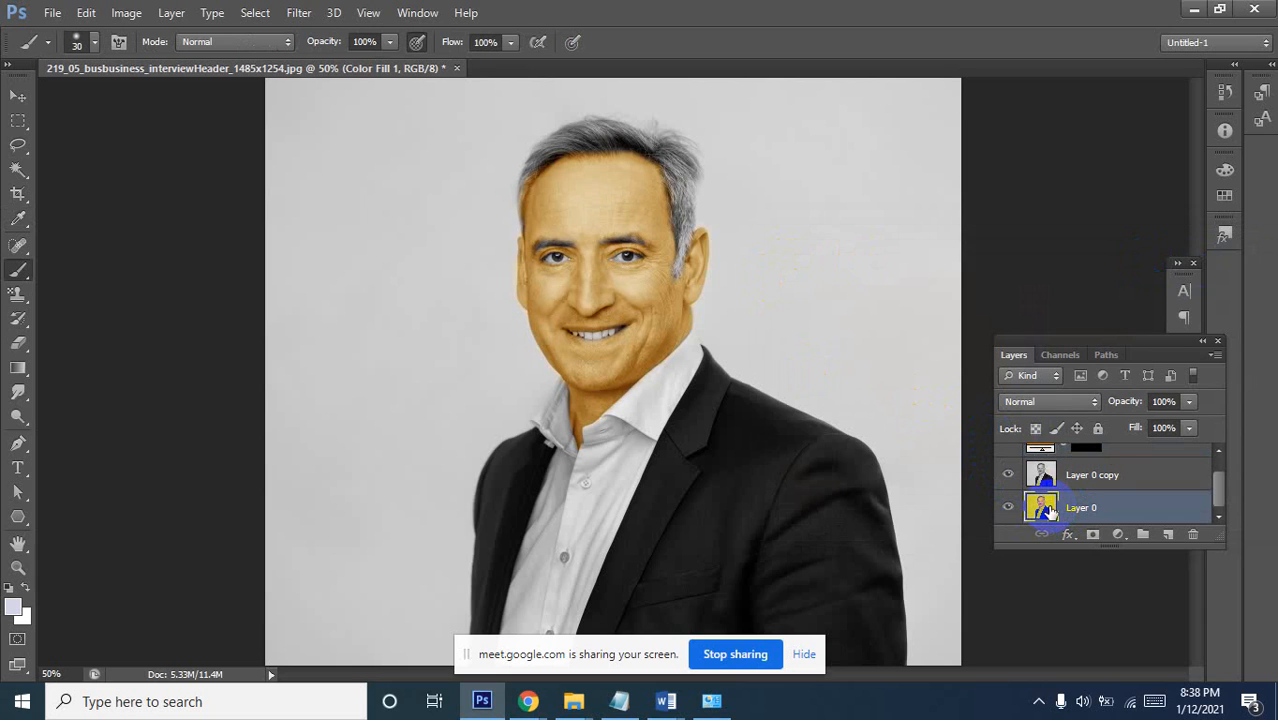
pyautogui.click(1008, 476)
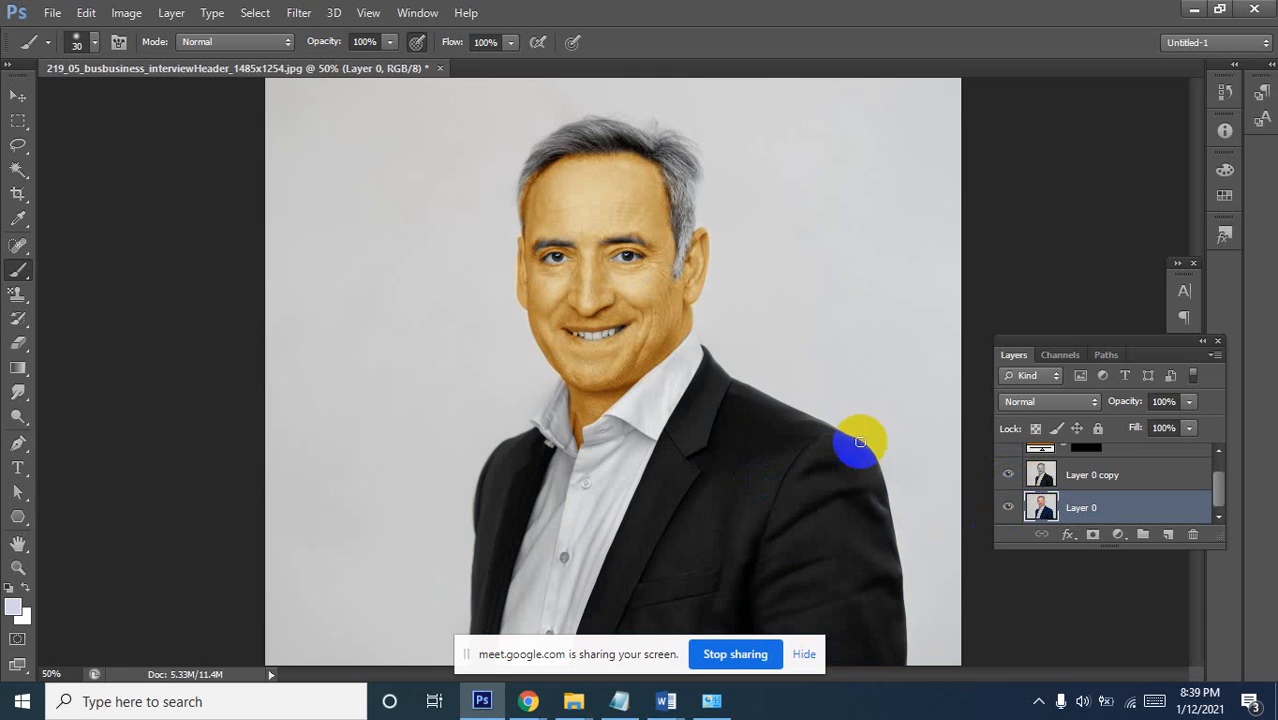
# Add a Solid Color fill layer in blue 1a04fc above Color Fill 1 and invert its mask to black
pyautogui.scroll(1, 1060, 485)
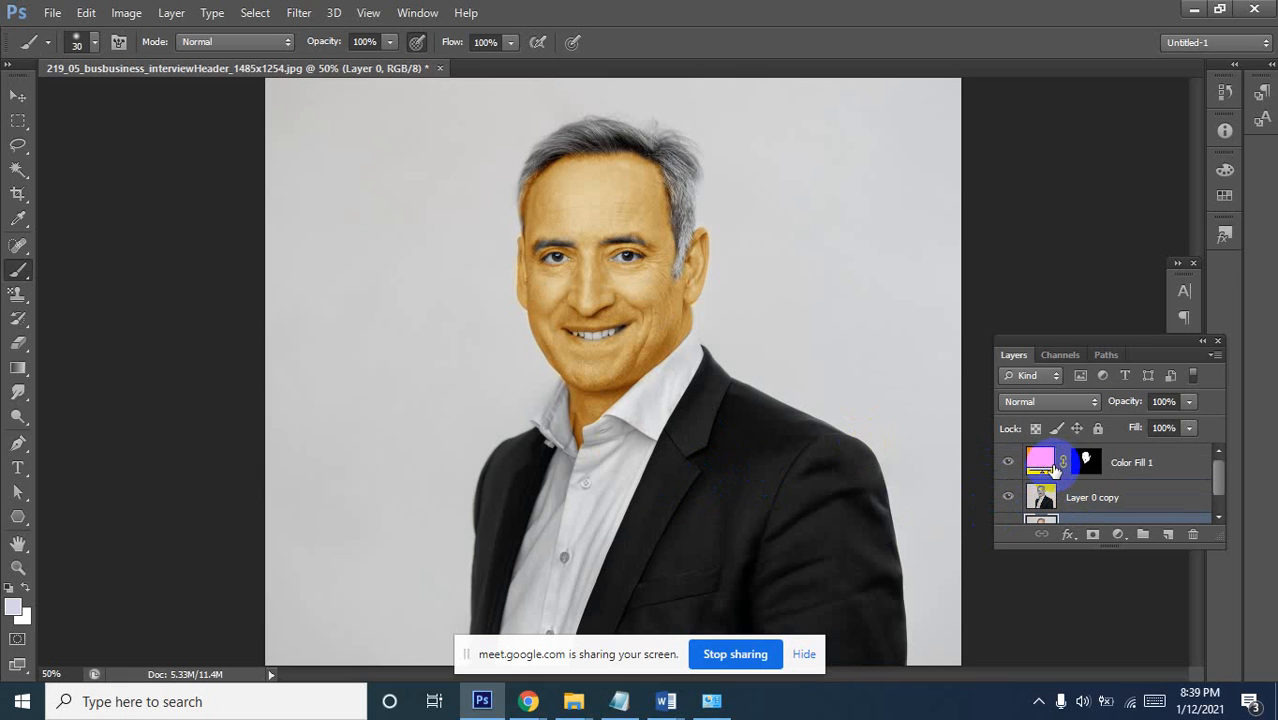
pyautogui.click(1042, 456)
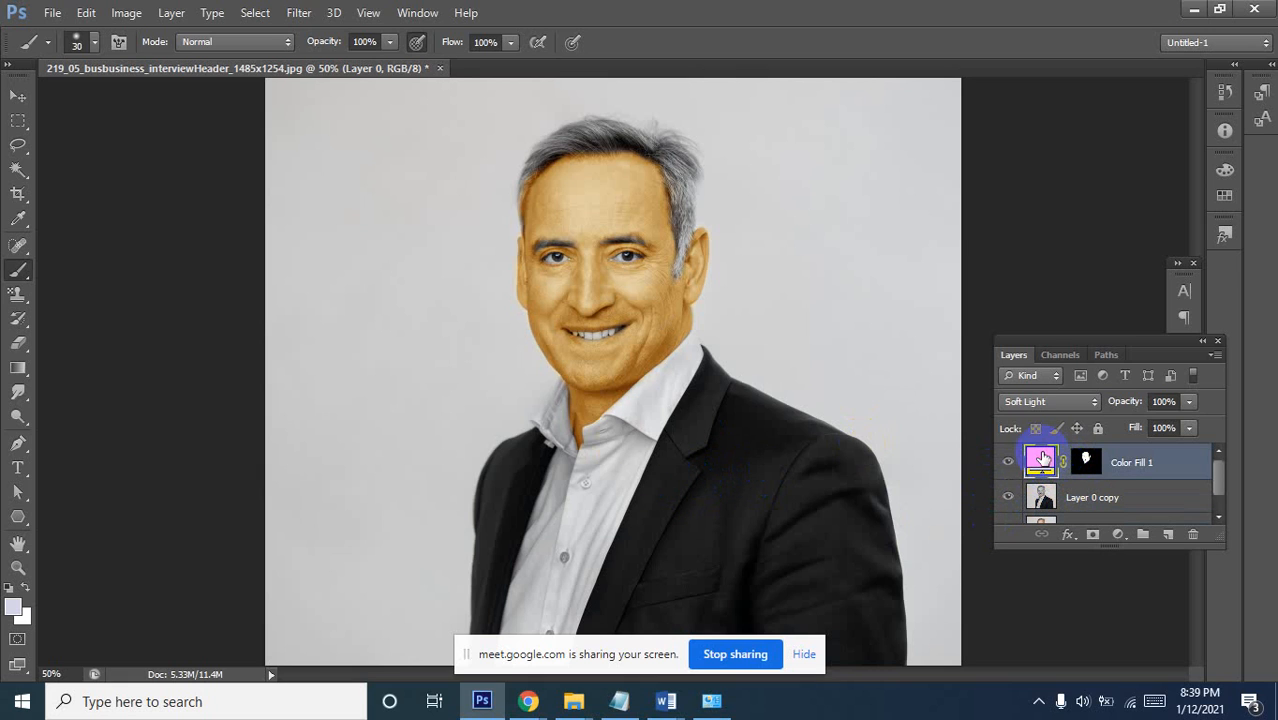
pyautogui.click(1117, 534)
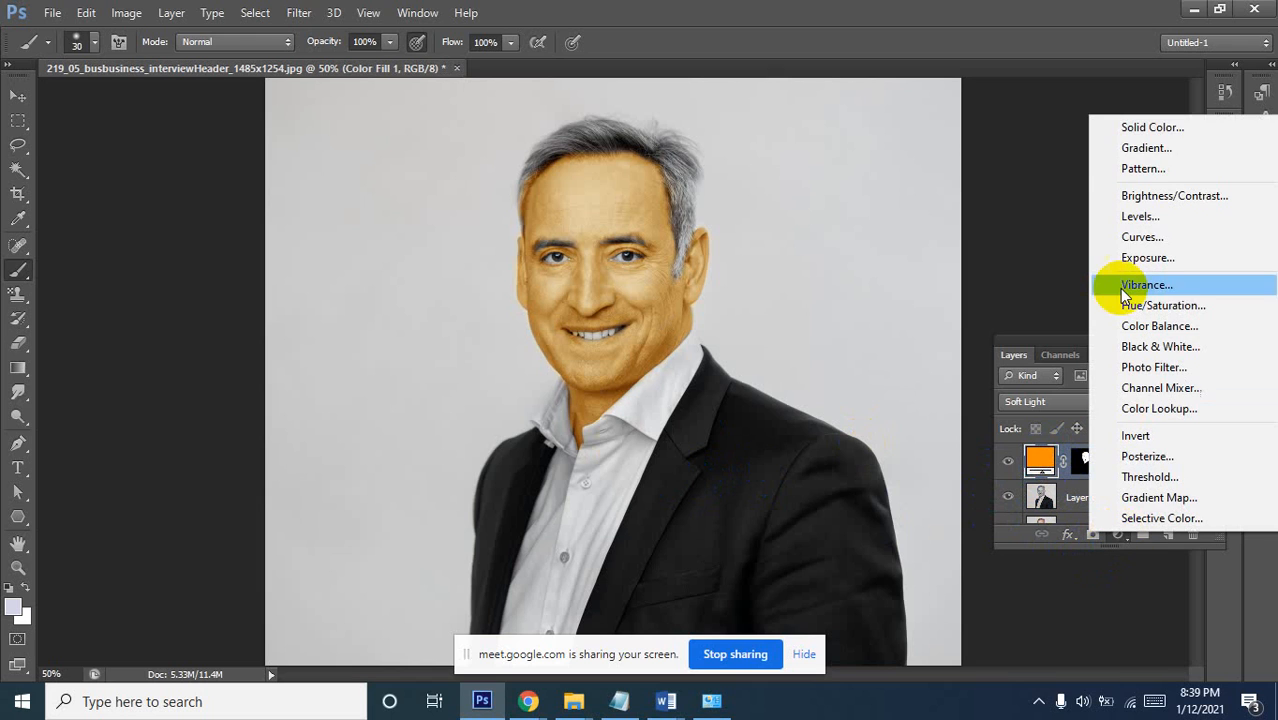
pyautogui.click(1144, 124)
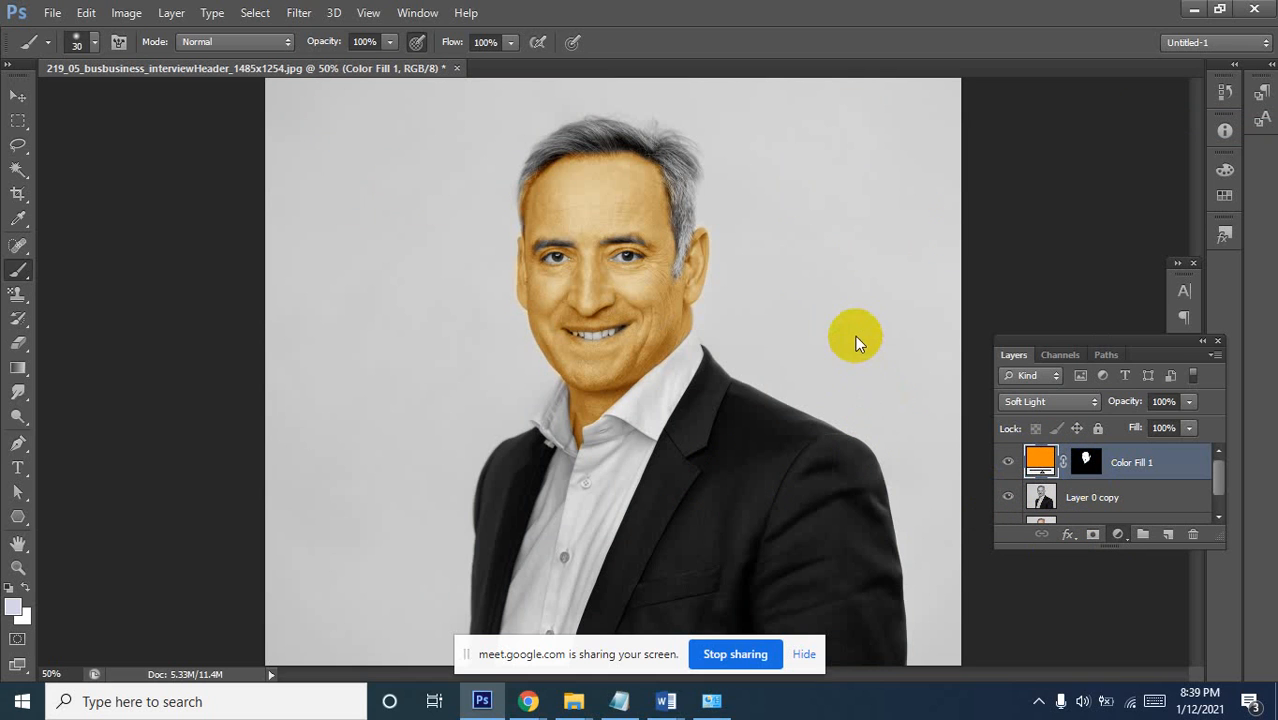
pyautogui.doubleClick(1043, 468)
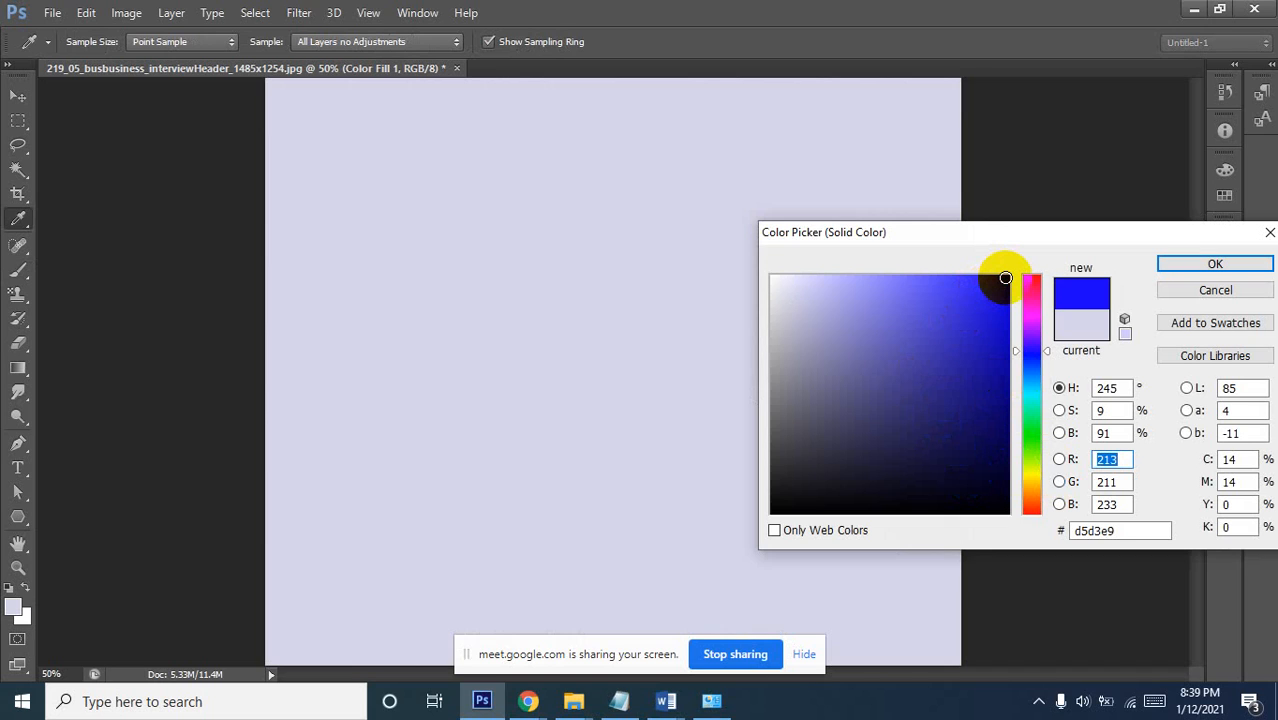
pyautogui.click(1005, 278)
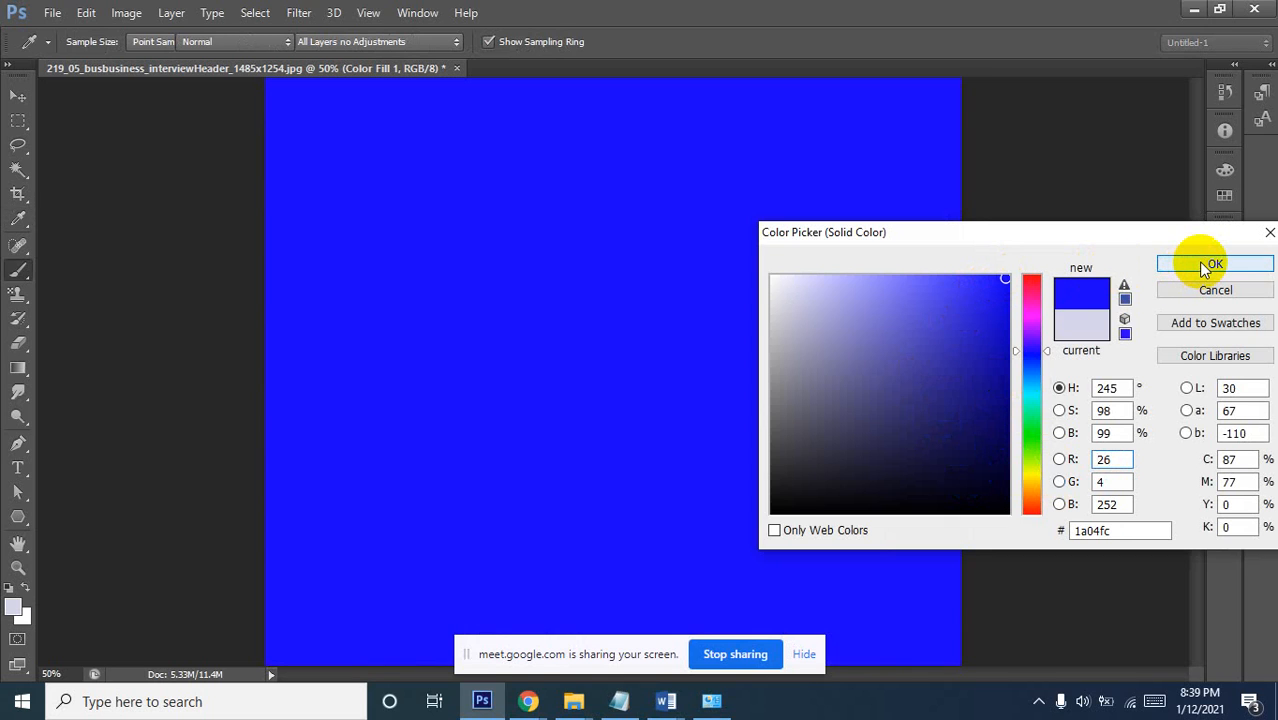
pyautogui.click(1204, 266)
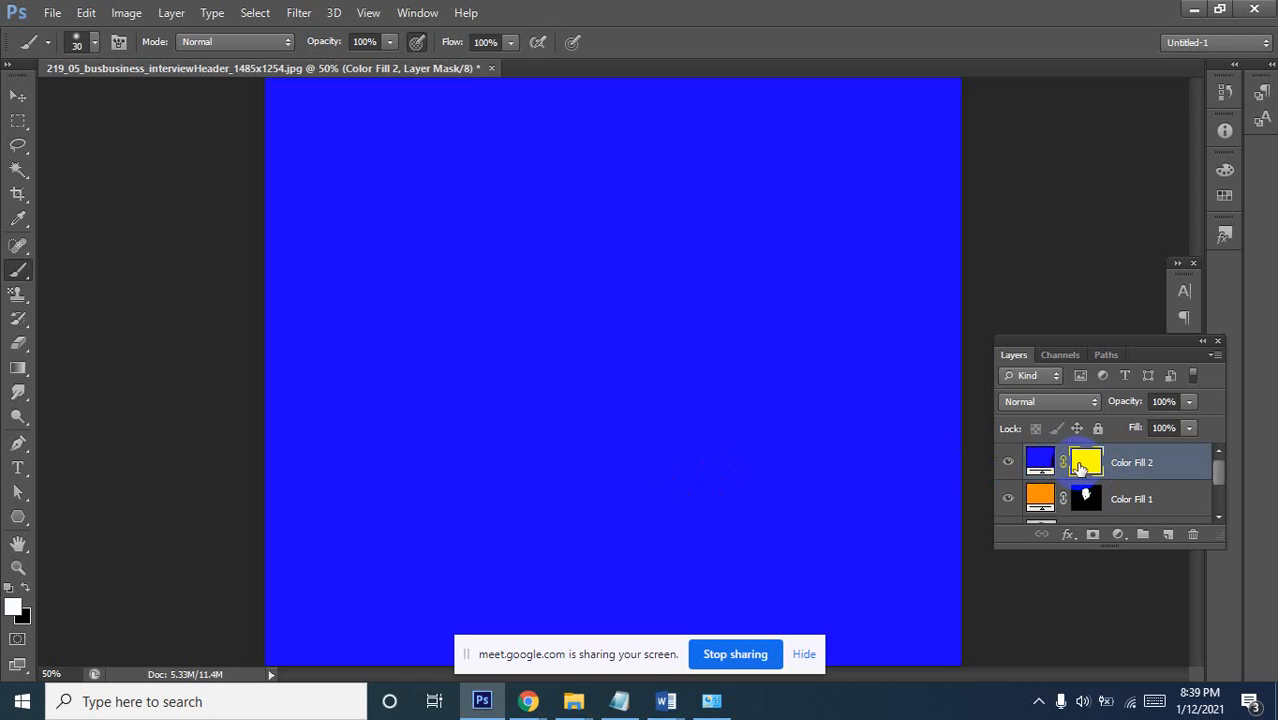
pyautogui.hotkey('ctrl', 'i')
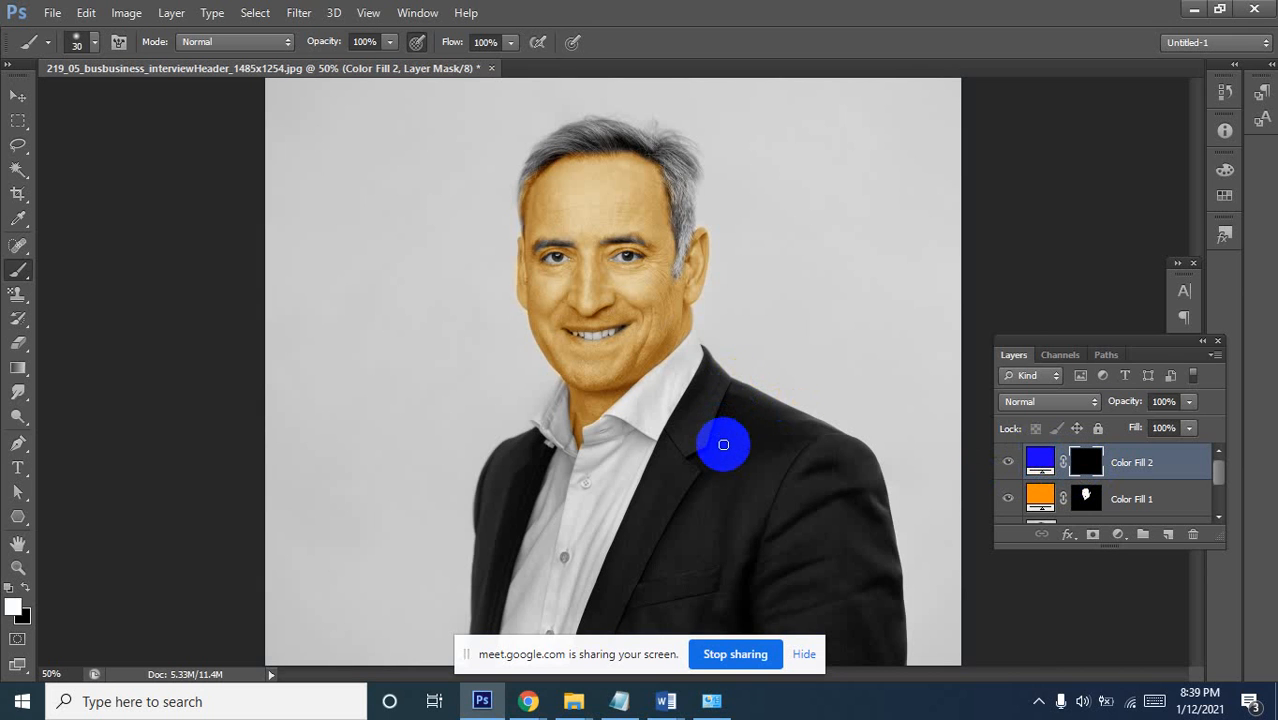
# Paint the mask white down the jacket lapel with a 50 px brush and set the blue fill layer's blend mode to Soft Light
pyautogui.hotkey('ctrl', '+')
pyautogui.moveTo(750, 471); pyautogui.dragTo(699, 308)
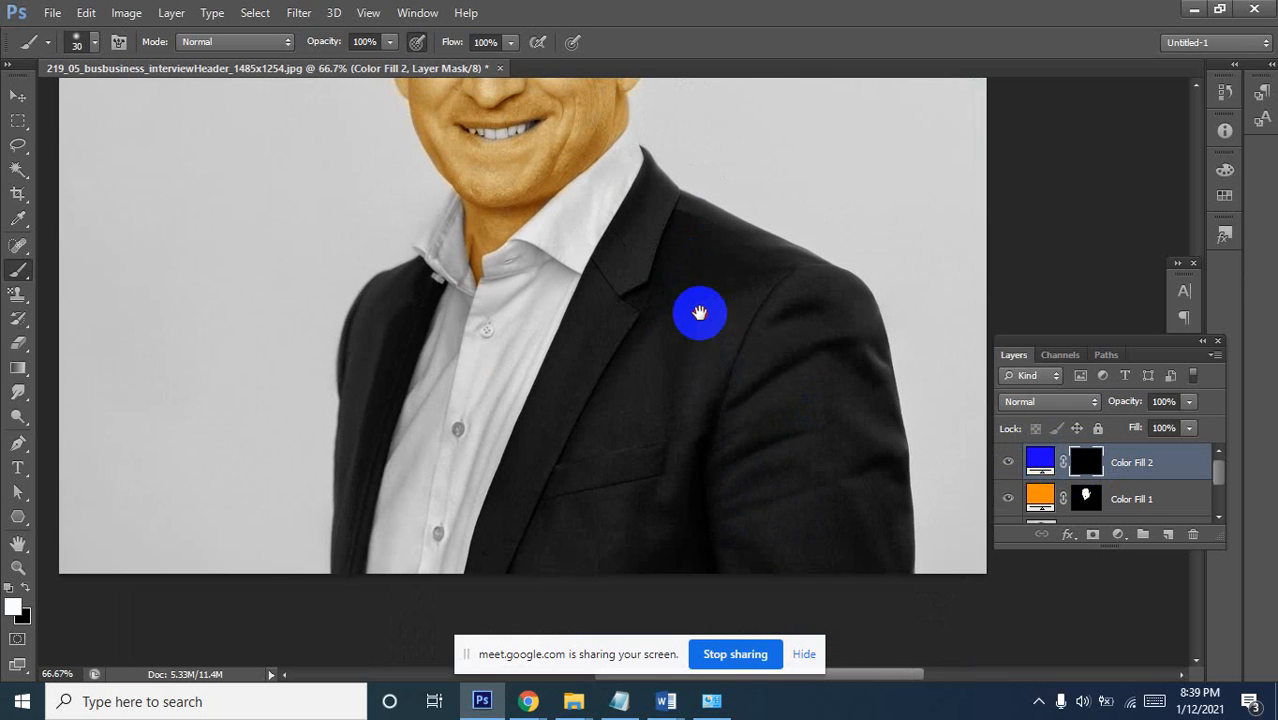
pyautogui.click(661, 263)
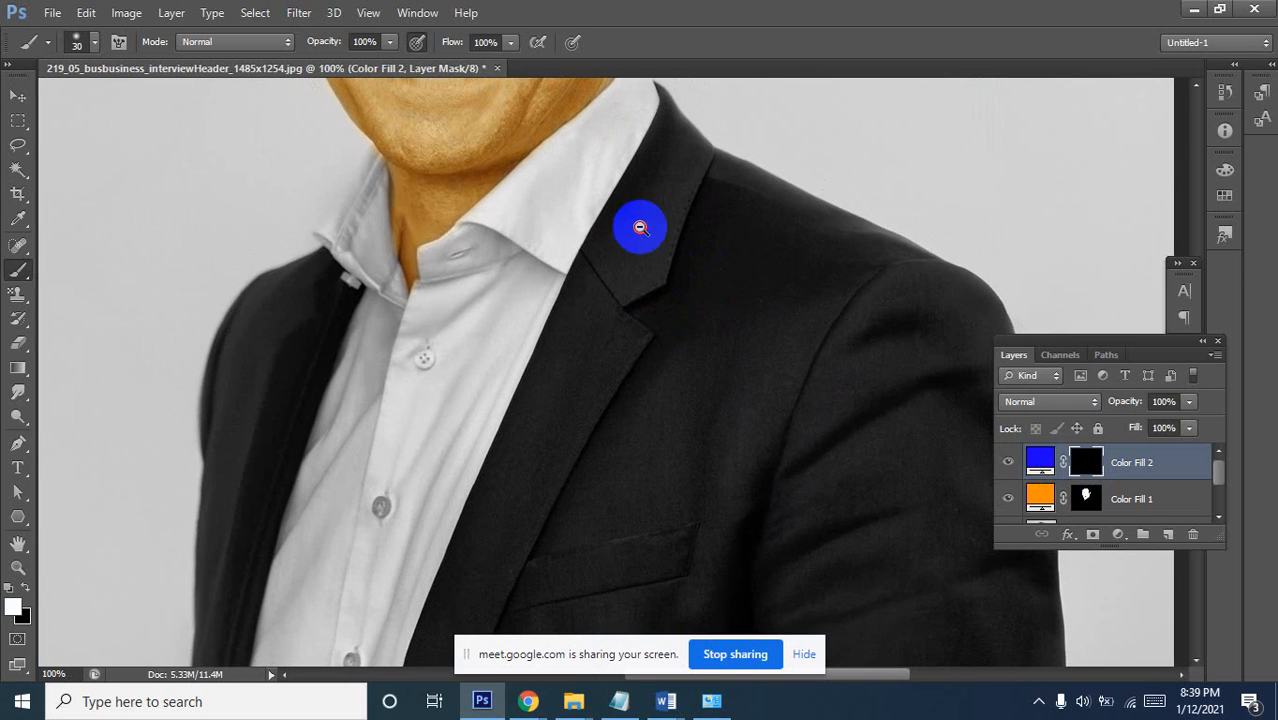
pyautogui.keyDown('alt'); pyautogui.click(640, 227); pyautogui.keyUp('alt')
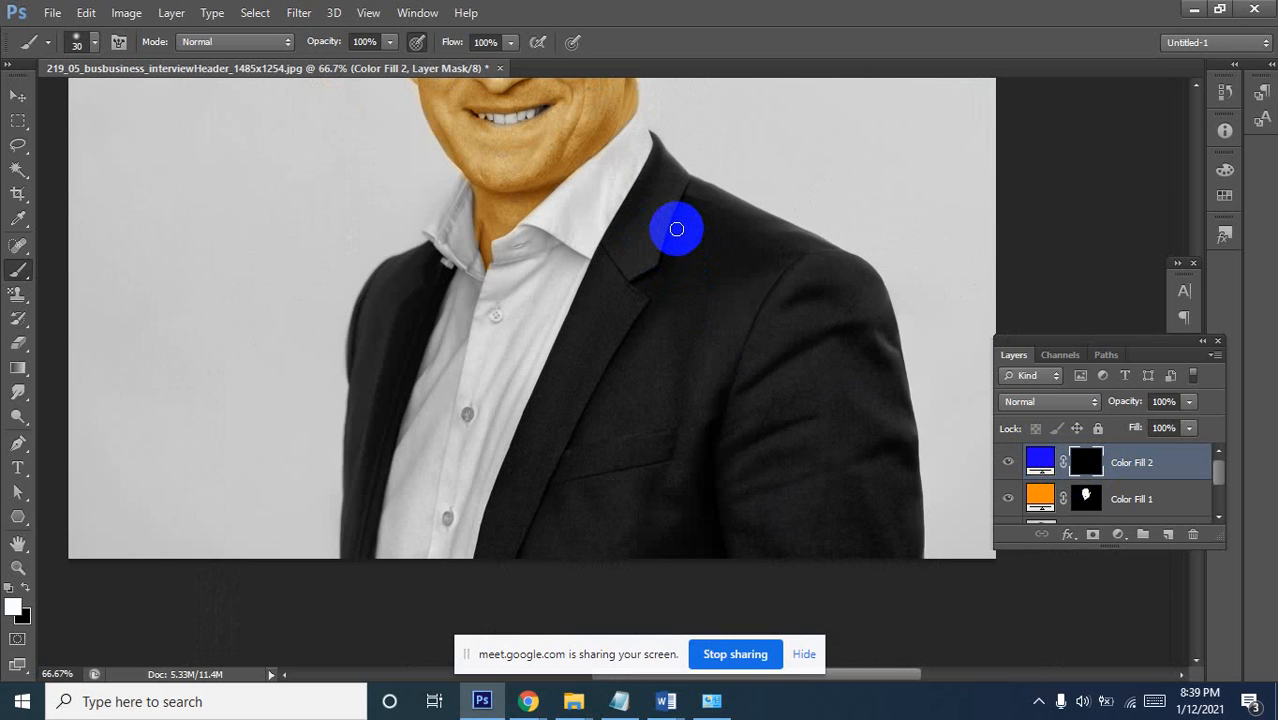
pyautogui.press(']')
pyautogui.moveTo(658, 236)
pyautogui.mouseDown()
pyautogui.moveTo(625, 353)
pyautogui.moveTo(628, 294)
pyautogui.moveTo(610, 355)
pyautogui.moveTo(616, 276)
pyautogui.moveTo(595, 457)
pyautogui.mouseUp()
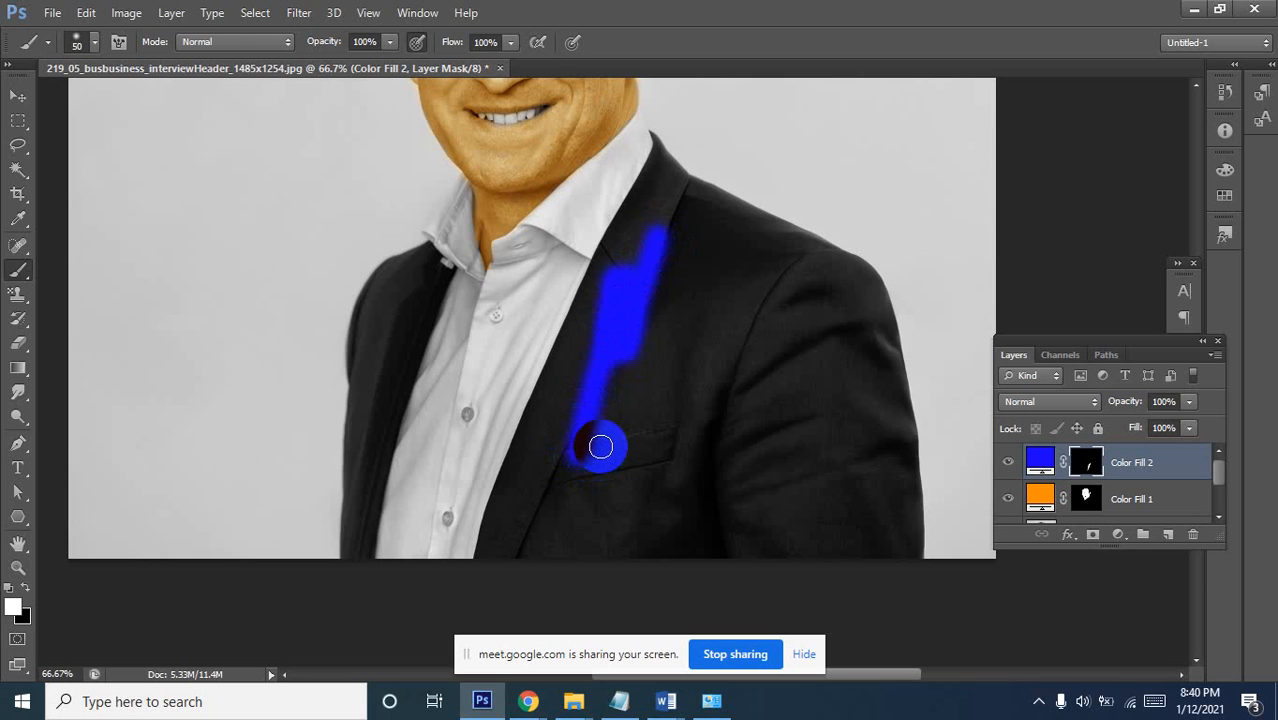
pyautogui.click(1062, 405)
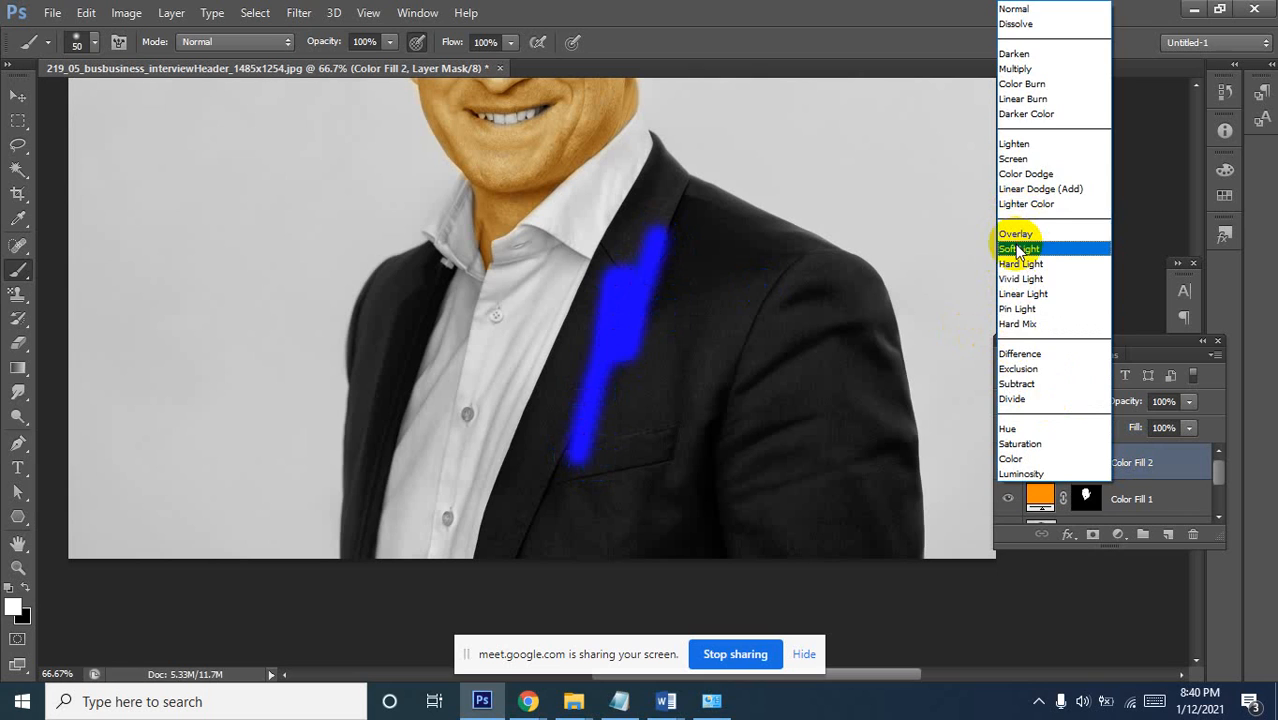
pyautogui.click(1019, 248)
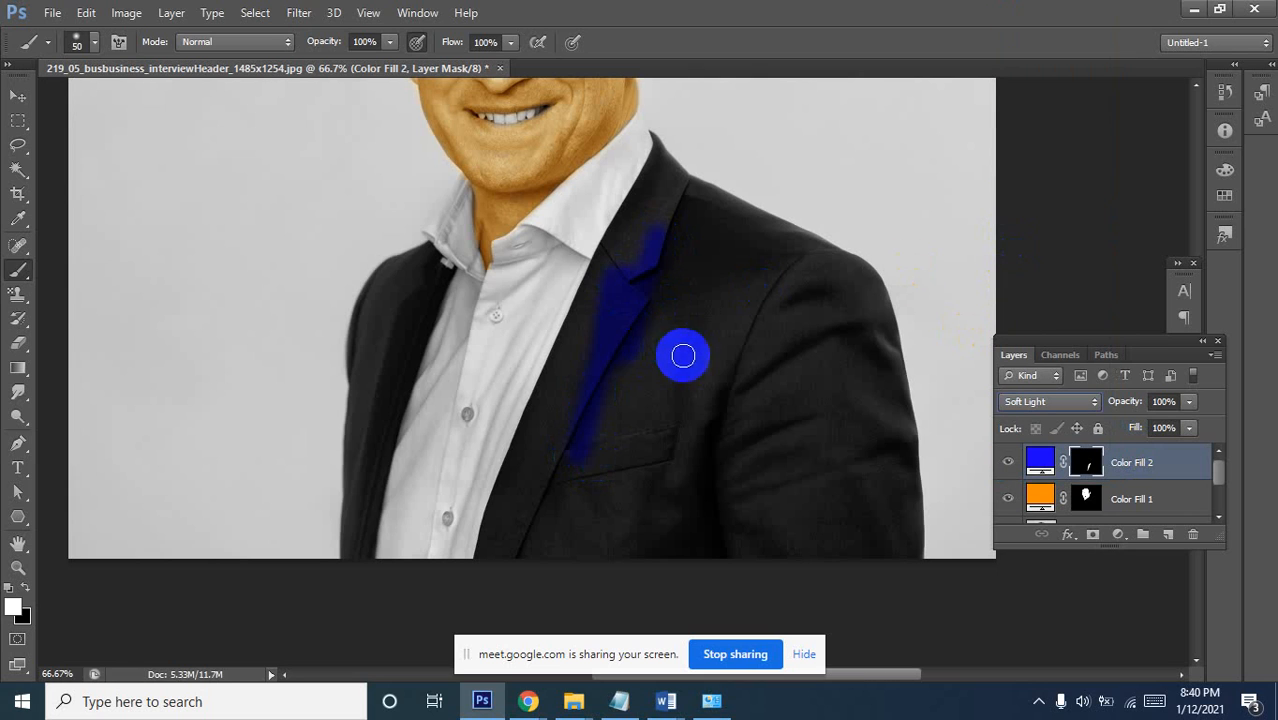
# Extend the blue tint over the jacket's chest and sleeve by painting the mask white, enlarging the brush to 250 px
pyautogui.moveTo(599, 428)
pyautogui.mouseDown()
pyautogui.moveTo(633, 308)
pyautogui.moveTo(633, 450)
pyautogui.moveTo(634, 424)
pyautogui.mouseUp()
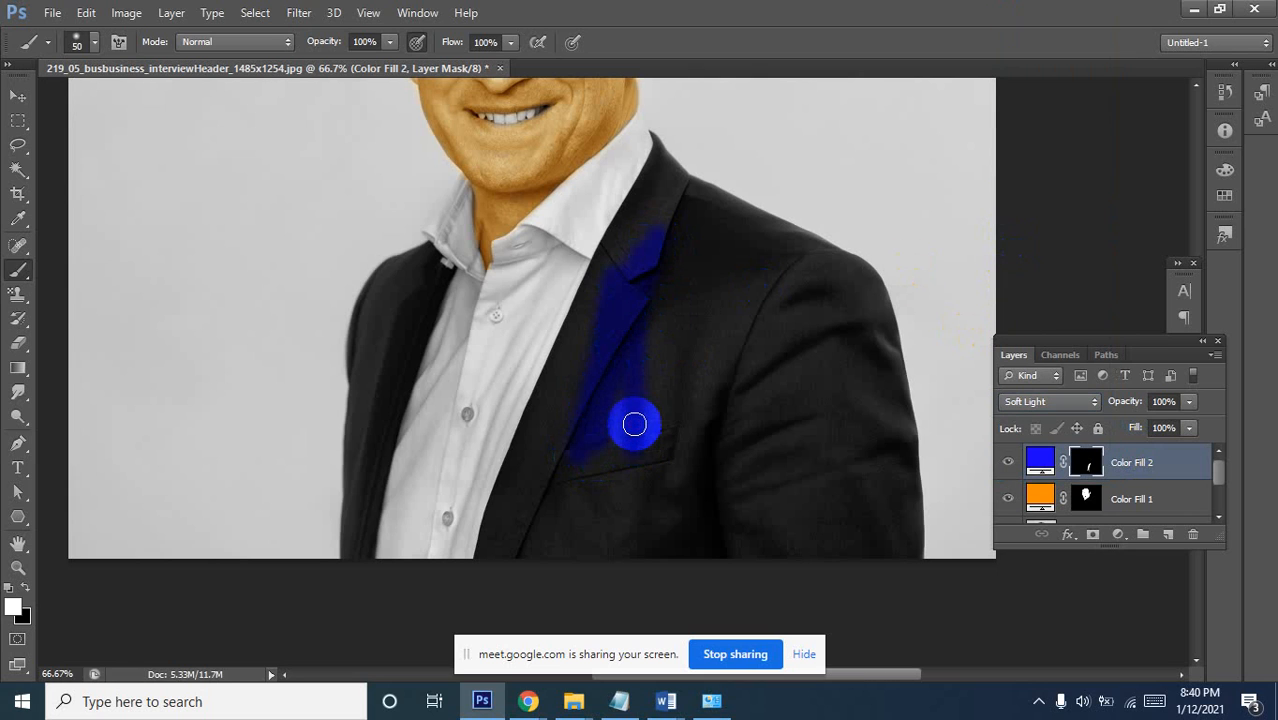
pyautogui.press(']')
pyautogui.press(']')
pyautogui.press(']')
pyautogui.press(']')
pyautogui.press(']')
pyautogui.press(']')
pyautogui.press(']')
pyautogui.press(']')
pyautogui.moveTo(642, 380)
pyautogui.mouseDown()
pyautogui.moveTo(625, 559)
pyautogui.moveTo(603, 508)
pyautogui.moveTo(584, 556)
pyautogui.moveTo(572, 516)
pyautogui.moveTo(597, 505)
pyautogui.moveTo(796, 499)
pyautogui.moveTo(845, 361)
pyautogui.moveTo(807, 503)
pyautogui.moveTo(797, 453)
pyautogui.moveTo(857, 527)
pyautogui.moveTo(849, 544)
pyautogui.moveTo(847, 506)
pyautogui.moveTo(782, 366)
pyautogui.moveTo(720, 358)
pyautogui.moveTo(704, 329)
pyautogui.moveTo(825, 321)
pyautogui.moveTo(704, 293)
pyautogui.moveTo(659, 332)
pyautogui.moveTo(611, 467)
pyautogui.moveTo(607, 415)
pyautogui.moveTo(550, 535)
pyautogui.moveTo(728, 488)
pyautogui.mouseUp()
pyautogui.keyDown('ctrl'); pyautogui.click(739, 238); pyautogui.keyUp('ctrl')
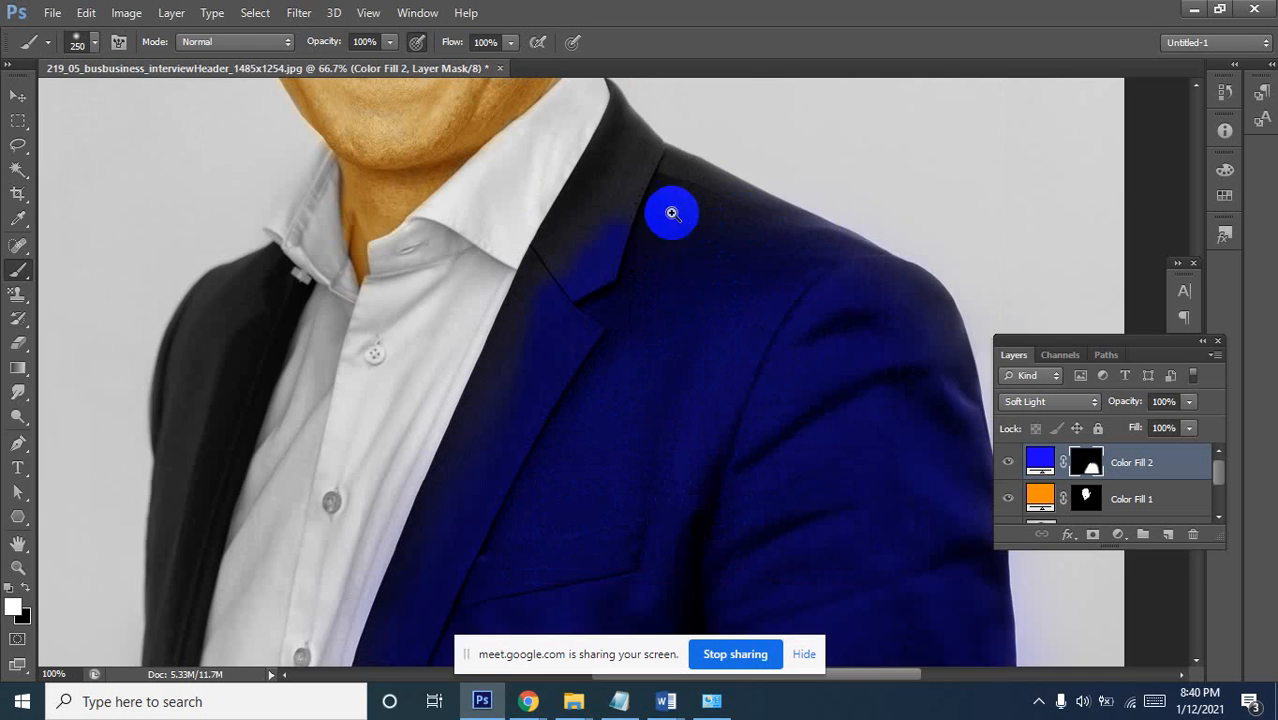
pyautogui.keyDown('ctrl'); pyautogui.click(598, 235); pyautogui.keyUp('ctrl')
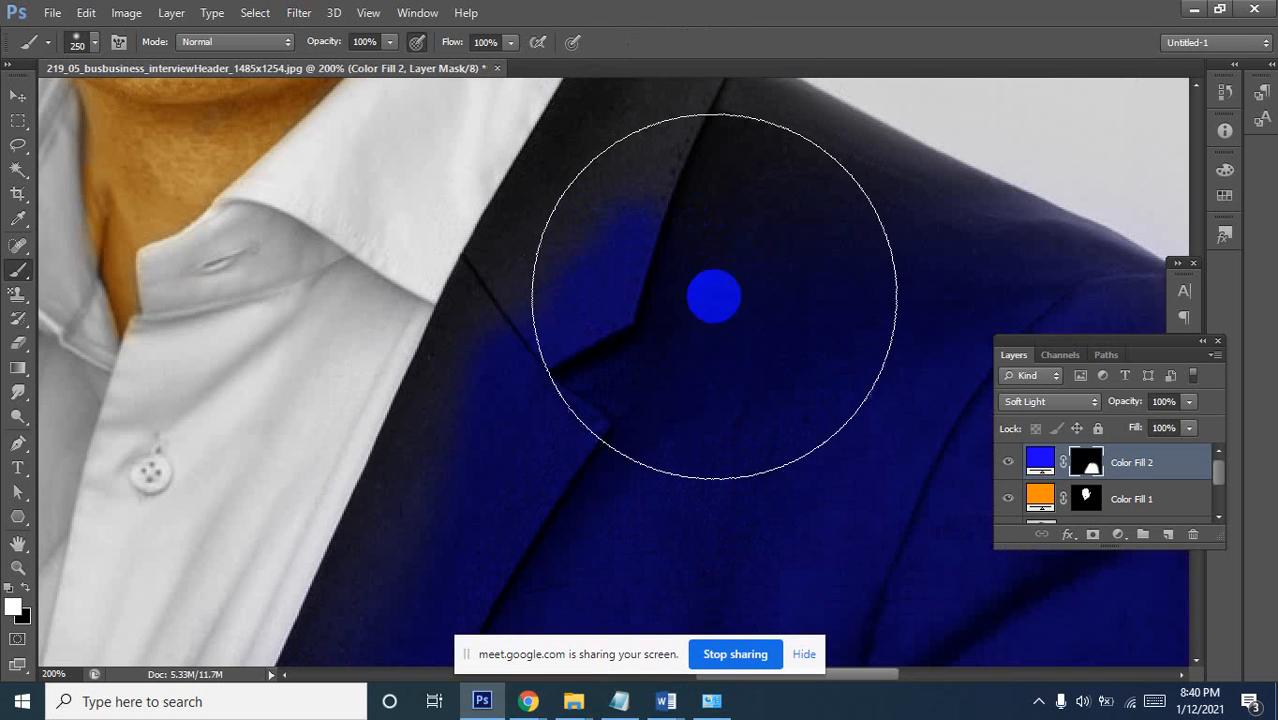
# Extend the blue tint over the jacket's shoulder and upper lapel by painting the mask white, reducing the brush to 80 px
pyautogui.press('[')
pyautogui.press('[')
pyautogui.press('[')
pyautogui.press('[')
pyautogui.press('[')
pyautogui.press('[')
pyautogui.press('[')
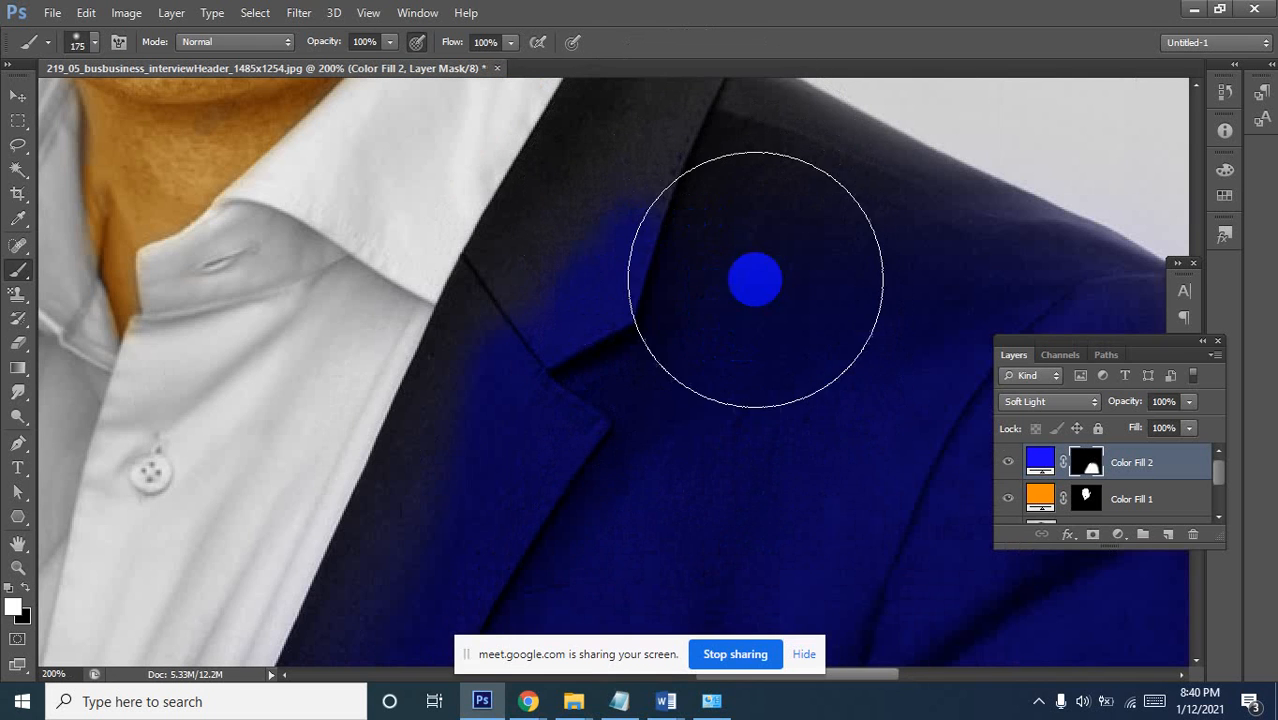
pyautogui.moveTo(953, 232)
pyautogui.mouseDown()
pyautogui.moveTo(722, 148)
pyautogui.moveTo(587, 369)
pyautogui.moveTo(631, 319)
pyautogui.moveTo(828, 270)
pyautogui.moveTo(670, 268)
pyautogui.moveTo(632, 225)
pyautogui.moveTo(577, 243)
pyautogui.moveTo(473, 411)
pyautogui.moveTo(446, 536)
pyautogui.moveTo(416, 535)
pyautogui.moveTo(542, 325)
pyautogui.moveTo(627, 229)
pyautogui.mouseUp()
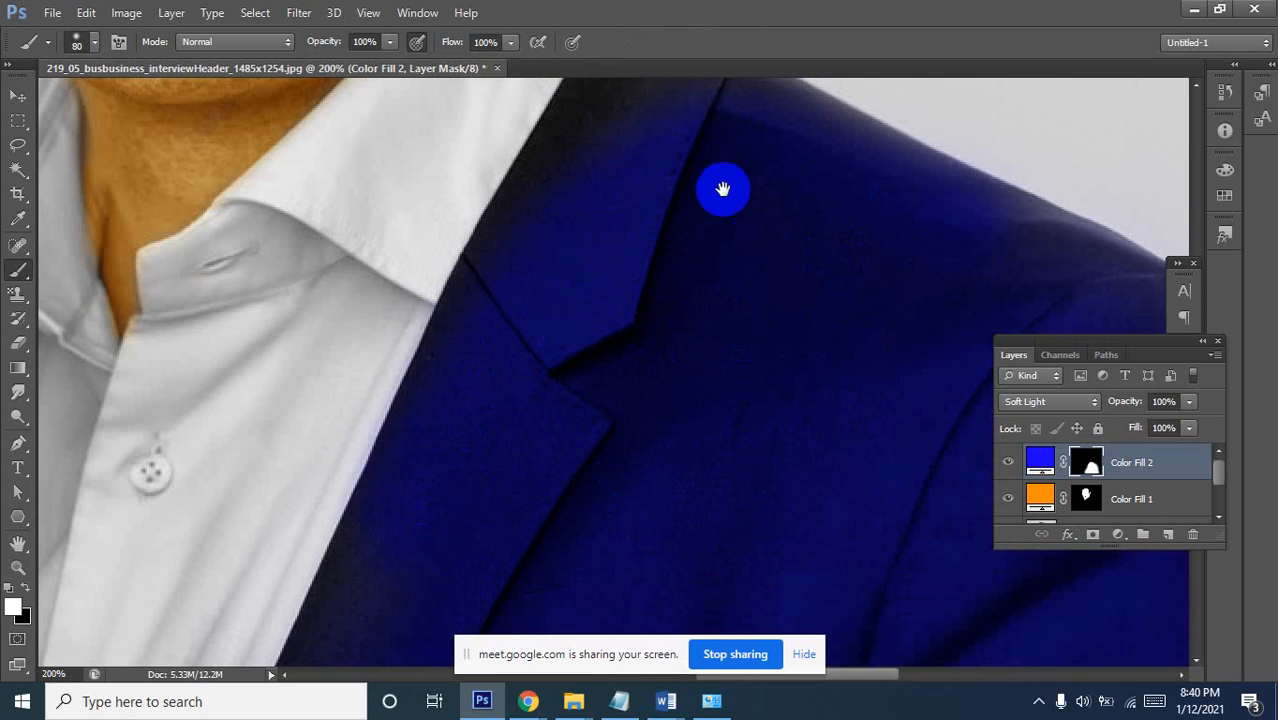
# Paint the mask white over the remaining grey tip of the jacket collar beside the neck, reducing the brush to 9 px
pyautogui.moveTo(722, 189); pyautogui.dragTo(638, 505)
pyautogui.moveTo(544, 440)
pyautogui.mouseDown()
pyautogui.moveTo(488, 522)
pyautogui.moveTo(548, 434)
pyautogui.moveTo(610, 431)
pyautogui.moveTo(944, 576)
pyautogui.moveTo(727, 508)
pyautogui.moveTo(660, 513)
pyautogui.mouseUp()
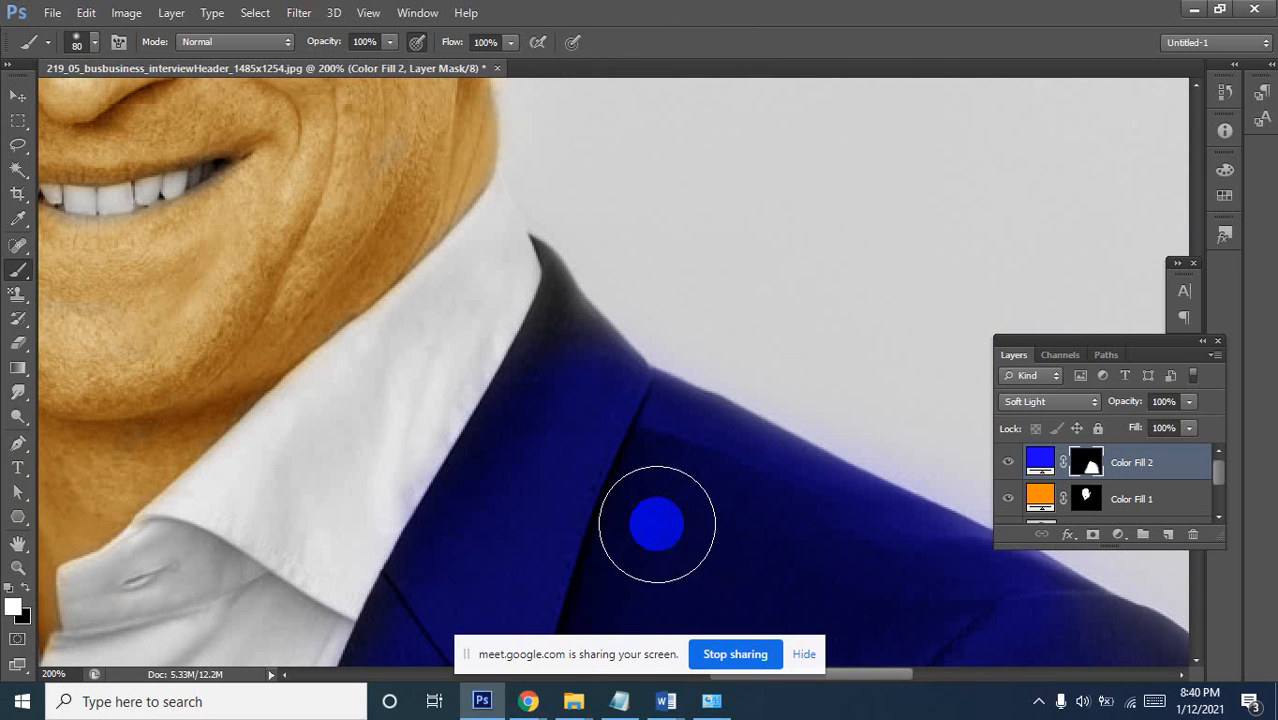
pyautogui.press('[')
pyautogui.press('[')
pyautogui.press('[')
pyautogui.press('[')
pyautogui.press('[')
pyautogui.moveTo(563, 317)
pyautogui.mouseDown()
pyautogui.moveTo(494, 455)
pyautogui.moveTo(508, 402)
pyautogui.moveTo(468, 472)
pyautogui.moveTo(483, 440)
pyautogui.moveTo(603, 343)
pyautogui.moveTo(558, 271)
pyautogui.moveTo(543, 347)
pyautogui.moveTo(540, 325)
pyautogui.moveTo(530, 350)
pyautogui.moveTo(566, 330)
pyautogui.moveTo(619, 353)
pyautogui.moveTo(532, 237)
pyautogui.moveTo(561, 279)
pyautogui.mouseUp()
pyautogui.press('[')
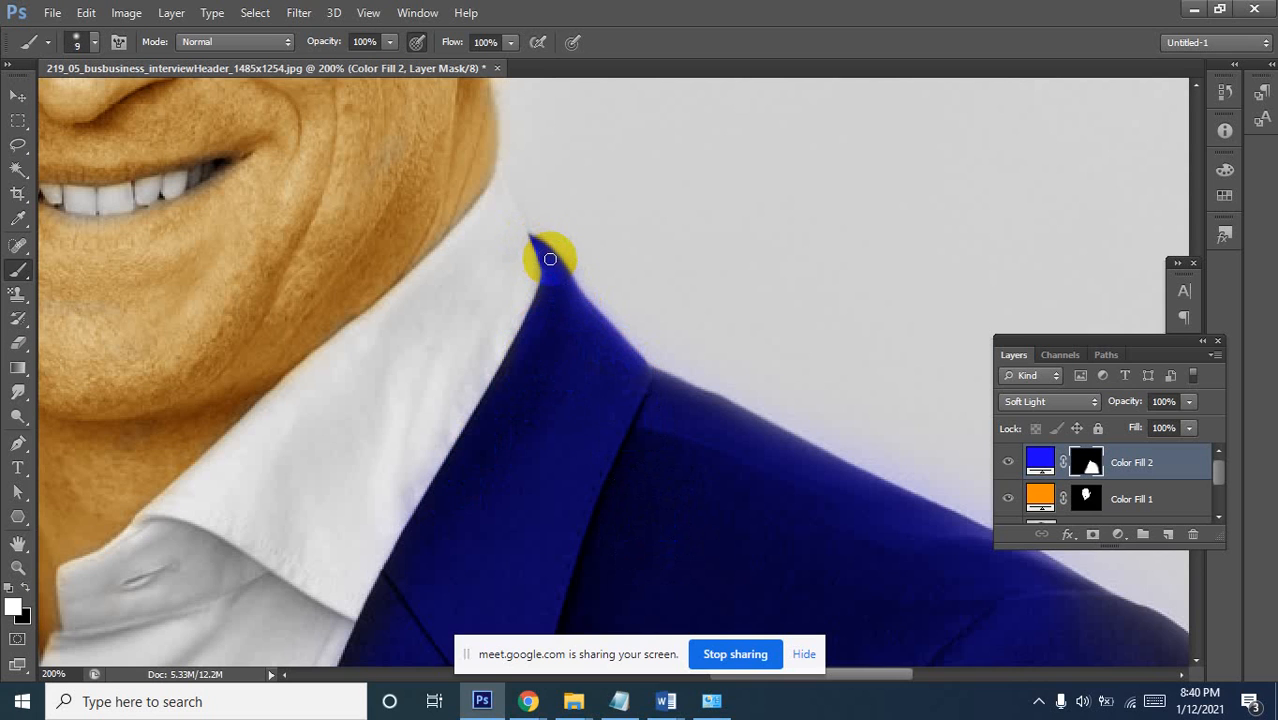
# Fill the untinted inner edge of the blue lapel down to the image's lower border, enlarging the brush to 35 px
pyautogui.keyDown('alt'); pyautogui.click(441, 528); pyautogui.keyUp('alt')
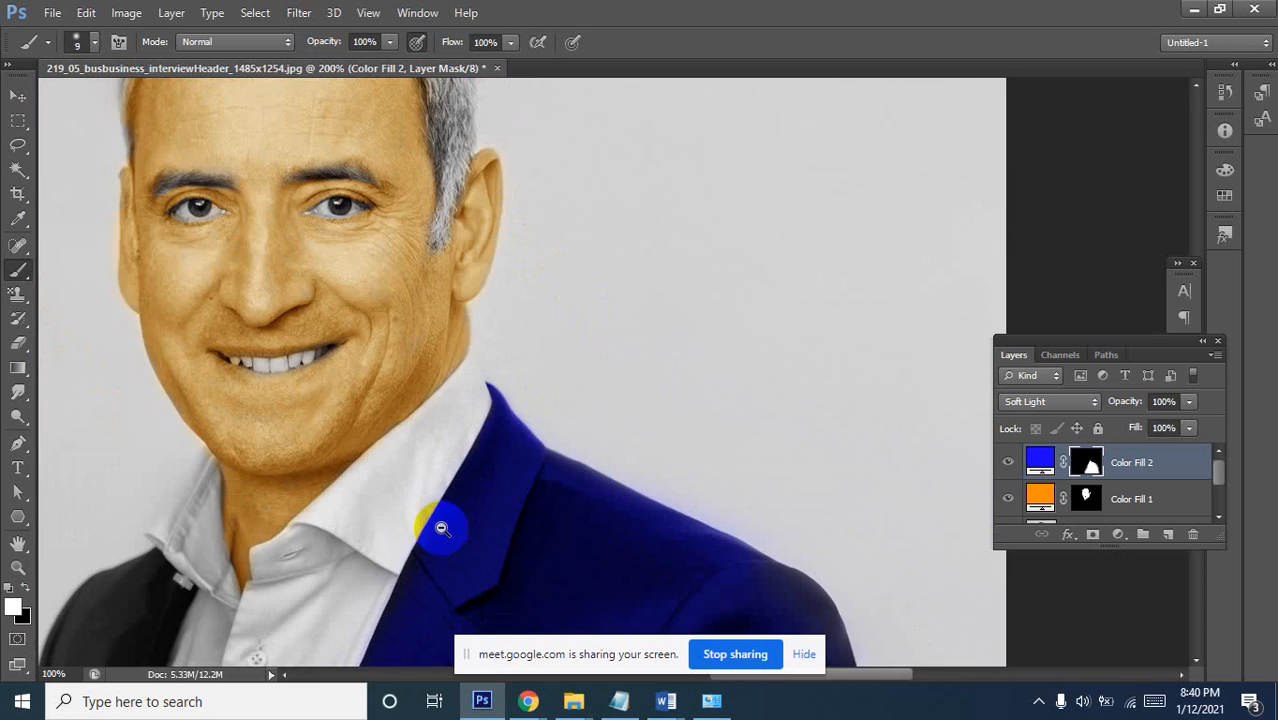
pyautogui.keyDown('alt'); pyautogui.click(405, 528); pyautogui.keyUp('alt')
pyautogui.keyDown('alt'); pyautogui.click(448, 548); pyautogui.keyUp('alt')
pyautogui.keyDown('alt'); pyautogui.click(685, 528); pyautogui.keyUp('alt')
pyautogui.keyDown('alt'); pyautogui.click(641, 543); pyautogui.keyUp('alt')
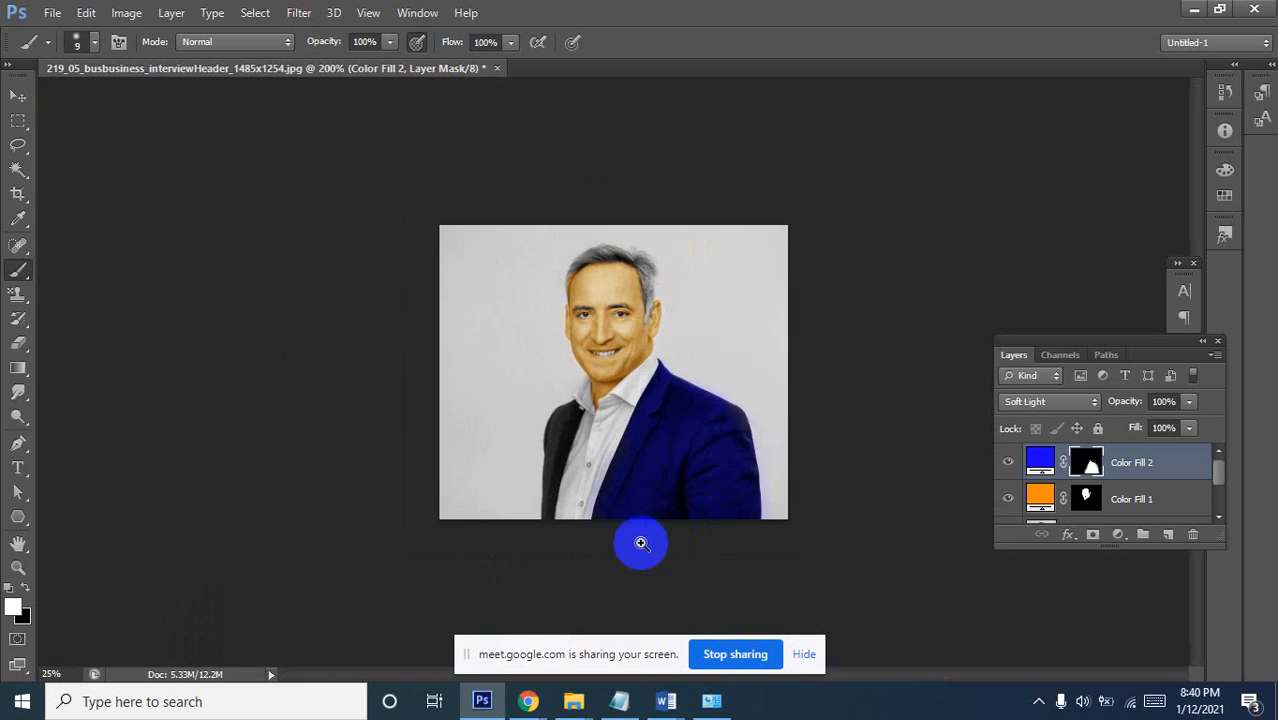
pyautogui.click(650, 520)
pyautogui.click(715, 522)
pyautogui.click(600, 572)
pyautogui.click(601, 570)
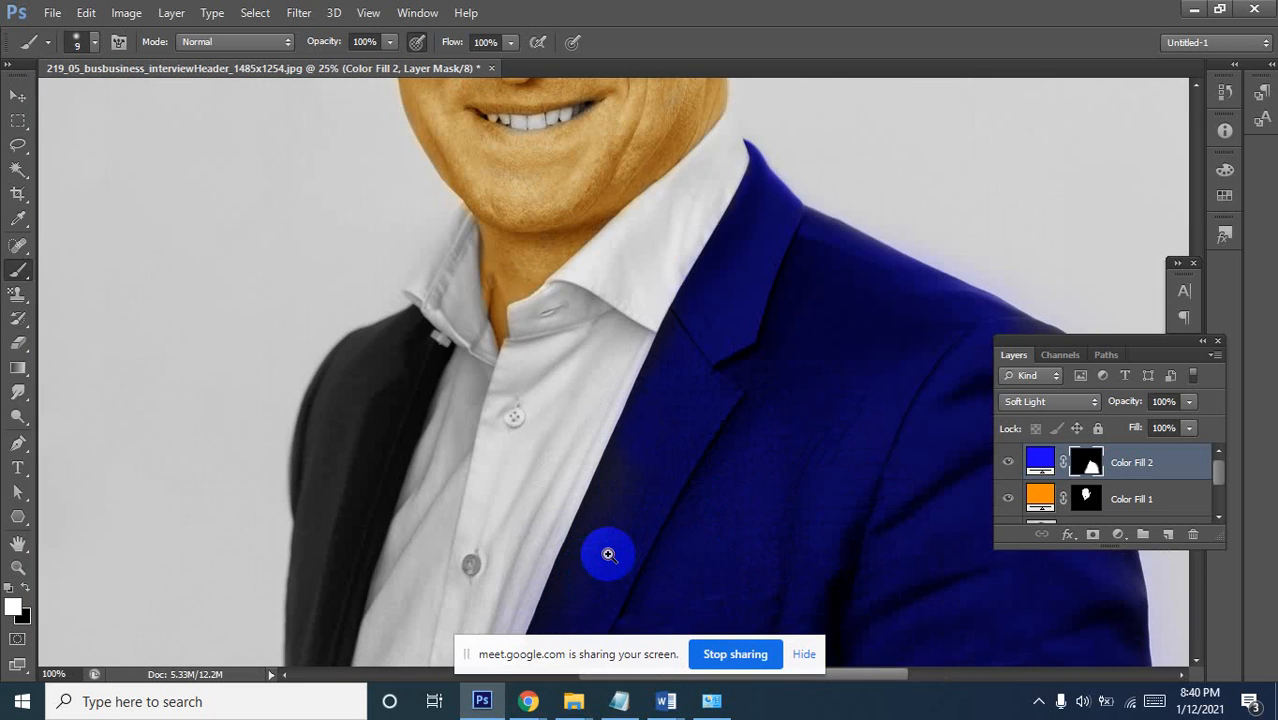
pyautogui.click(606, 552)
pyautogui.click(636, 479)
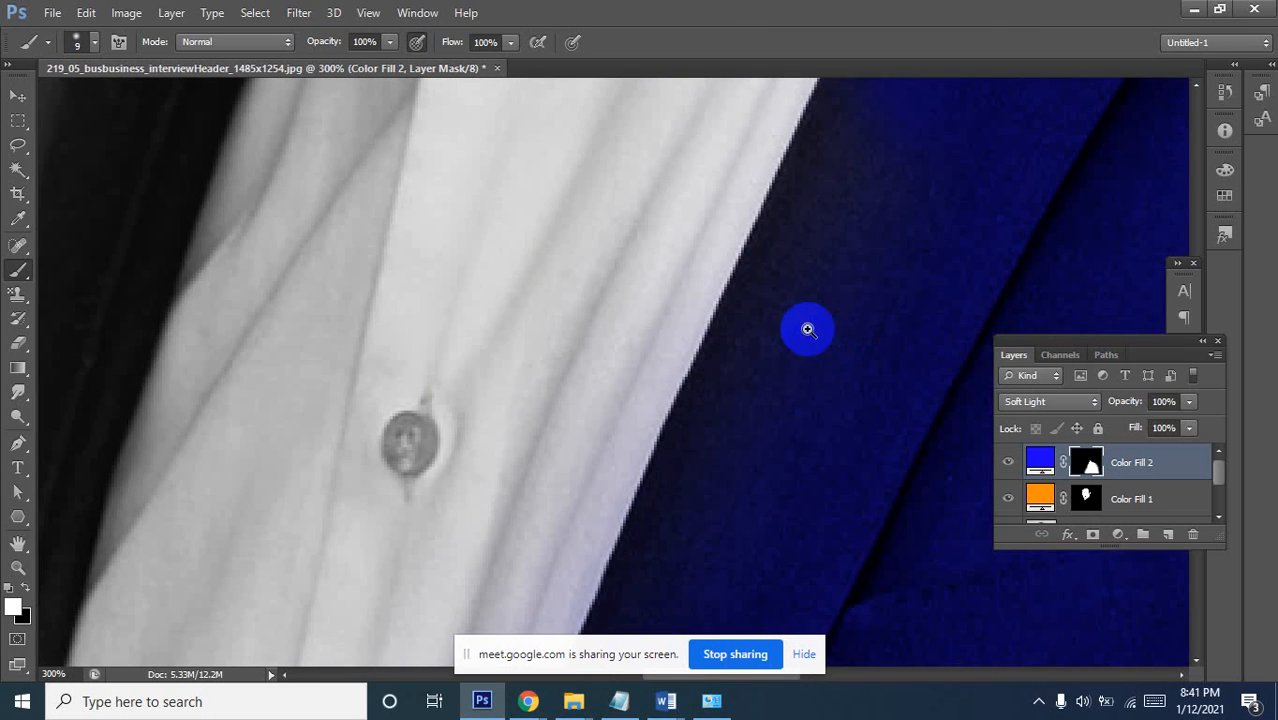
pyautogui.keyDown('alt'); pyautogui.click(805, 251); pyautogui.keyUp('alt')
pyautogui.keyDown('alt'); pyautogui.click(802, 254); pyautogui.keyUp('alt')
pyautogui.keyDown('alt'); pyautogui.click(801, 254); pyautogui.keyUp('alt')
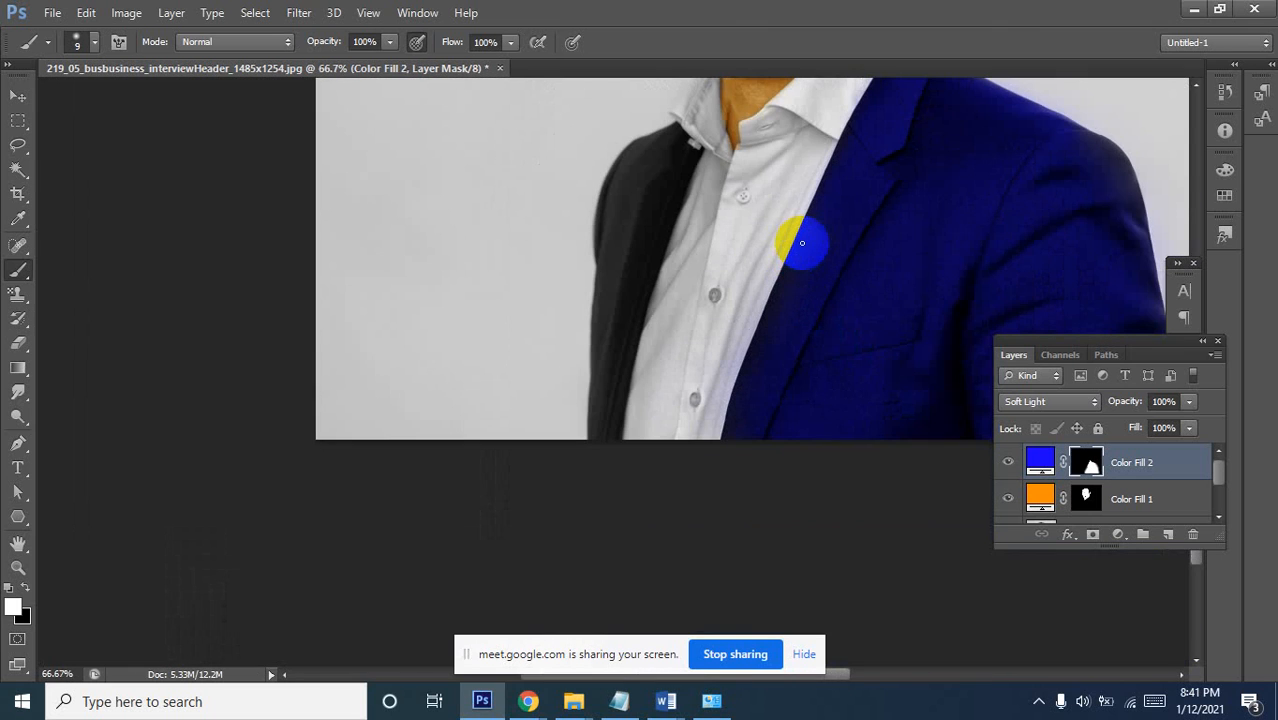
pyautogui.press(']')
pyautogui.press(']')
pyautogui.press(']')
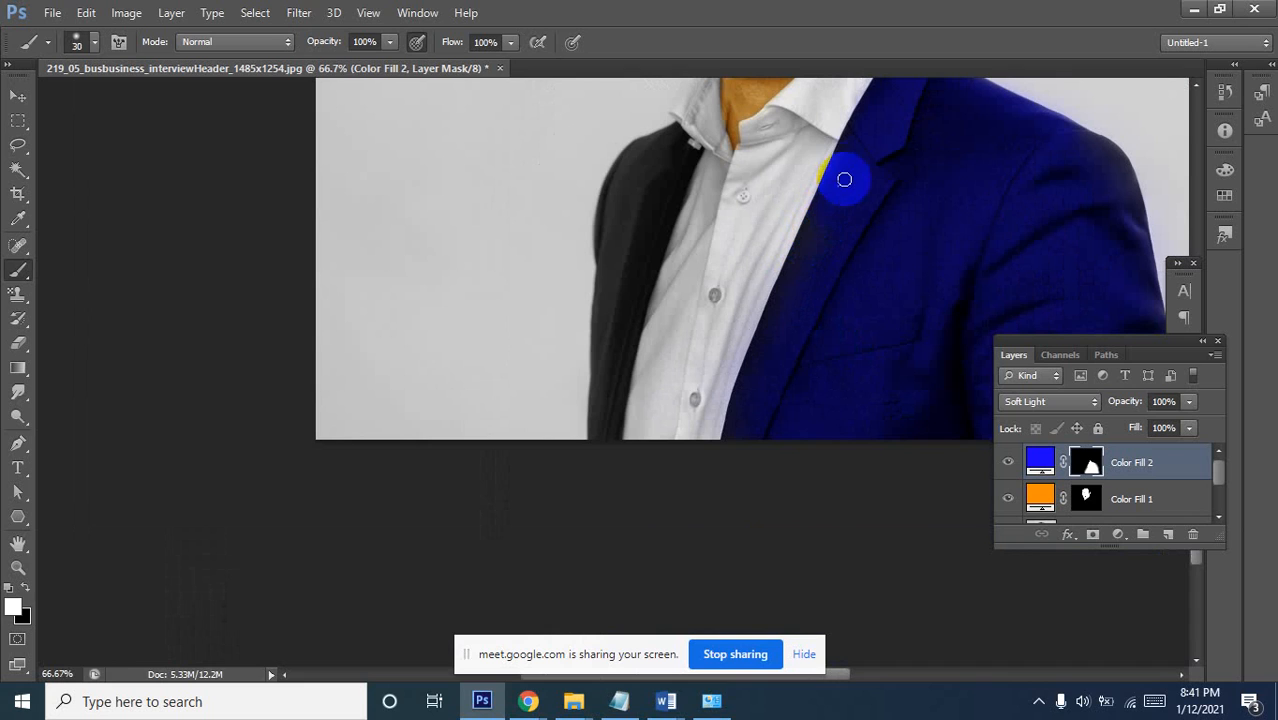
pyautogui.moveTo(857, 127)
pyautogui.mouseDown()
pyautogui.moveTo(802, 275)
pyautogui.moveTo(821, 247)
pyautogui.moveTo(832, 210)
pyautogui.moveTo(762, 339)
pyautogui.moveTo(734, 435)
pyautogui.mouseUp()
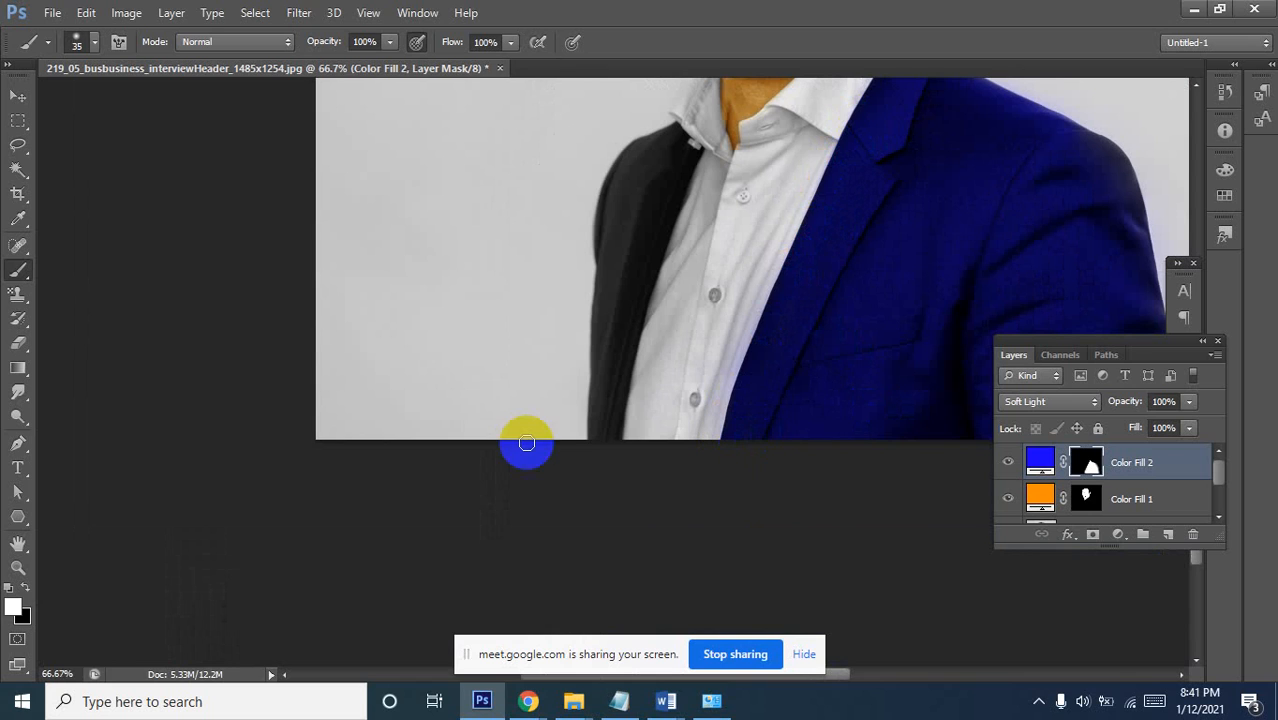
# Tint the black jacket front across the shirt blue by painting the mask white with the 35 px brush
pyautogui.moveTo(673, 143)
pyautogui.mouseDown()
pyautogui.moveTo(624, 321)
pyautogui.moveTo(639, 213)
pyautogui.moveTo(631, 221)
pyautogui.moveTo(619, 336)
pyautogui.moveTo(606, 339)
pyautogui.moveTo(603, 225)
pyautogui.moveTo(606, 270)
pyautogui.moveTo(627, 165)
pyautogui.moveTo(626, 182)
pyautogui.moveTo(650, 157)
pyautogui.moveTo(676, 160)
pyautogui.moveTo(613, 308)
pyautogui.moveTo(600, 442)
pyautogui.moveTo(600, 320)
pyautogui.moveTo(621, 388)
pyautogui.moveTo(597, 441)
pyautogui.mouseUp()
pyautogui.keyDown('ctrl'); pyautogui.click(622, 316); pyautogui.keyUp('ctrl')
pyautogui.keyDown('ctrl'); pyautogui.click(629, 358); pyautogui.keyUp('ctrl')
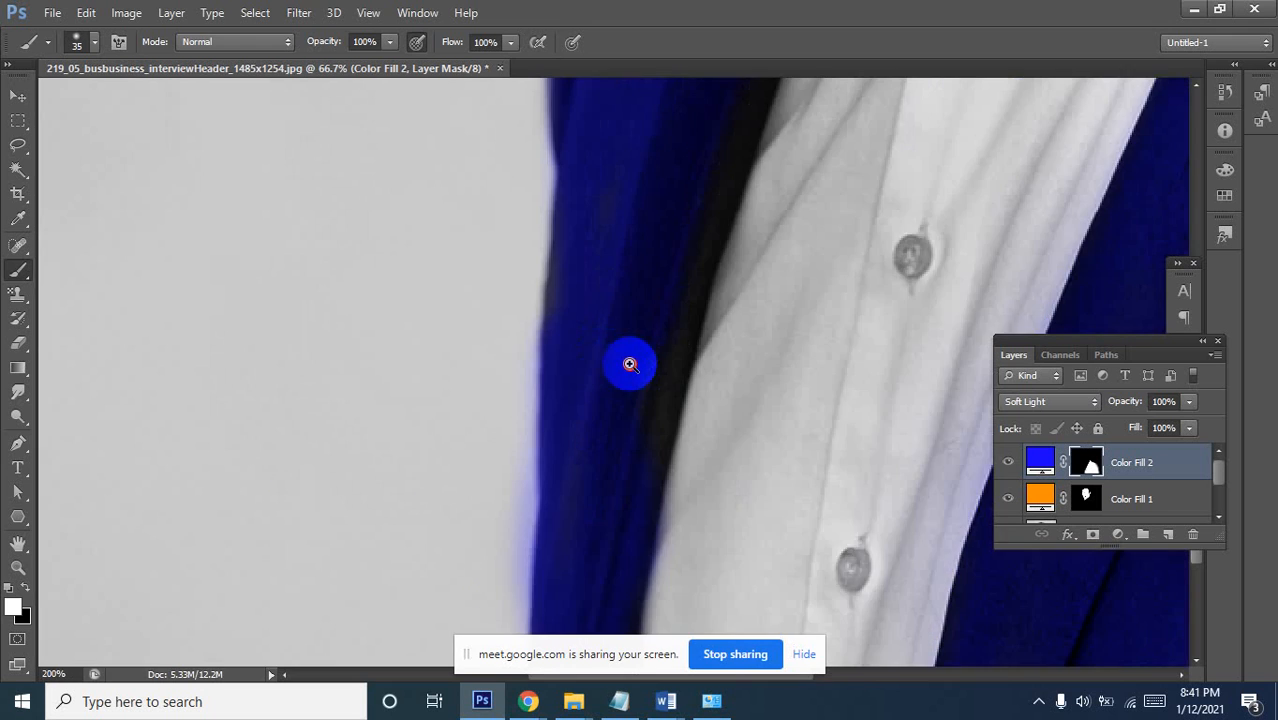
pyautogui.keyDown('ctrl'); pyautogui.click(640, 361); pyautogui.keyUp('ctrl')
pyautogui.moveTo(653, 525)
pyautogui.mouseDown()
pyautogui.moveTo(675, 327)
pyautogui.moveTo(722, 155)
pyautogui.mouseUp()
pyautogui.moveTo(658, 384); pyautogui.dragTo(627, 540)
pyautogui.moveTo(660, 436)
pyautogui.mouseDown()
pyautogui.moveTo(713, 294)
pyautogui.moveTo(658, 458)
pyautogui.mouseUp()
# Complete the blue tint on that side's shoulder and beside the shirt collar by painting the mask white
pyautogui.keyDown('ctrl'); pyautogui.keyDown('alt'); pyautogui.click(737, 200); pyautogui.keyUp('alt'); pyautogui.keyUp('ctrl')
pyautogui.keyDown('ctrl'); pyautogui.keyDown('alt'); pyautogui.click(733, 195); pyautogui.keyUp('alt'); pyautogui.keyUp('ctrl')
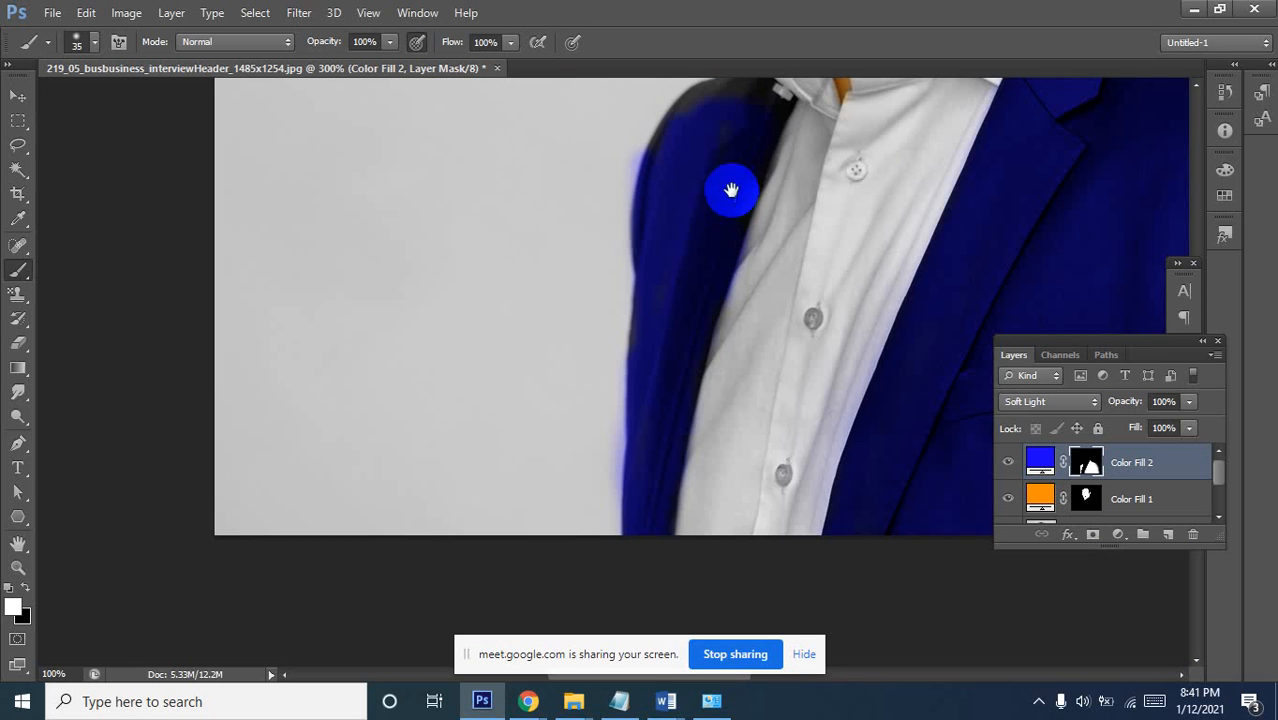
pyautogui.keyDown('ctrl'); pyautogui.click(752, 135); pyautogui.keyUp('ctrl')
pyautogui.moveTo(765, 123); pyautogui.dragTo(746, 297)
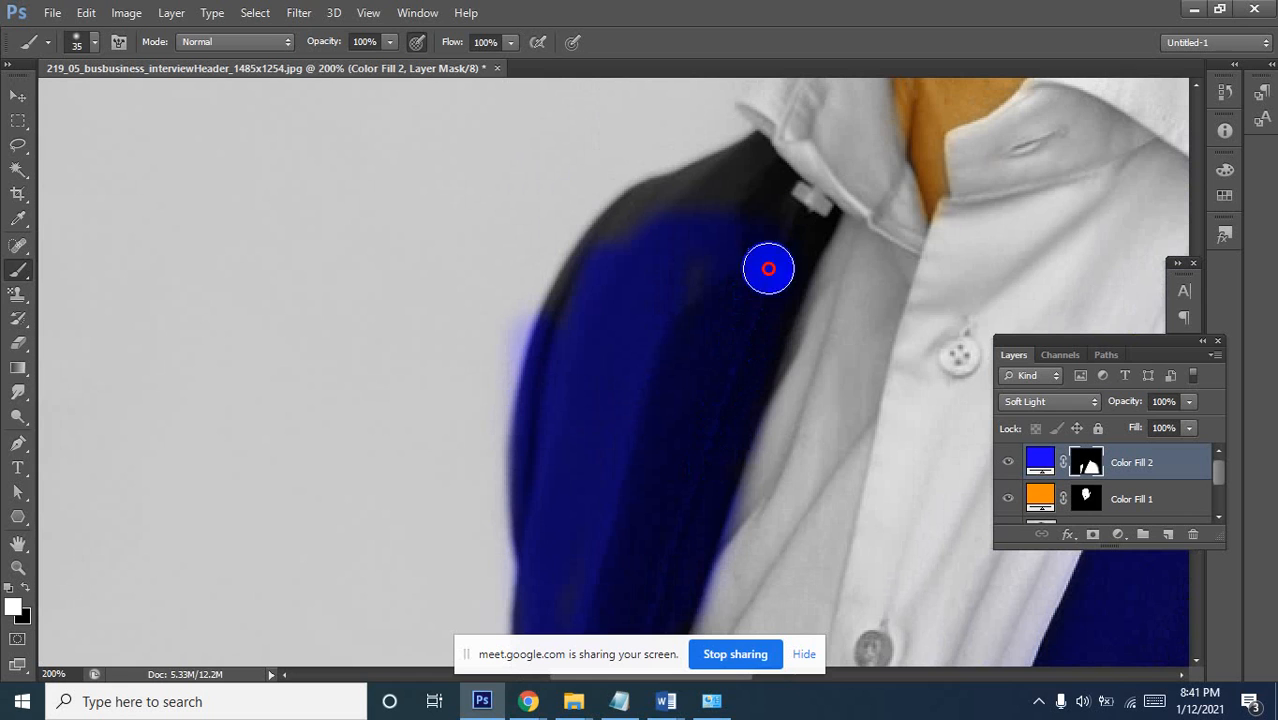
pyautogui.moveTo(793, 225)
pyautogui.mouseDown()
pyautogui.moveTo(779, 273)
pyautogui.moveTo(802, 234)
pyautogui.moveTo(757, 220)
pyautogui.moveTo(752, 158)
pyautogui.moveTo(766, 189)
pyautogui.moveTo(692, 199)
pyautogui.moveTo(578, 278)
pyautogui.moveTo(668, 216)
pyautogui.moveTo(610, 257)
pyautogui.mouseUp()
pyautogui.keyDown('alt'); pyautogui.click(659, 298); pyautogui.keyUp('alt')
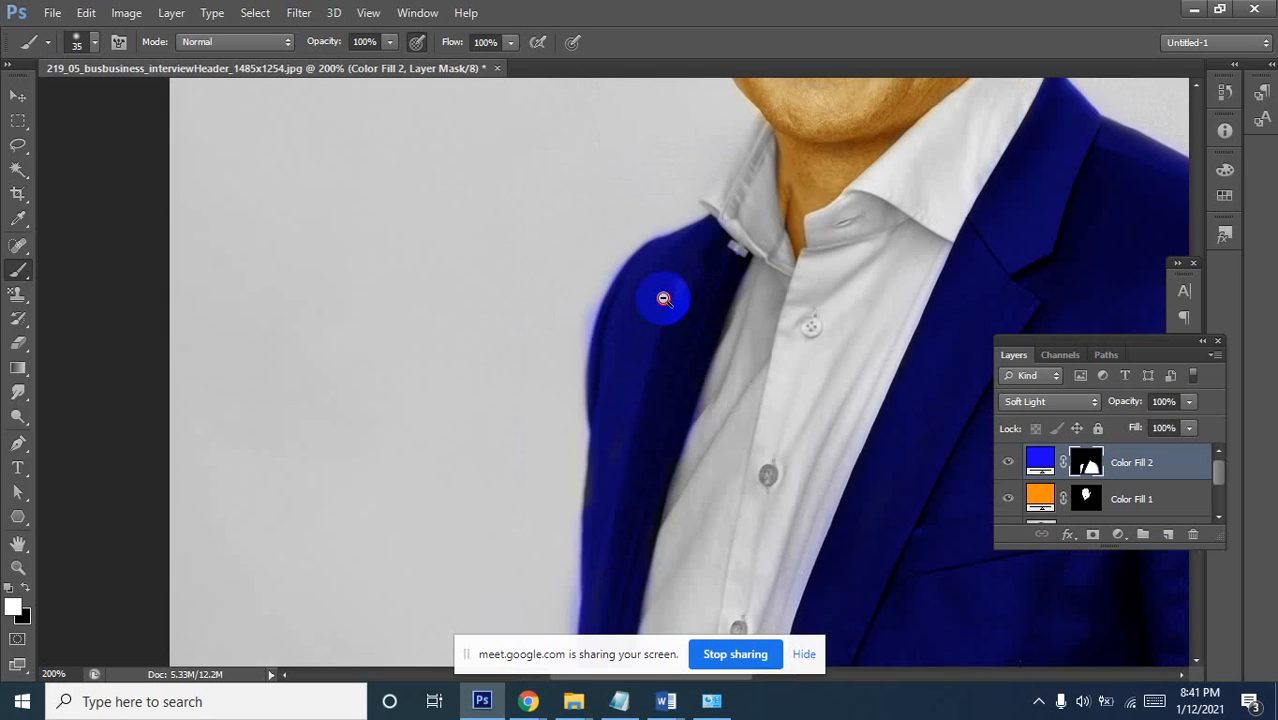
pyautogui.keyDown('alt'); pyautogui.click(688, 340); pyautogui.keyUp('alt')
pyautogui.keyDown('alt'); pyautogui.click(736, 337); pyautogui.keyUp('alt')
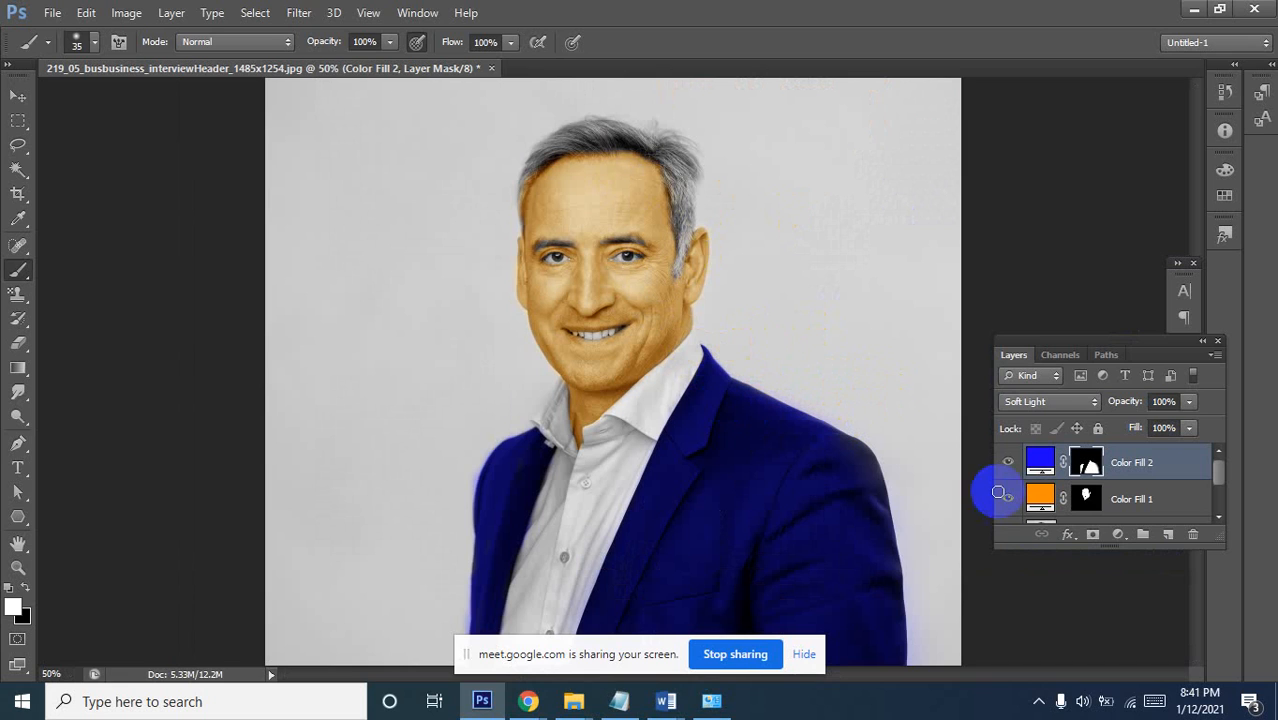
# Add a Solid Color fill layer in near-black 171617 above Color Fill 2 and invert its mask to black
pyautogui.click(1146, 470)
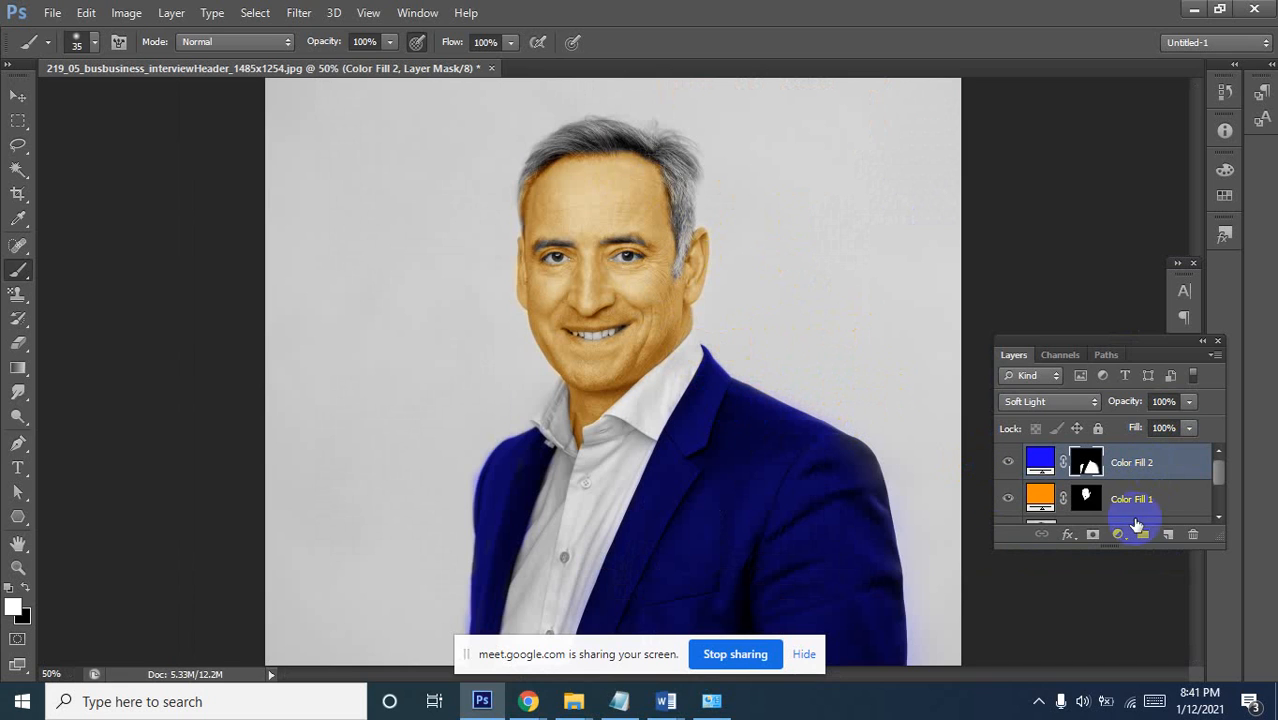
pyautogui.click(1117, 535)
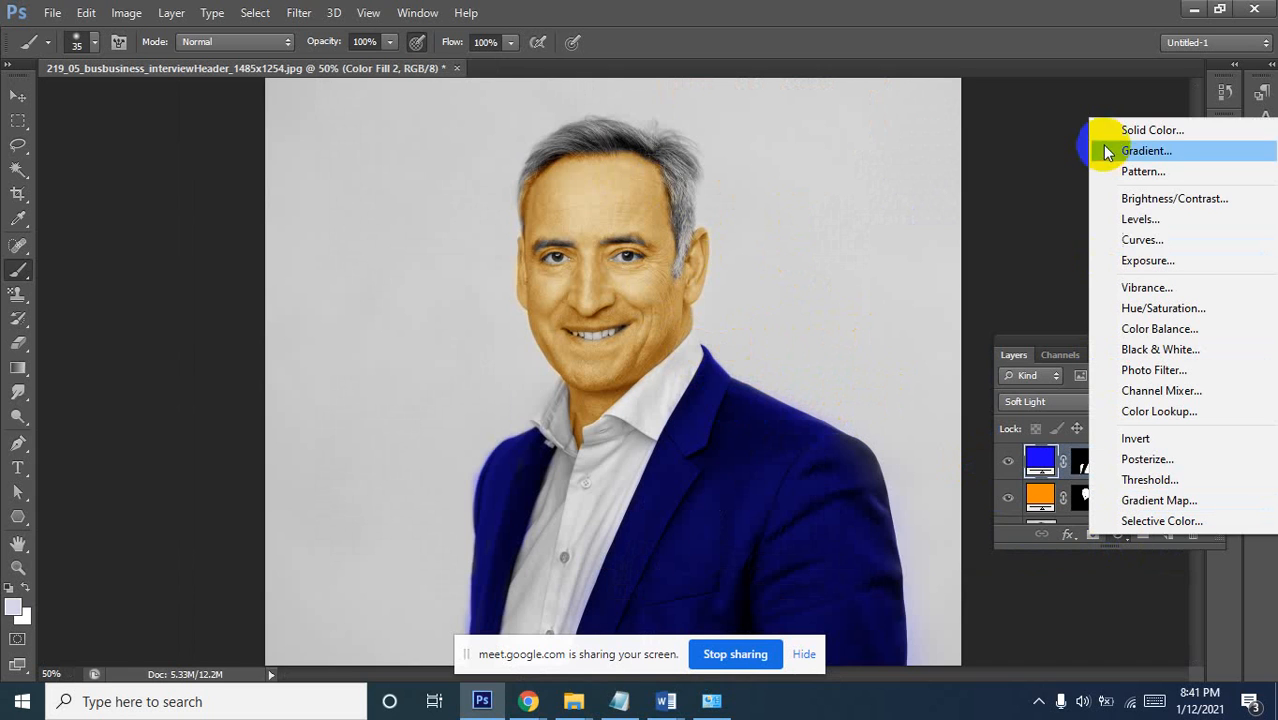
pyautogui.click(1143, 129)
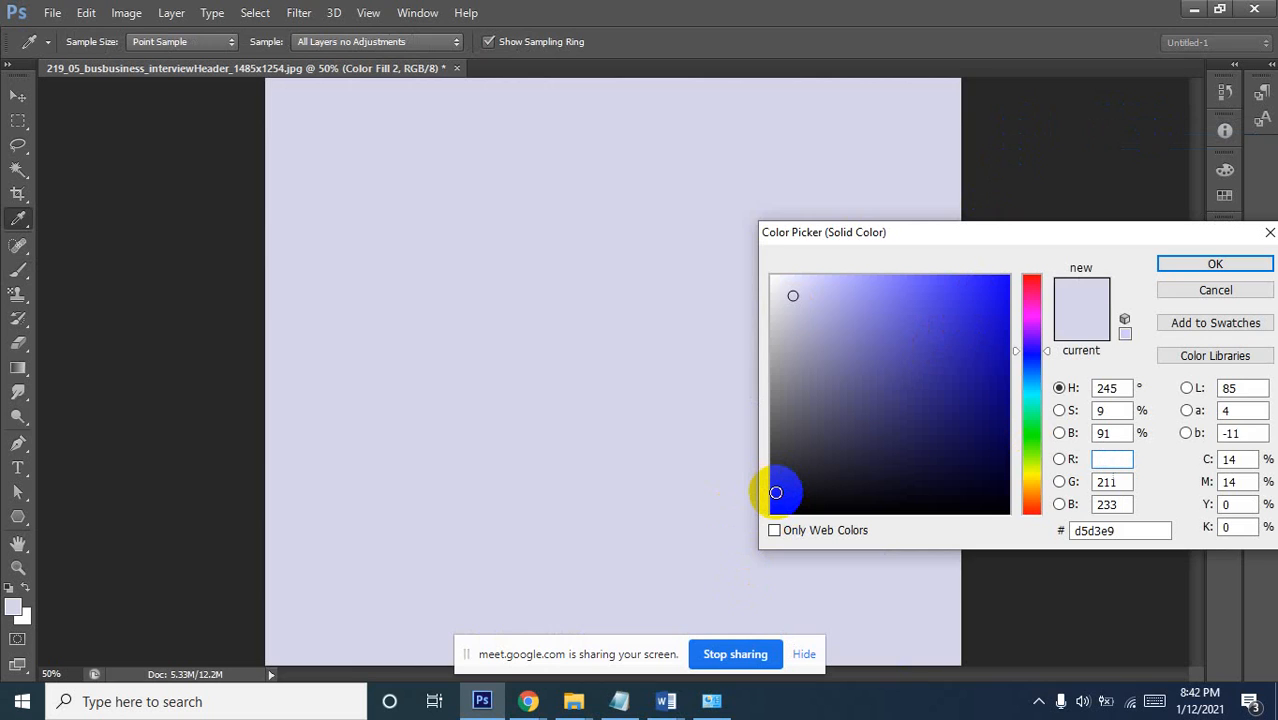
pyautogui.click(776, 492)
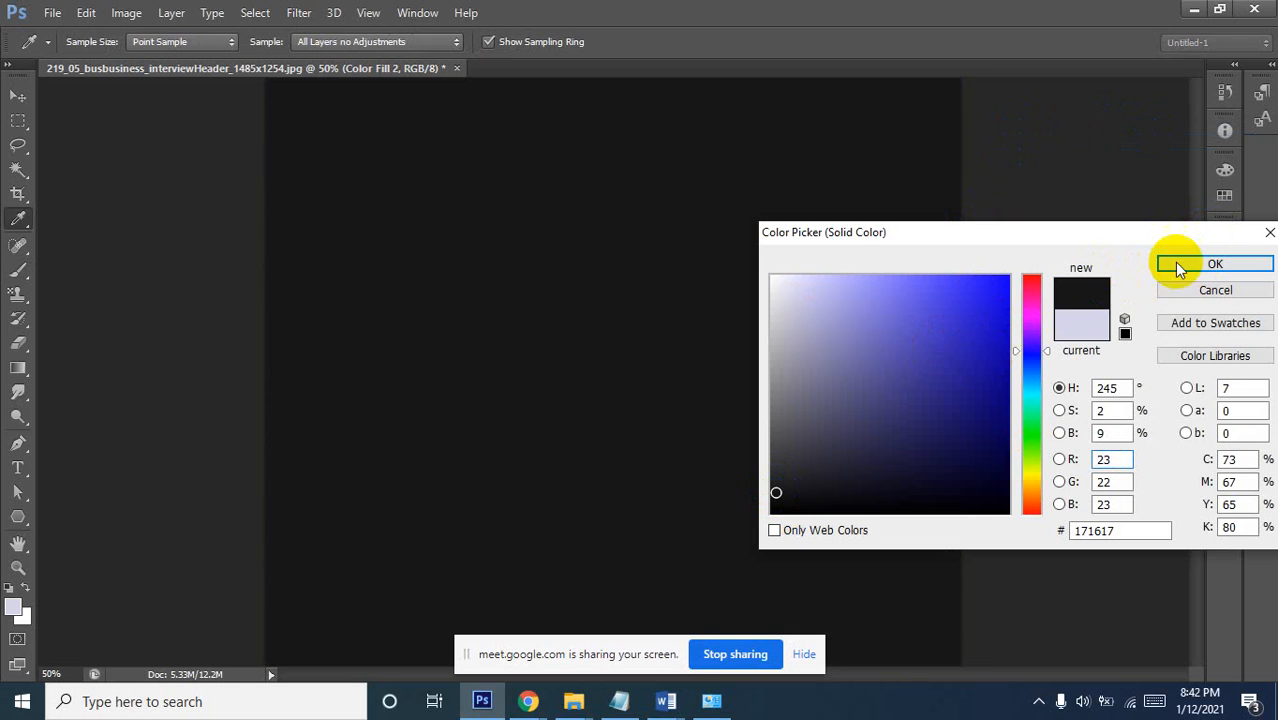
pyautogui.press('Return')
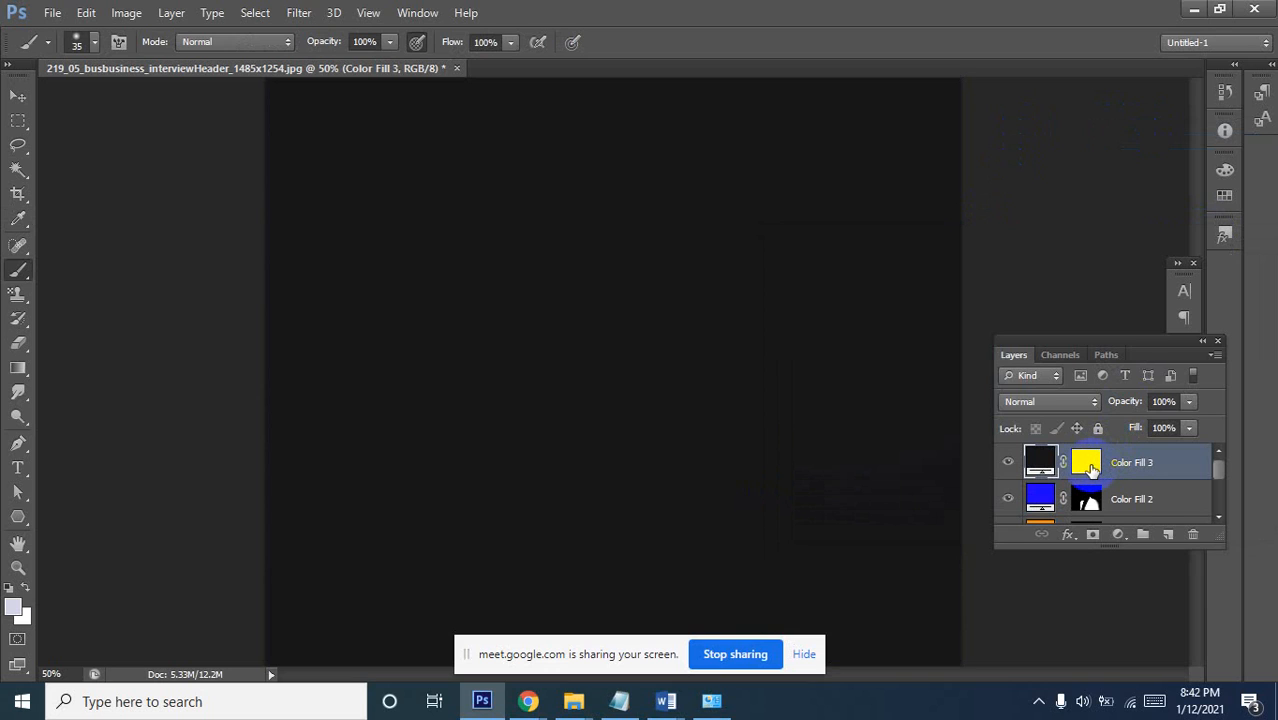
pyautogui.click(1040, 466)
pyautogui.moveTo(1040, 466); pyautogui.dragTo(1090, 463)
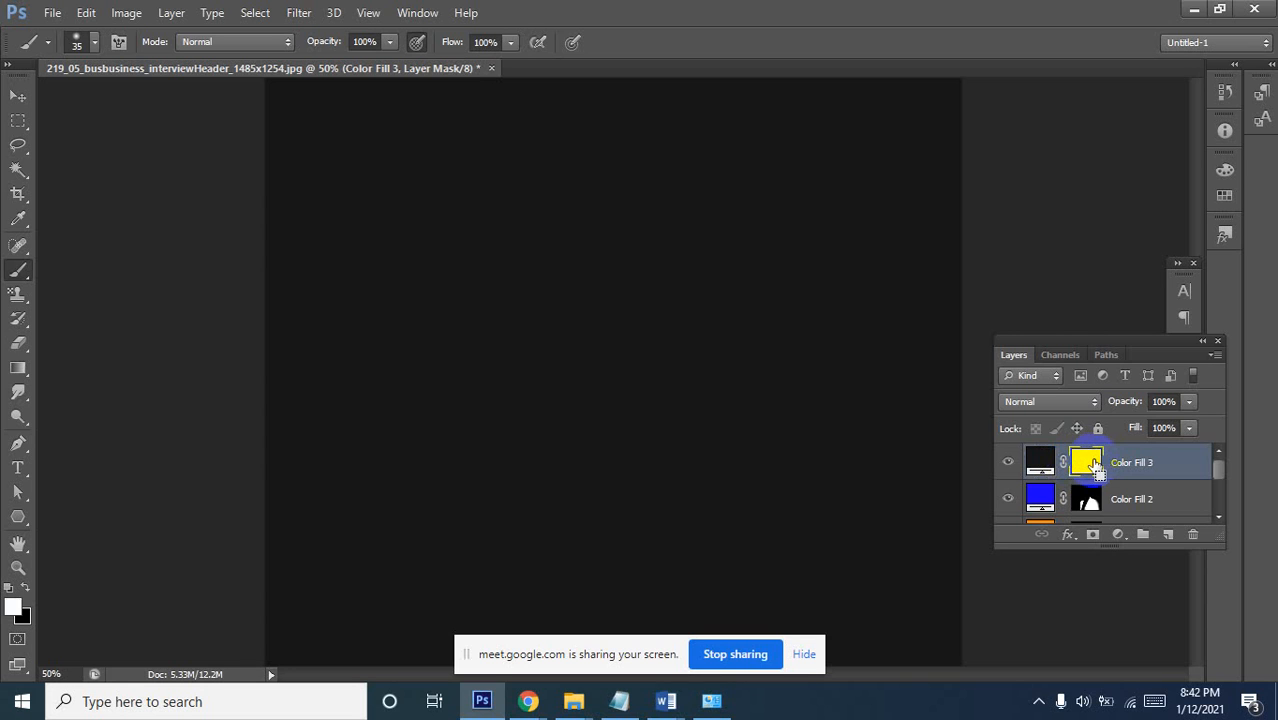
pyautogui.hotkey('ctrl', 'i')
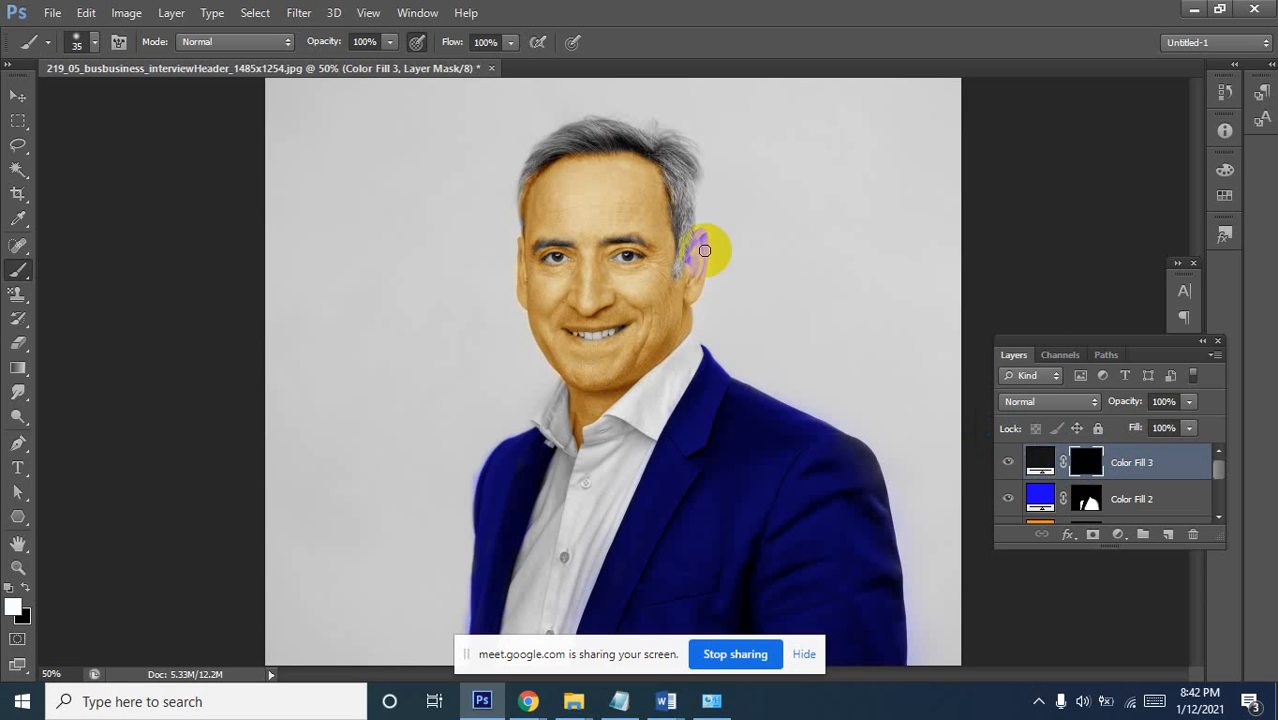
# Paint a white mask stroke over the hair above the ear and set the near-black fill layer's blend mode to Overlay
pyautogui.scroll(2, 654, 157)
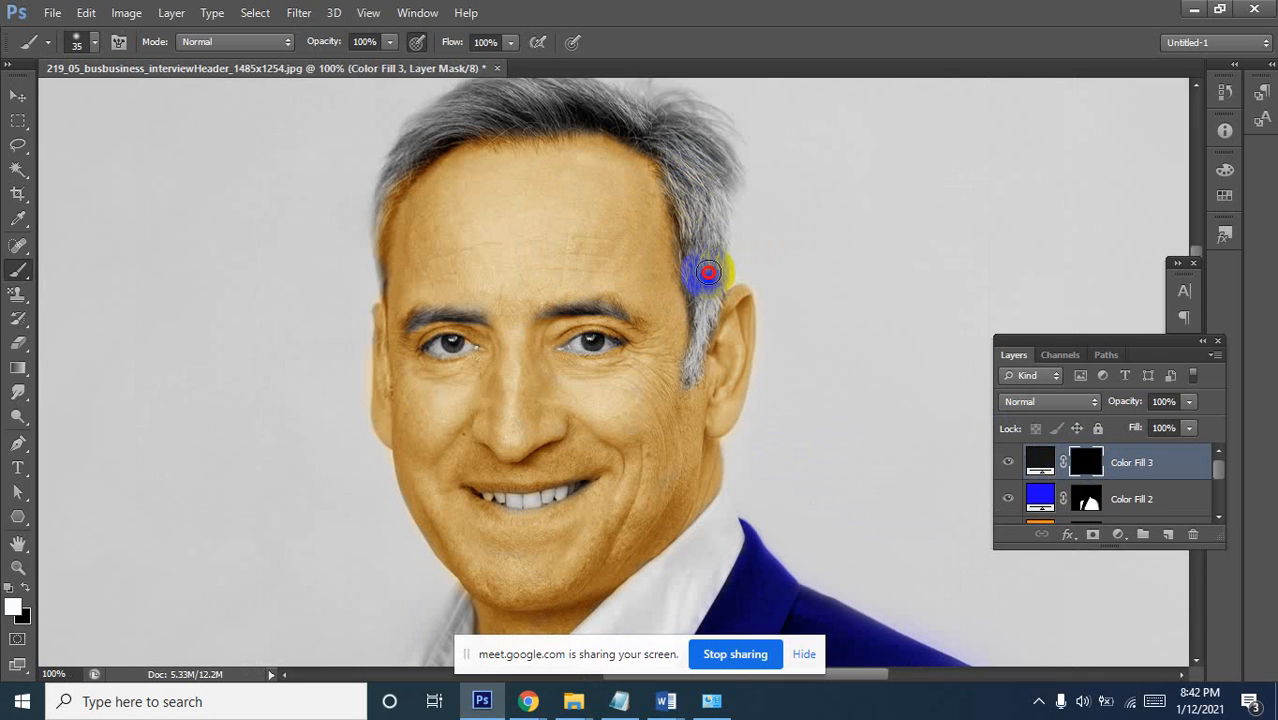
pyautogui.moveTo(707, 272); pyautogui.dragTo(707, 196)
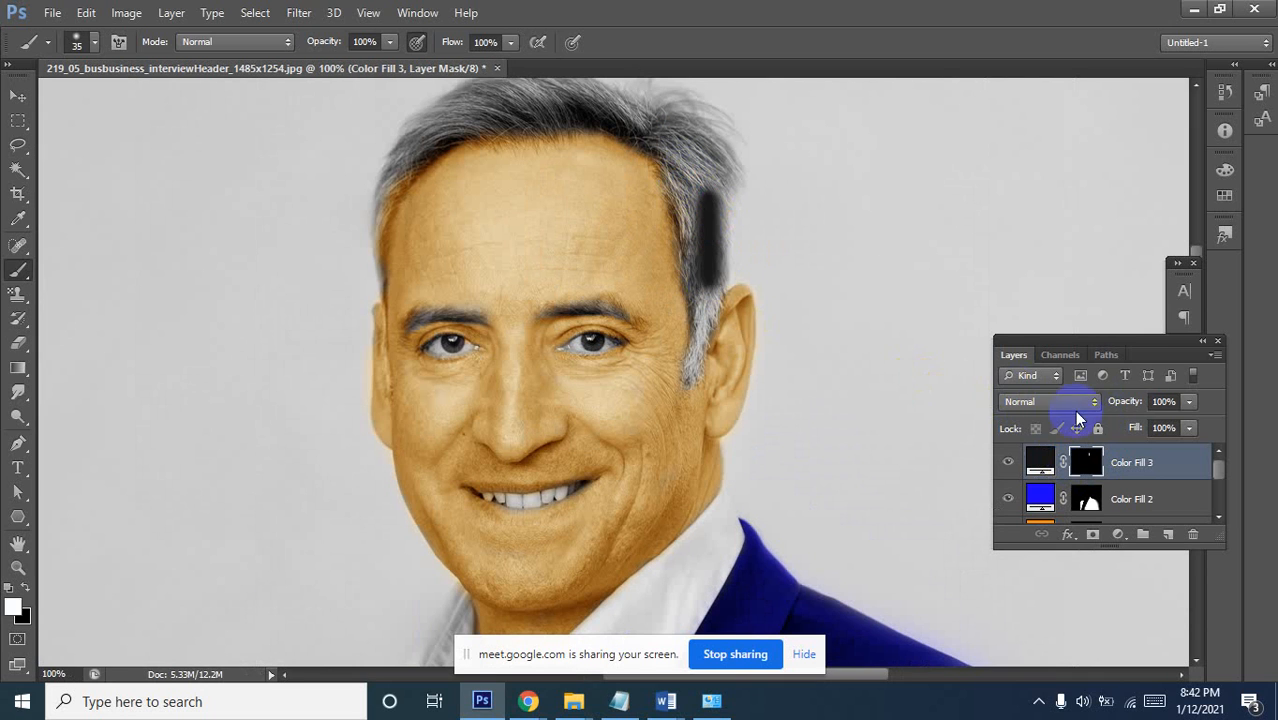
pyautogui.click(1076, 405)
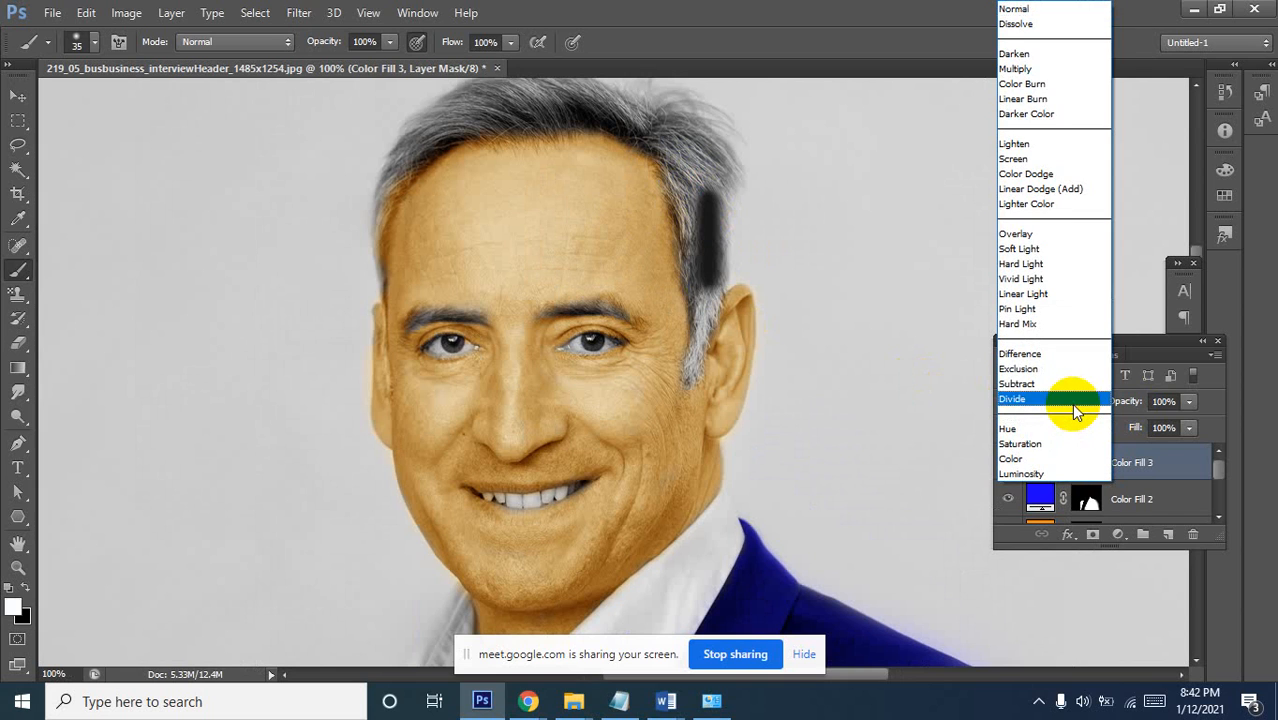
pyautogui.click(1020, 236)
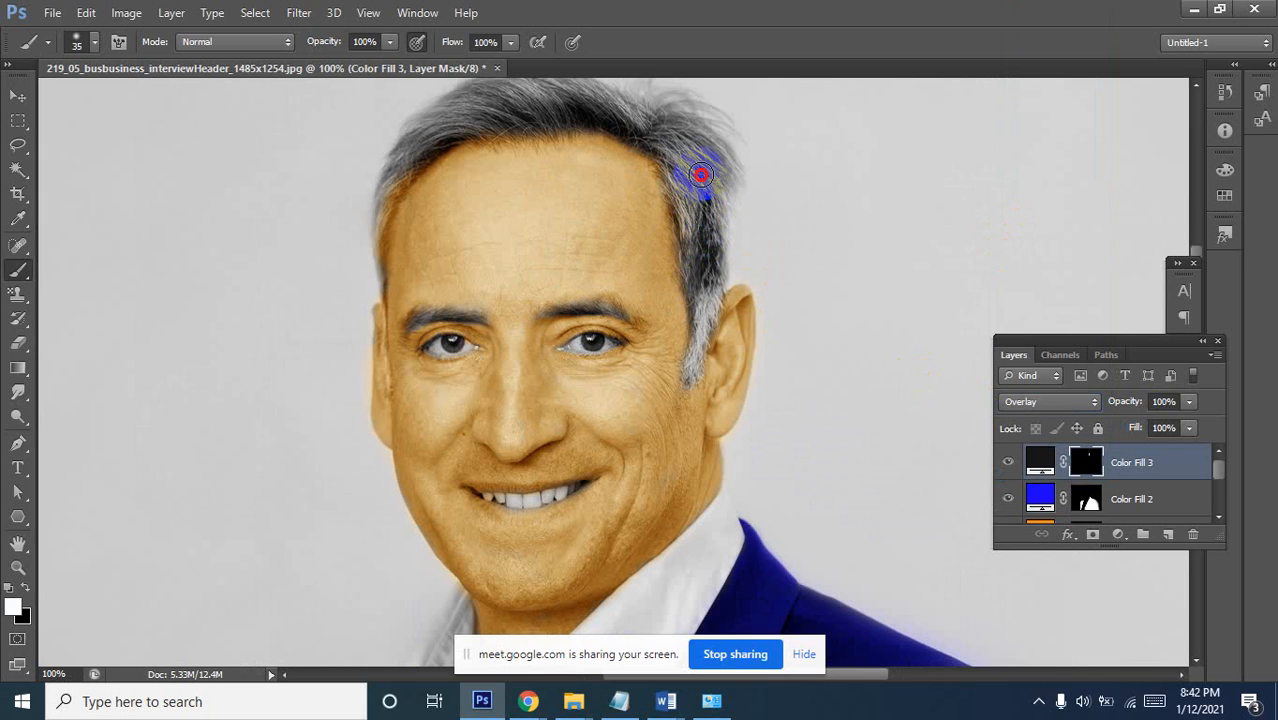
# Darken the side and top of the hair by painting the fill layer's mask white with the 35 px brush
pyautogui.moveTo(700, 175)
pyautogui.mouseDown()
pyautogui.moveTo(704, 245)
pyautogui.moveTo(673, 160)
pyautogui.moveTo(708, 154)
pyautogui.moveTo(699, 241)
pyautogui.moveTo(695, 159)
pyautogui.moveTo(730, 165)
pyautogui.moveTo(736, 177)
pyautogui.moveTo(692, 137)
pyautogui.moveTo(569, 95)
pyautogui.moveTo(448, 116)
pyautogui.moveTo(408, 154)
pyautogui.moveTo(572, 105)
pyautogui.moveTo(693, 105)
pyautogui.moveTo(555, 130)
pyautogui.moveTo(690, 303)
pyautogui.mouseUp()
pyautogui.keyDown('ctrl'); pyautogui.click(767, 248); pyautogui.keyUp('ctrl')
pyautogui.moveTo(813, 307)
pyautogui.mouseDown()
pyautogui.moveTo(872, 313)
pyautogui.moveTo(609, 256)
pyautogui.moveTo(539, 254)
pyautogui.moveTo(499, 272)
pyautogui.moveTo(431, 317)
pyautogui.moveTo(671, 284)
pyautogui.moveTo(499, 284)
pyautogui.moveTo(344, 385)
pyautogui.moveTo(272, 562)
pyautogui.mouseUp()
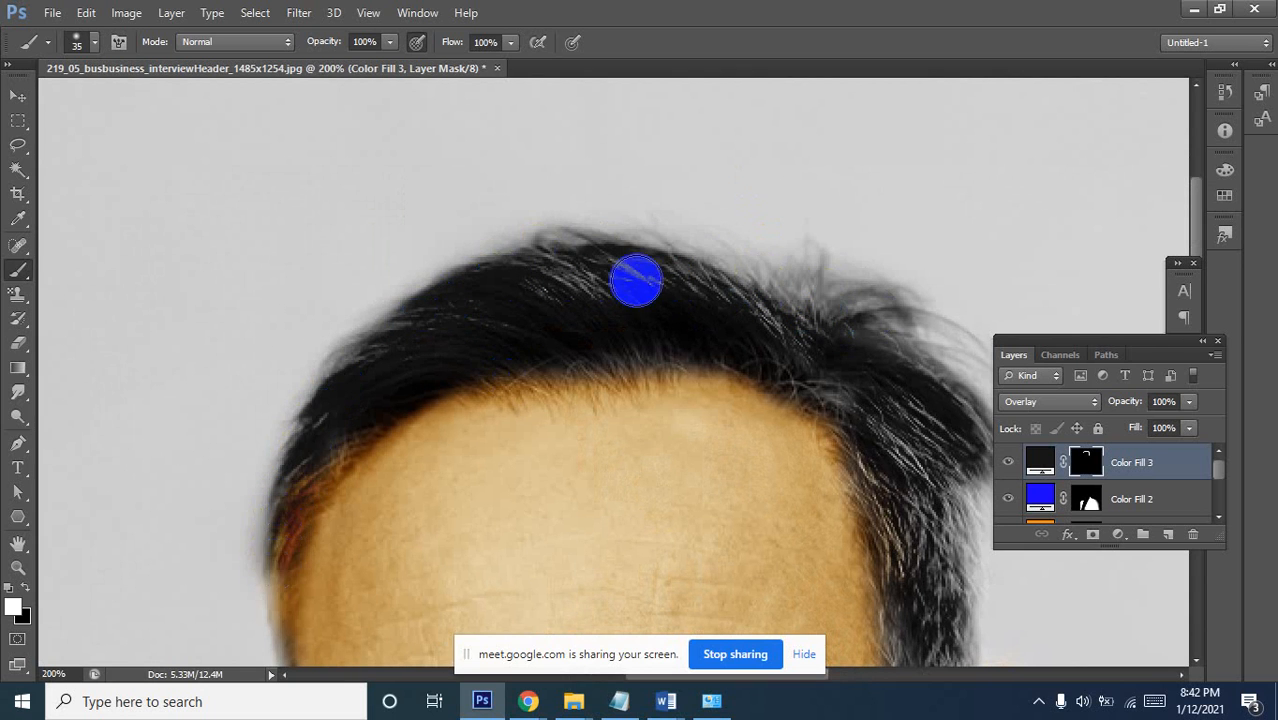
pyautogui.moveTo(636, 281)
pyautogui.mouseDown()
pyautogui.moveTo(844, 285)
pyautogui.moveTo(730, 254)
pyautogui.mouseUp()
# Darken the grey sideburn in front of the ear by painting the mask white with the 35 px brush
pyautogui.keyDown('alt'); pyautogui.click(866, 463); pyautogui.keyUp('alt')
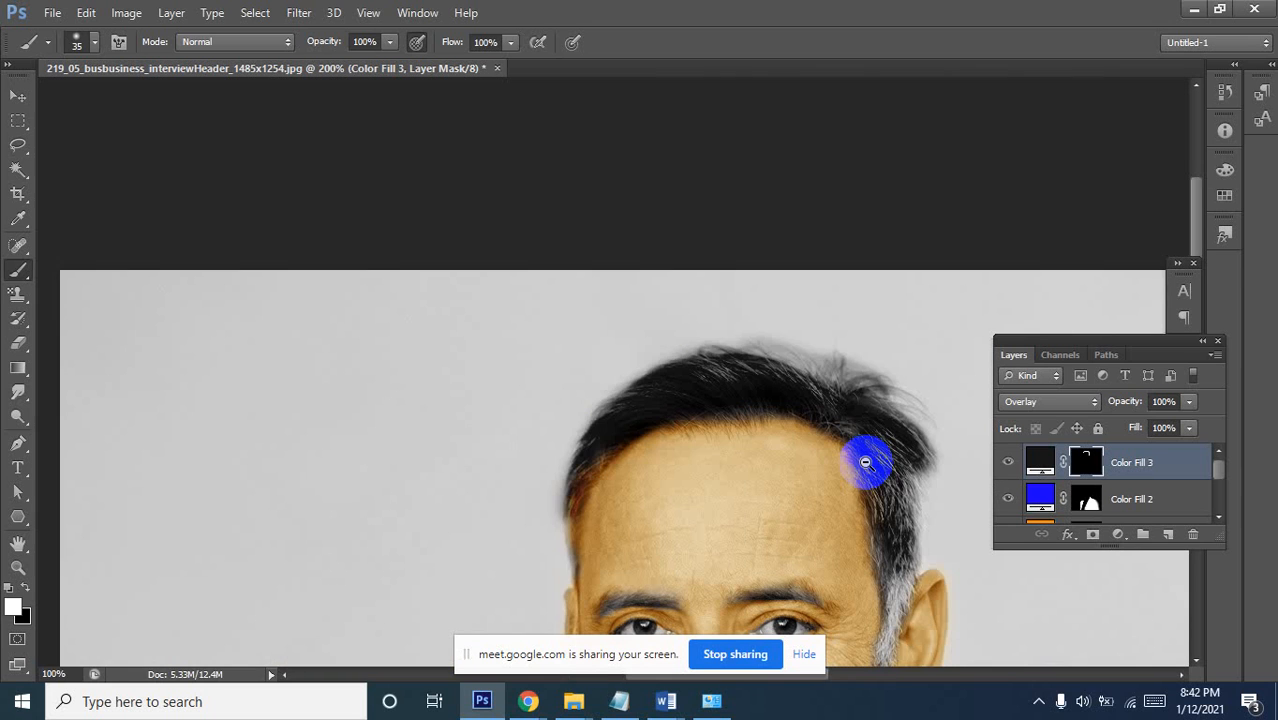
pyautogui.keyDown('alt'); pyautogui.click(868, 464); pyautogui.keyUp('alt')
pyautogui.keyDown('ctrl'); pyautogui.click(884, 531); pyautogui.keyUp('ctrl')
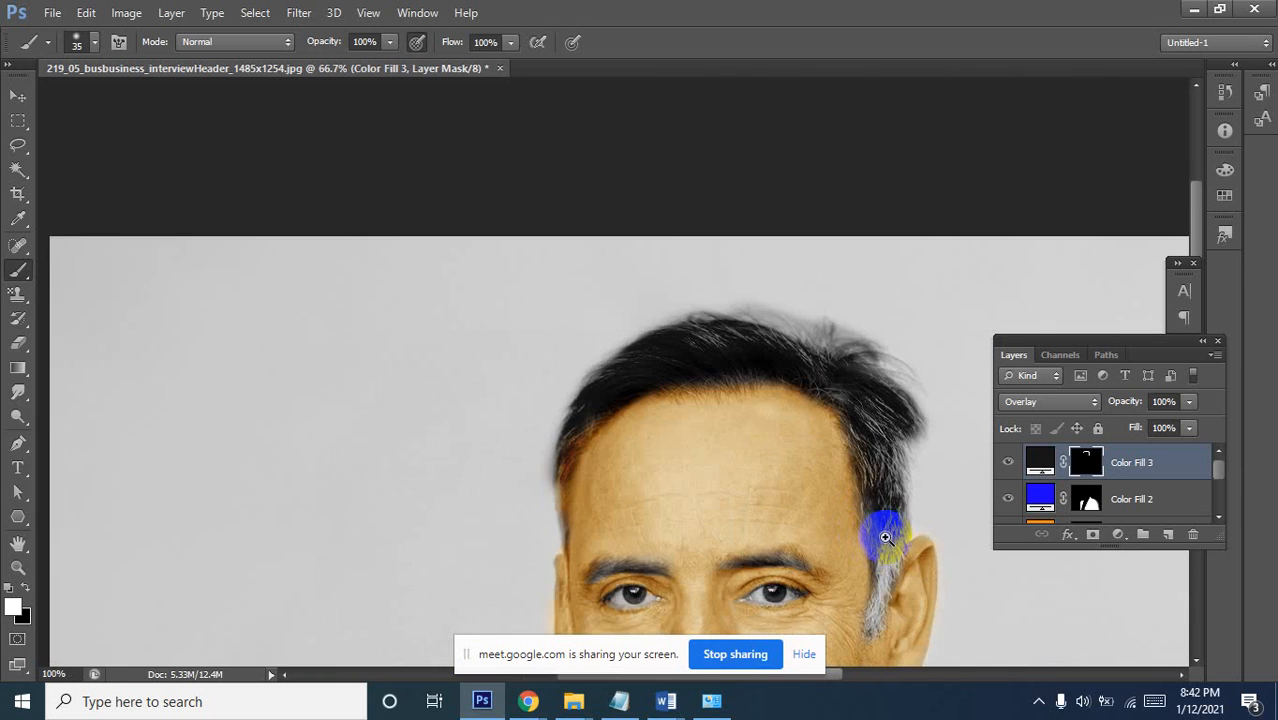
pyautogui.keyDown('ctrl'); pyautogui.click(885, 537); pyautogui.keyUp('ctrl')
pyautogui.moveTo(890, 553)
pyautogui.mouseDown()
pyautogui.moveTo(839, 263)
pyautogui.moveTo(854, 245)
pyautogui.moveTo(841, 355)
pyautogui.moveTo(808, 434)
pyautogui.moveTo(830, 235)
pyautogui.mouseUp()
# Try darkening the eyebrow nearest the painted sideburn with the brush reduced to 10 px, and undo the stroke
pyautogui.moveTo(522, 318); pyautogui.dragTo(643, 292)
pyautogui.press('[')
pyautogui.press('[')
pyautogui.press('[')
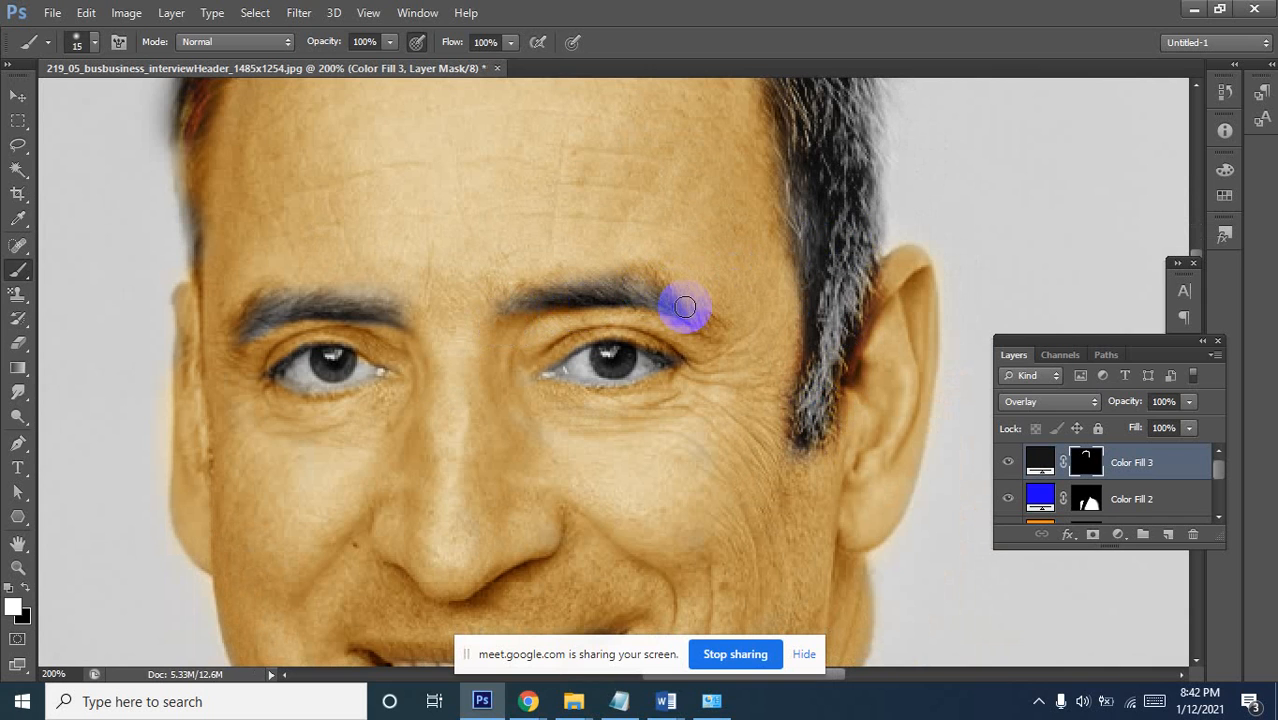
pyautogui.moveTo(681, 311)
pyautogui.mouseDown()
pyautogui.moveTo(590, 292)
pyautogui.moveTo(517, 309)
pyautogui.moveTo(630, 294)
pyautogui.moveTo(671, 318)
pyautogui.mouseUp()
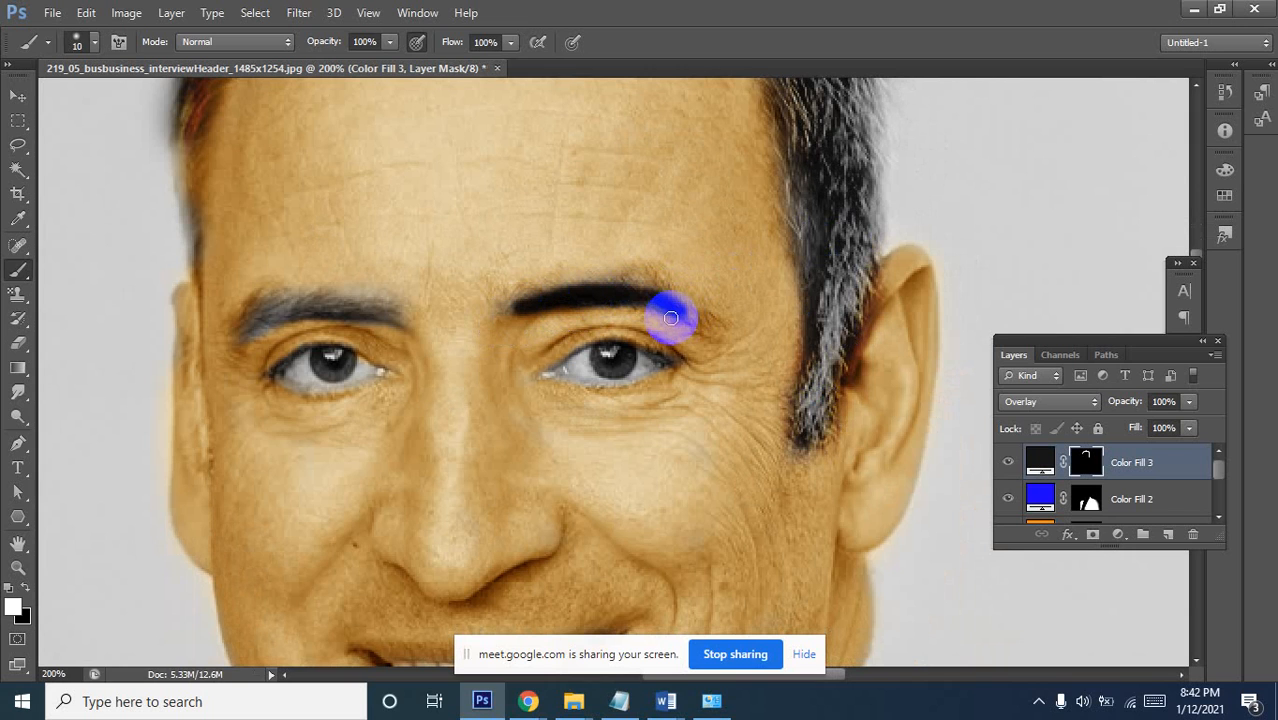
pyautogui.hotkey('ctrl', 'z')
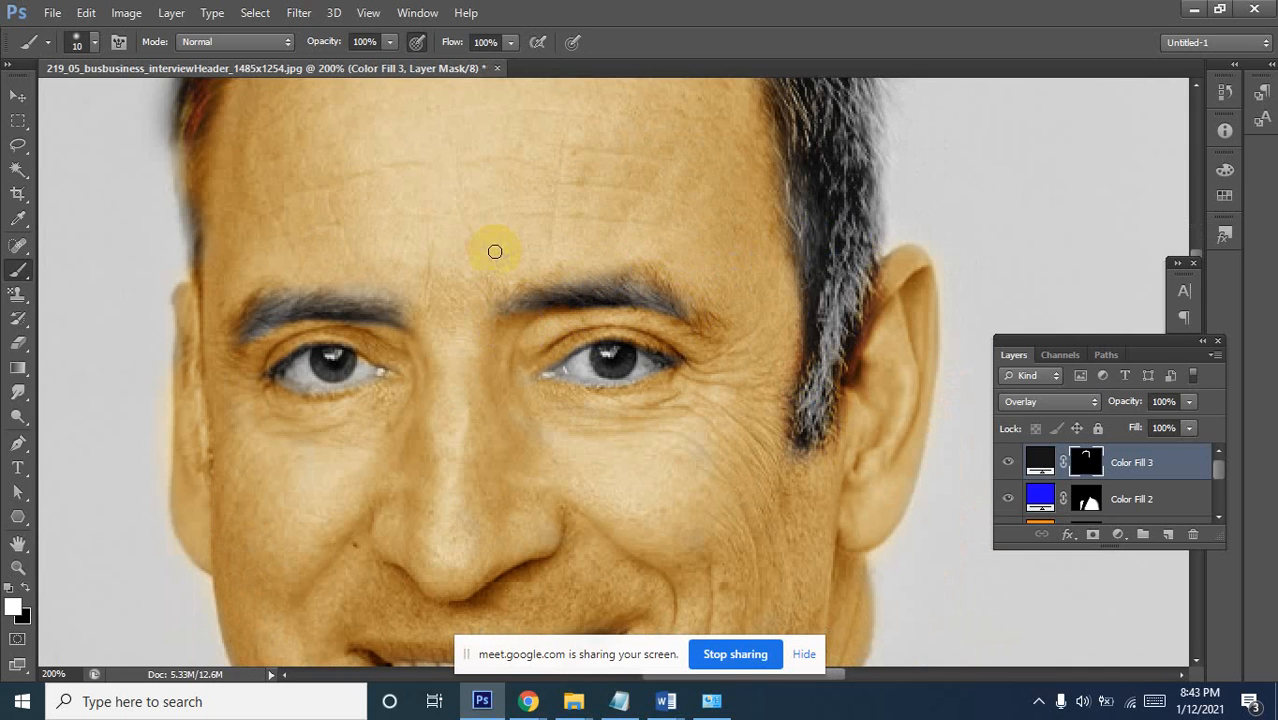
pyautogui.keyDown('alt'); pyautogui.click(622, 256); pyautogui.keyUp('alt')
pyautogui.keyDown('alt'); pyautogui.click(605, 240); pyautogui.keyUp('alt')
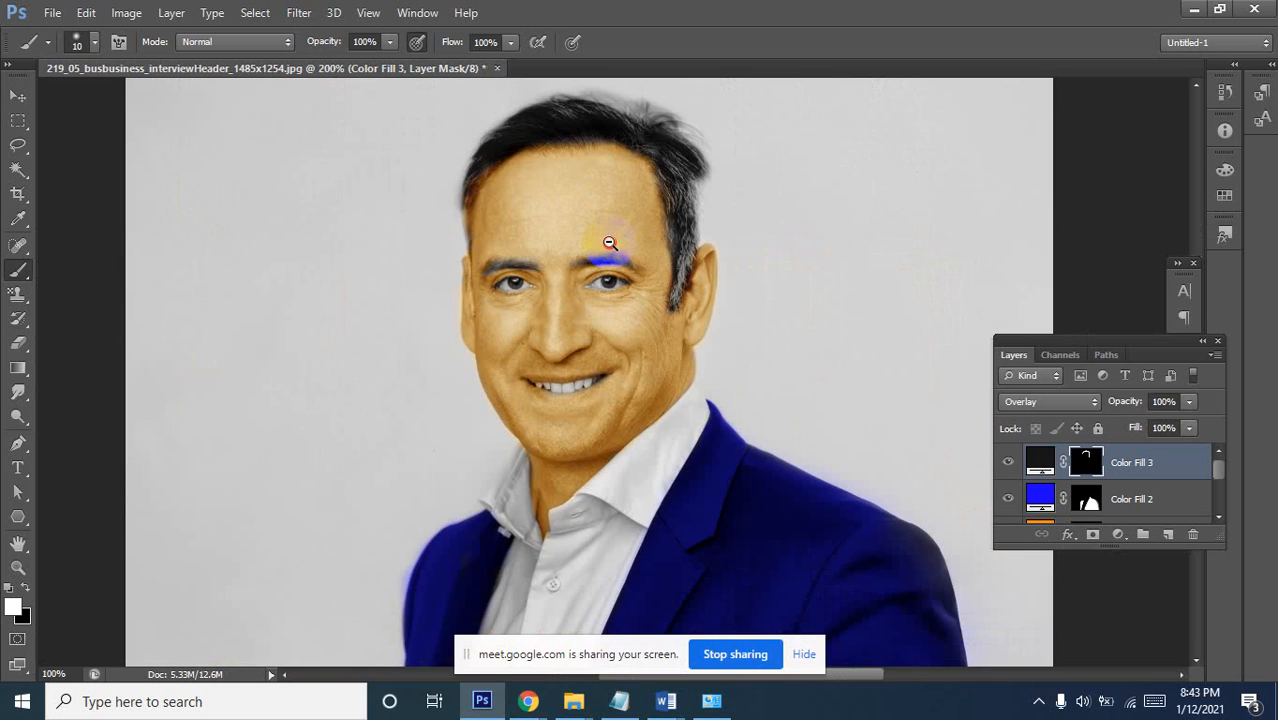
pyautogui.keyDown('alt'); pyautogui.click(643, 363); pyautogui.keyUp('alt')
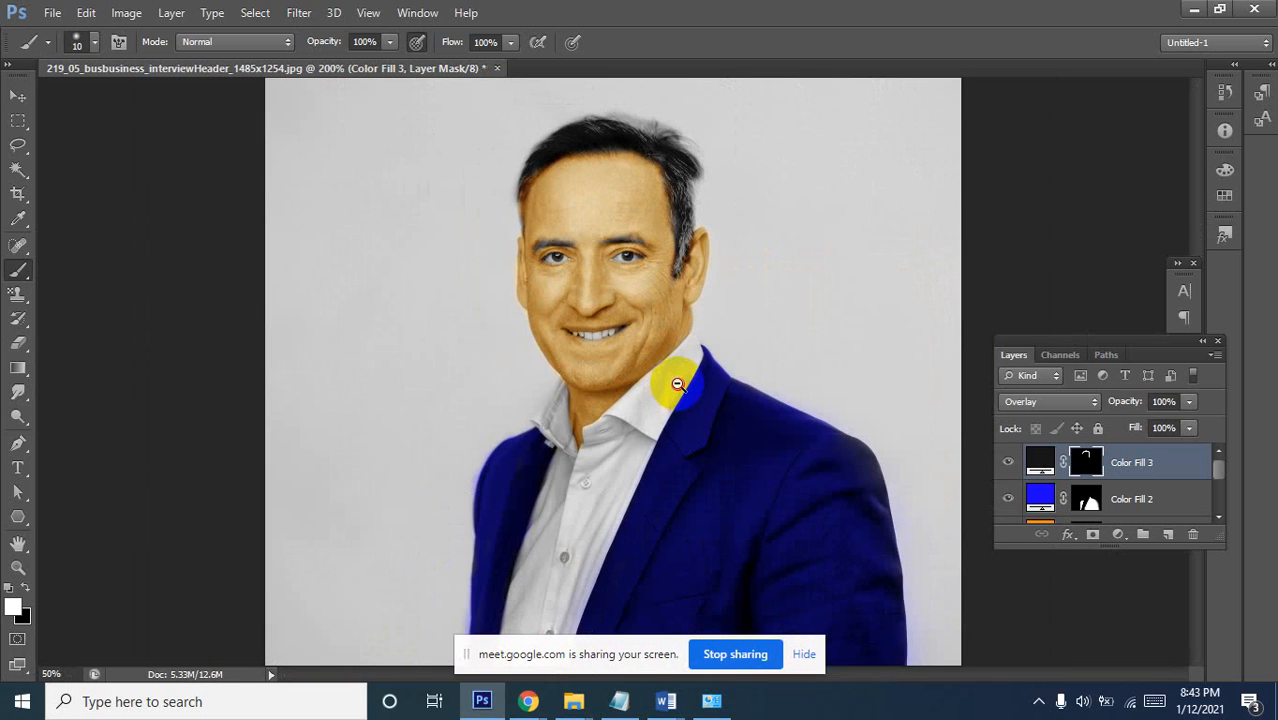
# View the whole colorized portrait of the man, switch to the Move tool, and close the document without saving
pyautogui.keyDown('alt'); pyautogui.click(677, 375); pyautogui.keyUp('alt')
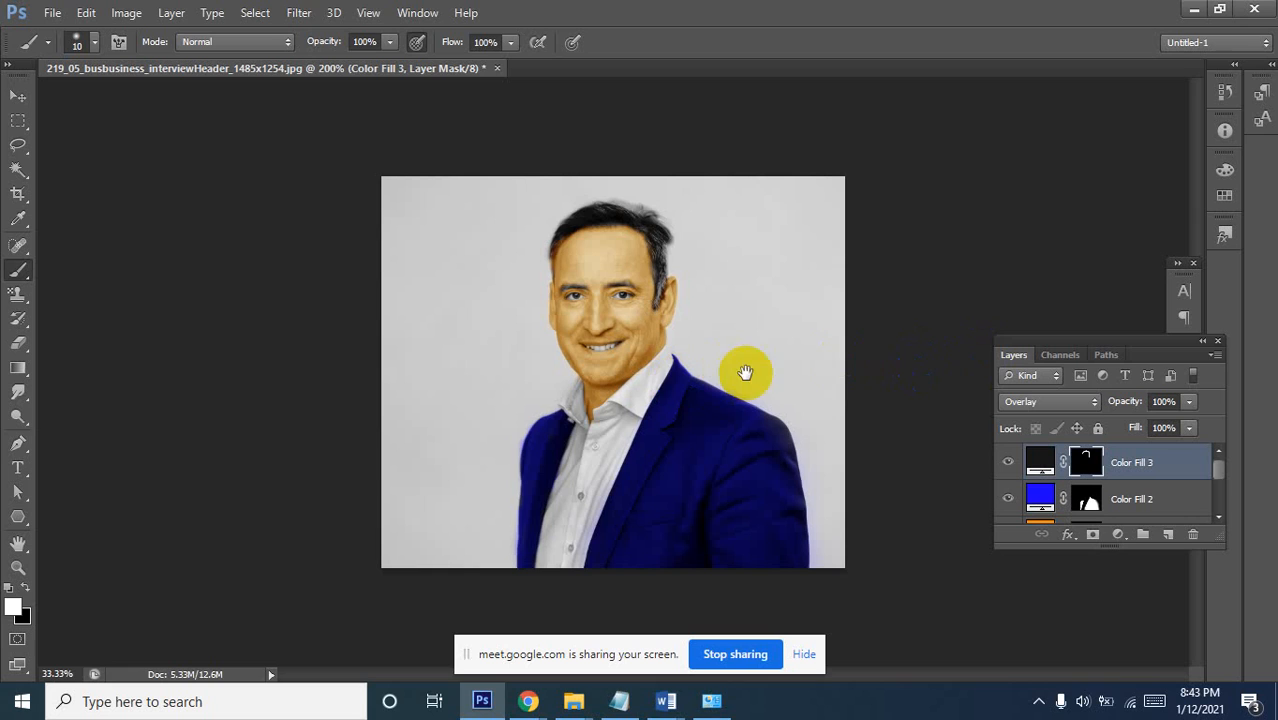
pyautogui.moveTo(662, 228); pyautogui.dragTo(643, 246)
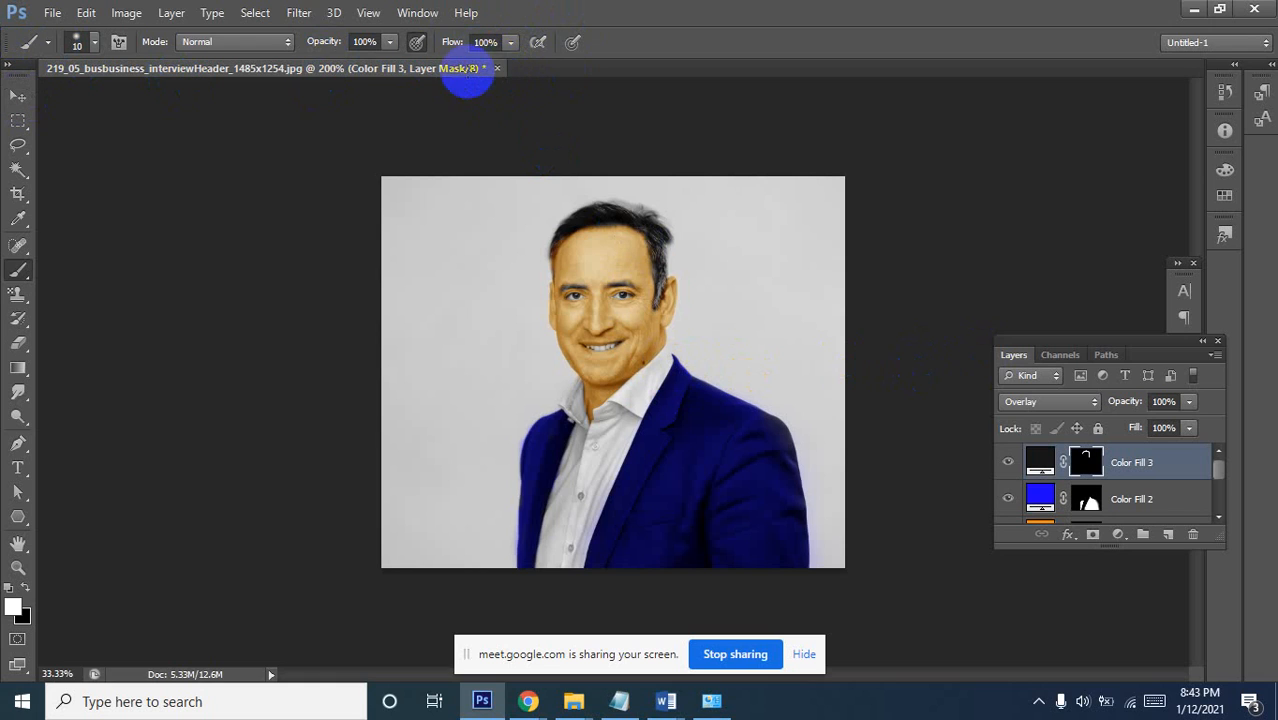
pyautogui.click(488, 428)
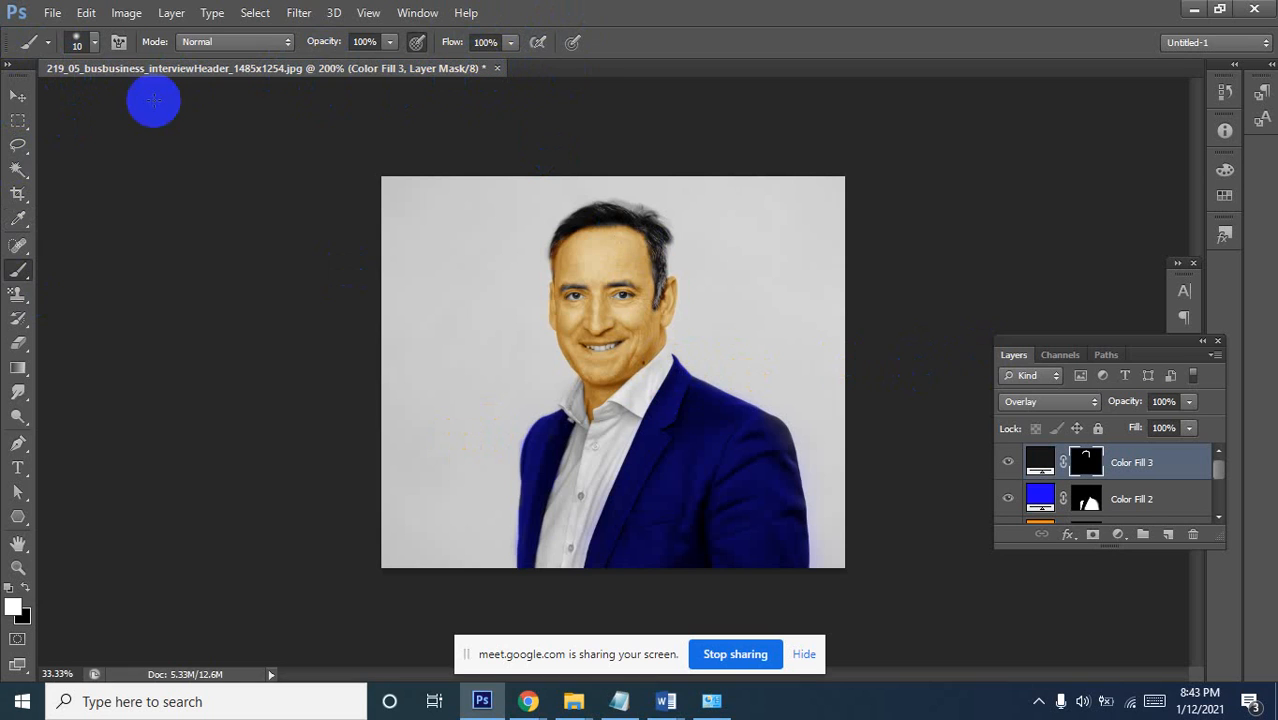
pyautogui.click(17, 96)
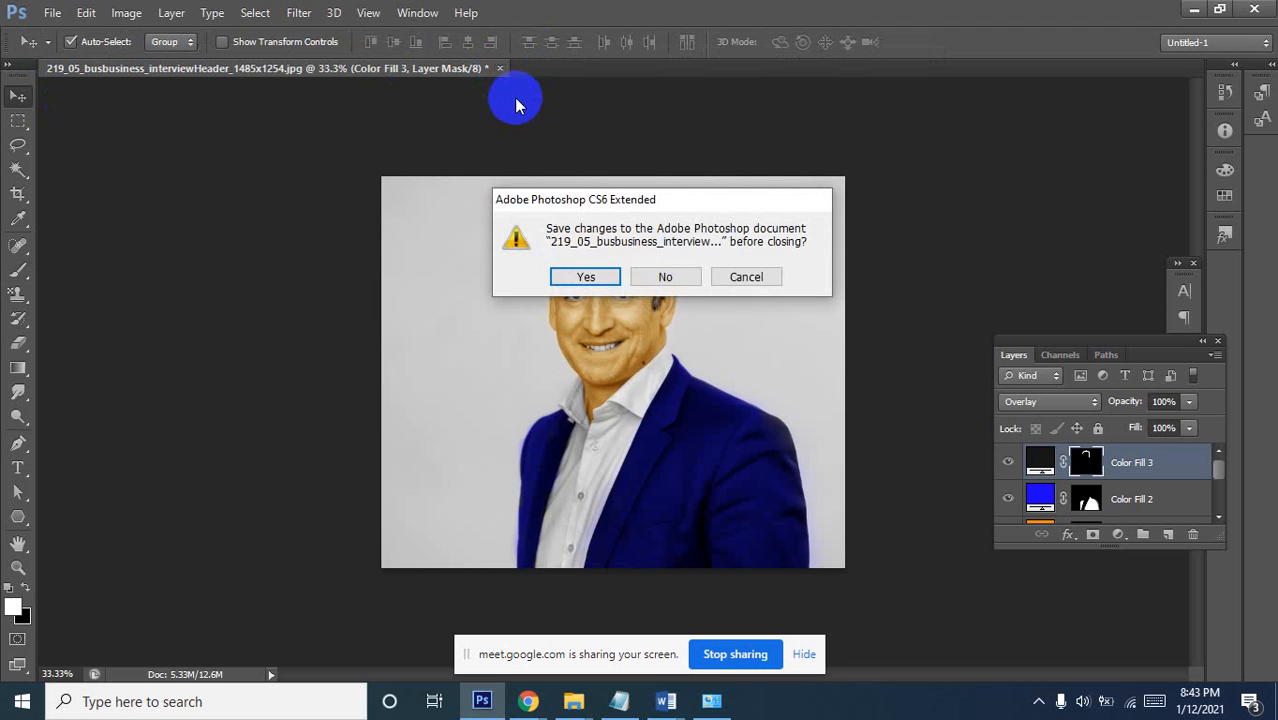
pyautogui.click(665, 276)
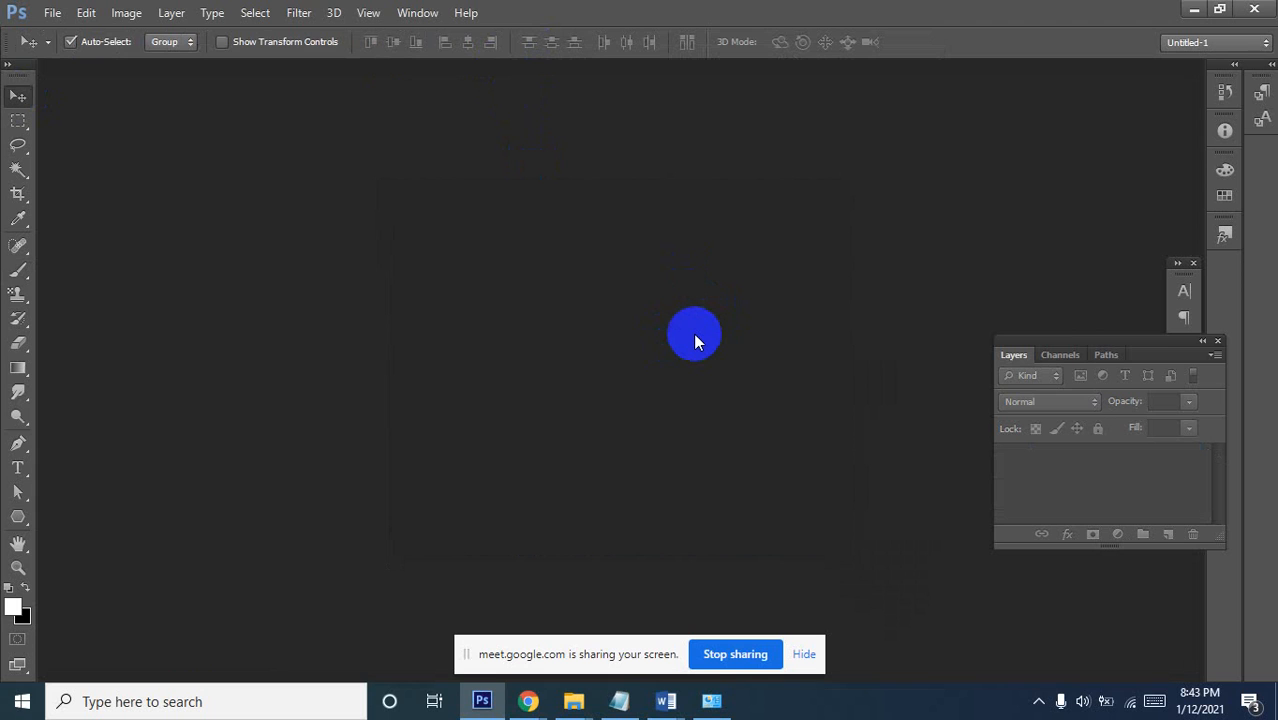
# Browse the pic folder and open the colorized portrait ddd
pyautogui.doubleClick(695, 340)
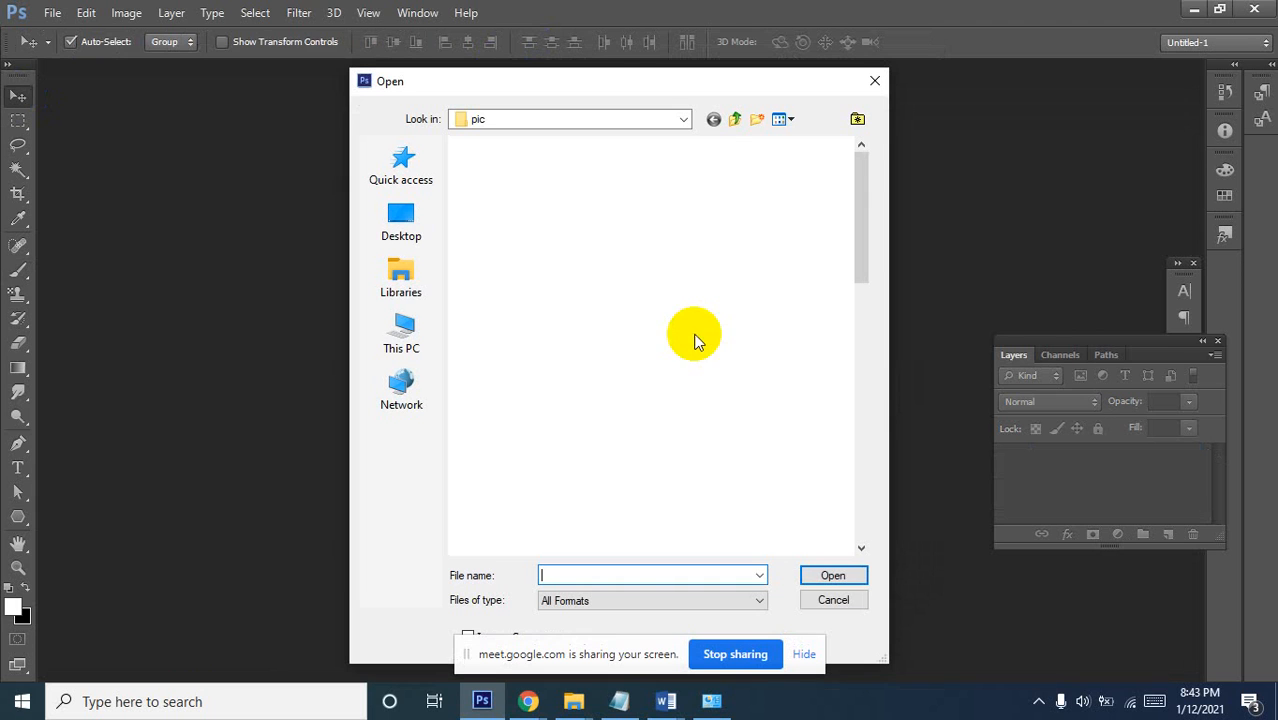
pyautogui.scroll(-10, 680, 330)
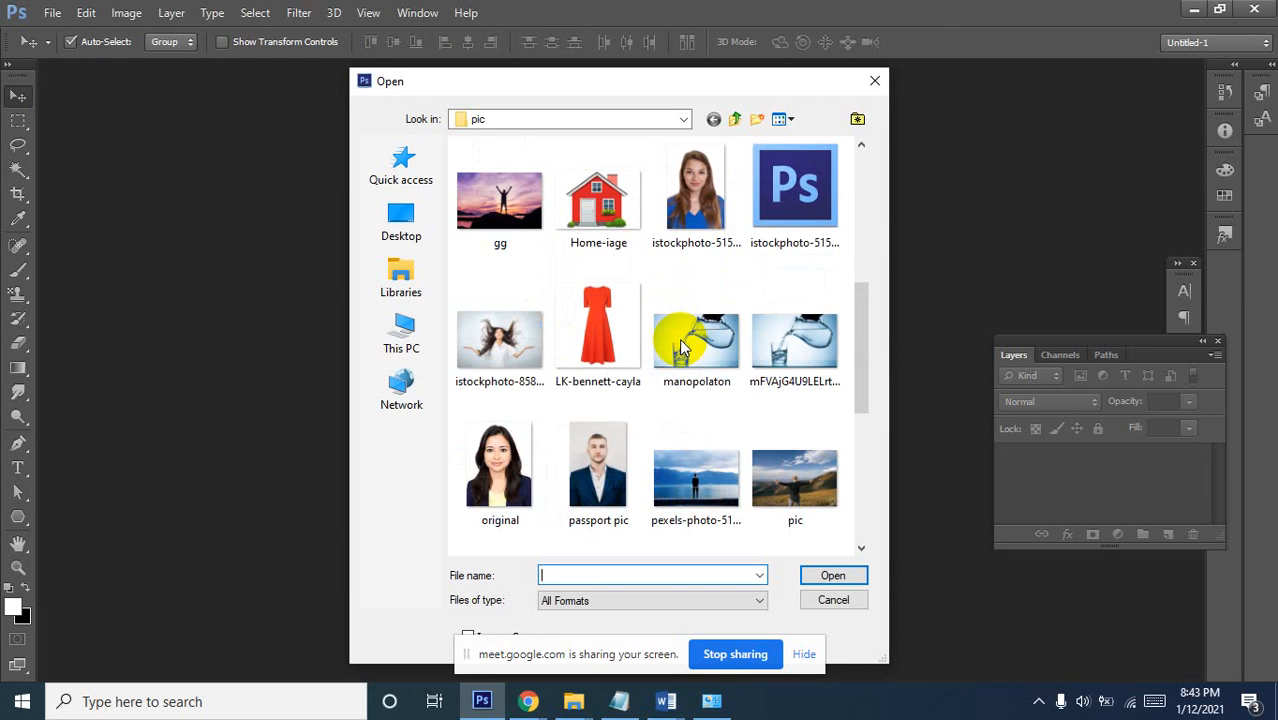
pyautogui.scroll(-2, 680, 347)
pyautogui.scroll(4, 680, 347)
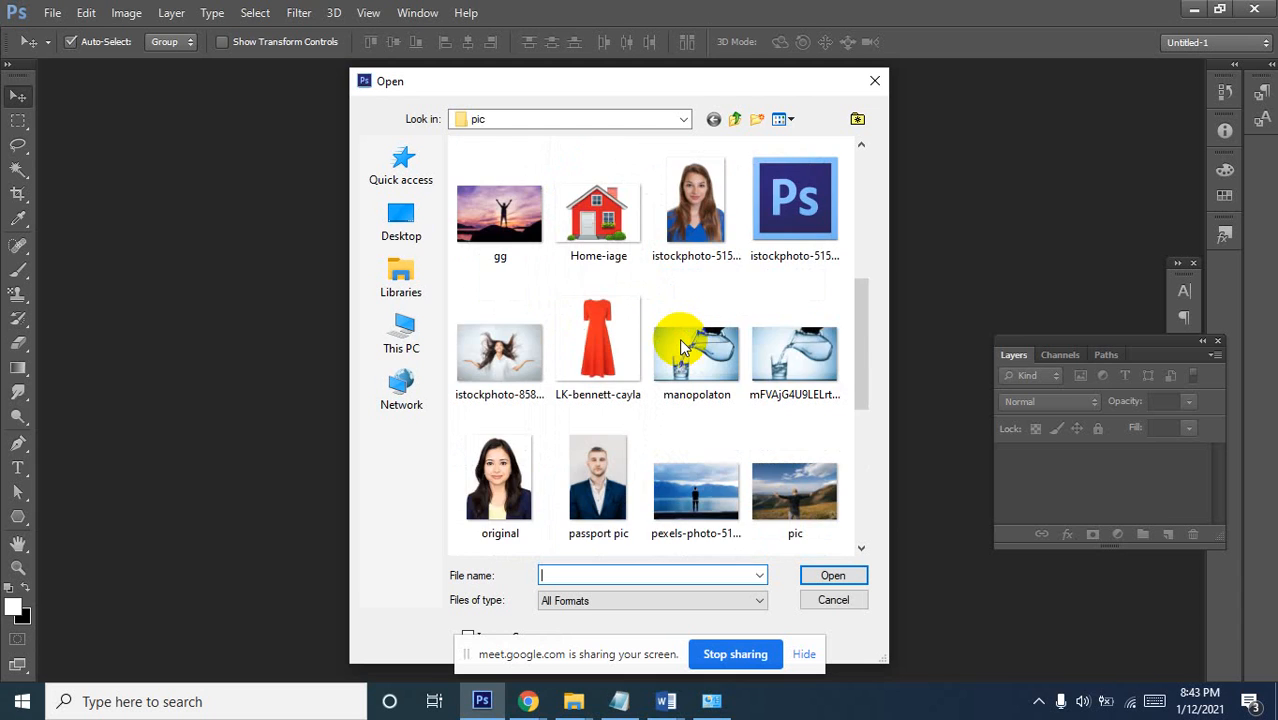
pyautogui.scroll(-6, 681, 346)
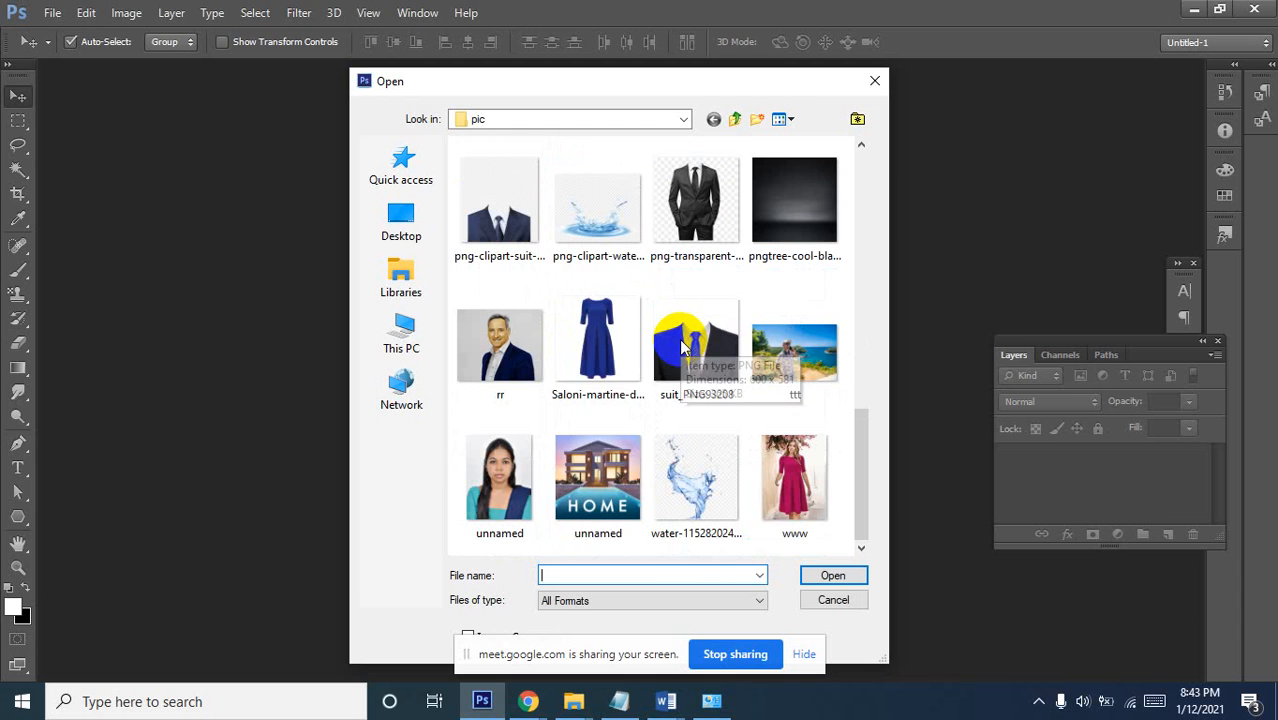
pyautogui.scroll(4, 681, 346)
pyautogui.scroll(-4, 681, 346)
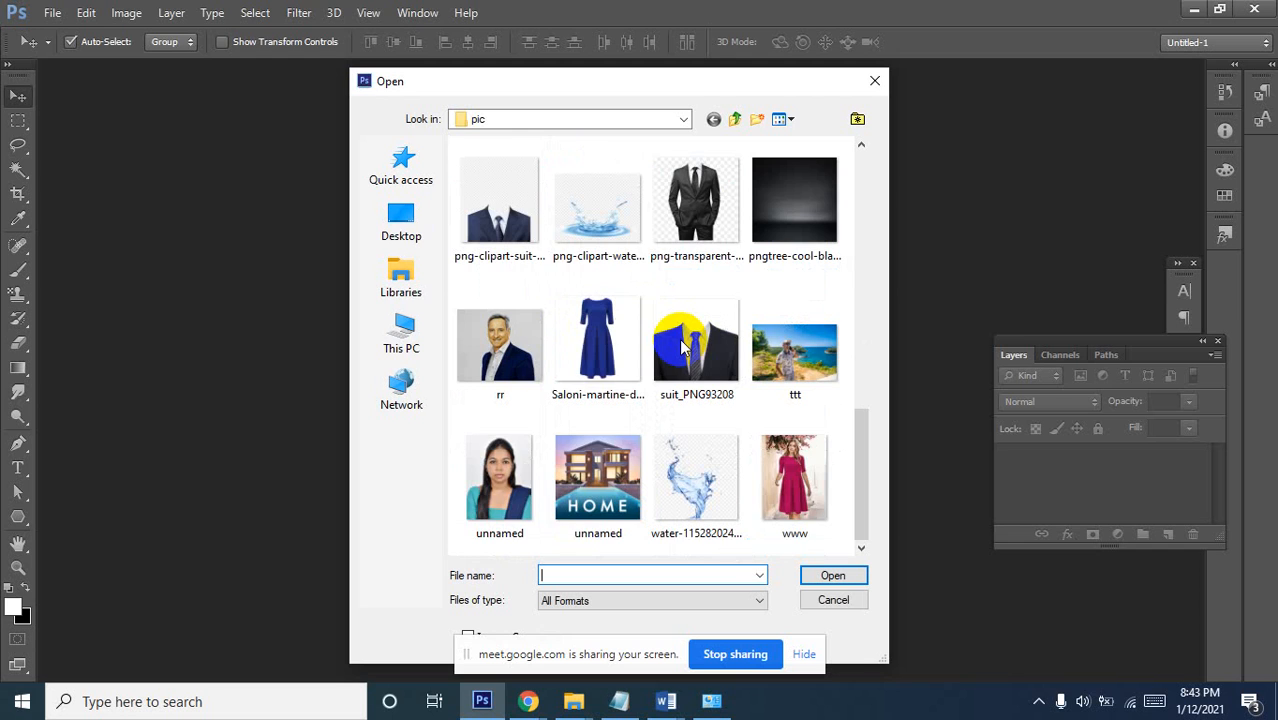
pyautogui.scroll(6, 681, 346)
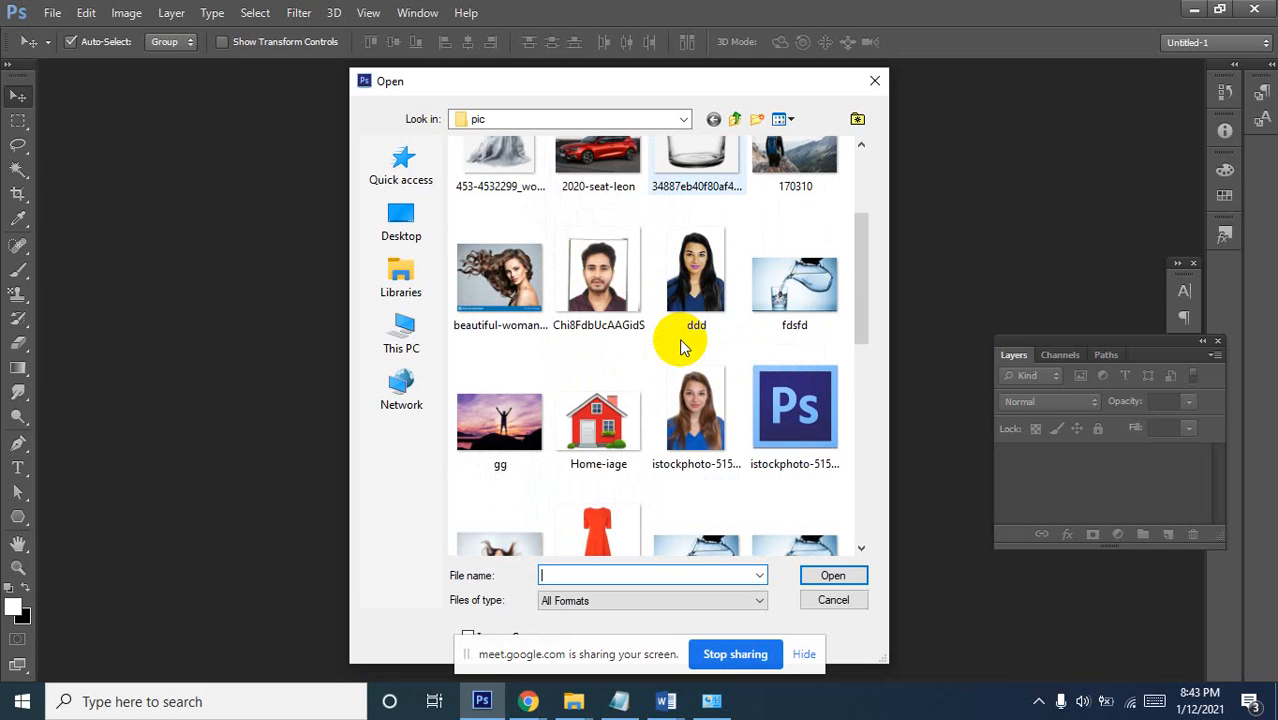
pyautogui.scroll(3, 679, 338)
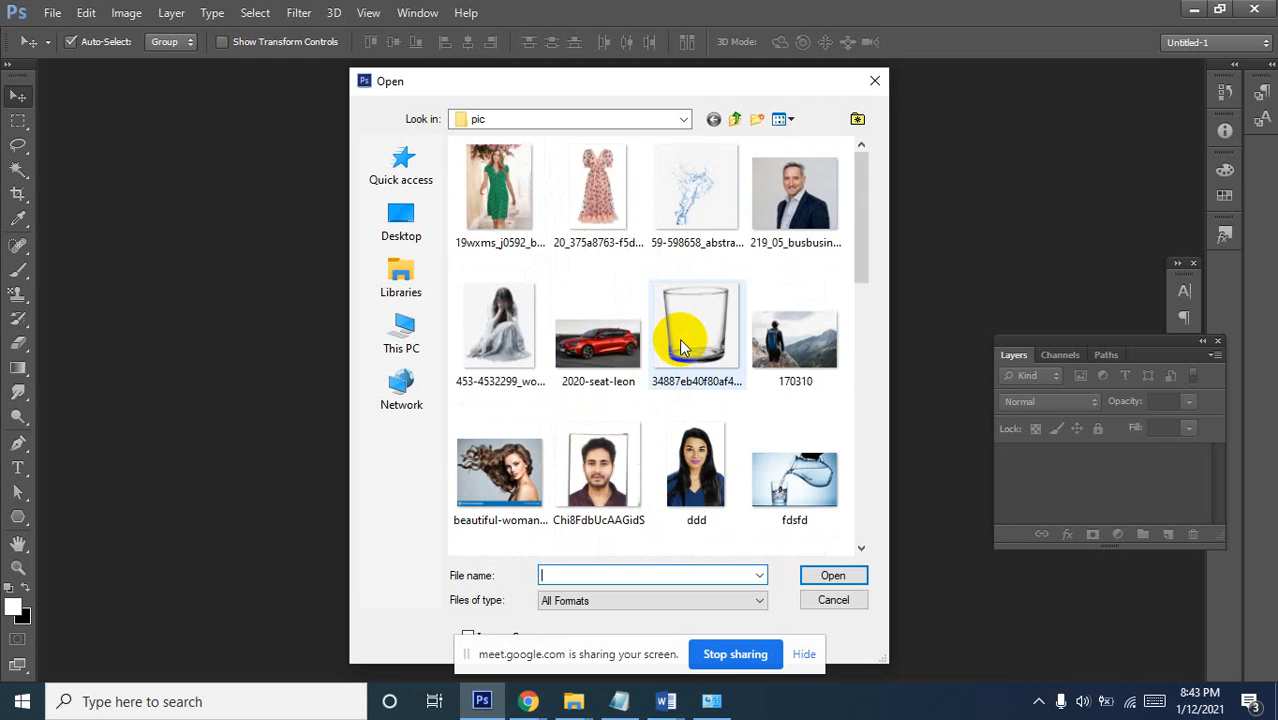
pyautogui.scroll(-3, 679, 338)
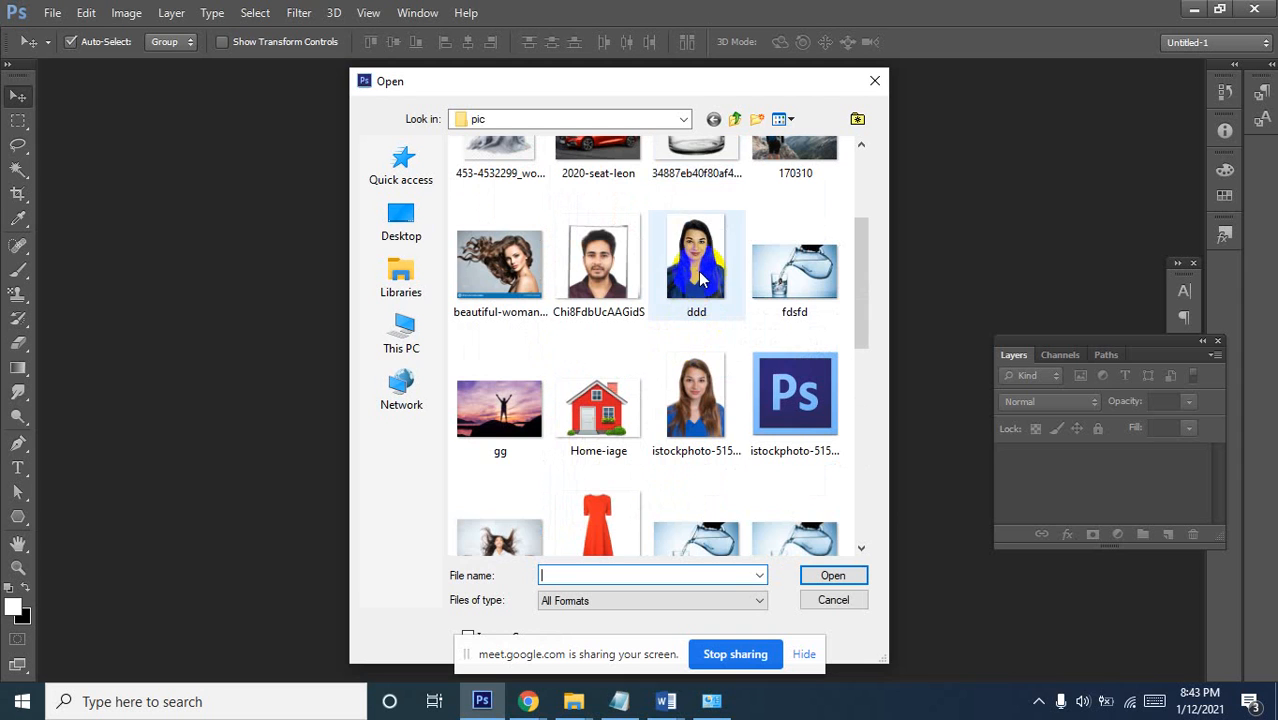
pyautogui.scroll(-8, 662, 343)
pyautogui.scroll(6, 653, 337)
pyautogui.scroll(-3, 660, 340)
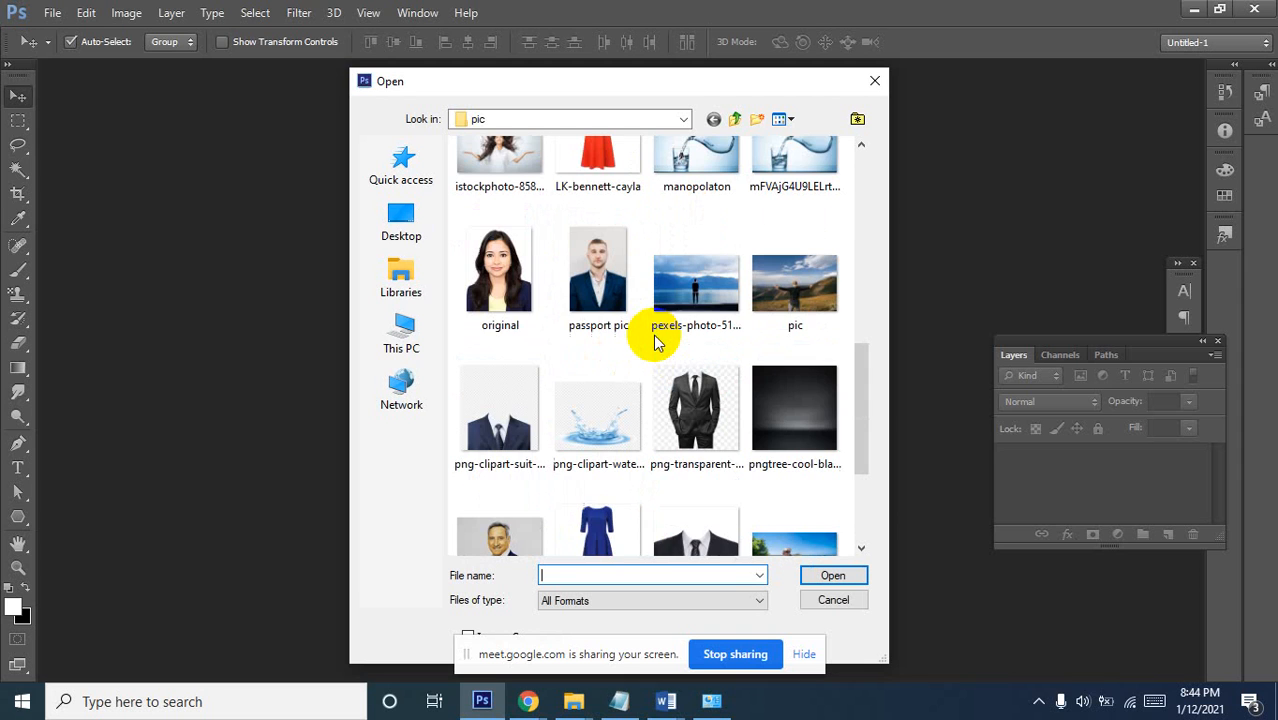
pyautogui.scroll(3, 670, 315)
pyautogui.scroll(5, 703, 212)
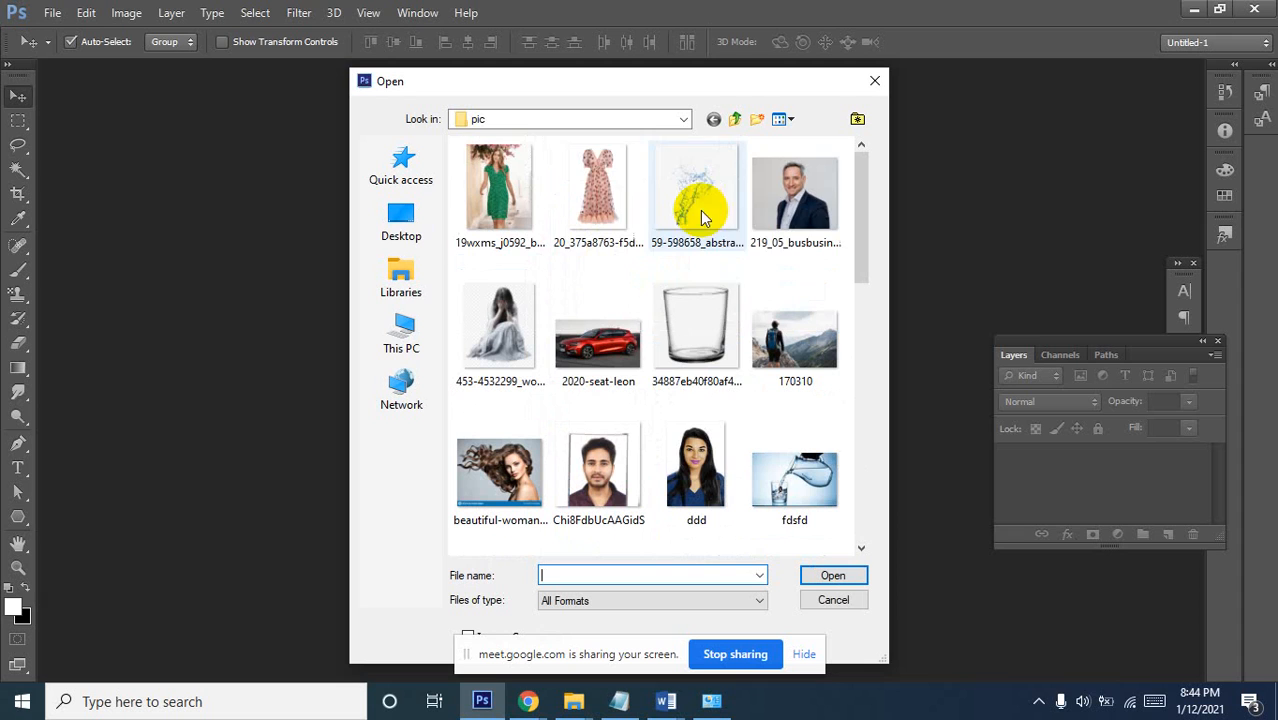
pyautogui.click(697, 477)
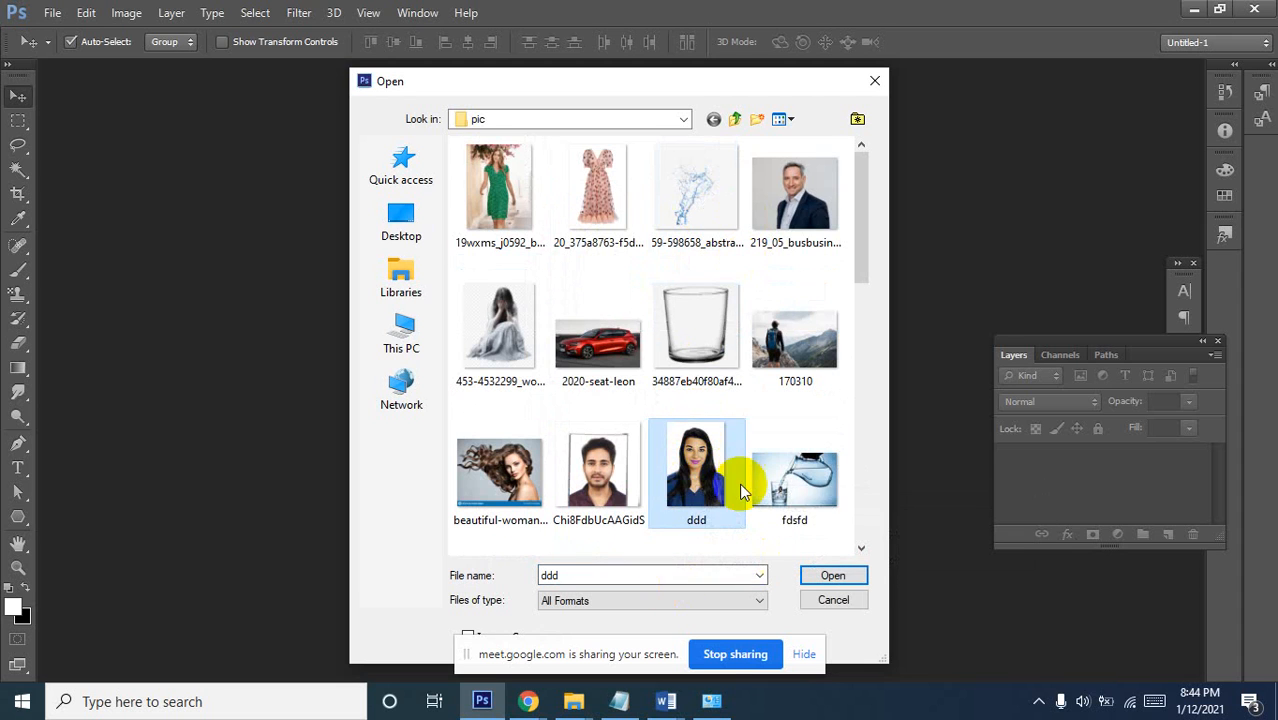
pyautogui.scroll(-4, 745, 470)
pyautogui.scroll(2, 765, 425)
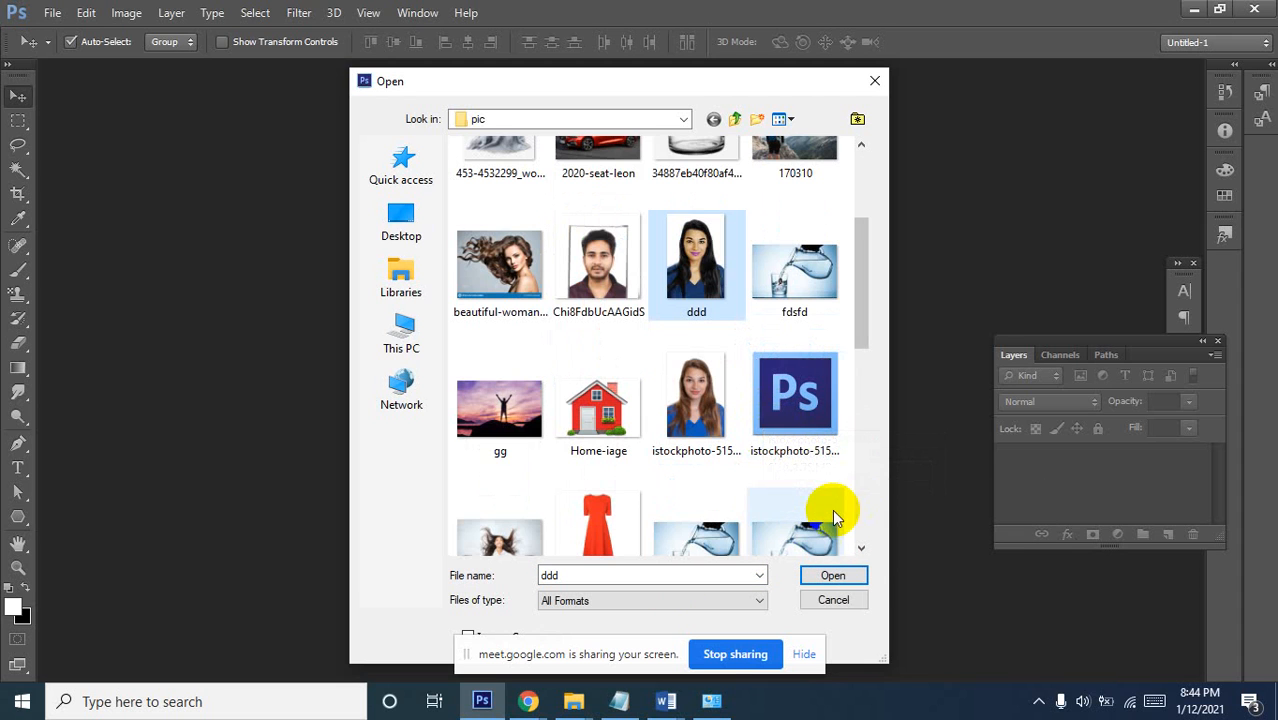
pyautogui.click(833, 576)
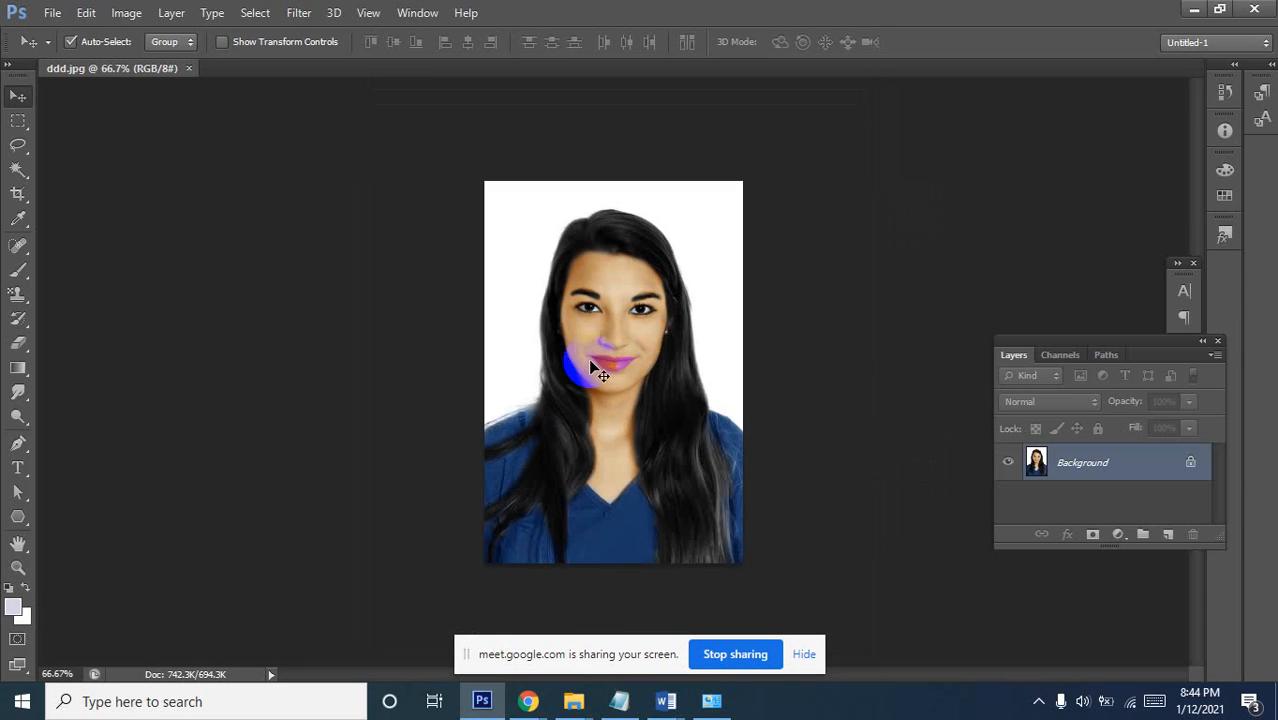
# Examine the colorized face, eyes and lips of the woman in ddd.jpg up close and at full view
pyautogui.keyDown('ctrl'); pyautogui.click(608, 321); pyautogui.keyUp('ctrl')
pyautogui.keyDown('ctrl'); pyautogui.click(607, 323); pyautogui.keyUp('ctrl')
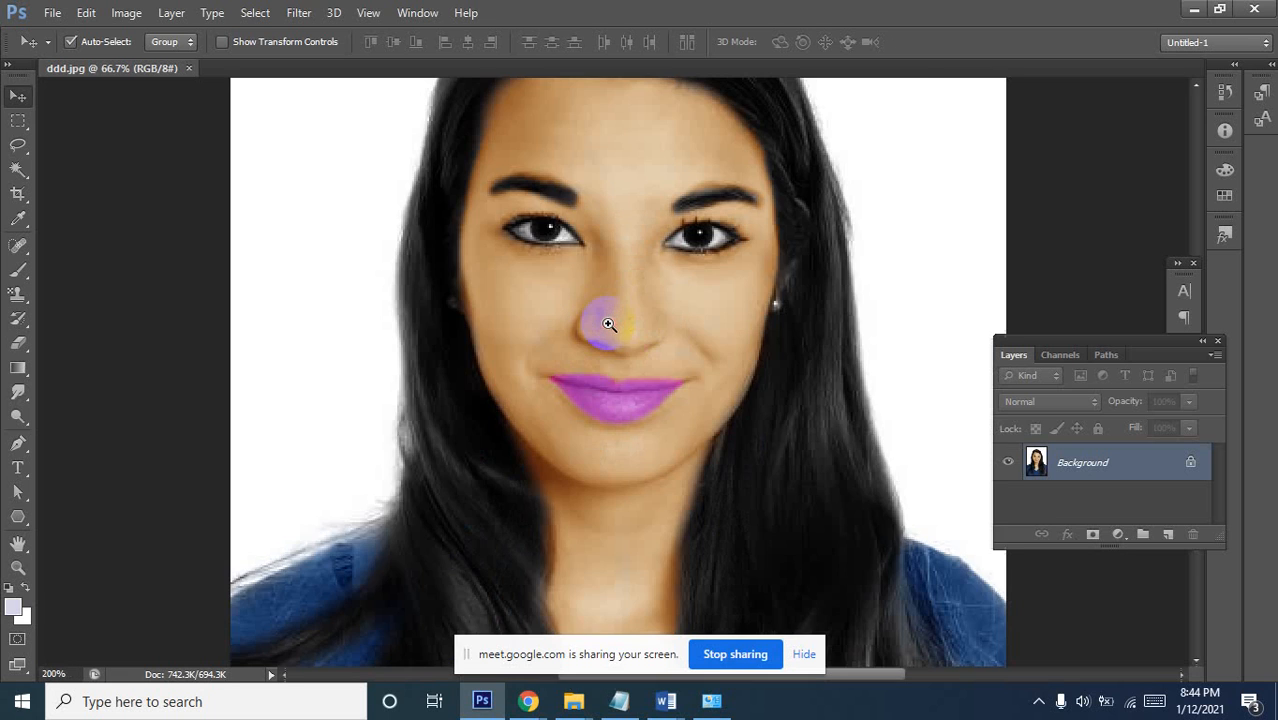
pyautogui.keyDown('ctrl'); pyautogui.click(606, 322); pyautogui.keyUp('ctrl')
pyautogui.keyDown('ctrl'); pyautogui.keyDown('alt'); pyautogui.click(571, 184); pyautogui.keyUp('alt'); pyautogui.keyUp('ctrl')
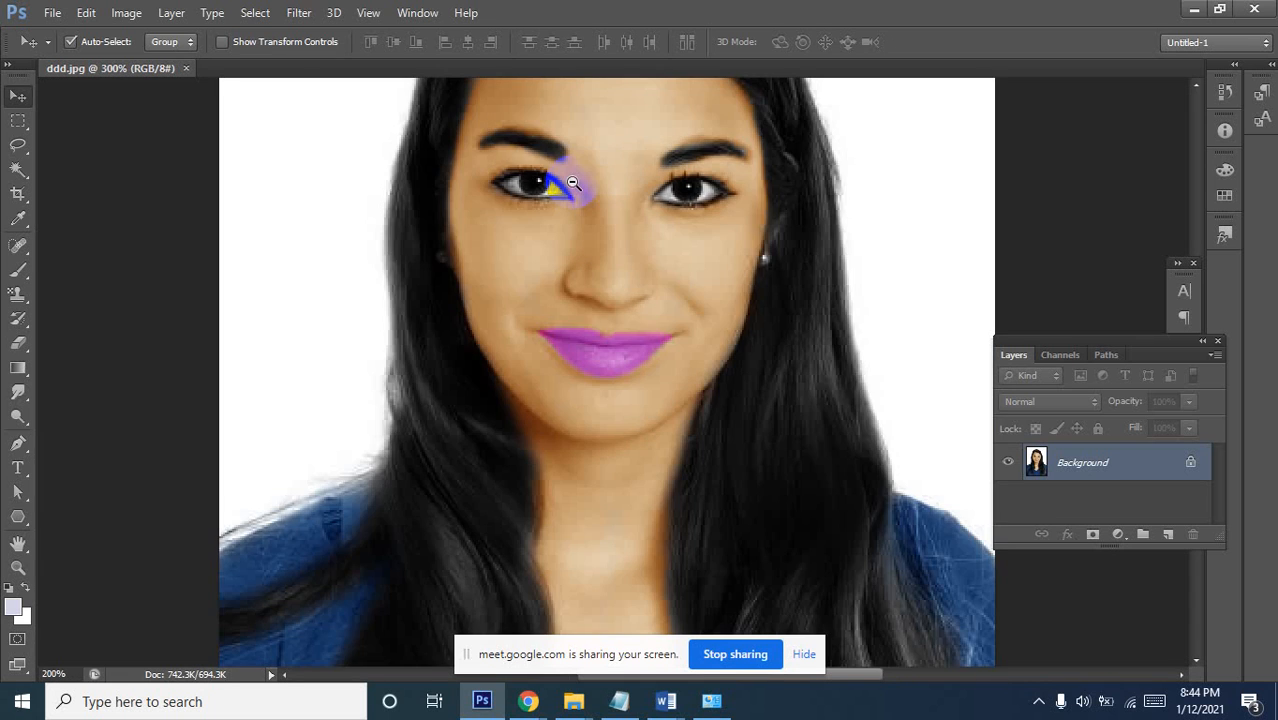
pyautogui.keyDown('ctrl'); pyautogui.keyDown('alt'); pyautogui.click(623, 274); pyautogui.keyUp('alt'); pyautogui.keyUp('ctrl')
pyautogui.keyDown('ctrl'); pyautogui.keyDown('alt'); pyautogui.click(623, 274); pyautogui.keyUp('alt'); pyautogui.keyUp('ctrl')
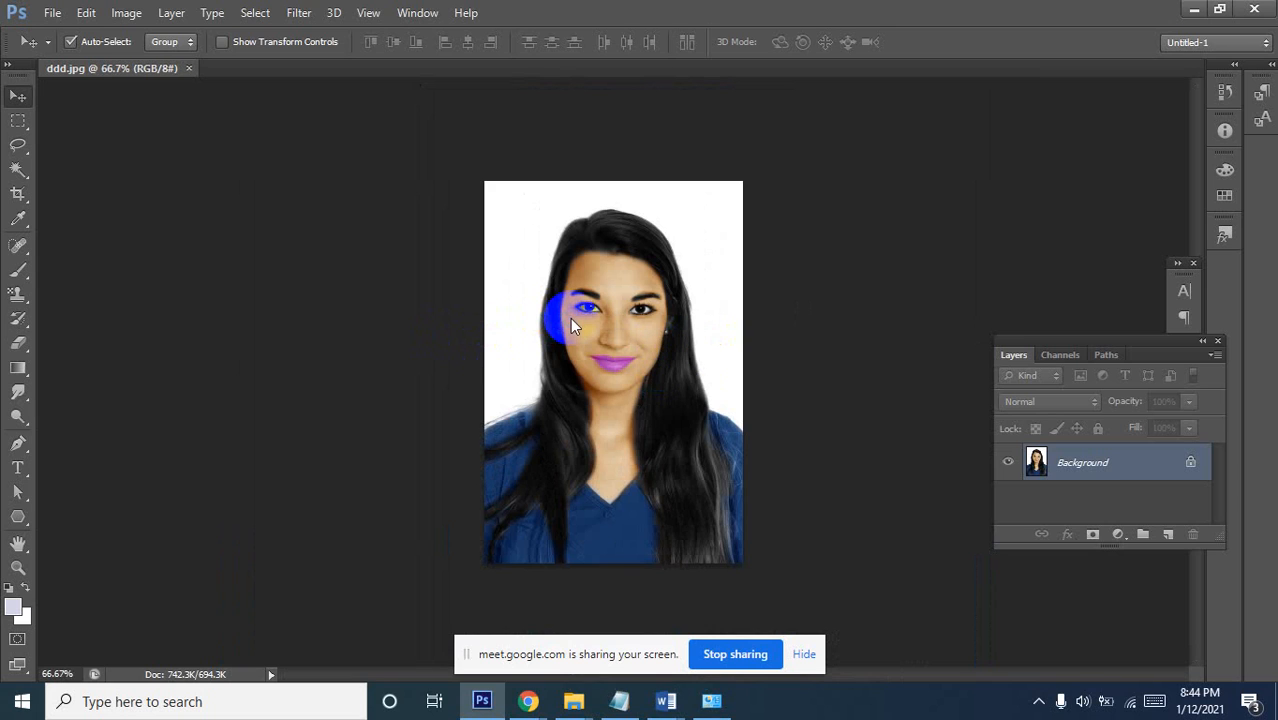
pyautogui.hotkey('ctrl', 'o')
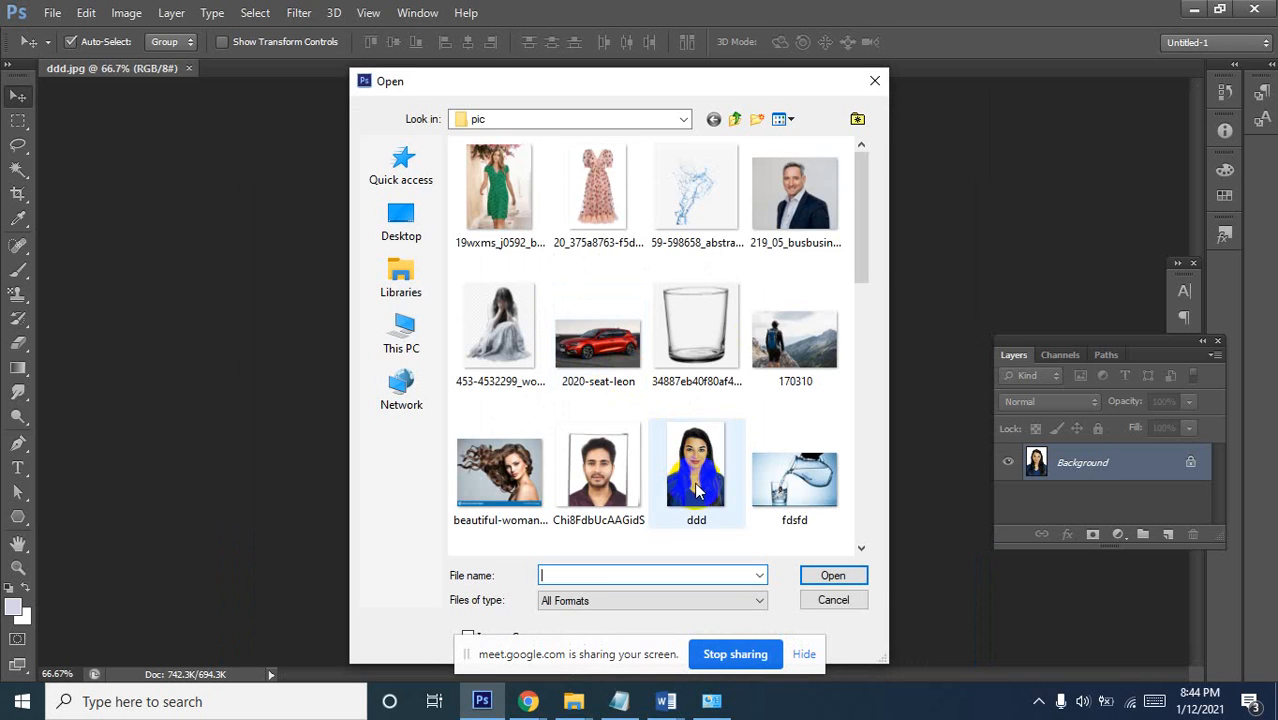
pyautogui.scroll(-4, 697, 490)
pyautogui.scroll(2, 696, 466)
pyautogui.click(692, 400)
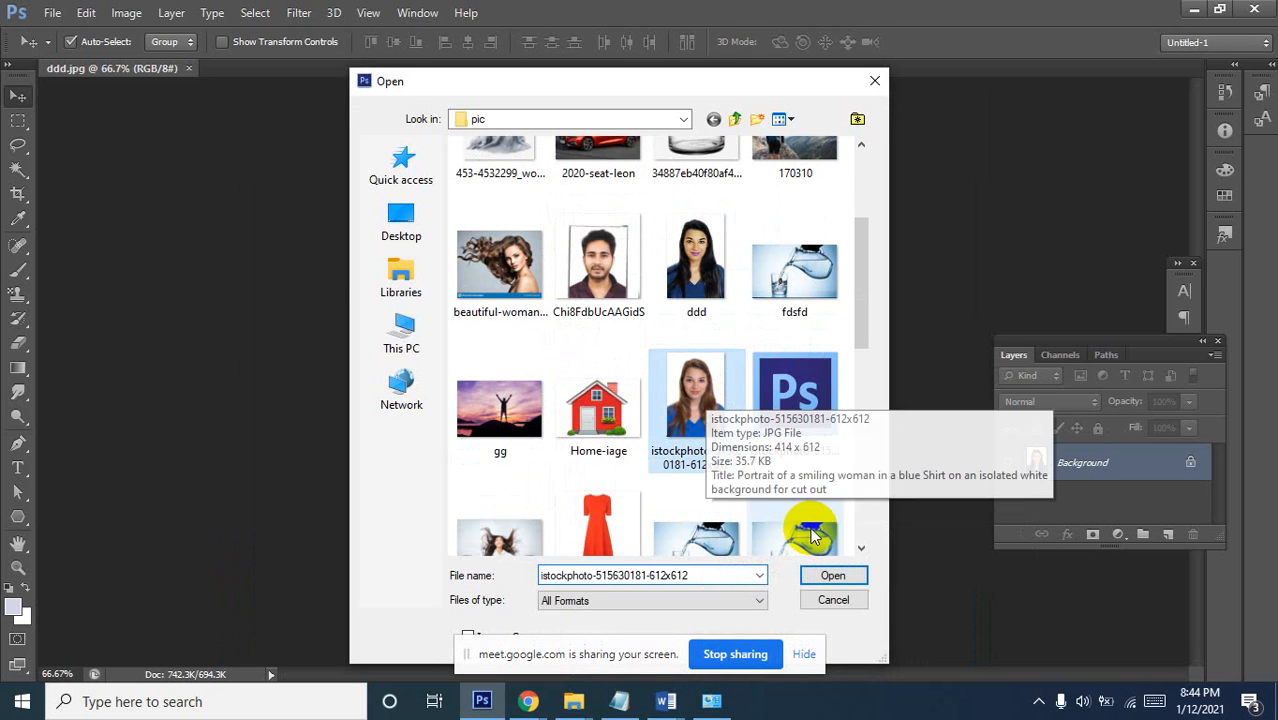
pyautogui.click(833, 575)
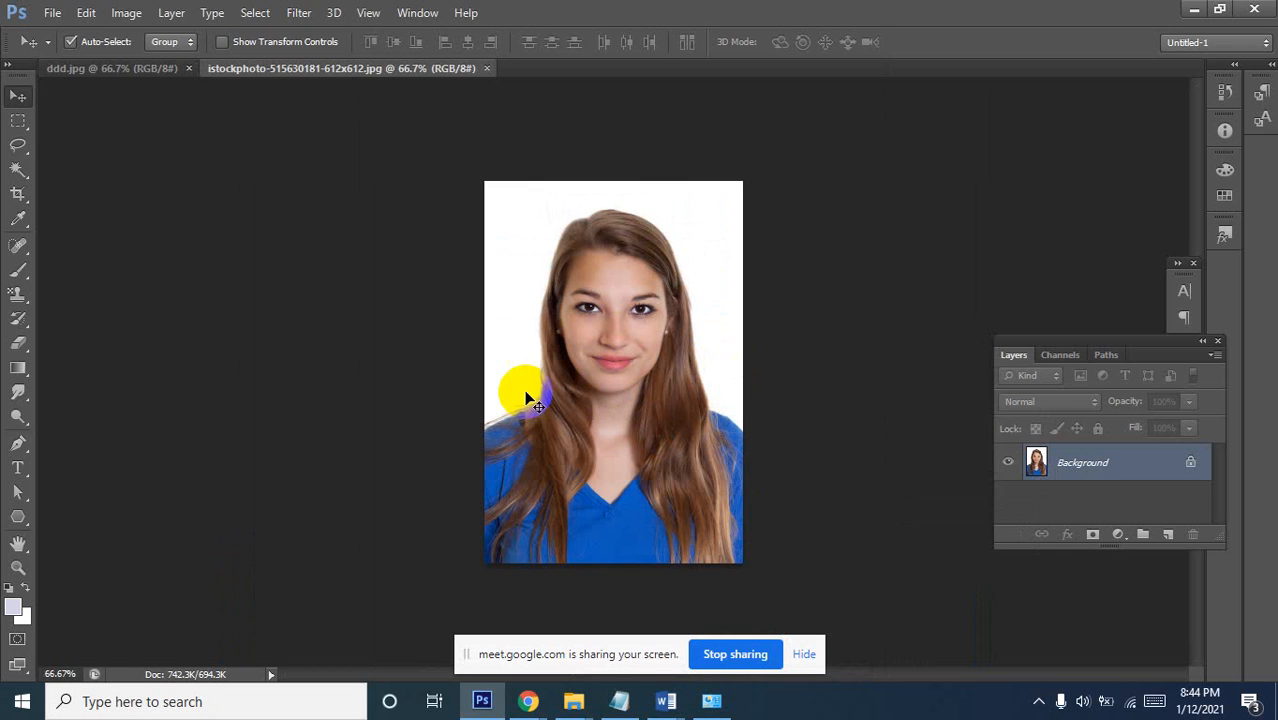
# Compare the colorized ddd.jpg with the original istockphoto portrait, and close ddd.jpg
pyautogui.click(163, 69)
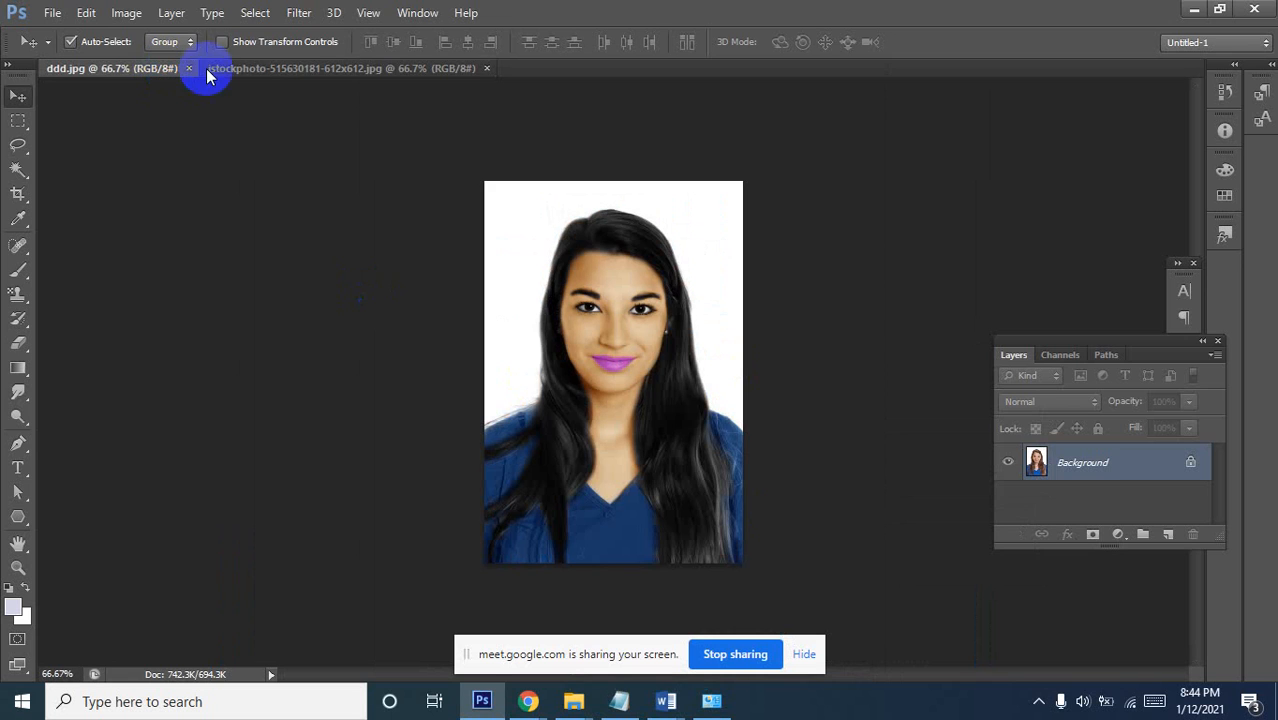
pyautogui.click(256, 68)
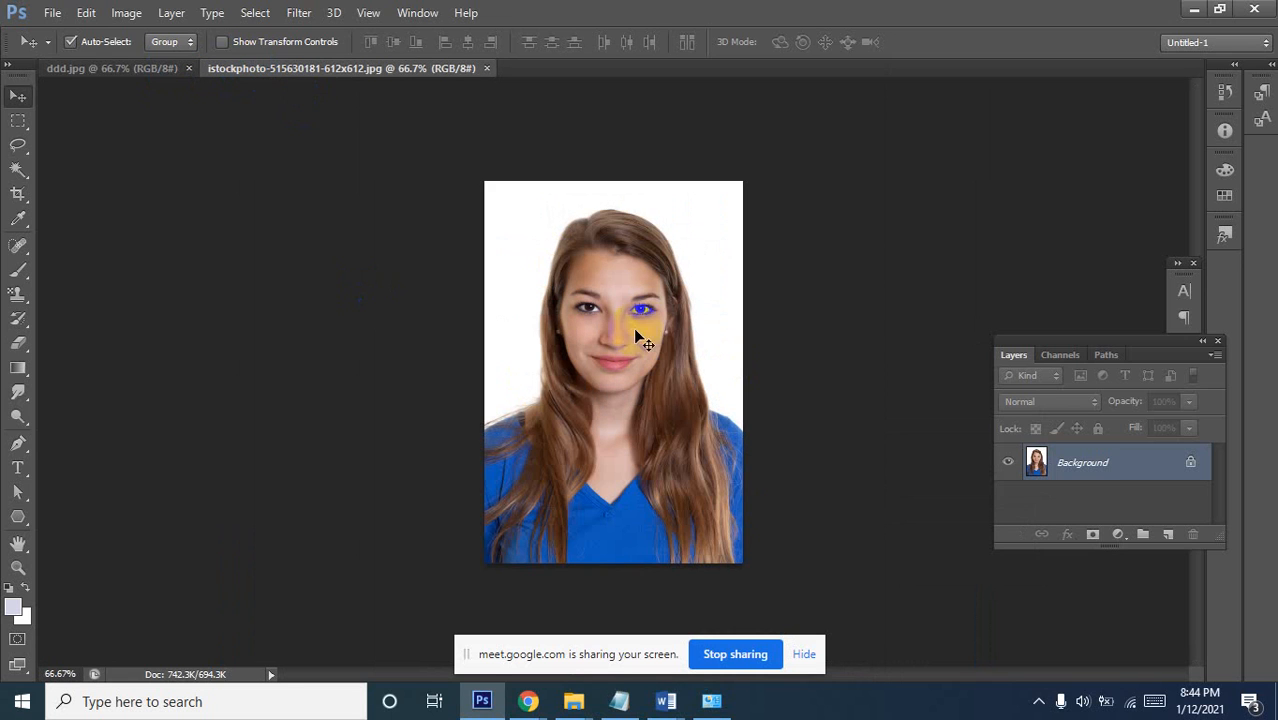
pyautogui.click(135, 69)
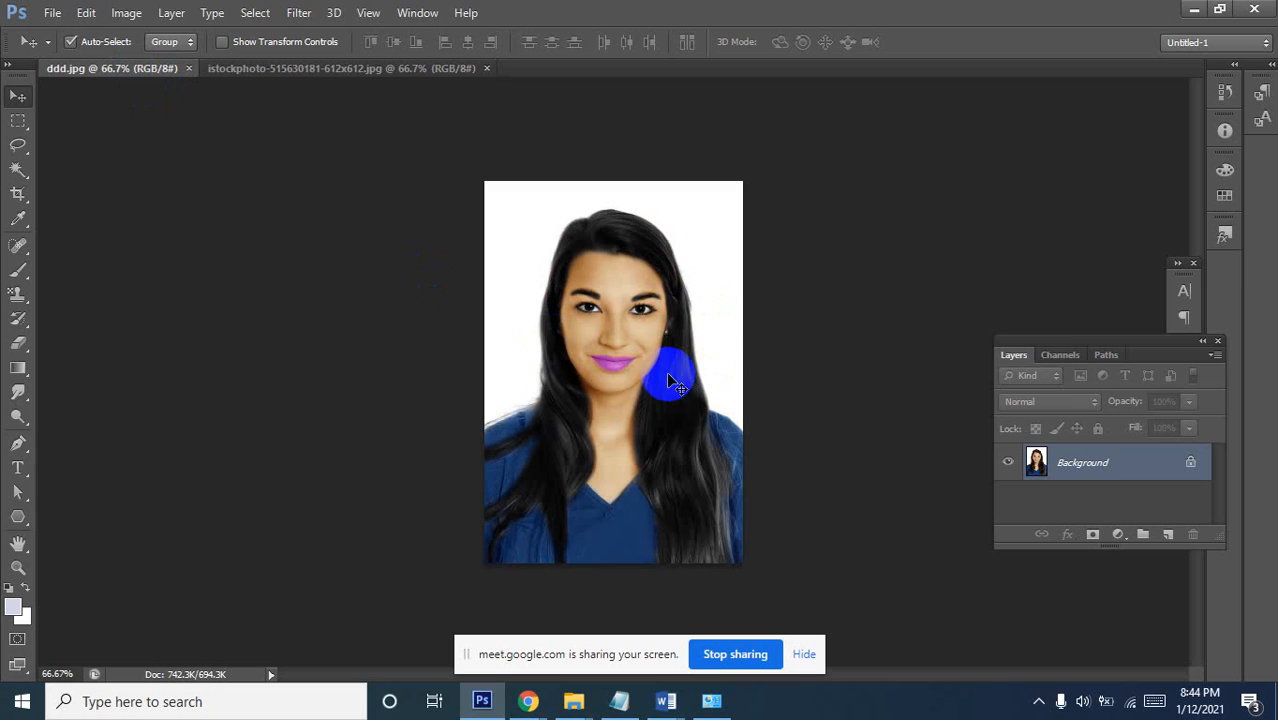
pyautogui.click(306, 70)
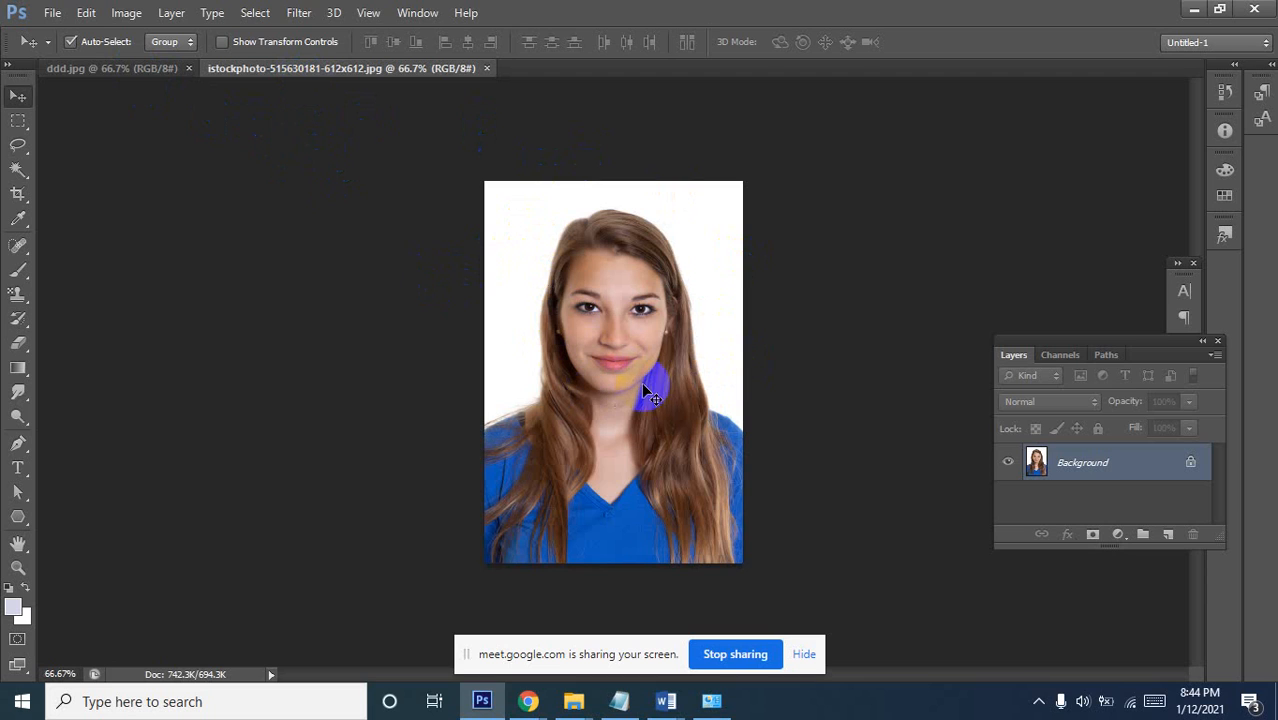
pyautogui.click(188, 68)
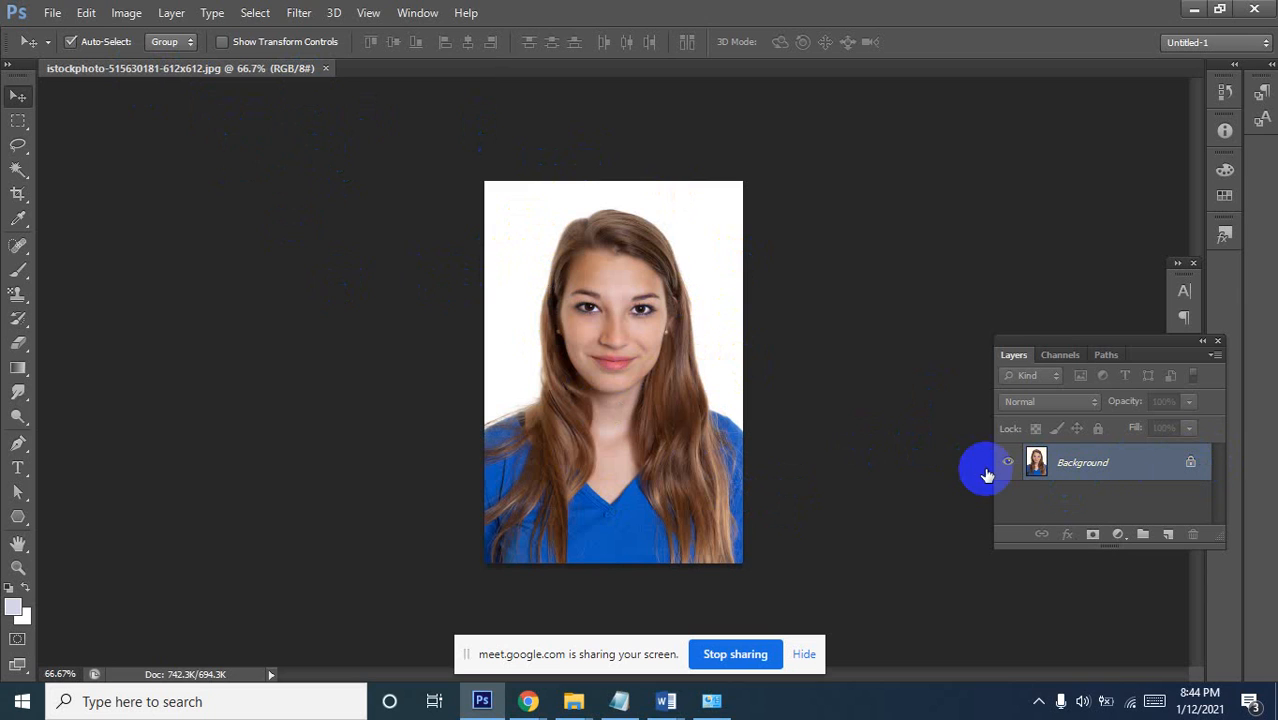
# Convert the Background of the istockphoto portrait into a regular layer and duplicate it
pyautogui.doubleClick(1134, 455)
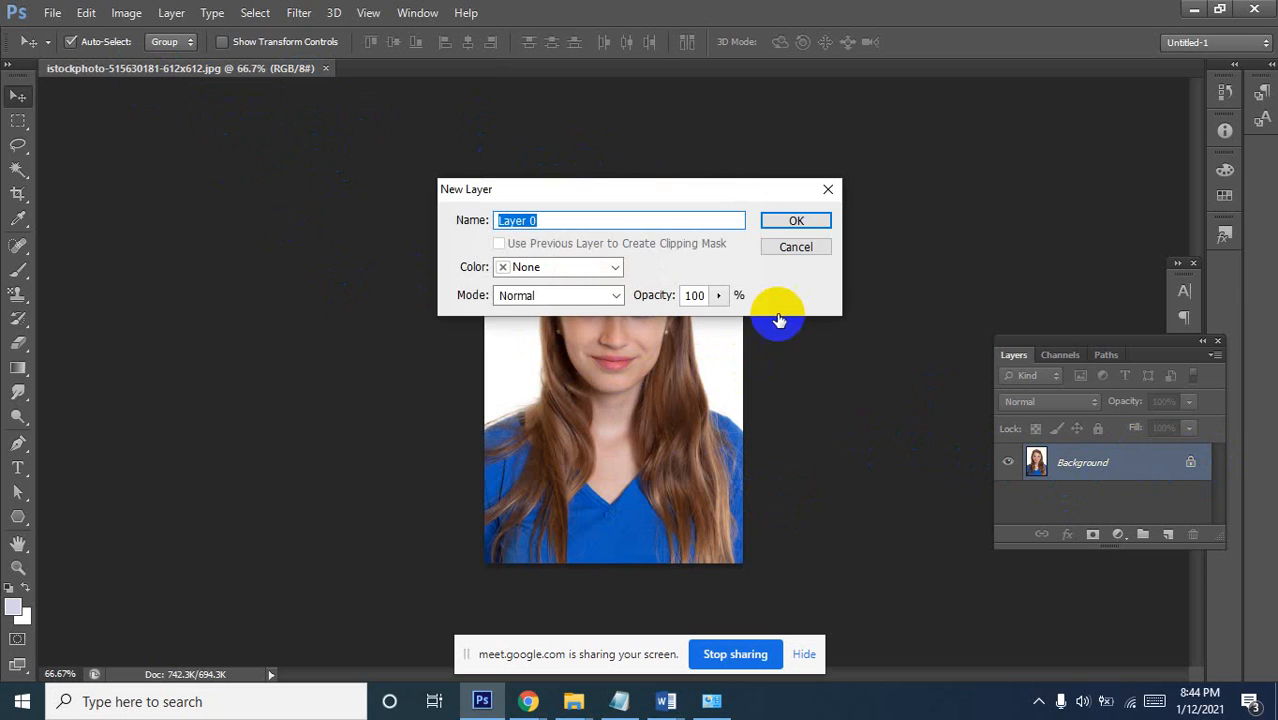
pyautogui.click(776, 220)
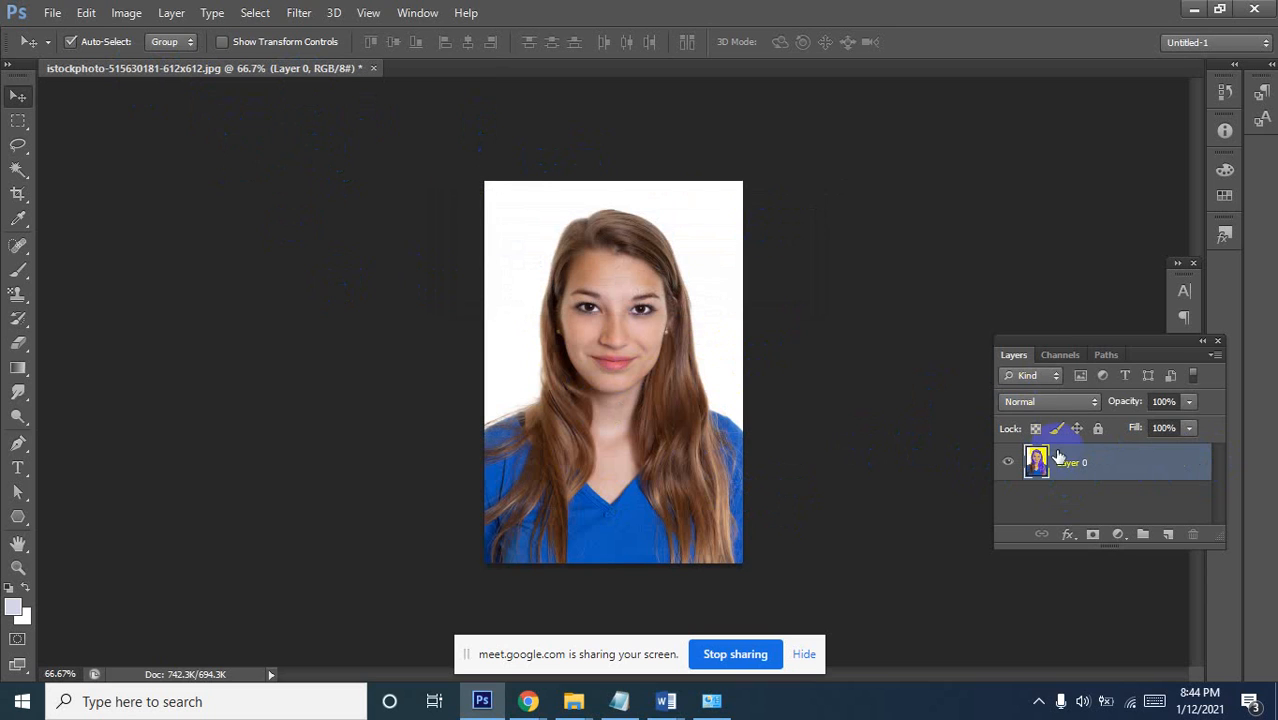
pyautogui.hotkey('ctrl', 'j')
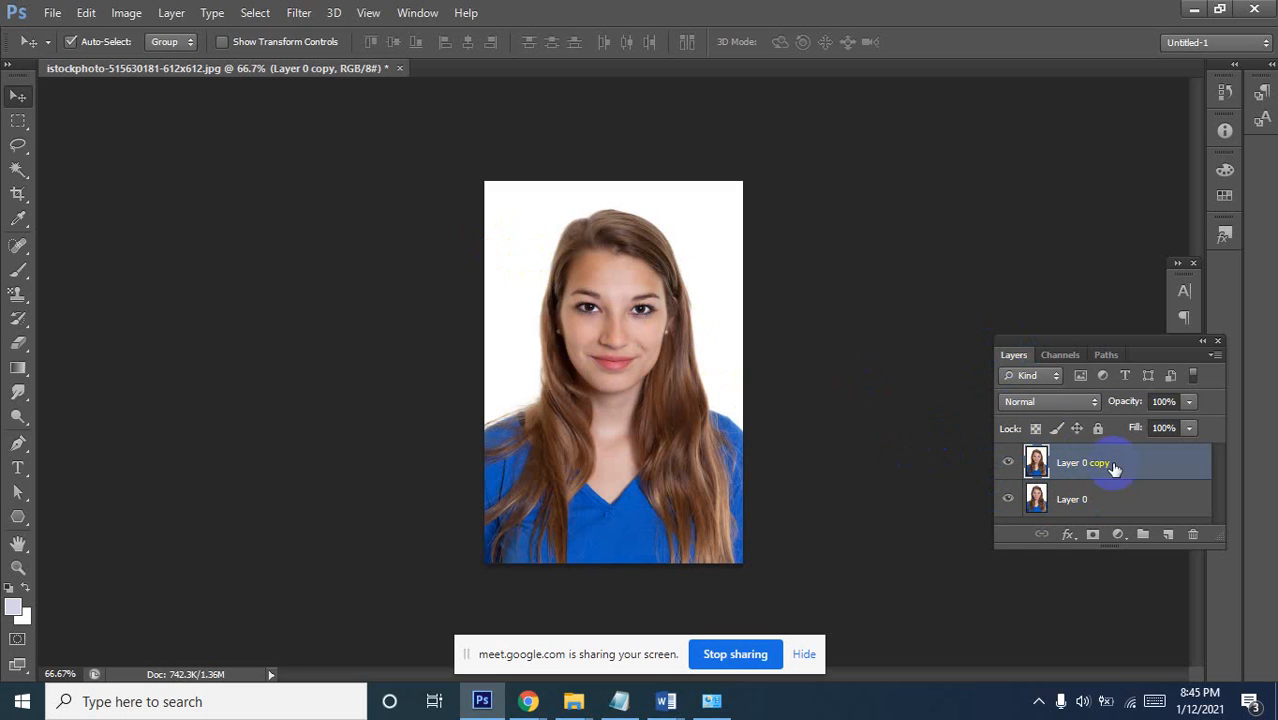
# Turn the Layer 0 copy portrait grayscale with a Black & White adjustment at the Default preset
pyautogui.click(128, 13)
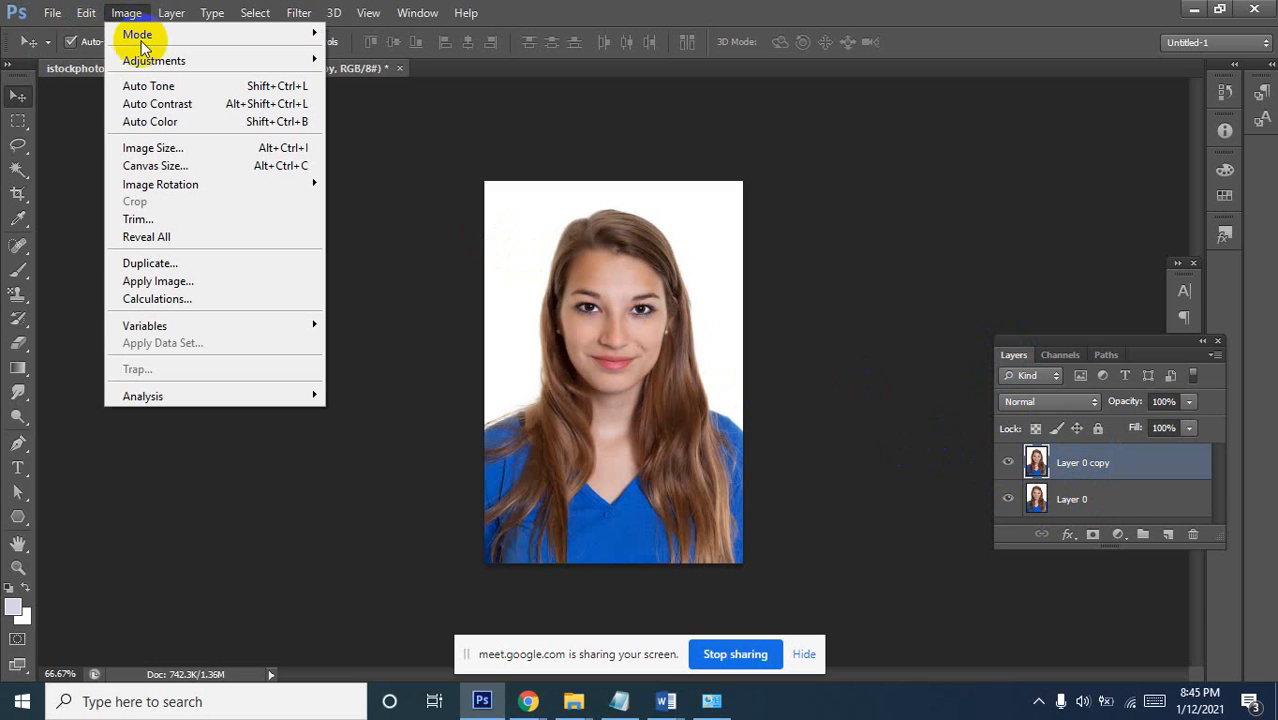
pyautogui.moveTo(152, 64)
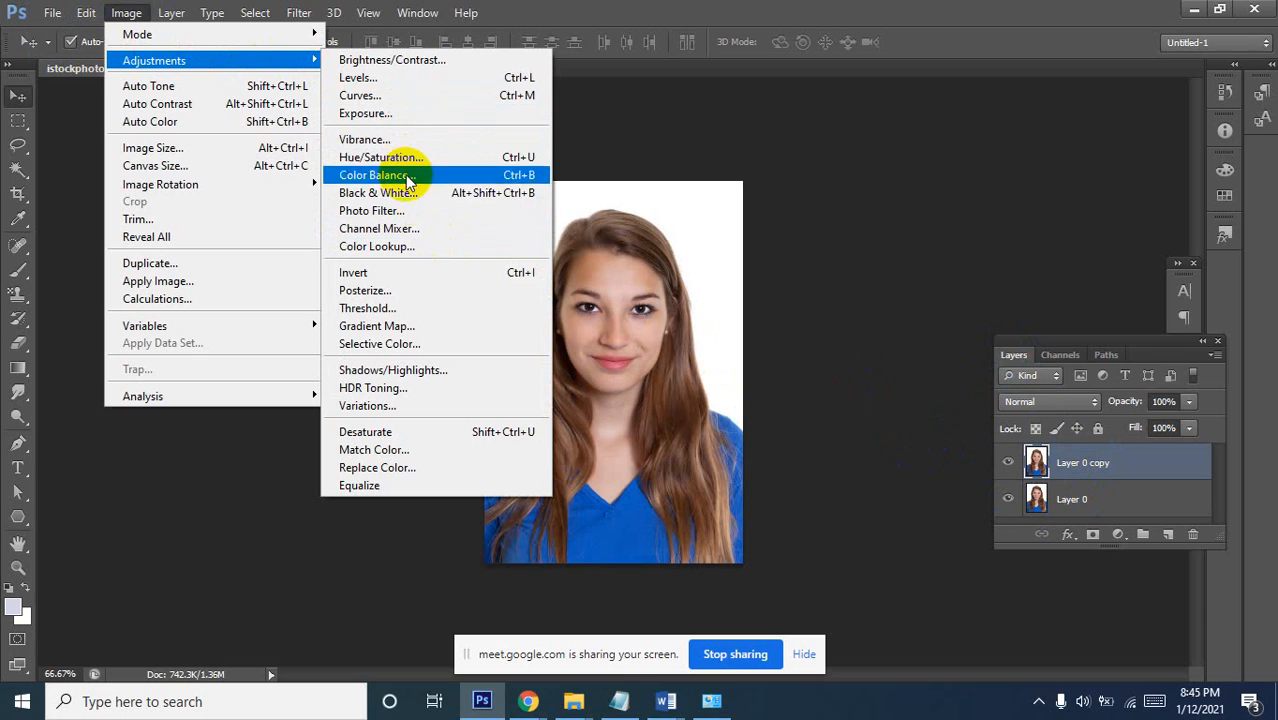
pyautogui.click(428, 196)
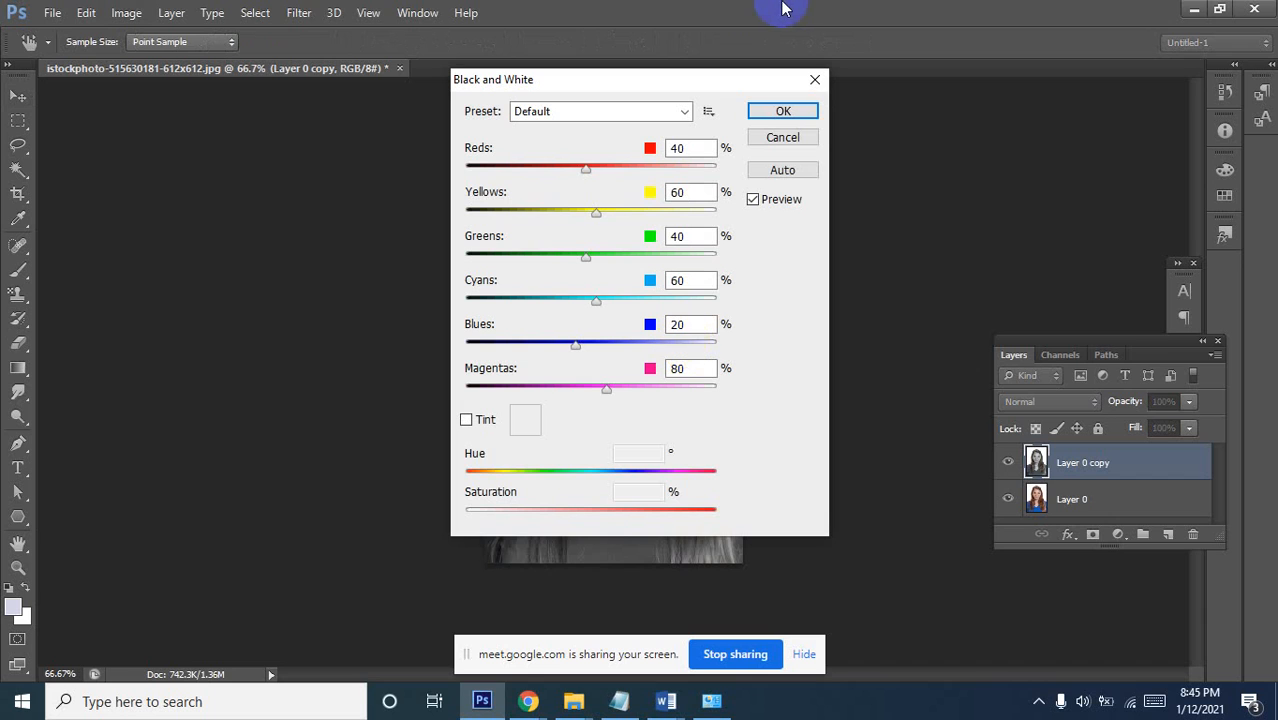
pyautogui.click(782, 111)
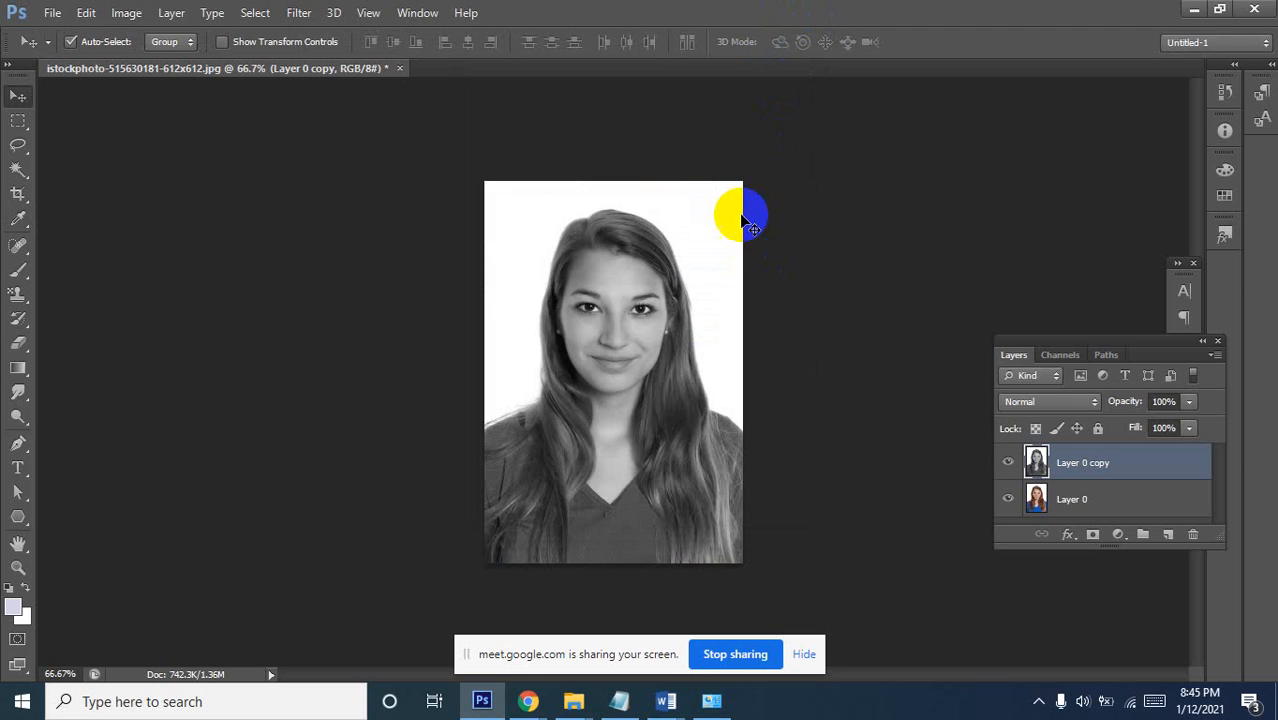
# Add a Solid Color fill layer in orange f9aa01 above the black-and-white portrait
pyautogui.click(630, 316)
pyautogui.click(642, 342)
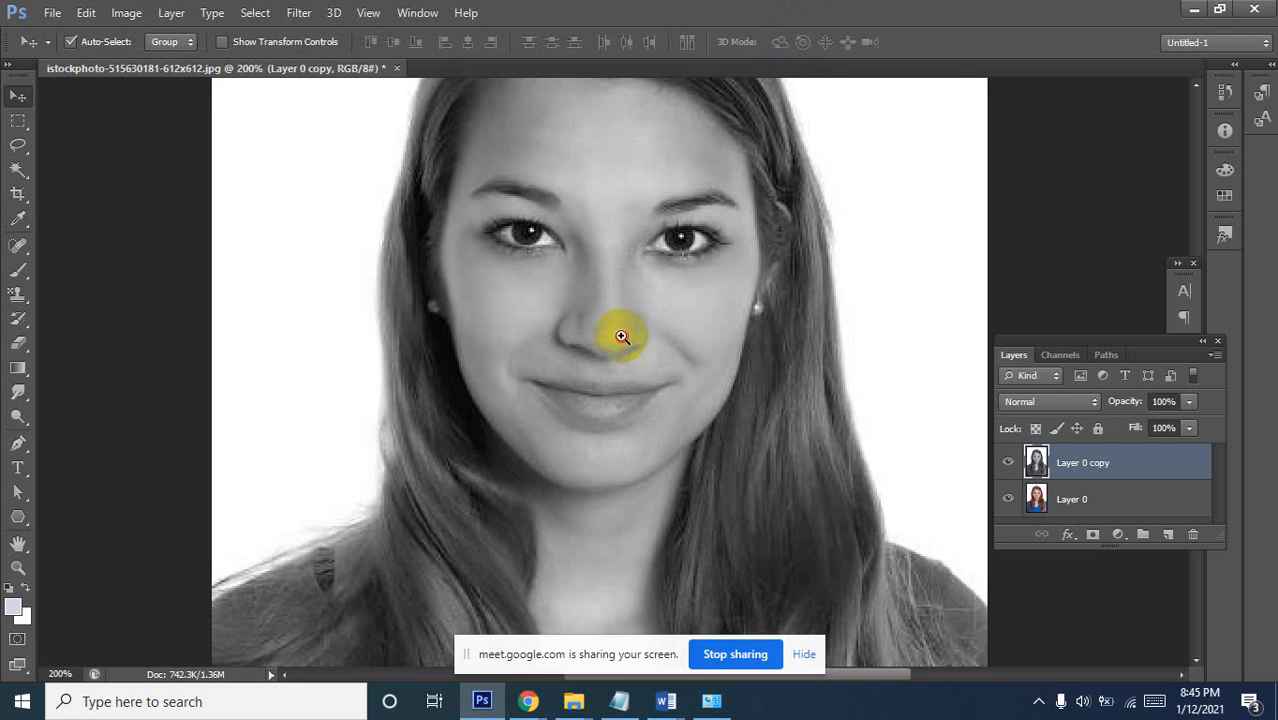
pyautogui.click(621, 334)
pyautogui.keyDown('alt'); pyautogui.click(638, 278); pyautogui.keyUp('alt')
pyautogui.keyDown('alt'); pyautogui.click(655, 292); pyautogui.keyUp('alt')
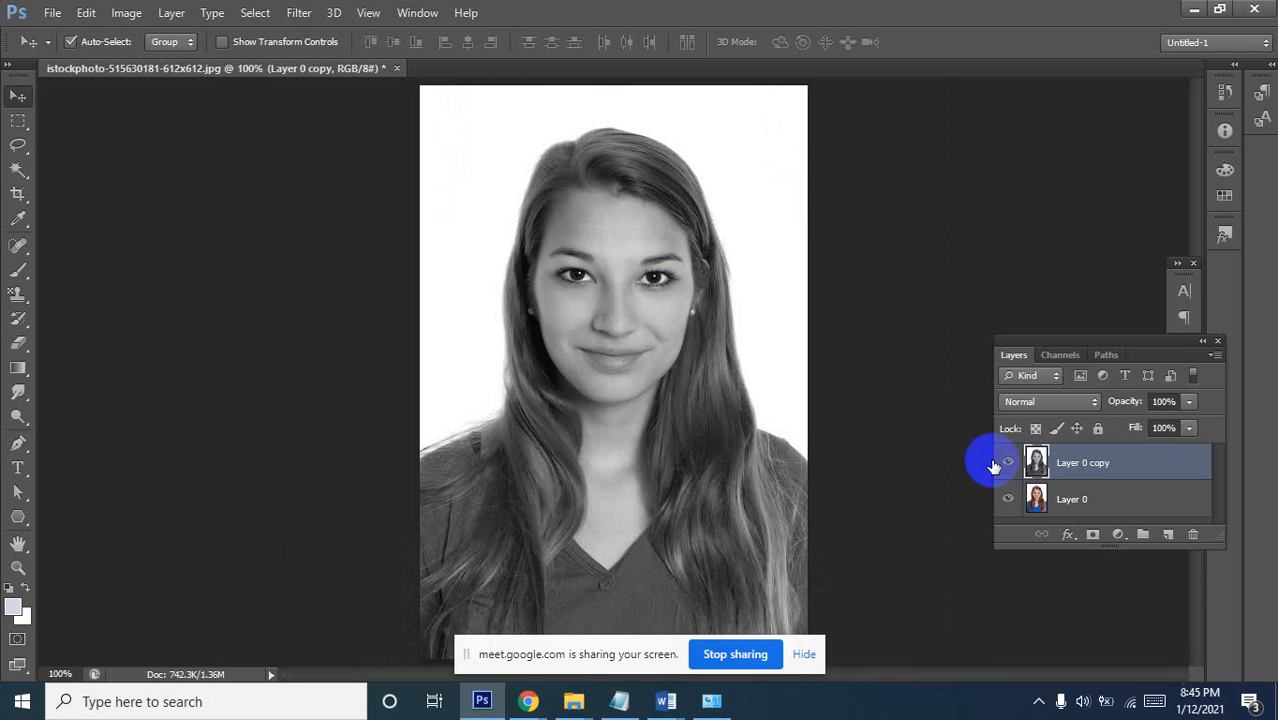
pyautogui.click(1118, 535)
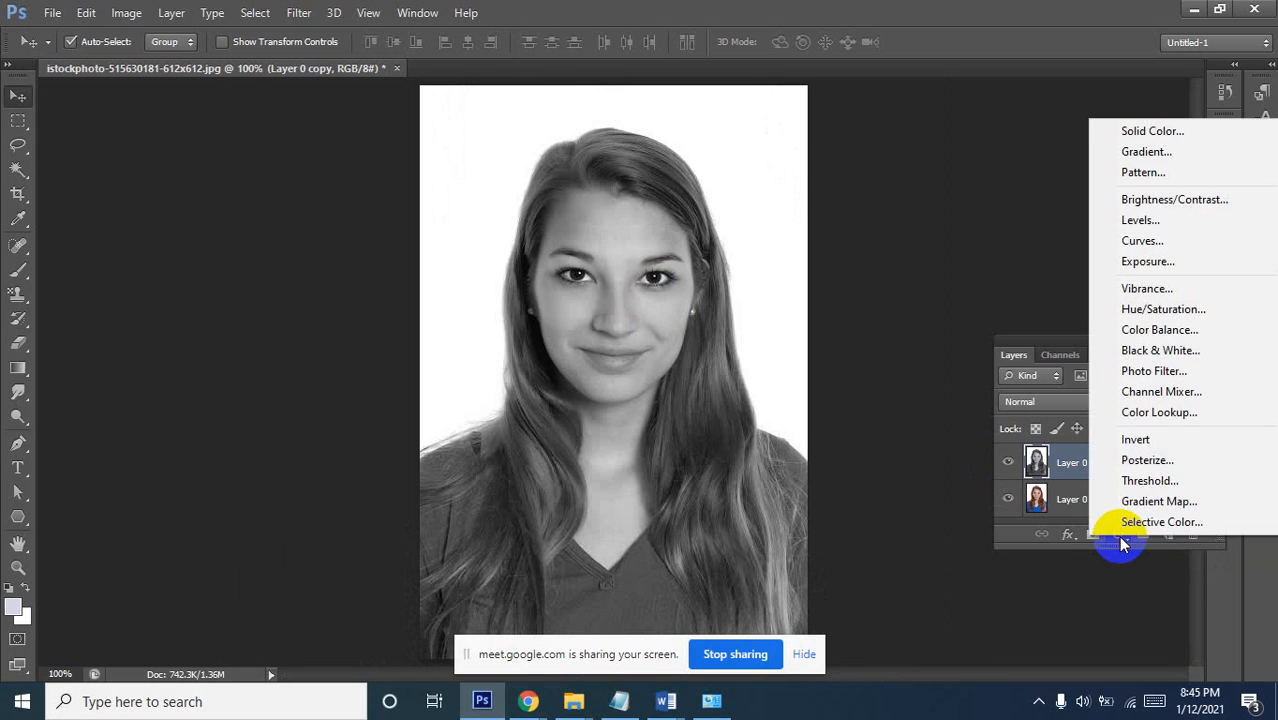
pyautogui.click(1142, 135)
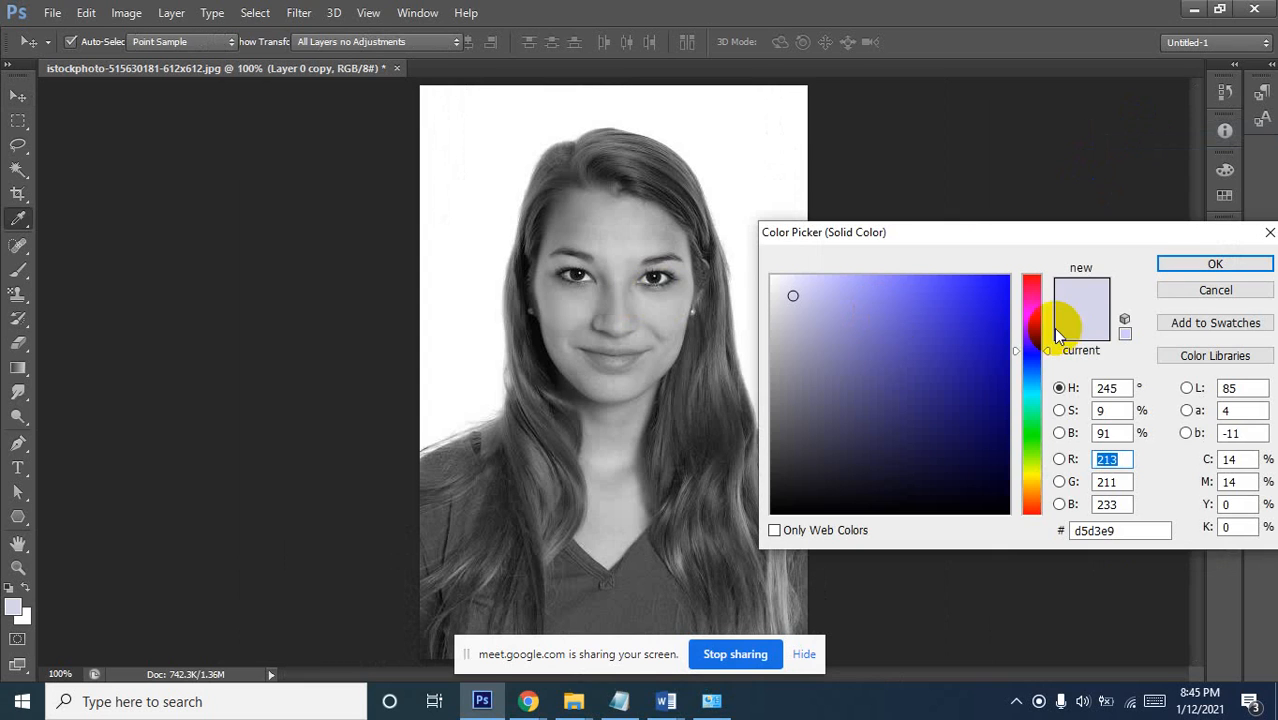
pyautogui.click(1034, 488)
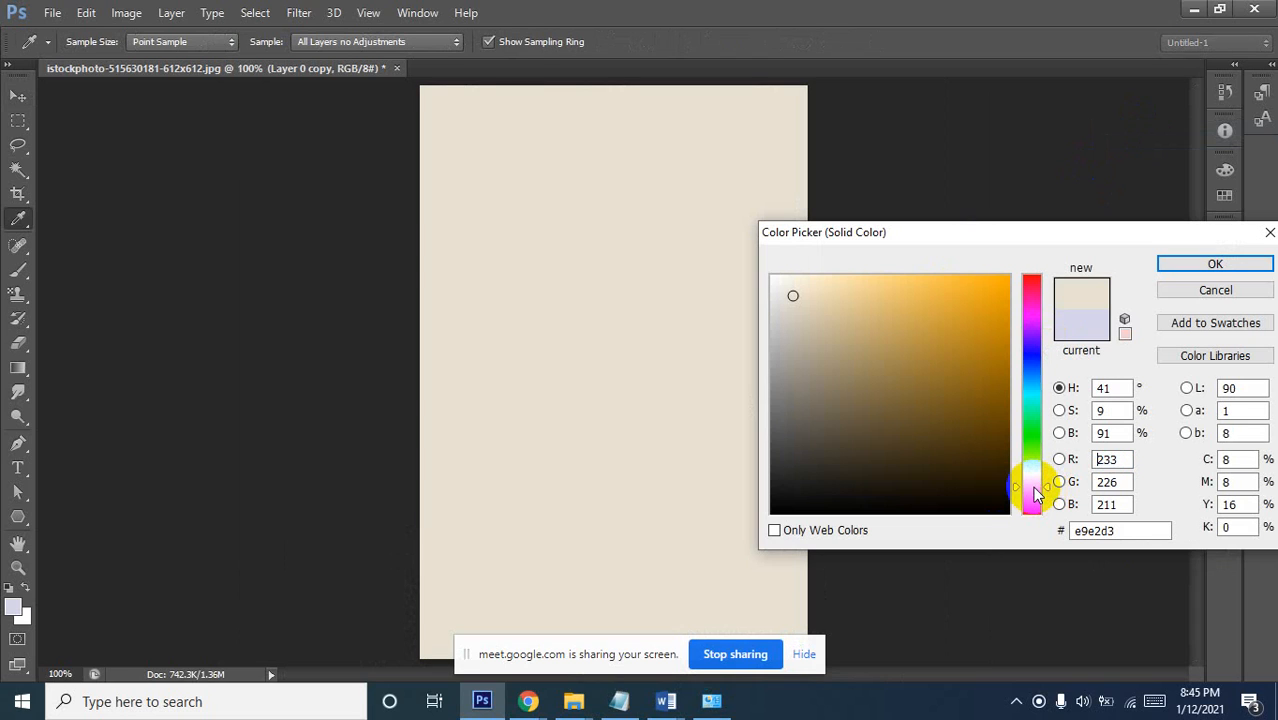
pyautogui.click(1007, 281)
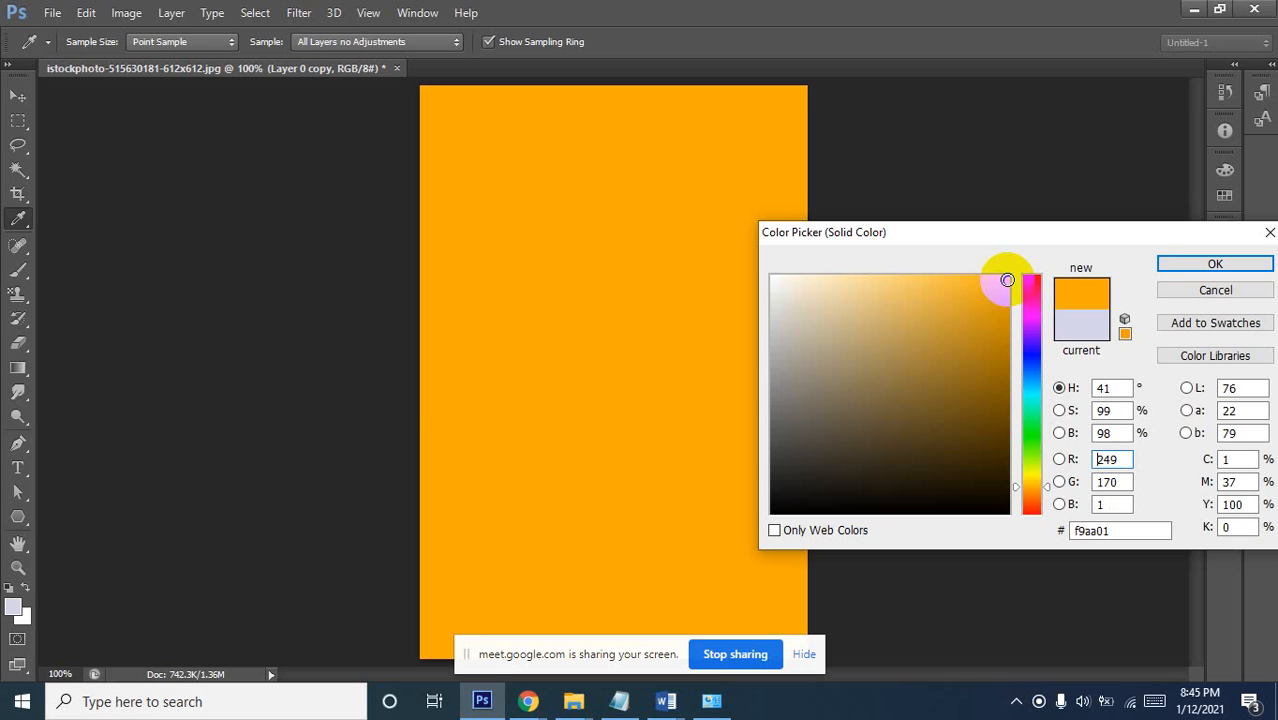
pyautogui.click(1215, 266)
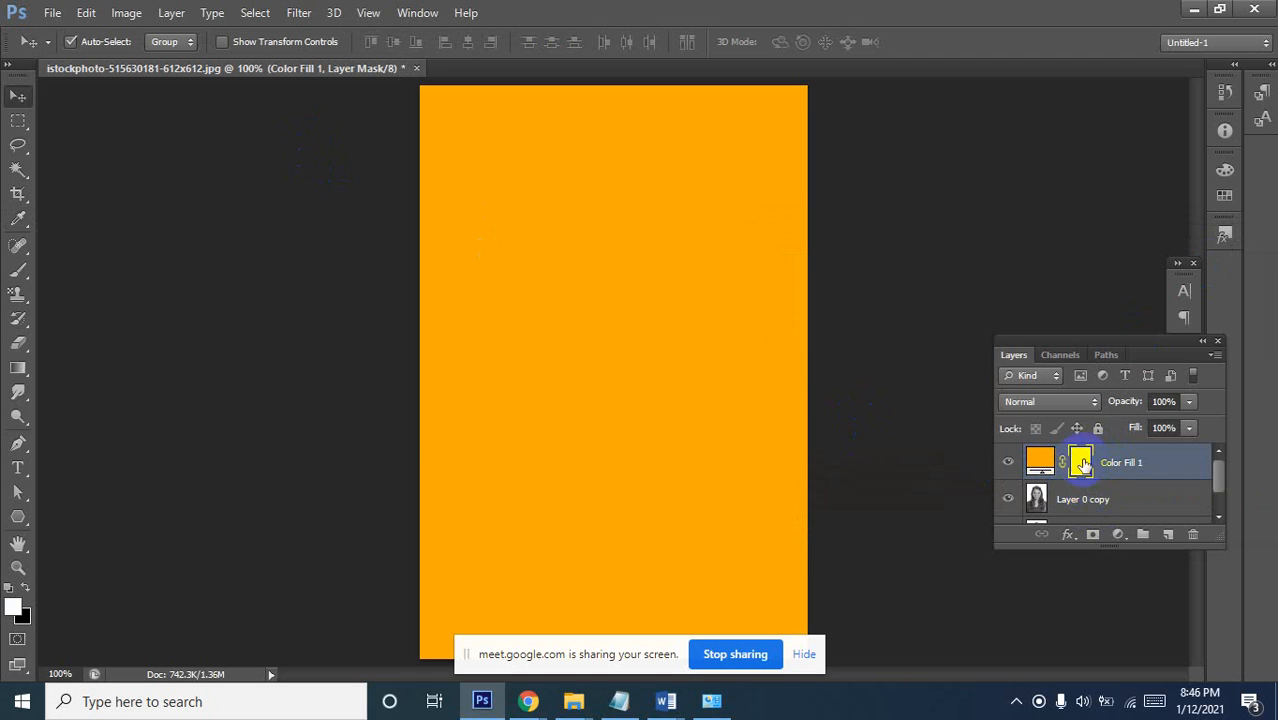
# Invert the layer mask of Color Fill 1 to black
pyautogui.click(120, 14)
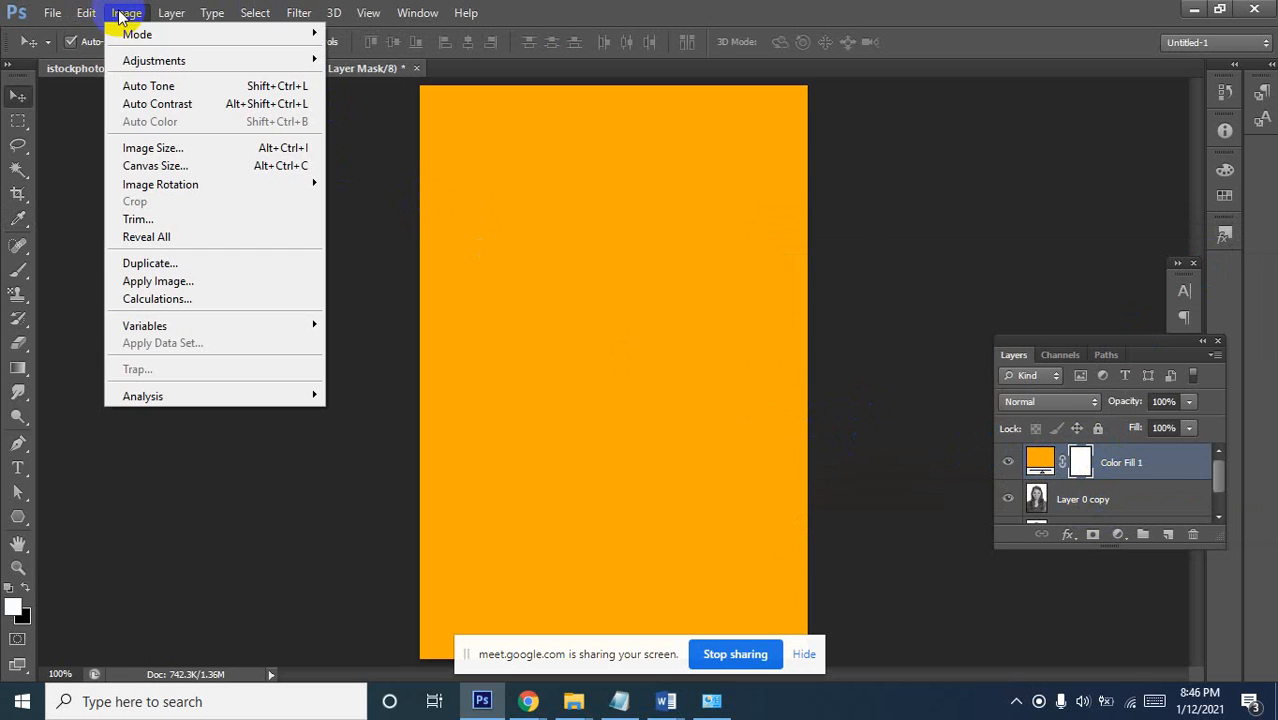
pyautogui.moveTo(168, 61)
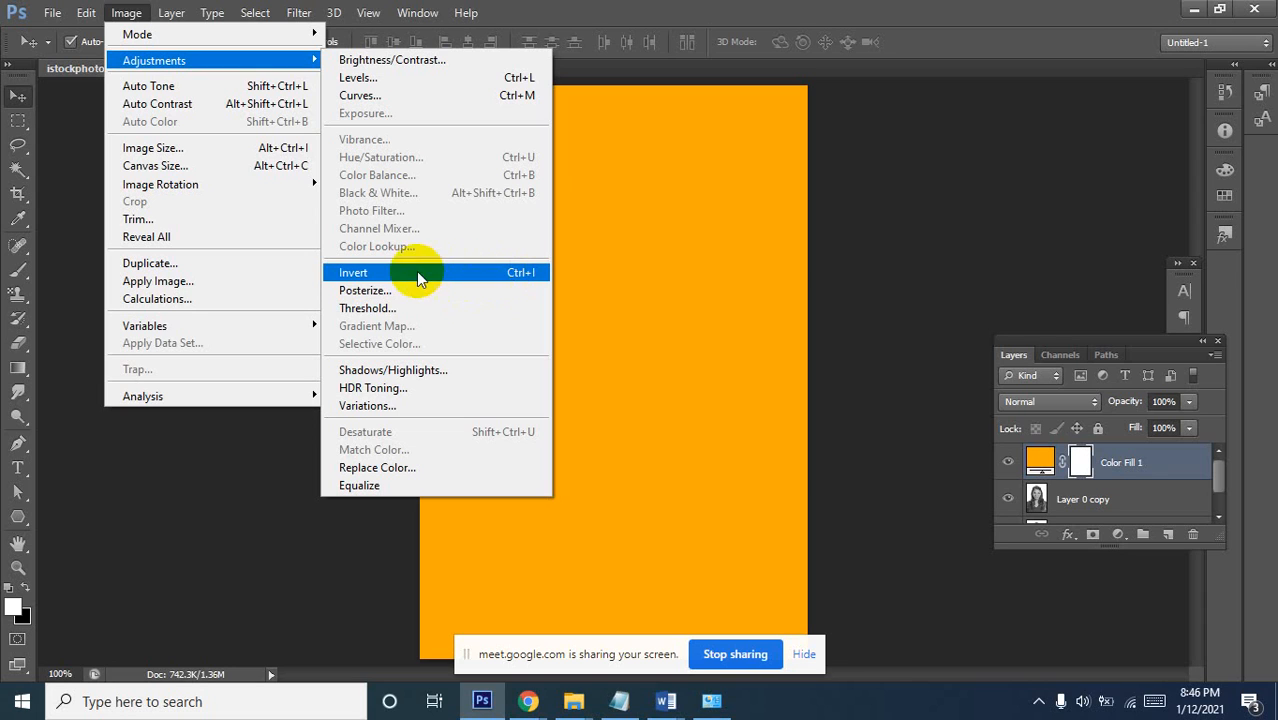
pyautogui.click(490, 276)
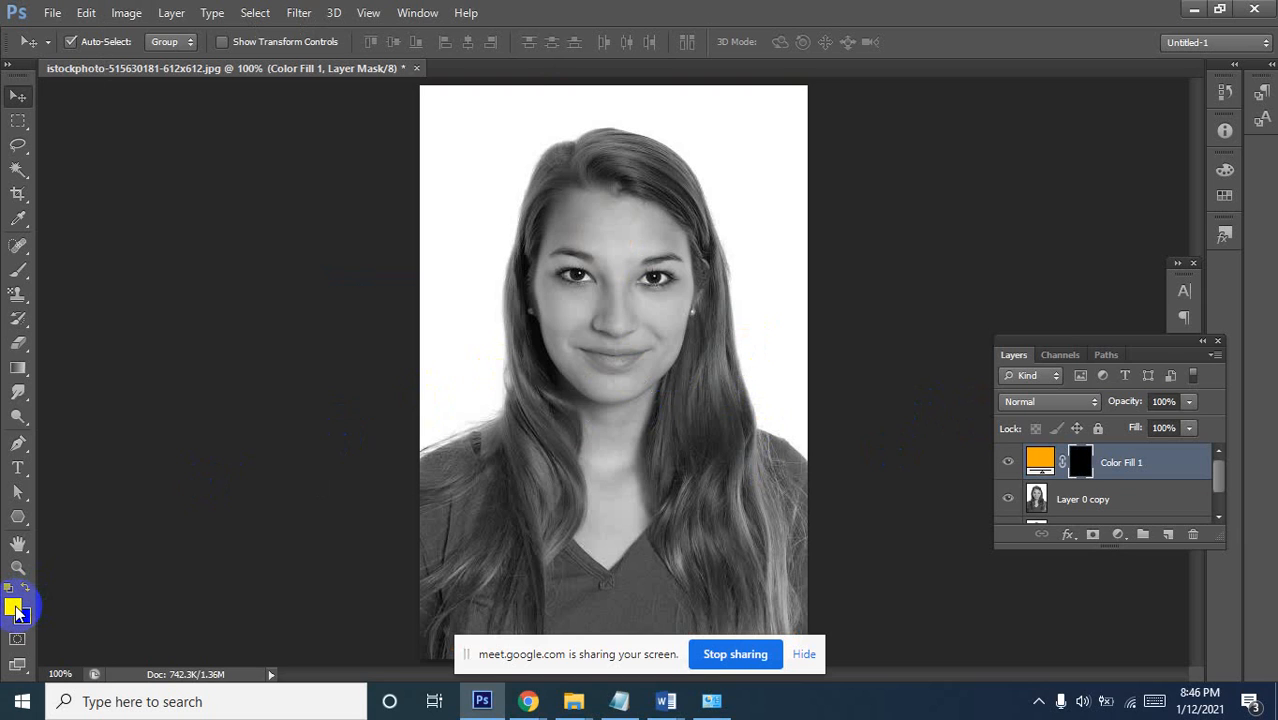
# Paint a first patch on the woman's forehead in the Color Fill 1 mask with a soft white size 40 brush
pyautogui.press('d')
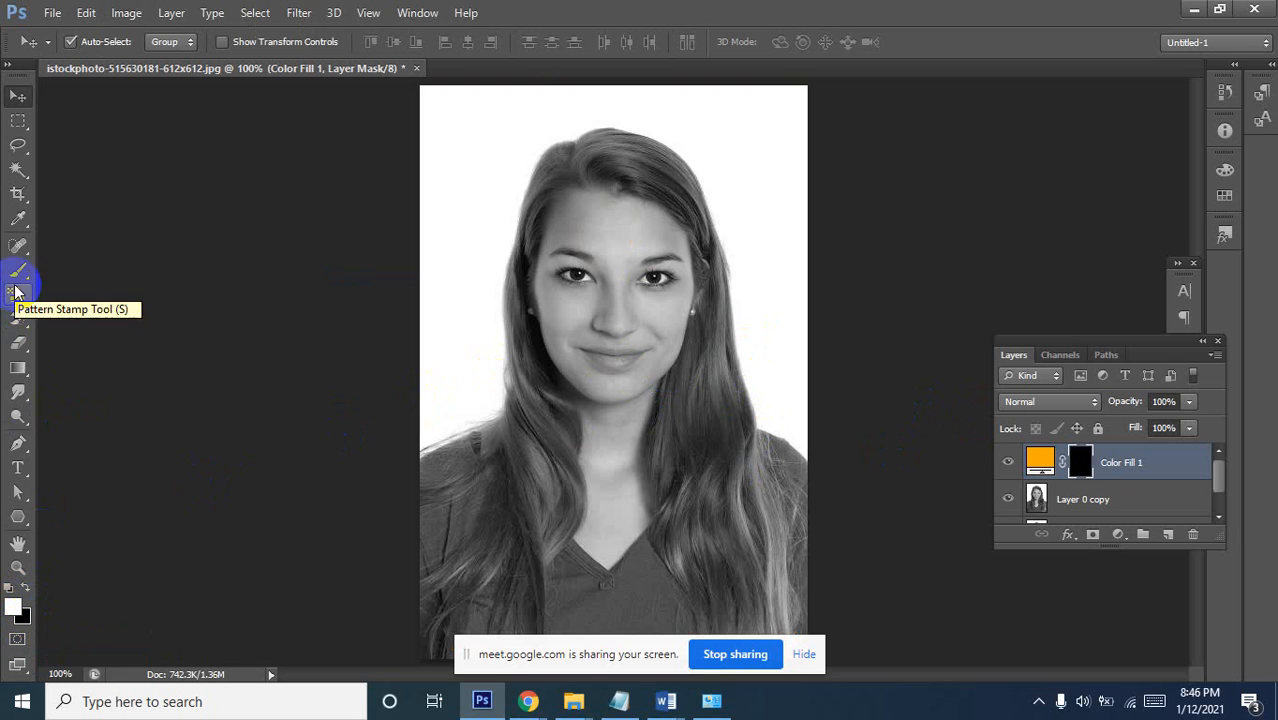
pyautogui.click(18, 271)
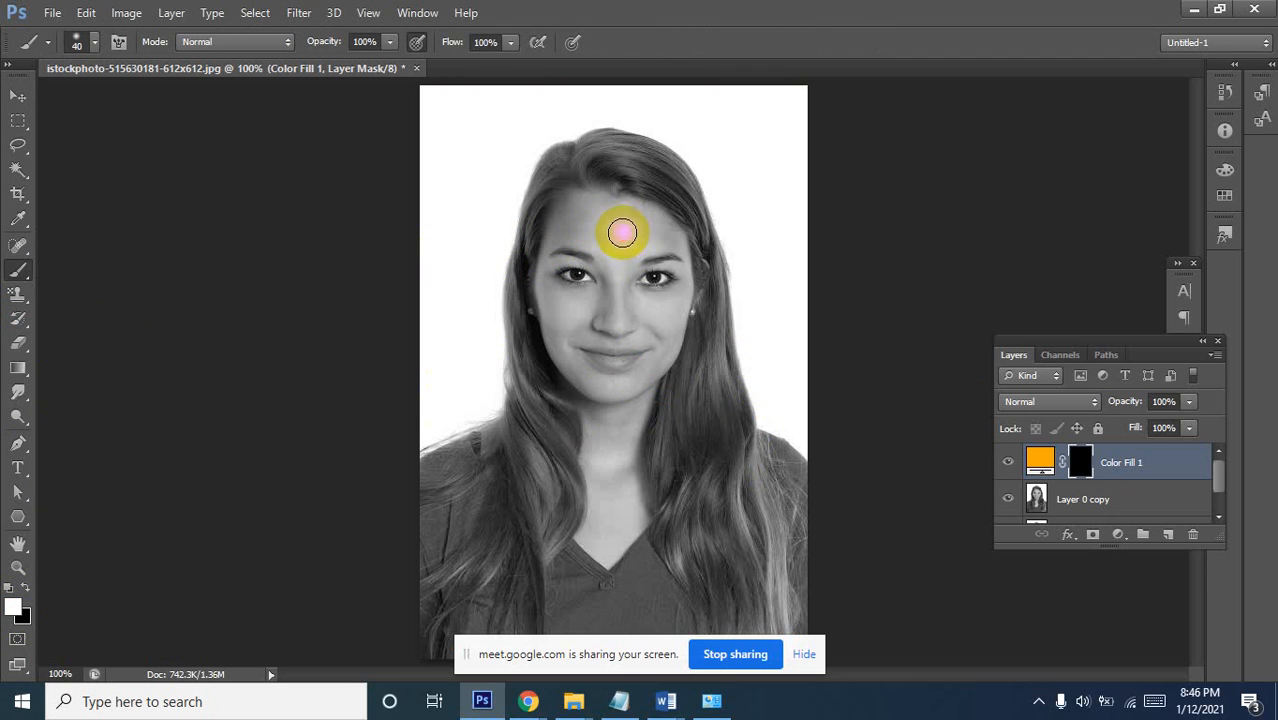
pyautogui.click(621, 233)
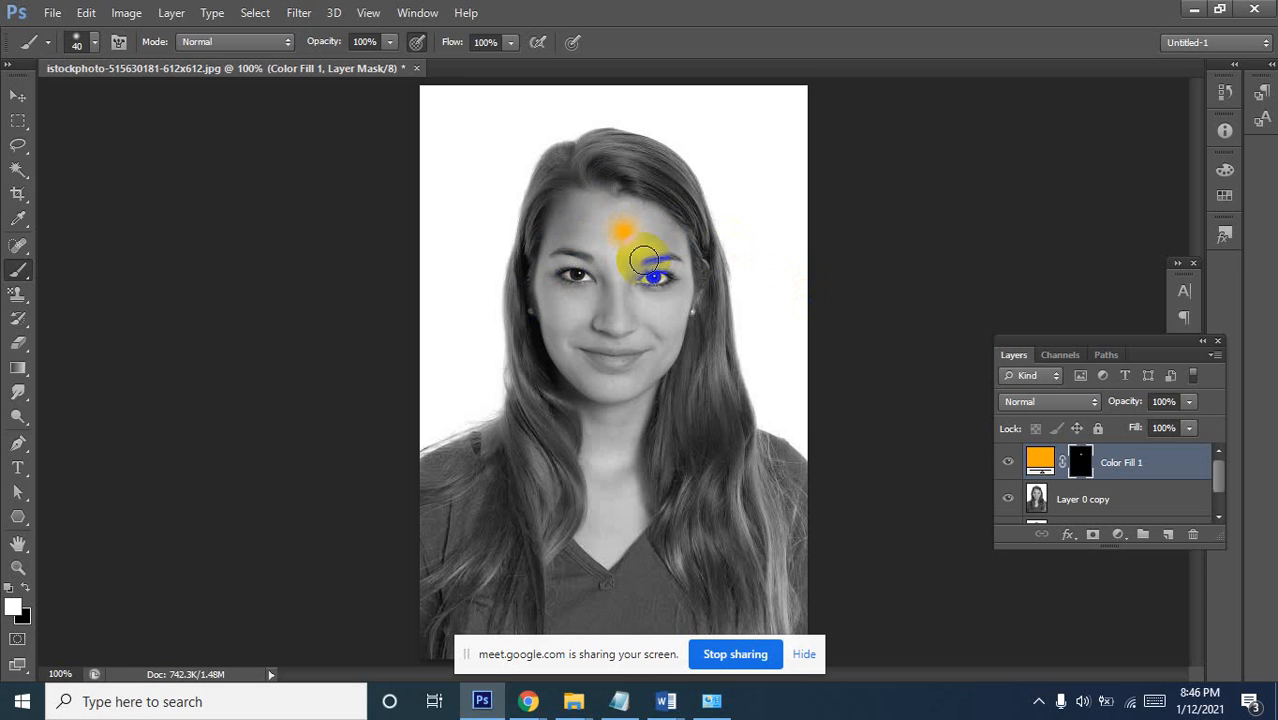
pyautogui.click(626, 248)
pyautogui.click(625, 240)
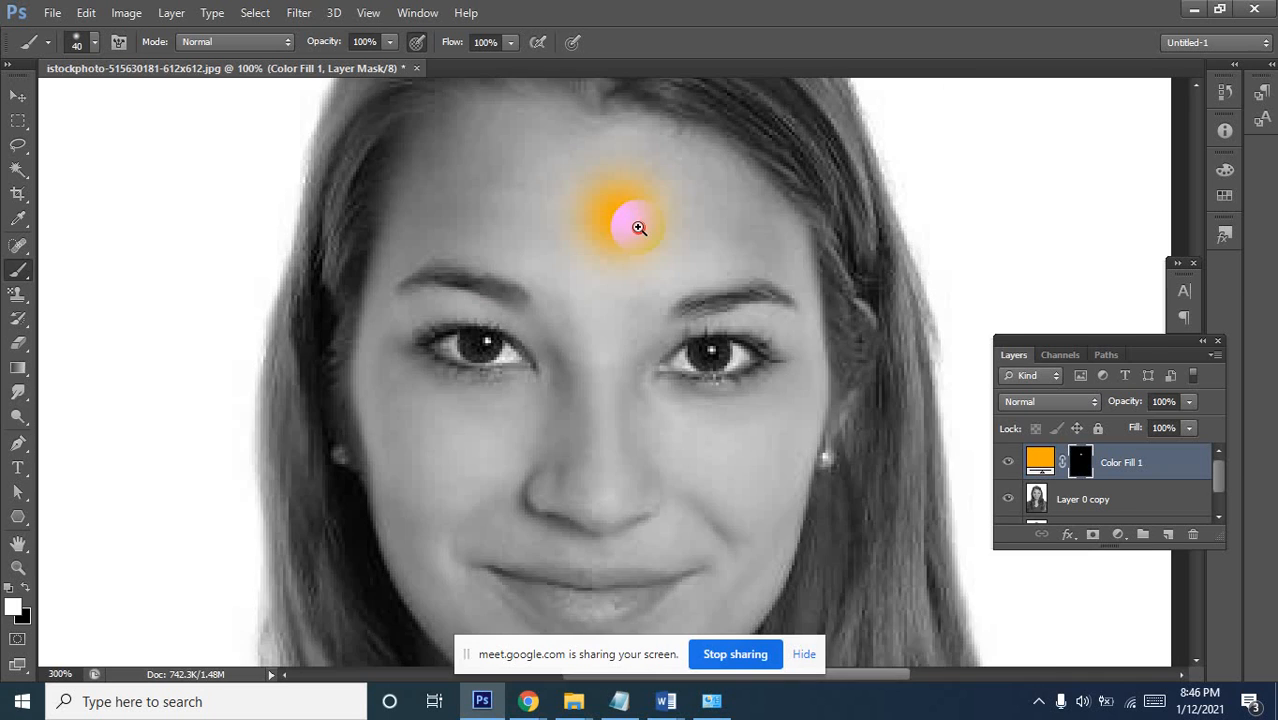
pyautogui.click(630, 238)
pyautogui.click(628, 240)
pyautogui.moveTo(633, 185)
pyautogui.mouseDown()
pyautogui.moveTo(620, 222)
pyautogui.moveTo(704, 201)
pyautogui.moveTo(734, 209)
pyautogui.moveTo(590, 226)
pyautogui.moveTo(698, 216)
pyautogui.mouseUp()
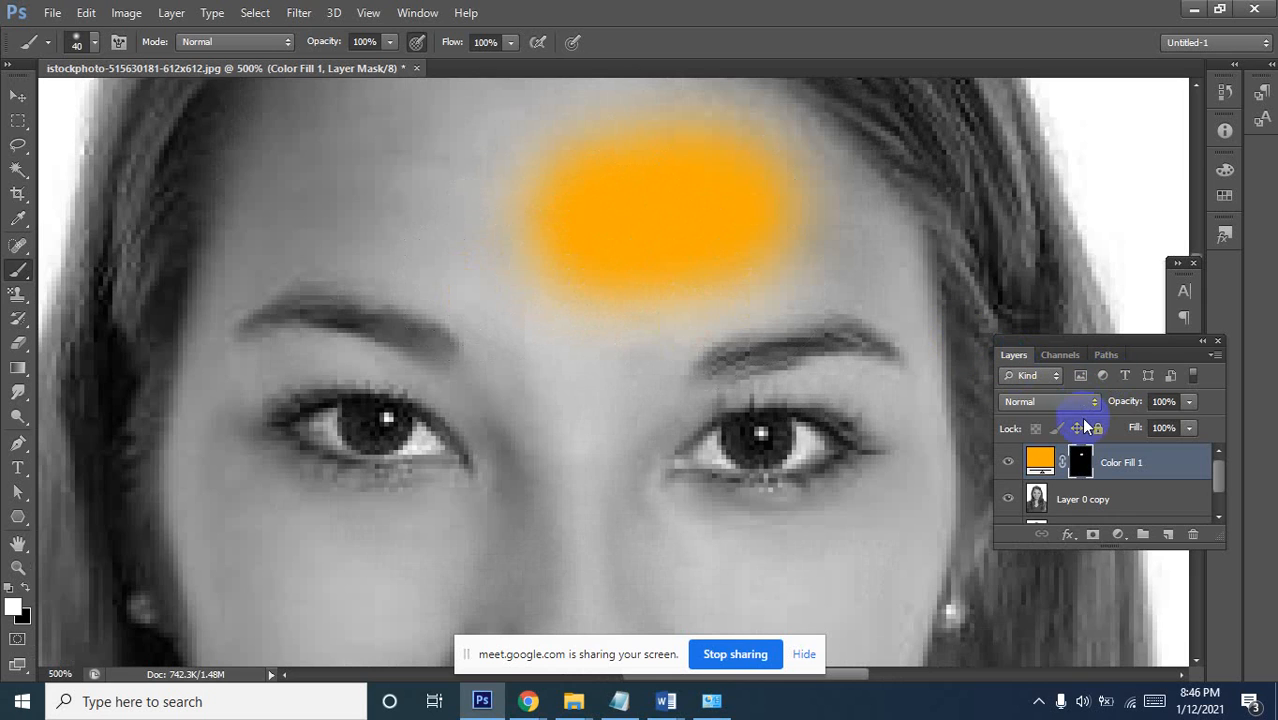
# Try the Hue blend mode on Color Fill 1, and settle on Soft Light
pyautogui.click(1057, 404)
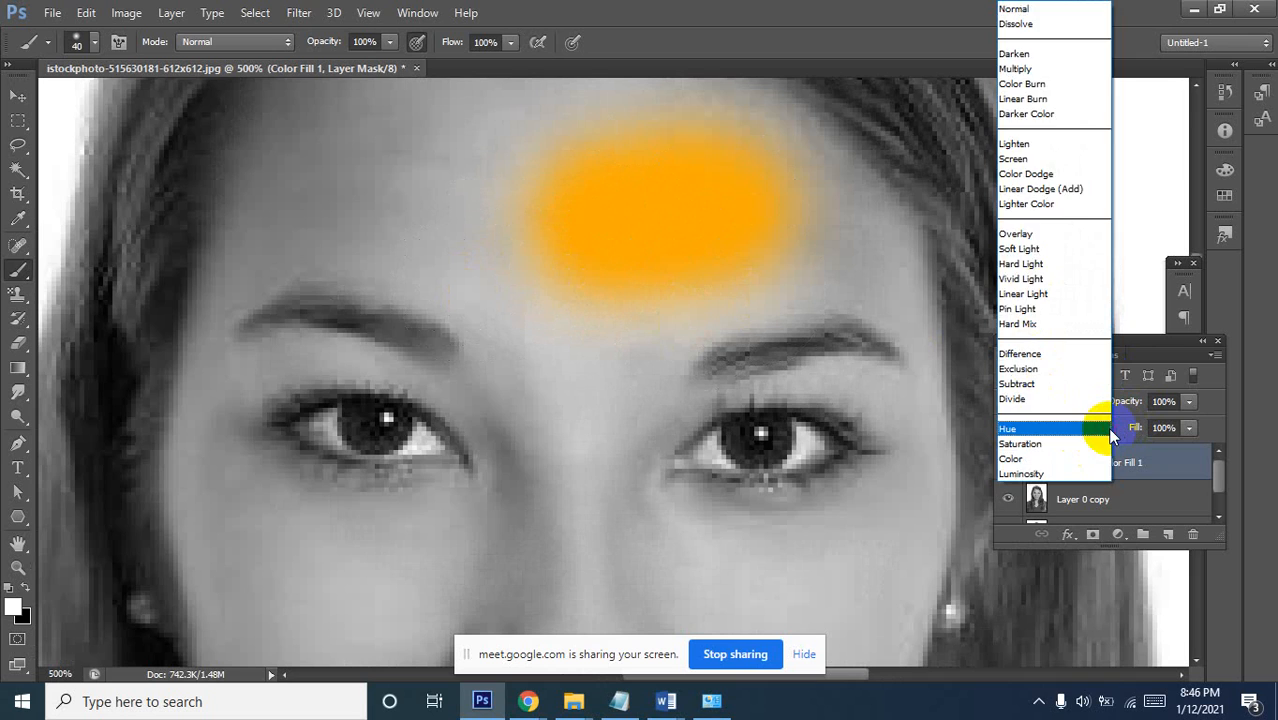
pyautogui.click(1090, 429)
pyautogui.click(1048, 401)
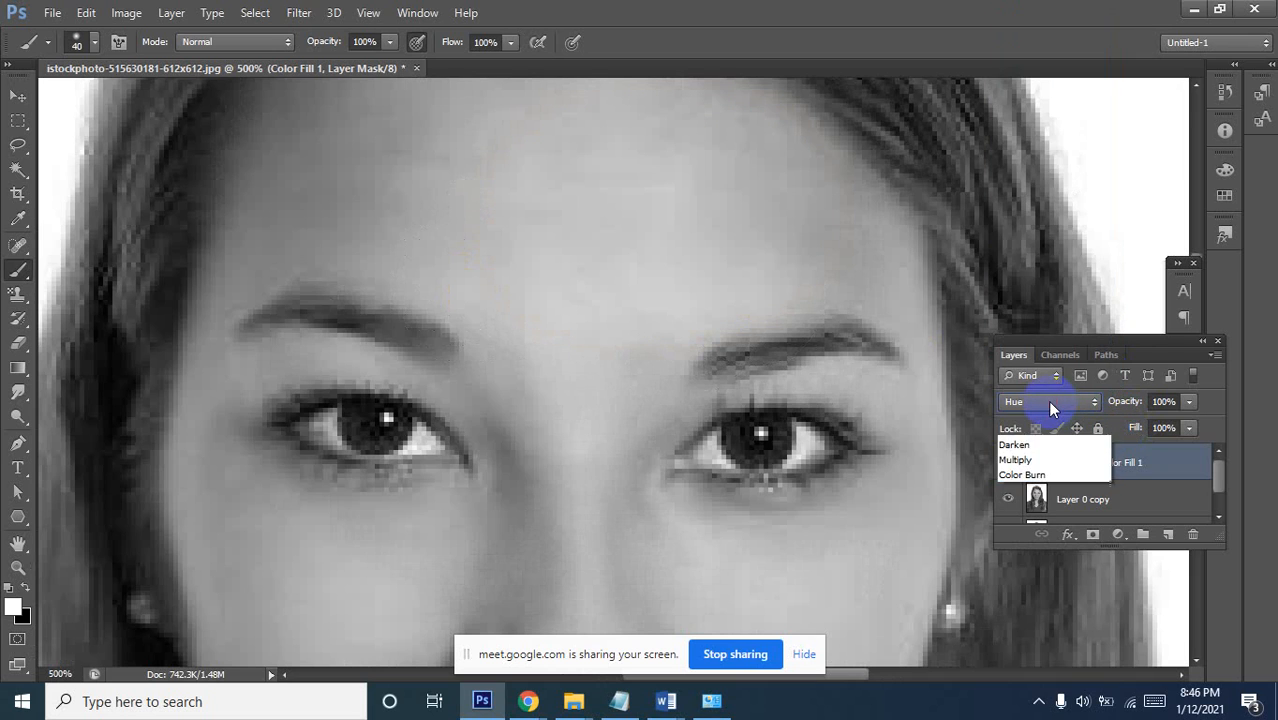
pyautogui.click(1093, 428)
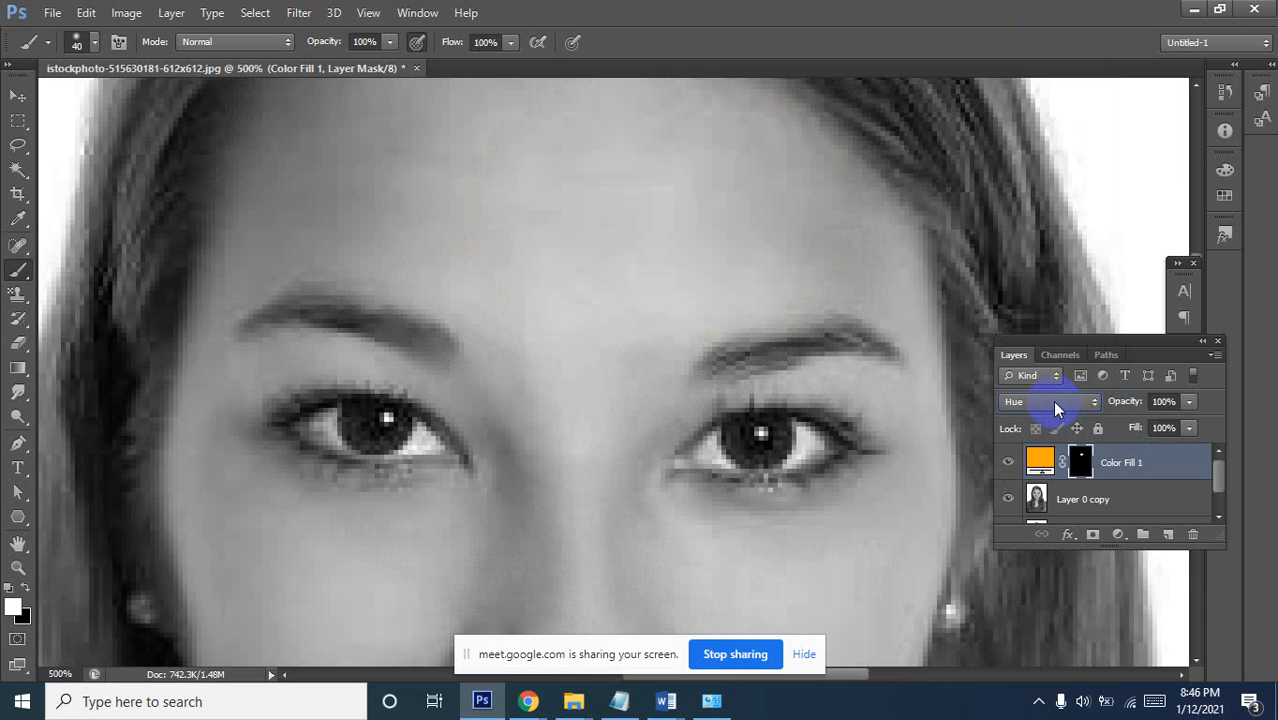
pyautogui.click(1052, 401)
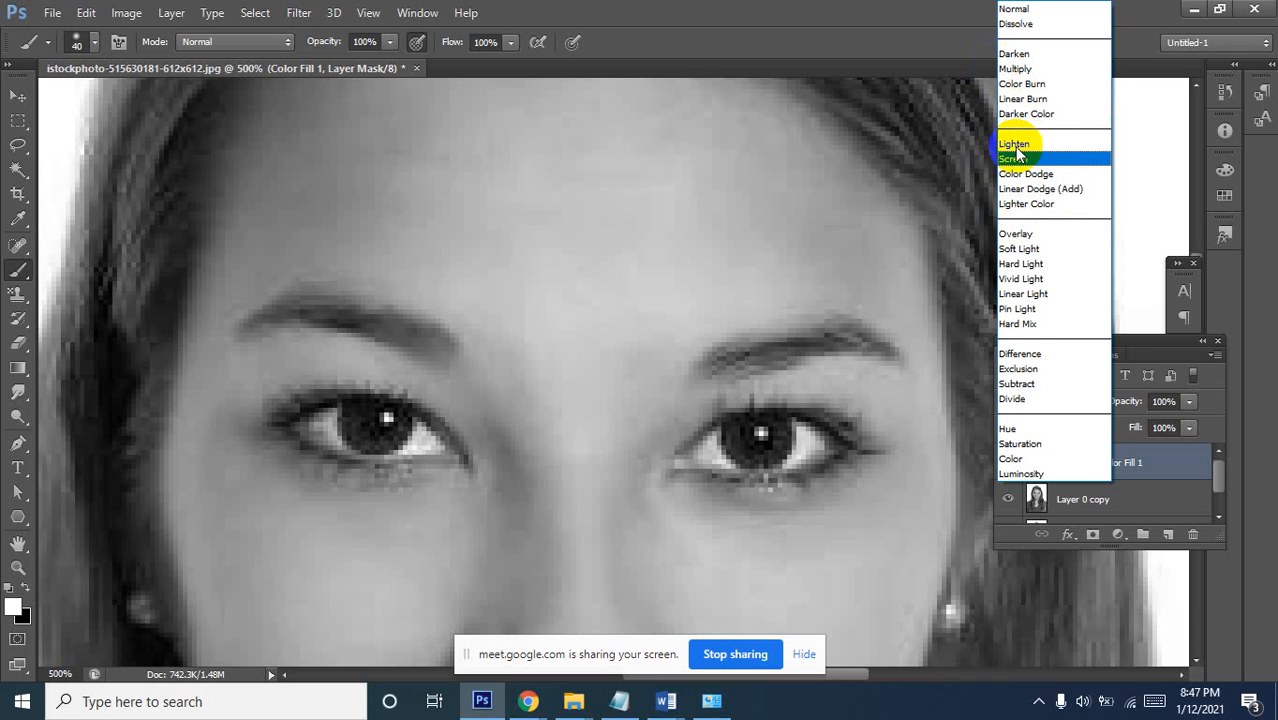
pyautogui.click(1030, 249)
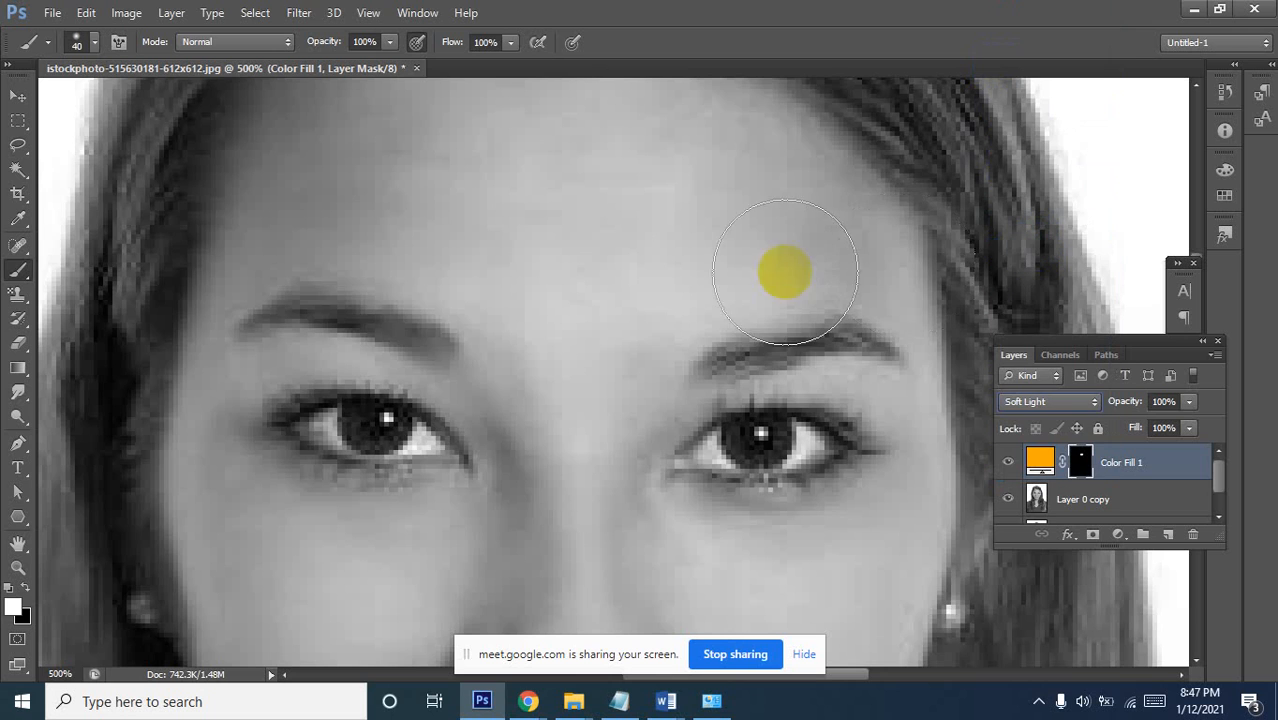
# Paint white in the Color Fill 1 mask over the forehead and down the bridge of the nose
pyautogui.moveTo(785, 271)
pyautogui.mouseDown()
pyautogui.moveTo(609, 254)
pyautogui.moveTo(573, 231)
pyautogui.moveTo(602, 199)
pyautogui.moveTo(767, 212)
pyautogui.moveTo(565, 179)
pyautogui.moveTo(443, 198)
pyautogui.moveTo(406, 226)
pyautogui.moveTo(825, 227)
pyautogui.moveTo(701, 196)
pyautogui.moveTo(770, 207)
pyautogui.moveTo(627, 144)
pyautogui.moveTo(681, 347)
pyautogui.moveTo(689, 311)
pyautogui.moveTo(522, 289)
pyautogui.moveTo(416, 309)
pyautogui.moveTo(455, 255)
pyautogui.moveTo(640, 306)
pyautogui.moveTo(404, 274)
pyautogui.moveTo(324, 330)
pyautogui.moveTo(366, 343)
pyautogui.moveTo(582, 500)
pyautogui.moveTo(600, 445)
pyautogui.moveTo(633, 490)
pyautogui.mouseUp()
pyautogui.press('space')
pyautogui.press('space')
pyautogui.moveTo(772, 397)
pyautogui.mouseDown()
pyautogui.moveTo(656, 328)
pyautogui.moveTo(593, 208)
pyautogui.mouseUp()
pyautogui.moveTo(421, 291); pyautogui.dragTo(448, 577)
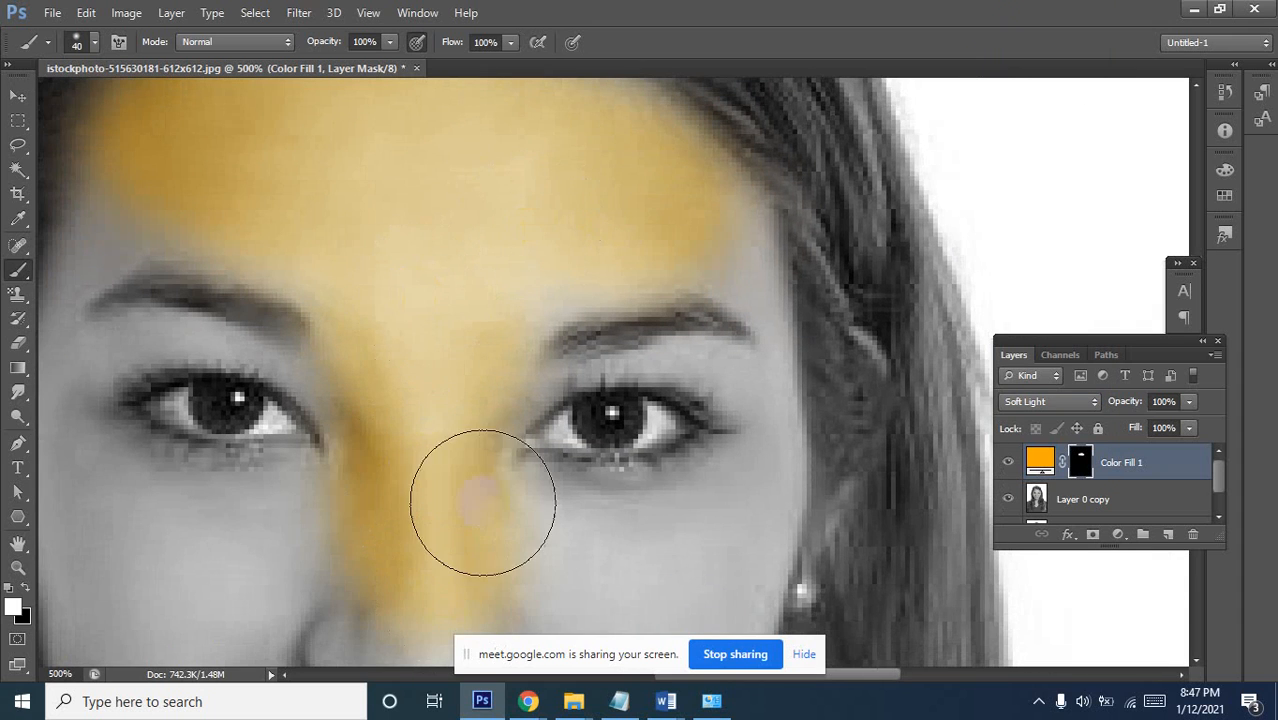
# Paint the skin tint over the nose, both cheeks and the area above the upper lip, reducing the brush to size 35
pyautogui.press('space')
pyautogui.moveTo(478, 500)
pyautogui.mouseDown()
pyautogui.moveTo(539, 194)
pyautogui.moveTo(559, 182)
pyautogui.mouseUp()
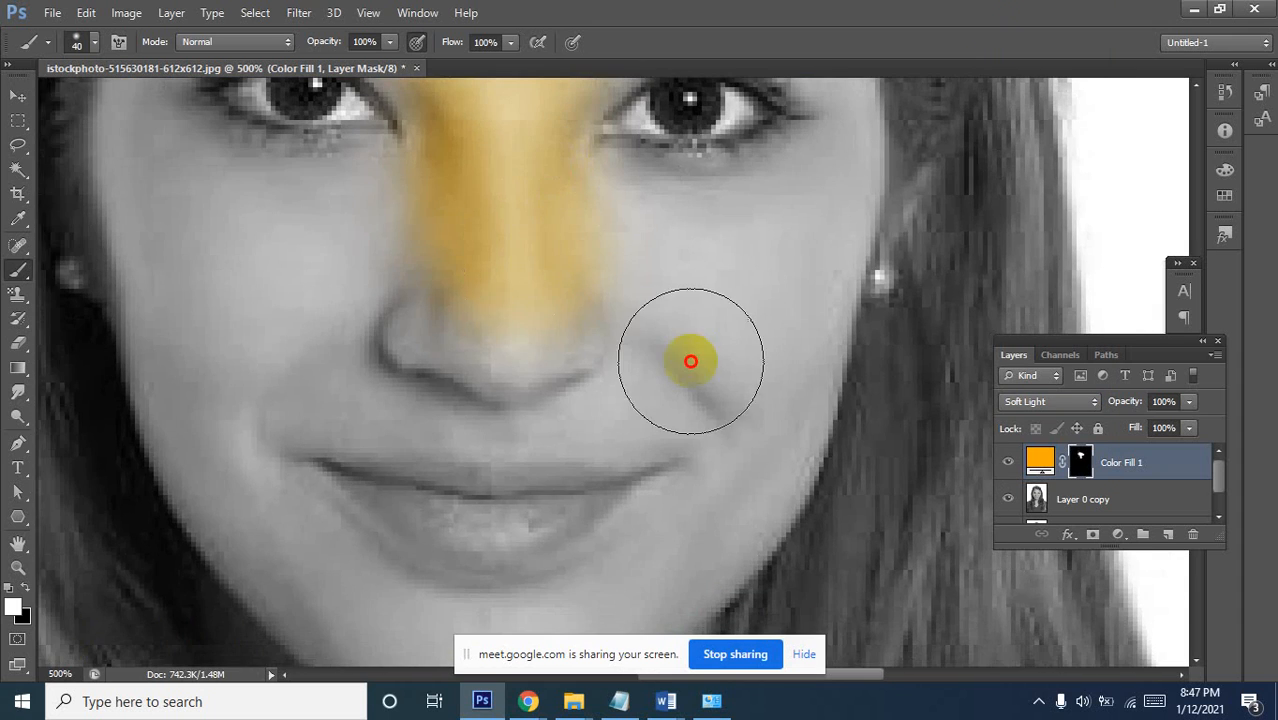
pyautogui.moveTo(690, 359)
pyautogui.mouseDown()
pyautogui.moveTo(297, 361)
pyautogui.moveTo(702, 391)
pyautogui.mouseUp()
pyautogui.moveTo(335, 240)
pyautogui.mouseDown()
pyautogui.moveTo(685, 271)
pyautogui.moveTo(793, 243)
pyautogui.moveTo(633, 248)
pyautogui.moveTo(568, 326)
pyautogui.moveTo(702, 476)
pyautogui.moveTo(765, 379)
pyautogui.moveTo(743, 335)
pyautogui.mouseUp()
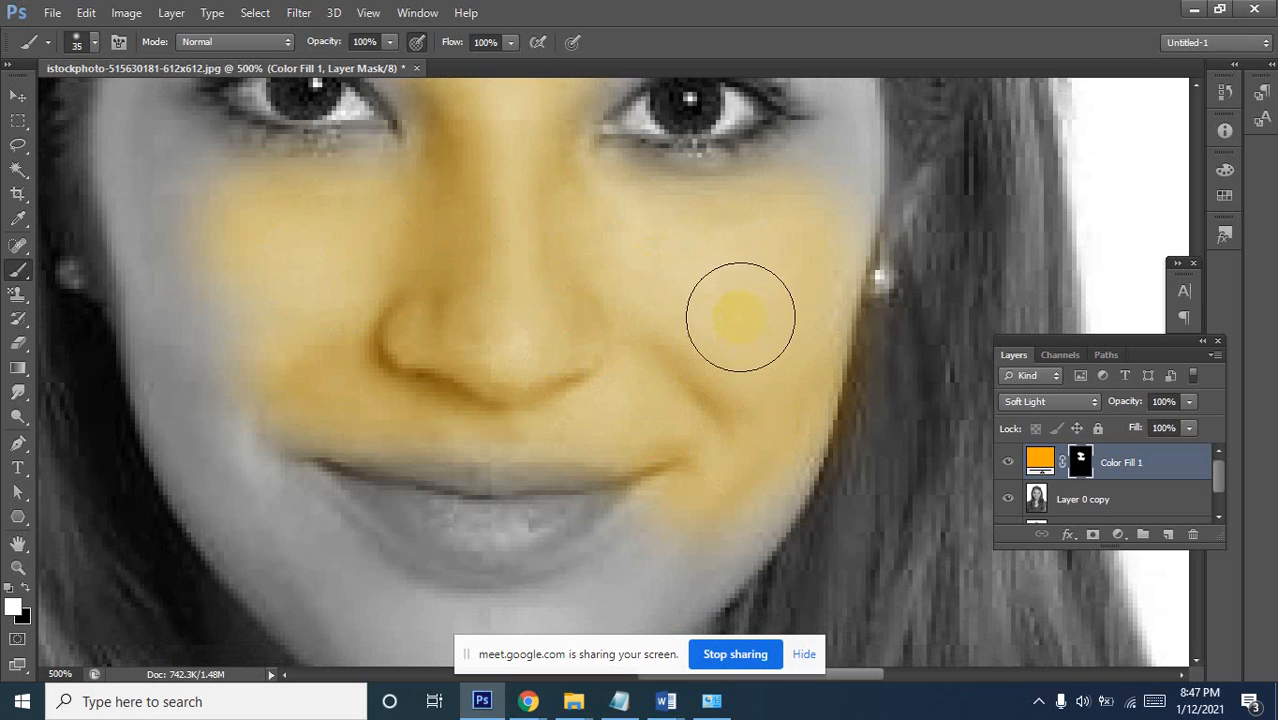
# Paint the skin tint around the lips and over the jaw, chin and upper neck with a size 20 brush
pyautogui.press('[')
pyautogui.press('[')
pyautogui.moveTo(705, 530)
pyautogui.mouseDown()
pyautogui.moveTo(650, 562)
pyautogui.moveTo(671, 490)
pyautogui.moveTo(479, 605)
pyautogui.moveTo(359, 596)
pyautogui.moveTo(248, 428)
pyautogui.moveTo(335, 551)
pyautogui.moveTo(388, 579)
pyautogui.moveTo(200, 328)
pyautogui.moveTo(322, 608)
pyautogui.moveTo(573, 608)
pyautogui.mouseUp()
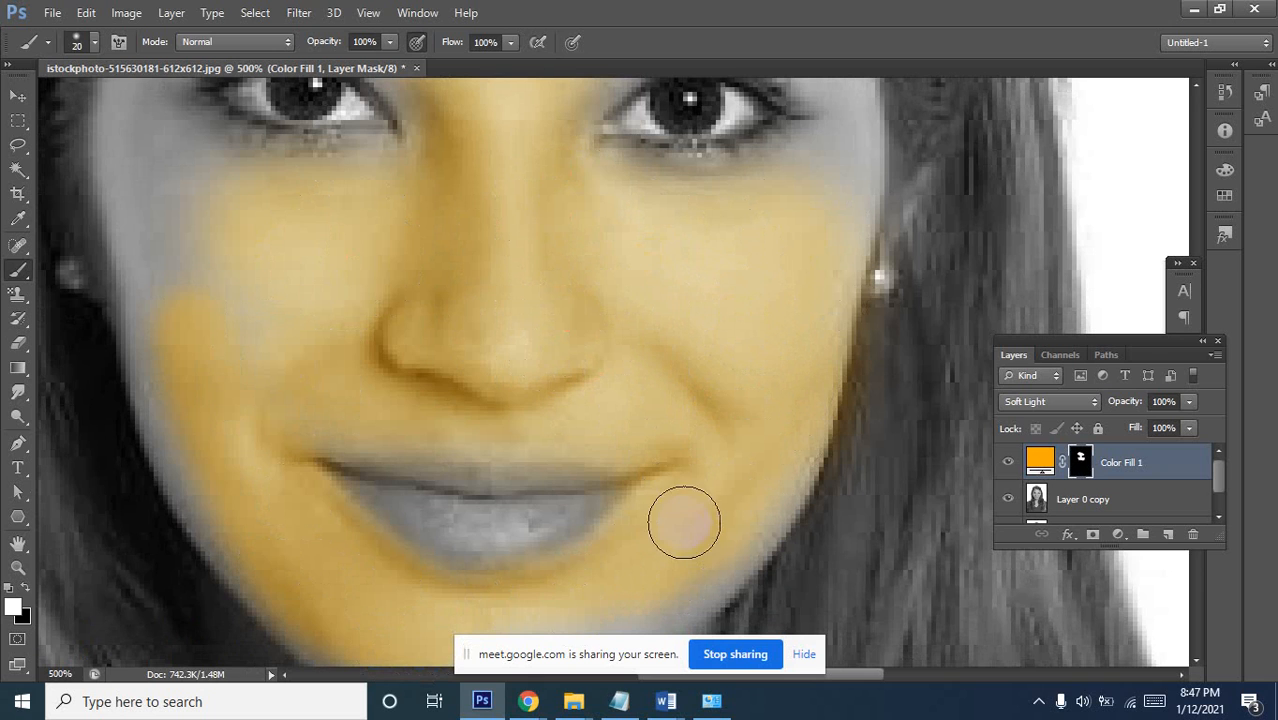
pyautogui.moveTo(683, 501); pyautogui.dragTo(798, 249)
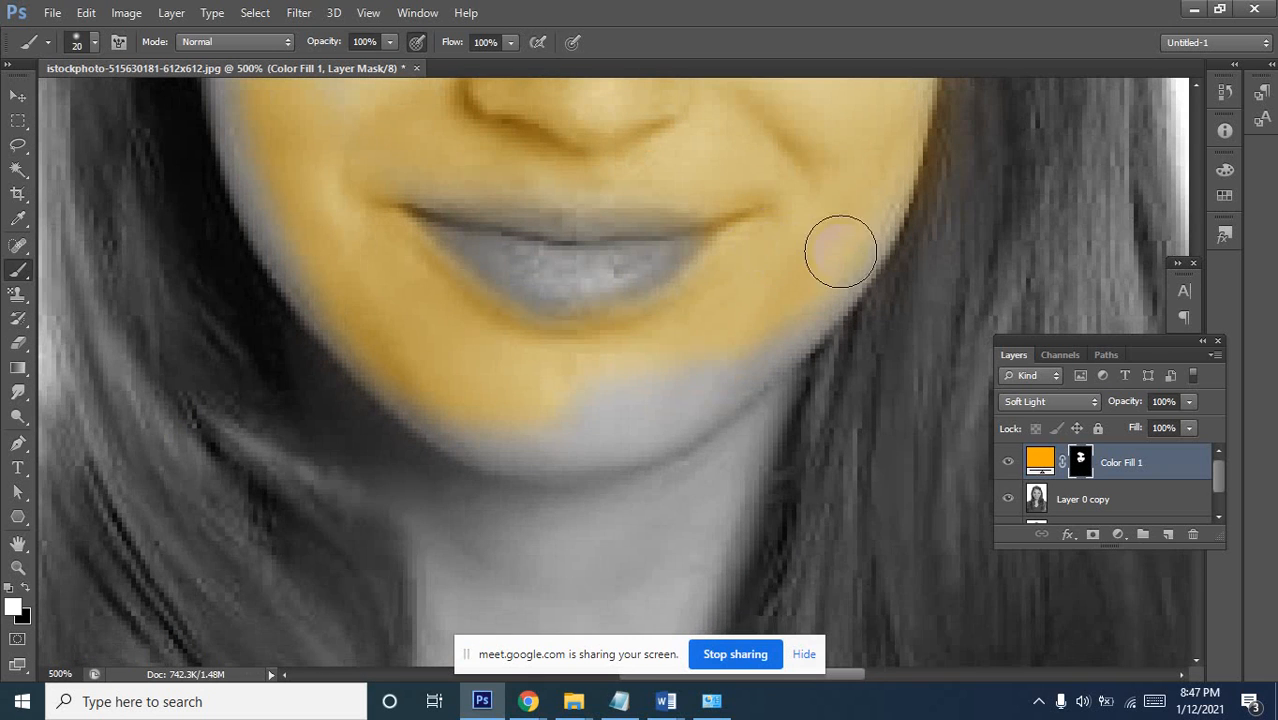
pyautogui.moveTo(690, 402)
pyautogui.mouseDown()
pyautogui.moveTo(555, 403)
pyautogui.moveTo(428, 428)
pyautogui.moveTo(562, 465)
pyautogui.moveTo(736, 417)
pyautogui.moveTo(706, 525)
pyautogui.moveTo(683, 511)
pyautogui.moveTo(827, 109)
pyautogui.moveTo(807, 183)
pyautogui.moveTo(773, 177)
pyautogui.moveTo(802, 402)
pyautogui.moveTo(785, 217)
pyautogui.moveTo(843, 206)
pyautogui.moveTo(622, 225)
pyautogui.moveTo(662, 225)
pyautogui.moveTo(522, 140)
pyautogui.moveTo(547, 201)
pyautogui.moveTo(670, 382)
pyautogui.moveTo(705, 516)
pyautogui.moveTo(770, 524)
pyautogui.moveTo(678, 489)
pyautogui.mouseUp()
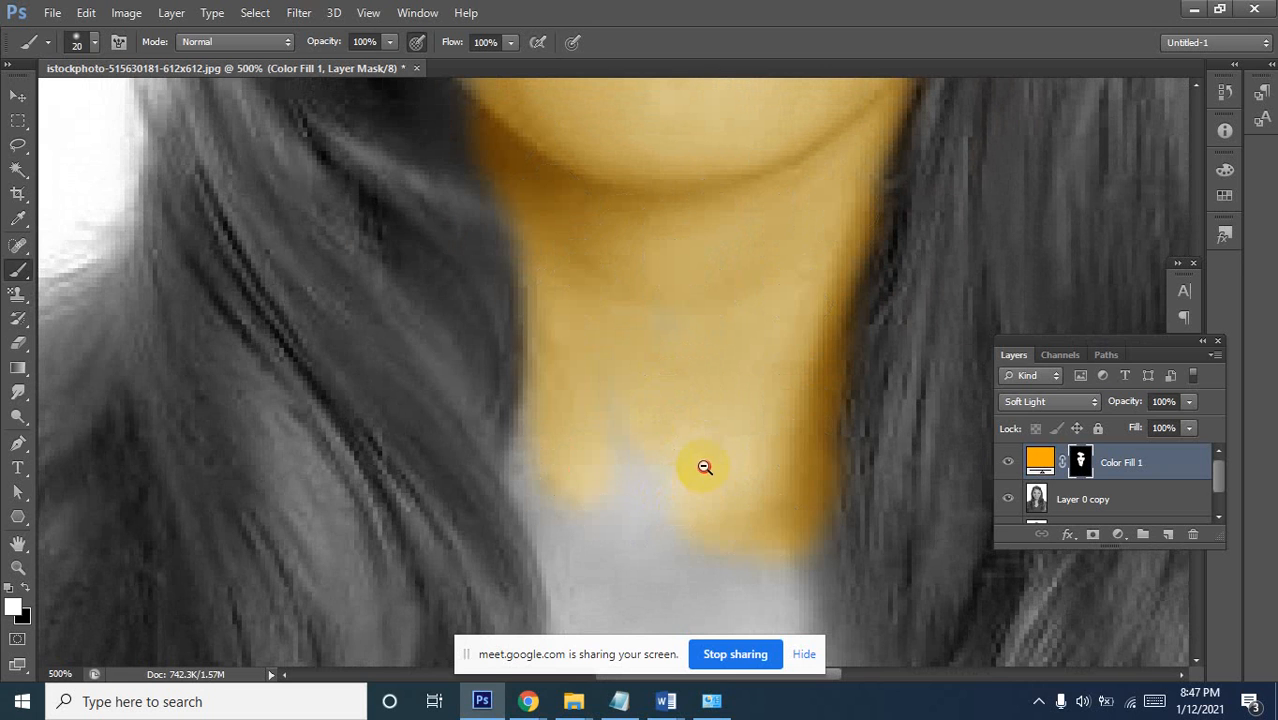
# Paint the skin tint over the lower neck and chest down to the V neckline, and make black the foreground color
pyautogui.keyDown('alt'); pyautogui.click(705, 467); pyautogui.keyUp('alt')
pyautogui.keyDown('alt'); pyautogui.click(697, 503); pyautogui.keyUp('alt')
pyautogui.moveTo(715, 488); pyautogui.dragTo(750, 205)
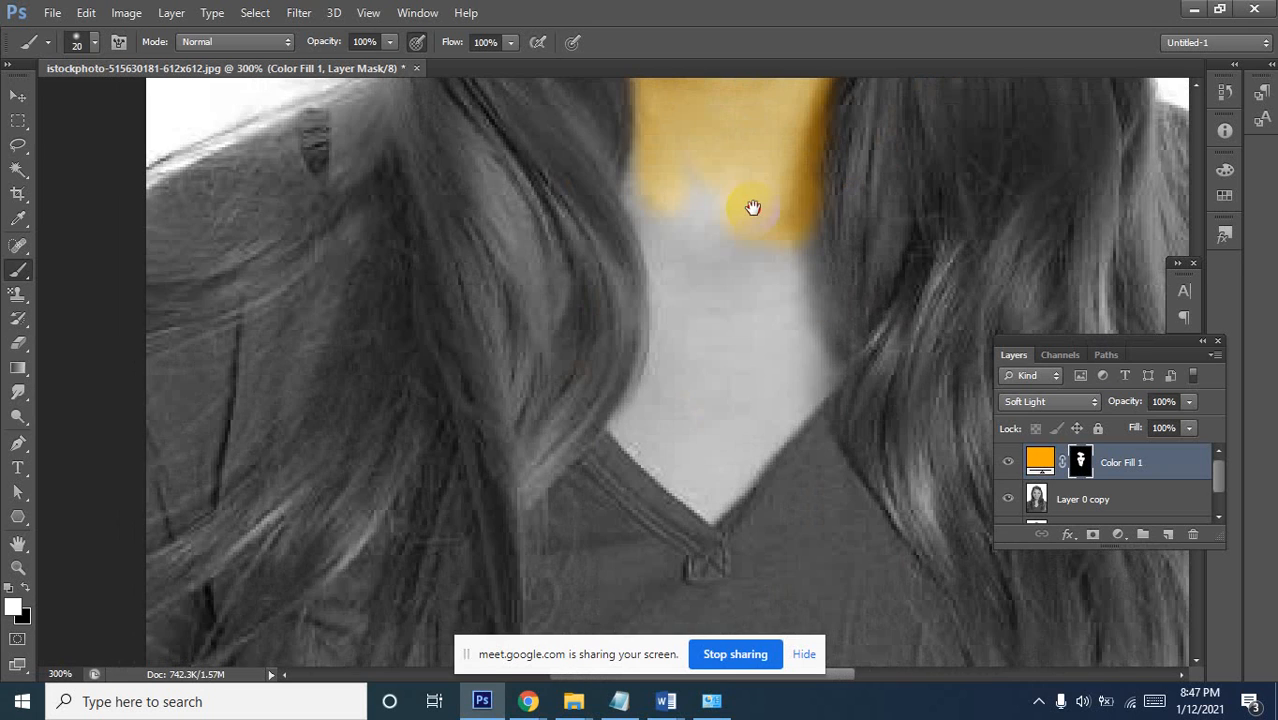
pyautogui.moveTo(739, 357); pyautogui.dragTo(700, 150)
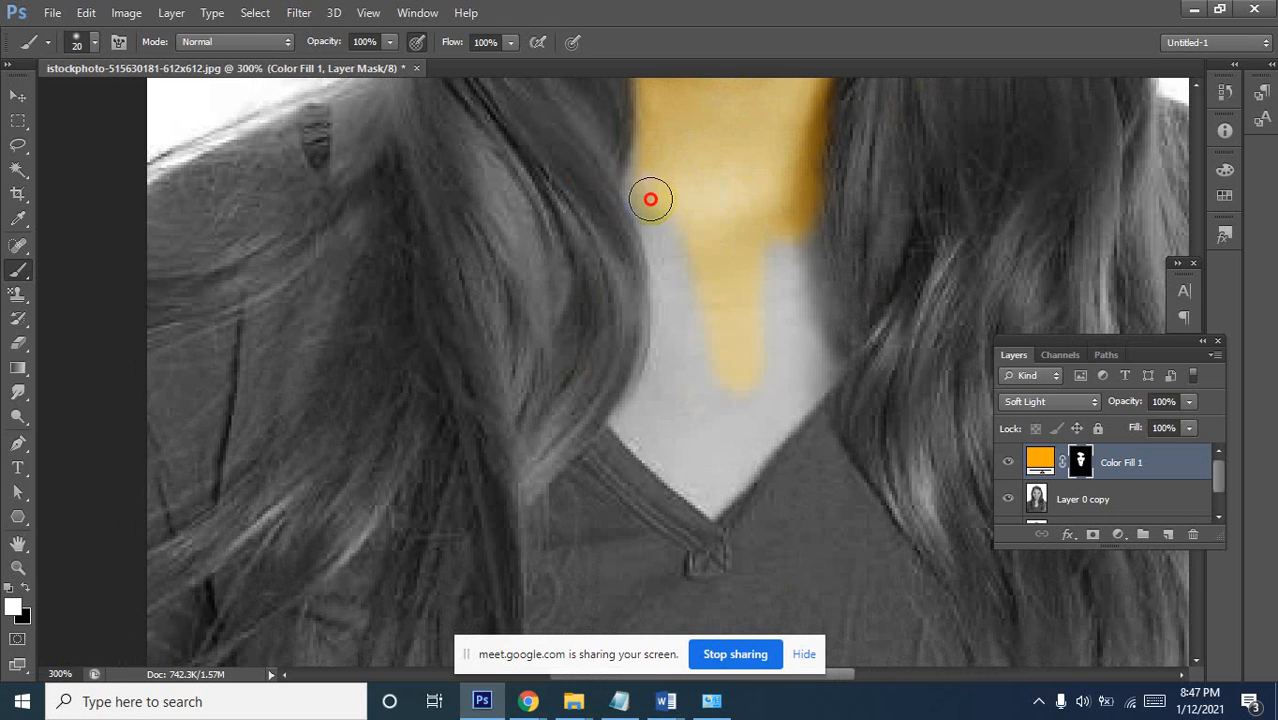
pyautogui.moveTo(650, 199)
pyautogui.mouseDown()
pyautogui.moveTo(689, 365)
pyautogui.moveTo(675, 153)
pyautogui.moveTo(705, 259)
pyautogui.moveTo(769, 230)
pyautogui.moveTo(798, 281)
pyautogui.moveTo(800, 176)
pyautogui.moveTo(824, 399)
pyautogui.moveTo(803, 319)
pyautogui.moveTo(773, 419)
pyautogui.moveTo(760, 405)
pyautogui.moveTo(733, 483)
pyautogui.mouseUp()
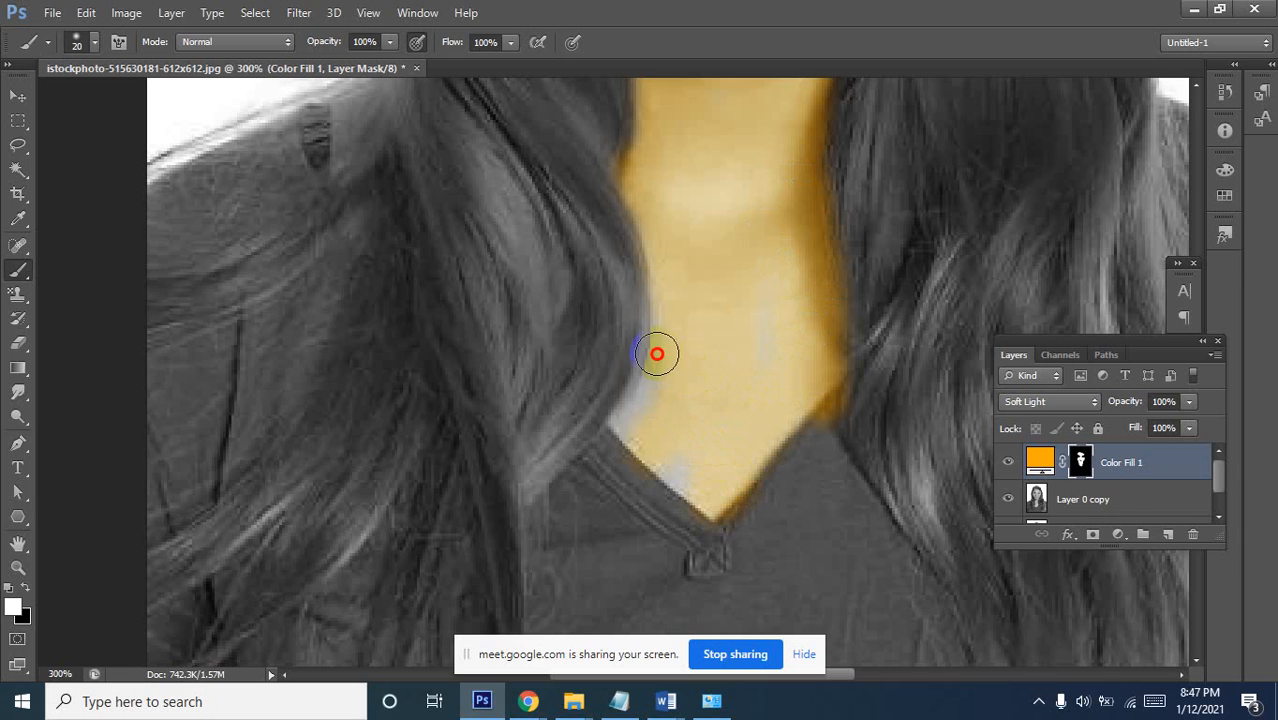
pyautogui.moveTo(657, 353); pyautogui.dragTo(668, 400)
pyautogui.moveTo(670, 459); pyautogui.dragTo(698, 494)
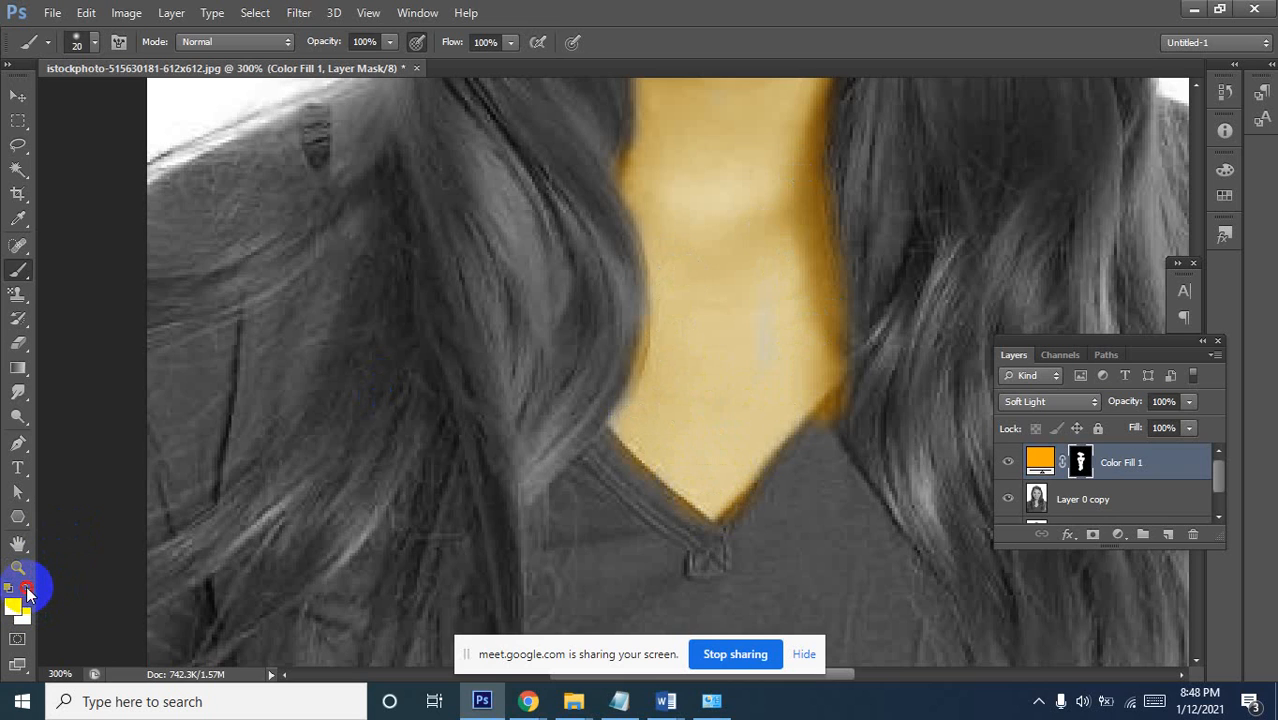
pyautogui.press('d')
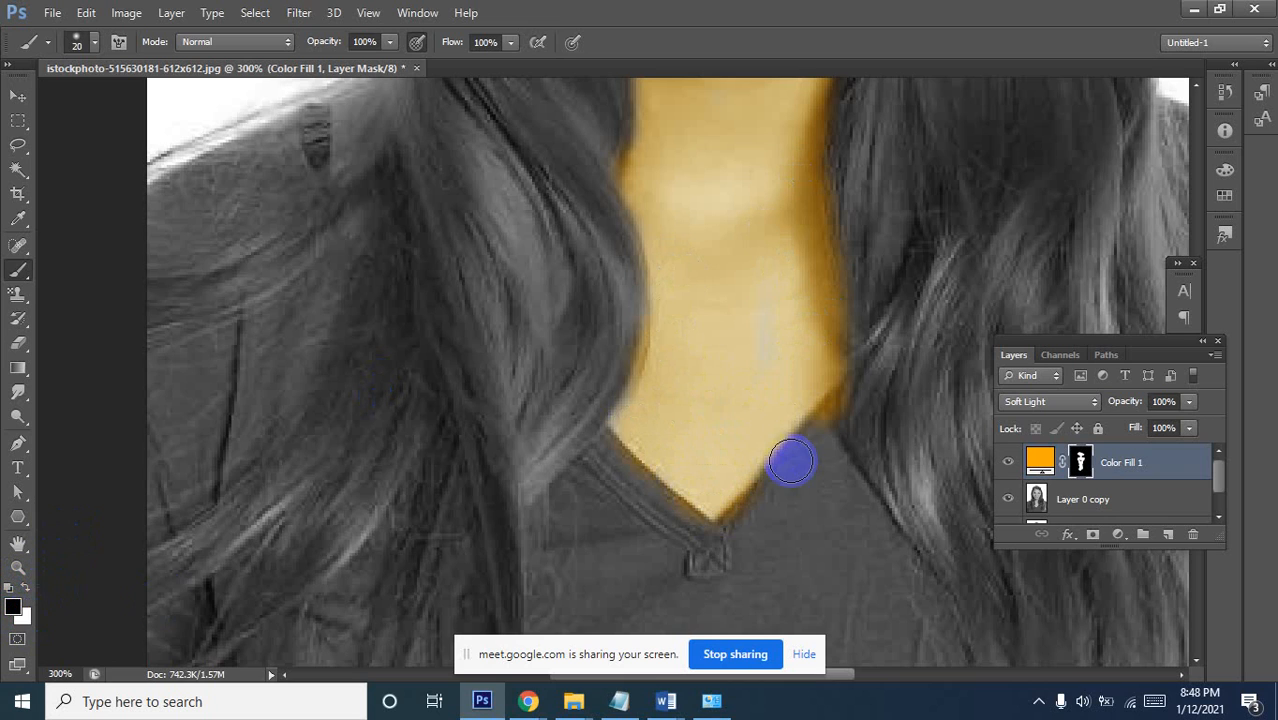
# Erase the skin tint spilling over the right edge of the V neckline with black, and make white the foreground color
pyautogui.moveTo(874, 378)
pyautogui.mouseDown()
pyautogui.moveTo(817, 458)
pyautogui.moveTo(732, 537)
pyautogui.moveTo(703, 546)
pyautogui.moveTo(683, 544)
pyautogui.moveTo(604, 455)
pyautogui.moveTo(648, 508)
pyautogui.moveTo(705, 542)
pyautogui.mouseUp()
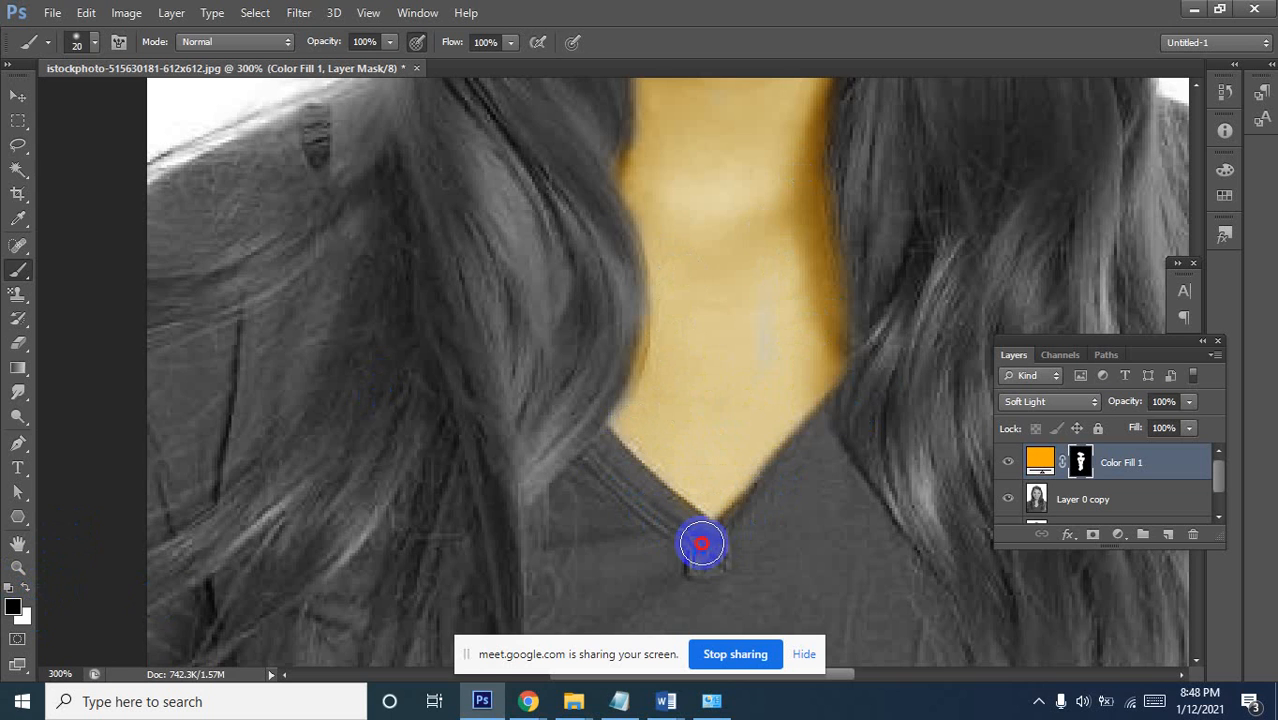
pyautogui.click(26, 587)
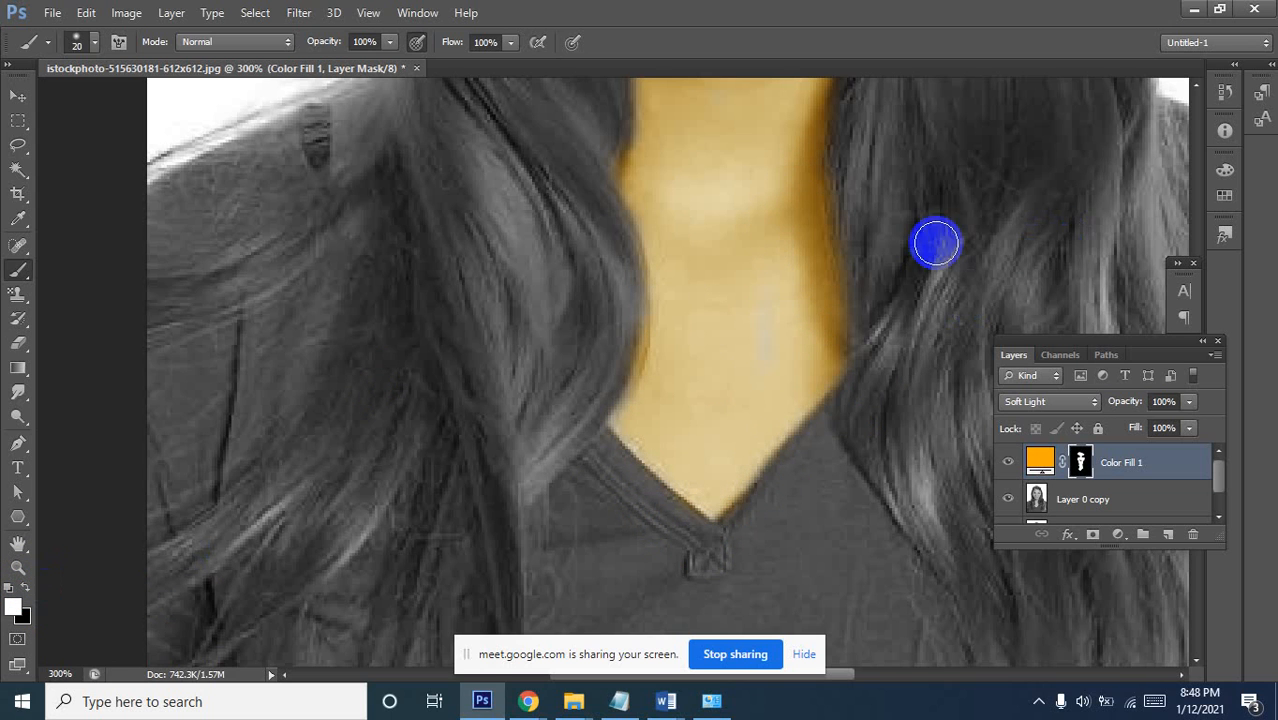
# Paint the skin tint along the outer edge of the left cheek, over the temples and around both eyes and eyebrows
pyautogui.moveTo(685, 200); pyautogui.dragTo(576, 503)
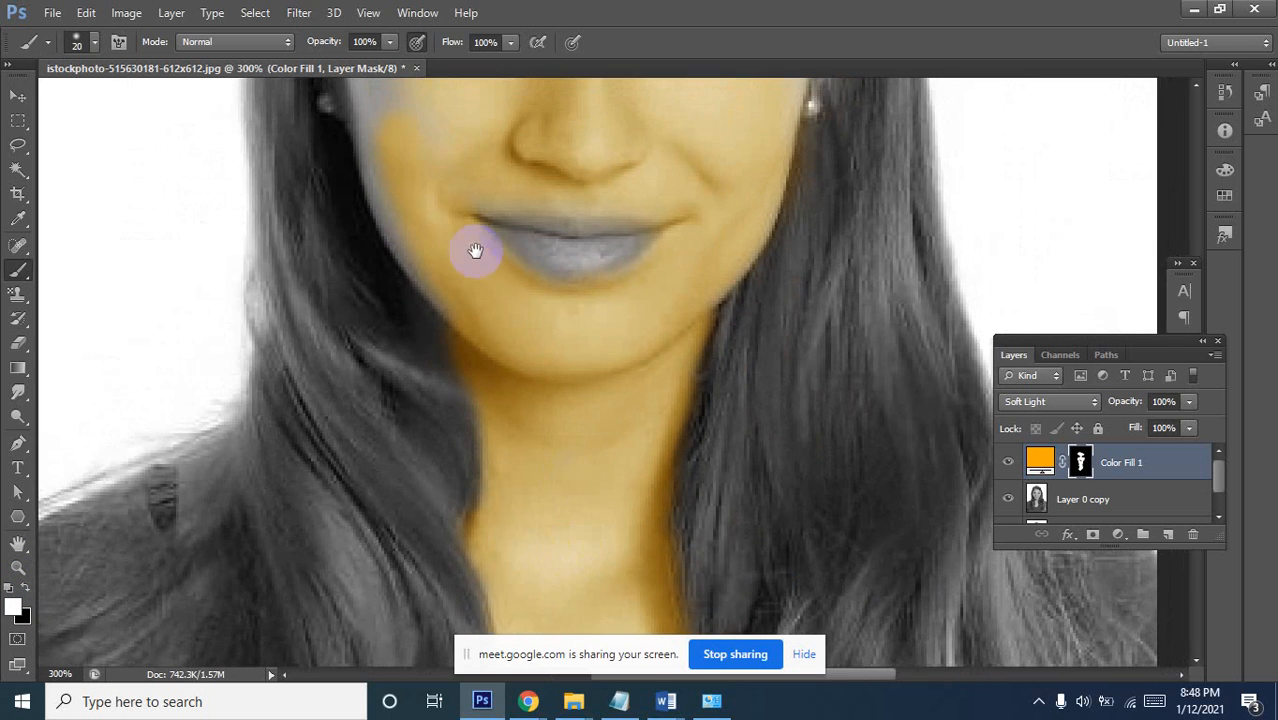
pyautogui.moveTo(476, 251); pyautogui.dragTo(605, 507)
pyautogui.moveTo(578, 552)
pyautogui.mouseDown()
pyautogui.moveTo(529, 426)
pyautogui.moveTo(559, 522)
pyautogui.moveTo(537, 457)
pyautogui.moveTo(566, 360)
pyautogui.moveTo(522, 455)
pyautogui.moveTo(503, 311)
pyautogui.mouseUp()
pyautogui.moveTo(522, 332)
pyautogui.mouseDown()
pyautogui.moveTo(498, 253)
pyautogui.moveTo(503, 385)
pyautogui.moveTo(511, 179)
pyautogui.moveTo(530, 120)
pyautogui.moveTo(496, 198)
pyautogui.moveTo(482, 285)
pyautogui.moveTo(512, 233)
pyautogui.mouseUp()
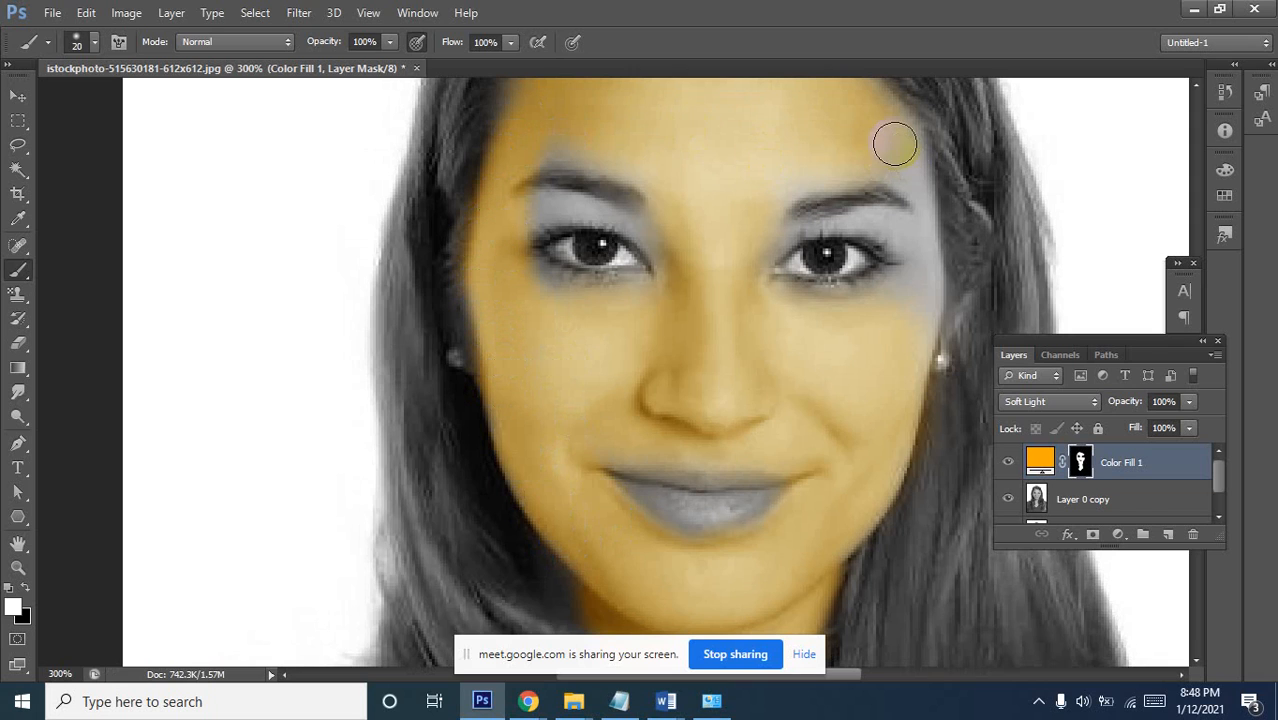
pyautogui.moveTo(894, 144)
pyautogui.mouseDown()
pyautogui.moveTo(926, 228)
pyautogui.moveTo(897, 124)
pyautogui.moveTo(924, 347)
pyautogui.moveTo(920, 226)
pyautogui.moveTo(753, 247)
pyautogui.moveTo(791, 177)
pyautogui.moveTo(878, 163)
pyautogui.mouseUp()
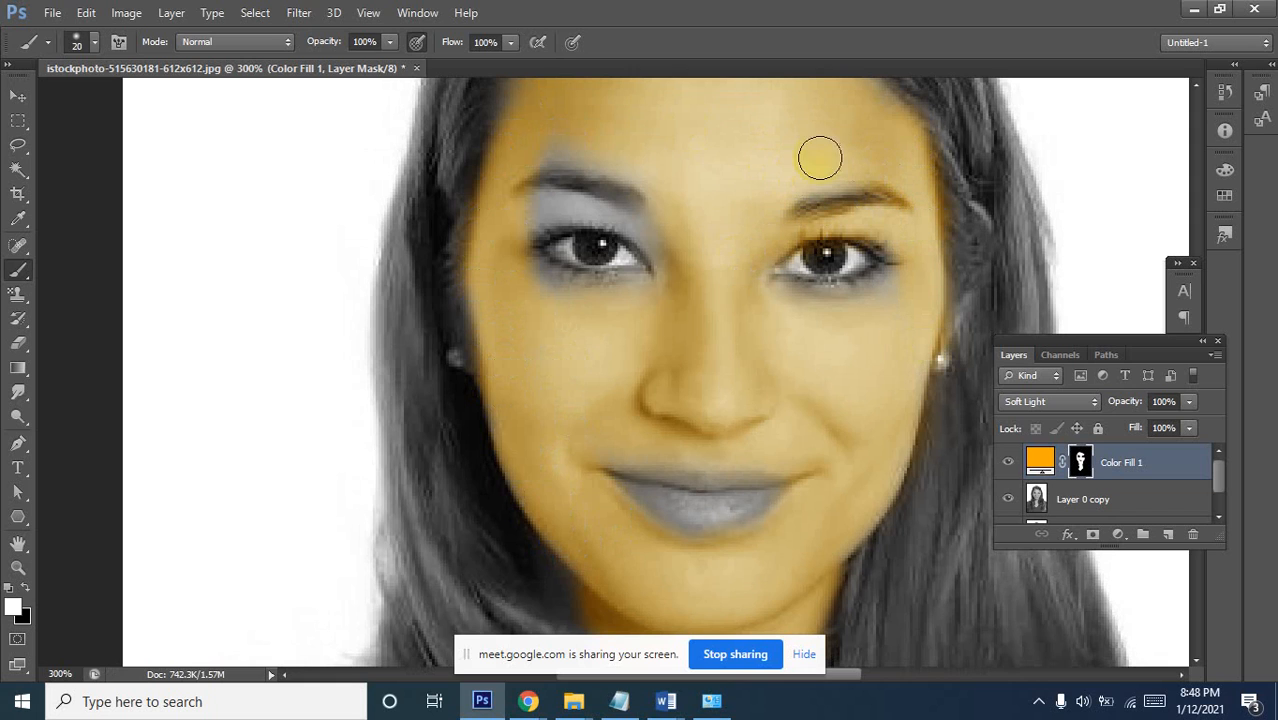
pyautogui.moveTo(610, 156)
pyautogui.mouseDown()
pyautogui.moveTo(647, 190)
pyautogui.moveTo(593, 167)
pyautogui.moveTo(518, 161)
pyautogui.moveTo(527, 221)
pyautogui.moveTo(617, 213)
pyautogui.moveTo(659, 229)
pyautogui.moveTo(728, 294)
pyautogui.moveTo(659, 315)
pyautogui.moveTo(525, 269)
pyautogui.moveTo(608, 323)
pyautogui.moveTo(754, 302)
pyautogui.moveTo(873, 305)
pyautogui.moveTo(910, 283)
pyautogui.moveTo(815, 309)
pyautogui.moveTo(757, 286)
pyautogui.moveTo(742, 309)
pyautogui.moveTo(642, 361)
pyautogui.moveTo(761, 423)
pyautogui.moveTo(832, 431)
pyautogui.moveTo(712, 453)
pyautogui.moveTo(747, 452)
pyautogui.moveTo(561, 445)
pyautogui.moveTo(800, 444)
pyautogui.mouseUp()
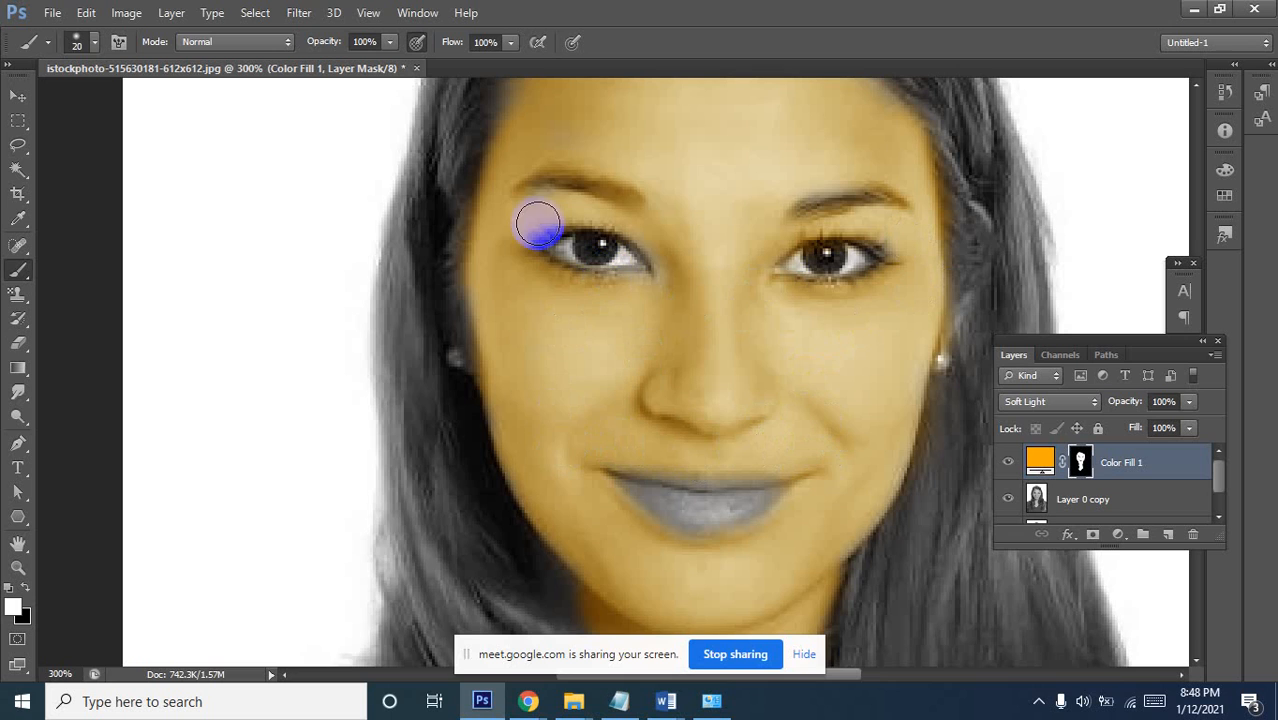
pyautogui.press('space')
pyautogui.moveTo(694, 84); pyautogui.dragTo(703, 300)
pyautogui.moveTo(614, 362)
pyautogui.mouseDown()
pyautogui.moveTo(586, 339)
pyautogui.moveTo(681, 237)
pyautogui.moveTo(864, 293)
pyautogui.moveTo(695, 209)
pyautogui.moveTo(641, 204)
pyautogui.moveTo(546, 267)
pyautogui.moveTo(525, 343)
pyautogui.moveTo(791, 270)
pyautogui.moveTo(893, 326)
pyautogui.mouseUp()
pyautogui.keyDown('alt'); pyautogui.click(690, 283); pyautogui.keyUp('alt')
pyautogui.keyDown('alt'); pyautogui.click(699, 323); pyautogui.keyUp('alt')
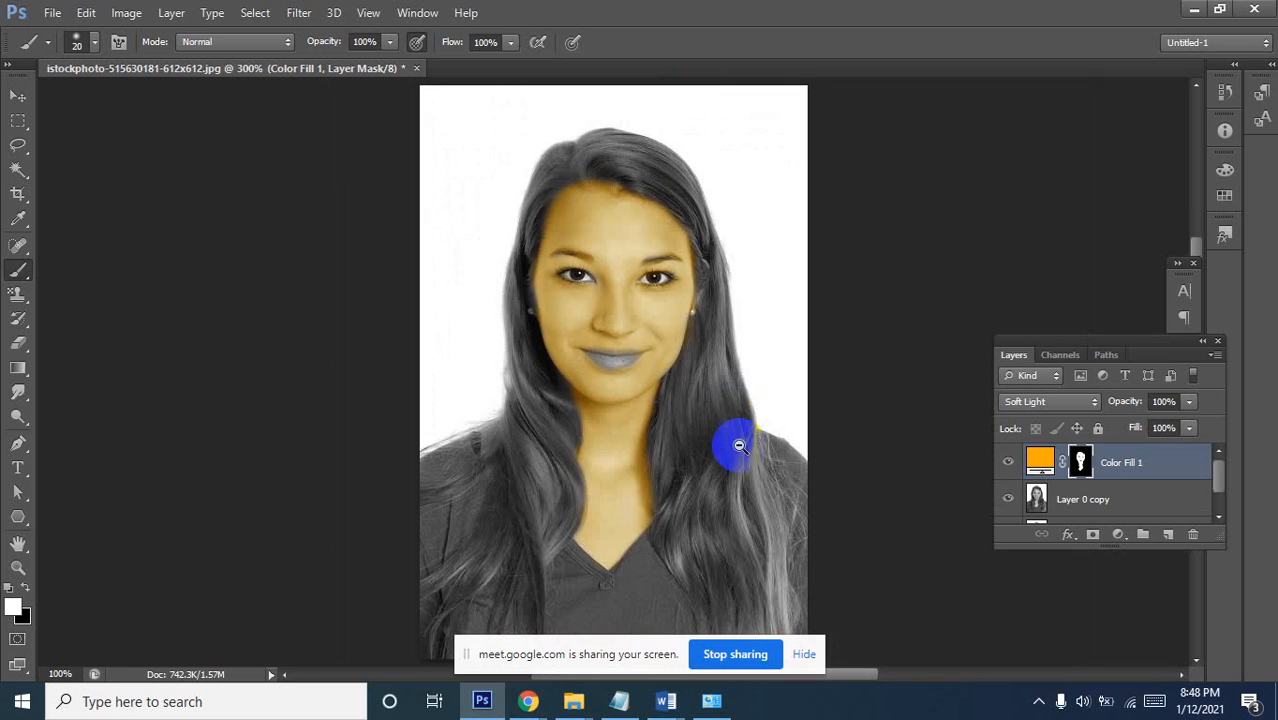
# Try the yellower color #f9d301 for the Color Fill 1 layer and undo the change
pyautogui.click(1043, 460)
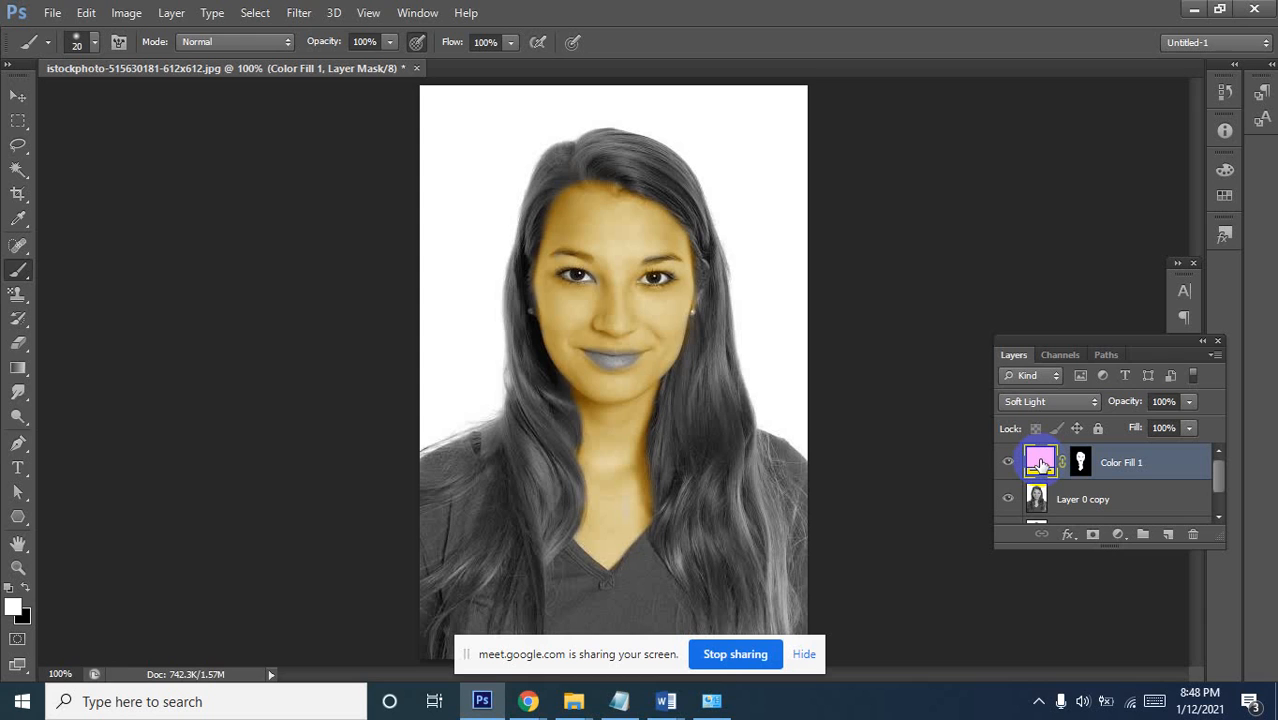
pyautogui.doubleClick(1040, 462)
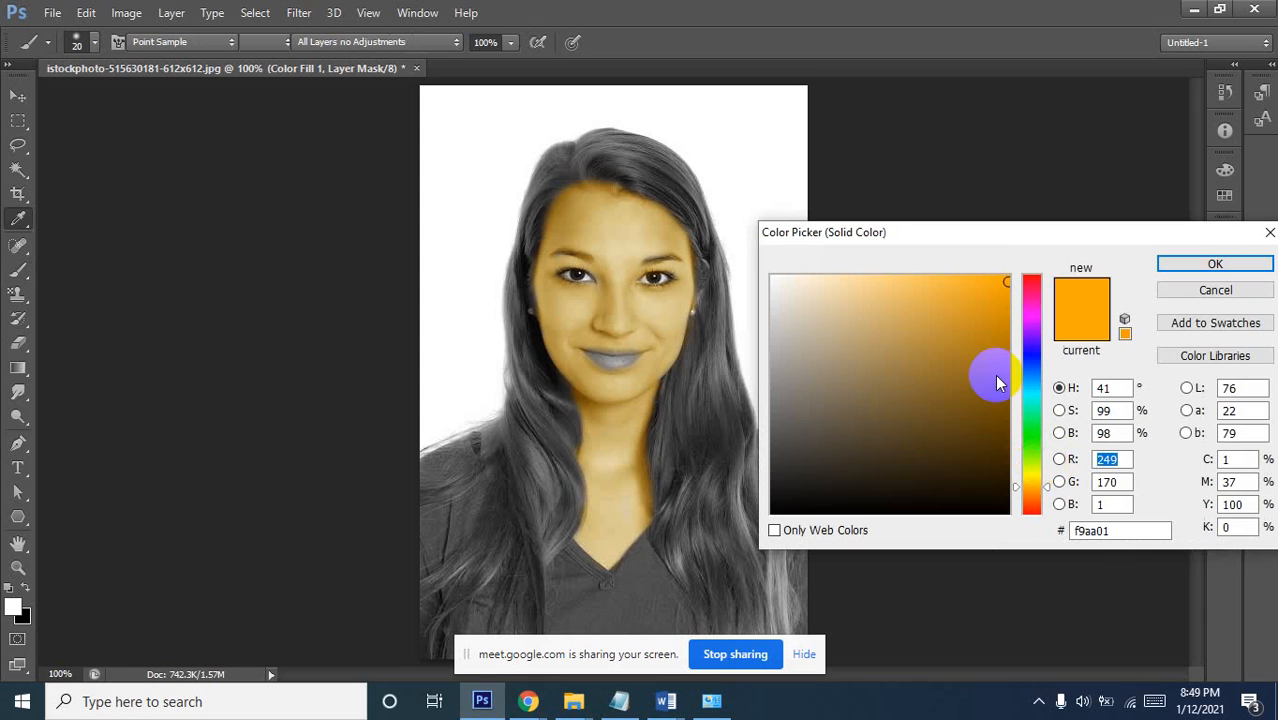
pyautogui.moveTo(1015, 487)
pyautogui.mouseDown()
pyautogui.moveTo(1022, 462)
pyautogui.moveTo(1026, 481)
pyautogui.mouseUp()
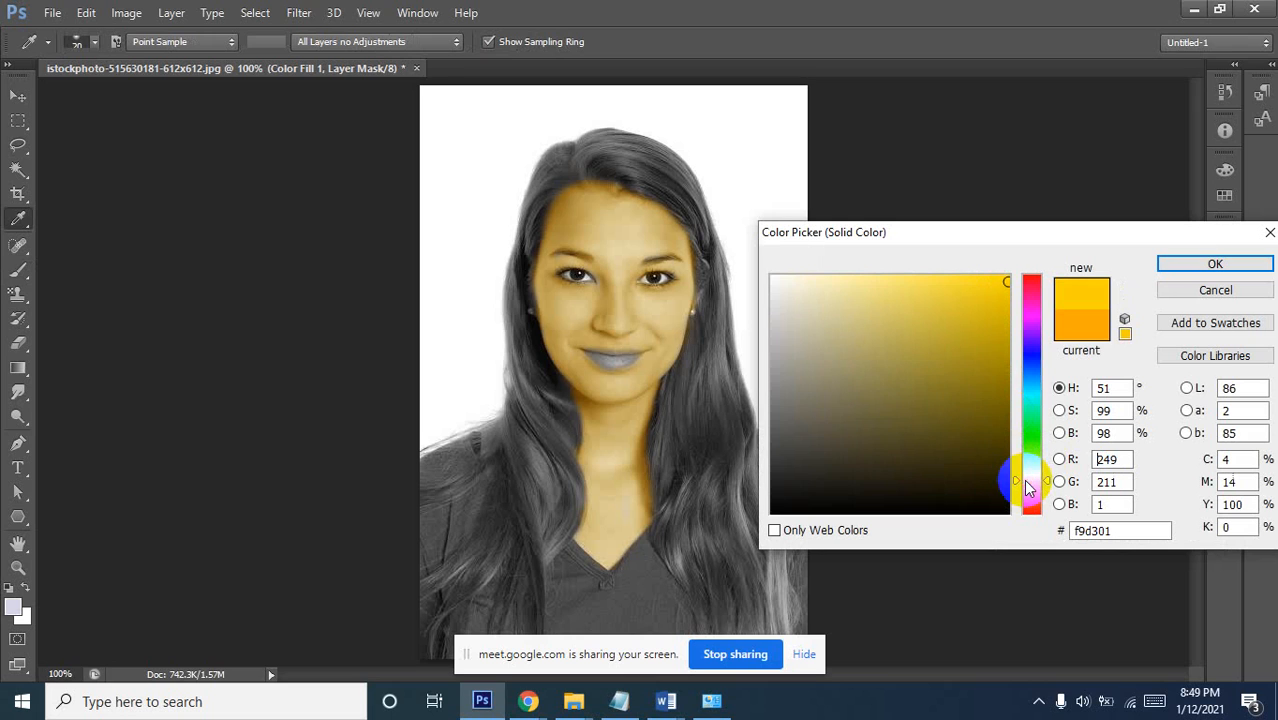
pyautogui.click(1213, 262)
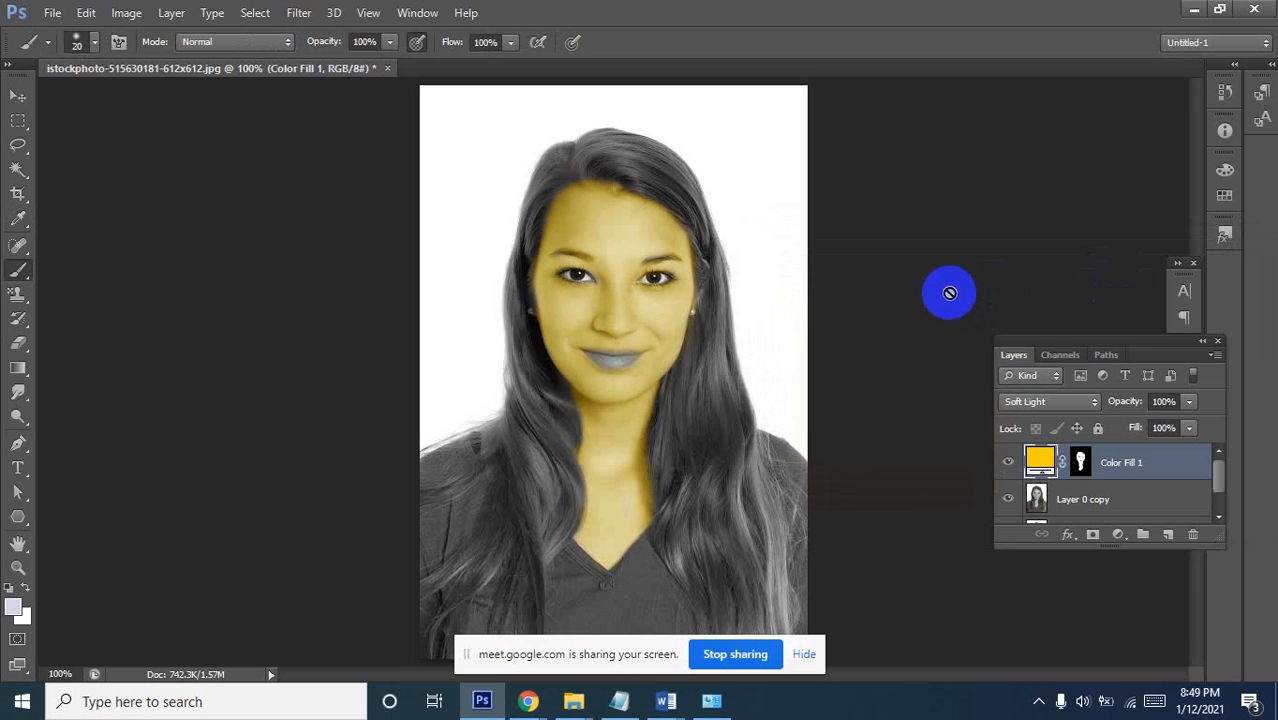
pyautogui.moveTo(1034, 445); pyautogui.dragTo(1056, 470)
pyautogui.hotkey('ctrl', 'z')
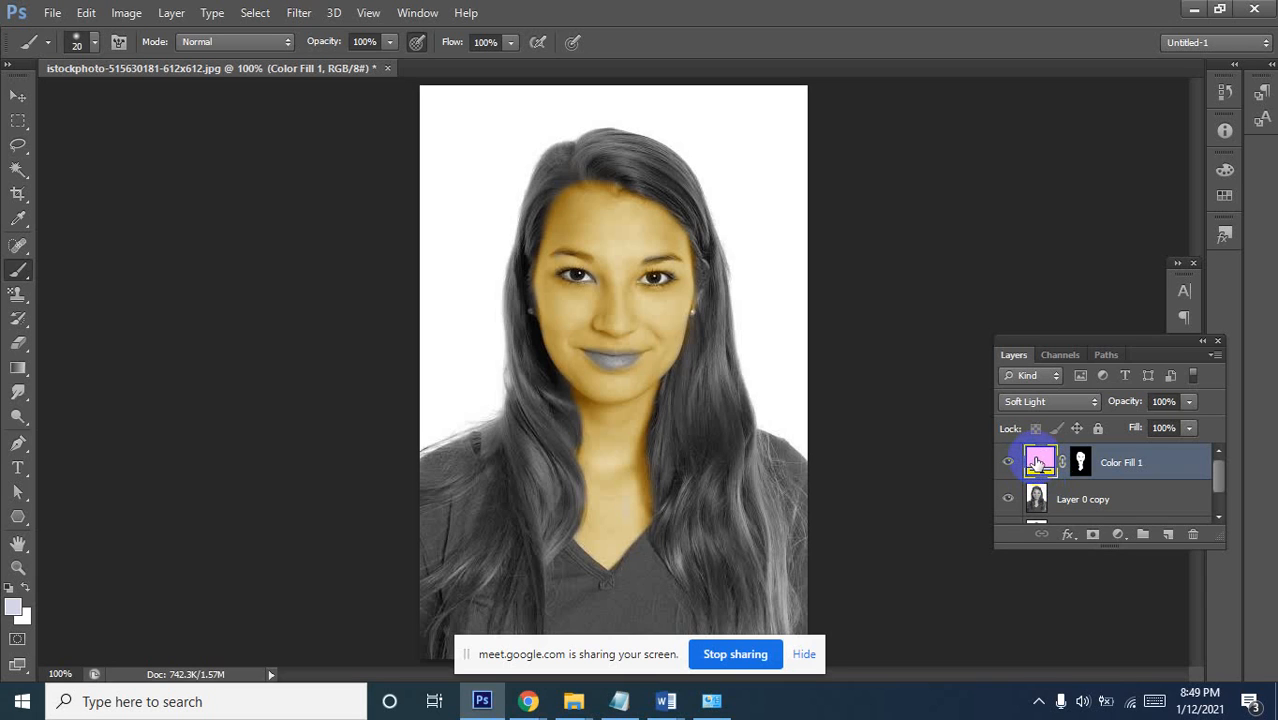
# Try other hues for the Color Fill 1 layer and accept #f9aa01 as its color
pyautogui.doubleClick(1036, 460)
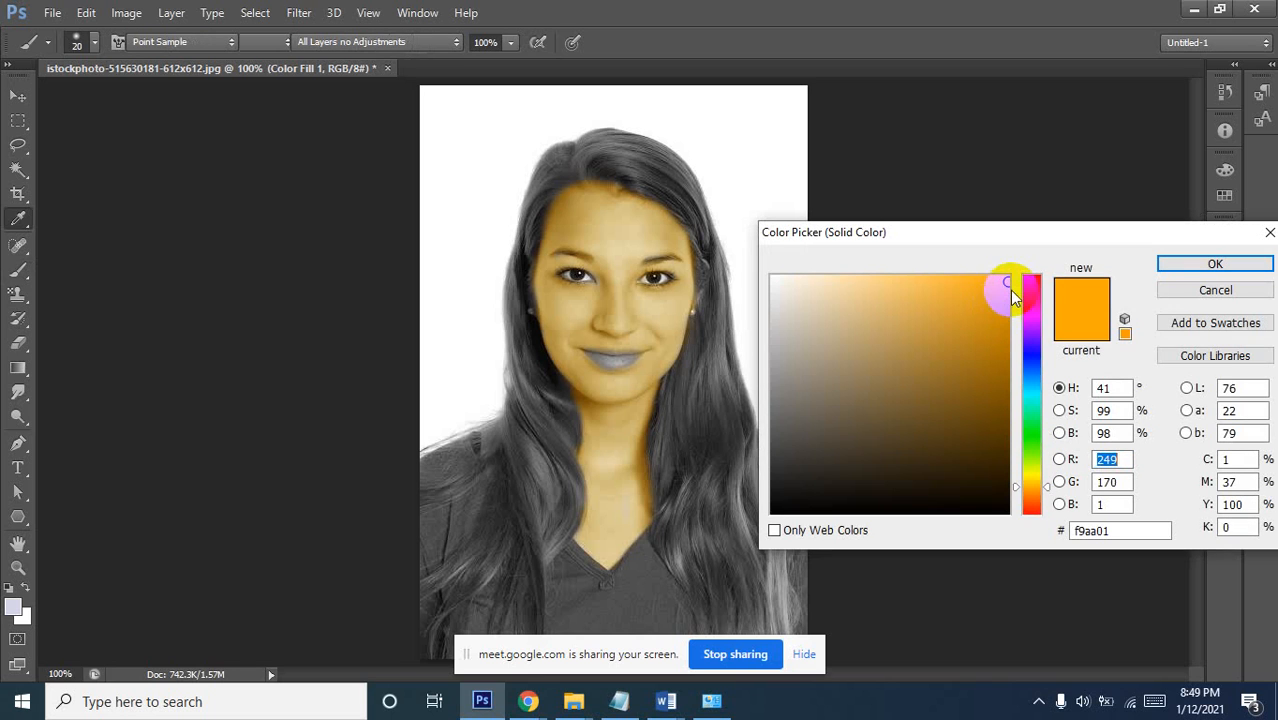
pyautogui.click(1015, 458)
pyautogui.moveTo(1015, 460); pyautogui.dragTo(1025, 492)
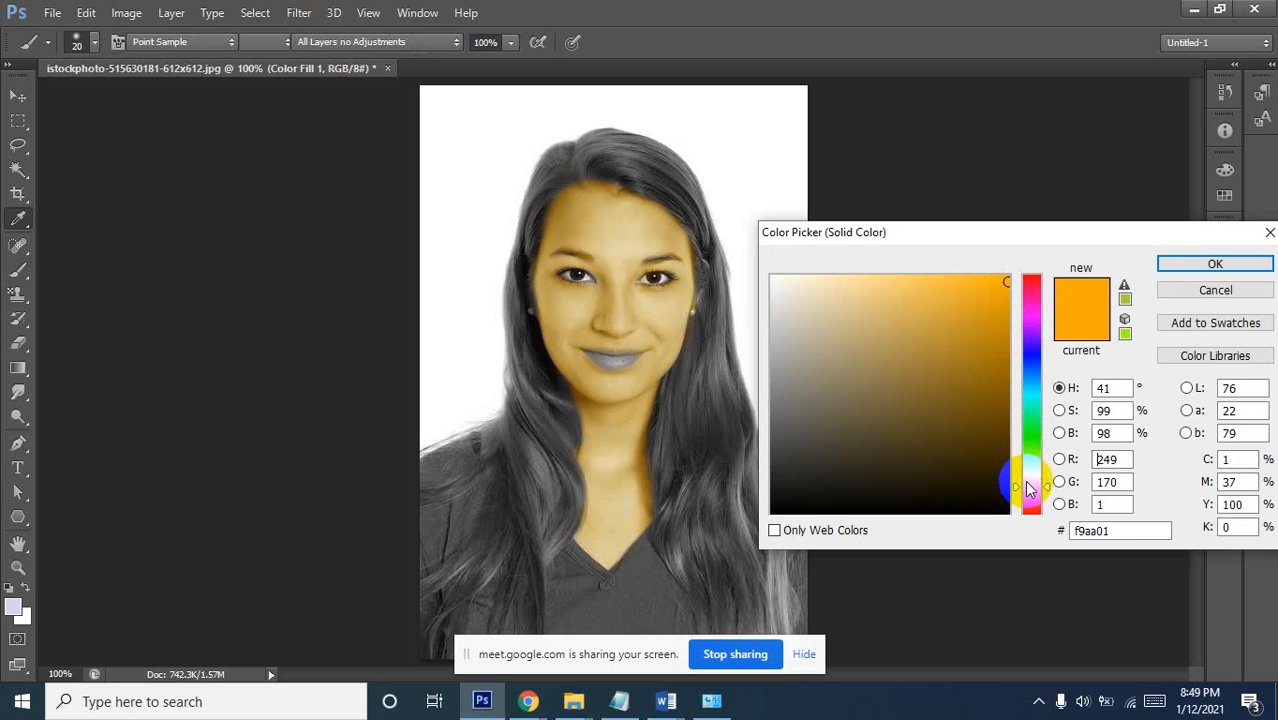
pyautogui.click(1212, 266)
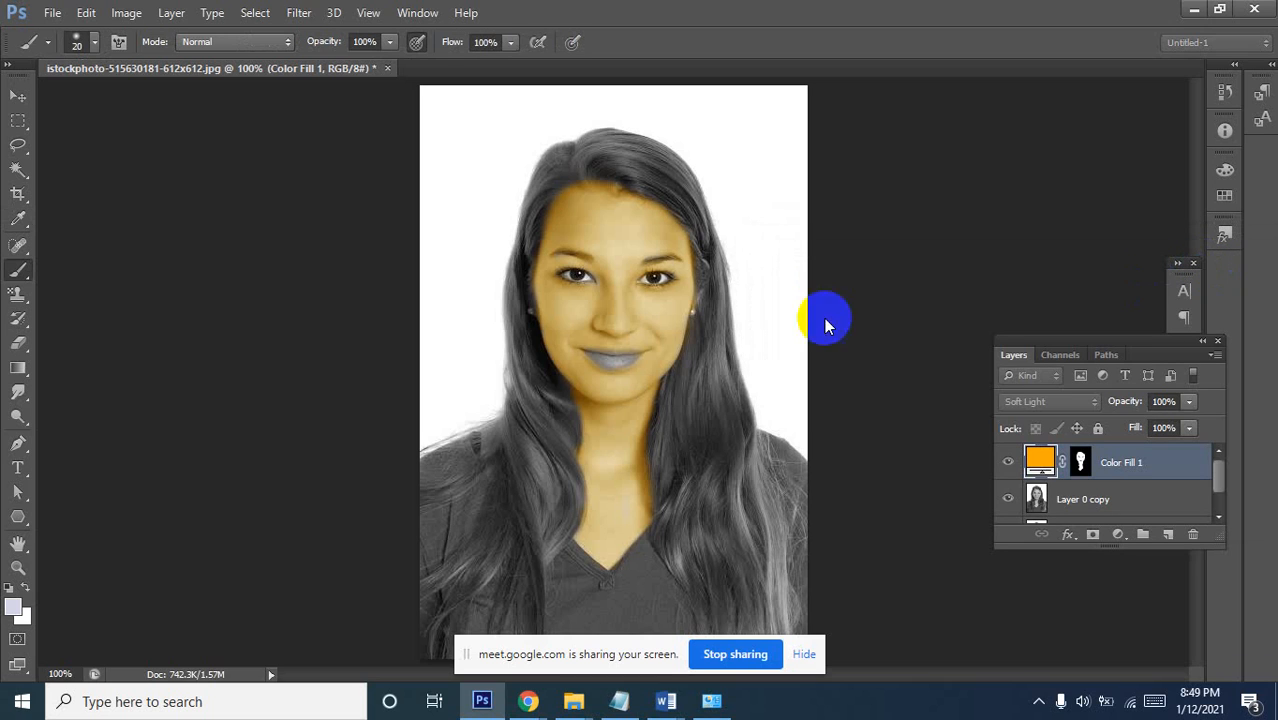
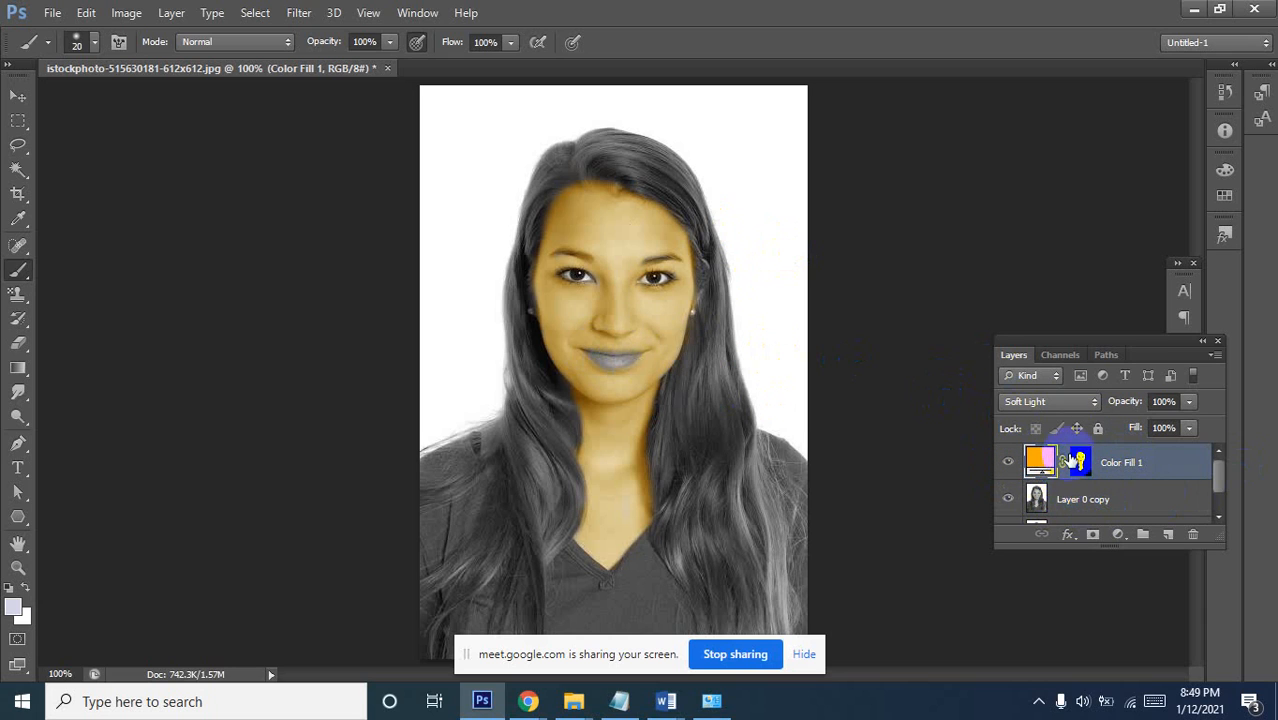
# Add a magenta Solid Color fill layer, #fa06e0, above Color Fill 1
pyautogui.click(1119, 536)
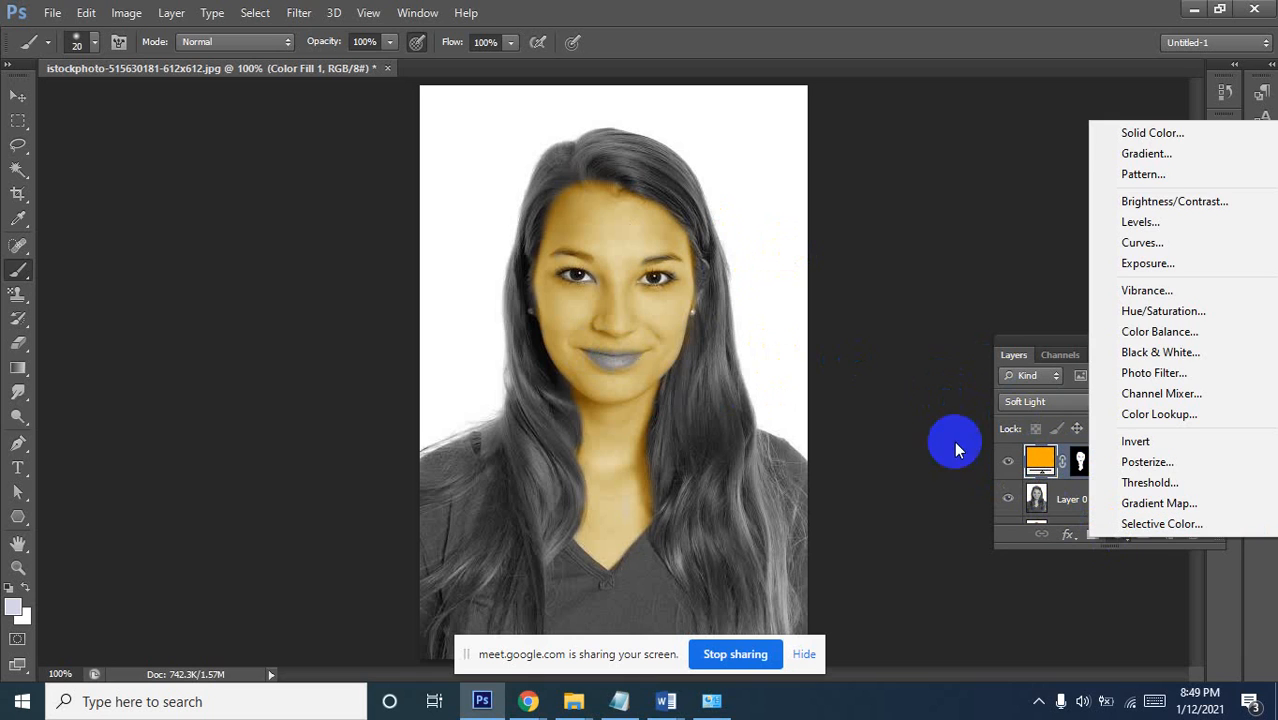
pyautogui.click(642, 326)
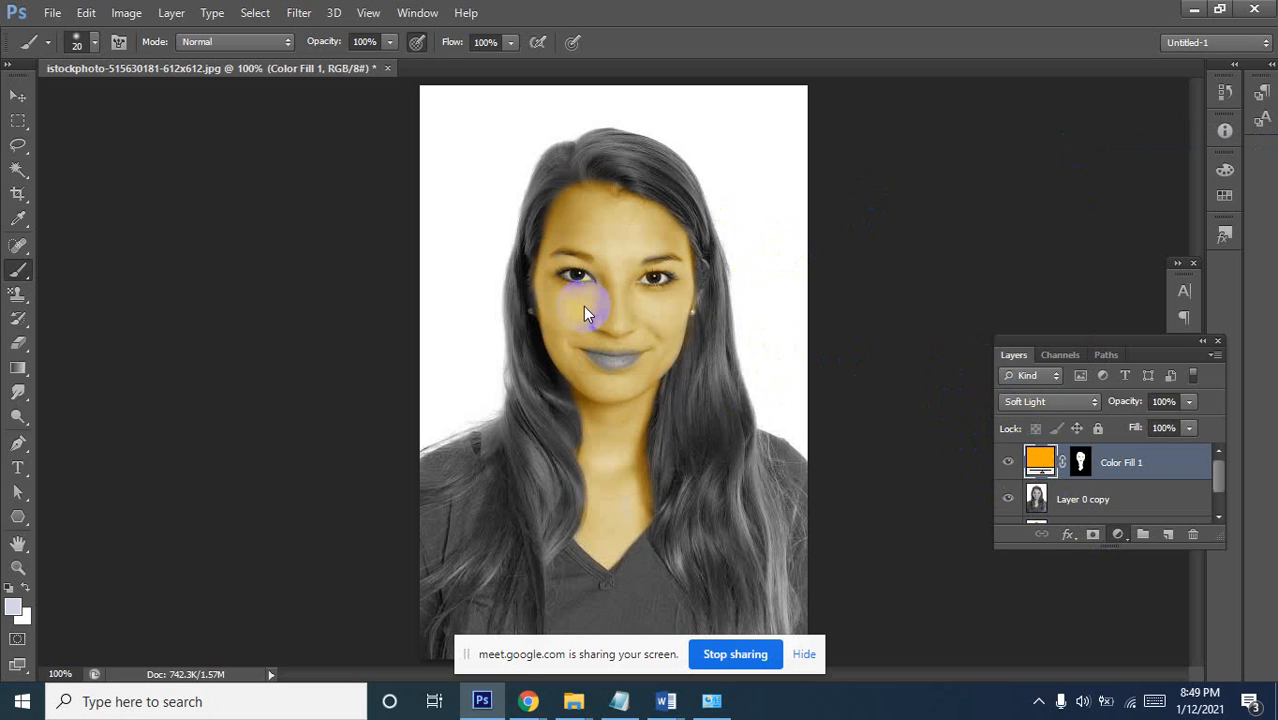
pyautogui.click(861, 239)
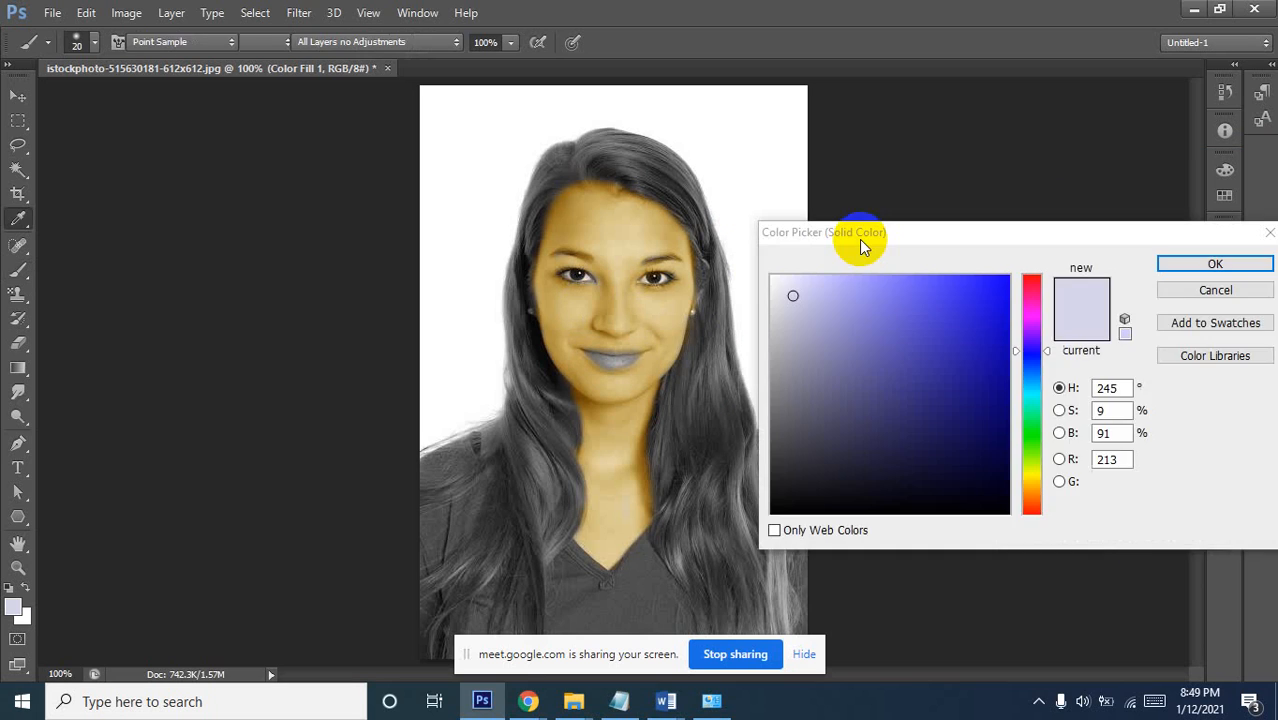
pyautogui.moveTo(1018, 336); pyautogui.dragTo(1028, 318)
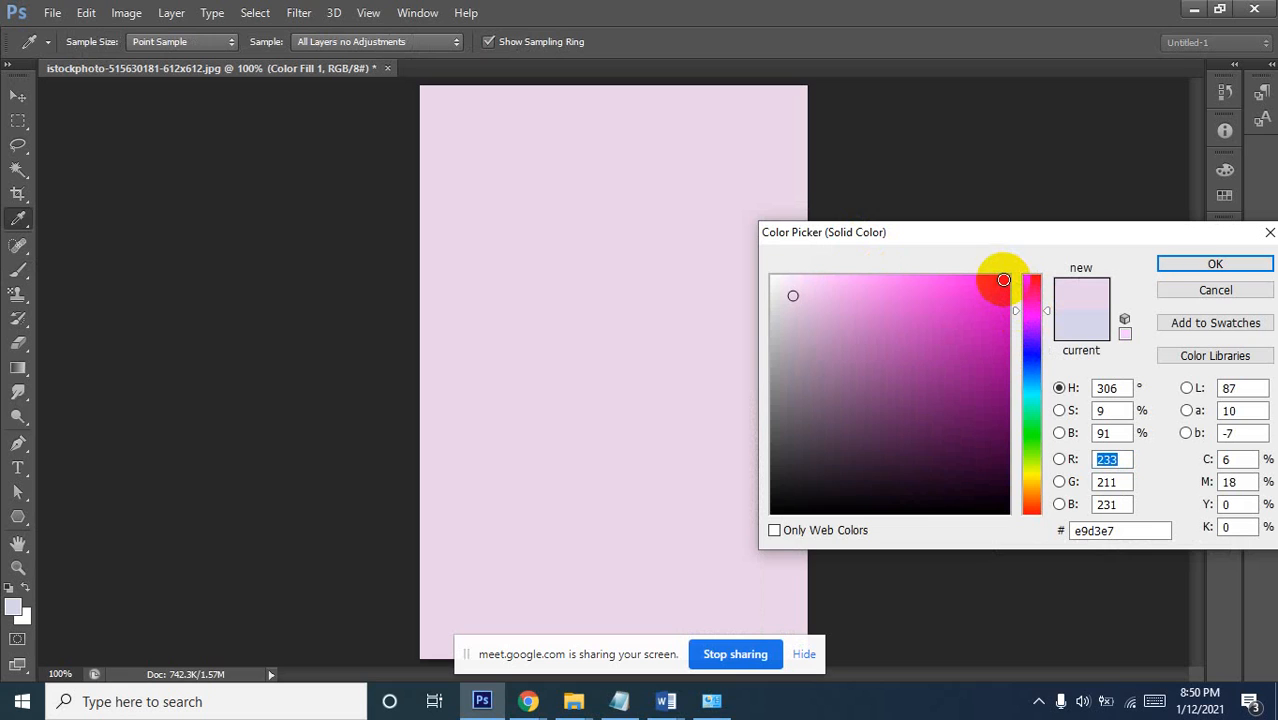
pyautogui.click(1003, 279)
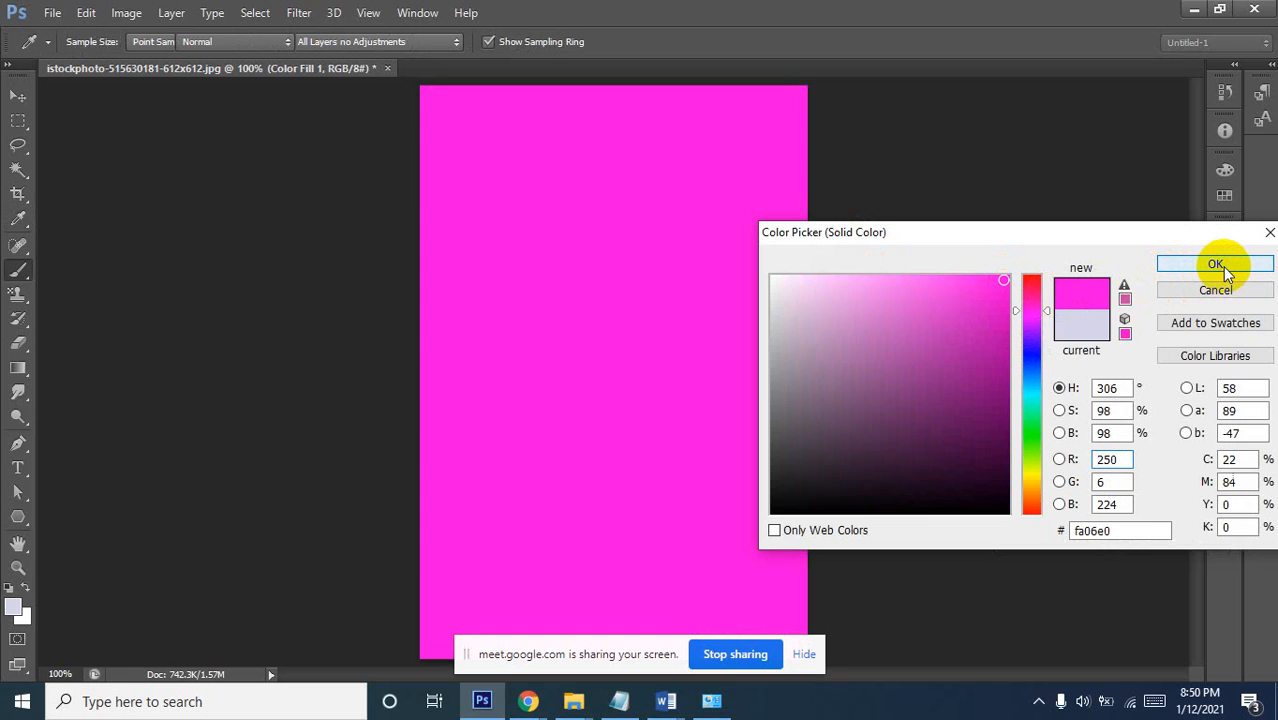
pyautogui.click(1221, 266)
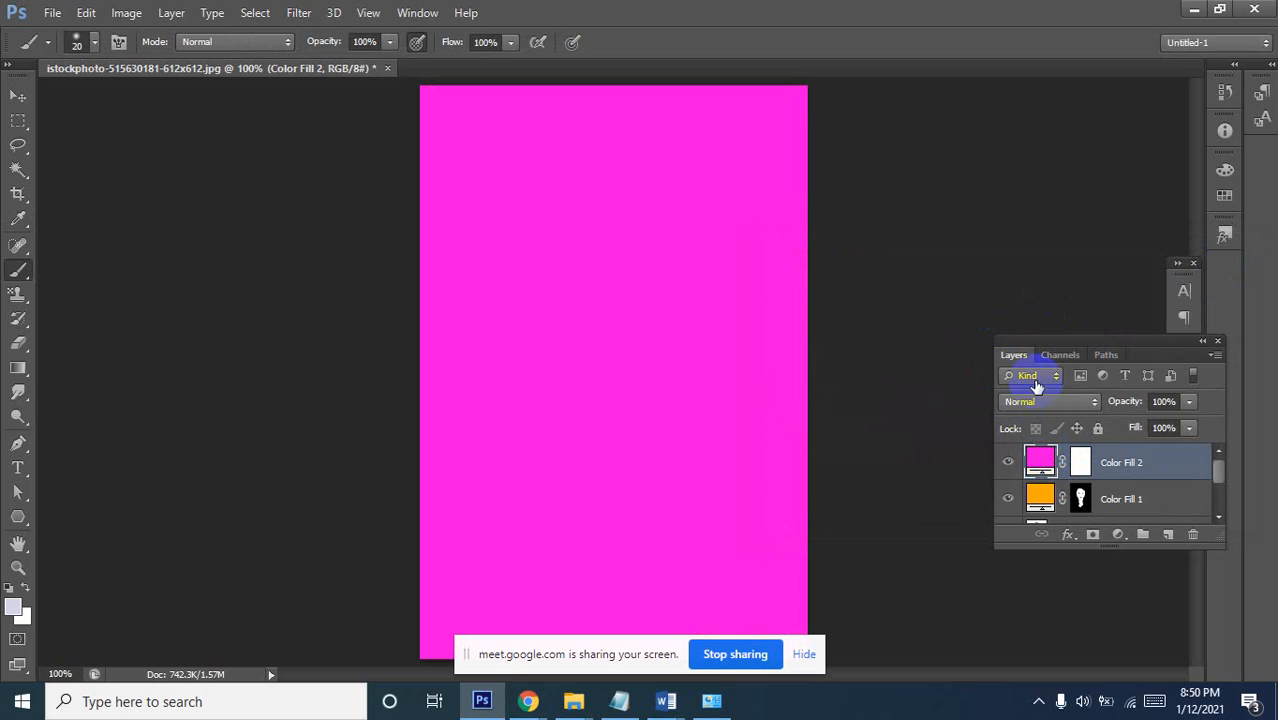
# Change the Color Fill 2 color to red #fa0606 and invert its layer mask to black
pyautogui.click(1043, 457)
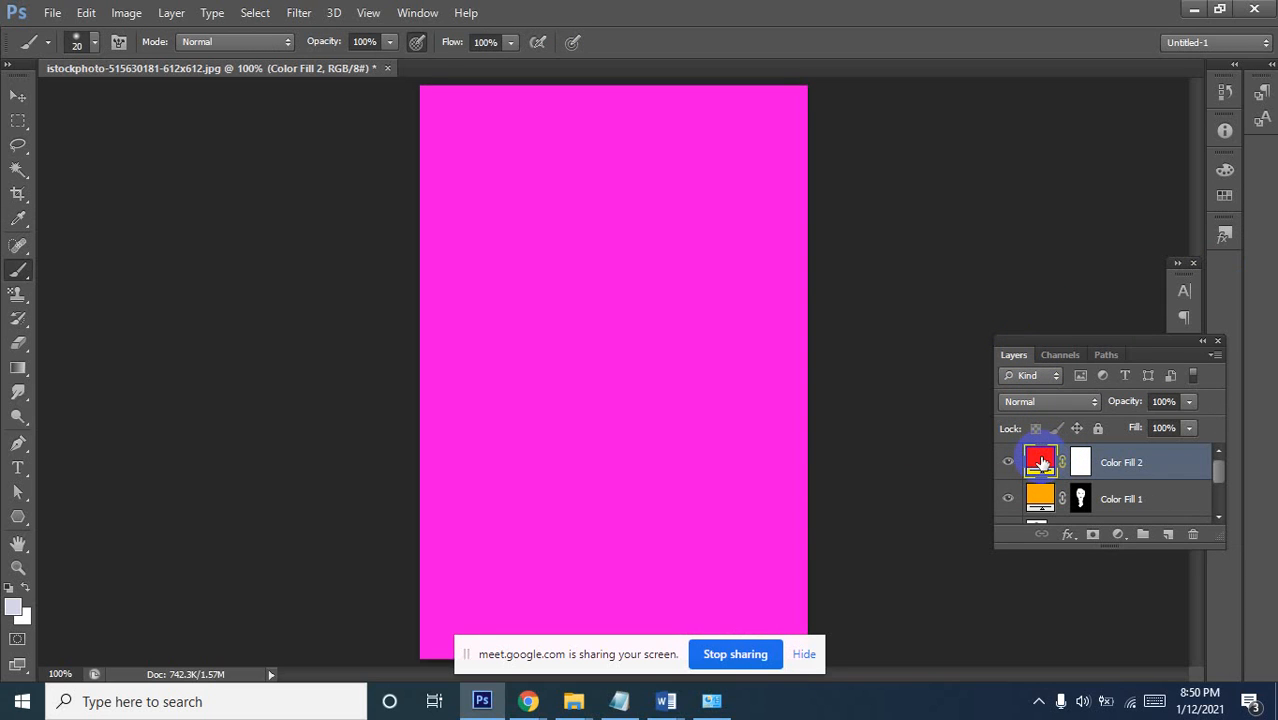
pyautogui.doubleClick(1040, 460)
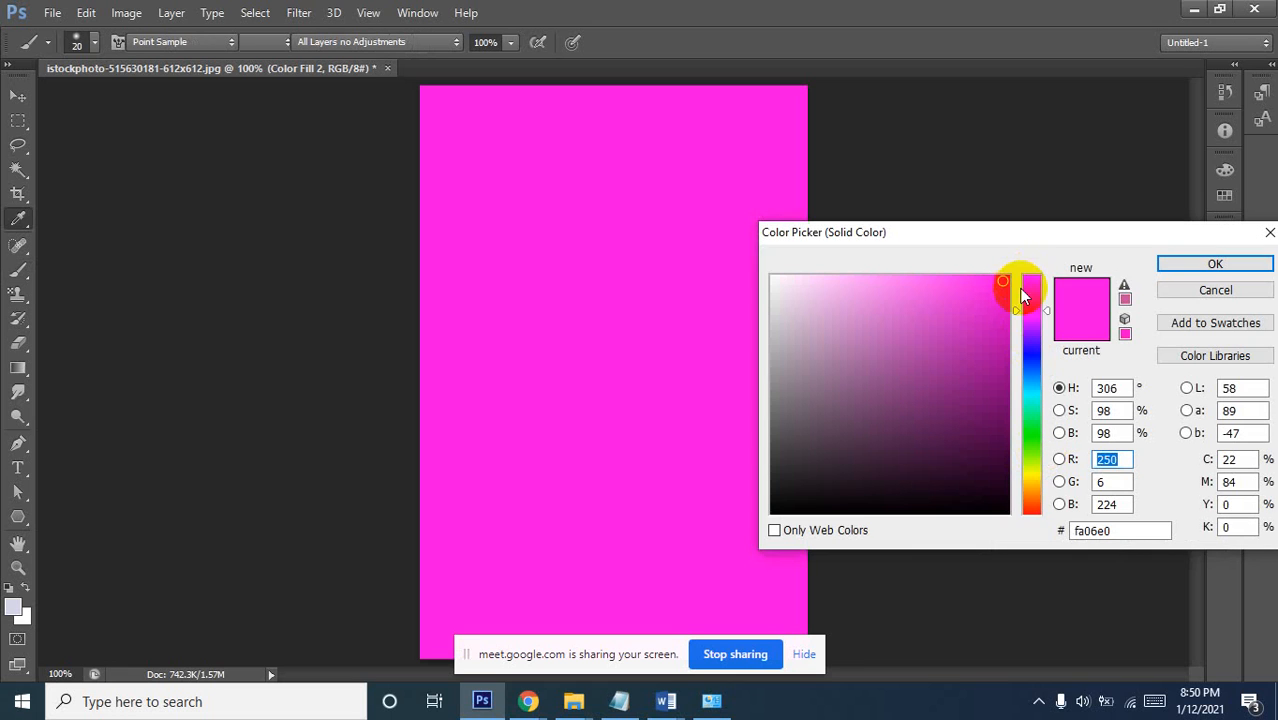
pyautogui.moveTo(1017, 314); pyautogui.dragTo(1022, 274)
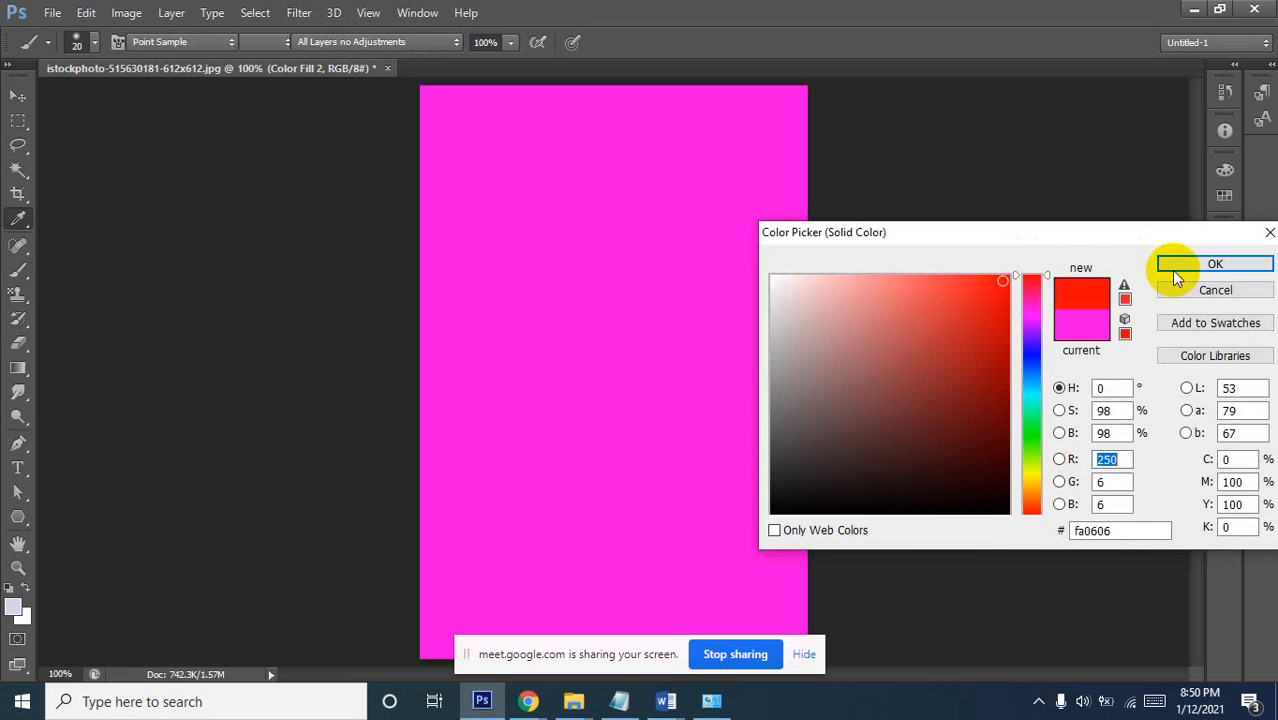
pyautogui.press('Return')
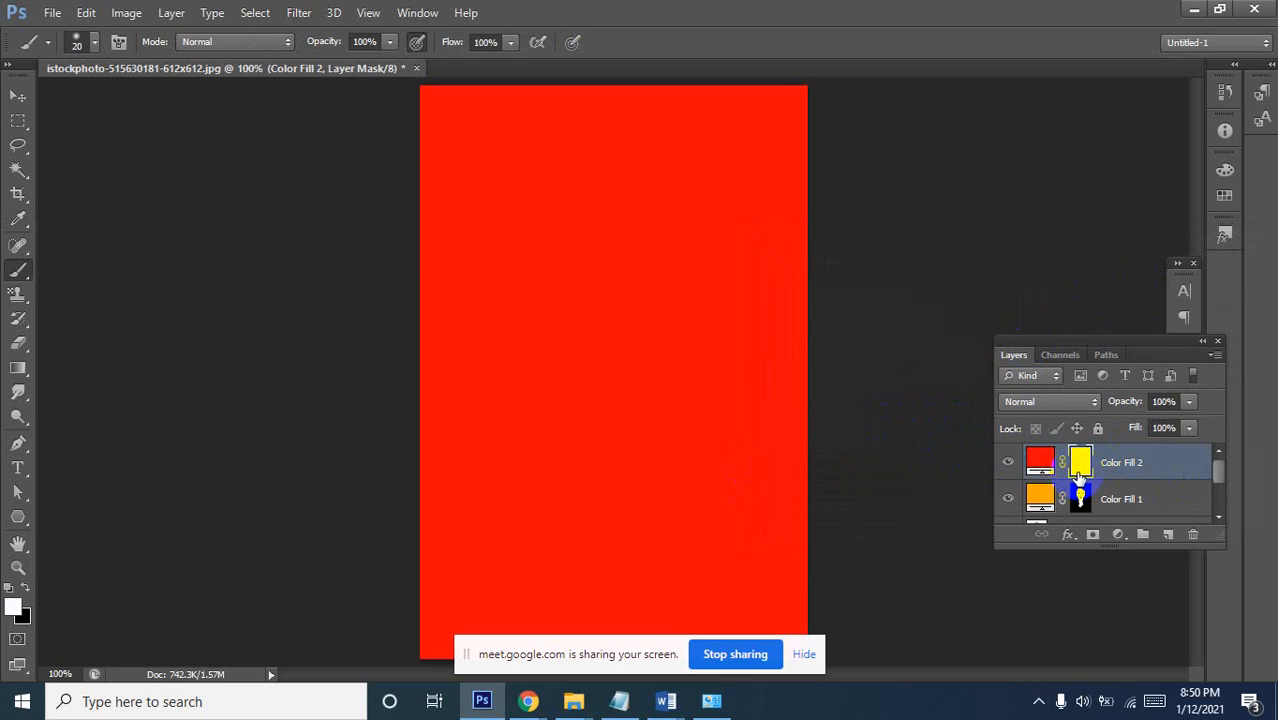
pyautogui.hotkey('ctrl', 'i')
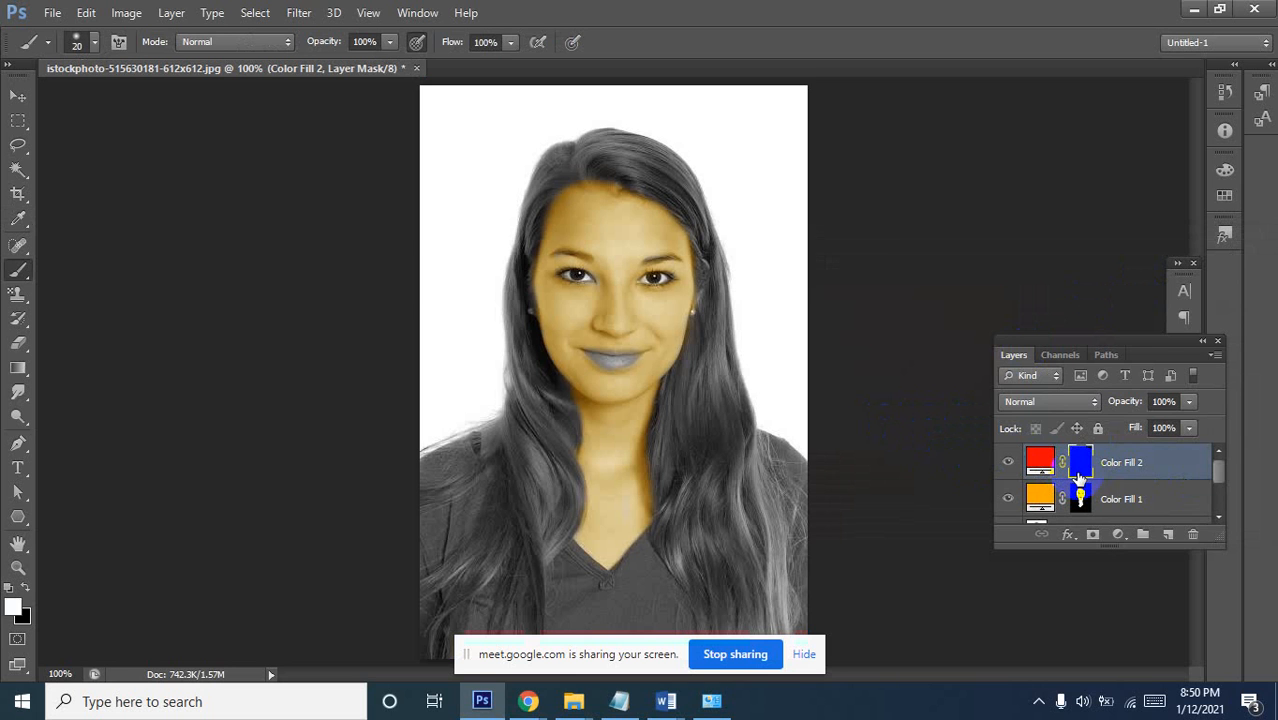
# Paint a first stroke on the lower lip with a size 8 brush and set Color Fill 2's blending mode to Soft Light
pyautogui.click(613, 348)
pyautogui.click(613, 353)
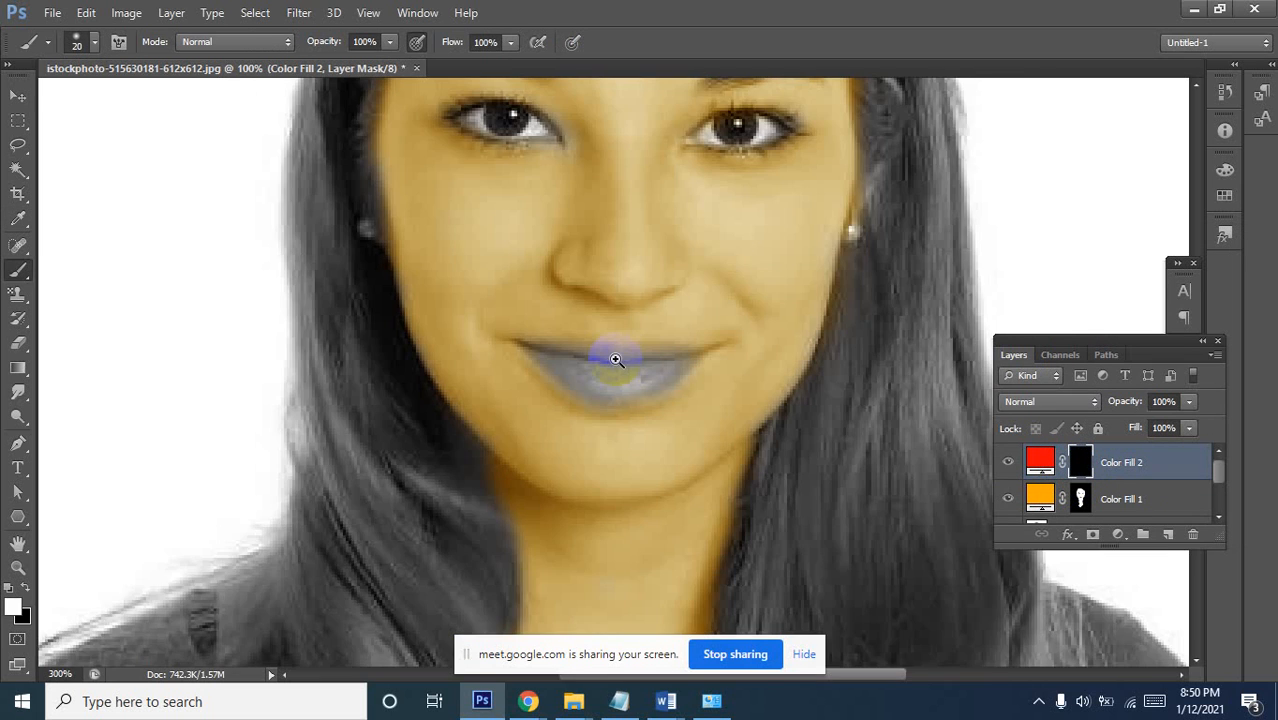
pyautogui.click(610, 361)
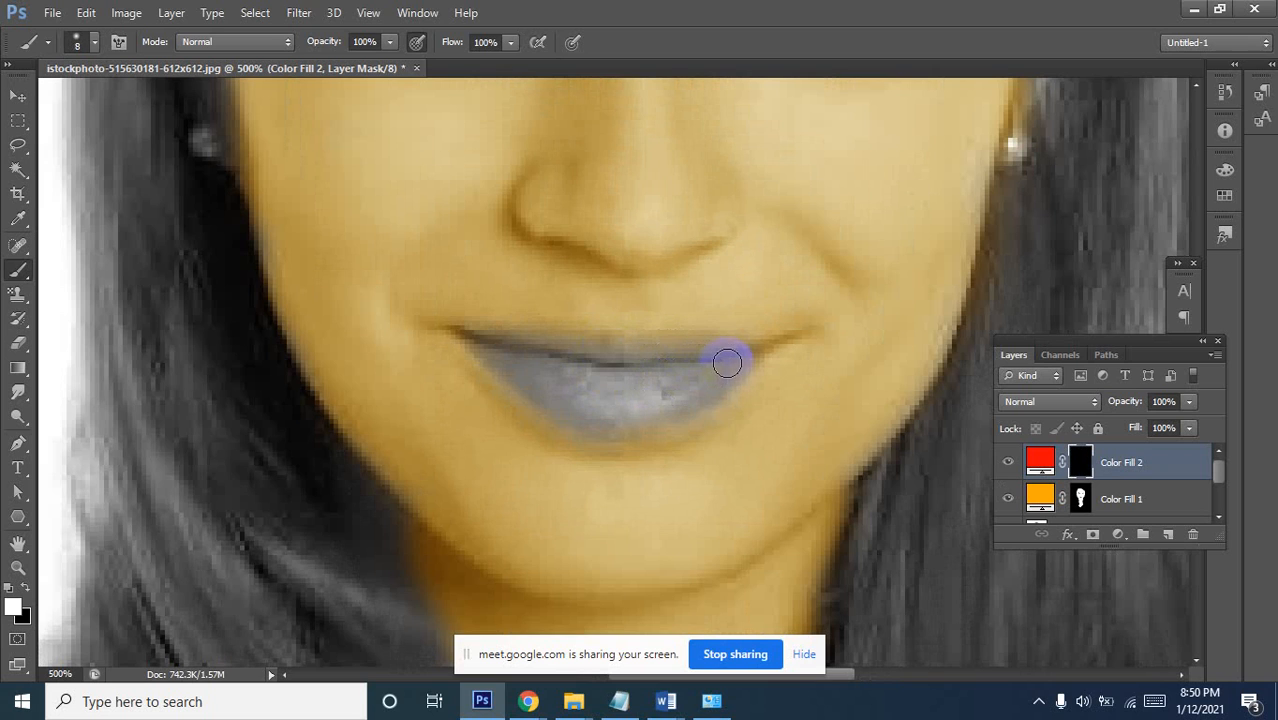
pyautogui.moveTo(720, 365); pyautogui.dragTo(644, 409)
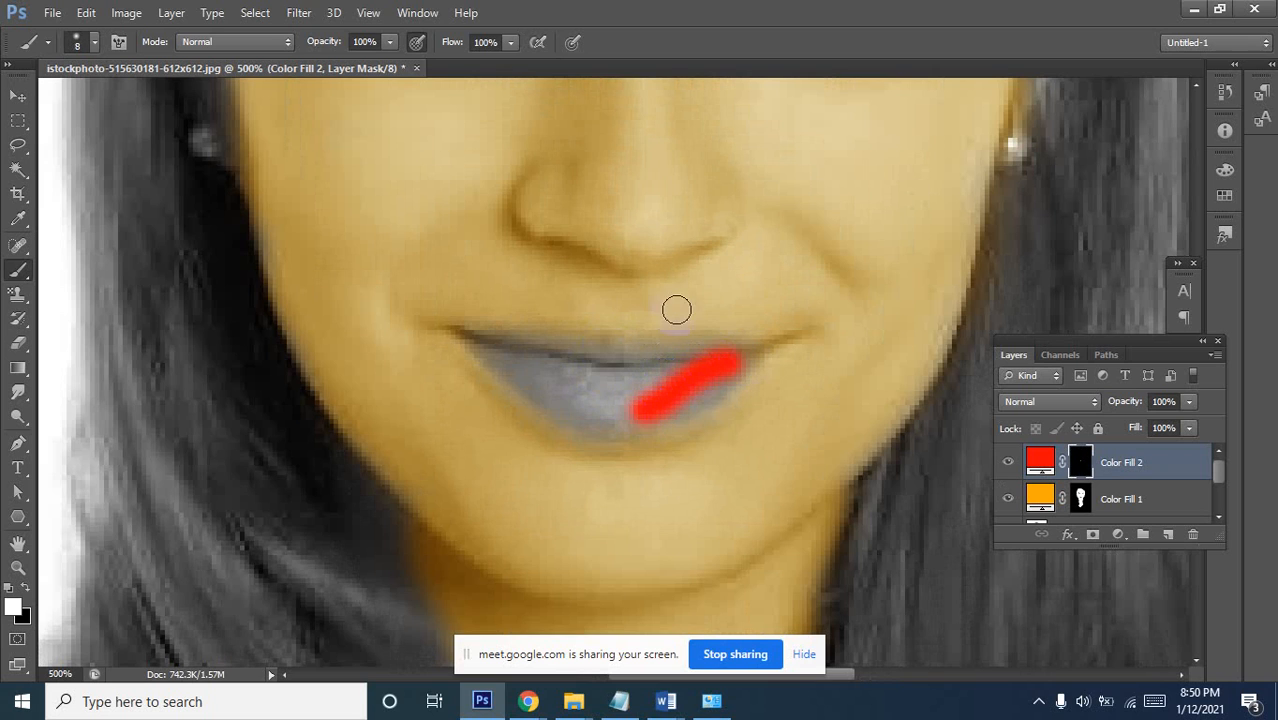
pyautogui.click(1045, 401)
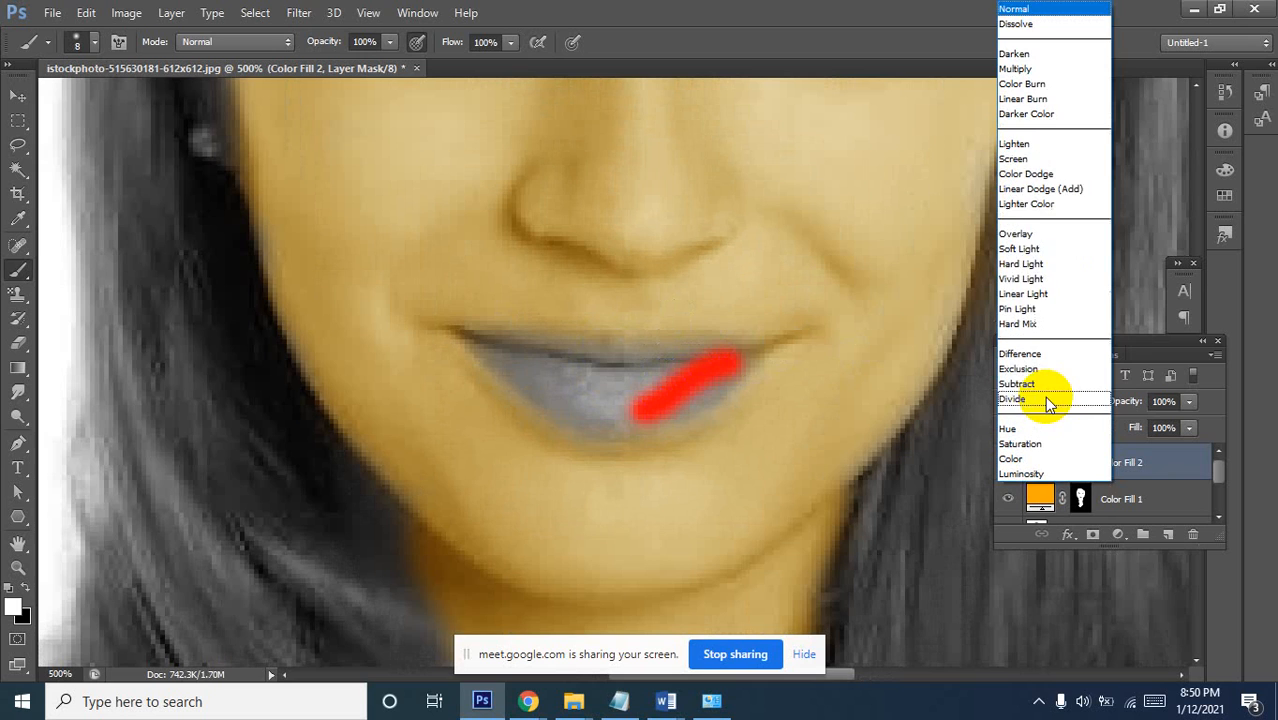
pyautogui.click(1028, 256)
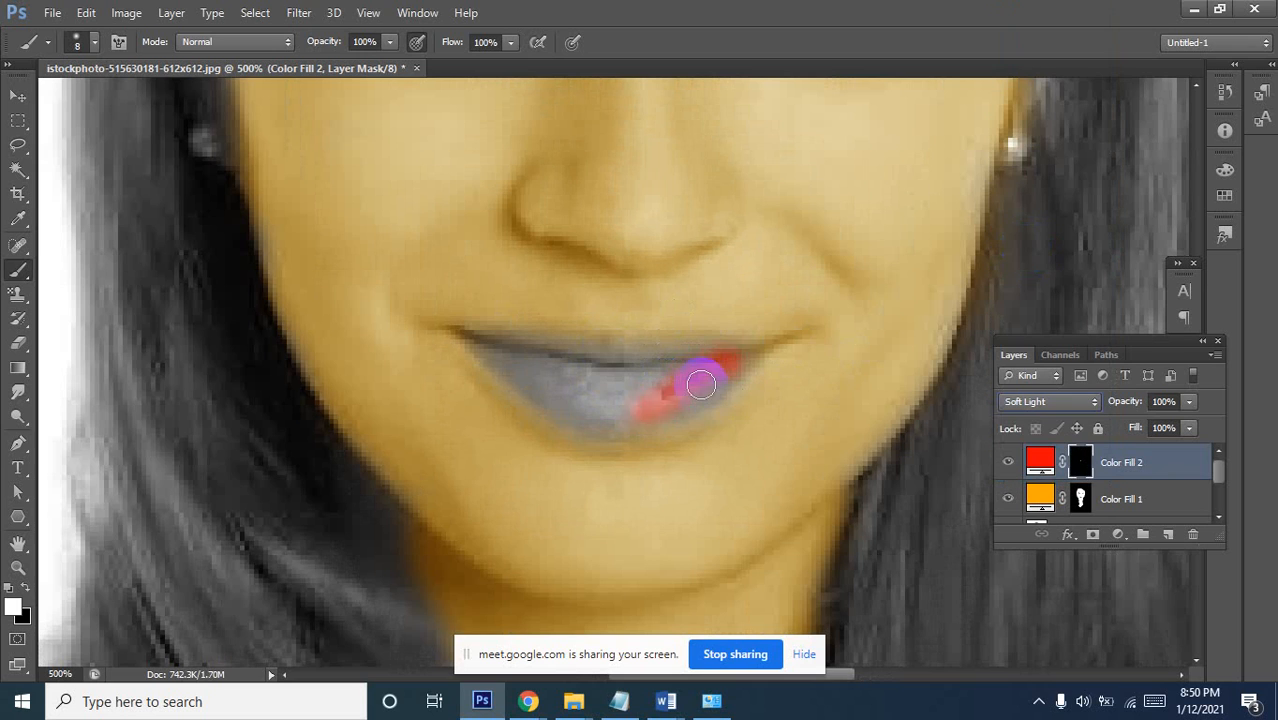
# Paint the red tint over the upper and lower lips out to the mouth corners, reducing the brush to size 5
pyautogui.moveTo(716, 375)
pyautogui.mouseDown()
pyautogui.moveTo(632, 416)
pyautogui.moveTo(709, 387)
pyautogui.moveTo(738, 359)
pyautogui.moveTo(641, 406)
pyautogui.moveTo(672, 399)
pyautogui.moveTo(574, 412)
pyautogui.moveTo(500, 355)
pyautogui.moveTo(588, 366)
pyautogui.moveTo(634, 389)
pyautogui.moveTo(588, 392)
pyautogui.moveTo(641, 384)
pyautogui.moveTo(549, 365)
pyautogui.moveTo(721, 351)
pyautogui.moveTo(471, 334)
pyautogui.moveTo(568, 389)
pyautogui.moveTo(644, 408)
pyautogui.moveTo(601, 425)
pyautogui.moveTo(629, 421)
pyautogui.moveTo(558, 411)
pyautogui.moveTo(510, 371)
pyautogui.moveTo(576, 399)
pyautogui.moveTo(661, 408)
pyautogui.moveTo(637, 416)
pyautogui.moveTo(654, 419)
pyautogui.moveTo(687, 406)
pyautogui.moveTo(563, 410)
pyautogui.moveTo(715, 374)
pyautogui.moveTo(691, 405)
pyautogui.moveTo(755, 355)
pyautogui.moveTo(730, 351)
pyautogui.moveTo(761, 348)
pyautogui.moveTo(713, 360)
pyautogui.moveTo(748, 349)
pyautogui.moveTo(613, 355)
pyautogui.moveTo(733, 348)
pyautogui.moveTo(479, 334)
pyautogui.moveTo(513, 331)
pyautogui.moveTo(562, 342)
pyautogui.moveTo(471, 343)
pyautogui.moveTo(533, 382)
pyautogui.moveTo(650, 419)
pyautogui.moveTo(713, 391)
pyautogui.moveTo(571, 422)
pyautogui.moveTo(588, 426)
pyautogui.moveTo(730, 369)
pyautogui.moveTo(755, 331)
pyautogui.moveTo(765, 342)
pyautogui.moveTo(680, 358)
pyautogui.mouseUp()
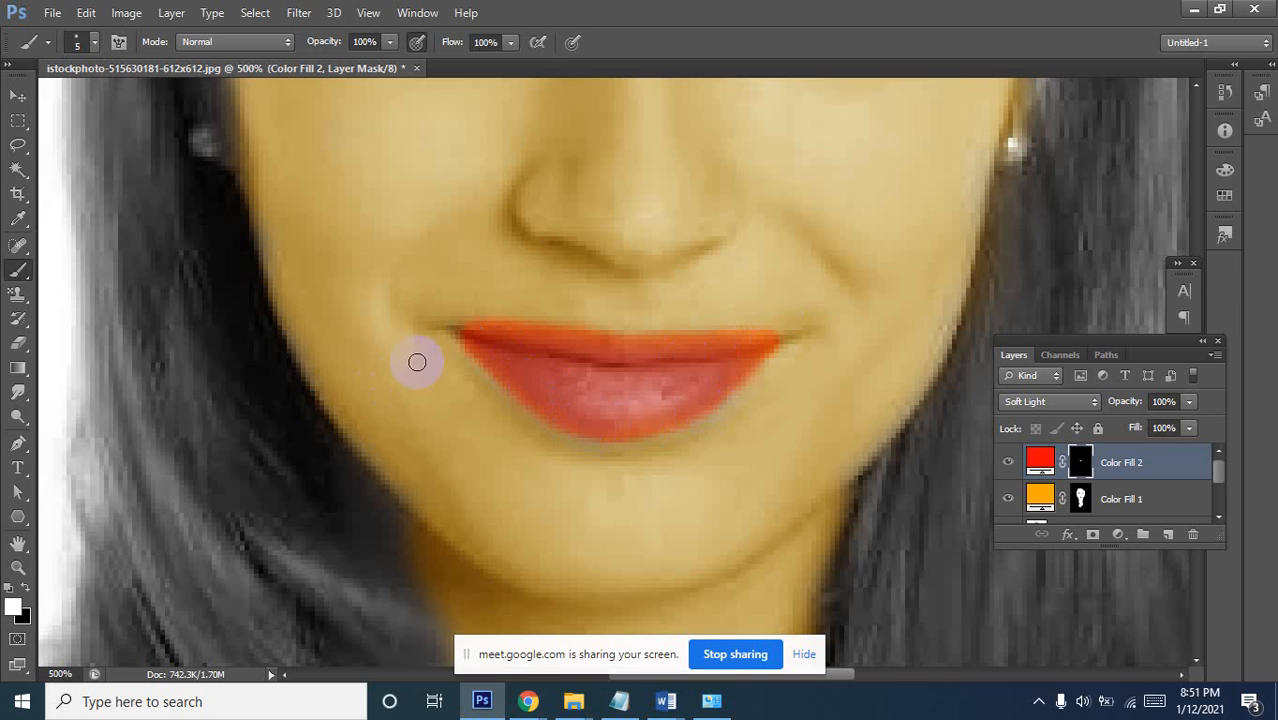
pyautogui.moveTo(468, 344); pyautogui.dragTo(455, 335)
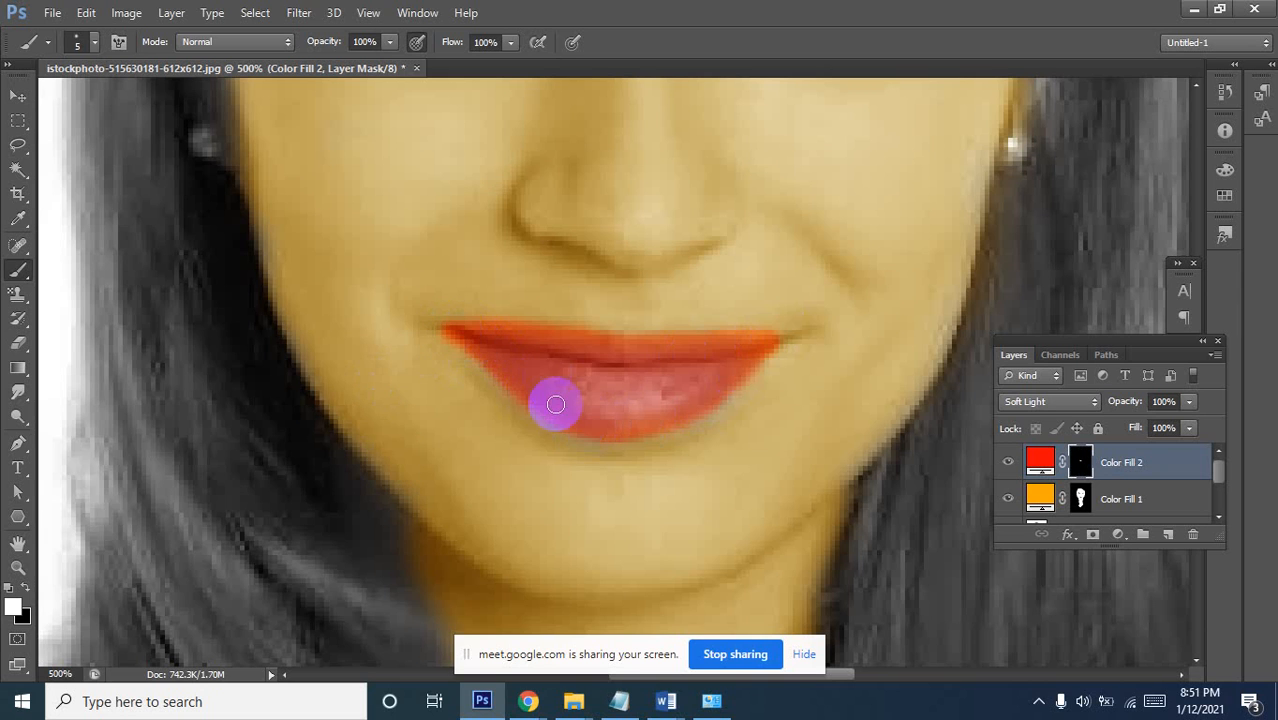
pyautogui.scroll(-2, 704, 242)
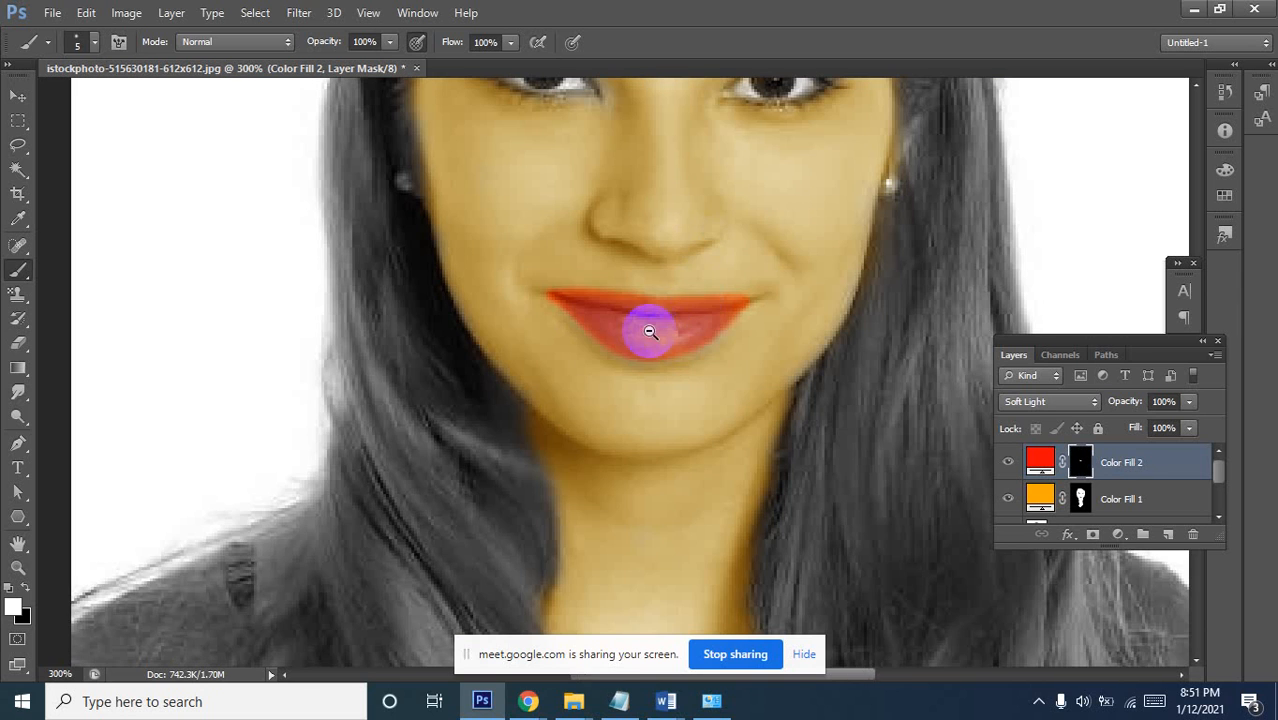
# Paint black on Color Fill 2's mask to trim the red tint spilling past both mouth corners and the lip edges
pyautogui.scroll(-1, 637, 272)
pyautogui.scroll(-1, 637, 272)
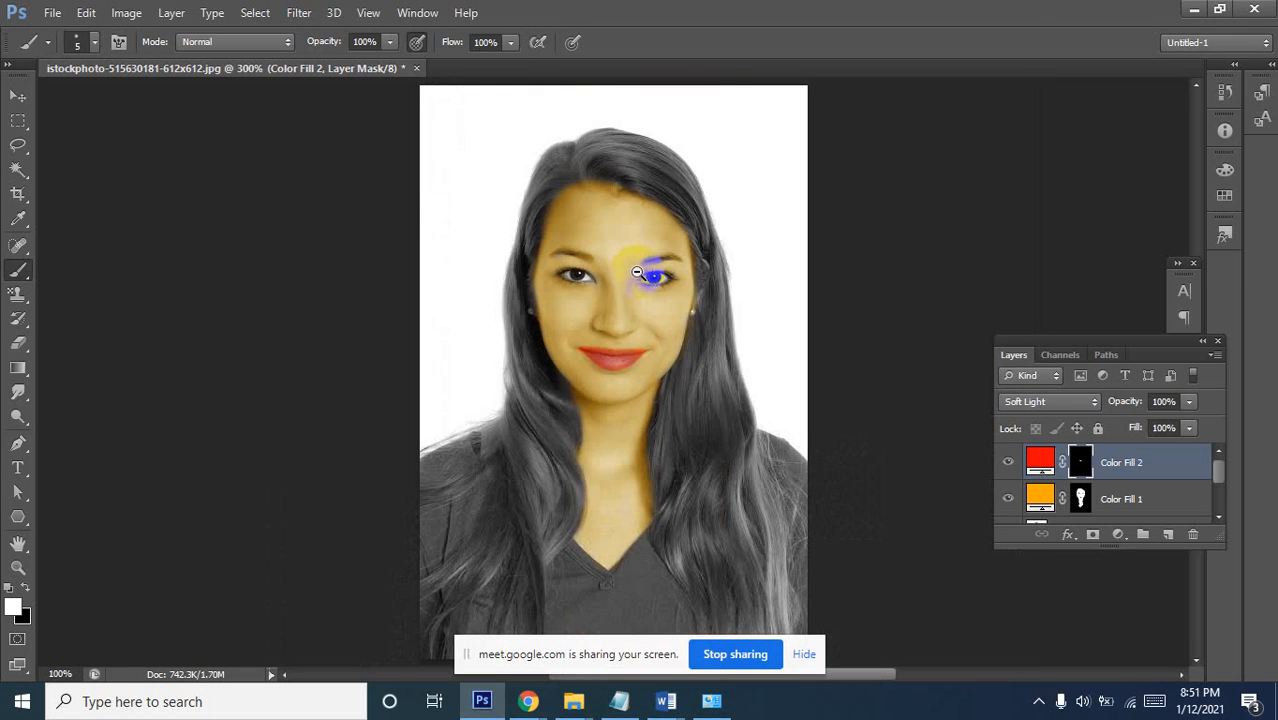
pyautogui.scroll(2, 596, 317)
pyautogui.scroll(2, 645, 428)
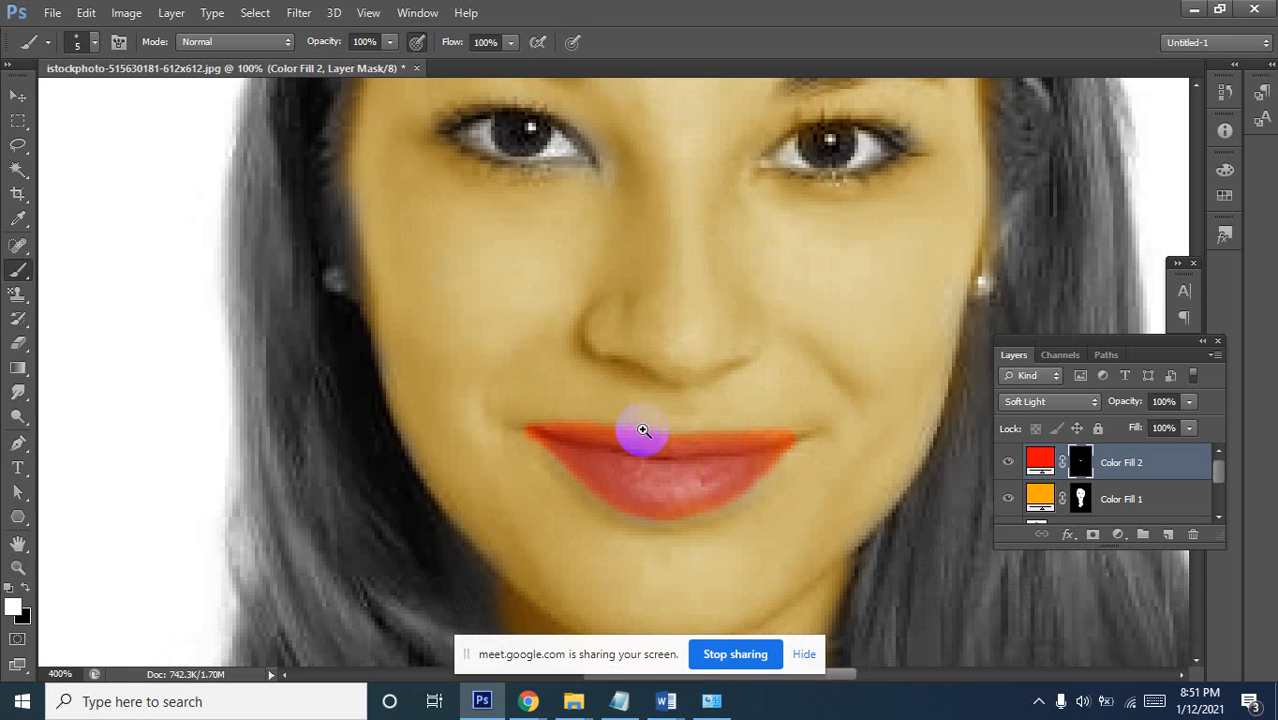
pyautogui.scroll(1, 659, 436)
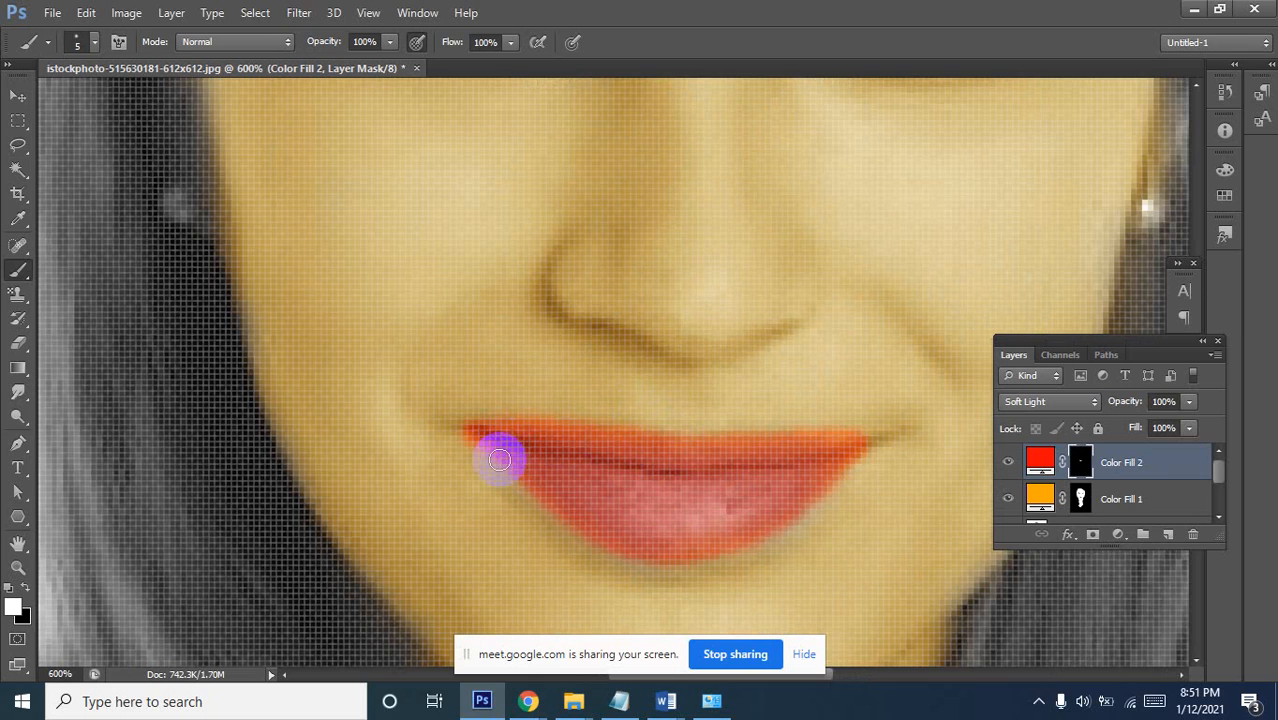
pyautogui.click(24, 589)
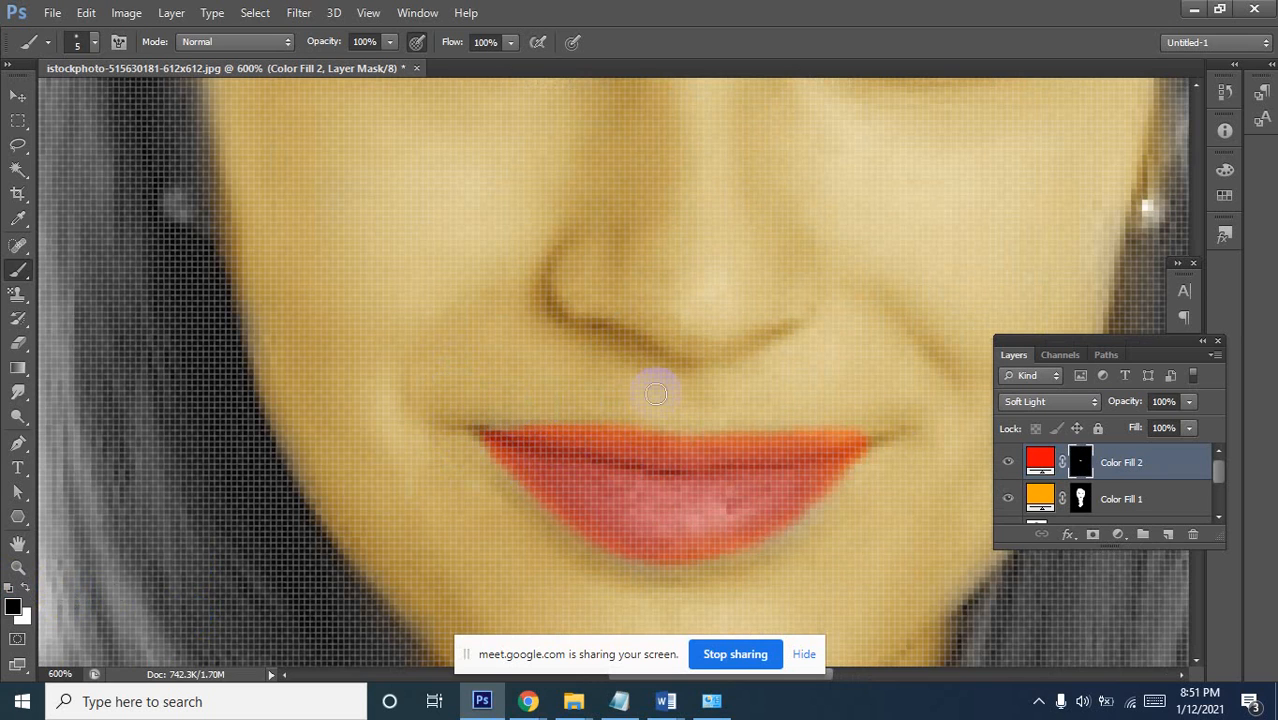
pyautogui.moveTo(879, 443); pyautogui.dragTo(847, 486)
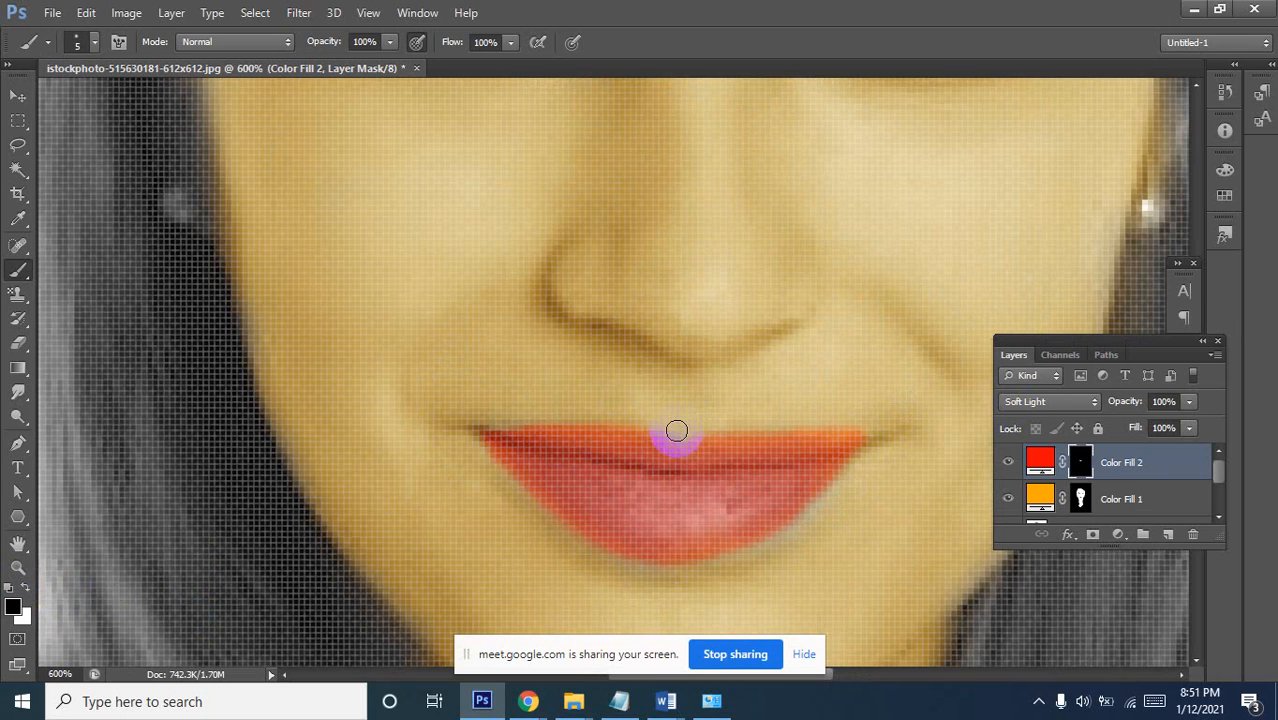
# Examine the tinted lips, the eyes and the whole portrait at several magnifications
pyautogui.keyDown('alt'); pyautogui.click(802, 382); pyautogui.keyUp('alt')
pyautogui.keyDown('alt'); pyautogui.click(790, 368); pyautogui.keyUp('alt')
pyautogui.keyDown('alt'); pyautogui.click(739, 337); pyautogui.keyUp('alt')
pyautogui.keyDown('alt'); pyautogui.click(742, 335); pyautogui.keyUp('alt')
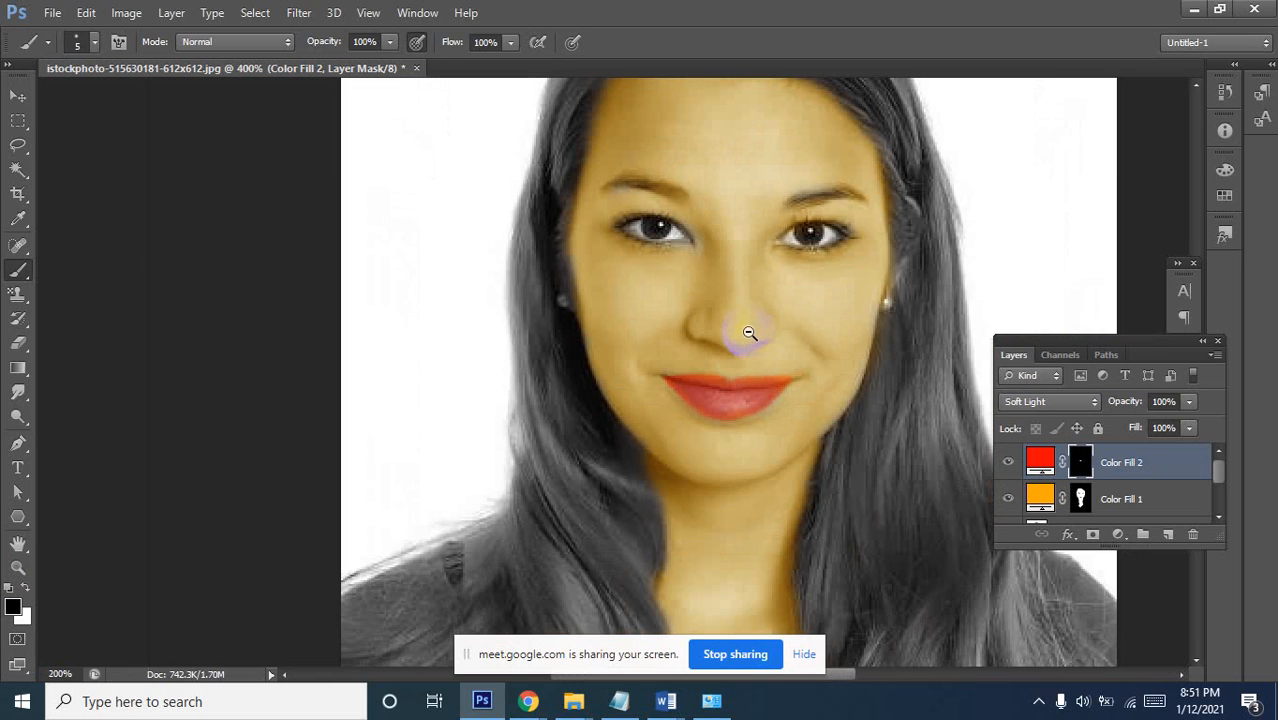
pyautogui.keyDown('alt'); pyautogui.click(736, 200); pyautogui.keyUp('alt')
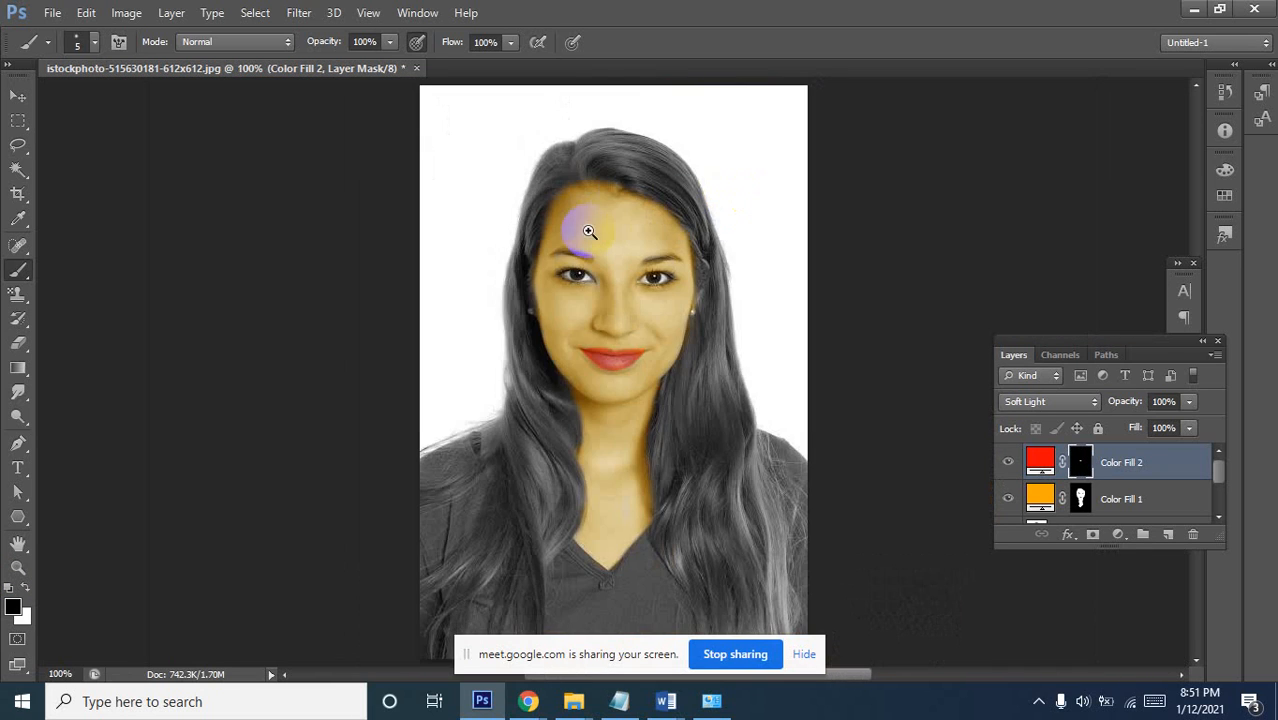
pyautogui.click(590, 233)
pyautogui.click(662, 292)
pyautogui.click(800, 335)
pyautogui.click(813, 337)
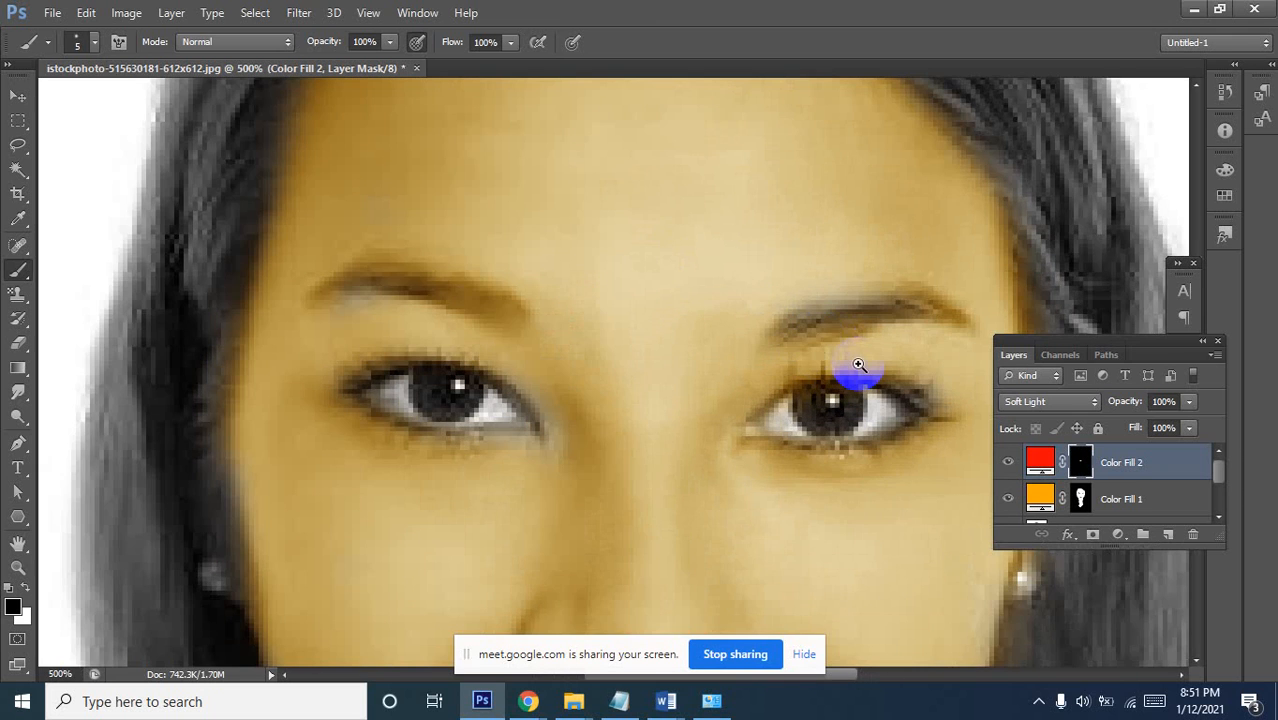
pyautogui.click(856, 371)
pyautogui.keyDown('alt'); pyautogui.click(660, 350); pyautogui.keyUp('alt')
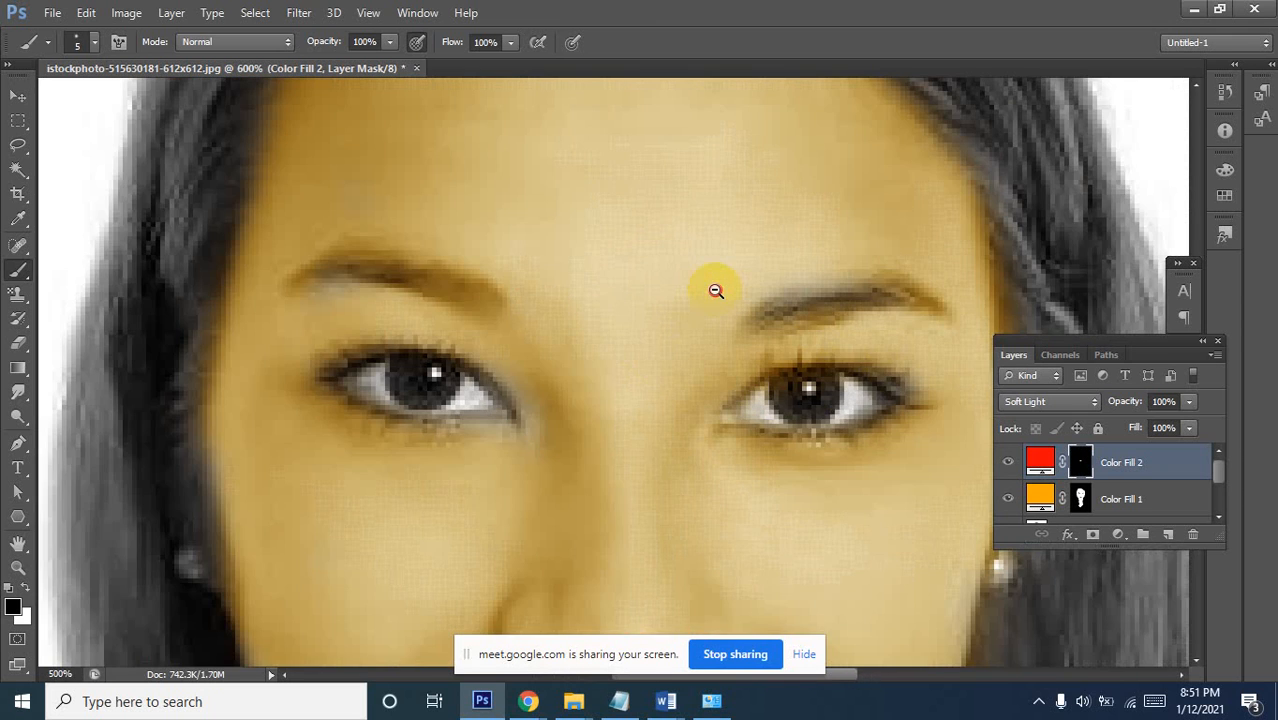
pyautogui.keyDown('alt'); pyautogui.click(718, 287); pyautogui.keyUp('alt')
pyautogui.keyDown('alt'); pyautogui.click(775, 277); pyautogui.keyUp('alt')
pyautogui.keyDown('alt'); pyautogui.click(821, 266); pyautogui.keyUp('alt')
pyautogui.keyDown('alt'); pyautogui.click(818, 268); pyautogui.keyUp('alt')
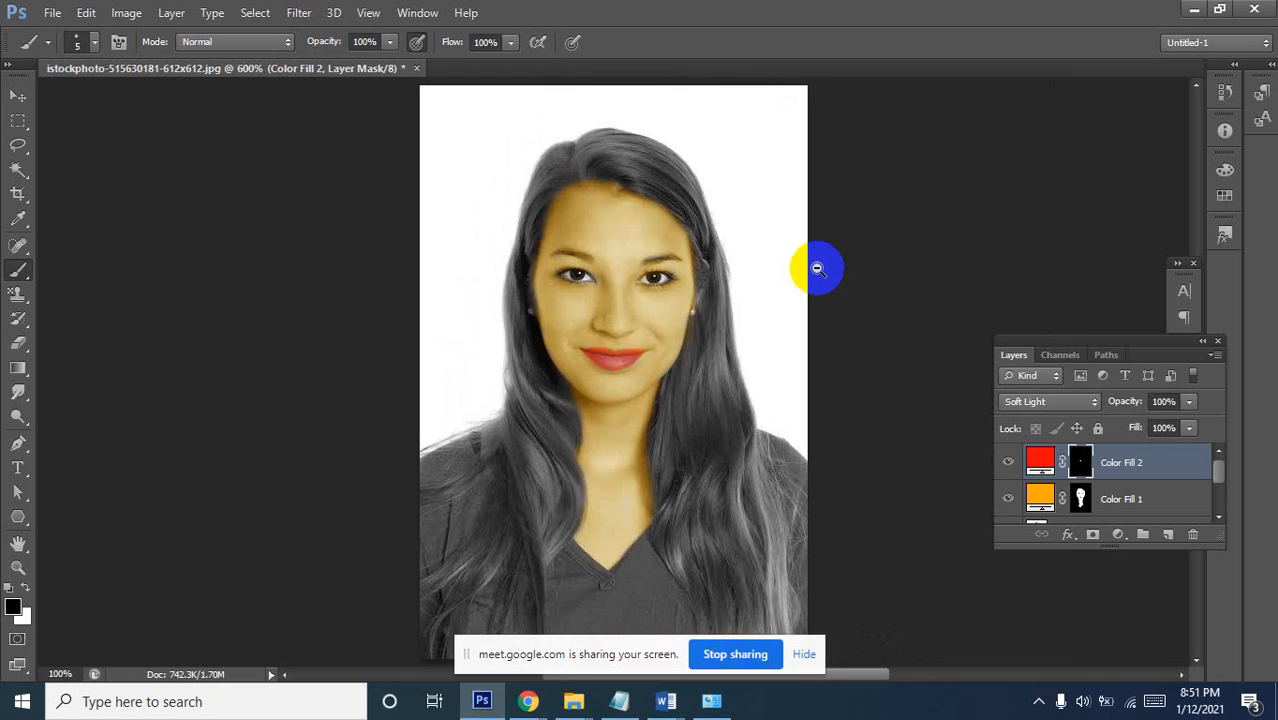
# Add a dark gray Solid Color fill layer, #272728, above Color Fill 2 and invert its layer mask to black
pyautogui.click(705, 434)
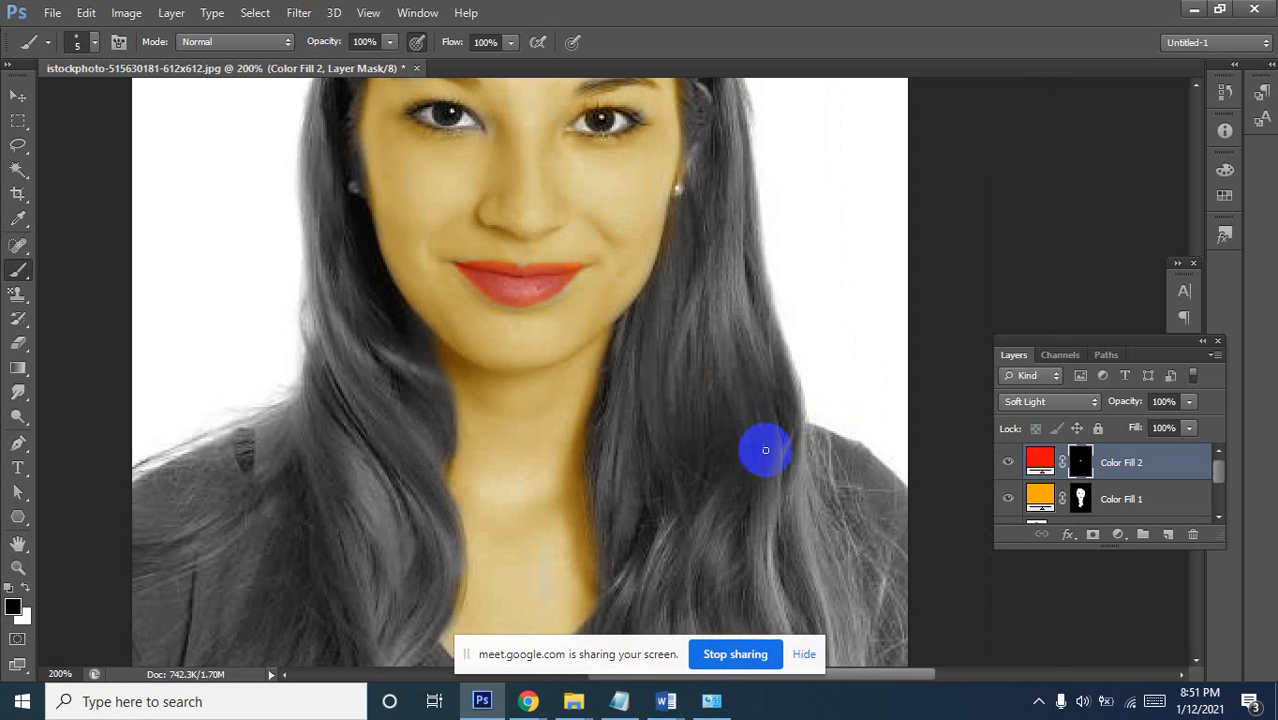
pyautogui.click(1117, 537)
pyautogui.click(1117, 537)
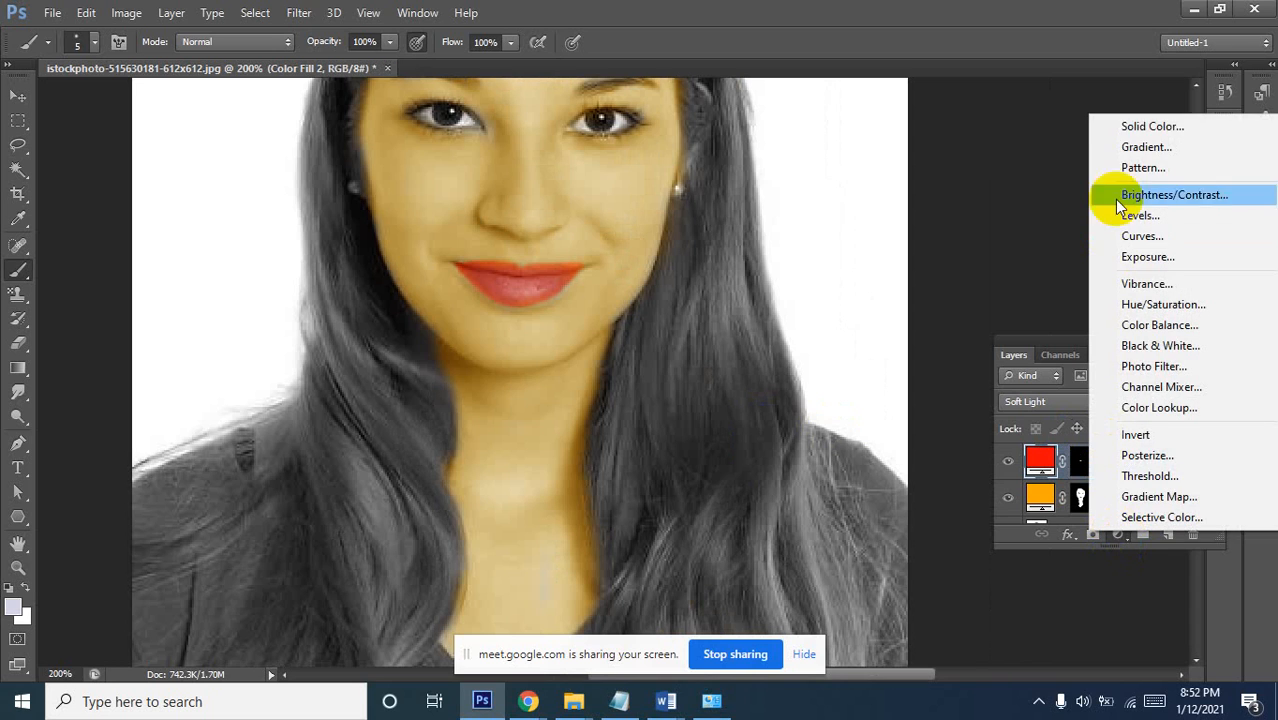
pyautogui.click(1124, 130)
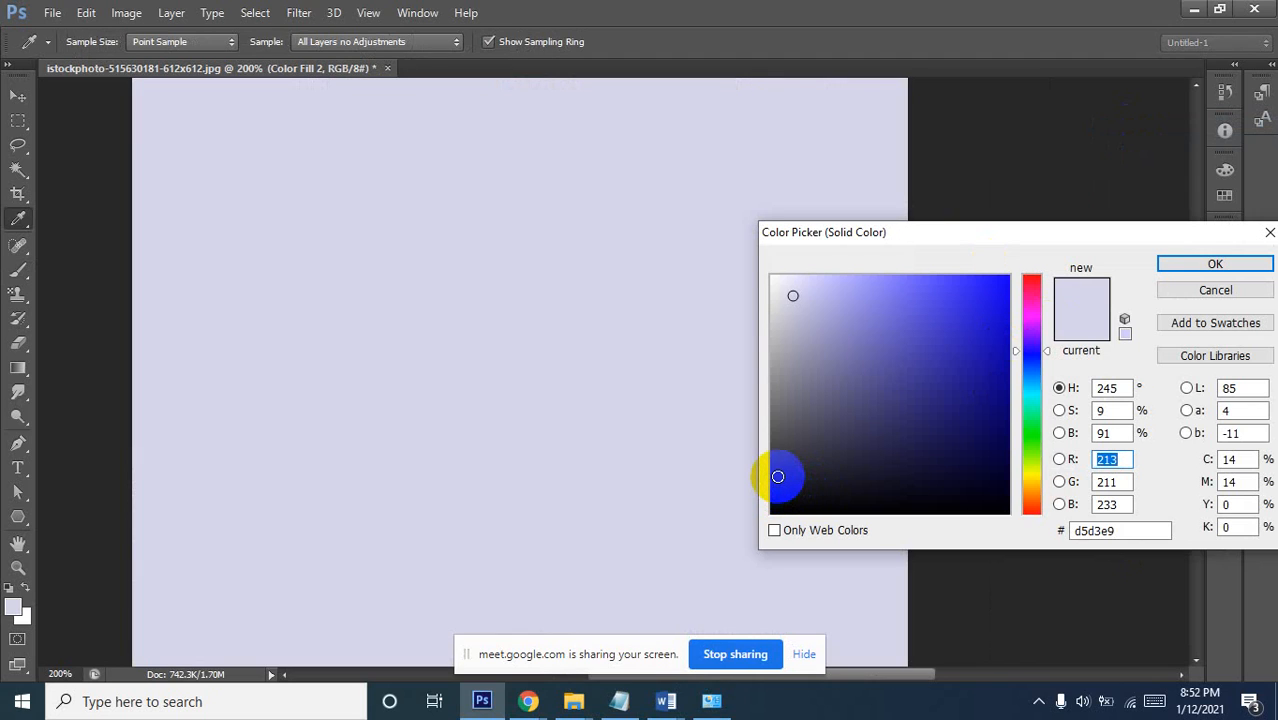
pyautogui.click(778, 476)
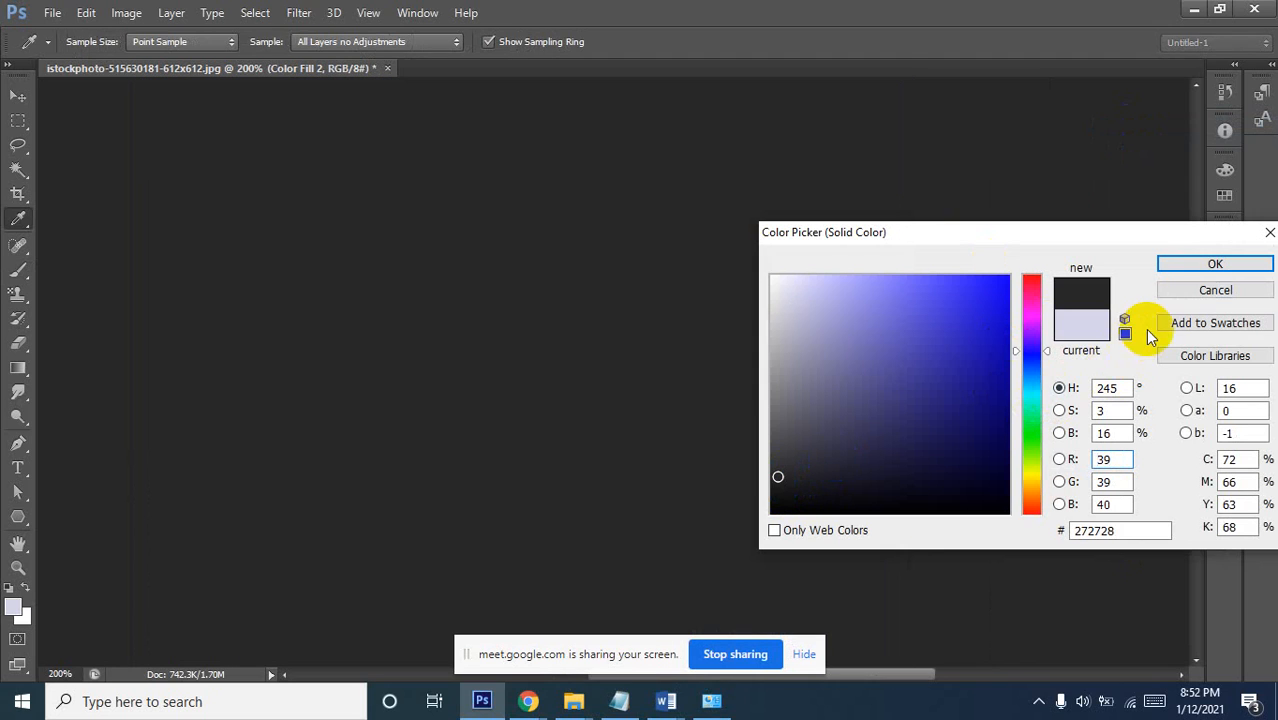
pyautogui.click(1172, 266)
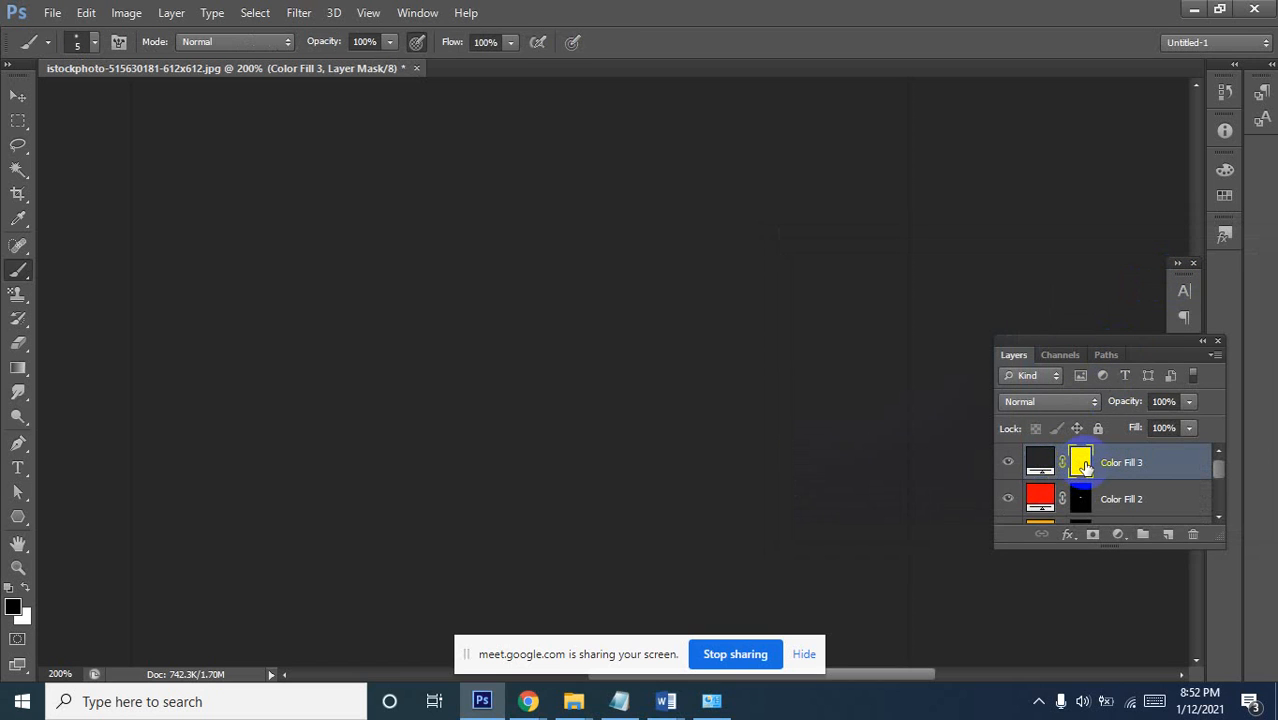
pyautogui.hotkey('ctrl', 'i')
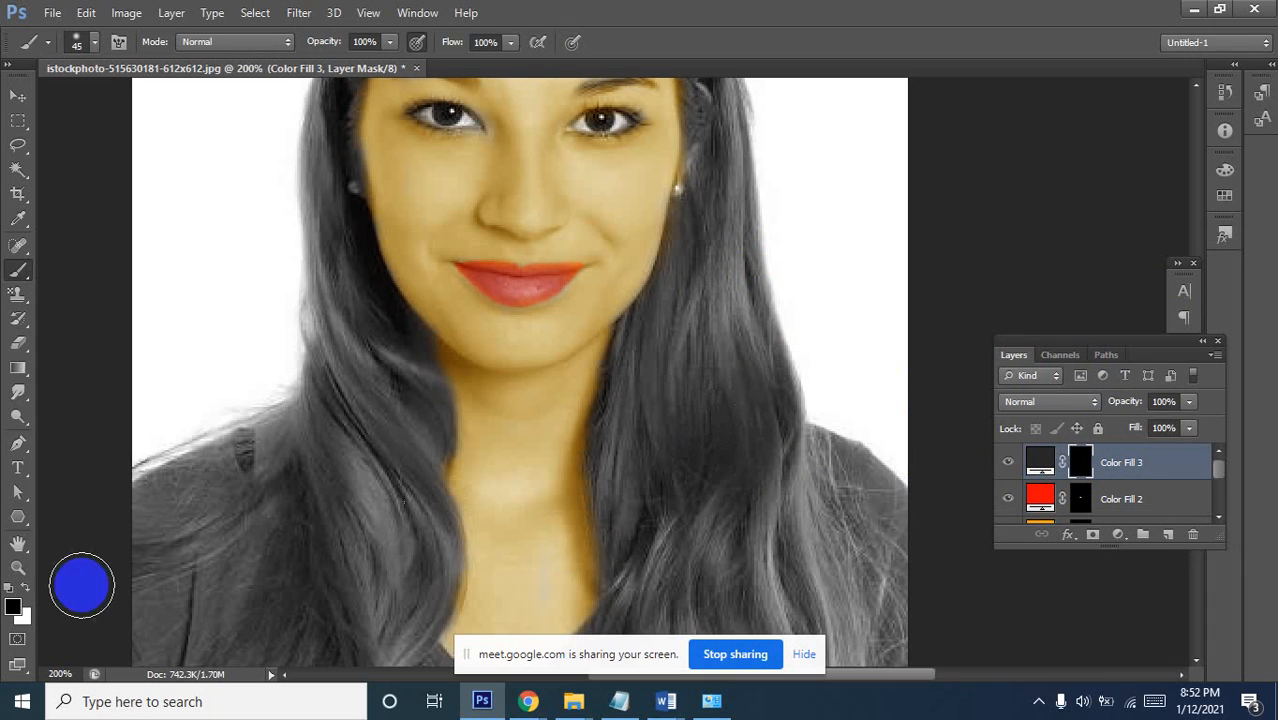
# Paint a first white stroke over the right-hand hair with a size 45 brush and set Color Fill 3's blending mode to Soft Light
pyautogui.click(27, 590)
pyautogui.moveTo(718, 362)
pyautogui.mouseDown()
pyautogui.moveTo(734, 447)
pyautogui.moveTo(710, 424)
pyautogui.mouseUp()
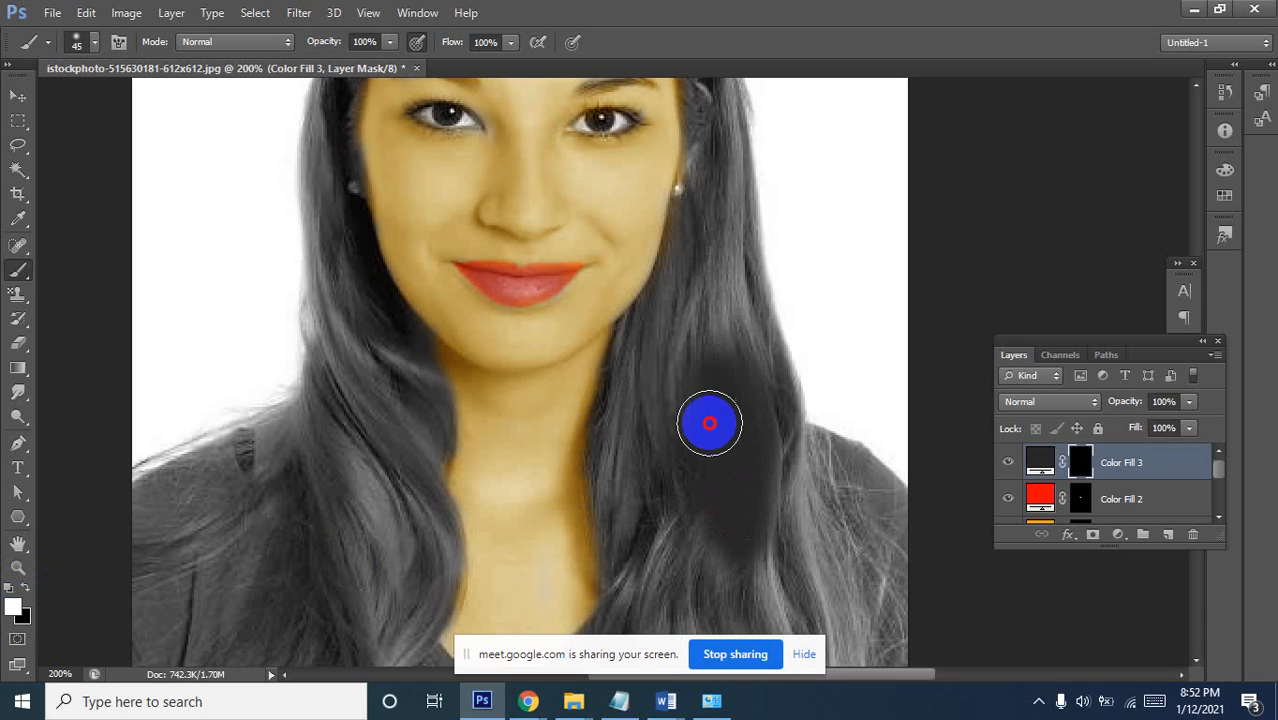
pyautogui.moveTo(1068, 407); pyautogui.dragTo(1018, 250)
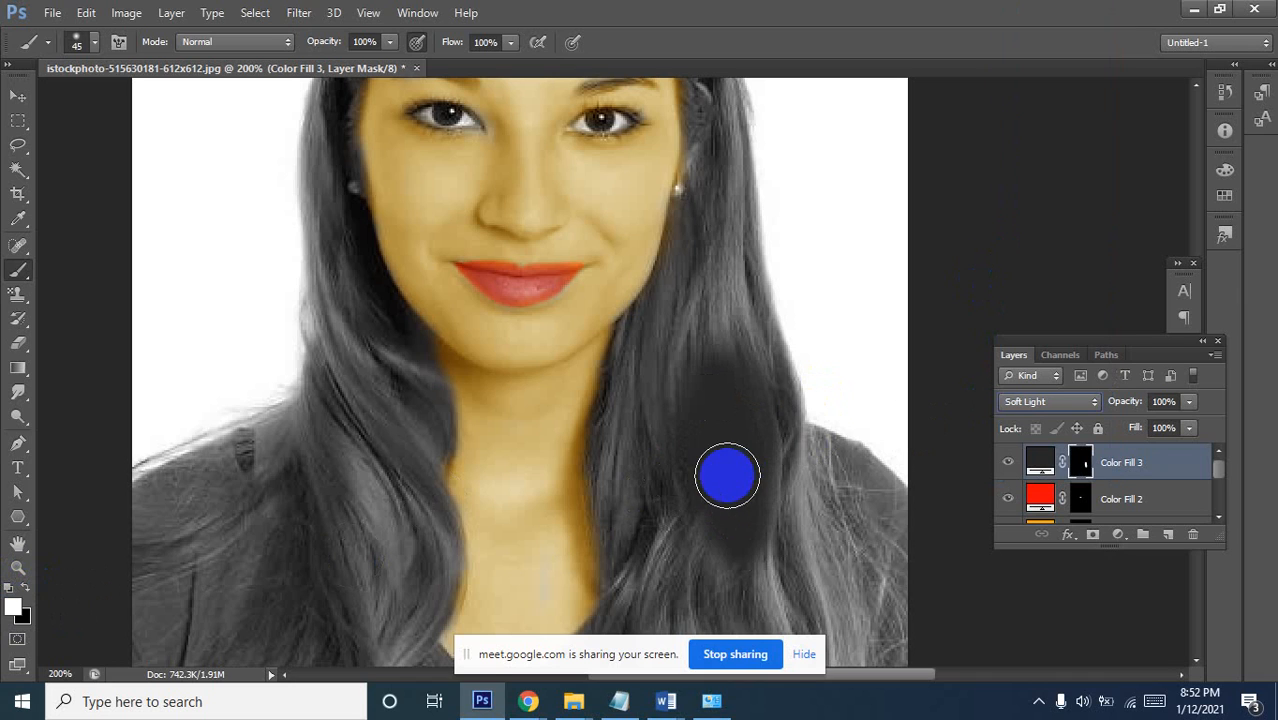
# Extend the dark tint on Color Fill 3's mask over the length of hair on the right of the portrait
pyautogui.moveTo(726, 476)
pyautogui.mouseDown()
pyautogui.moveTo(765, 502)
pyautogui.moveTo(710, 494)
pyautogui.moveTo(813, 539)
pyautogui.moveTo(770, 482)
pyautogui.moveTo(730, 274)
pyautogui.moveTo(682, 494)
pyautogui.moveTo(654, 392)
pyautogui.moveTo(685, 491)
pyautogui.moveTo(719, 228)
pyautogui.moveTo(679, 340)
pyautogui.moveTo(737, 356)
pyautogui.moveTo(722, 257)
pyautogui.moveTo(747, 320)
pyautogui.moveTo(736, 362)
pyautogui.moveTo(719, 276)
pyautogui.moveTo(645, 562)
pyautogui.moveTo(682, 585)
pyautogui.mouseUp()
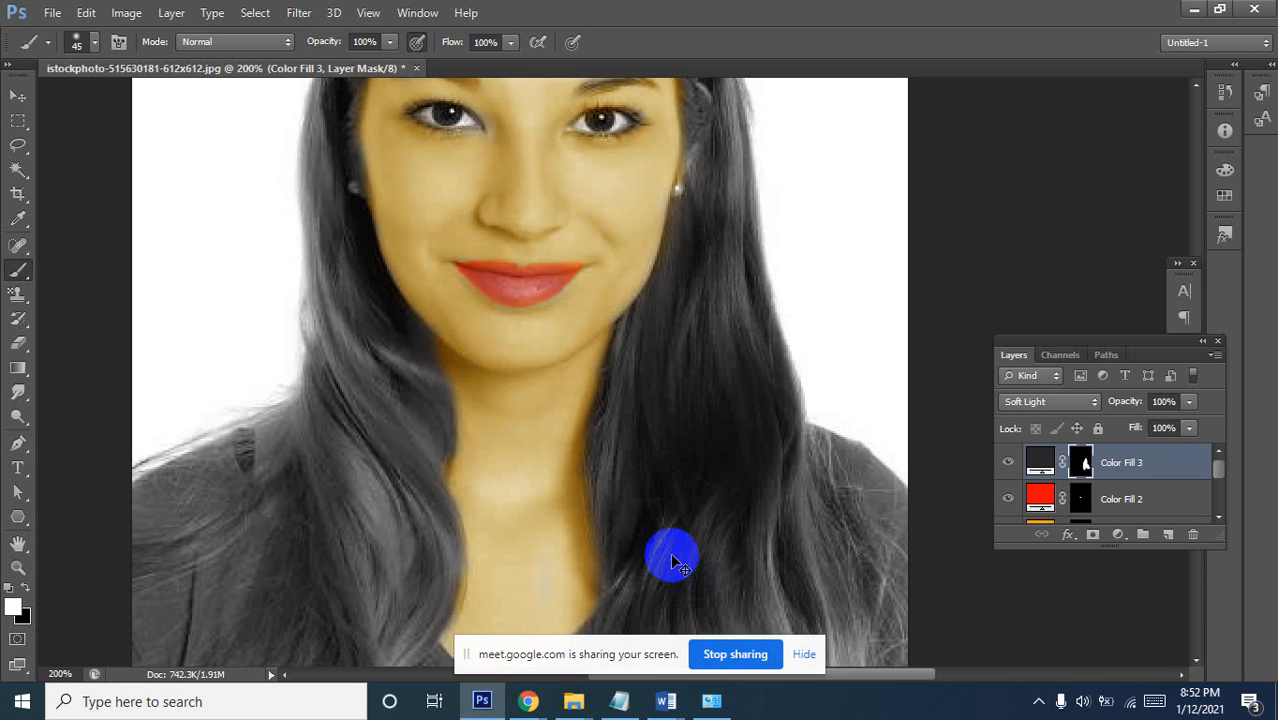
pyautogui.keyDown('alt'); pyautogui.click(676, 540); pyautogui.keyUp('alt')
pyautogui.keyDown('alt'); pyautogui.click(676, 528); pyautogui.keyUp('alt')
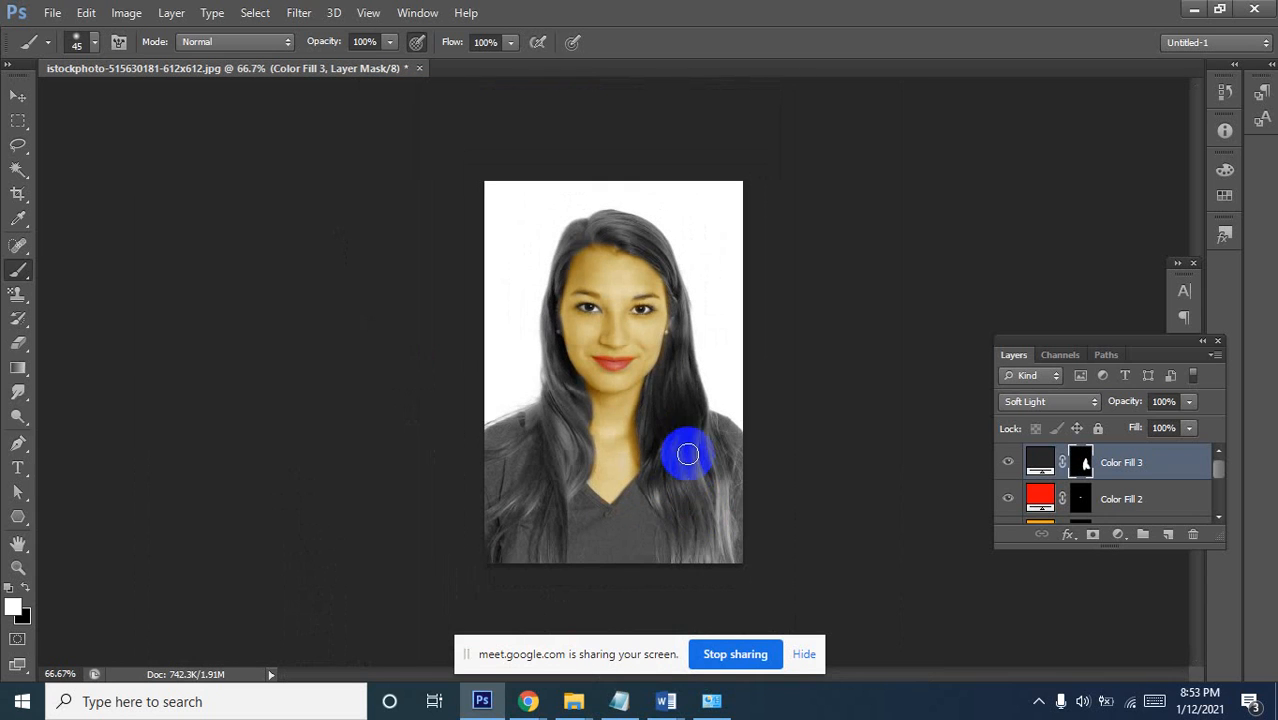
pyautogui.moveTo(681, 428)
pyautogui.mouseDown()
pyautogui.moveTo(703, 547)
pyautogui.moveTo(672, 469)
pyautogui.moveTo(700, 581)
pyautogui.moveTo(703, 491)
pyautogui.moveTo(721, 570)
pyautogui.moveTo(685, 357)
pyautogui.mouseUp()
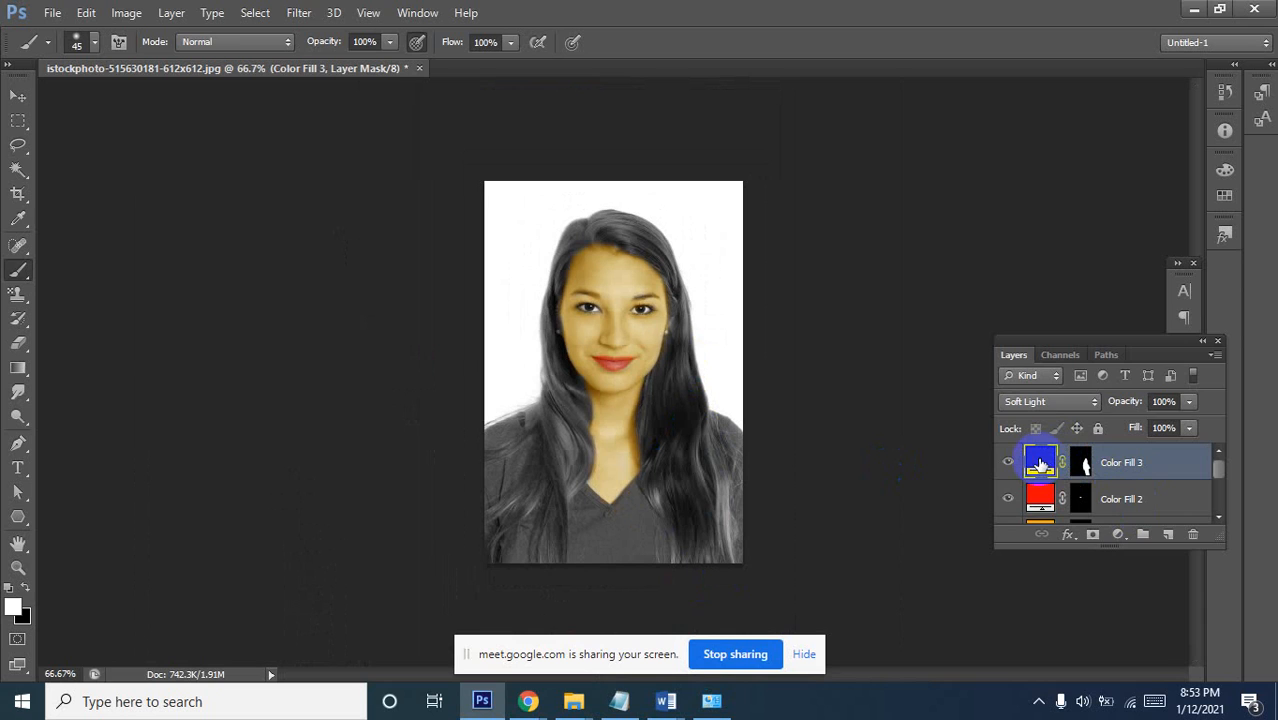
# Change the Color Fill 3 color to near-black #060606
pyautogui.doubleClick(1040, 463)
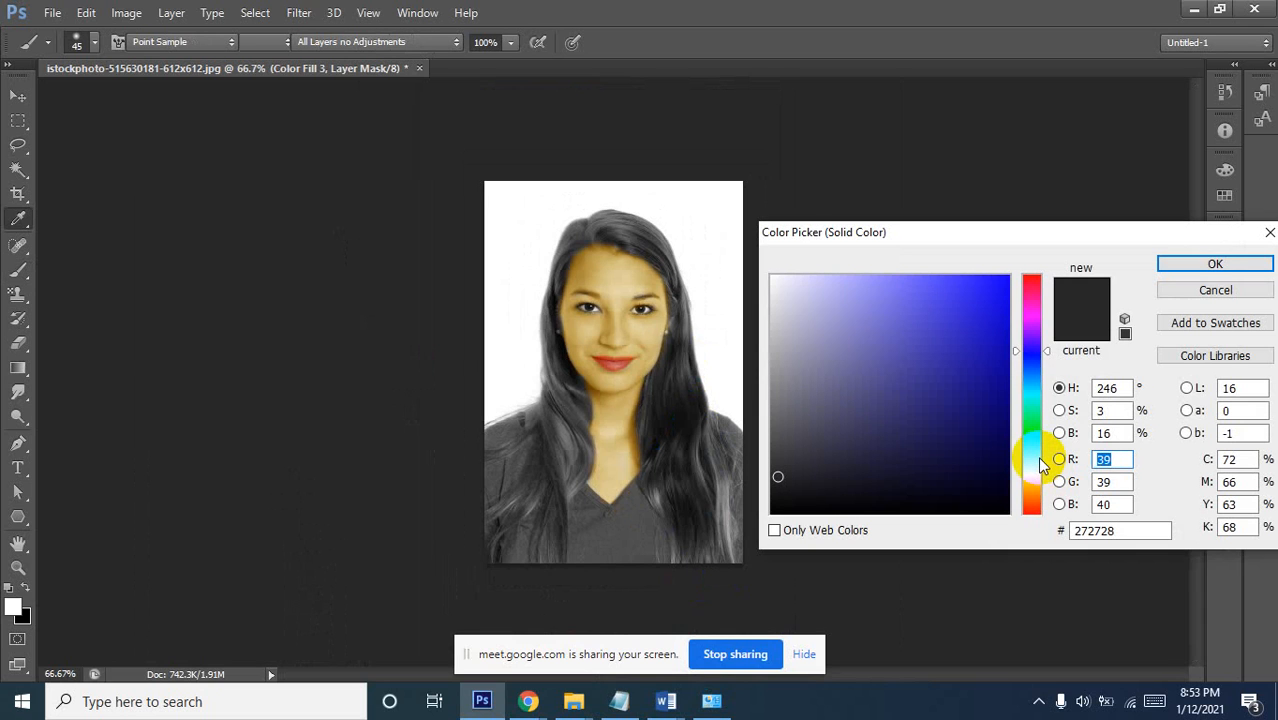
pyautogui.click(1040, 463)
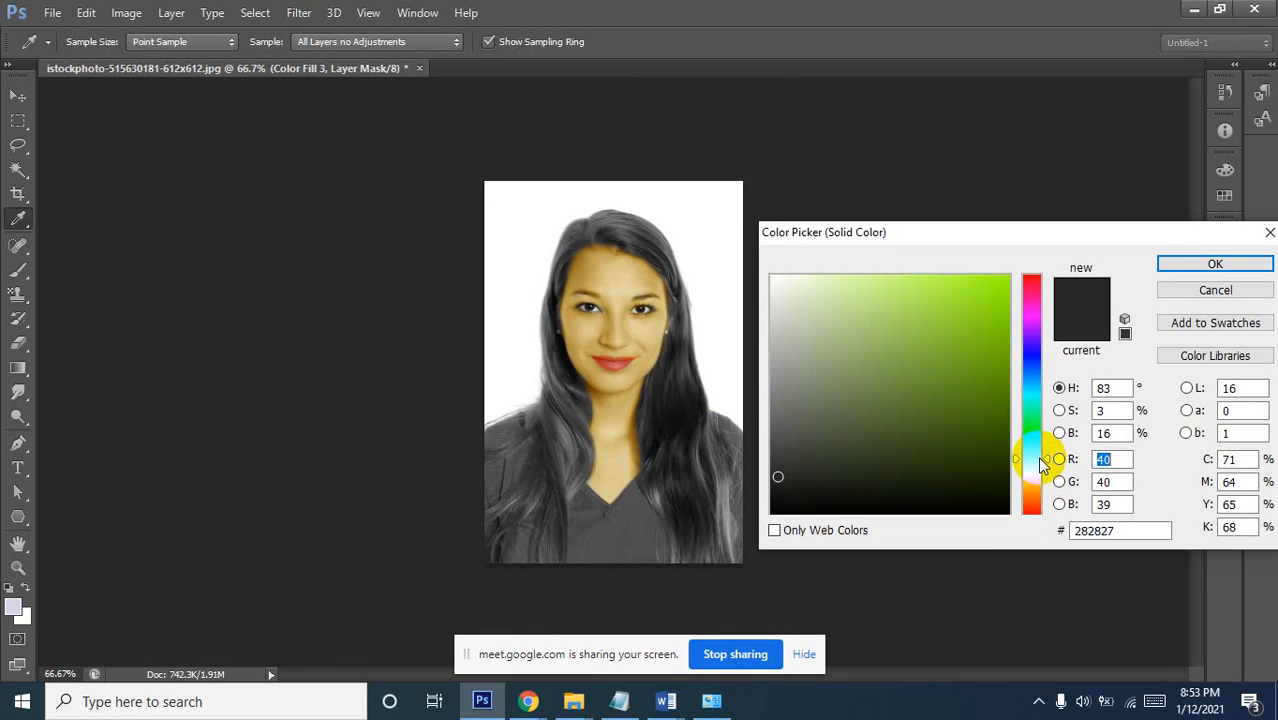
pyautogui.click(776, 508)
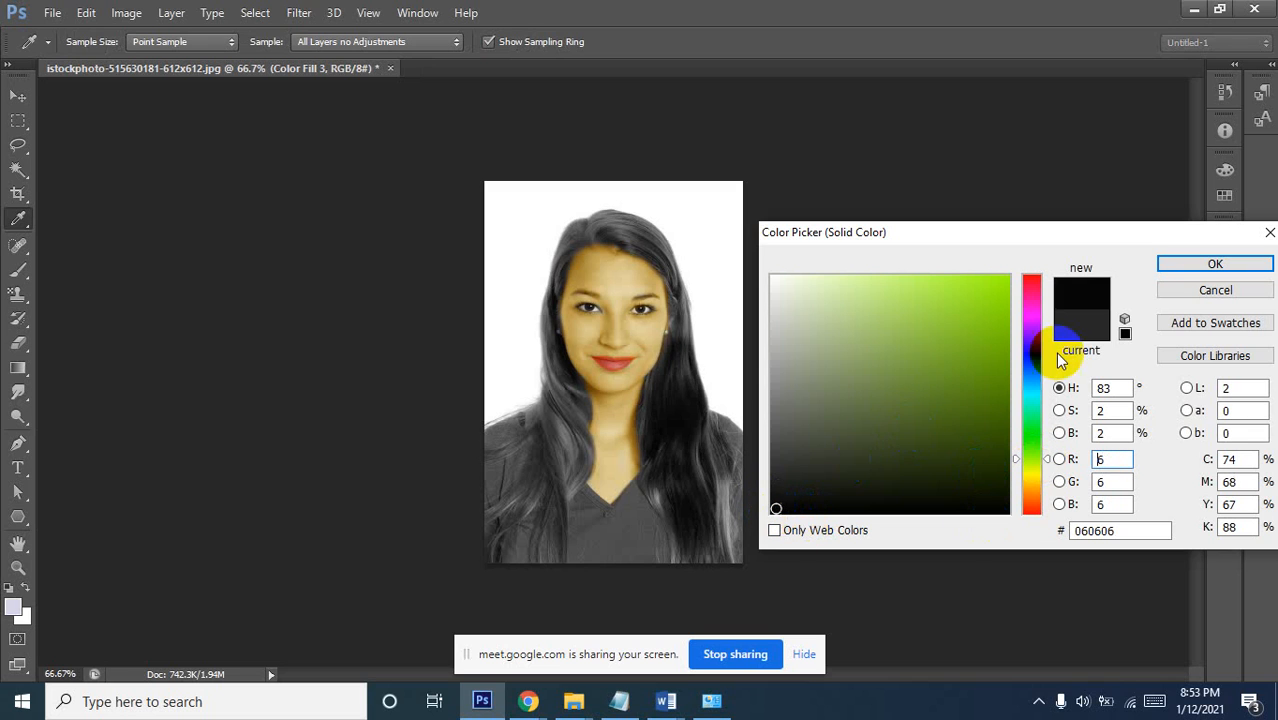
pyautogui.click(1192, 268)
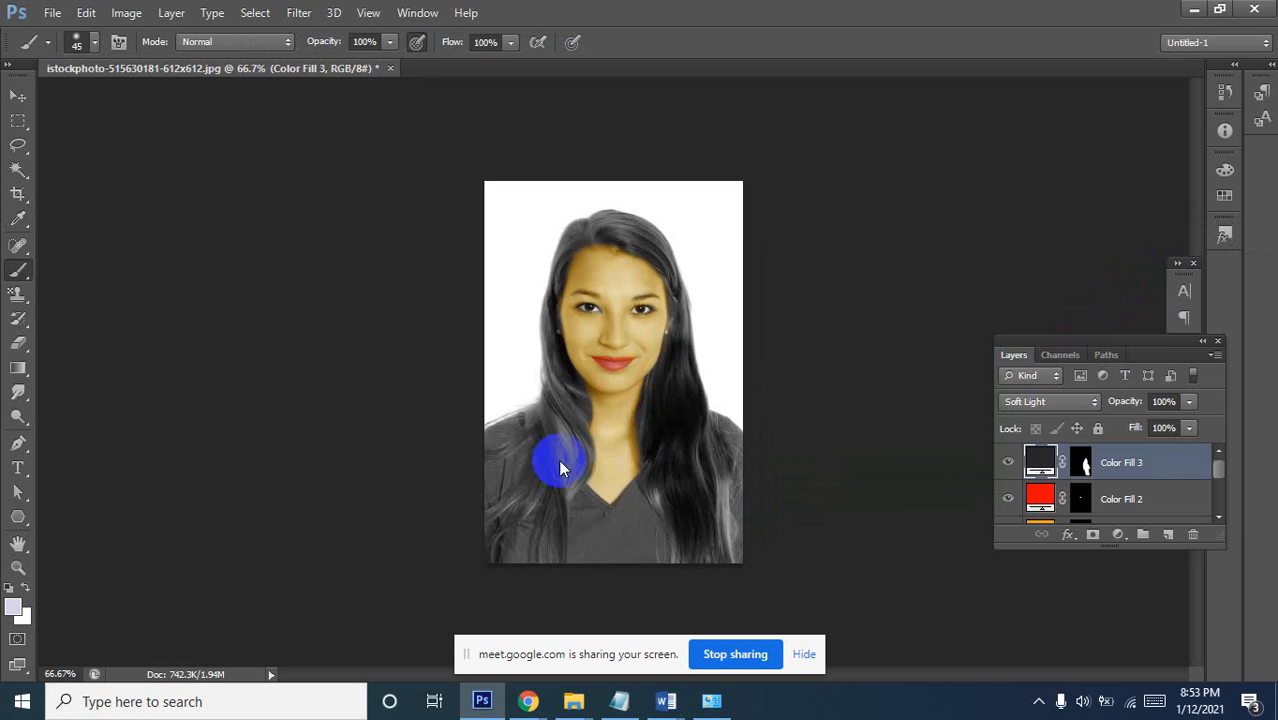
# Select Color Fill 3's layer mask and paint the black tint over the right-hand hair down to its lower ends
pyautogui.keyDown('ctrl'); pyautogui.click(670, 534); pyautogui.keyUp('ctrl')
pyautogui.keyDown('ctrl'); pyautogui.click(680, 529); pyautogui.keyUp('ctrl')
pyautogui.keyDown('ctrl'); pyautogui.click(703, 569); pyautogui.keyUp('ctrl')
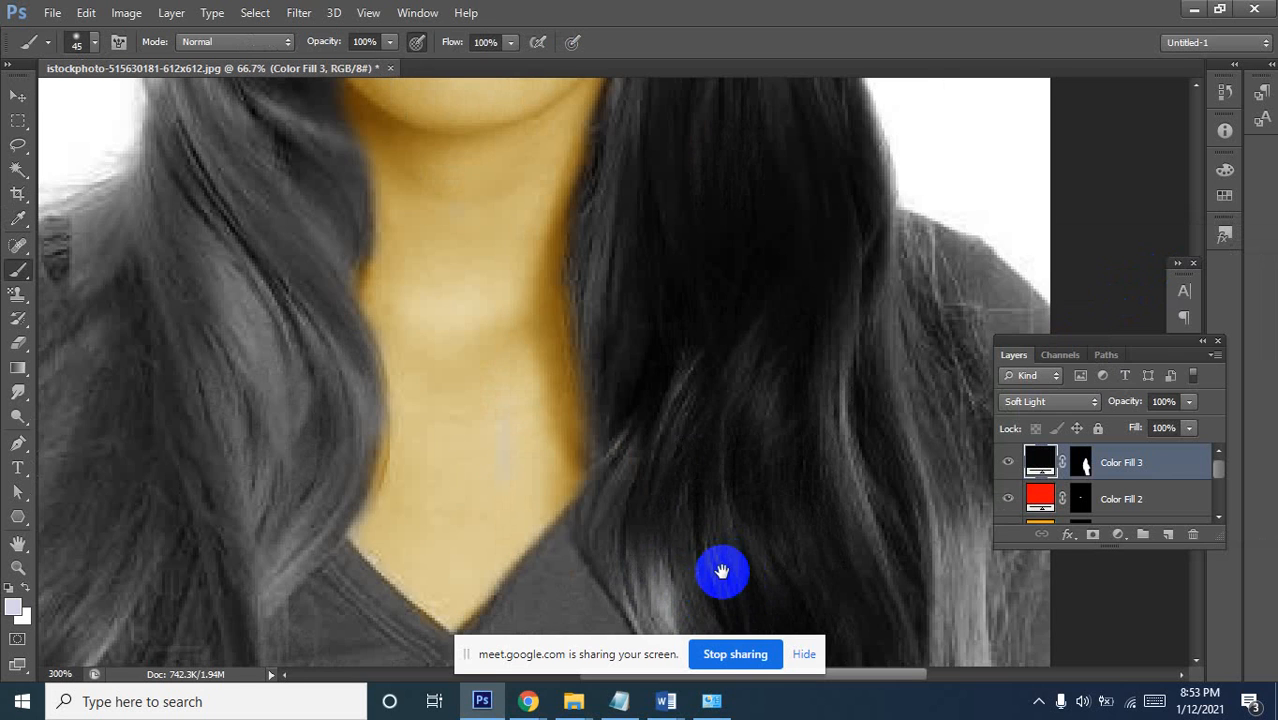
pyautogui.moveTo(722, 571)
pyautogui.mouseDown()
pyautogui.moveTo(722, 340)
pyautogui.moveTo(665, 148)
pyautogui.mouseUp()
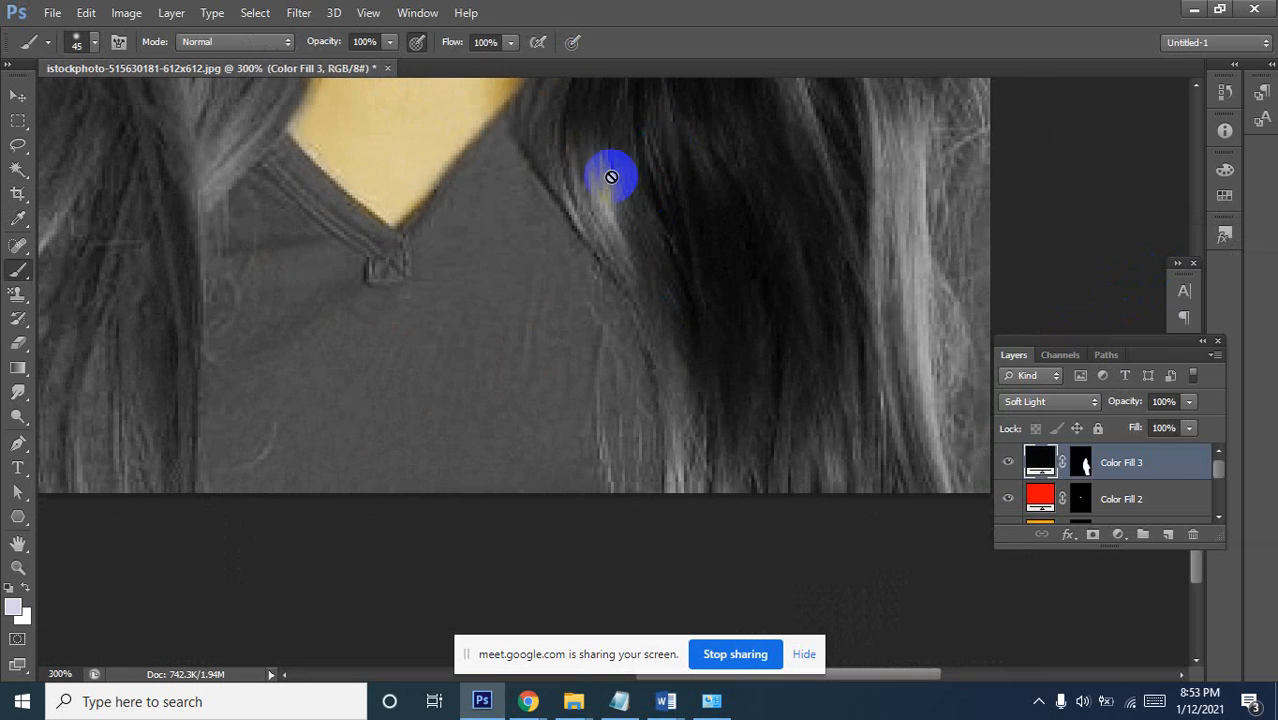
pyautogui.click(1081, 462)
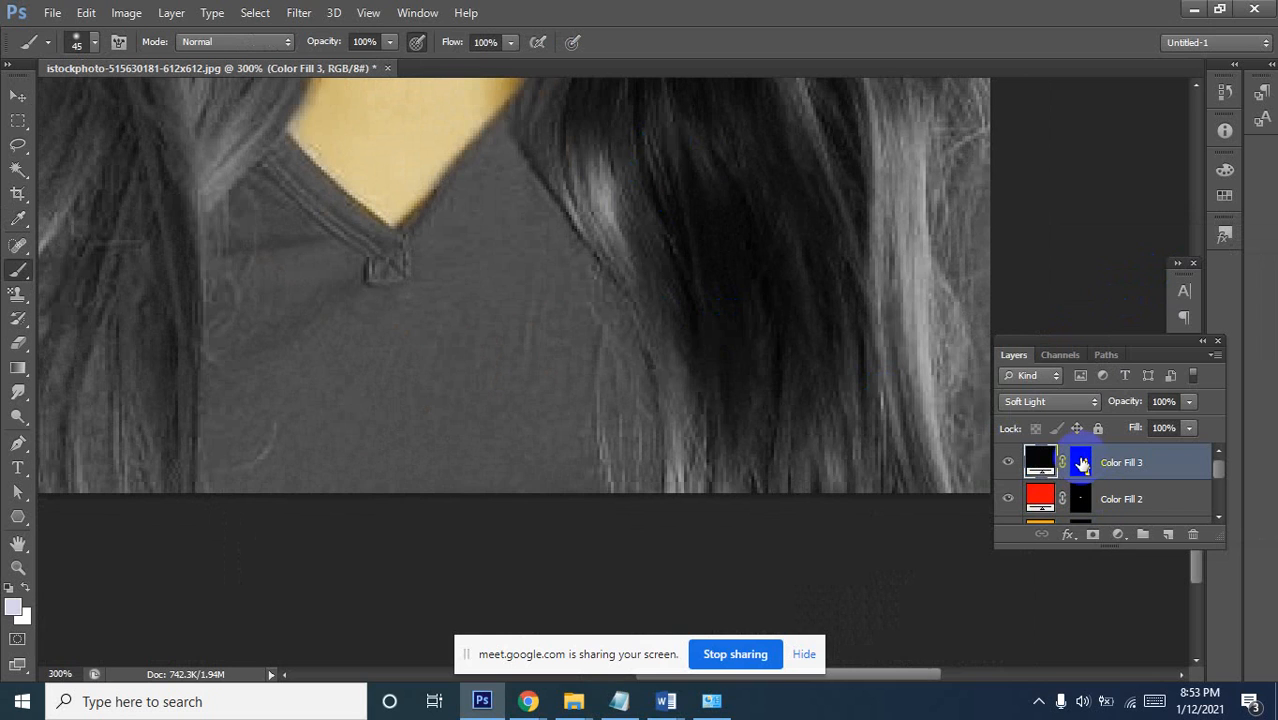
pyautogui.moveTo(640, 295)
pyautogui.mouseDown()
pyautogui.moveTo(653, 251)
pyautogui.moveTo(799, 422)
pyautogui.moveTo(896, 462)
pyautogui.moveTo(899, 192)
pyautogui.moveTo(900, 400)
pyautogui.moveTo(878, 197)
pyautogui.moveTo(864, 539)
pyautogui.mouseUp()
pyautogui.moveTo(634, 548)
pyautogui.mouseDown()
pyautogui.moveTo(614, 442)
pyautogui.moveTo(774, 392)
pyautogui.moveTo(869, 338)
pyautogui.moveTo(893, 436)
pyautogui.moveTo(900, 650)
pyautogui.moveTo(892, 374)
pyautogui.moveTo(870, 262)
pyautogui.moveTo(670, 178)
pyautogui.mouseUp()
pyautogui.moveTo(798, 537); pyautogui.dragTo(810, 619)
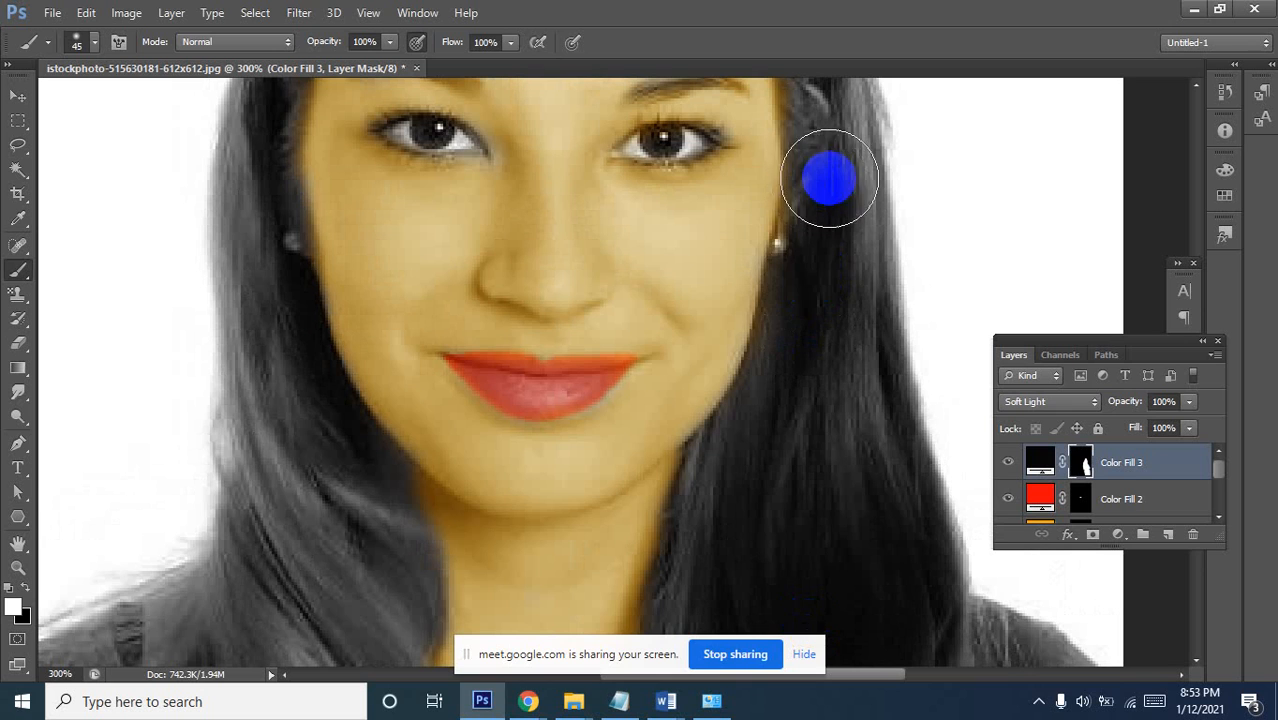
# Paint the black tint up the right-hand hair, over the crown and down the left side of the face
pyautogui.moveTo(827, 184)
pyautogui.mouseDown()
pyautogui.moveTo(828, 432)
pyautogui.moveTo(845, 511)
pyautogui.moveTo(852, 454)
pyautogui.moveTo(825, 356)
pyautogui.moveTo(814, 208)
pyautogui.moveTo(751, 122)
pyautogui.moveTo(767, 199)
pyautogui.moveTo(833, 305)
pyautogui.mouseUp()
pyautogui.moveTo(819, 251)
pyautogui.mouseDown()
pyautogui.moveTo(688, 193)
pyautogui.moveTo(825, 299)
pyautogui.moveTo(777, 243)
pyautogui.moveTo(815, 228)
pyautogui.moveTo(851, 250)
pyautogui.moveTo(702, 165)
pyautogui.moveTo(545, 183)
pyautogui.moveTo(507, 208)
pyautogui.moveTo(629, 203)
pyautogui.moveTo(471, 226)
pyautogui.moveTo(429, 271)
pyautogui.moveTo(356, 549)
pyautogui.moveTo(409, 470)
pyautogui.moveTo(520, 103)
pyautogui.mouseUp()
pyautogui.moveTo(505, 147)
pyautogui.mouseDown()
pyautogui.moveTo(478, 196)
pyautogui.moveTo(488, 518)
pyautogui.moveTo(483, 426)
pyautogui.moveTo(557, 586)
pyautogui.moveTo(606, 545)
pyautogui.moveTo(597, 570)
pyautogui.moveTo(575, 572)
pyautogui.moveTo(511, 465)
pyautogui.moveTo(524, 490)
pyautogui.moveTo(582, 168)
pyautogui.mouseUp()
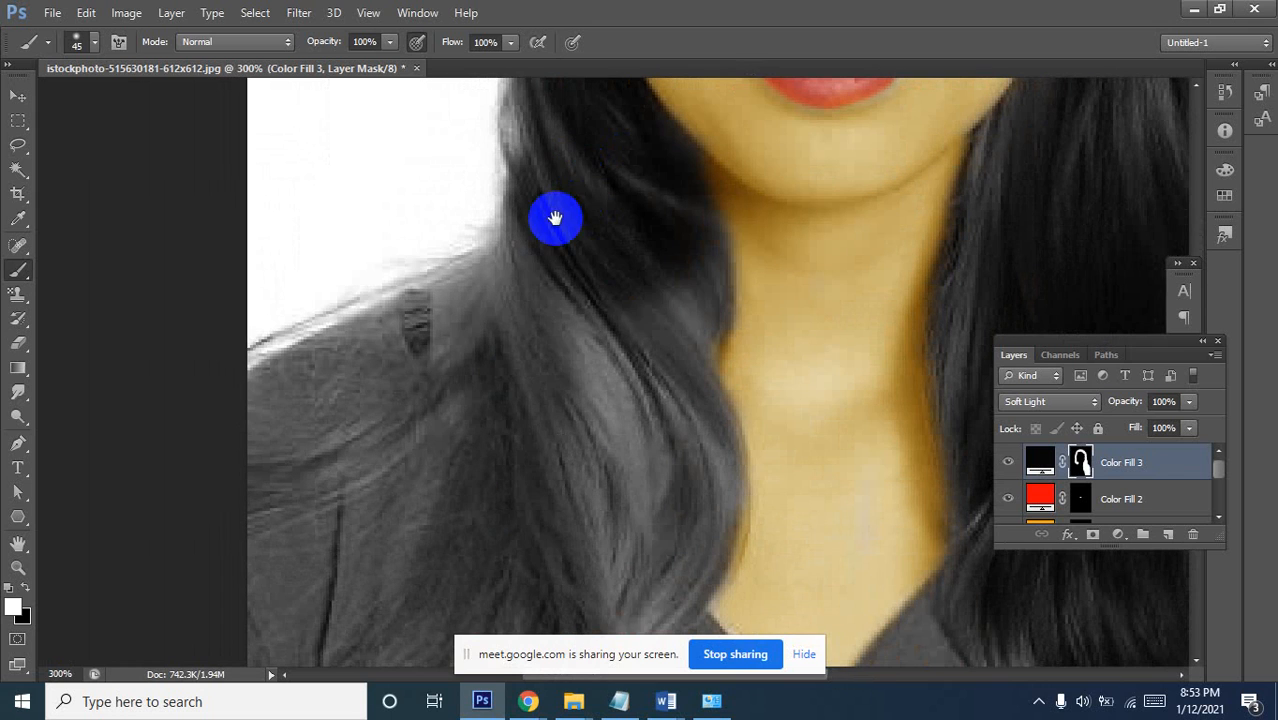
# Paint the black tint over the left-hand hair from the shoulder down to the tips at the picture's lower edge
pyautogui.moveTo(555, 221)
pyautogui.mouseDown()
pyautogui.moveTo(559, 442)
pyautogui.moveTo(667, 310)
pyautogui.moveTo(562, 431)
pyautogui.moveTo(645, 534)
pyautogui.moveTo(481, 541)
pyautogui.moveTo(494, 368)
pyautogui.mouseUp()
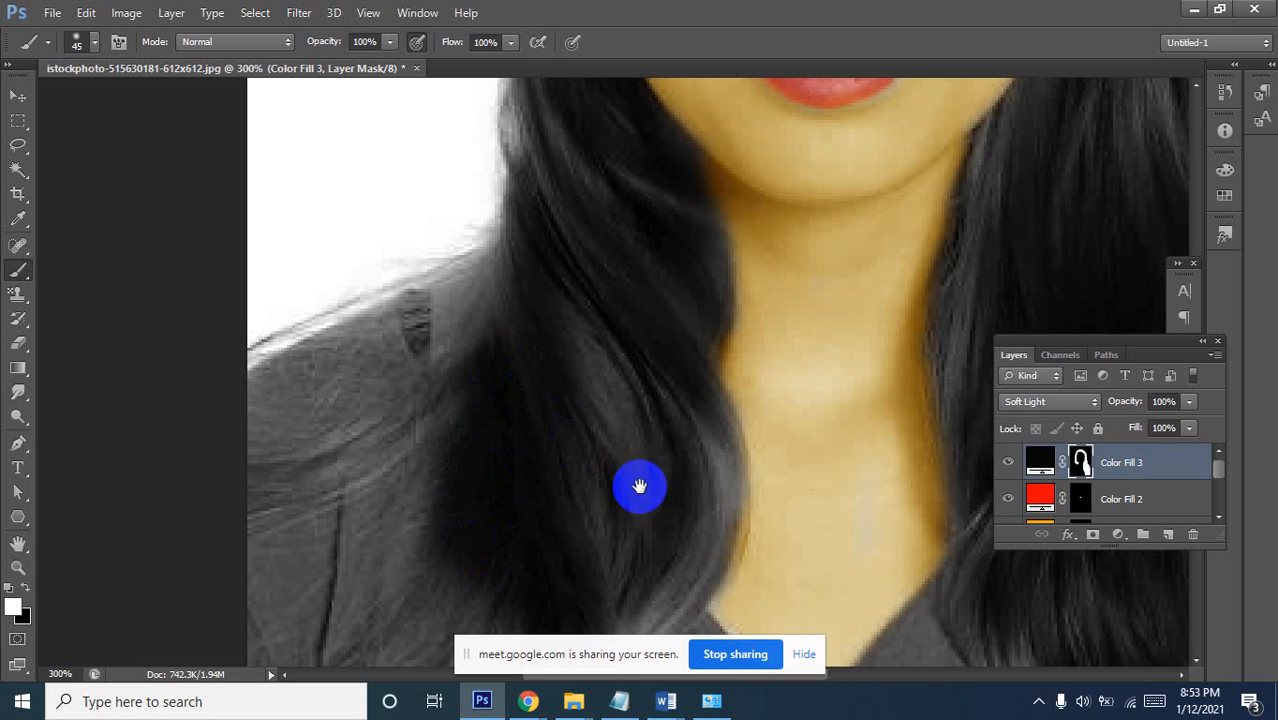
pyautogui.moveTo(633, 488)
pyautogui.mouseDown()
pyautogui.moveTo(697, 218)
pyautogui.moveTo(750, 183)
pyautogui.moveTo(743, 297)
pyautogui.moveTo(683, 136)
pyautogui.moveTo(636, 389)
pyautogui.moveTo(604, 433)
pyautogui.moveTo(692, 318)
pyautogui.moveTo(649, 405)
pyautogui.moveTo(539, 401)
pyautogui.moveTo(482, 351)
pyautogui.moveTo(280, 503)
pyautogui.moveTo(575, 333)
pyautogui.moveTo(349, 602)
pyautogui.moveTo(540, 382)
pyautogui.moveTo(579, 439)
pyautogui.moveTo(613, 590)
pyautogui.mouseUp()
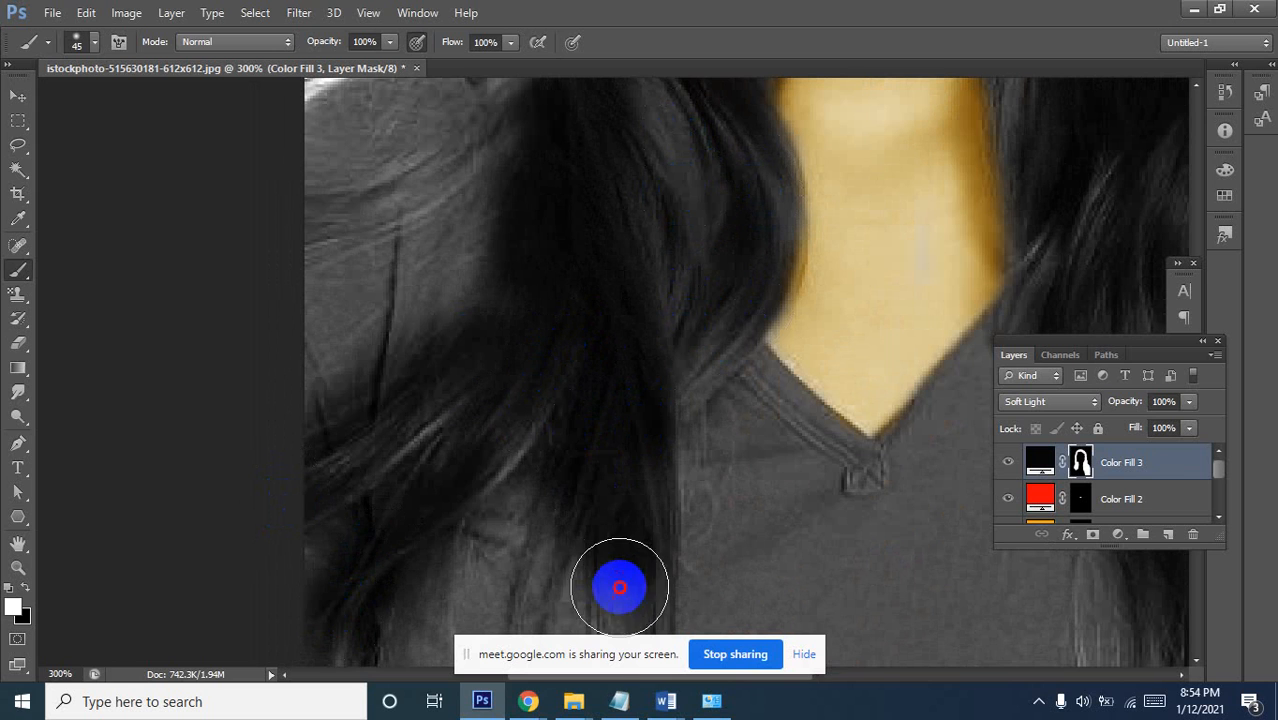
pyautogui.moveTo(620, 347); pyautogui.dragTo(642, 177)
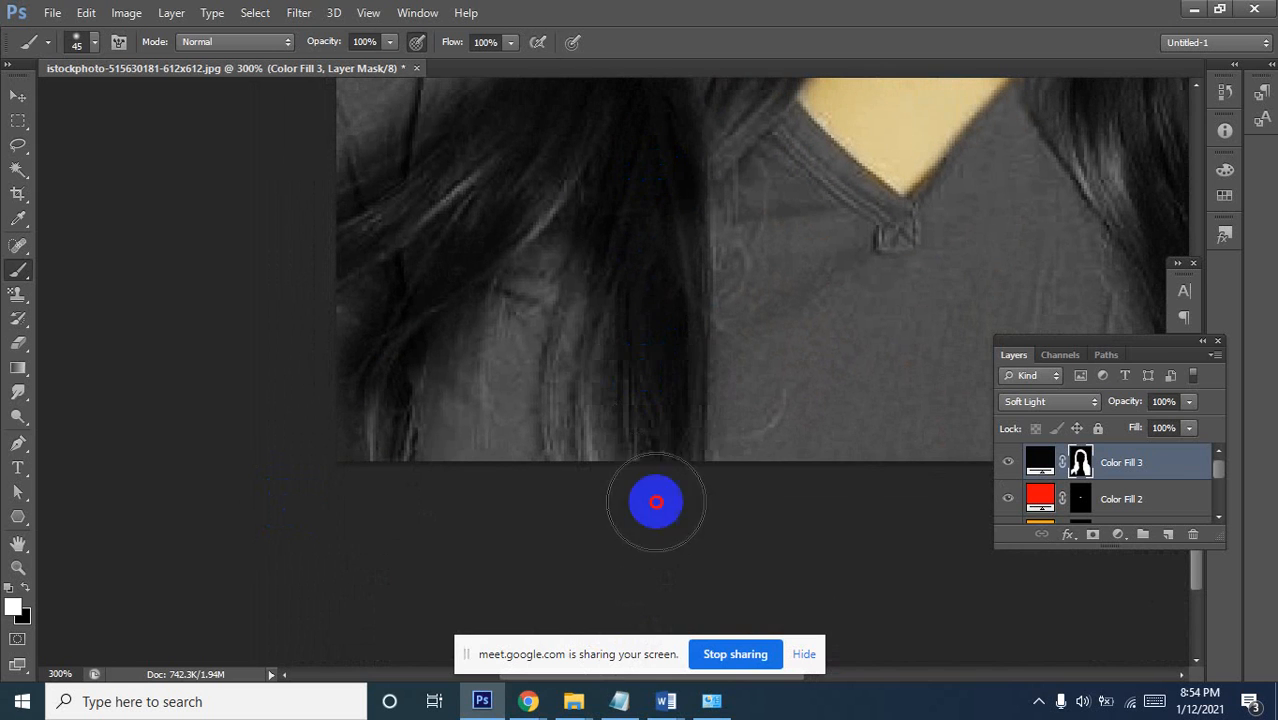
pyautogui.keyDown('ctrl'); pyautogui.keyDown('alt'); pyautogui.click(611, 235); pyautogui.keyUp('alt'); pyautogui.keyUp('ctrl')
pyautogui.keyDown('ctrl'); pyautogui.keyDown('alt'); pyautogui.click(628, 205); pyautogui.keyUp('alt'); pyautogui.keyUp('ctrl')
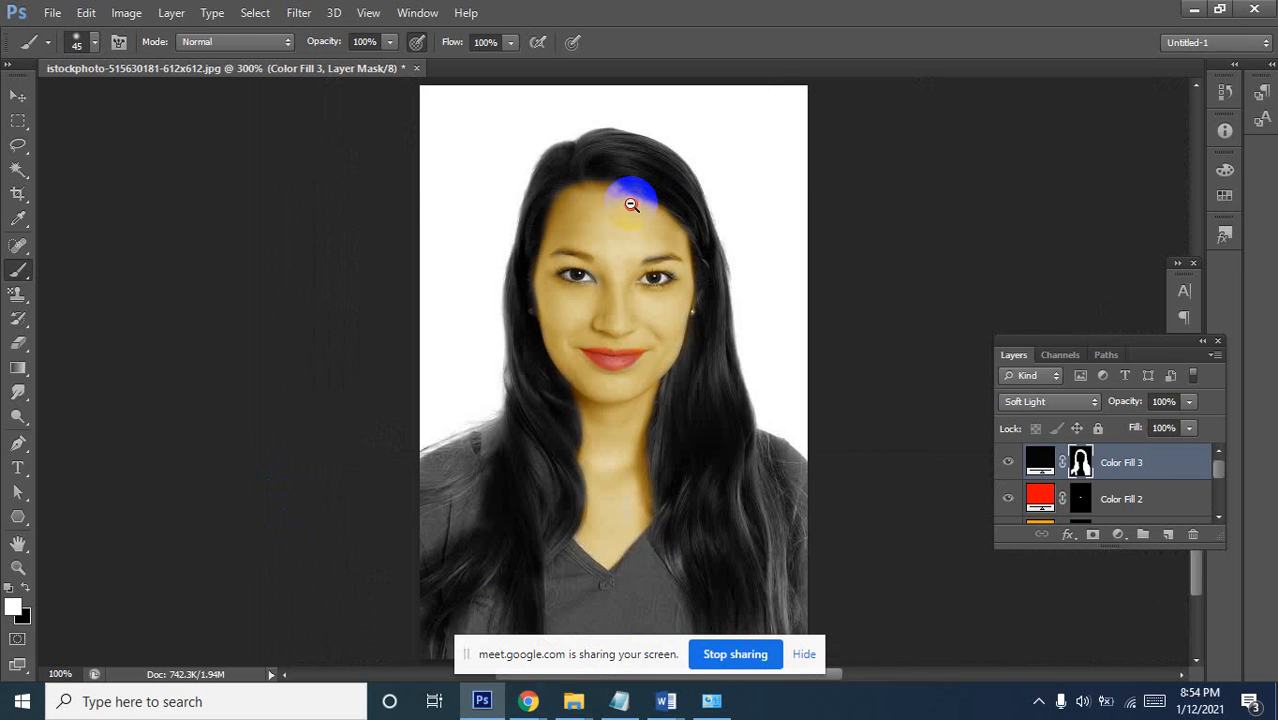
pyautogui.keyDown('ctrl'); pyautogui.keyDown('alt'); pyautogui.click(628, 194); pyautogui.keyUp('alt'); pyautogui.keyUp('ctrl')
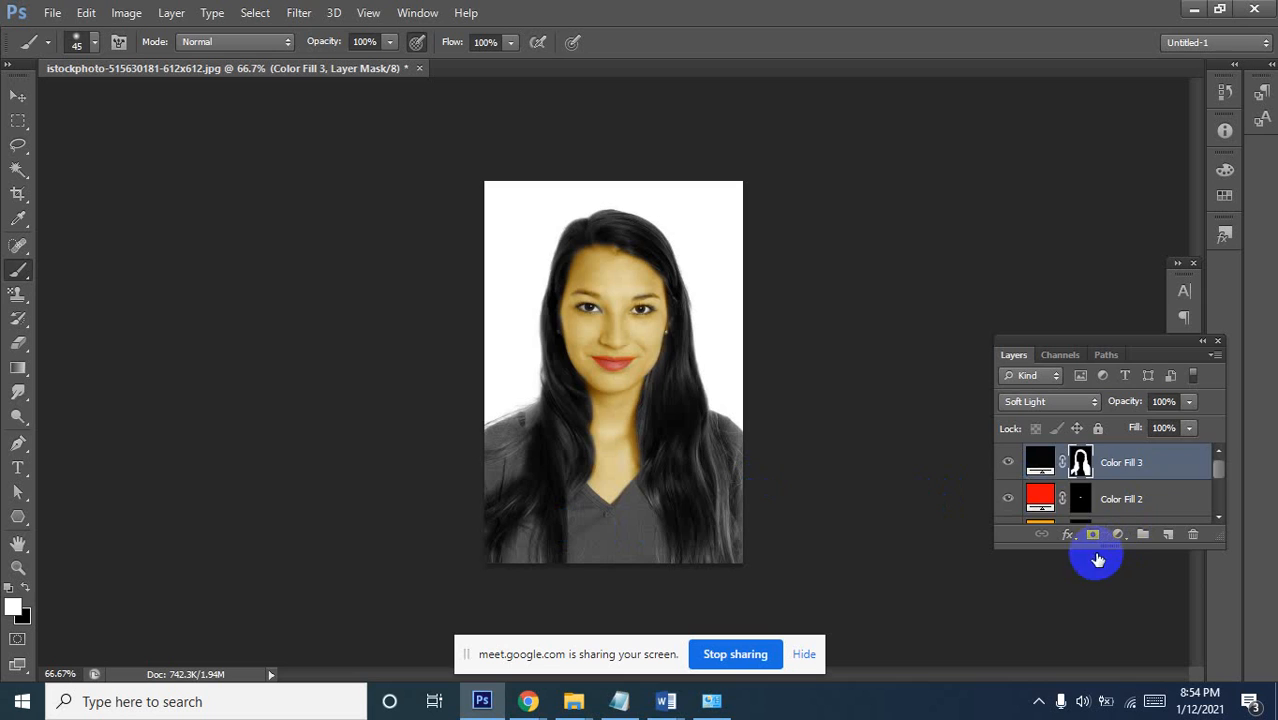
# Add a Solid Color fill layer in blue #1a04f6 above Color Fill 3 and invert its layer mask
pyautogui.scroll(-3, 1070, 498)
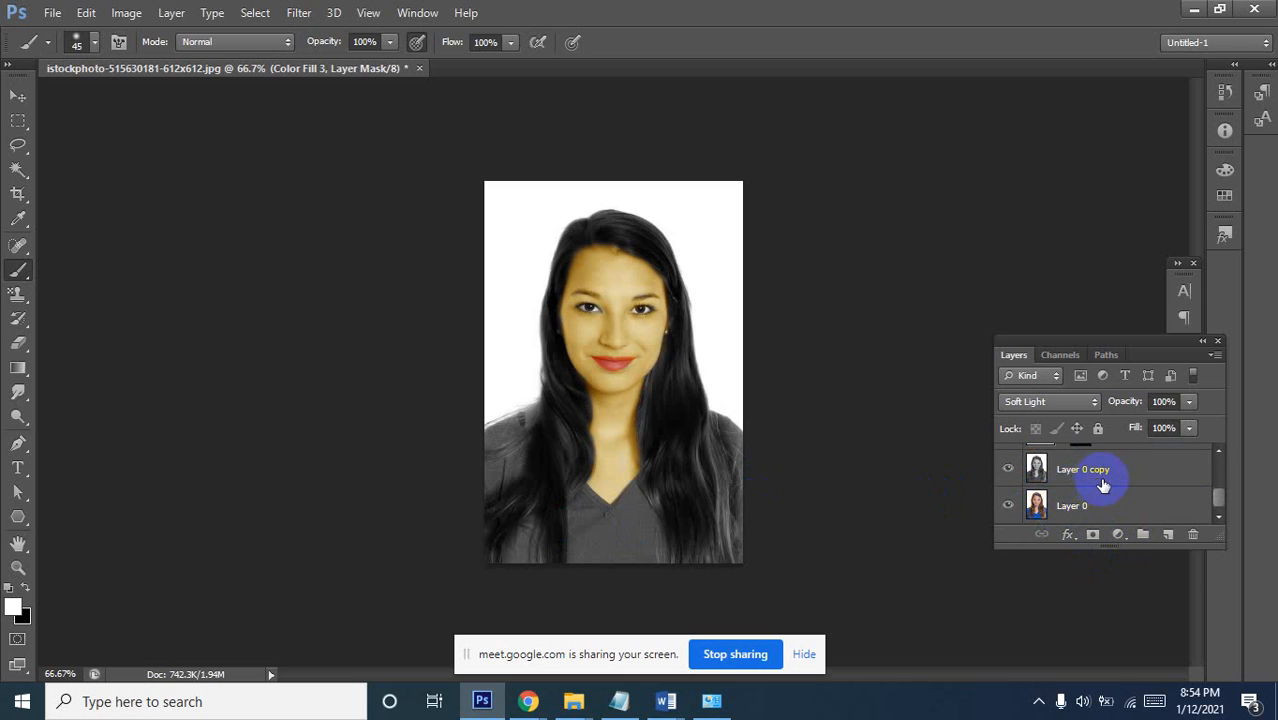
pyautogui.scroll(3, 1105, 486)
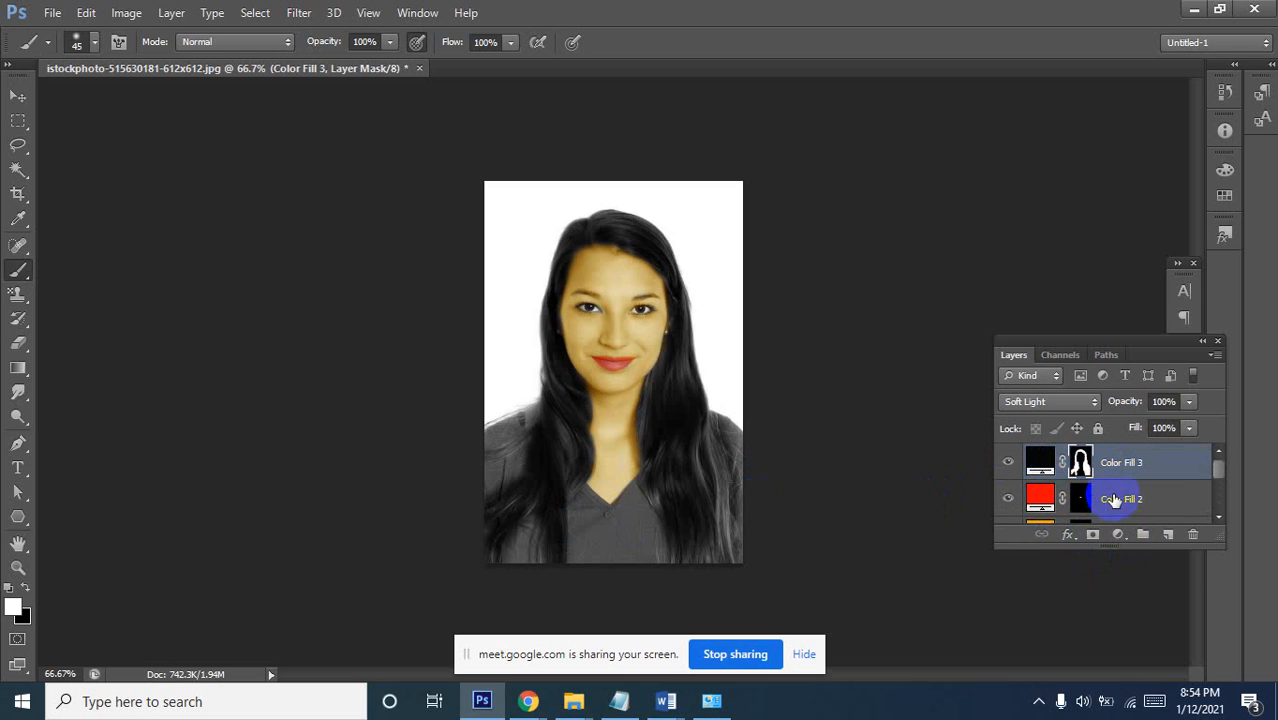
pyautogui.click(1120, 533)
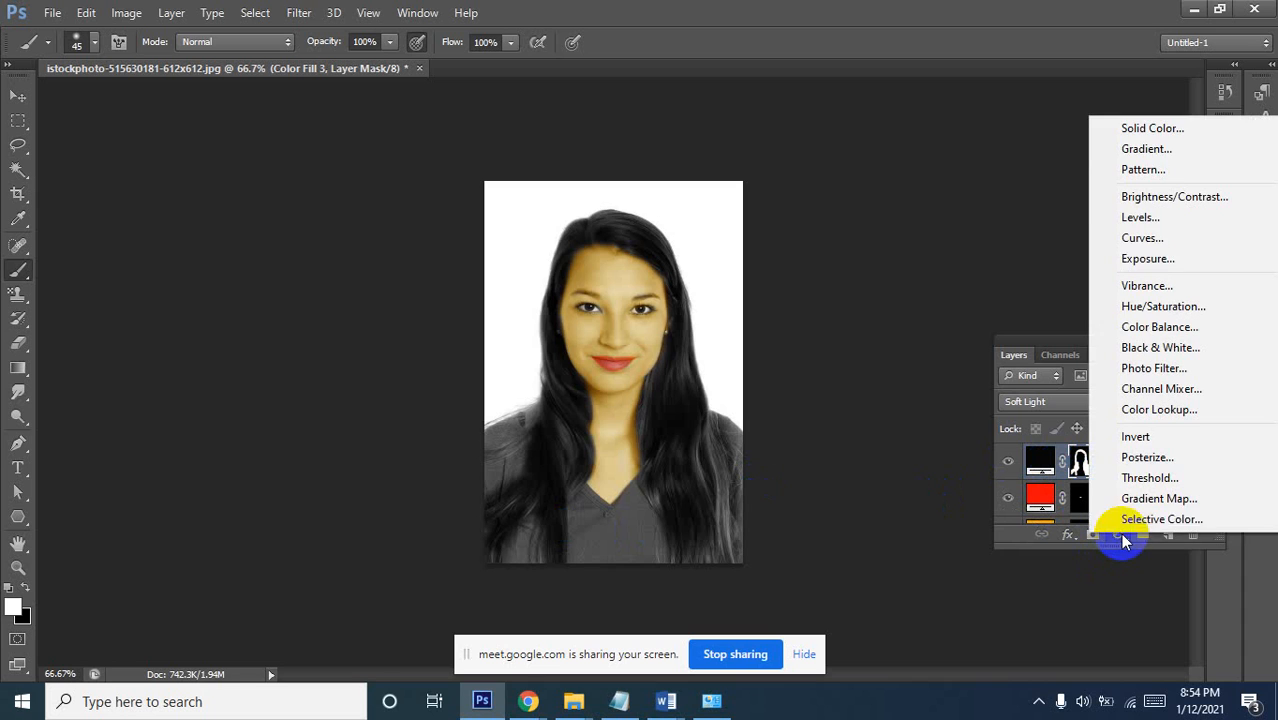
pyautogui.click(1148, 130)
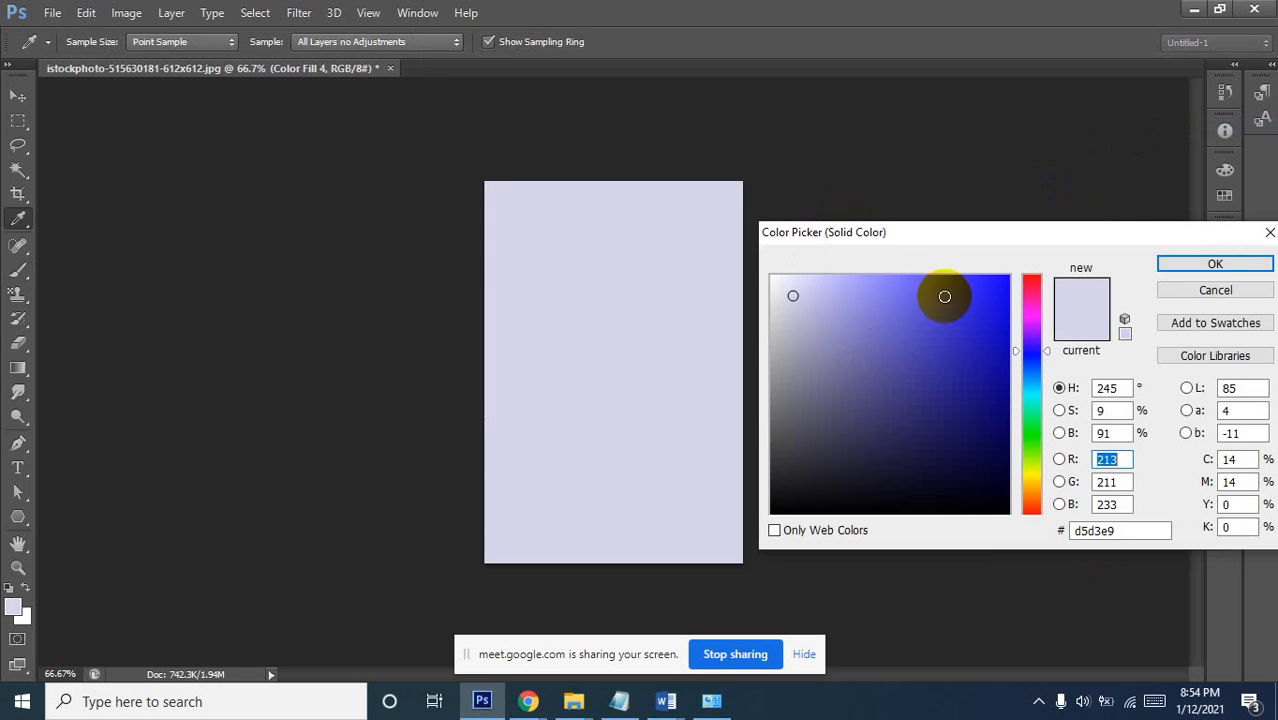
pyautogui.click(1006, 284)
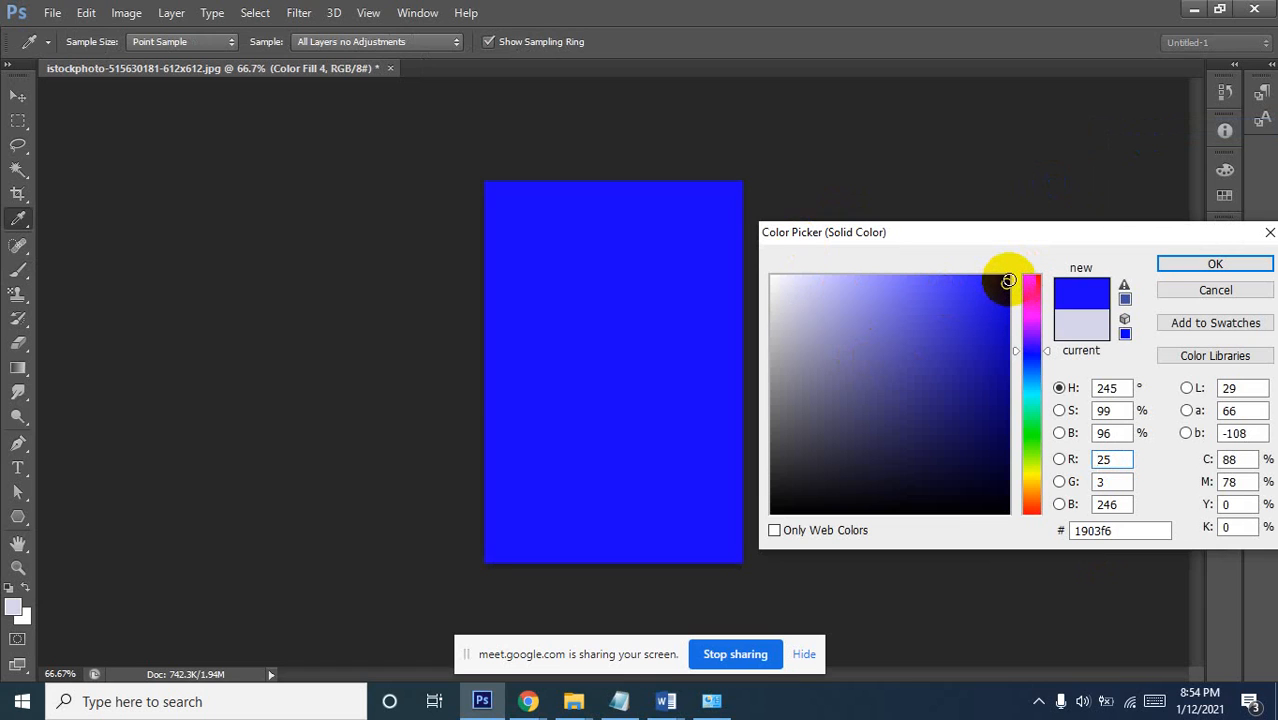
pyautogui.click(1006, 284)
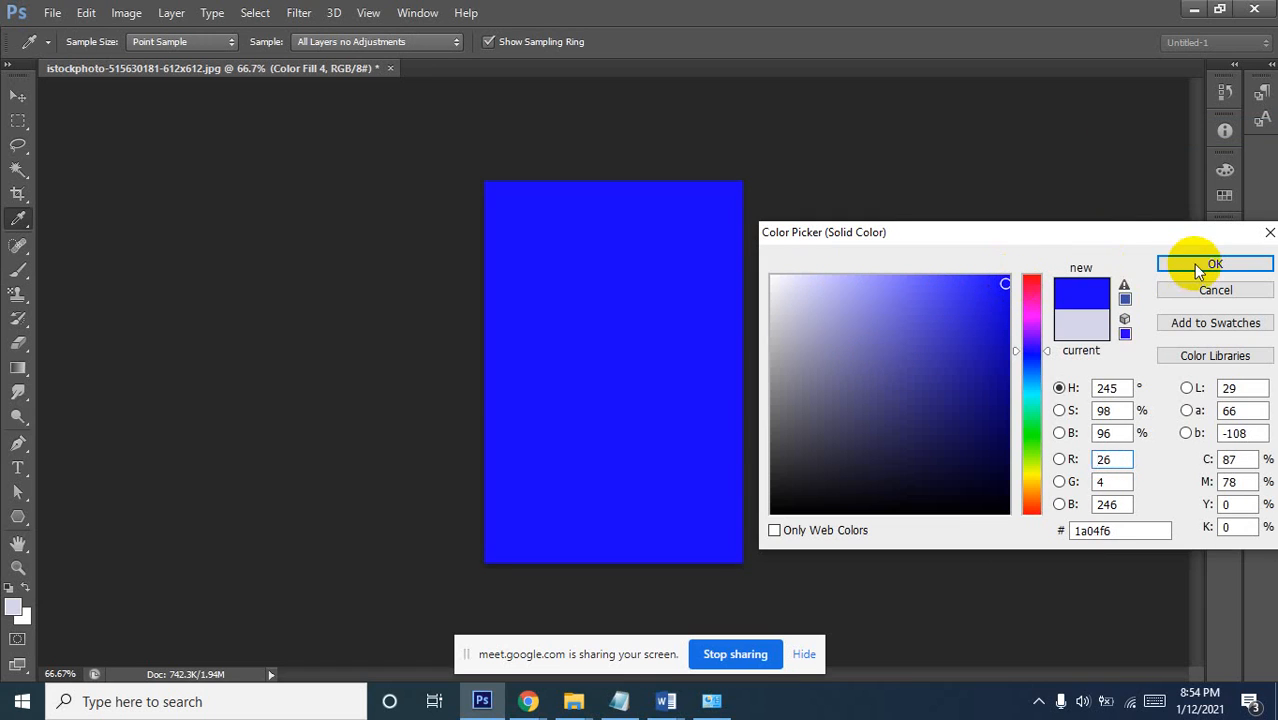
pyautogui.click(1206, 270)
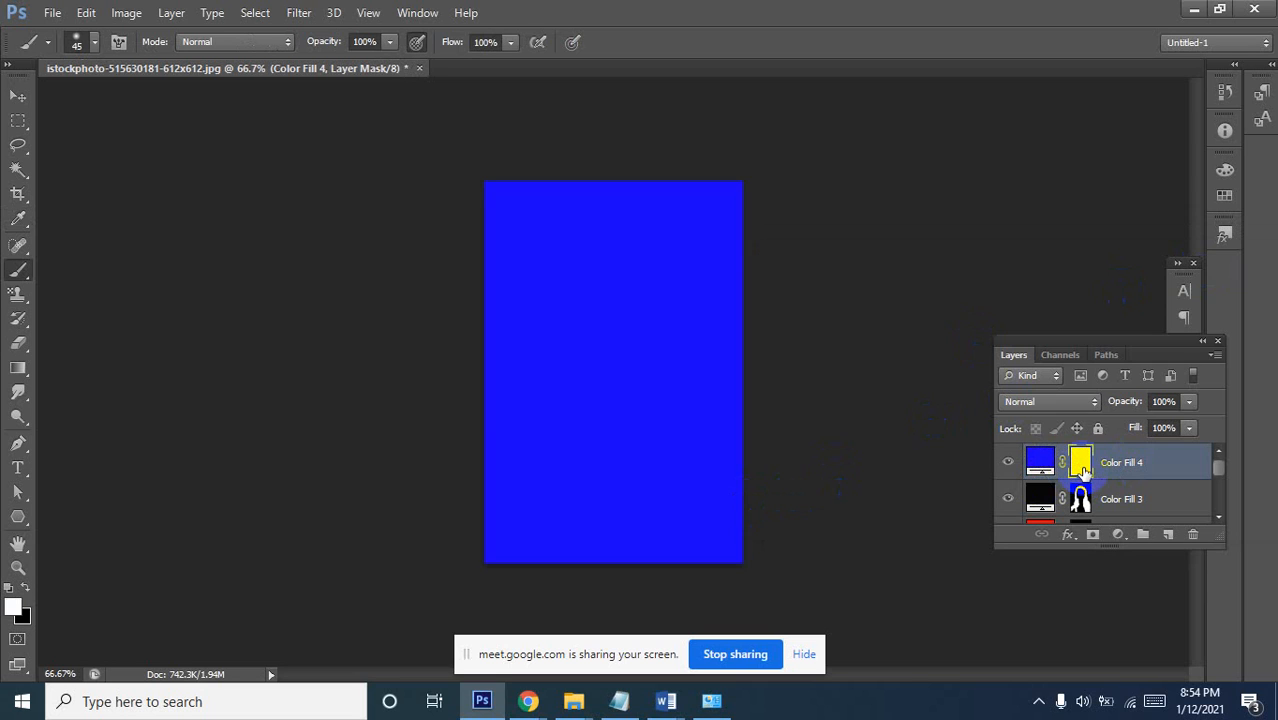
pyautogui.hotkey('ctrl', 'i')
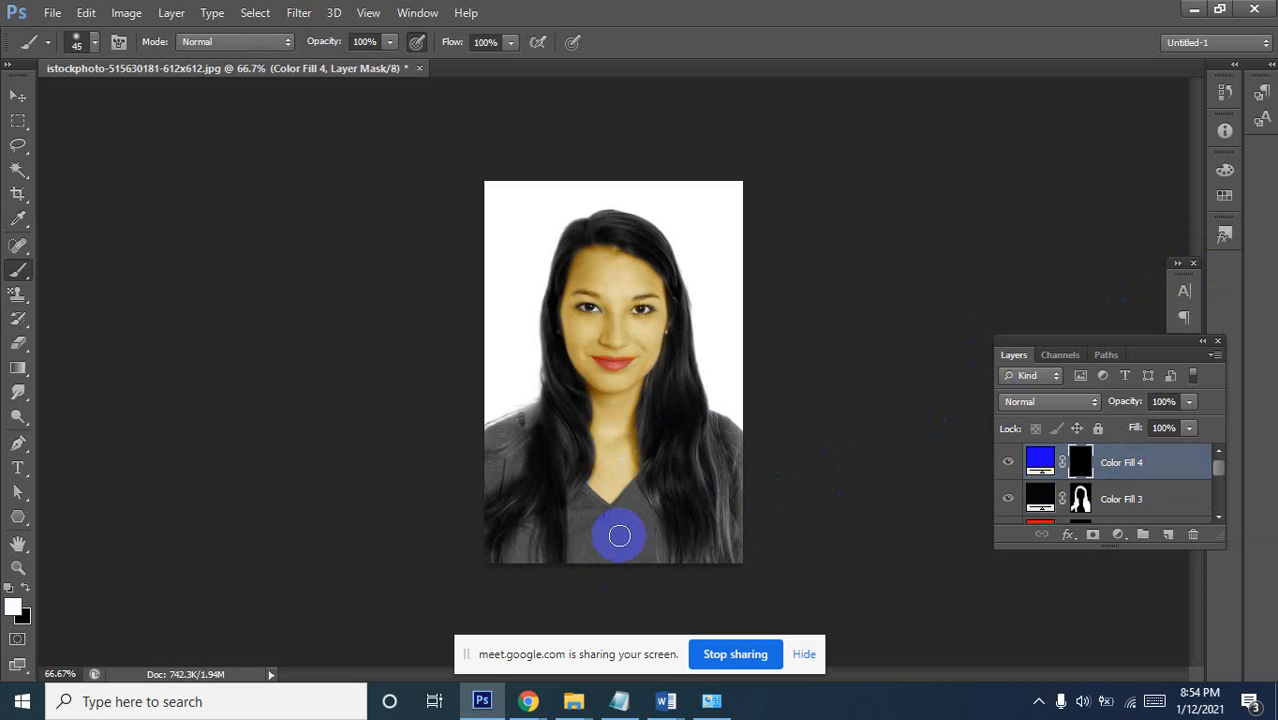
# Paint a short blue stroke on the lower front of the shirt and set Color Fill 4's blend mode to Soft Light
pyautogui.moveTo(619, 537); pyautogui.dragTo(607, 553)
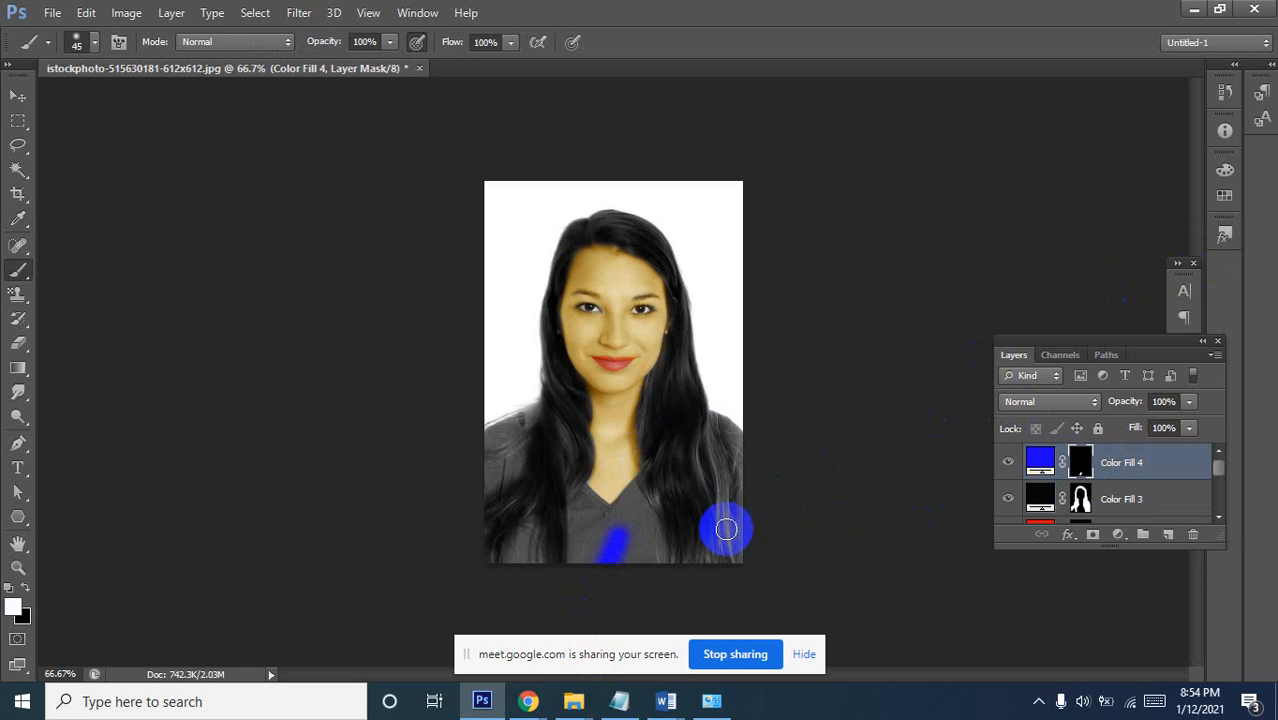
pyautogui.click(1031, 402)
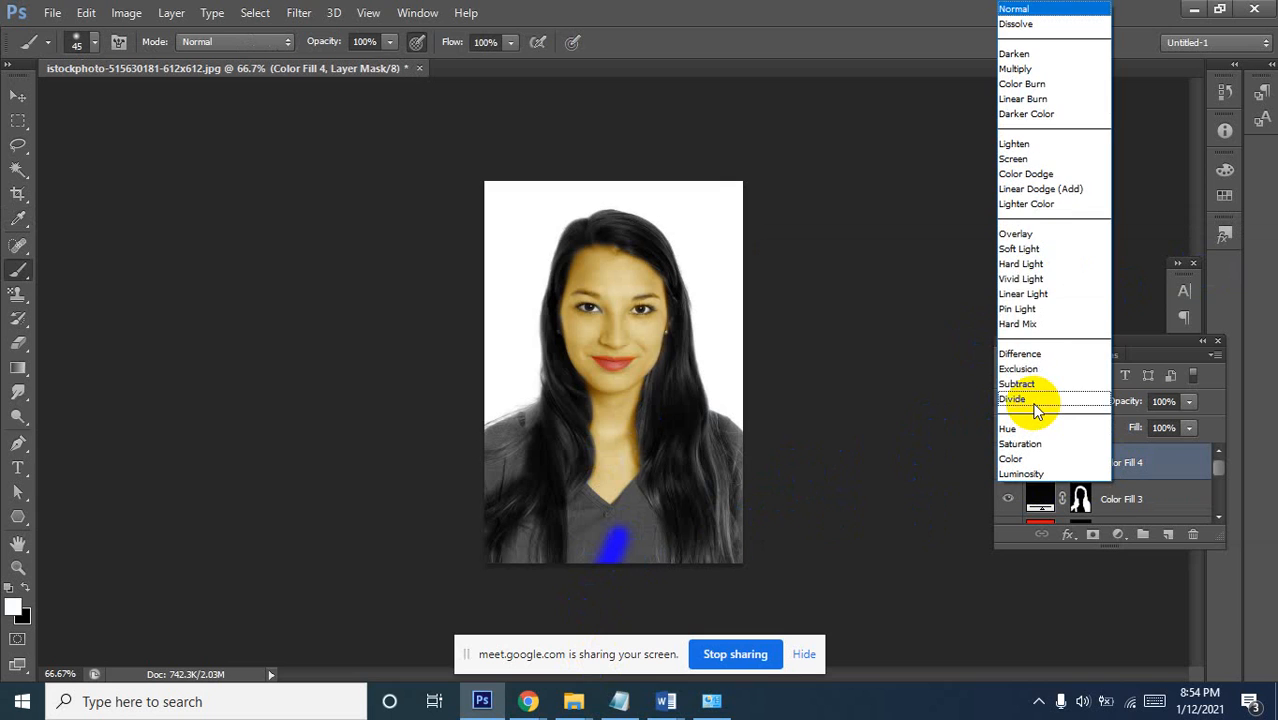
pyautogui.click(1035, 248)
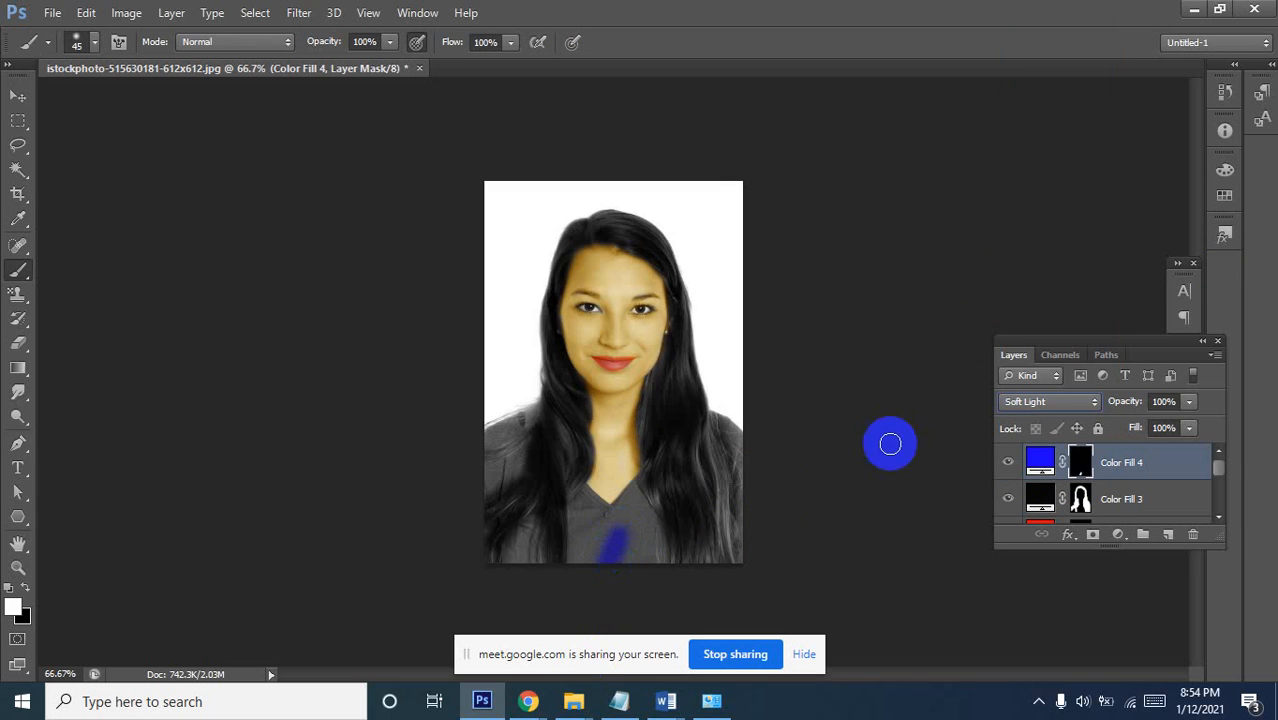
# Paint the blue tint over the shirt front between the neckline, the hair and the picture's lower edge
pyautogui.keyDown('ctrl'); pyautogui.click(642, 516); pyautogui.keyUp('ctrl')
pyautogui.keyDown('ctrl'); pyautogui.click(632, 528); pyautogui.keyUp('ctrl')
pyautogui.keyDown('ctrl'); pyautogui.click(607, 582); pyautogui.keyUp('ctrl')
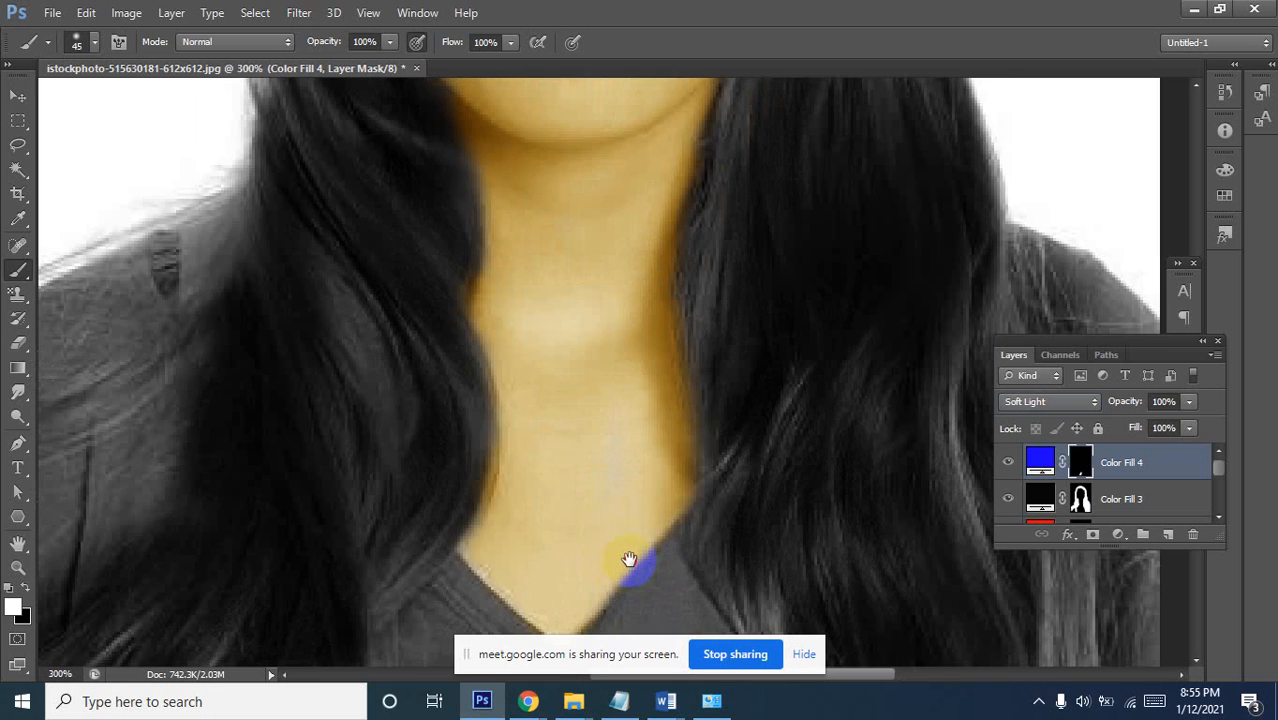
pyautogui.scroll(-5, 628, 565)
pyautogui.moveTo(620, 403)
pyautogui.mouseDown()
pyautogui.moveTo(582, 359)
pyautogui.moveTo(491, 491)
pyautogui.moveTo(494, 284)
pyautogui.moveTo(528, 277)
pyautogui.moveTo(705, 371)
pyautogui.moveTo(739, 238)
pyautogui.moveTo(679, 451)
pyautogui.moveTo(690, 291)
pyautogui.moveTo(608, 302)
pyautogui.moveTo(808, 440)
pyautogui.moveTo(790, 328)
pyautogui.moveTo(813, 531)
pyautogui.moveTo(602, 514)
pyautogui.mouseUp()
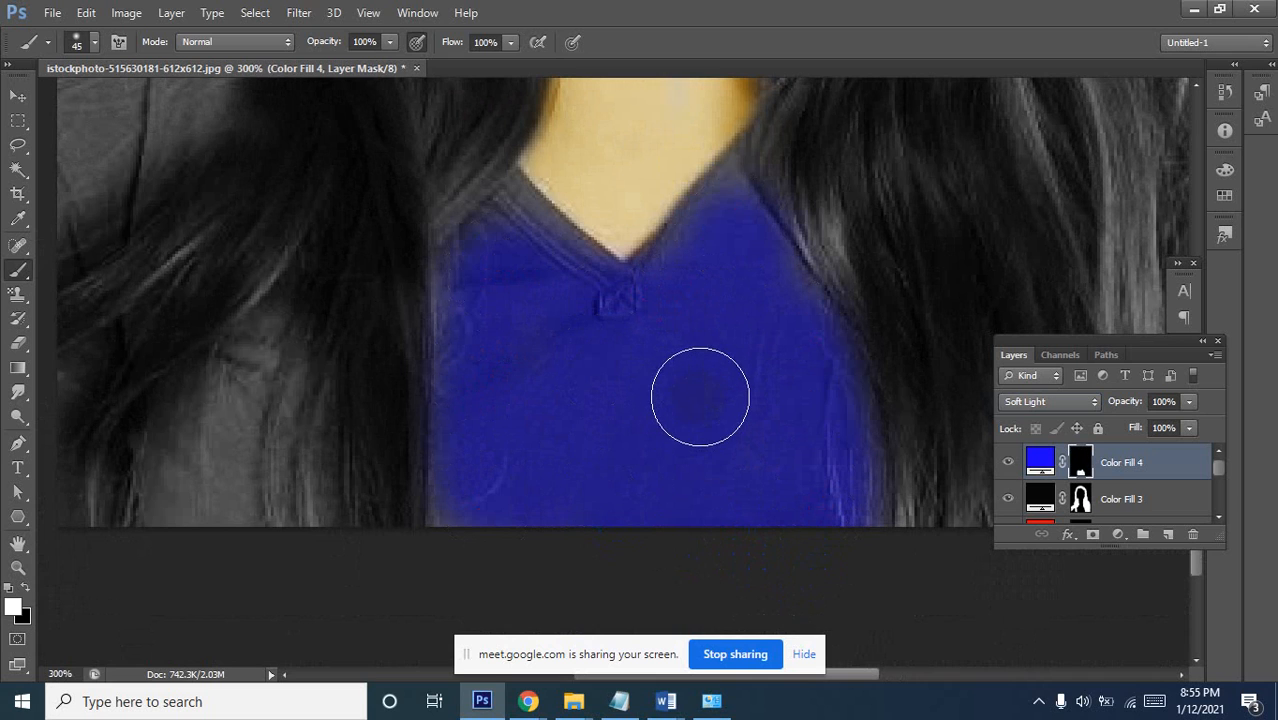
# Reduce the brush to 10 px and fill in the blue along the V-neckline and the shirt's edges beside the hair
pyautogui.press('[')
pyautogui.press('[')
pyautogui.press('[')
pyautogui.press('[')
pyautogui.press('[')
pyautogui.press('[')
pyautogui.moveTo(726, 189)
pyautogui.mouseDown()
pyautogui.moveTo(636, 274)
pyautogui.moveTo(602, 277)
pyautogui.moveTo(514, 185)
pyautogui.moveTo(563, 244)
pyautogui.moveTo(505, 210)
pyautogui.moveTo(483, 235)
pyautogui.moveTo(505, 201)
pyautogui.moveTo(458, 251)
pyautogui.moveTo(447, 317)
pyautogui.moveTo(567, 313)
pyautogui.moveTo(737, 203)
pyautogui.moveTo(748, 177)
pyautogui.moveTo(831, 325)
pyautogui.mouseUp()
pyautogui.moveTo(738, 169); pyautogui.dragTo(686, 209)
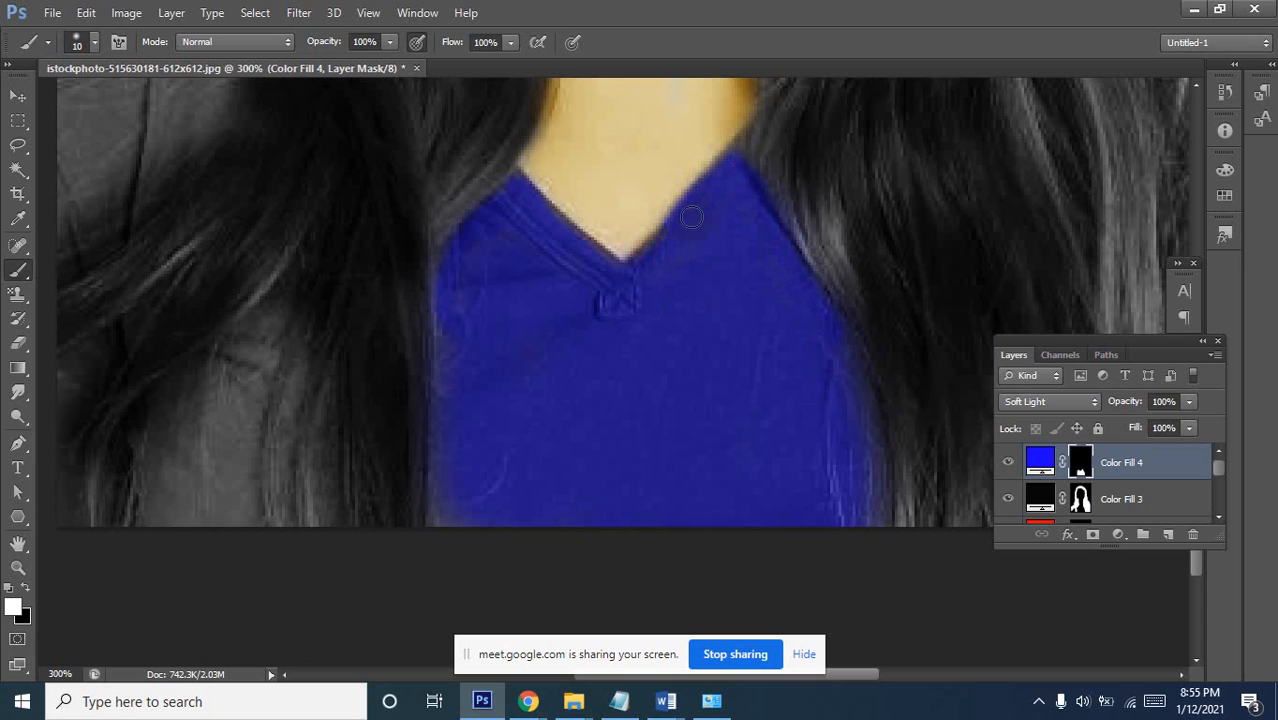
pyautogui.moveTo(740, 141); pyautogui.dragTo(739, 151)
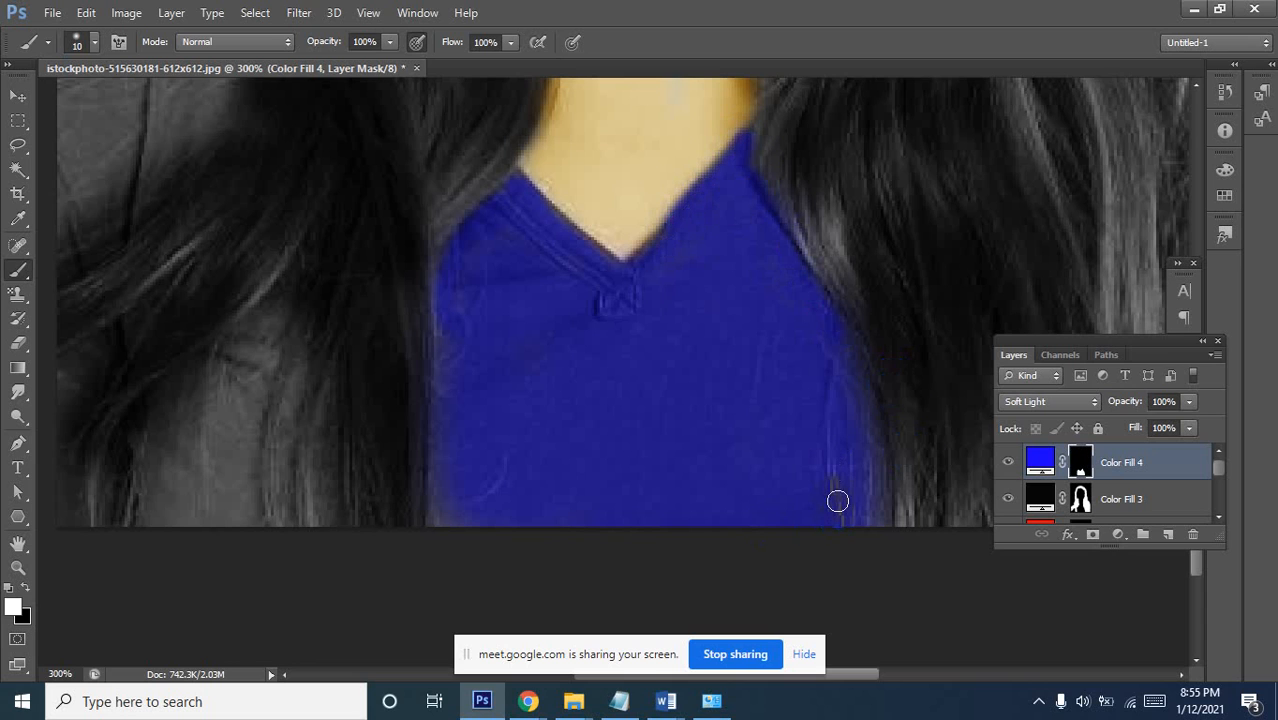
pyautogui.moveTo(874, 567)
pyautogui.mouseDown()
pyautogui.moveTo(571, 505)
pyautogui.moveTo(444, 537)
pyautogui.moveTo(461, 428)
pyautogui.moveTo(453, 481)
pyautogui.mouseUp()
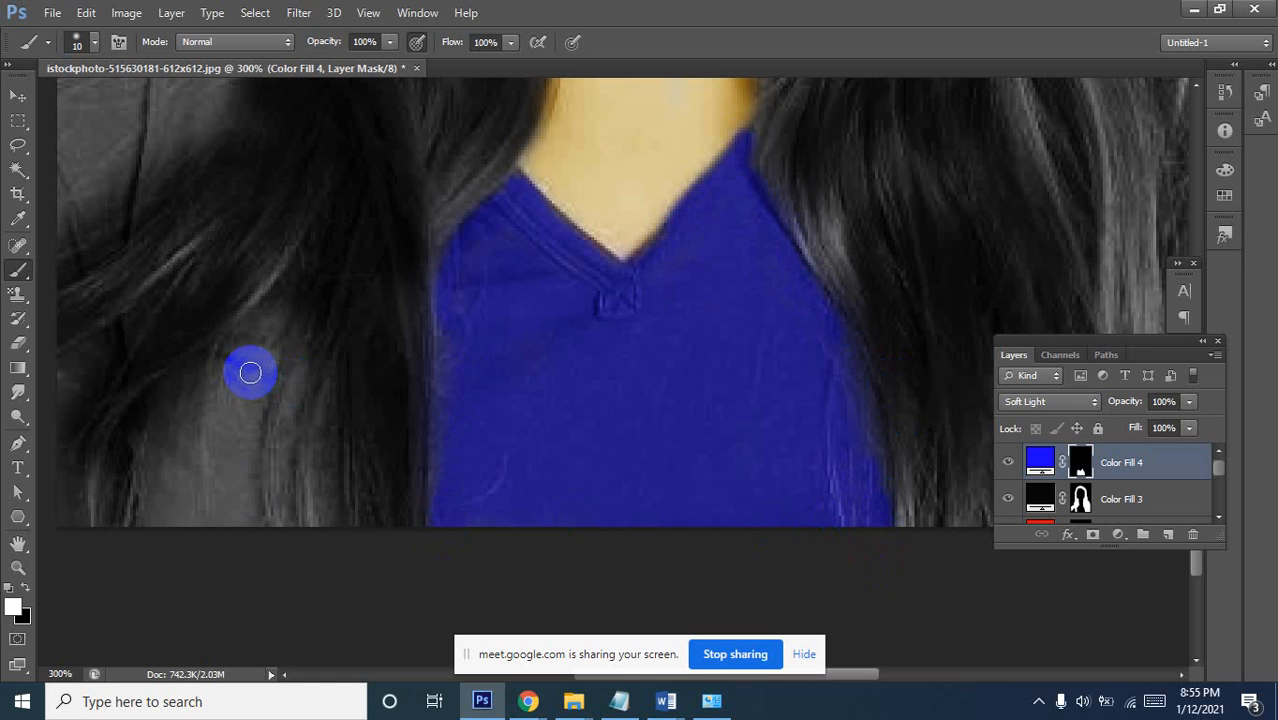
# Enlarge the brush to 20 px and paint blue over the shirt gap within the left-hand hair and the left-hand shoulder
pyautogui.press(']')
pyautogui.moveTo(274, 322)
pyautogui.mouseDown()
pyautogui.moveTo(145, 565)
pyautogui.moveTo(277, 362)
pyautogui.moveTo(281, 513)
pyautogui.moveTo(289, 425)
pyautogui.moveTo(302, 582)
pyautogui.moveTo(236, 412)
pyautogui.moveTo(244, 473)
pyautogui.moveTo(306, 509)
pyautogui.moveTo(311, 542)
pyautogui.moveTo(271, 468)
pyautogui.mouseUp()
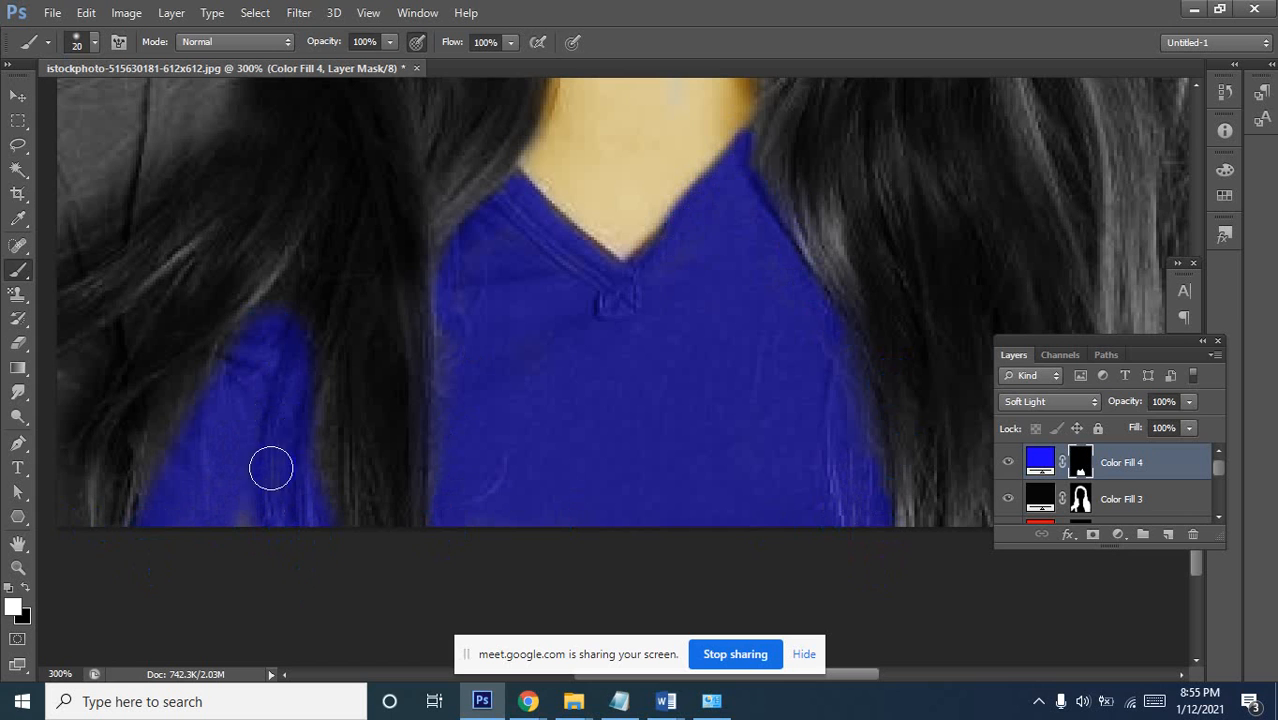
pyautogui.moveTo(244, 510); pyautogui.dragTo(256, 542)
pyautogui.moveTo(246, 467); pyautogui.dragTo(702, 565)
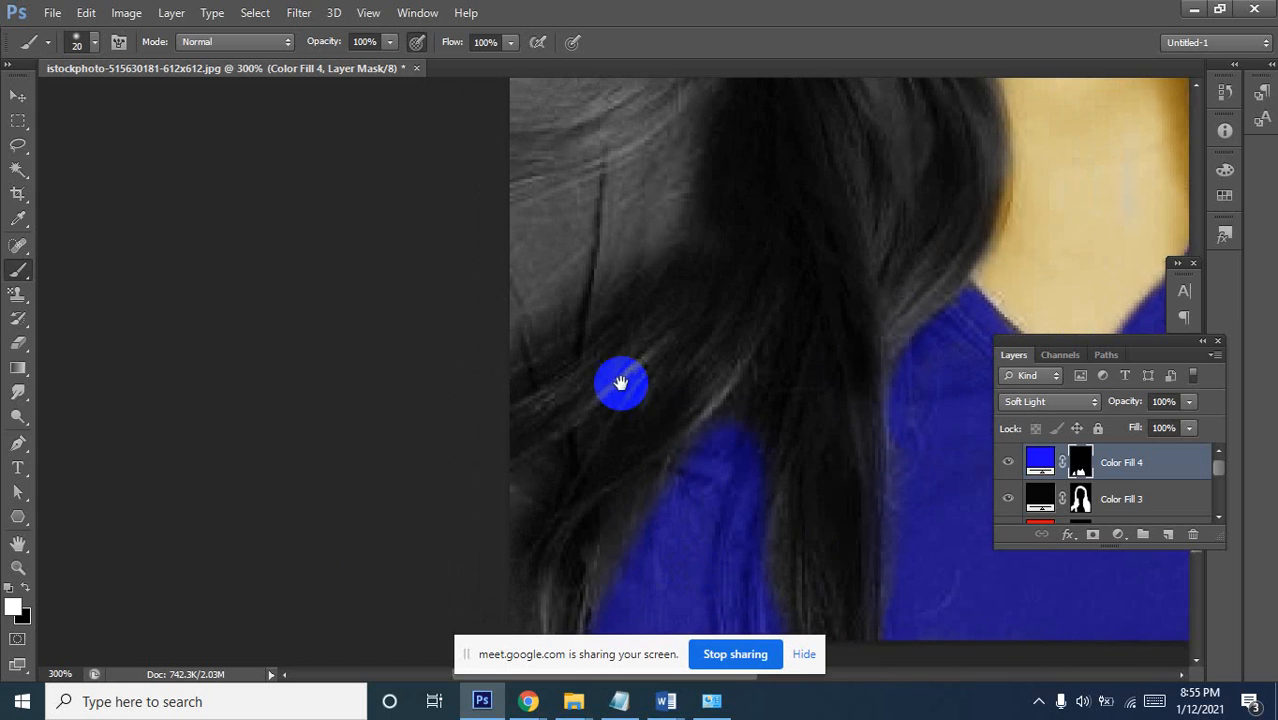
pyautogui.moveTo(591, 211)
pyautogui.mouseDown()
pyautogui.moveTo(559, 474)
pyautogui.moveTo(599, 448)
pyautogui.moveTo(608, 505)
pyautogui.moveTo(636, 427)
pyautogui.moveTo(459, 528)
pyautogui.moveTo(608, 431)
pyautogui.moveTo(663, 366)
pyautogui.moveTo(479, 500)
pyautogui.moveTo(676, 263)
pyautogui.moveTo(576, 340)
pyautogui.moveTo(473, 391)
pyautogui.moveTo(705, 200)
pyautogui.moveTo(471, 300)
pyautogui.moveTo(683, 216)
pyautogui.moveTo(670, 265)
pyautogui.moveTo(565, 374)
pyautogui.moveTo(524, 382)
pyautogui.moveTo(451, 478)
pyautogui.moveTo(676, 292)
pyautogui.moveTo(625, 405)
pyautogui.moveTo(488, 443)
pyautogui.mouseUp()
# Paint the blue tint over the right-hand shoulder and sleeve, down the picture's edge beside the hair
pyautogui.moveTo(876, 459)
pyautogui.mouseDown()
pyautogui.moveTo(374, 217)
pyautogui.moveTo(240, 178)
pyautogui.mouseUp()
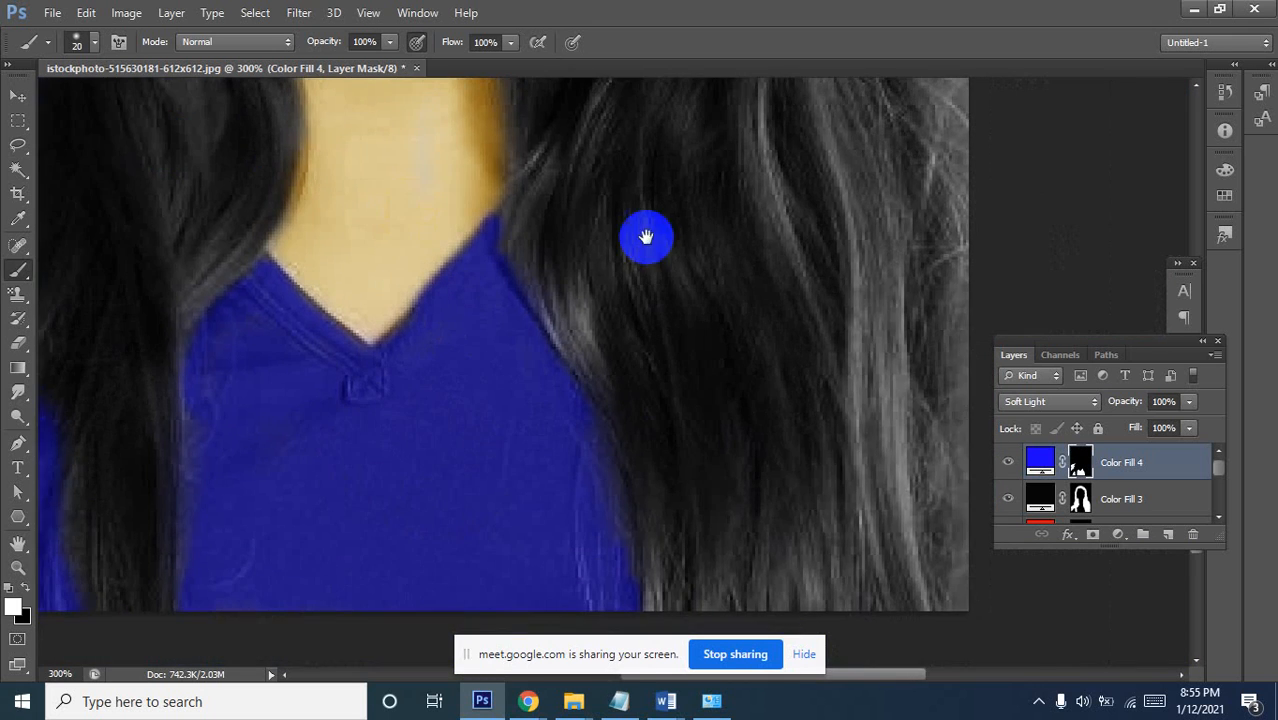
pyautogui.moveTo(731, 255)
pyautogui.mouseDown()
pyautogui.moveTo(396, 468)
pyautogui.moveTo(408, 415)
pyautogui.mouseUp()
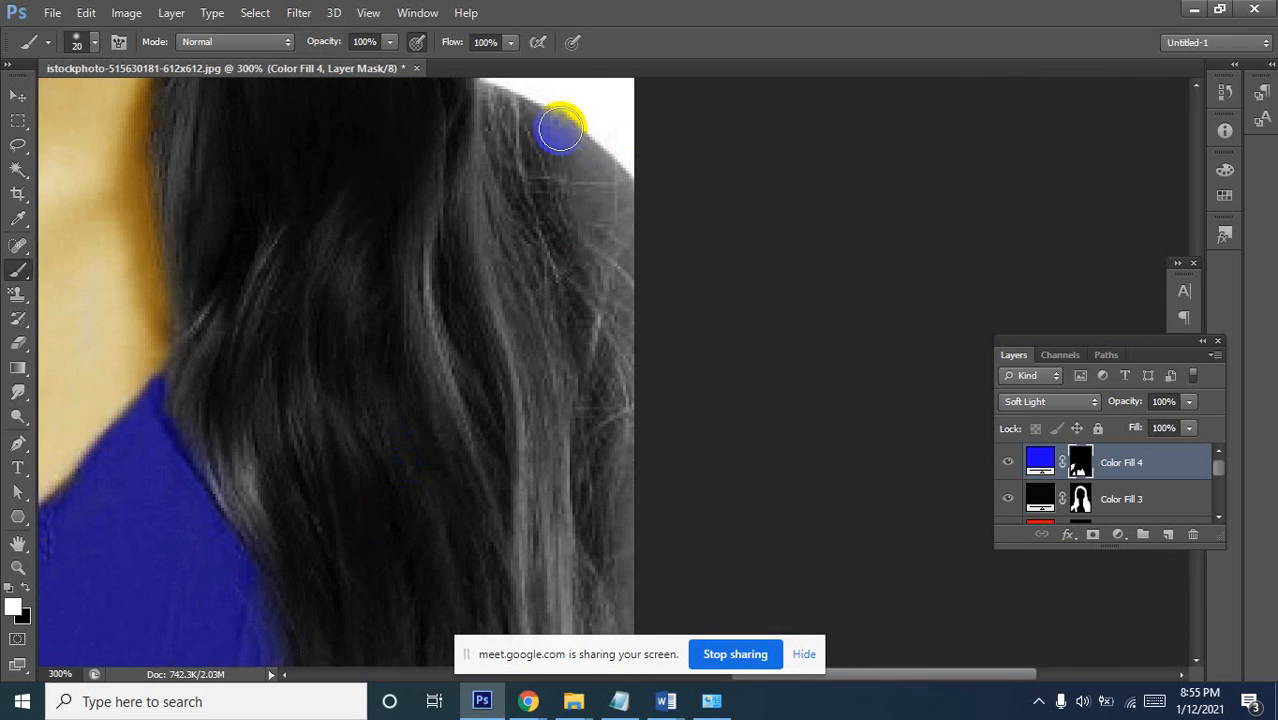
pyautogui.moveTo(562, 128)
pyautogui.mouseDown()
pyautogui.moveTo(647, 256)
pyautogui.moveTo(608, 266)
pyautogui.moveTo(665, 428)
pyautogui.moveTo(607, 228)
pyautogui.moveTo(511, 112)
pyautogui.moveTo(645, 278)
pyautogui.moveTo(636, 428)
pyautogui.moveTo(648, 419)
pyautogui.moveTo(666, 534)
pyautogui.moveTo(651, 541)
pyautogui.moveTo(643, 461)
pyautogui.moveTo(645, 611)
pyautogui.mouseUp()
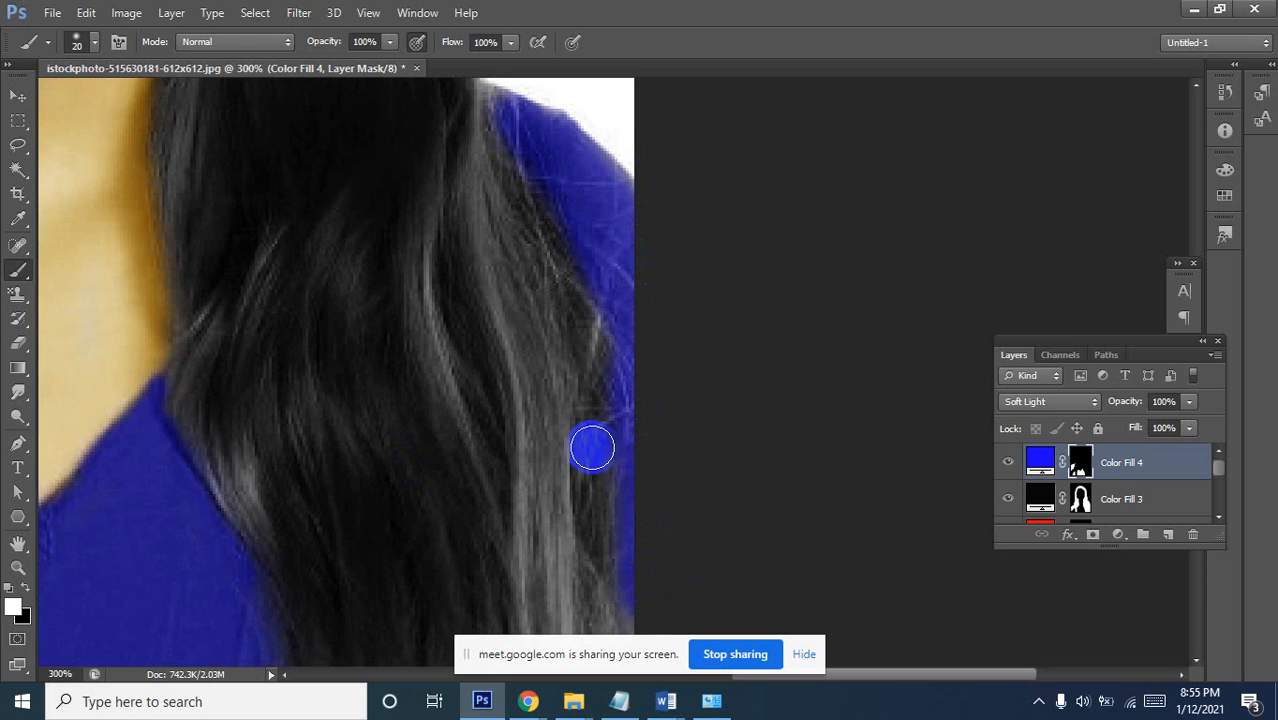
pyautogui.scroll(-1, 598, 432)
pyautogui.keyDown('ctrl'); pyautogui.keyDown('alt'); pyautogui.click(598, 432); pyautogui.keyUp('alt'); pyautogui.keyUp('ctrl')
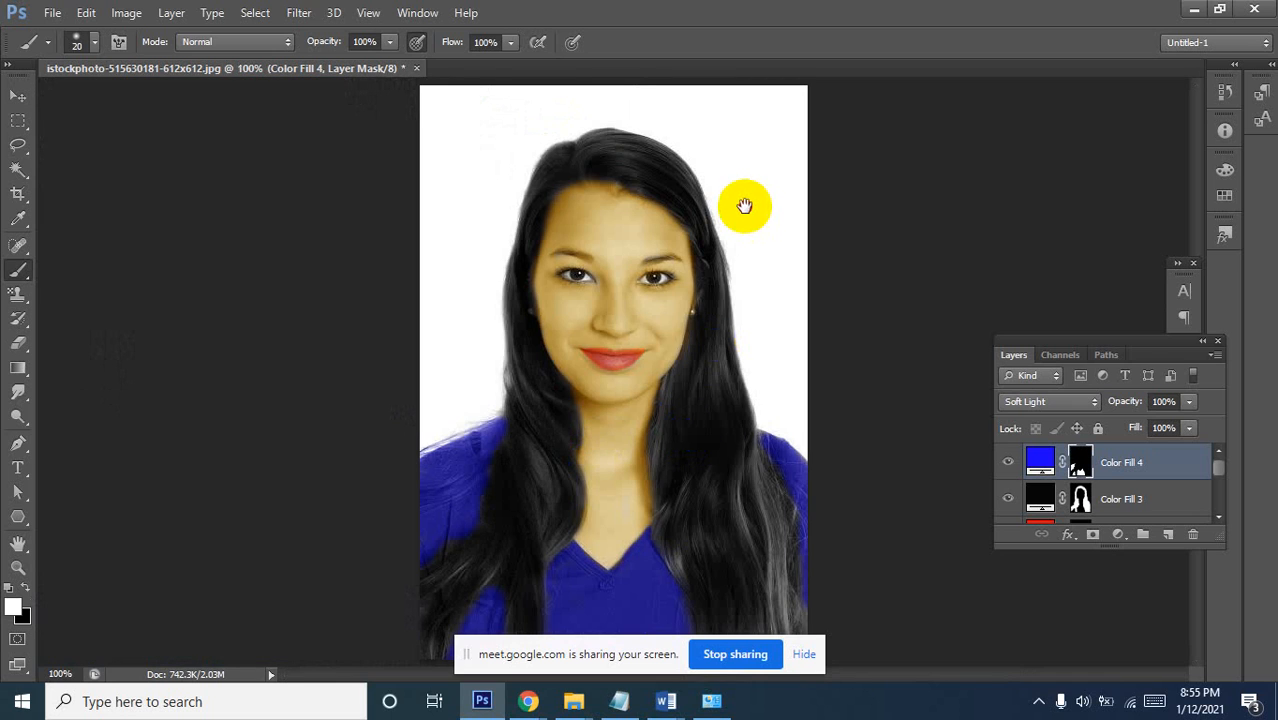
pyautogui.moveTo(819, 523)
pyautogui.mouseDown()
pyautogui.moveTo(802, 506)
pyautogui.moveTo(797, 609)
pyautogui.mouseUp()
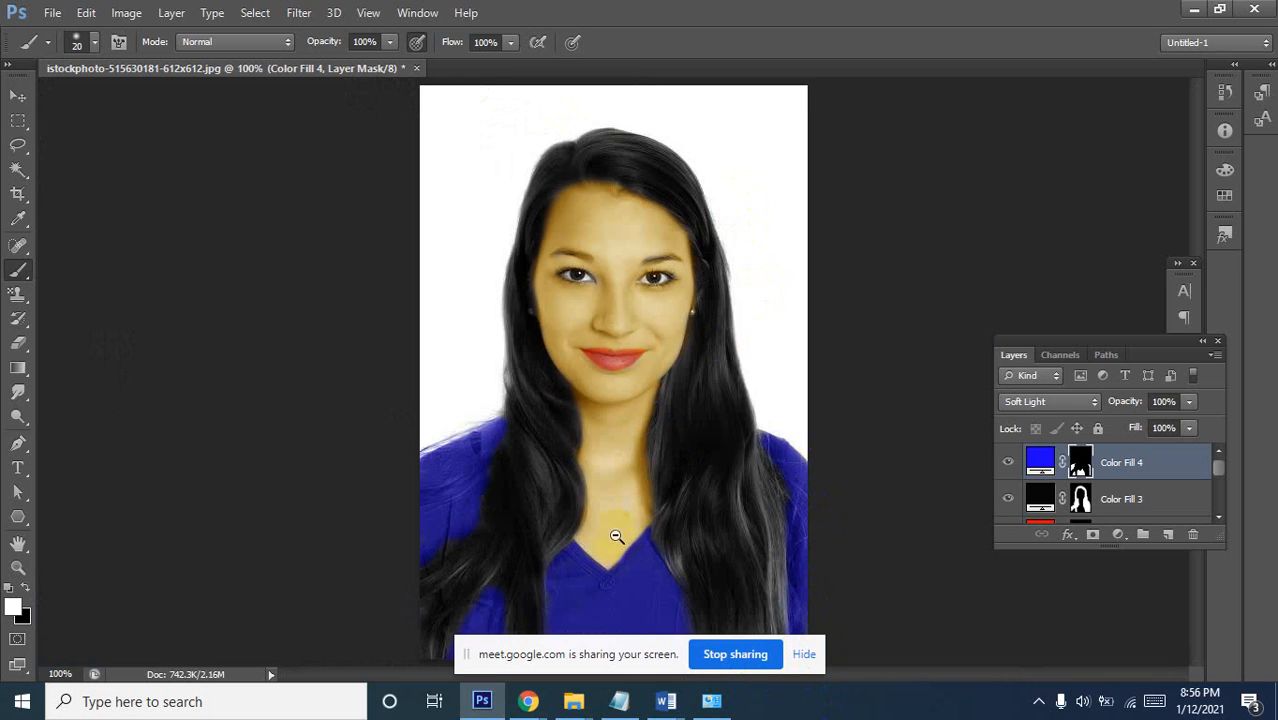
pyautogui.keyDown('ctrl'); pyautogui.keyDown('alt'); pyautogui.click(617, 538); pyautogui.keyUp('alt'); pyautogui.keyUp('ctrl')
pyautogui.keyDown('ctrl'); pyautogui.click(678, 507); pyautogui.keyUp('ctrl')
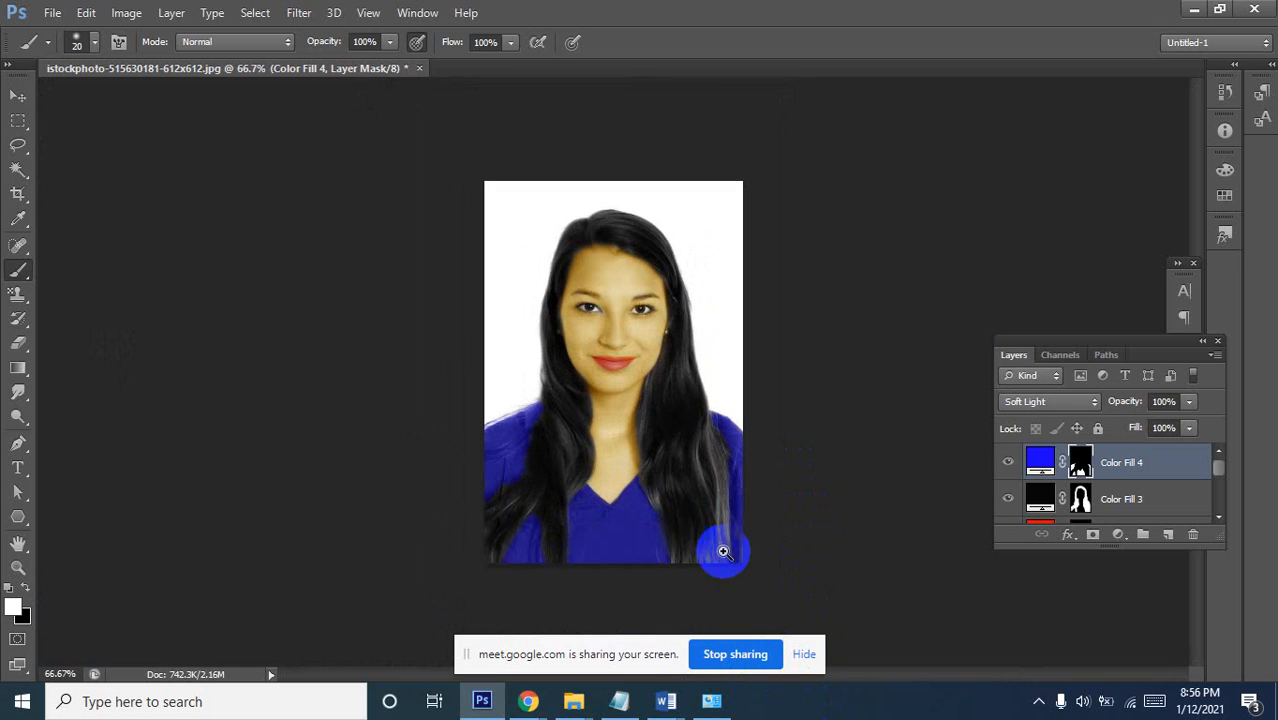
pyautogui.moveTo(744, 510)
pyautogui.mouseDown()
pyautogui.moveTo(745, 558)
pyautogui.moveTo(750, 450)
pyautogui.moveTo(755, 560)
pyautogui.mouseUp()
# Select Color Fill 3's layer mask and paint the black tint over both eyebrows with a 9 px brush
pyautogui.scroll(-3, 1068, 503)
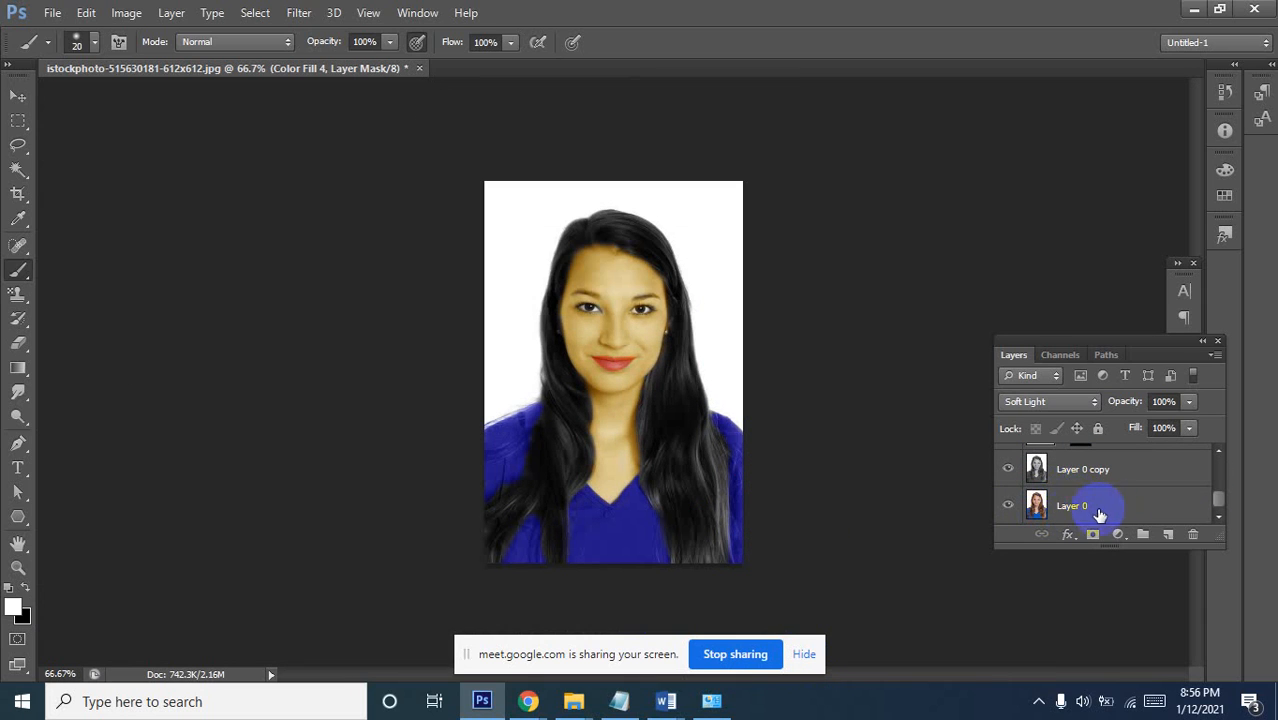
pyautogui.scroll(3, 1080, 503)
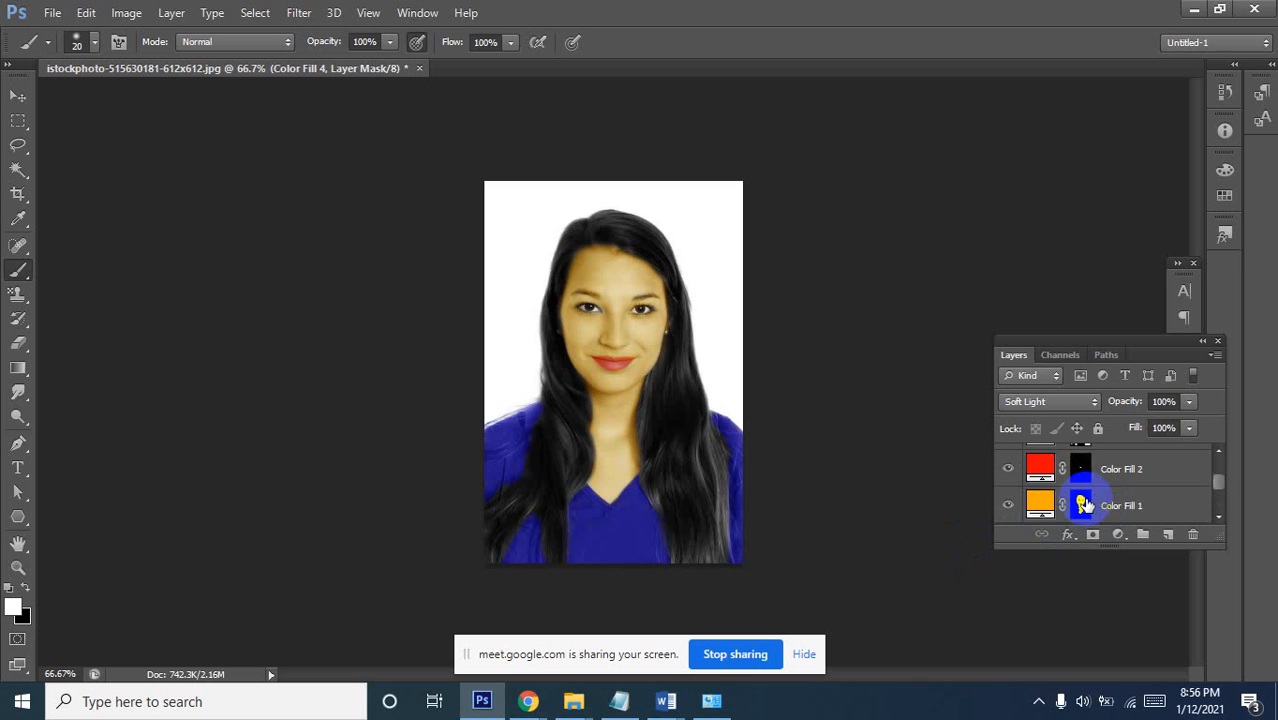
pyautogui.scroll(-3, 1090, 500)
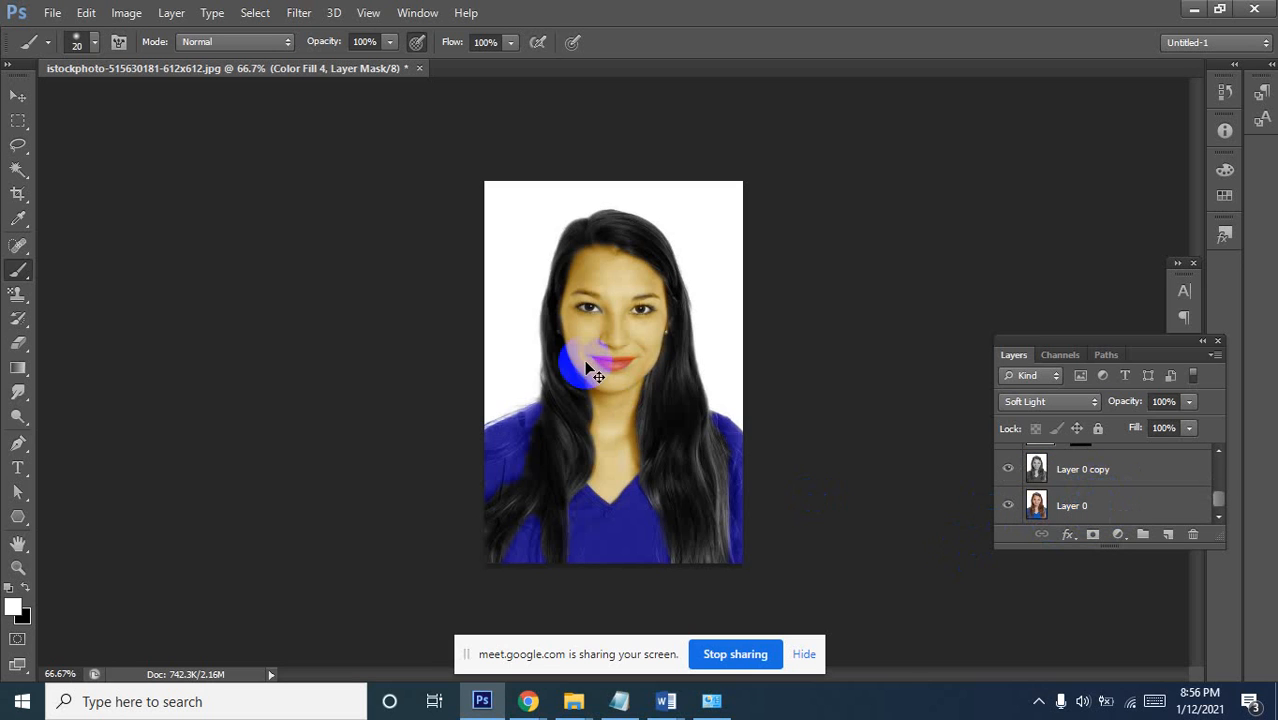
pyautogui.keyDown('ctrl'); pyautogui.click(596, 280); pyautogui.keyUp('ctrl')
pyautogui.keyDown('ctrl'); pyautogui.click(599, 277); pyautogui.keyUp('ctrl')
pyautogui.keyDown('ctrl'); pyautogui.click(576, 290); pyautogui.keyUp('ctrl')
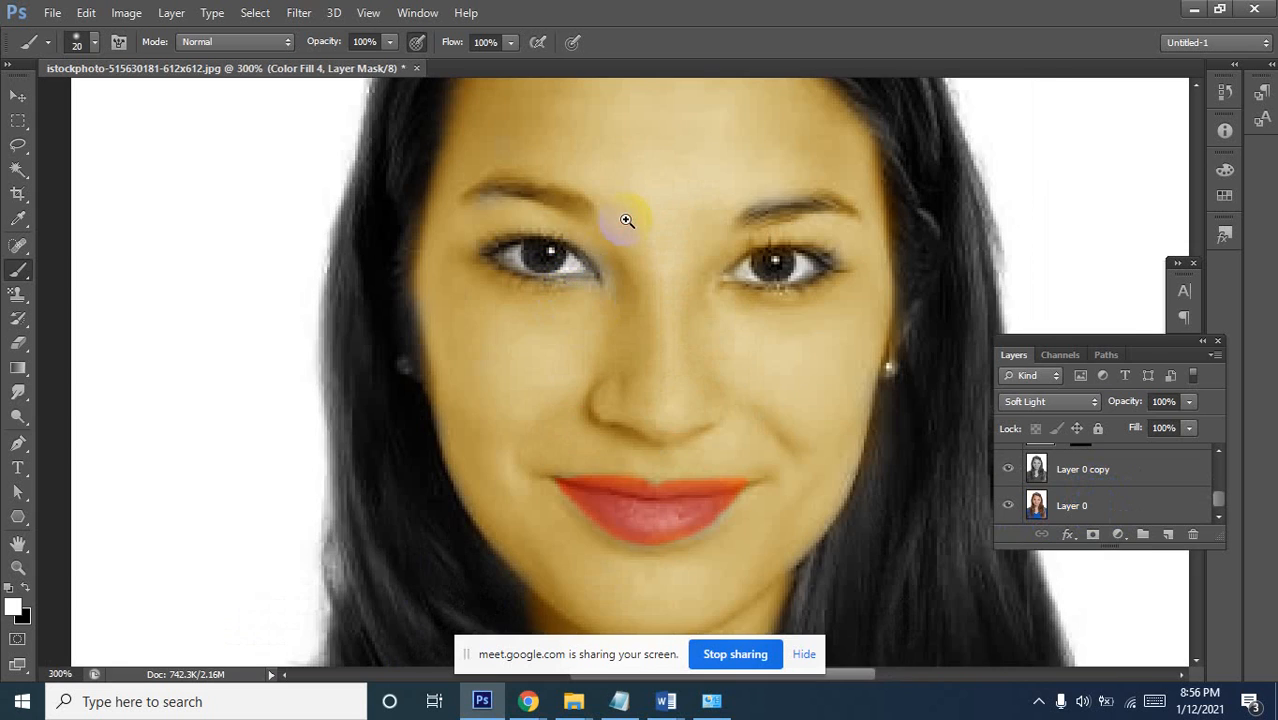
pyautogui.keyDown('ctrl'); pyautogui.click(625, 220); pyautogui.keyUp('ctrl')
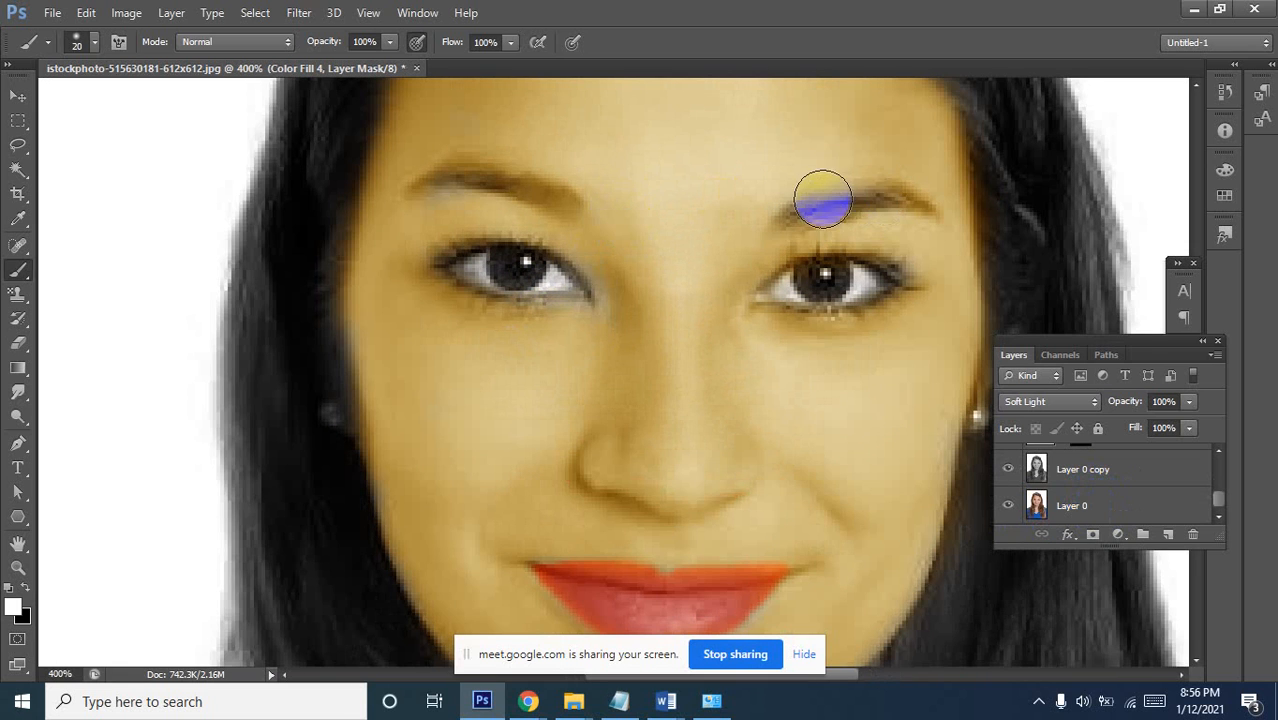
pyautogui.scroll(5, 1080, 490)
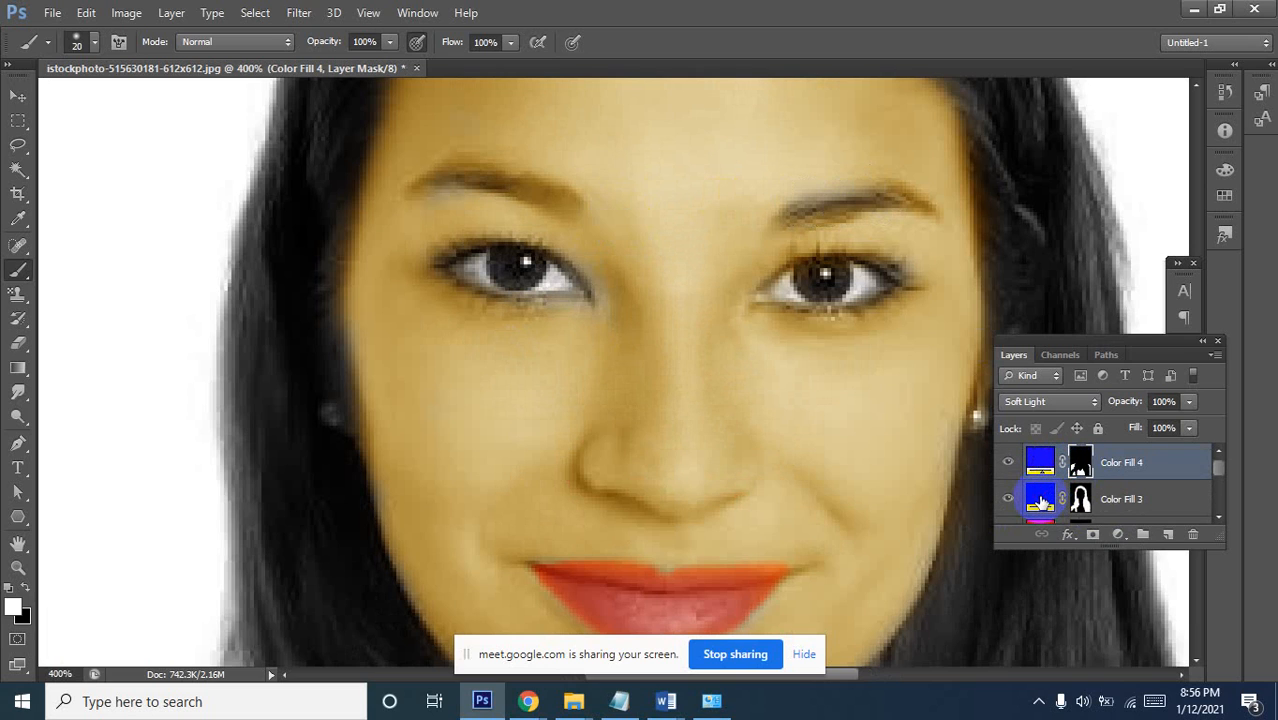
pyautogui.click(1040, 503)
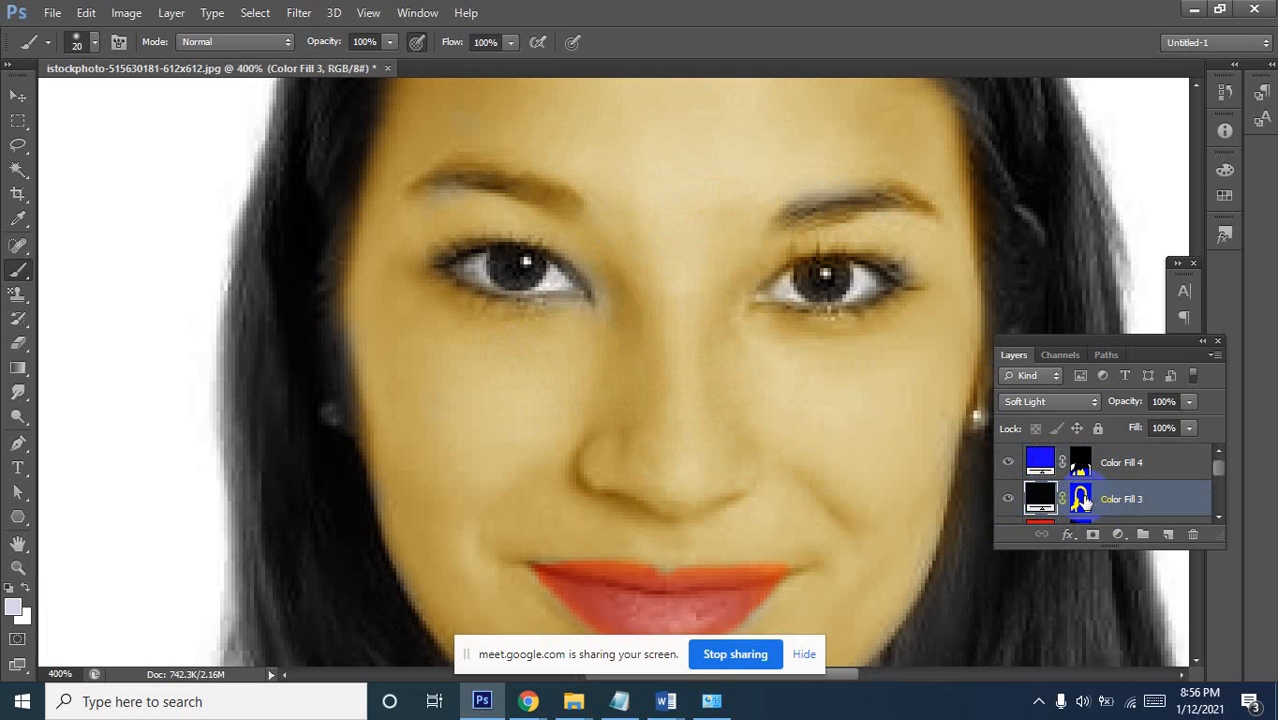
pyautogui.click(1082, 499)
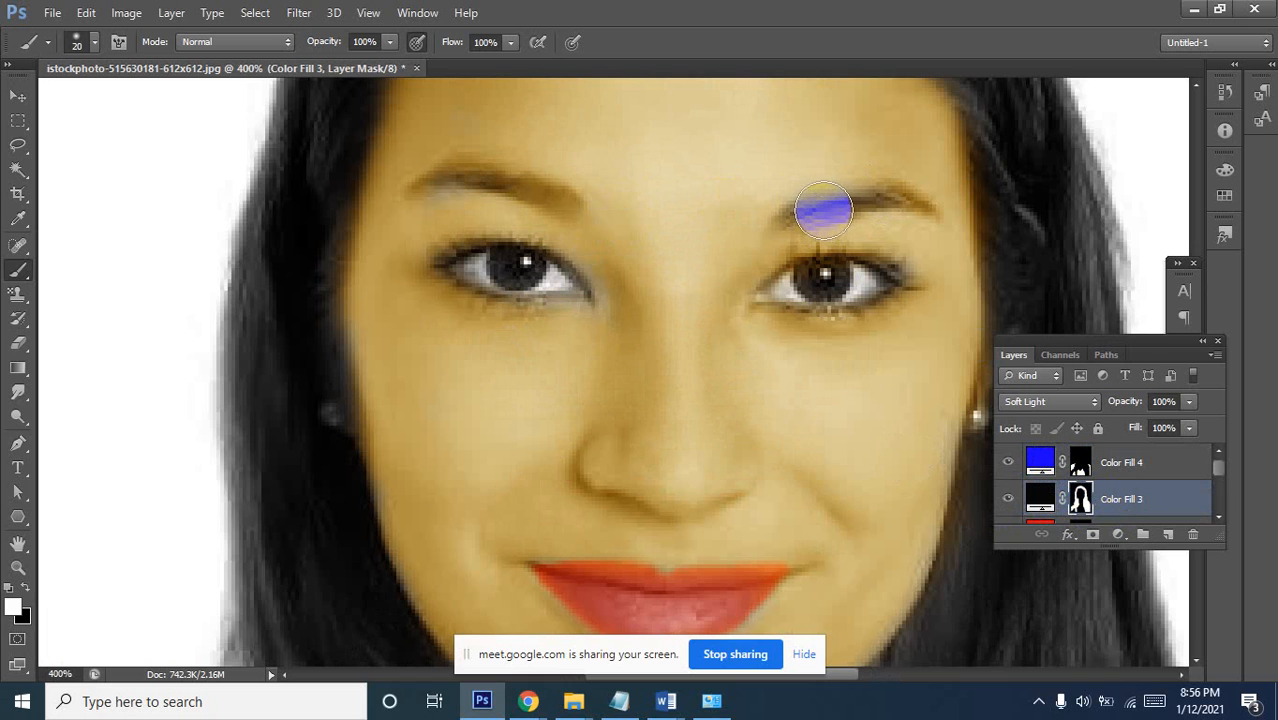
pyautogui.moveTo(801, 210)
pyautogui.mouseDown()
pyautogui.moveTo(874, 191)
pyautogui.moveTo(950, 200)
pyautogui.mouseUp()
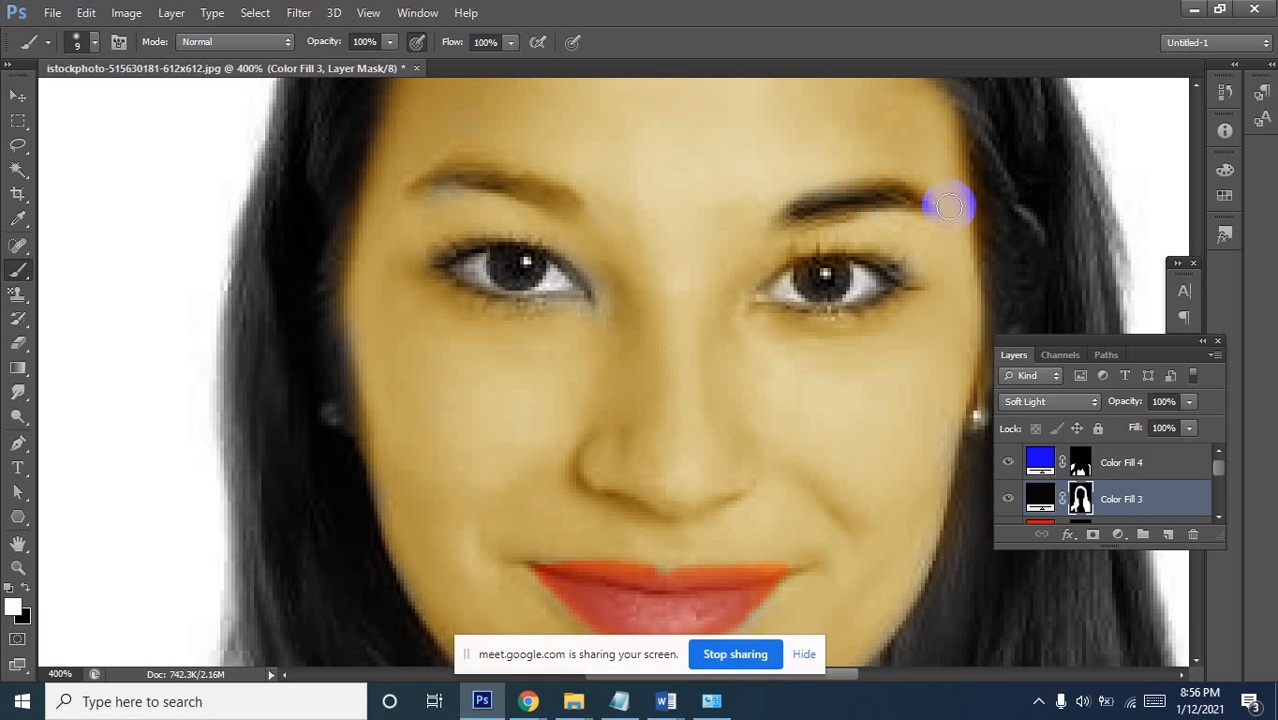
pyautogui.moveTo(543, 192); pyautogui.dragTo(425, 190)
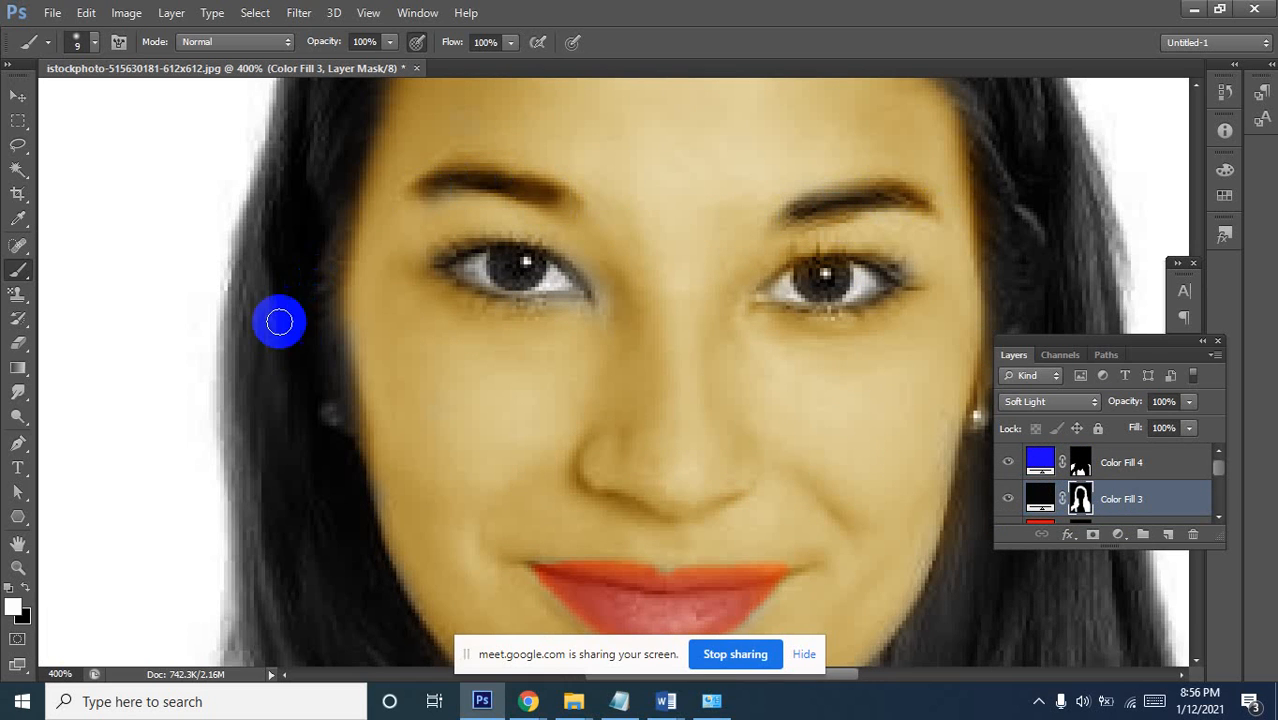
# Paint the black tint over both irises, using a 15 px and then a 20 px brush
pyautogui.press(']')
pyautogui.moveTo(558, 266); pyautogui.dragTo(514, 269)
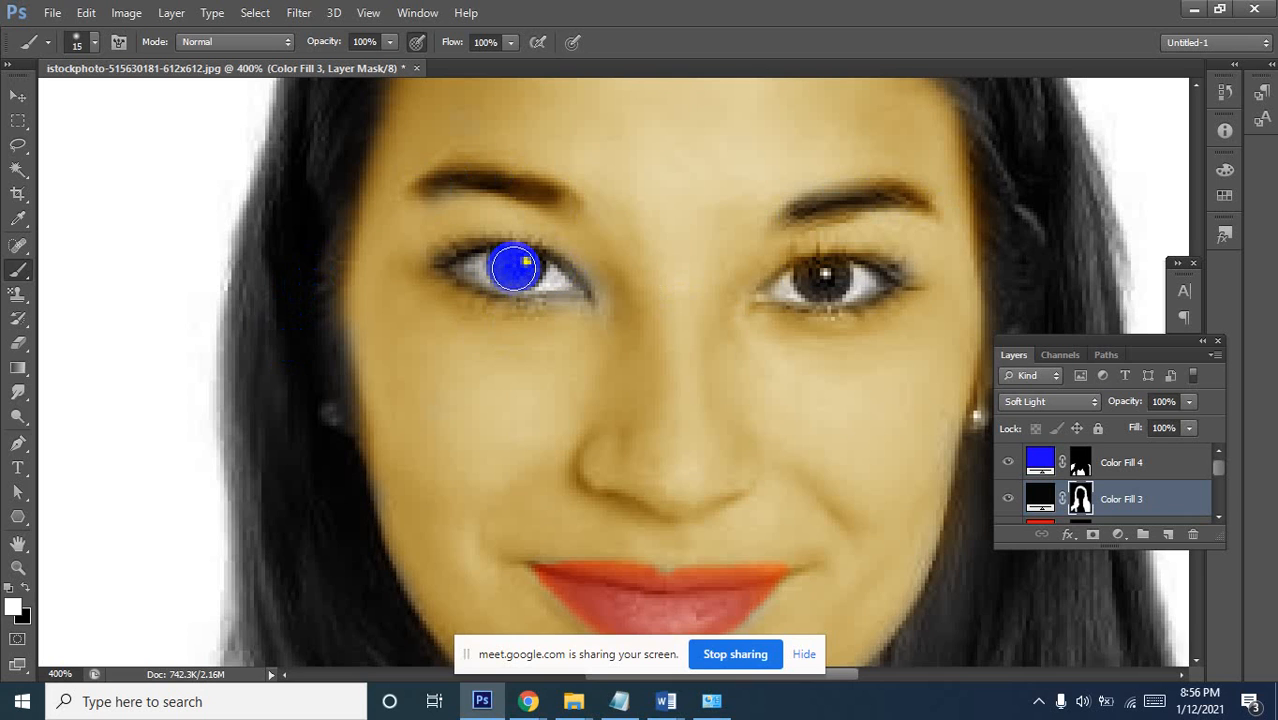
pyautogui.click(515, 268)
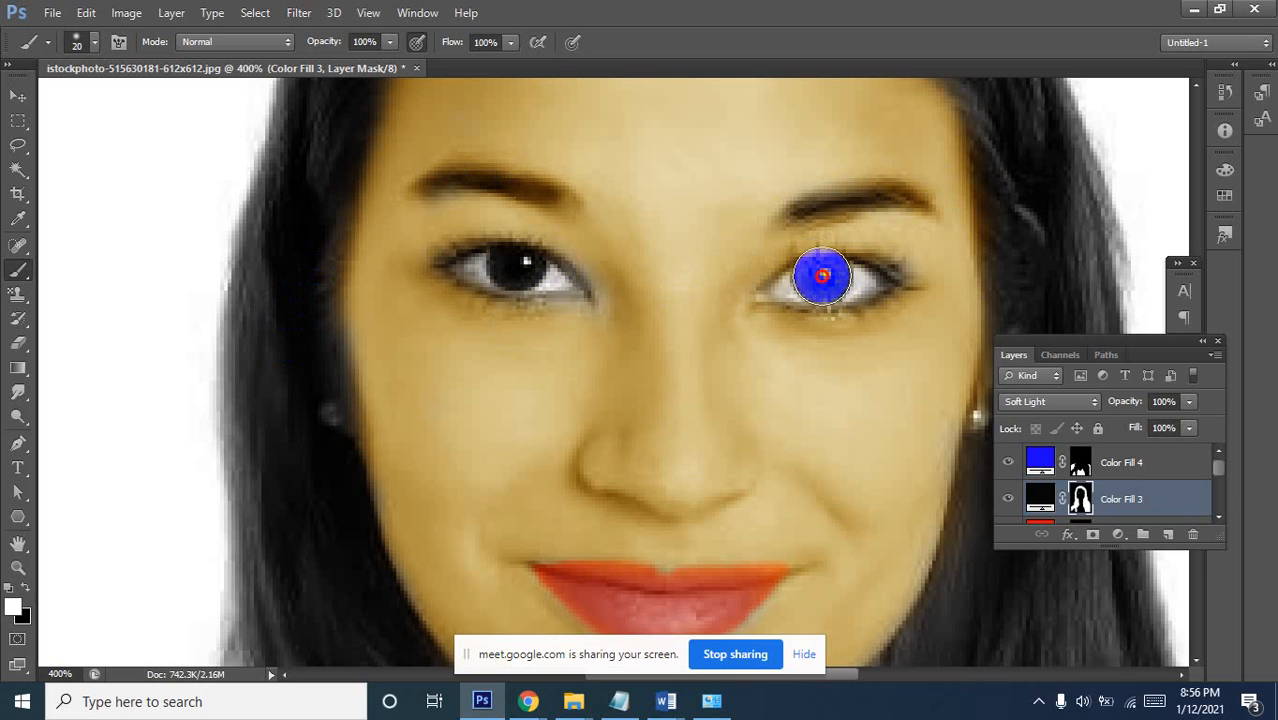
pyautogui.click(822, 277)
# Reduce the brush to 1 px and trace the black tint along the lash lines of both eyes
pyautogui.scroll(2, 857, 293)
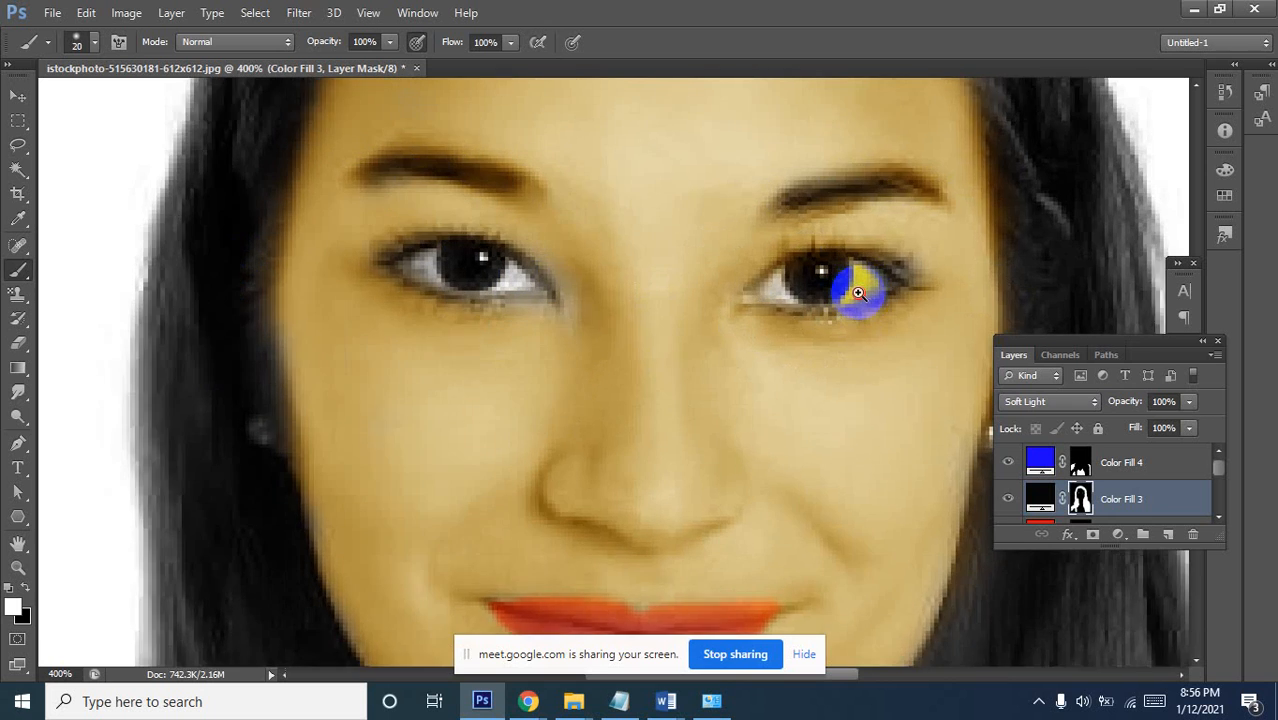
pyautogui.scroll(1, 856, 320)
pyautogui.press('[')
pyautogui.press('[')
pyautogui.press('[')
pyautogui.press('[')
pyautogui.press('[')
pyautogui.press('[')
pyautogui.press('[')
pyautogui.press('[')
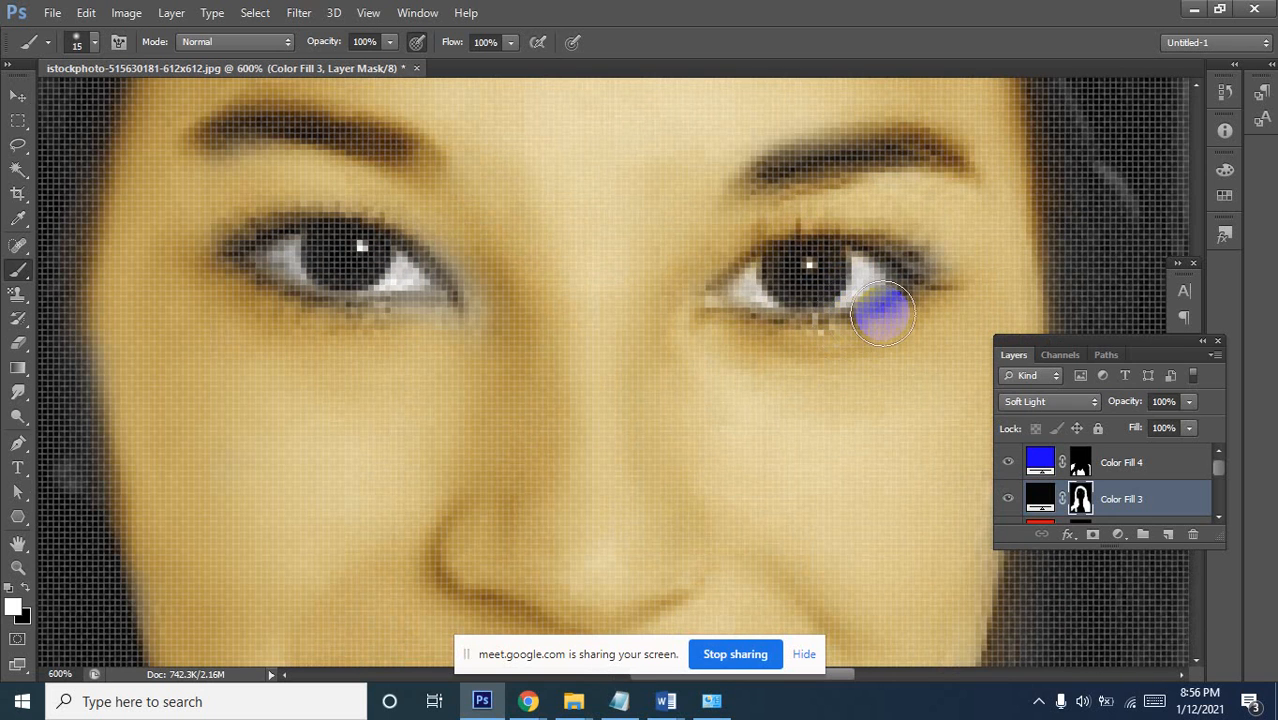
pyautogui.moveTo(911, 287)
pyautogui.mouseDown()
pyautogui.moveTo(812, 320)
pyautogui.moveTo(744, 324)
pyautogui.mouseUp()
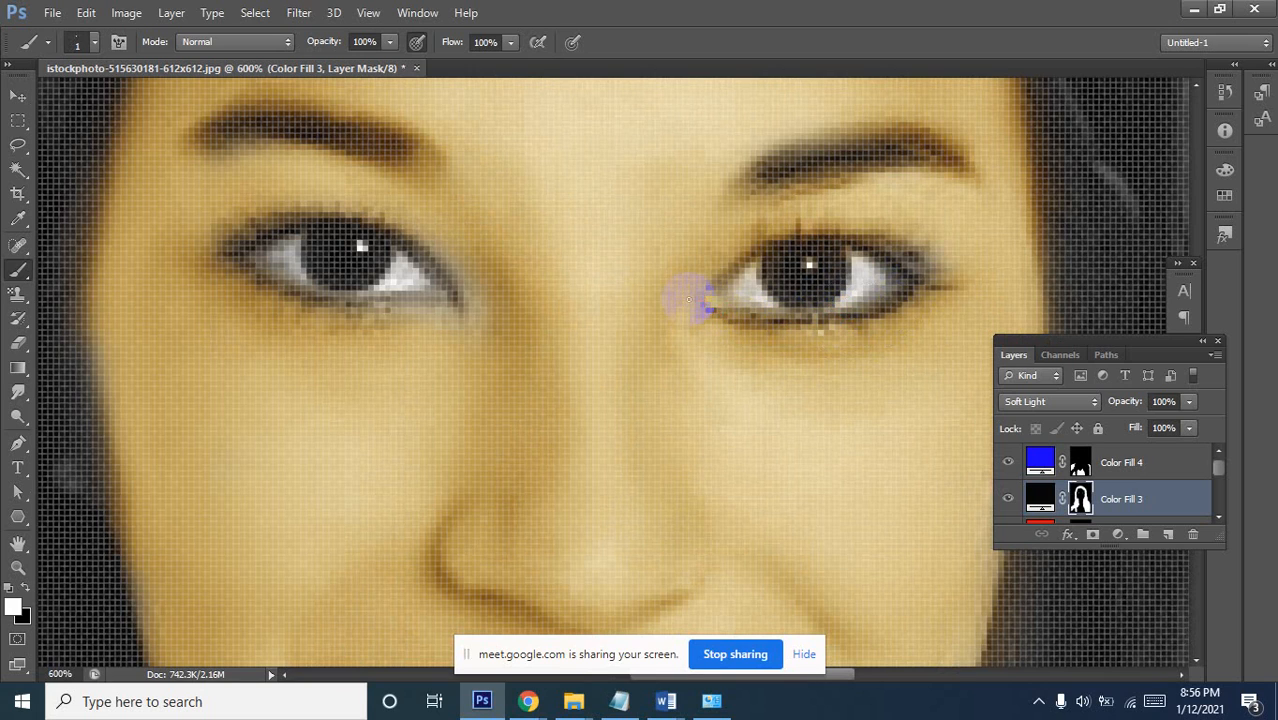
pyautogui.hotkey('ctrl', 'z')
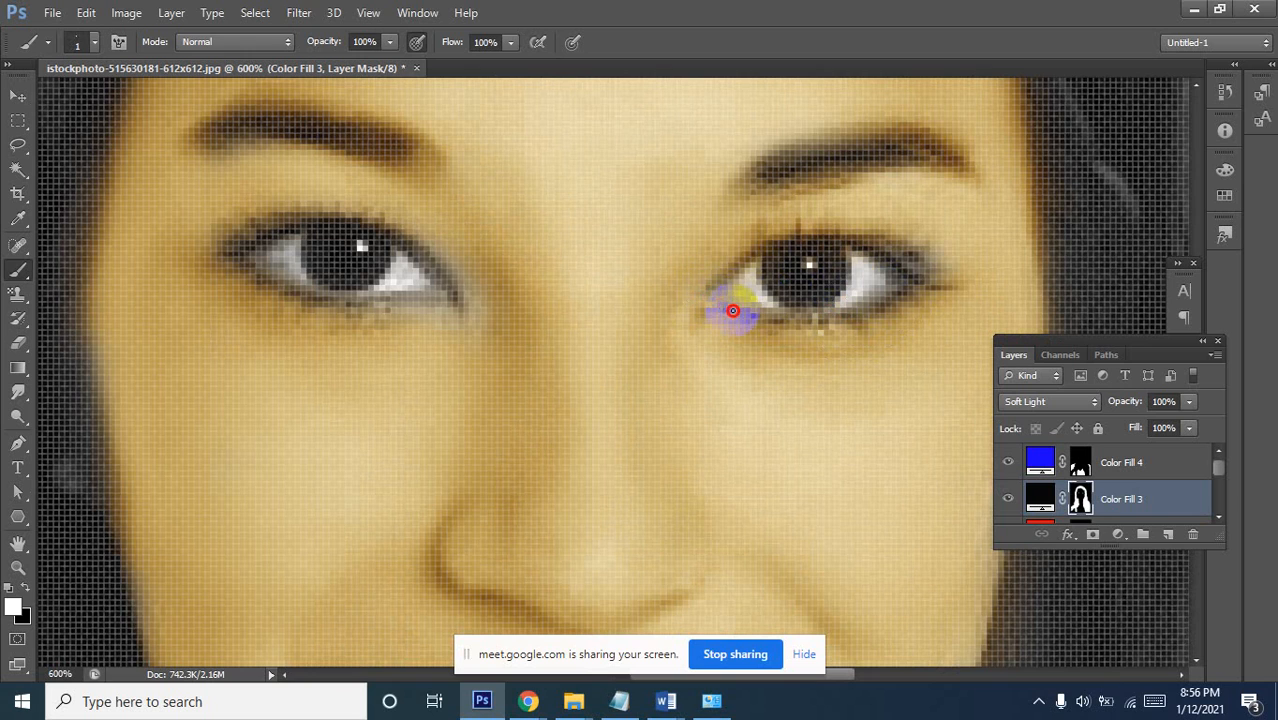
pyautogui.moveTo(733, 311)
pyautogui.mouseDown()
pyautogui.moveTo(787, 323)
pyautogui.moveTo(887, 304)
pyautogui.moveTo(924, 280)
pyautogui.moveTo(810, 237)
pyautogui.moveTo(757, 248)
pyautogui.moveTo(727, 280)
pyautogui.mouseUp()
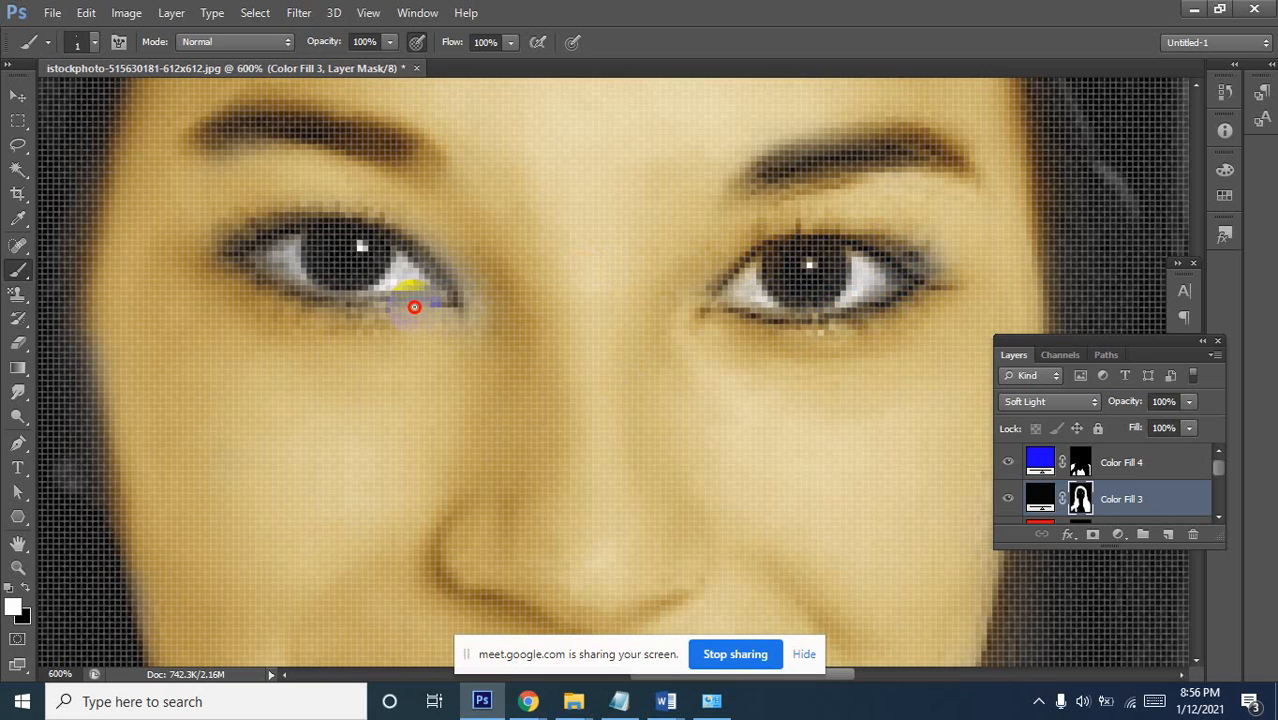
pyautogui.moveTo(335, 300)
pyautogui.mouseDown()
pyautogui.moveTo(277, 289)
pyautogui.moveTo(223, 251)
pyautogui.moveTo(297, 241)
pyautogui.moveTo(281, 256)
pyautogui.moveTo(285, 228)
pyautogui.moveTo(328, 225)
pyautogui.moveTo(380, 232)
pyautogui.moveTo(418, 264)
pyautogui.mouseUp()
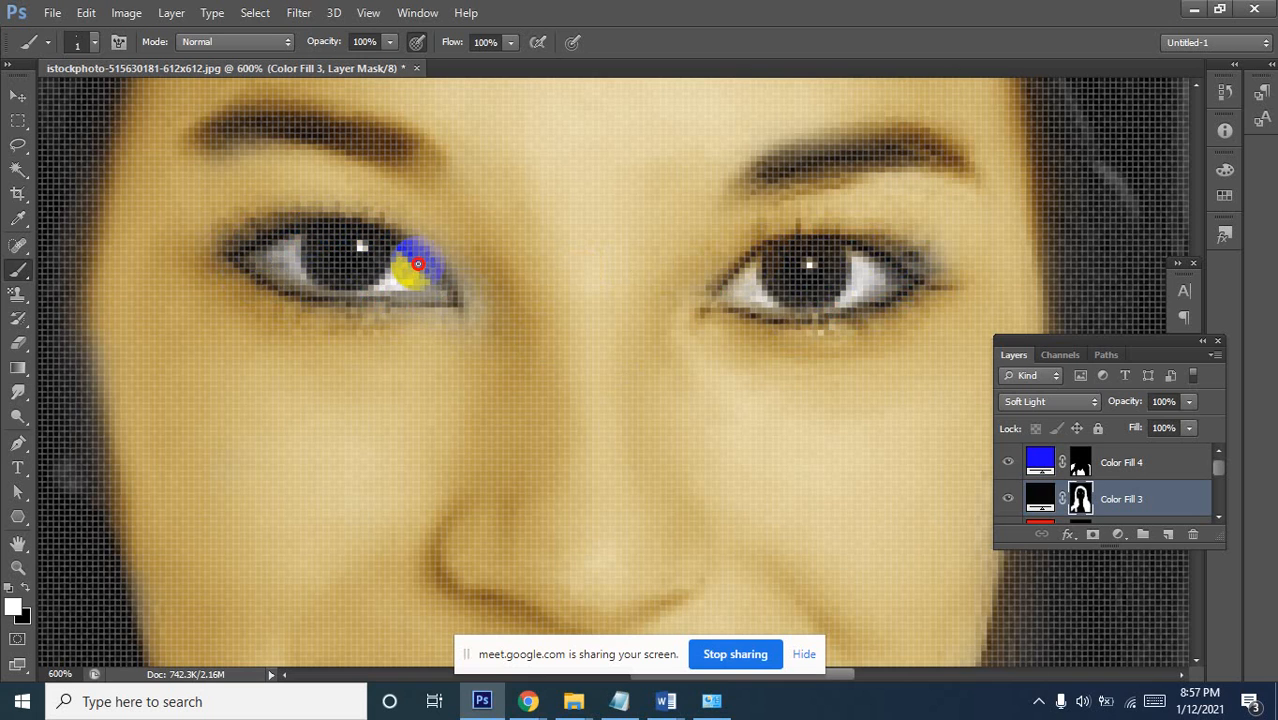
# Examine the whole colorized portrait at 50% zoom and switch to the Move tool
pyautogui.keyDown('alt'); pyautogui.click(695, 278); pyautogui.keyUp('alt')
pyautogui.keyDown('alt'); pyautogui.click(542, 351); pyautogui.keyUp('alt')
pyautogui.keyDown('alt'); pyautogui.click(548, 353); pyautogui.keyUp('alt')
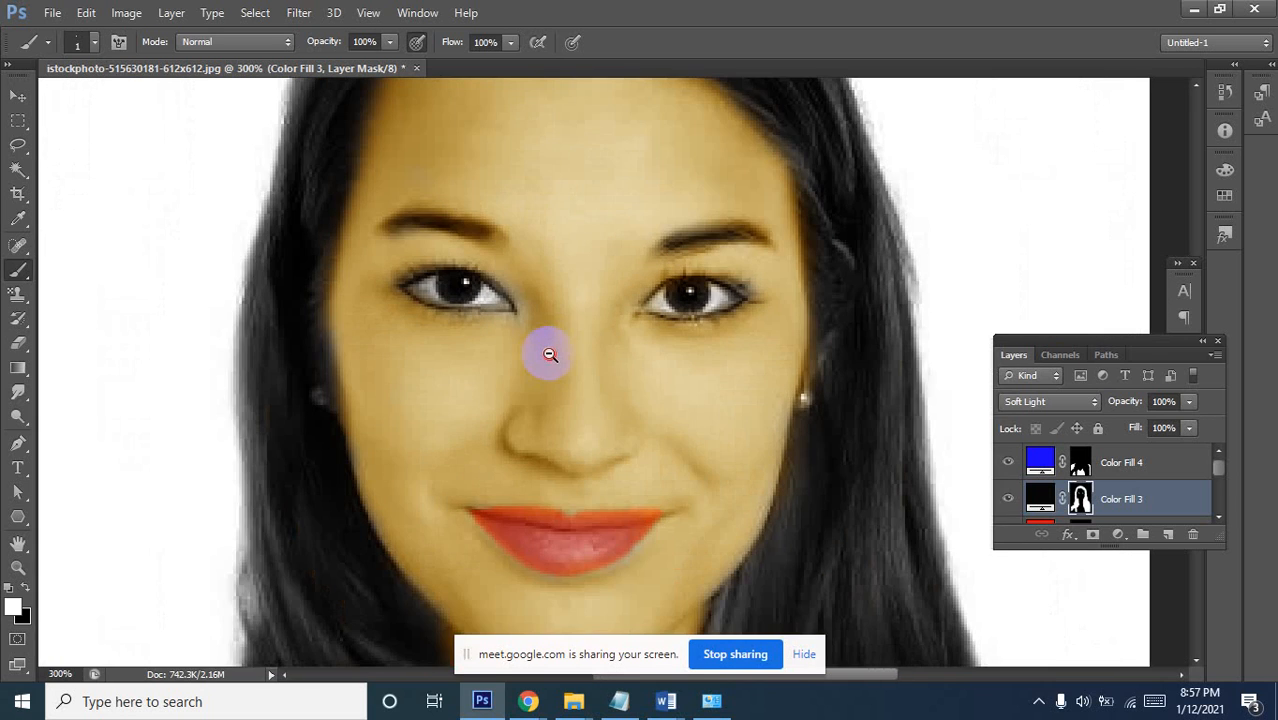
pyautogui.keyDown('alt'); pyautogui.click(550, 354); pyautogui.keyUp('alt')
pyautogui.keyDown('alt'); pyautogui.click(542, 358); pyautogui.keyUp('alt')
pyautogui.keyDown('alt'); pyautogui.click(613, 349); pyautogui.keyUp('alt')
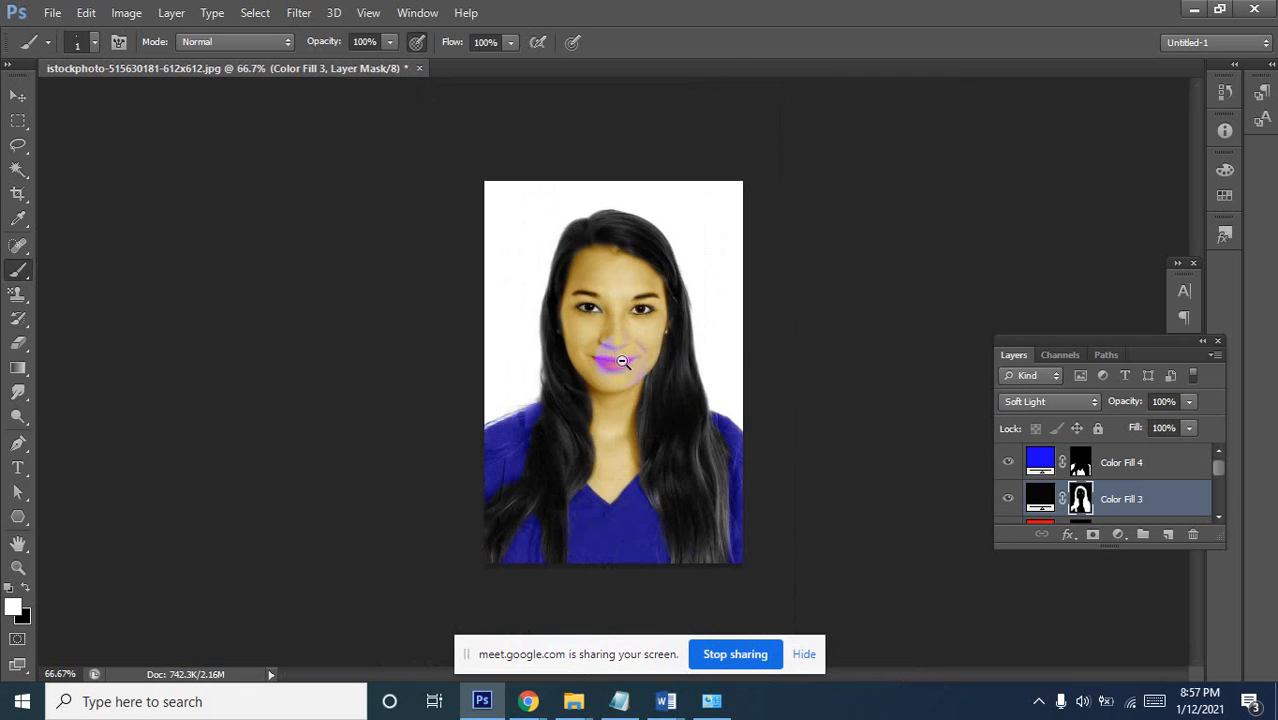
pyautogui.keyDown('alt'); pyautogui.click(671, 473); pyautogui.keyUp('alt')
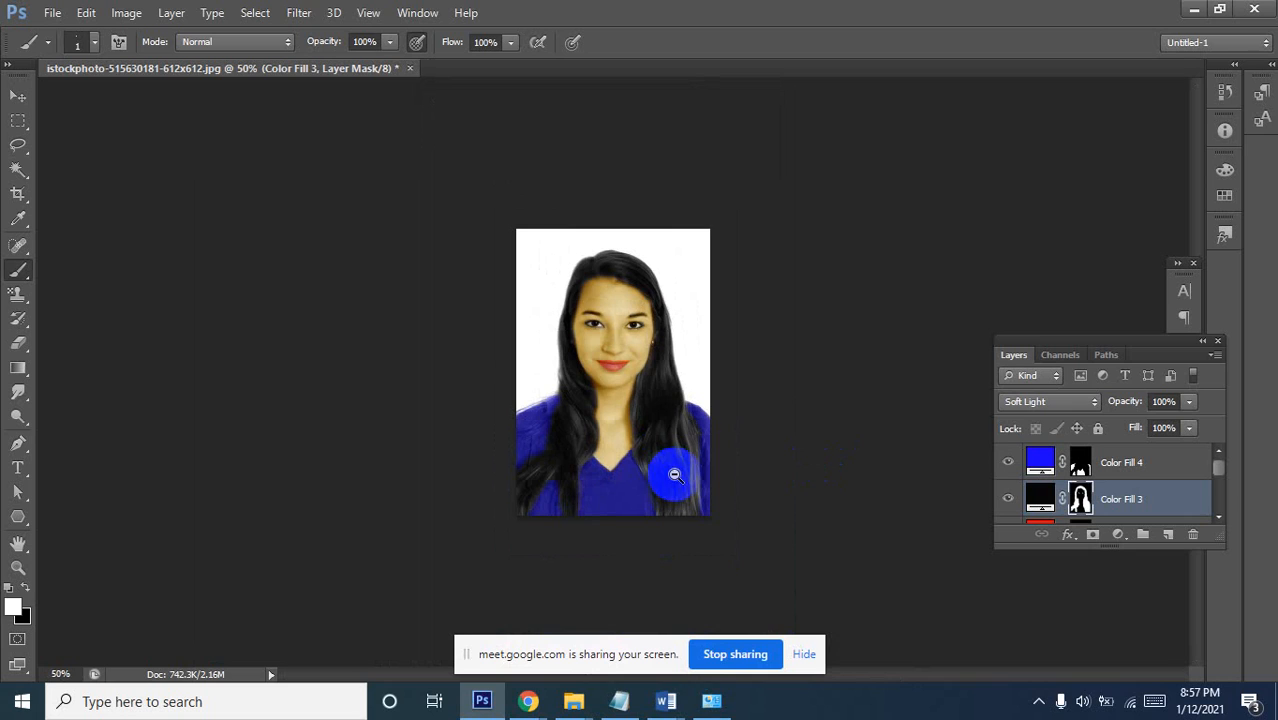
pyautogui.click(19, 96)
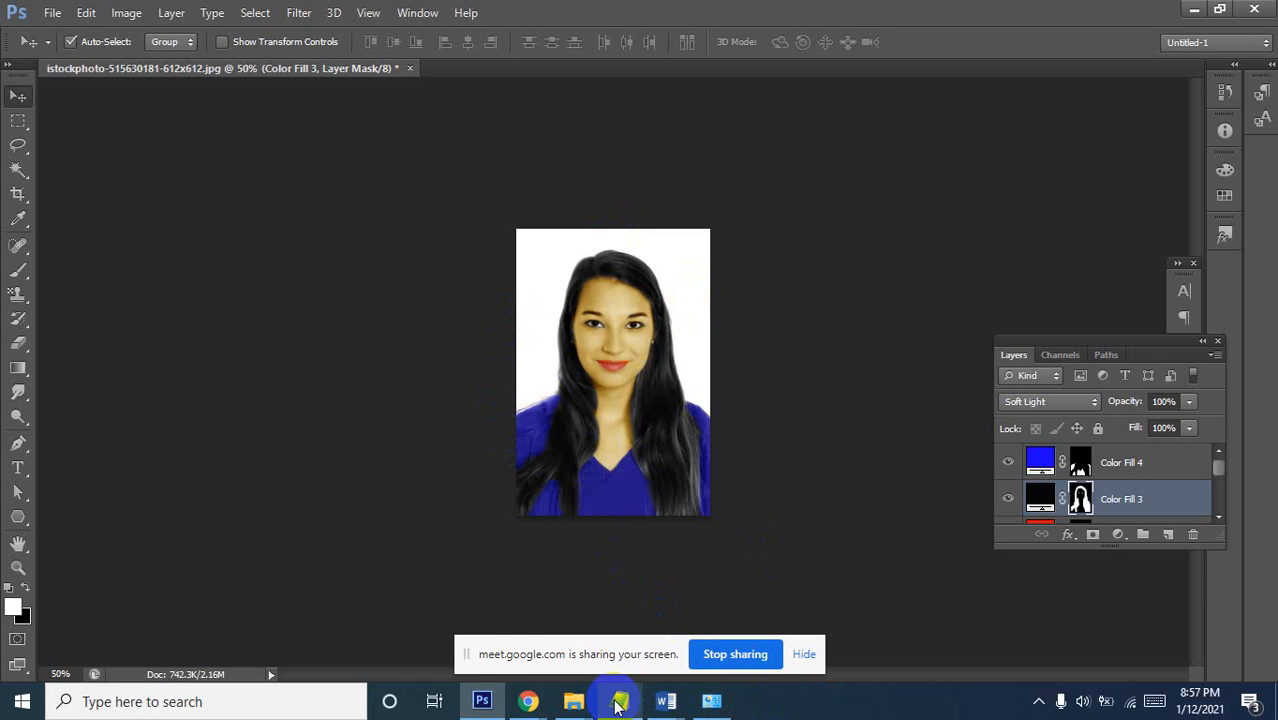
# Switch to the Graphic Design sheet in Word, review the Class # 8 Layer Palette topics, and return to Photoshop
pyautogui.click(667, 702)
pyautogui.click(755, 622)
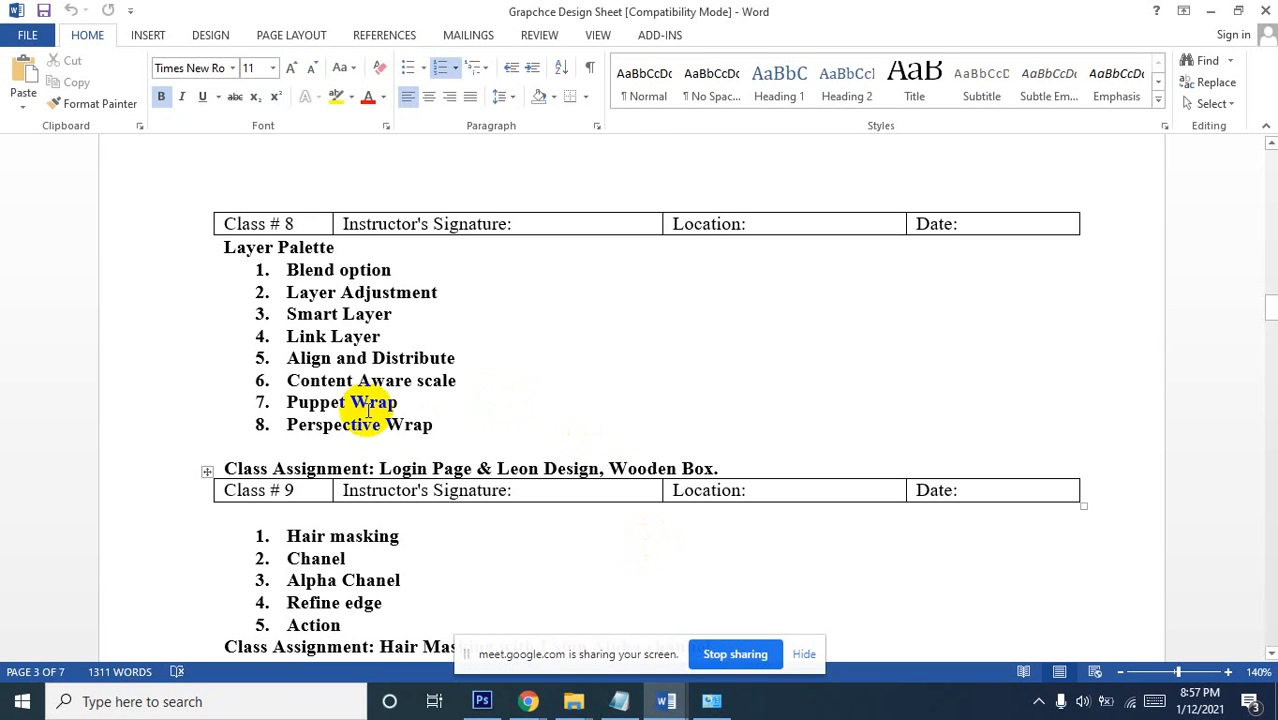
pyautogui.click(400, 312)
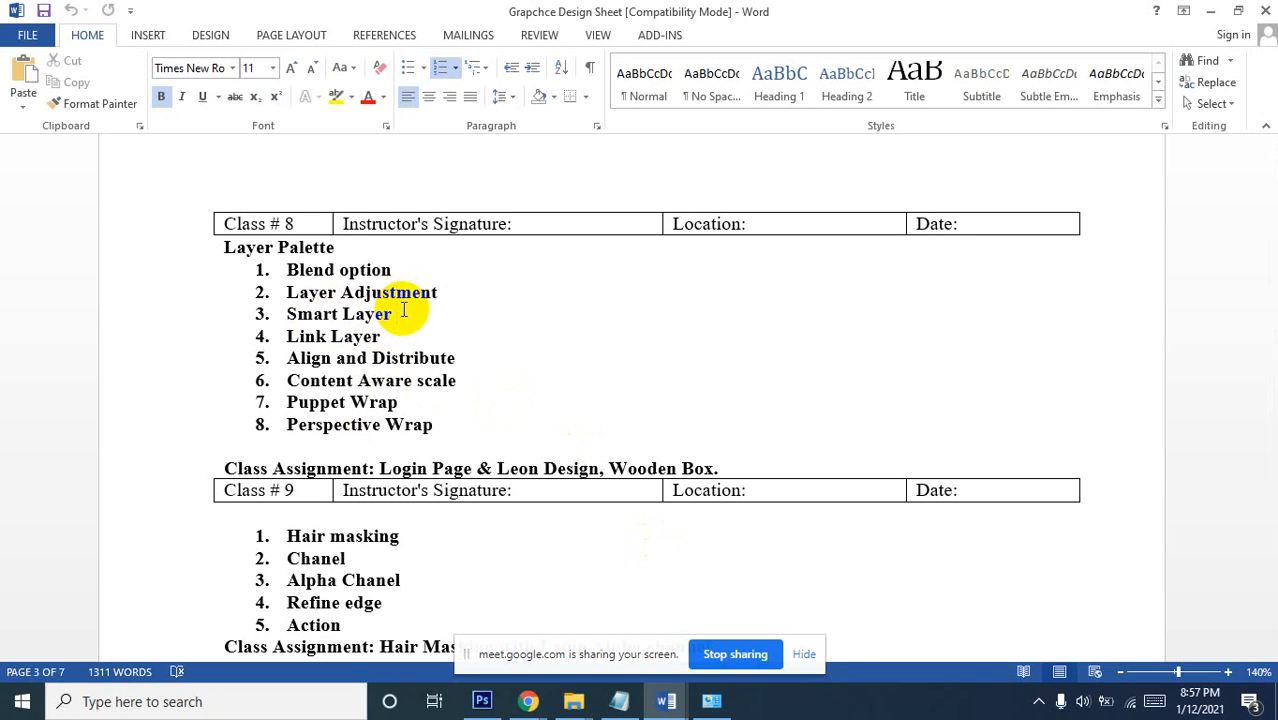
pyautogui.click(1215, 12)
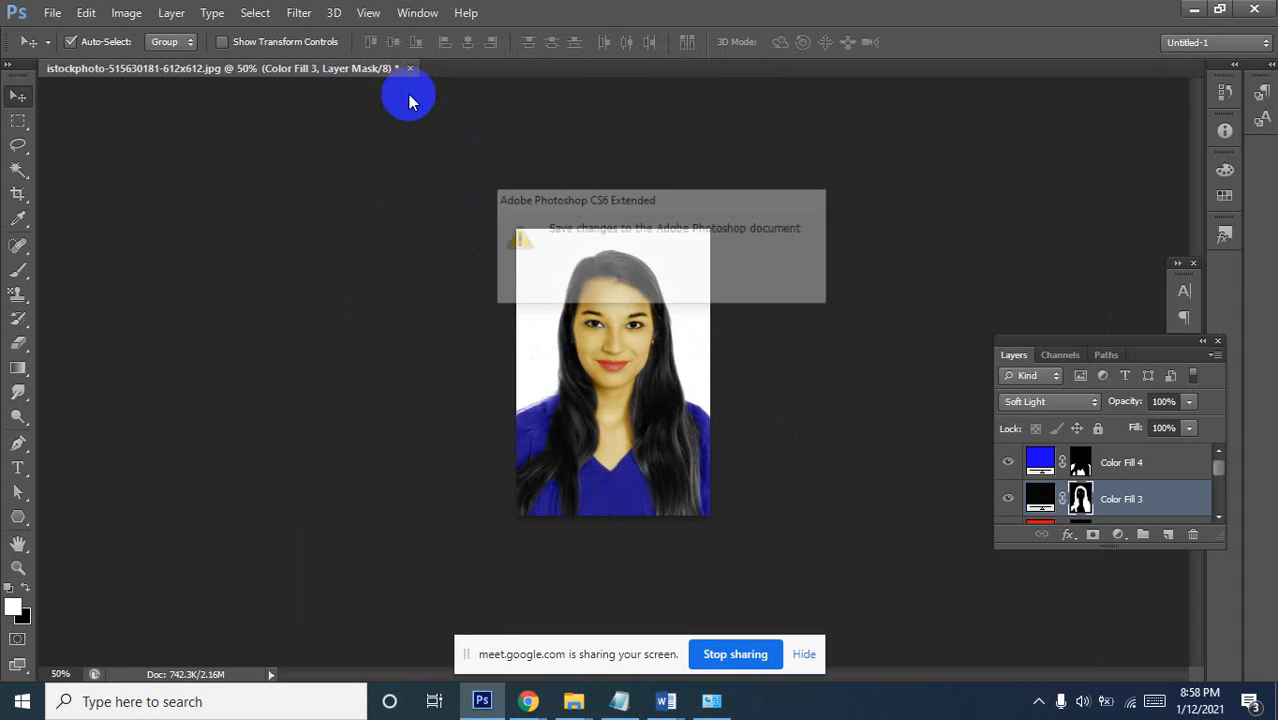
# Close the portrait document without saving its changes
pyautogui.click(637, 292)
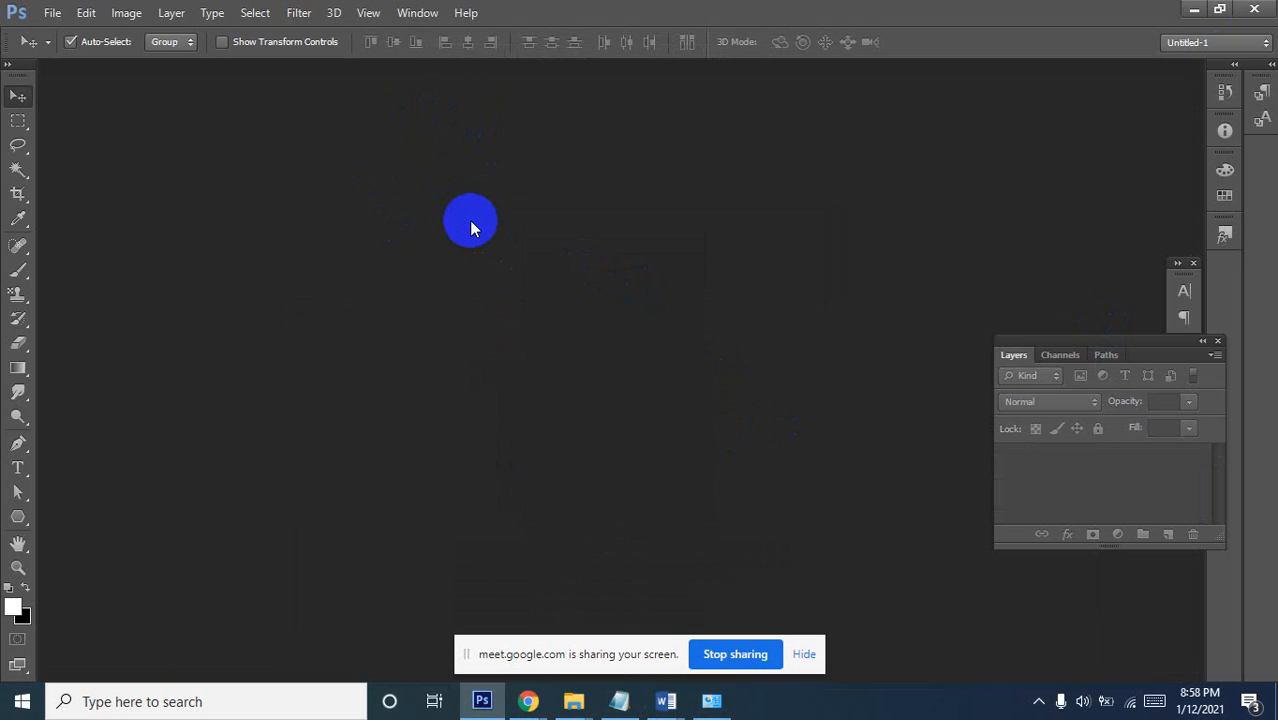
pyautogui.doubleClick(469, 220)
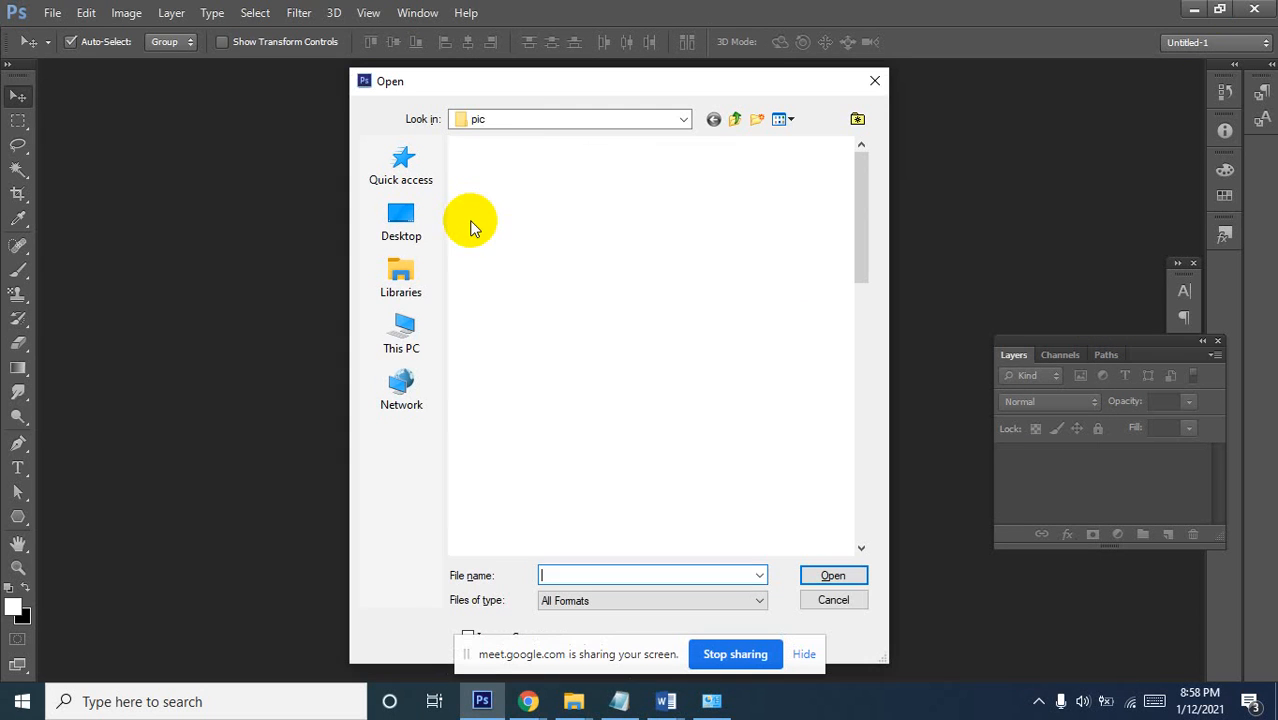
pyautogui.click(873, 80)
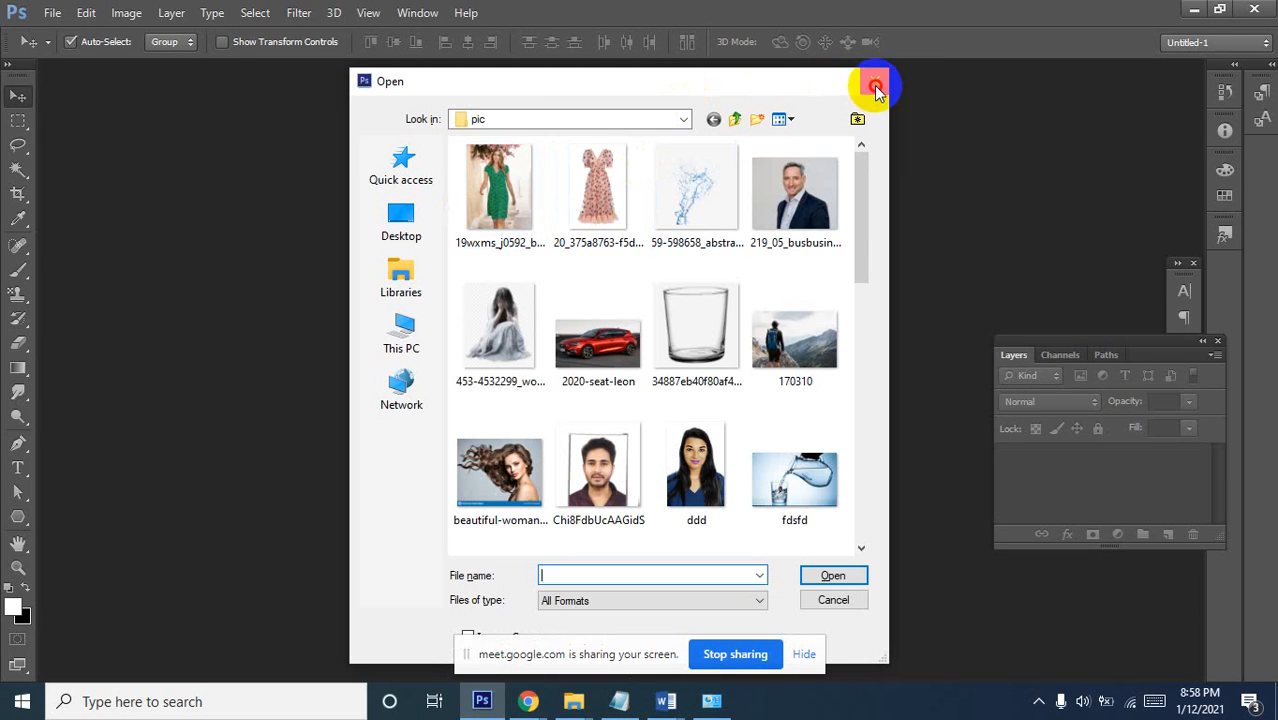
# Create a new 1352 × 633 pixel RGB document at 72 pixels/inch with a white background
pyautogui.click(52, 12)
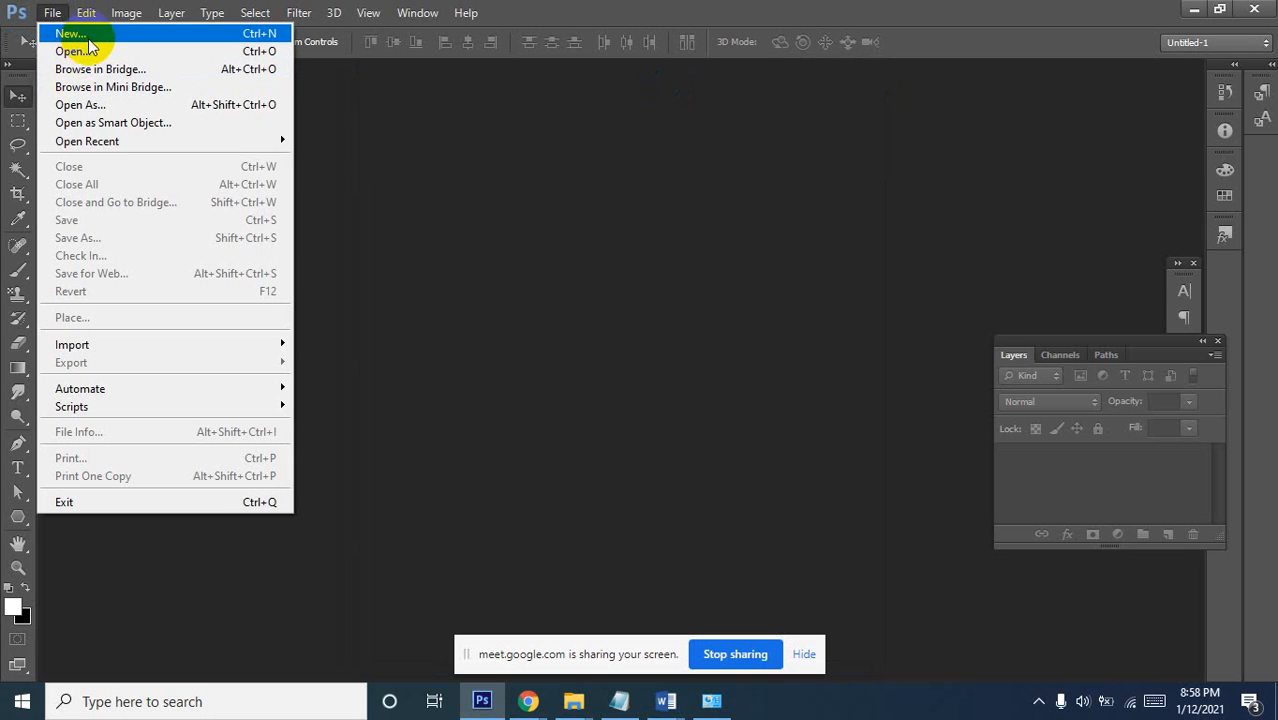
pyautogui.click(75, 34)
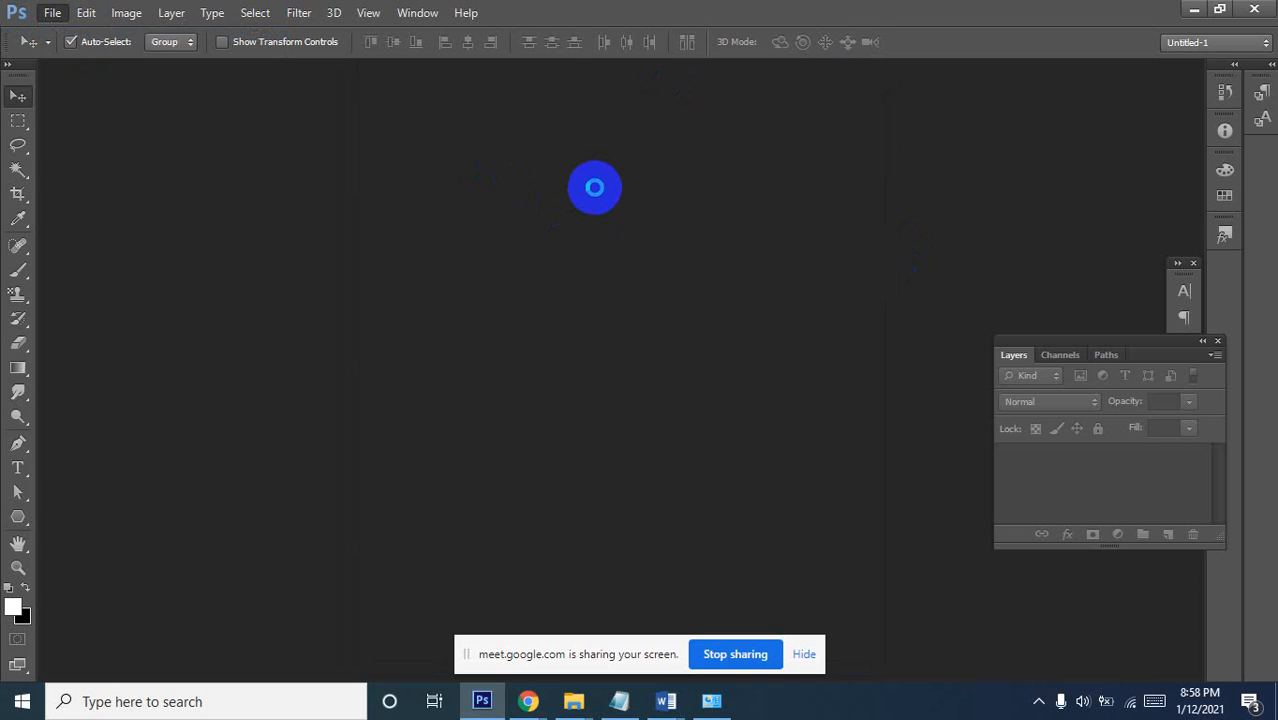
pyautogui.hotkey('ctrl', 'n')
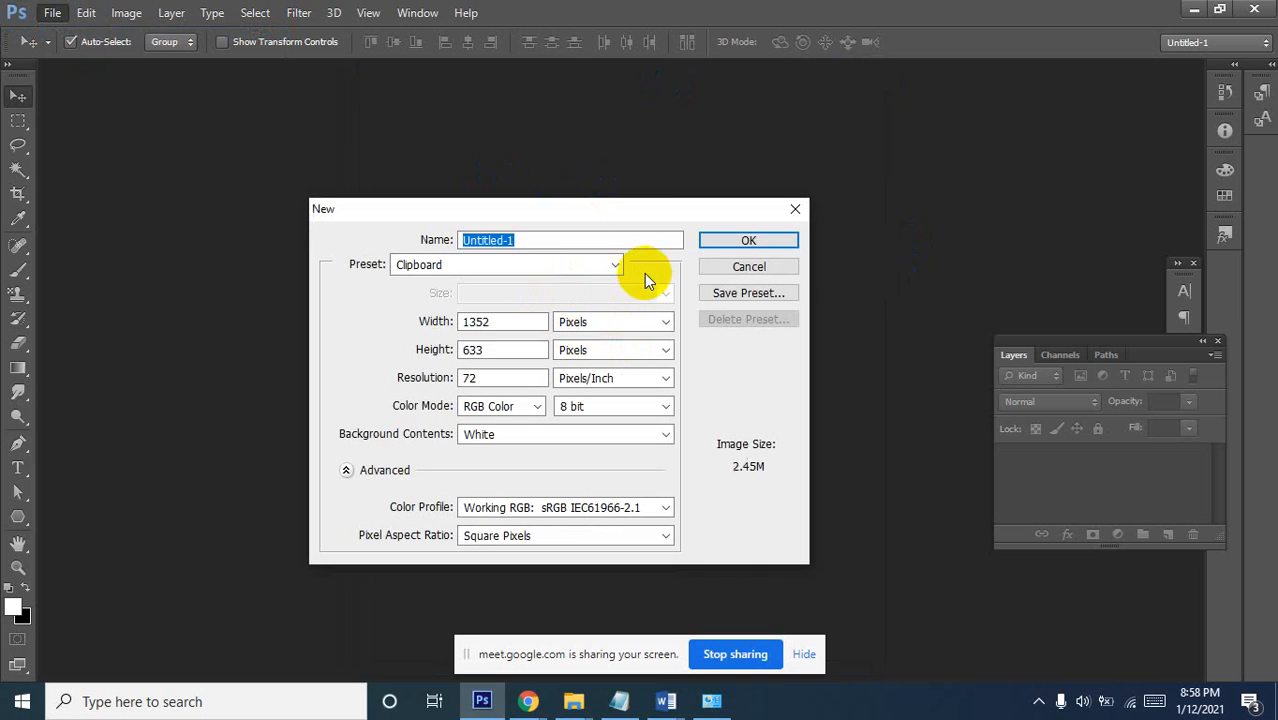
pyautogui.click(757, 240)
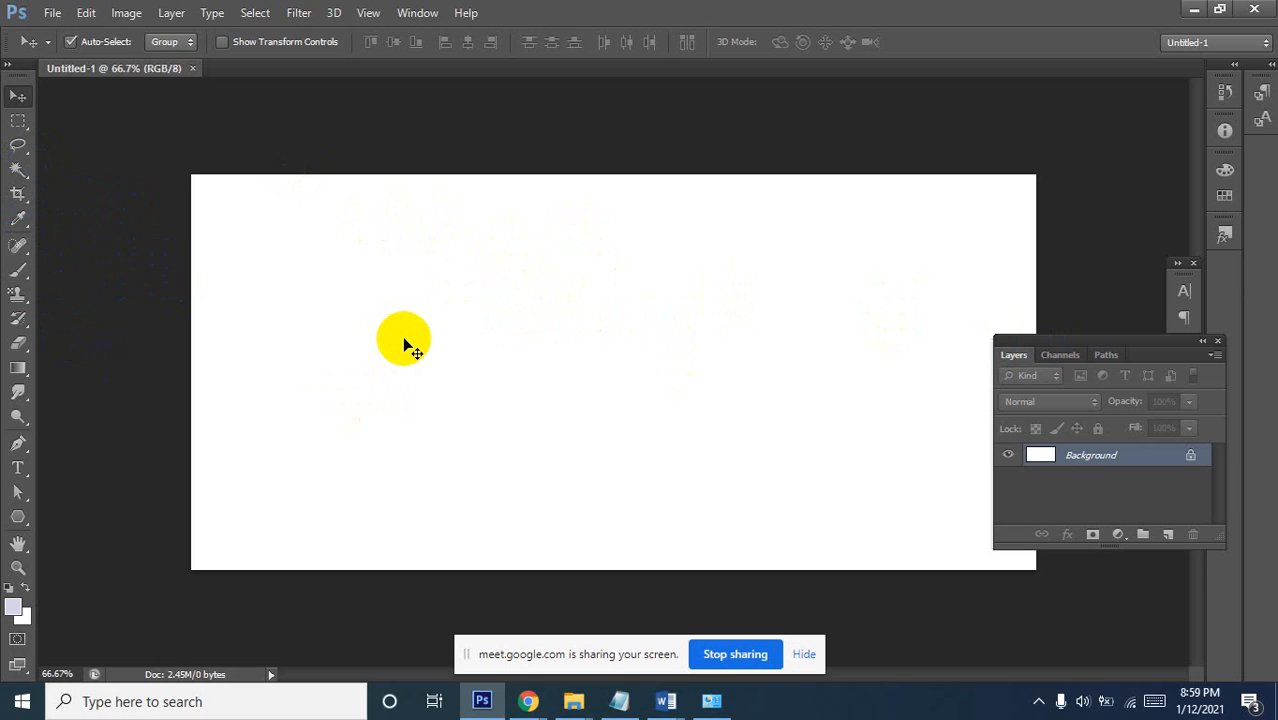
# Draw a circle about 276 px across near the canvas's upper-left corner with the Ellipse Tool and move it fully inside the canvas
pyautogui.click(19, 518)
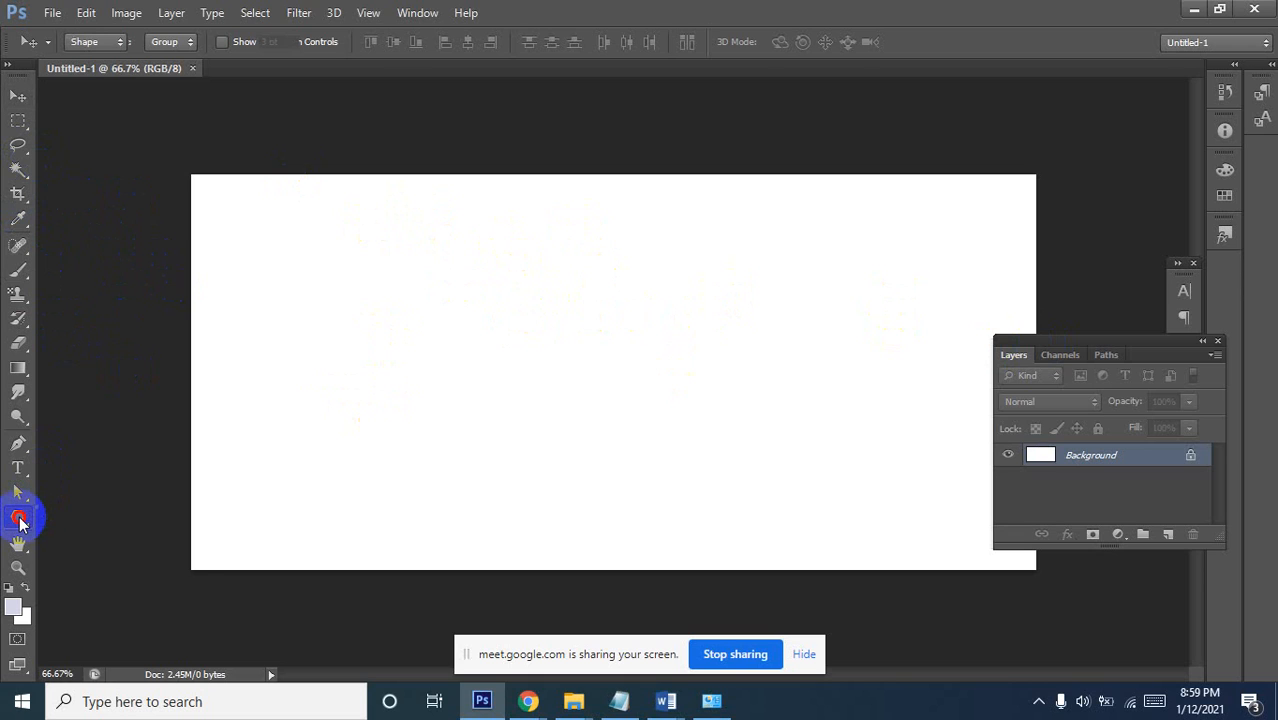
pyautogui.moveTo(19, 521); pyautogui.dragTo(58, 569)
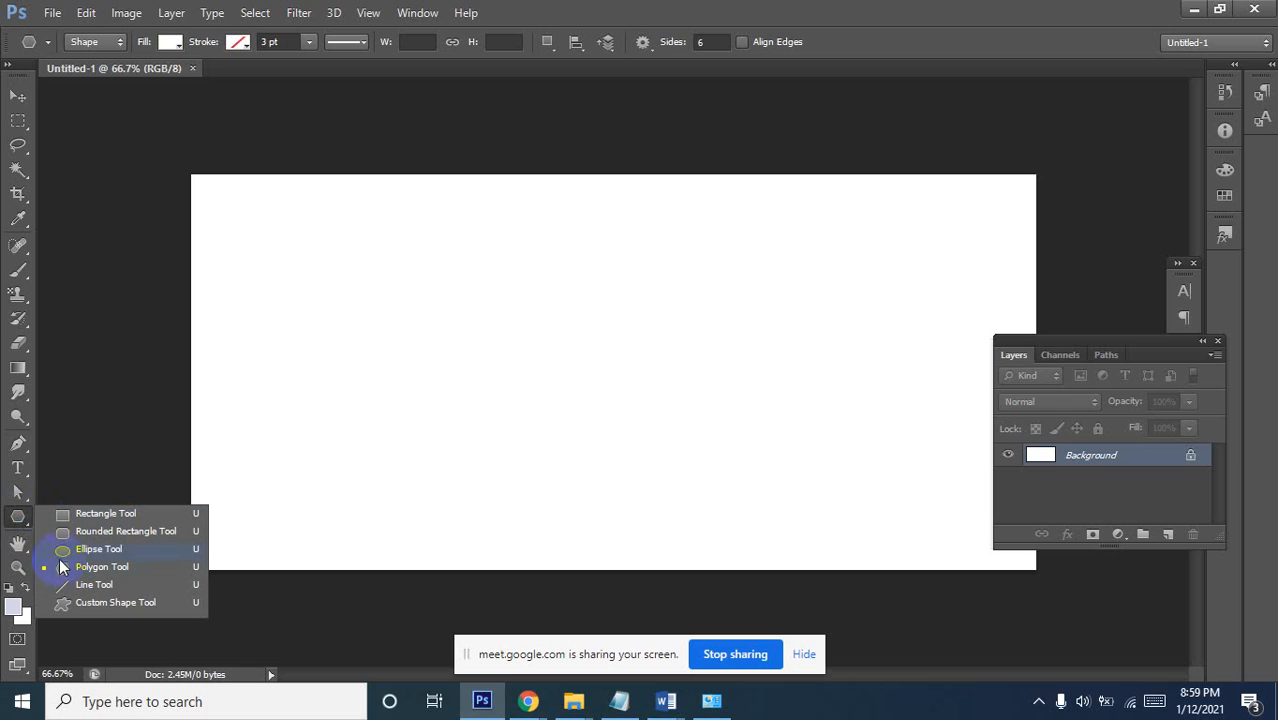
pyautogui.click(62, 552)
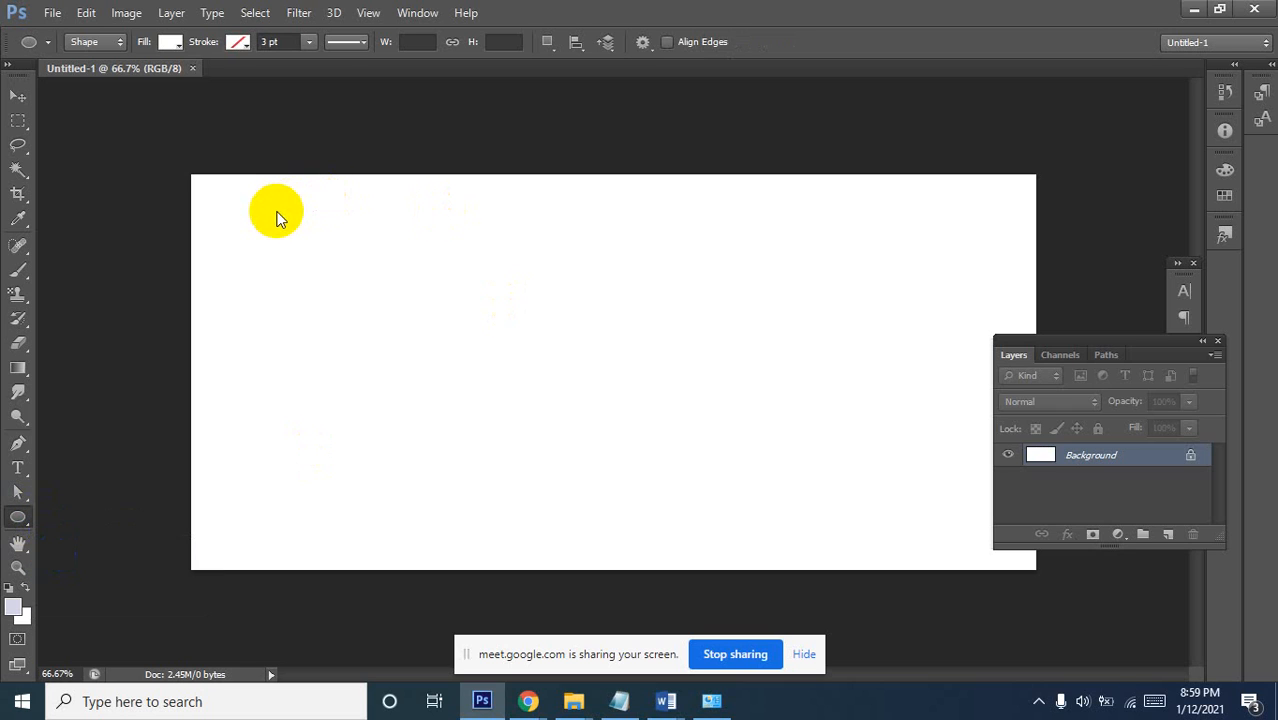
pyautogui.moveTo(271, 219); pyautogui.dragTo(365, 302)
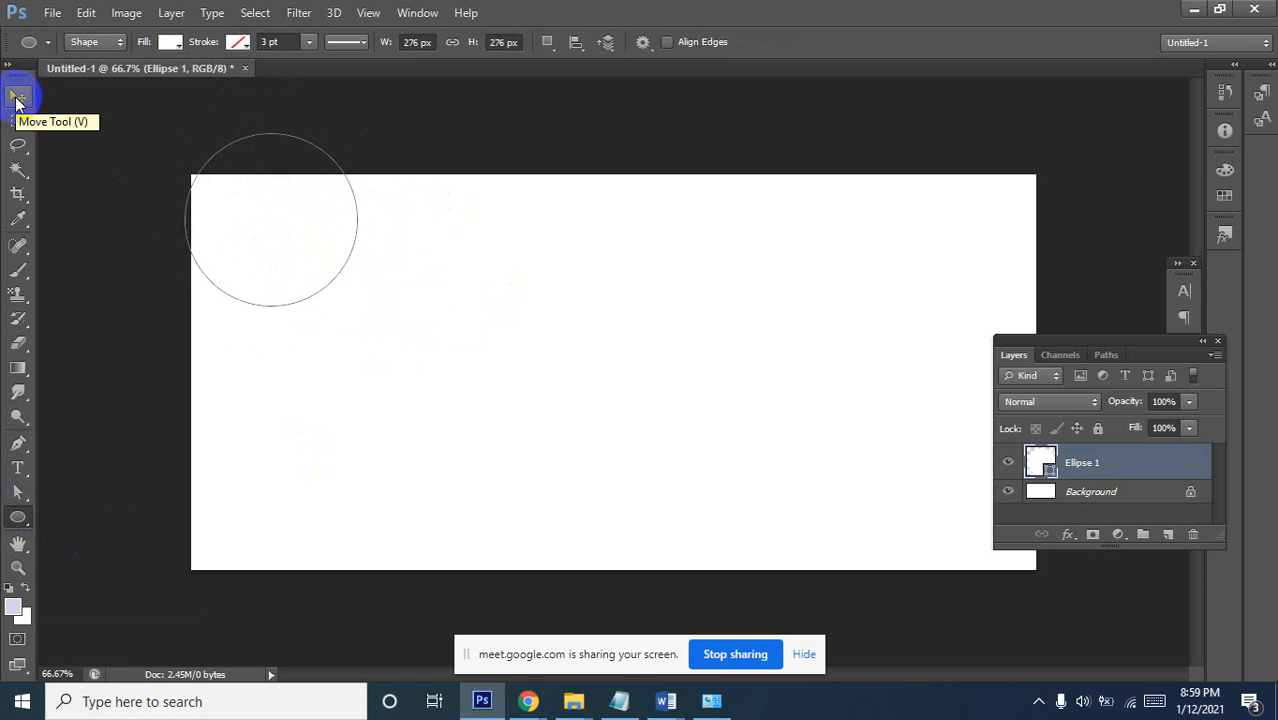
pyautogui.click(16, 100)
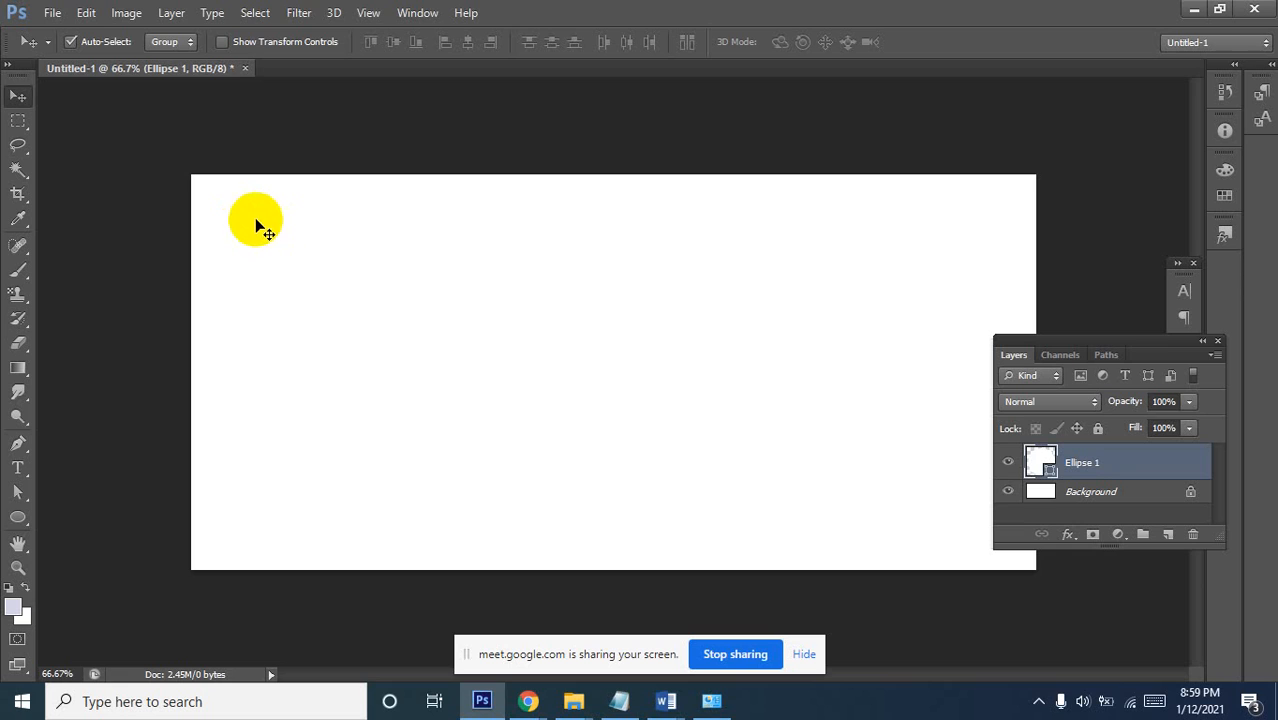
pyautogui.moveTo(260, 226); pyautogui.dragTo(294, 310)
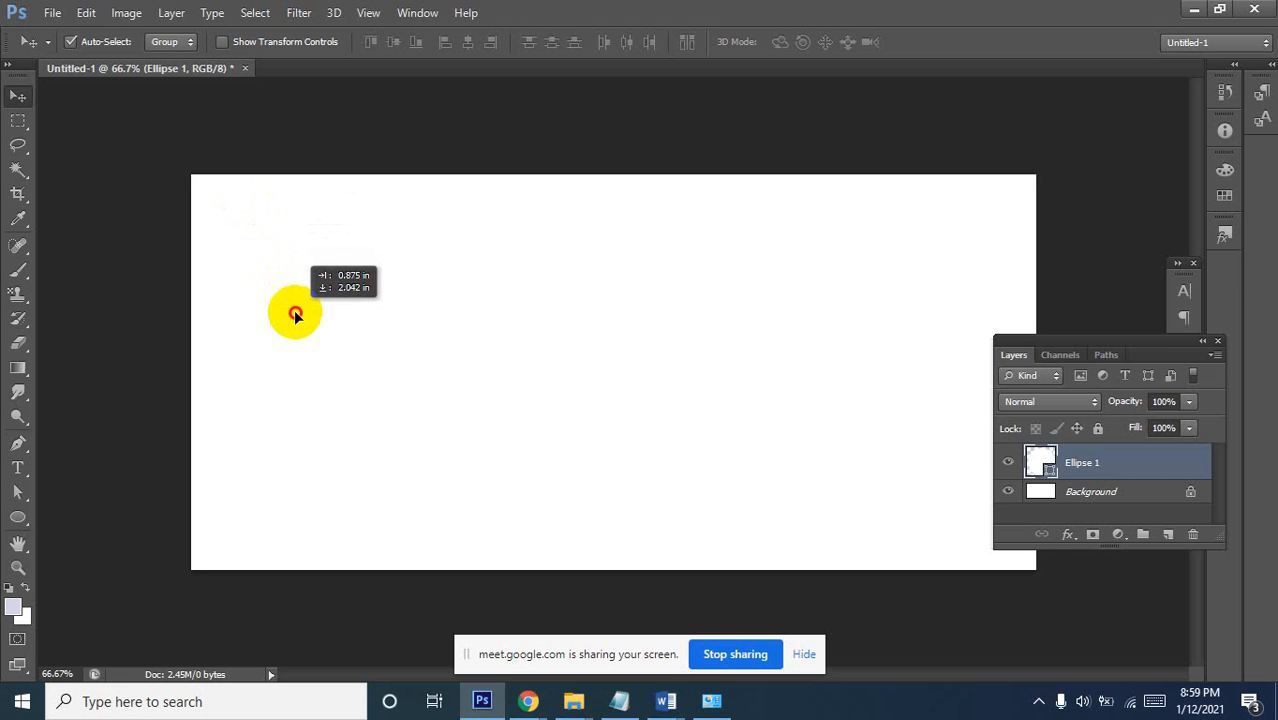
# Change the fill color of the circle's shape layer to bright green
pyautogui.click(1043, 460)
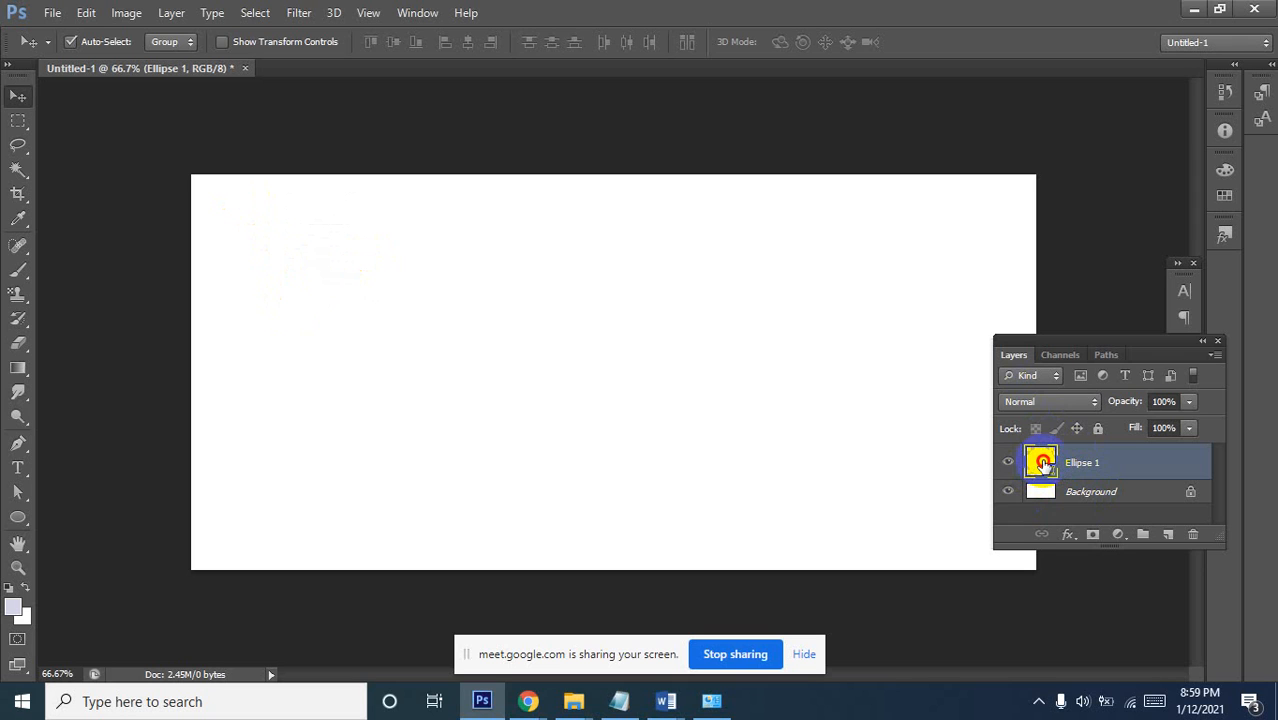
pyautogui.doubleClick(1041, 462)
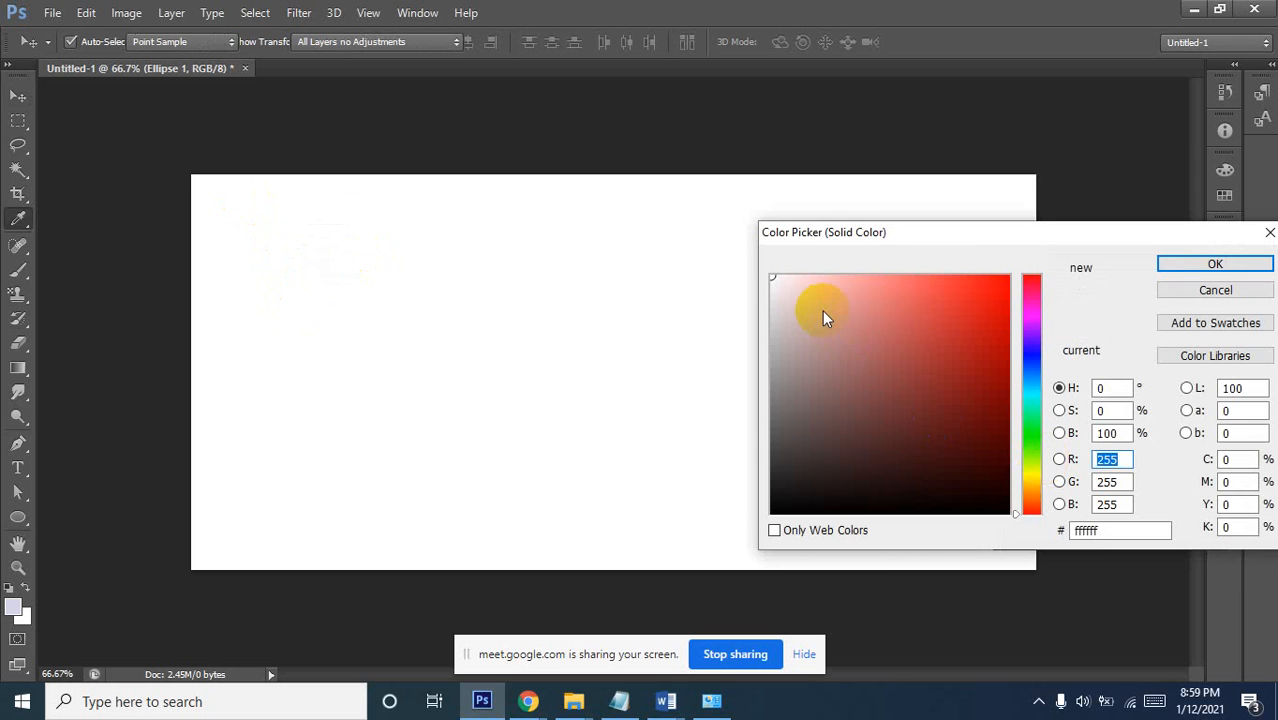
pyautogui.click(1032, 461)
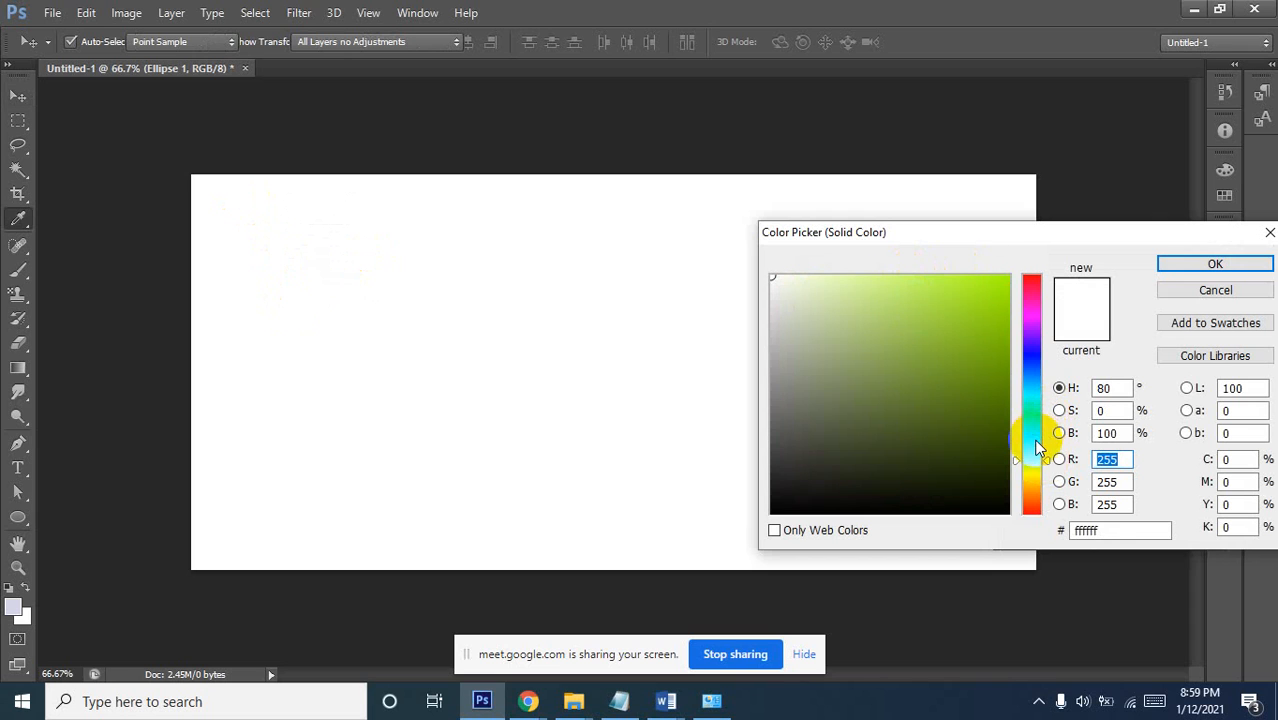
pyautogui.click(1007, 279)
pyautogui.click(1171, 268)
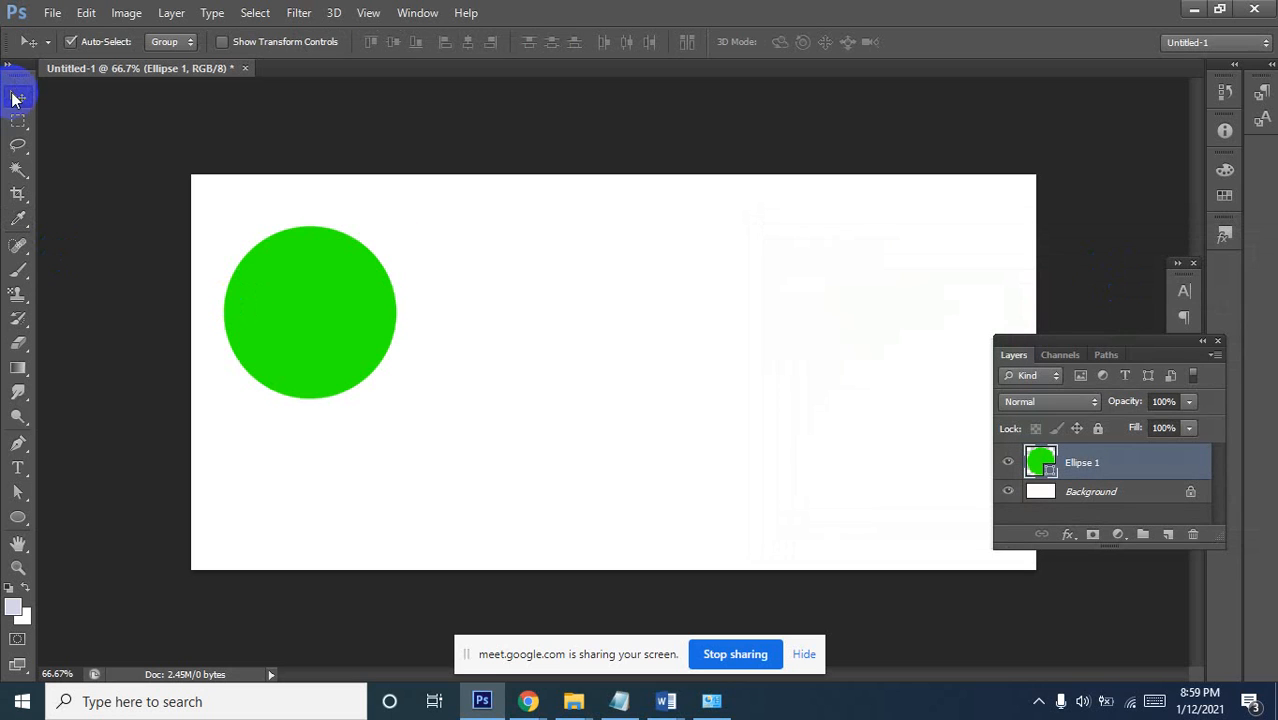
# Move the green circle slightly up and left, closer to the canvas's upper-left corner
pyautogui.moveTo(276, 300)
pyautogui.mouseDown()
pyautogui.moveTo(262, 260)
pyautogui.moveTo(264, 280)
pyautogui.mouseUp()
pyautogui.click(363, 331)
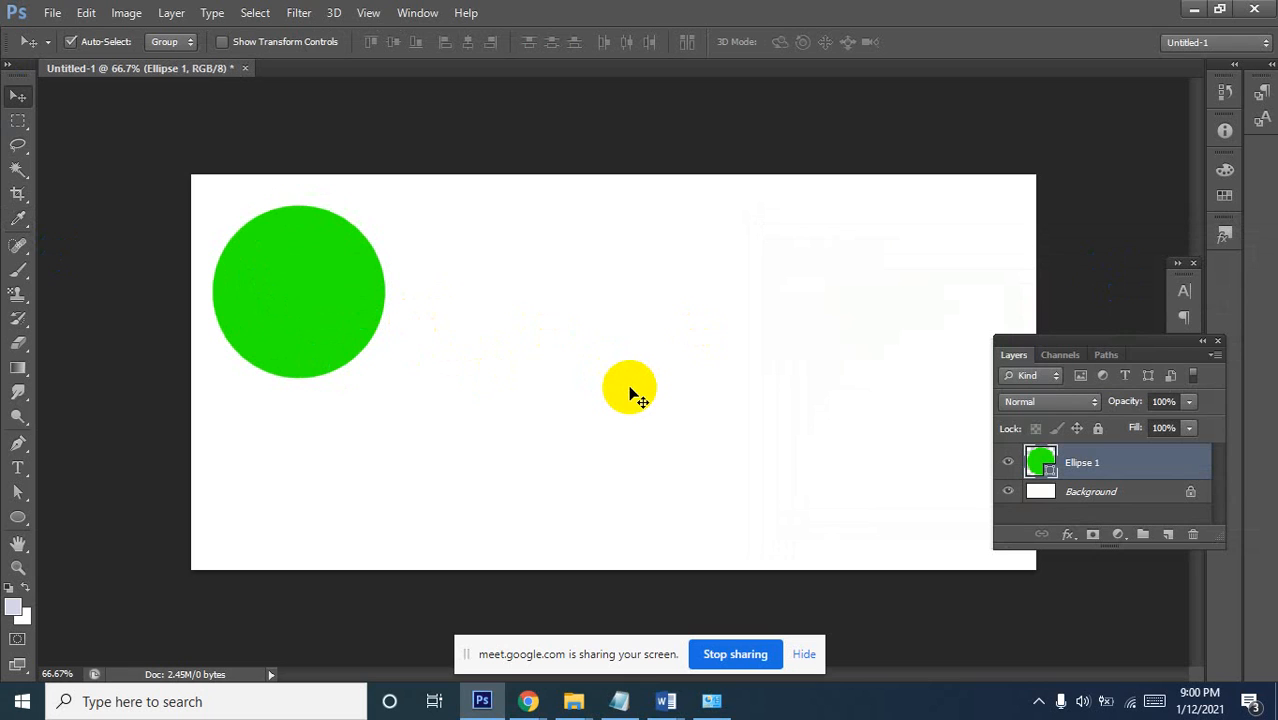
pyautogui.click(313, 337)
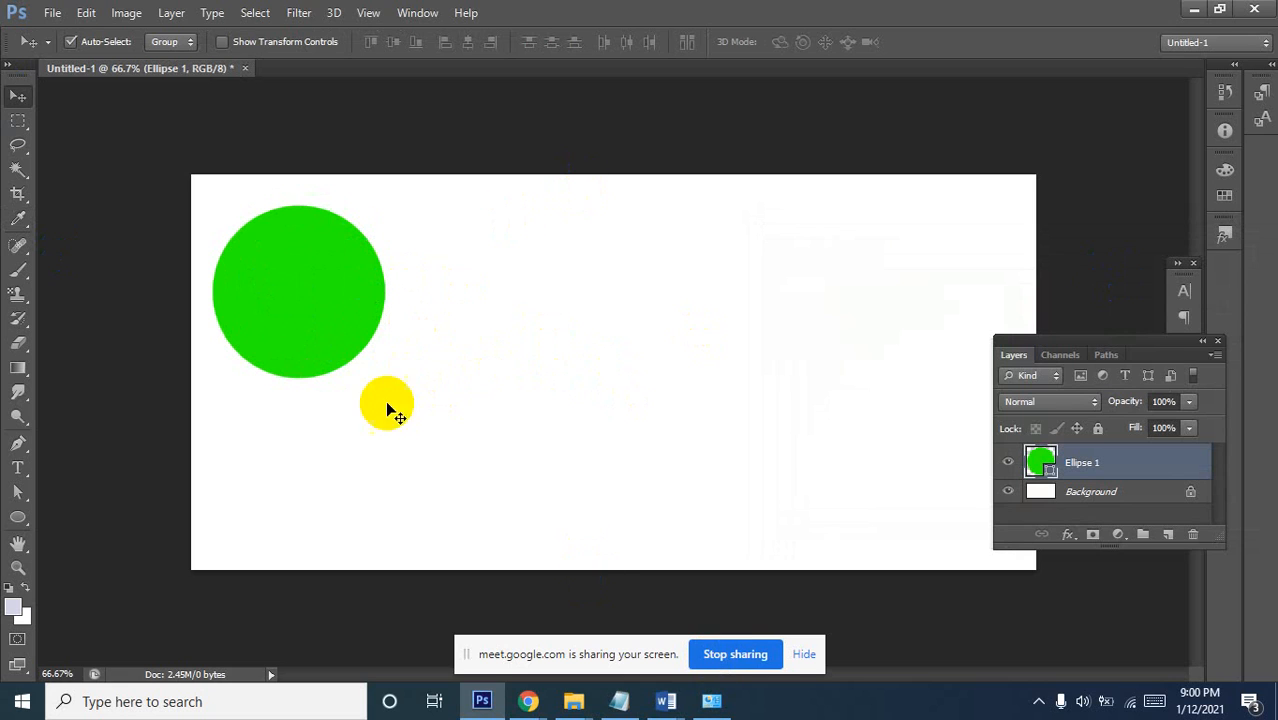
pyautogui.click(290, 292)
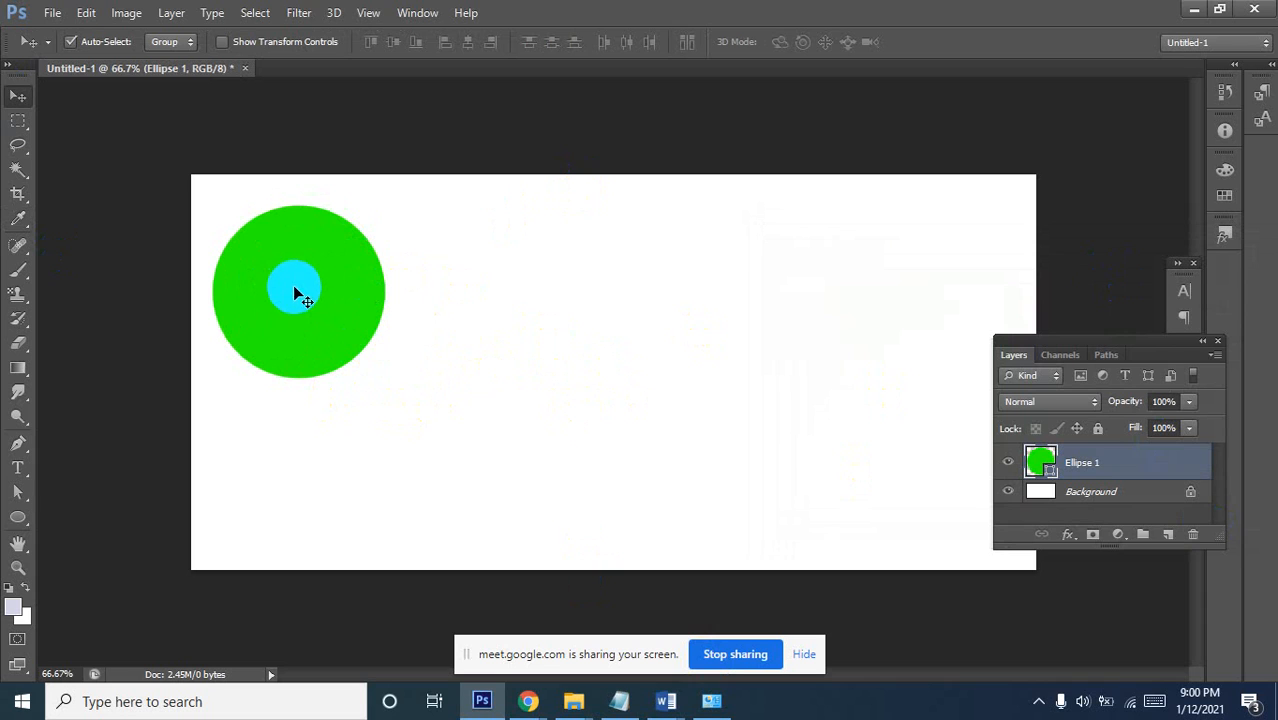
# Convert the Ellipse 1 layer to a Smart Object and nudge the circle slightly to the right
pyautogui.rightClick(1045, 461)
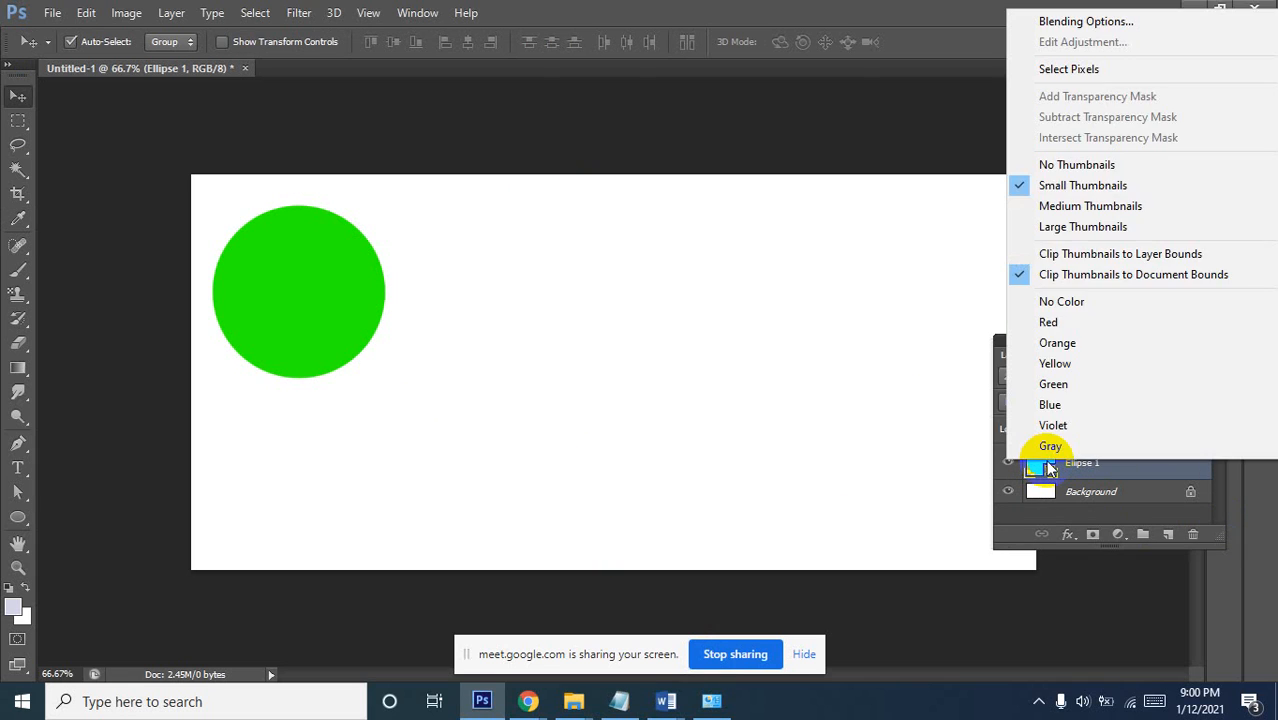
pyautogui.rightClick(1089, 465)
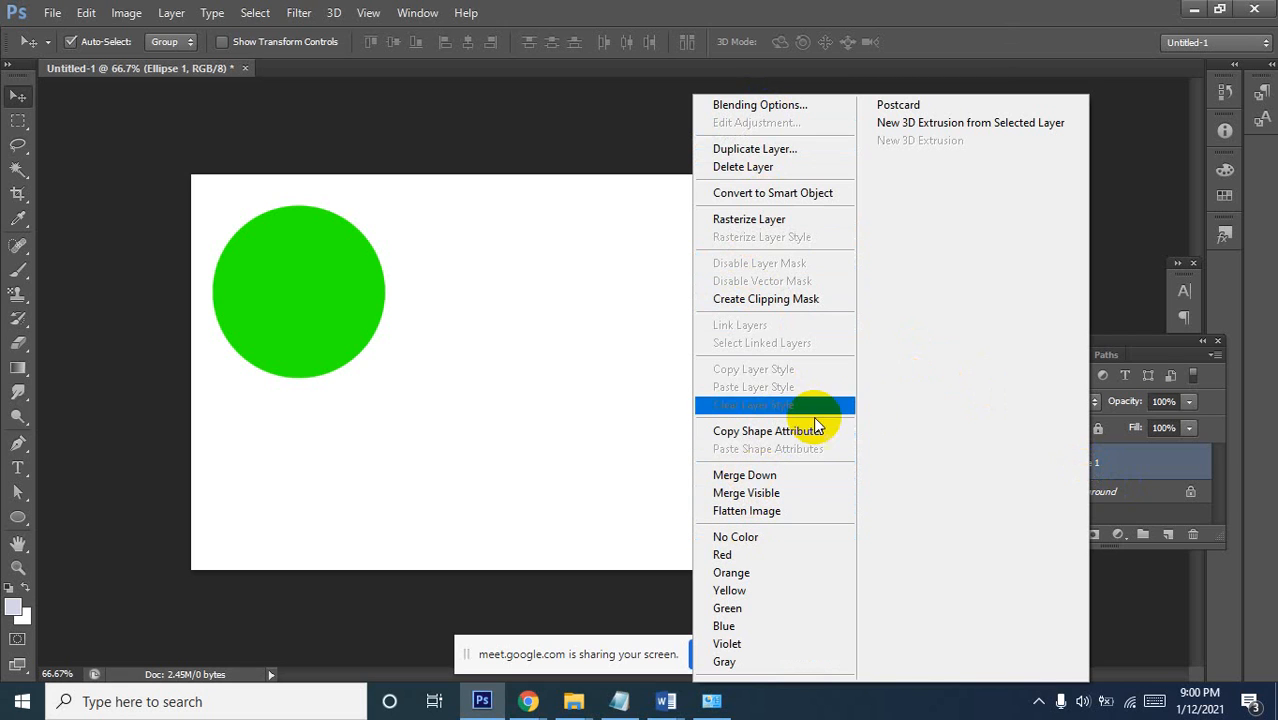
pyautogui.click(295, 305)
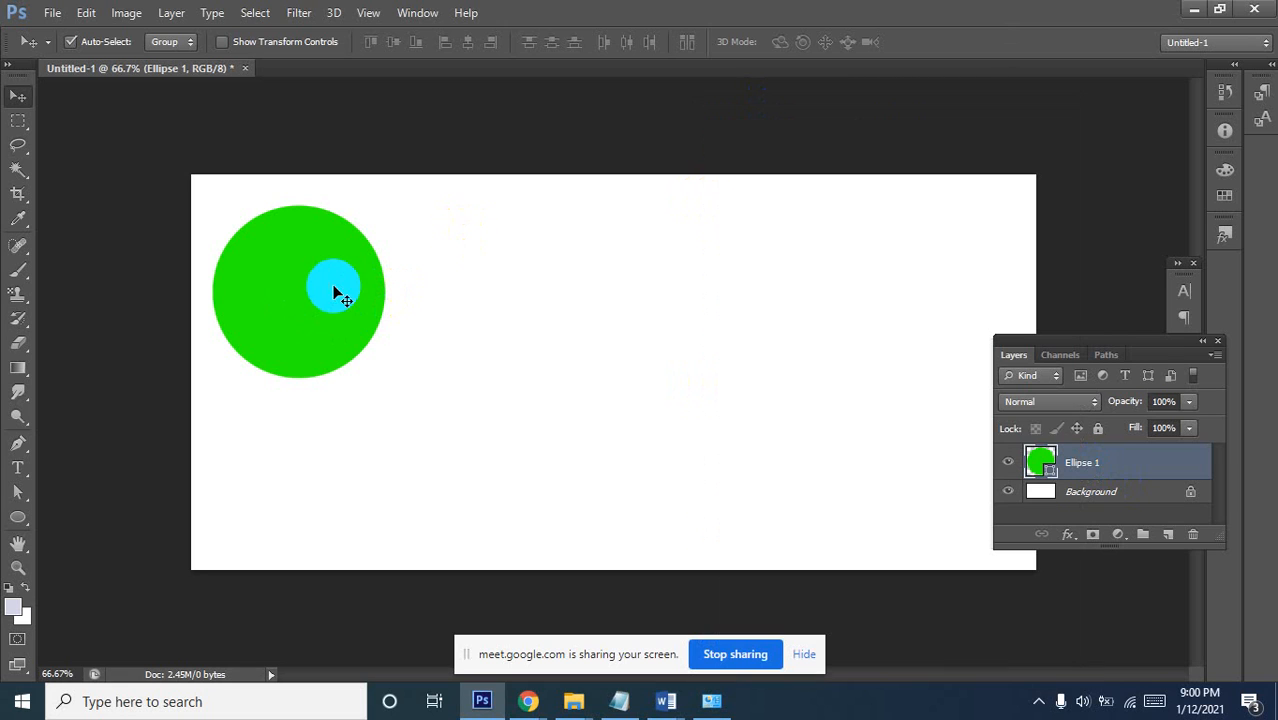
pyautogui.rightClick(1113, 464)
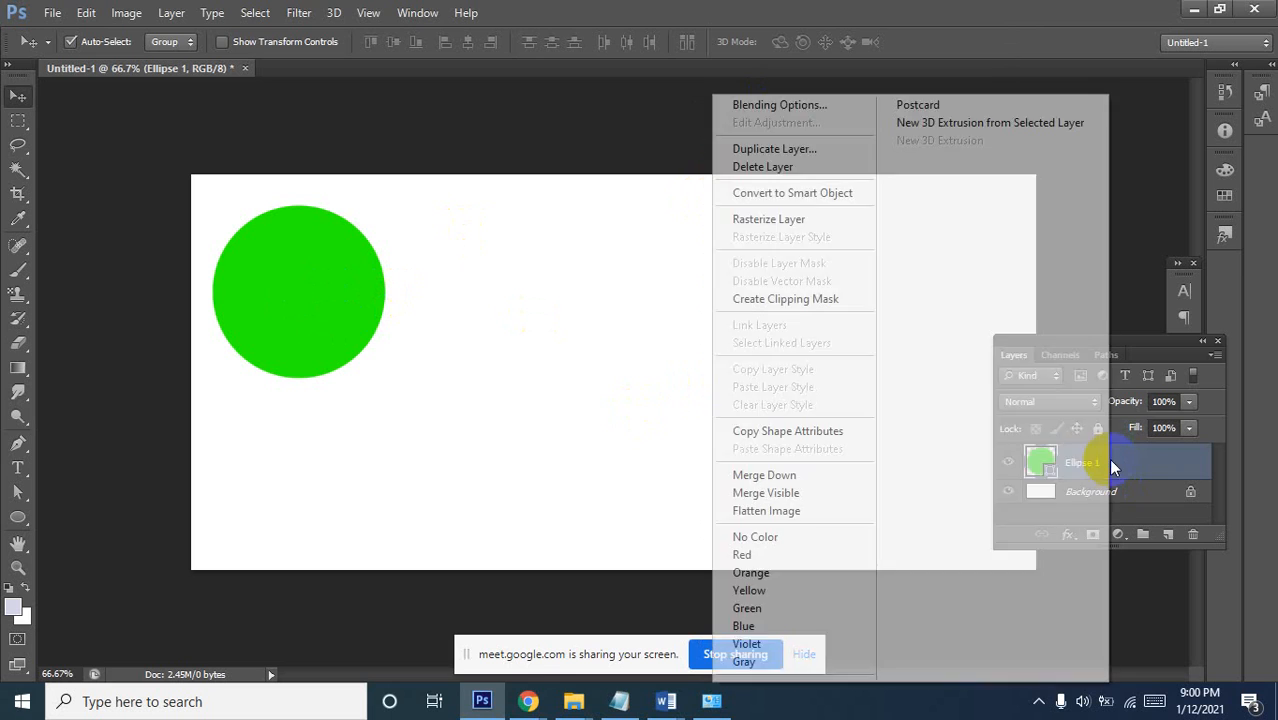
pyautogui.click(828, 196)
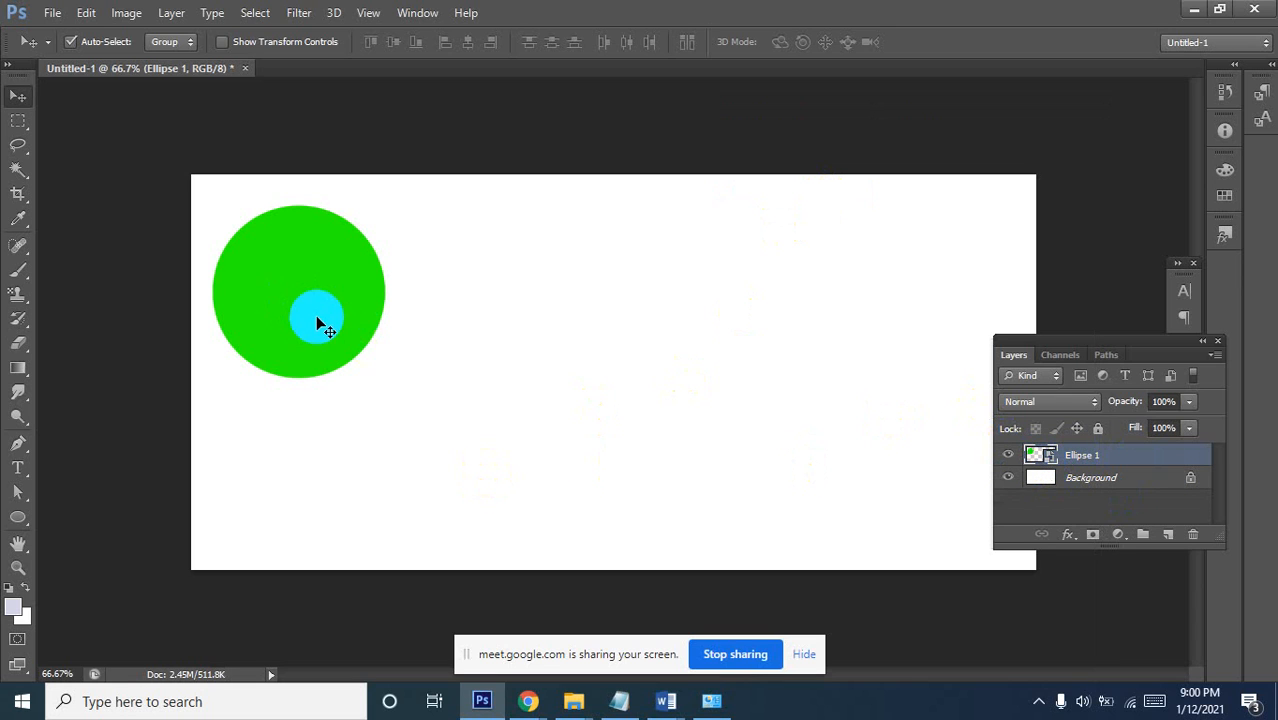
pyautogui.moveTo(326, 321)
pyautogui.mouseDown()
pyautogui.moveTo(354, 323)
pyautogui.moveTo(337, 331)
pyautogui.moveTo(325, 303)
pyautogui.moveTo(335, 317)
pyautogui.mouseUp()
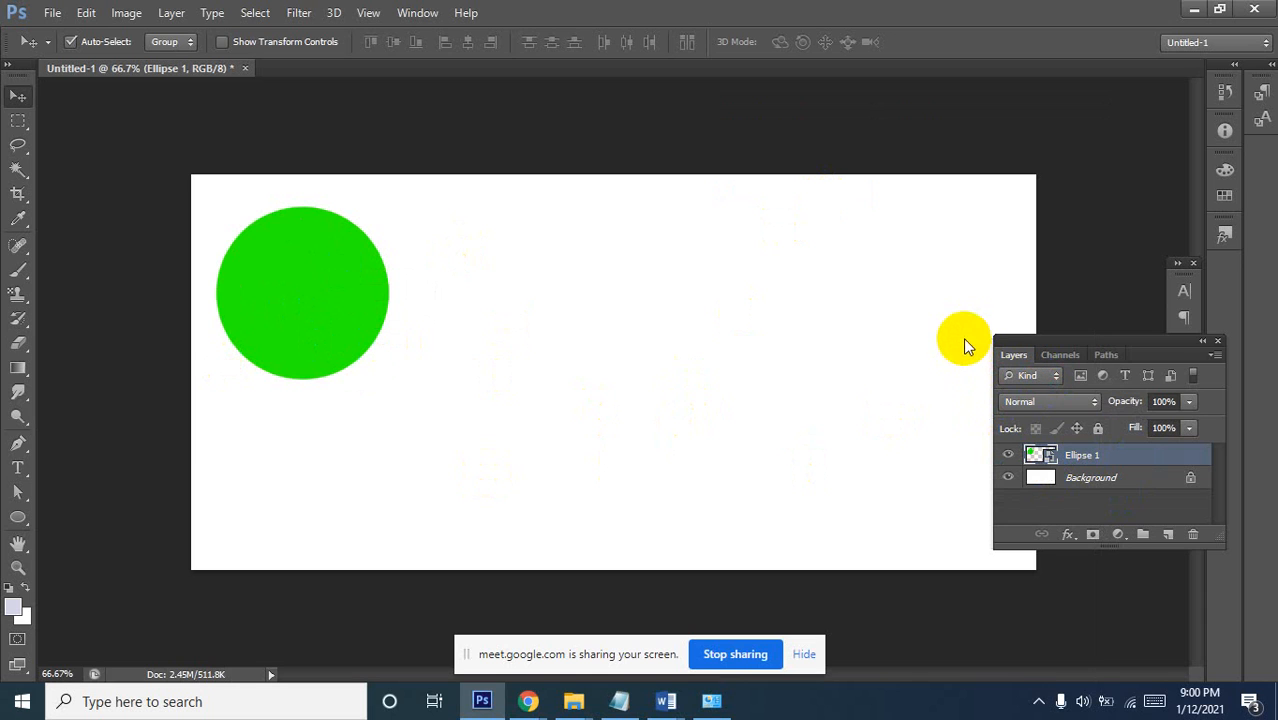
# Open the sunset silhouette image gg from the pic folder as a separate document
pyautogui.doubleClick(321, 330)
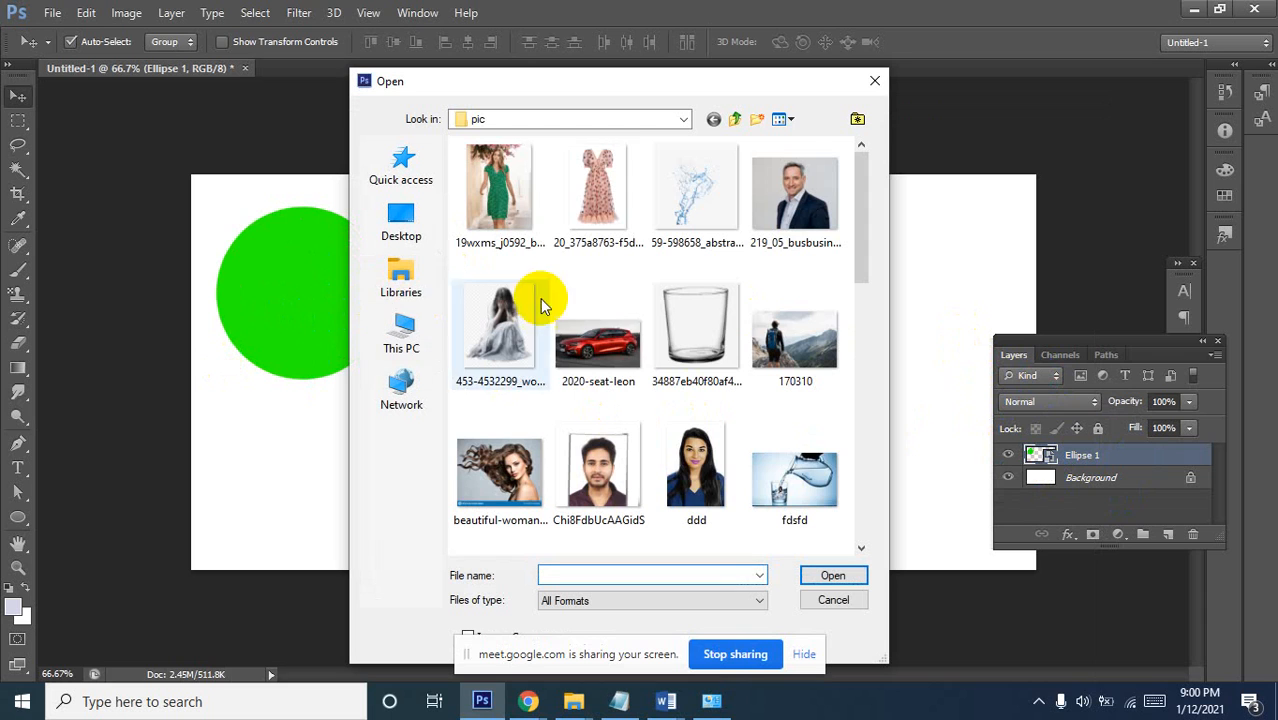
pyautogui.scroll(-3, 660, 415)
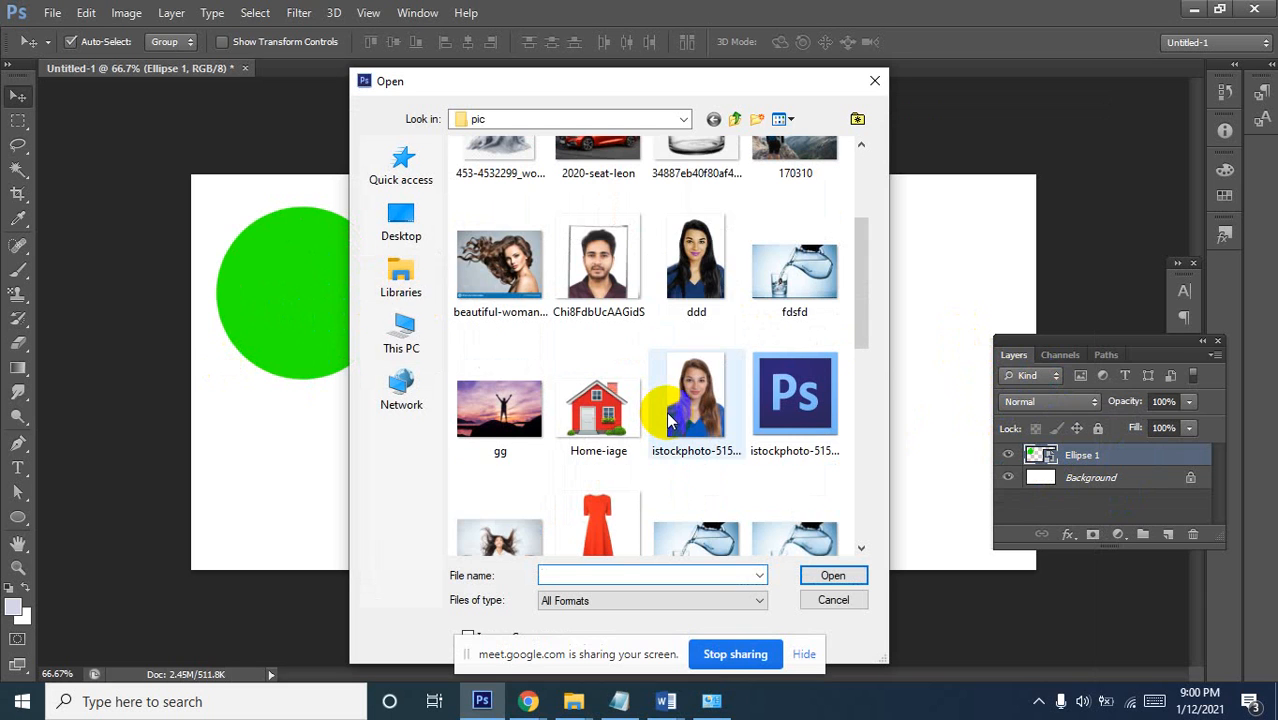
pyautogui.scroll(-3, 670, 412)
pyautogui.scroll(3, 672, 410)
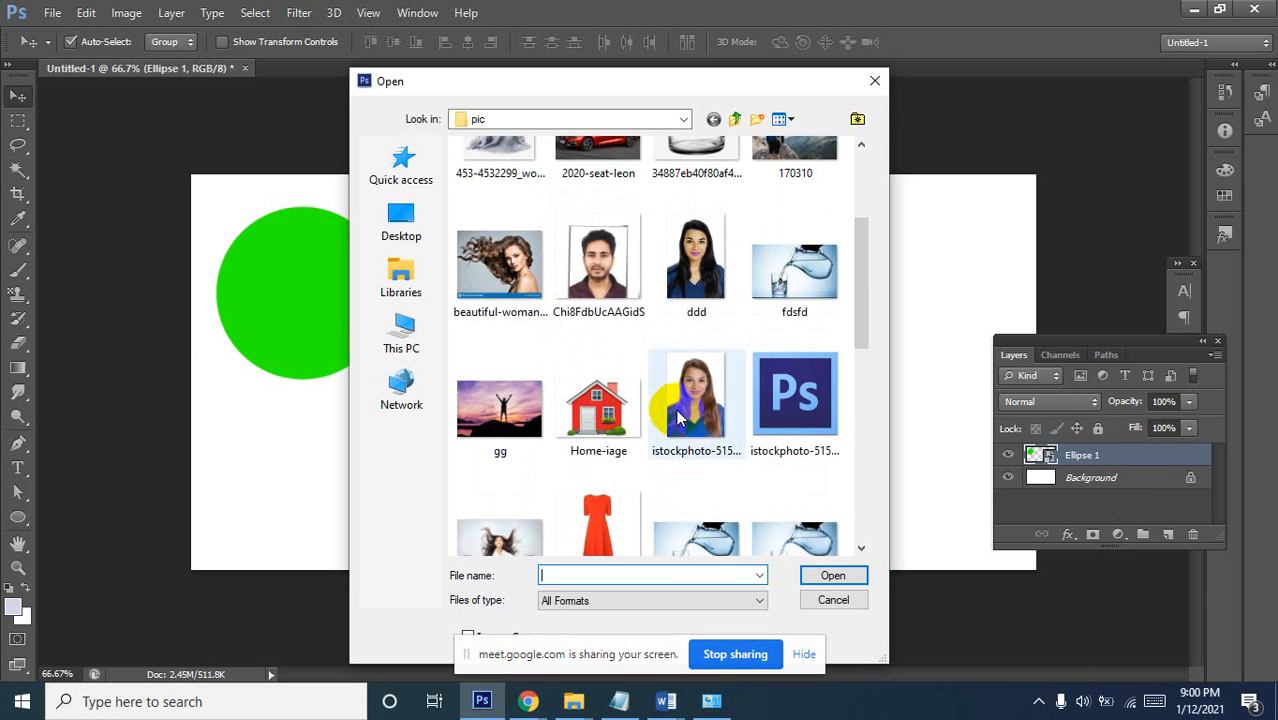
pyautogui.scroll(3, 676, 410)
pyautogui.scroll(-5, 684, 416)
pyautogui.scroll(3, 684, 416)
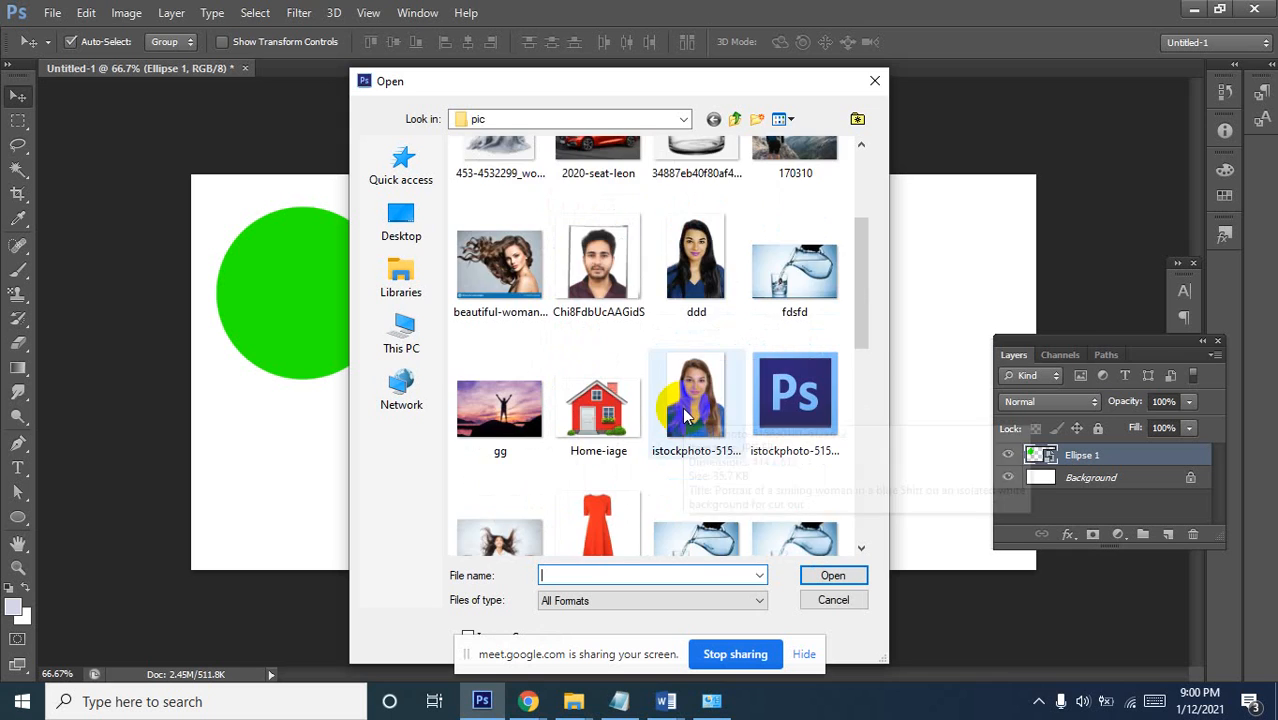
pyautogui.scroll(-3, 692, 410)
pyautogui.scroll(3, 698, 407)
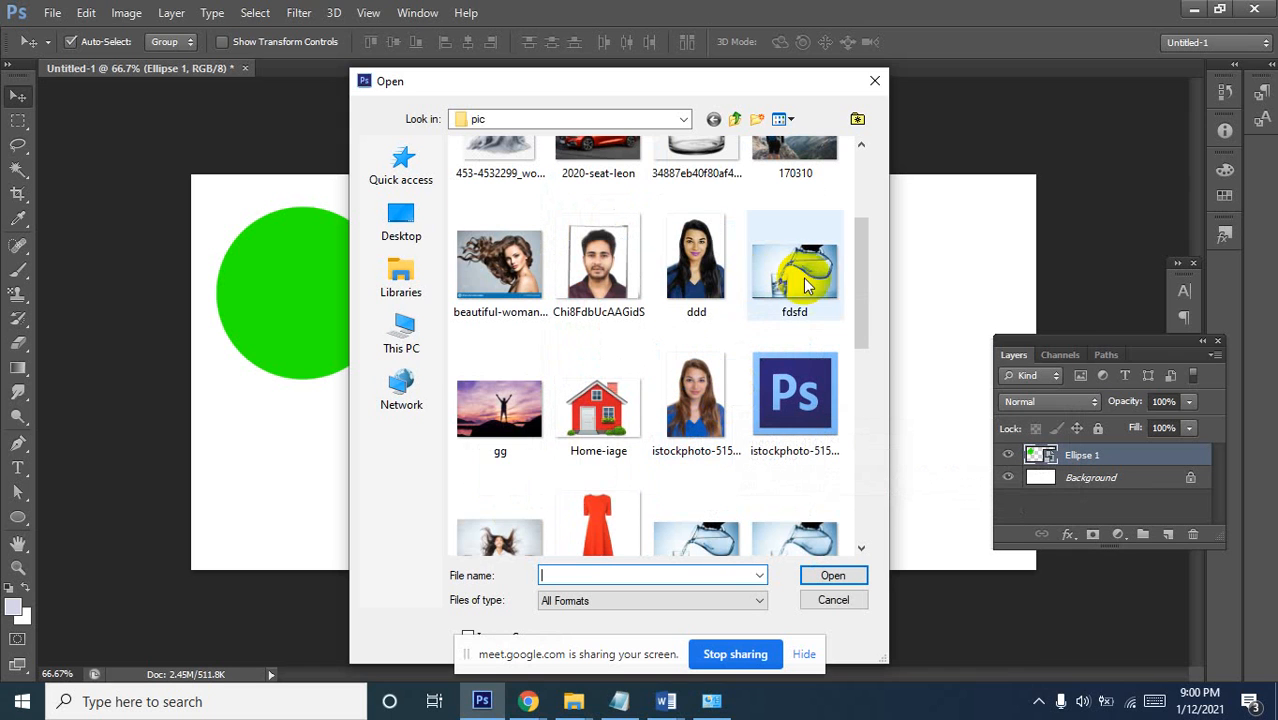
pyautogui.click(515, 418)
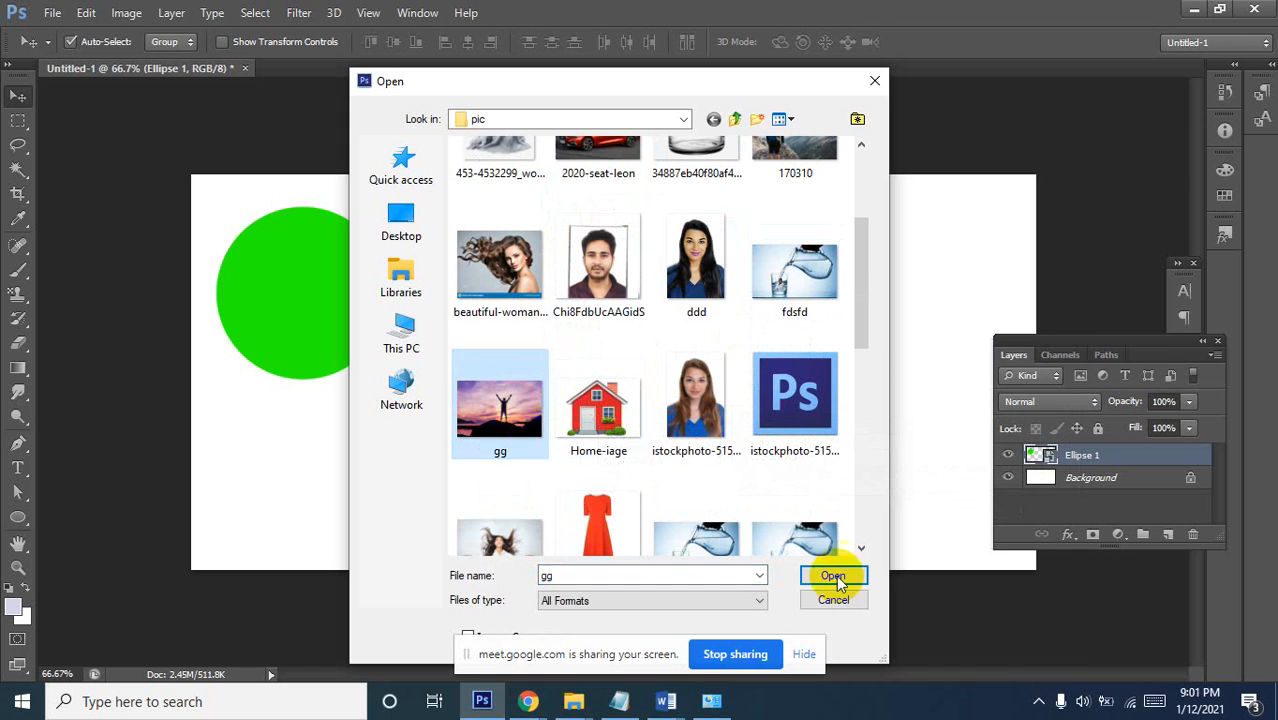
pyautogui.click(833, 575)
pyautogui.click(288, 286)
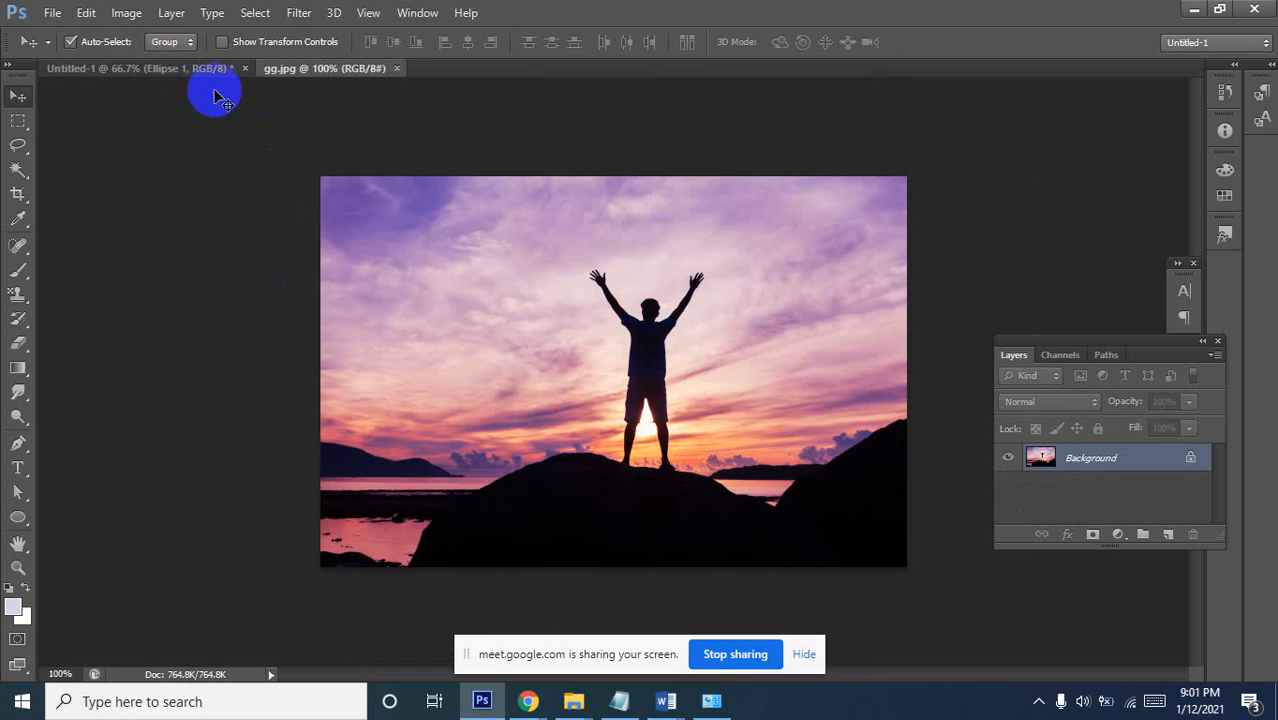
# Open the contents of the Ellipse 1 Smart Object from Untitled-1 and compare them with the circle in the main document
pyautogui.click(177, 70)
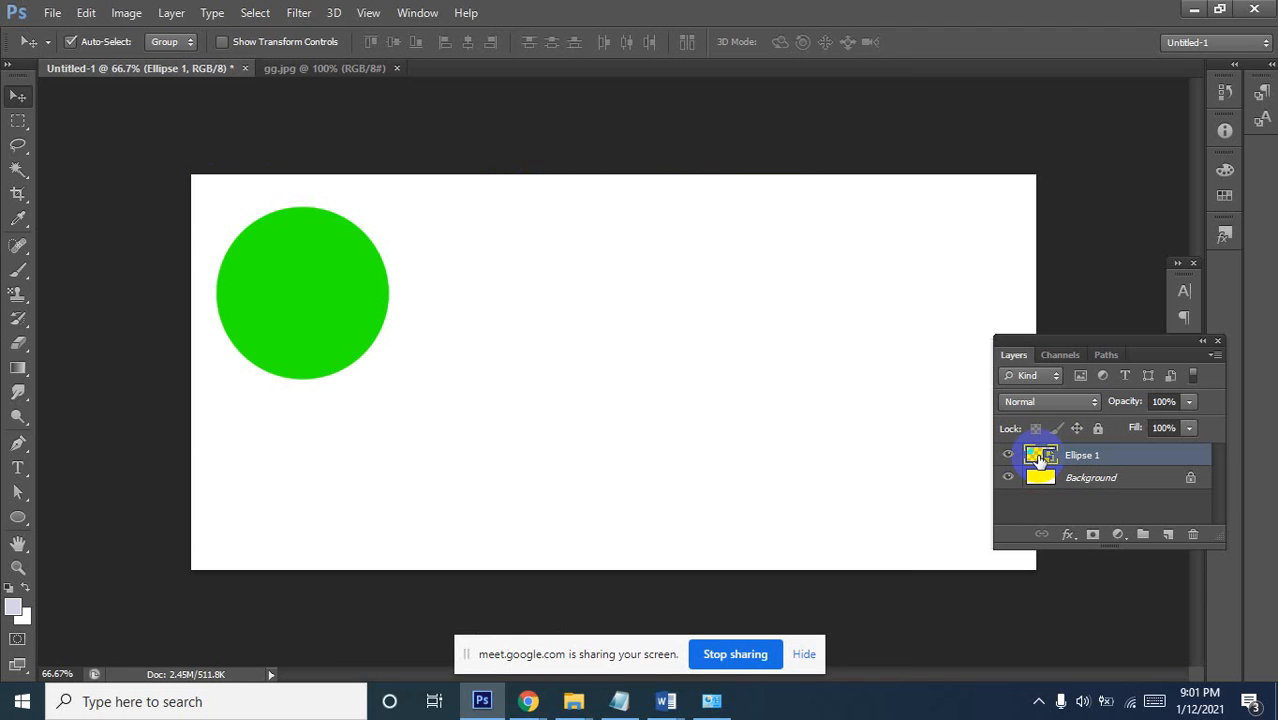
pyautogui.doubleClick(1040, 459)
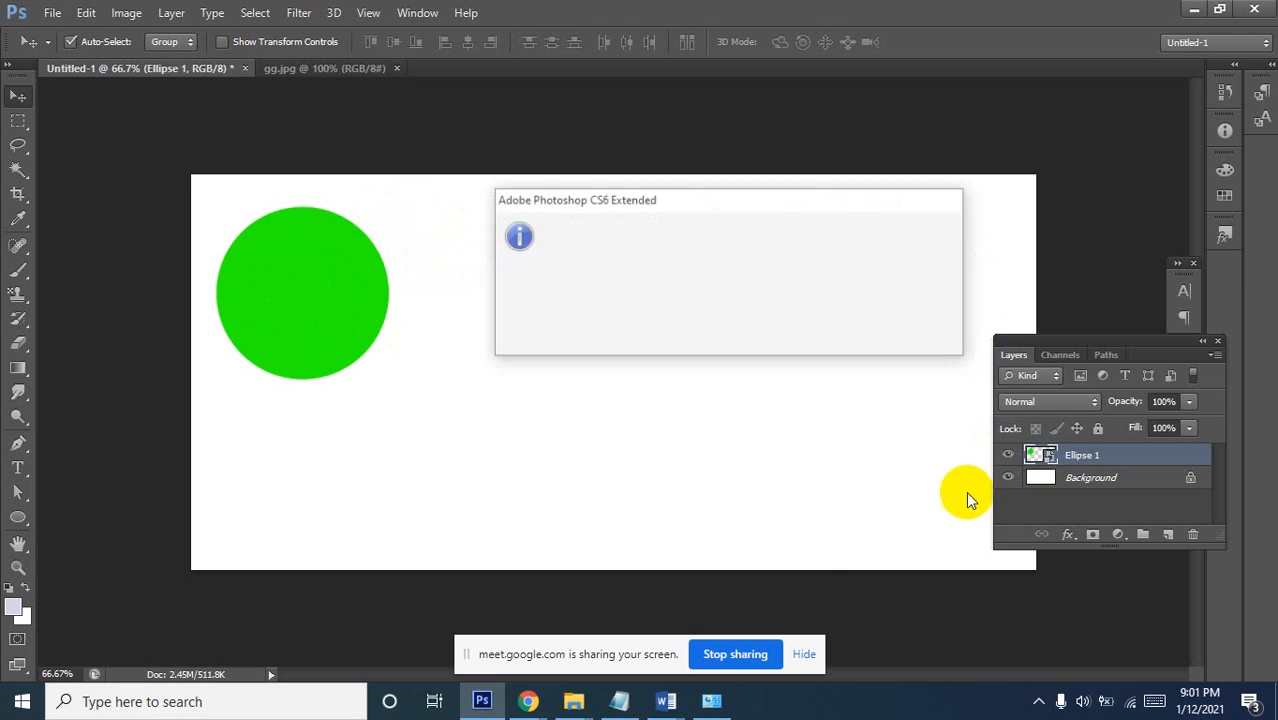
pyautogui.click(732, 311)
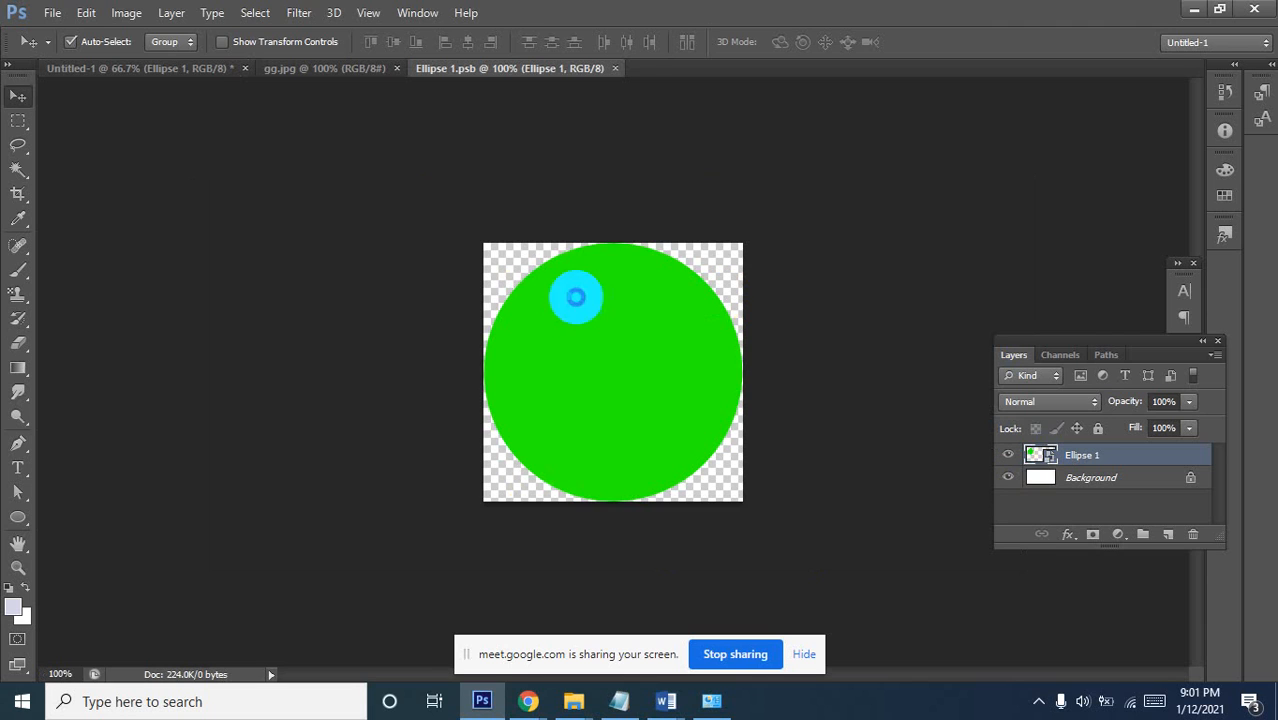
pyautogui.click(160, 66)
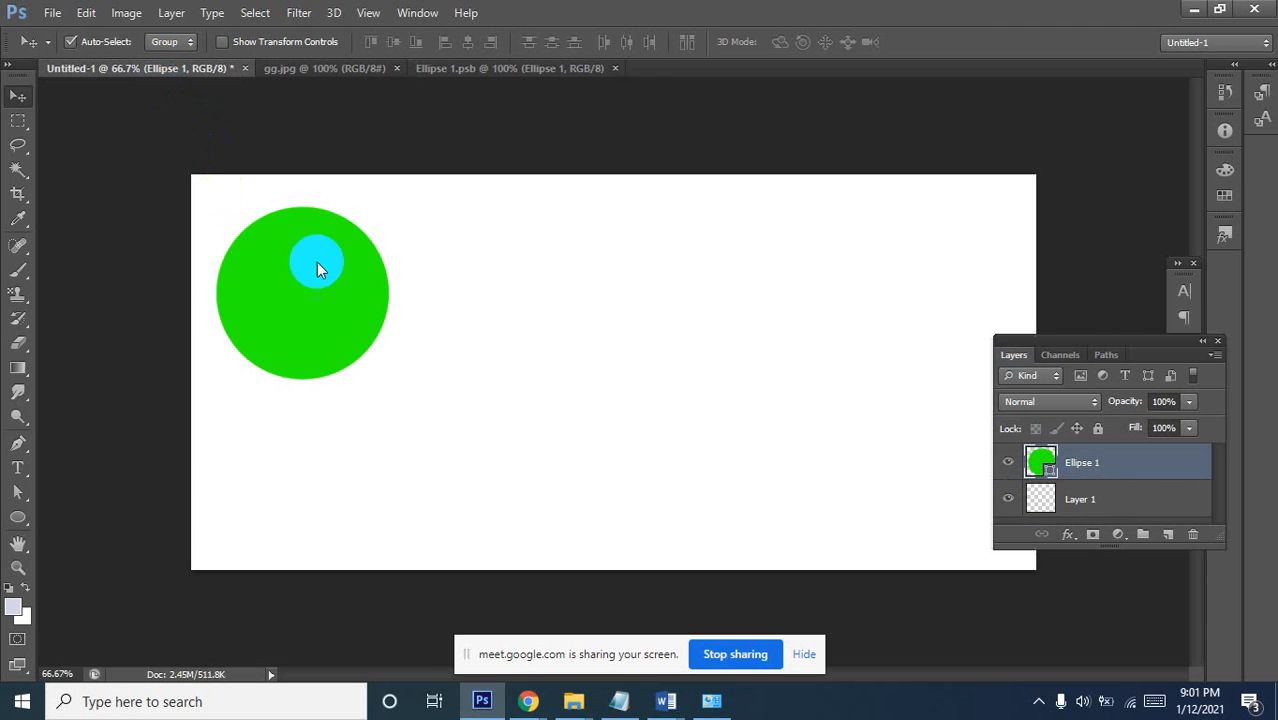
pyautogui.moveTo(357, 303); pyautogui.dragTo(349, 300)
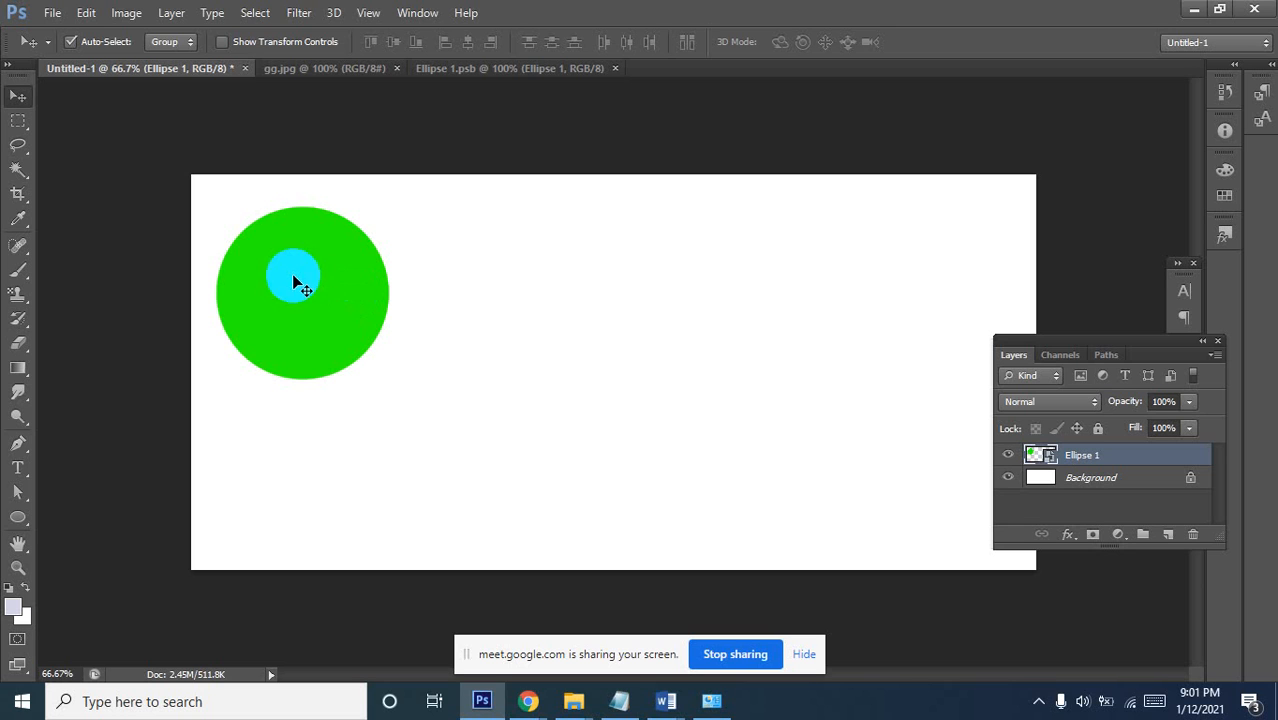
pyautogui.click(532, 69)
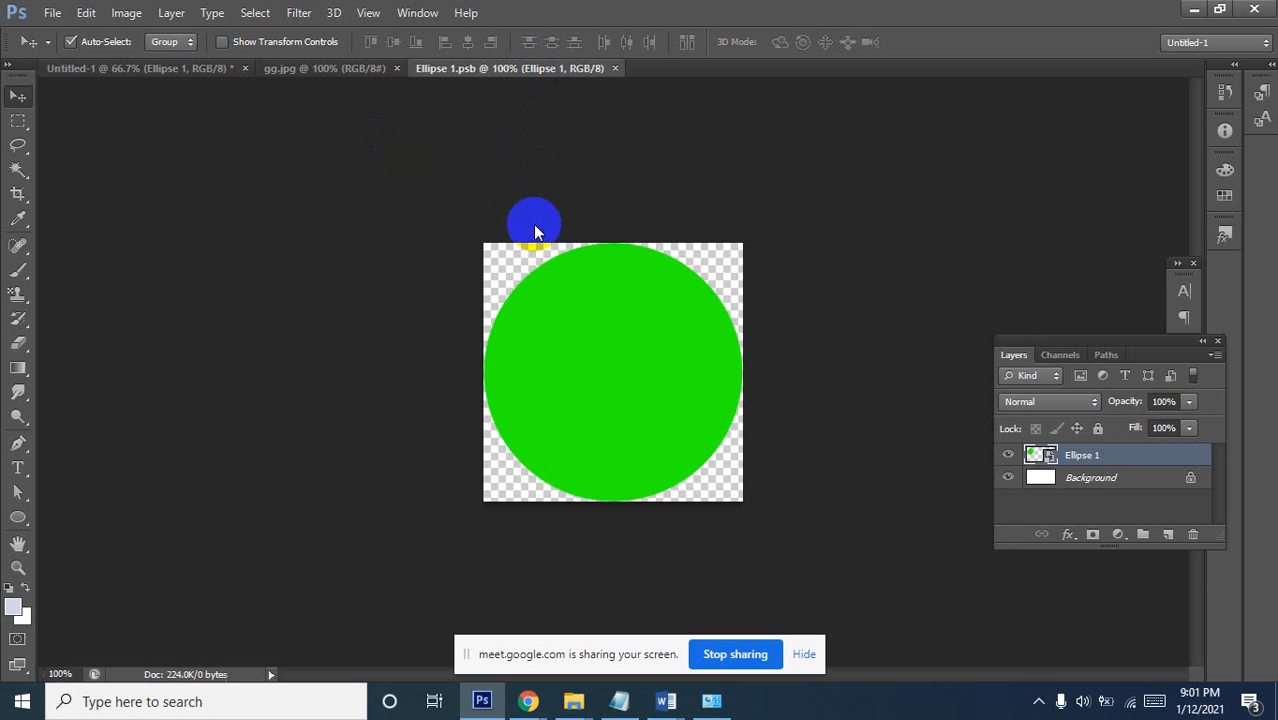
pyautogui.click(163, 79)
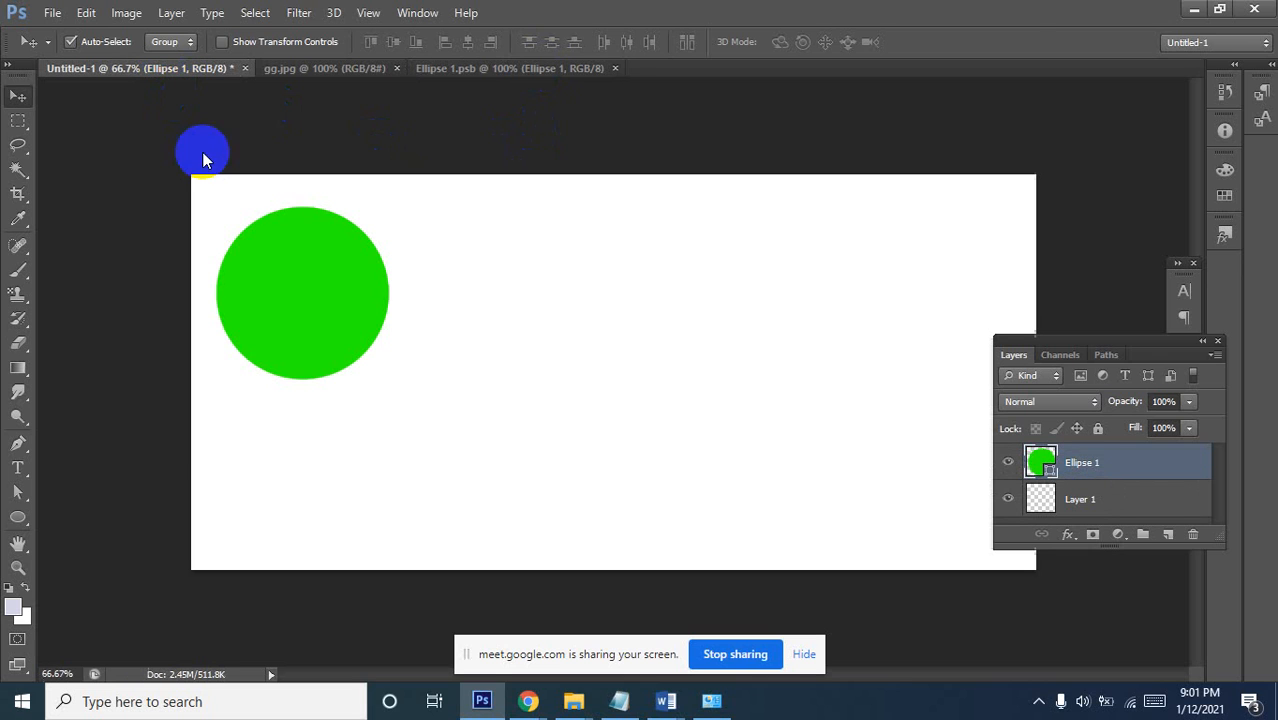
pyautogui.click(491, 70)
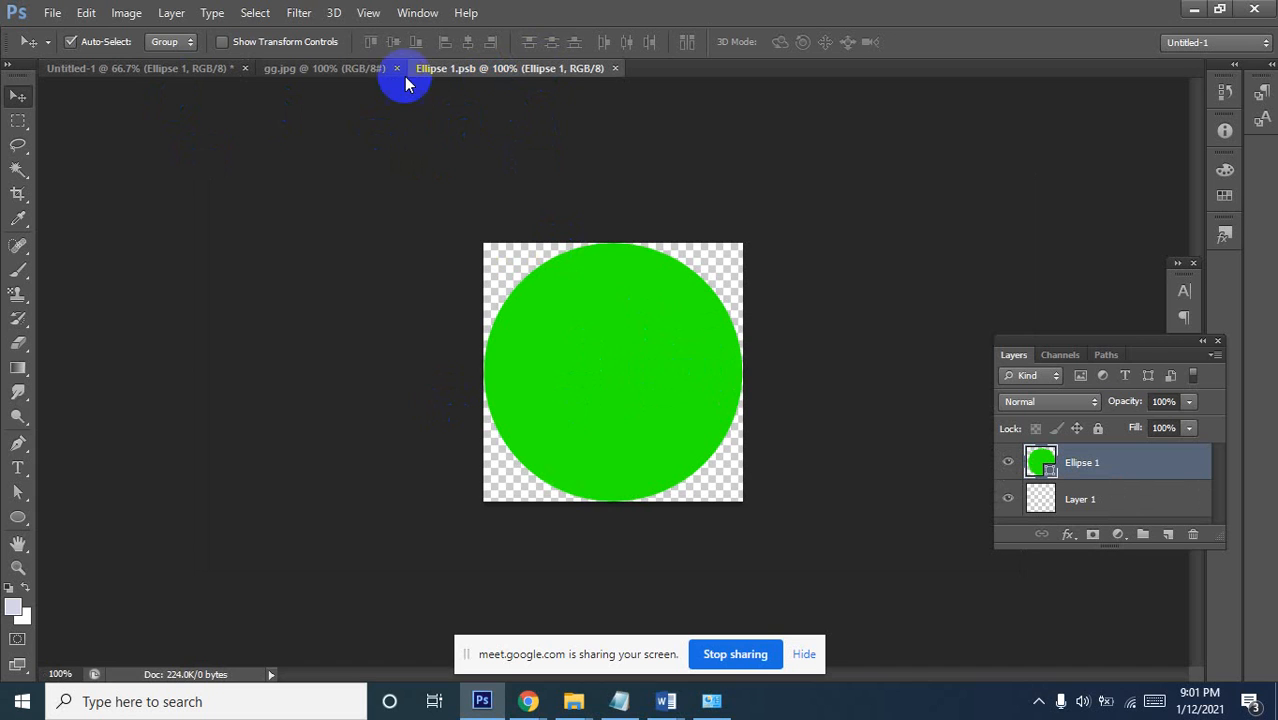
# Copy the entire gg.jpg image and paste it into Ellipse 1.psb above the green circle
pyautogui.click(334, 66)
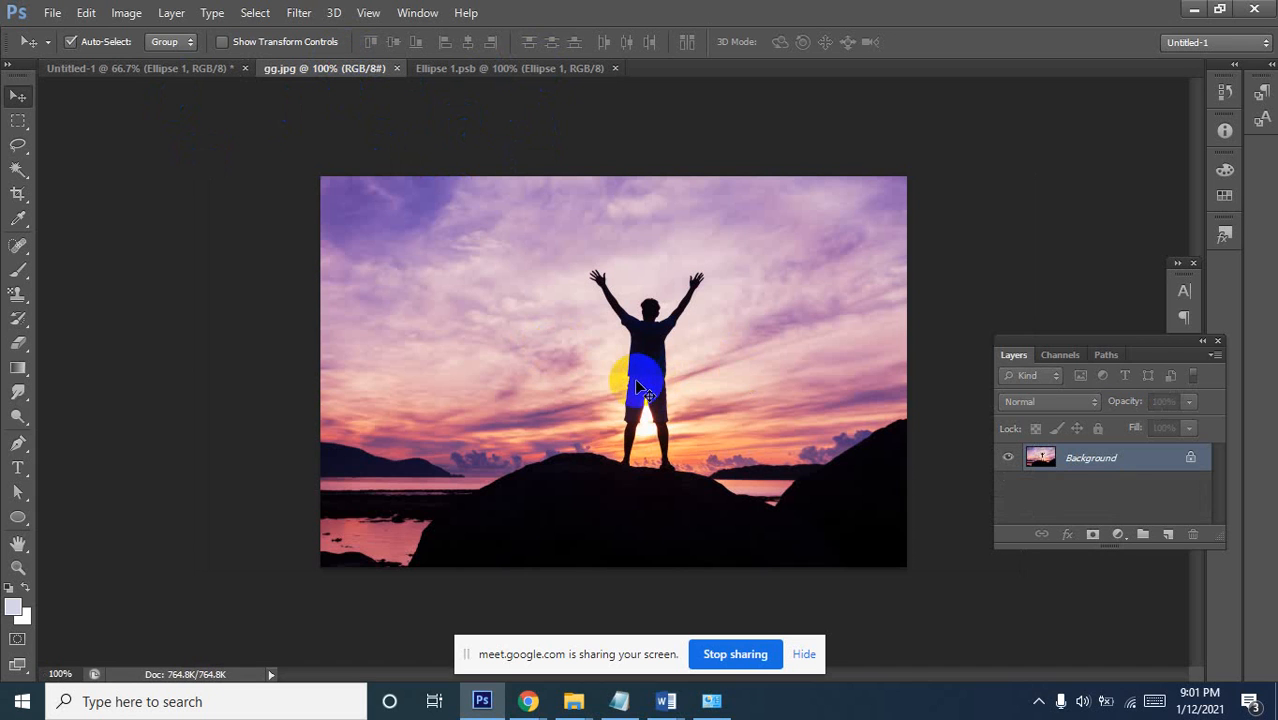
pyautogui.hotkey('ctrl', 'a')
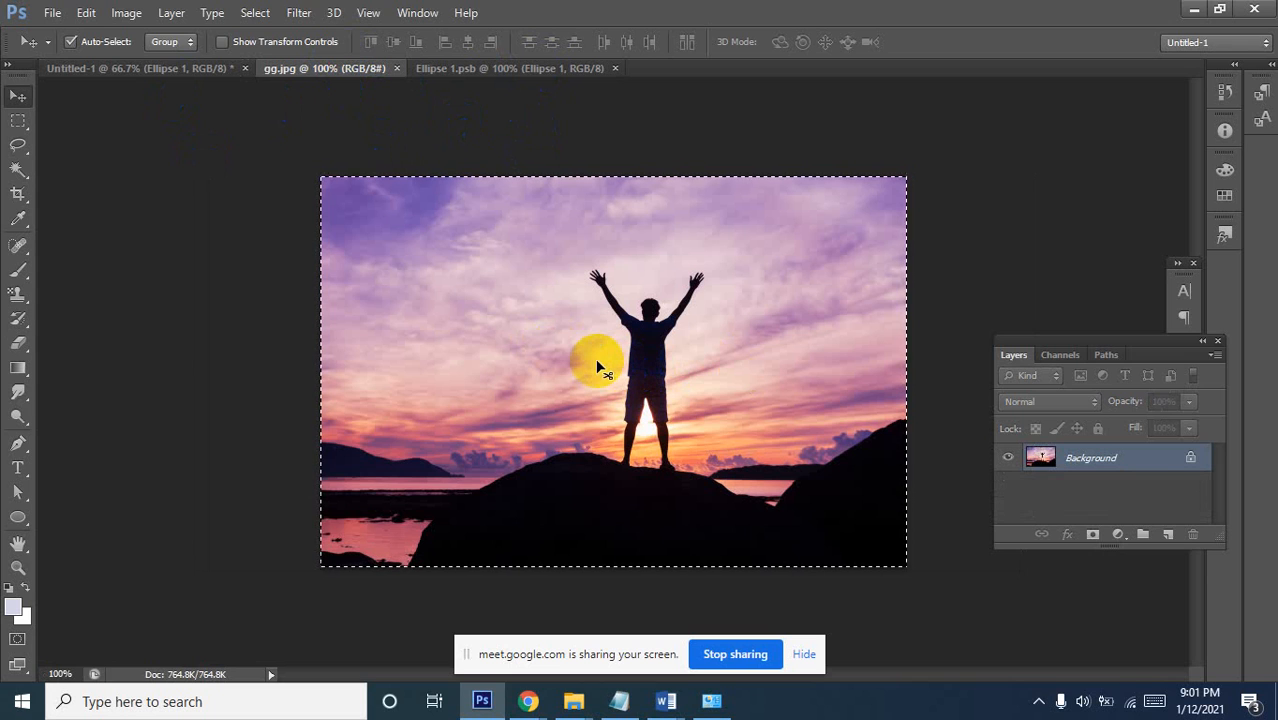
pyautogui.click(478, 69)
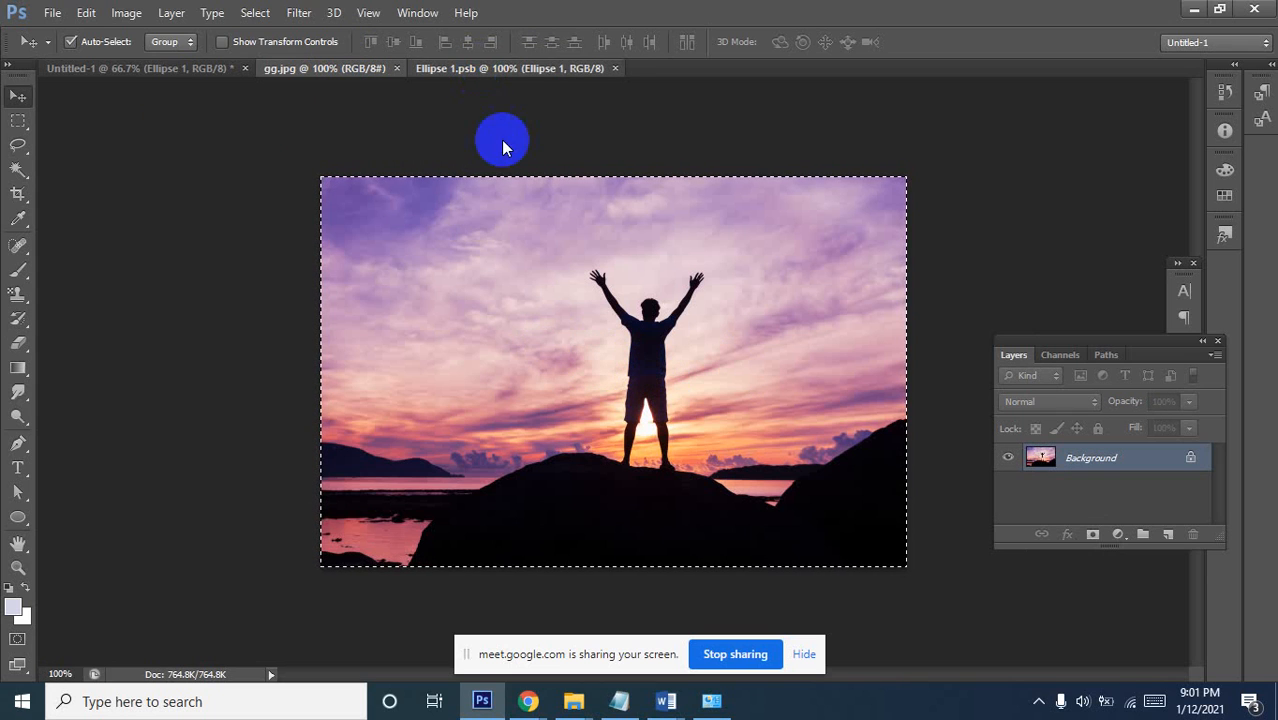
pyautogui.hotkey('ctrl', 'v')
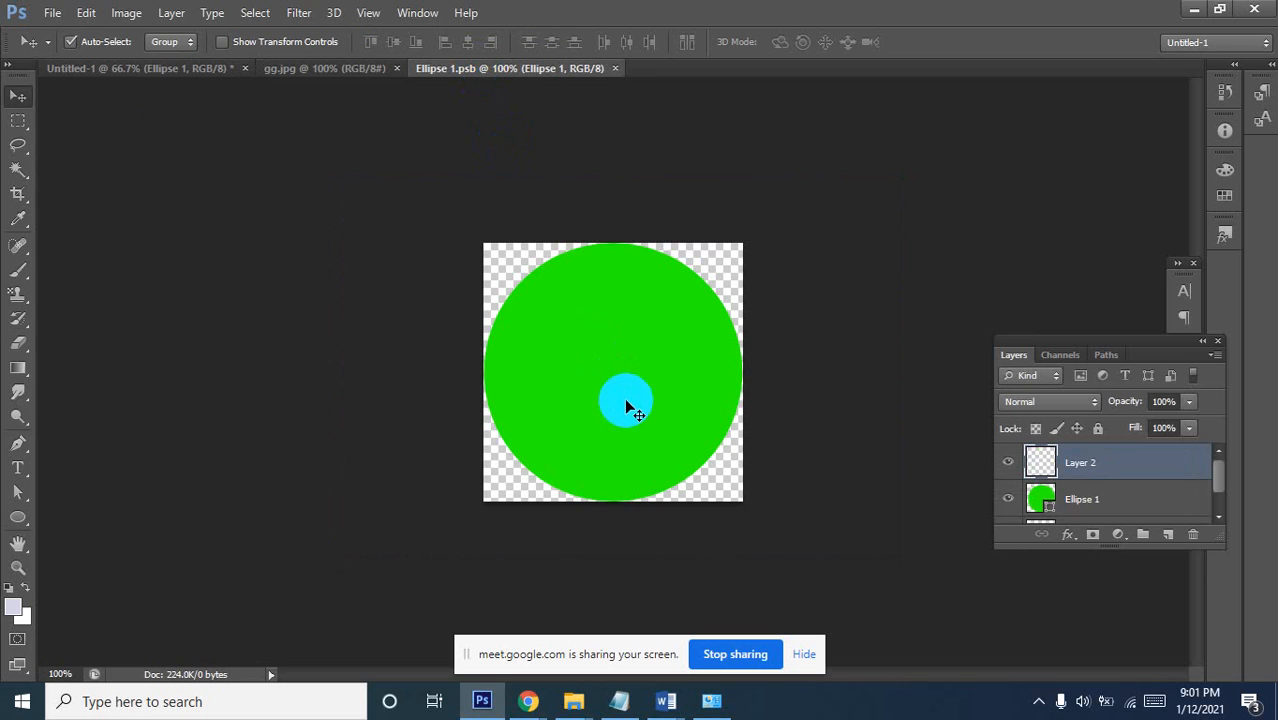
# Position the pasted sunset image so the figure is centered over the circle, and clip it to the Ellipse 1 layer
pyautogui.moveTo(568, 369); pyautogui.dragTo(456, 294)
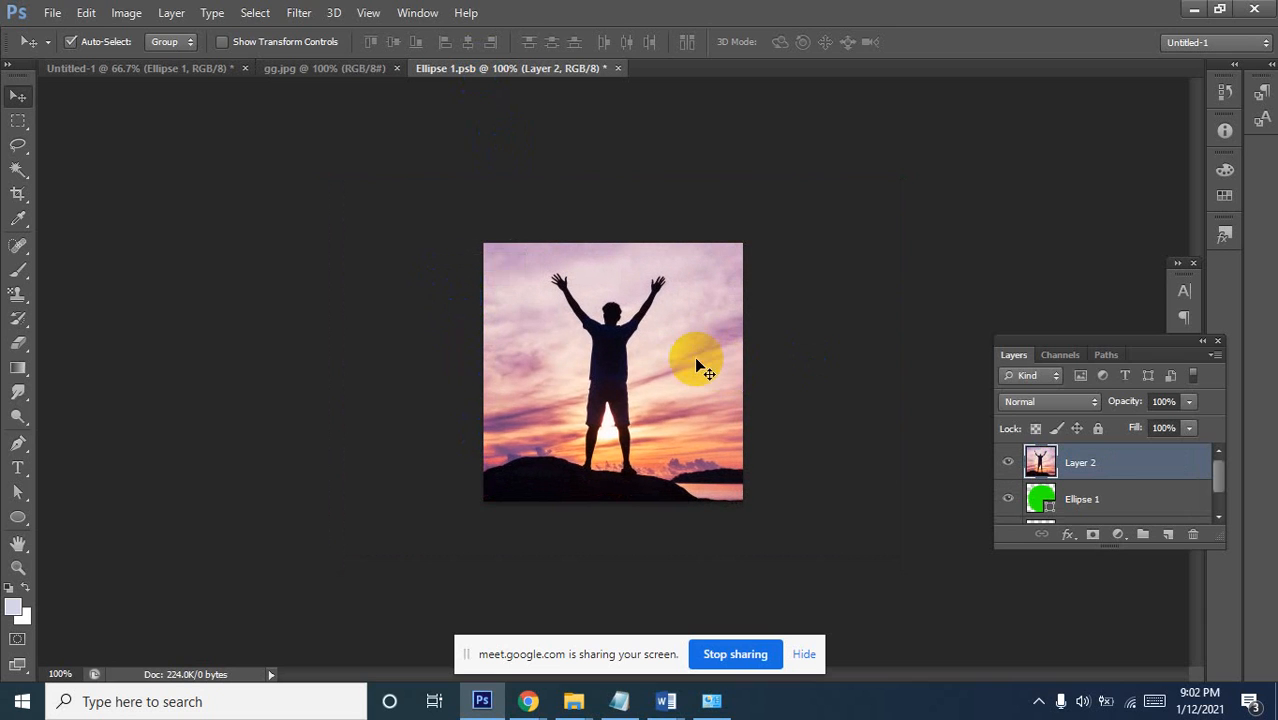
pyautogui.moveTo(606, 356); pyautogui.dragTo(612, 359)
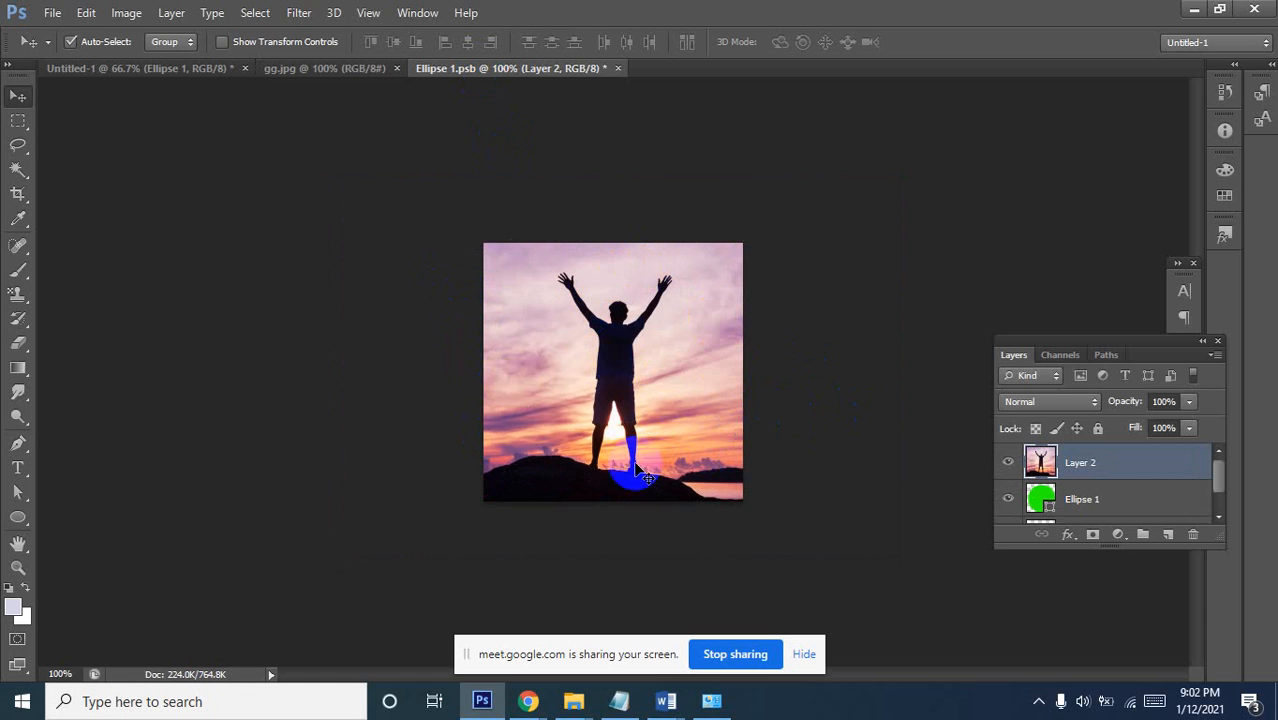
pyautogui.rightClick(1105, 470)
pyautogui.click(783, 300)
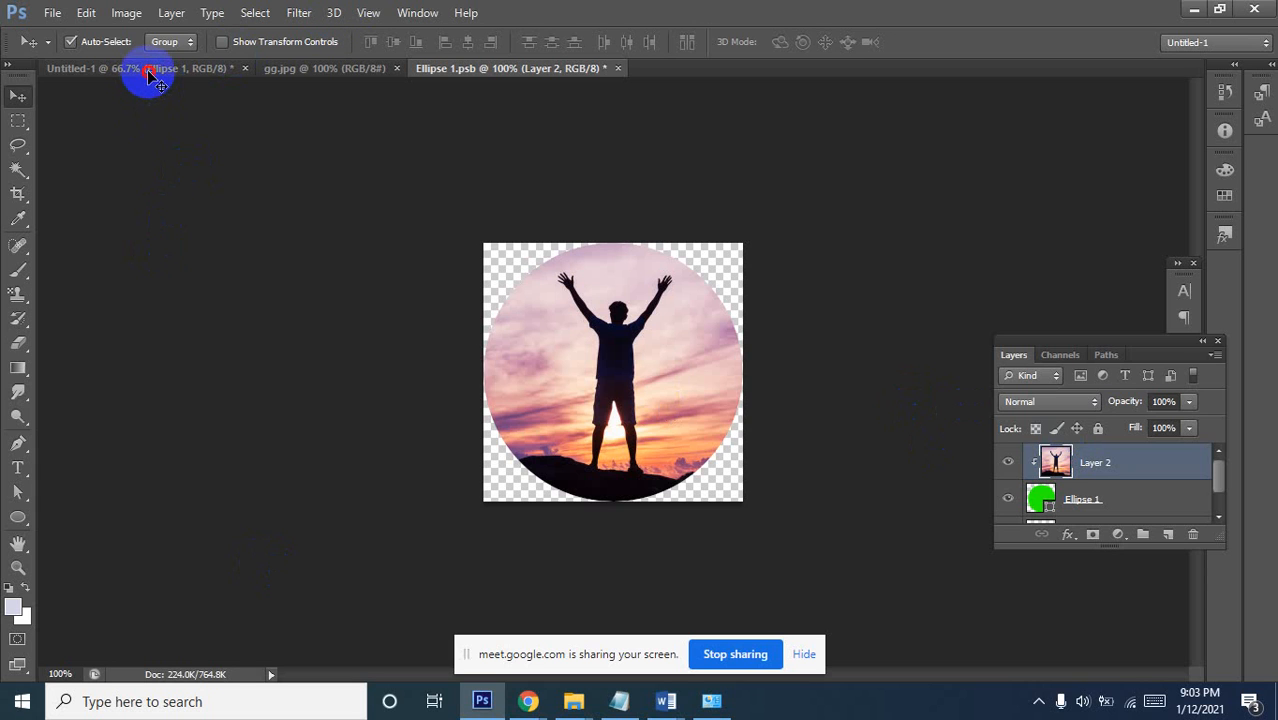
# Save the edited Ellipse 1.psb contents and check the updated circle in Untitled-1
pyautogui.click(1195, 10)
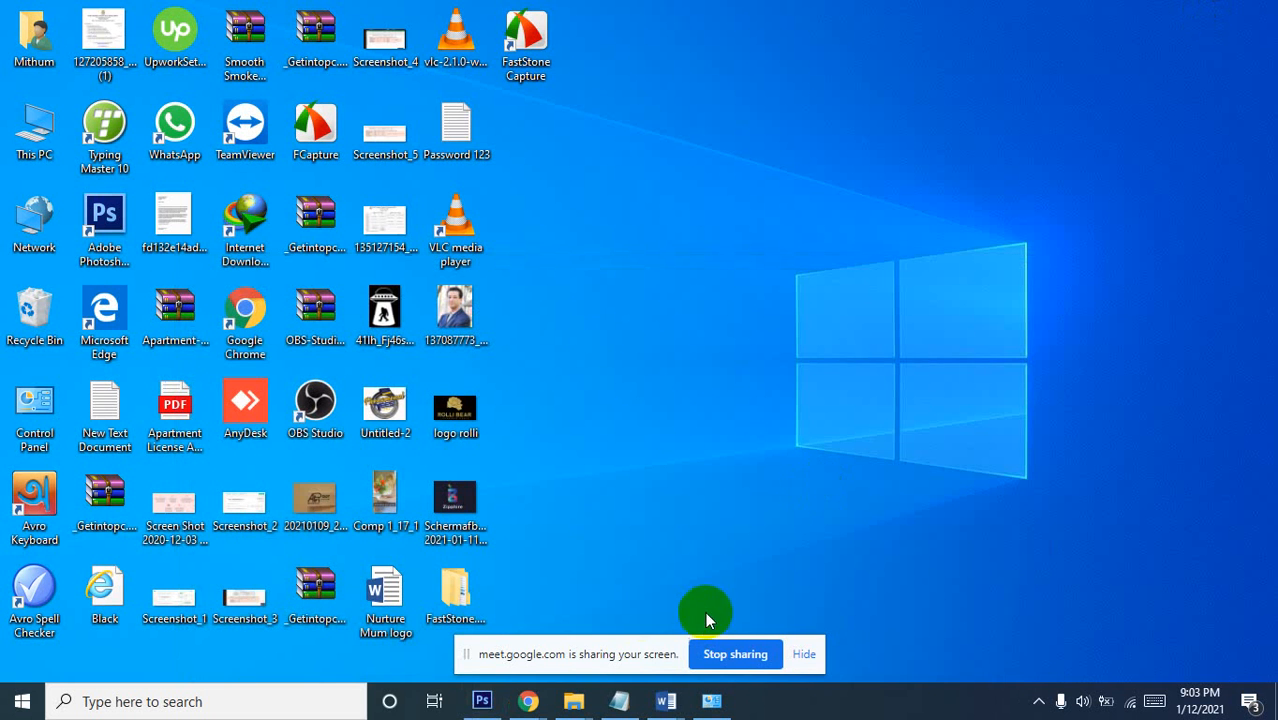
pyautogui.click(482, 701)
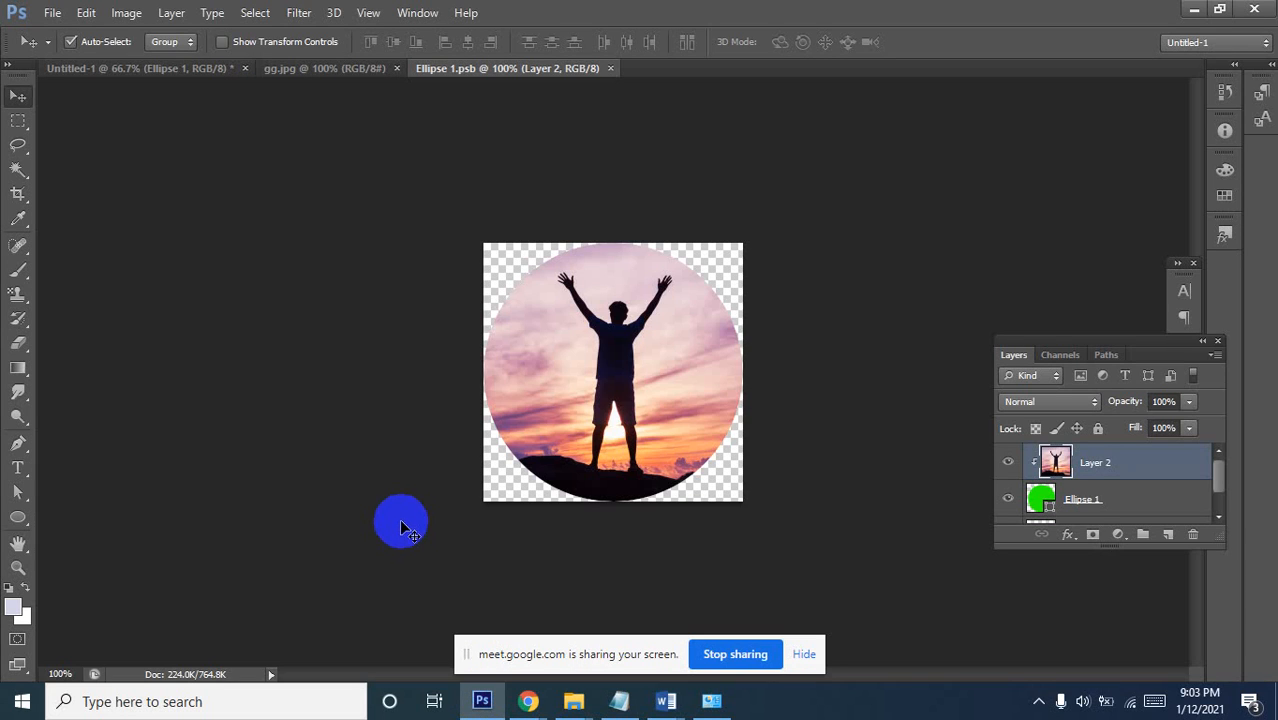
pyautogui.click(203, 690)
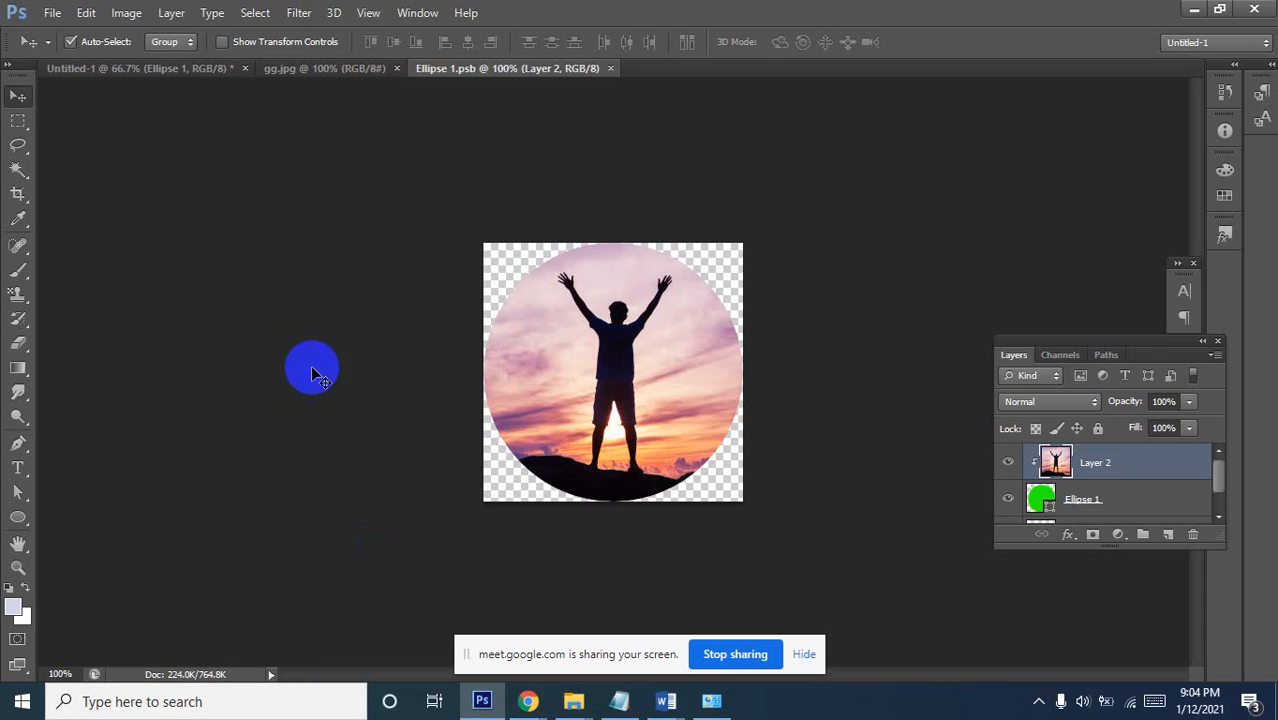
pyautogui.click(181, 65)
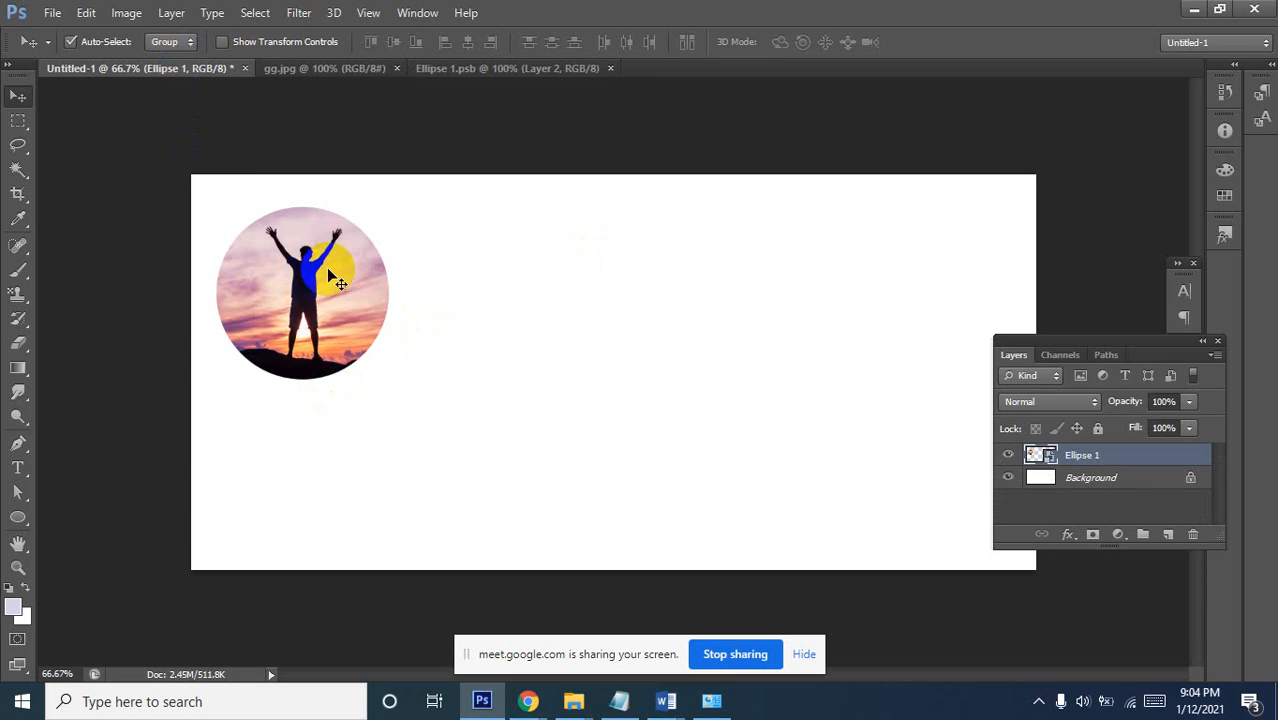
pyautogui.click(490, 68)
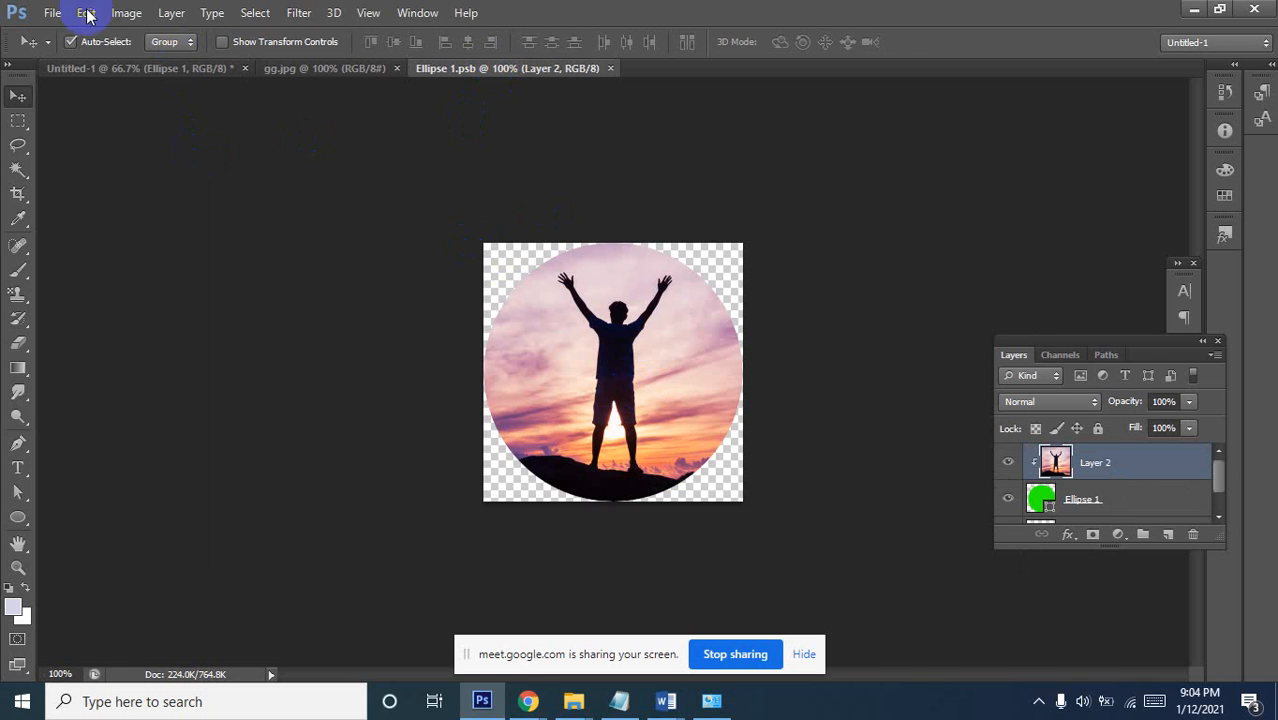
pyautogui.click(123, 70)
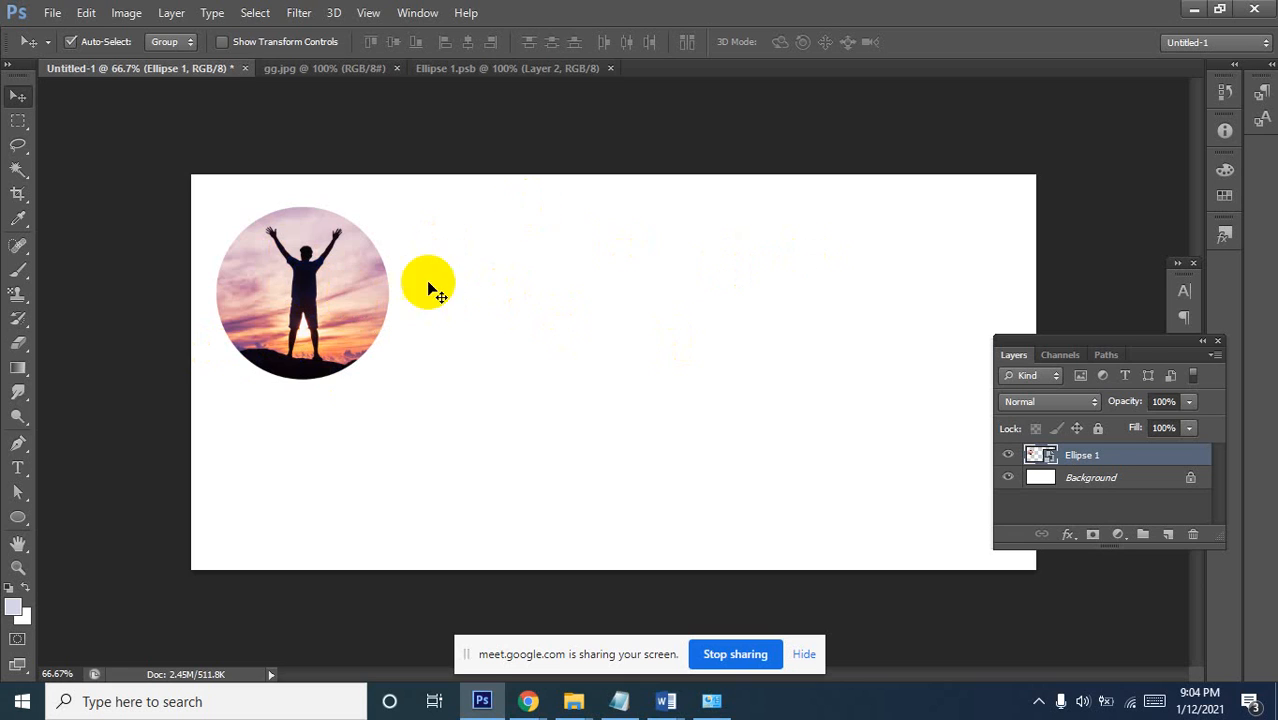
# Delete the clipped sunset image layer from Ellipse 1.psb and compare the result with the circle in Untitled-1
pyautogui.click(481, 67)
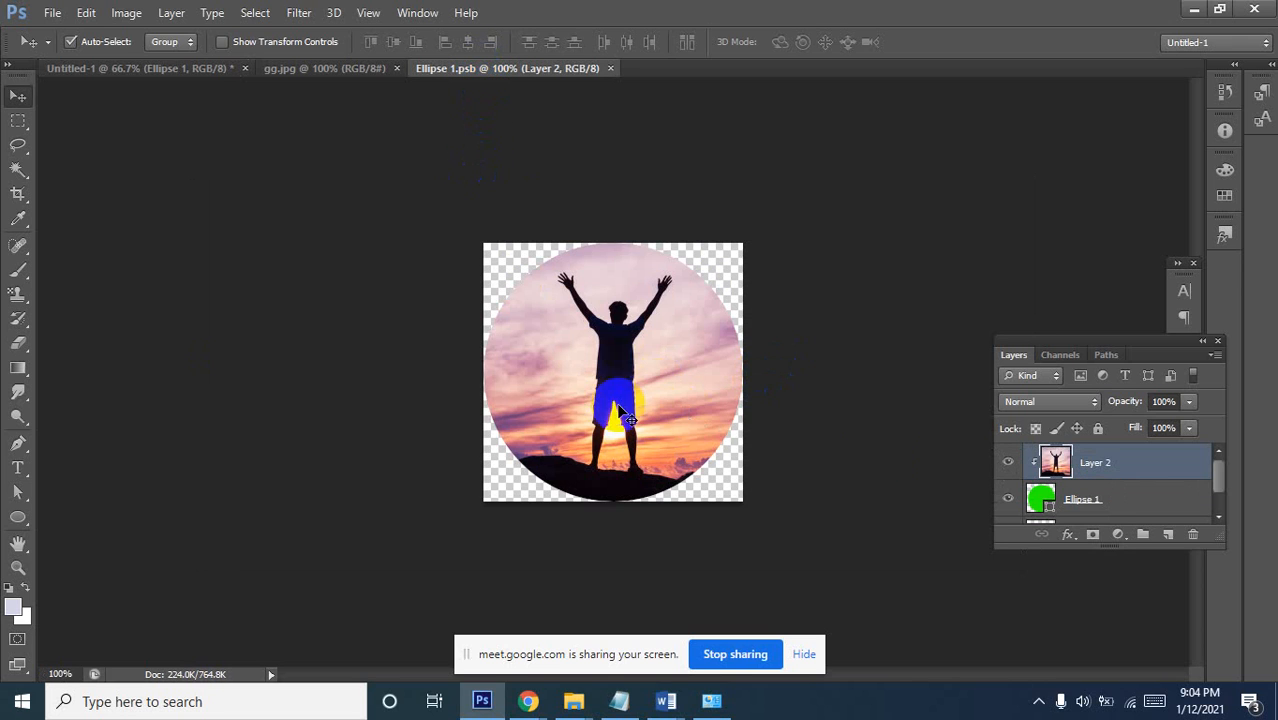
pyautogui.press('Delete')
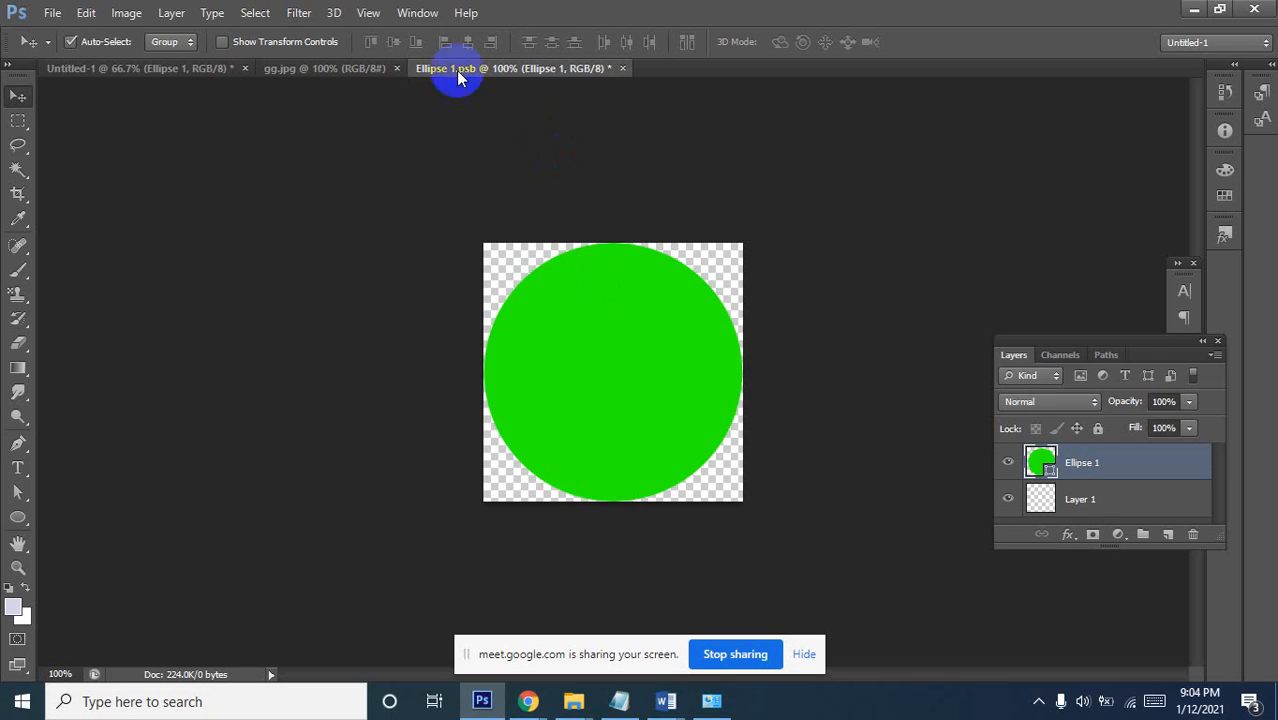
pyautogui.hotkey('ctrl', 'o')
pyautogui.click(868, 84)
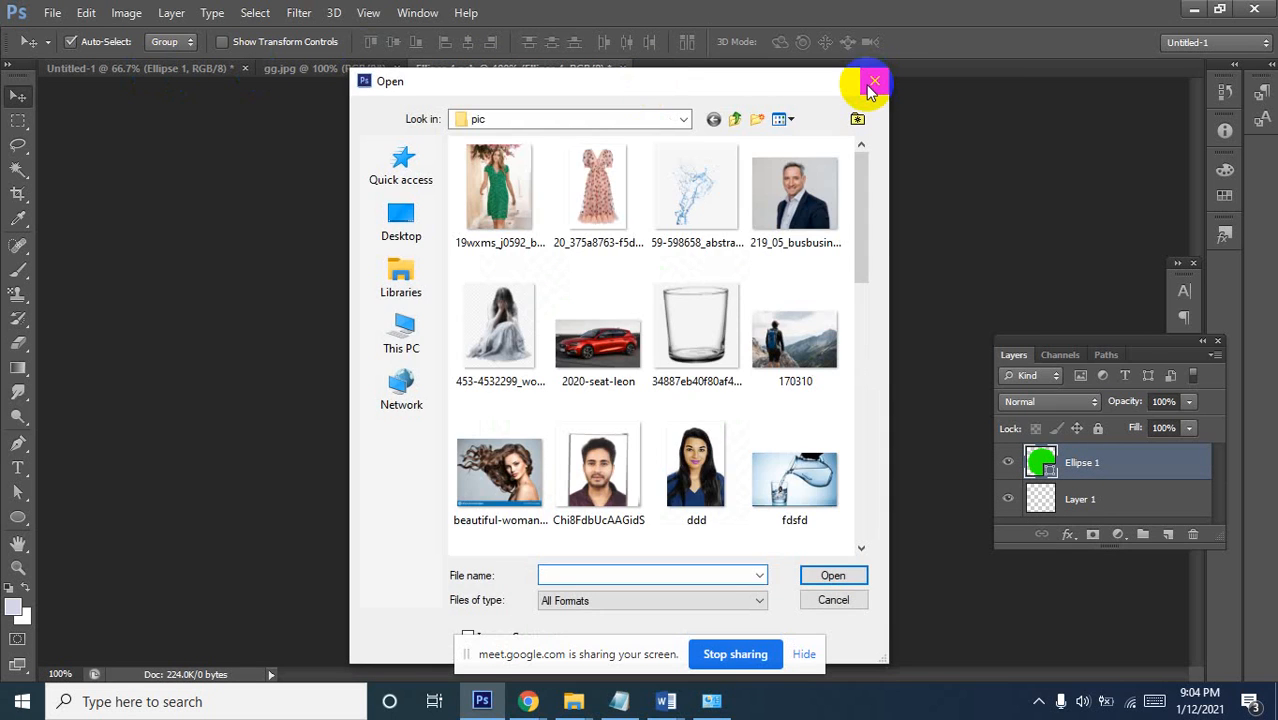
pyautogui.click(163, 75)
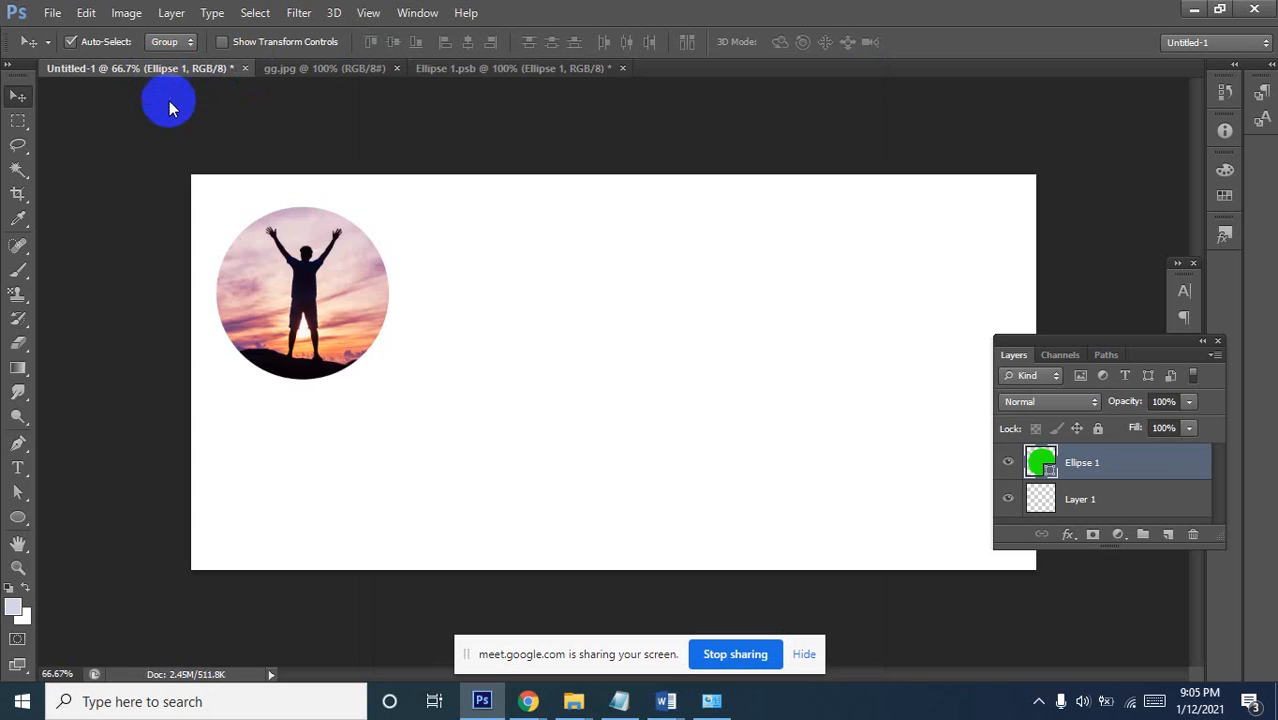
pyautogui.click(576, 70)
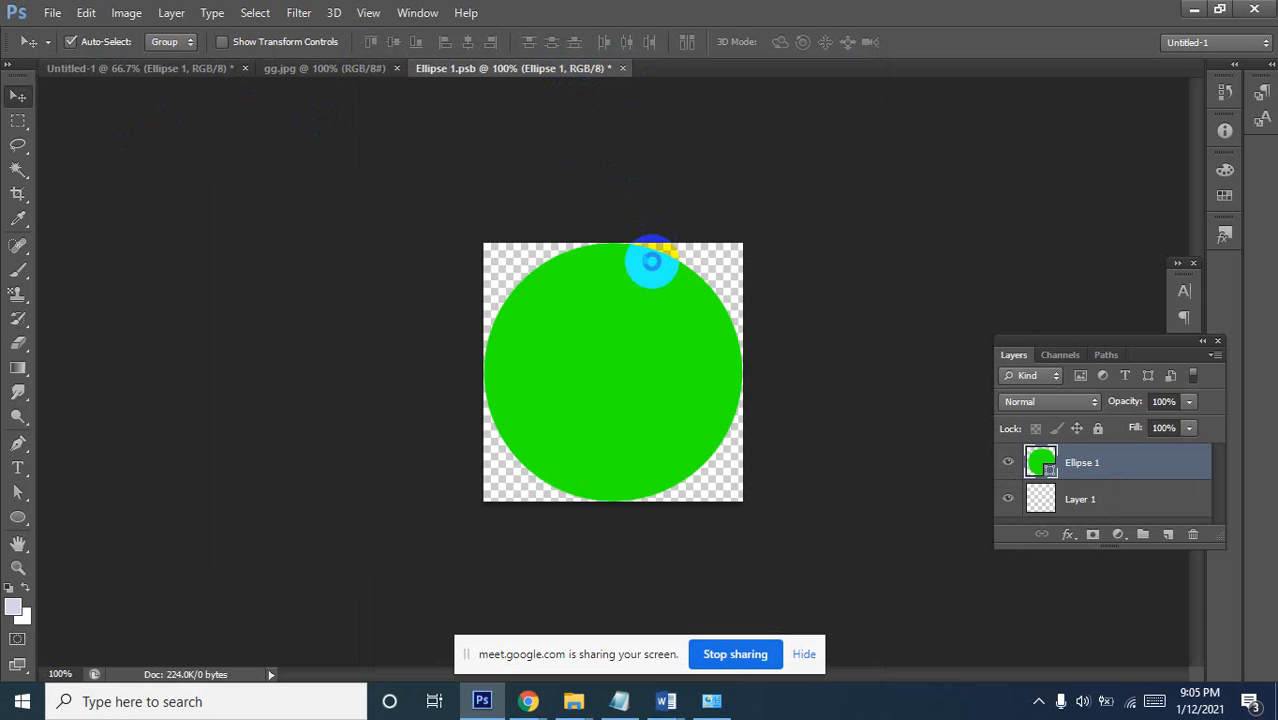
# Close Ellipse 1.psb, Untitled-1 and gg.jpg without saving any changes
pyautogui.hotkey('ctrl', 'w')
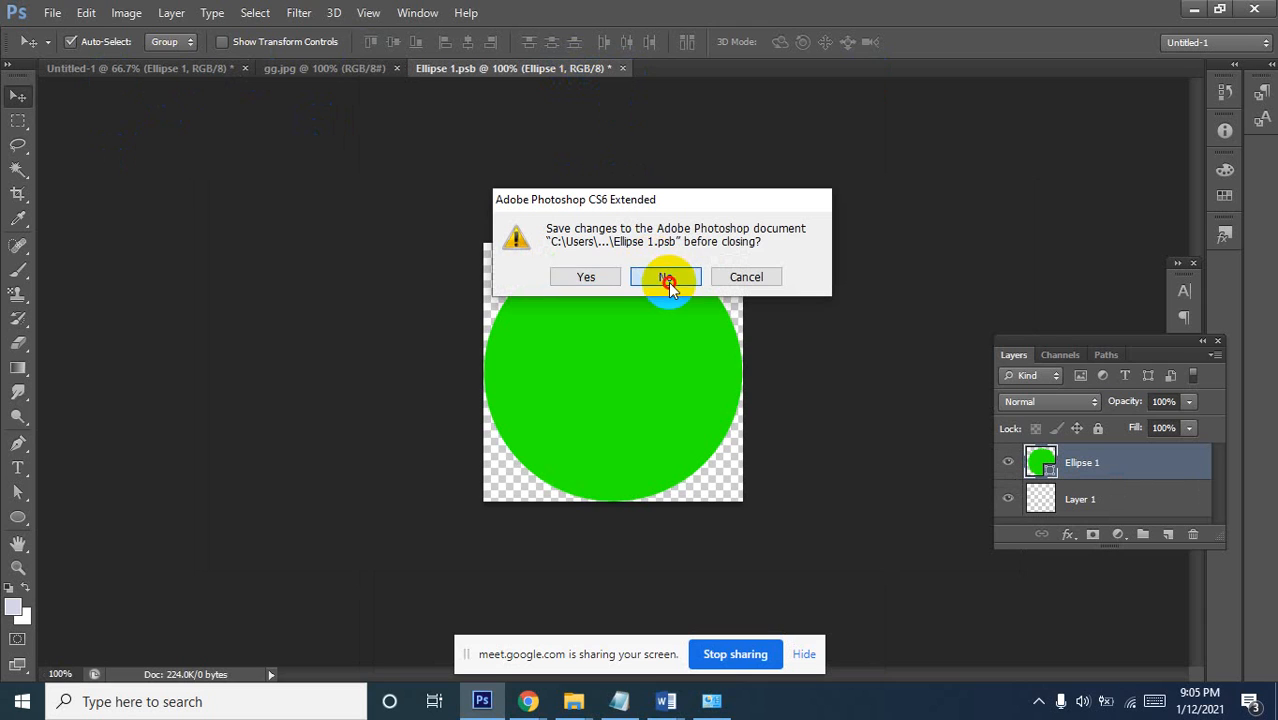
pyautogui.click(665, 277)
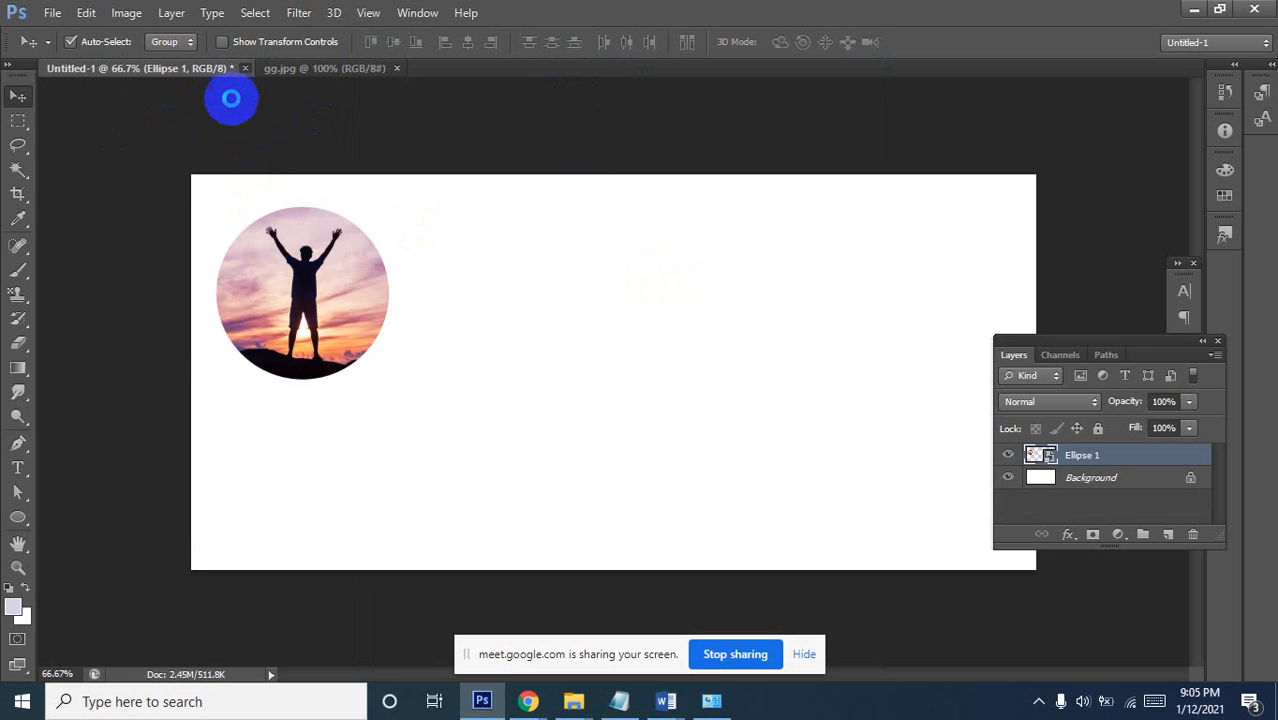
pyautogui.hotkey('ctrl', 'w')
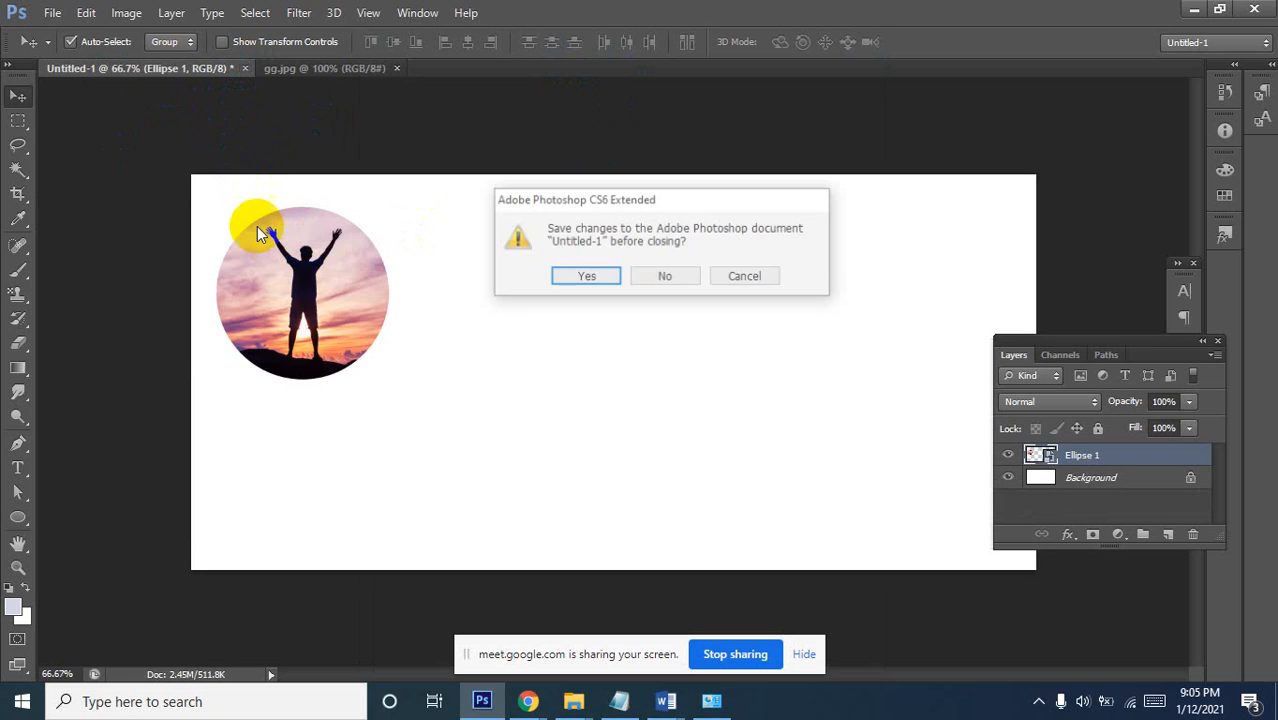
pyautogui.click(663, 277)
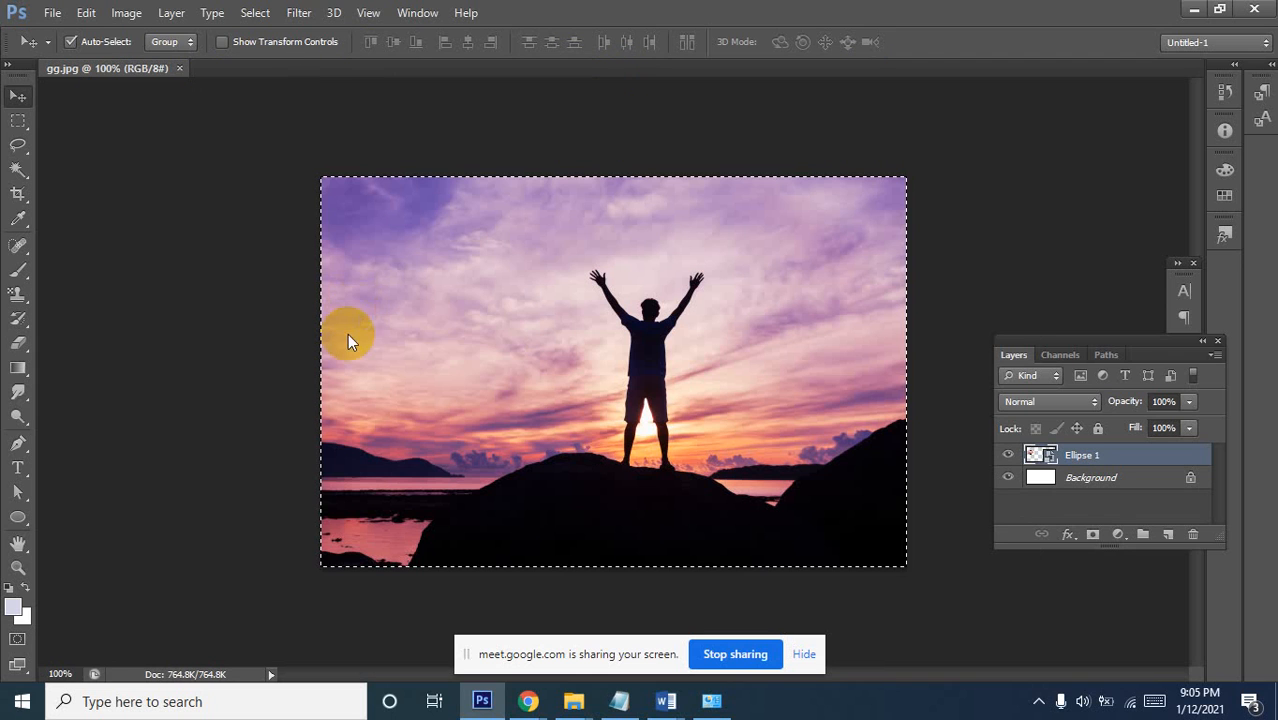
pyautogui.click(181, 70)
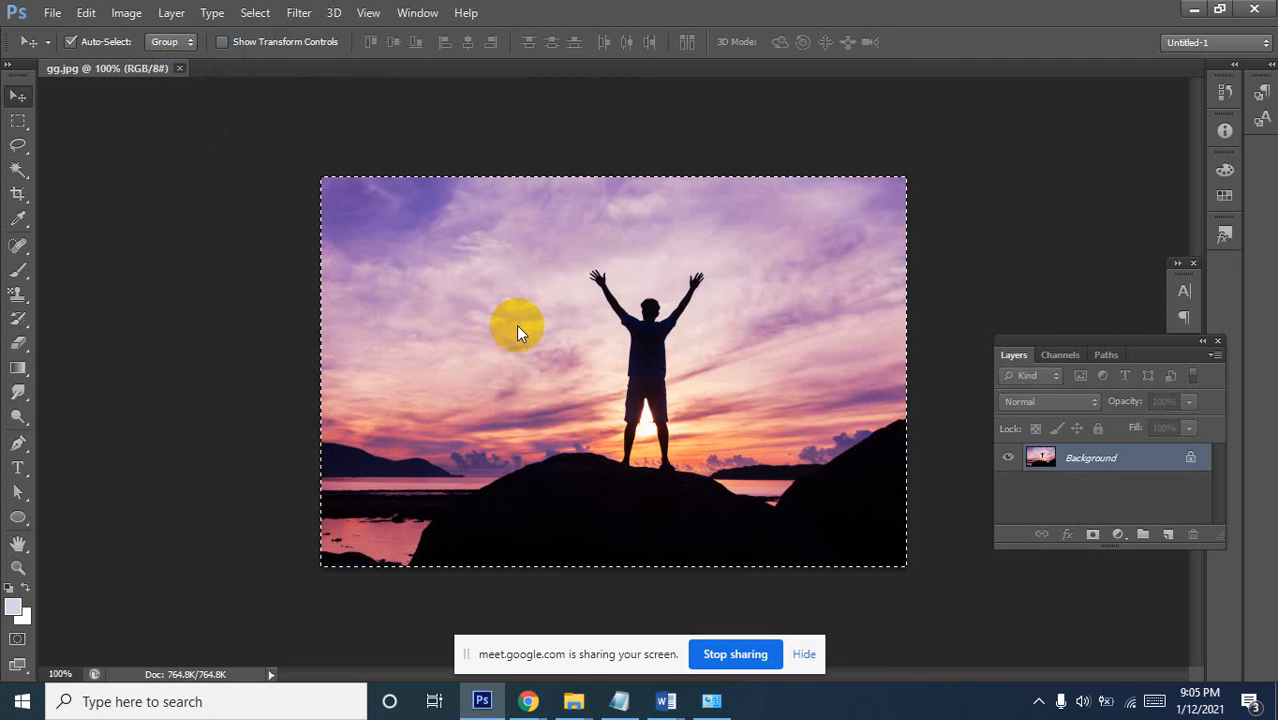
# Create a new blank document with a white background
pyautogui.click(53, 12)
pyautogui.click(62, 33)
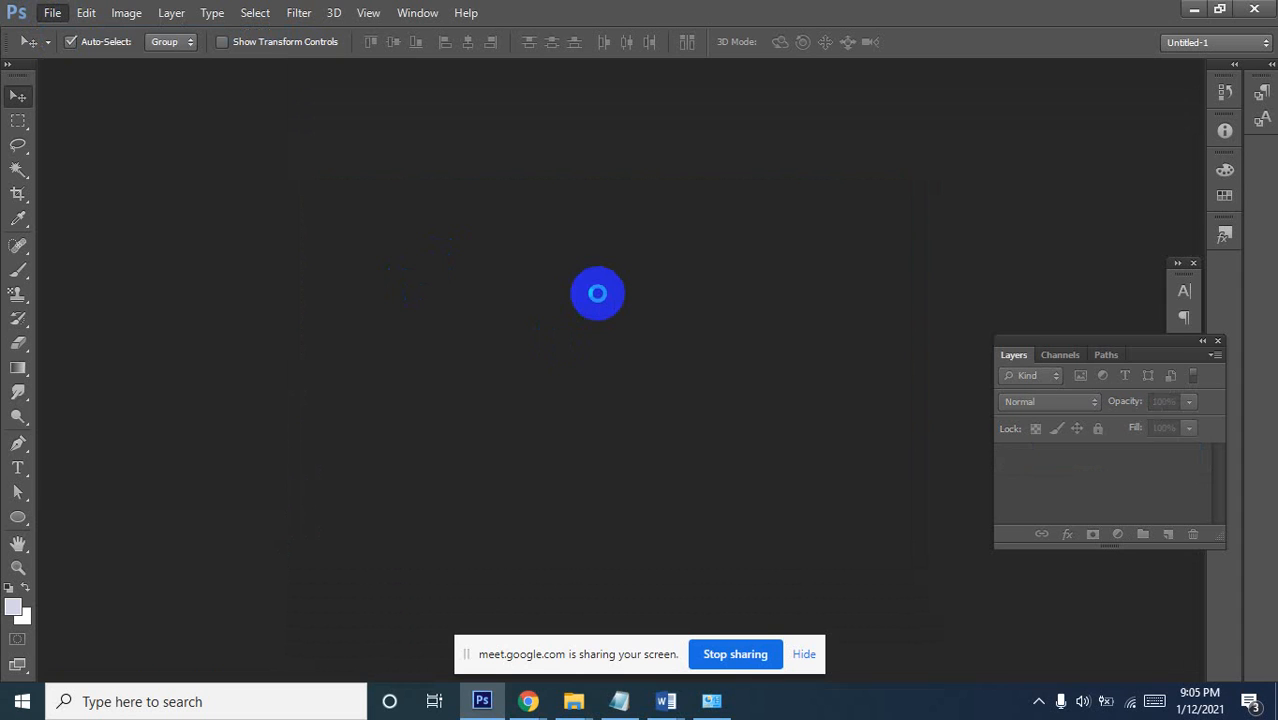
pyautogui.click(719, 243)
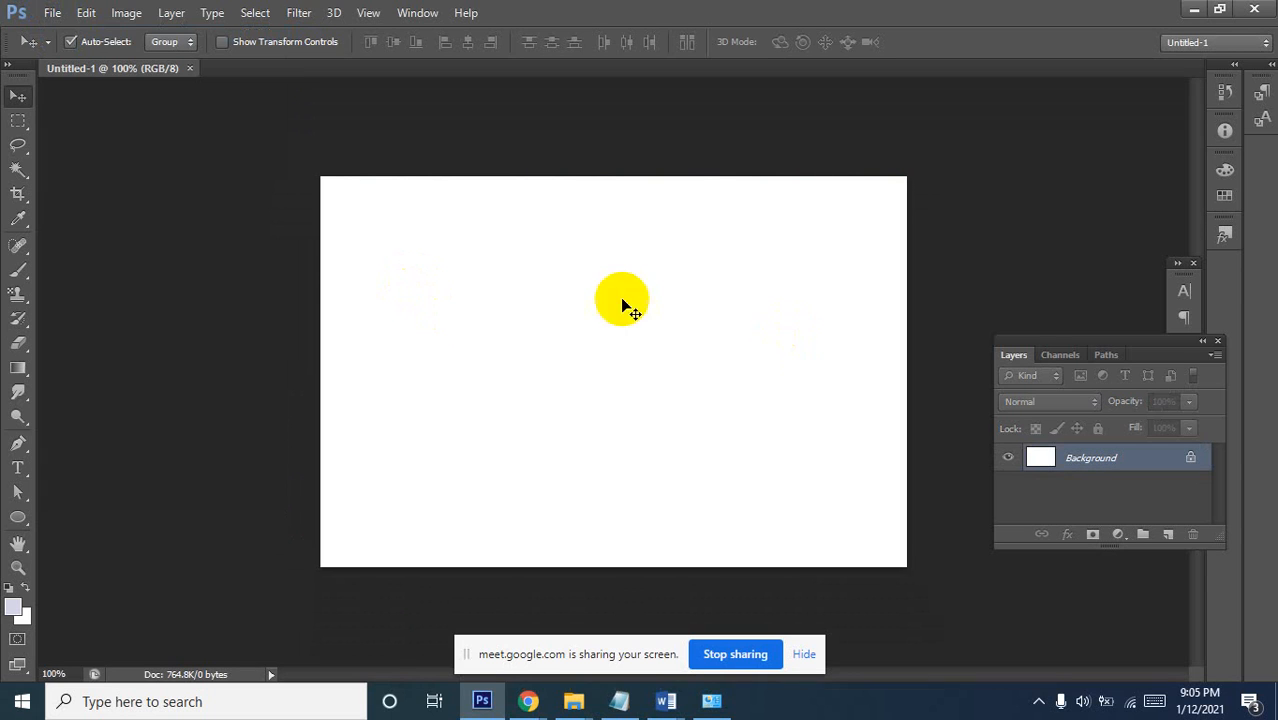
# Draw a six-sided polygon about 89 by 100 px near the canvas's upper-left corner and move it slightly inward
pyautogui.click(21, 518)
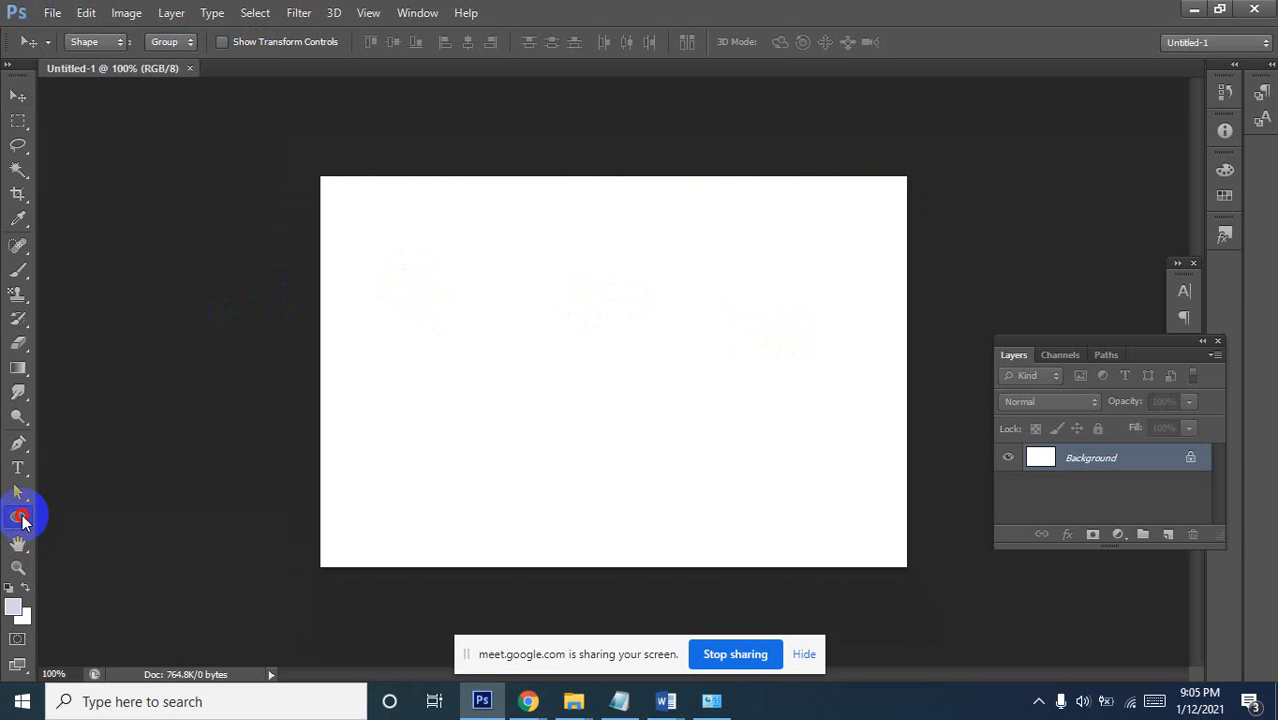
pyautogui.click(21, 518)
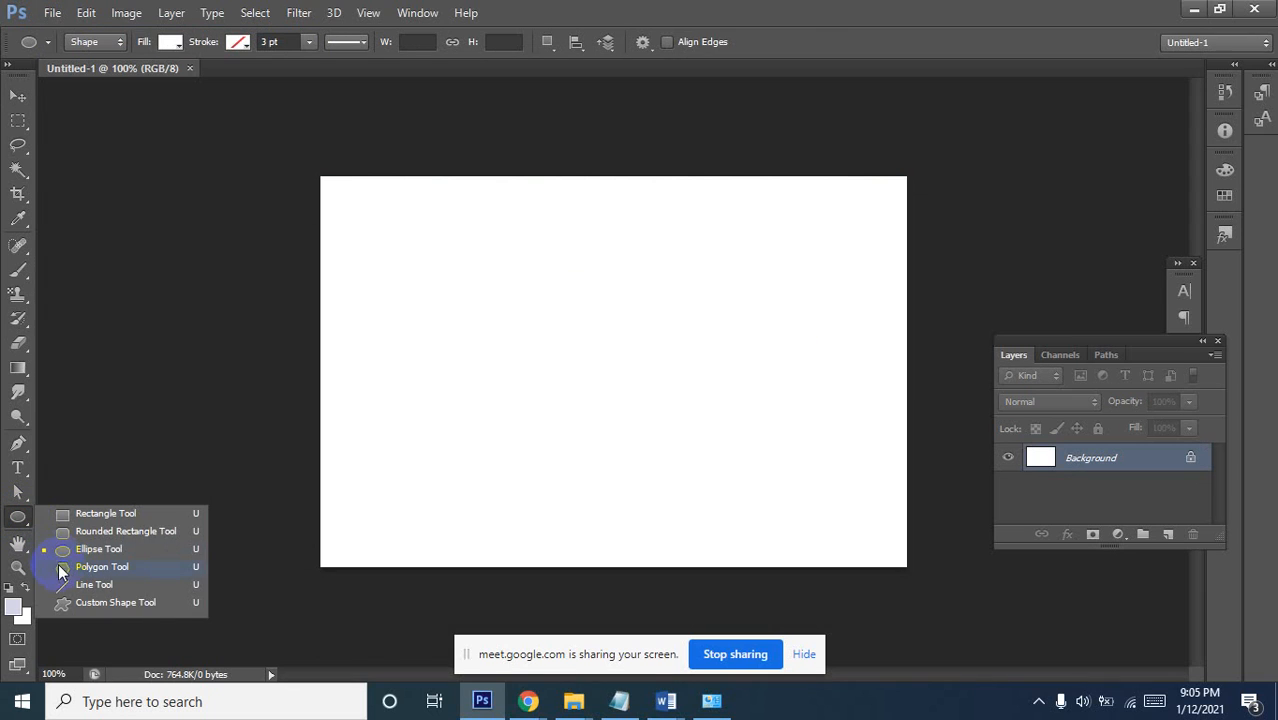
pyautogui.click(100, 566)
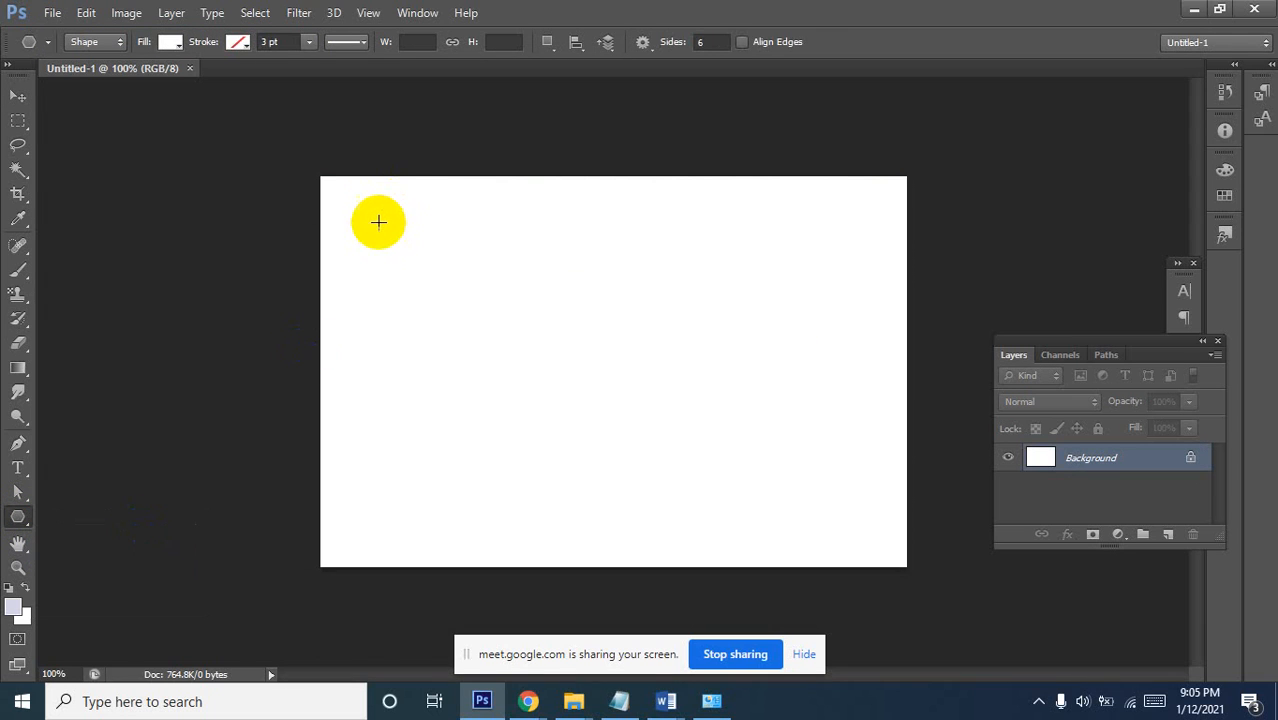
pyautogui.moveTo(378, 220); pyautogui.dragTo(417, 245)
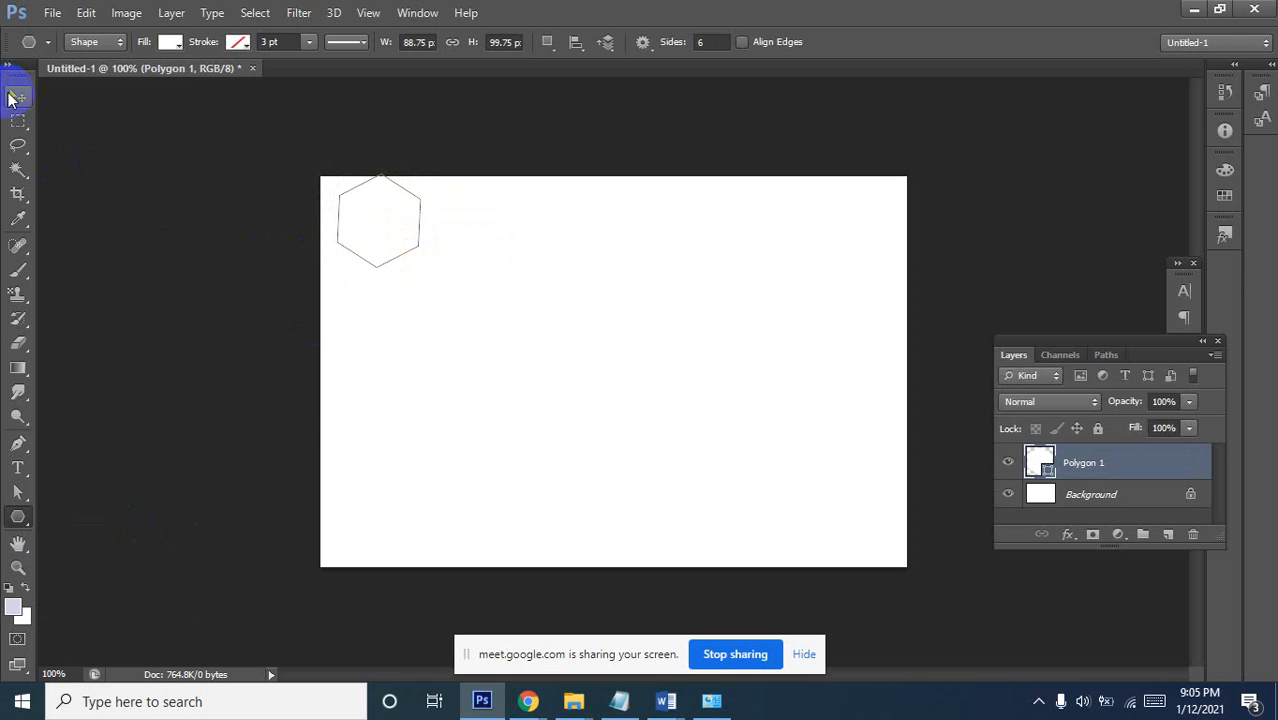
pyautogui.click(17, 97)
pyautogui.moveTo(388, 232); pyautogui.dragTo(1040, 466)
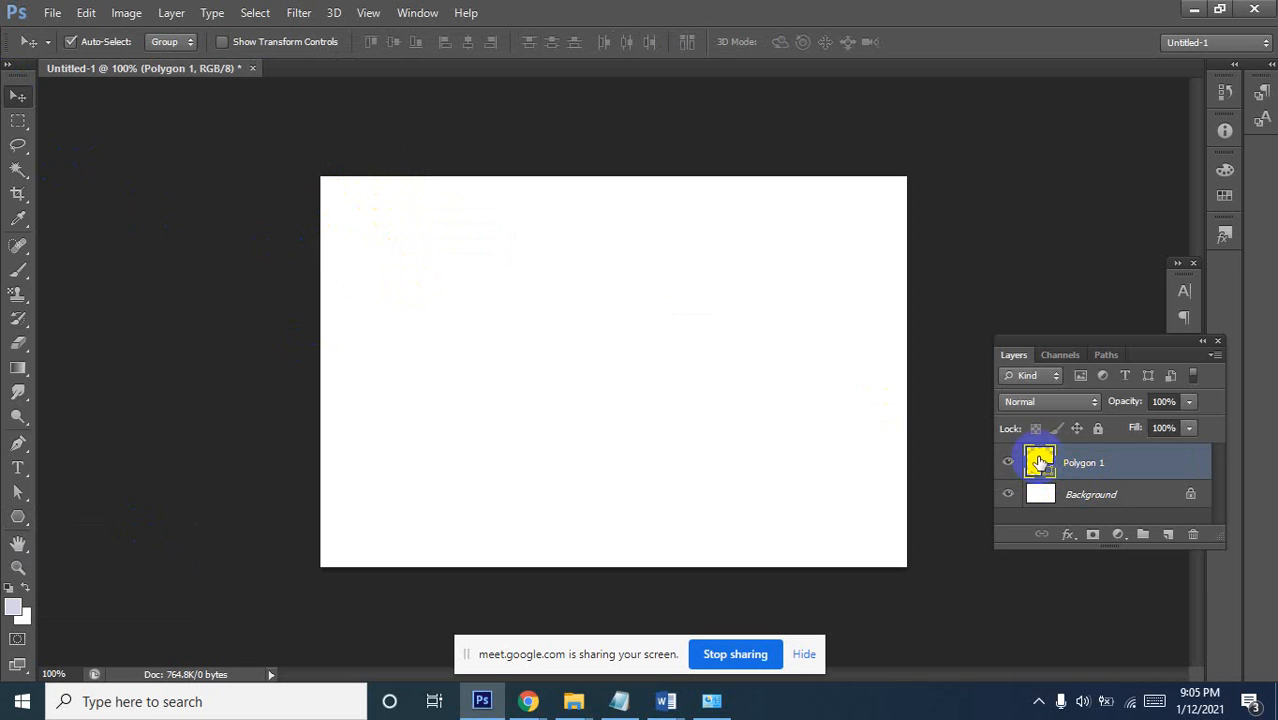
# Fill the hexagon with bright green (H 124, S 96, B 98) and nudge it up and to the left
pyautogui.doubleClick(1040, 462)
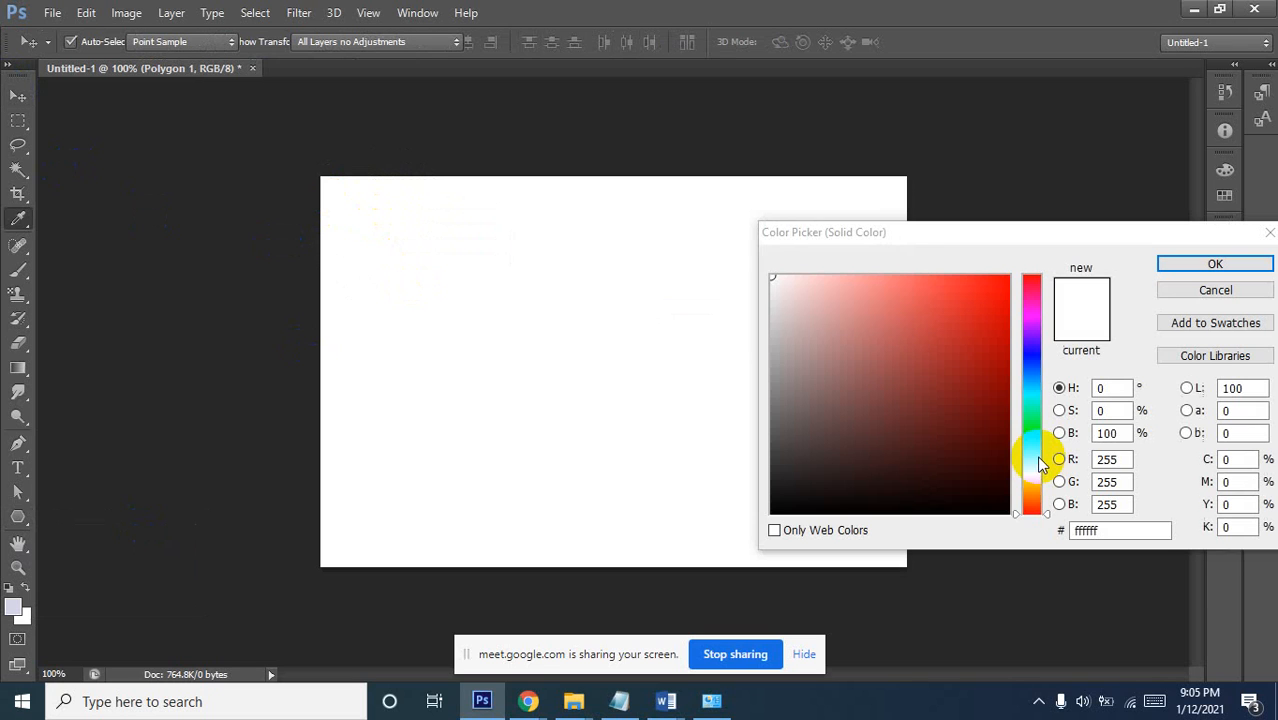
pyautogui.click(1031, 456)
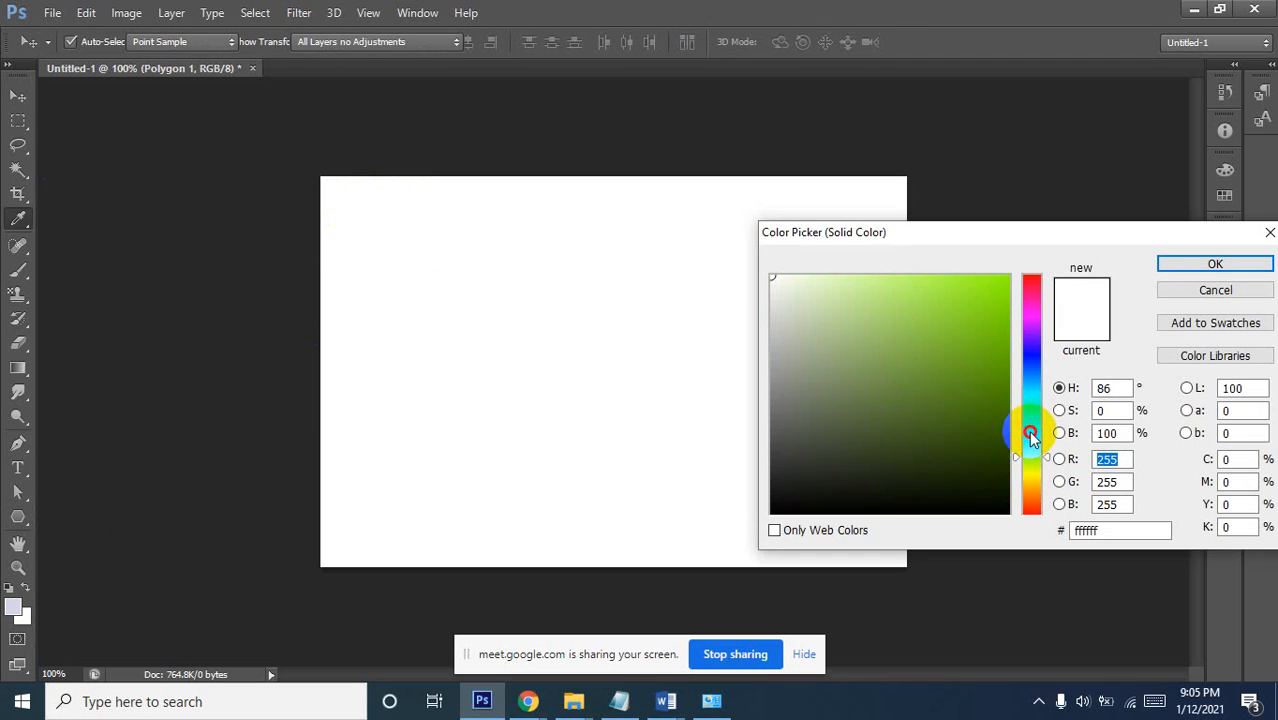
pyautogui.click(1032, 433)
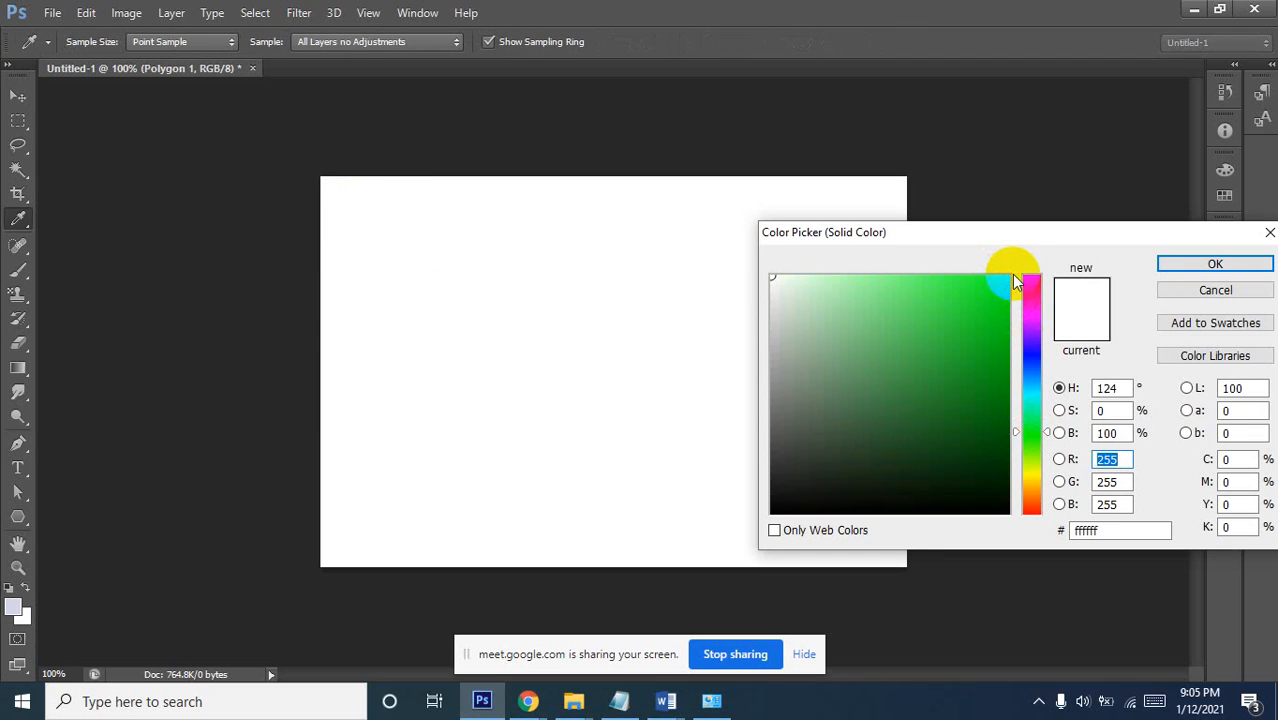
pyautogui.click(1001, 279)
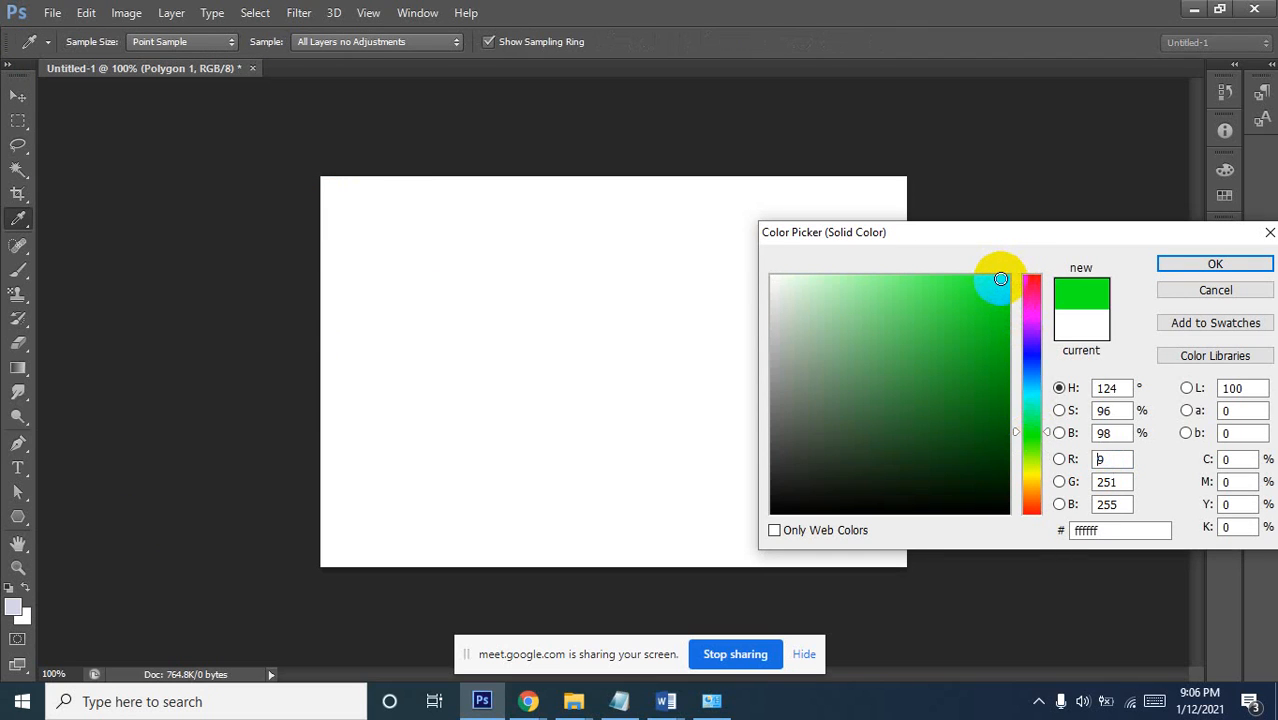
pyautogui.click(1215, 265)
pyautogui.press('v')
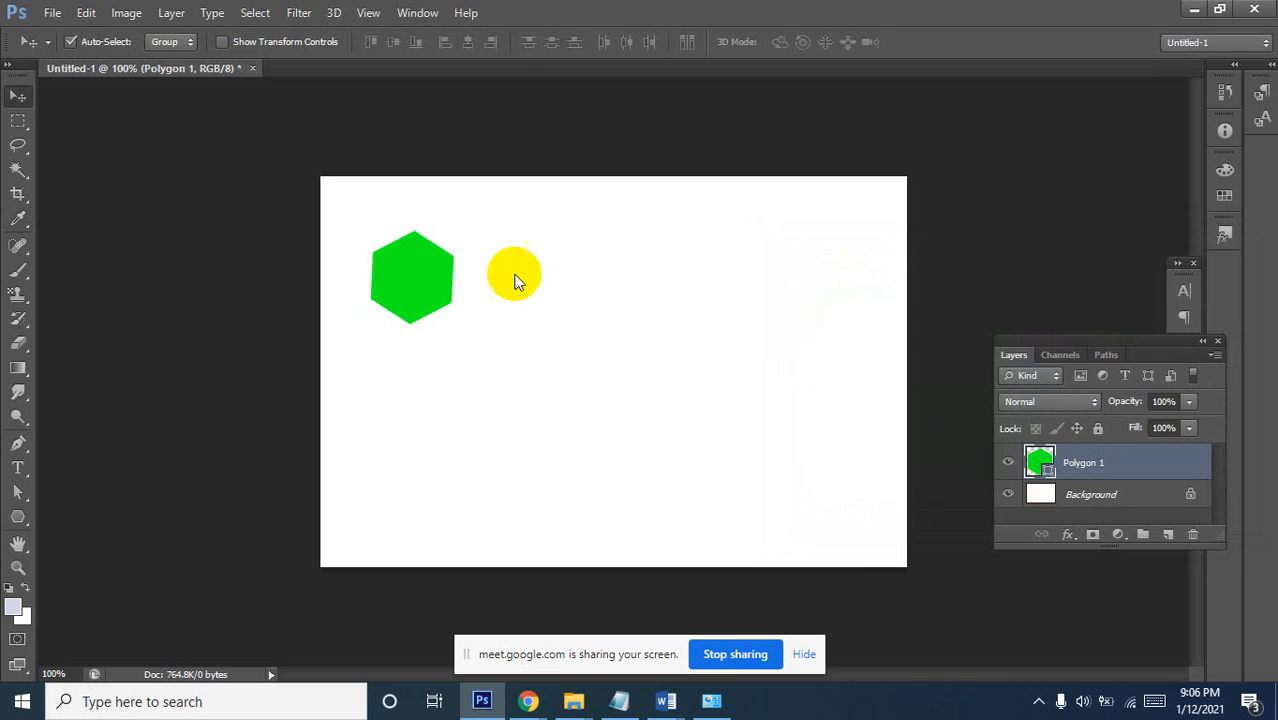
pyautogui.moveTo(404, 267); pyautogui.dragTo(397, 256)
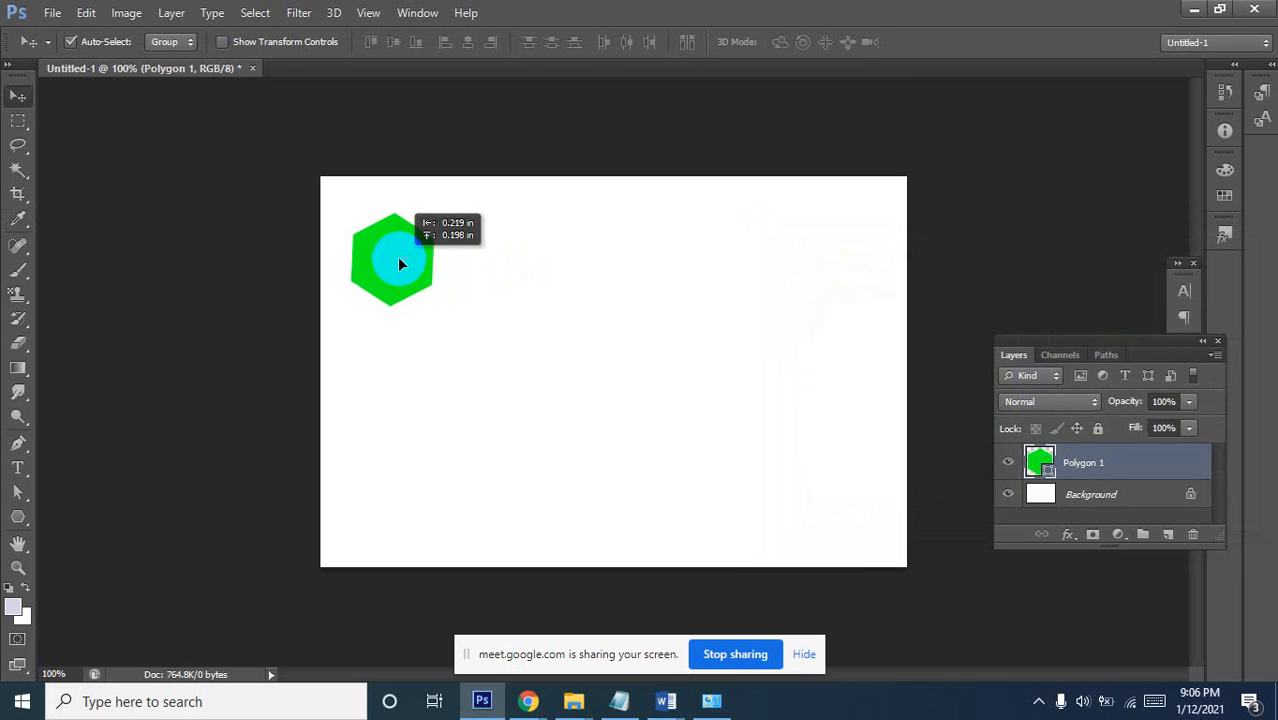
# Convert the Polygon 1 layer to a Smart Object and place five copies of the hexagon in two rows
pyautogui.rightClick(1041, 461)
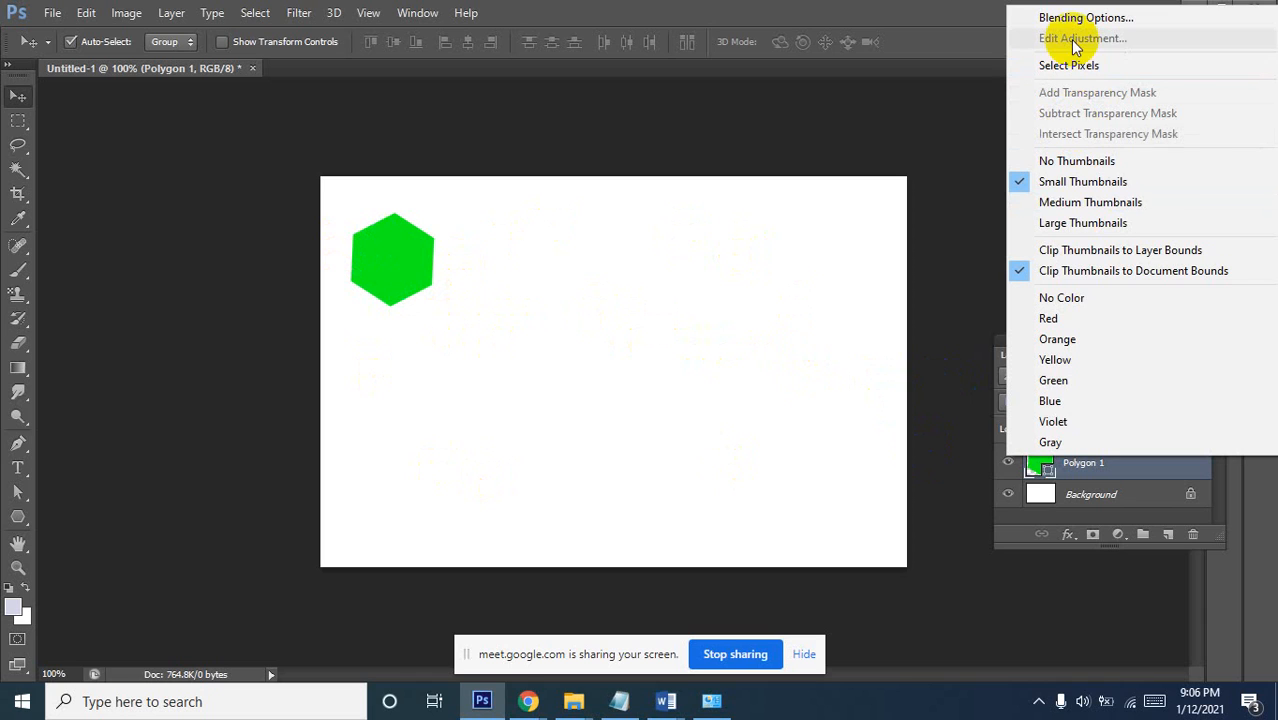
pyautogui.click(1102, 465)
pyautogui.rightClick(1101, 463)
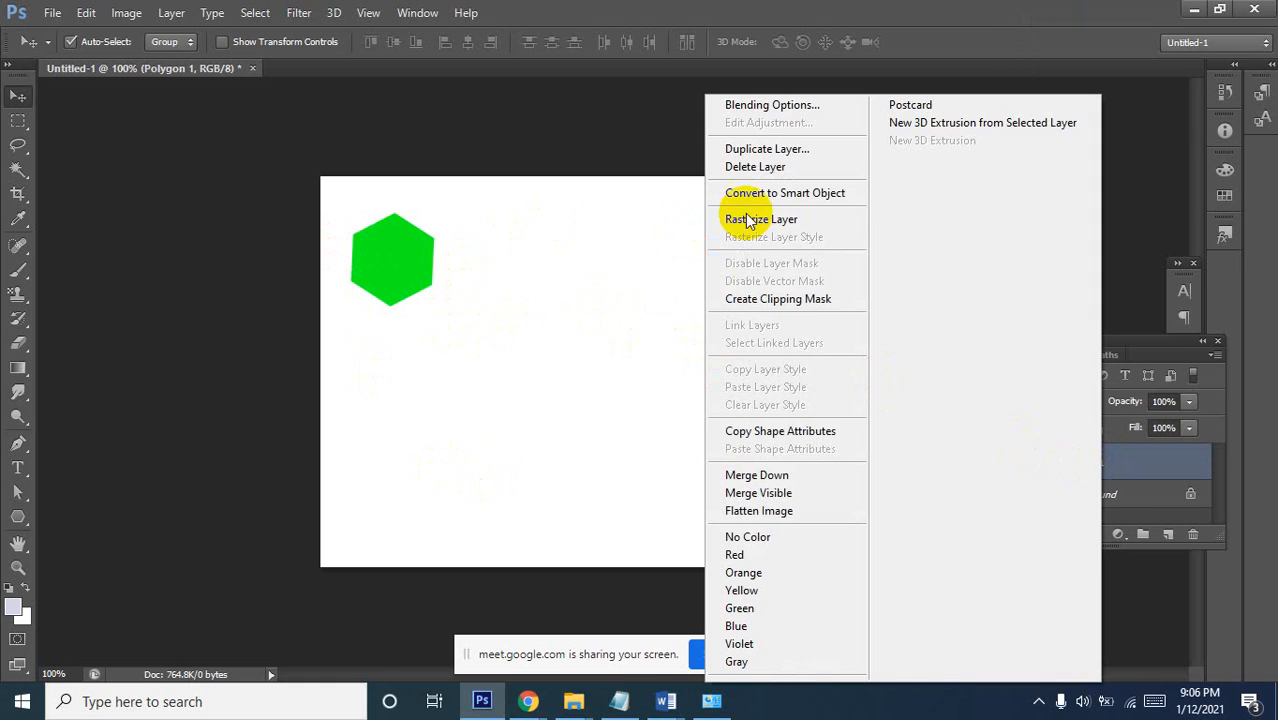
pyautogui.click(764, 196)
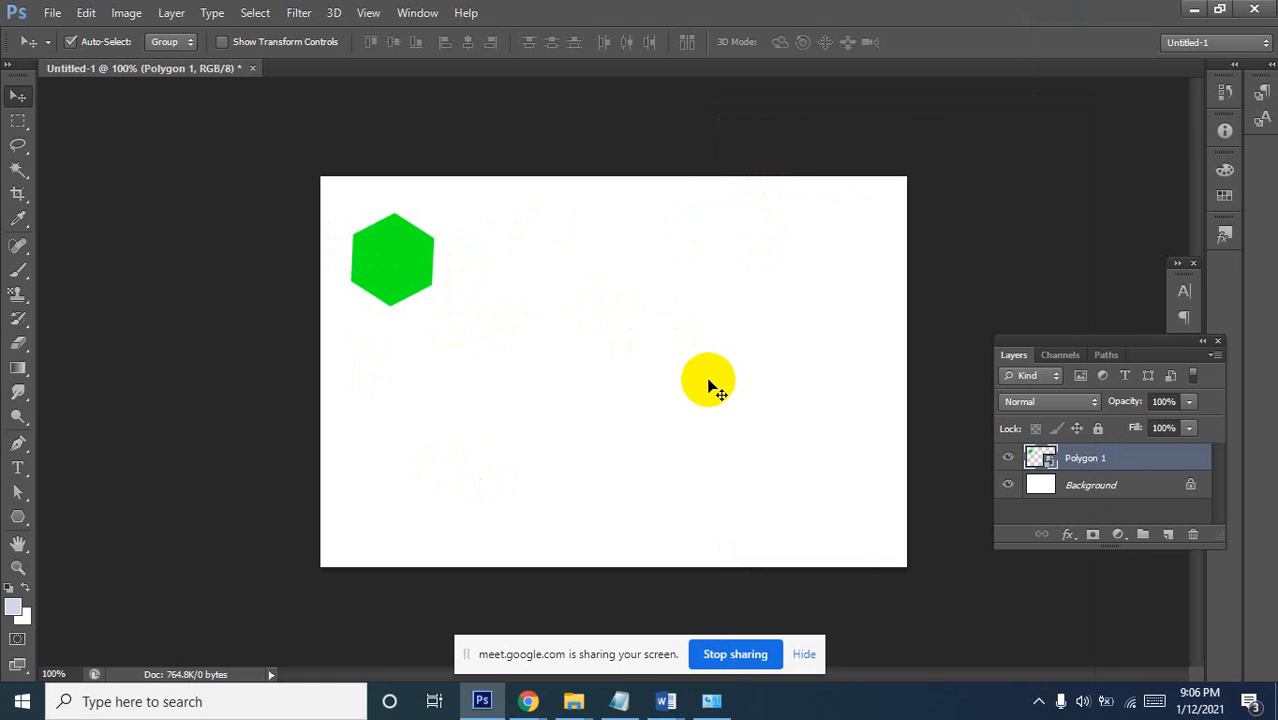
pyautogui.moveTo(404, 288); pyautogui.dragTo(760, 412)
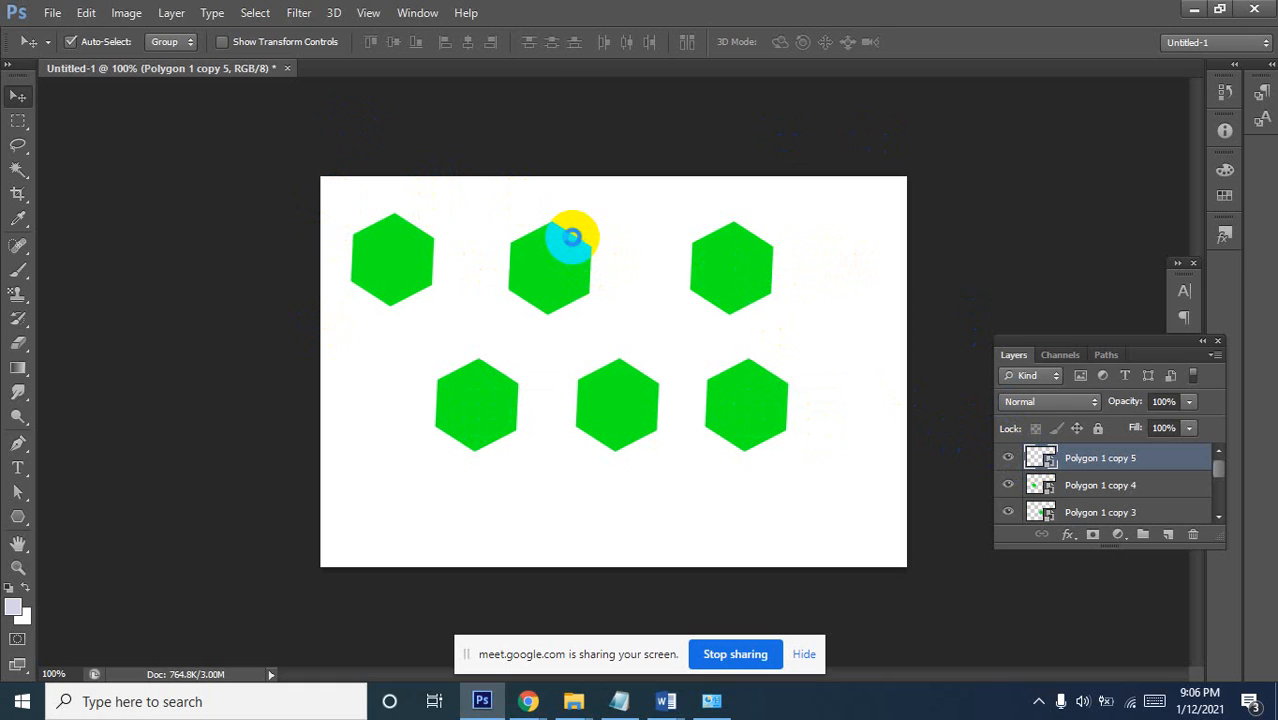
# Open the Smart Object contents of the middle hexagon in the upper row for editing
pyautogui.doubleClick(569, 238)
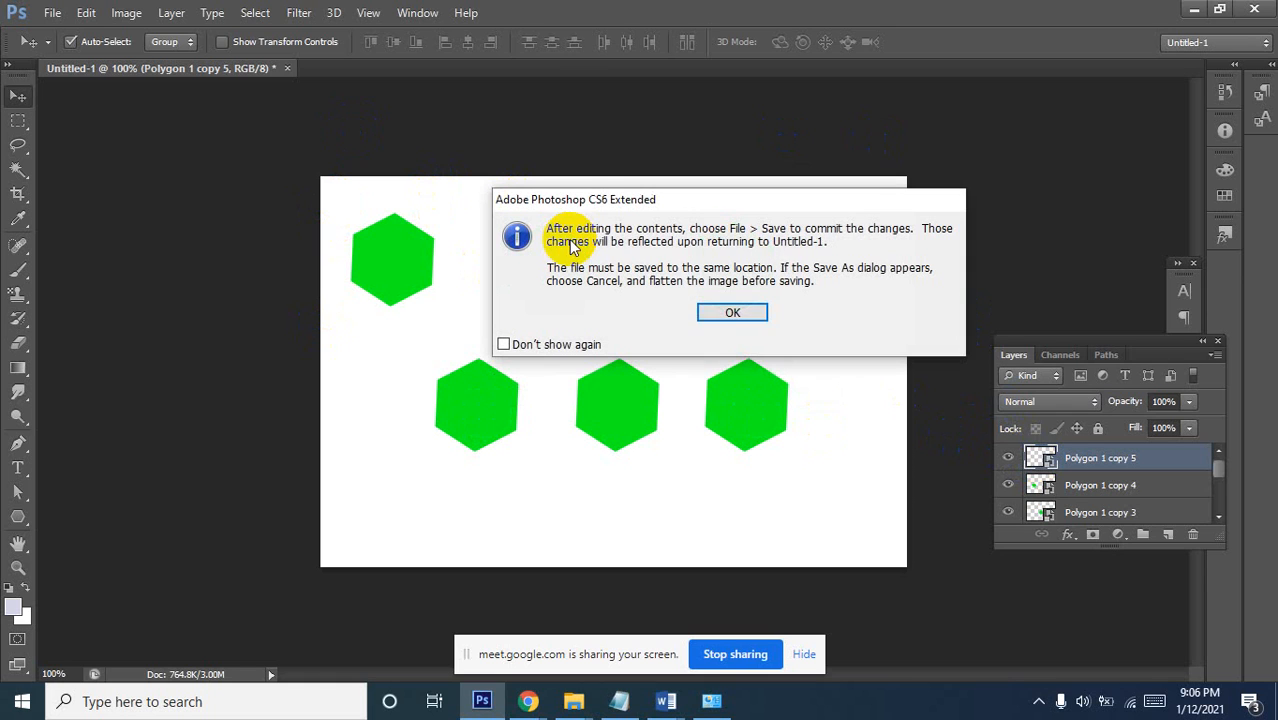
pyautogui.click(736, 318)
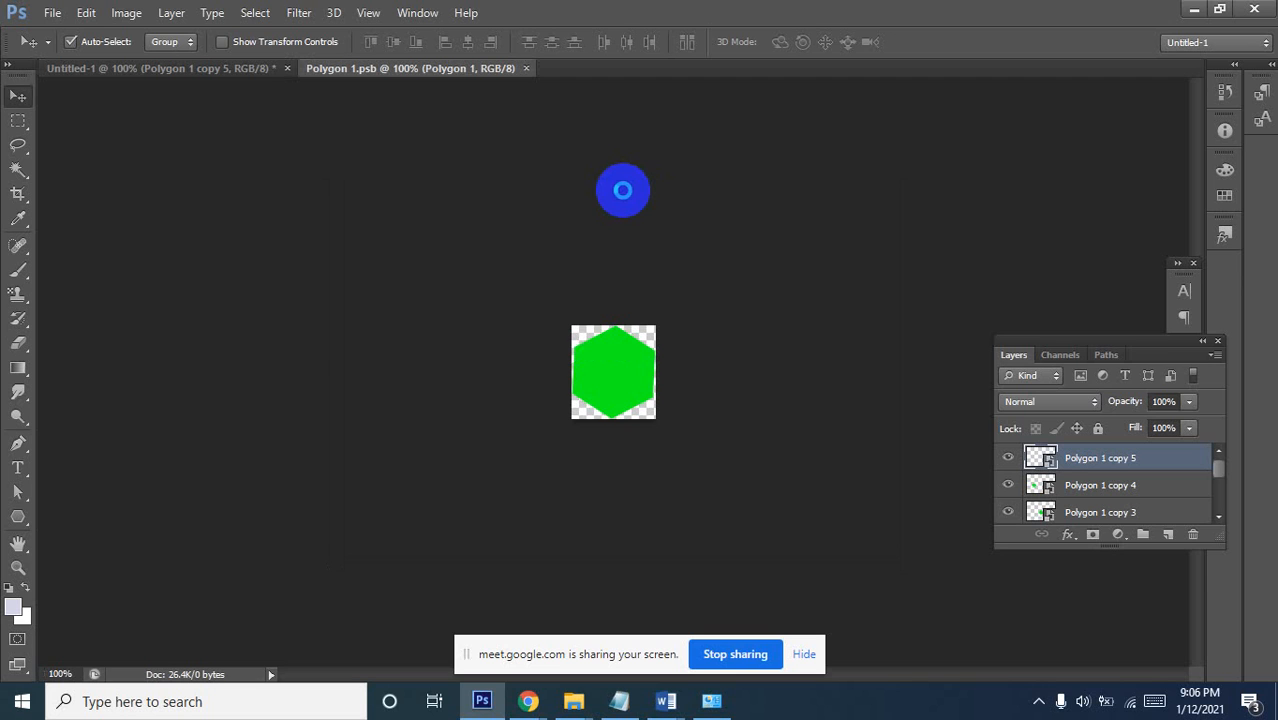
pyautogui.keyDown('ctrl'); pyautogui.click(602, 347); pyautogui.keyUp('ctrl')
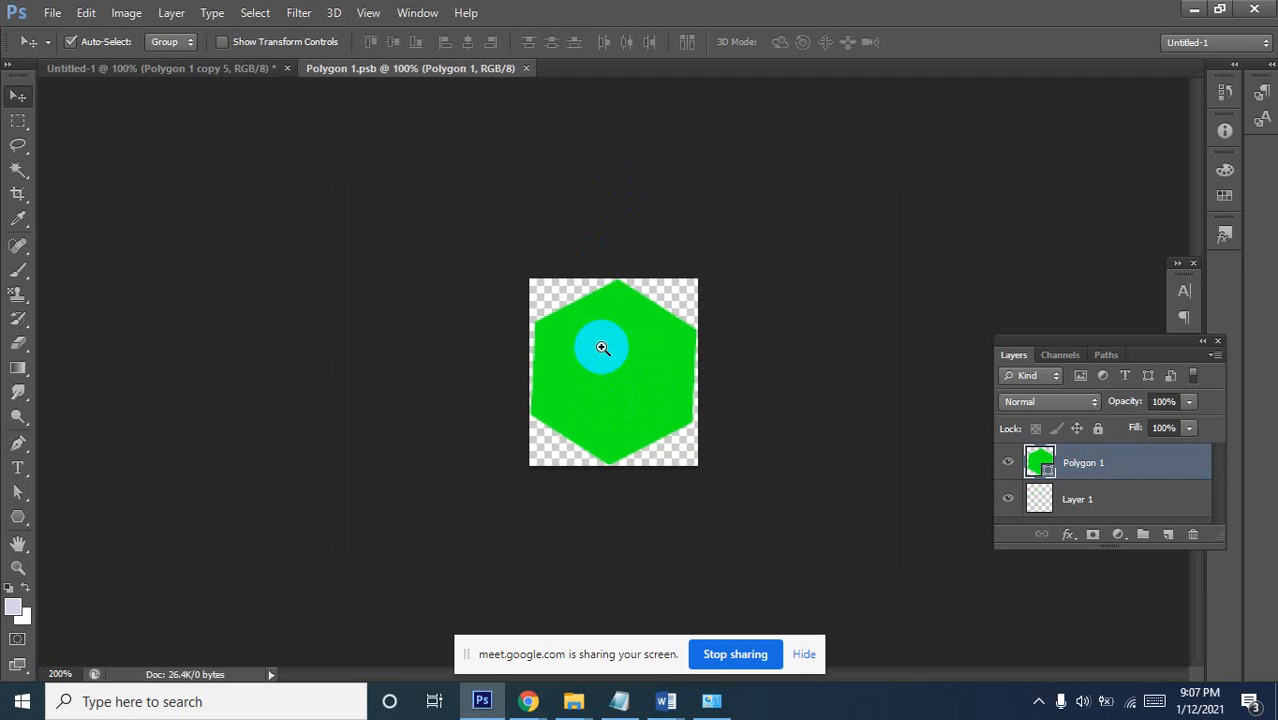
pyautogui.keyDown('ctrl'); pyautogui.click(603, 350); pyautogui.keyUp('ctrl')
pyautogui.keyDown('ctrl'); pyautogui.click(605, 354); pyautogui.keyUp('ctrl')
pyautogui.keyDown('ctrl'); pyautogui.click(604, 354); pyautogui.keyUp('ctrl')
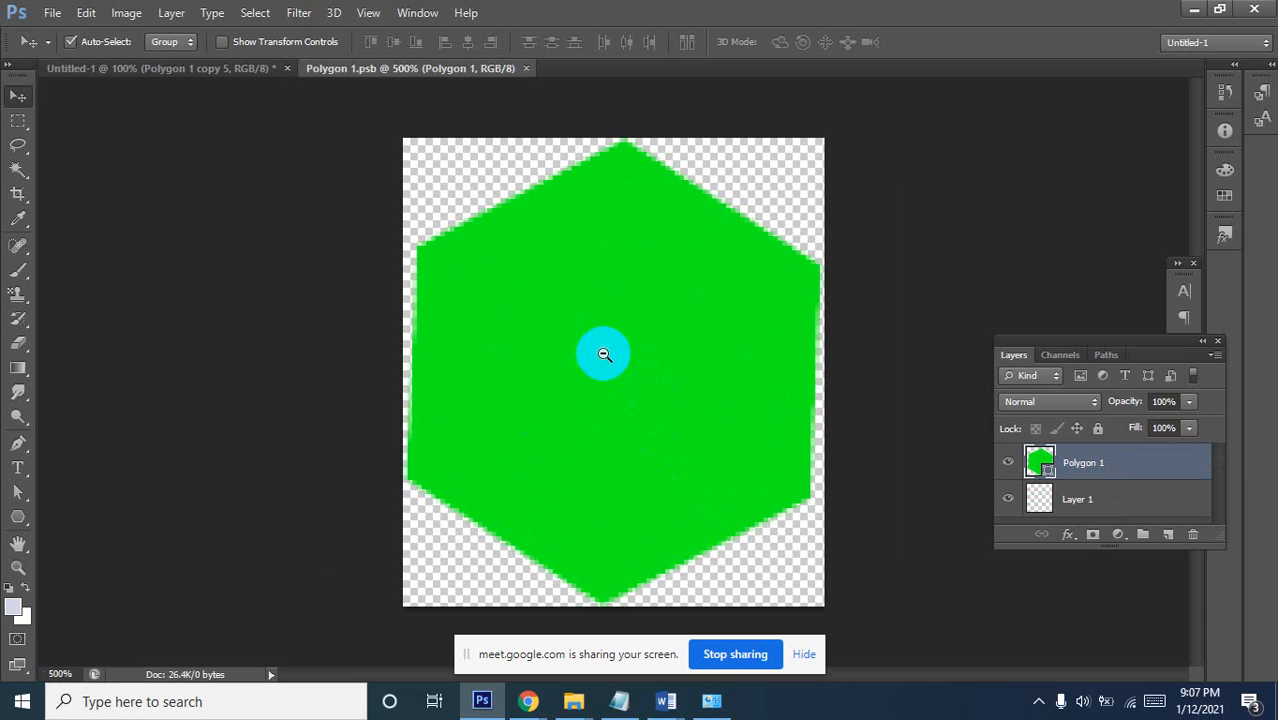
pyautogui.keyDown('ctrl'); pyautogui.keyDown('alt'); pyautogui.click(604, 354); pyautogui.keyUp('alt'); pyautogui.keyUp('ctrl')
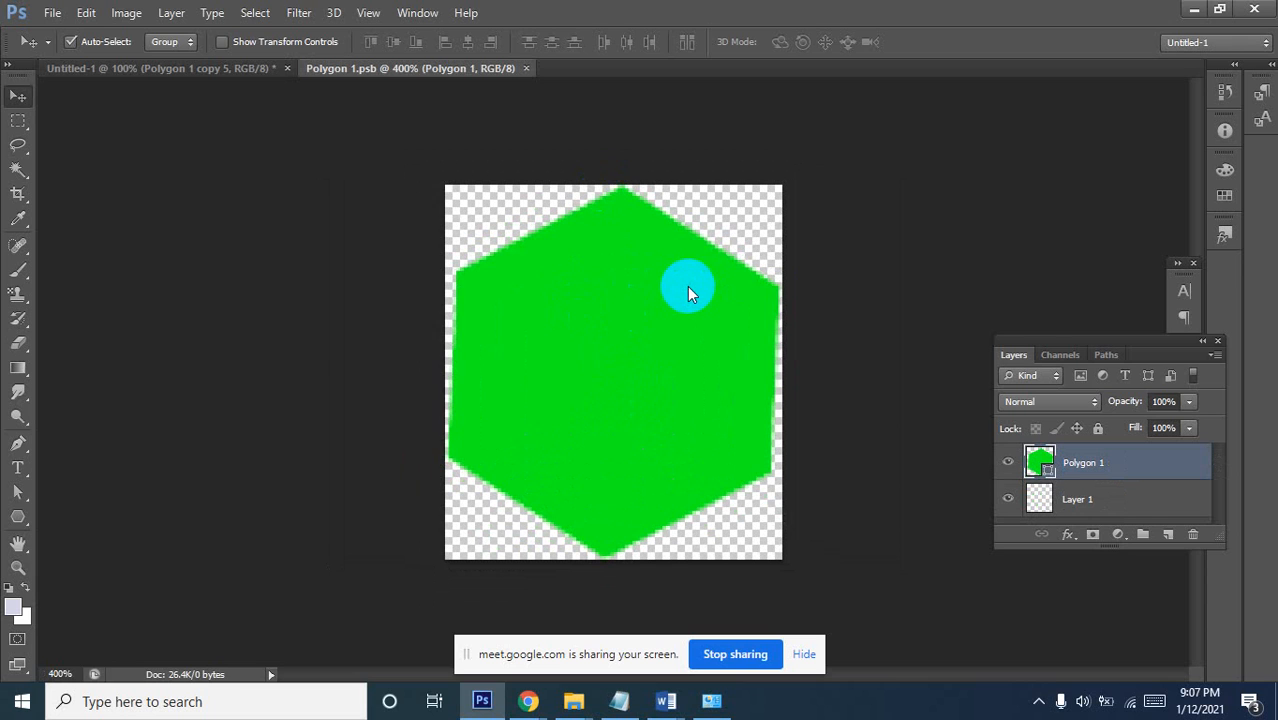
# Open the portrait image ddd from the pic folder
pyautogui.doubleClick(653, 137)
pyautogui.scroll(-2, 607, 425)
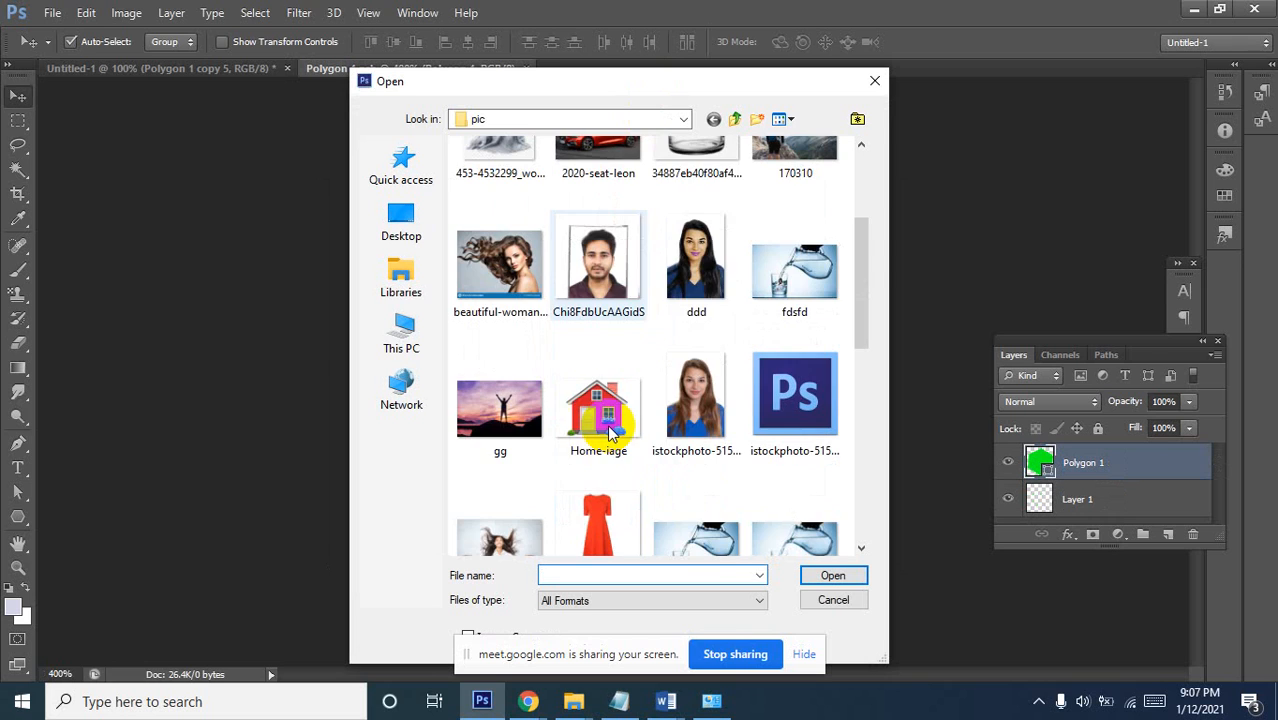
pyautogui.click(703, 264)
pyautogui.click(702, 265)
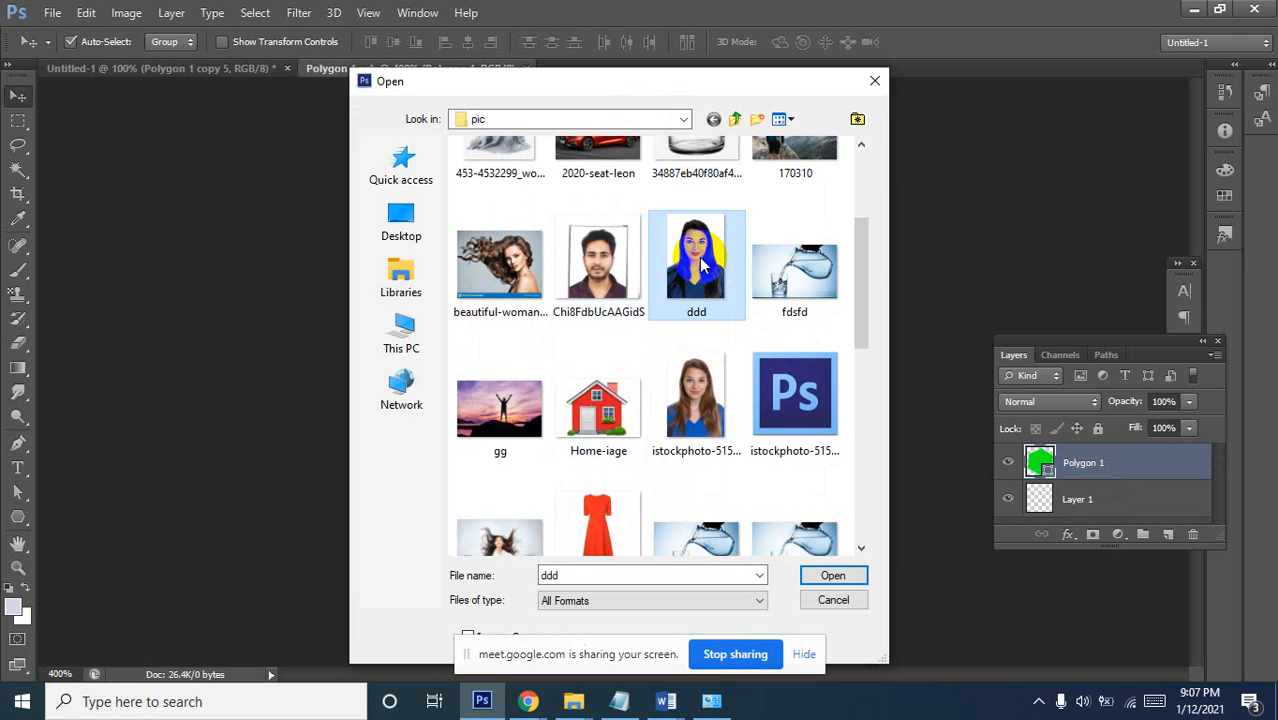
pyautogui.click(824, 575)
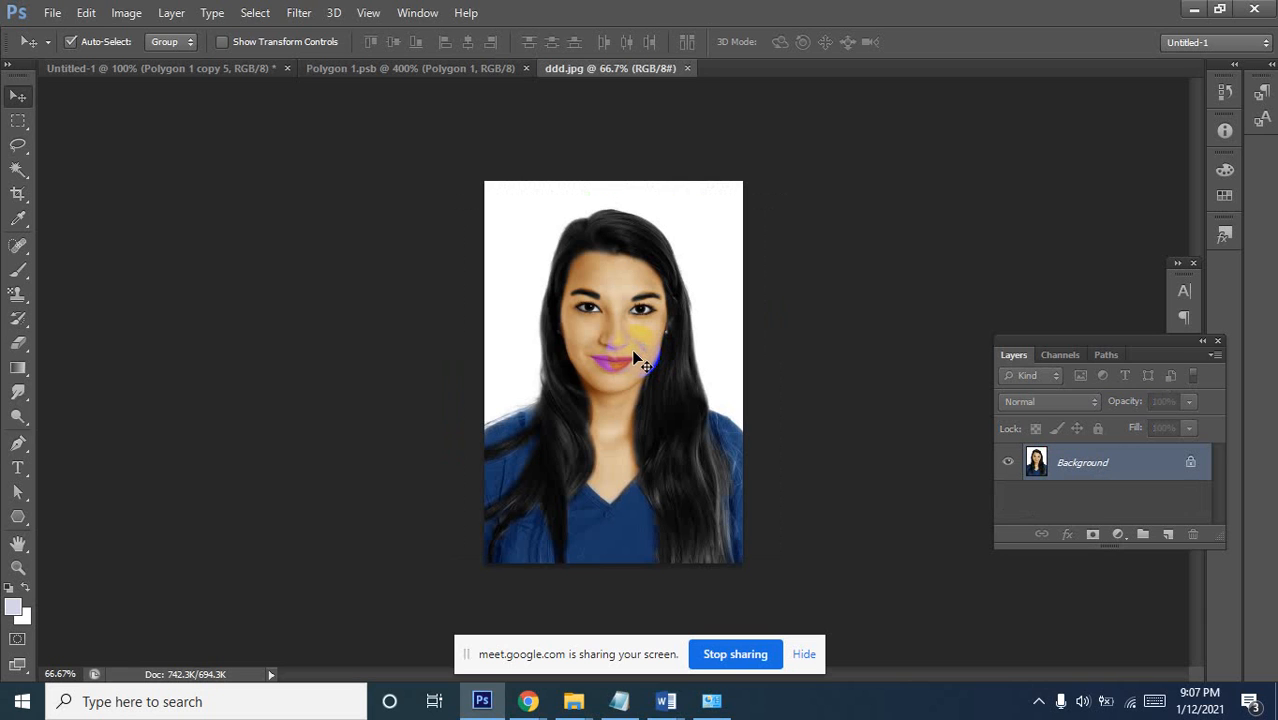
# Copy the entire ddd.jpg portrait and paste it into Polygon 1.psb
pyautogui.hotkey('ctrl', 'a')
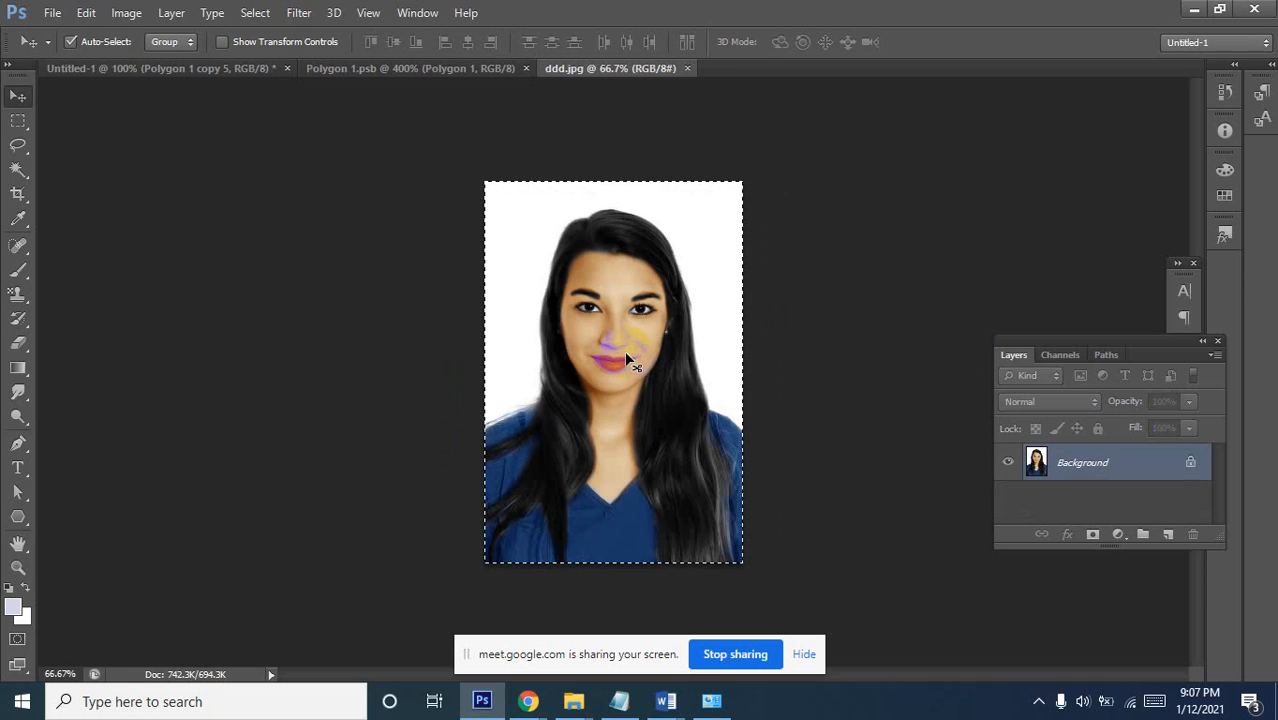
pyautogui.click(423, 67)
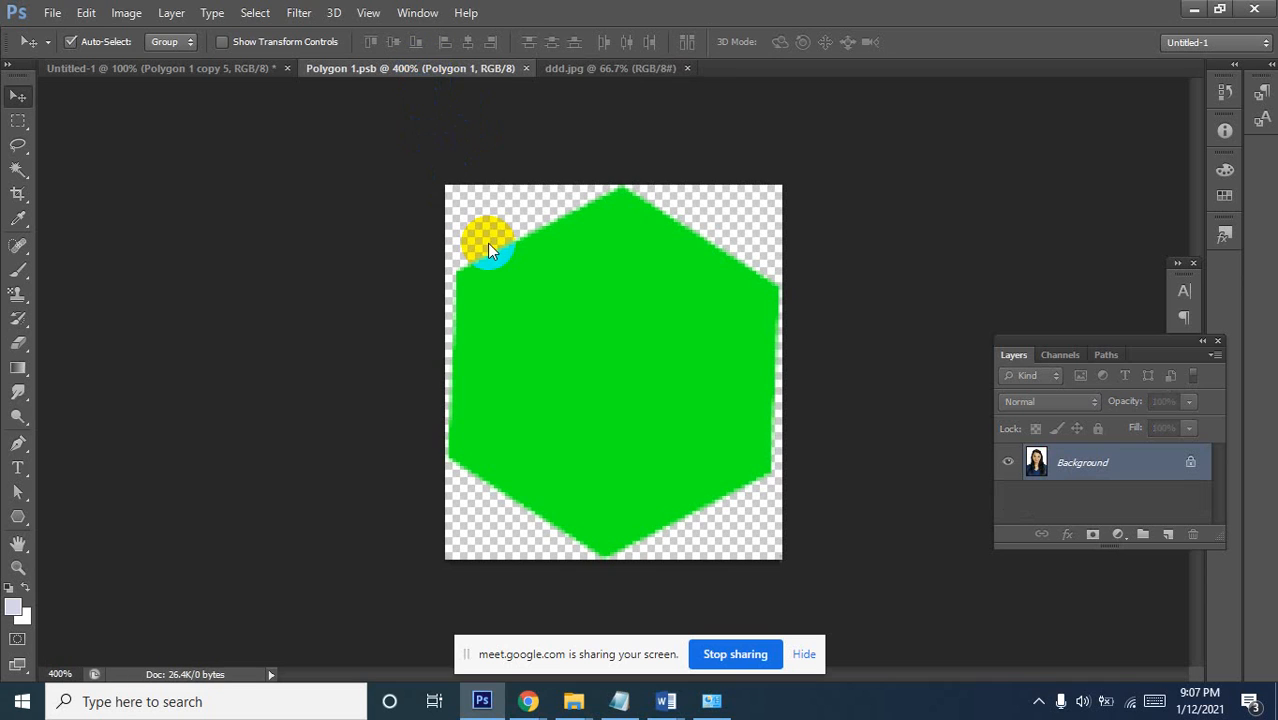
pyautogui.hotkey('ctrl', 'v')
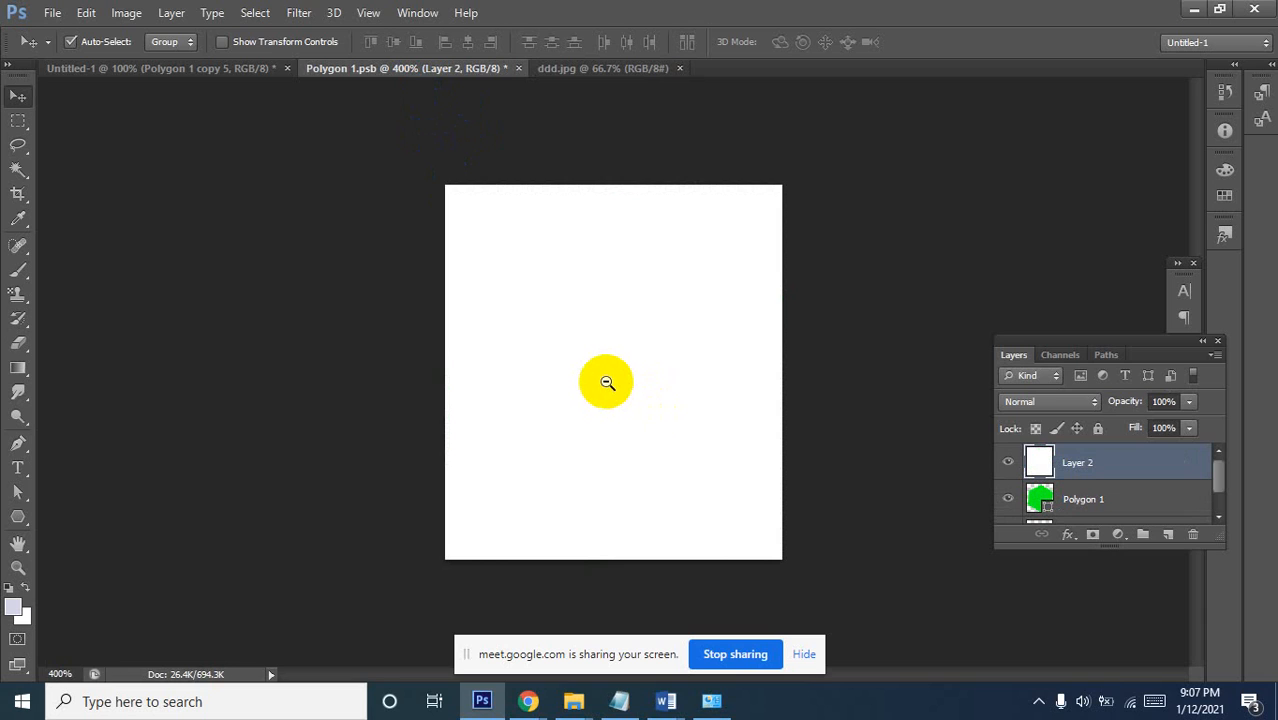
# Scale the pasted portrait proportionally down to 16.67% with Free Transform and place it over the hexagon
pyautogui.hotkey('ctrl', '-')
pyautogui.hotkey('ctrl', '-')
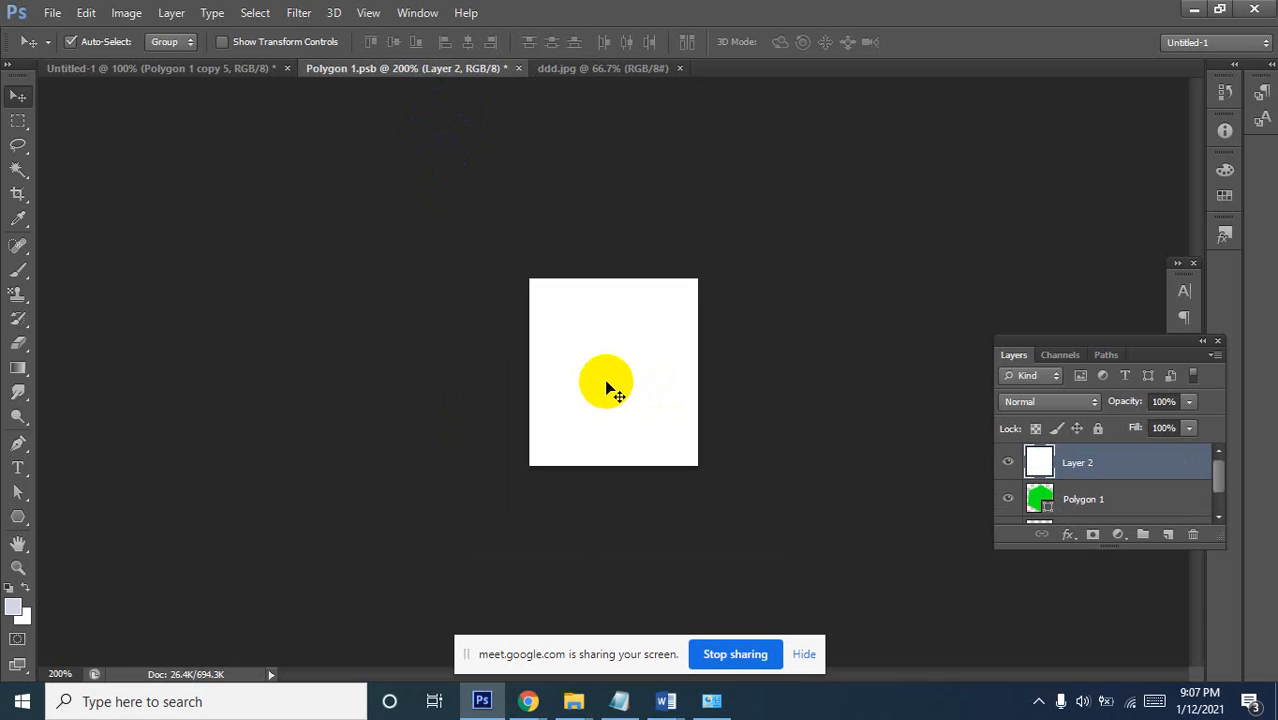
pyautogui.hotkey('ctrl', 't')
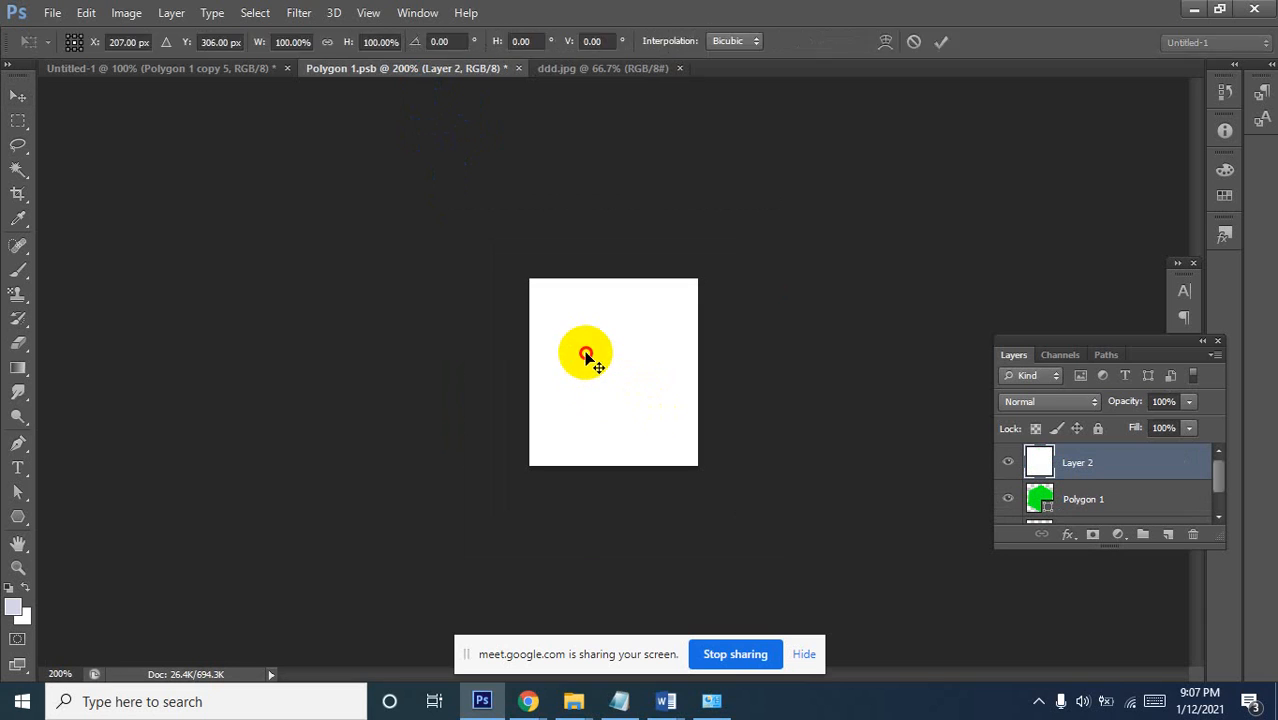
pyautogui.hotkey('ctrl', '-')
pyautogui.hotkey('ctrl', '-')
pyautogui.keyDown('ctrl'); pyautogui.keyDown('alt'); pyautogui.click(641, 387); pyautogui.keyUp('alt'); pyautogui.keyUp('ctrl')
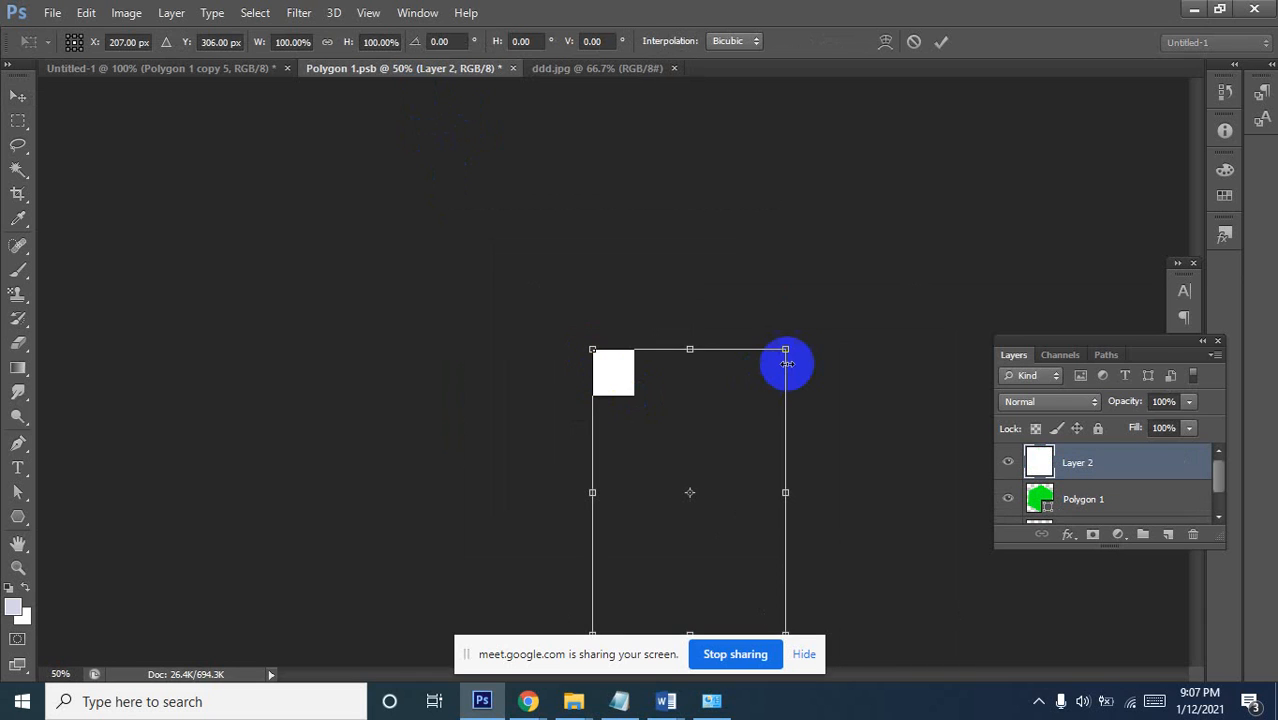
pyautogui.moveTo(787, 352); pyautogui.dragTo(621, 370)
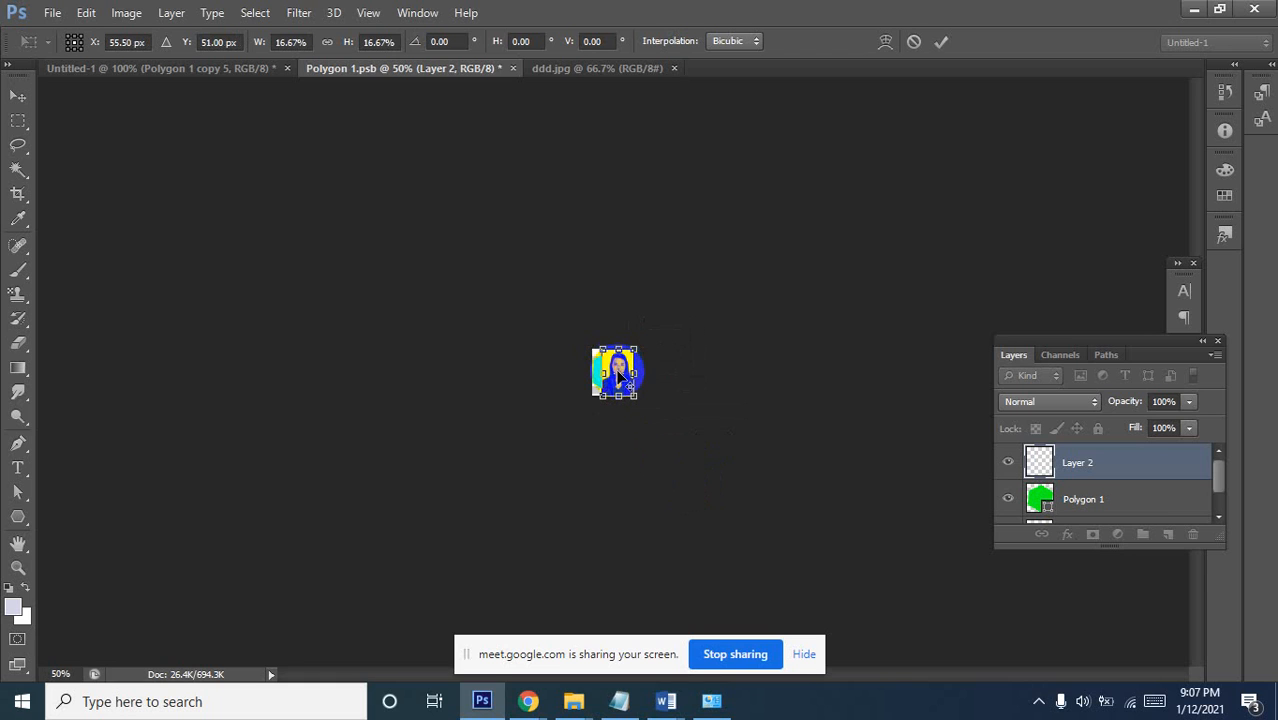
# Center the portrait over the hexagon, enlarge it to about 22% to cover the canvas, and apply the transform
pyautogui.keyDown('ctrl'); pyautogui.click(618, 368); pyautogui.keyUp('ctrl')
pyautogui.keyDown('ctrl'); pyautogui.click(618, 368); pyautogui.keyUp('ctrl')
pyautogui.keyDown('ctrl'); pyautogui.click(616, 364); pyautogui.keyUp('ctrl')
pyautogui.keyDown('ctrl'); pyautogui.click(614, 358); pyautogui.keyUp('ctrl')
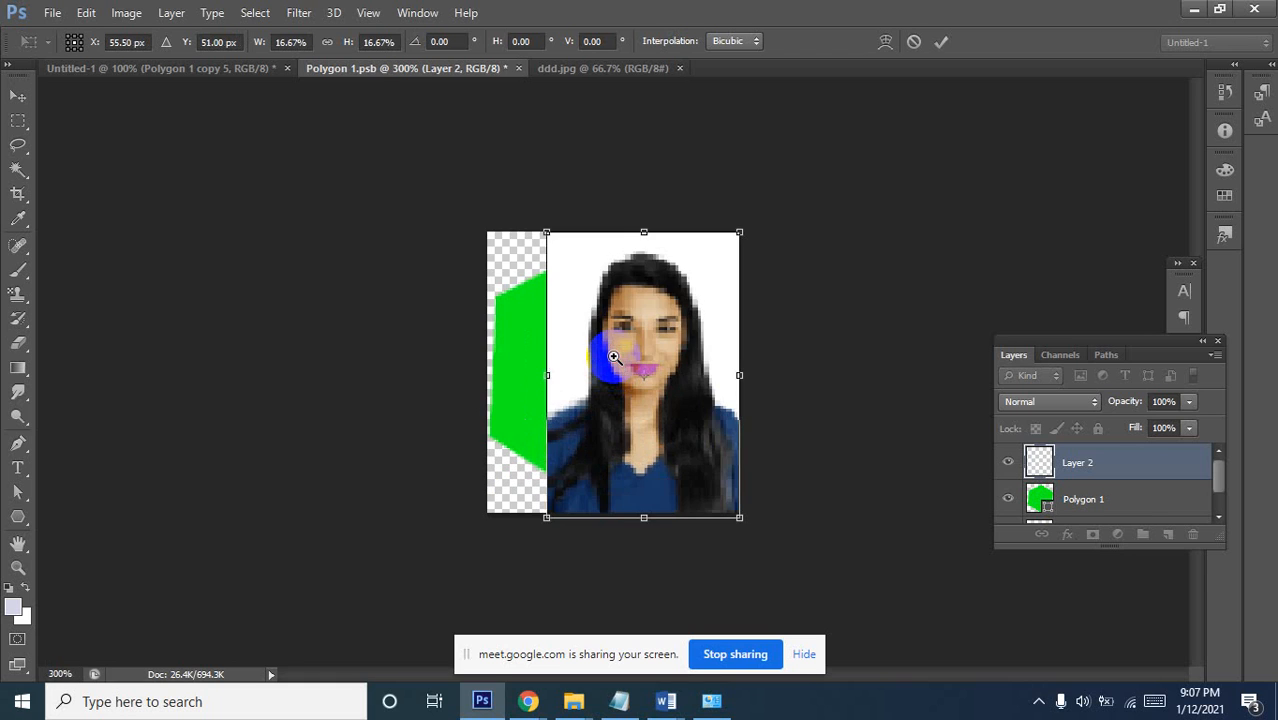
pyautogui.keyDown('ctrl'); pyautogui.click(613, 357); pyautogui.keyUp('ctrl')
pyautogui.moveTo(752, 410); pyautogui.dragTo(685, 413)
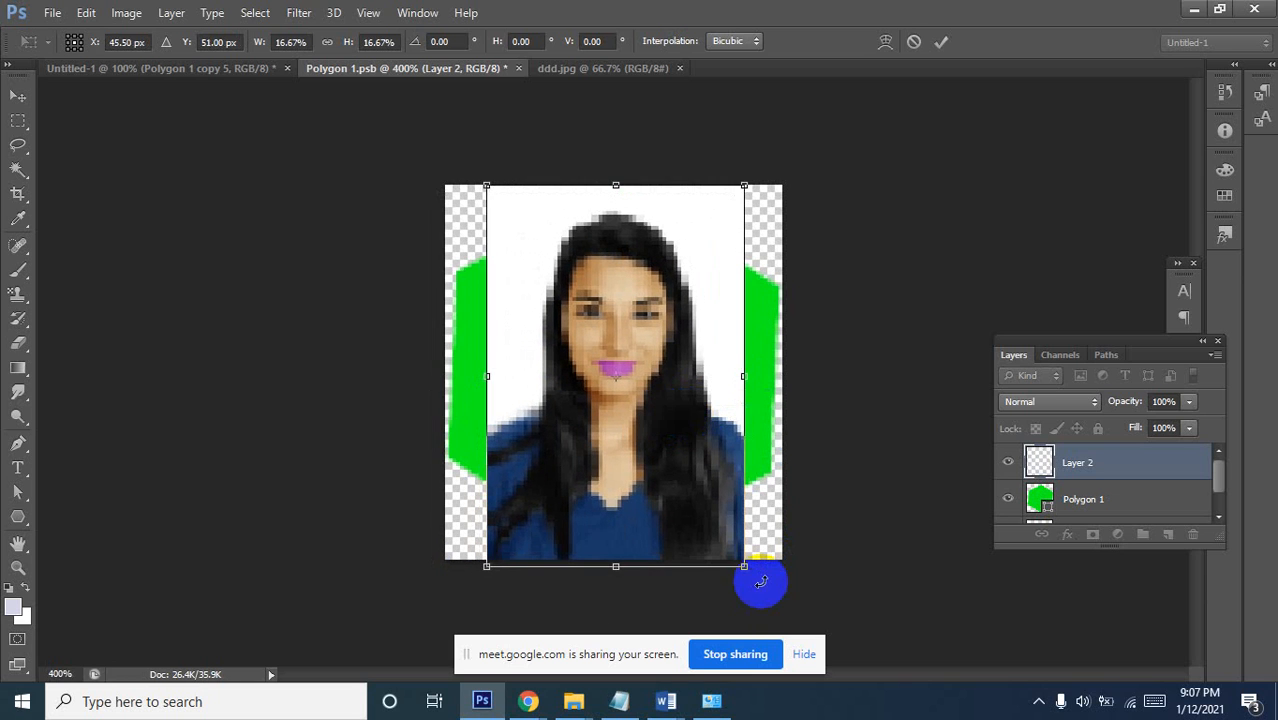
pyautogui.moveTo(745, 566); pyautogui.dragTo(786, 626)
pyautogui.moveTo(670, 459); pyautogui.dragTo(667, 499)
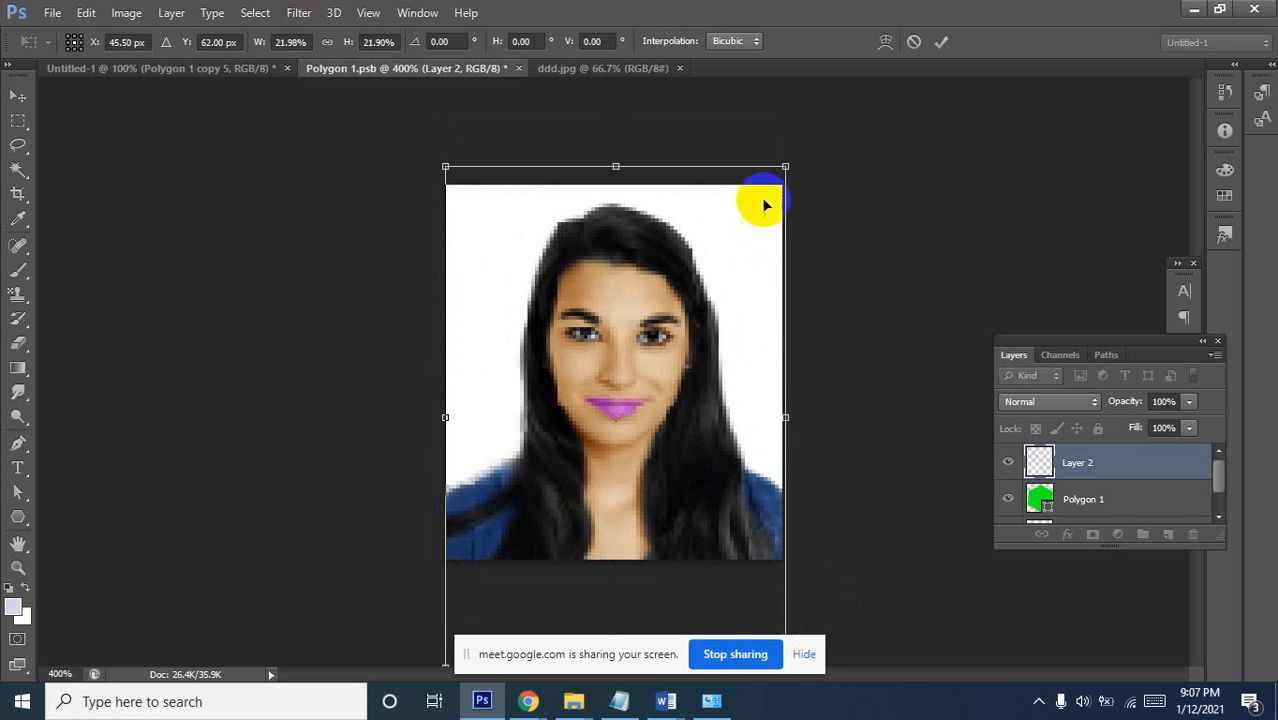
pyautogui.press('Return')
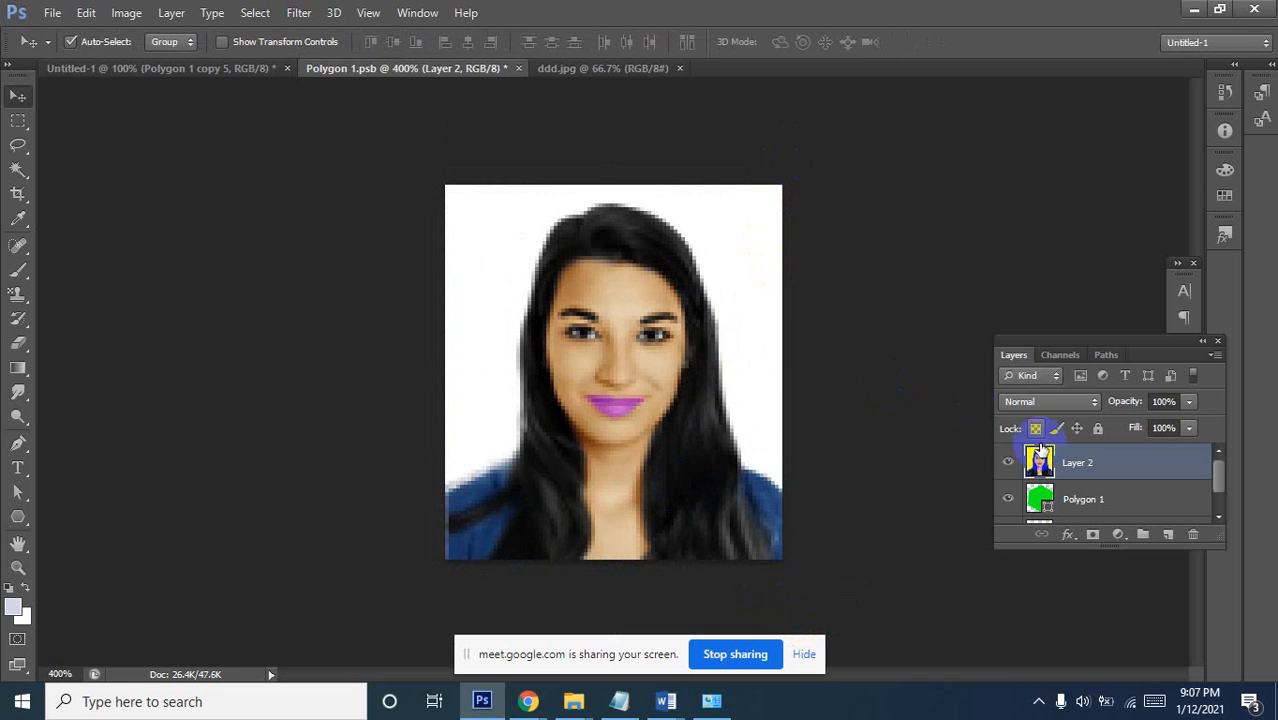
# Clip the portrait layer to the Polygon 1 hexagon, save Polygon 1.psb, and return to the Untitled-1 document
pyautogui.rightClick(1074, 463)
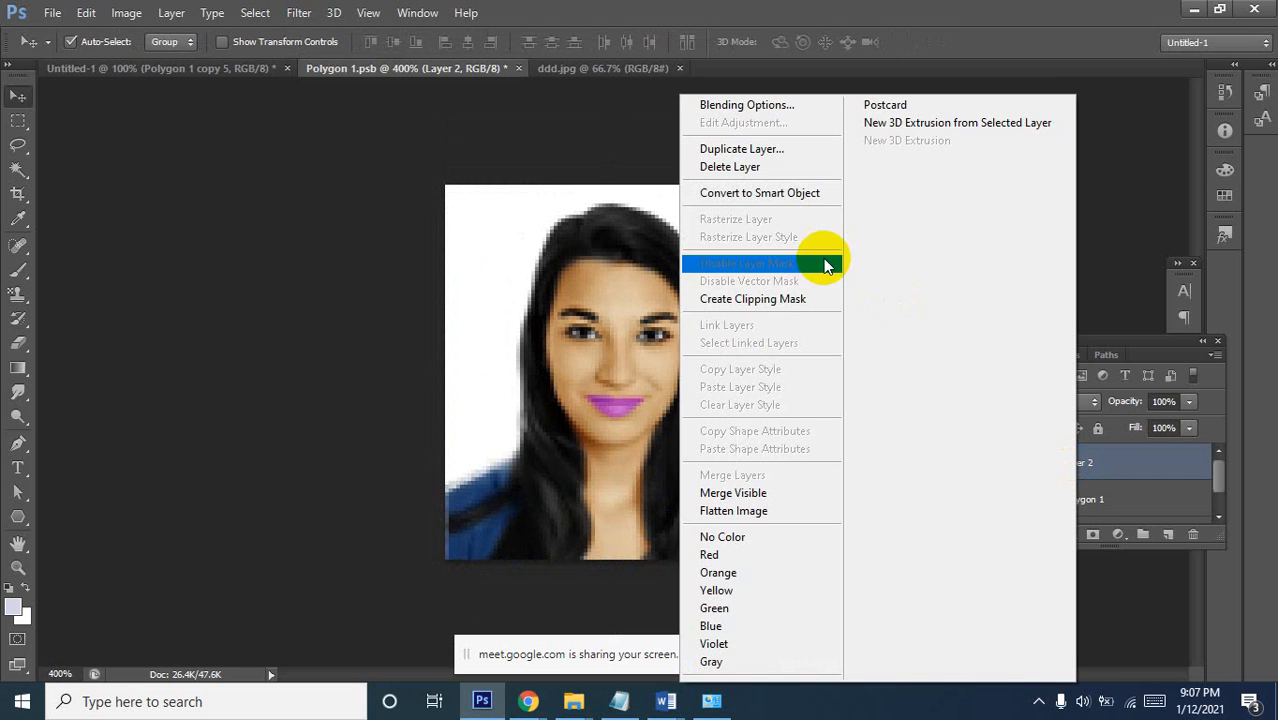
pyautogui.click(767, 298)
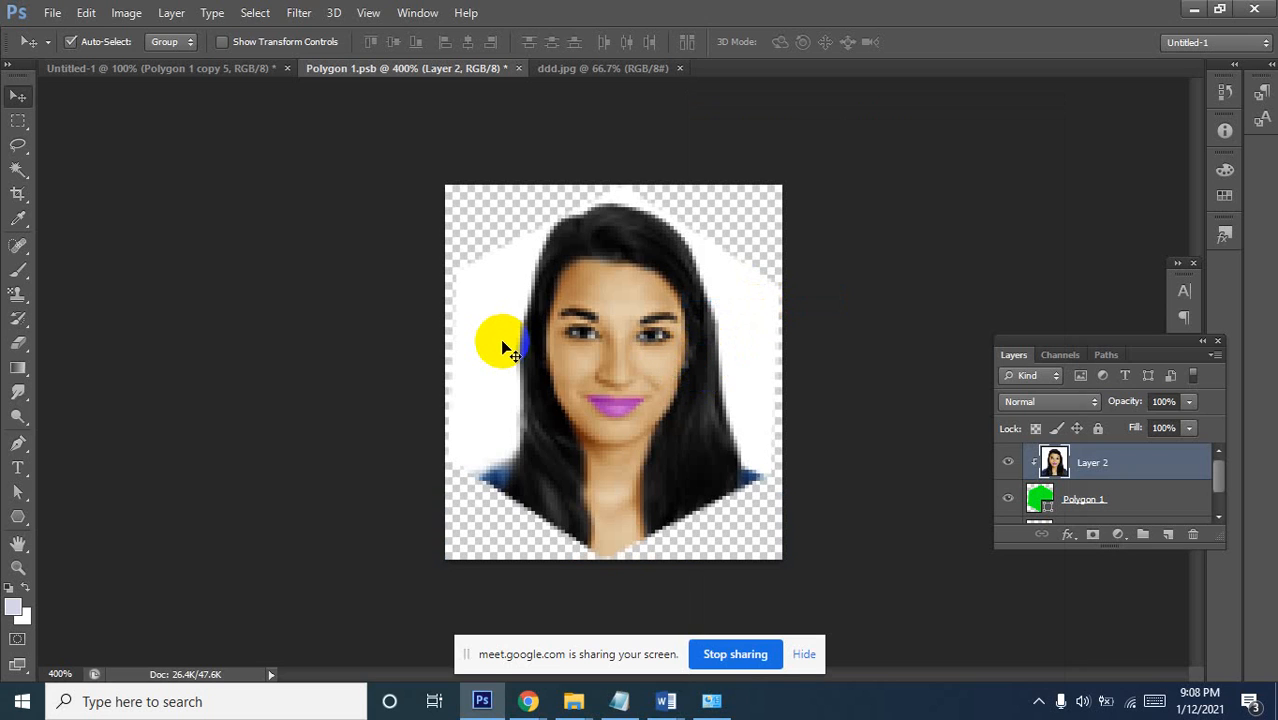
pyautogui.hotkey('ctrl', 's')
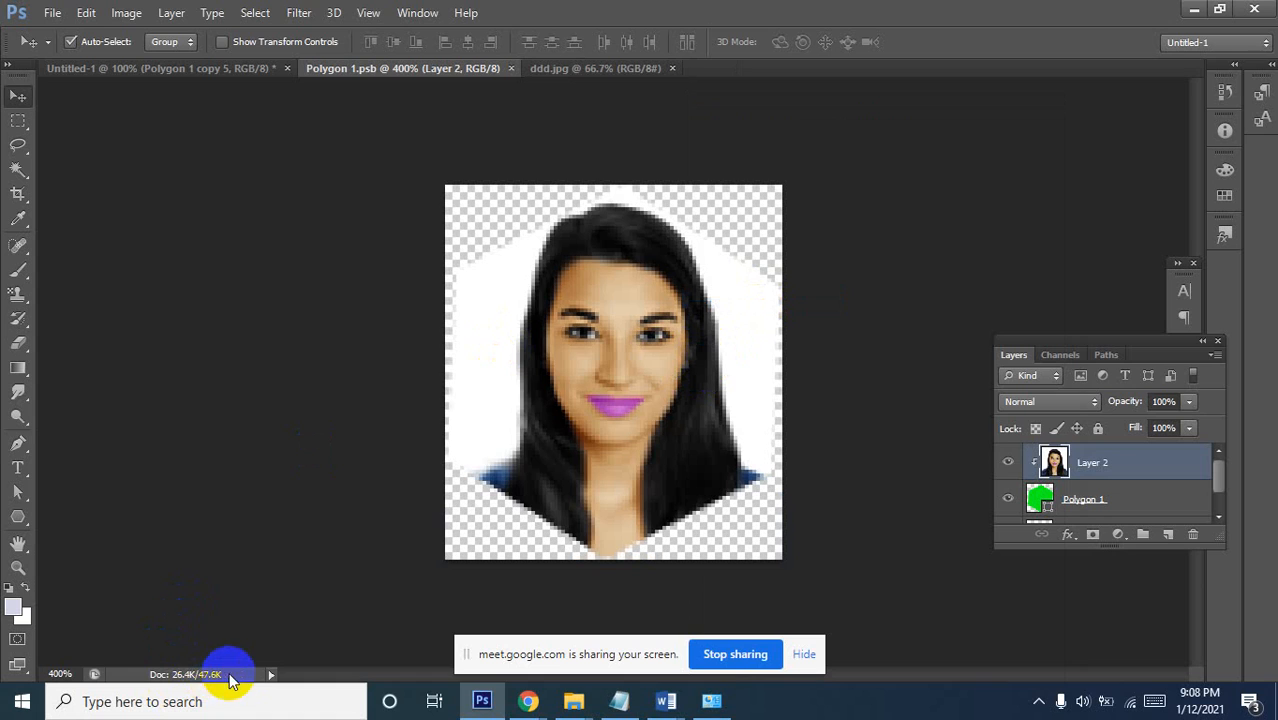
pyautogui.click(239, 72)
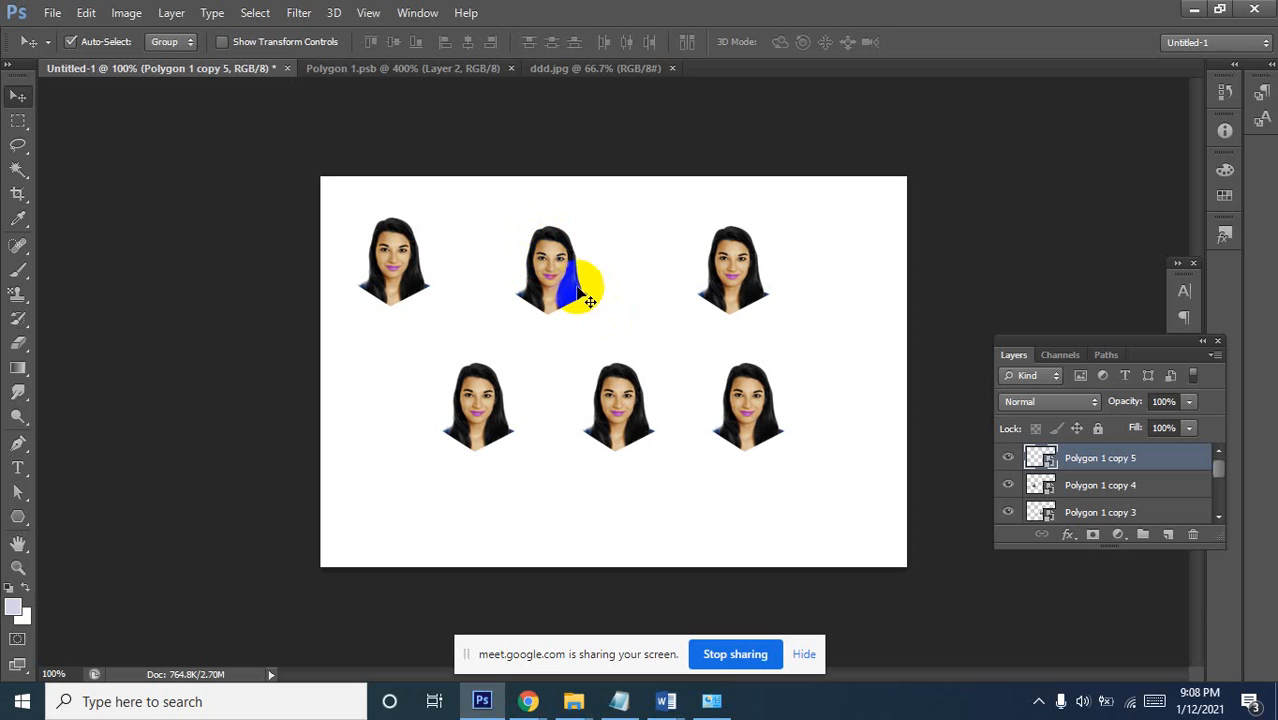
# Spread the six portrait copies farther apart across the canvas in two rows of three
pyautogui.moveTo(697, 280); pyautogui.dragTo(760, 285)
pyautogui.moveTo(566, 281); pyautogui.dragTo(628, 280)
pyautogui.click(640, 400)
pyautogui.click(486, 438)
pyautogui.moveTo(492, 445); pyautogui.dragTo(390, 449)
pyautogui.moveTo(628, 445); pyautogui.dragTo(572, 452)
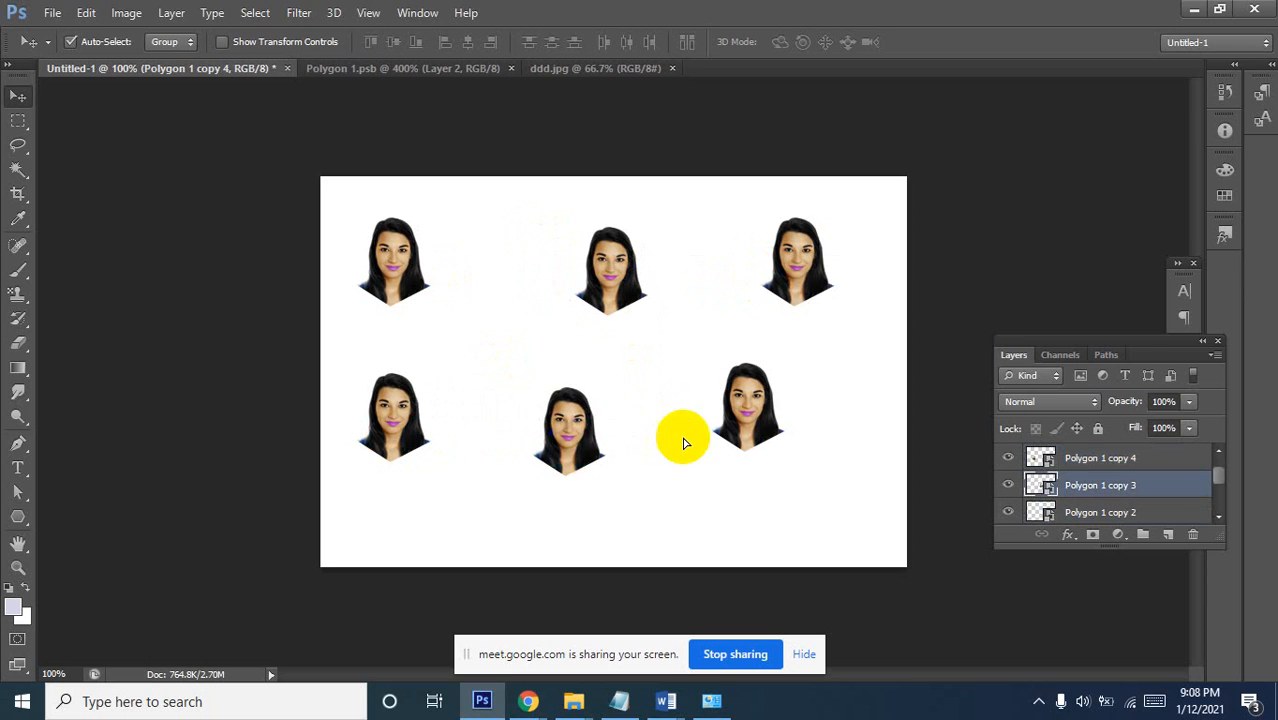
pyautogui.moveTo(753, 437); pyautogui.dragTo(788, 458)
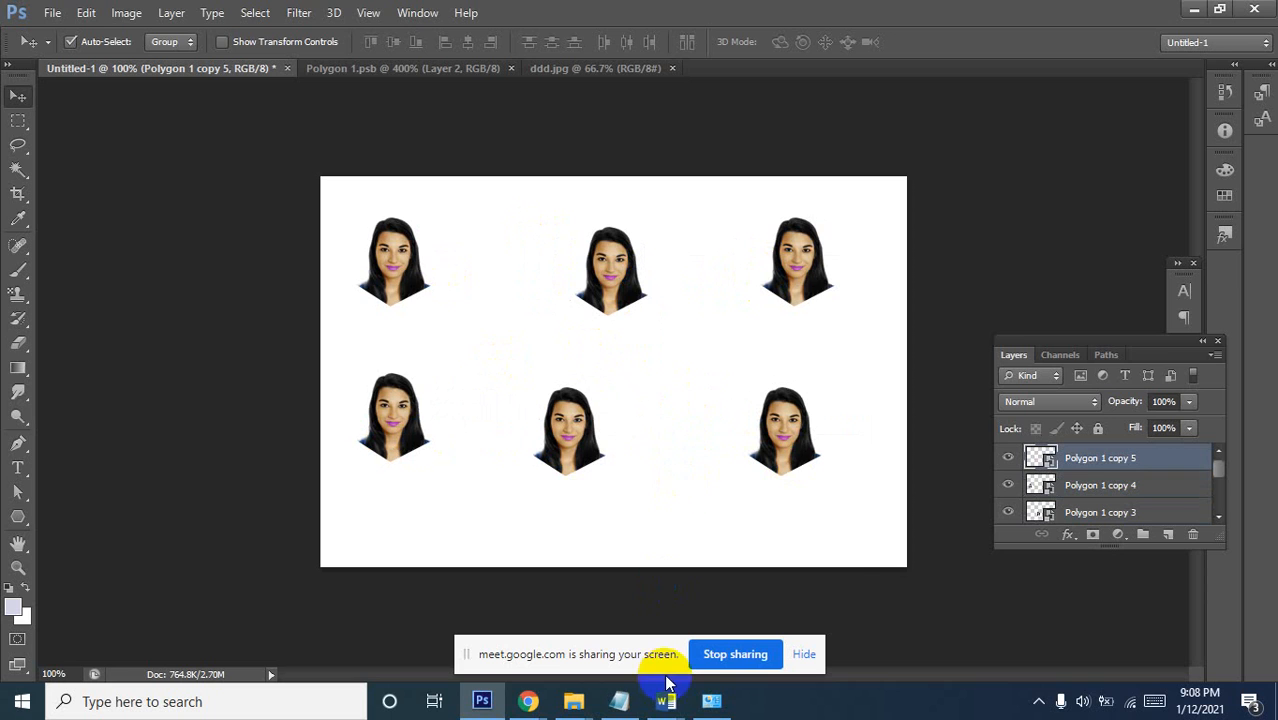
# Check the Class # 8 Layer Palette topic list in the Word design sheet, and return to Photoshop
pyautogui.click(667, 704)
pyautogui.click(730, 620)
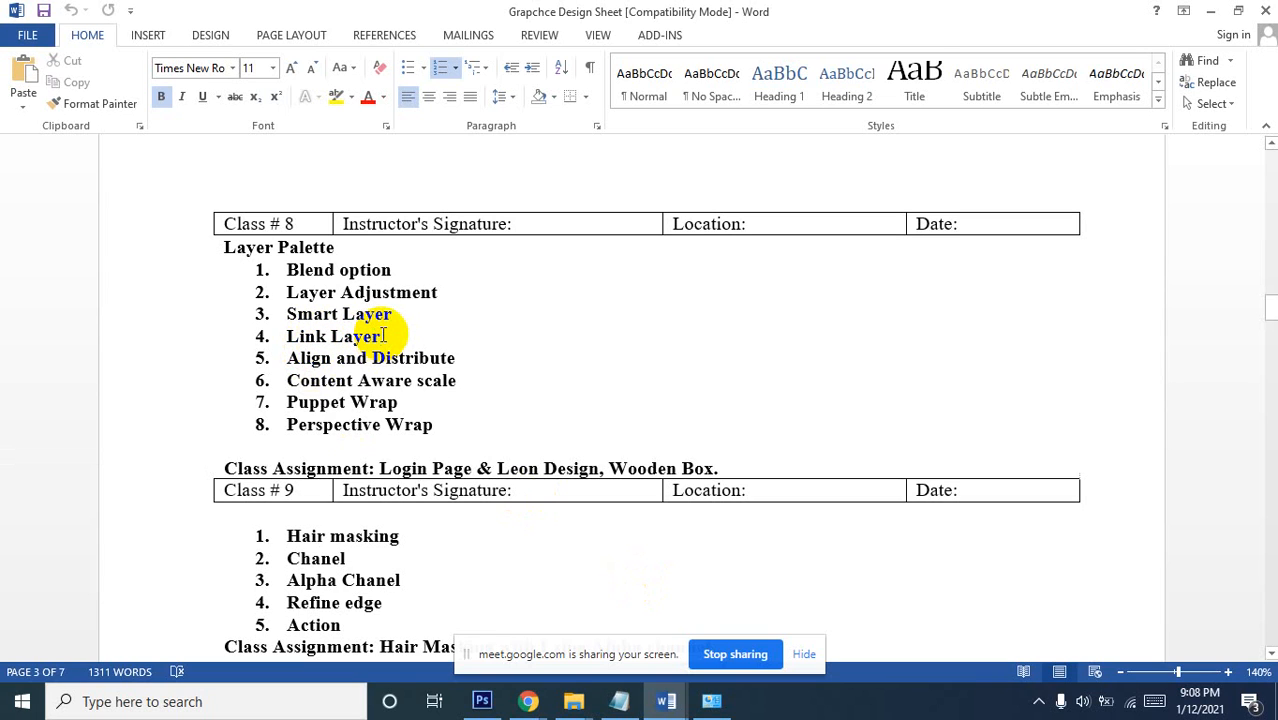
pyautogui.click(1208, 11)
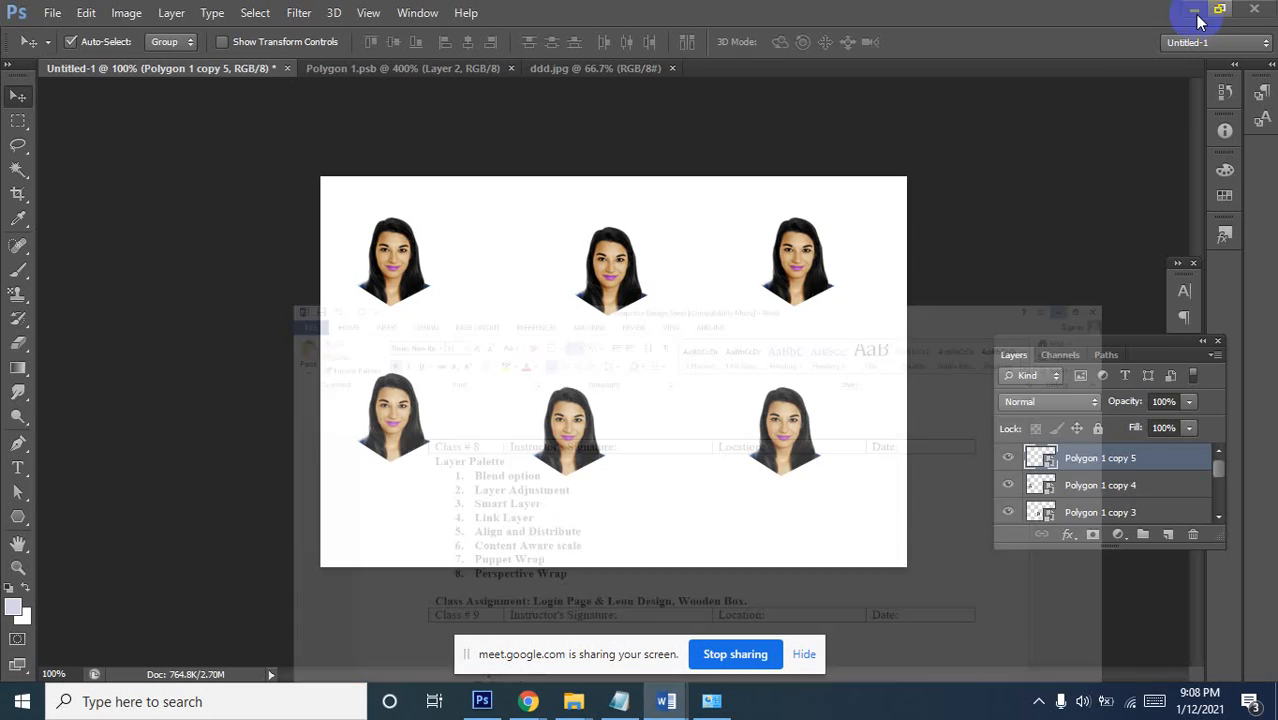
# Rearrange the portraits, lowering the two bottom corner ones and placing the lower-middle one between the two on the canvas's right side
pyautogui.moveTo(610, 445); pyautogui.dragTo(583, 275)
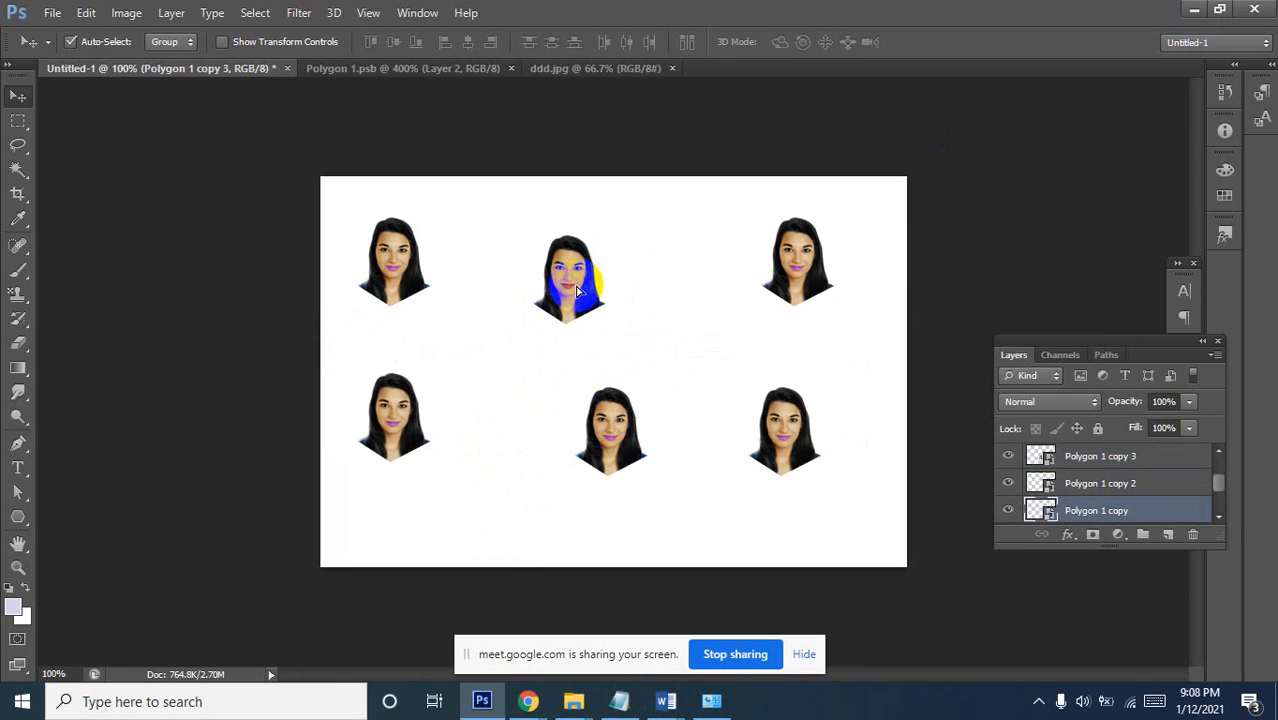
pyautogui.moveTo(404, 425); pyautogui.dragTo(406, 392)
pyautogui.moveTo(408, 437); pyautogui.dragTo(418, 497)
pyautogui.moveTo(778, 438); pyautogui.dragTo(789, 466)
pyautogui.moveTo(610, 450); pyautogui.dragTo(733, 370)
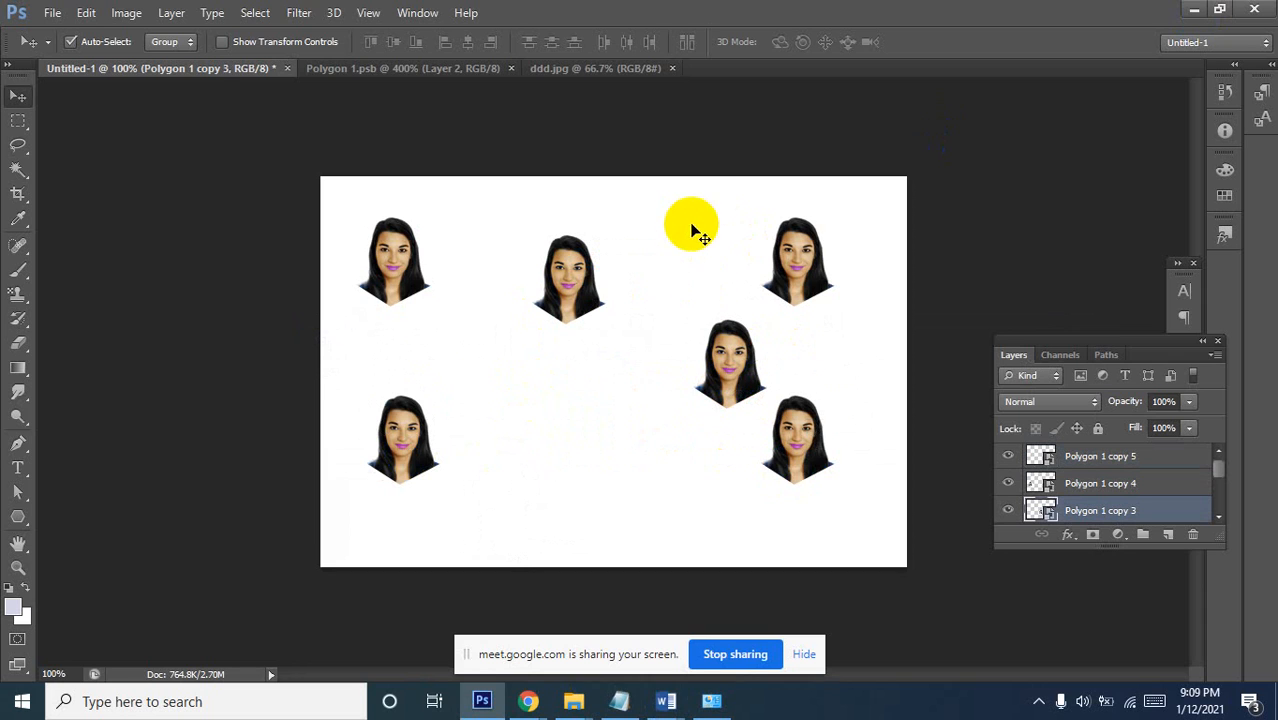
# Select the three portraits on the canvas's right side and link their layers
pyautogui.moveTo(702, 204); pyautogui.dragTo(845, 498)
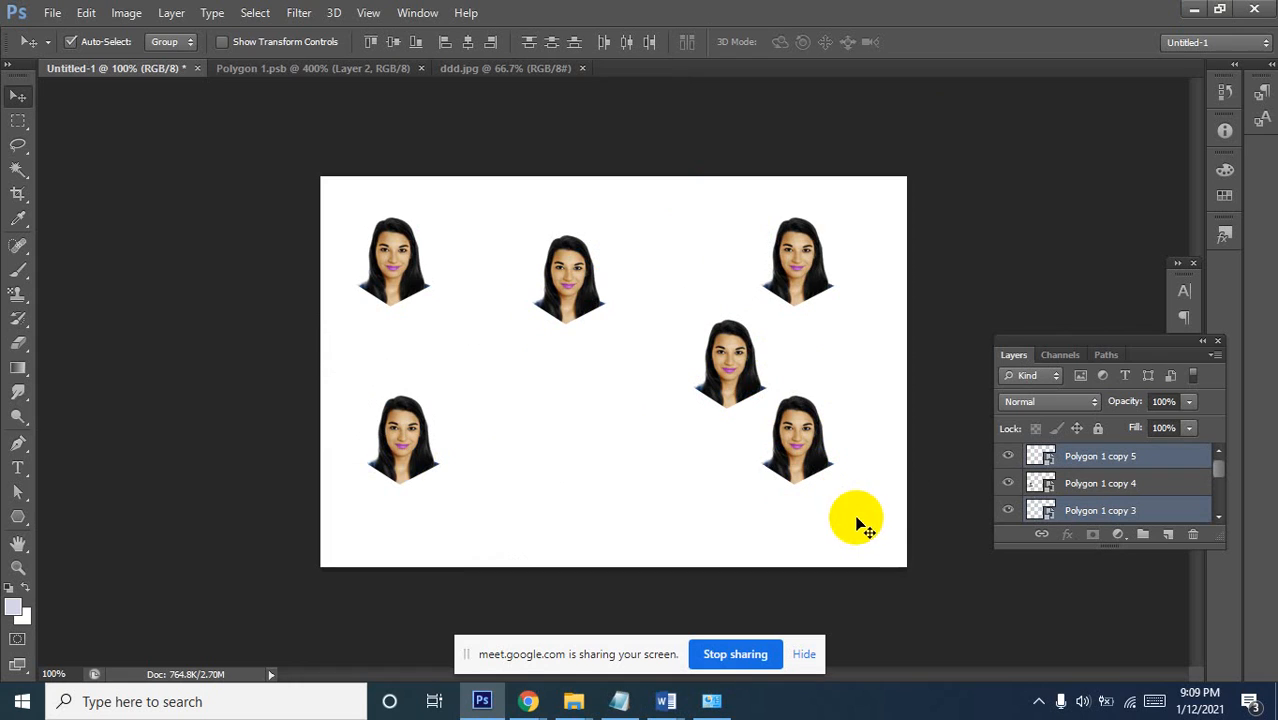
pyautogui.scroll(-2, 1100, 490)
pyautogui.scroll(1, 1104, 488)
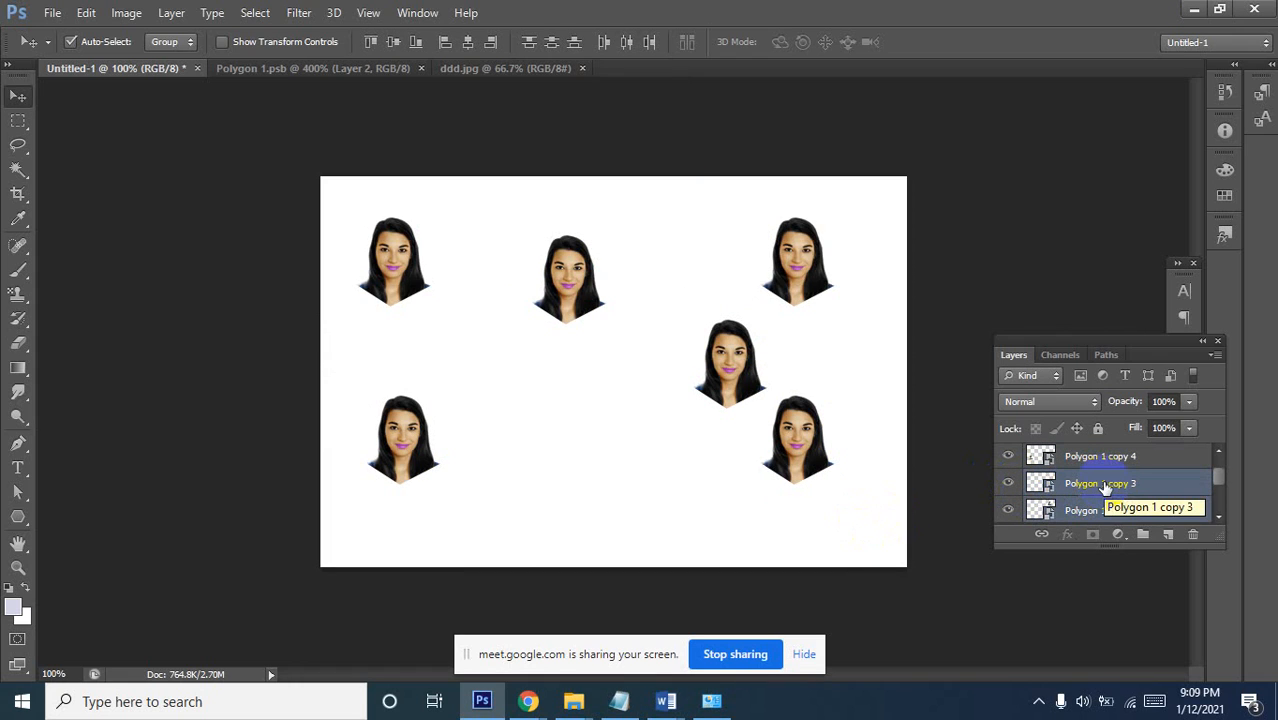
pyautogui.rightClick(1104, 486)
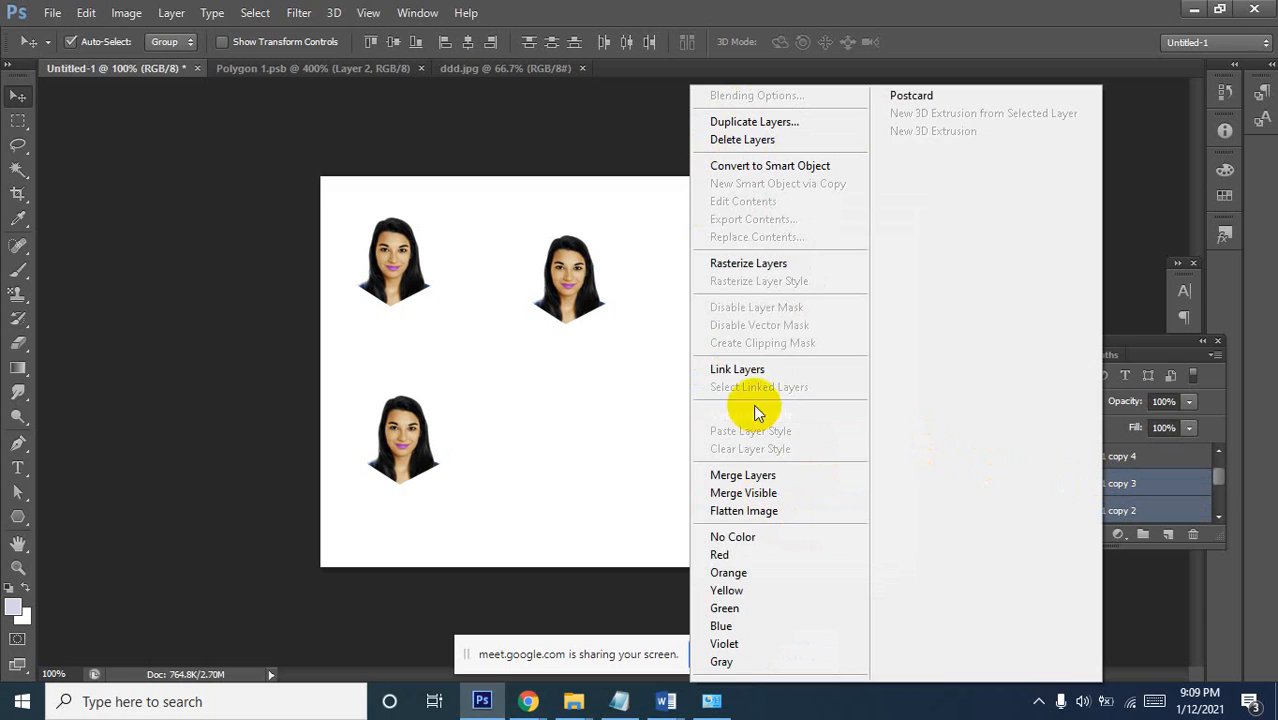
pyautogui.click(762, 370)
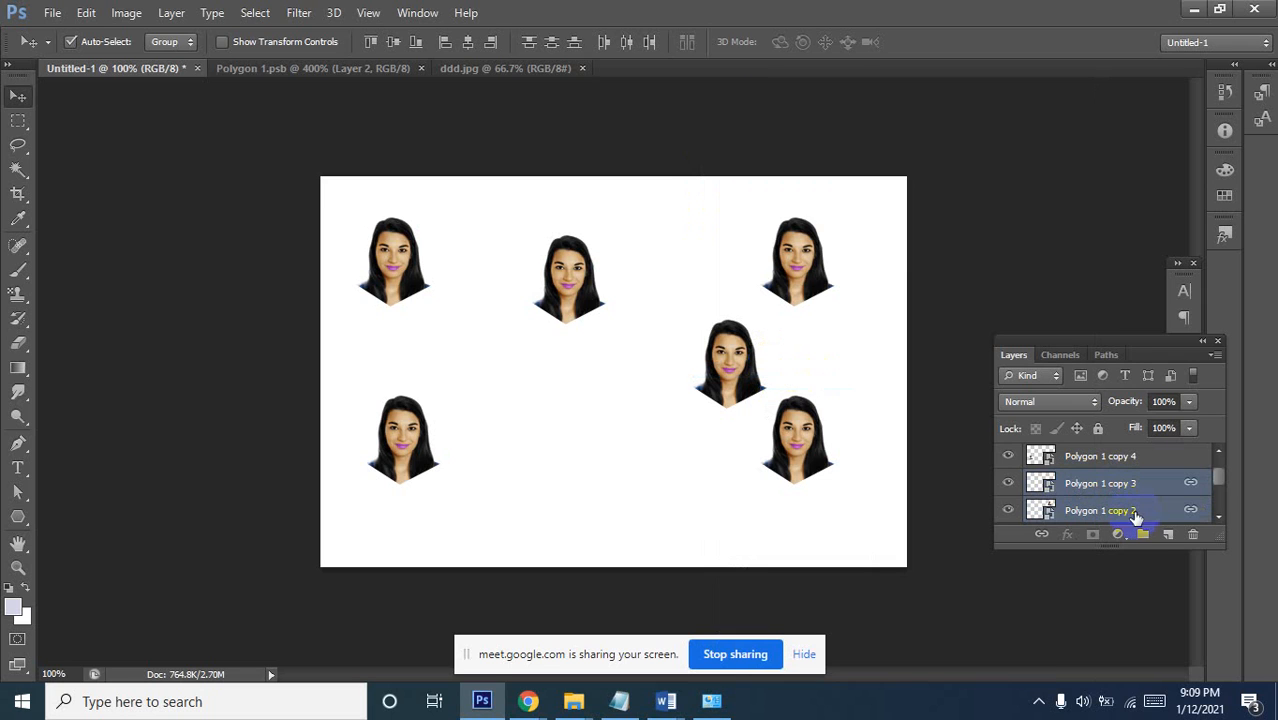
# Move the three linked right-hand portraits together a short distance, using different portraits of the group as the handle
pyautogui.moveTo(803, 453)
pyautogui.mouseDown()
pyautogui.moveTo(768, 480)
pyautogui.moveTo(817, 439)
pyautogui.mouseUp()
pyautogui.click(827, 258)
pyautogui.moveTo(818, 250); pyautogui.dragTo(821, 252)
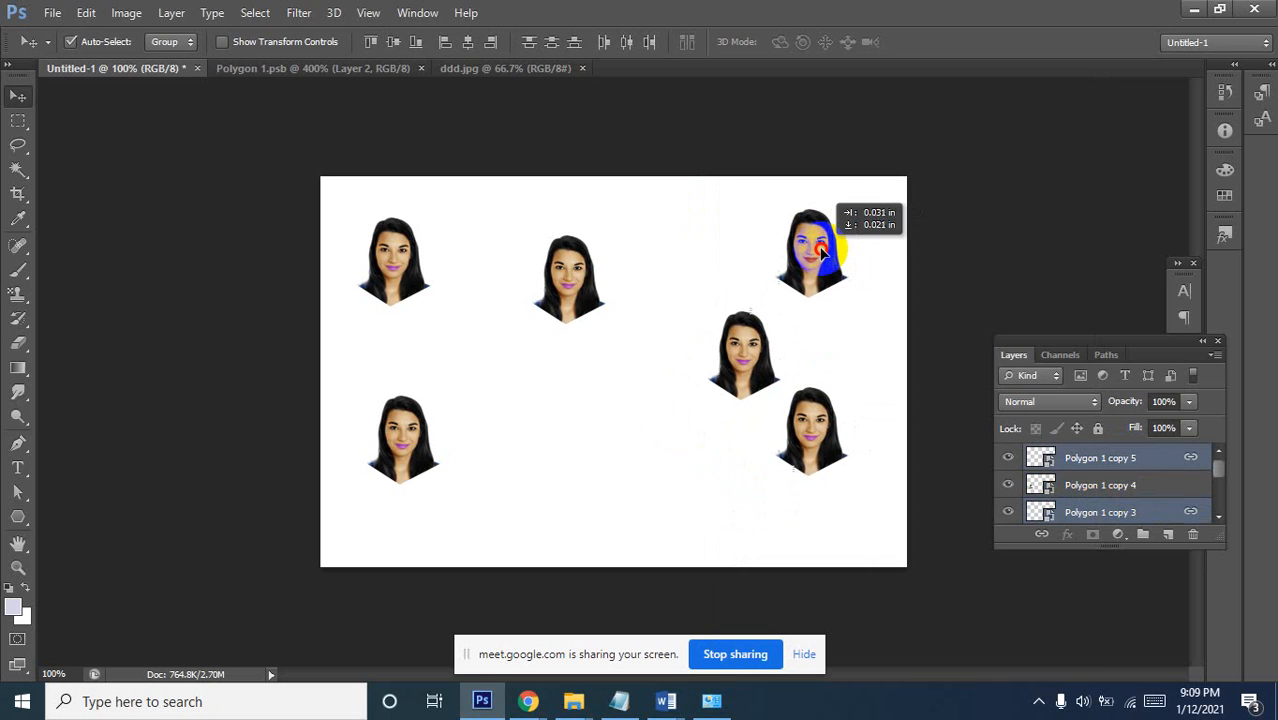
pyautogui.click(656, 280)
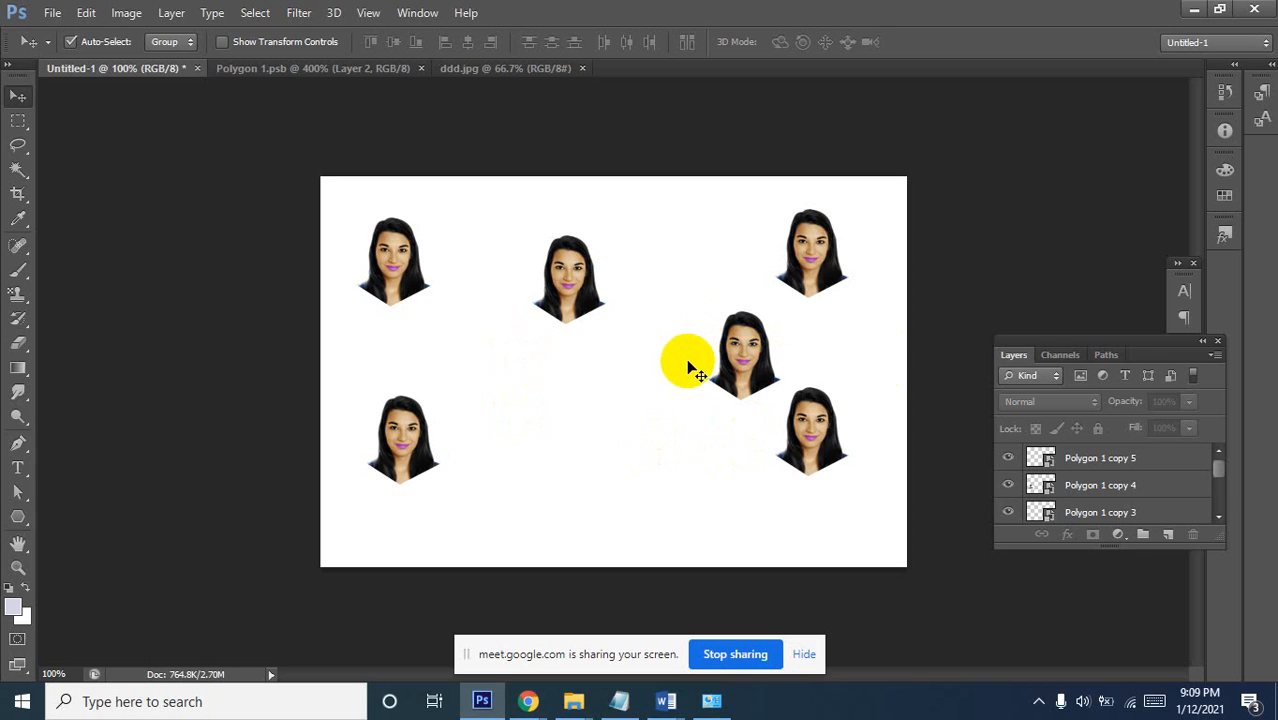
pyautogui.moveTo(748, 370)
pyautogui.mouseDown()
pyautogui.moveTo(745, 415)
pyautogui.moveTo(748, 365)
pyautogui.moveTo(760, 388)
pyautogui.mouseUp()
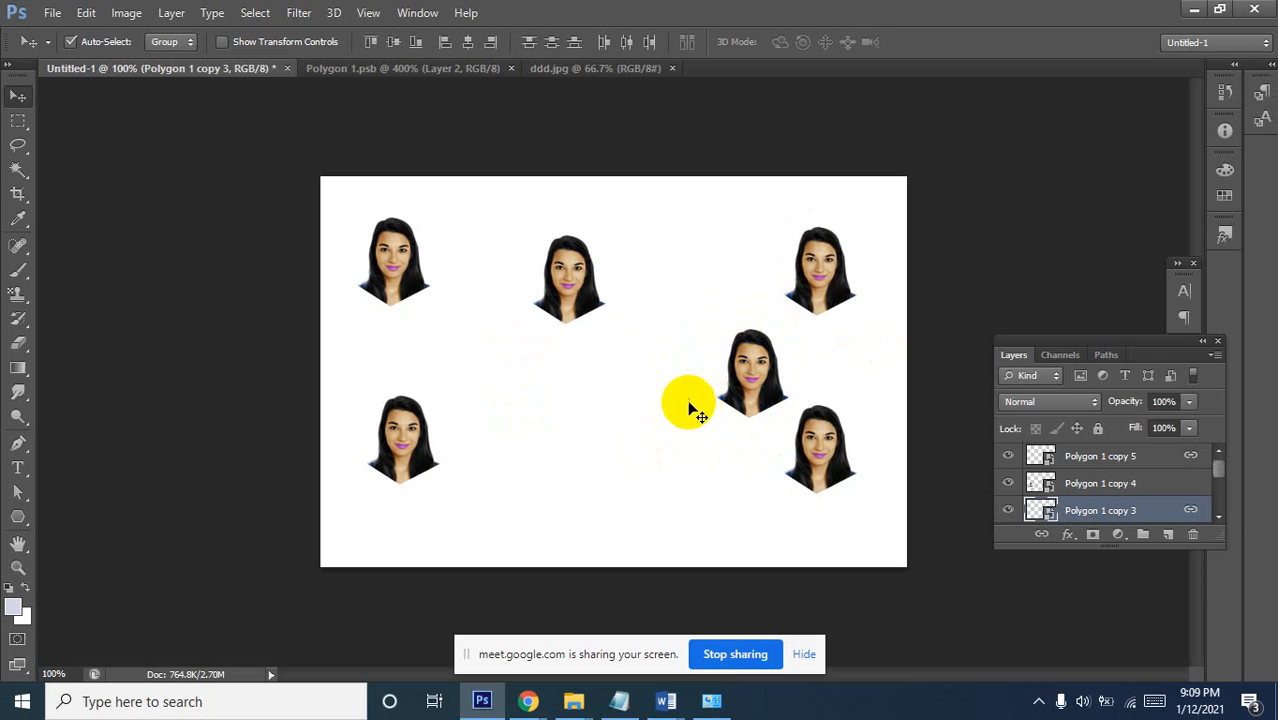
# Place the upper-middle portrait between the two on the canvas's left side, and link the three left-hand portrait layers
pyautogui.moveTo(568, 288); pyautogui.dragTo(467, 373)
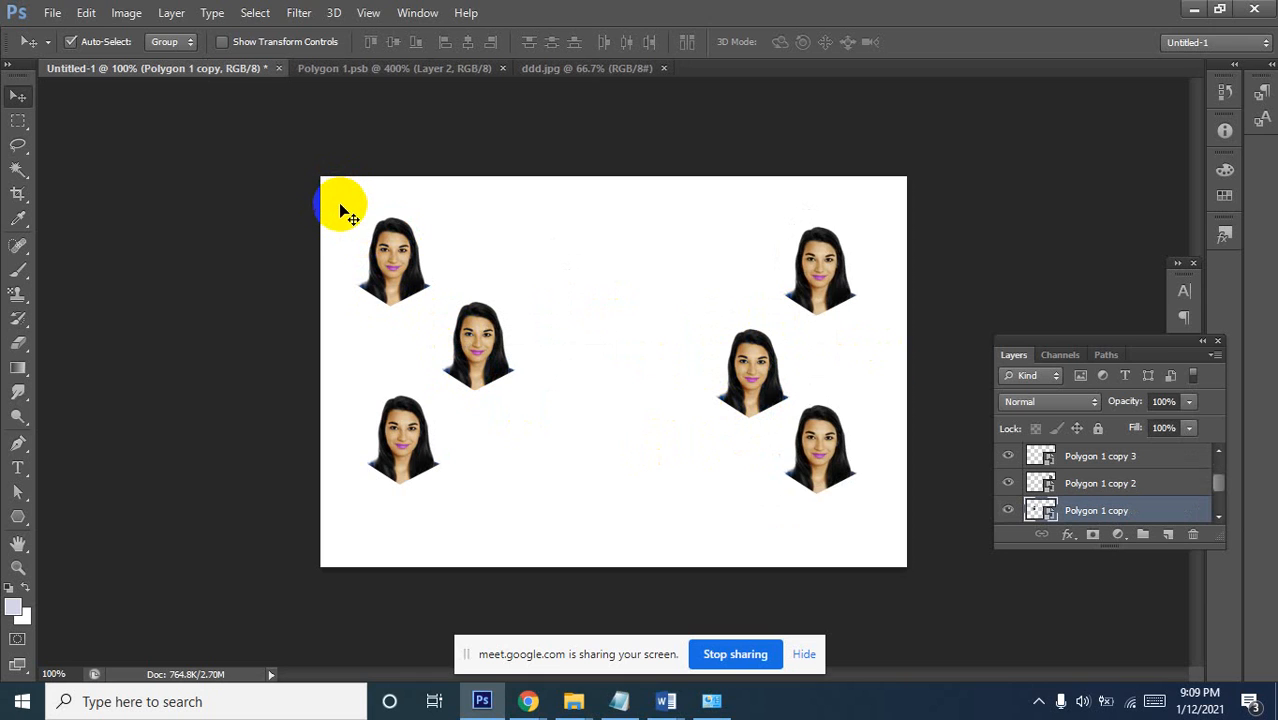
pyautogui.moveTo(334, 201); pyautogui.dragTo(516, 521)
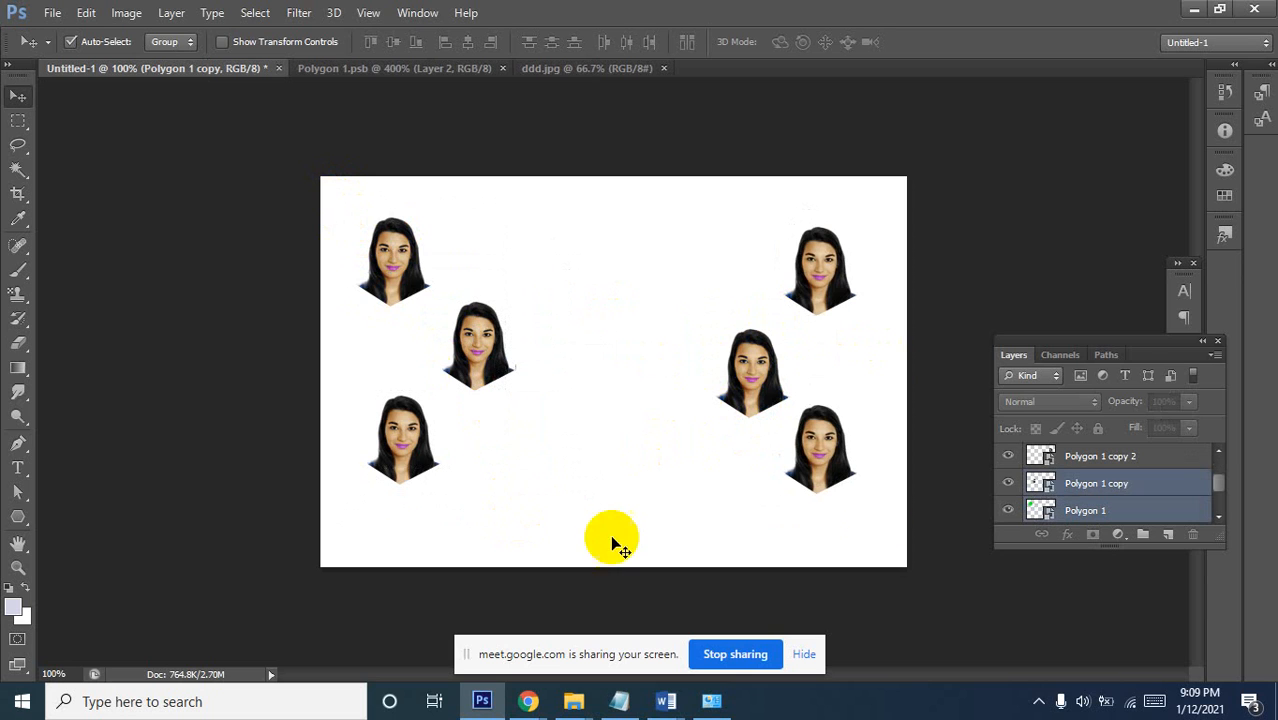
pyautogui.rightClick(1108, 486)
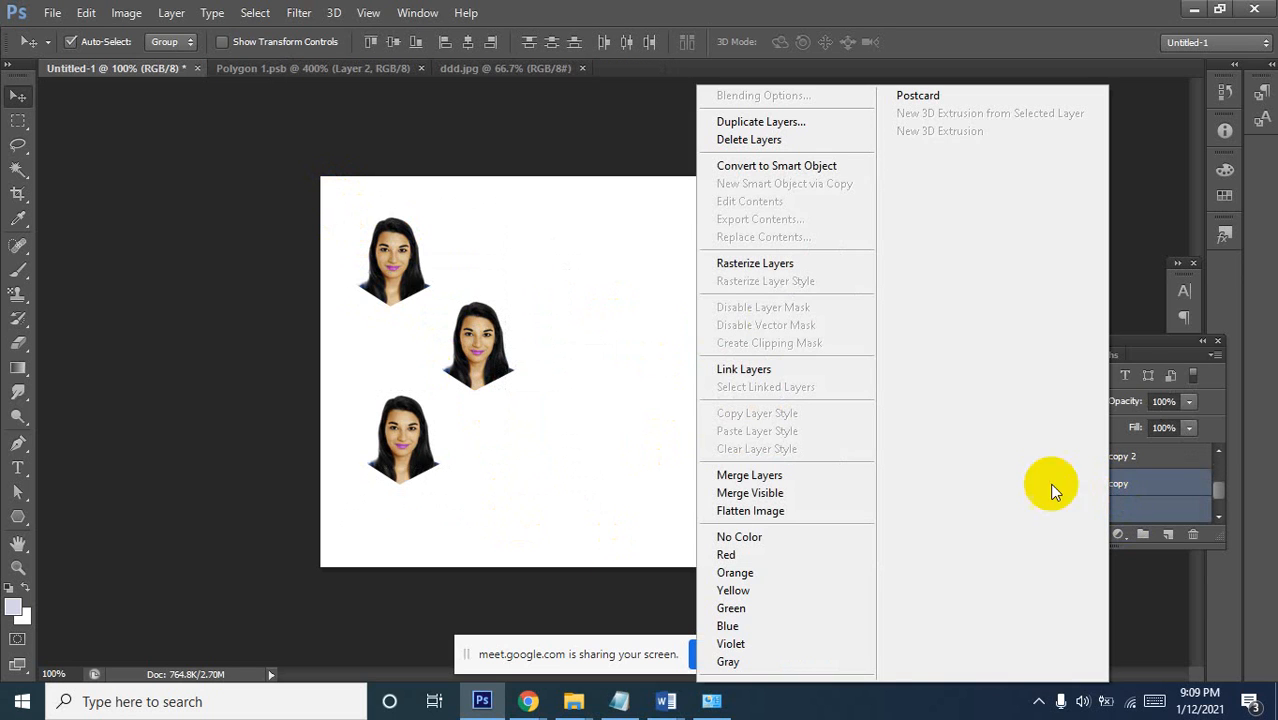
pyautogui.click(762, 368)
# Move the three linked left-hand portraits together slightly down and to the right on the canvas
pyautogui.moveTo(486, 348)
pyautogui.mouseDown()
pyautogui.moveTo(538, 370)
pyautogui.moveTo(502, 355)
pyautogui.mouseUp()
pyautogui.click(504, 360)
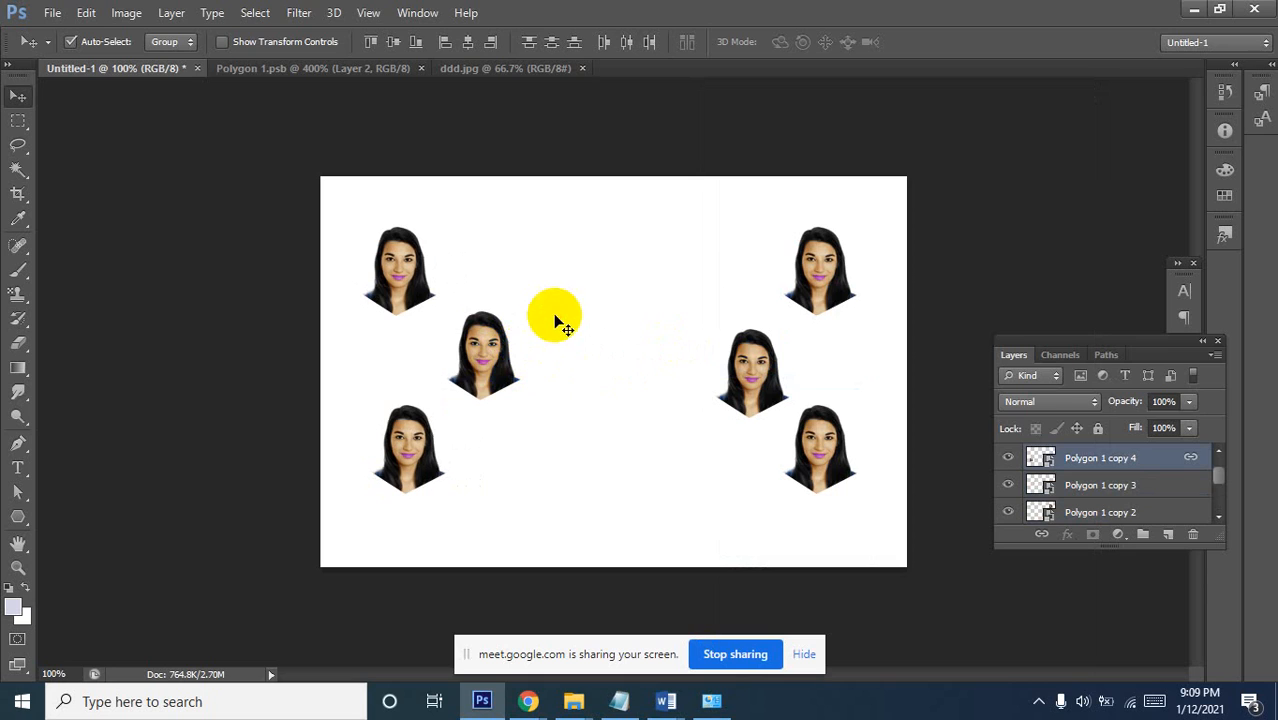
pyautogui.click(460, 358)
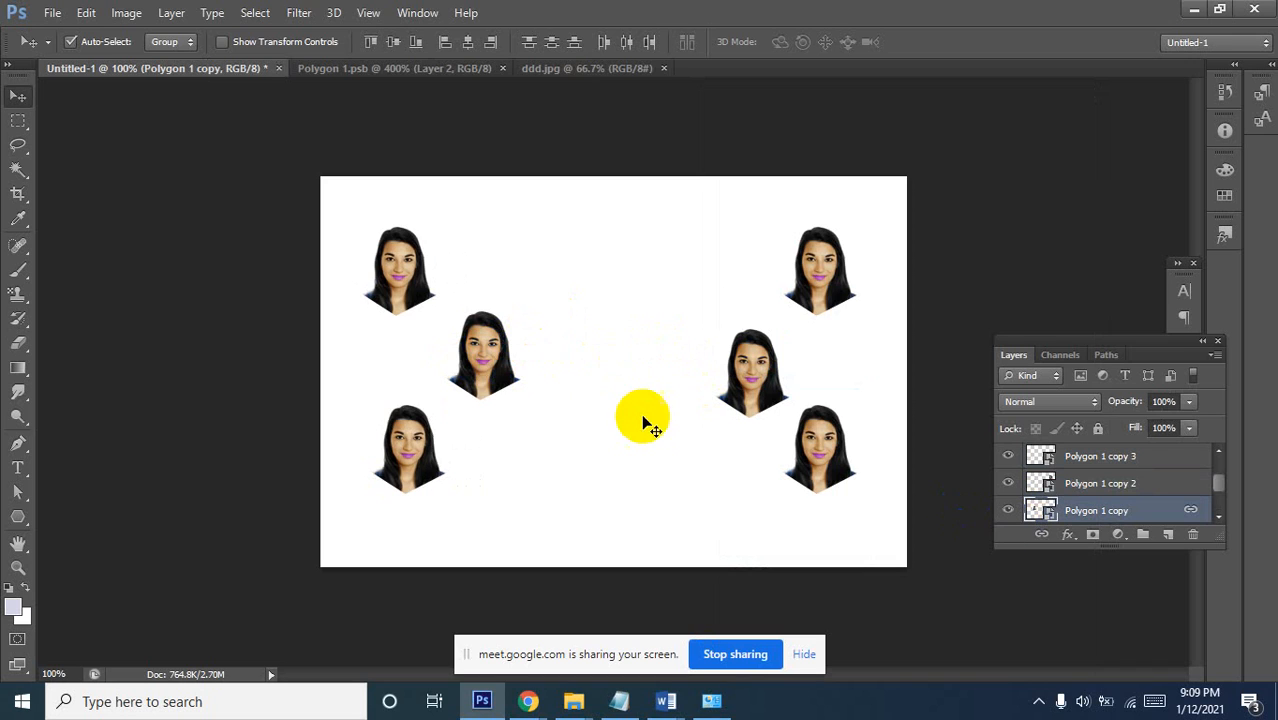
# Unlink the Polygon 1 copy and Polygon 1 layers to break up the left-hand linked group
pyautogui.rightClick(1153, 513)
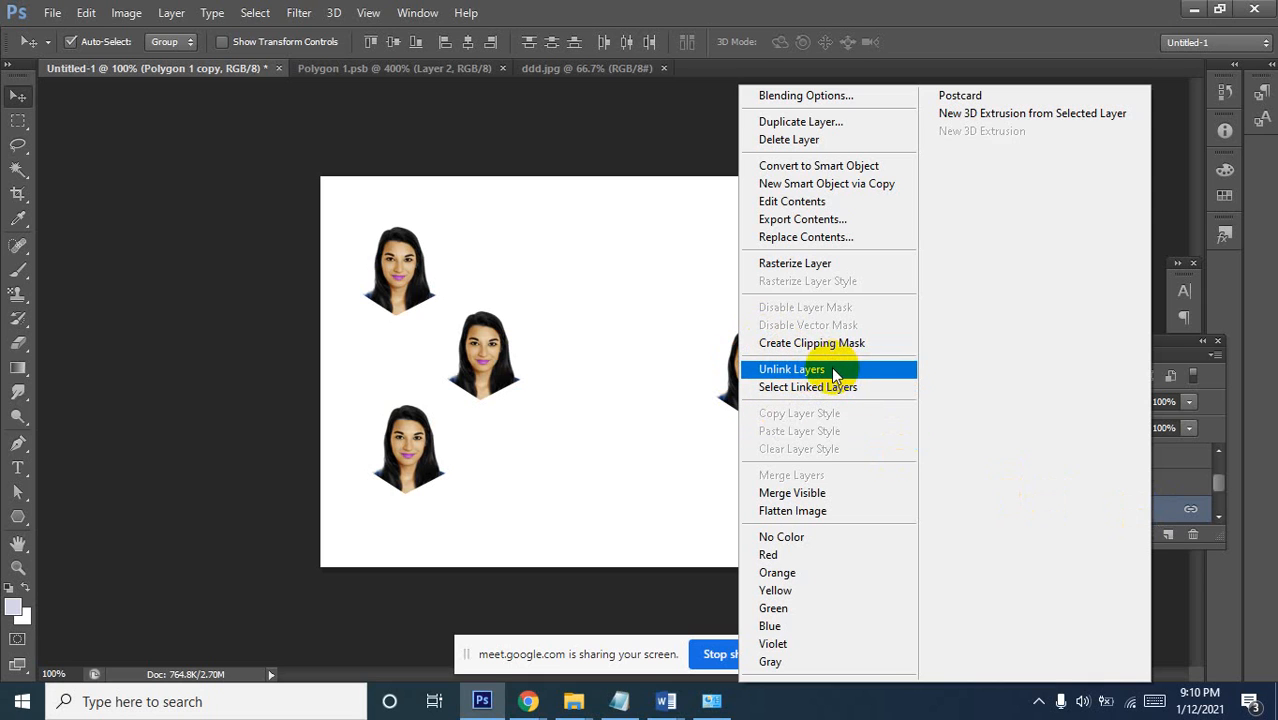
pyautogui.click(833, 370)
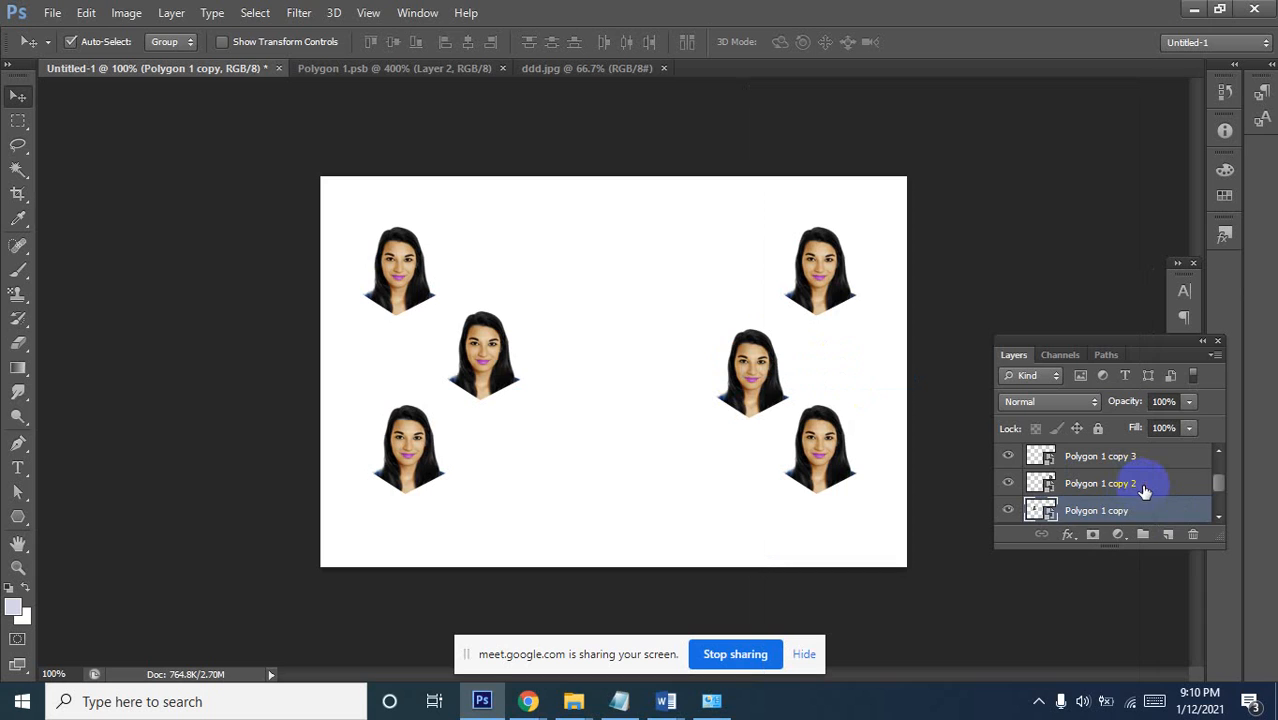
pyautogui.scroll(2, 1148, 490)
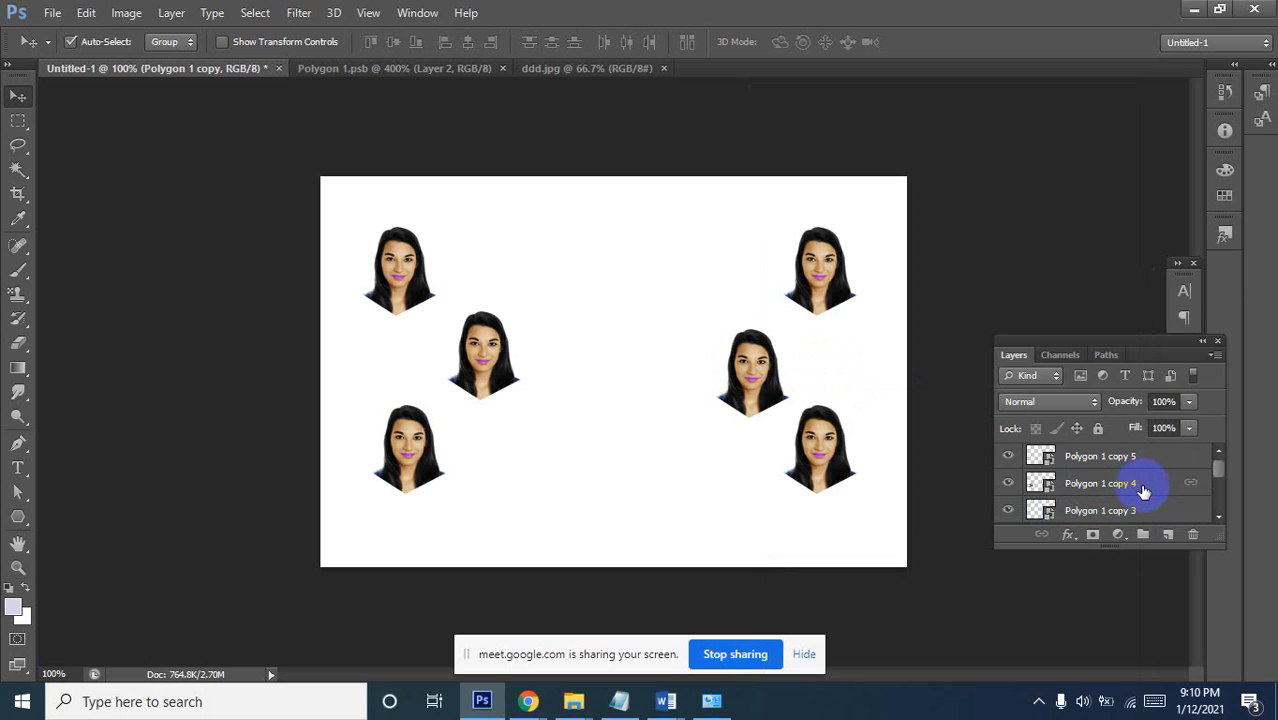
pyautogui.click(1143, 490)
pyautogui.scroll(-2, 1143, 490)
pyautogui.scroll(-2, 1143, 490)
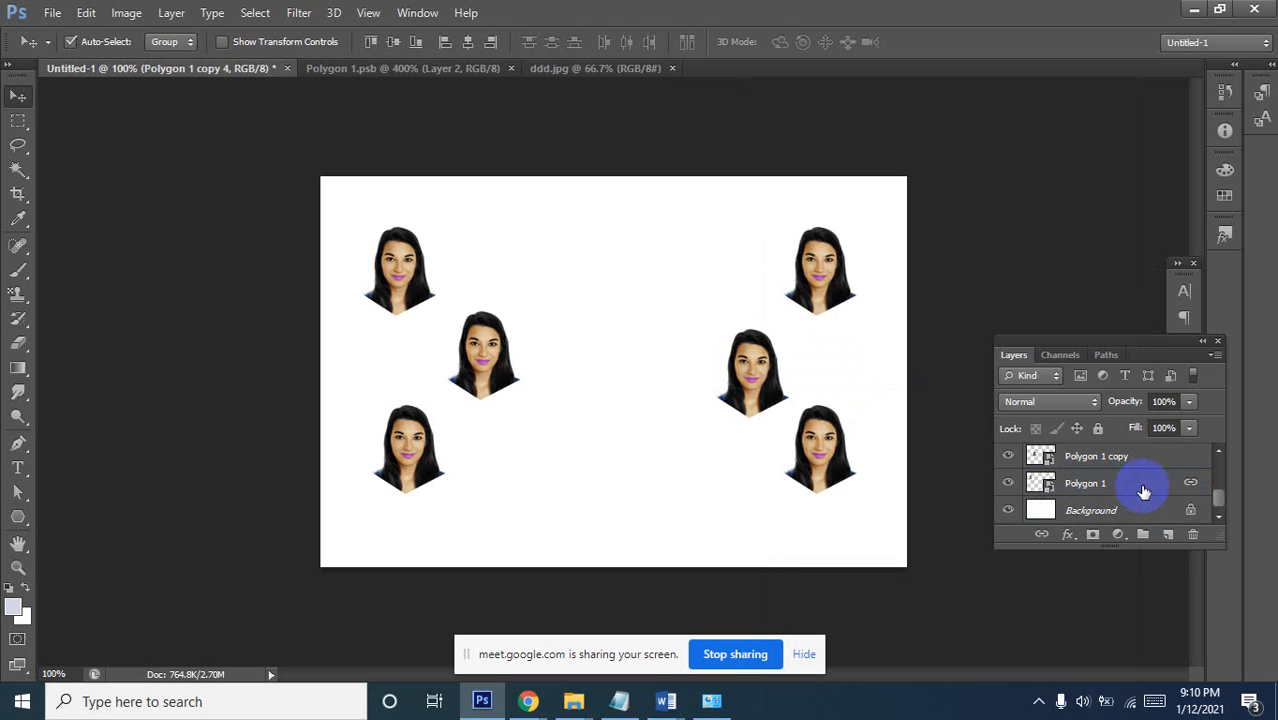
pyautogui.click(1143, 487)
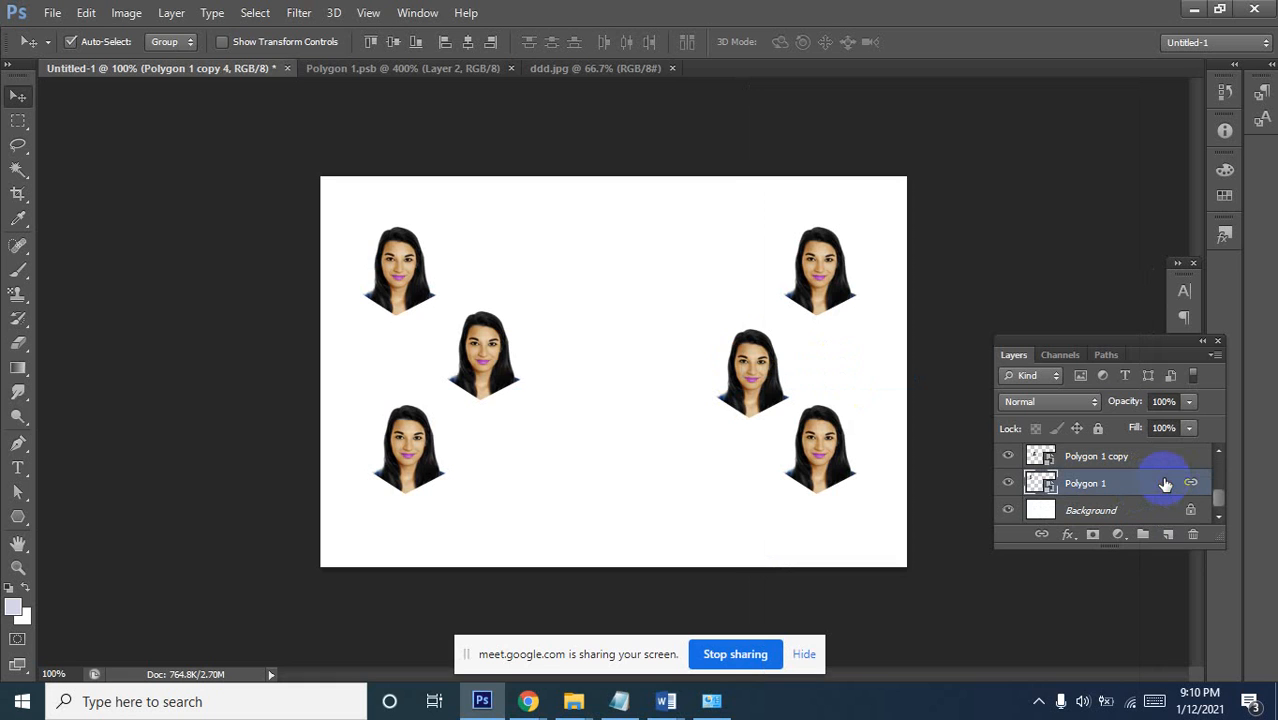
pyautogui.rightClick(1136, 483)
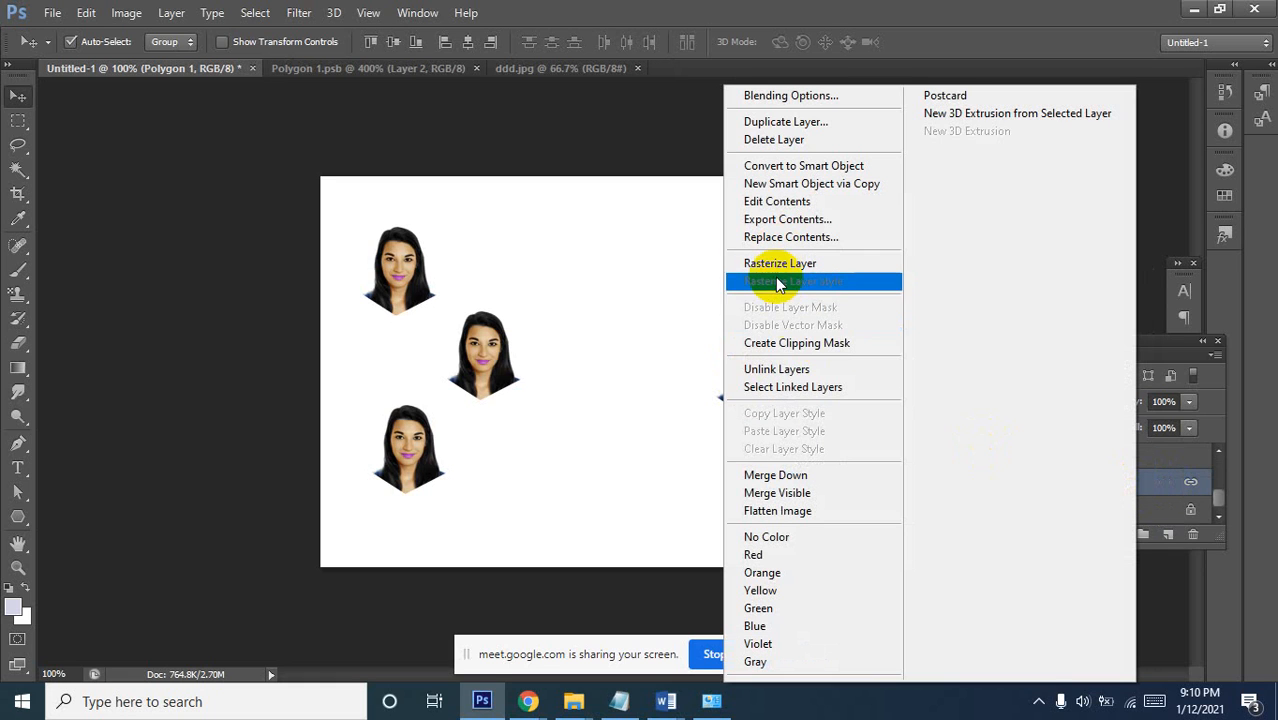
pyautogui.click(776, 369)
# Move each of the three unlinked left-hand portraits separately by a small amount
pyautogui.moveTo(499, 348)
pyautogui.mouseDown()
pyautogui.moveTo(548, 352)
pyautogui.moveTo(513, 363)
pyautogui.mouseUp()
pyautogui.moveTo(400, 295); pyautogui.dragTo(396, 302)
pyautogui.moveTo(411, 436)
pyautogui.mouseDown()
pyautogui.moveTo(404, 470)
pyautogui.moveTo(402, 447)
pyautogui.mouseUp()
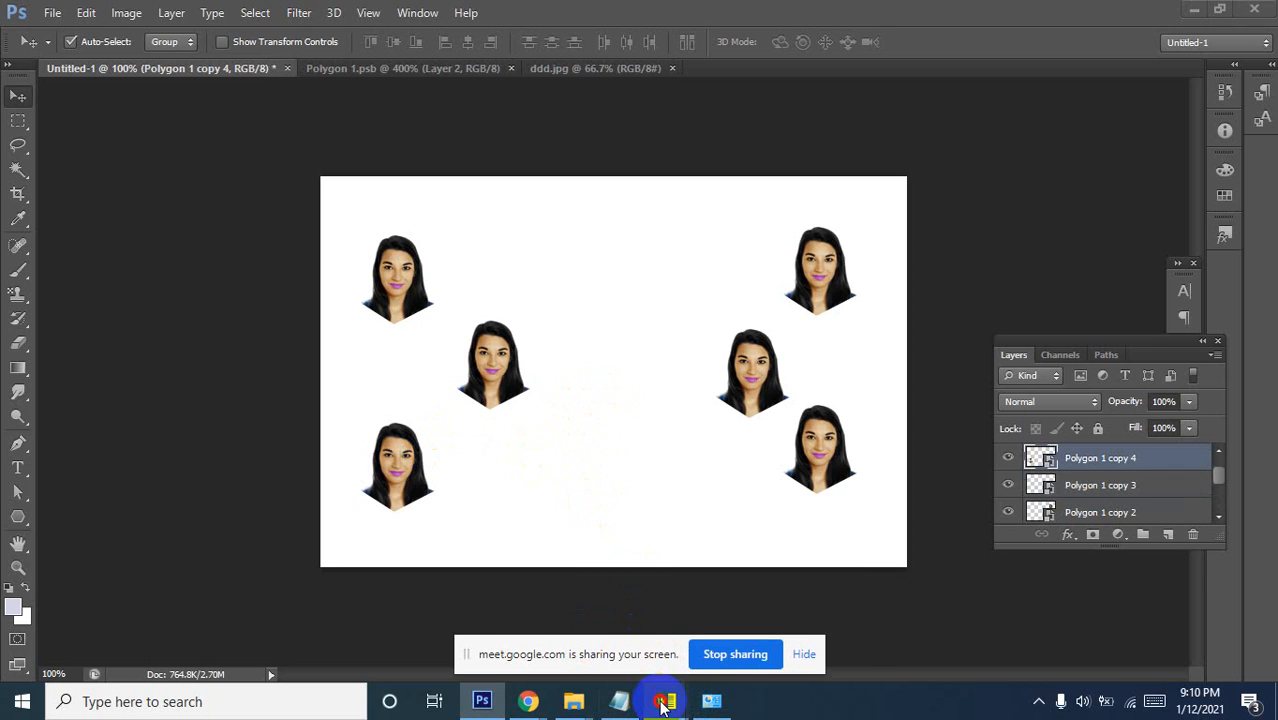
# Highlight the "Align and Distribute" topic under Class # 8 in the Word design sheet, and return to Photoshop
pyautogui.moveTo(665, 697)
pyautogui.click(725, 606)
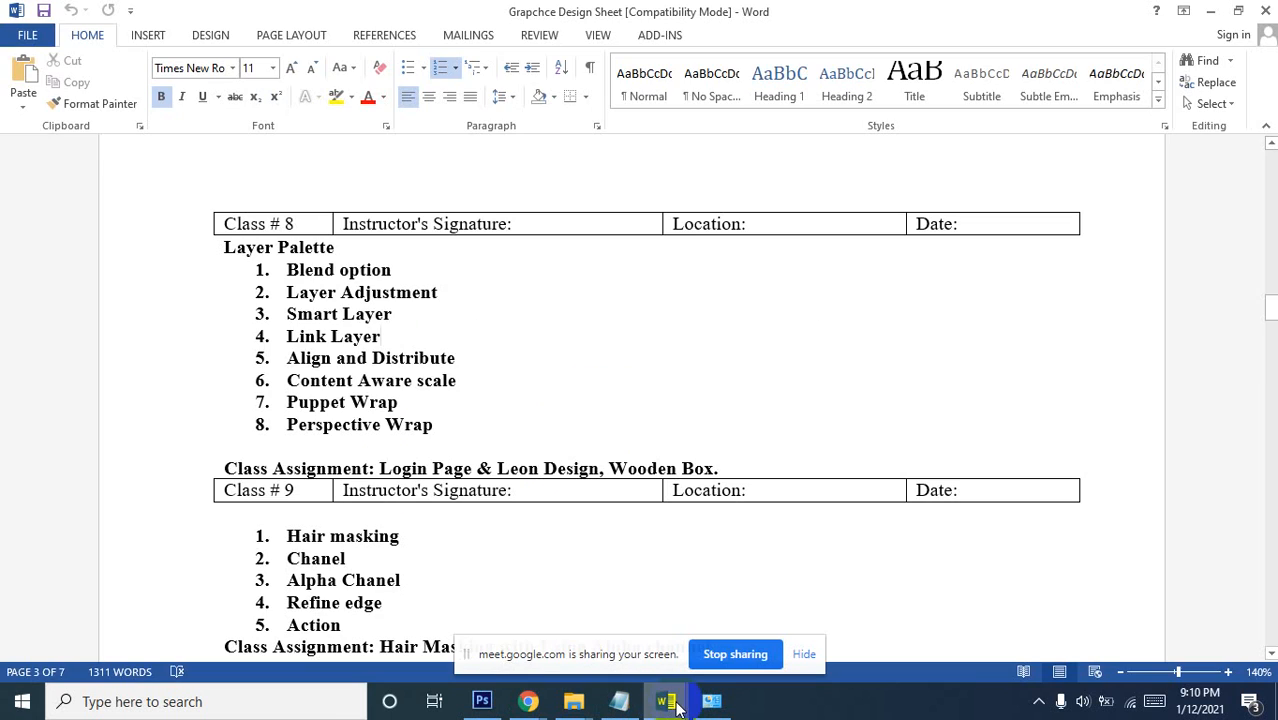
pyautogui.doubleClick(305, 368)
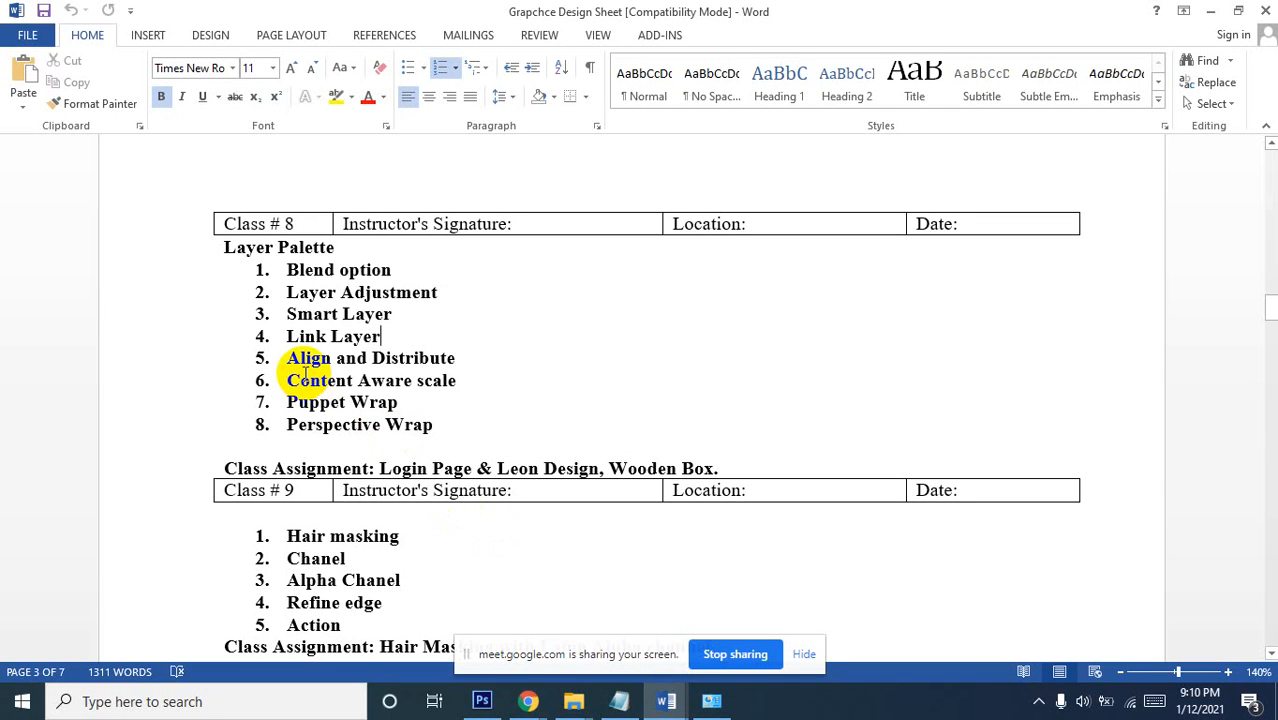
pyautogui.click(328, 360)
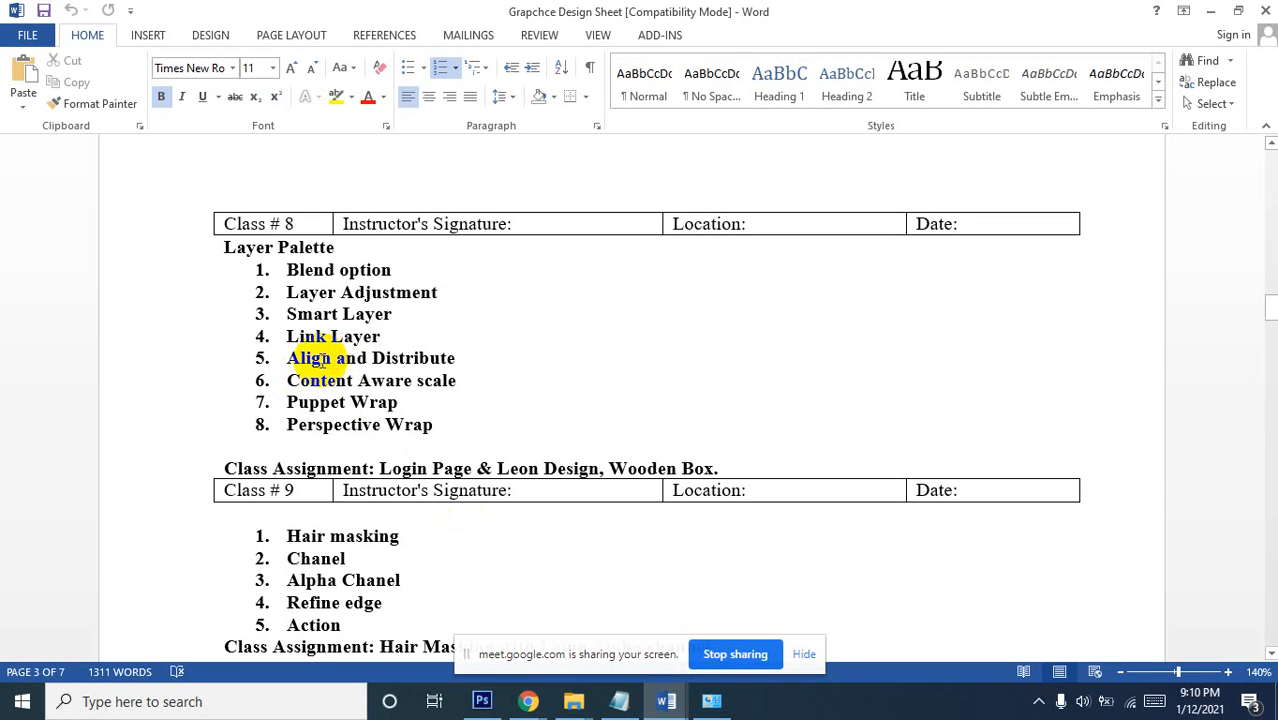
pyautogui.click(455, 358)
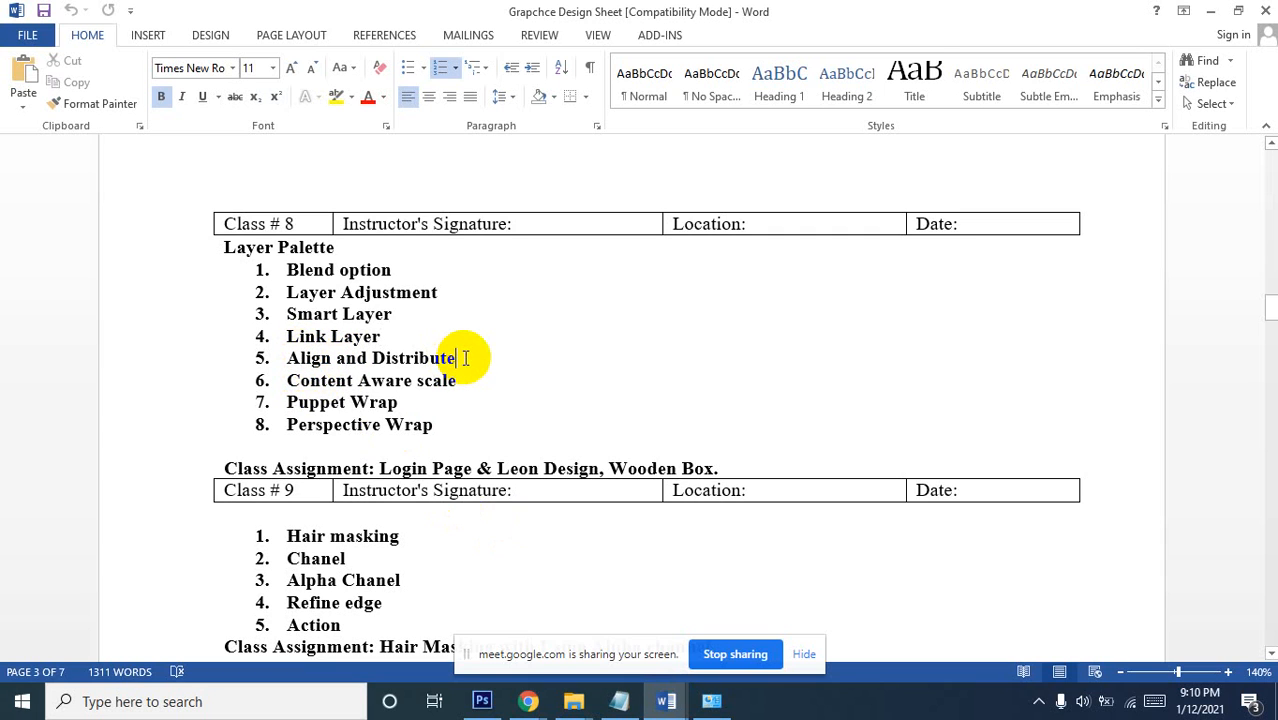
pyautogui.moveTo(470, 354); pyautogui.dragTo(286, 352)
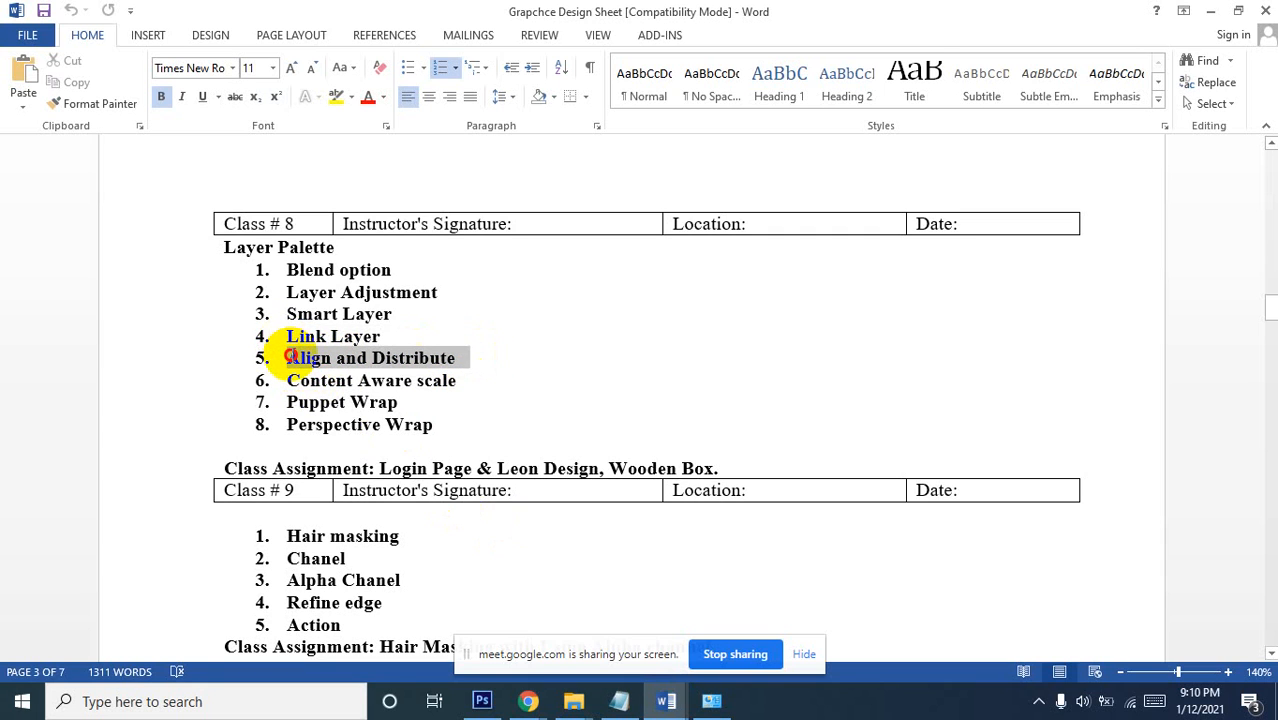
pyautogui.click(1210, 9)
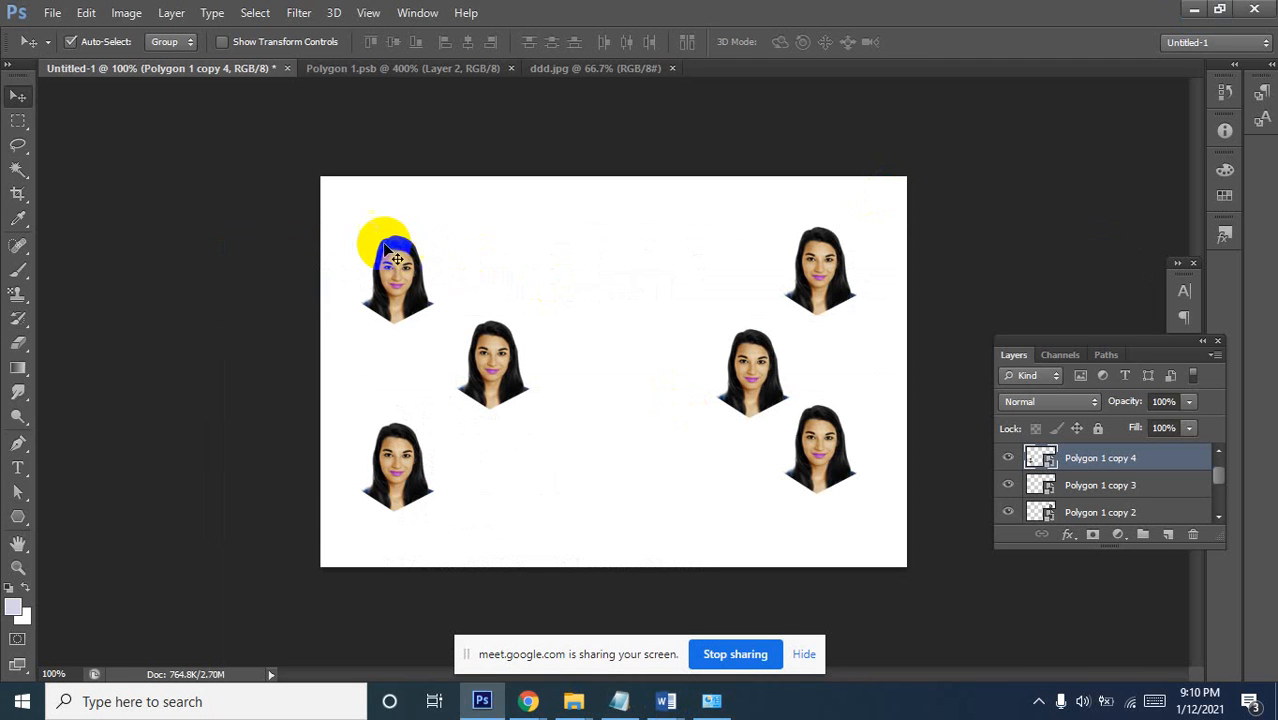
# Delete all the portraits from the canvas and draw a narrow vertical rectangle about 16 by 121 px near the canvas's left edge
pyautogui.moveTo(350, 207); pyautogui.dragTo(887, 543)
pyautogui.press('Delete')
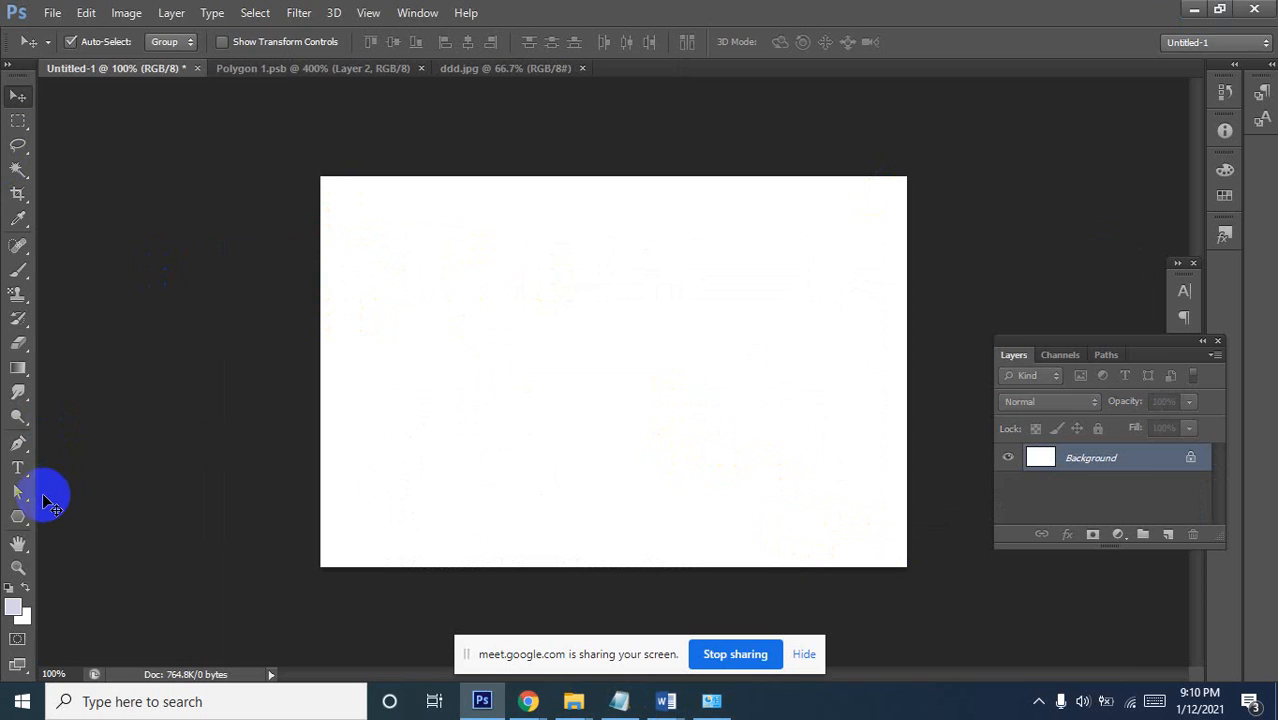
pyautogui.click(20, 516)
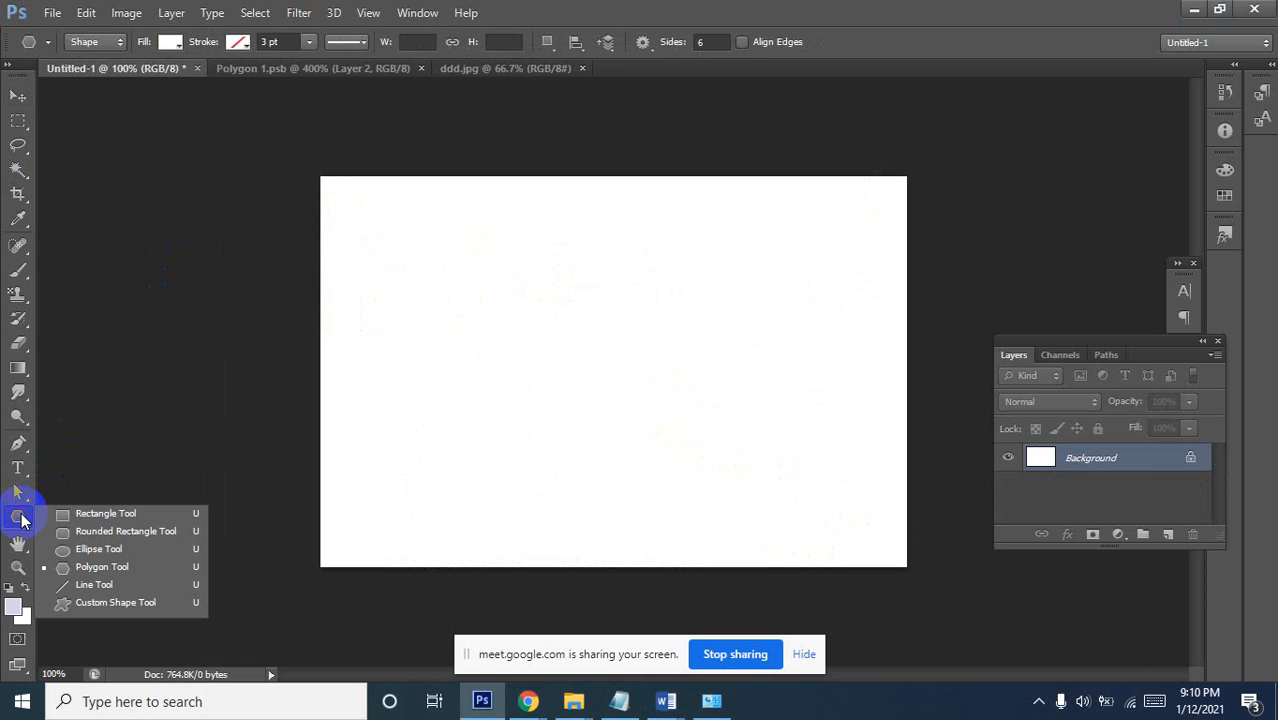
pyautogui.click(60, 516)
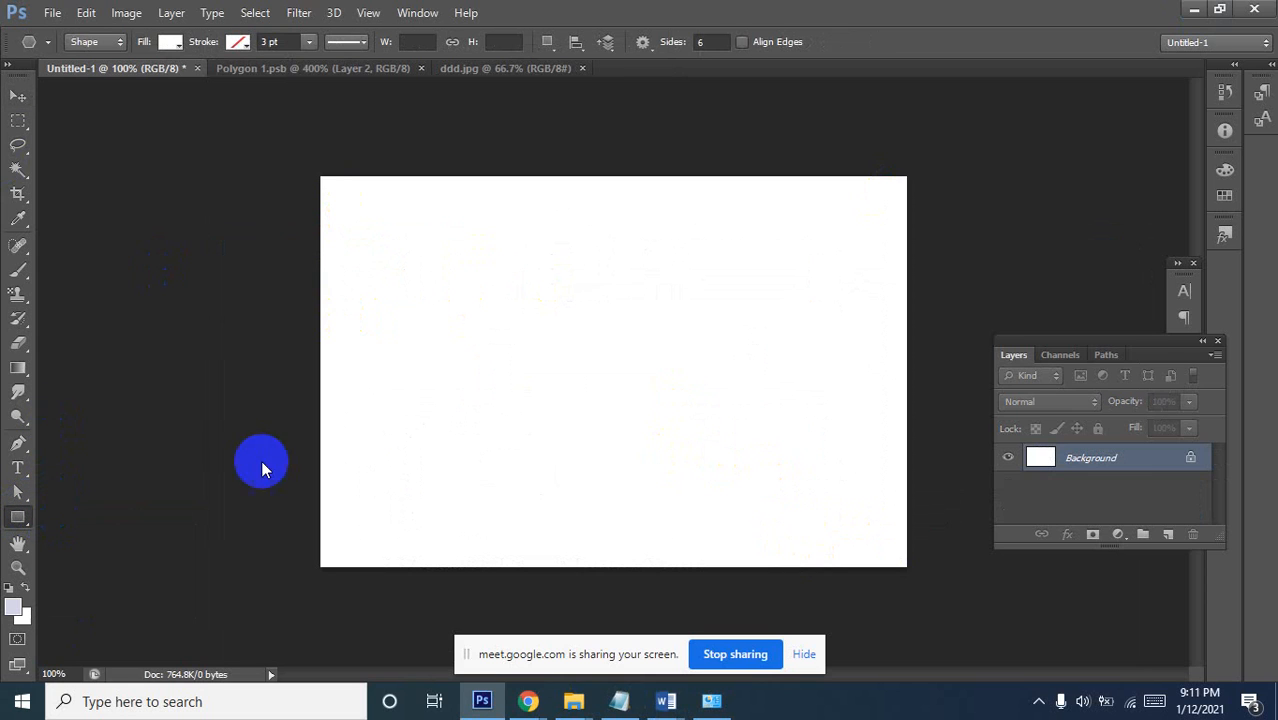
pyautogui.moveTo(363, 279); pyautogui.dragTo(375, 392)
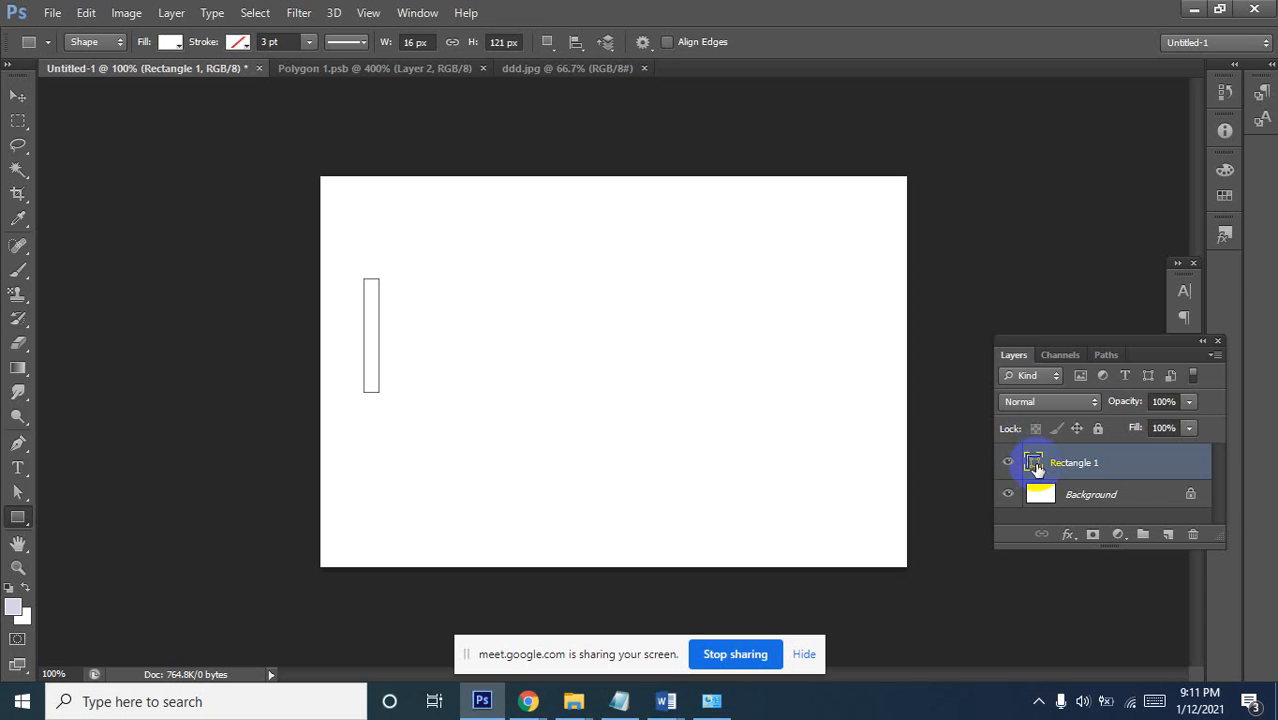
# Change the new rectangle's fill color to bright green
pyautogui.doubleClick(1035, 465)
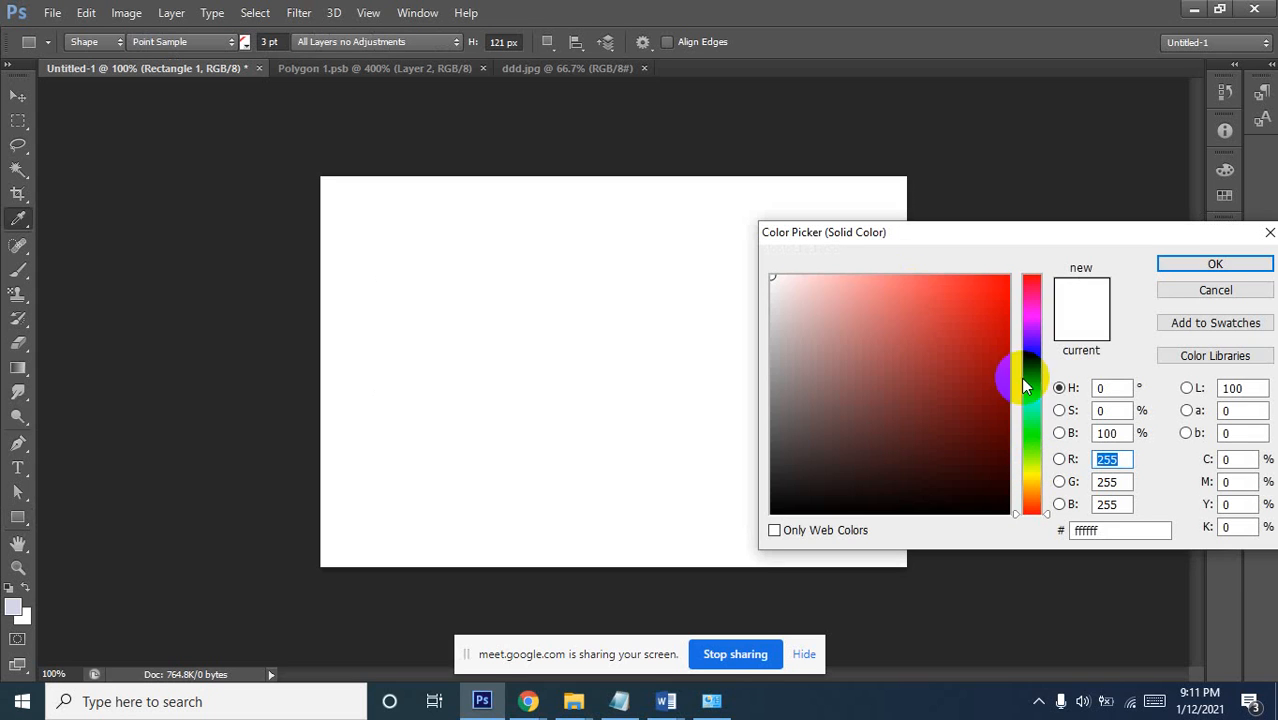
pyautogui.click(1033, 462)
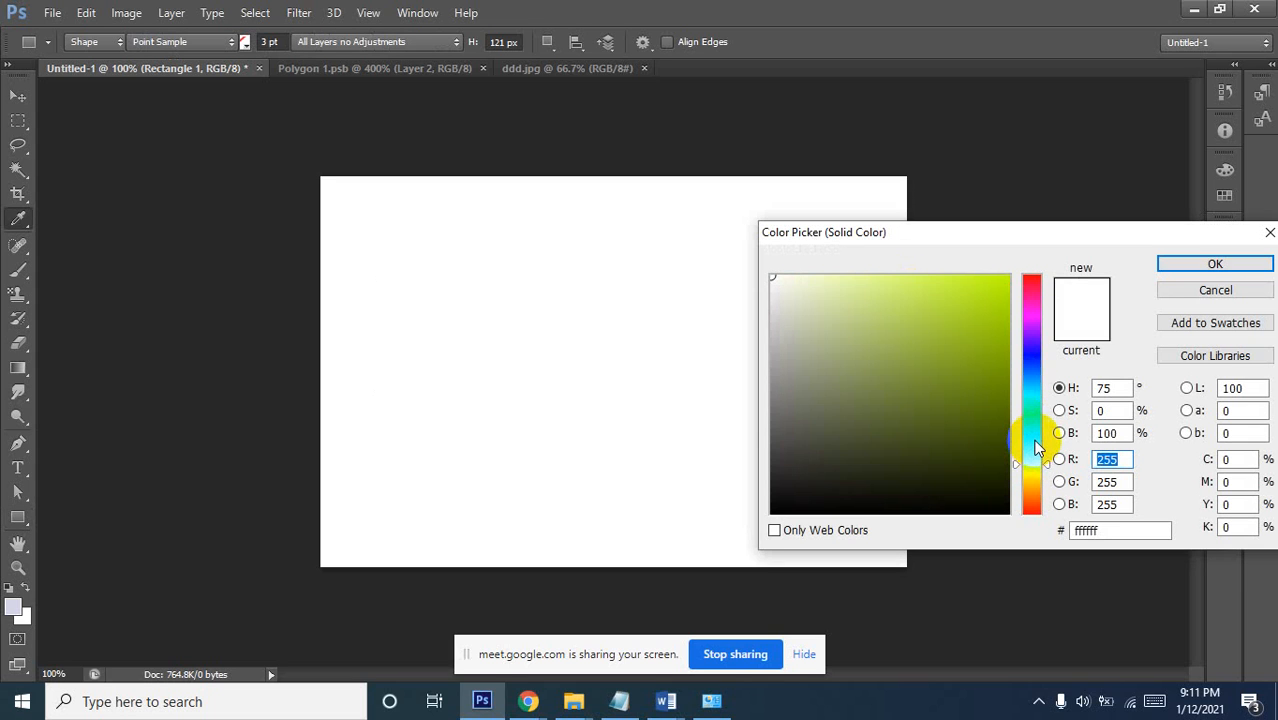
pyautogui.click(1033, 444)
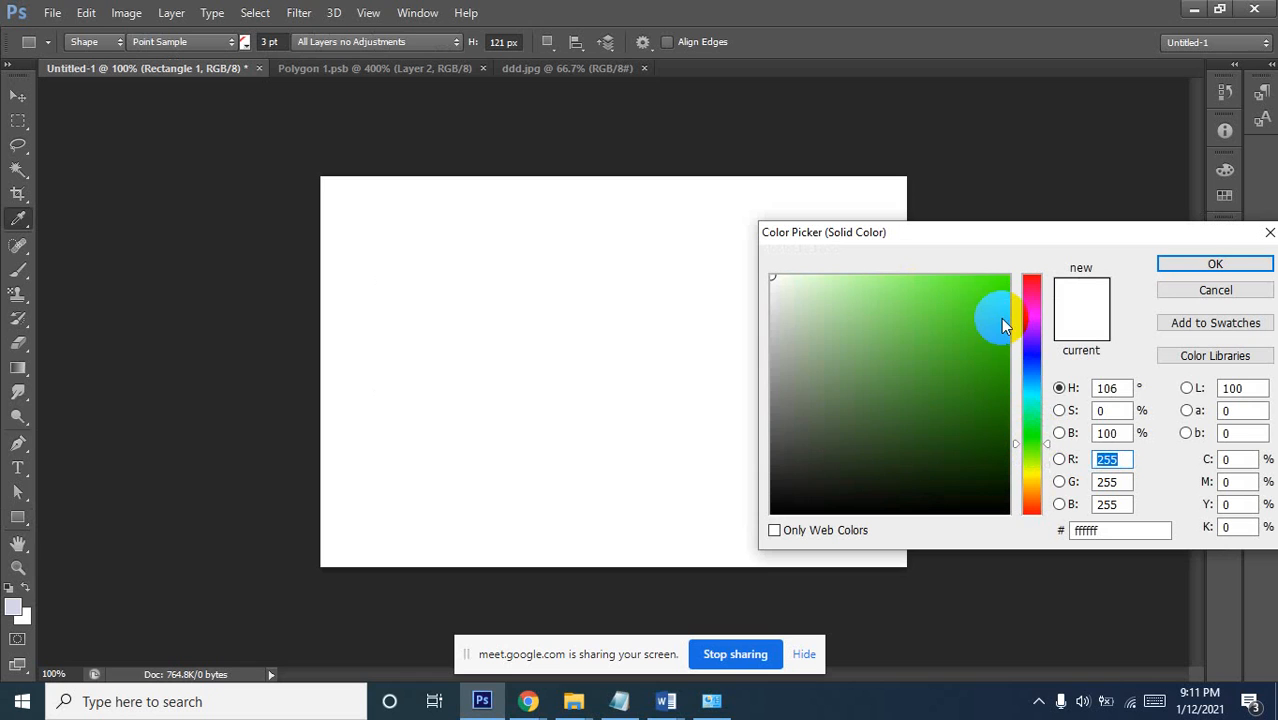
pyautogui.click(1001, 318)
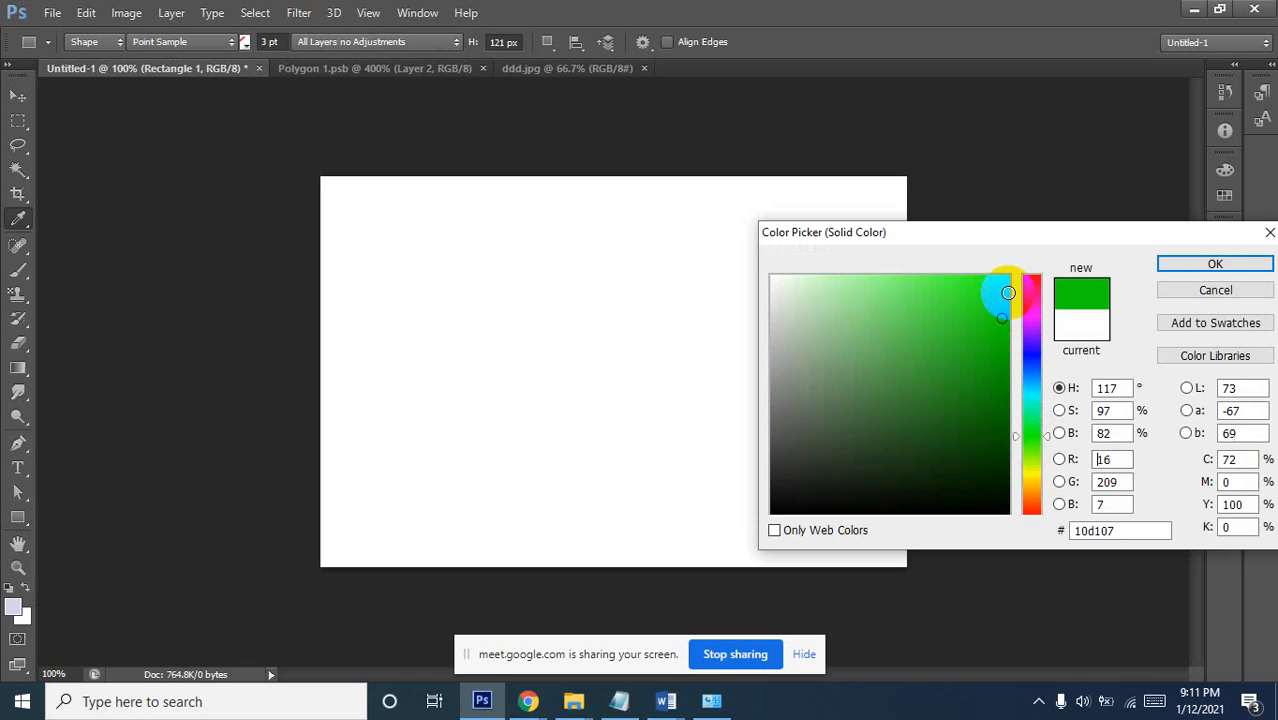
pyautogui.click(1224, 264)
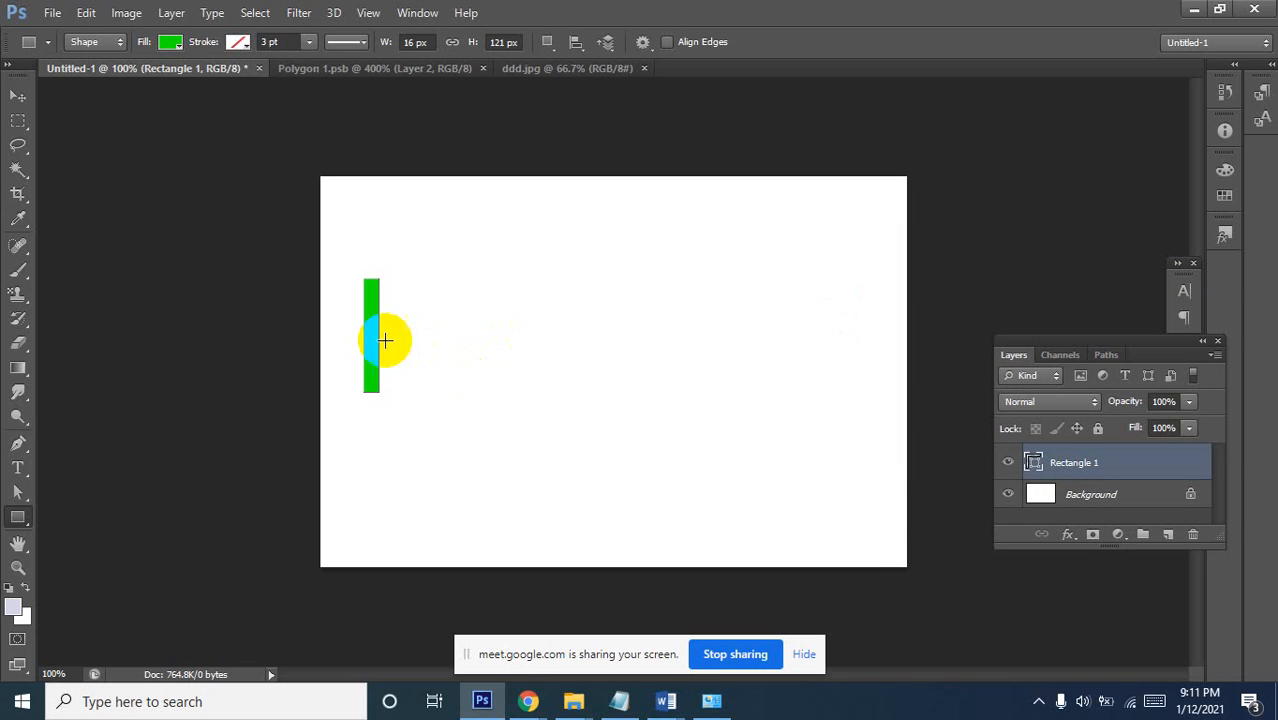
# Duplicate the green bar seven times across the canvas, placing the copies at uneven heights and spacings
pyautogui.click(13, 100)
pyautogui.click(370, 333)
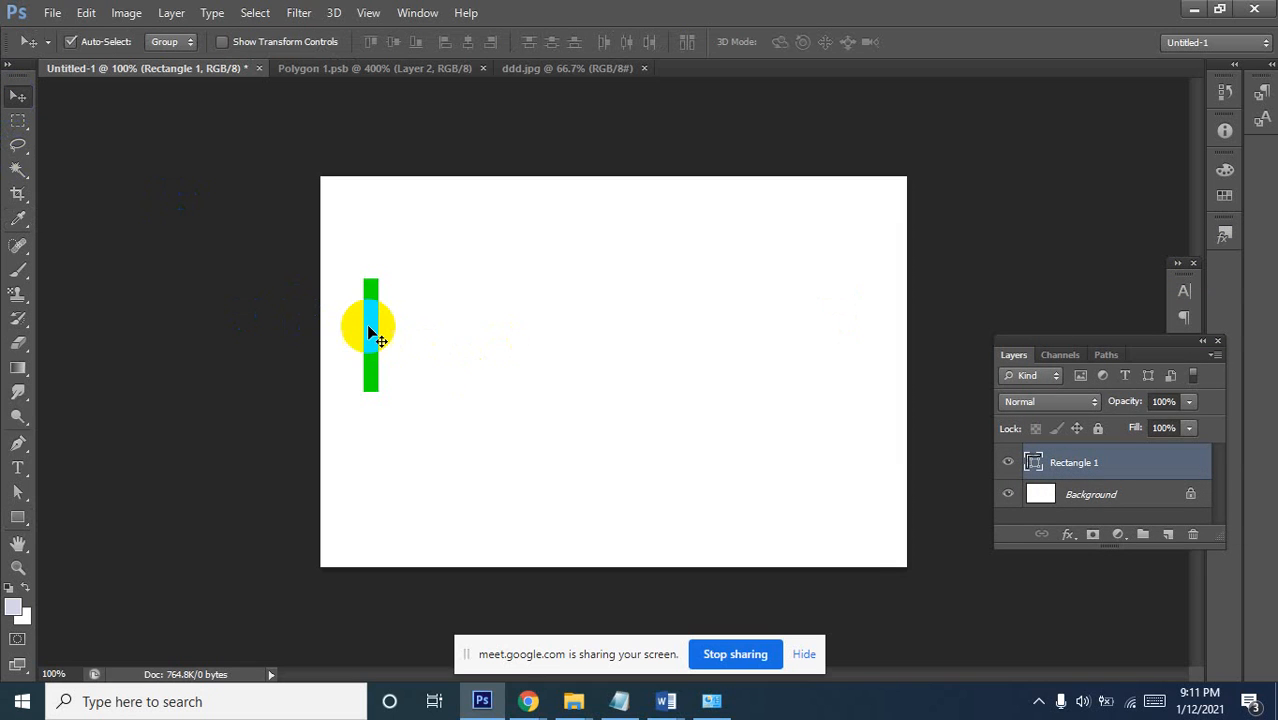
pyautogui.moveTo(370, 338); pyautogui.dragTo(725, 341)
pyautogui.moveTo(710, 345); pyautogui.dragTo(790, 358)
pyautogui.keyDown('alt'); pyautogui.click(771, 384); pyautogui.keyUp('alt')
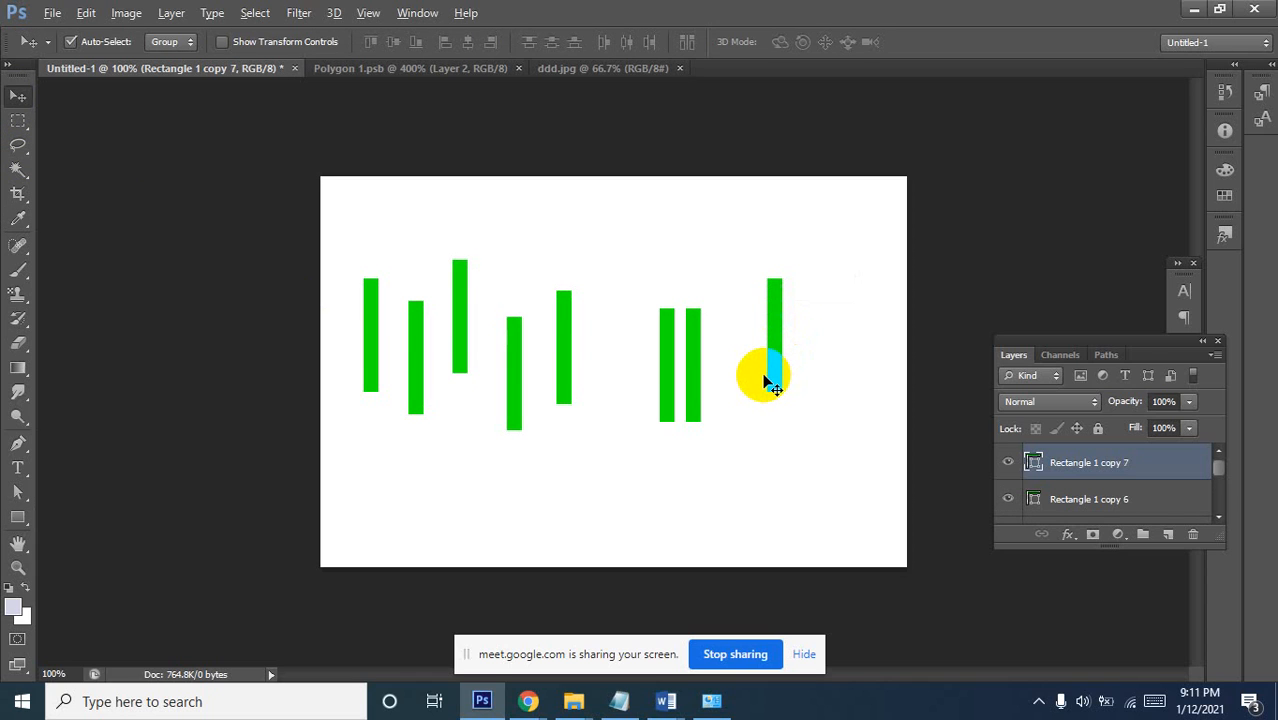
# Stretch the rightmost bar downward to about 187% of its height, and lengthen the fifth bar downward by a smaller amount
pyautogui.hotkey('ctrl', 't')
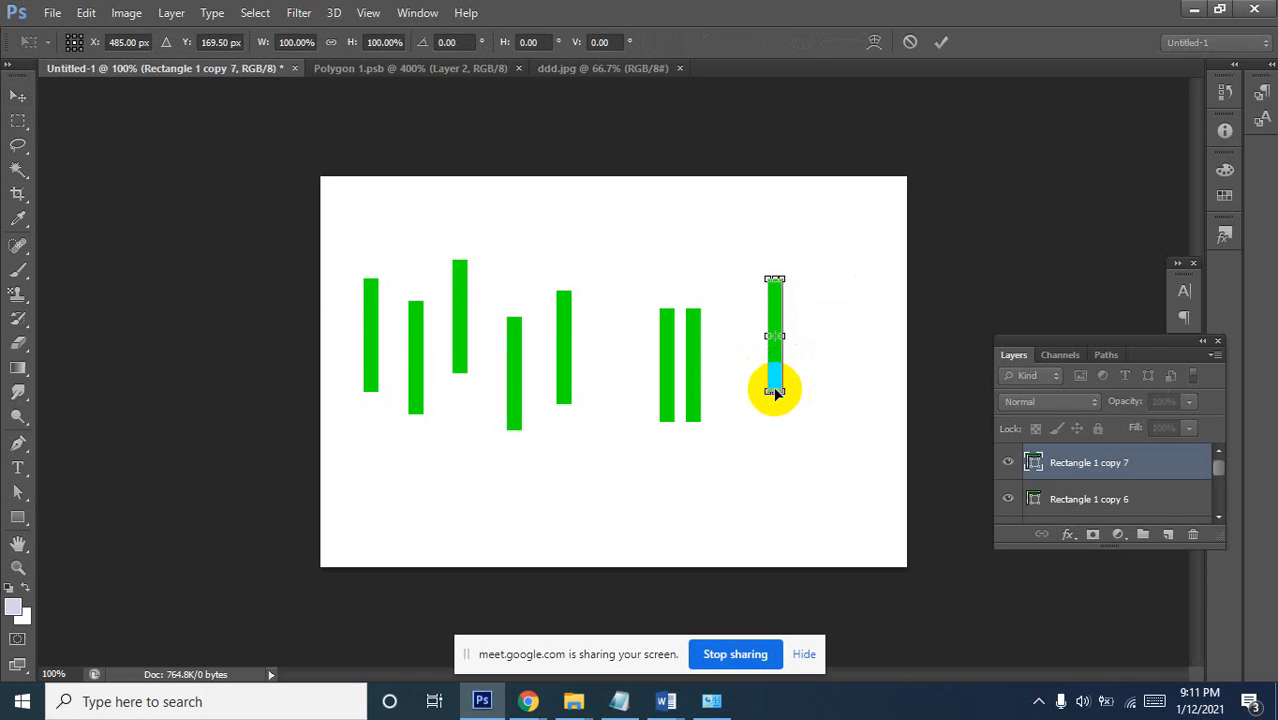
pyautogui.moveTo(775, 391); pyautogui.dragTo(778, 490)
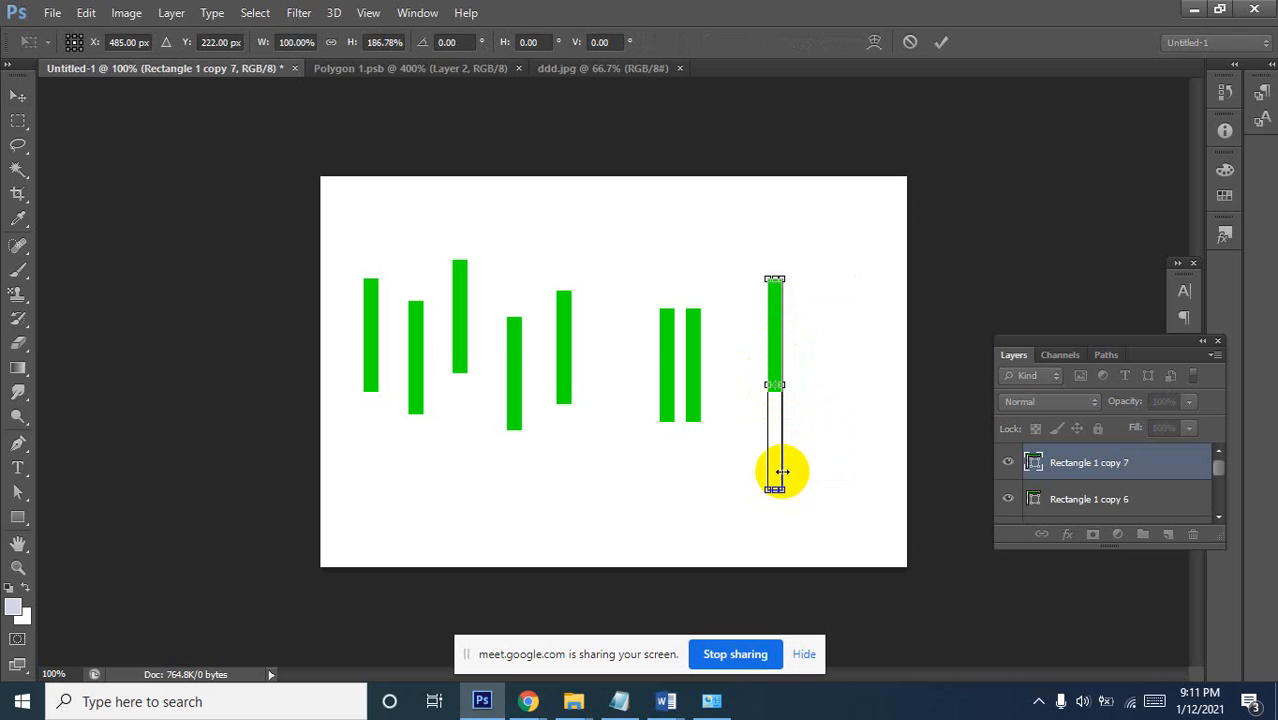
pyautogui.press('Return')
pyautogui.click(565, 377)
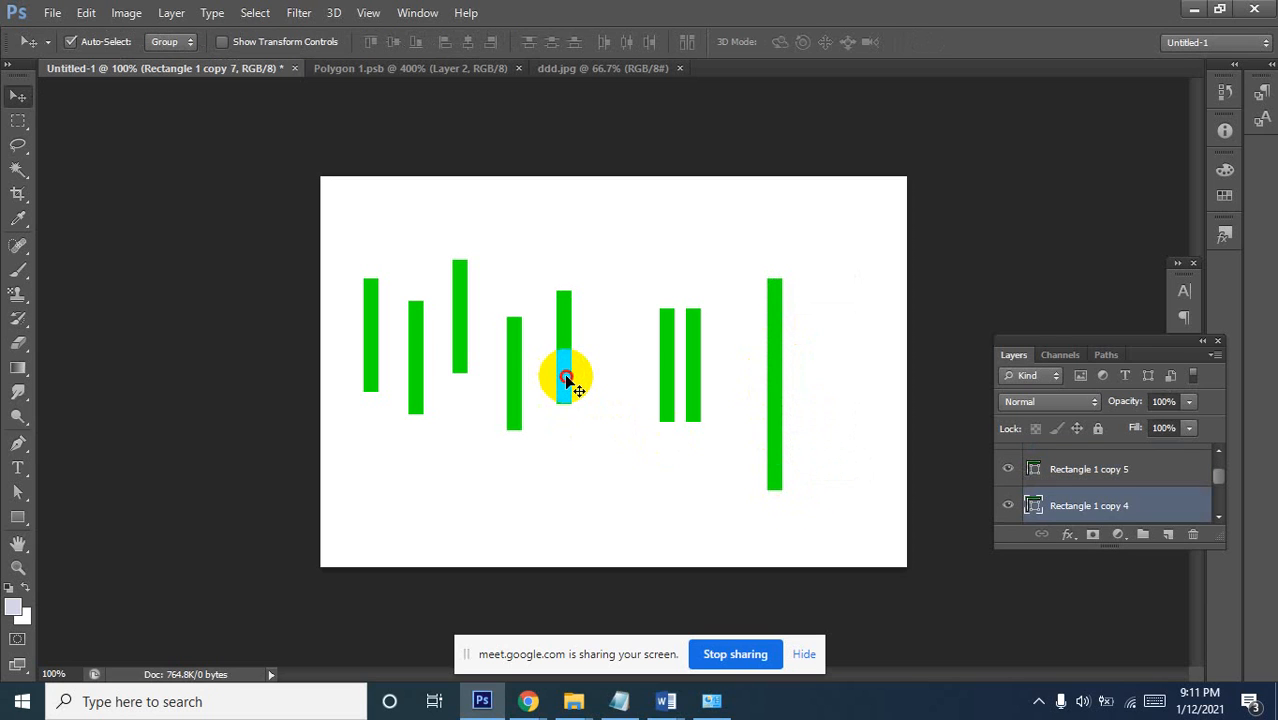
pyautogui.hotkey('ctrl', 't')
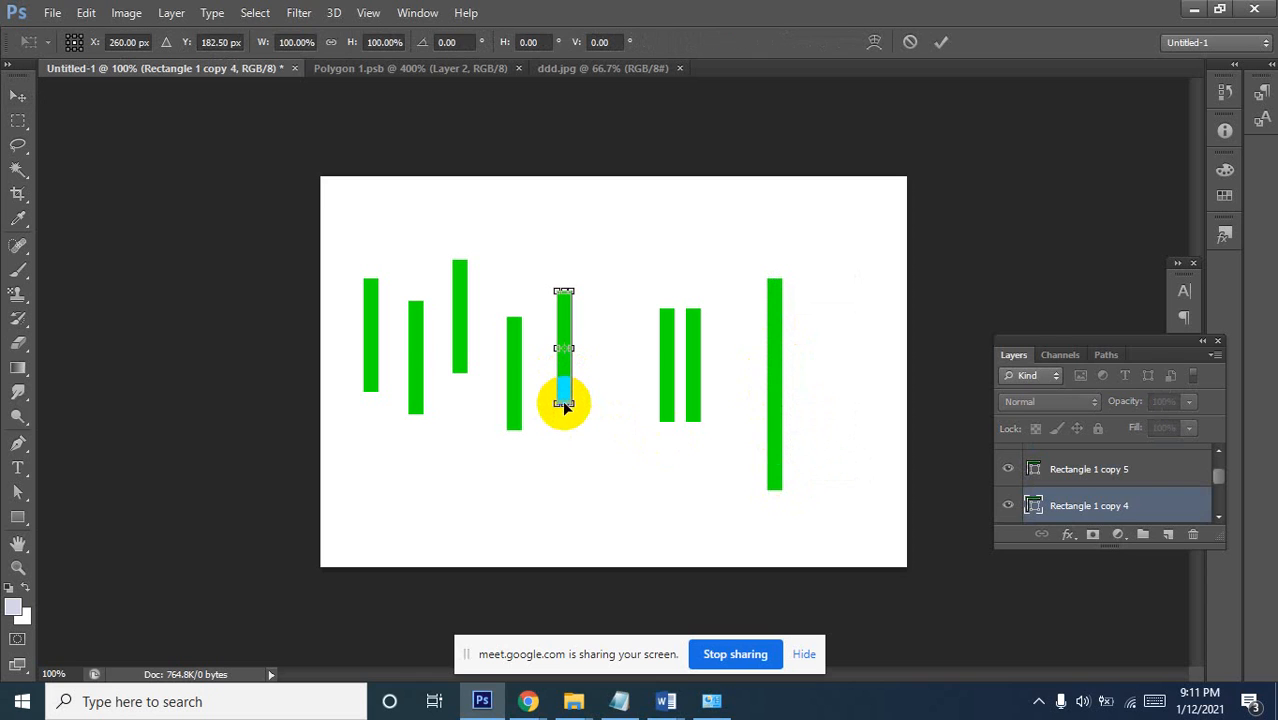
pyautogui.moveTo(563, 401); pyautogui.dragTo(566, 470)
pyautogui.press('Return')
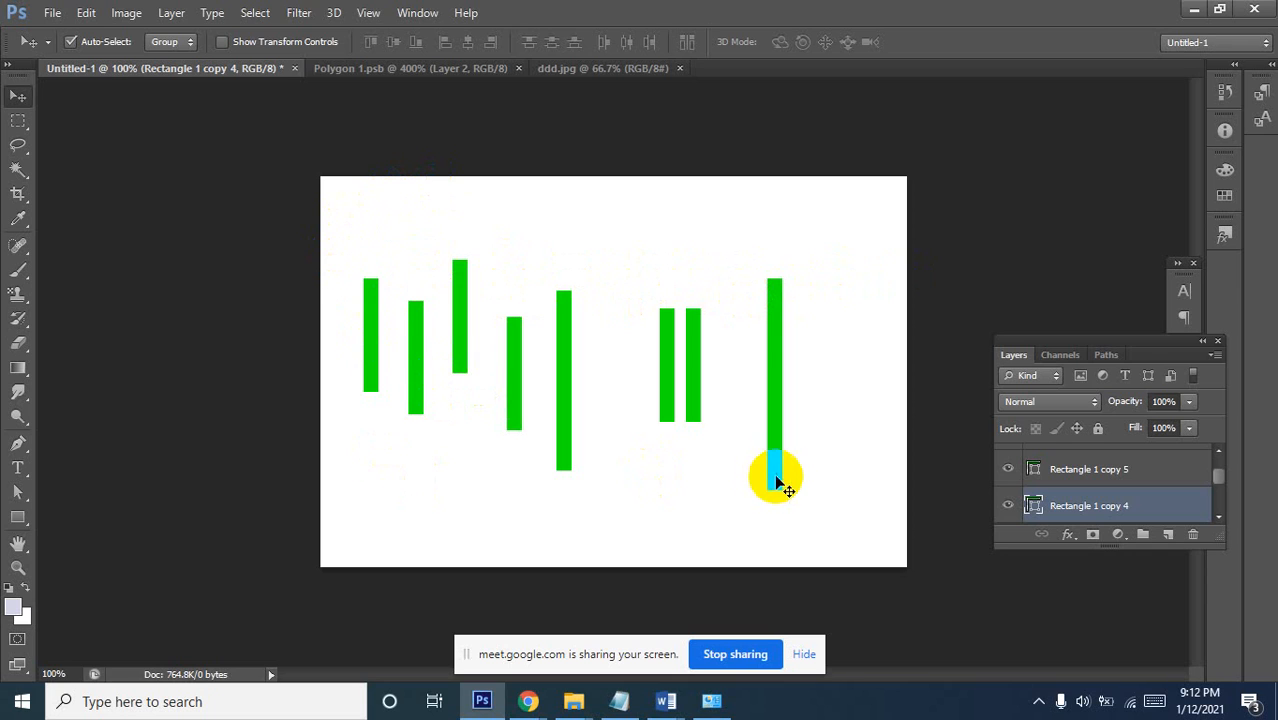
# Raise the sixth bar until its top is level with the rightmost bar's top, and select all eight bars
pyautogui.click(663, 383)
pyautogui.moveTo(665, 370); pyautogui.dragTo(665, 340)
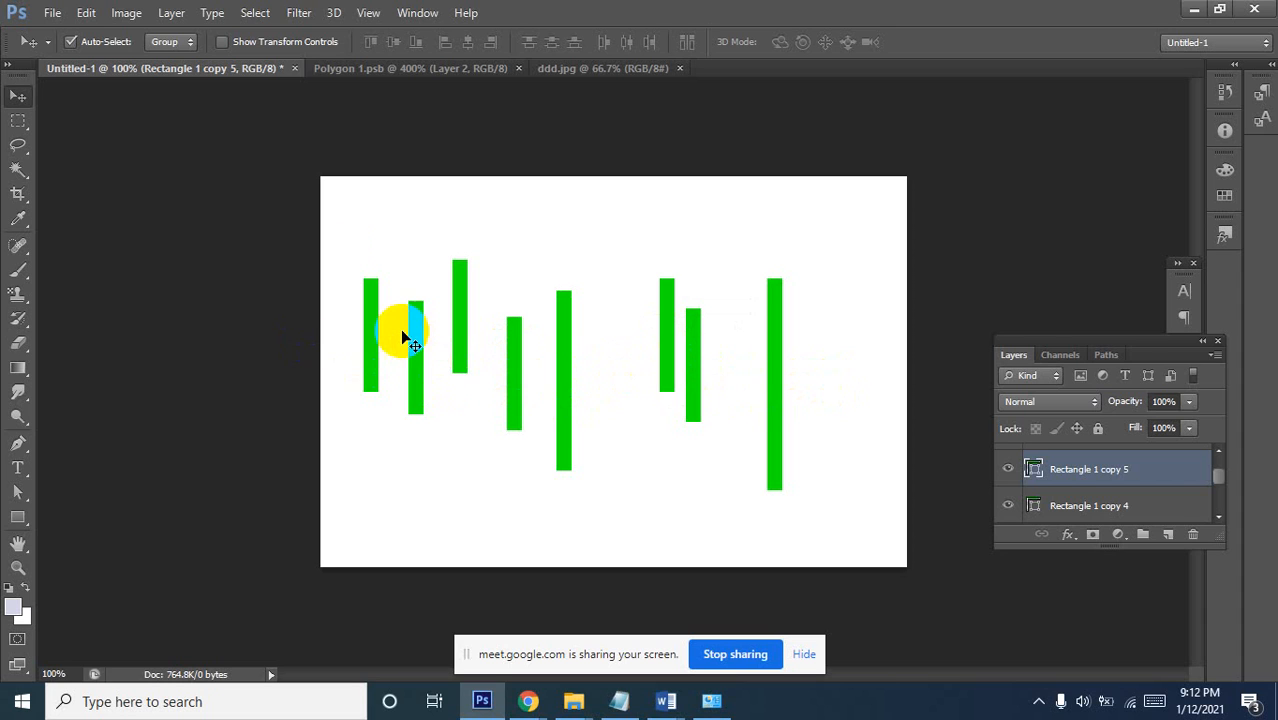
pyautogui.moveTo(342, 240); pyautogui.dragTo(790, 512)
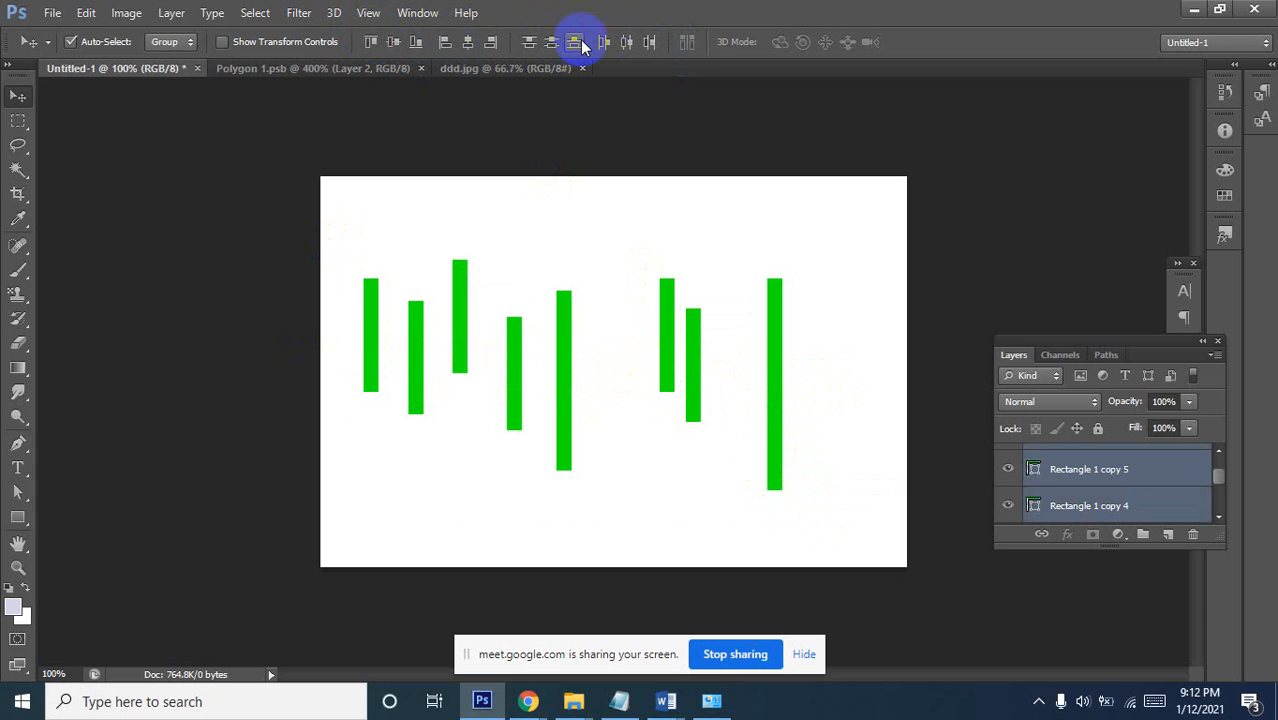
pyautogui.click(416, 22)
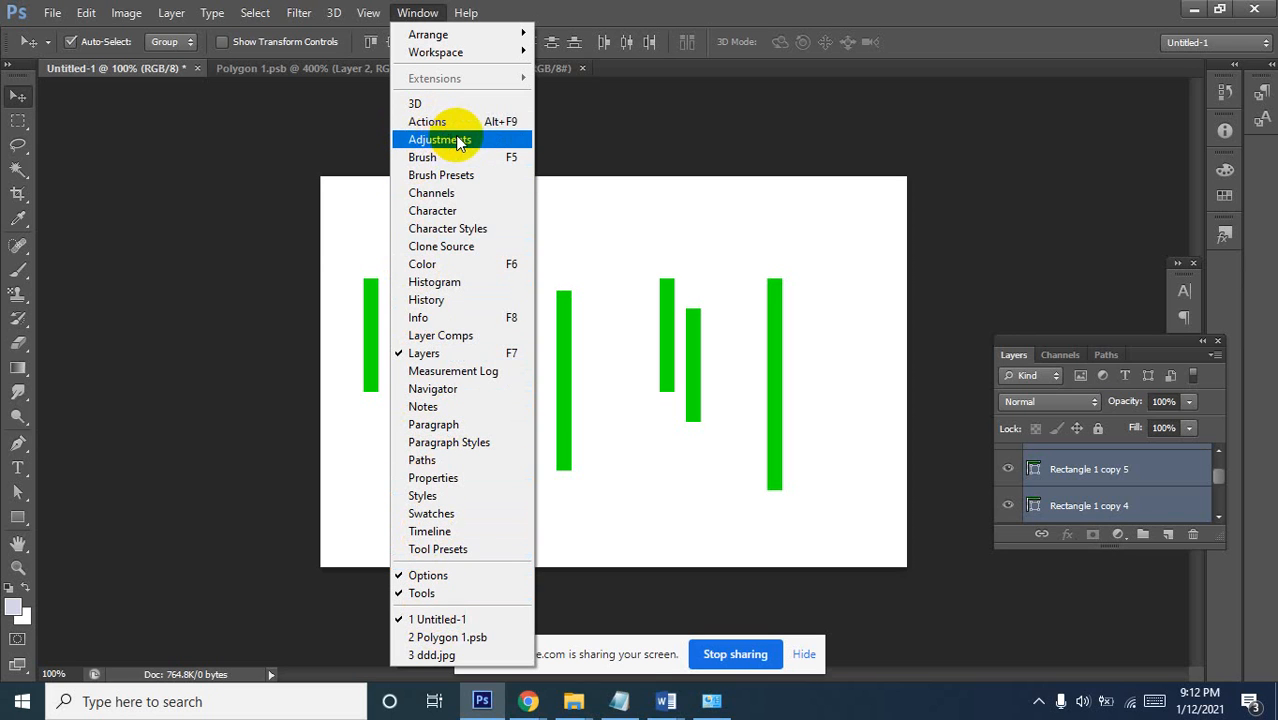
pyautogui.click(517, 34)
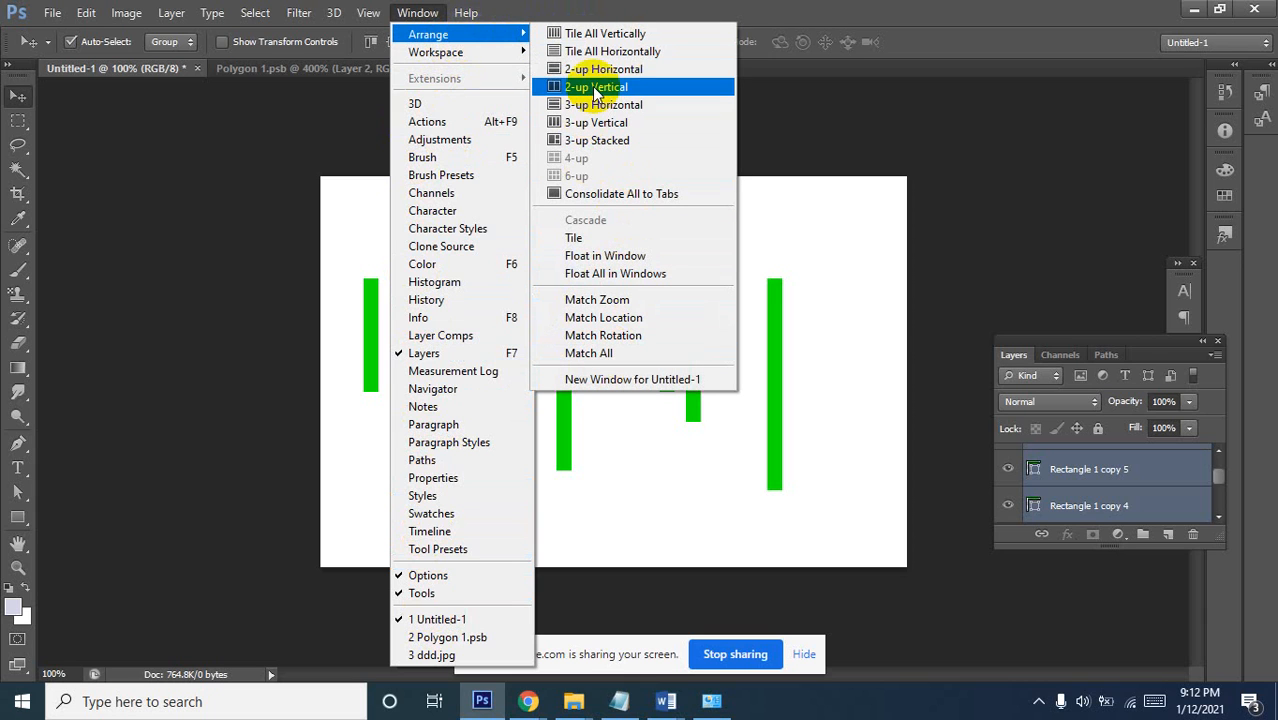
pyautogui.click(970, 23)
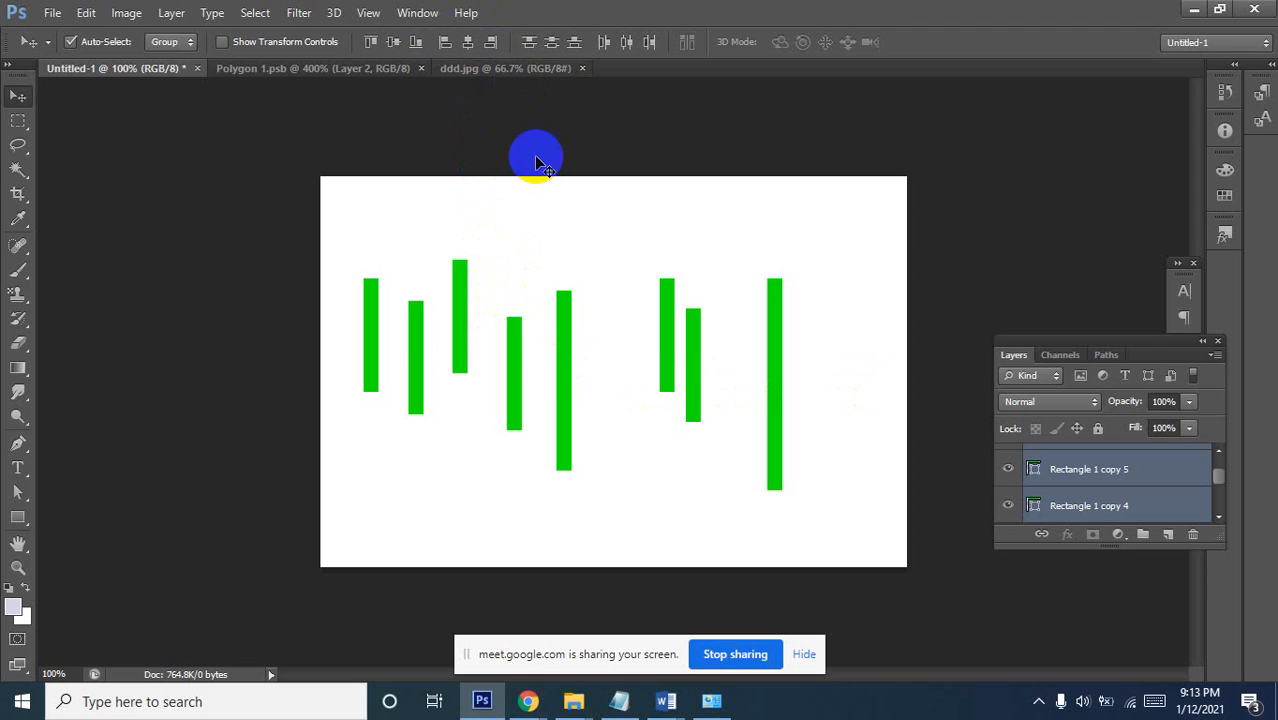
# Align the eight selected bars by their top edges, by their bottom edges, and finally by their vertical centers
pyautogui.click(368, 42)
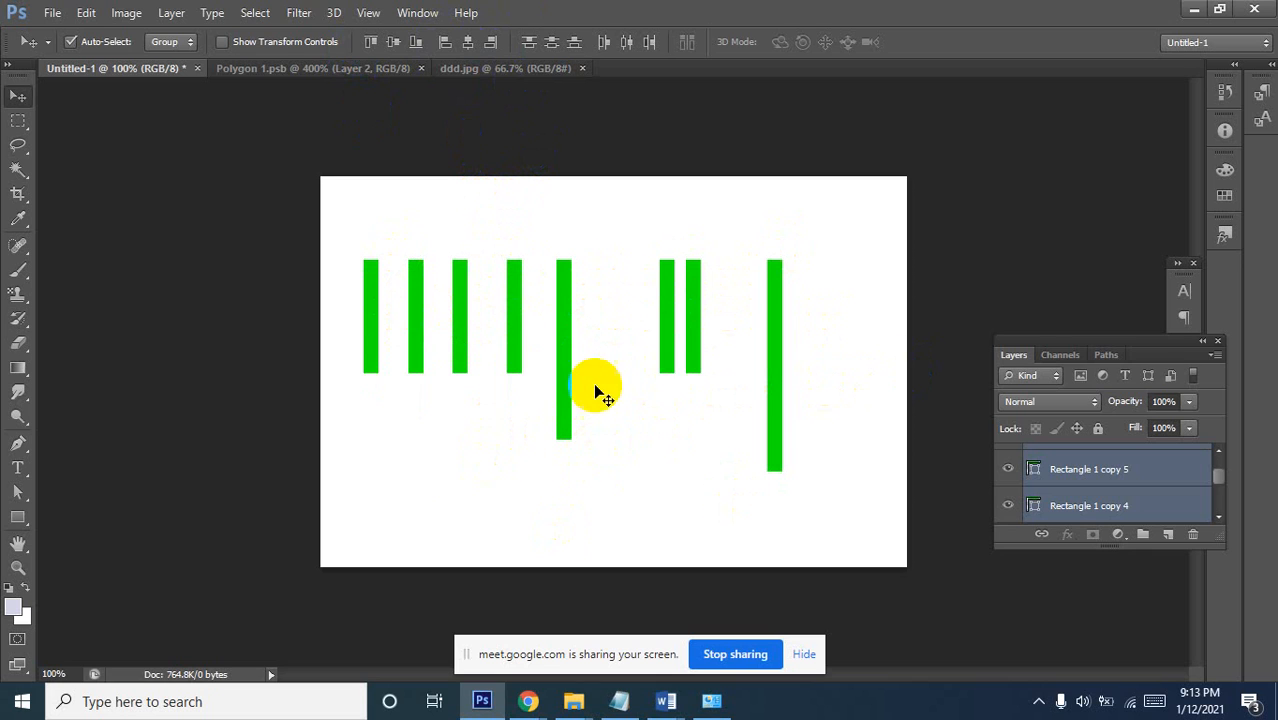
pyautogui.click(418, 47)
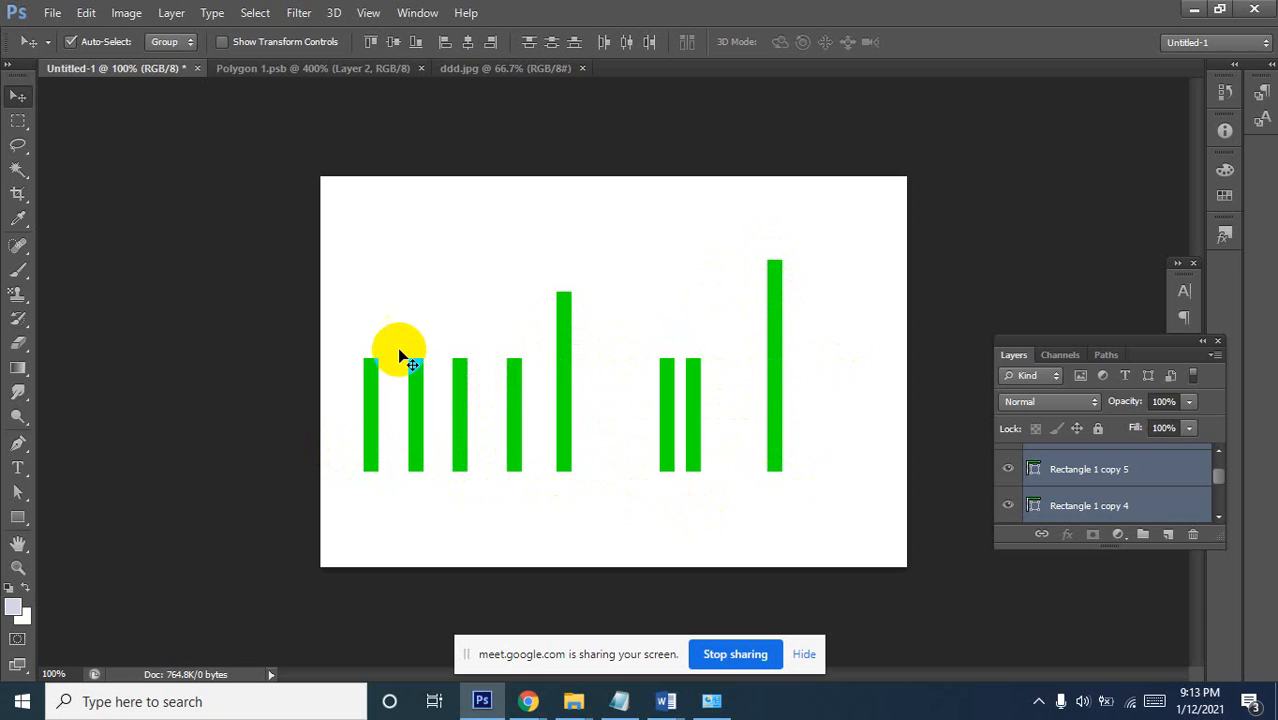
pyautogui.click(391, 41)
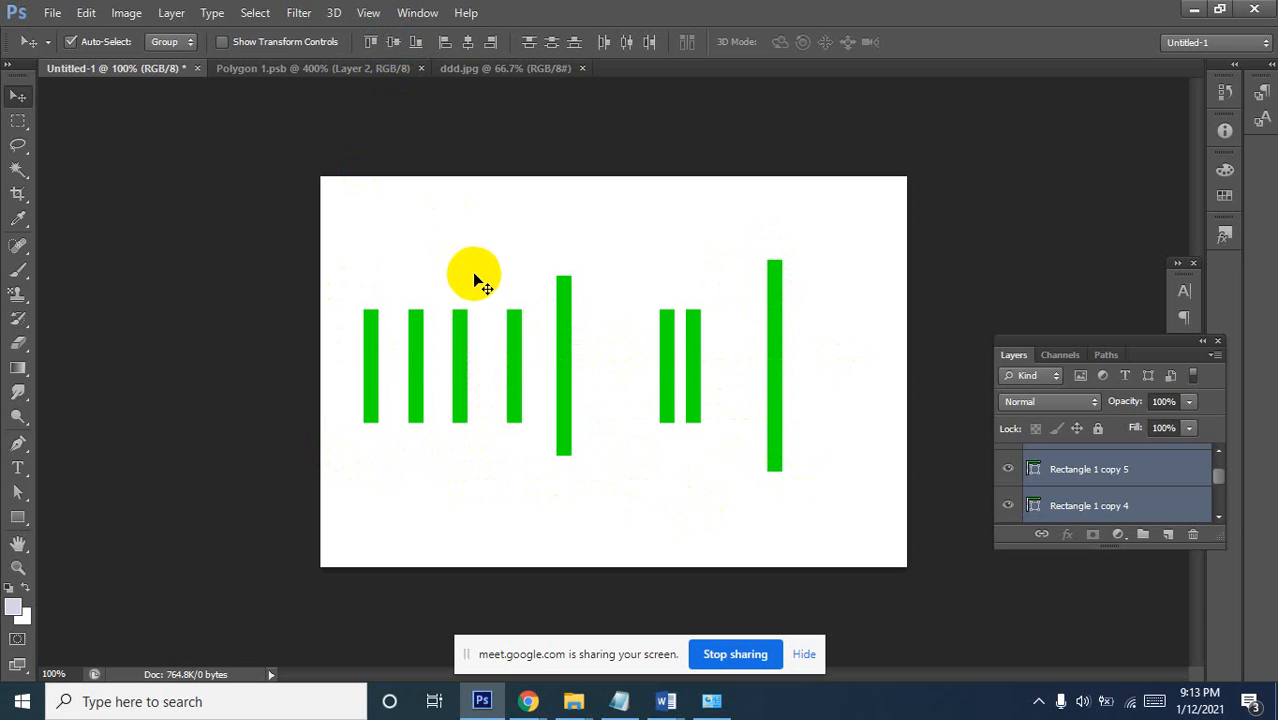
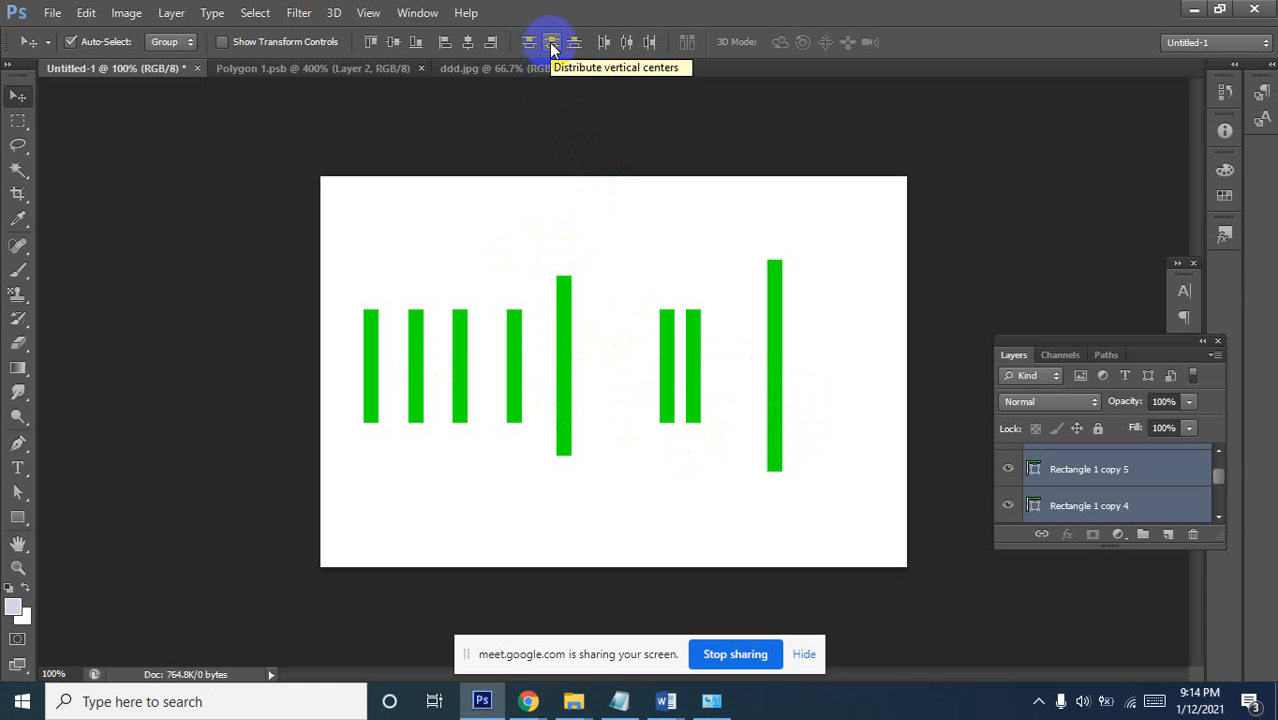
# Distribute the selected bars by vertical centers, by top edges, and finally by bottom edges
pyautogui.click(551, 44)
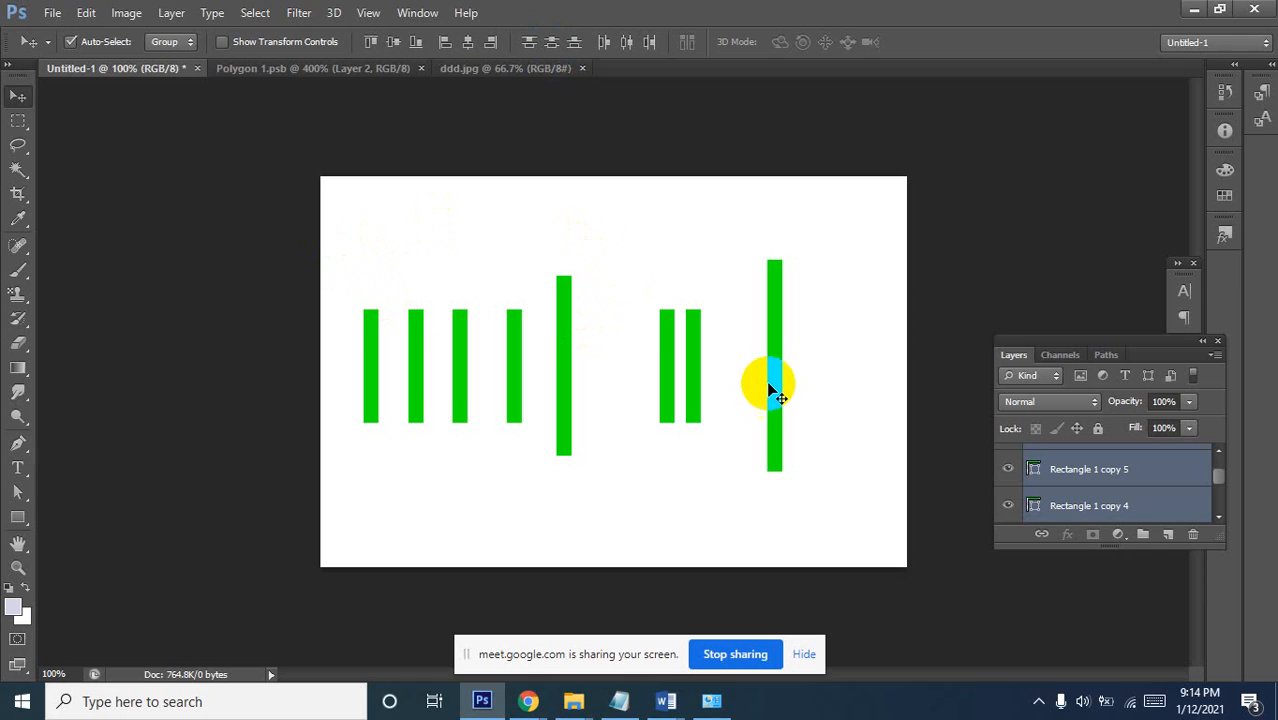
pyautogui.click(530, 39)
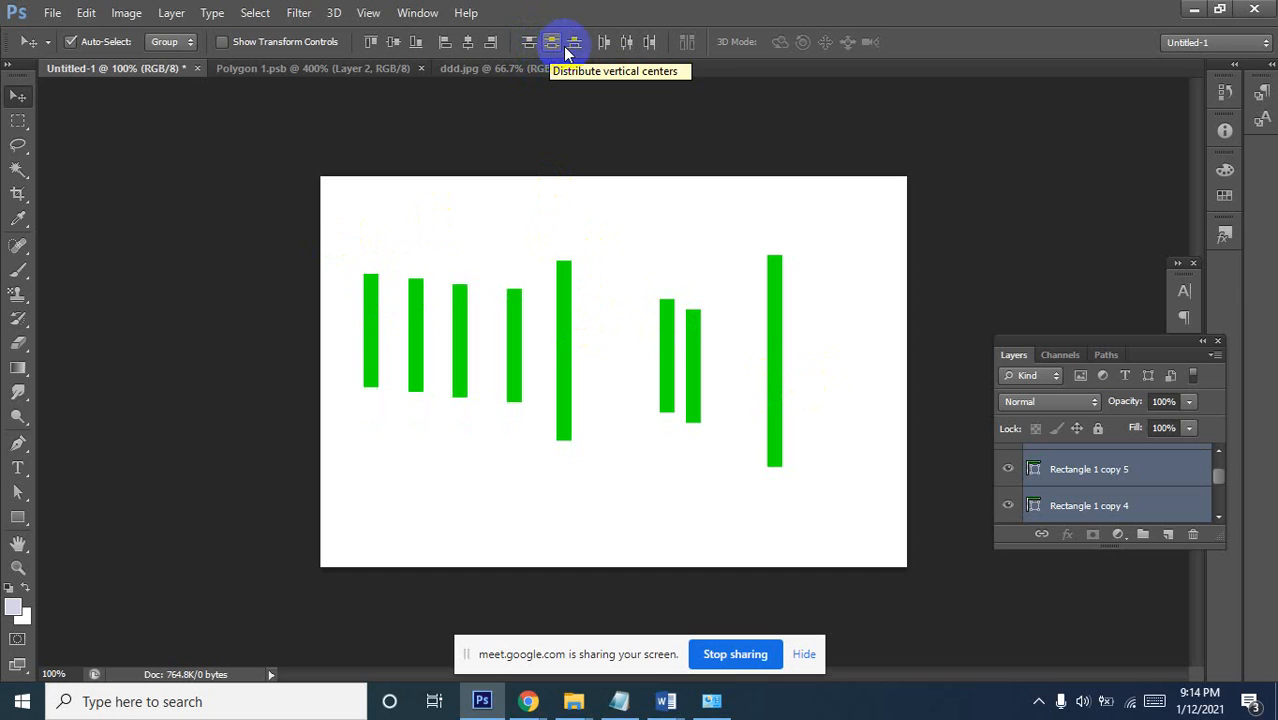
pyautogui.click(573, 44)
pyautogui.click(573, 44)
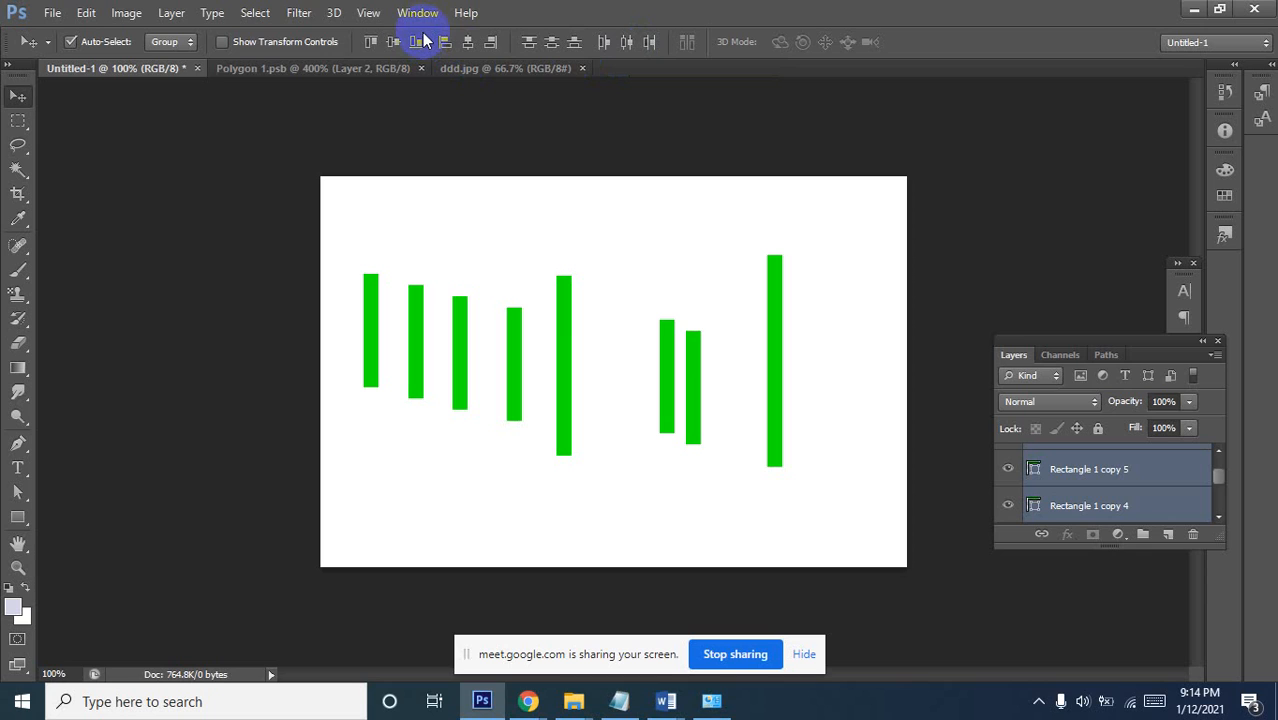
# Distribute the bars evenly by horizontal centers, align them by vertical centers, and clear the selection
pyautogui.click(621, 44)
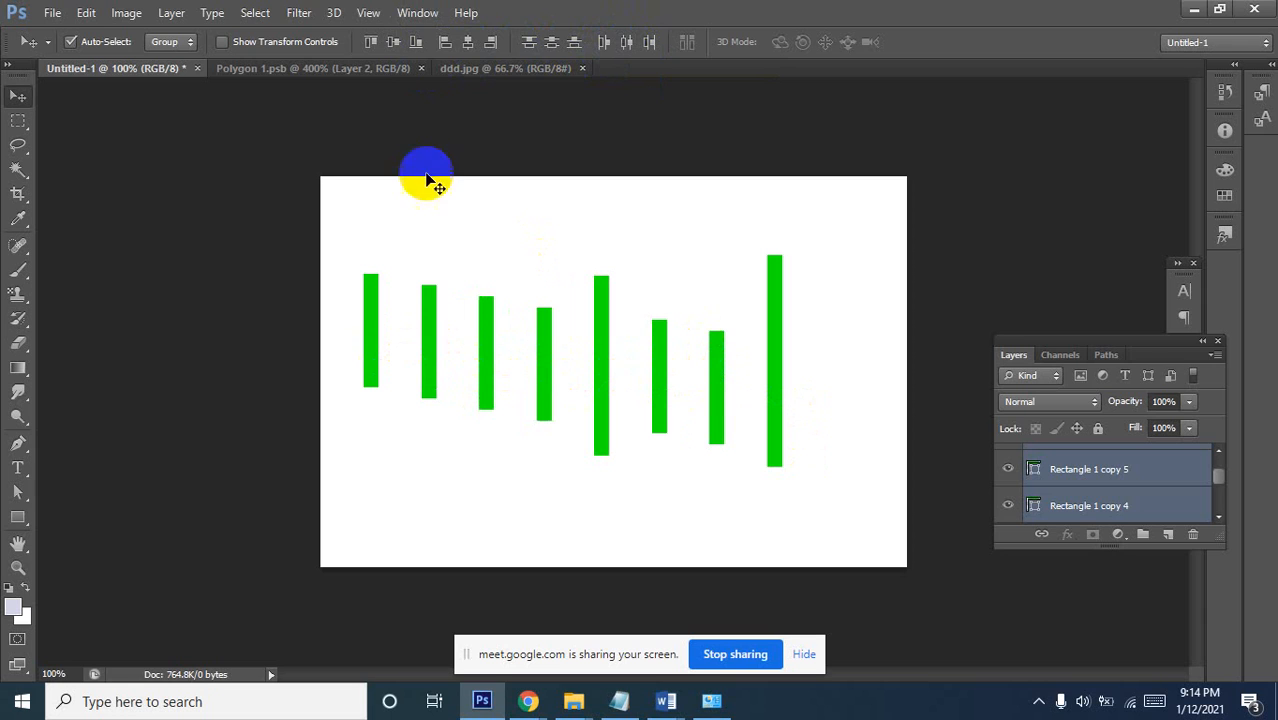
pyautogui.click(391, 46)
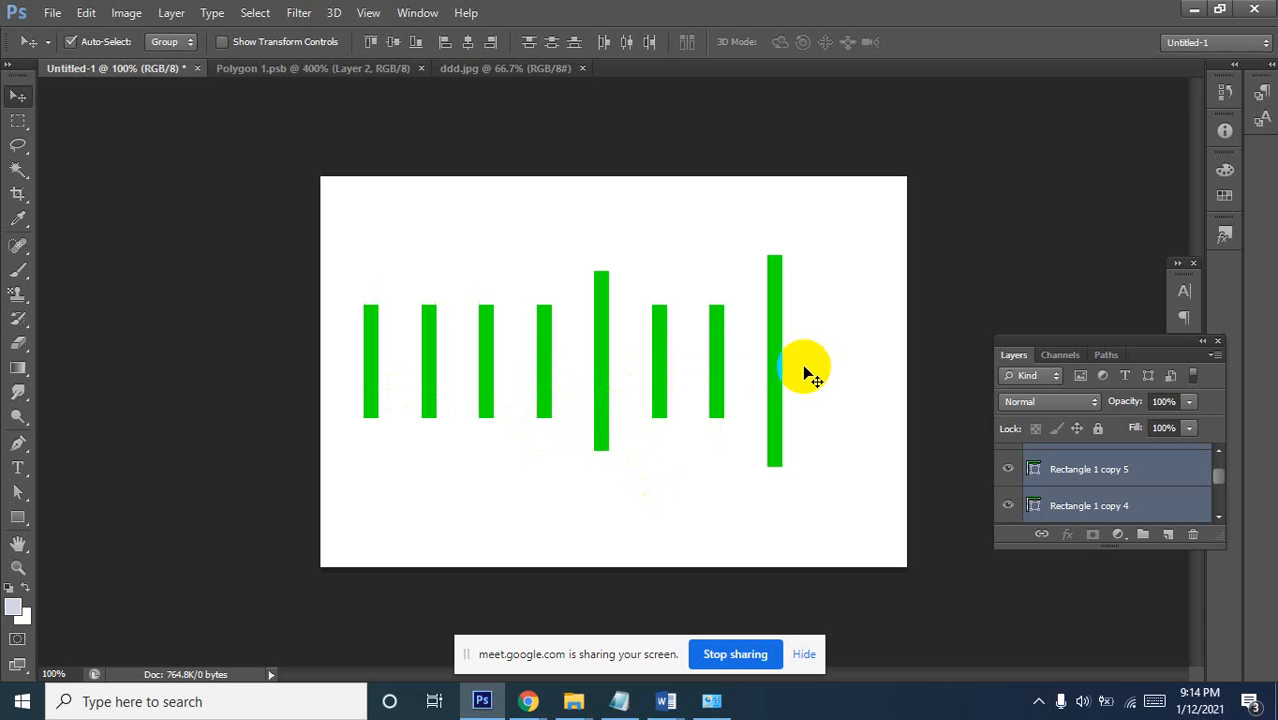
pyautogui.click(716, 369)
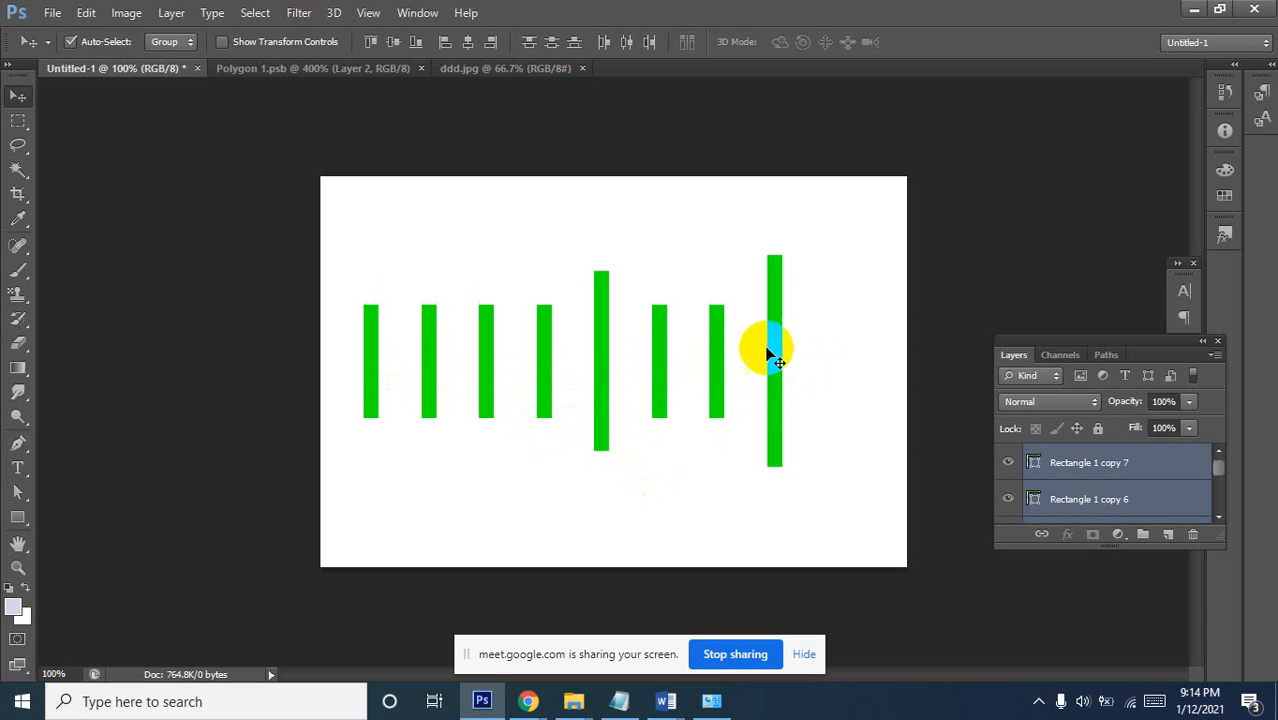
pyautogui.click(853, 368)
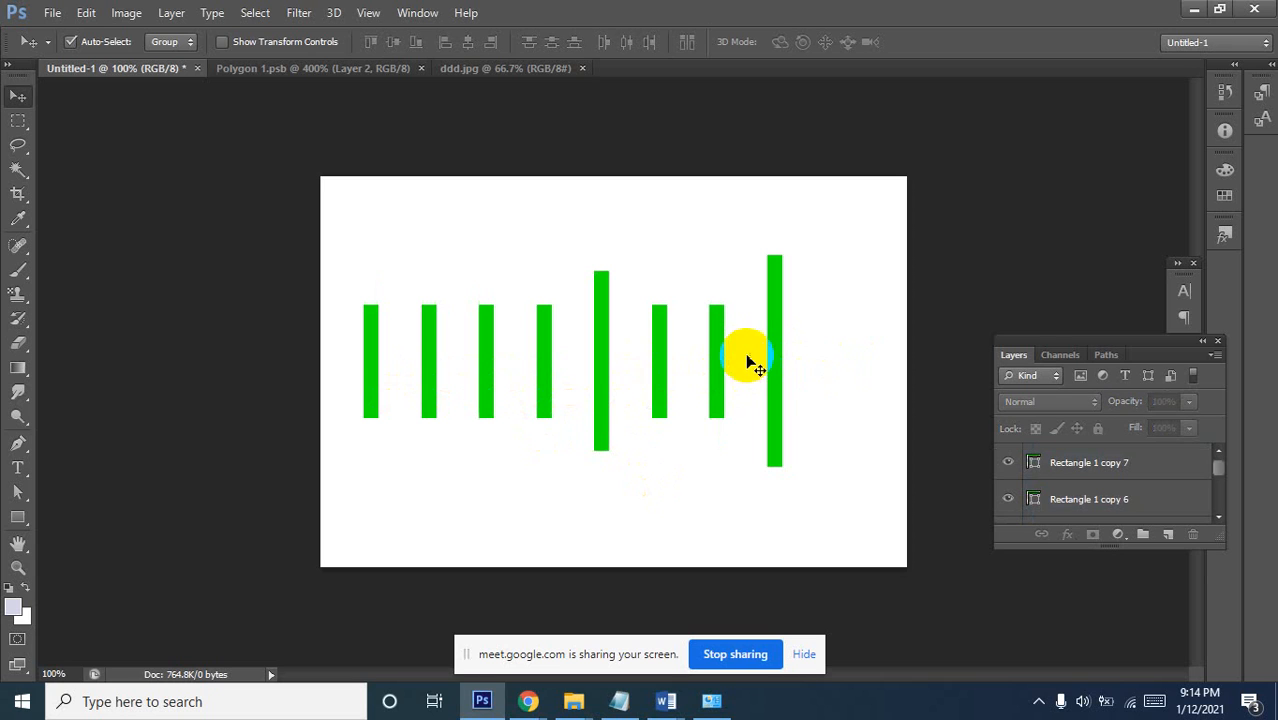
# Shift the seventh bar slightly left, redistribute all eight bars by horizontal centers, and deselect them
pyautogui.click(707, 365)
pyautogui.moveTo(706, 364); pyautogui.dragTo(690, 368)
pyautogui.moveTo(339, 271); pyautogui.dragTo(850, 490)
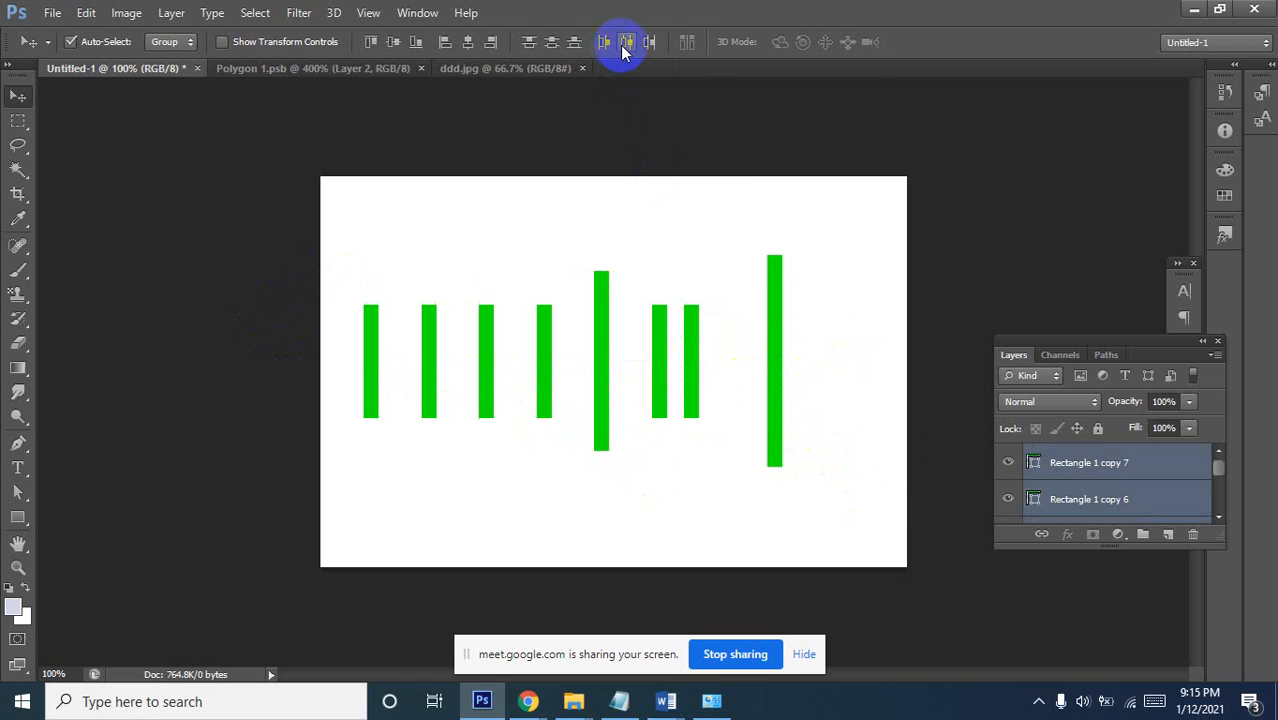
pyautogui.moveTo(688, 322); pyautogui.dragTo(712, 322)
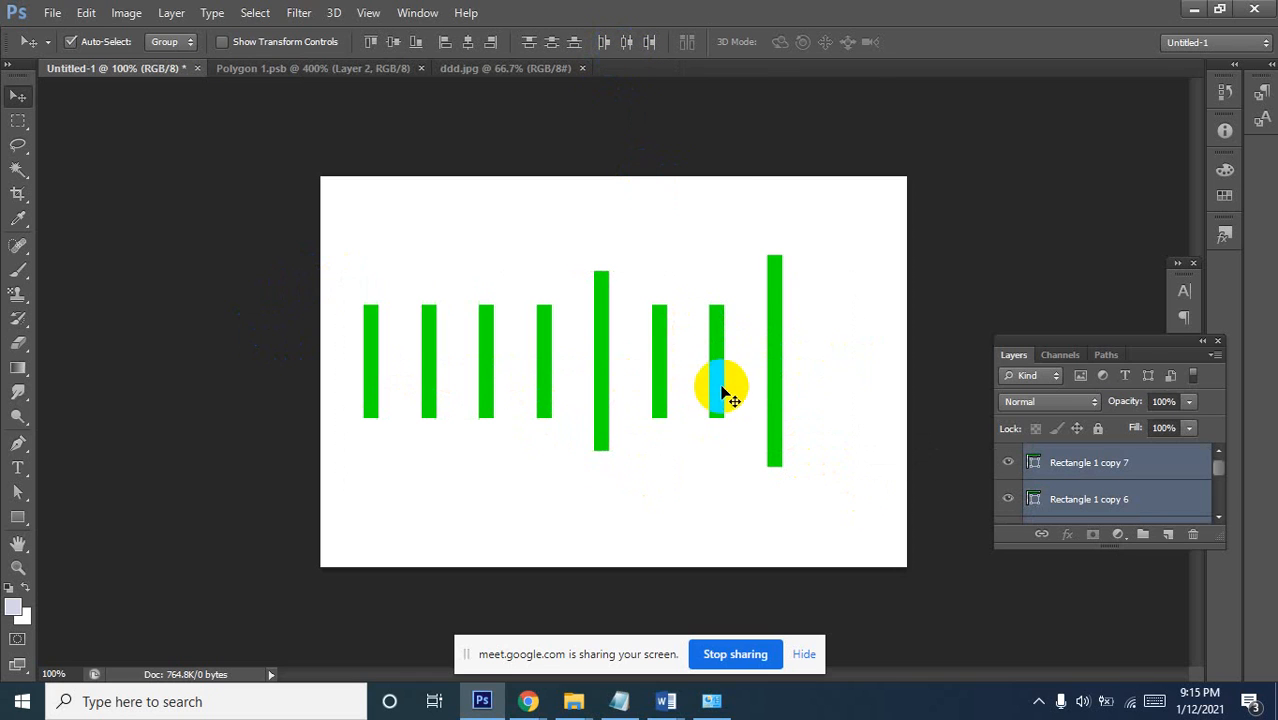
pyautogui.click(816, 344)
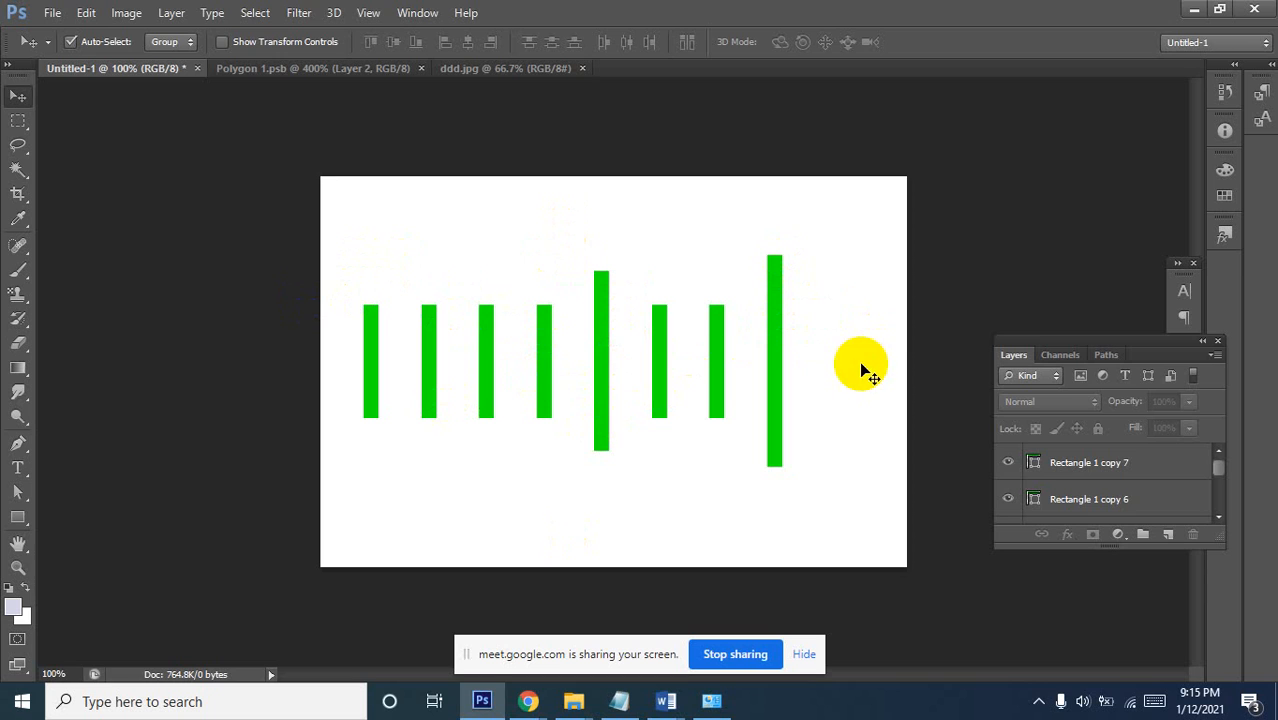
# Delete all the vertical green bars and draw a horizontal rectangle about 314 × 19 px near the canvas's upper edge
pyautogui.moveTo(868, 359); pyautogui.dragTo(333, 388)
pyautogui.press('Delete')
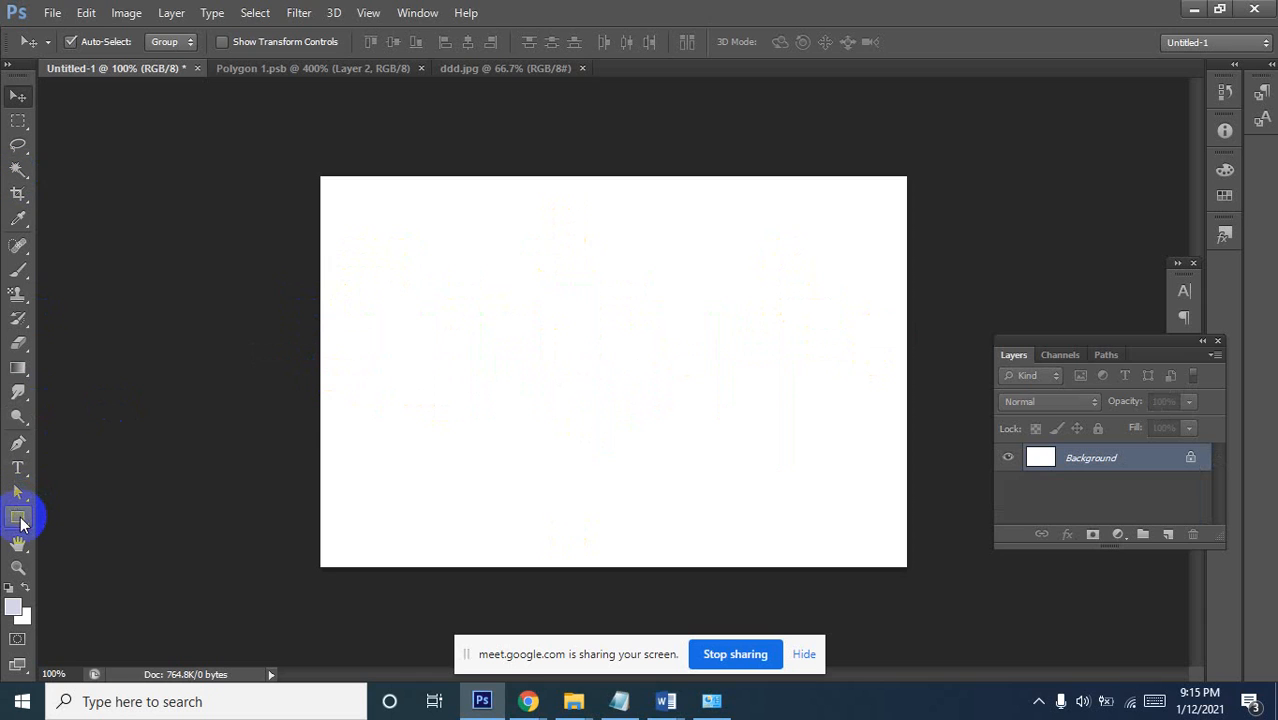
pyautogui.click(19, 519)
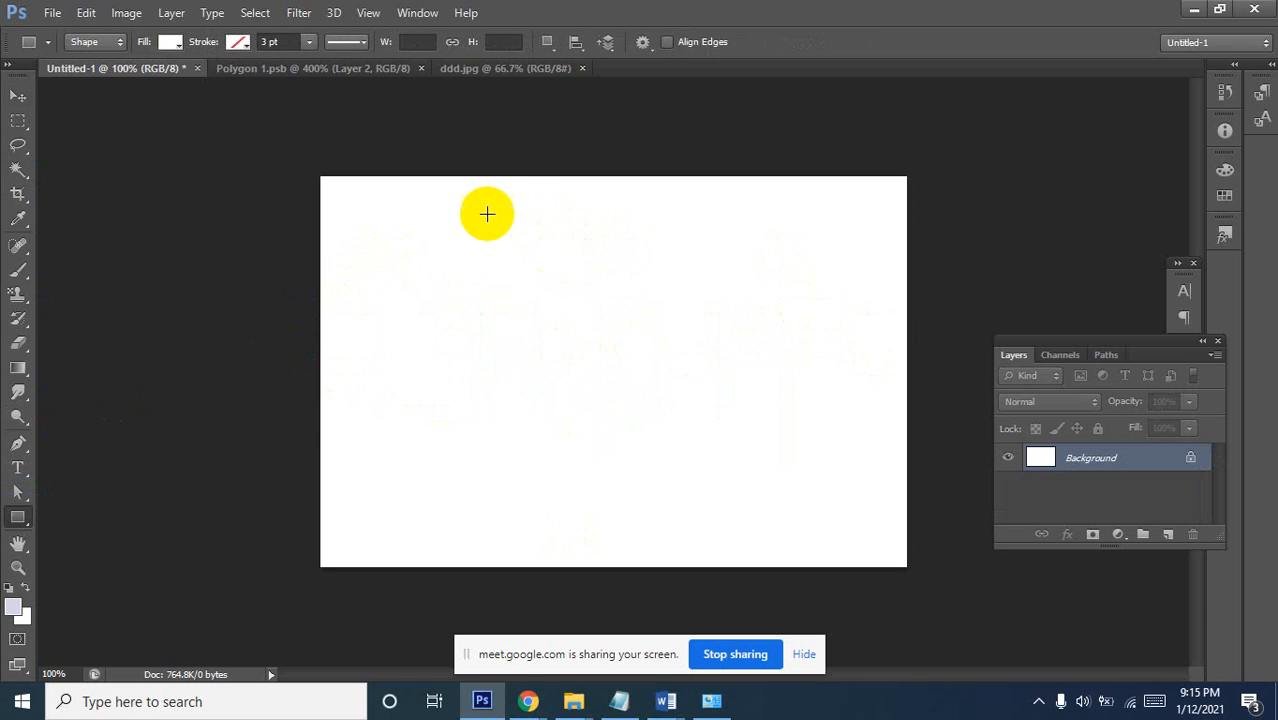
pyautogui.moveTo(485, 205); pyautogui.dragTo(778, 217)
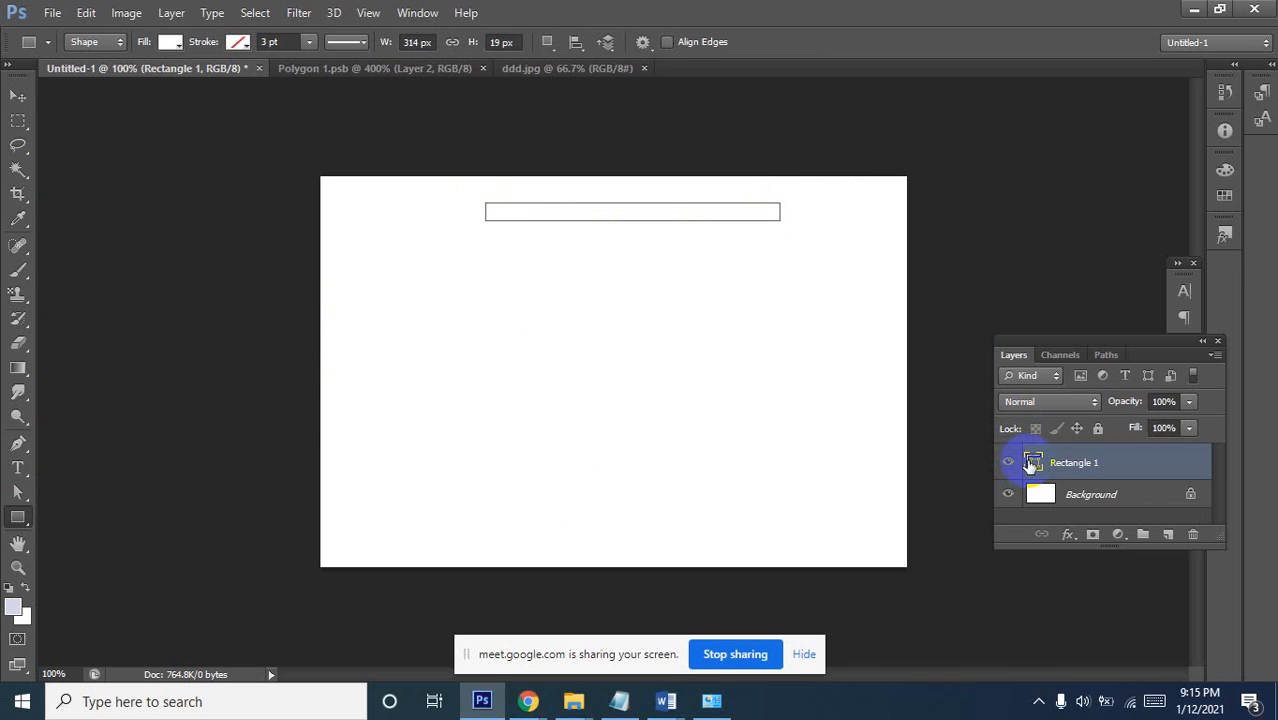
# Set the rectangle's fill color to bright green #3afc06
pyautogui.doubleClick(1077, 478)
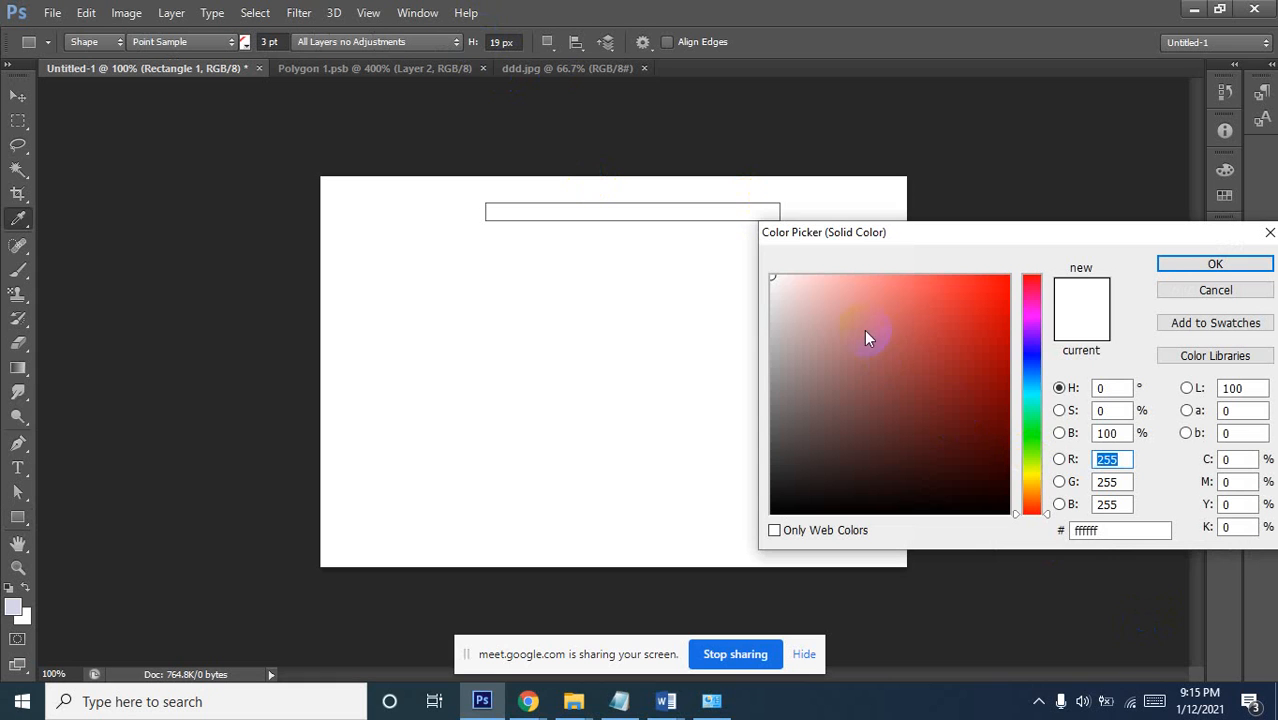
pyautogui.click(1033, 443)
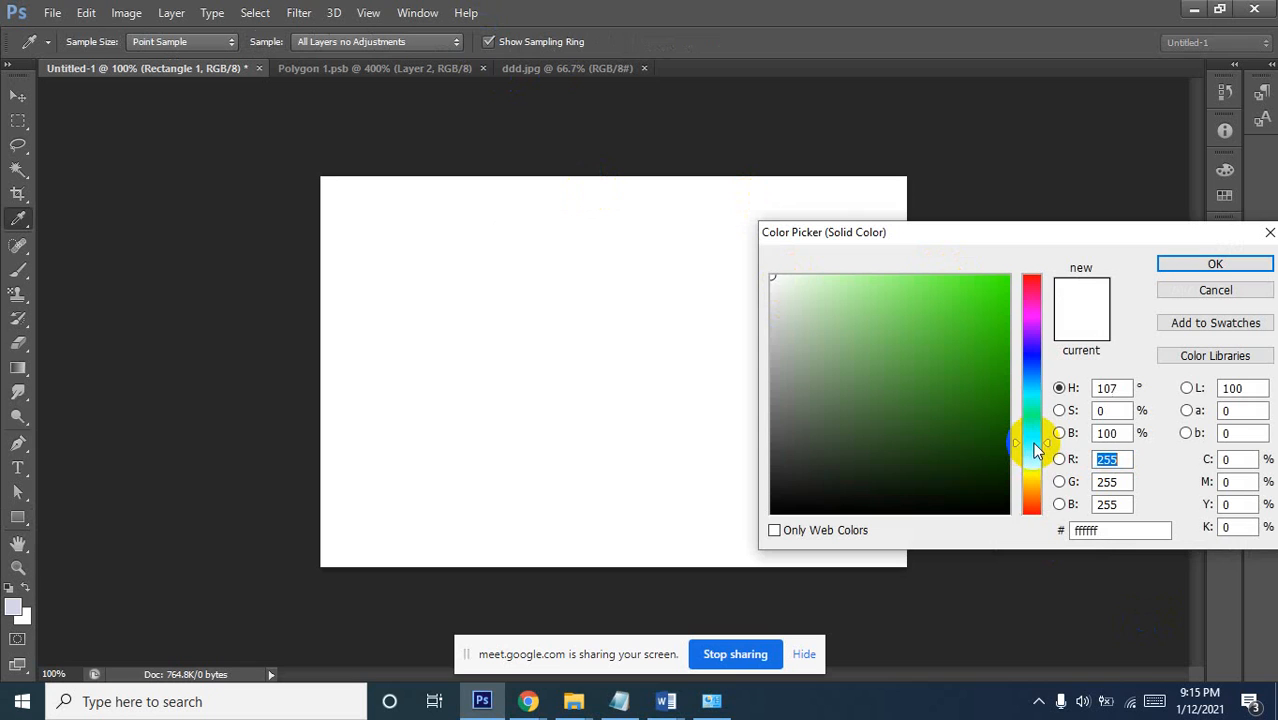
pyautogui.click(1003, 277)
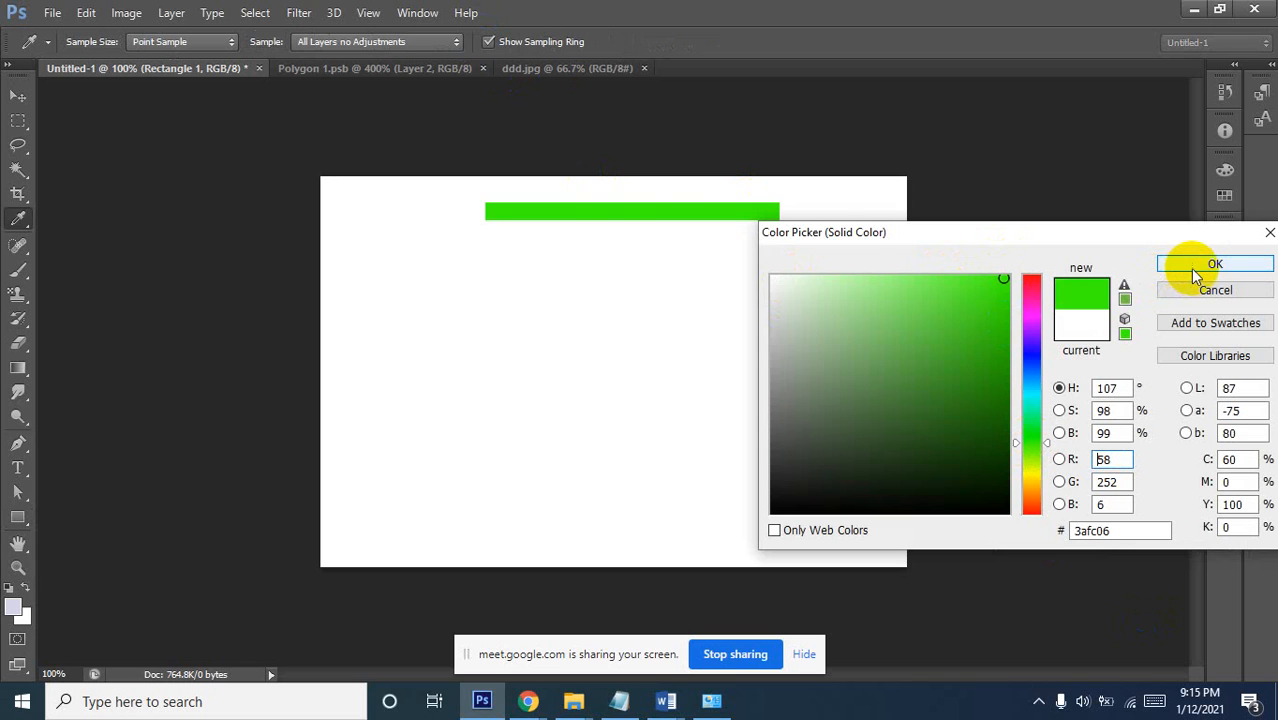
pyautogui.click(1193, 268)
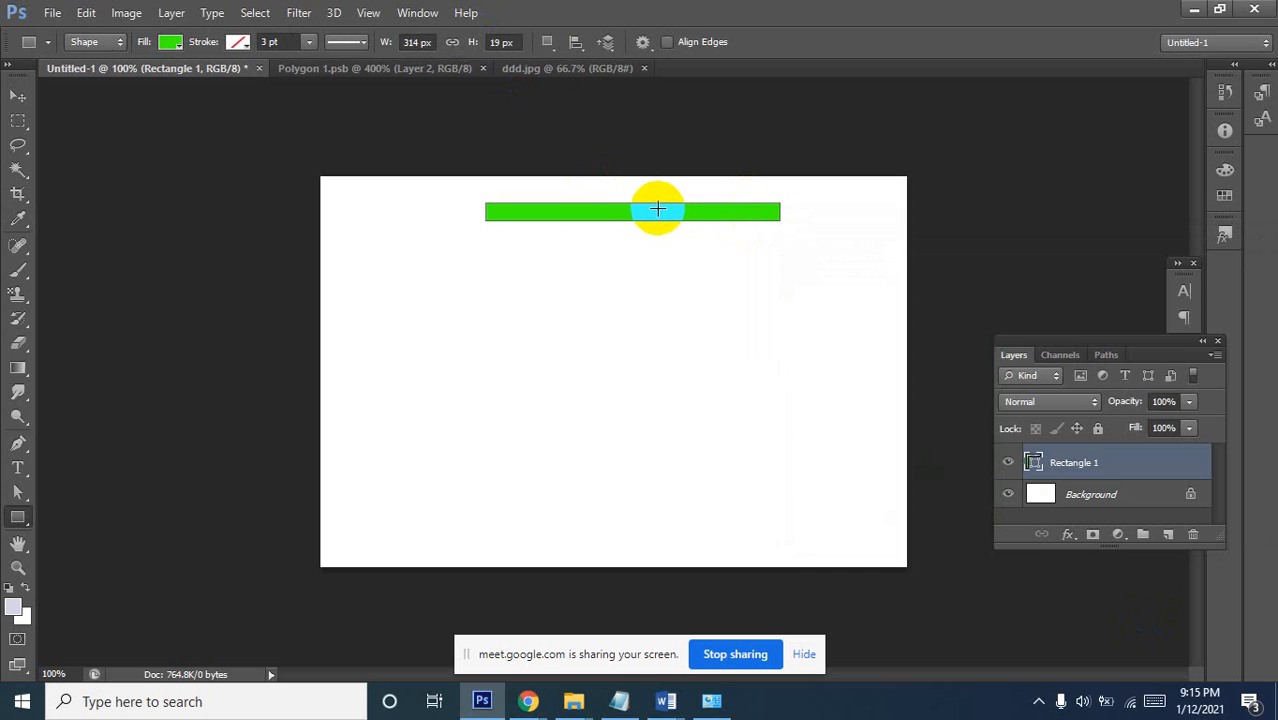
# Duplicate the green bar four times with the Move tool, placing the copies at staggered, uneven positions down the canvas
pyautogui.press('alt')
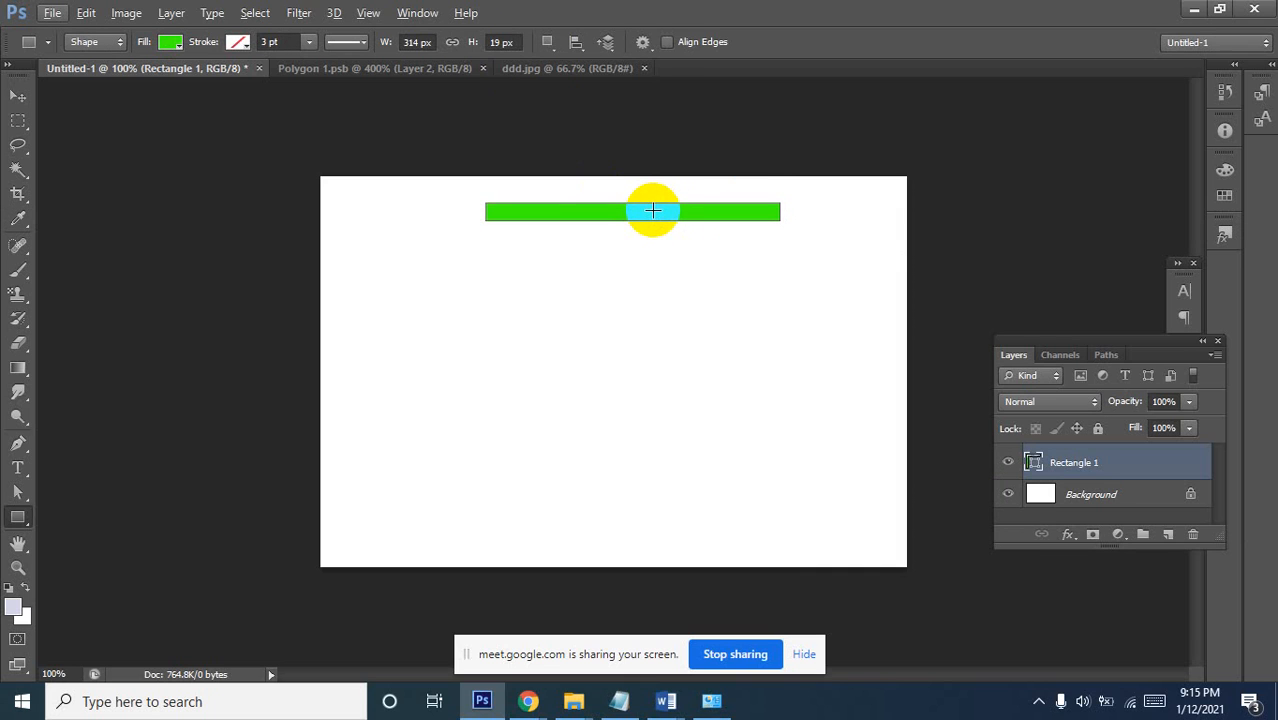
pyautogui.click(12, 100)
pyautogui.moveTo(528, 701)
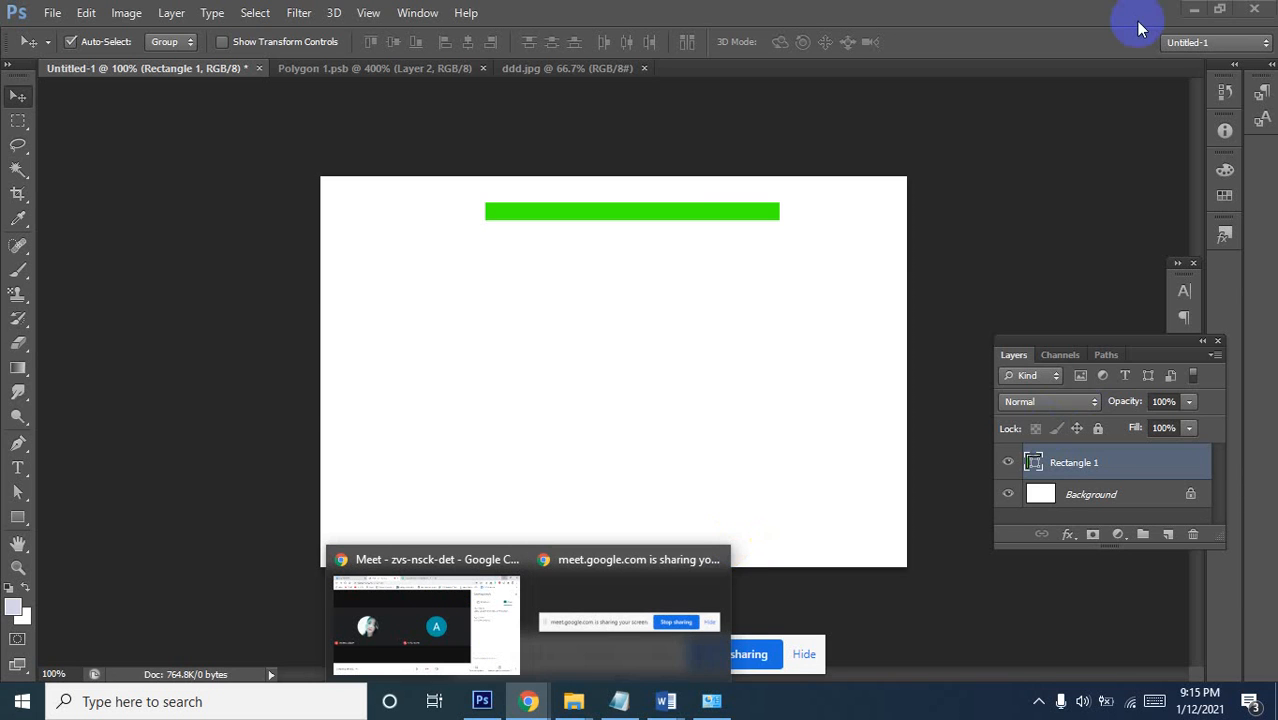
pyautogui.click(618, 207)
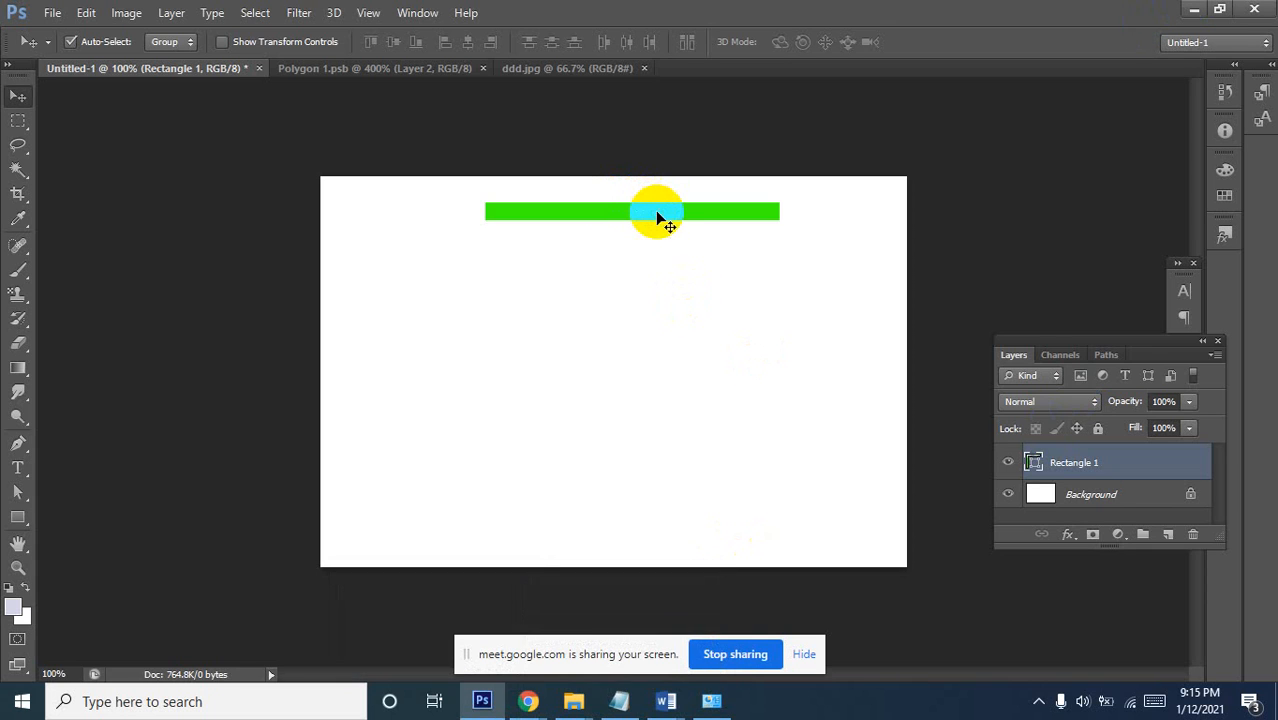
pyautogui.moveTo(657, 213); pyautogui.dragTo(727, 505)
pyautogui.moveTo(685, 354); pyautogui.dragTo(599, 366)
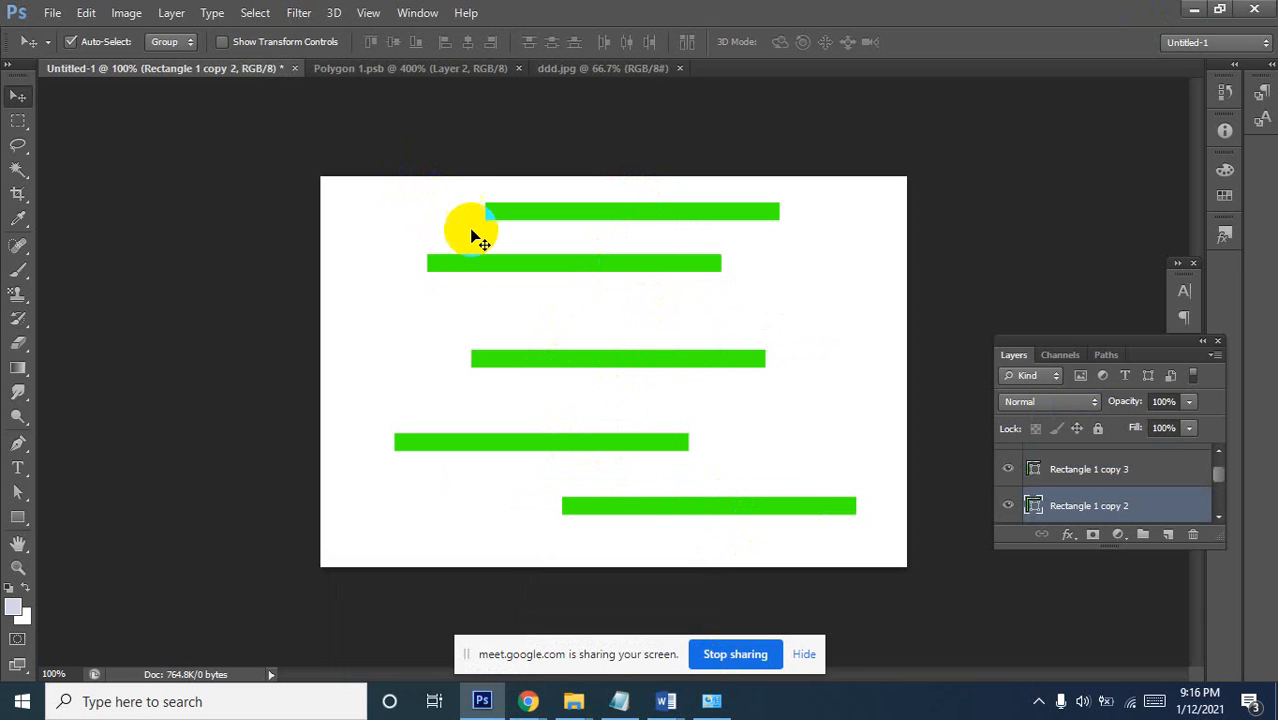
# Select all five bars, align them by their right edges, and distribute them by vertical centers
pyautogui.moveTo(445, 188); pyautogui.dragTo(767, 560)
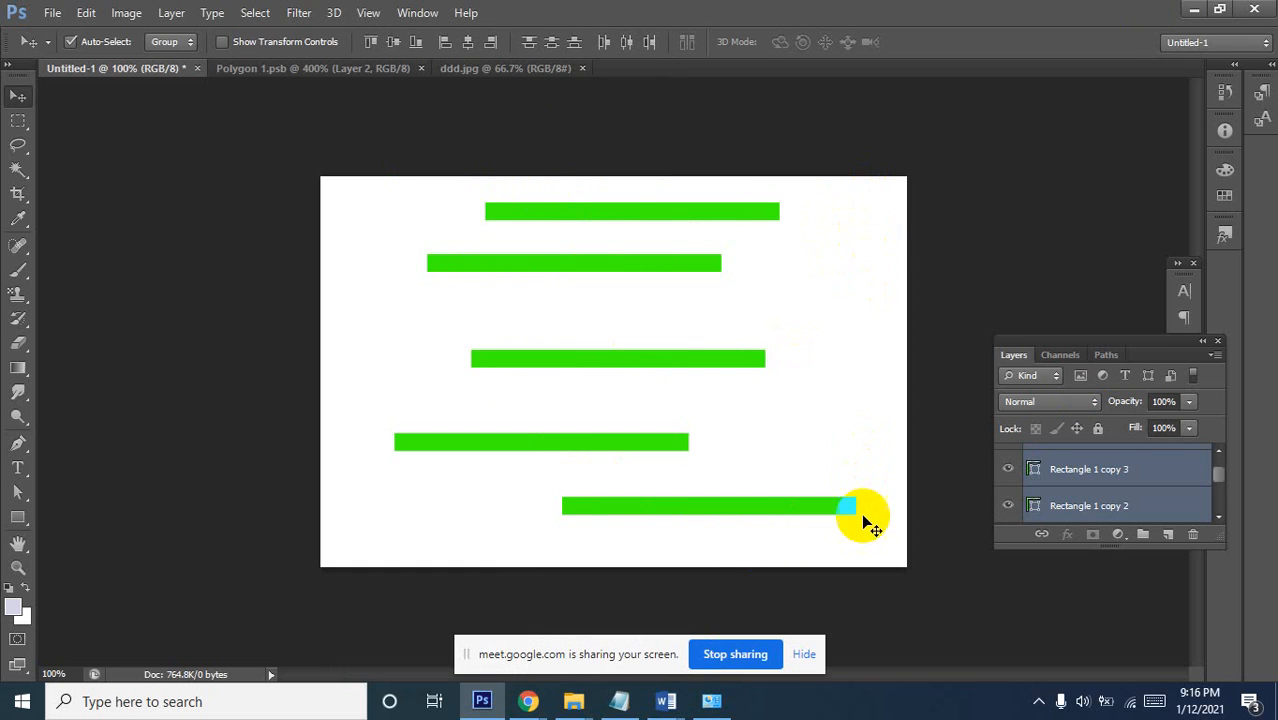
pyautogui.click(492, 43)
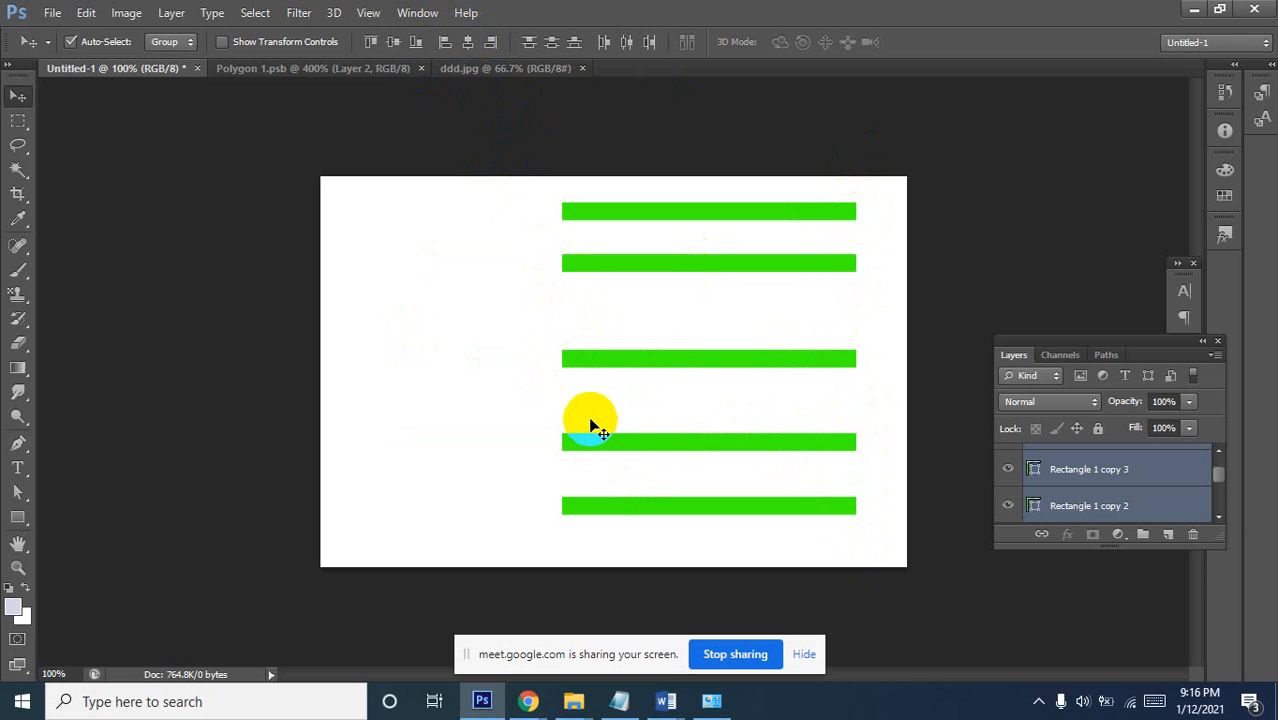
pyautogui.click(499, 277)
pyautogui.moveTo(525, 188); pyautogui.dragTo(792, 539)
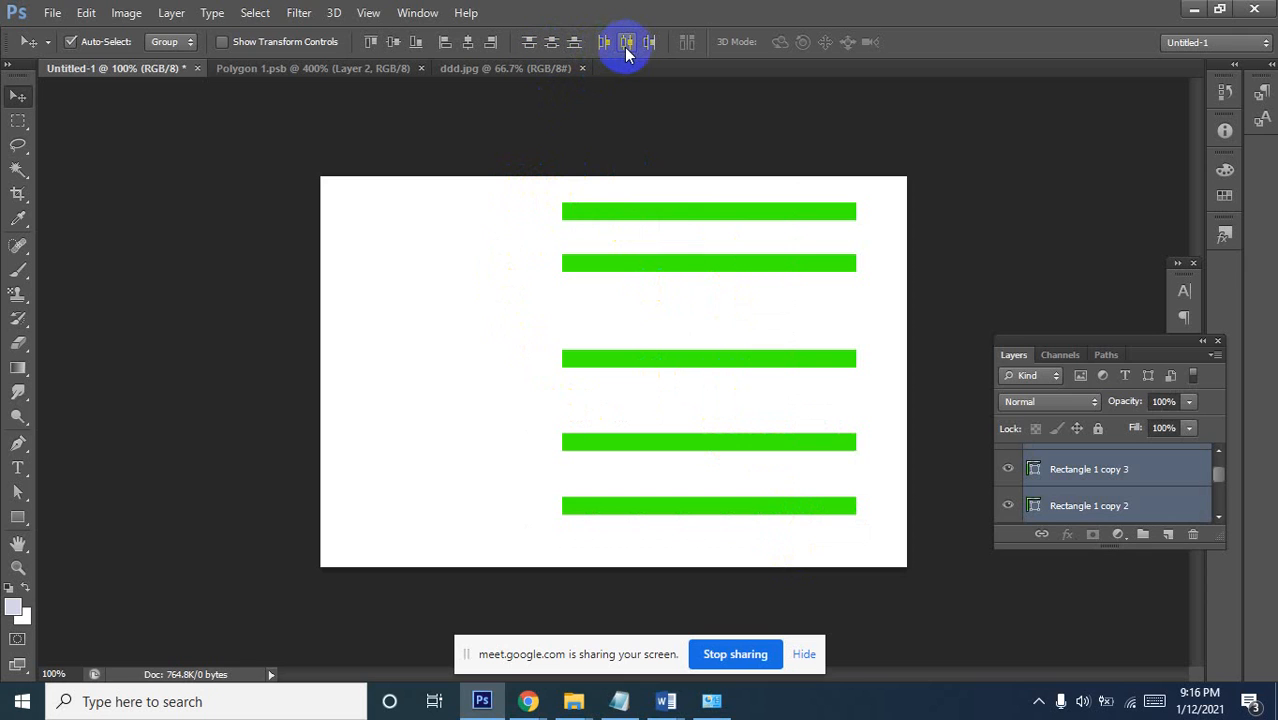
pyautogui.click(551, 42)
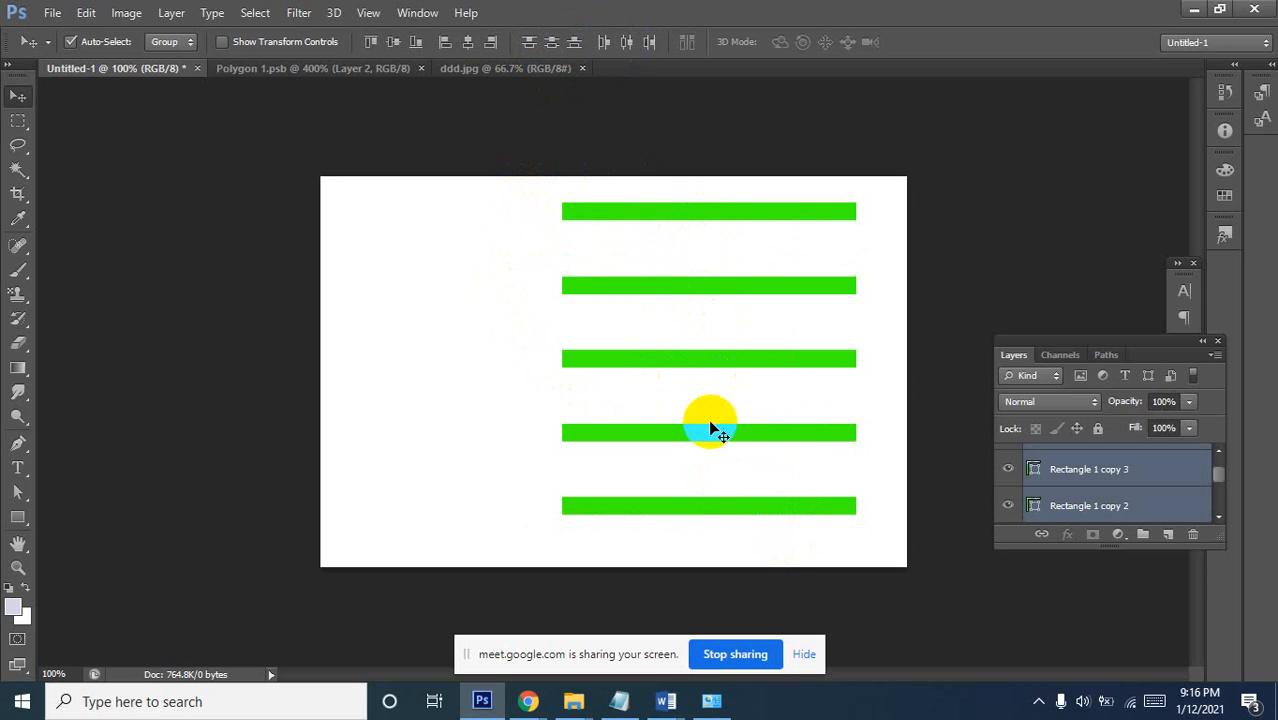
# Select the five bars together, clear the selection, and select all five again from outside the white area
pyautogui.moveTo(498, 197); pyautogui.dragTo(826, 545)
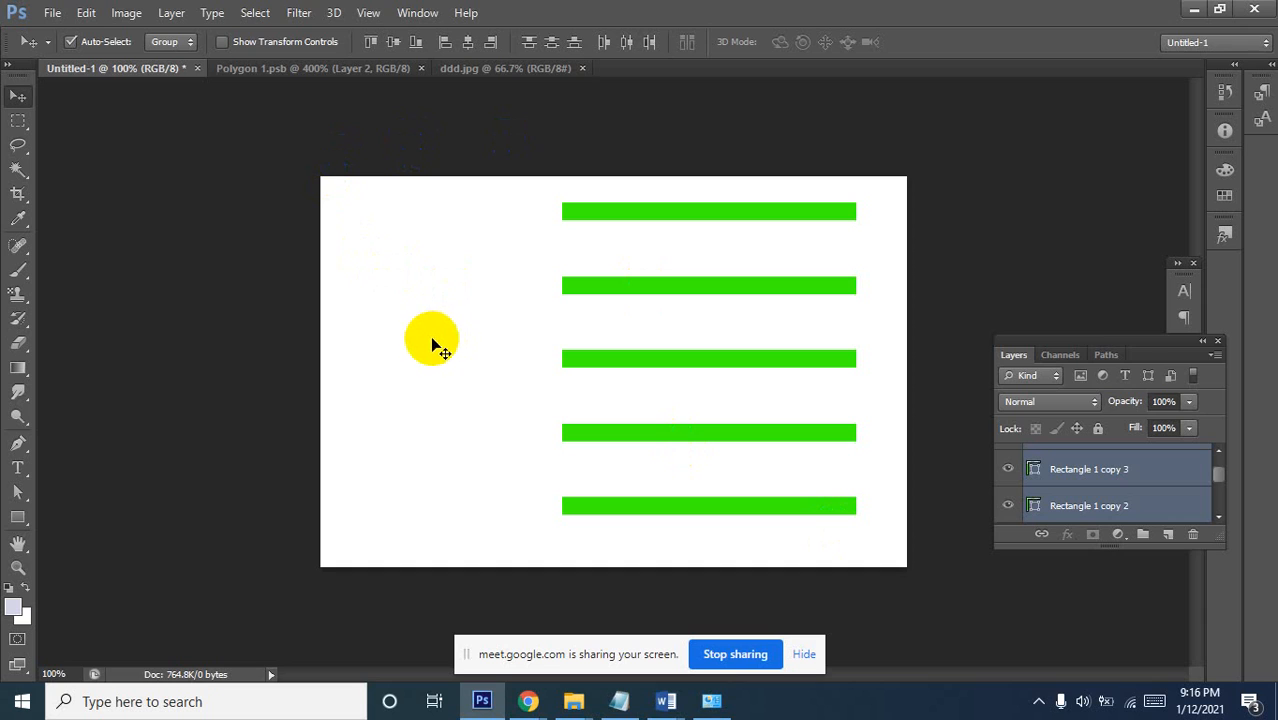
pyautogui.click(357, 186)
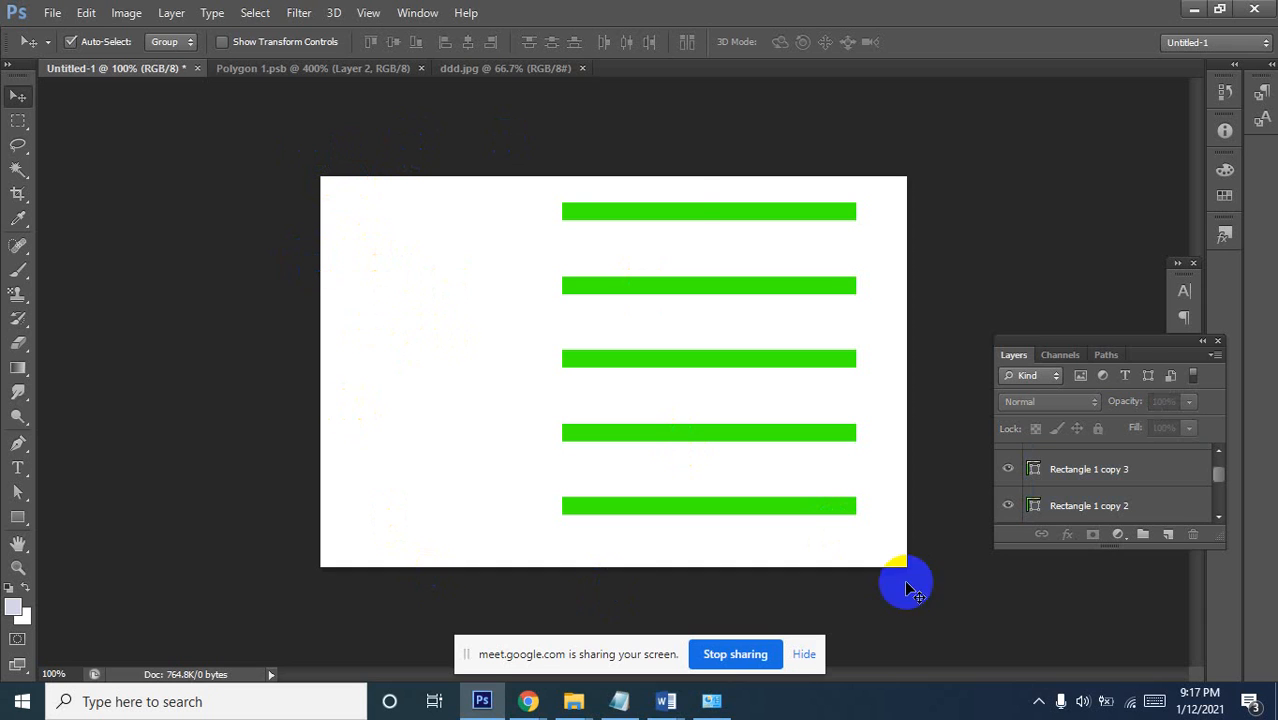
pyautogui.click(501, 196)
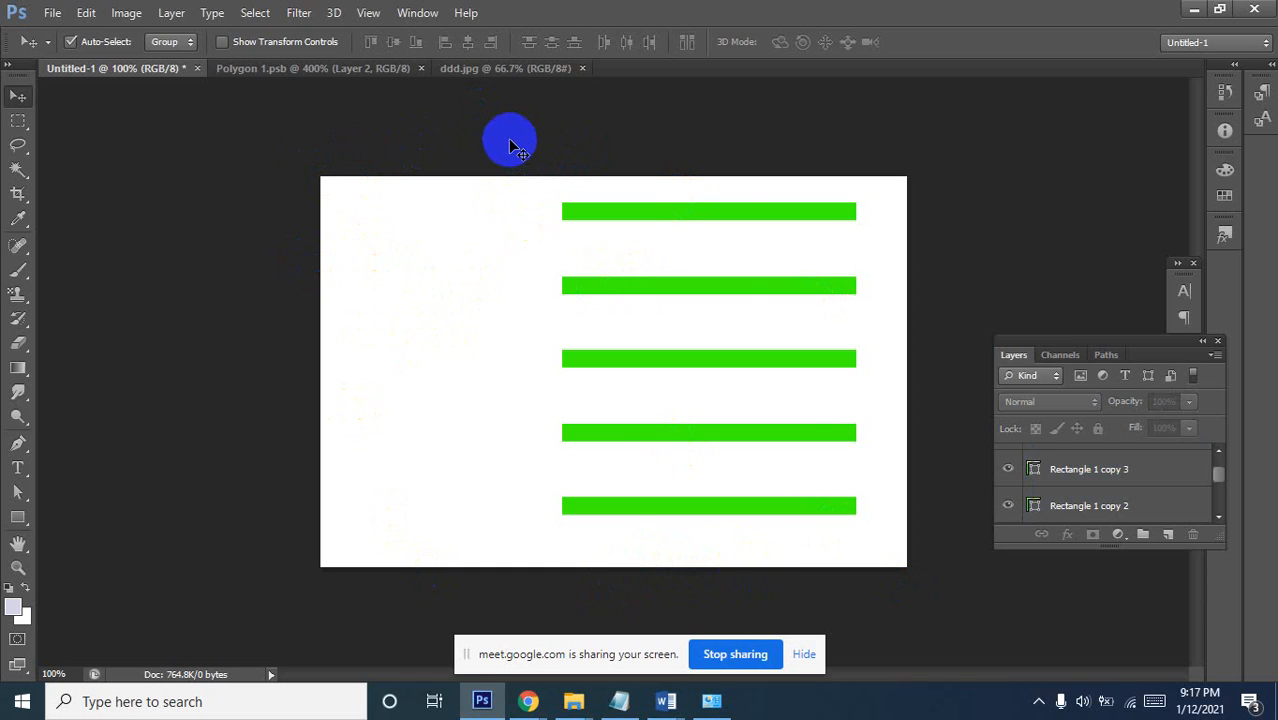
pyautogui.moveTo(509, 147); pyautogui.dragTo(859, 645)
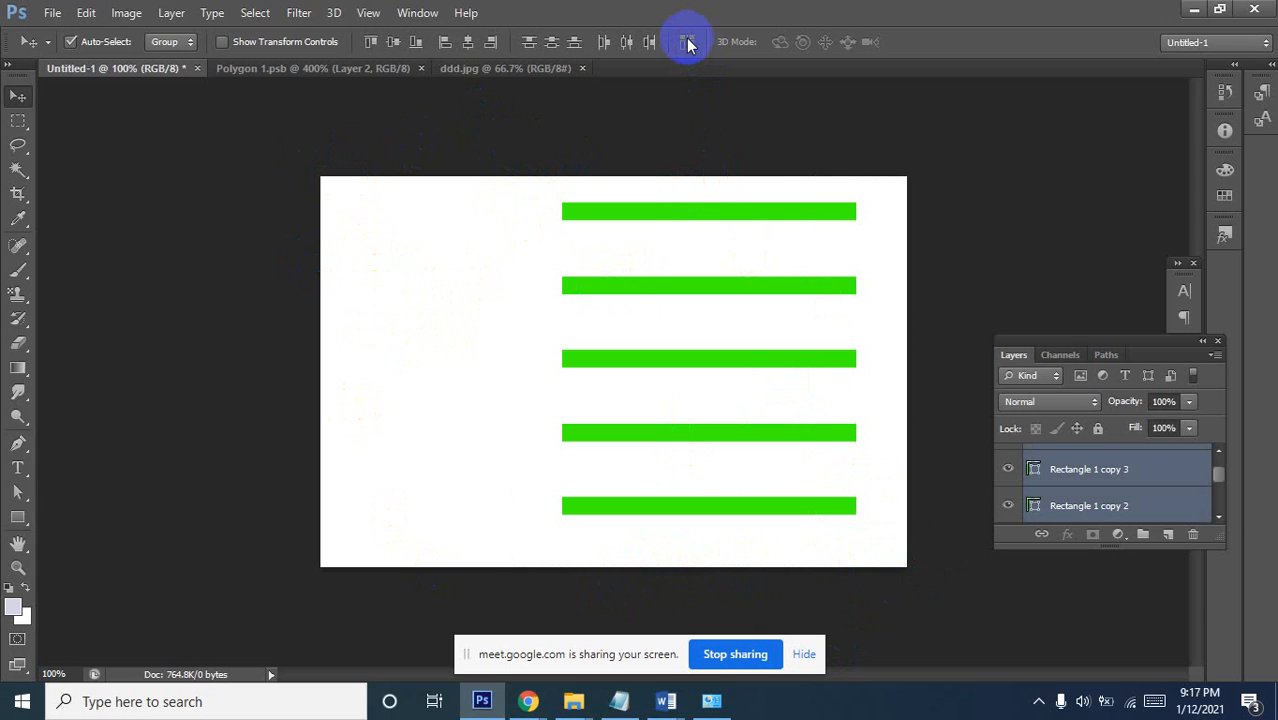
pyautogui.click(480, 265)
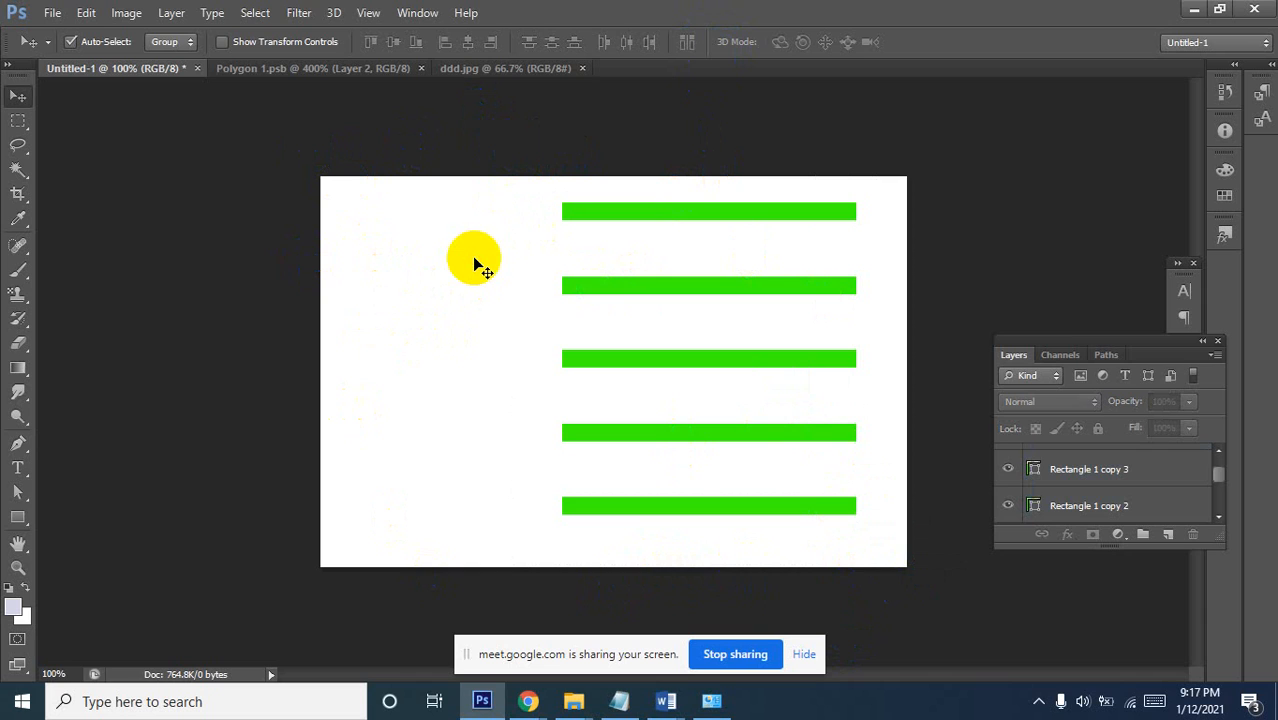
pyautogui.moveTo(509, 180); pyautogui.dragTo(879, 622)
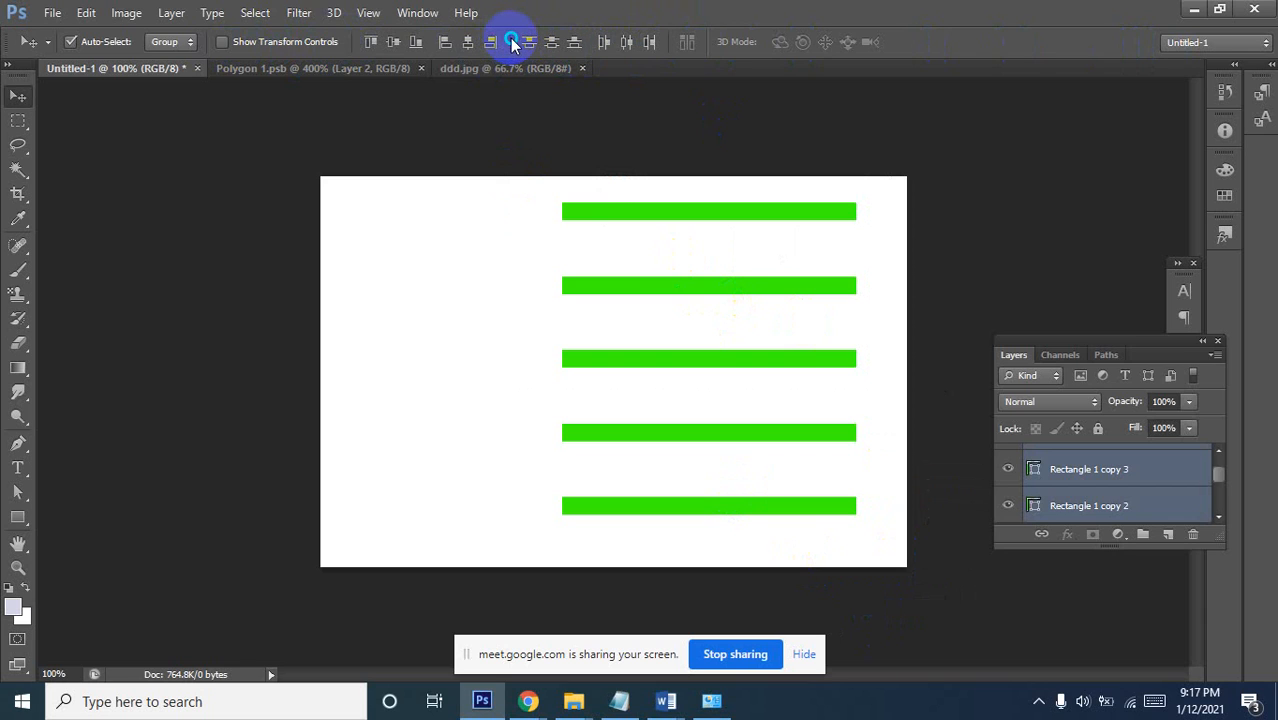
pyautogui.click(686, 43)
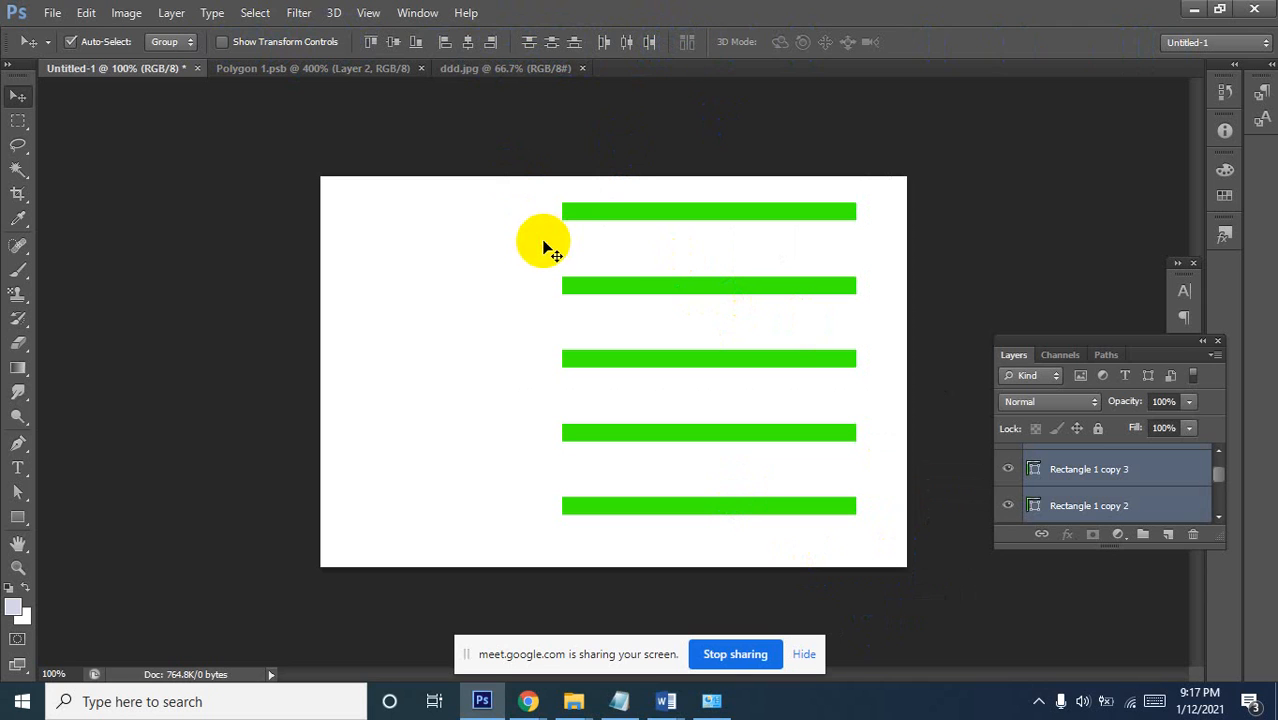
# Convert the locked Background layer into a regular layer with the default settings
pyautogui.scroll(-3, 1110, 460)
pyautogui.click(1100, 510)
pyautogui.click(1038, 513)
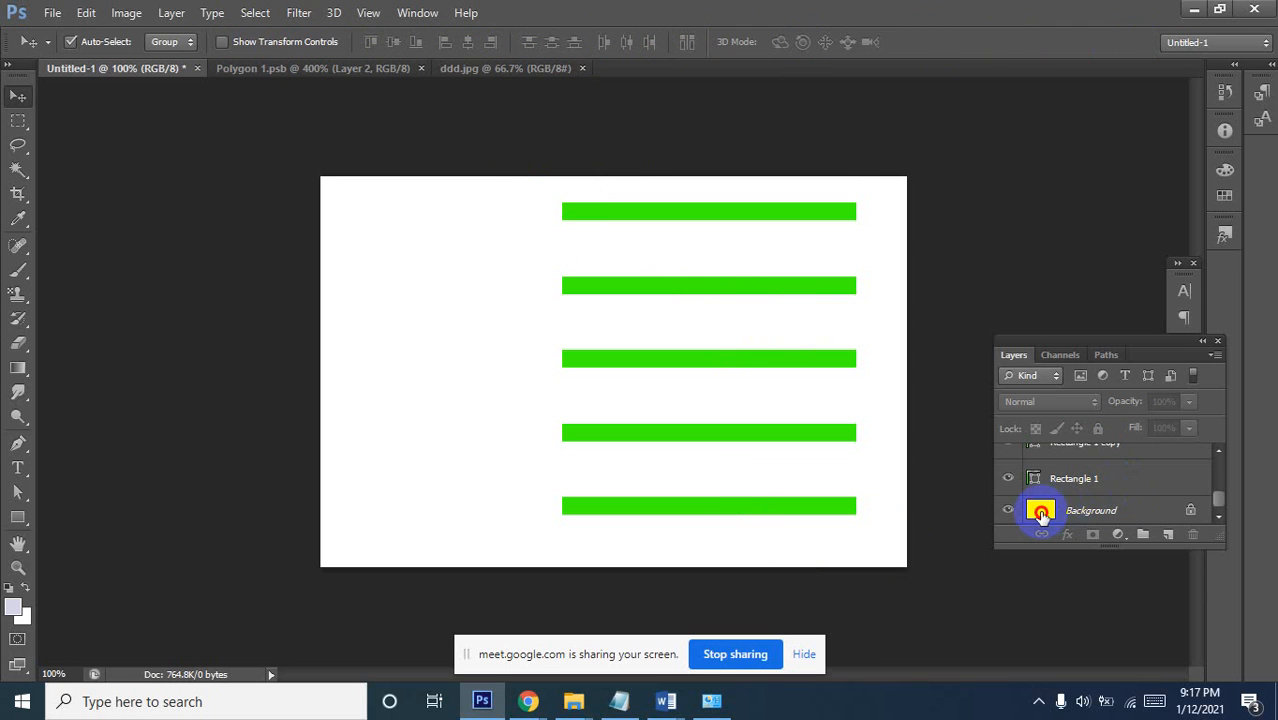
pyautogui.click(425, 440)
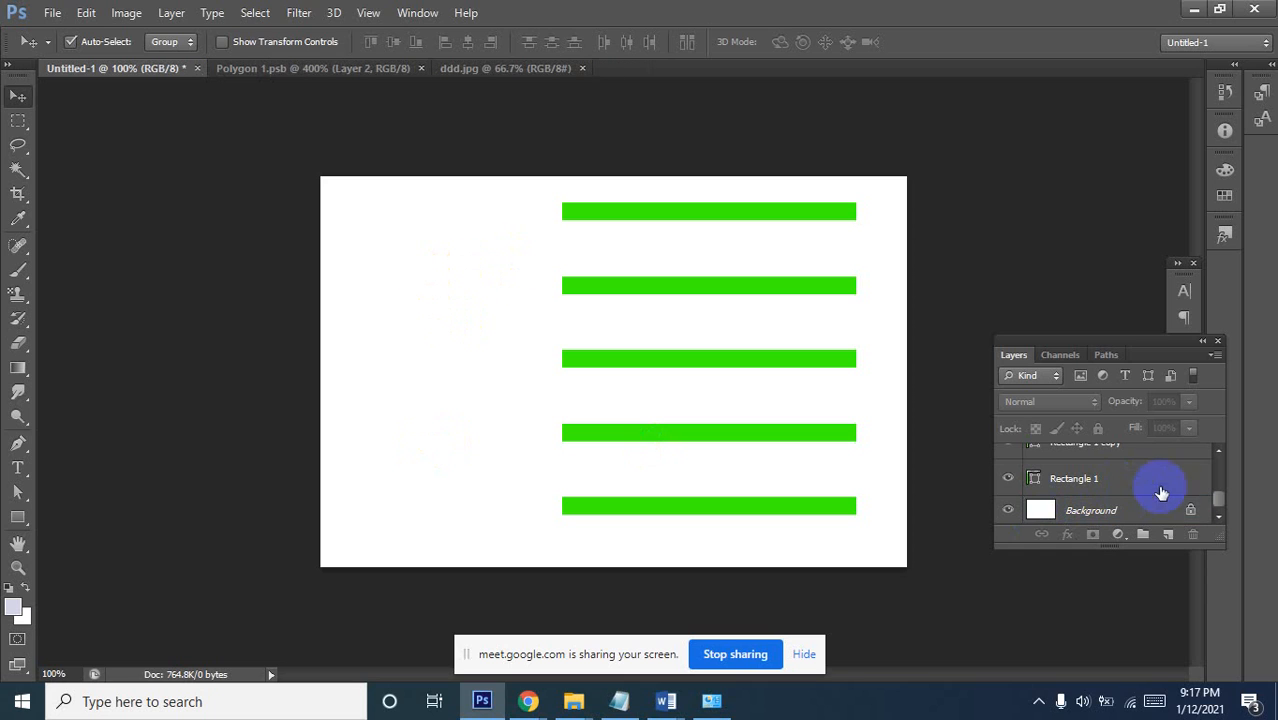
pyautogui.click(1192, 514)
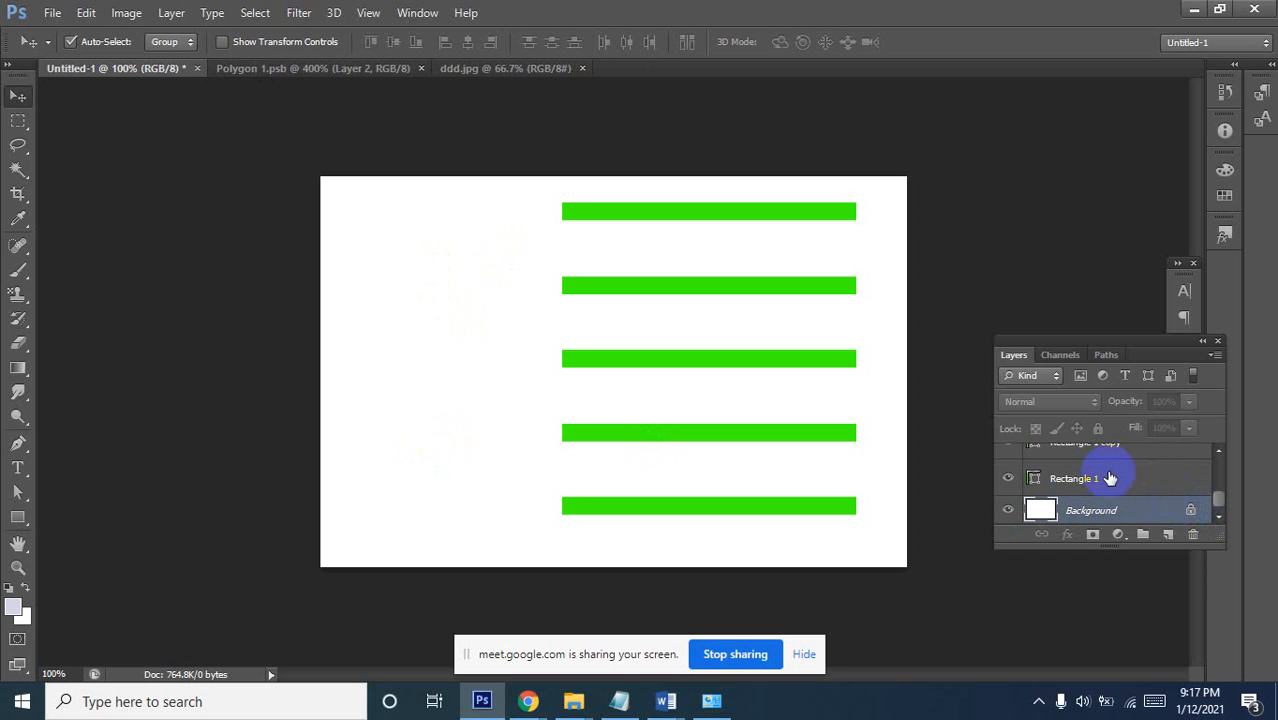
pyautogui.doubleClick(1190, 513)
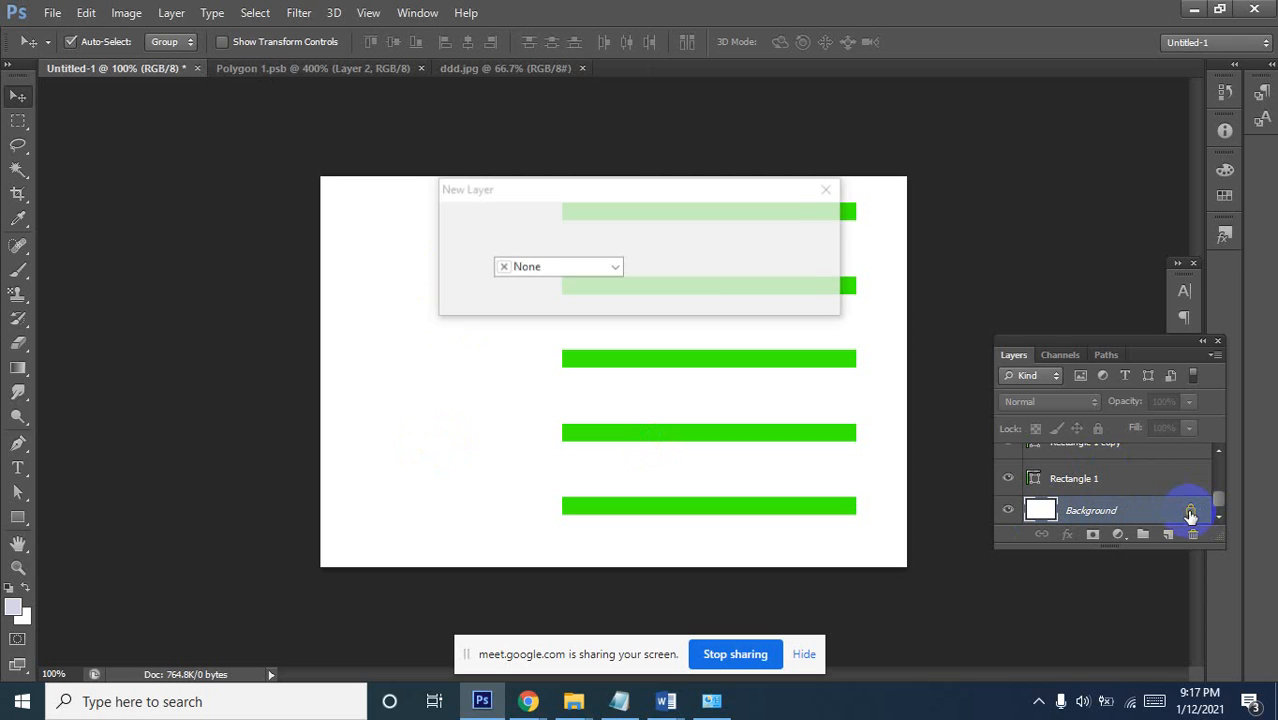
pyautogui.click(795, 222)
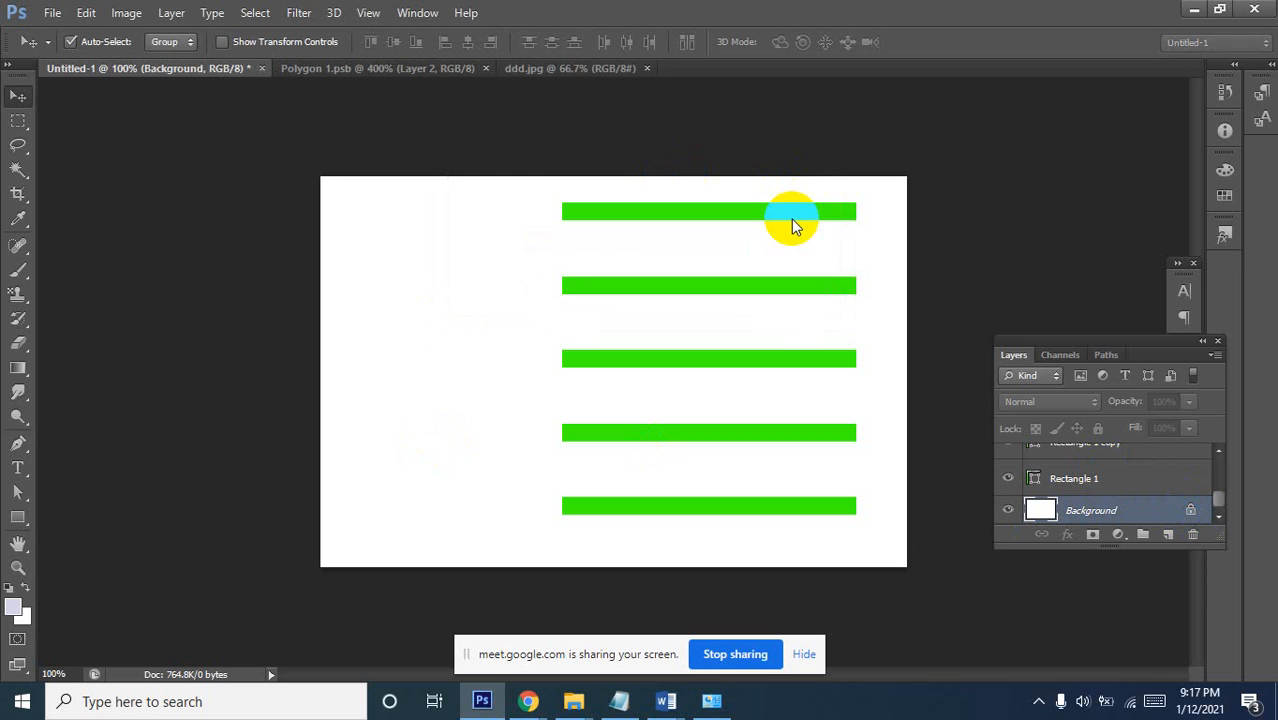
pyautogui.click(433, 322)
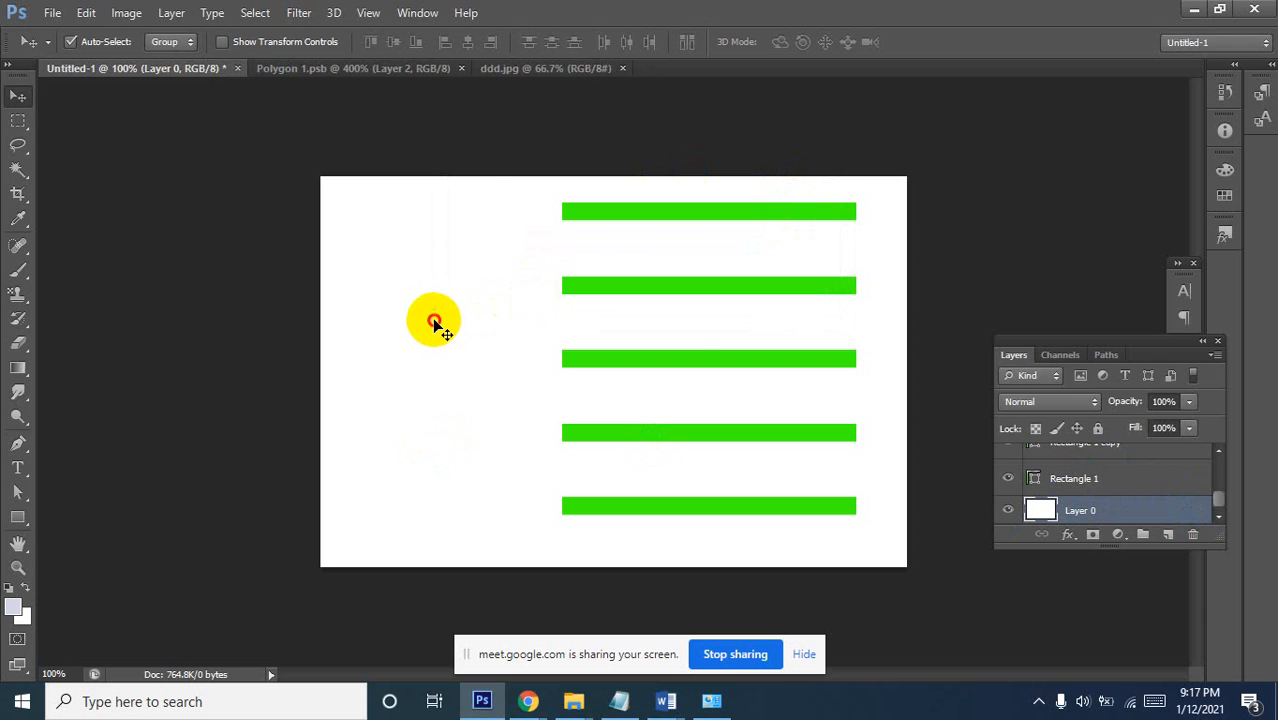
# Select the white layer together with all five bars, align them by their top edges, and undo that alignment
pyautogui.click(509, 146)
pyautogui.moveTo(509, 146); pyautogui.dragTo(776, 605)
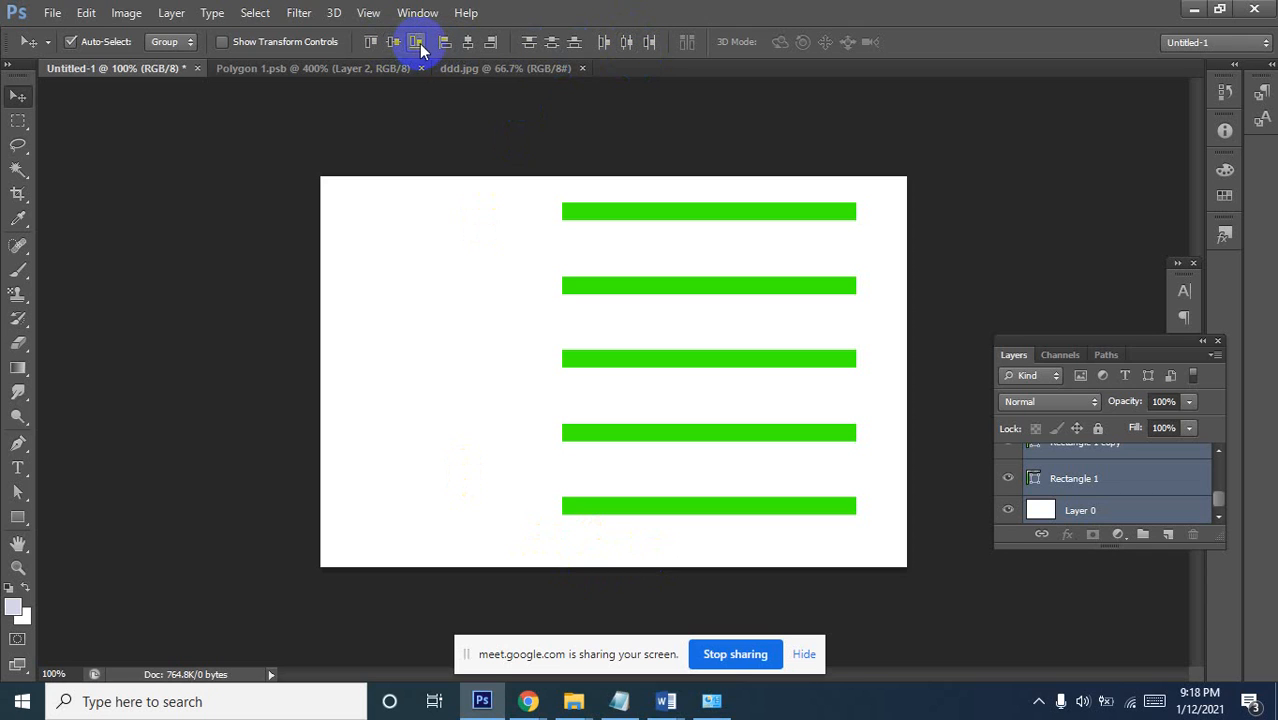
pyautogui.click(370, 47)
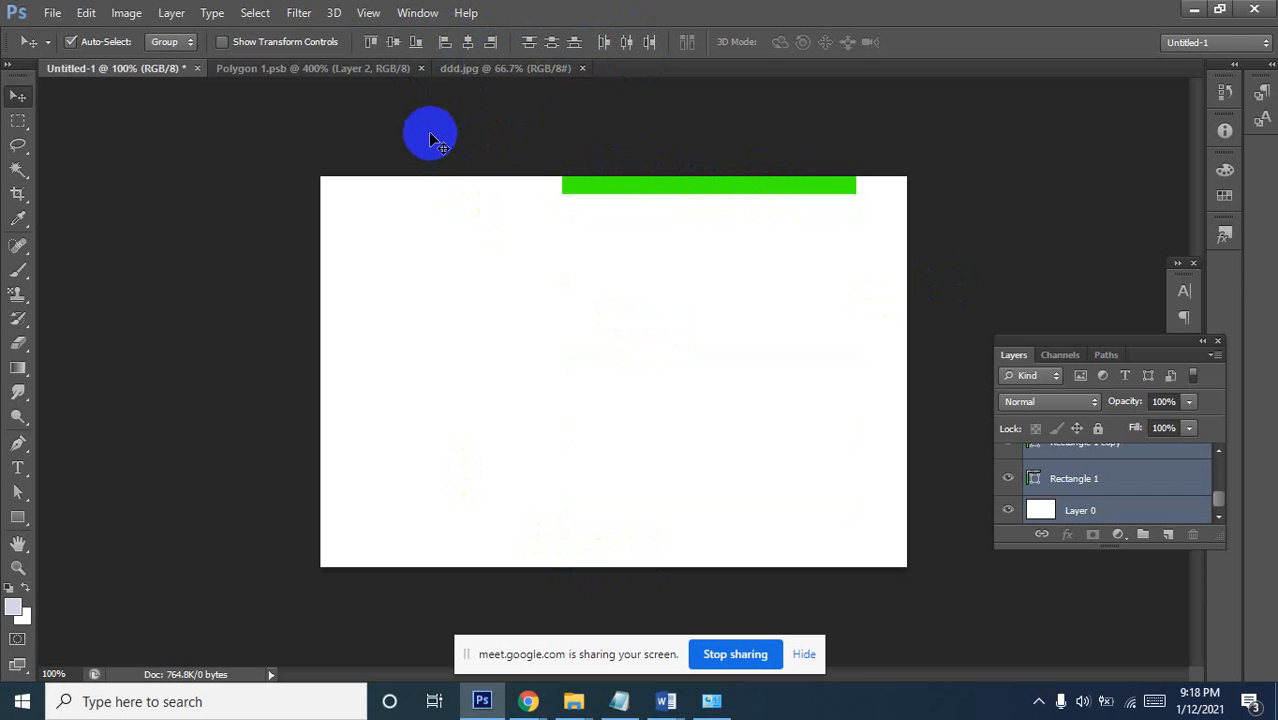
pyautogui.hotkey('ctrl', 'z')
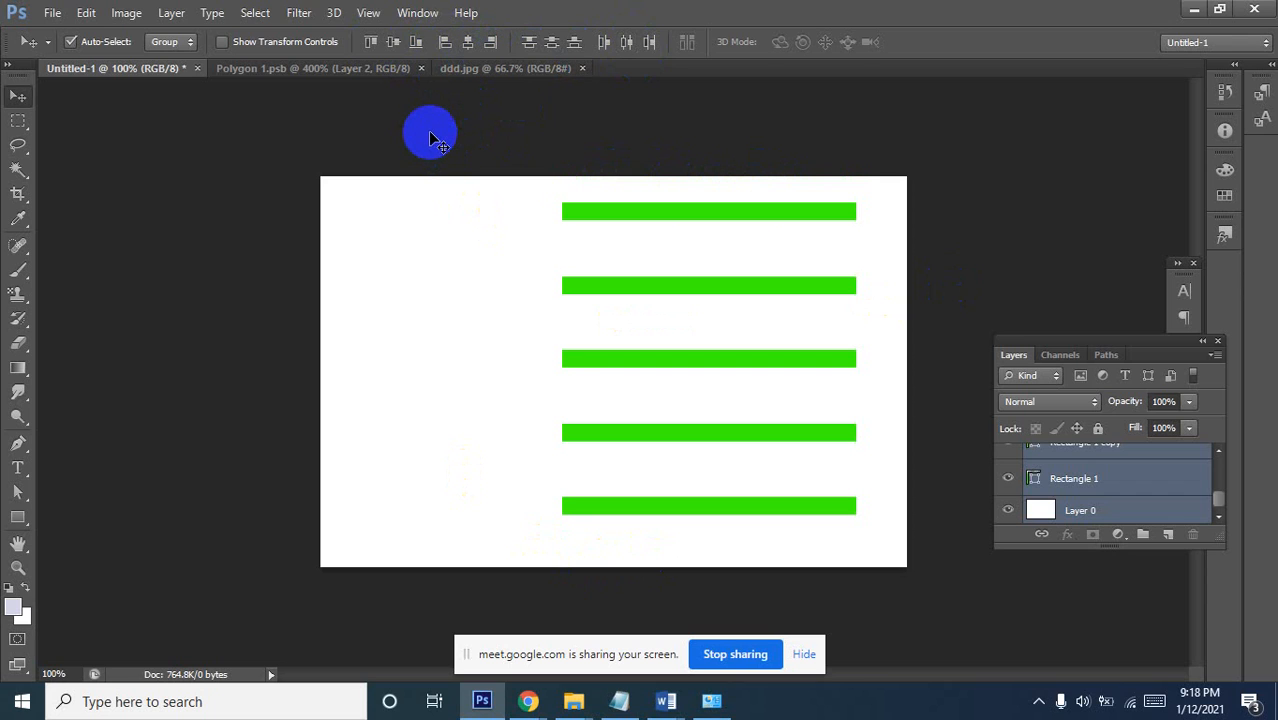
# Align the selected layers by right edges, left edges, and finally horizontal centers, and distribute them by vertical centers
pyautogui.click(490, 44)
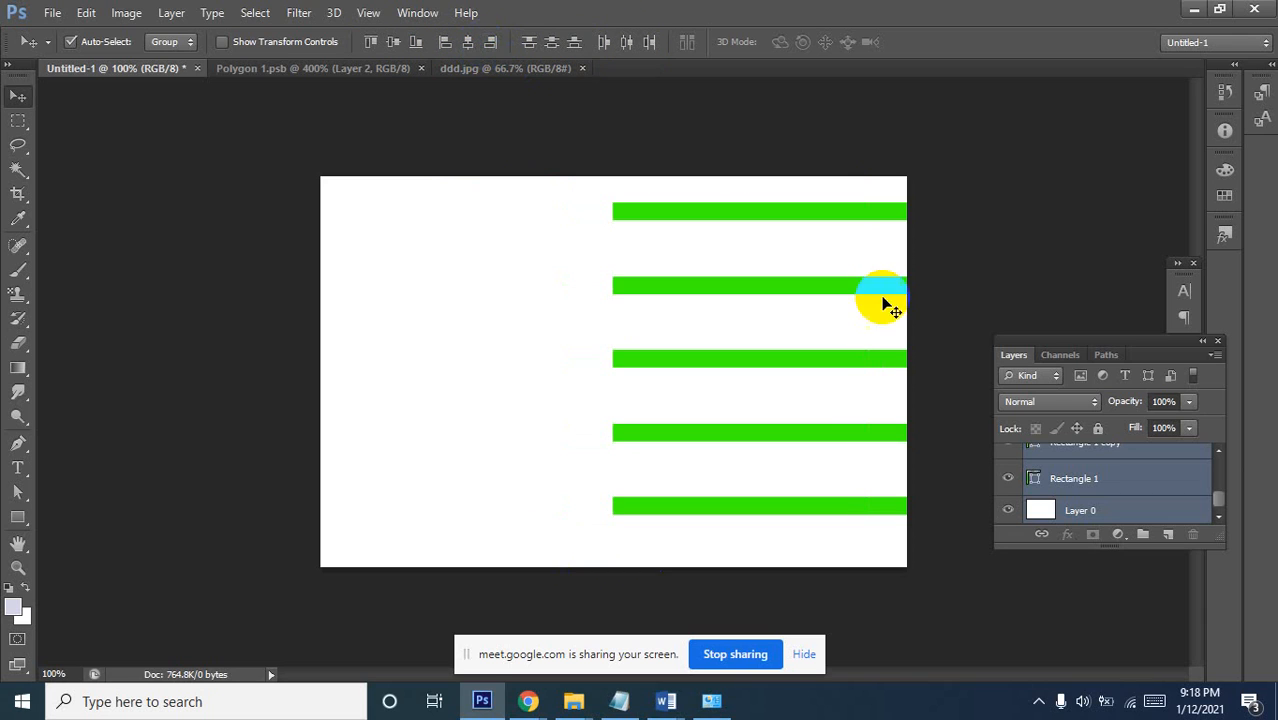
pyautogui.click(442, 44)
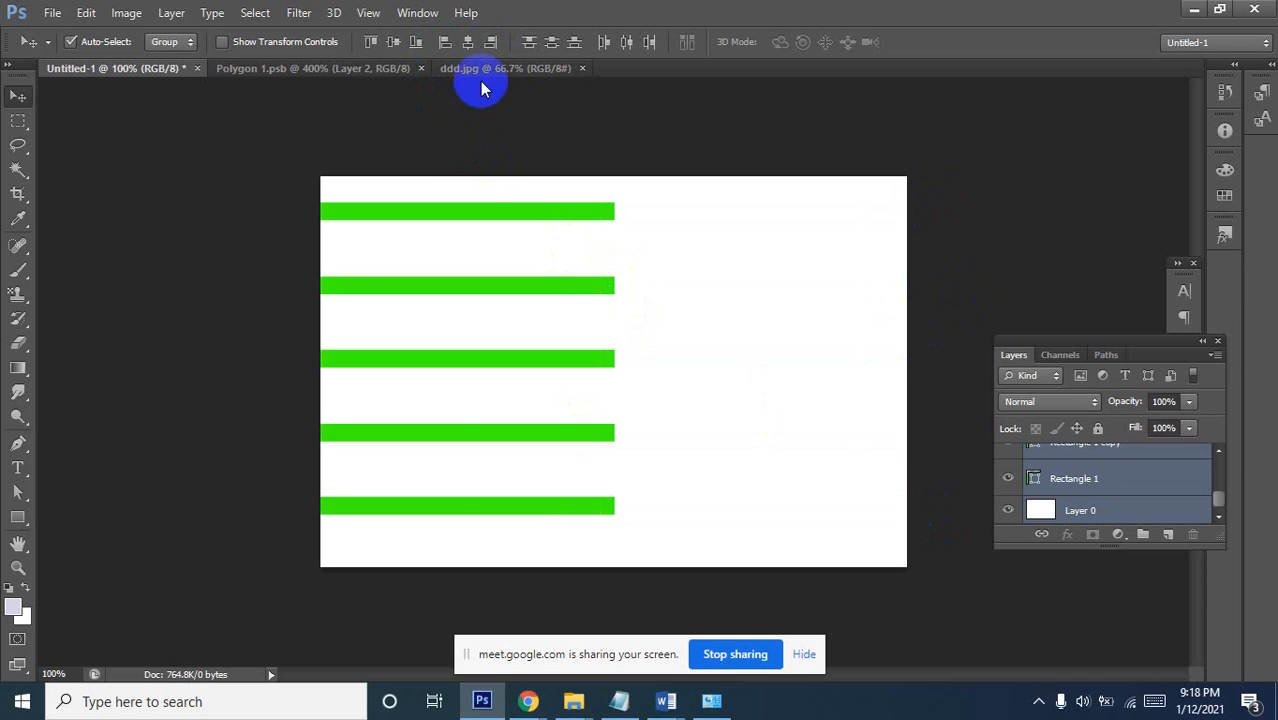
pyautogui.click(470, 42)
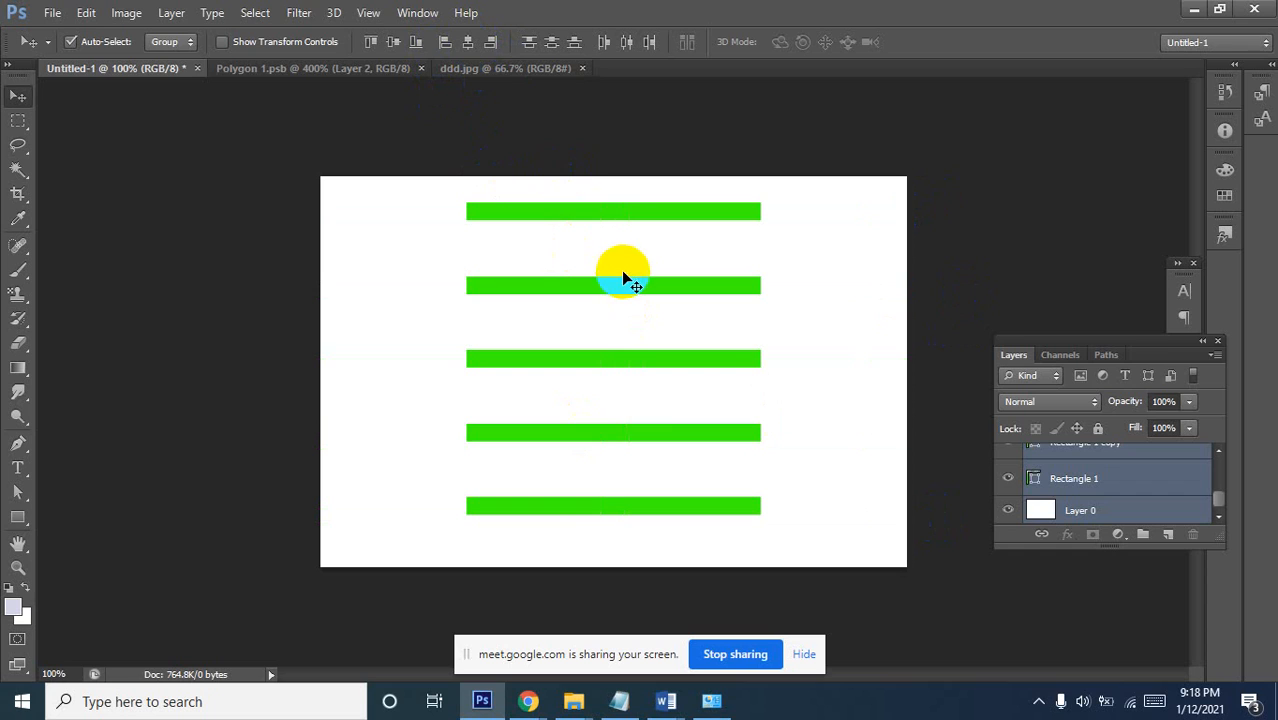
pyautogui.click(549, 44)
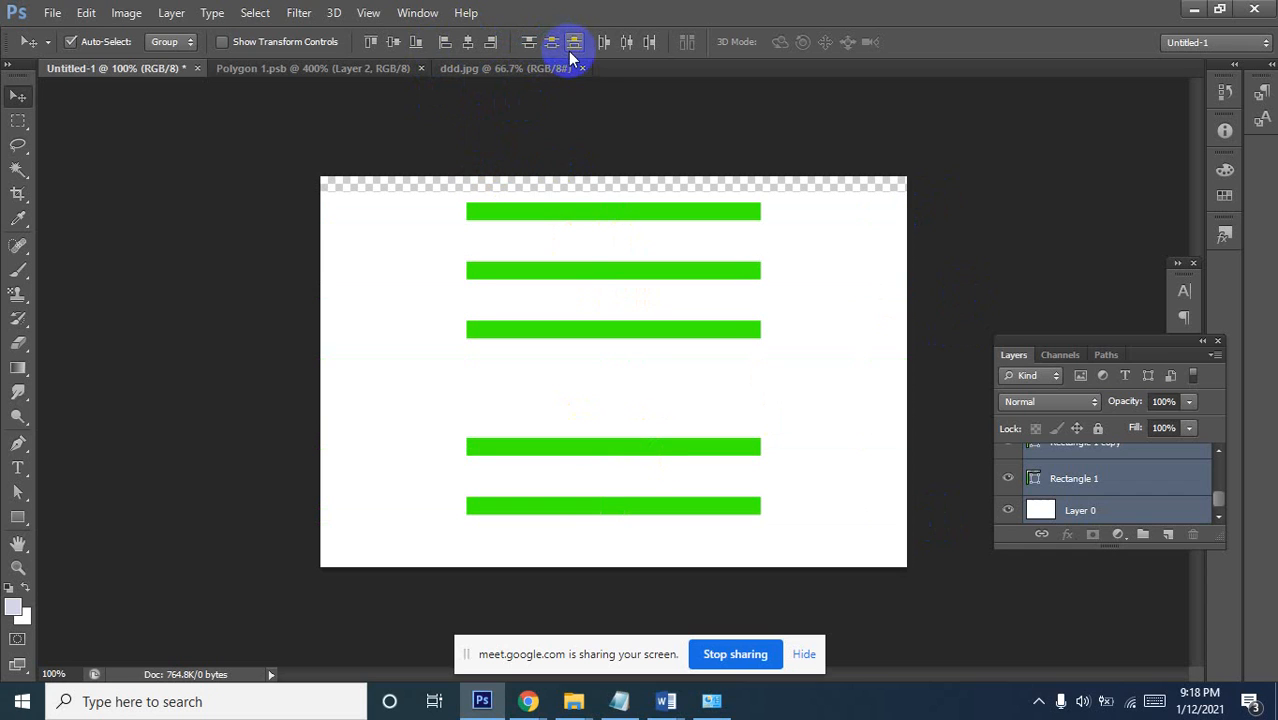
# Undo the last distribution, try aligning the selected layers by their top edges, and undo that alignment
pyautogui.hotkey('ctrl', 'z')
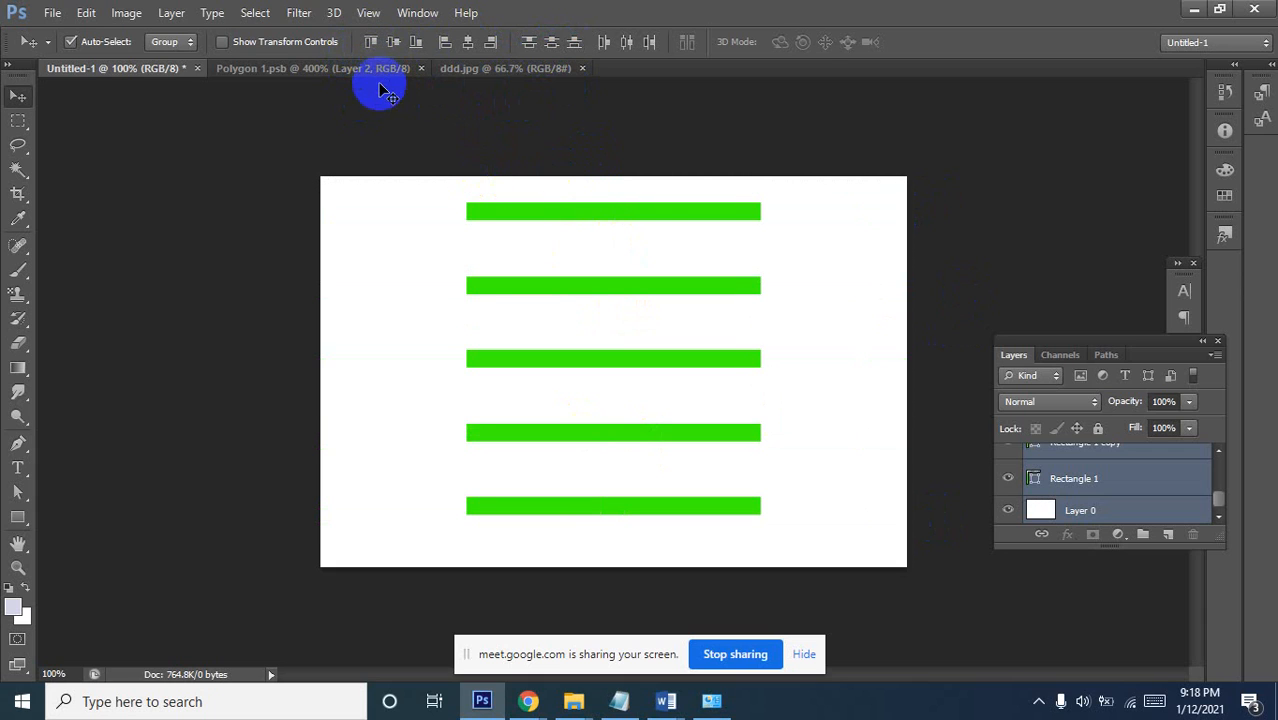
pyautogui.click(371, 43)
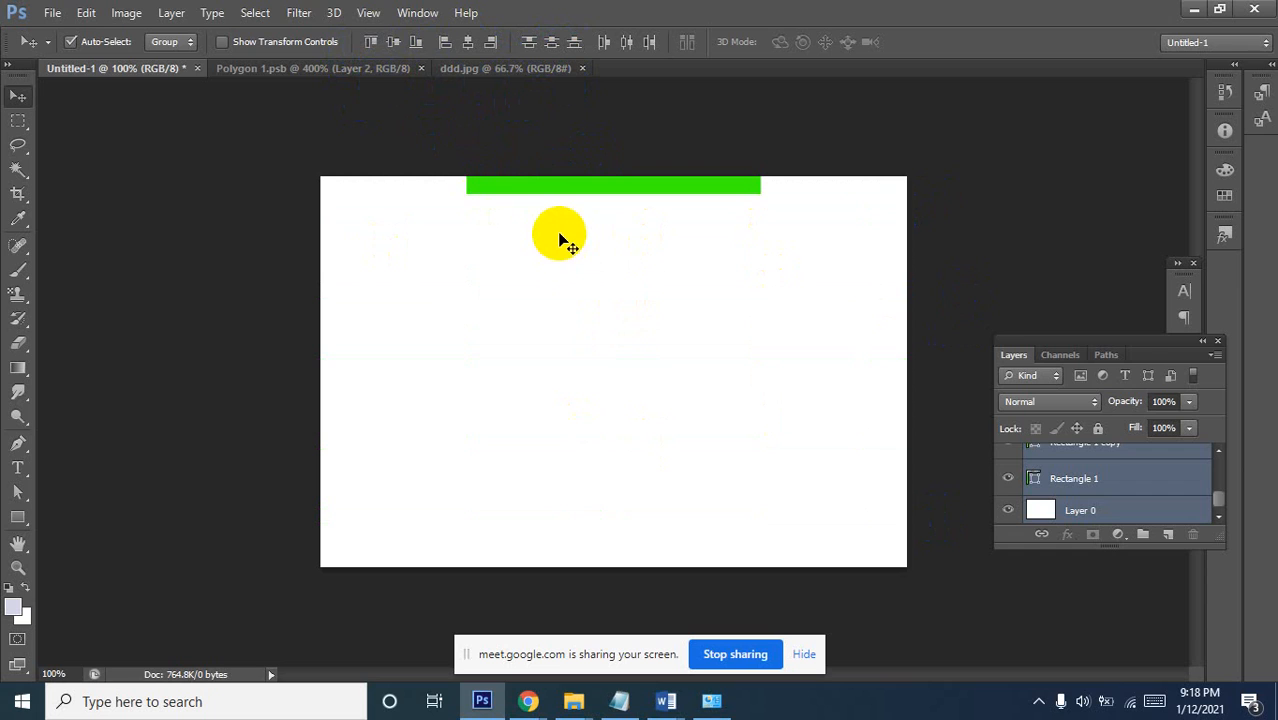
pyautogui.hotkey('ctrl', 'z')
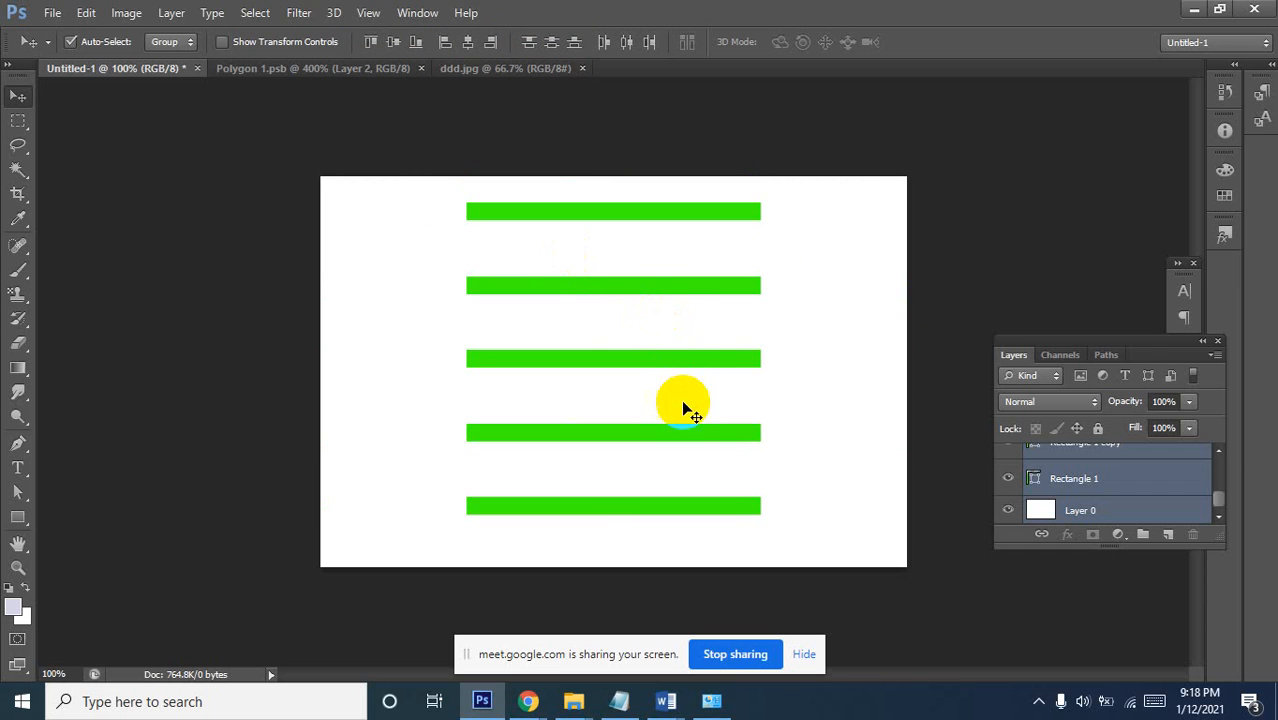
pyautogui.keyDown('shift'); pyautogui.click(790, 407); pyautogui.keyUp('shift')
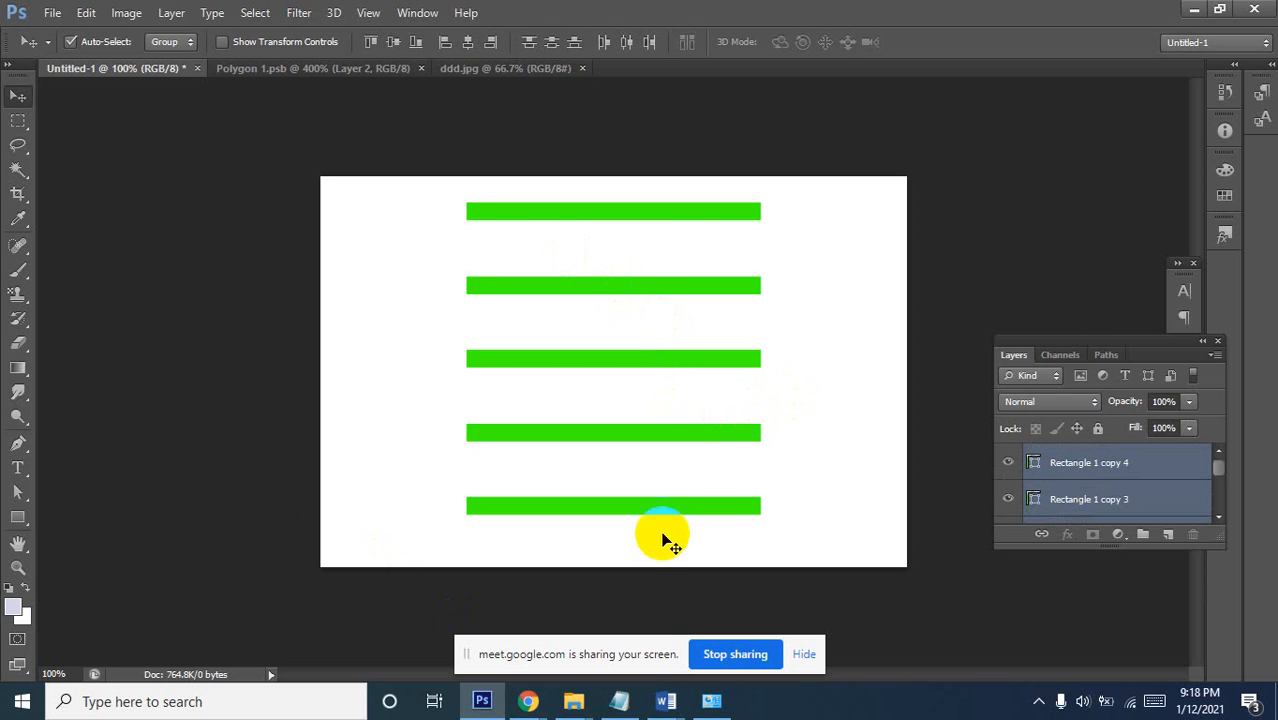
# Switch to the Grapchce Design Sheet in Word, check the Content Aware scale topic under Class # 8, and return to Photoshop
pyautogui.click(680, 706)
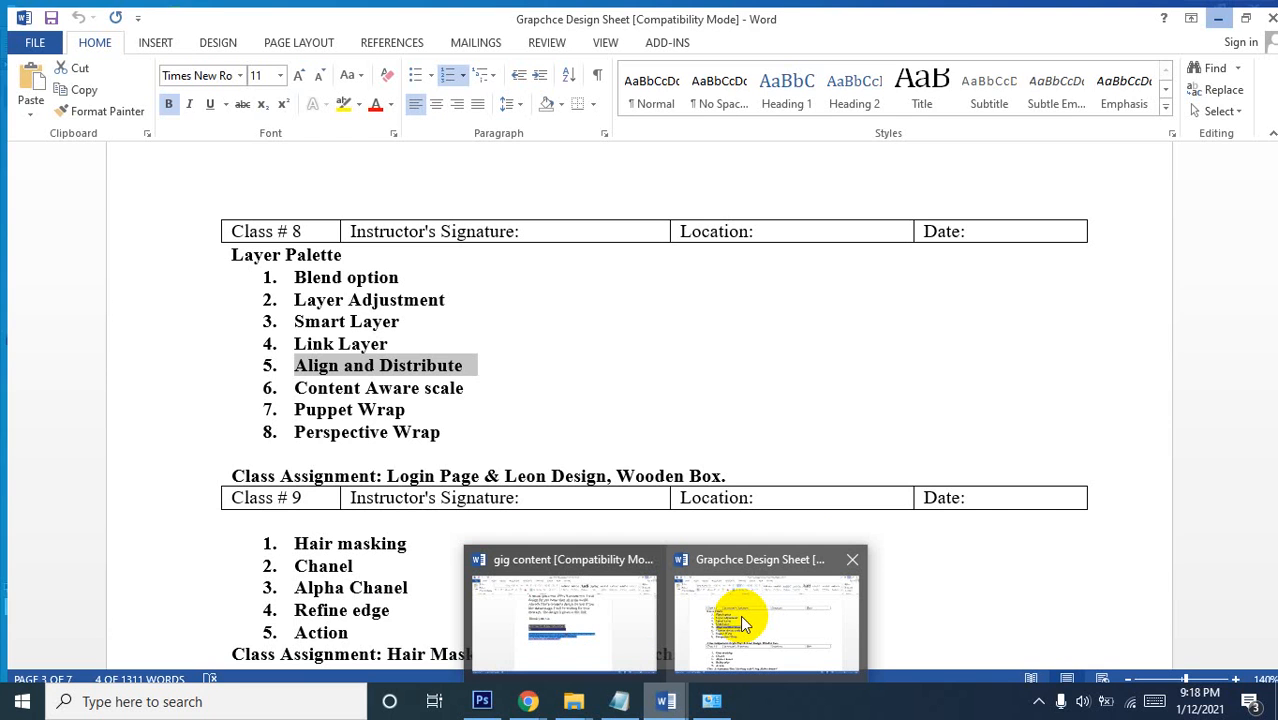
pyautogui.click(740, 615)
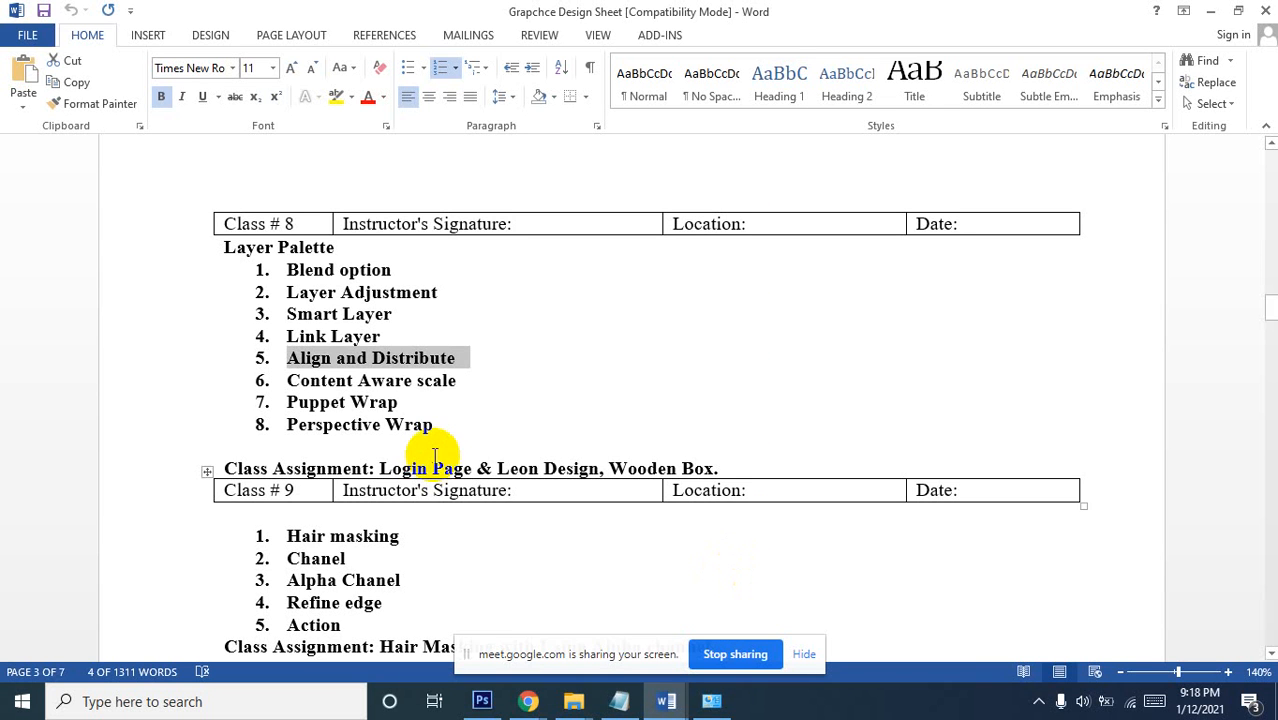
pyautogui.click(354, 380)
pyautogui.click(504, 392)
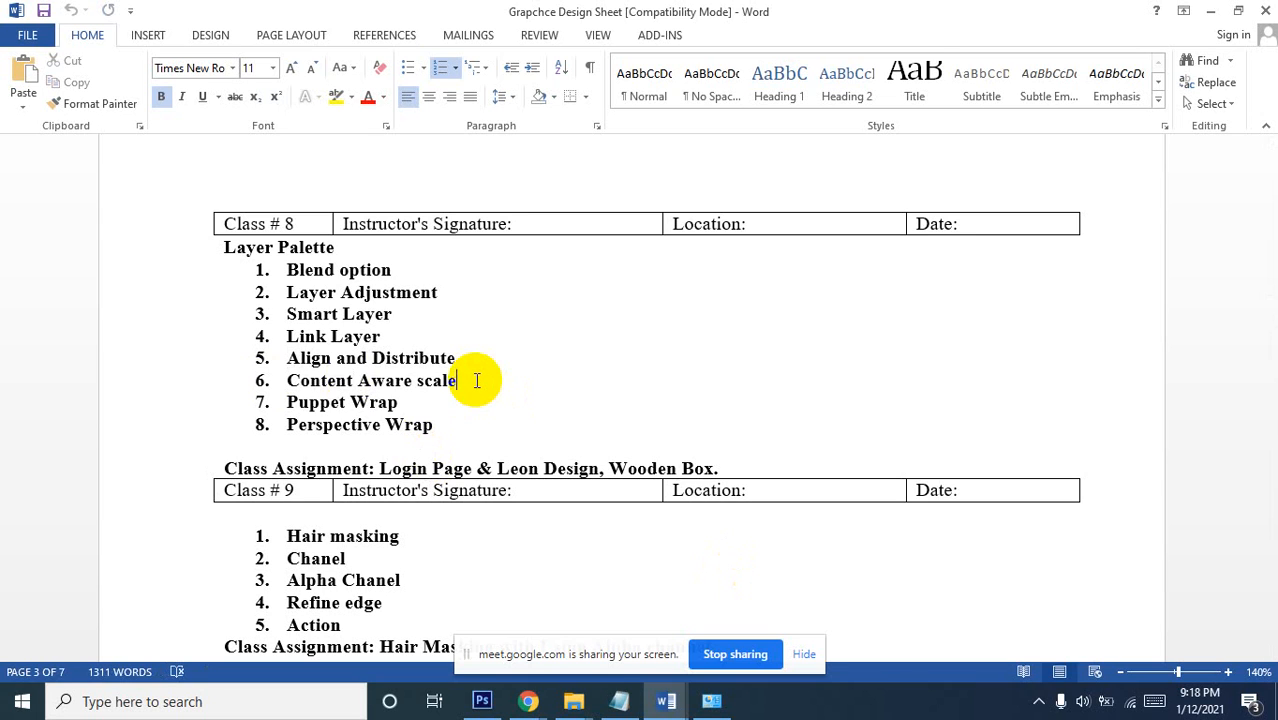
pyautogui.click(1209, 10)
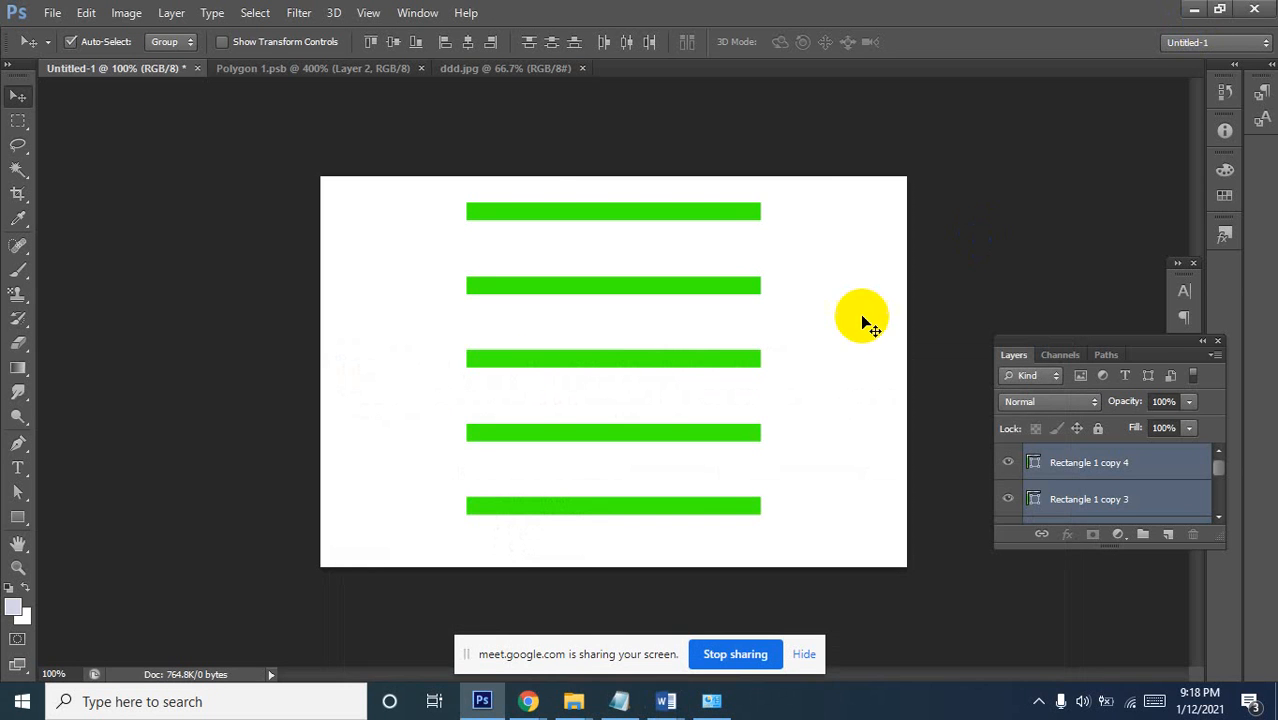
# Close the Polygon 1.psb, ddd.jpg and Untitled-1 documents, discarding the changes to Untitled-1
pyautogui.click(294, 68)
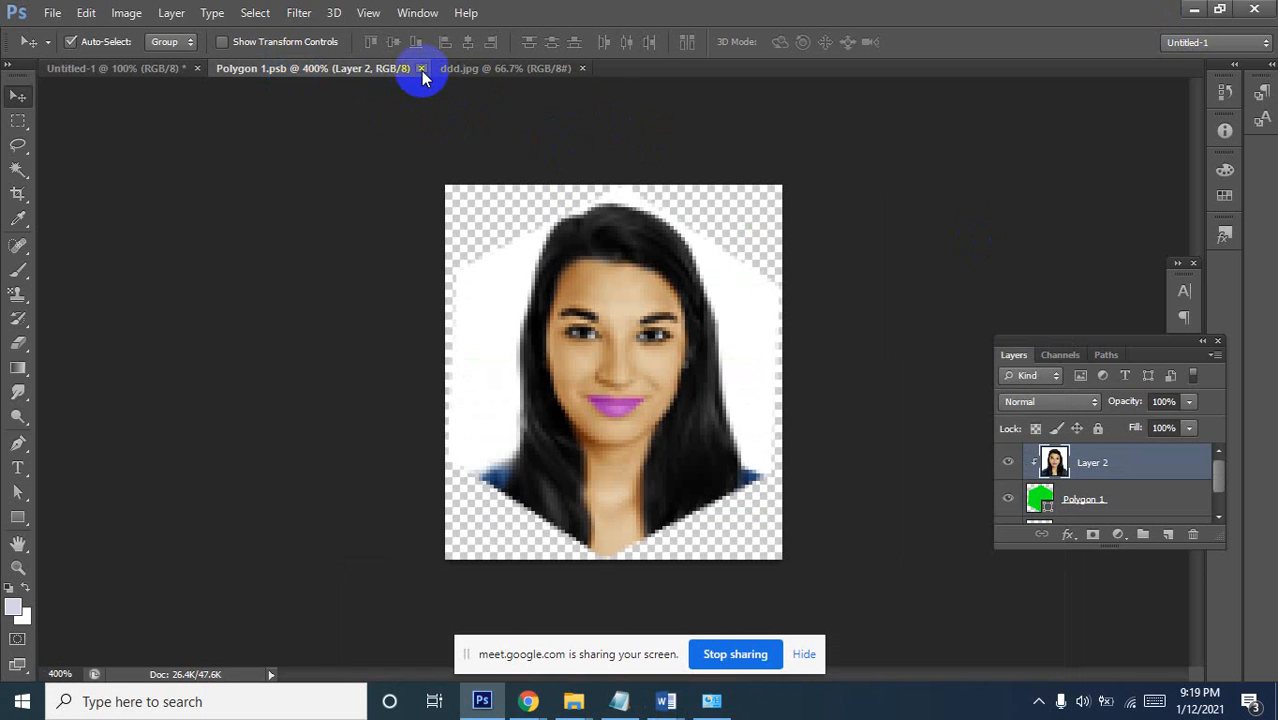
pyautogui.click(421, 69)
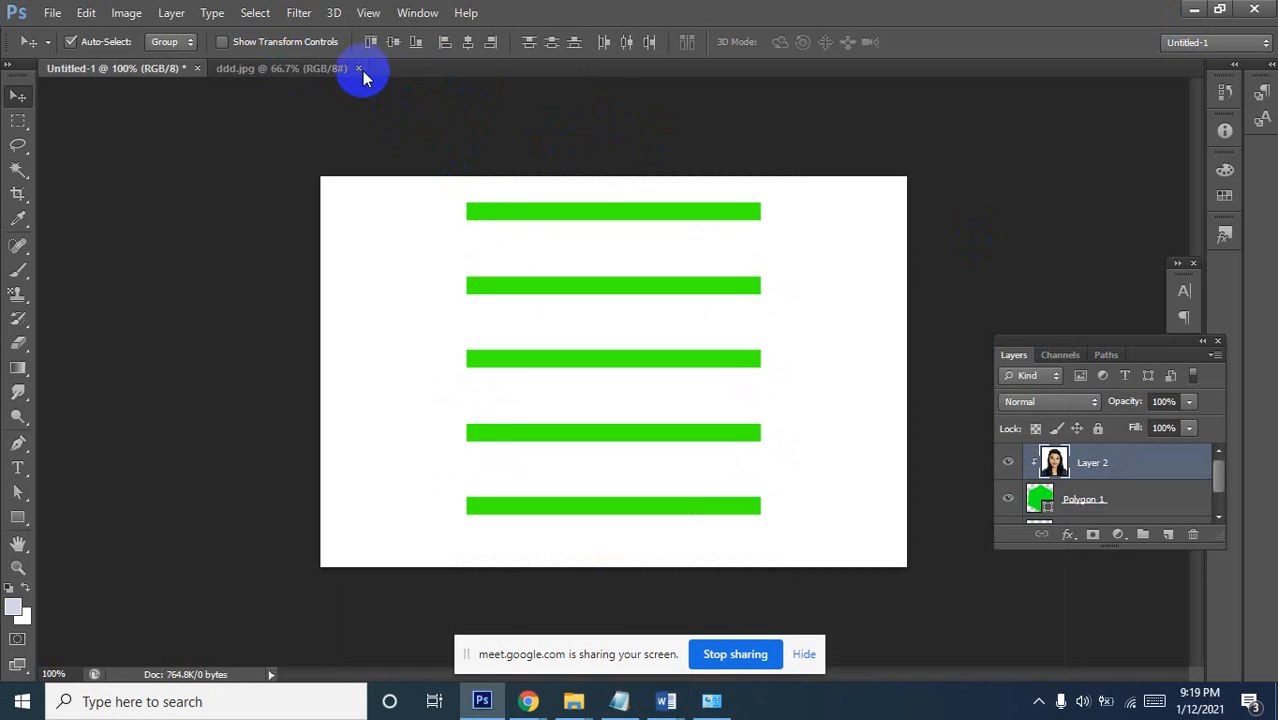
pyautogui.click(358, 69)
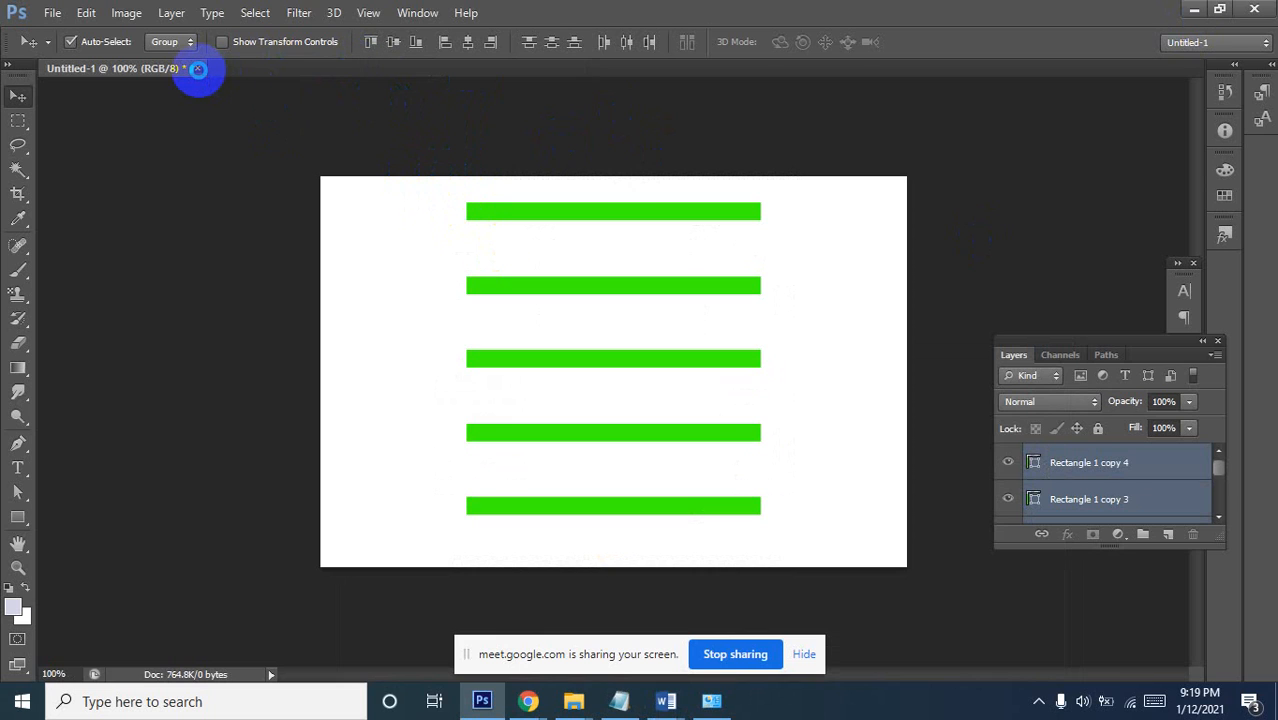
pyautogui.click(198, 69)
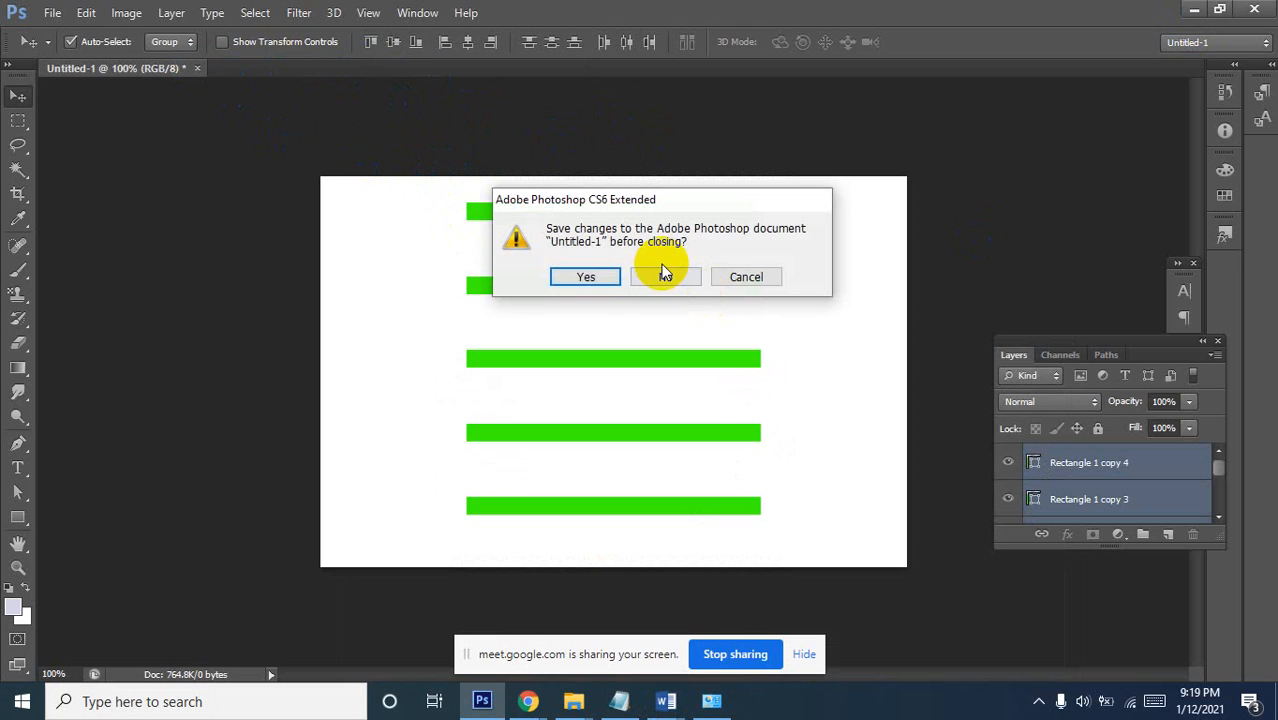
pyautogui.click(664, 277)
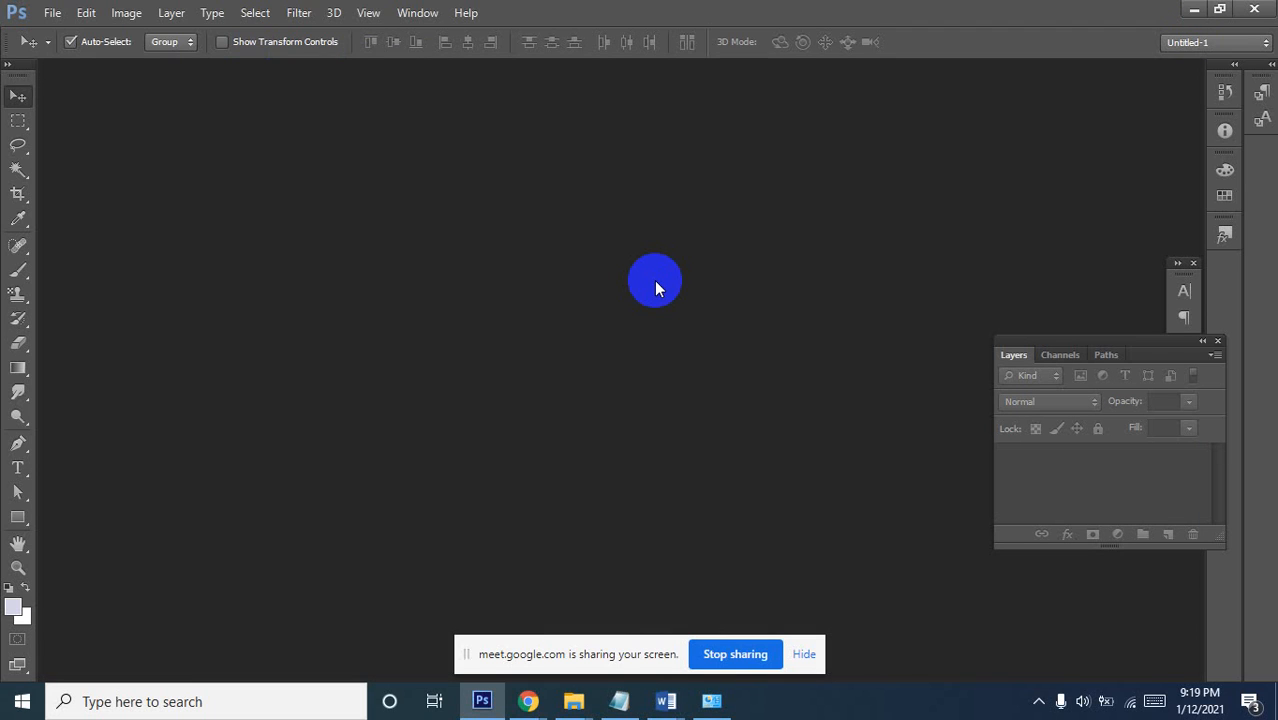
# Open the 170310 hiker photo from the pic folder and duplicate its Background layer
pyautogui.doubleClick(654, 280)
pyautogui.click(785, 368)
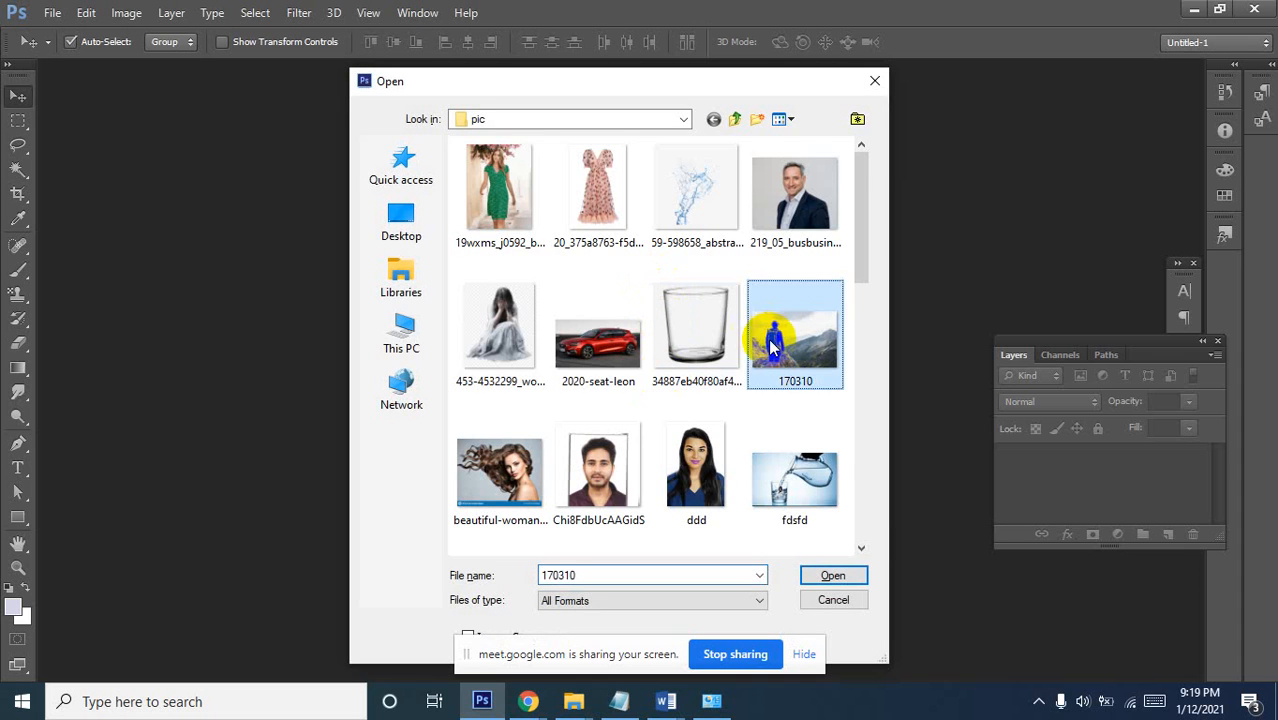
pyautogui.click(833, 575)
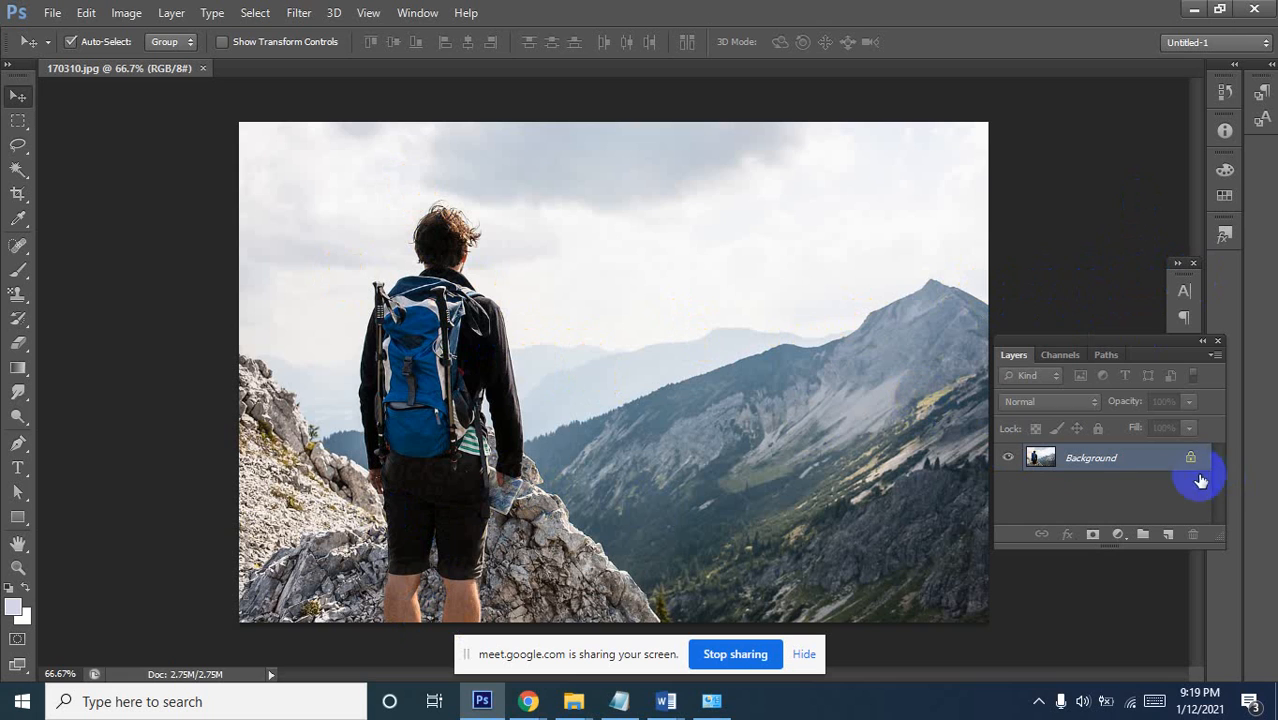
pyautogui.click(1076, 466)
pyautogui.hotkey('ctrl', 'j')
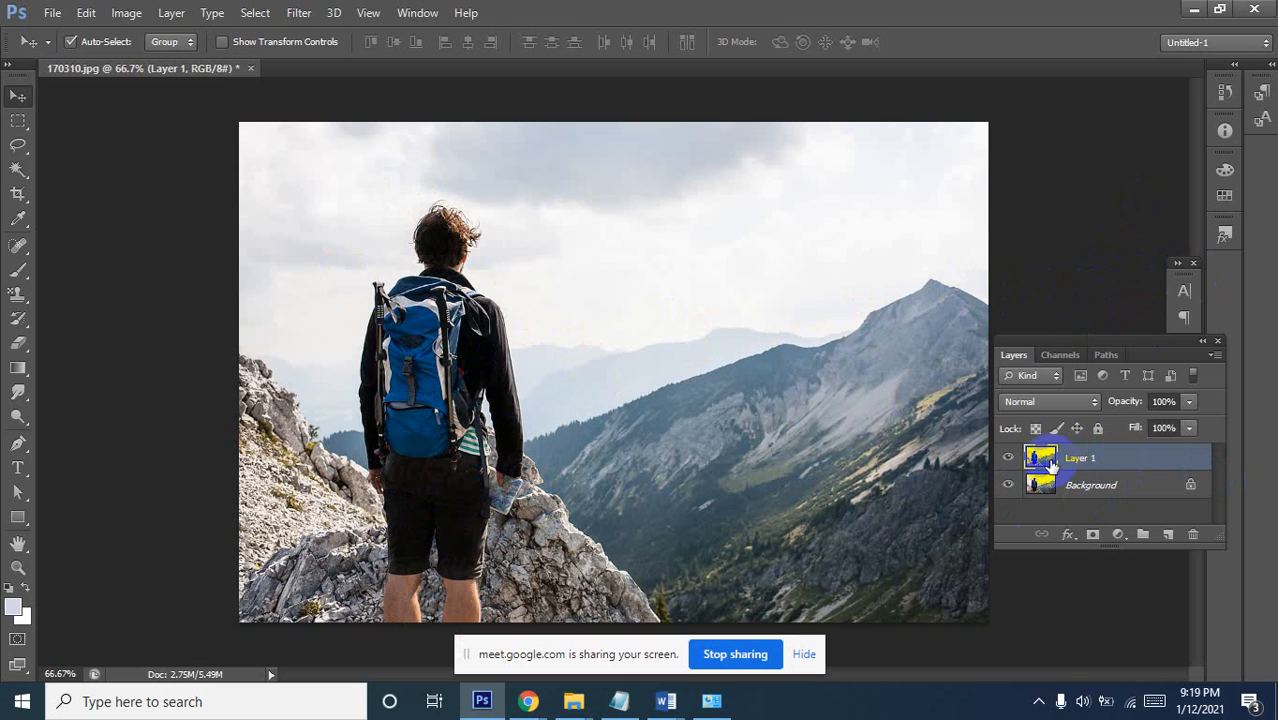
# Extend the canvas equally beyond both the left and right sides of the hiker photo with the Crop tool
pyautogui.click(18, 194)
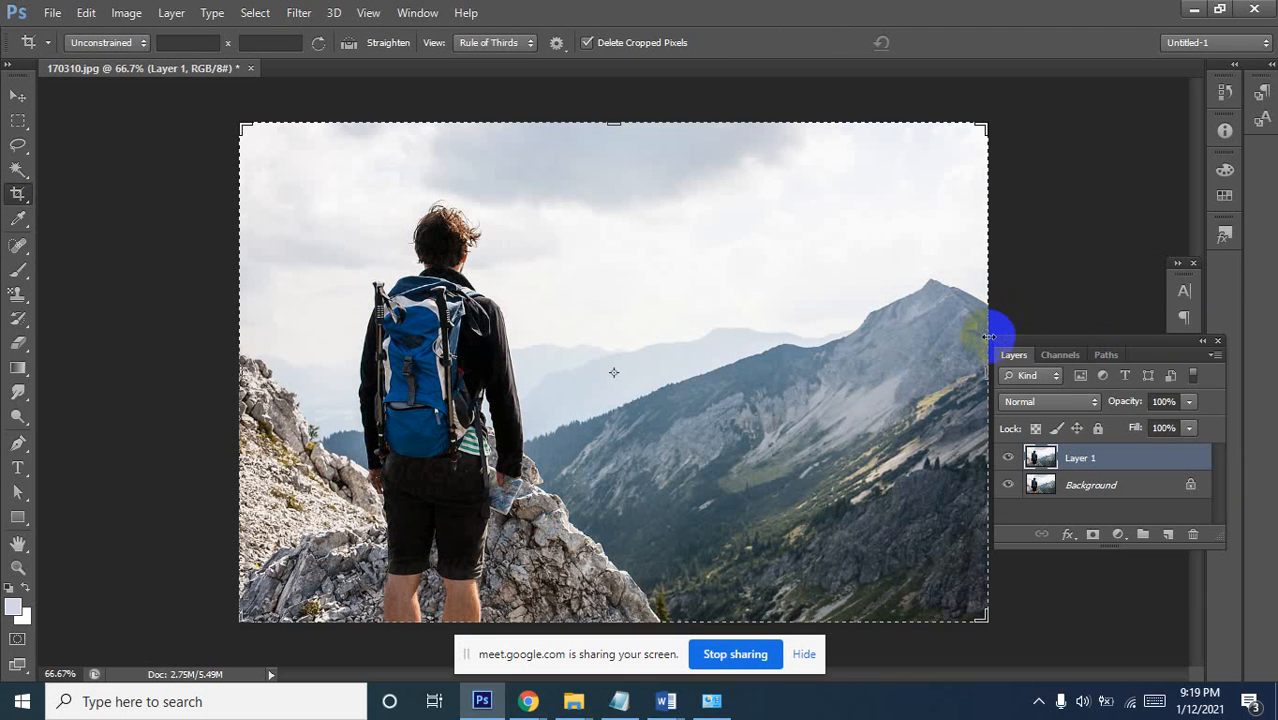
pyautogui.moveTo(988, 336); pyautogui.dragTo(1026, 331)
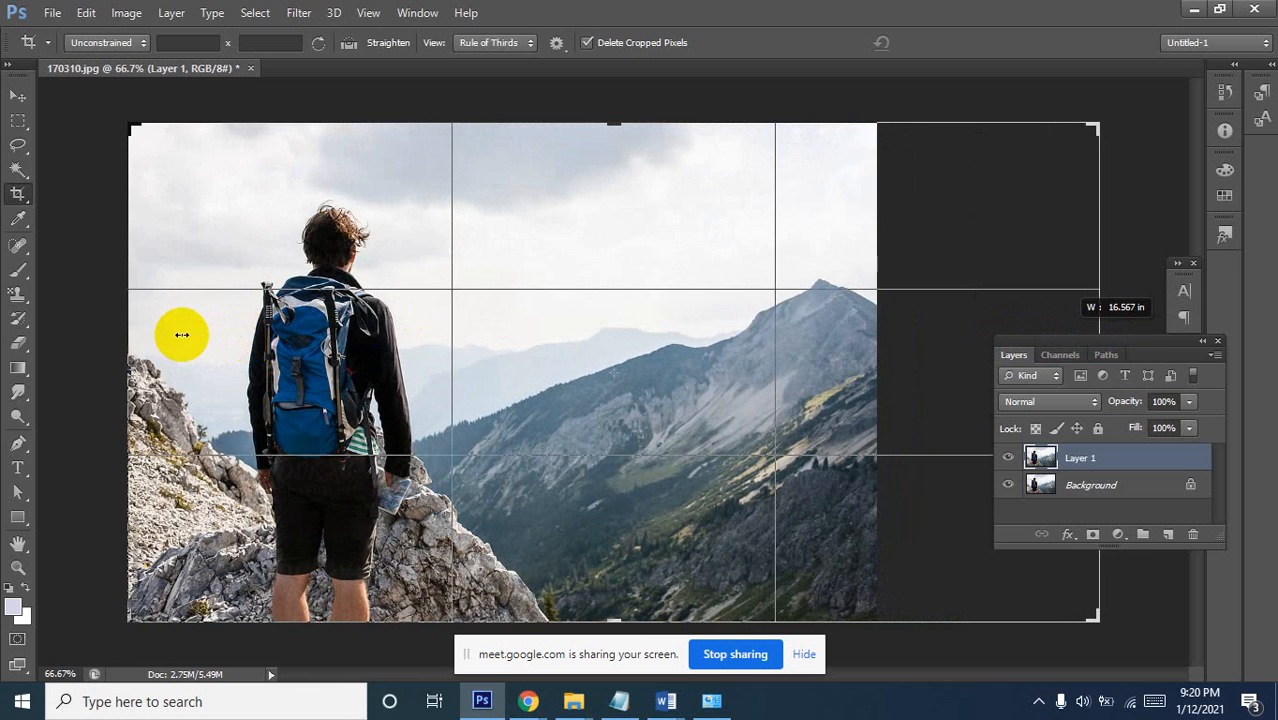
pyautogui.moveTo(128, 345); pyautogui.dragTo(20, 365)
pyautogui.moveTo(167, 407); pyautogui.dragTo(175, 404)
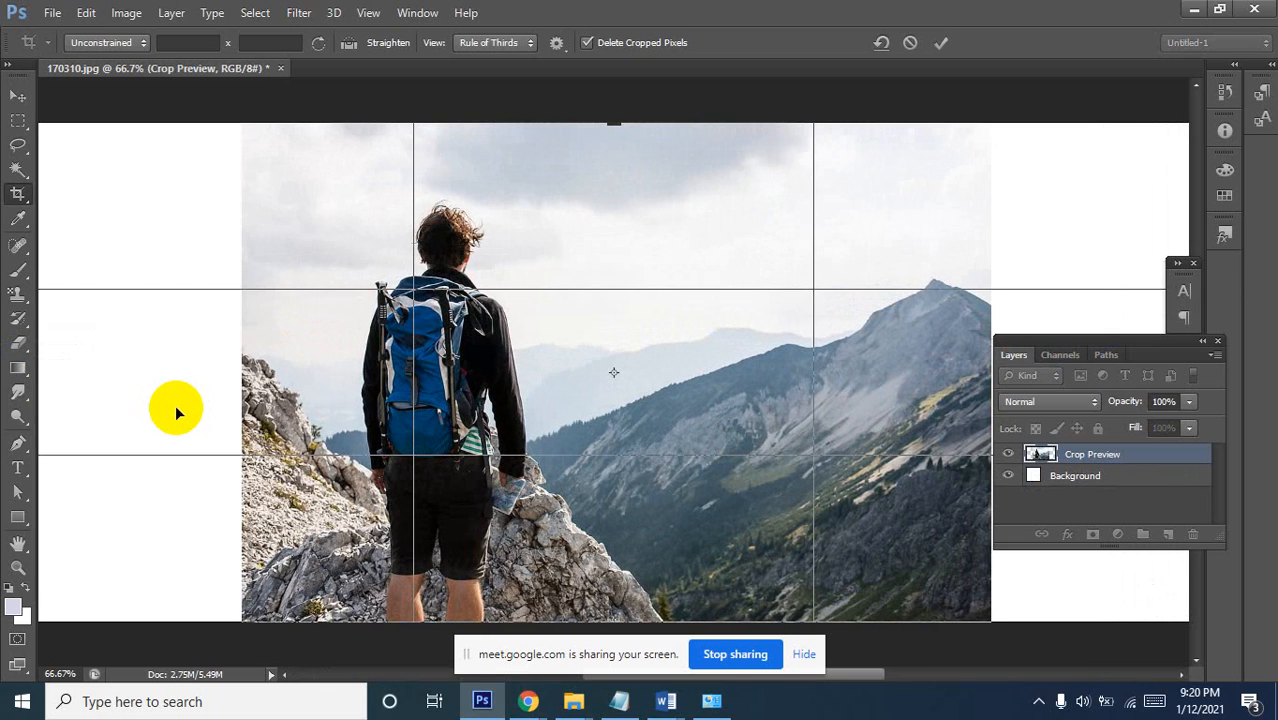
pyautogui.click(941, 42)
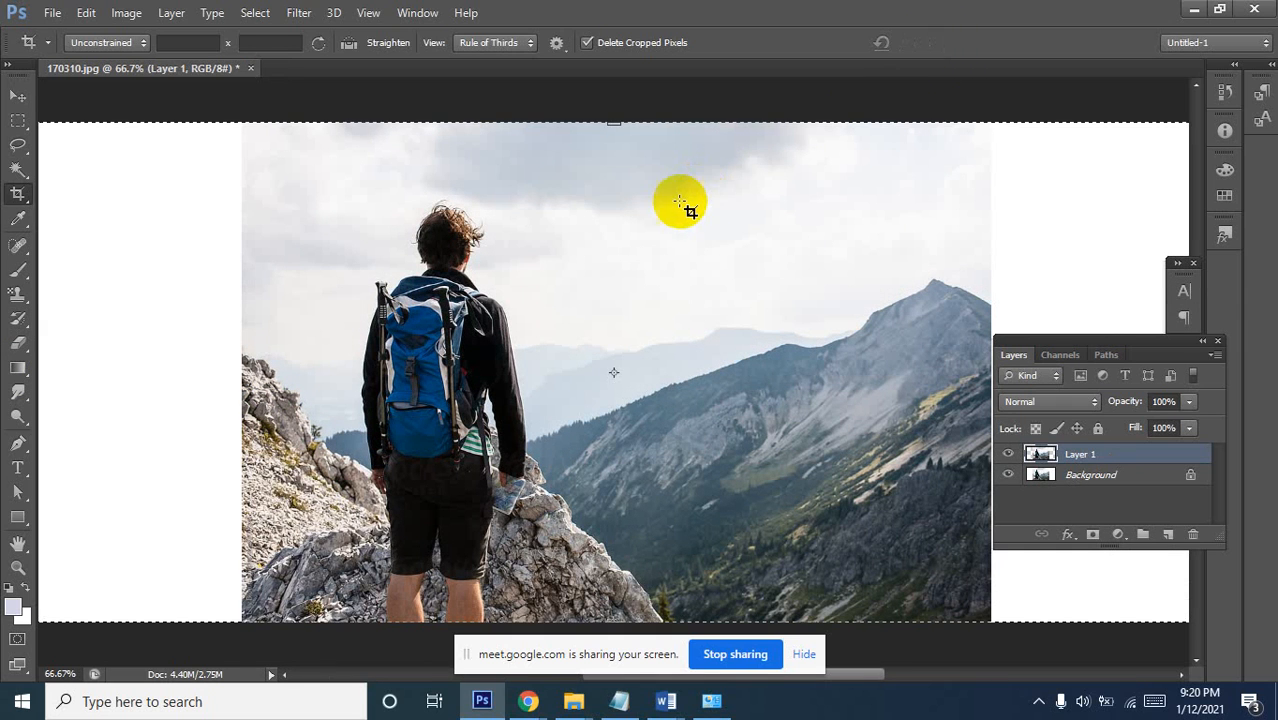
# Hide the Background layer, keeping the duplicated photo layer visible and selected with the Move tool
pyautogui.press('ctrl')
pyautogui.keyDown('alt'); pyautogui.click(489, 300); pyautogui.keyUp('alt')
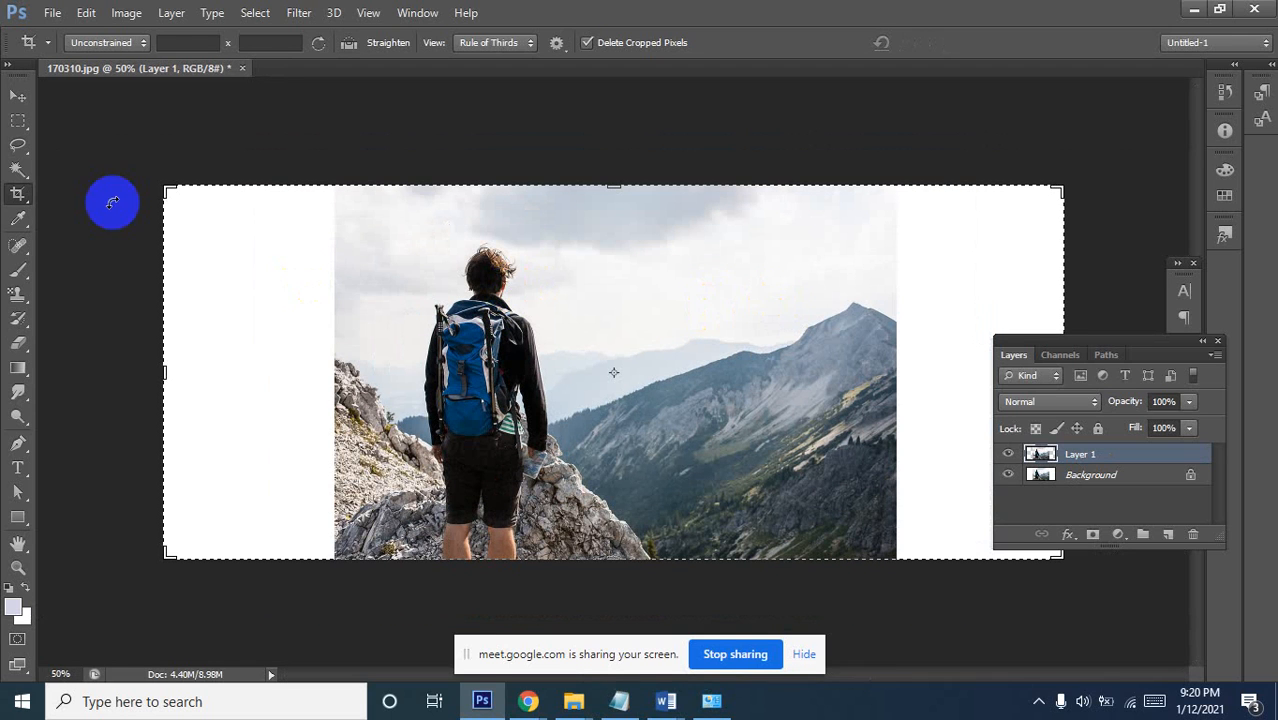
pyautogui.click(19, 97)
pyautogui.click(1007, 476)
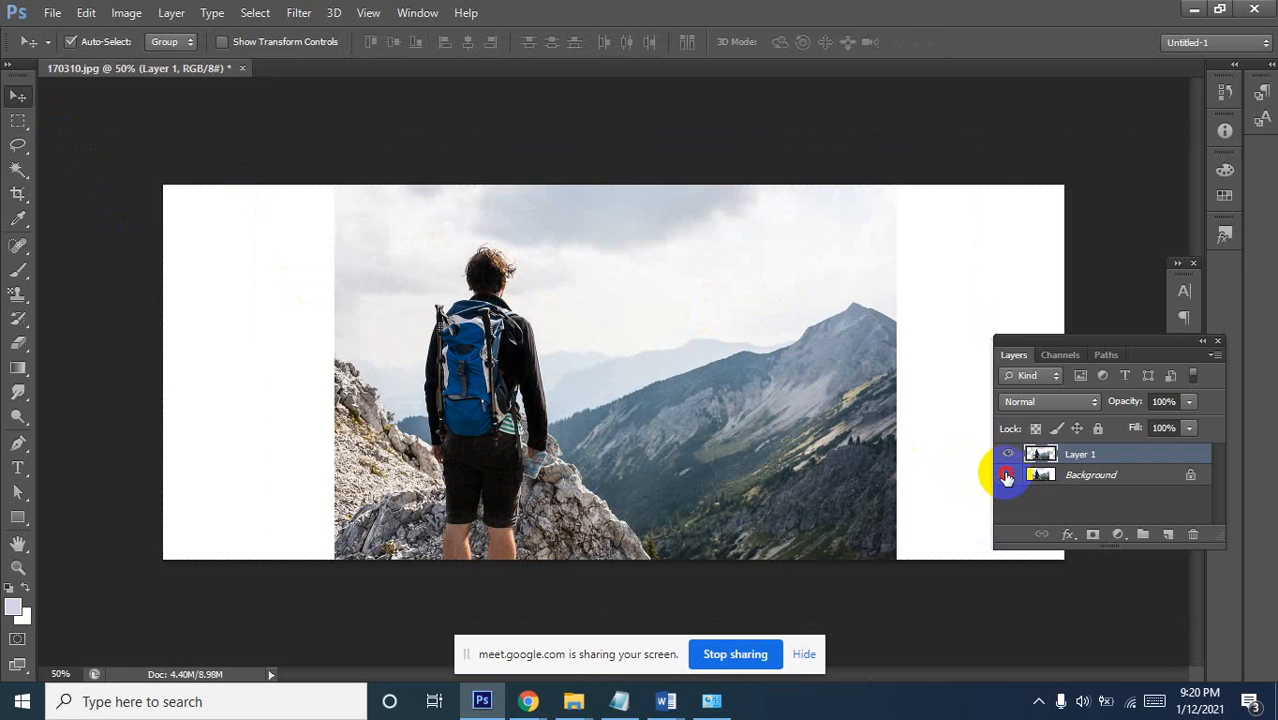
pyautogui.click(592, 421)
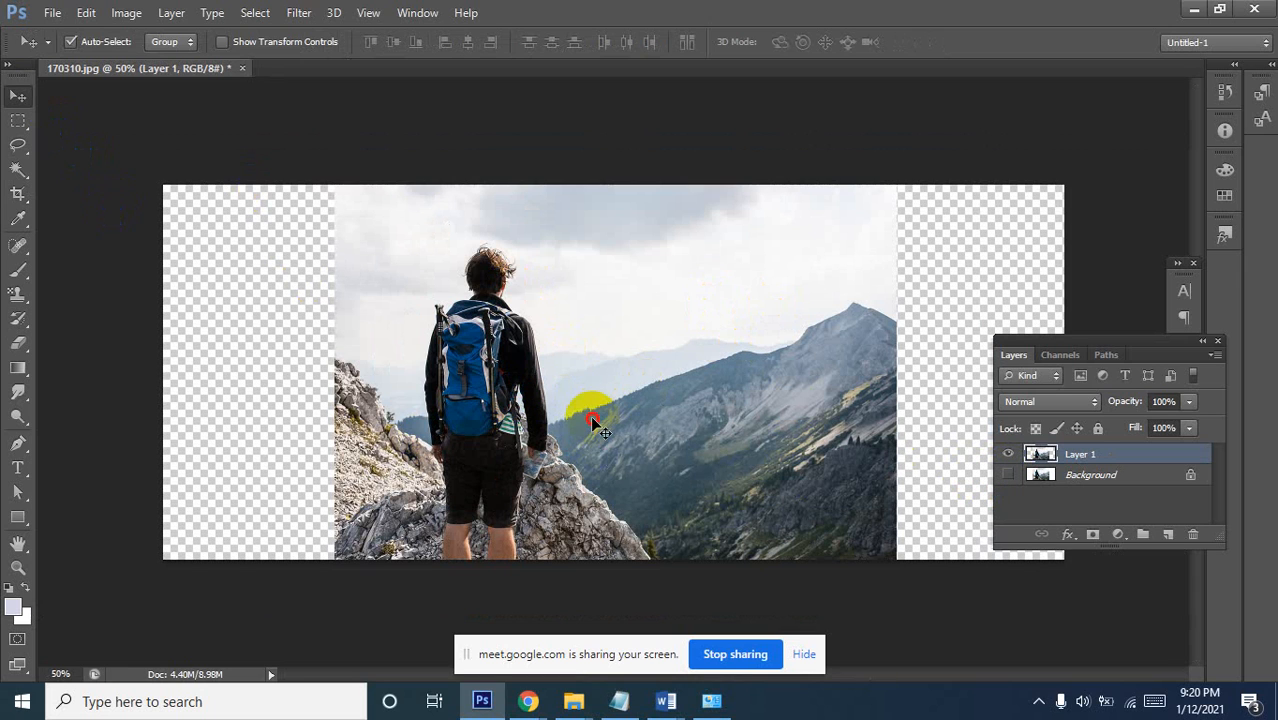
pyautogui.click(538, 402)
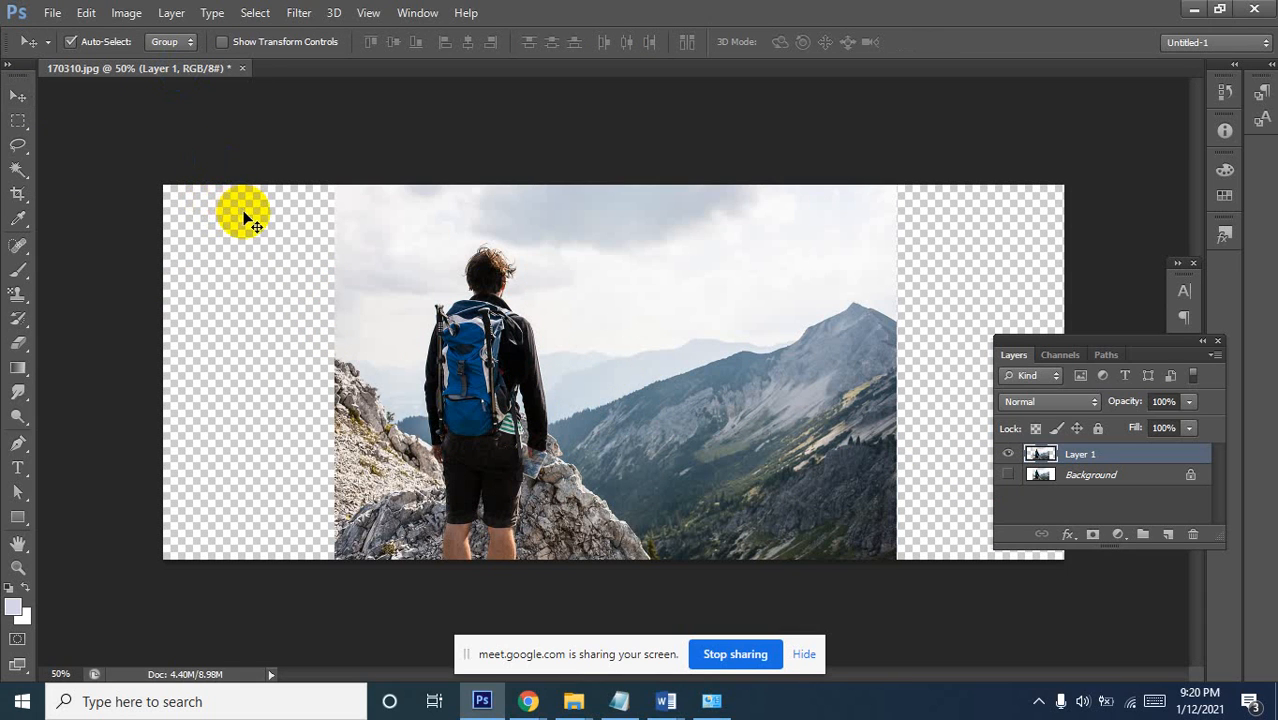
pyautogui.hotkey('ctrl', 't')
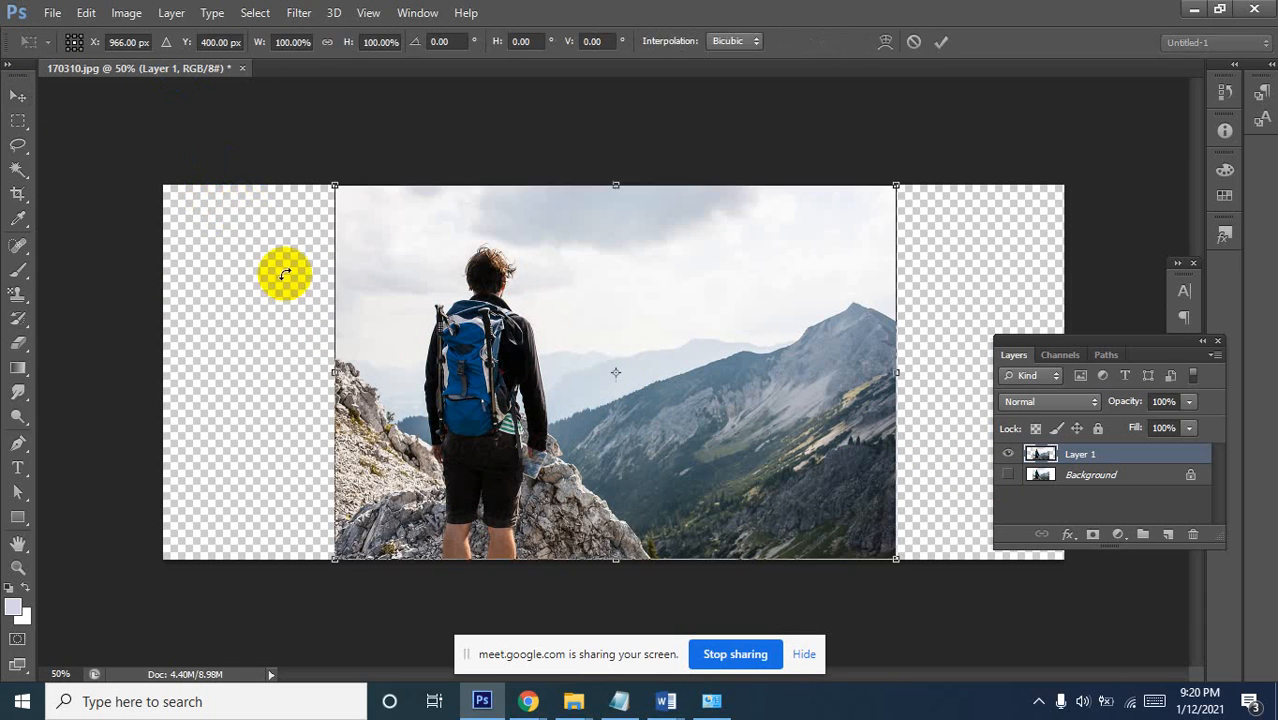
pyautogui.click(128, 14)
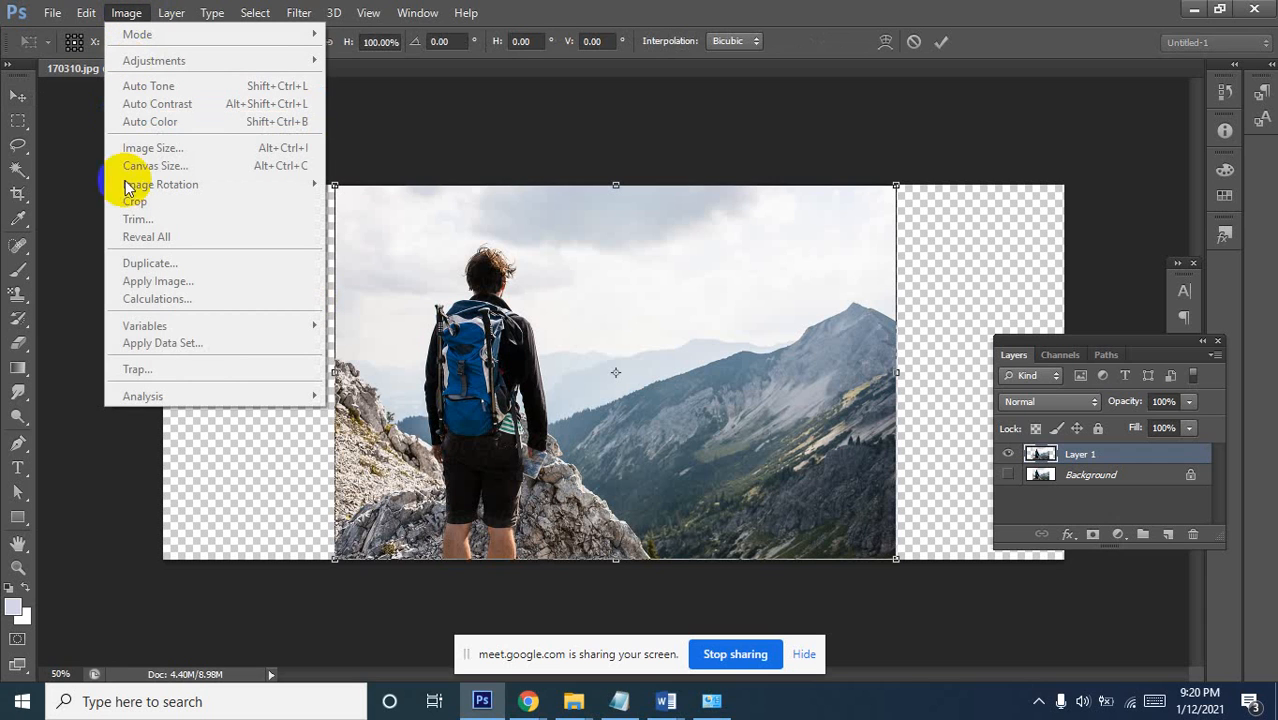
pyautogui.moveTo(84, 14)
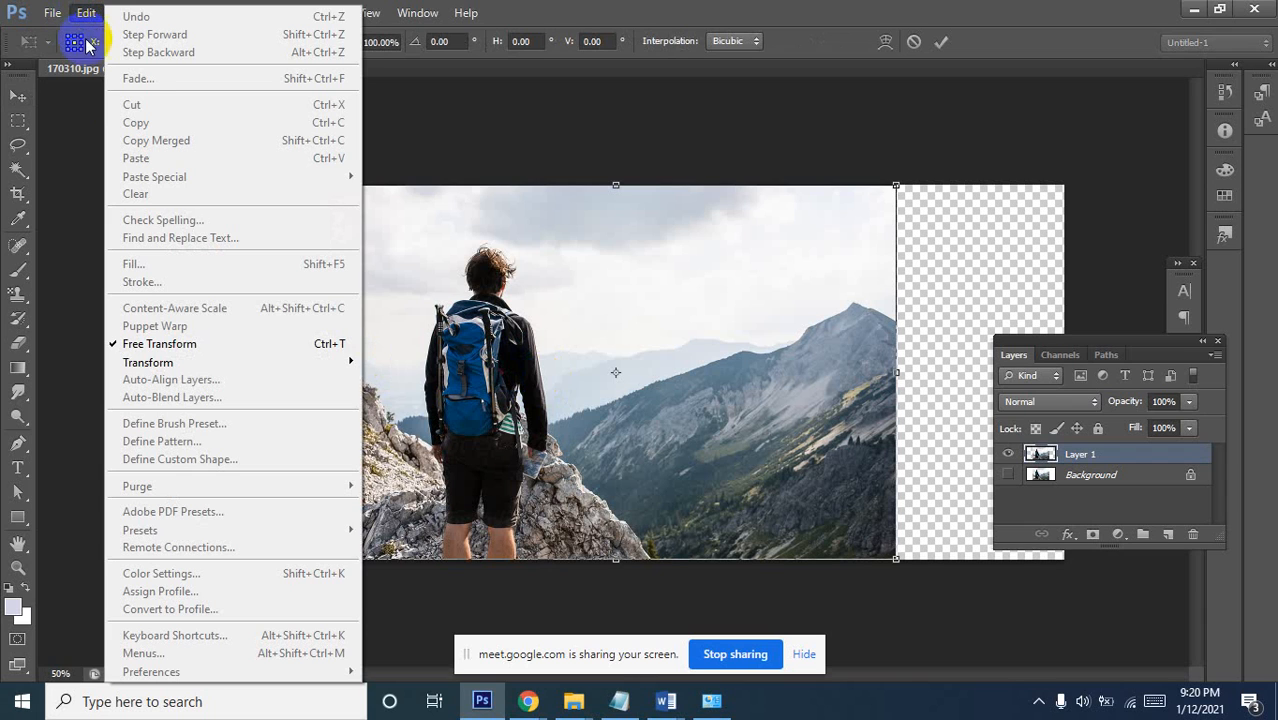
pyautogui.click(513, 371)
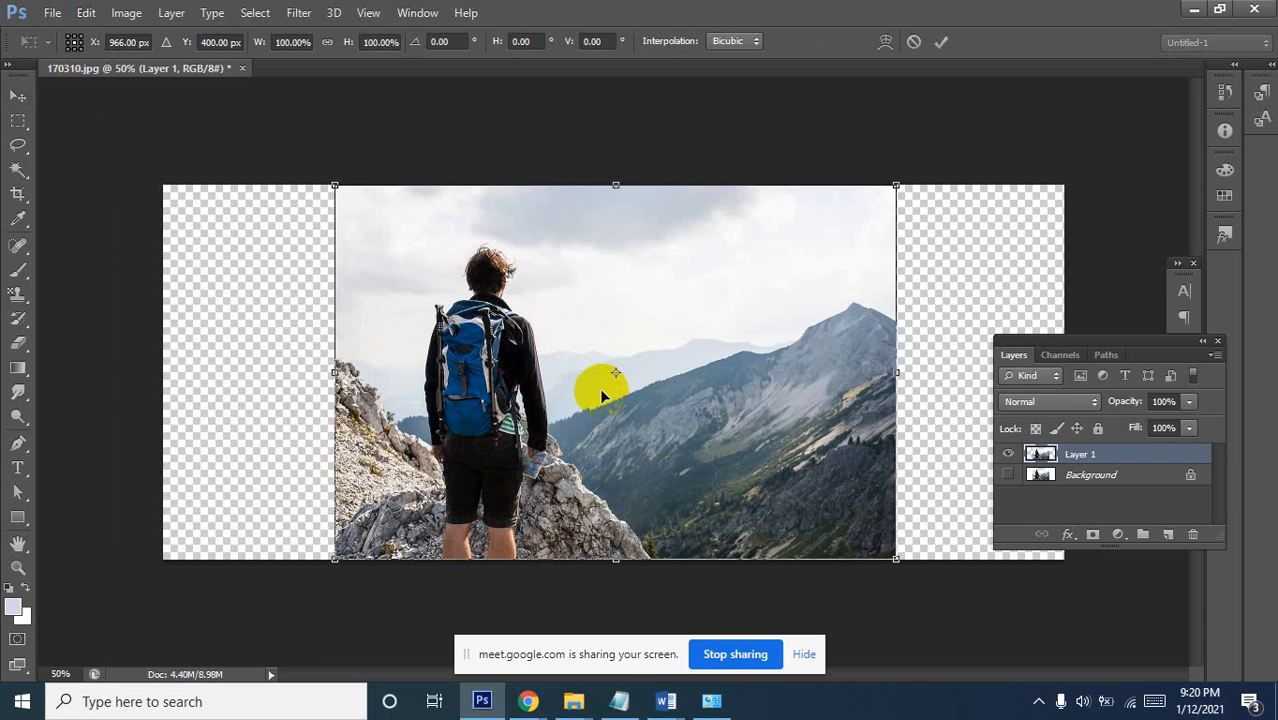
pyautogui.doubleClick(522, 393)
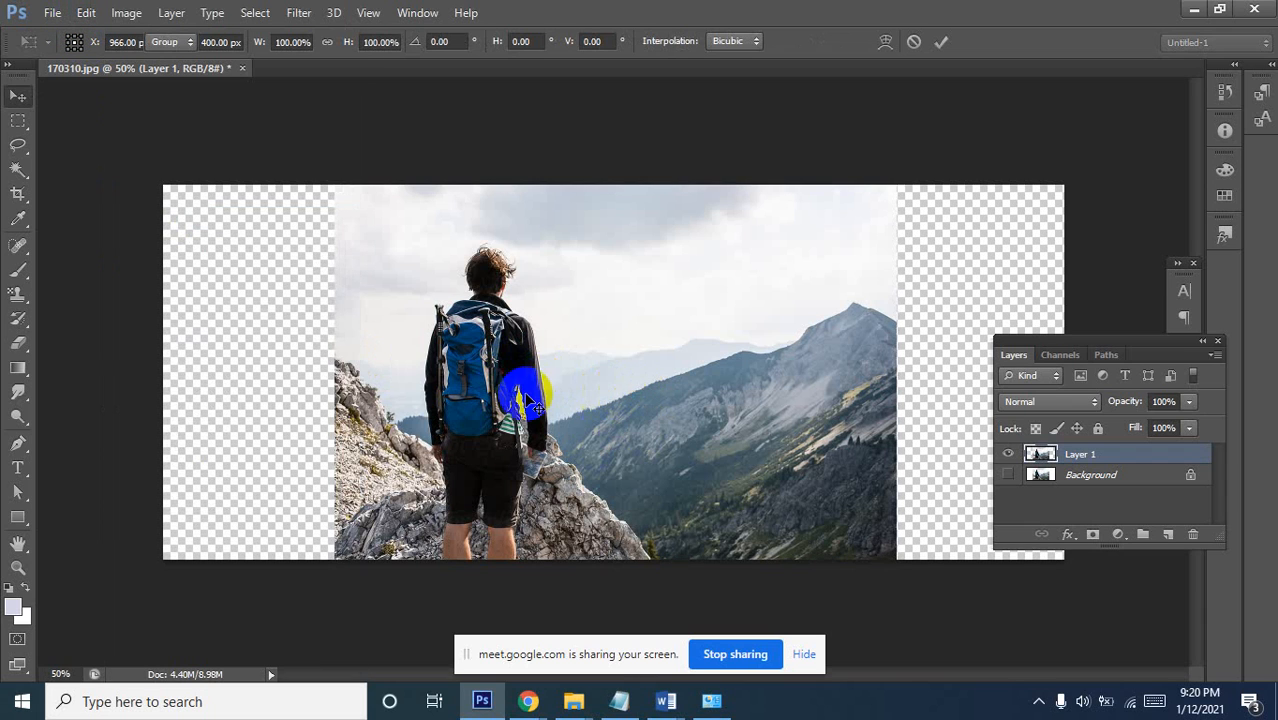
# Start Content-Aware Scale on Layer 1 and stretch its left side to the canvas edge, at 130.50% width
pyautogui.click(92, 14)
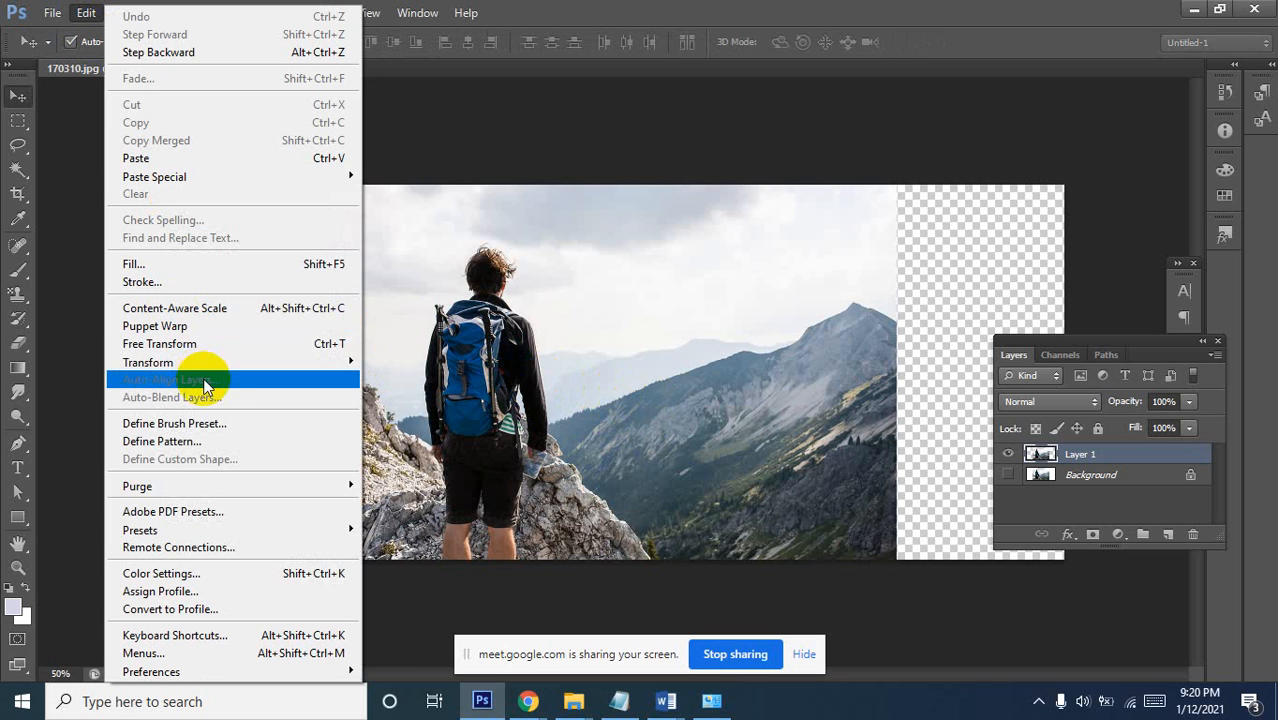
pyautogui.click(213, 310)
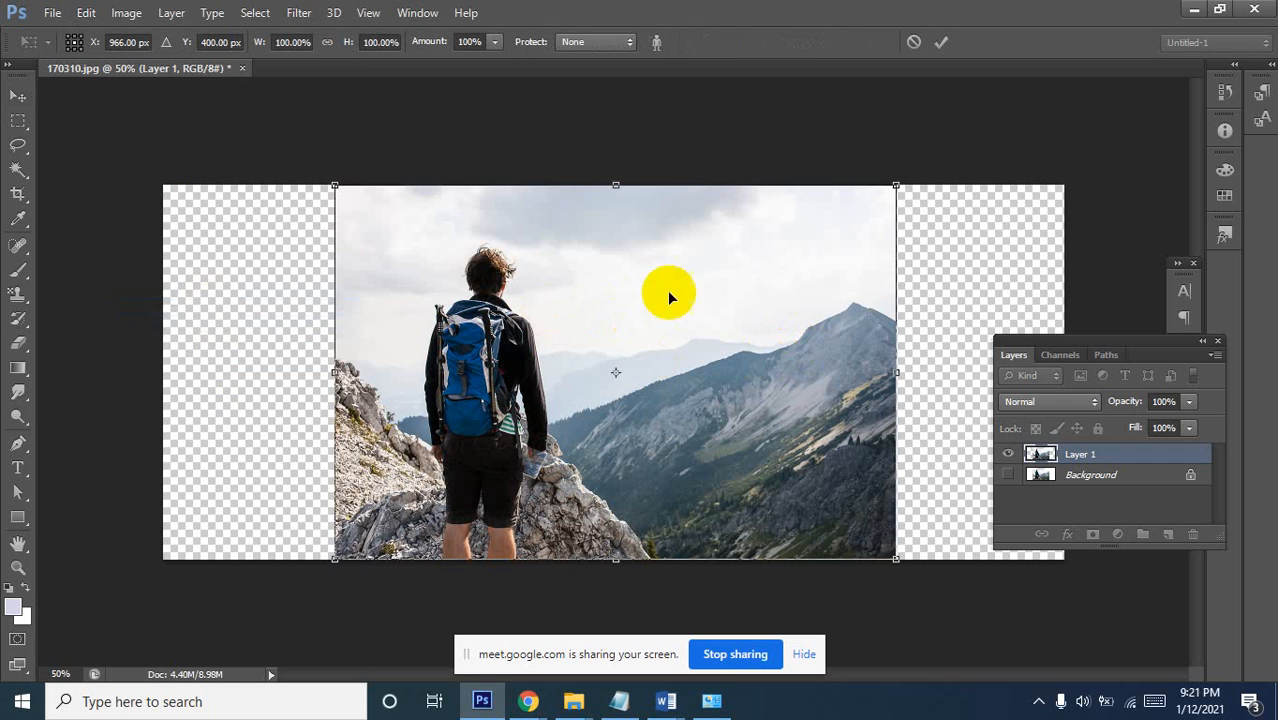
pyautogui.moveTo(331, 372); pyautogui.dragTo(171, 379)
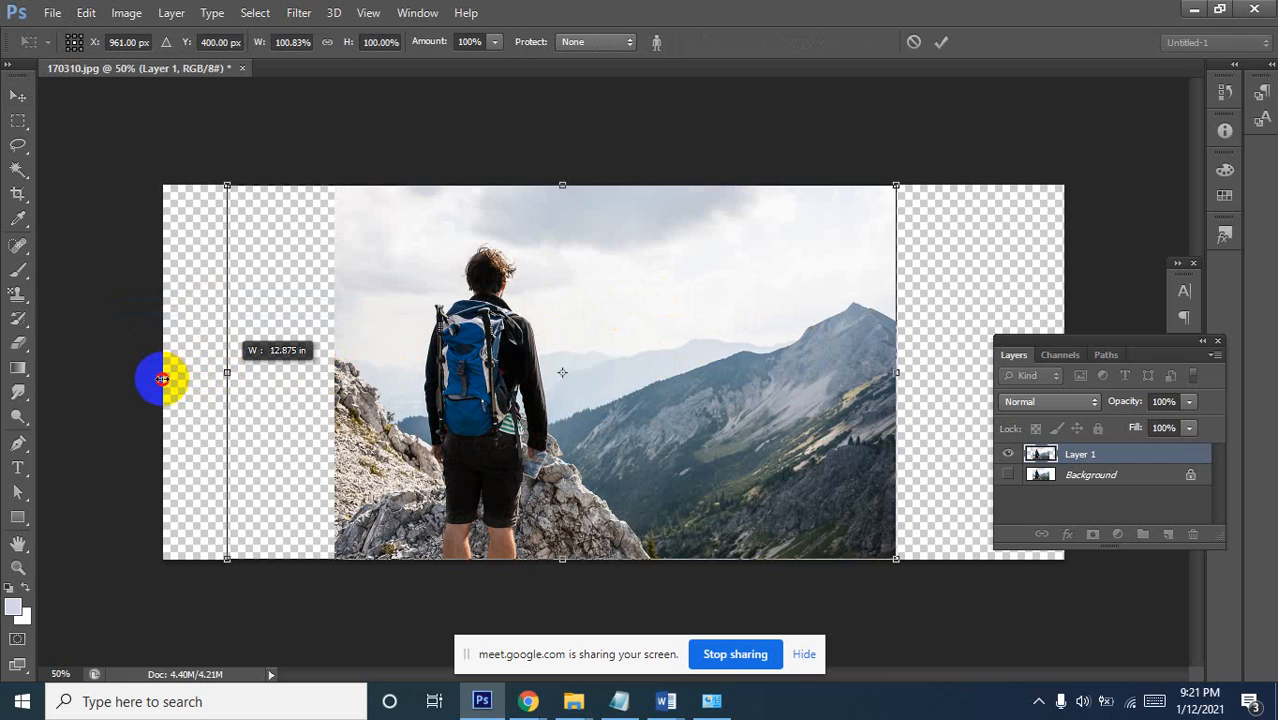
pyautogui.moveTo(154, 378); pyautogui.dragTo(202, 370)
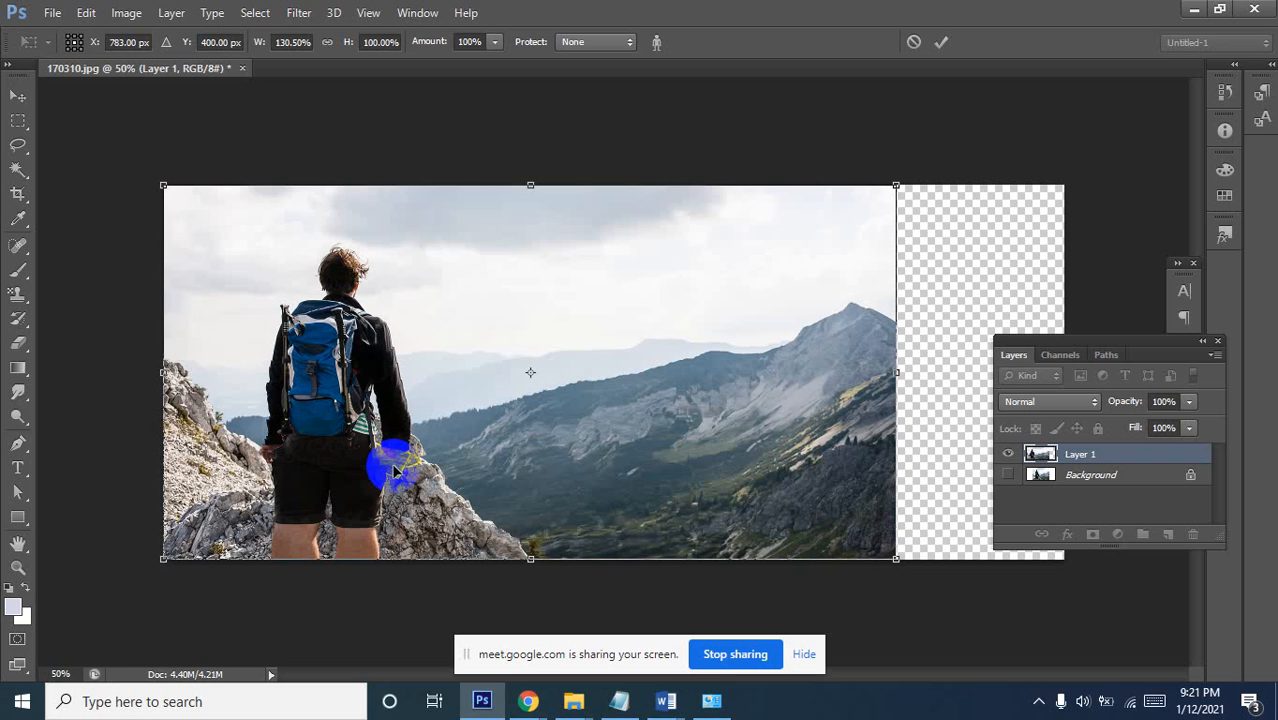
# Undo the last stretch, enable skin-tone protection and stretch the photo's left side to the canvas edge, at 130.50% width
pyautogui.hotkey('ctrl', 'z')
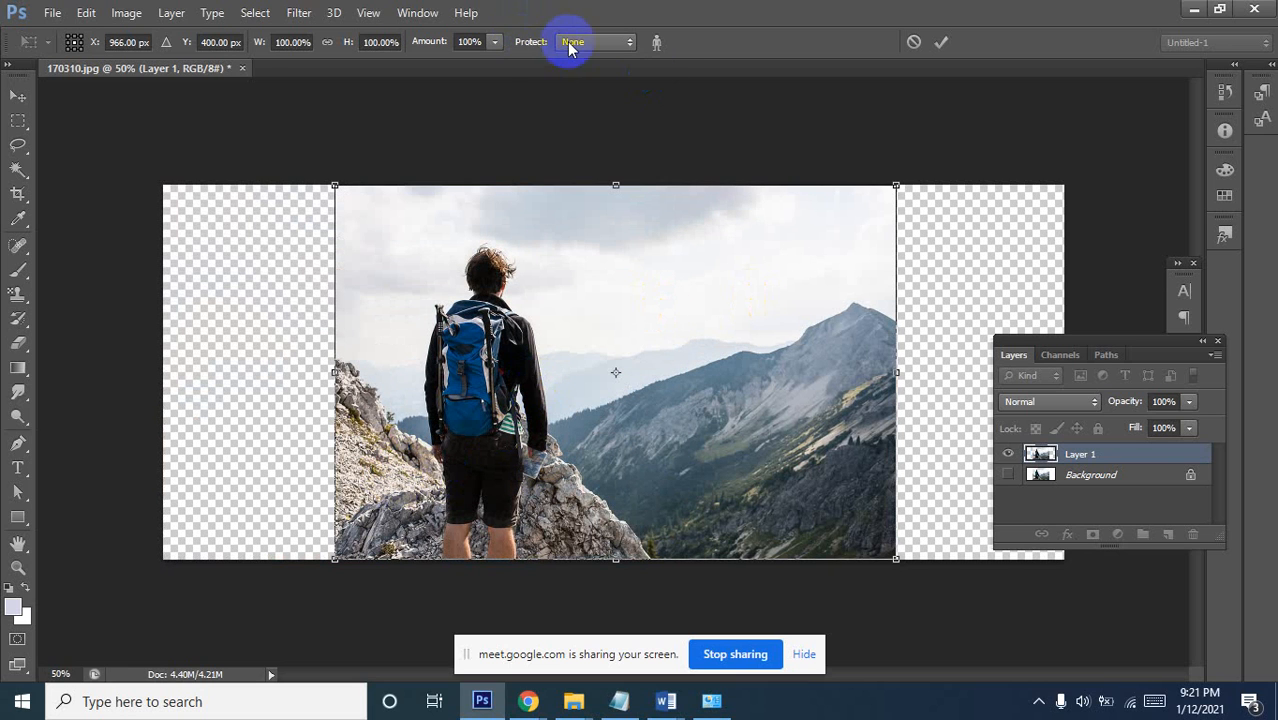
pyautogui.click(657, 43)
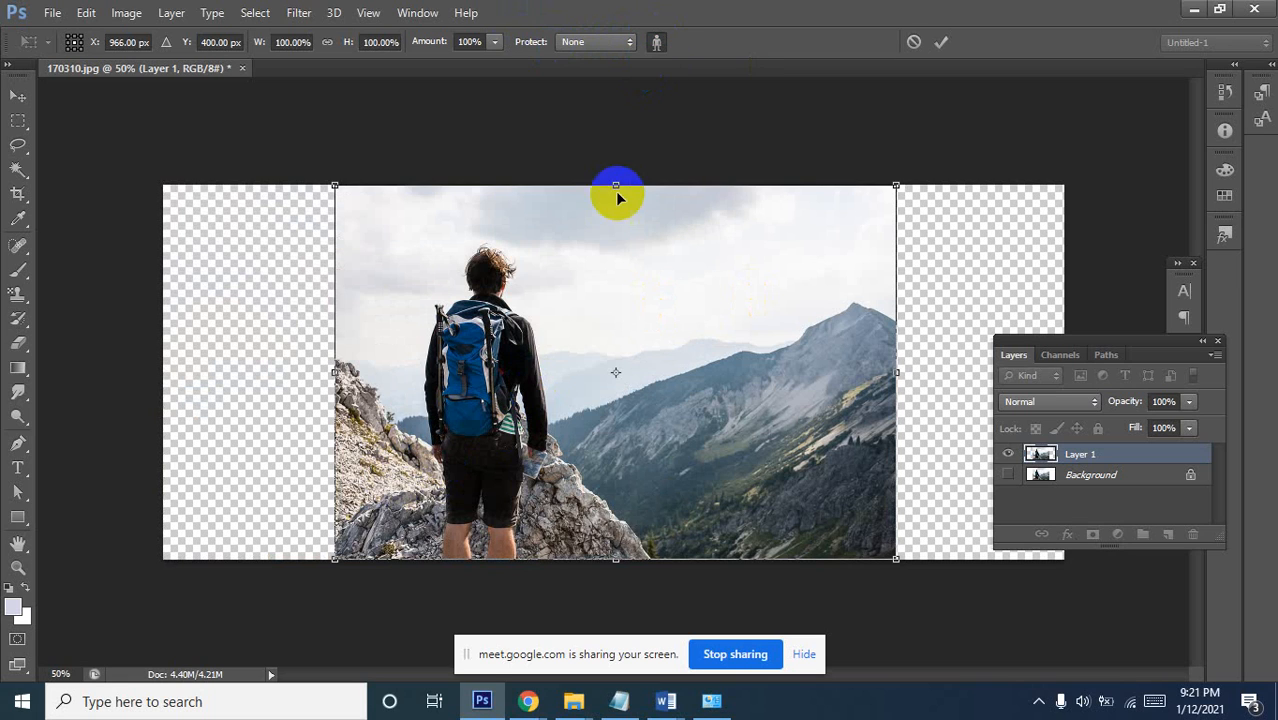
pyautogui.moveTo(335, 370); pyautogui.dragTo(156, 357)
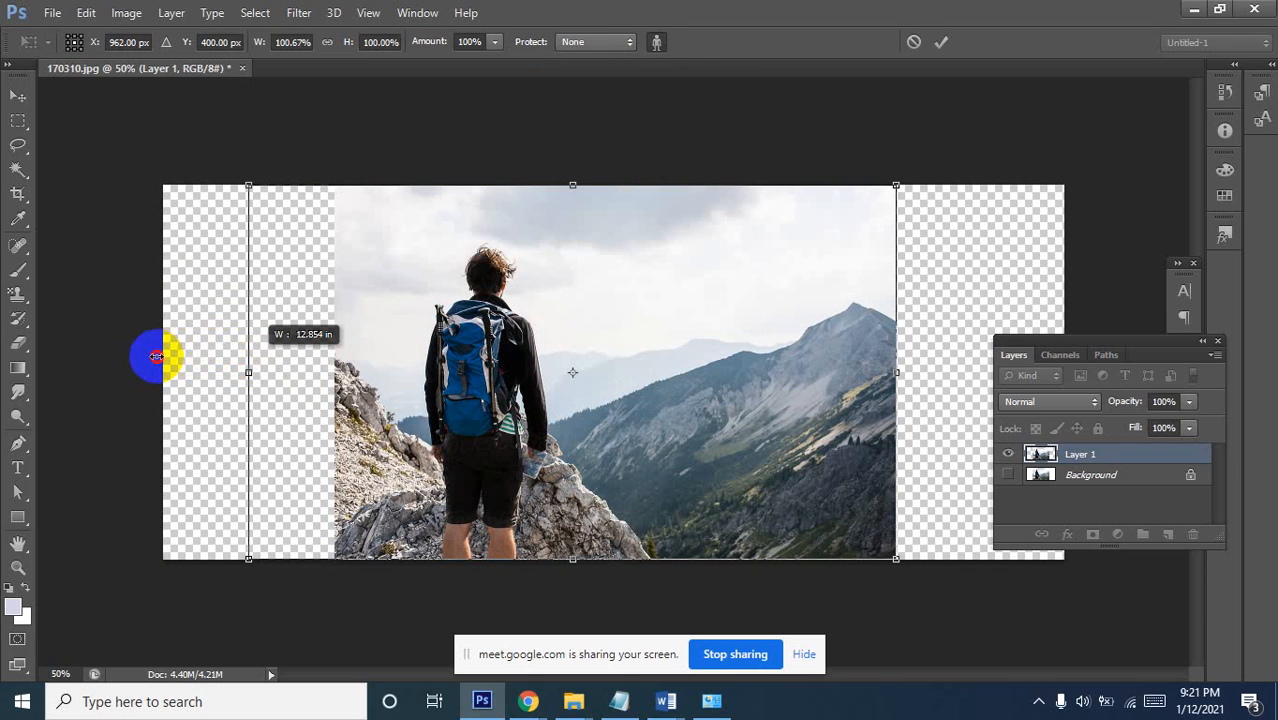
pyautogui.moveTo(157, 356); pyautogui.dragTo(164, 356)
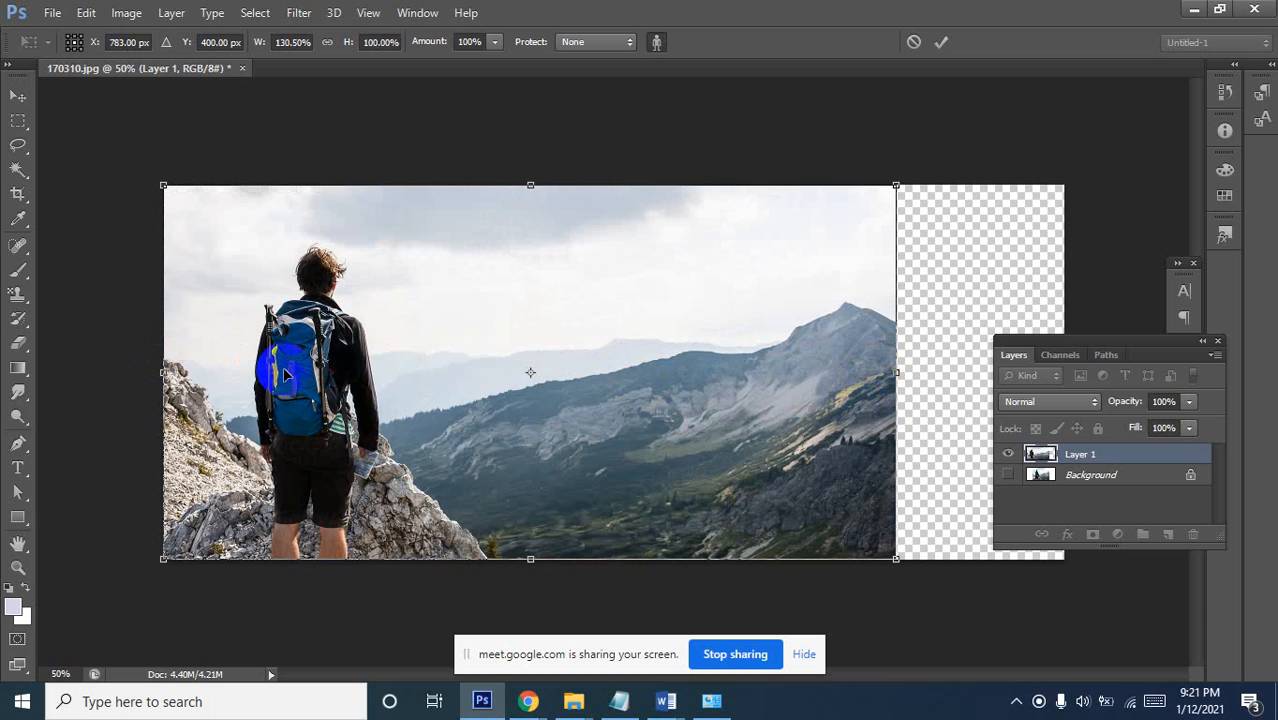
# Stretch the photo's right side to the canvas edge, at 160.25% width, and apply the Content-Aware Scale
pyautogui.moveTo(901, 372); pyautogui.dragTo(1053, 324)
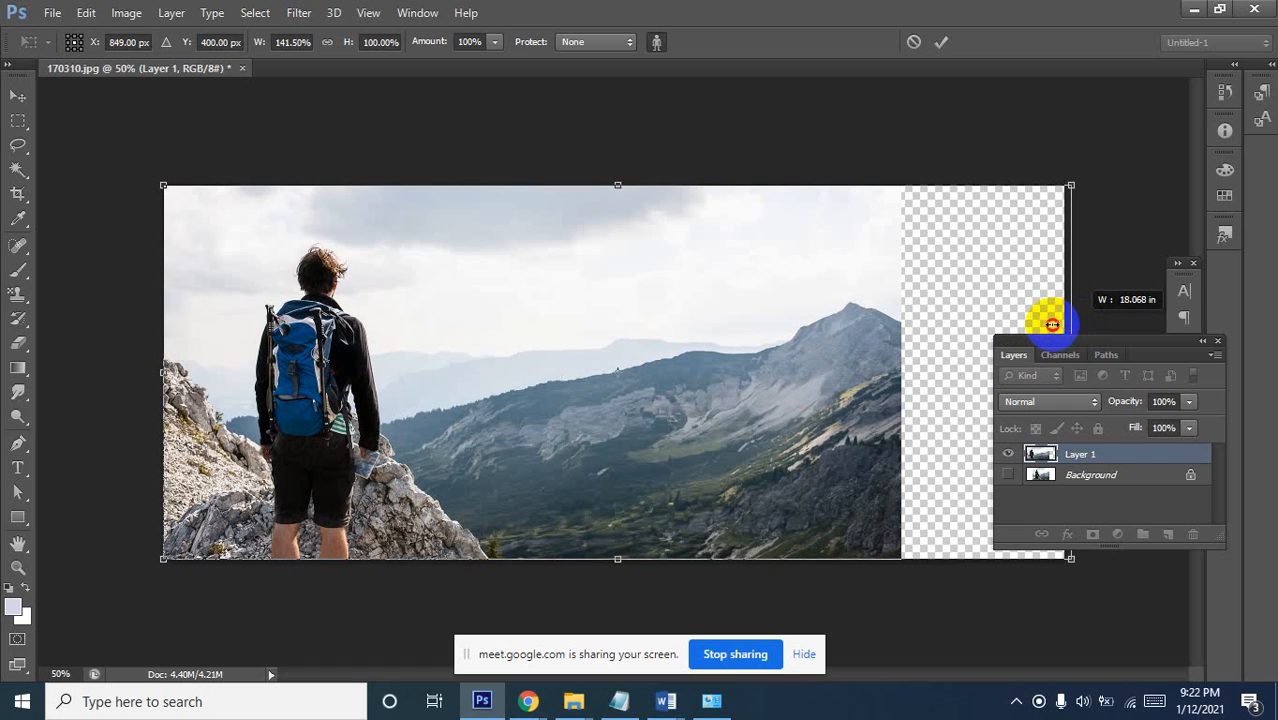
pyautogui.moveTo(1053, 324)
pyautogui.mouseDown()
pyautogui.moveTo(1077, 316)
pyautogui.moveTo(1059, 318)
pyautogui.mouseUp()
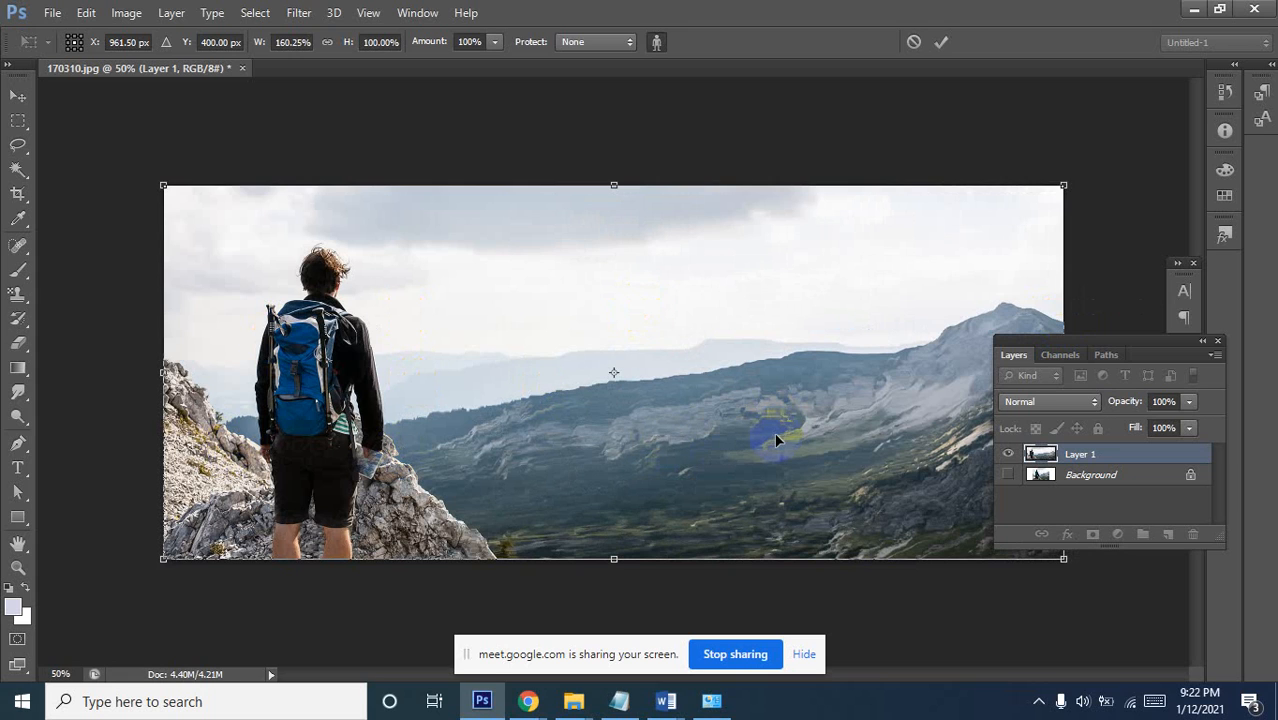
pyautogui.press('Return')
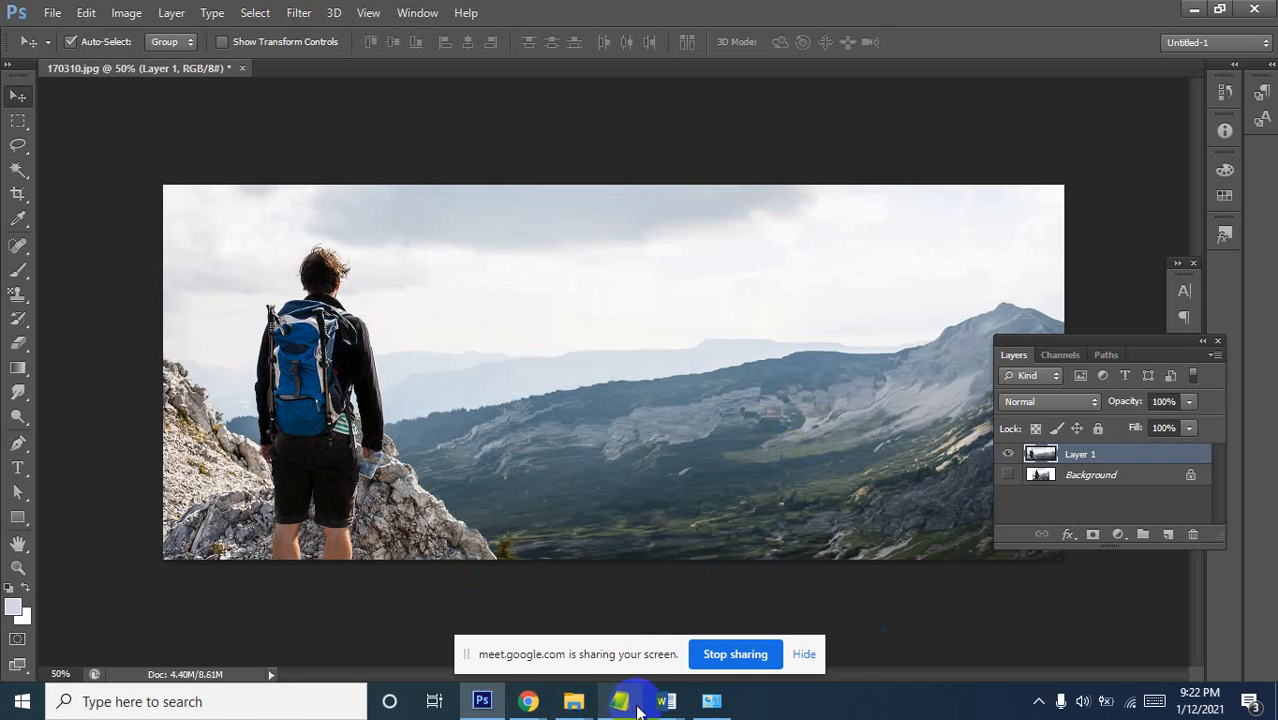
# Check the Class # 8 Layer Palette topics in the Word design sheet and return to Photoshop
pyautogui.click(668, 709)
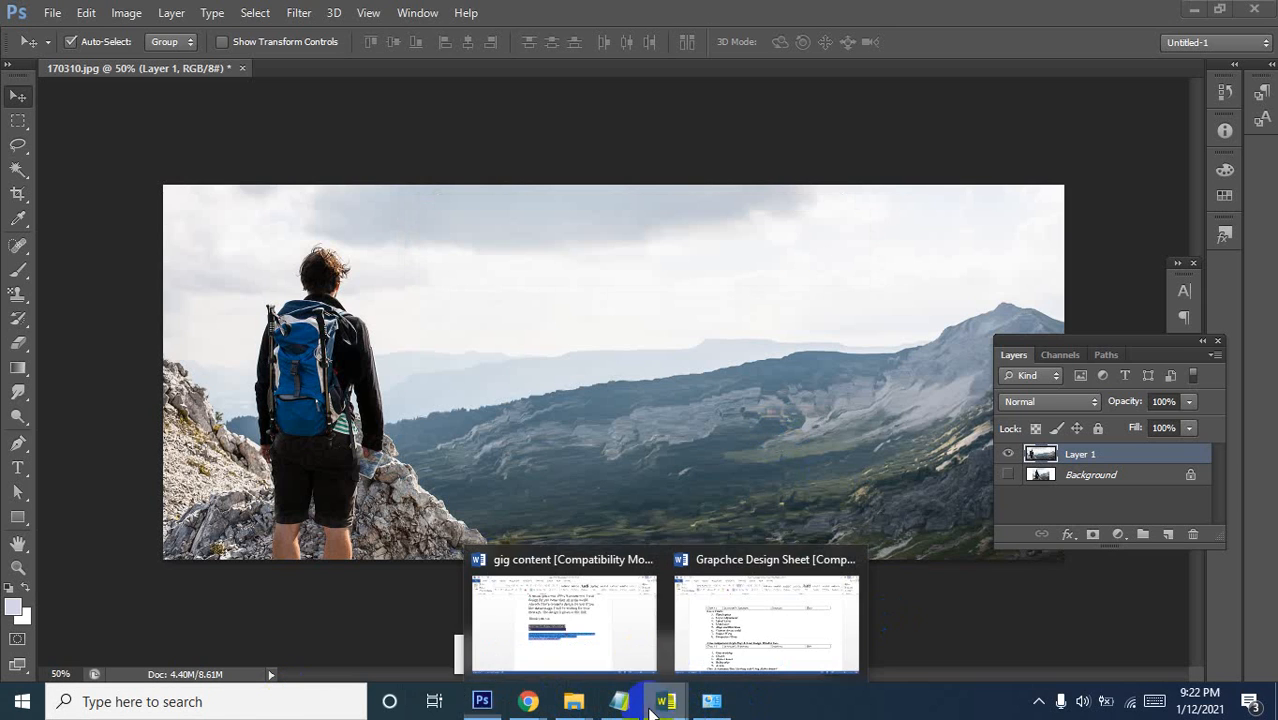
pyautogui.click(731, 658)
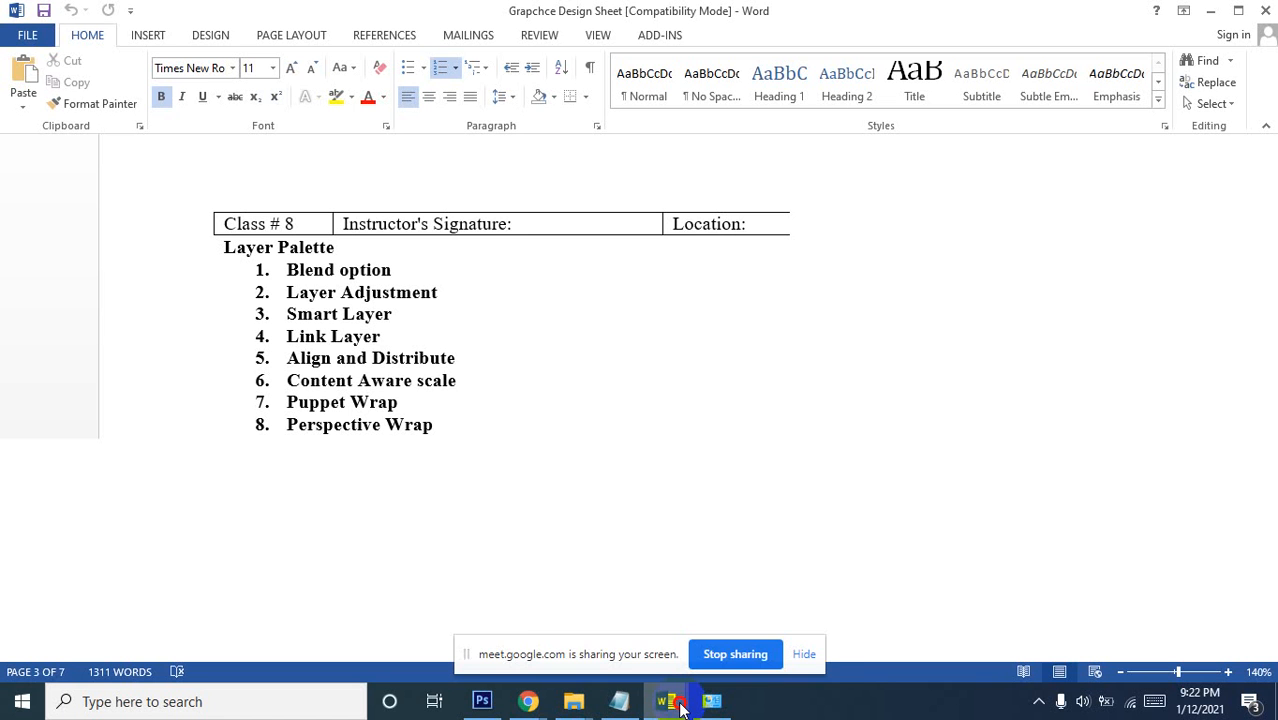
pyautogui.click(471, 388)
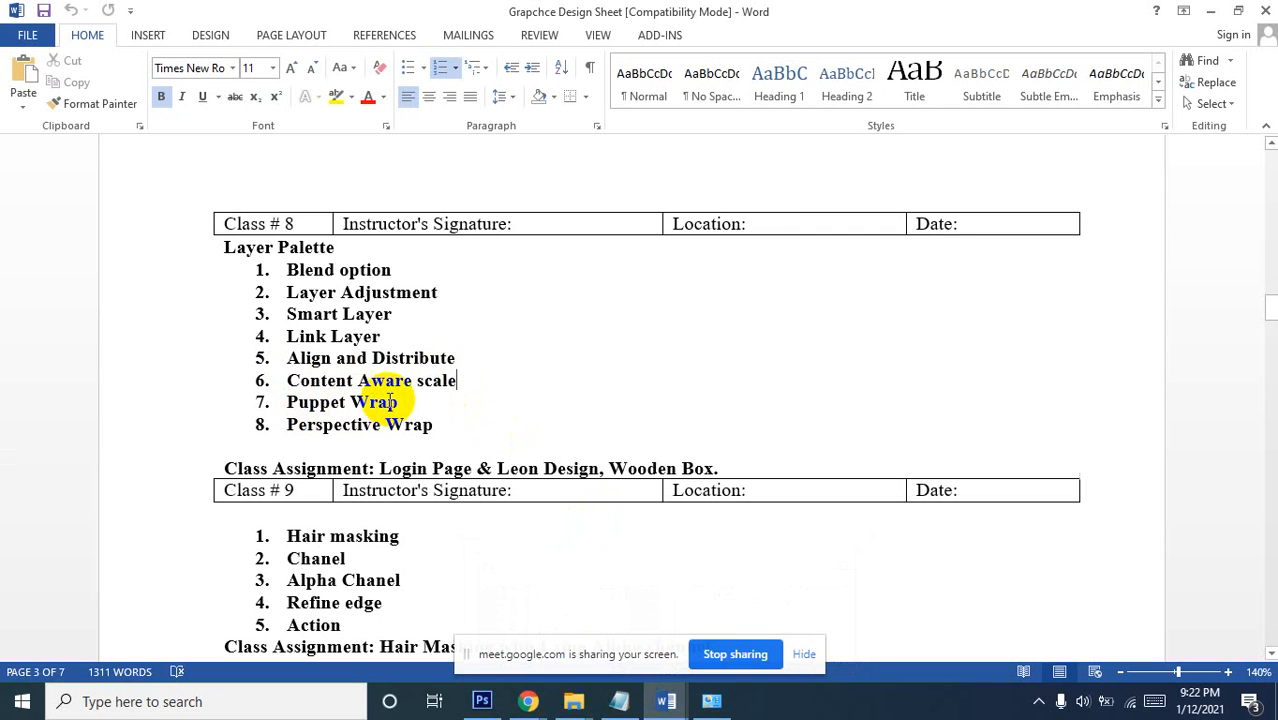
pyautogui.click(435, 410)
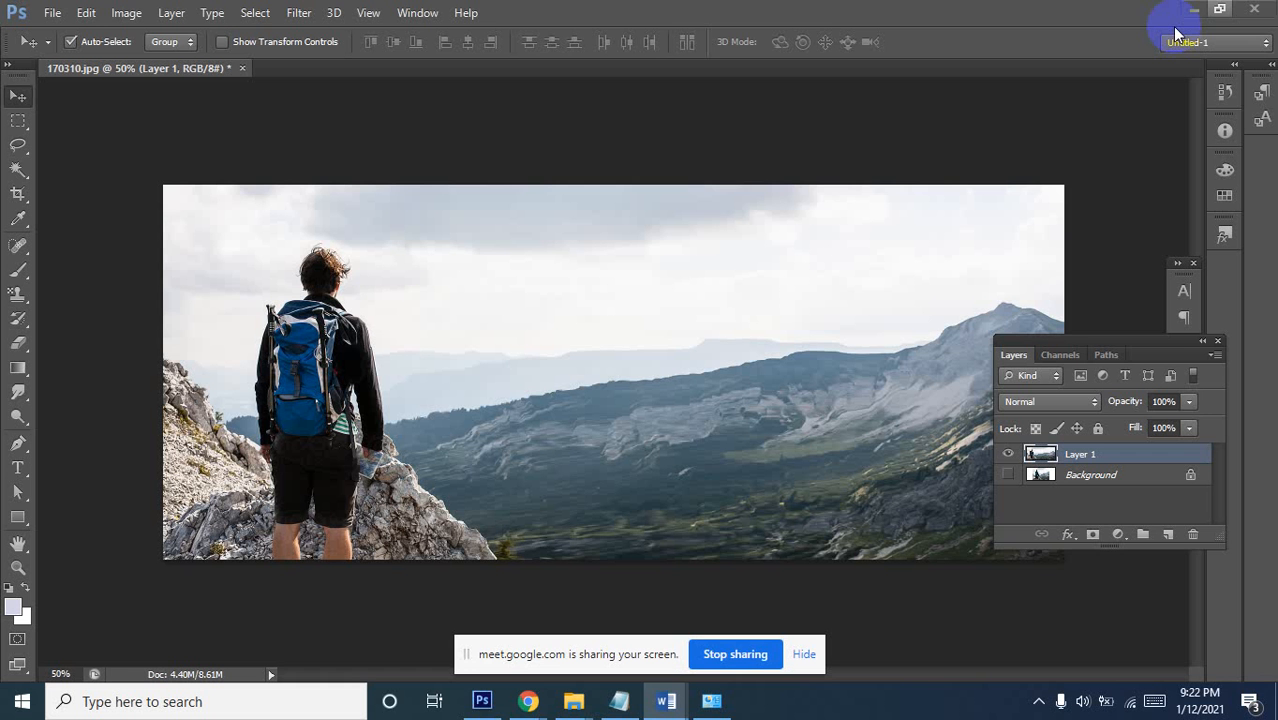
pyautogui.click(1209, 12)
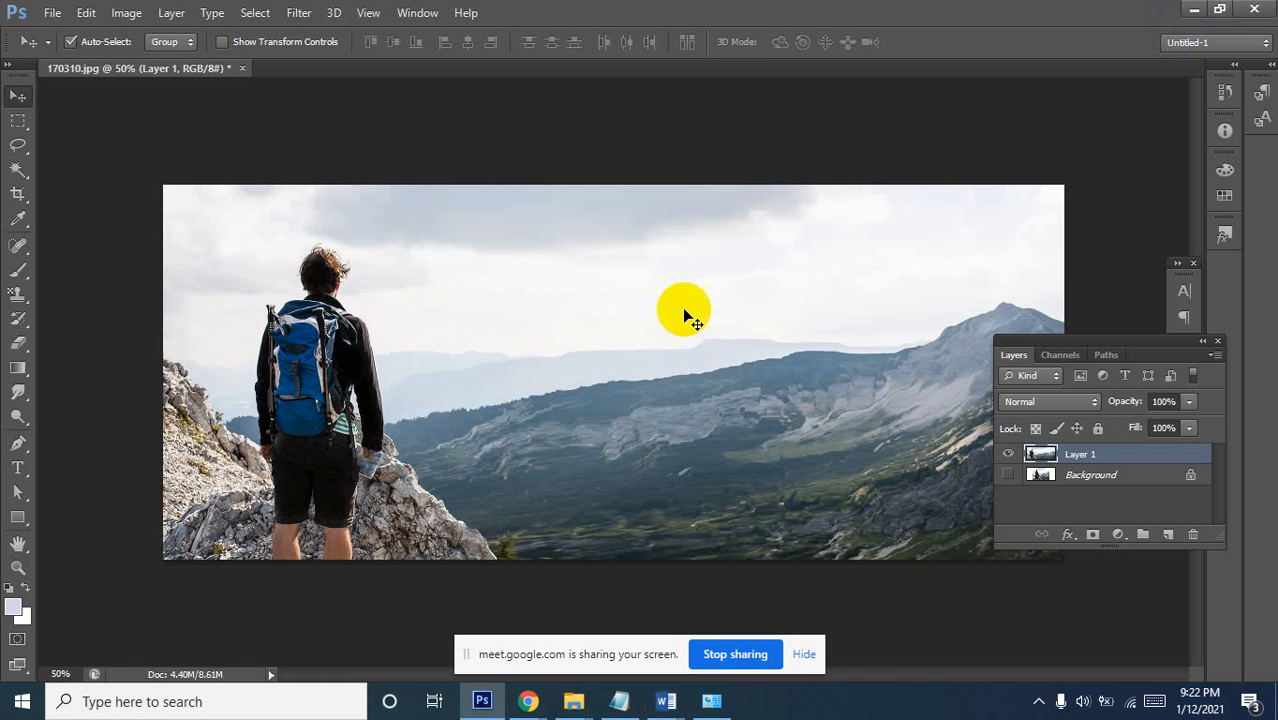
# Close the hiker photo without saving and open the 19wxms_j0592_bgr_w01 photo from the pic folder
pyautogui.click(242, 68)
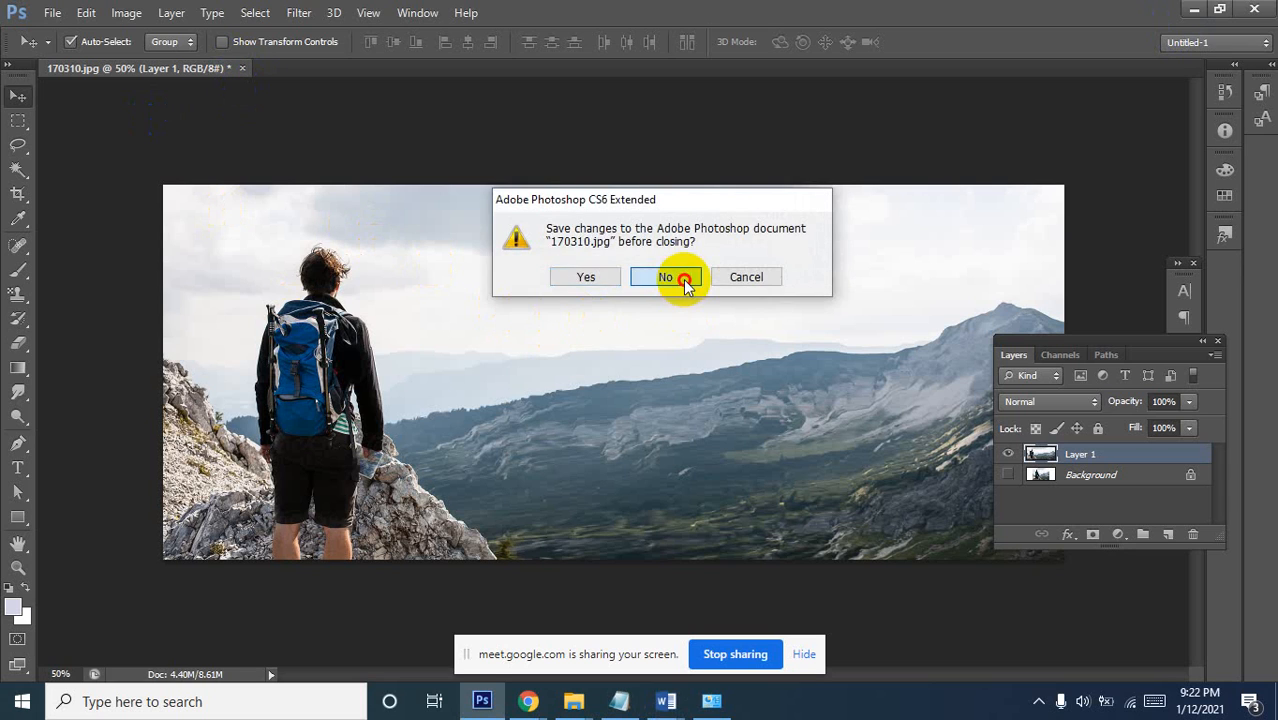
pyautogui.click(683, 279)
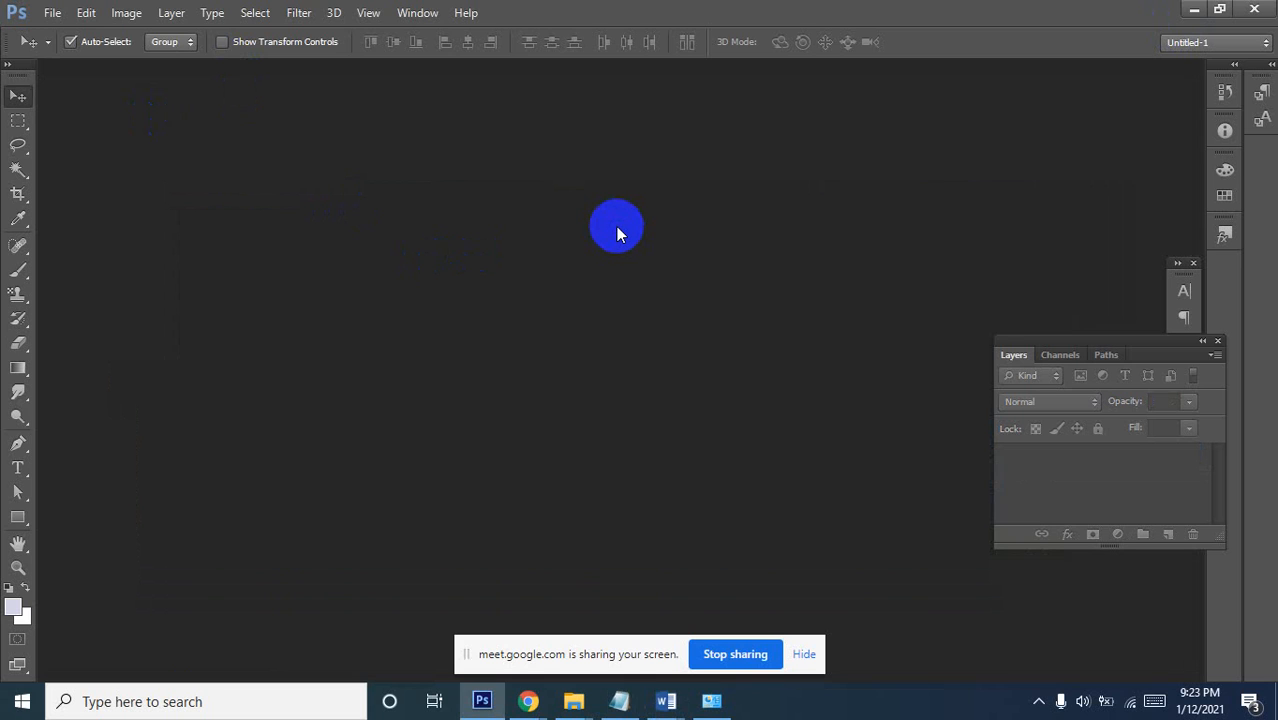
pyautogui.doubleClick(617, 230)
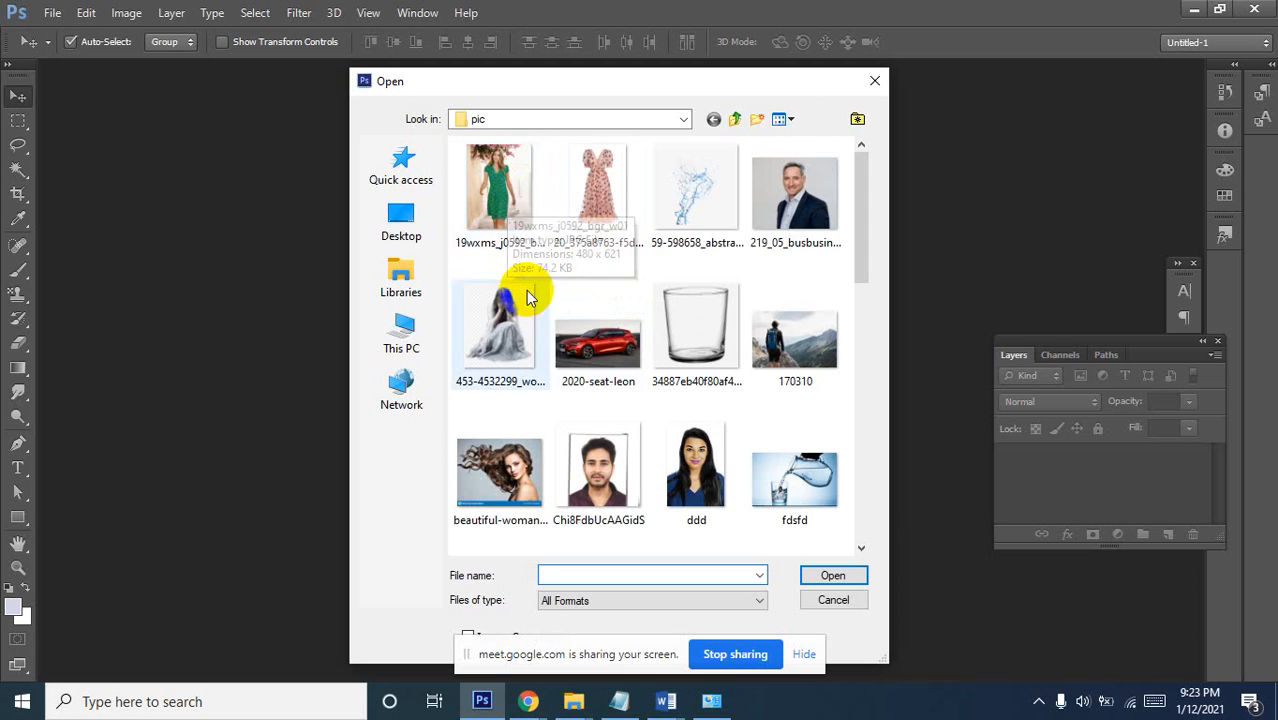
pyautogui.click(499, 195)
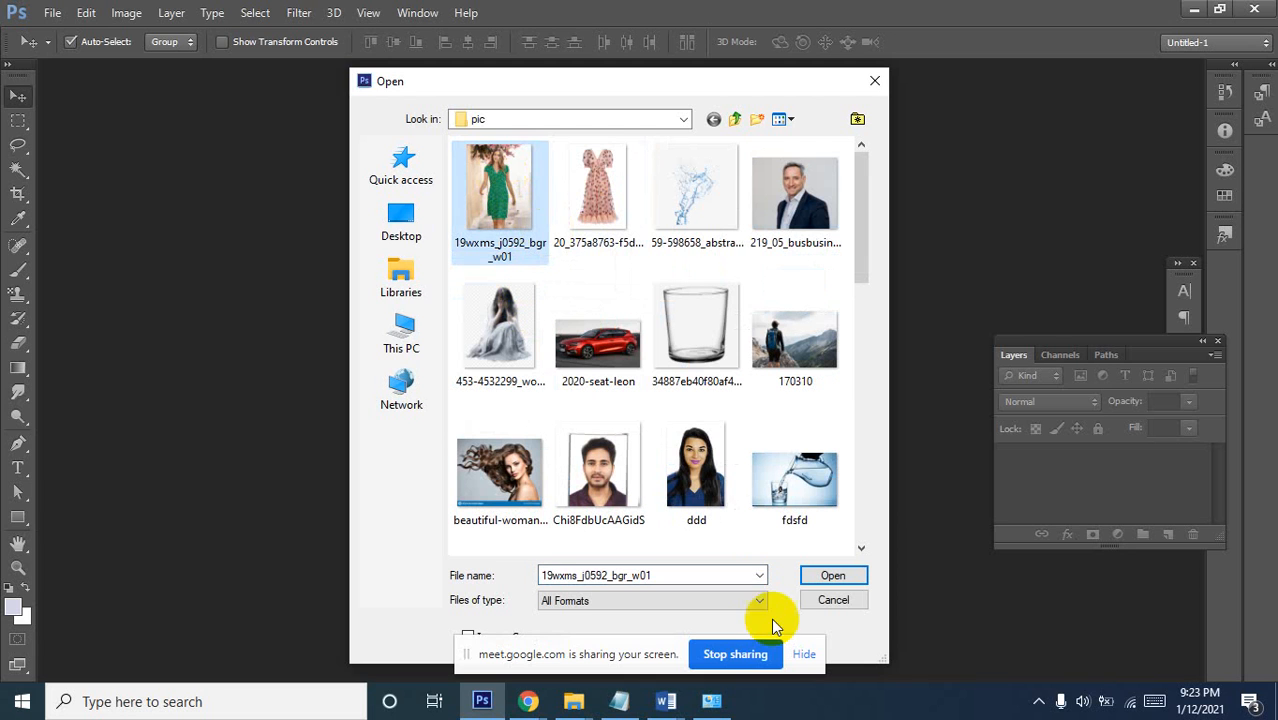
pyautogui.click(831, 577)
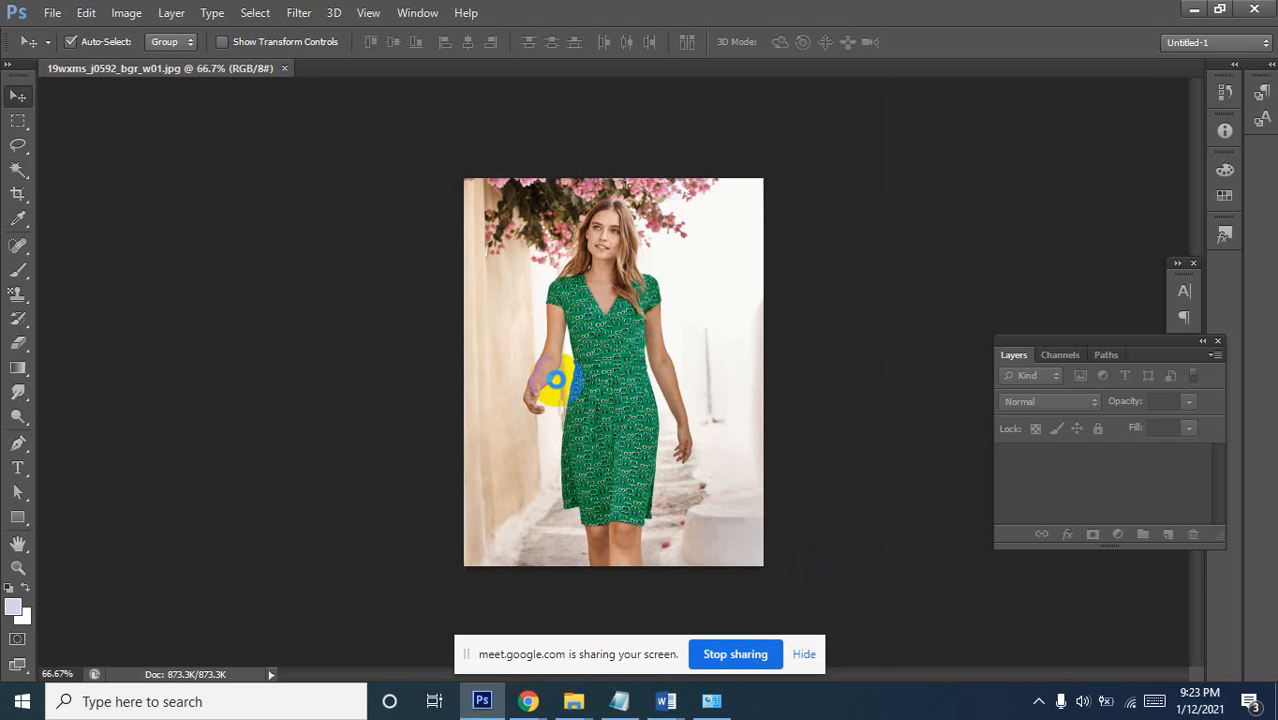
# Examine the woman's green dress up close around the neckline and shoulders, then as a whole
pyautogui.keyDown('ctrl'); pyautogui.click(580, 307); pyautogui.keyUp('ctrl')
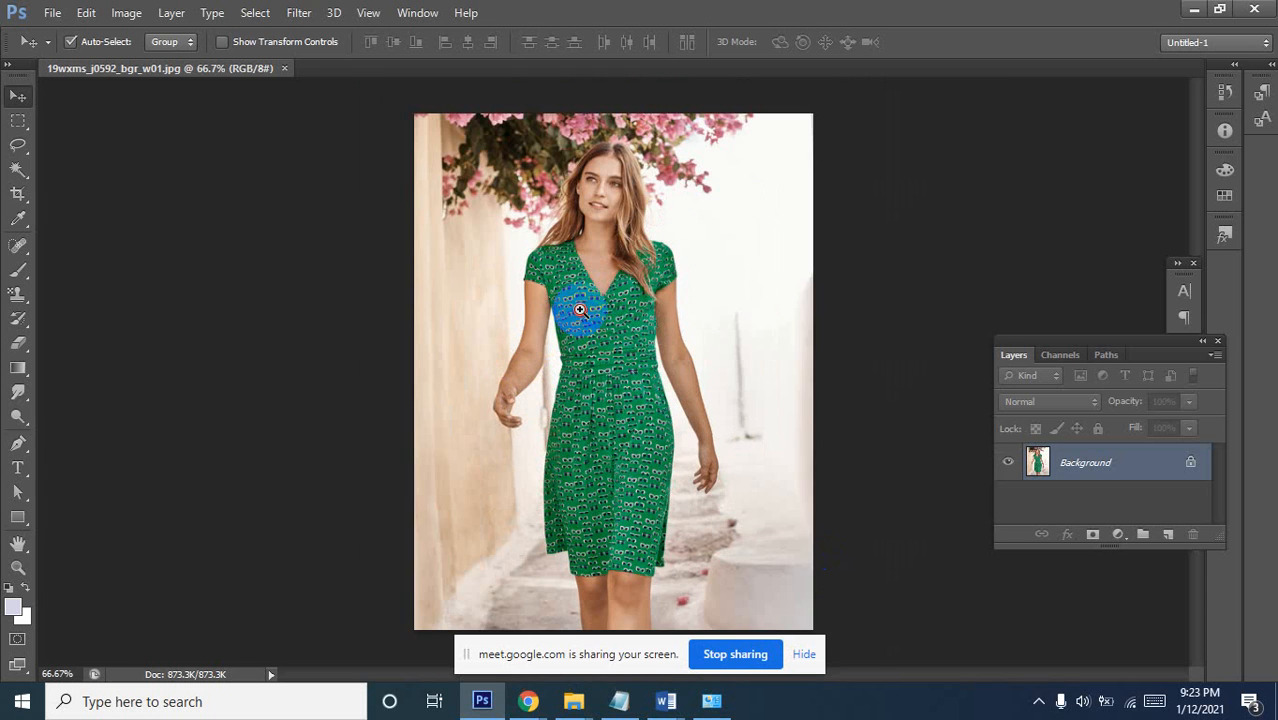
pyautogui.keyDown('ctrl'); pyautogui.click(580, 305); pyautogui.keyUp('ctrl')
pyautogui.keyDown('ctrl'); pyautogui.click(605, 220); pyautogui.keyUp('ctrl')
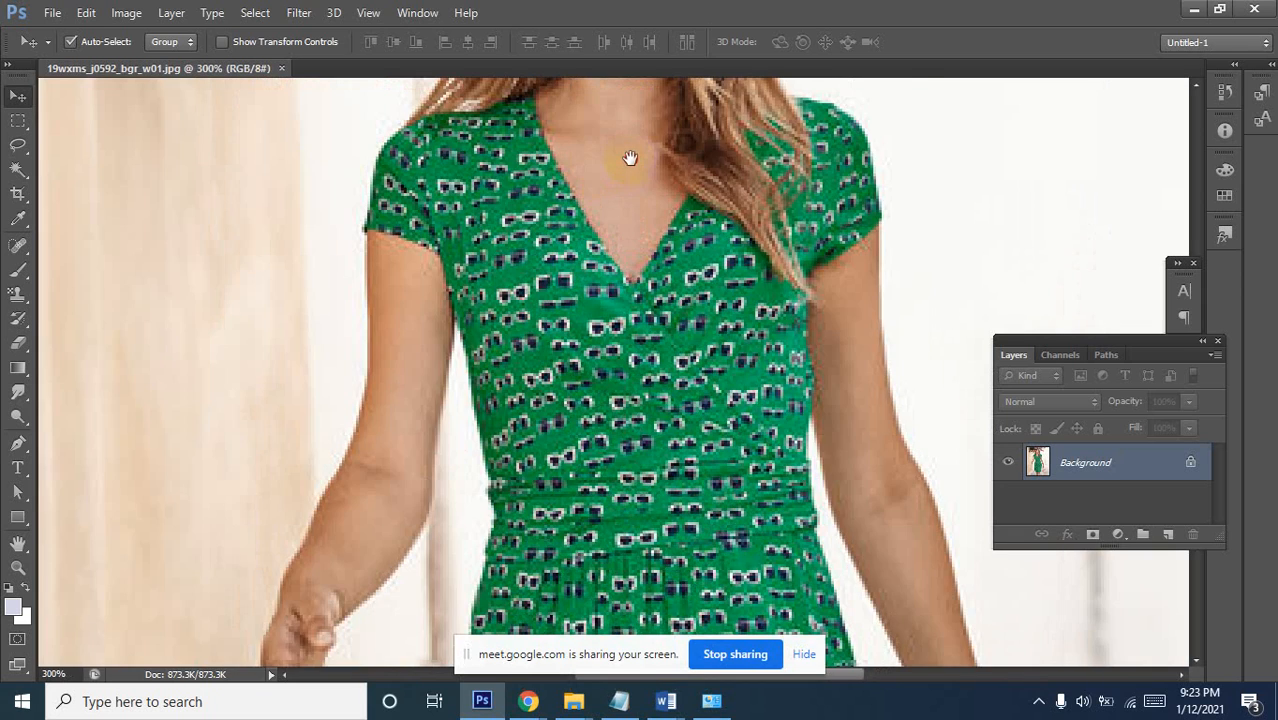
pyautogui.moveTo(625, 162); pyautogui.dragTo(616, 334)
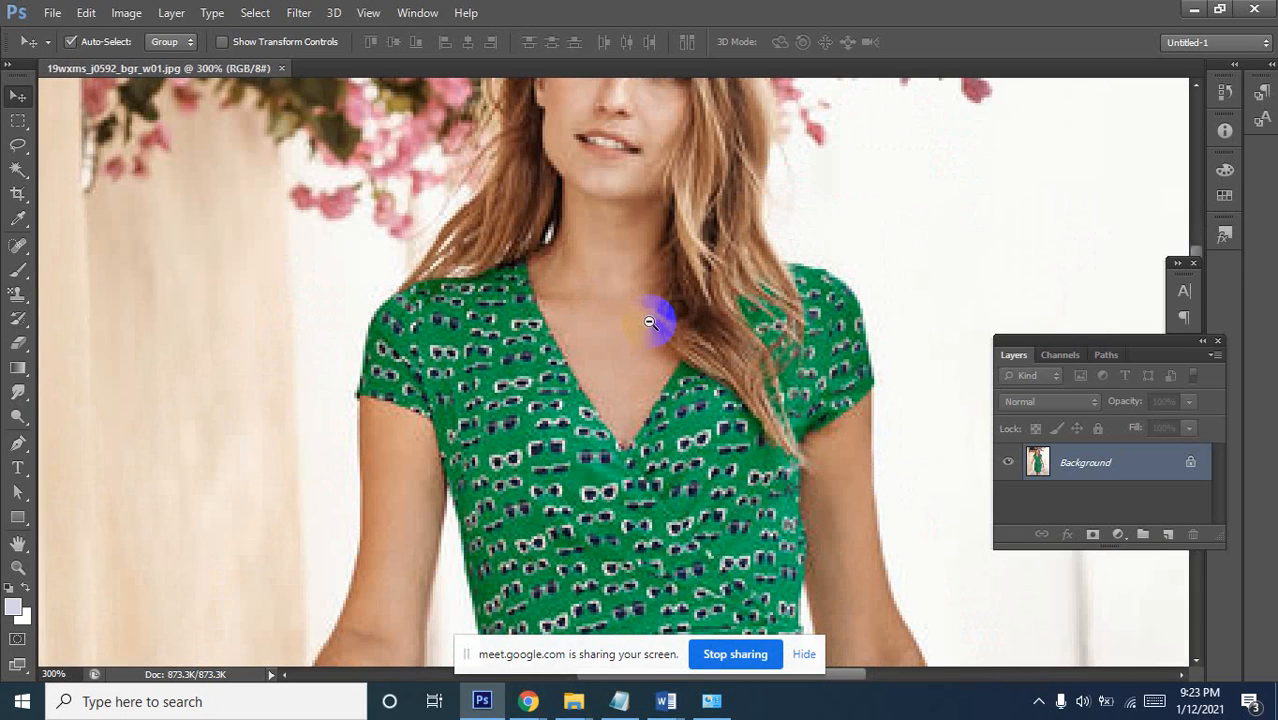
pyautogui.keyDown('alt'); pyautogui.click(656, 320); pyautogui.keyUp('alt')
pyautogui.keyDown('alt'); pyautogui.click(656, 387); pyautogui.keyUp('alt')
pyautogui.keyDown('alt'); pyautogui.click(630, 400); pyautogui.keyUp('alt')
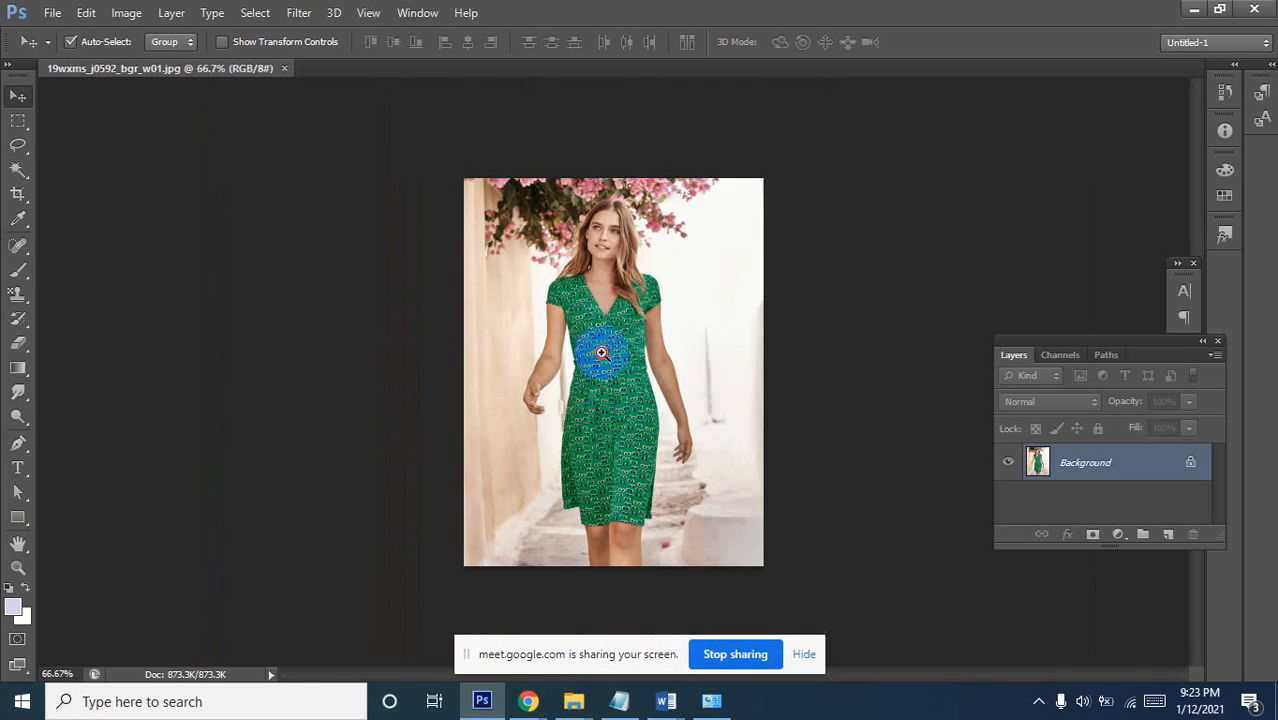
pyautogui.click(600, 346)
pyautogui.keyDown('alt'); pyautogui.click(583, 327); pyautogui.keyUp('alt')
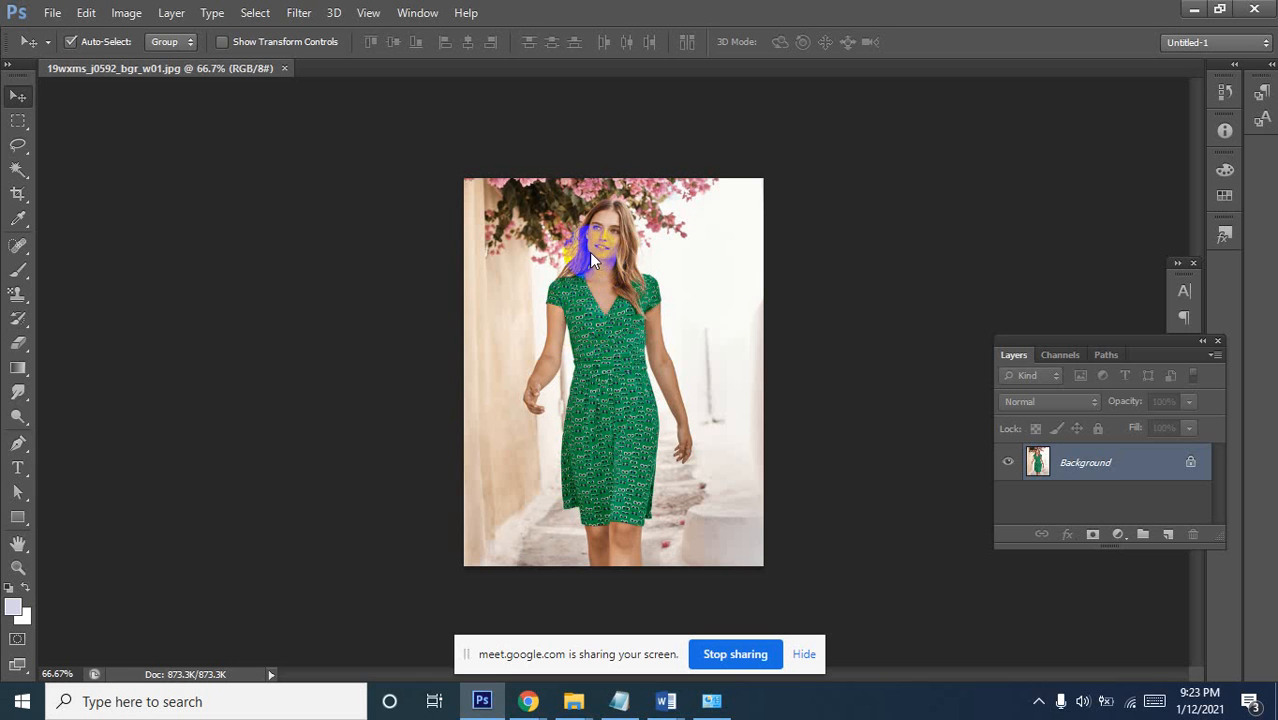
# Open the Saloni-martine-dress image from the pic folder and move its blue dress onto the woman's photo as a new layer
pyautogui.hotkey('ctrl', 'o')
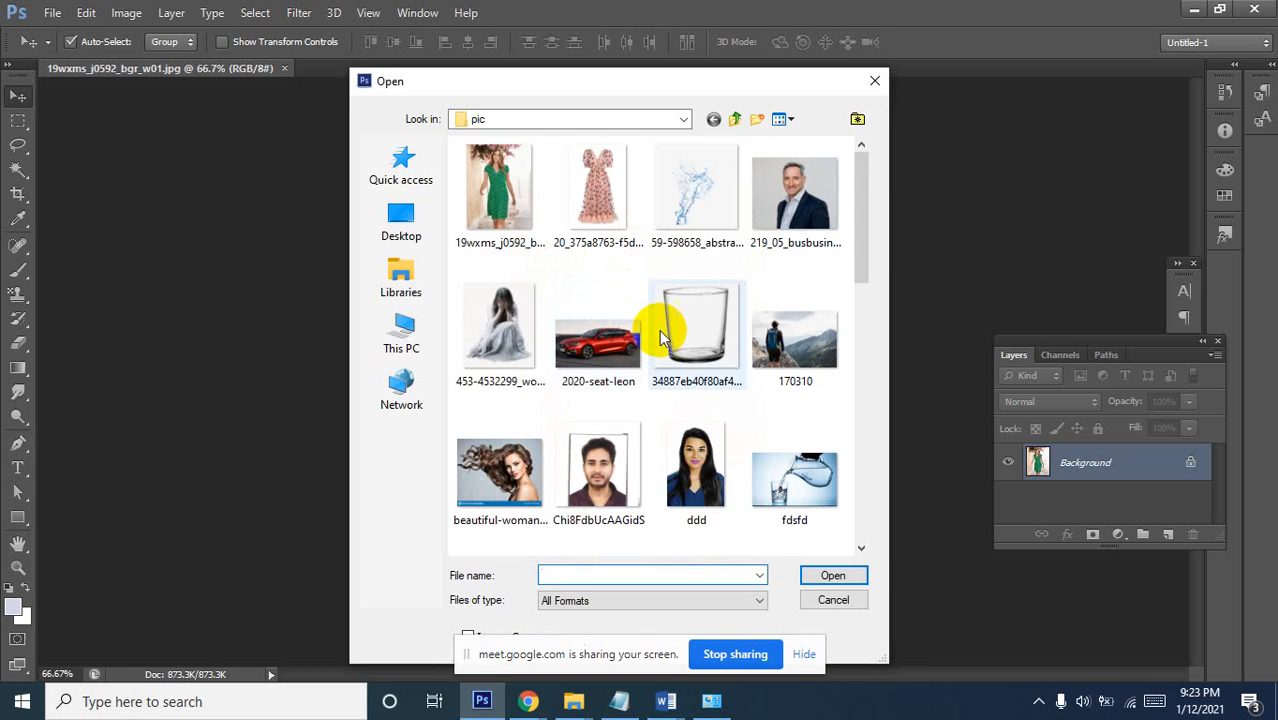
pyautogui.scroll(-10, 705, 443)
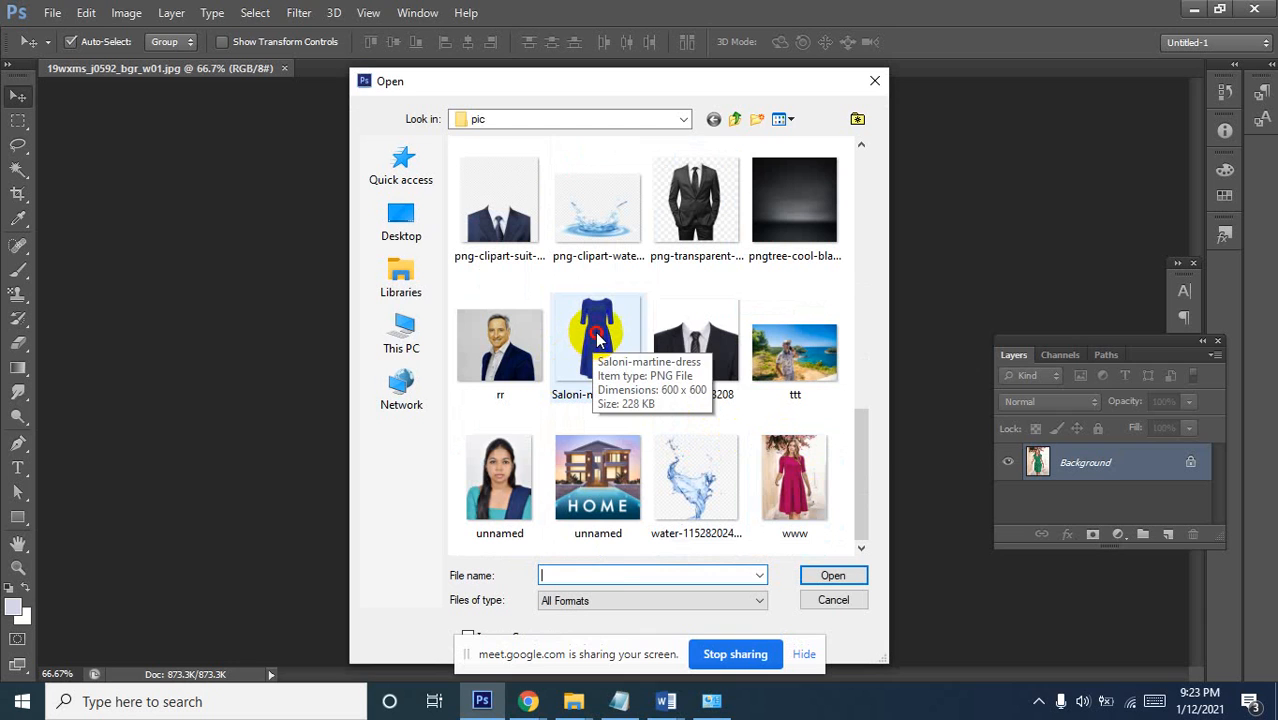
pyautogui.click(597, 340)
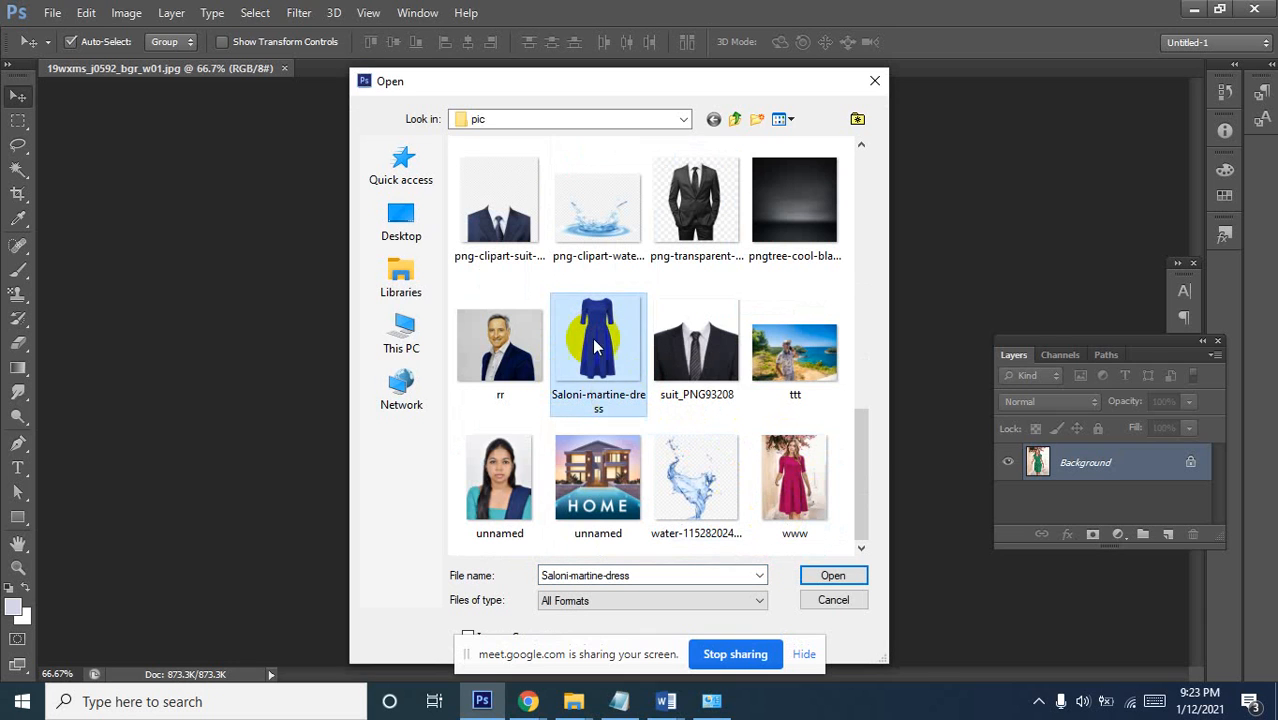
pyautogui.click(843, 577)
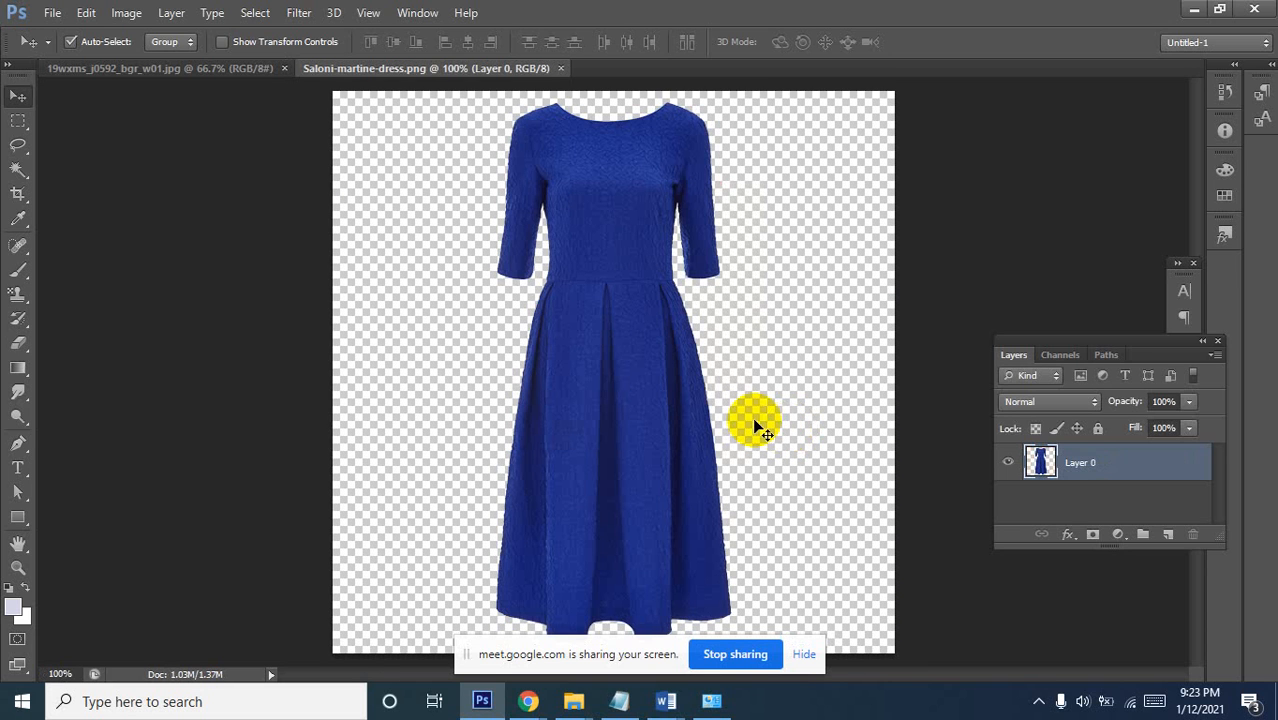
pyautogui.moveTo(626, 383)
pyautogui.mouseDown()
pyautogui.moveTo(420, 372)
pyautogui.moveTo(248, 231)
pyautogui.moveTo(157, 54)
pyautogui.moveTo(608, 414)
pyautogui.moveTo(604, 395)
pyautogui.mouseUp()
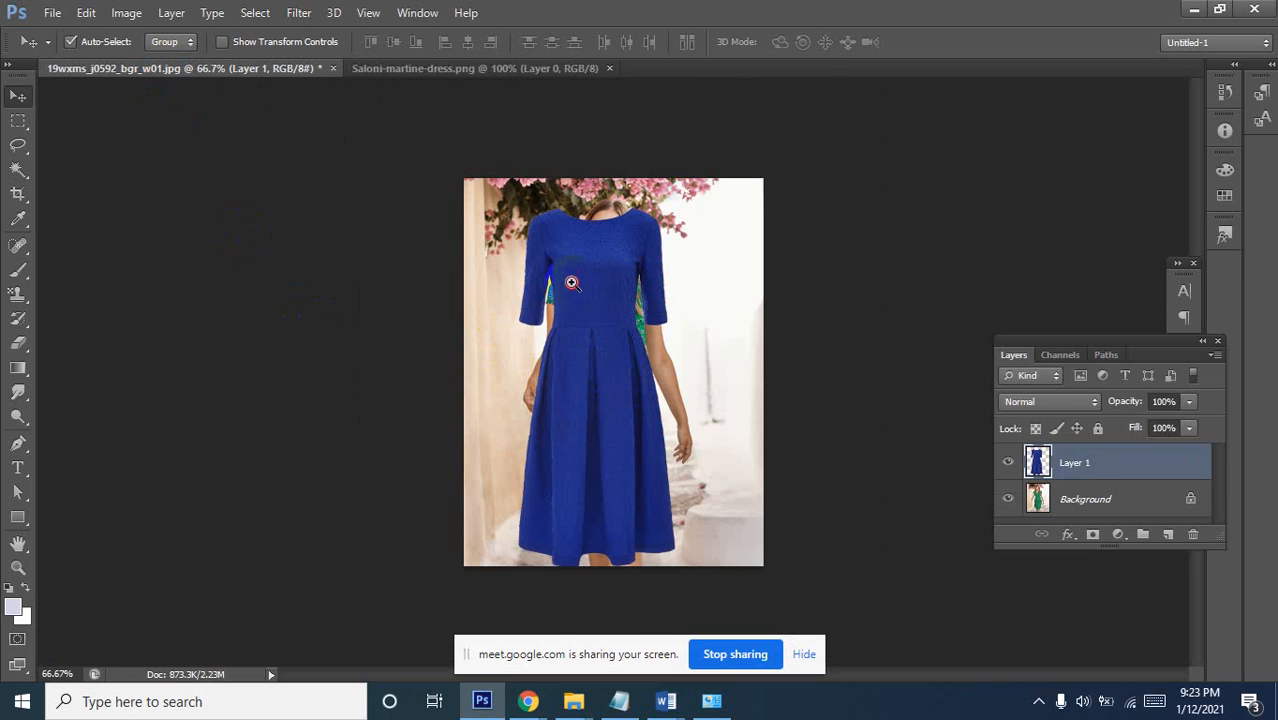
# Scale the blue dress layer down to about 73.4% with Free Transform and apply it
pyautogui.keyDown('ctrl'); pyautogui.click(571, 283); pyautogui.keyUp('ctrl')
pyautogui.keyDown('alt'); pyautogui.click(581, 290); pyautogui.keyUp('alt')
pyautogui.hotkey('ctrl', 't')
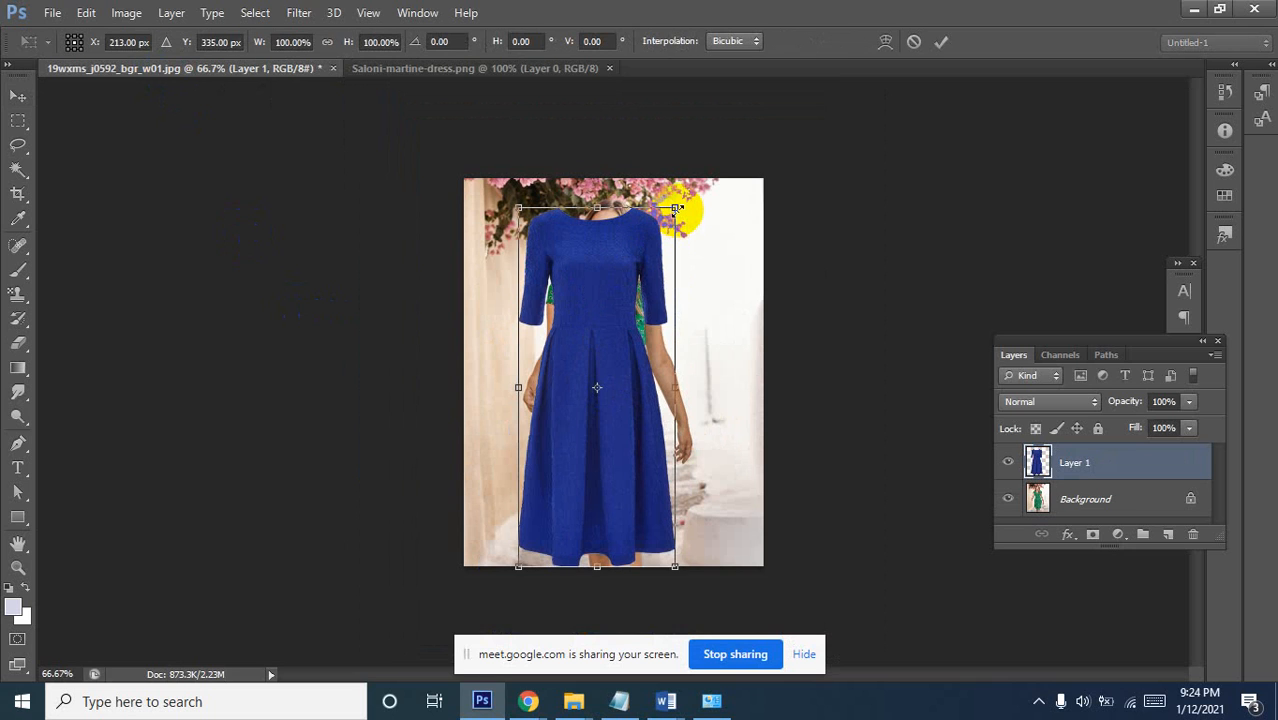
pyautogui.moveTo(675, 211); pyautogui.dragTo(660, 257)
pyautogui.press('Return')
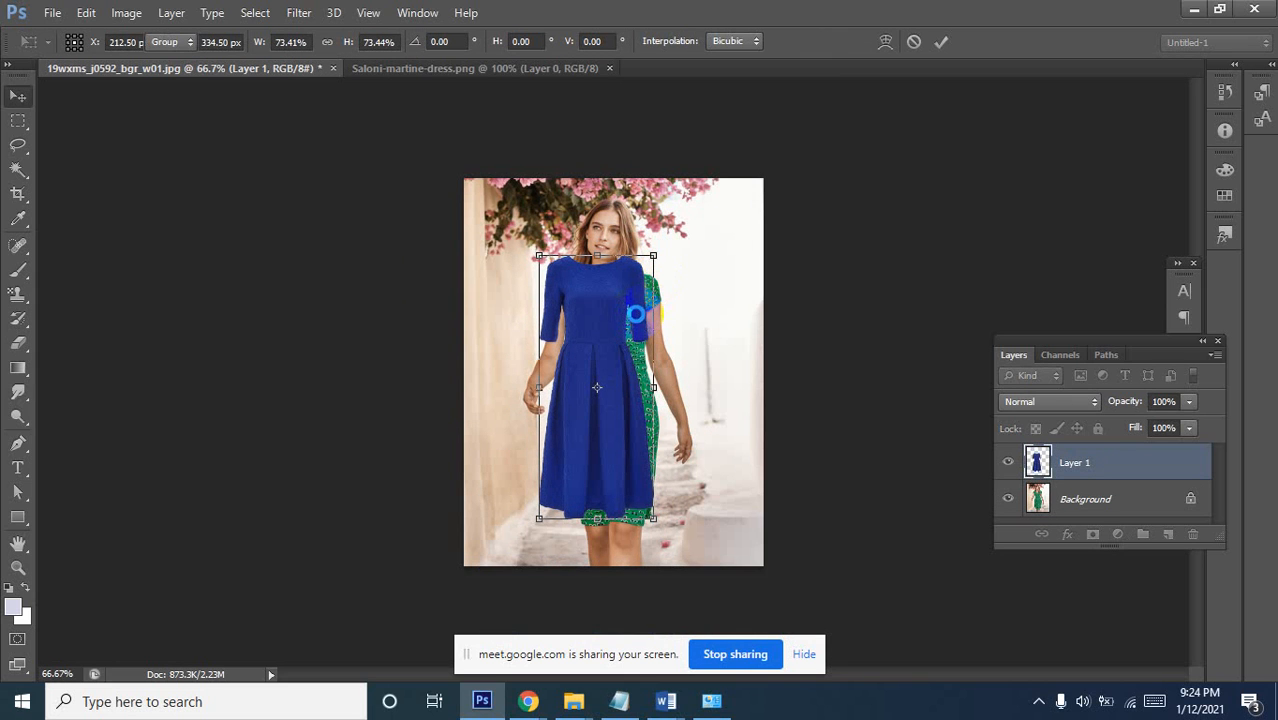
# Move the blue dress so its neckline sits below the woman's neck and it is centred over the green dress
pyautogui.scroll(1, 620, 330)
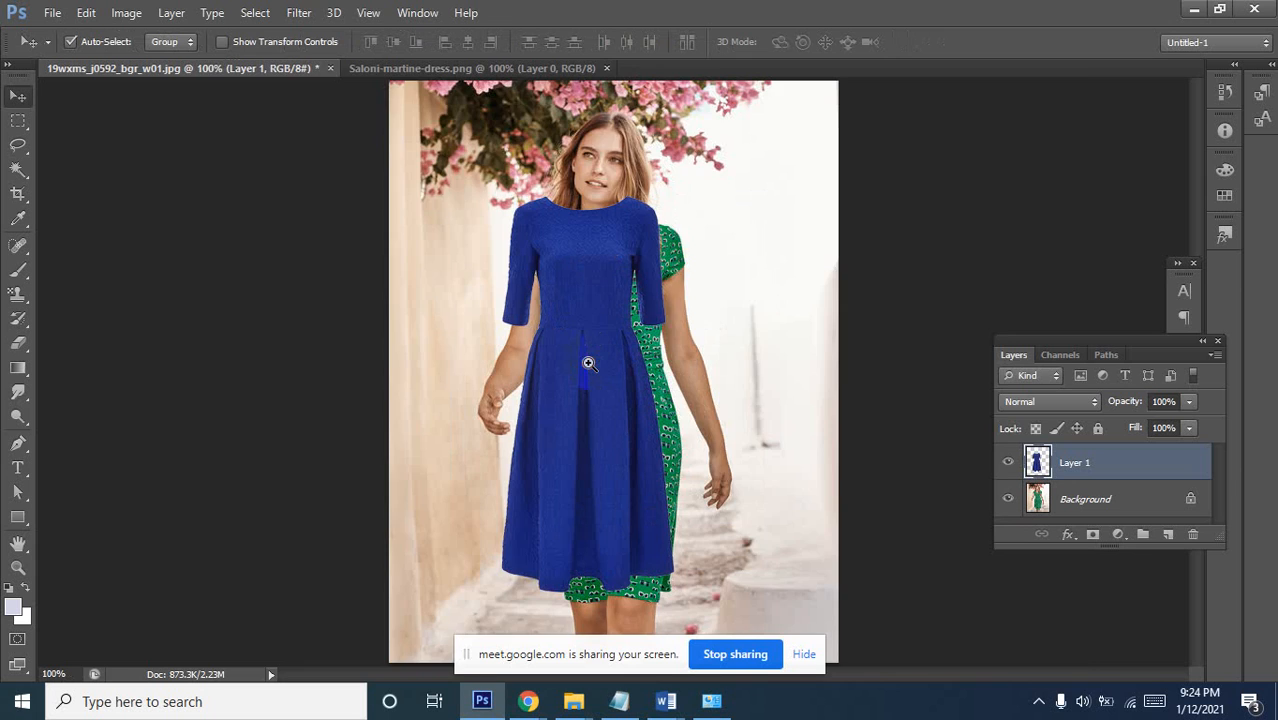
pyautogui.scroll(1, 585, 360)
pyautogui.moveTo(619, 362); pyautogui.dragTo(592, 488)
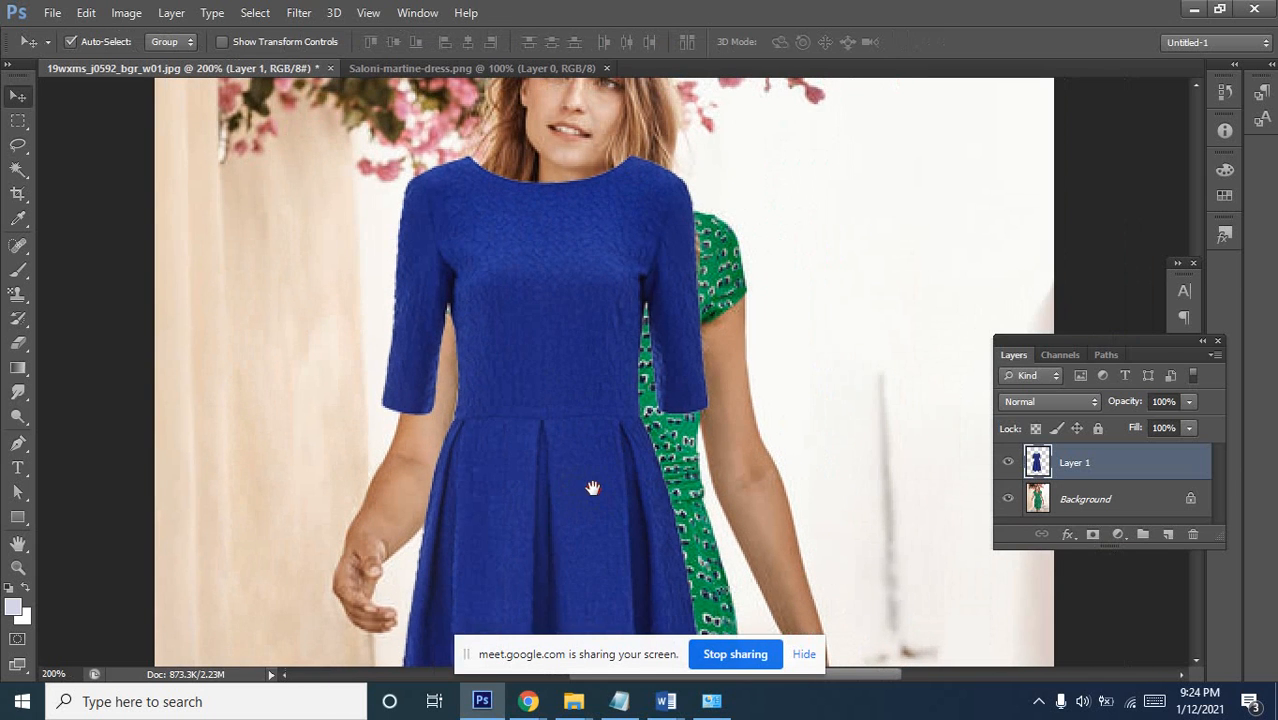
pyautogui.moveTo(550, 302); pyautogui.dragTo(584, 350)
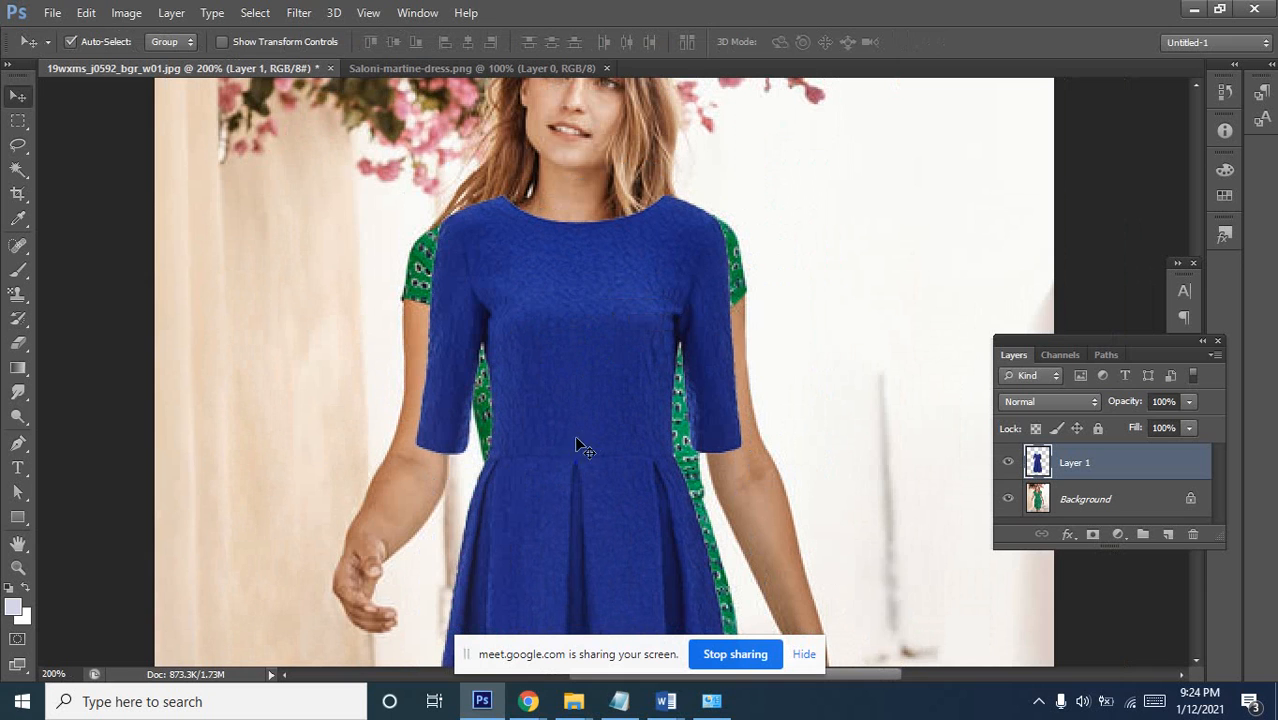
# Enlarge the blue dress layer to about 113% with Free Transform and nudge it down to Y 368 px
pyautogui.keyDown('alt'); pyautogui.click(551, 435); pyautogui.keyUp('alt')
pyautogui.keyDown('ctrl'); pyautogui.click(568, 367); pyautogui.keyUp('ctrl')
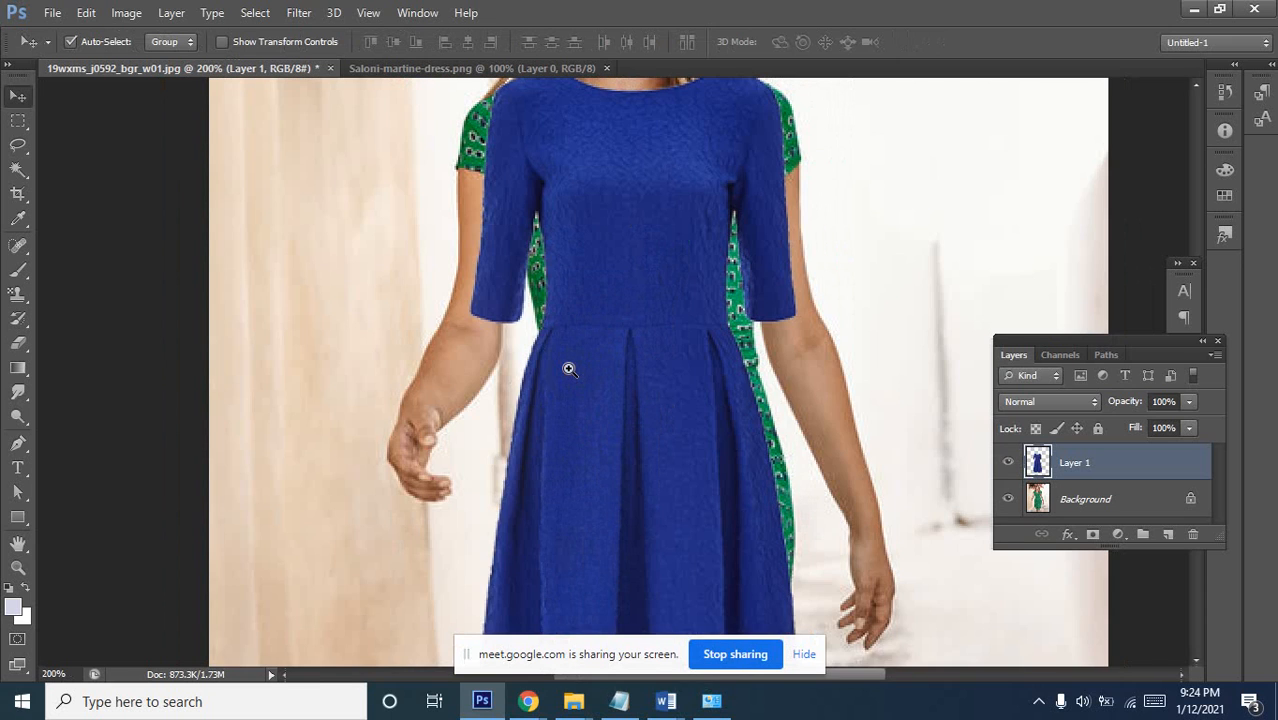
pyautogui.keyDown('alt'); pyautogui.click(593, 331); pyautogui.keyUp('alt')
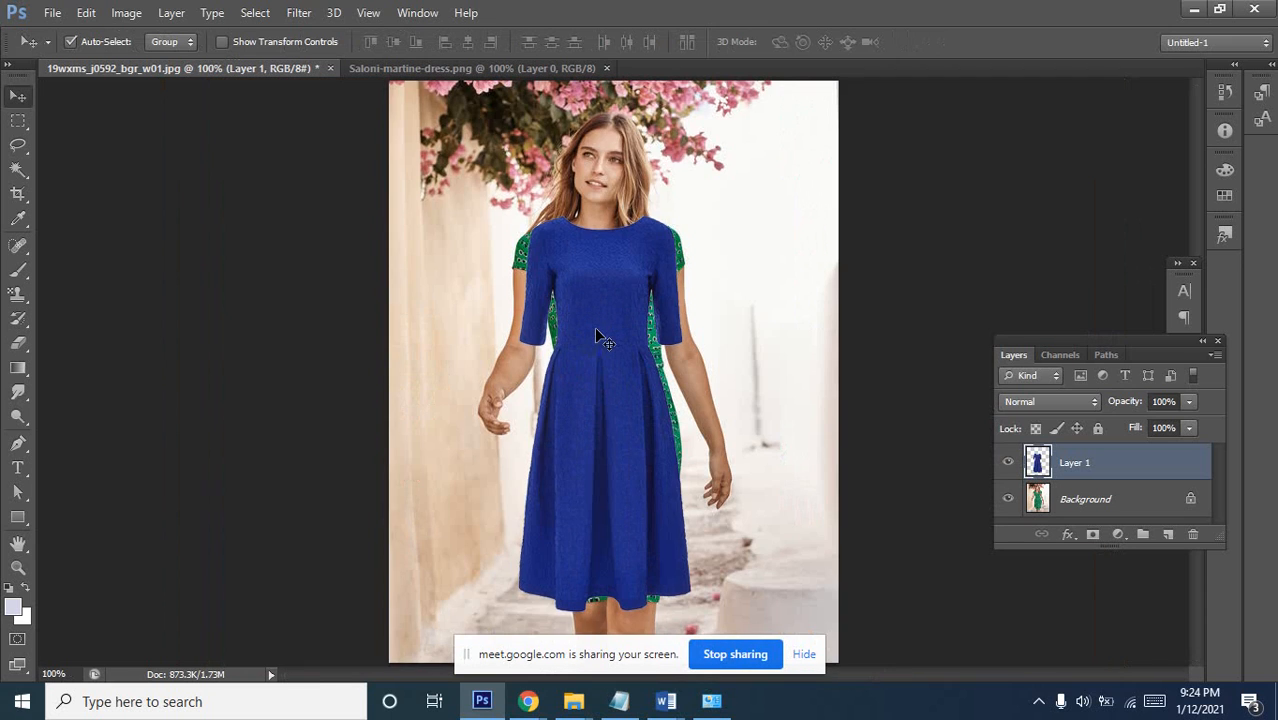
pyautogui.hotkey('ctrl', 't')
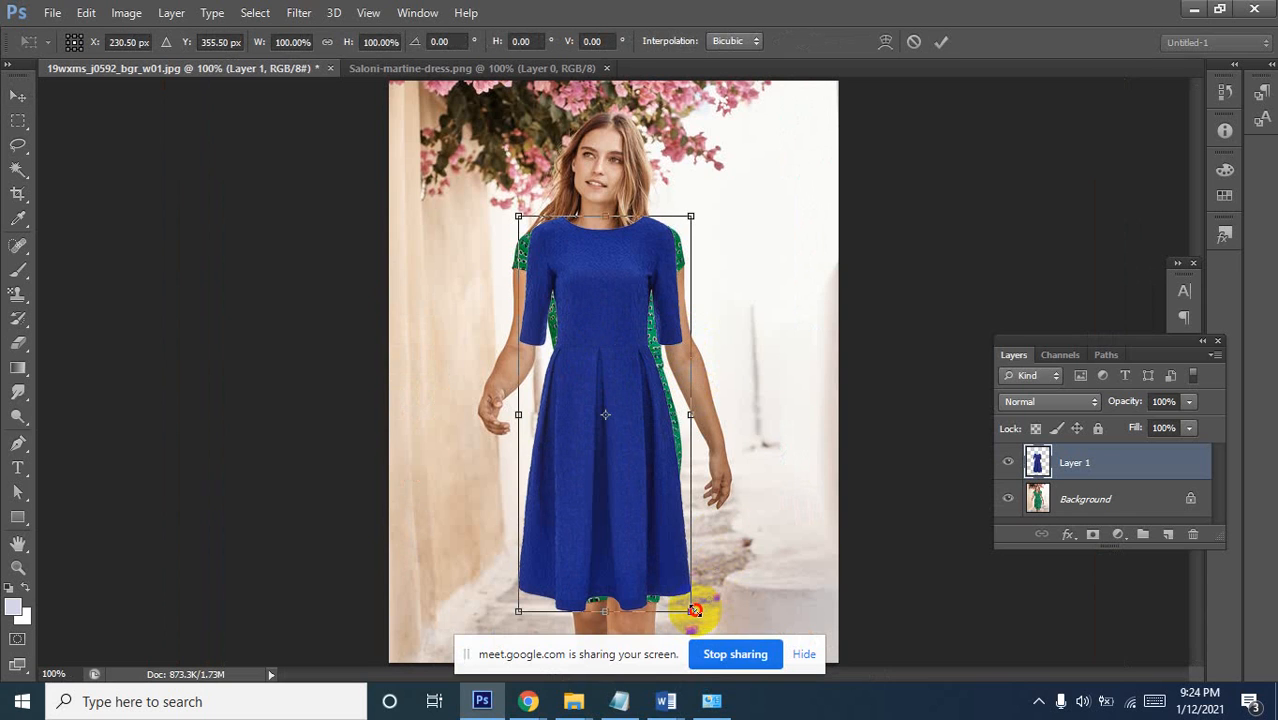
pyautogui.moveTo(694, 610); pyautogui.dragTo(712, 632)
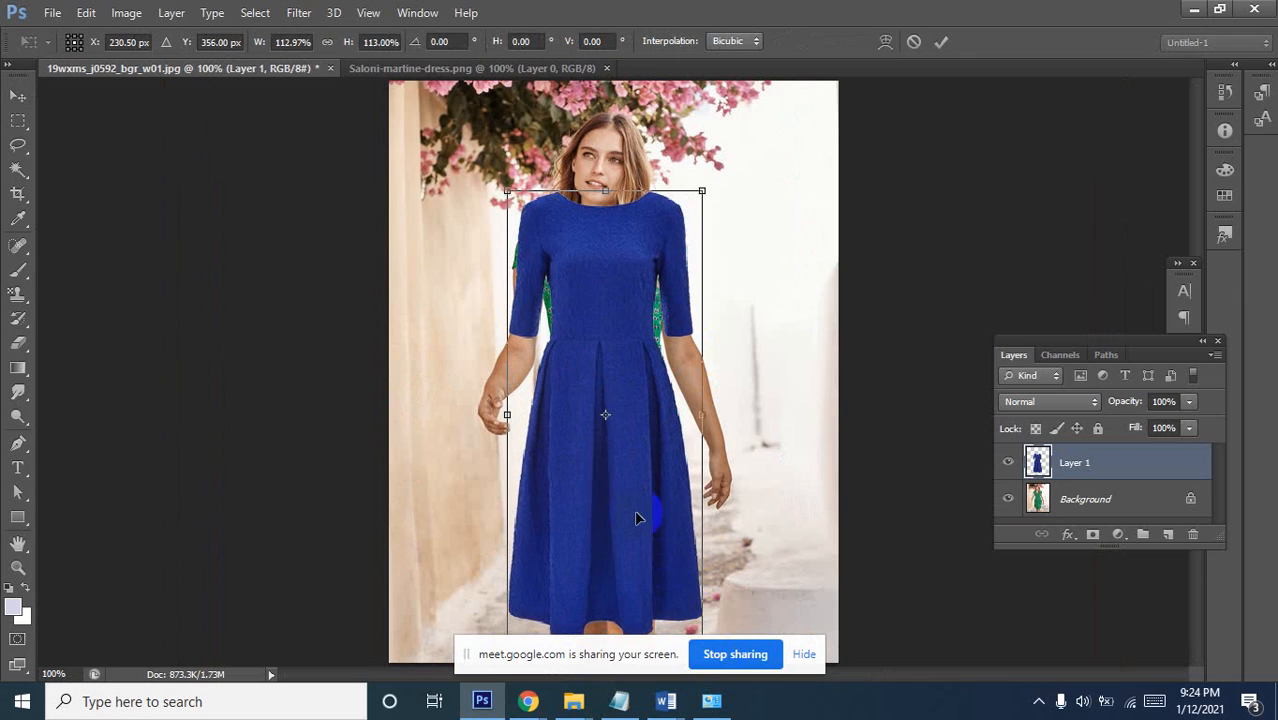
pyautogui.press('Down')
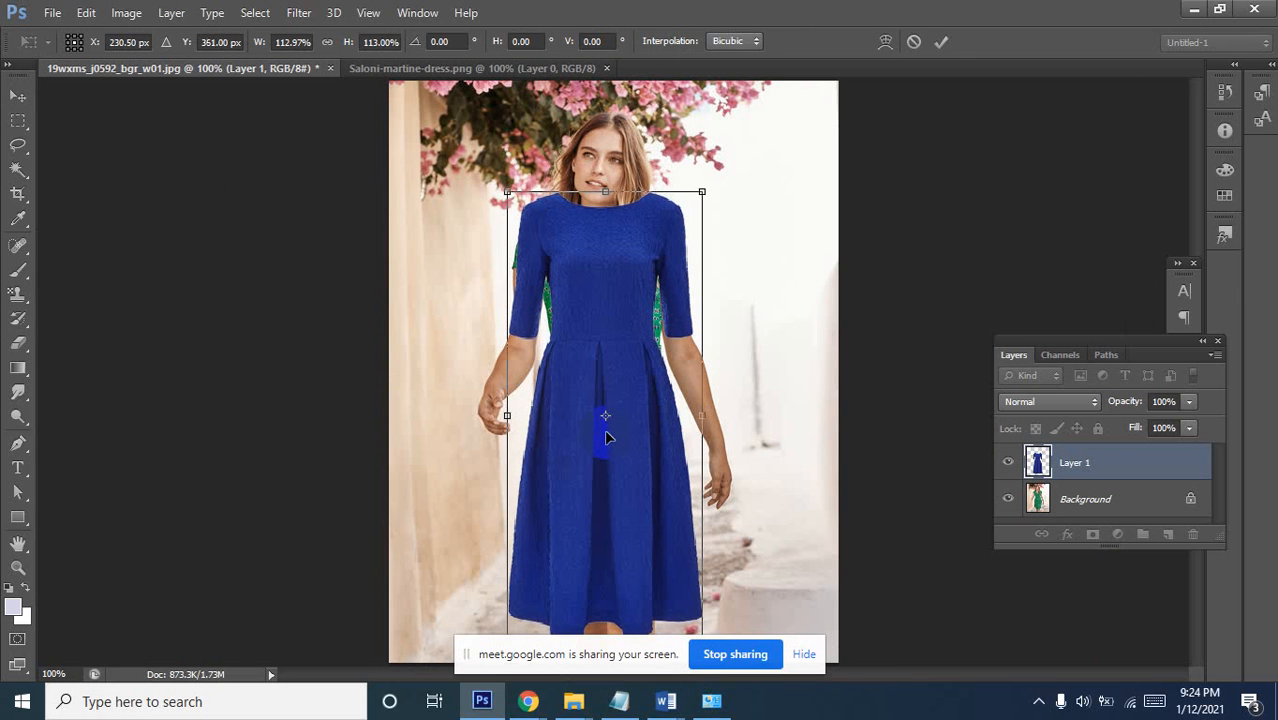
pyautogui.press('Down')
pyautogui.press('Down')
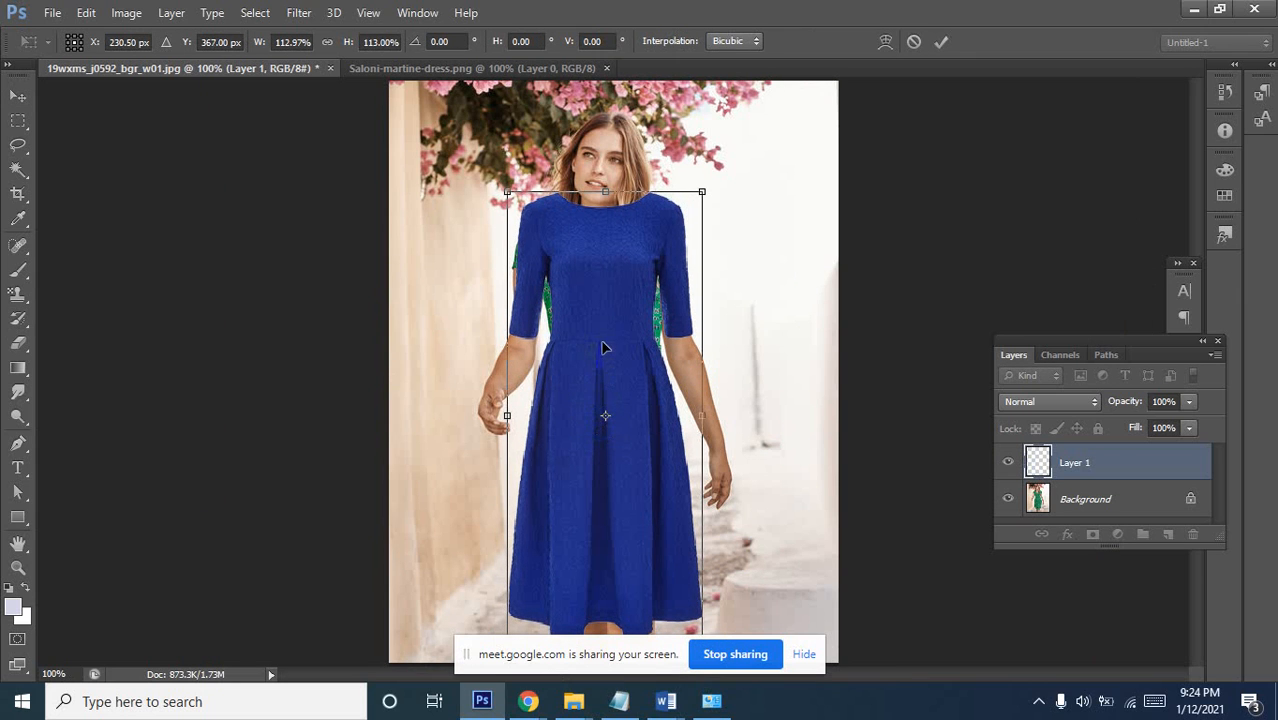
pyautogui.press('Down')
pyautogui.press('Down')
pyautogui.press('Down')
pyautogui.press('Down')
pyautogui.press('Down')
pyautogui.press('Down')
pyautogui.press('Down')
pyautogui.press('Down')
pyautogui.press('Down')
pyautogui.press('Down')
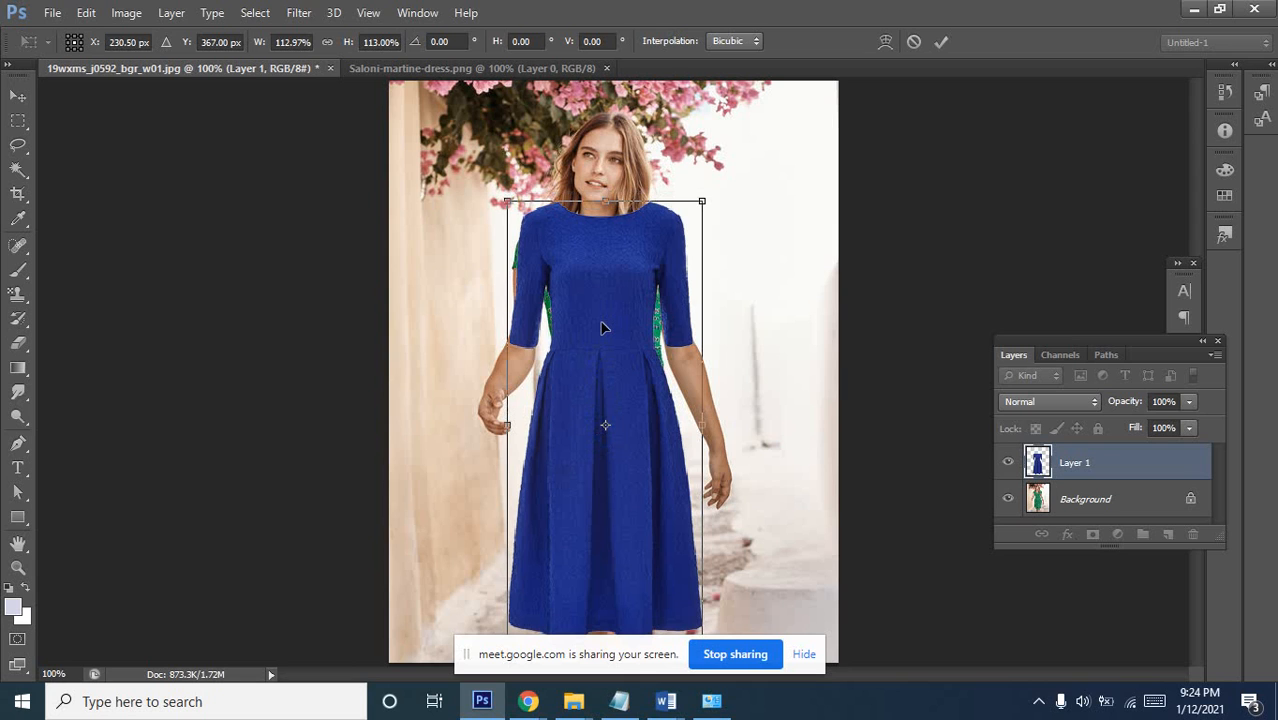
pyautogui.press('Down')
# Reduce the blue dress's transform scale to about 107.5% and apply the transform
pyautogui.hotkey('ctrl', '-')
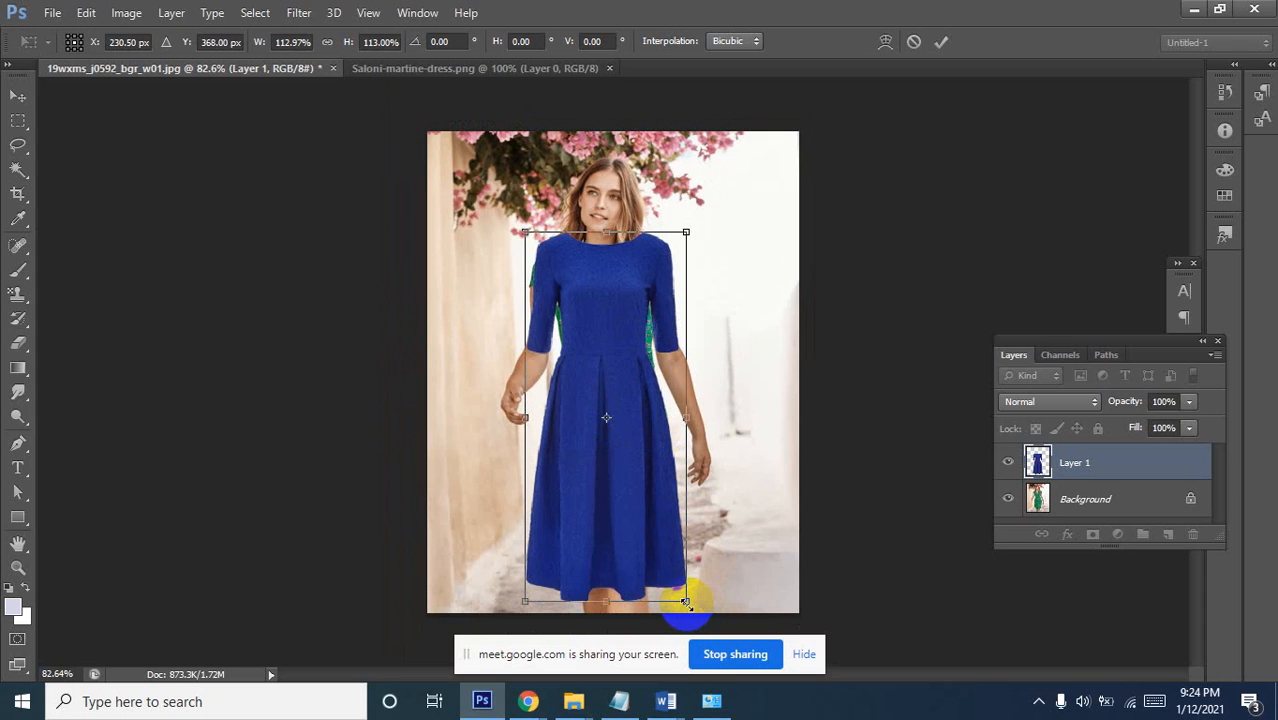
pyautogui.moveTo(686, 602); pyautogui.dragTo(681, 596)
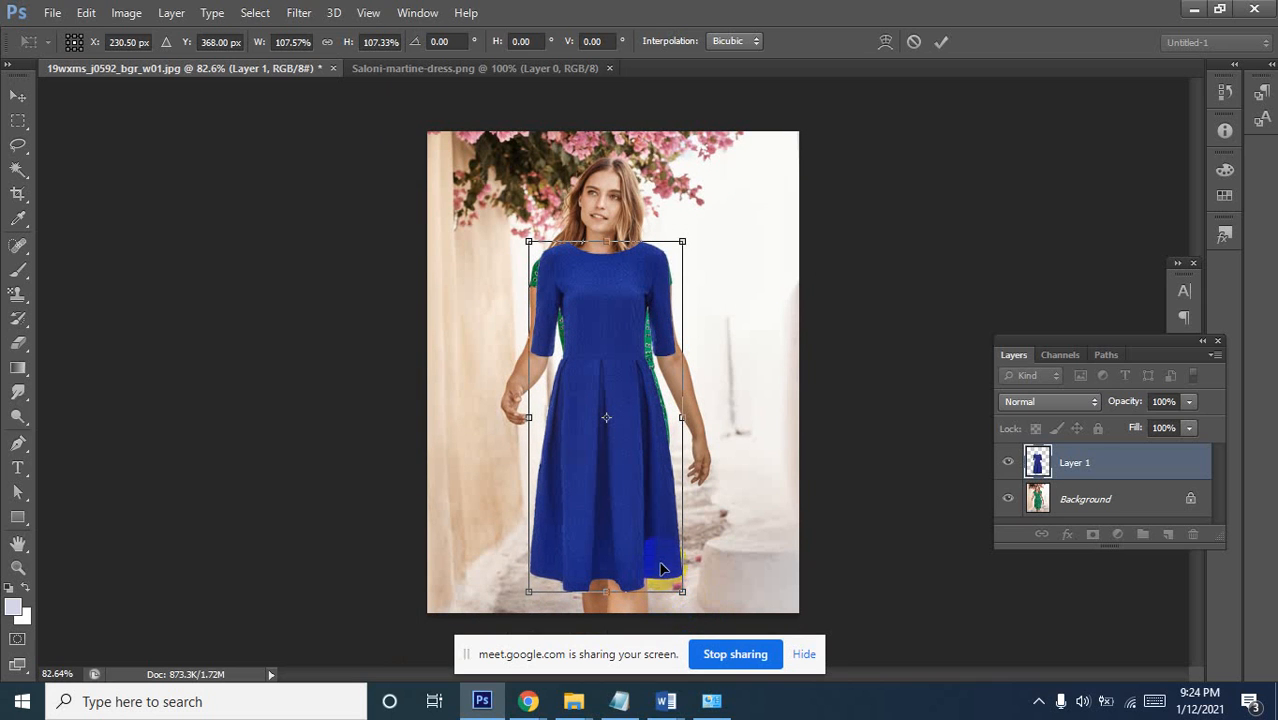
pyautogui.press('Return')
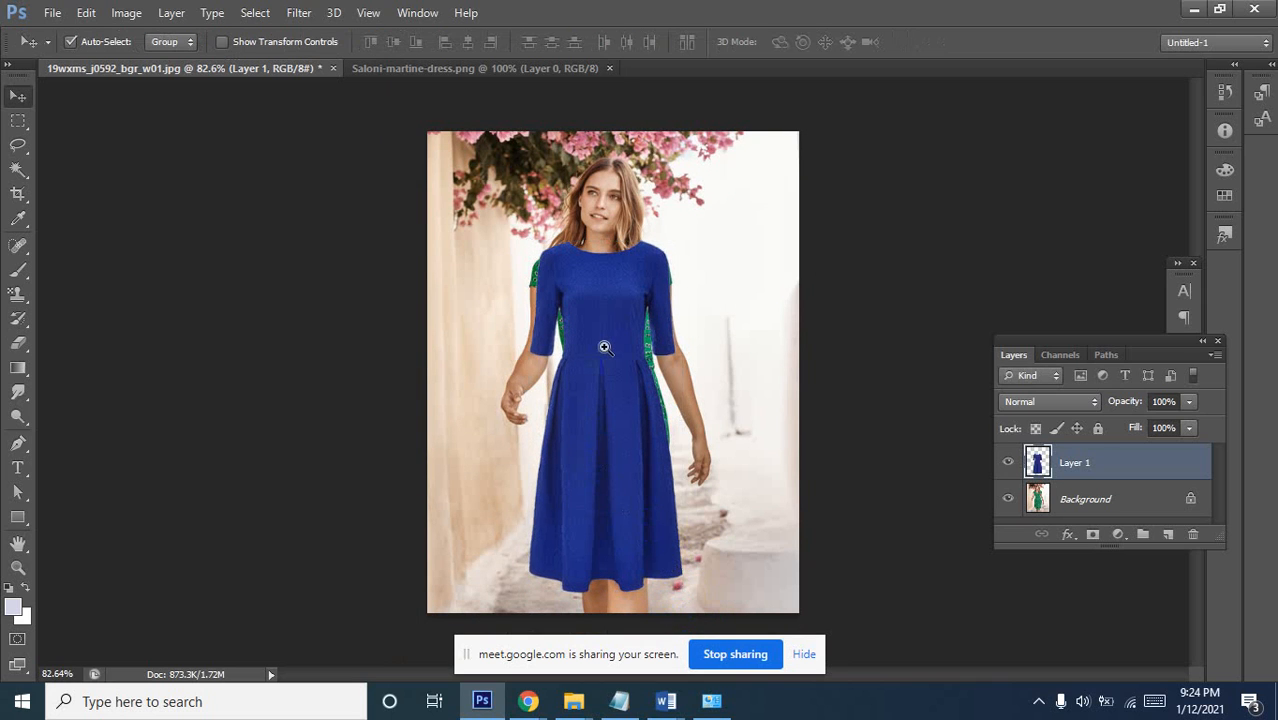
# Shift the blue dress about 0.014 in left and 0.028 in down to refine its neckline position
pyautogui.click(604, 347)
pyautogui.click(566, 267)
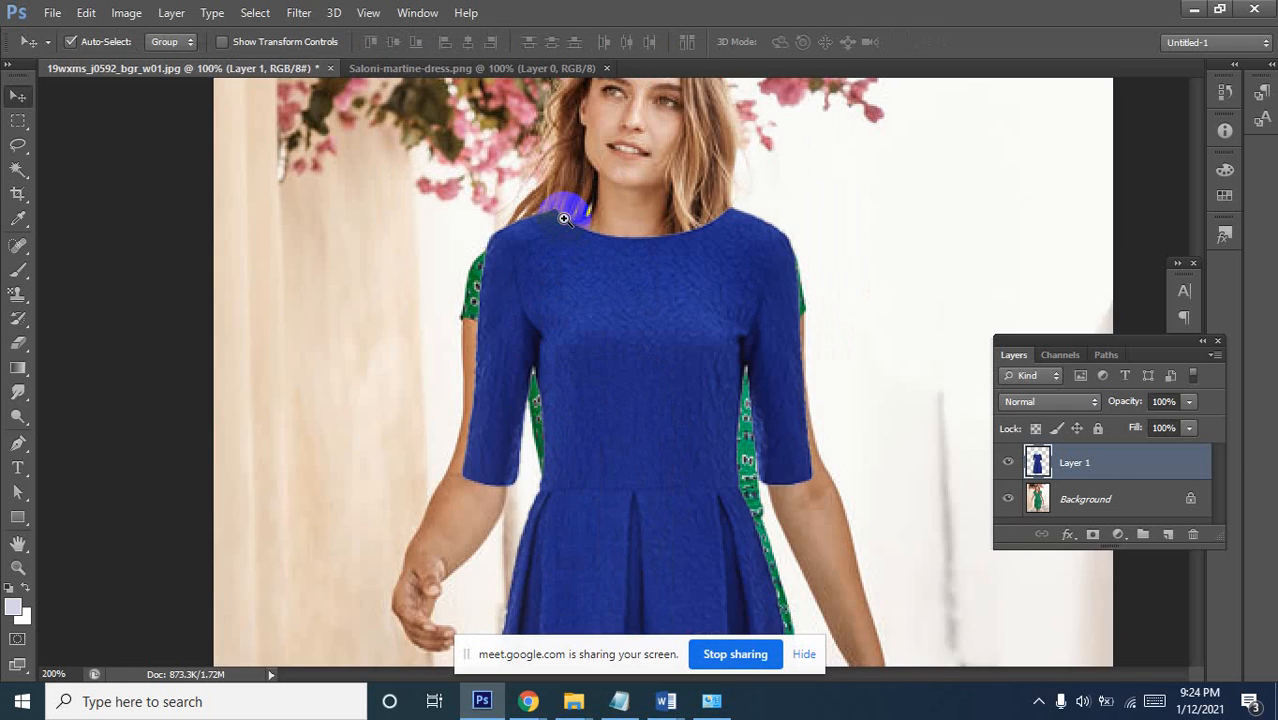
pyautogui.click(563, 218)
pyautogui.click(688, 350)
pyautogui.moveTo(745, 422); pyautogui.dragTo(619, 506)
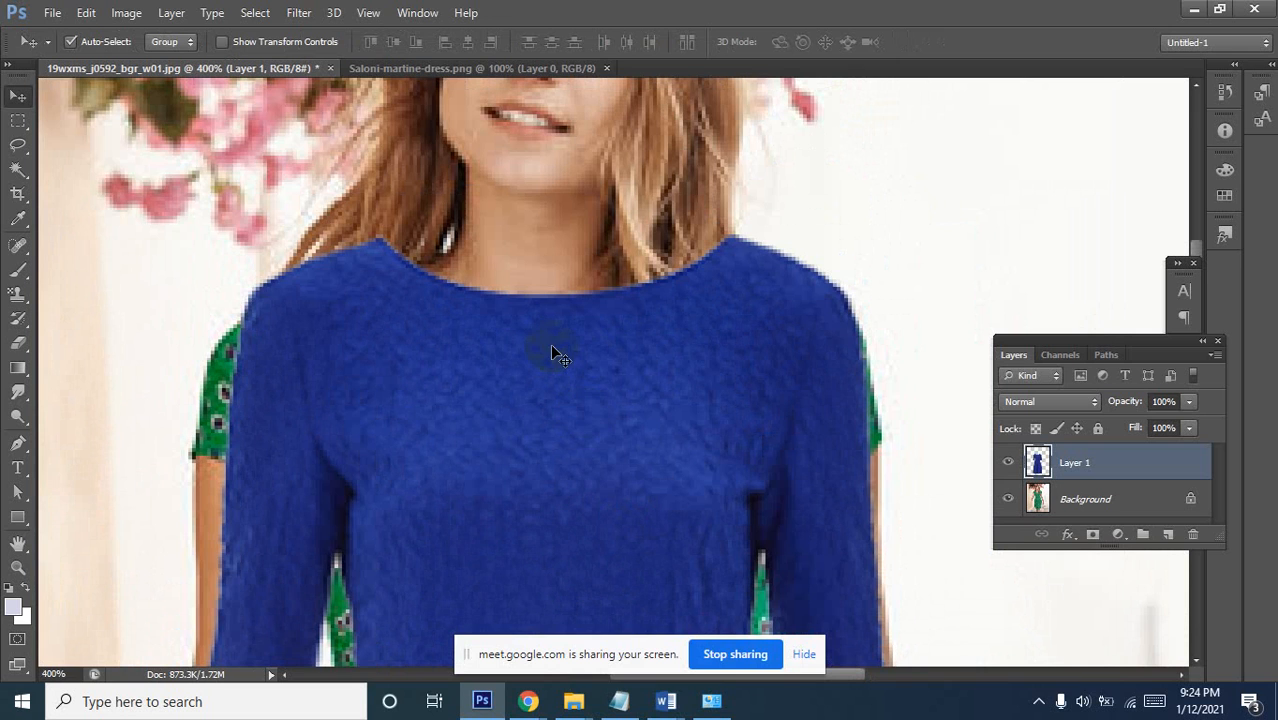
pyautogui.moveTo(573, 340)
pyautogui.mouseDown()
pyautogui.moveTo(573, 402)
pyautogui.moveTo(572, 357)
pyautogui.mouseUp()
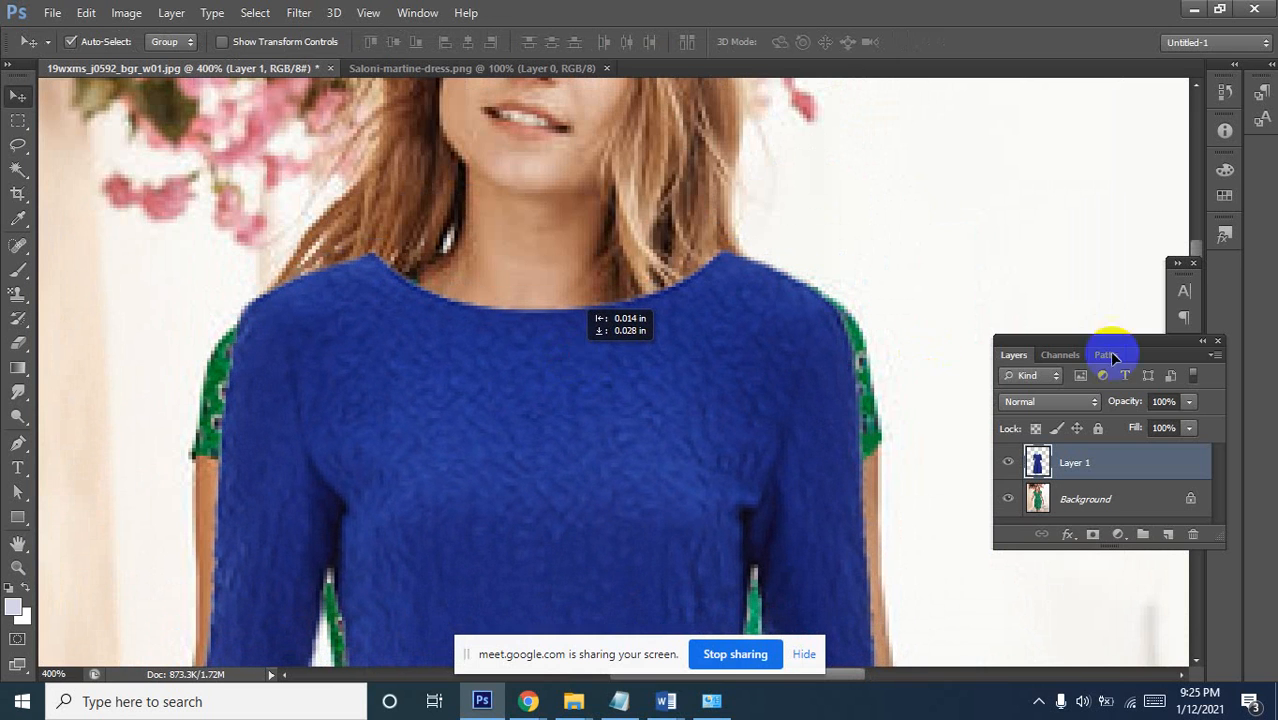
# Lower the blue dress layer's opacity to 74%, compare its fit with the green dress underneath, and restore the opacity to 100%
pyautogui.click(1188, 402)
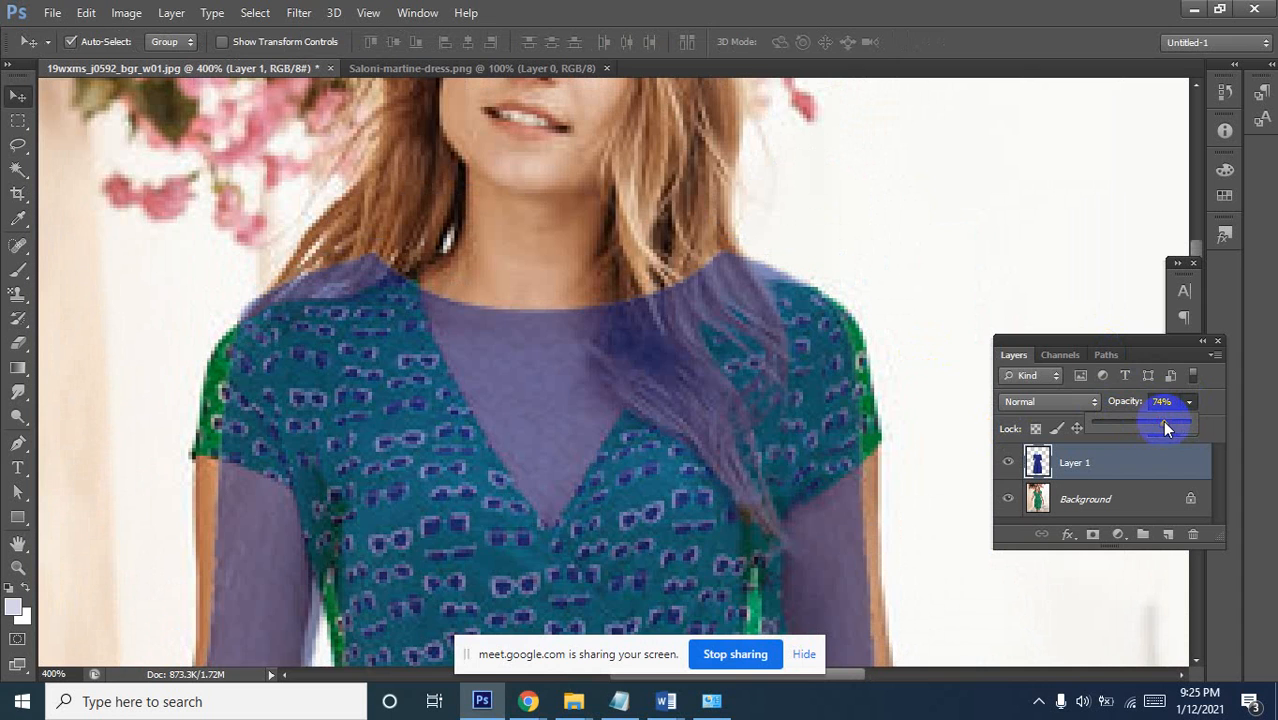
pyautogui.scroll(-3, 579, 422)
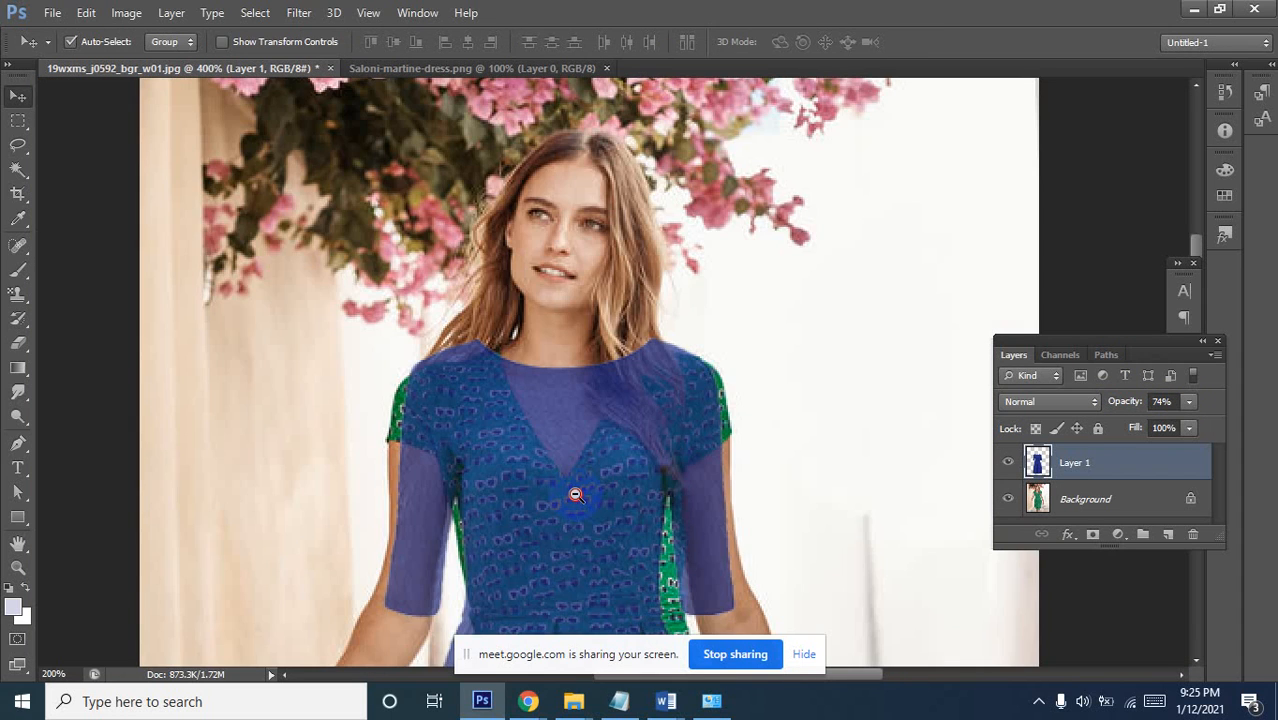
pyautogui.scroll(-1, 575, 494)
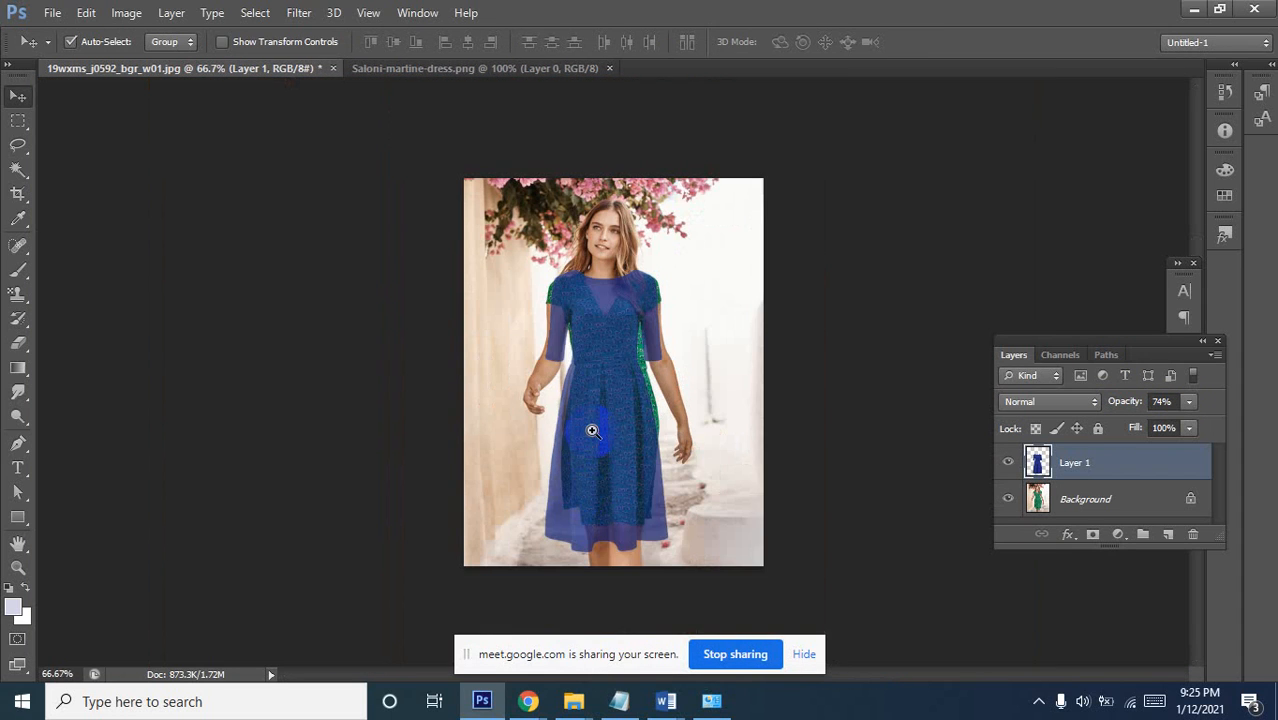
pyautogui.click(592, 430)
pyautogui.scroll(-1, 589, 432)
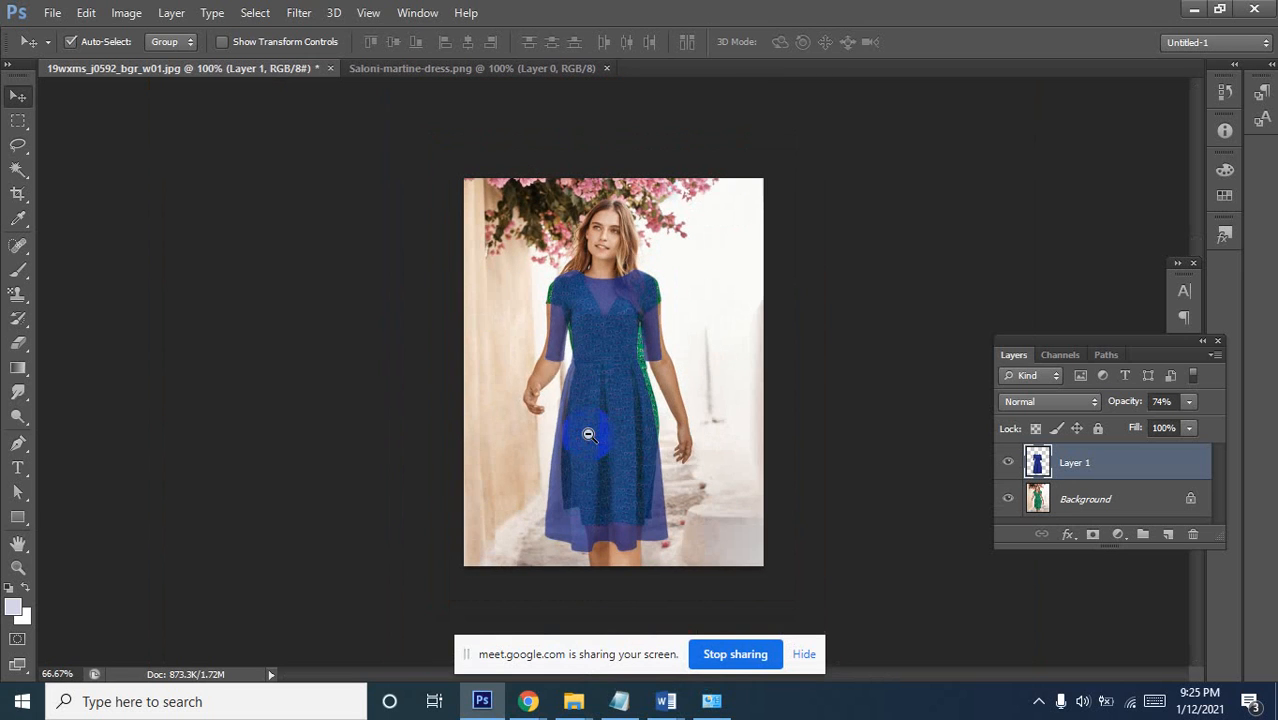
pyautogui.click(576, 367)
pyautogui.click(576, 367)
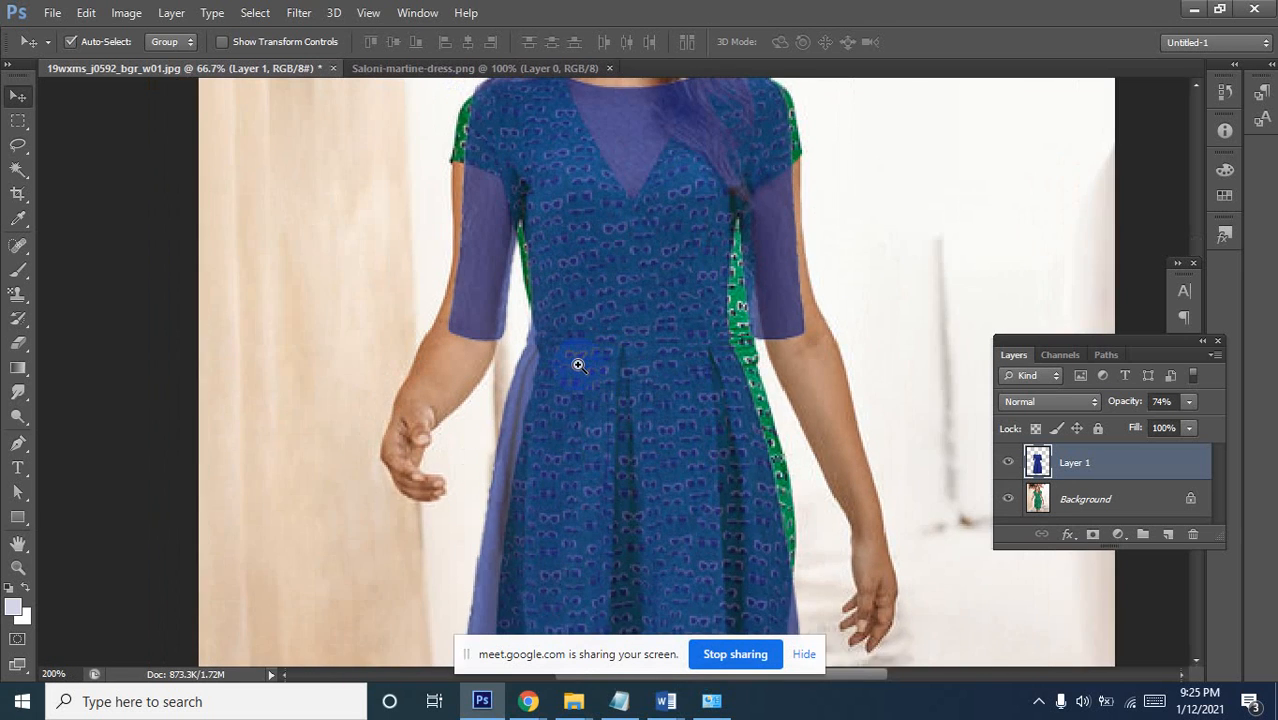
pyautogui.click(577, 366)
pyautogui.moveTo(638, 252); pyautogui.dragTo(585, 365)
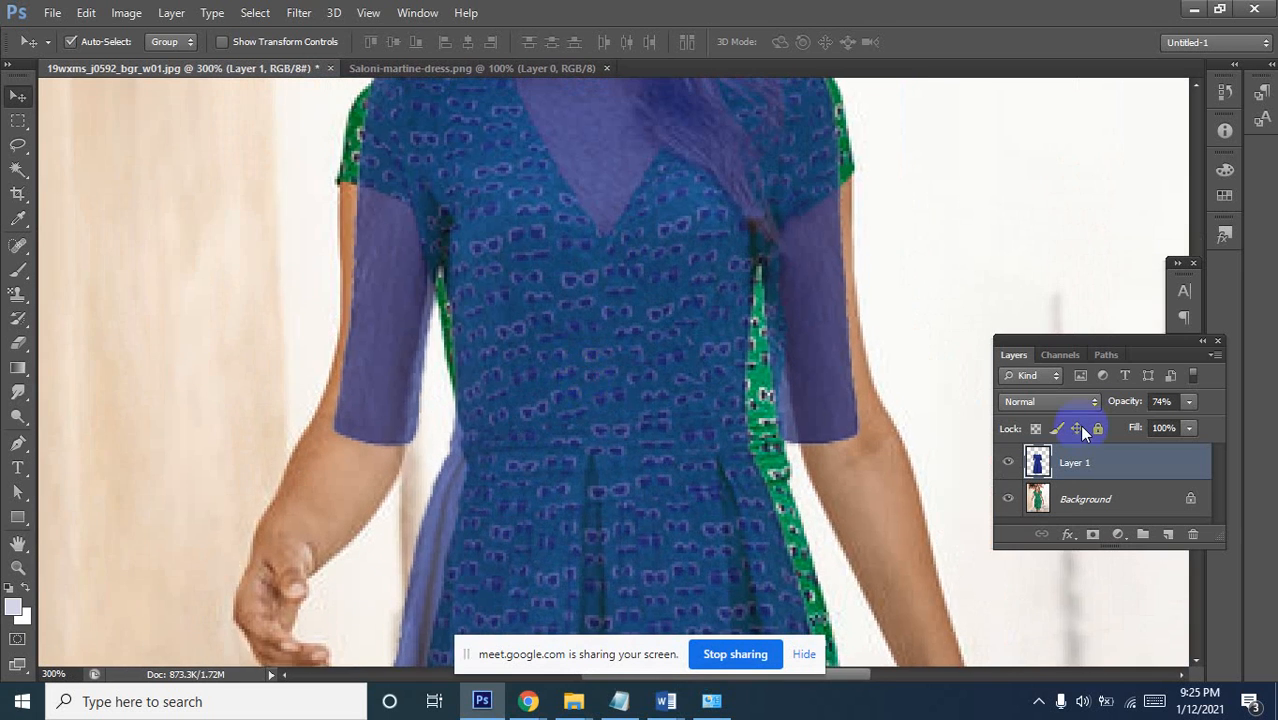
pyautogui.click(1190, 401)
pyautogui.moveTo(1195, 421); pyautogui.dragTo(1220, 422)
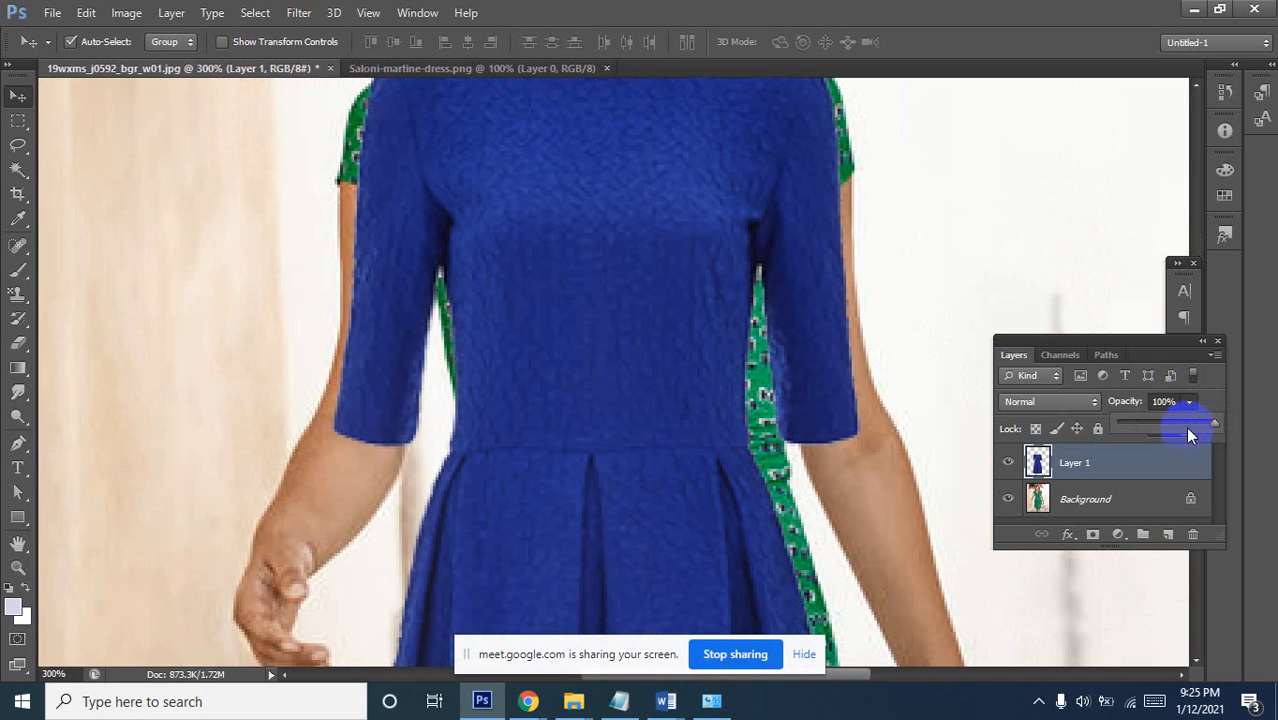
# Start Puppet Warp on the blue dress and place anchor pins at both shoulders, below the neckline and around the waist
pyautogui.scroll(1, 641, 246)
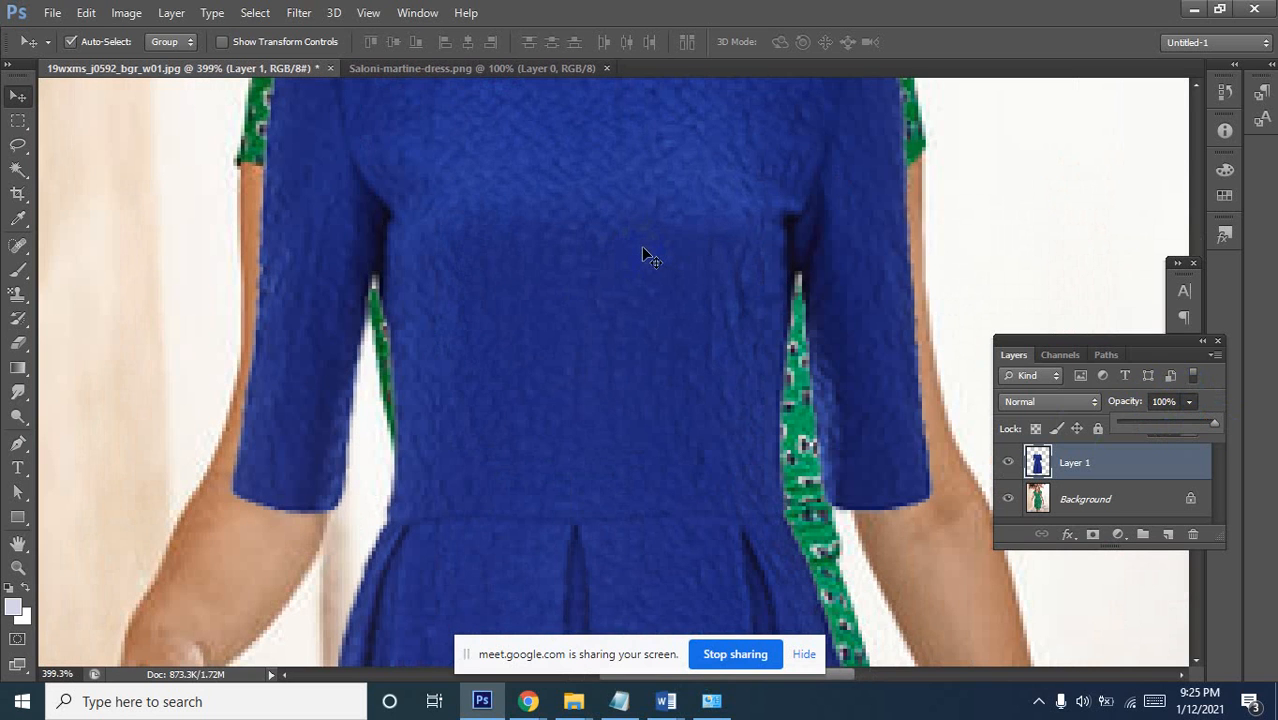
pyautogui.keyDown('ctrl'); pyautogui.keyDown('alt'); pyautogui.click(420, 120); pyautogui.keyUp('alt'); pyautogui.keyUp('ctrl')
pyautogui.moveTo(456, 128); pyautogui.dragTo(506, 338)
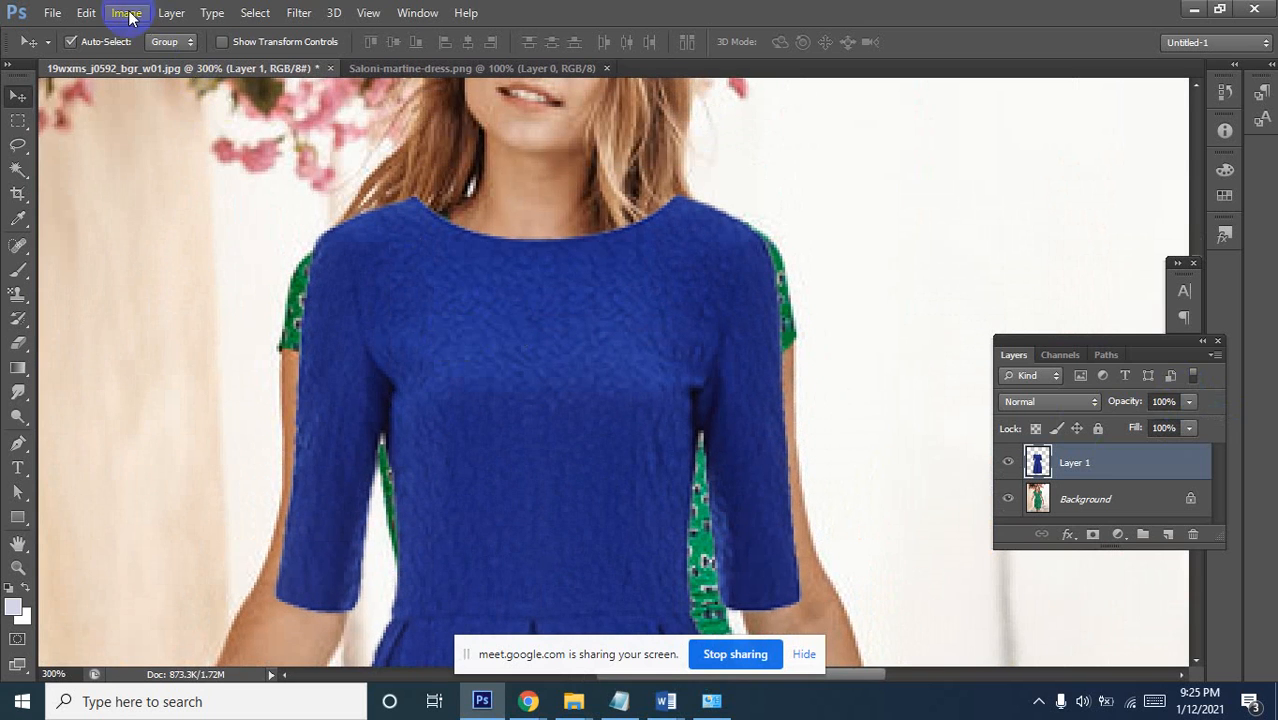
pyautogui.click(86, 13)
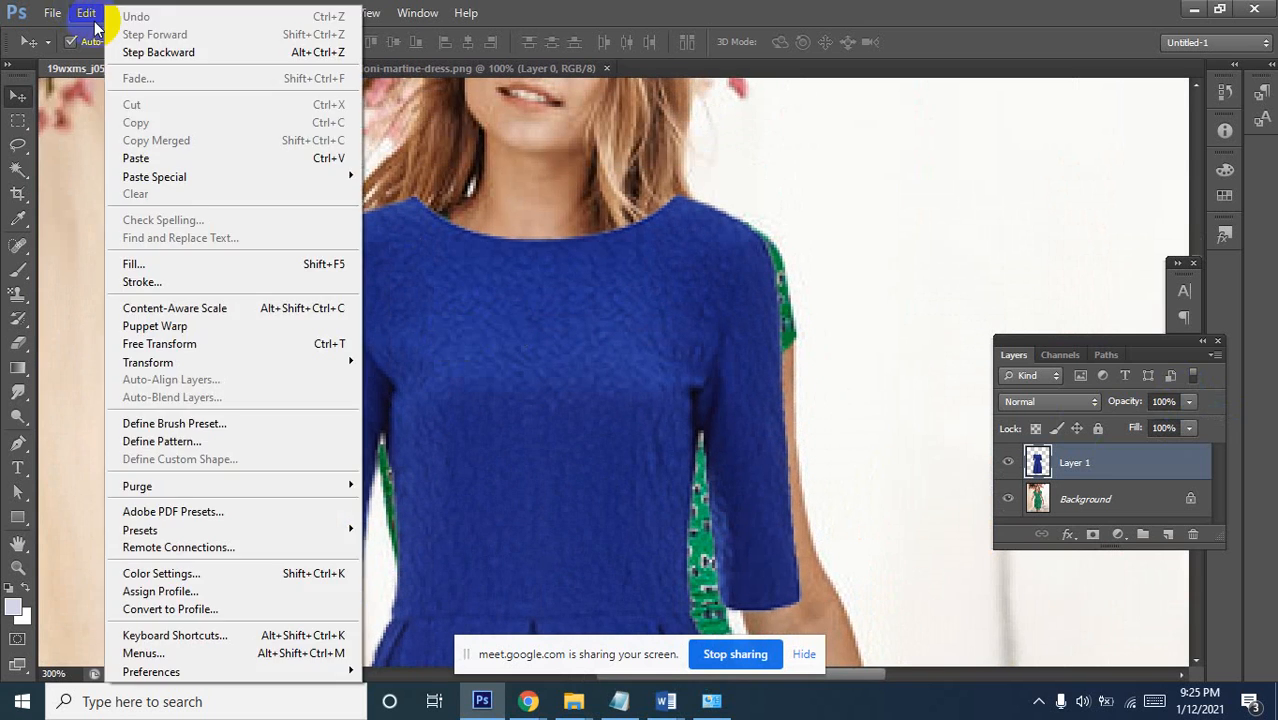
pyautogui.click(206, 327)
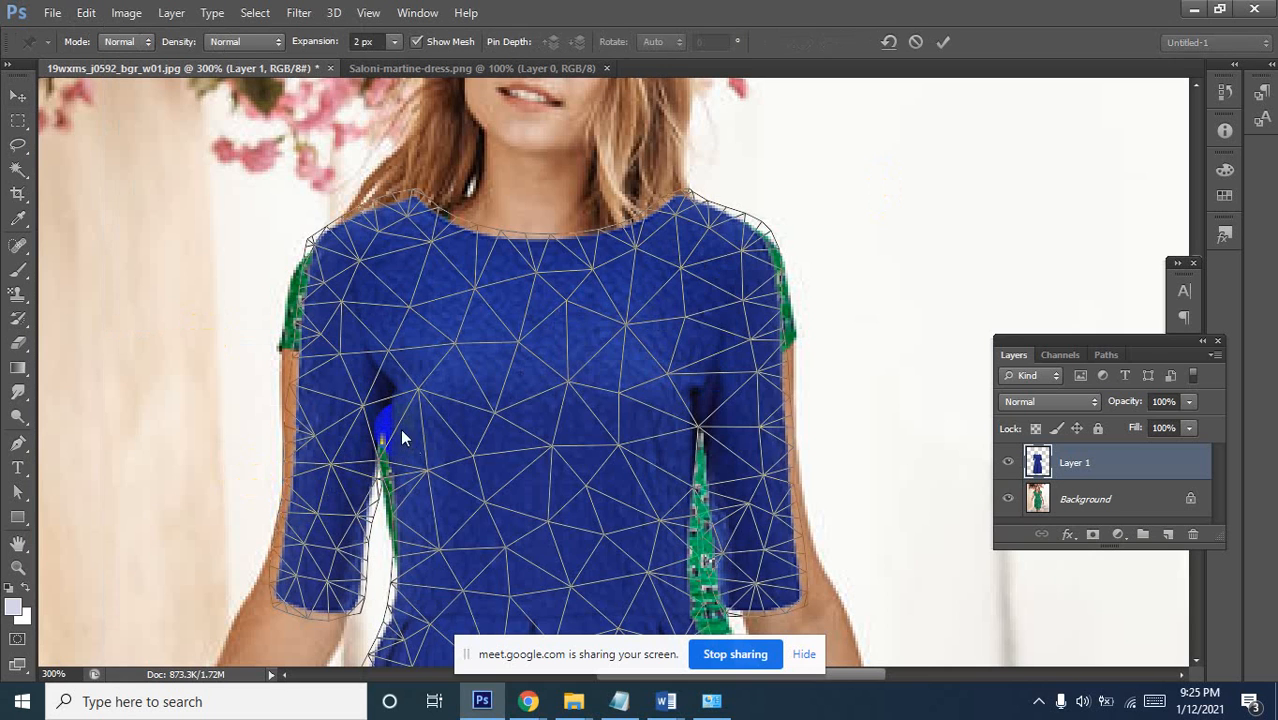
pyautogui.moveTo(388, 399); pyautogui.dragTo(724, 313)
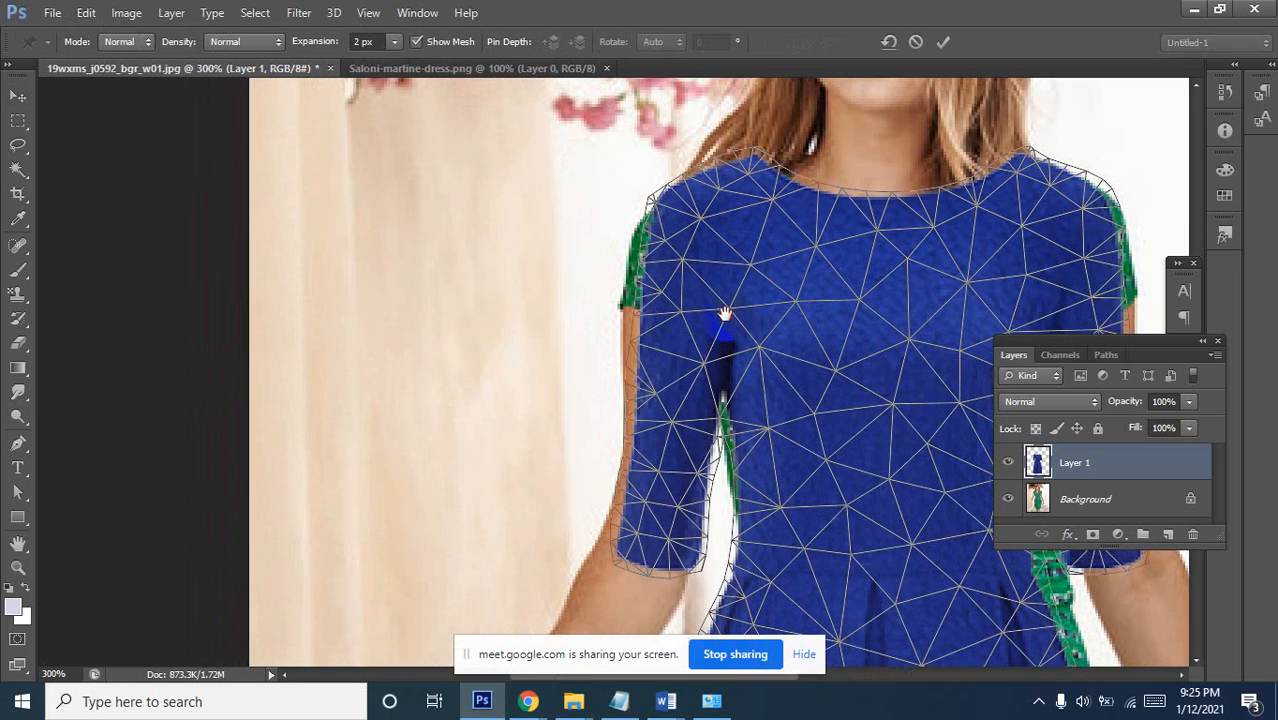
pyautogui.click(699, 219)
pyautogui.click(699, 222)
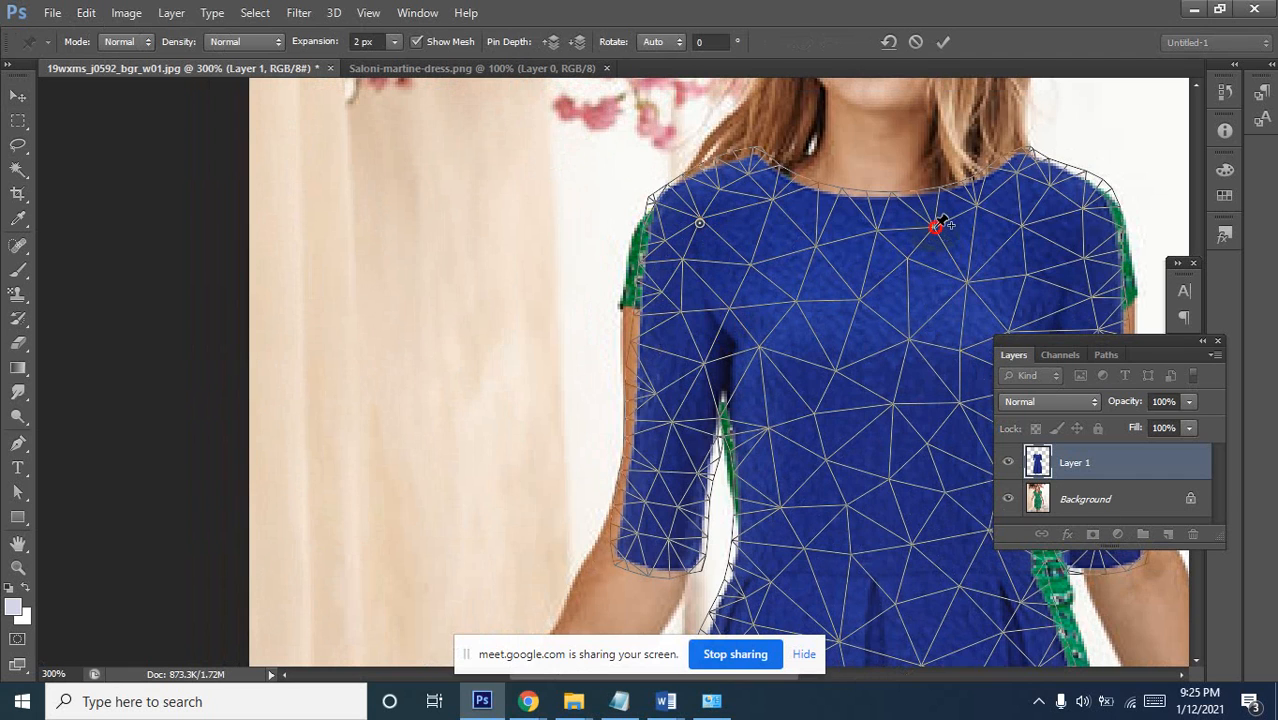
pyautogui.click(1083, 213)
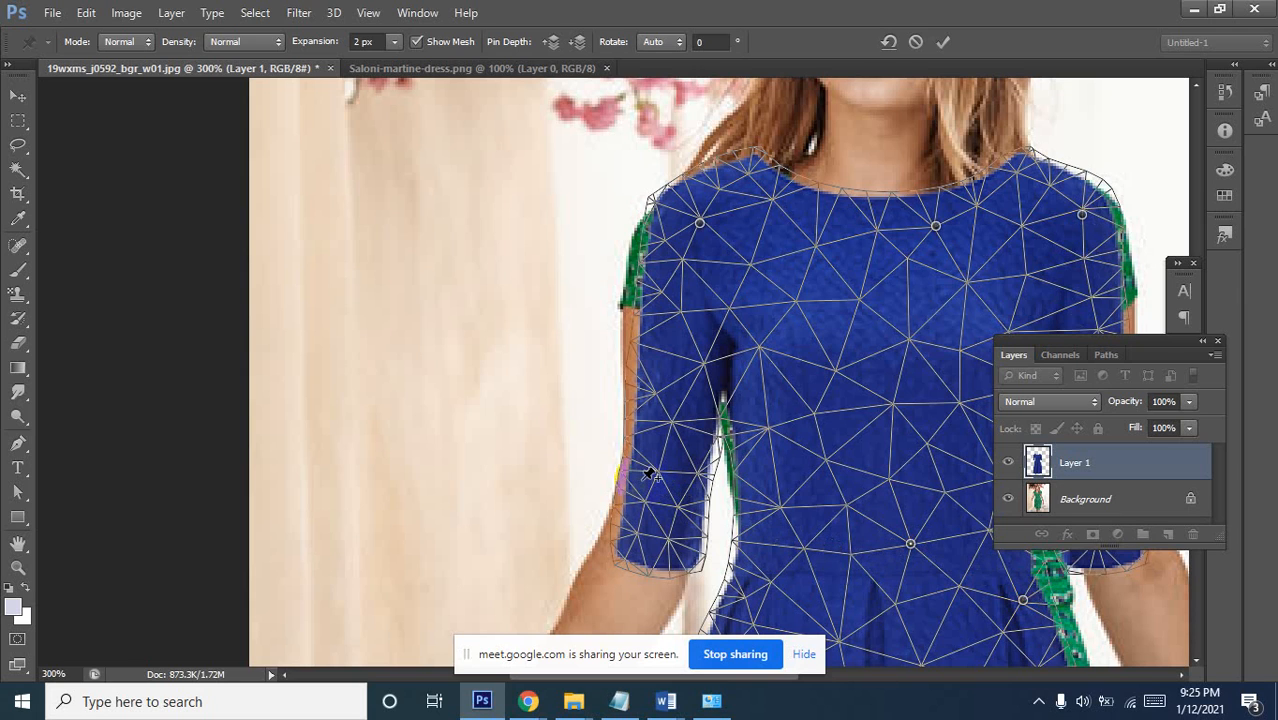
# Add warp pins along the woman's right sleeve and pull its upper edge and cuff outward to cover the green sleeve and follow the arm
pyautogui.click(638, 341)
pyautogui.moveTo(638, 341); pyautogui.dragTo(612, 327)
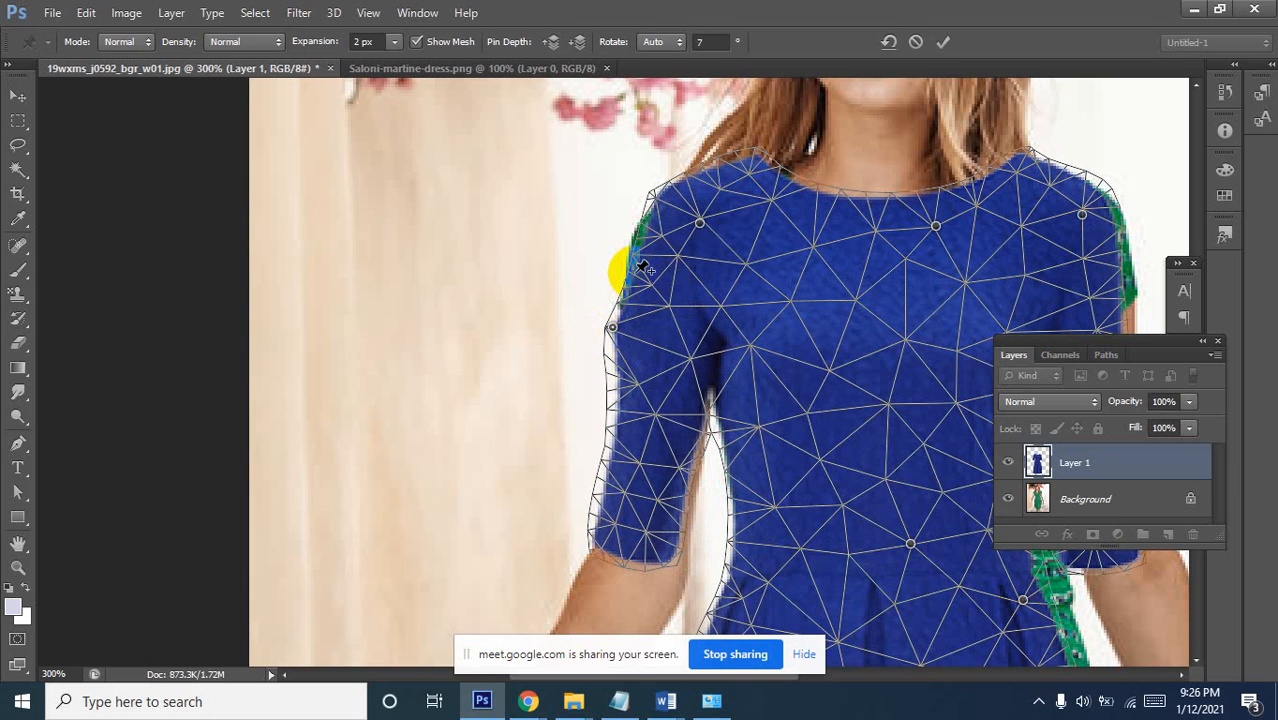
pyautogui.moveTo(645, 258); pyautogui.dragTo(620, 245)
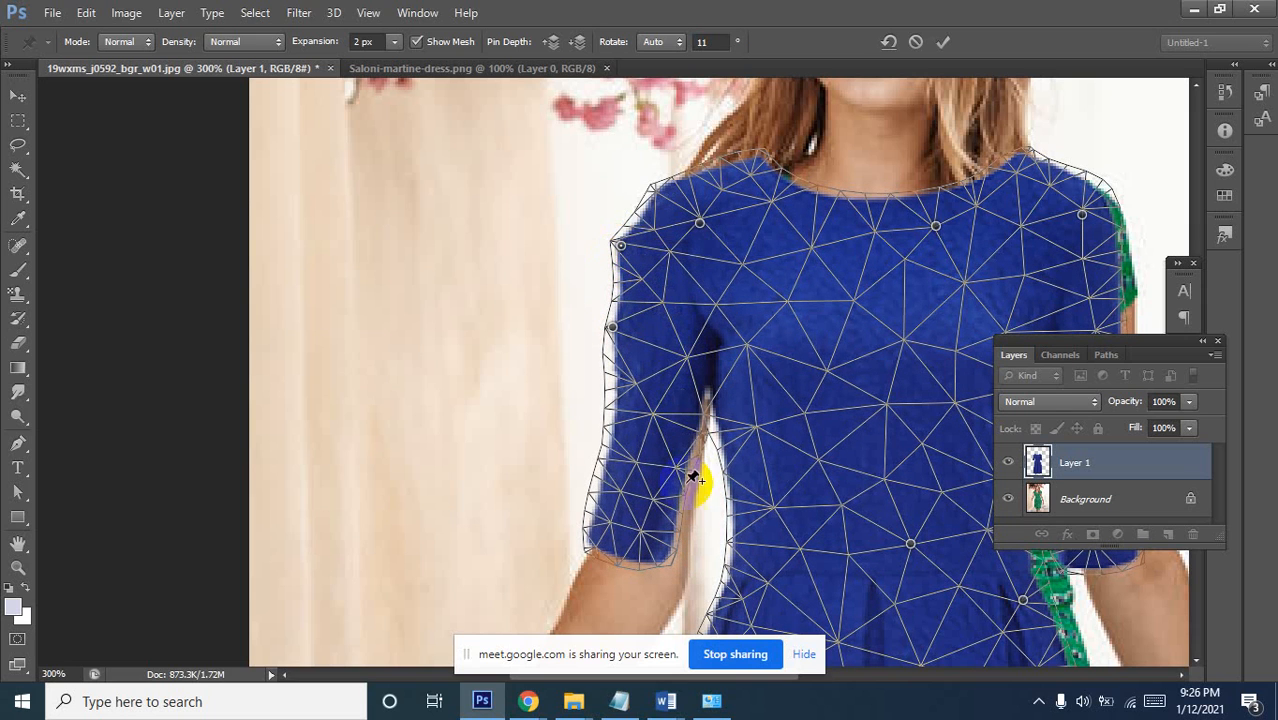
pyautogui.moveTo(678, 499); pyautogui.dragTo(595, 527)
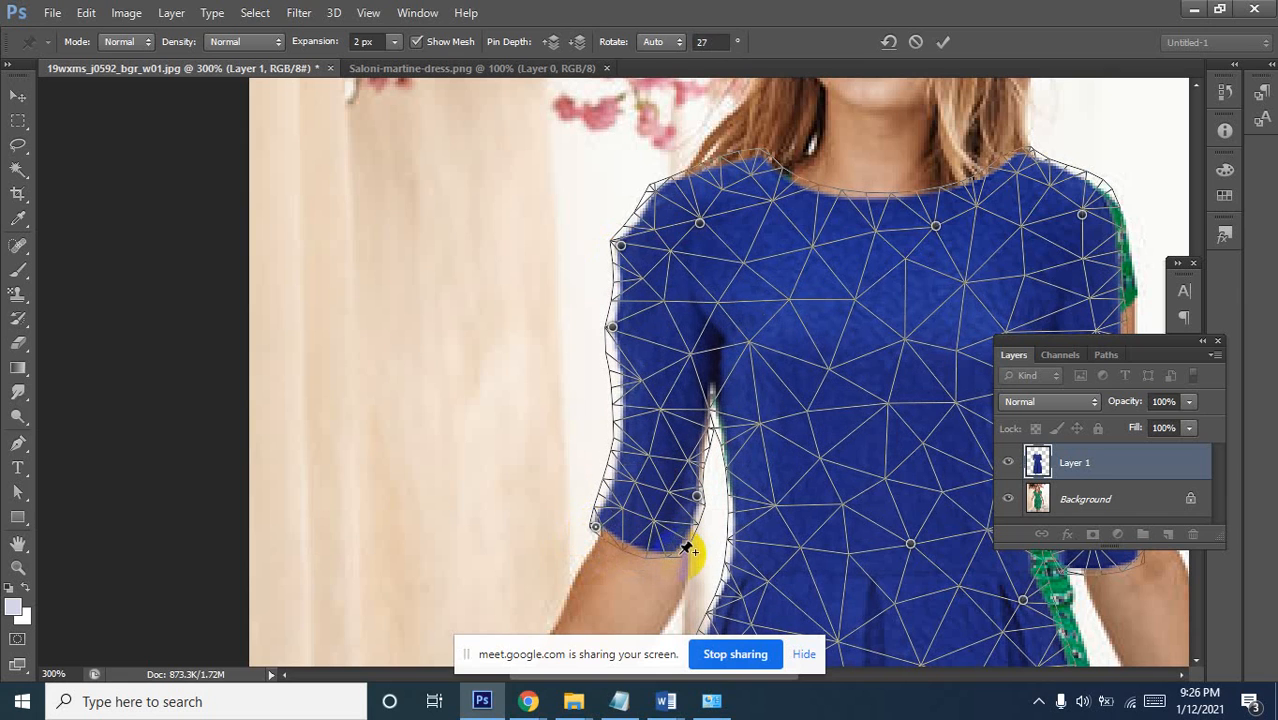
pyautogui.moveTo(687, 545); pyautogui.dragTo(698, 560)
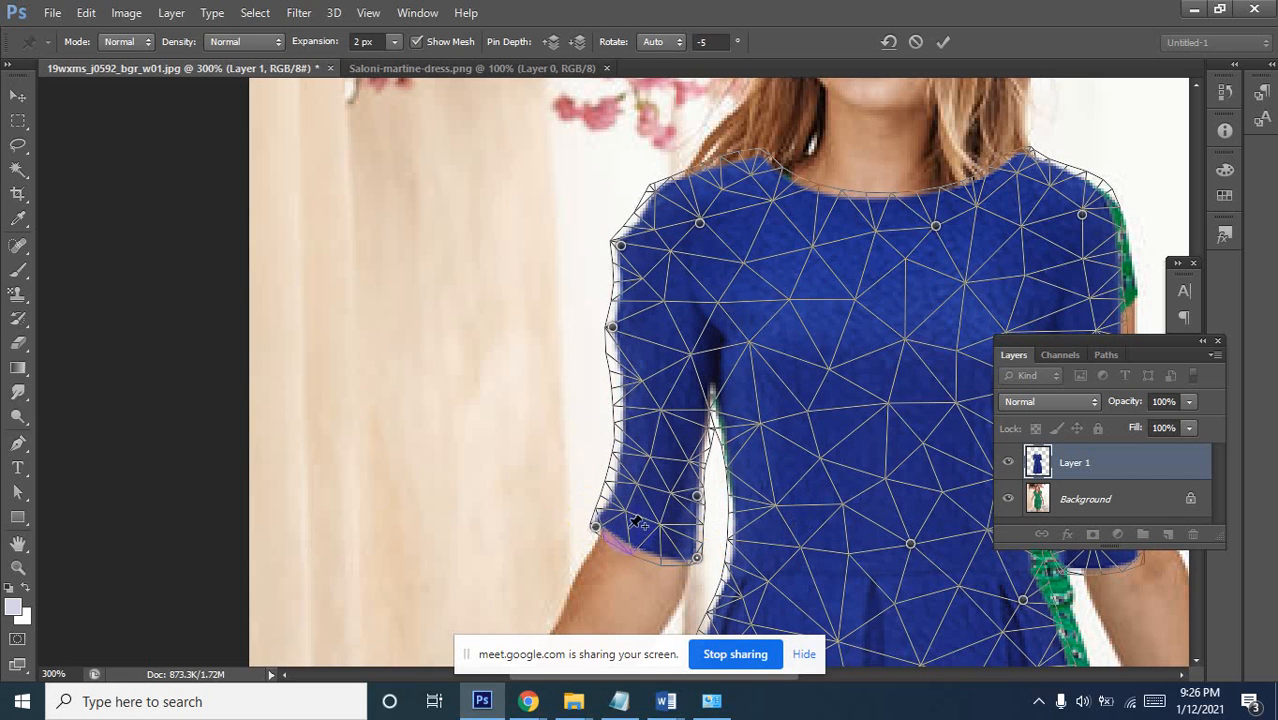
# Pin the outer corner of the woman's left sleeve cuff and pull it outward to the edge of her arm
pyautogui.moveTo(915, 335); pyautogui.dragTo(465, 314)
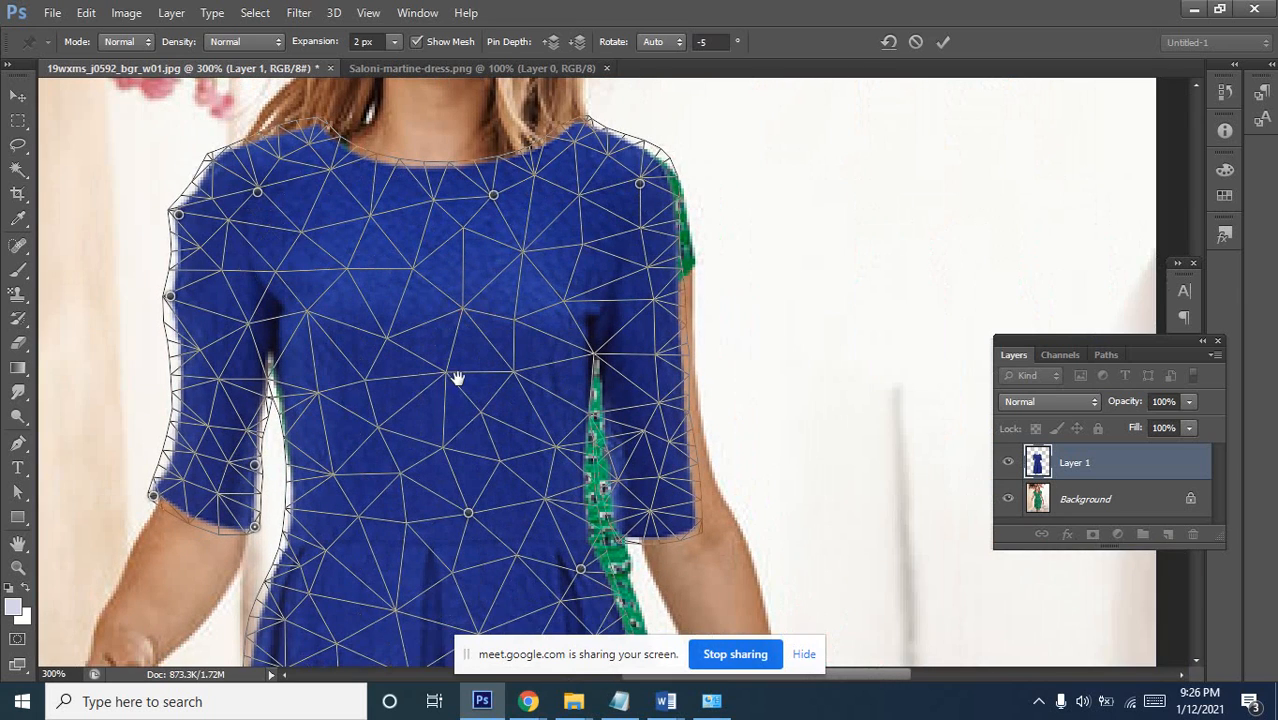
pyautogui.moveTo(538, 502); pyautogui.dragTo(464, 443)
pyautogui.moveTo(555, 374); pyautogui.dragTo(515, 442)
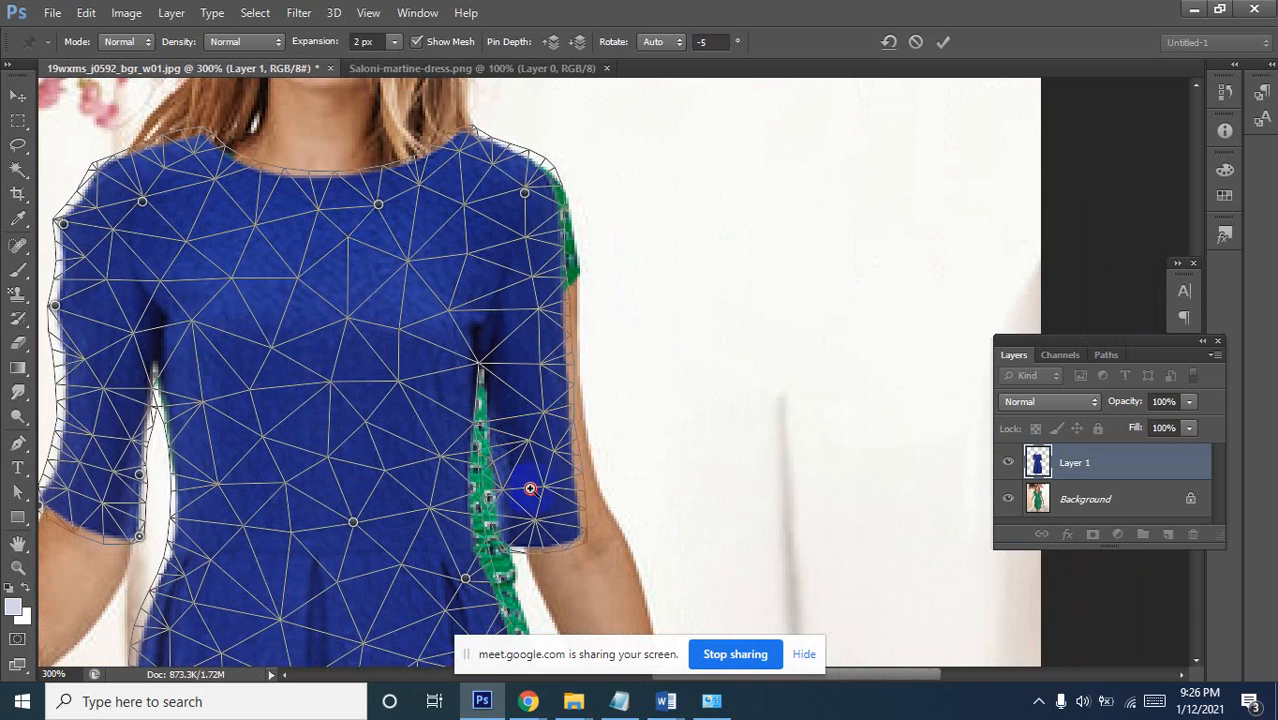
pyautogui.keyDown('ctrl'); pyautogui.click(530, 488); pyautogui.keyUp('ctrl')
pyautogui.moveTo(553, 488); pyautogui.dragTo(541, 447)
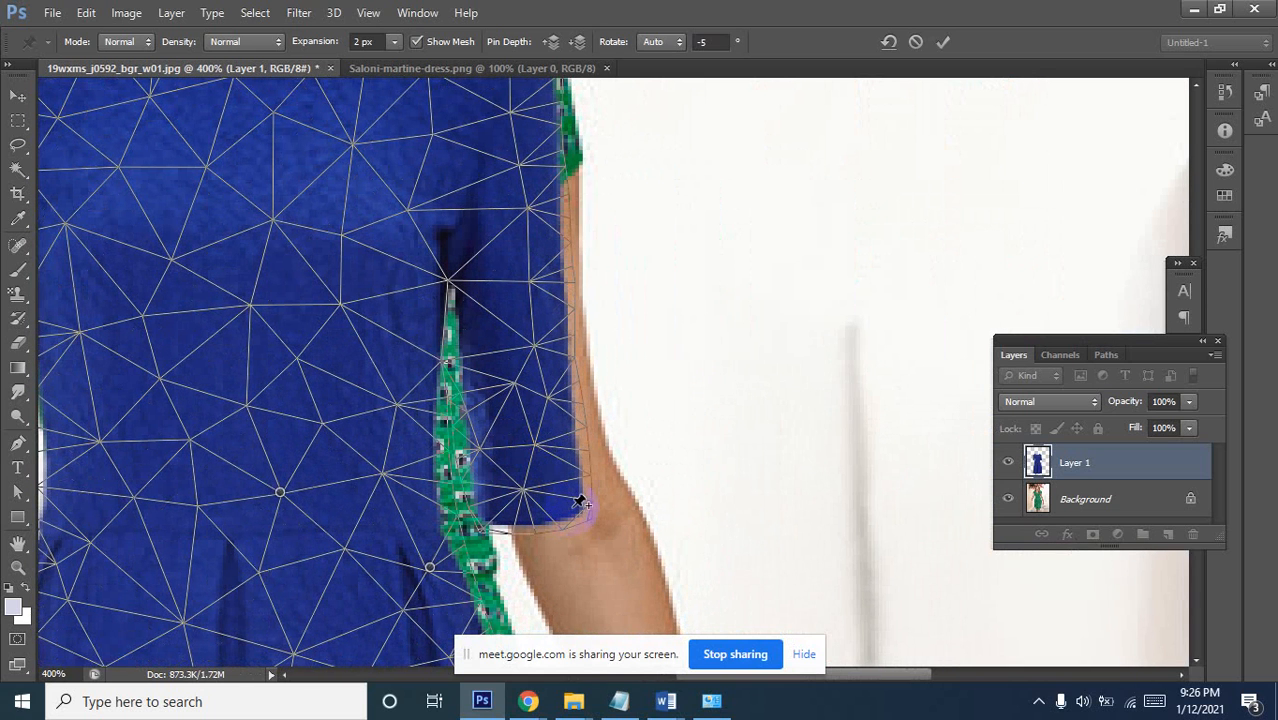
pyautogui.moveTo(622, 500)
pyautogui.mouseDown()
pyautogui.moveTo(634, 488)
pyautogui.moveTo(636, 505)
pyautogui.moveTo(647, 499)
pyautogui.mouseUp()
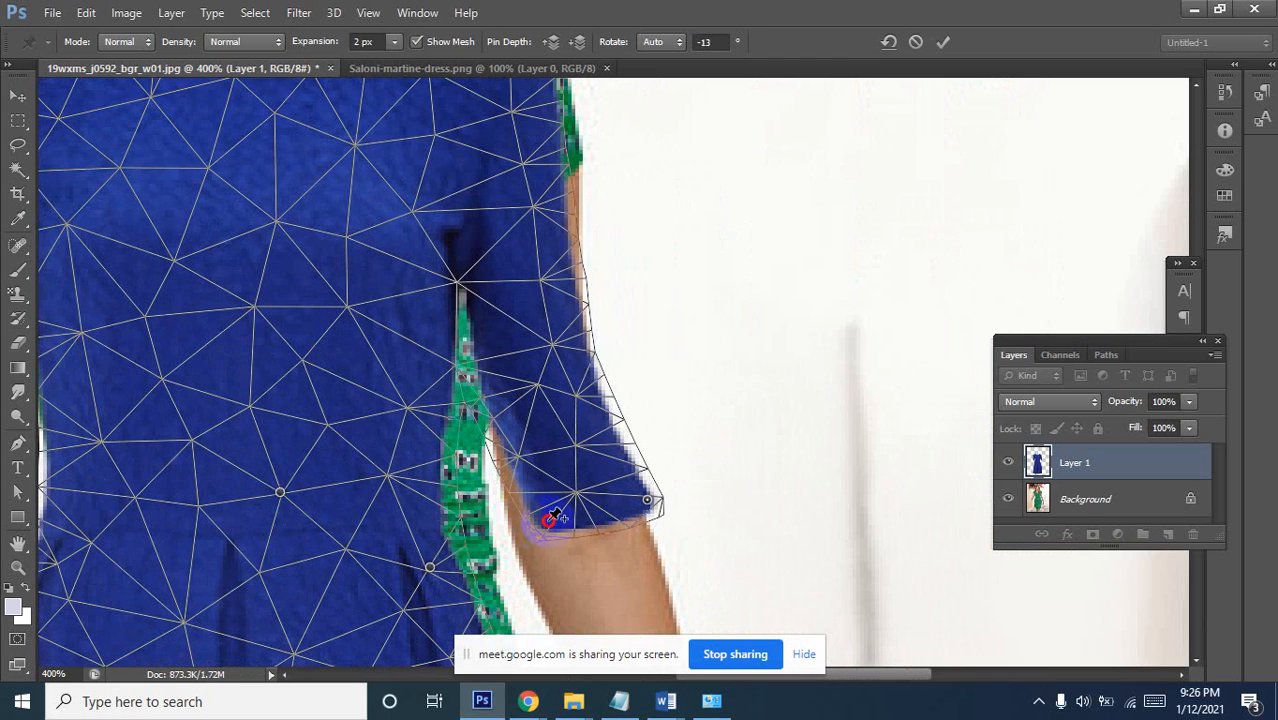
# Pin the inner cuff corner and outer edge of the woman's left sleeve, pulling them outward to cover the green sleeve and arm
pyautogui.moveTo(512, 530)
pyautogui.mouseDown()
pyautogui.moveTo(521, 541)
pyautogui.moveTo(509, 542)
pyautogui.mouseUp()
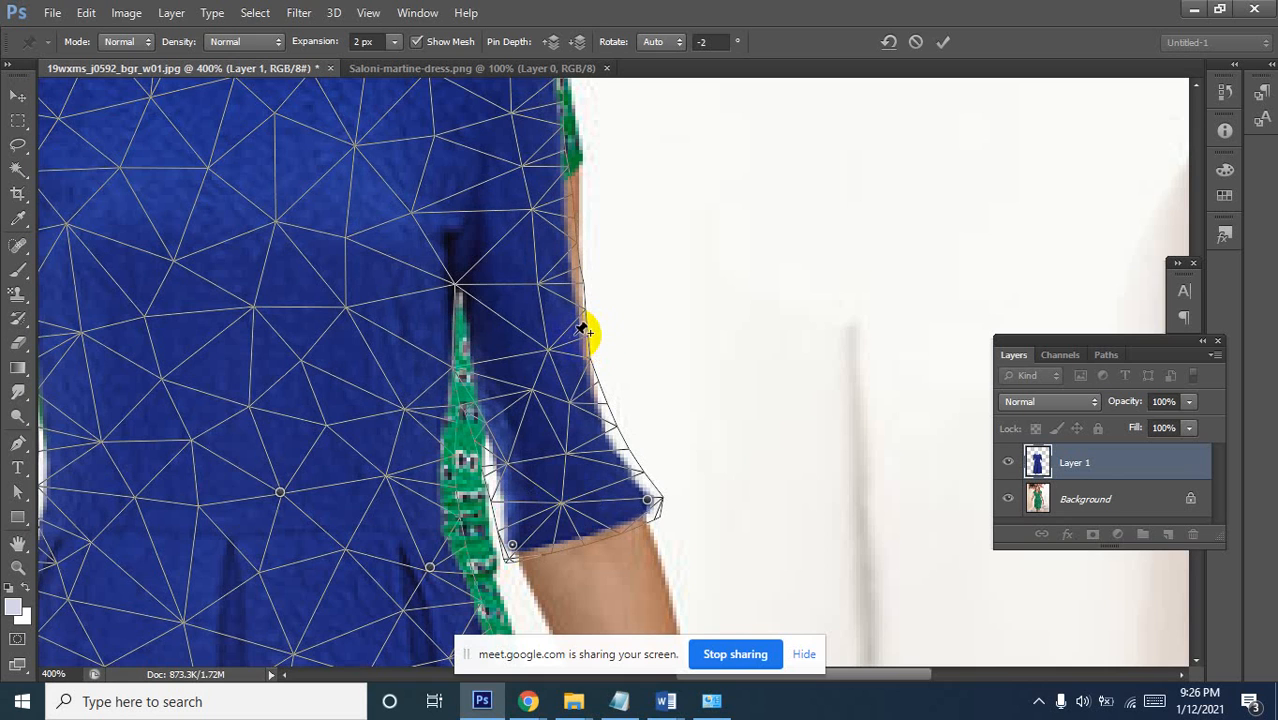
pyautogui.moveTo(585, 337); pyautogui.dragTo(614, 334)
pyautogui.scroll(2, 597, 210)
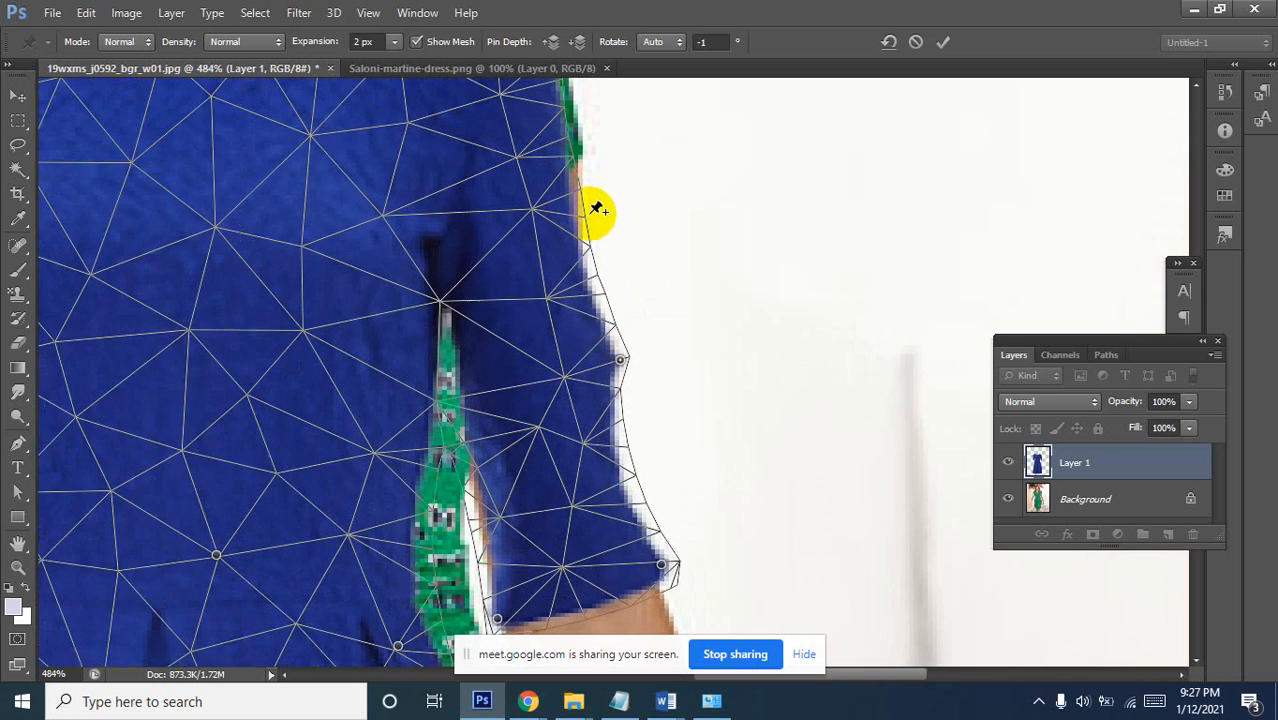
pyautogui.scroll(-3, 597, 210)
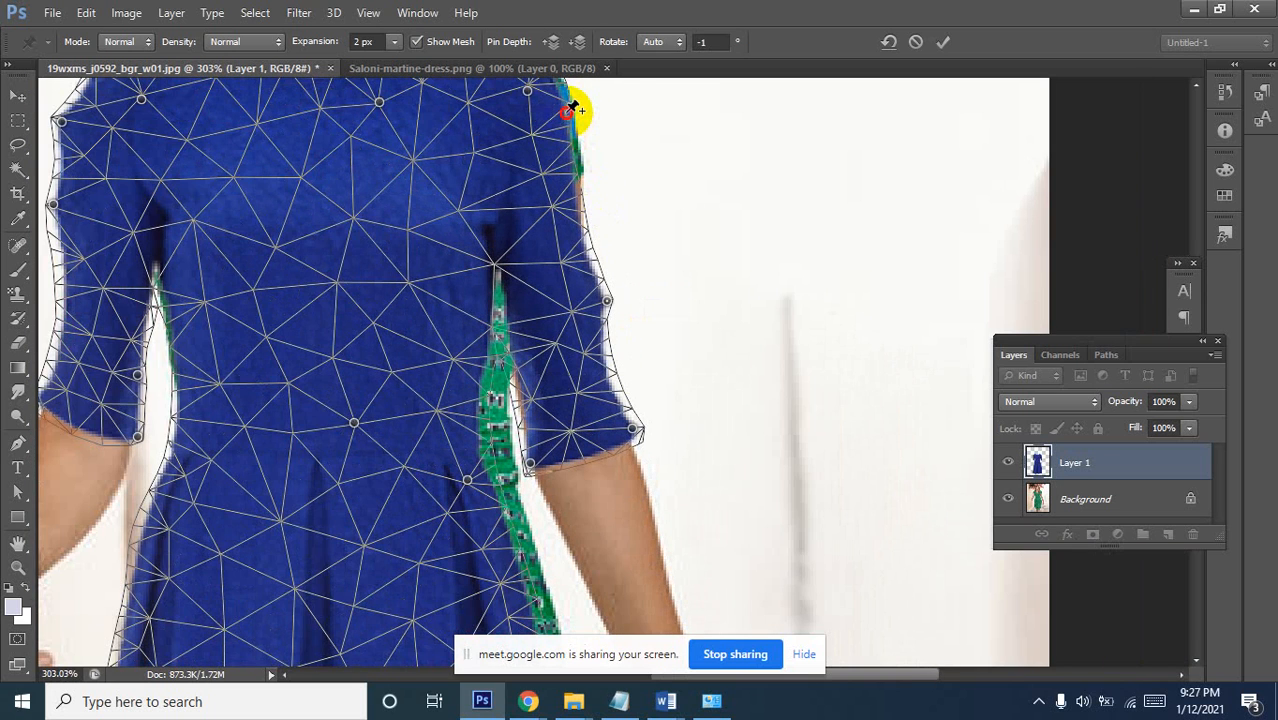
pyautogui.click(588, 110)
pyautogui.moveTo(591, 117); pyautogui.dragTo(580, 112)
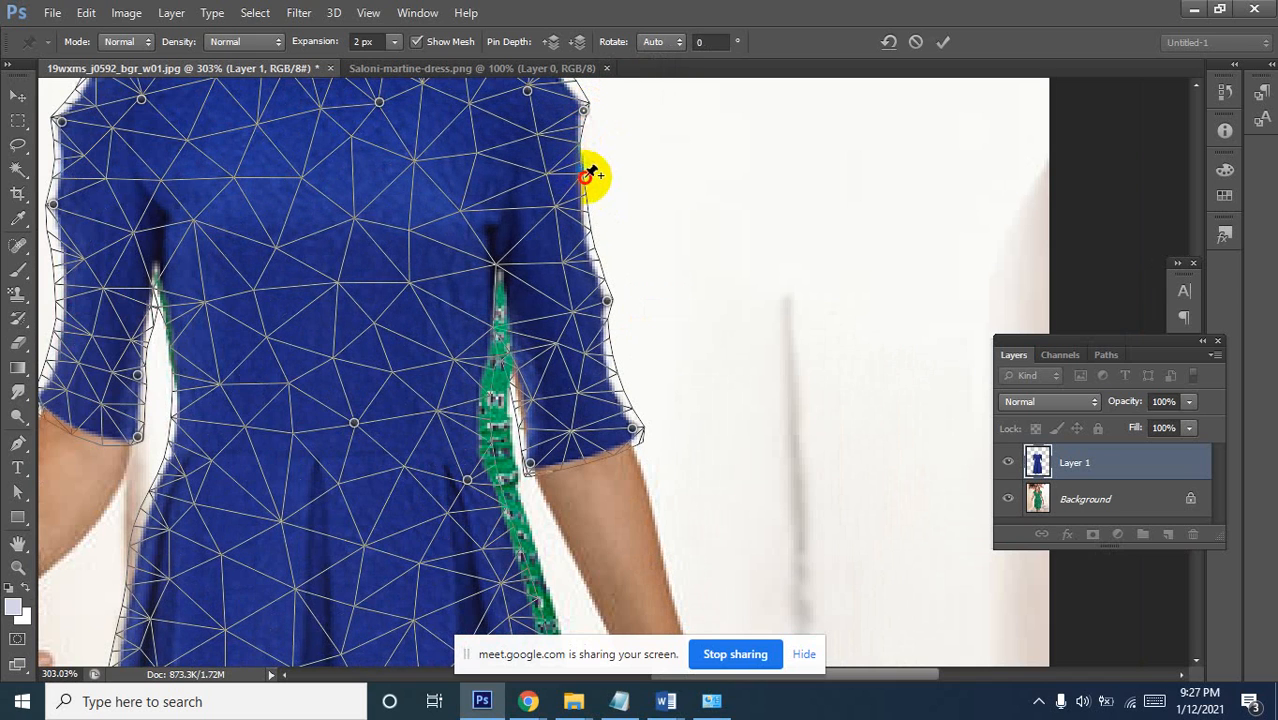
pyautogui.click(591, 176)
pyautogui.moveTo(592, 176); pyautogui.dragTo(592, 174)
# Try to pull the waist edge on the woman's left side outward with a new warp pin, and undo it
pyautogui.scroll(-4, 440, 360)
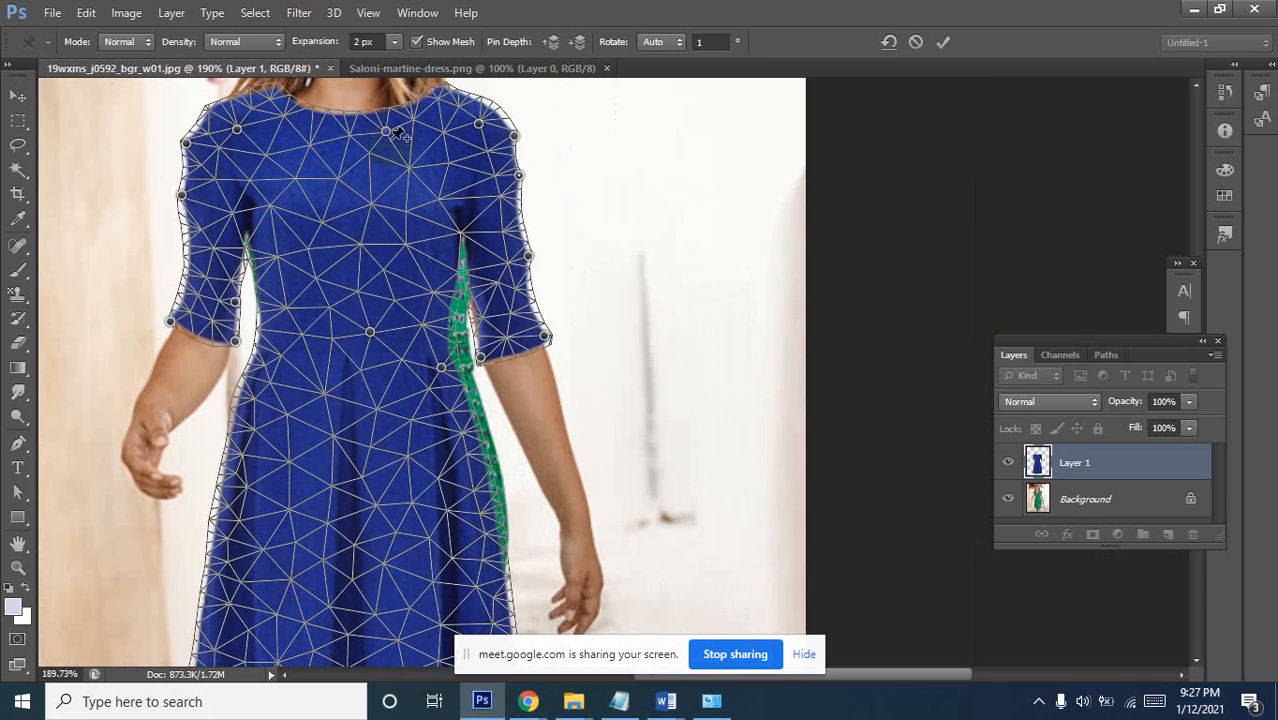
pyautogui.scroll(2, 362, 100)
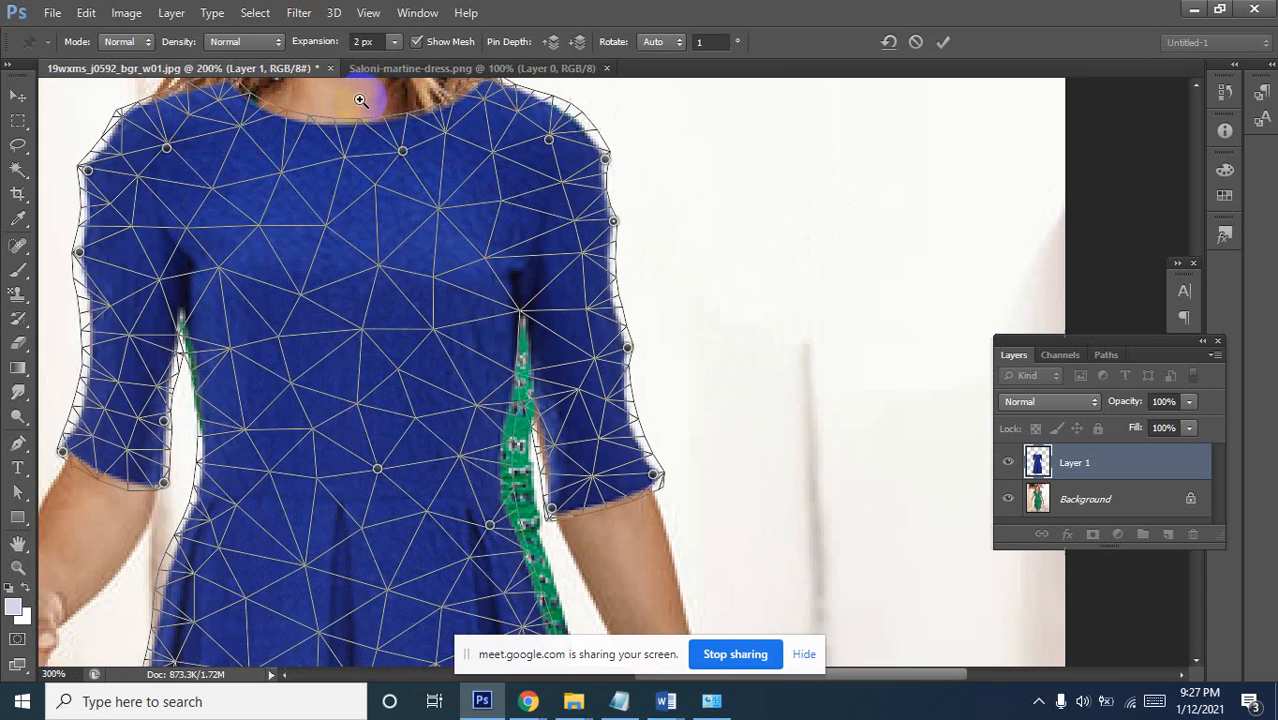
pyautogui.moveTo(373, 128); pyautogui.dragTo(538, 155)
pyautogui.scroll(1, 455, 407)
pyautogui.scroll(-5, 600, 380)
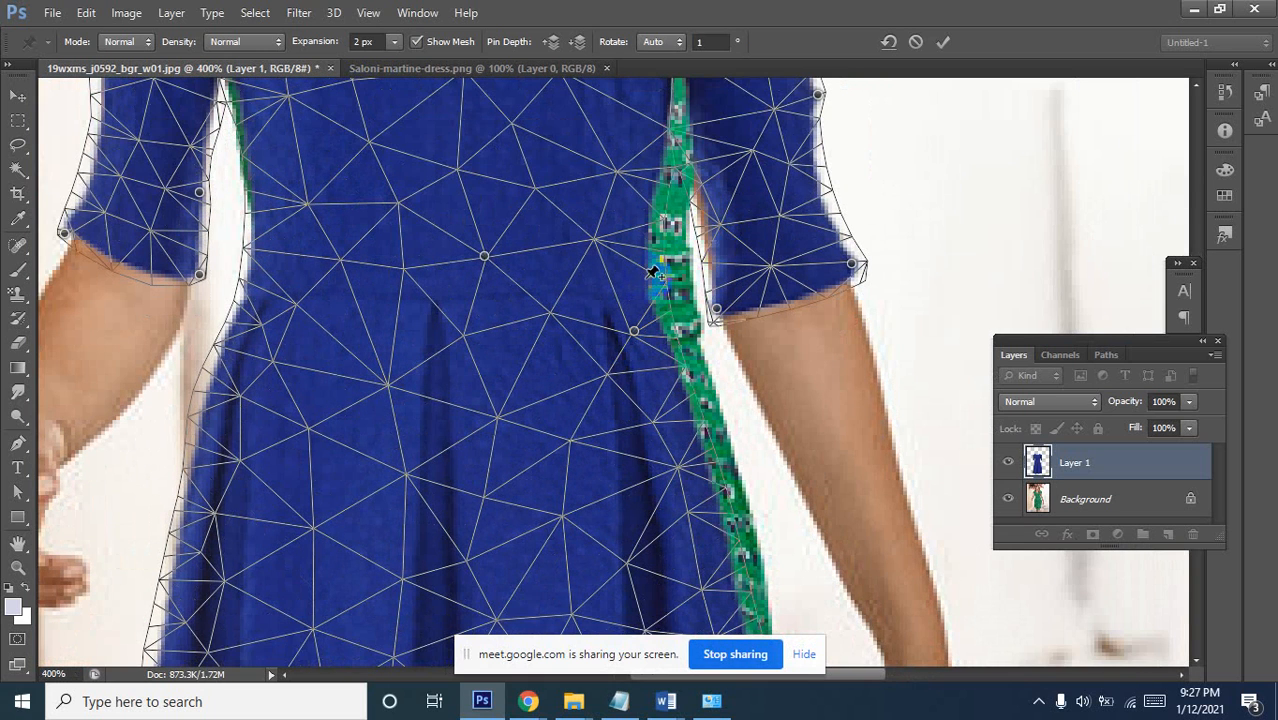
pyautogui.click(683, 300)
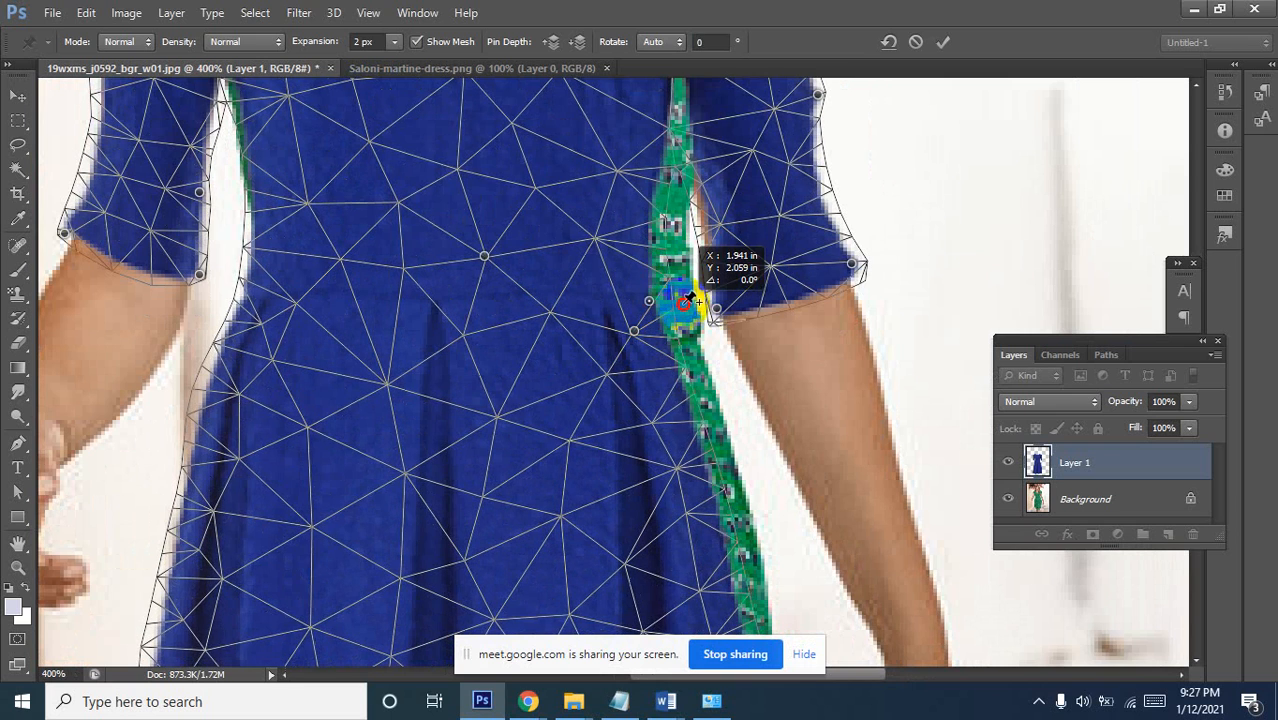
pyautogui.moveTo(682, 303); pyautogui.dragTo(683, 305)
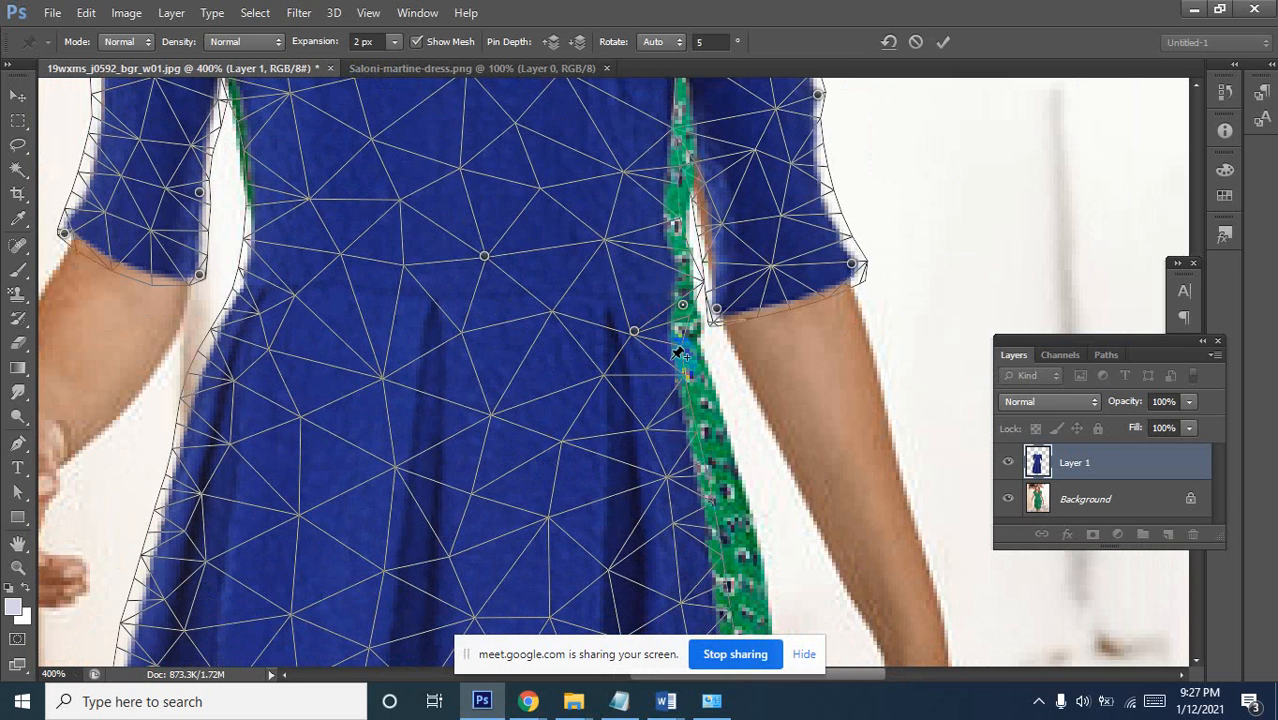
pyautogui.moveTo(557, 516); pyautogui.dragTo(688, 88)
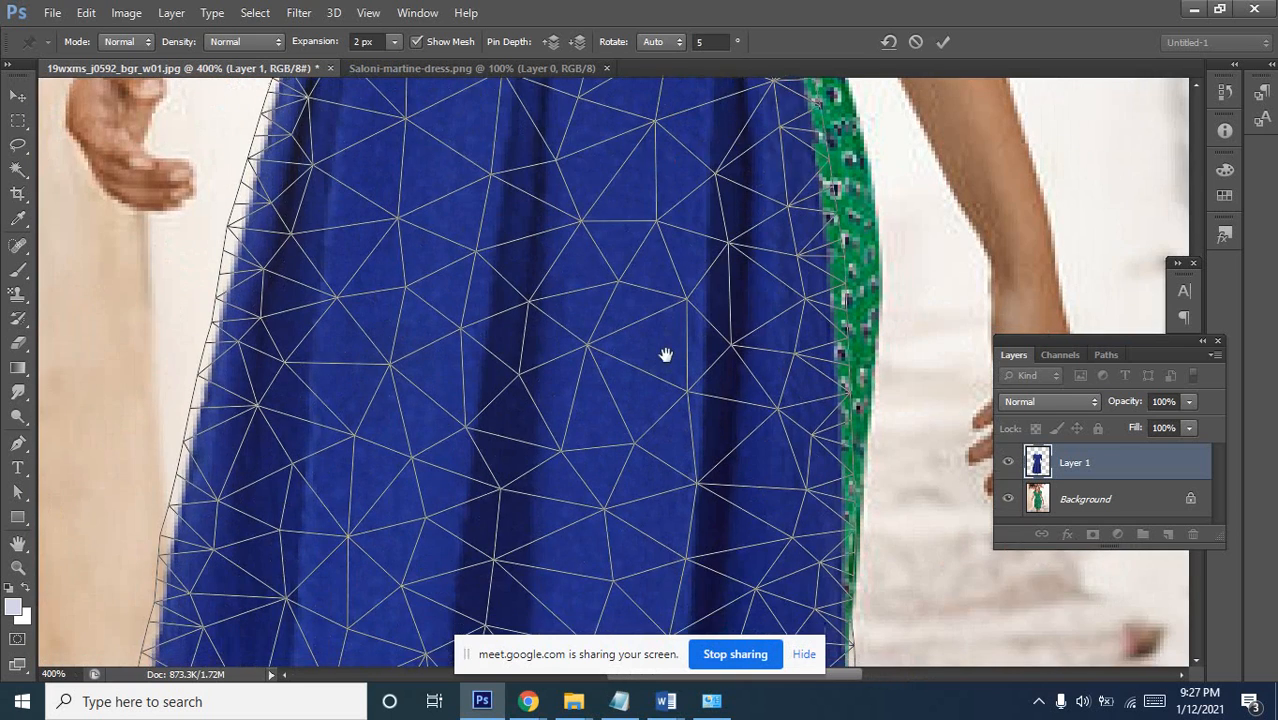
pyautogui.moveTo(665, 502); pyautogui.dragTo(650, 137)
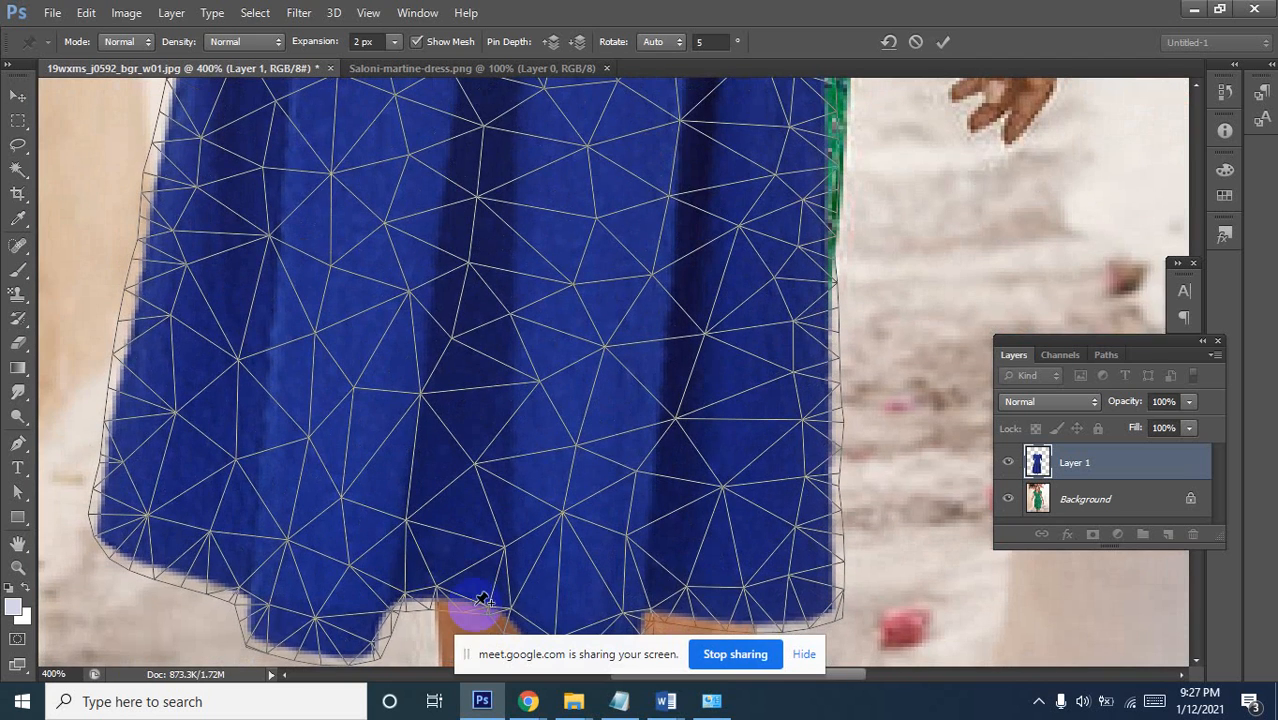
pyautogui.hotkey('ctrl', 'z')
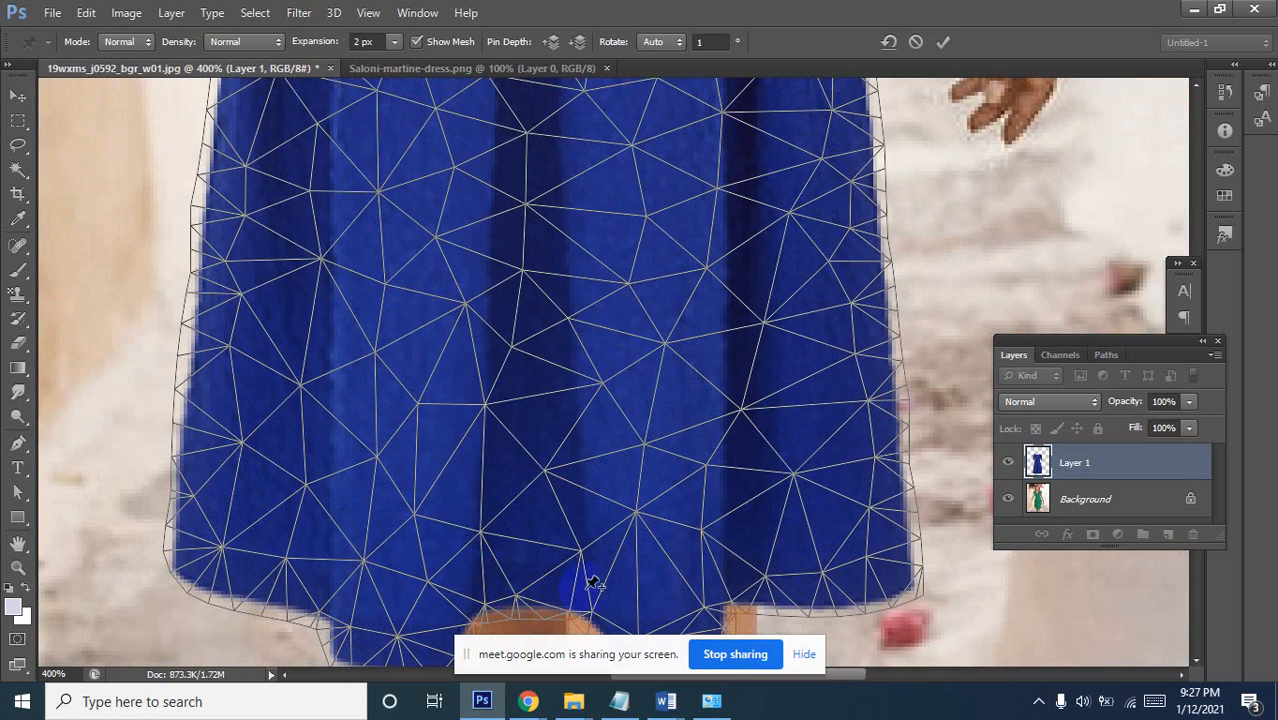
# Anchor the skirt with warp pins along the hem, on both sides and in its upper part
pyautogui.click(590, 599)
pyautogui.click(532, 611)
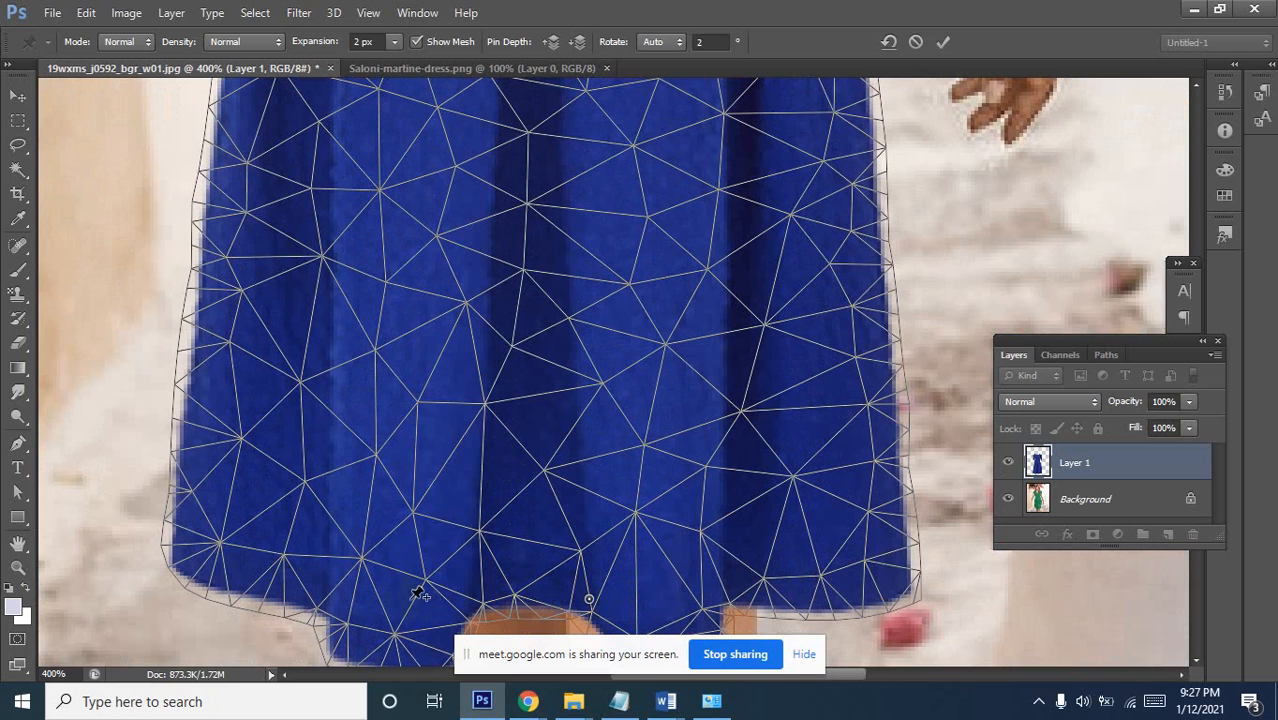
pyautogui.click(319, 606)
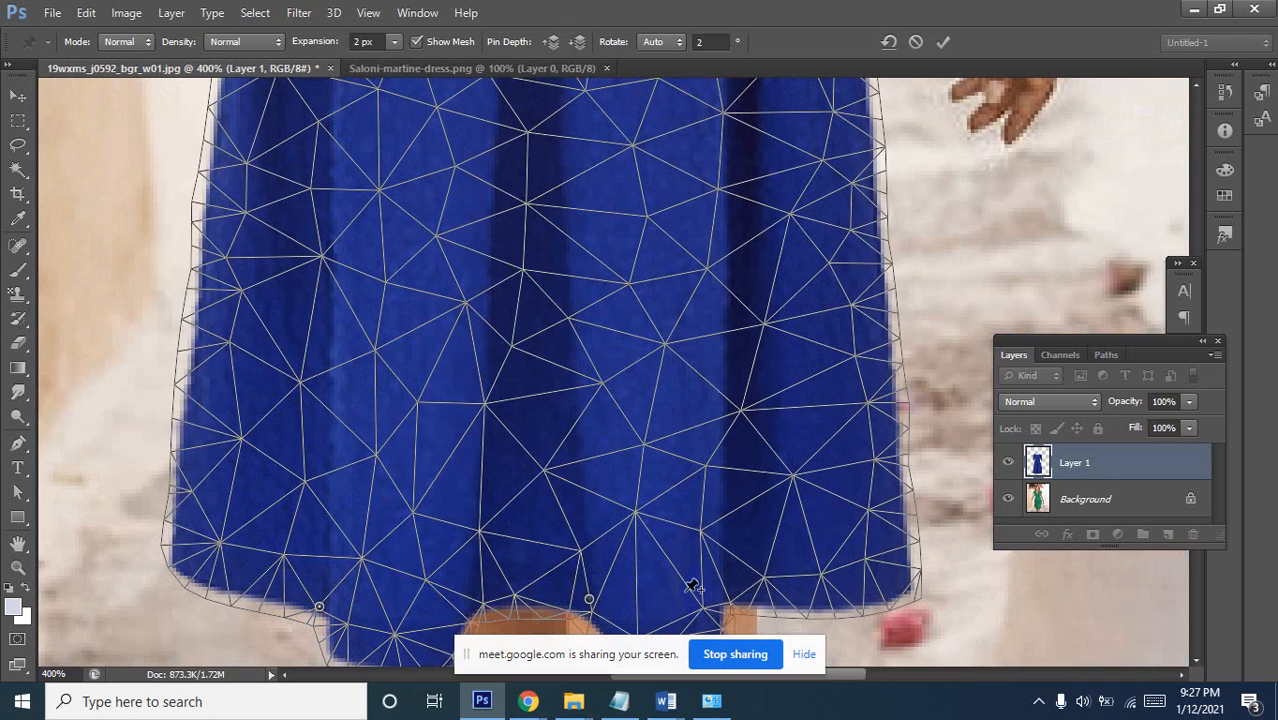
pyautogui.click(898, 427)
pyautogui.click(852, 188)
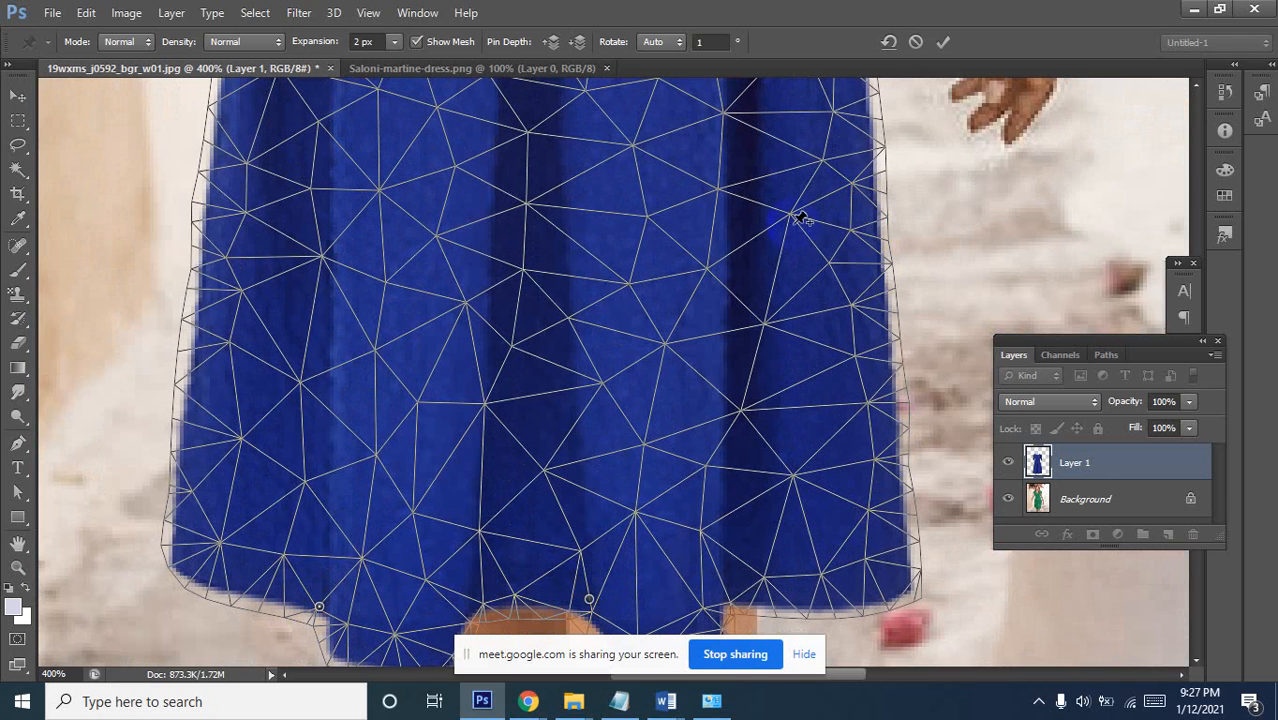
pyautogui.scroll(1, 414, 334)
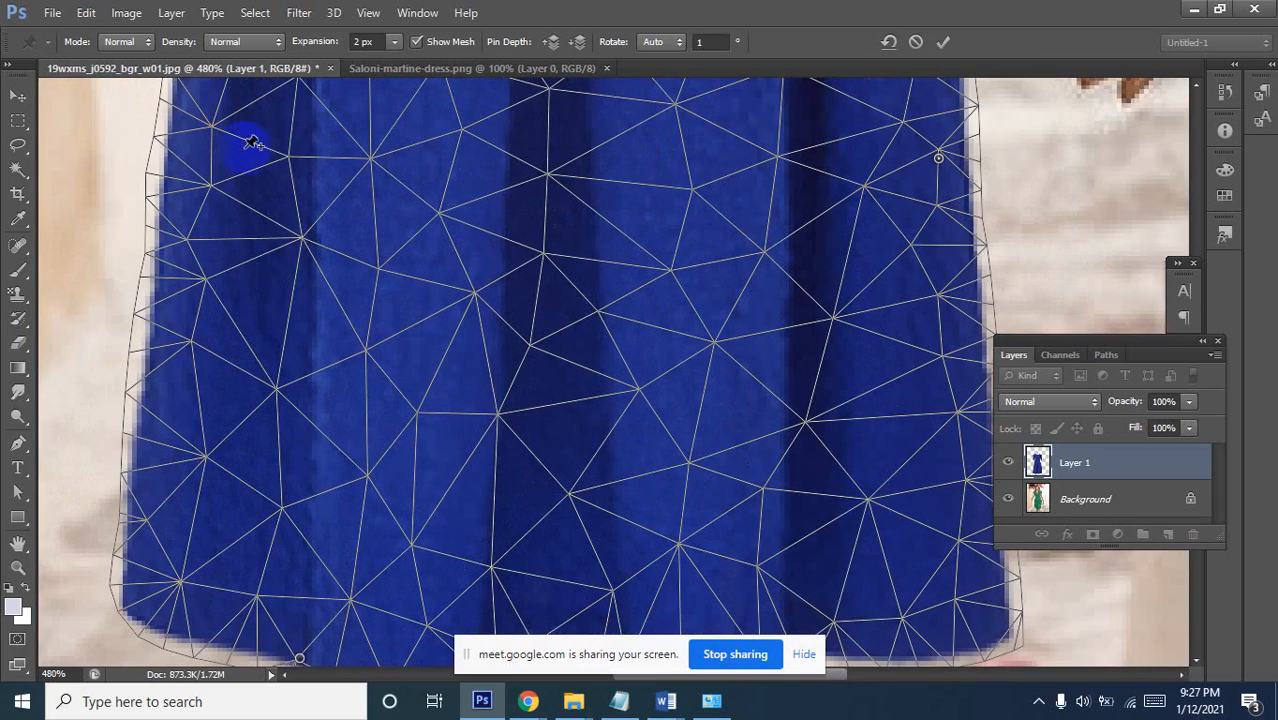
pyautogui.scroll(-1, 314, 115)
pyautogui.keyDown('alt'); pyautogui.click(412, 120); pyautogui.keyUp('alt')
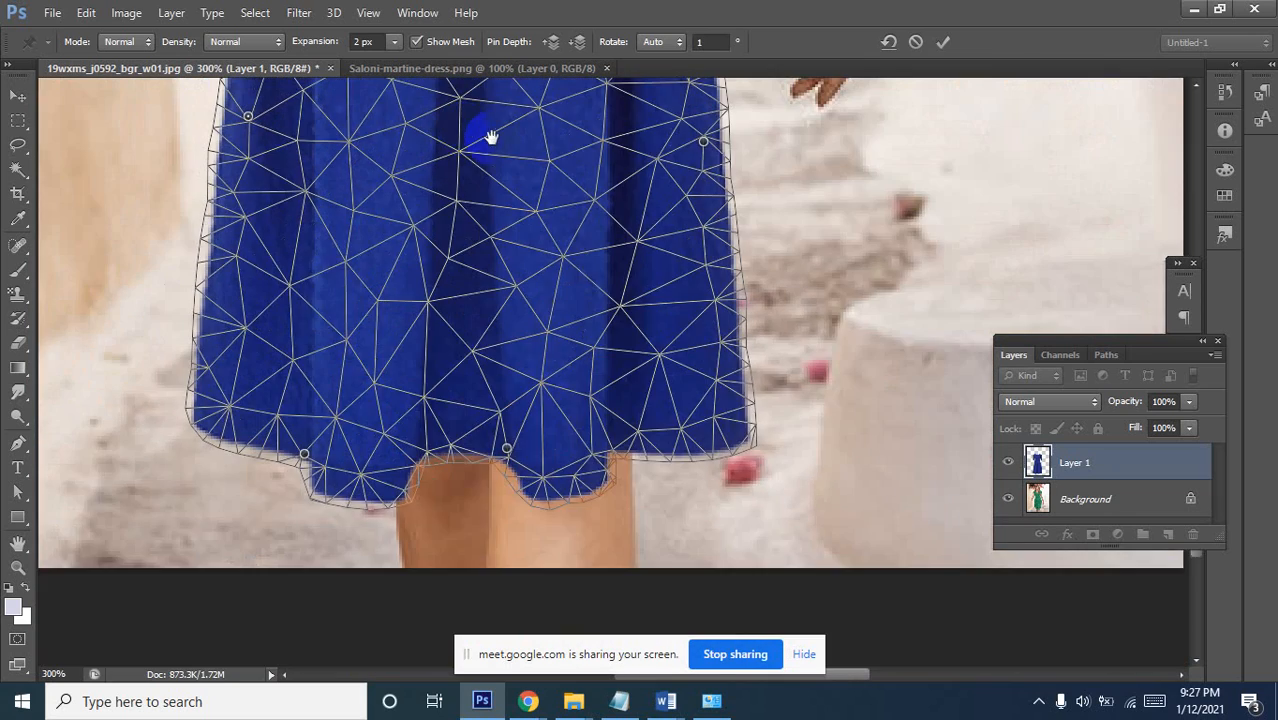
pyautogui.moveTo(491, 137); pyautogui.dragTo(677, 636)
pyautogui.moveTo(708, 331); pyautogui.dragTo(652, 327)
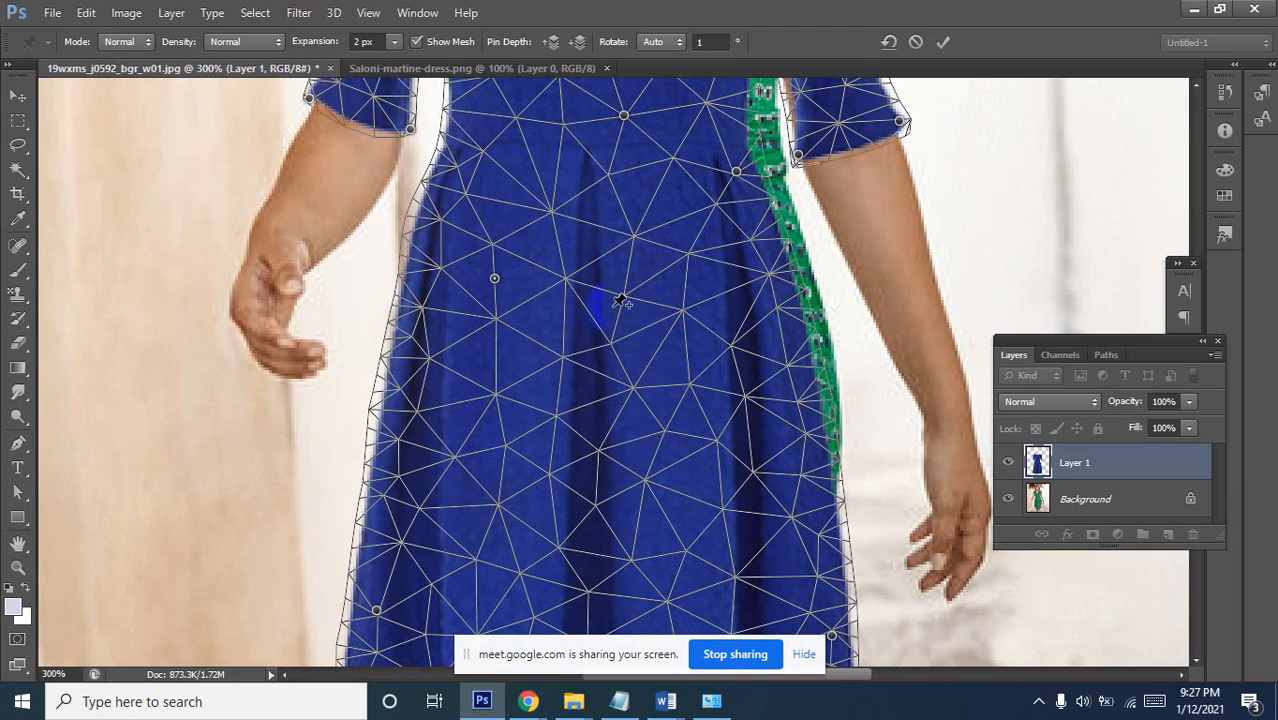
# Pin the skirt edge at the woman's left hip in two places and pull it outward over the green dress
pyautogui.click(805, 290)
pyautogui.moveTo(805, 290)
pyautogui.mouseDown()
pyautogui.moveTo(842, 290)
pyautogui.moveTo(822, 297)
pyautogui.mouseUp()
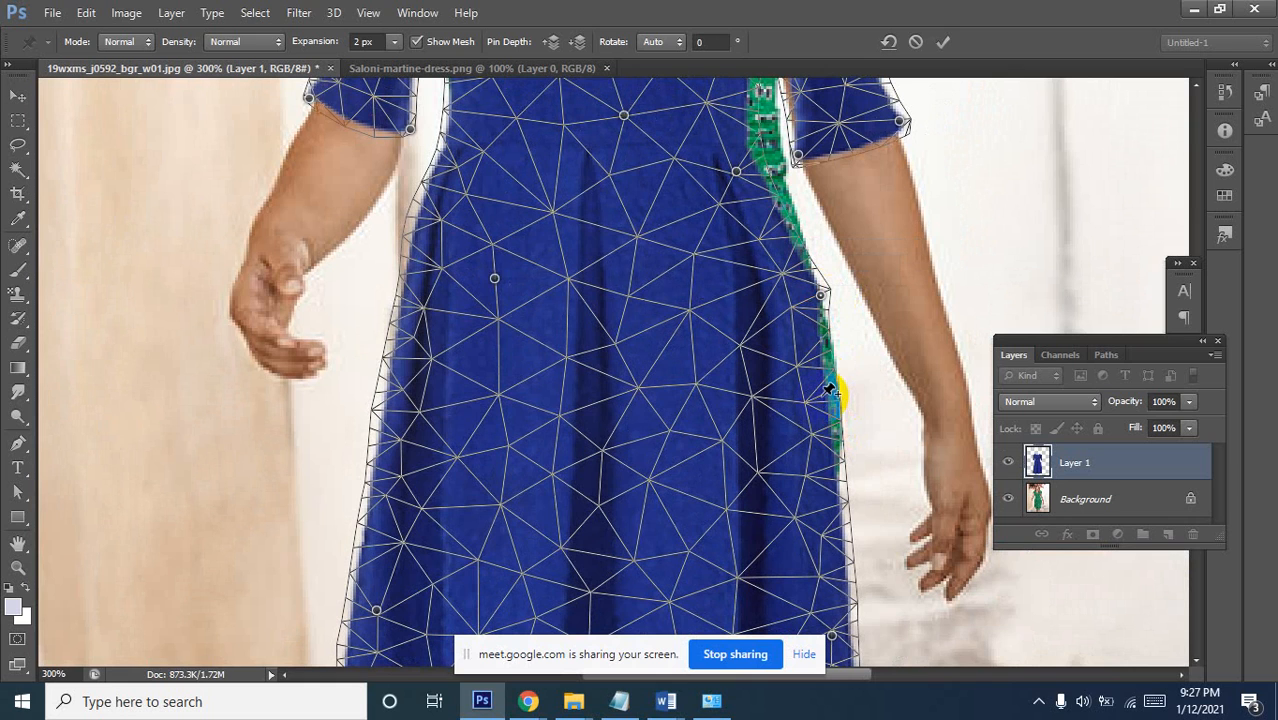
pyautogui.moveTo(842, 392); pyautogui.dragTo(837, 390)
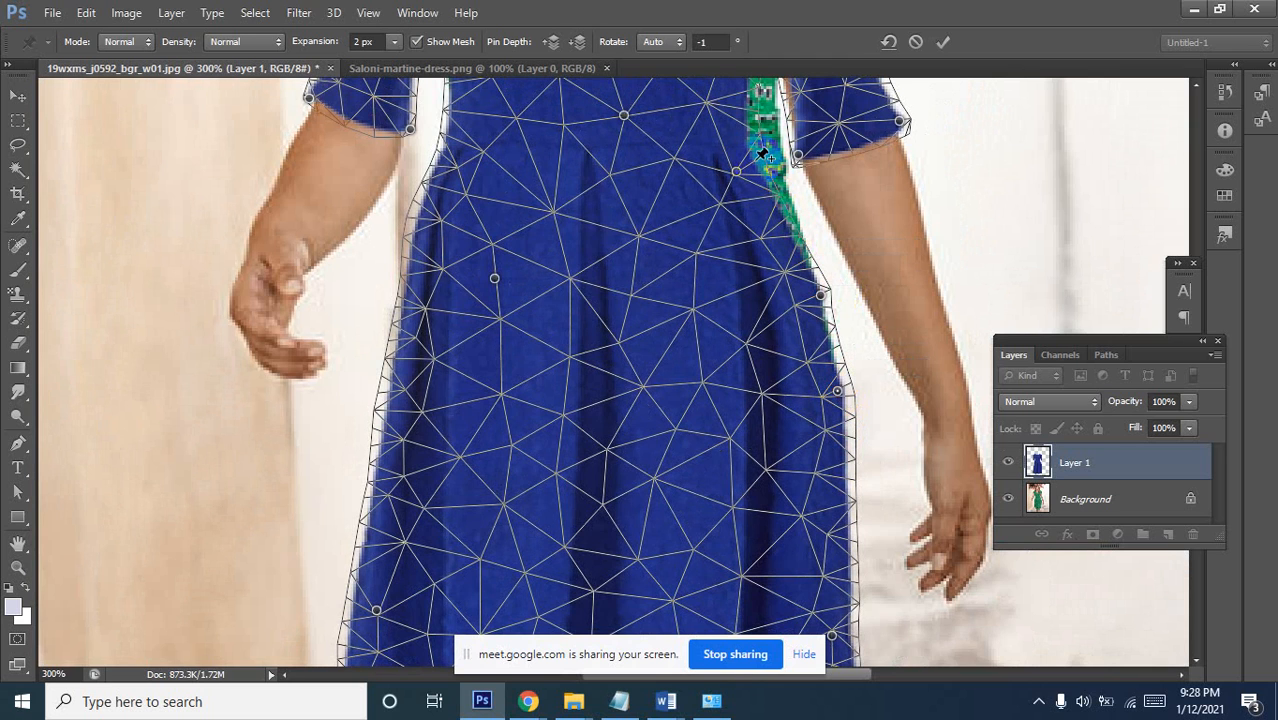
# Pull the waist edge and inner sleeve edge on the woman's left side with warp pins to narrow the green gap
pyautogui.moveTo(752, 141); pyautogui.dragTo(799, 356)
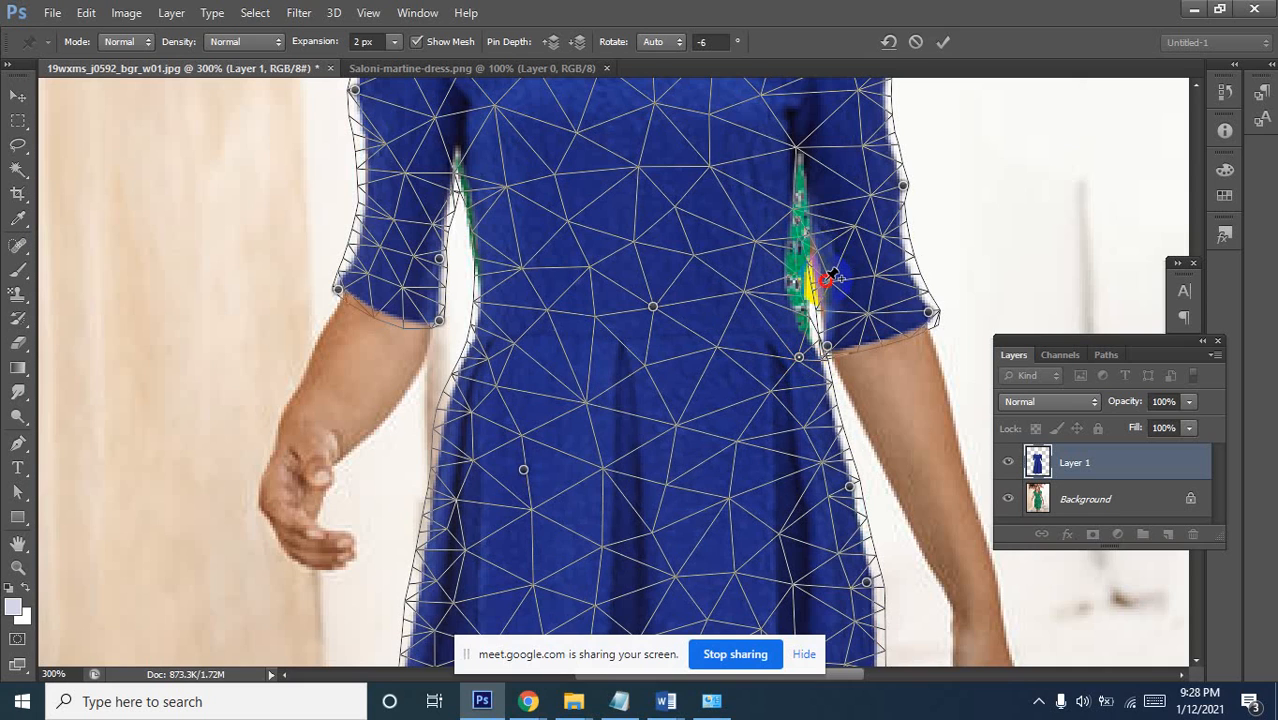
pyautogui.moveTo(830, 277); pyautogui.dragTo(787, 285)
pyautogui.click(466, 159)
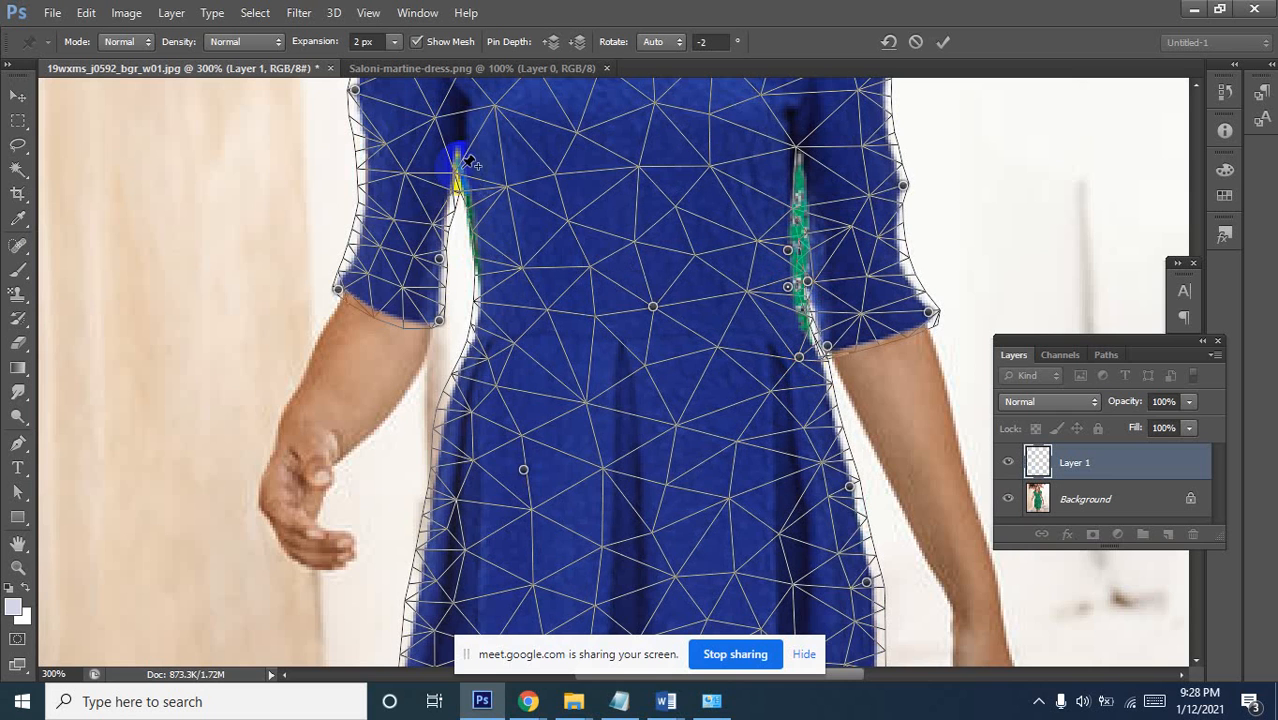
# Check the fit of the whole warped dress and apply the Puppet Warp
pyautogui.keyDown('ctrl'); pyautogui.keyDown('alt'); pyautogui.click(560, 192); pyautogui.keyUp('alt'); pyautogui.keyUp('ctrl')
pyautogui.keyDown('ctrl'); pyautogui.keyDown('alt'); pyautogui.click(560, 192); pyautogui.keyUp('alt'); pyautogui.keyUp('ctrl')
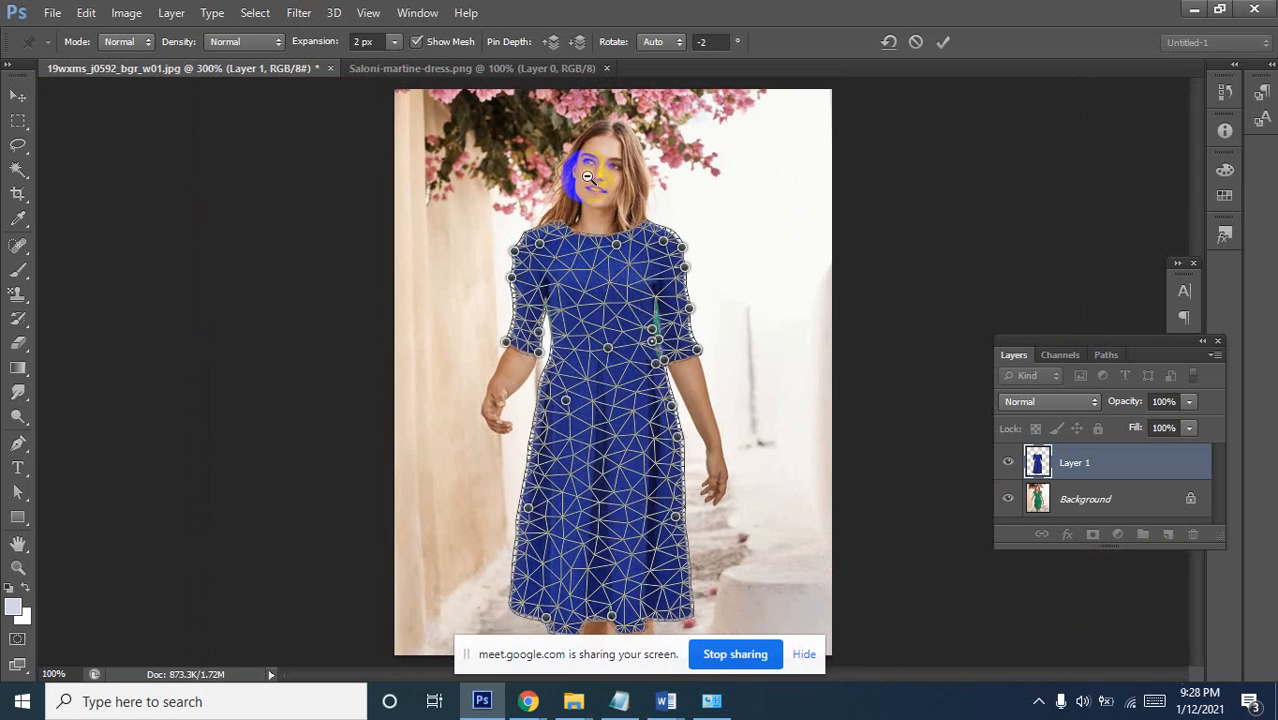
pyautogui.keyDown('ctrl'); pyautogui.keyDown('alt'); pyautogui.click(560, 192); pyautogui.keyUp('alt'); pyautogui.keyUp('ctrl')
pyautogui.keyDown('ctrl'); pyautogui.click(581, 302); pyautogui.keyUp('ctrl')
pyautogui.keyDown('ctrl'); pyautogui.click(590, 295); pyautogui.keyUp('ctrl')
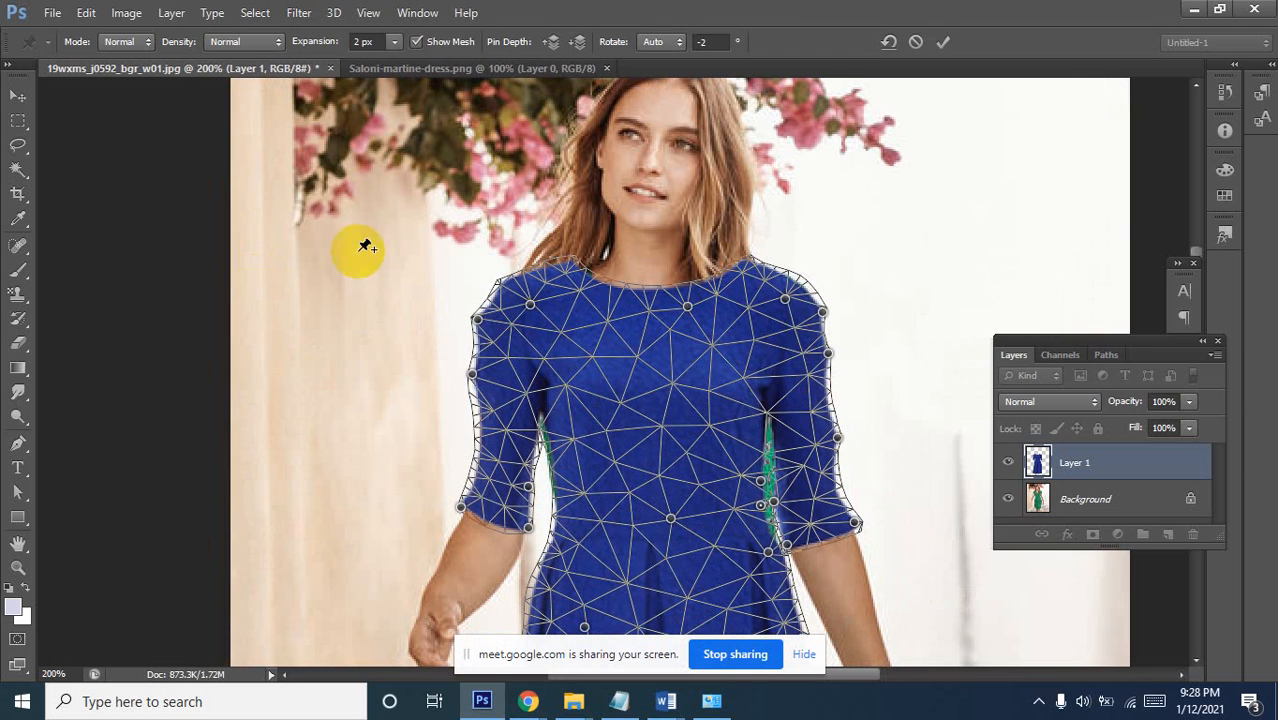
pyautogui.click(183, 108)
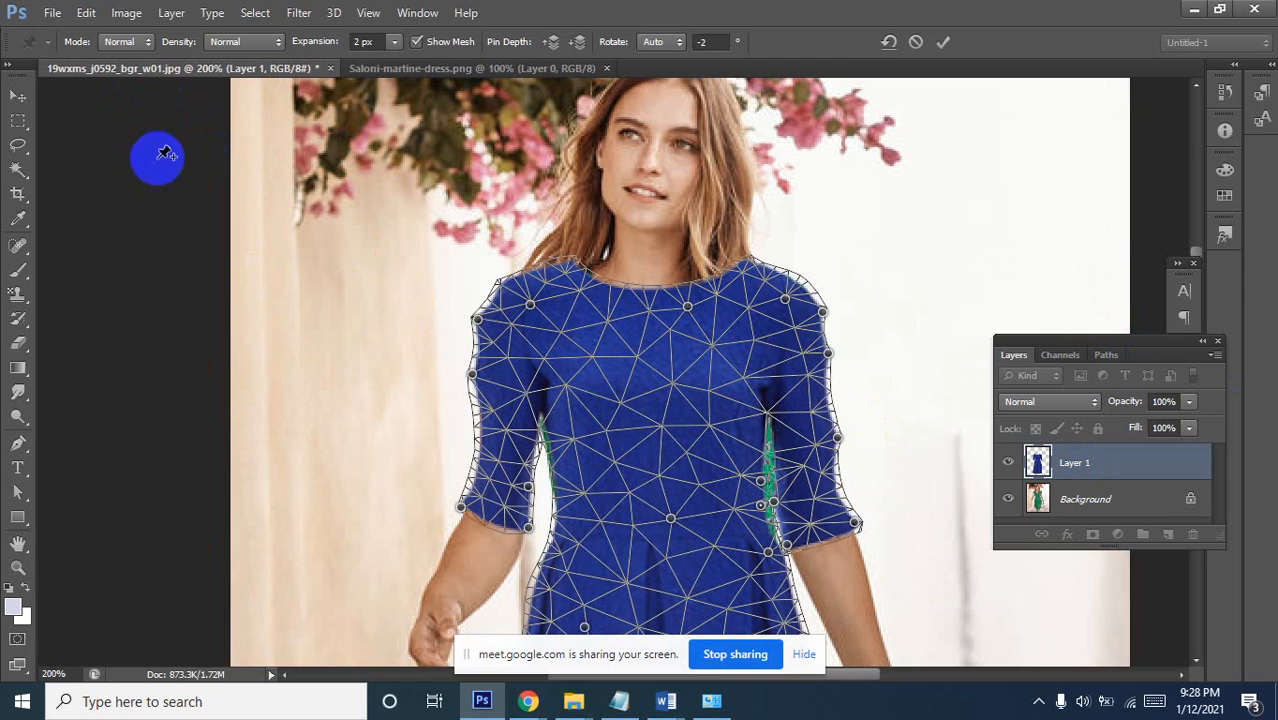
pyautogui.click(943, 41)
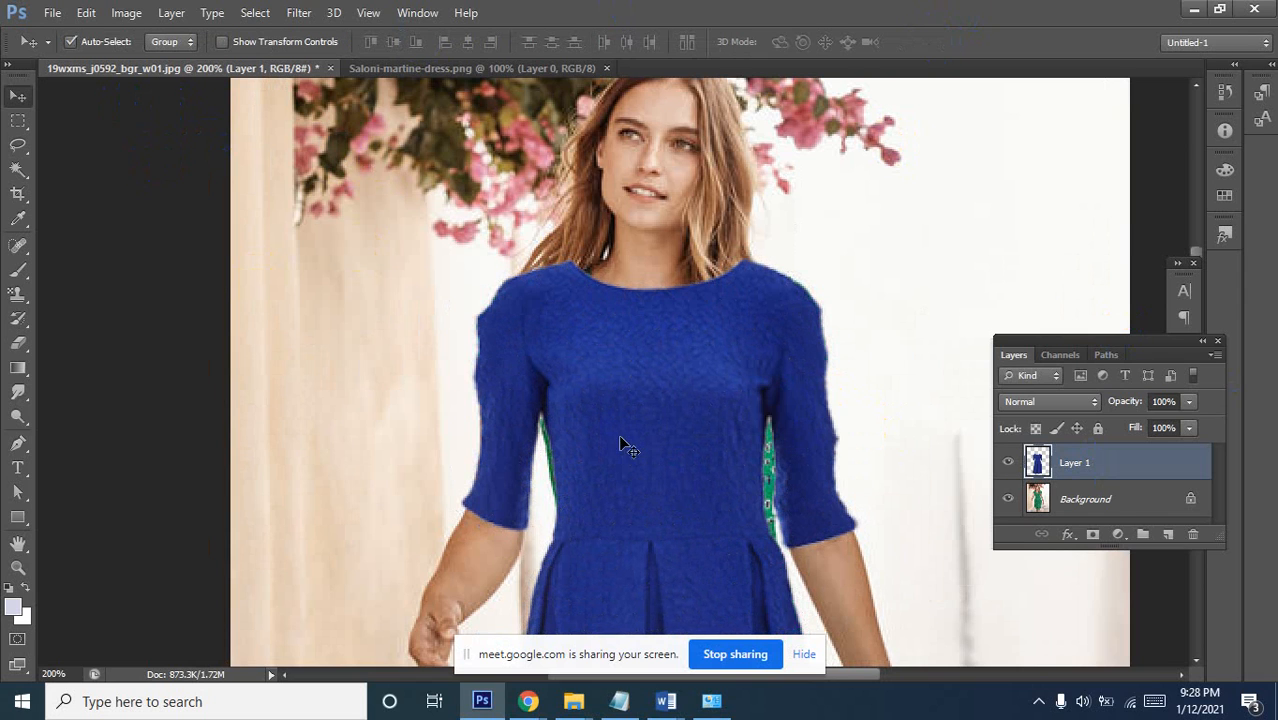
# Select the Background layer and set the Brush tool to size 10 for retouching the green gaps under the arms
pyautogui.moveTo(742, 540); pyautogui.dragTo(793, 451)
pyautogui.click(829, 332)
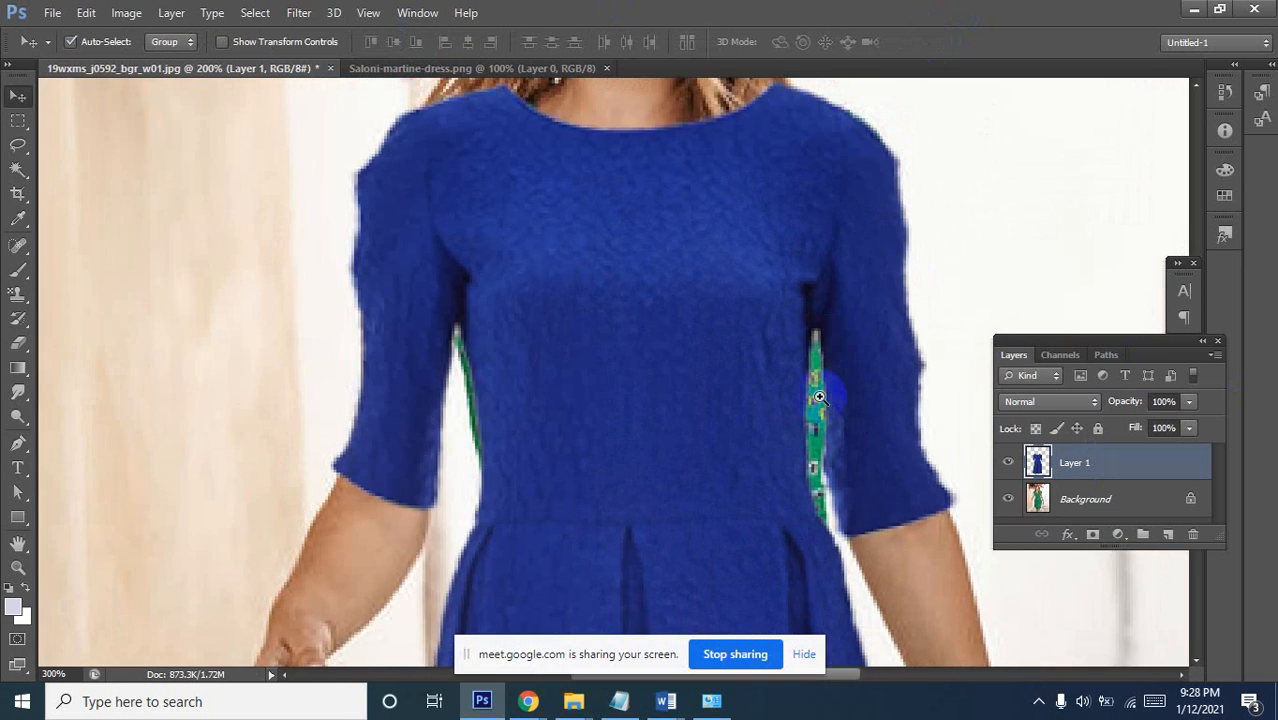
pyautogui.click(782, 425)
pyautogui.click(793, 420)
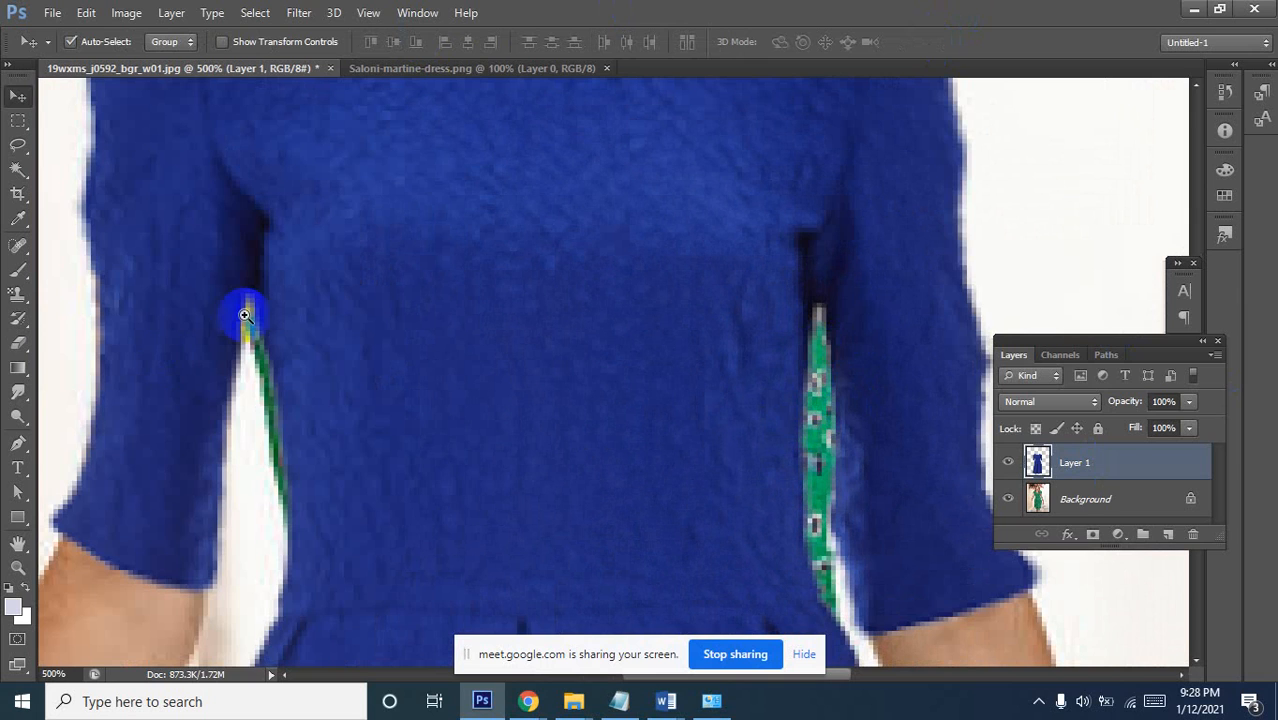
pyautogui.click(1059, 498)
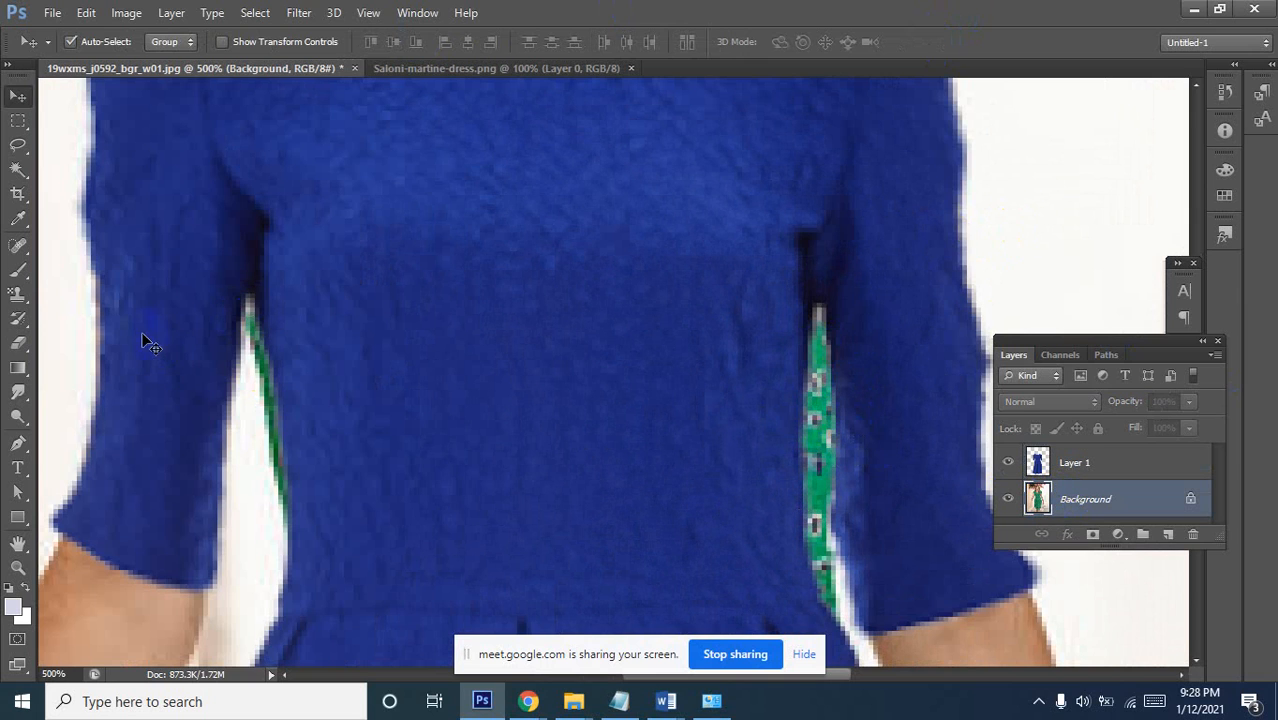
pyautogui.click(20, 270)
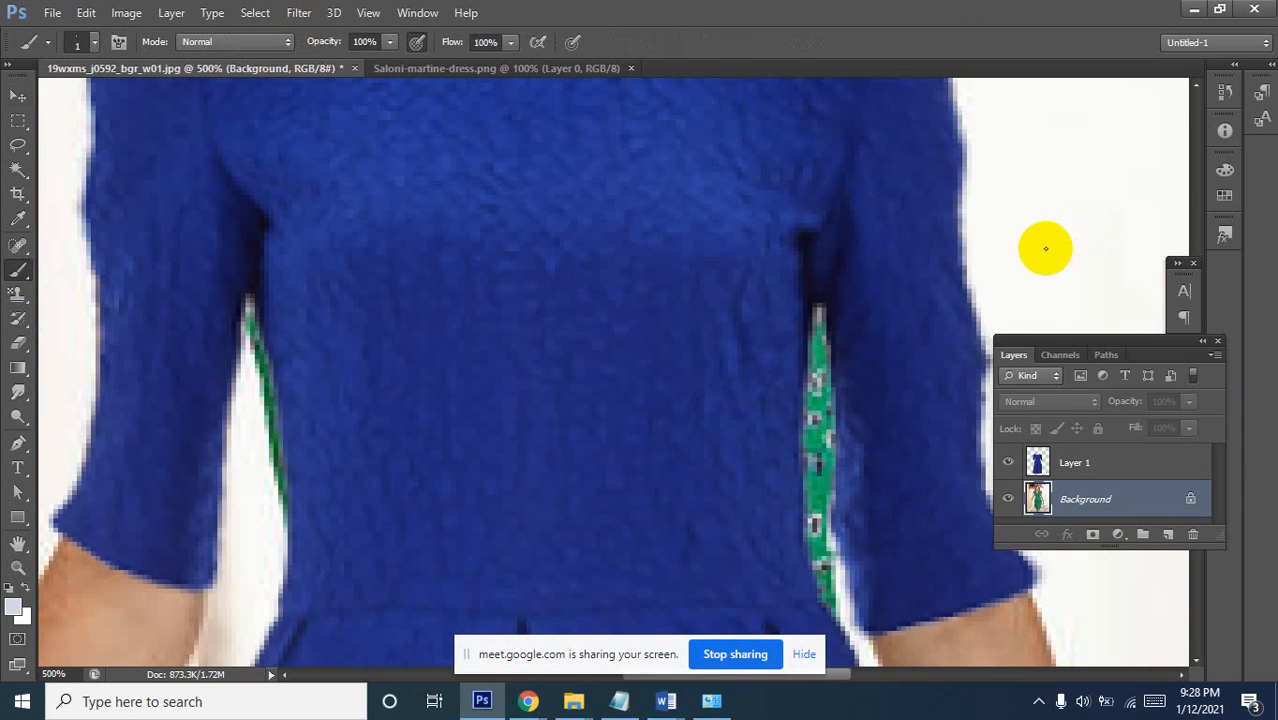
pyautogui.press(']')
pyautogui.press(']')
pyautogui.press(']')
pyautogui.press(']')
pyautogui.press(']')
pyautogui.press(']')
pyautogui.press(']')
pyautogui.press(']')
pyautogui.press(']')
pyautogui.press(']')
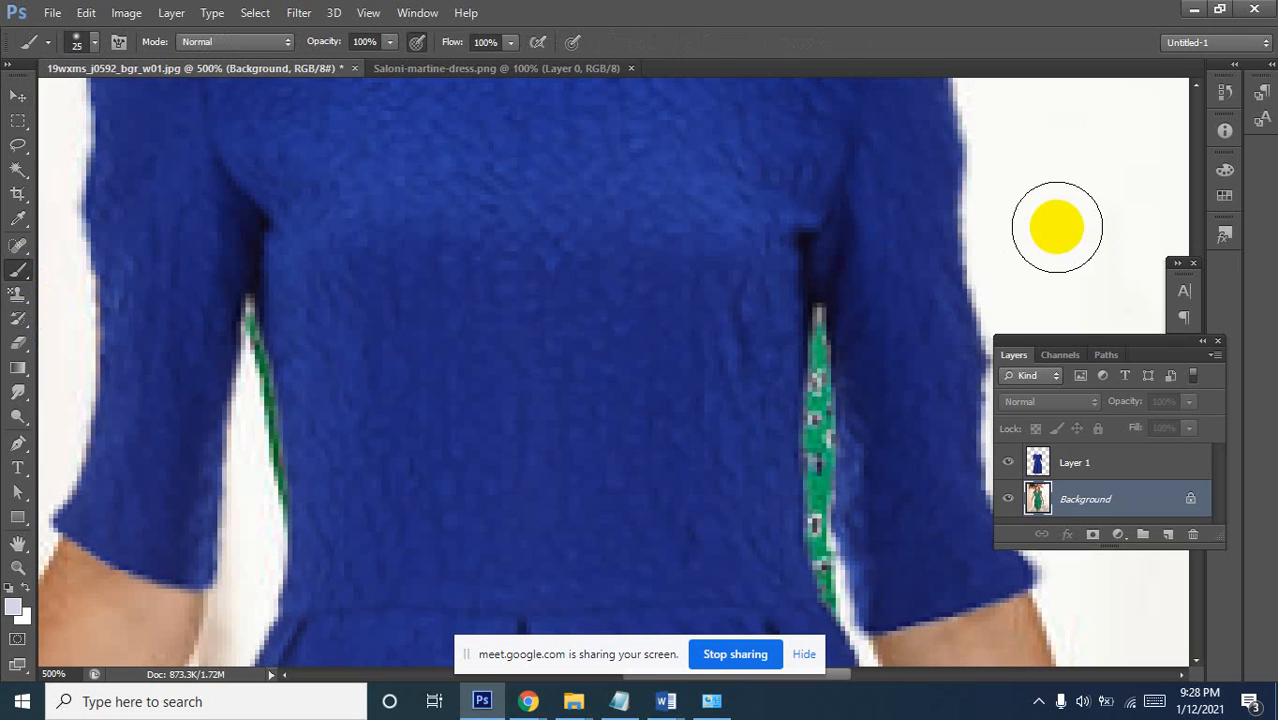
pyautogui.press('[')
pyautogui.press('[')
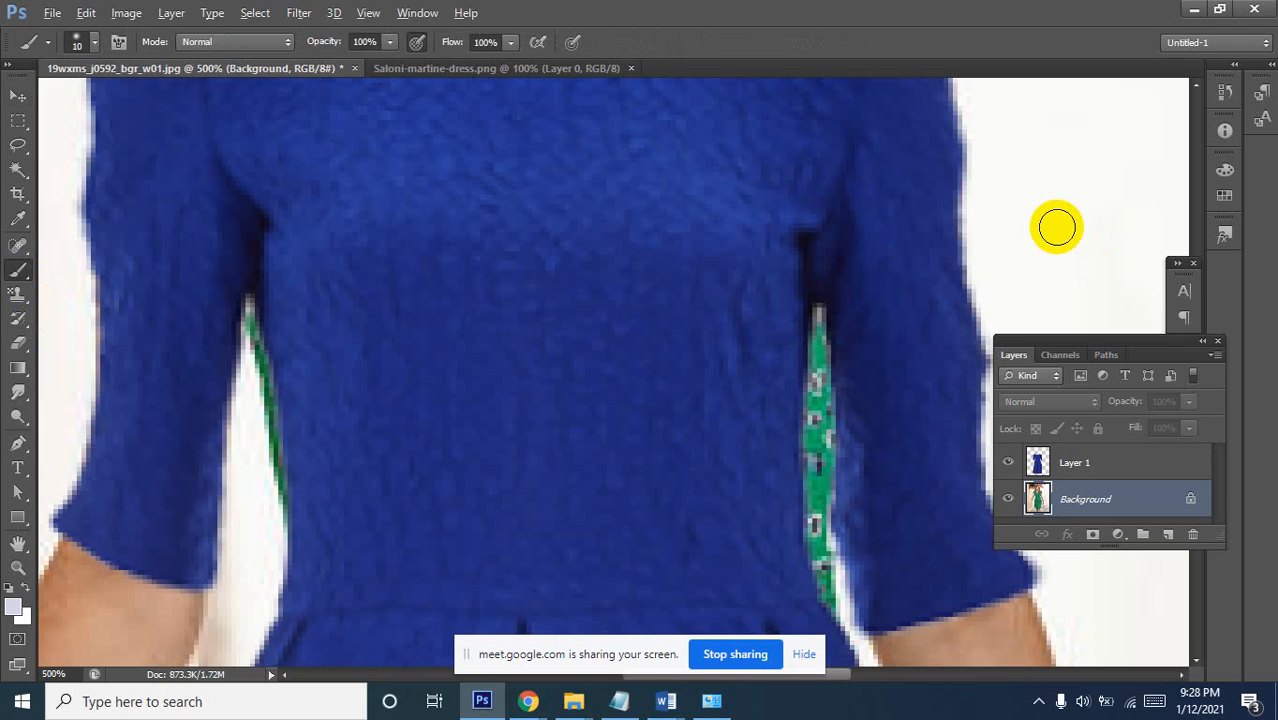
# Sample the pale wall colour and paint over the green dress remnants between the waist and both sleeves
pyautogui.keyDown('alt'); pyautogui.click(1063, 222); pyautogui.keyUp('alt')
pyautogui.moveTo(821, 312)
pyautogui.mouseDown()
pyautogui.moveTo(815, 504)
pyautogui.moveTo(820, 481)
pyautogui.moveTo(821, 575)
pyautogui.moveTo(845, 620)
pyautogui.mouseUp()
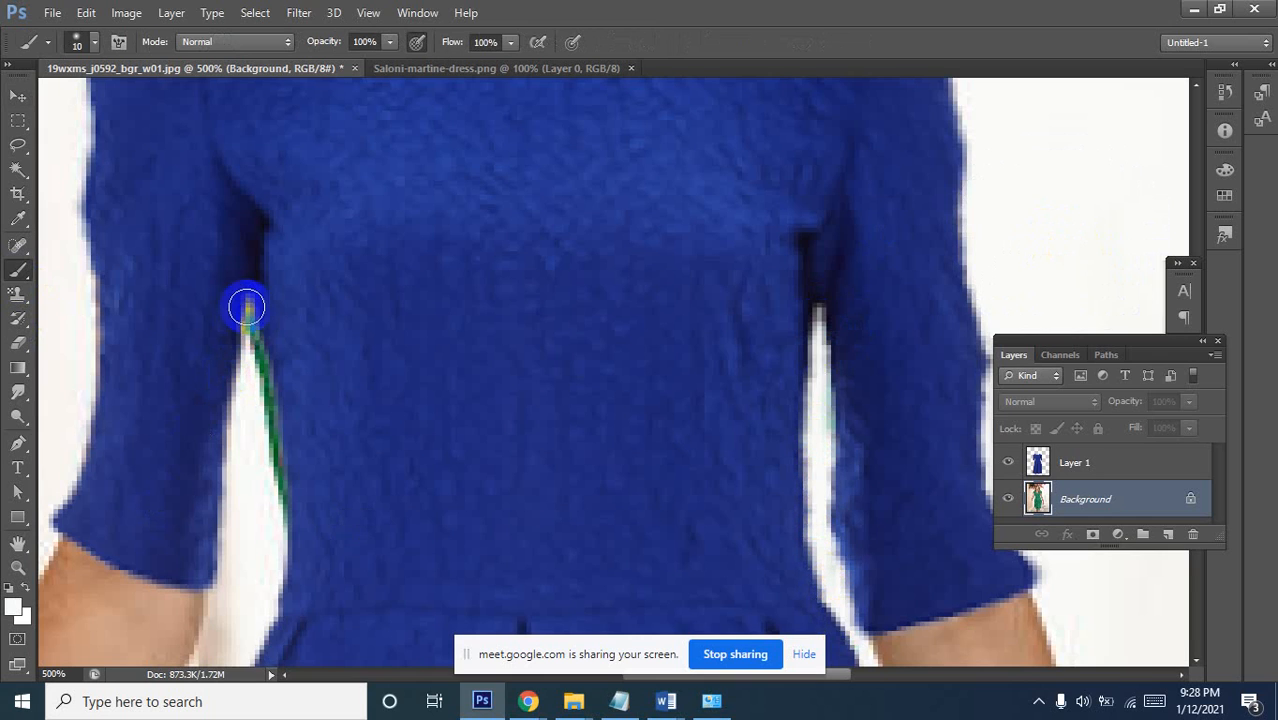
pyautogui.moveTo(248, 305); pyautogui.dragTo(288, 542)
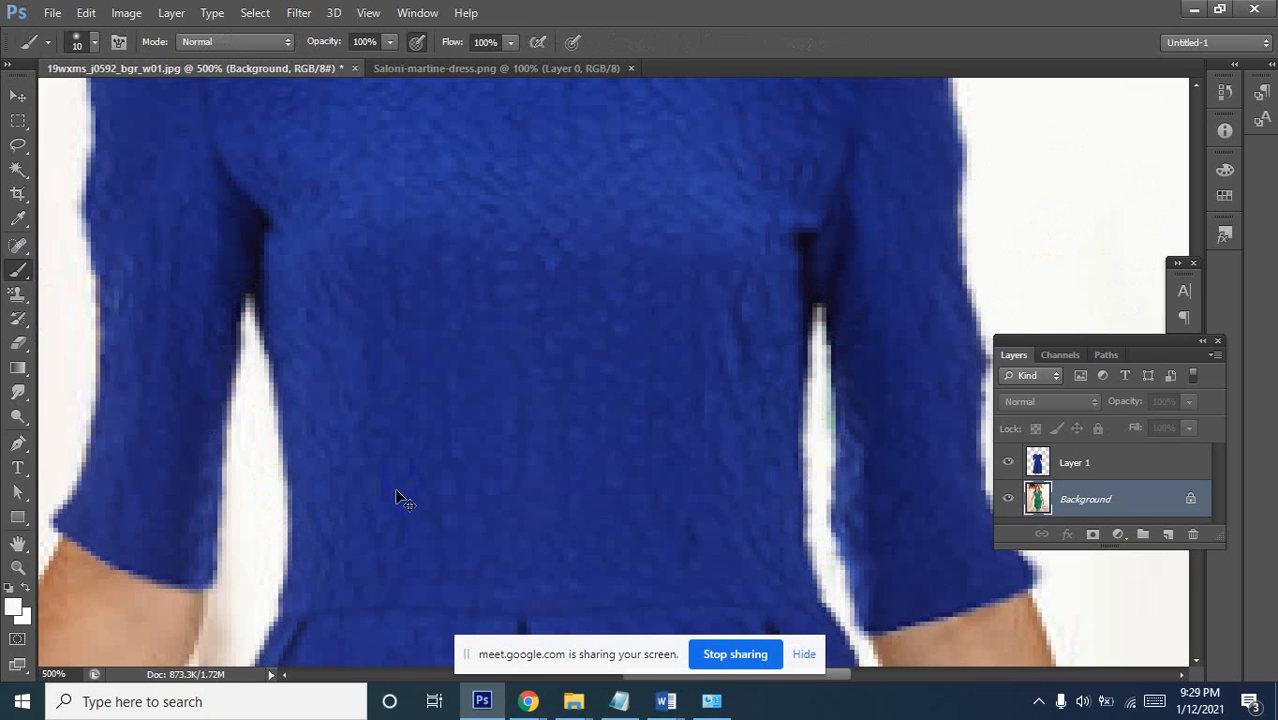
pyautogui.keyDown('ctrl'); pyautogui.keyDown('alt'); pyautogui.click(481, 424); pyautogui.keyUp('alt'); pyautogui.keyUp('ctrl')
pyautogui.keyDown('ctrl'); pyautogui.keyDown('alt'); pyautogui.click(481, 424); pyautogui.keyUp('alt'); pyautogui.keyUp('ctrl')
pyautogui.keyDown('ctrl'); pyautogui.keyDown('alt'); pyautogui.click(479, 422); pyautogui.keyUp('alt'); pyautogui.keyUp('ctrl')
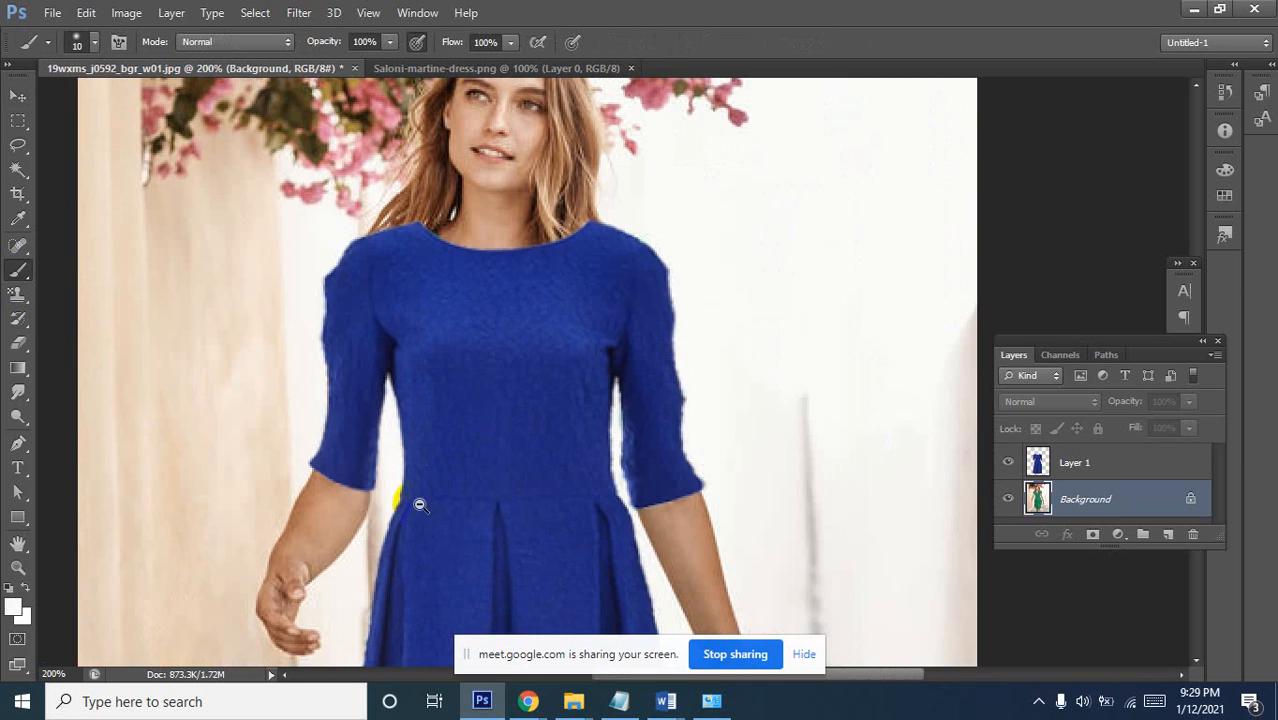
# Select the blue dress layer, Layer 1, and lower its opacity to 75%
pyautogui.keyDown('ctrl'); pyautogui.keyDown('alt'); pyautogui.click(420, 505); pyautogui.keyUp('alt'); pyautogui.keyUp('ctrl')
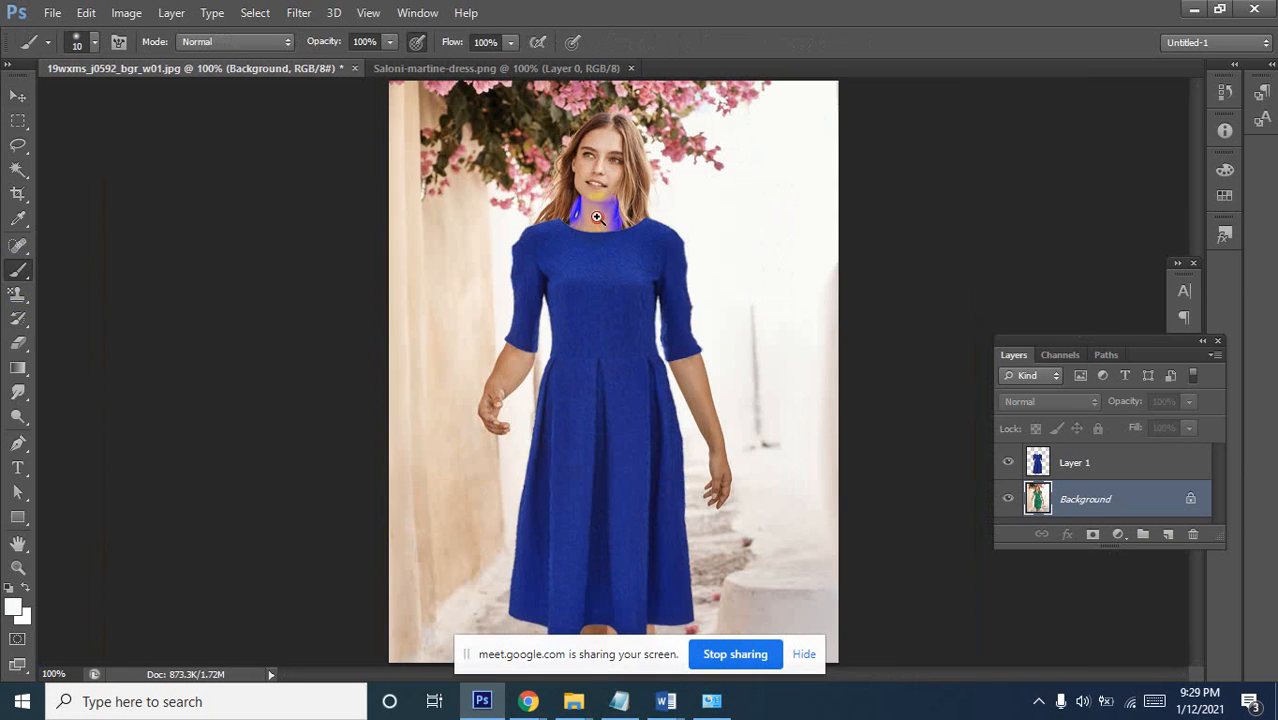
pyautogui.keyDown('ctrl'); pyautogui.click(596, 217); pyautogui.keyUp('ctrl')
pyautogui.keyDown('ctrl'); pyautogui.click(599, 214); pyautogui.keyUp('ctrl')
pyautogui.keyDown('ctrl'); pyautogui.click(650, 157); pyautogui.keyUp('ctrl')
pyautogui.keyDown('ctrl'); pyautogui.click(499, 228); pyautogui.keyUp('ctrl')
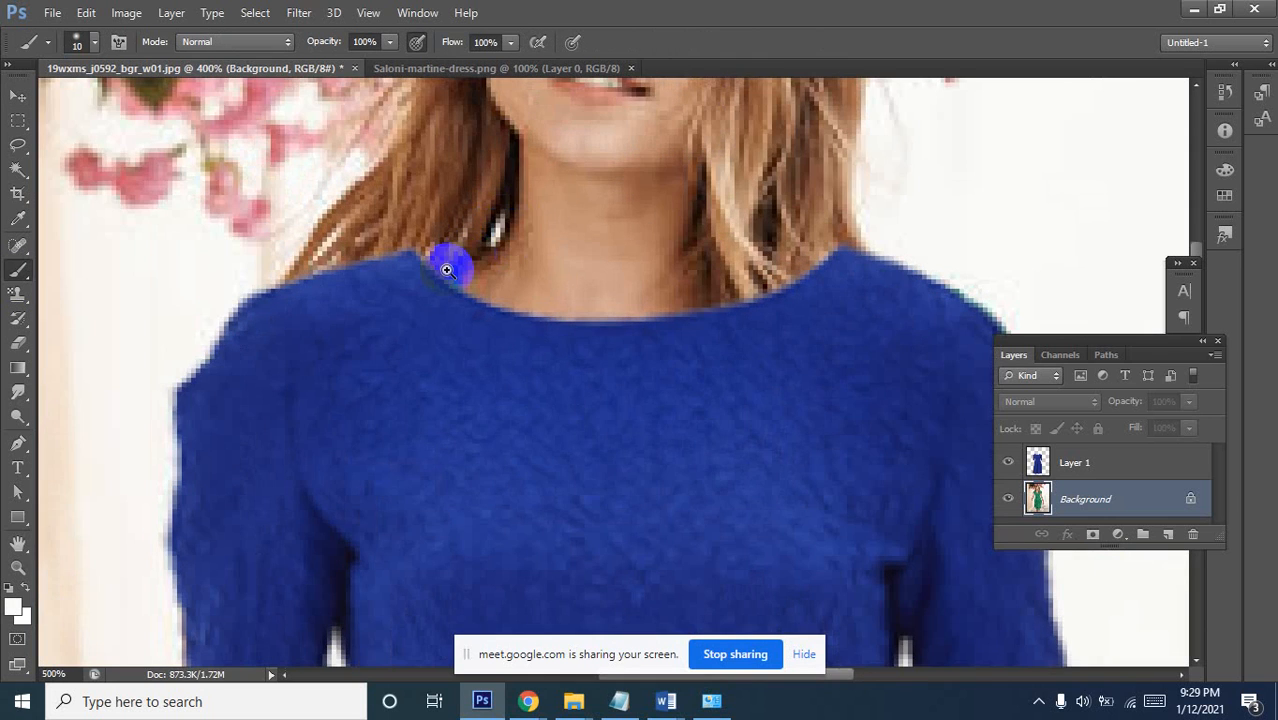
pyautogui.keyDown('ctrl'); pyautogui.click(430, 285); pyautogui.keyUp('ctrl')
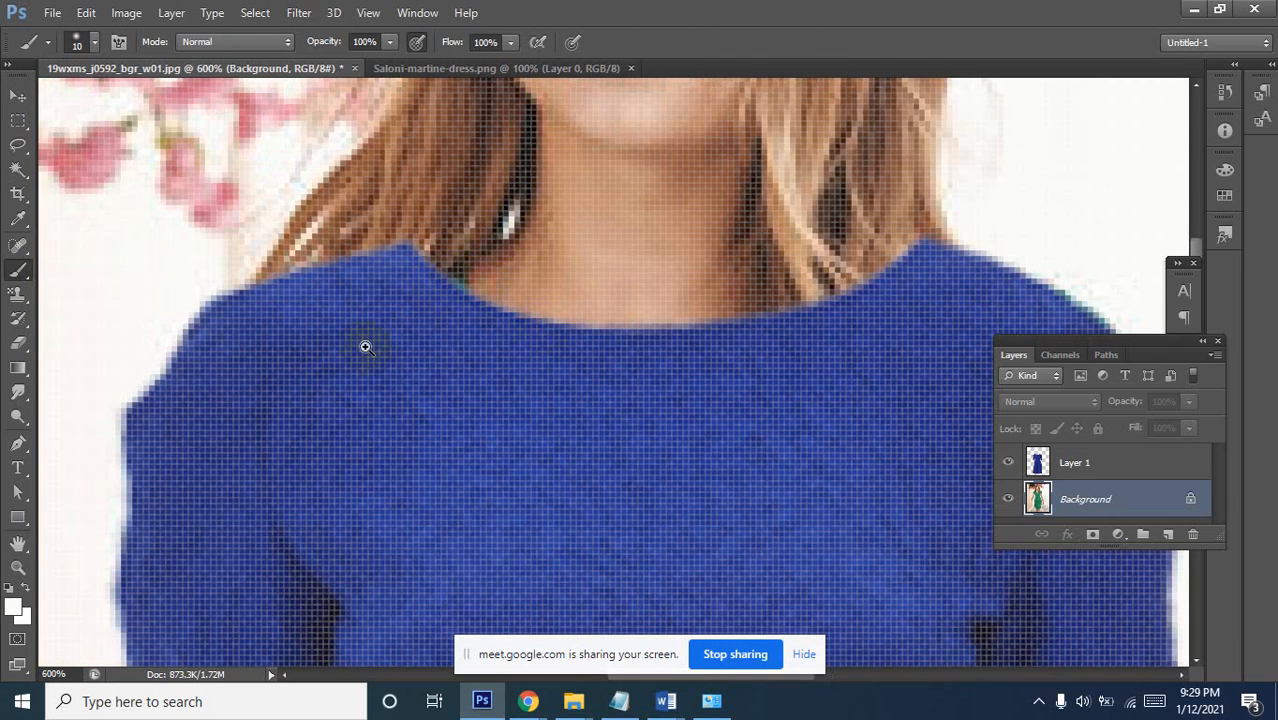
pyautogui.keyDown('ctrl'); pyautogui.keyDown('alt'); pyautogui.click(618, 310); pyautogui.keyUp('alt'); pyautogui.keyUp('ctrl')
pyautogui.keyDown('ctrl'); pyautogui.keyDown('alt'); pyautogui.click(590, 318); pyautogui.keyUp('alt'); pyautogui.keyUp('ctrl')
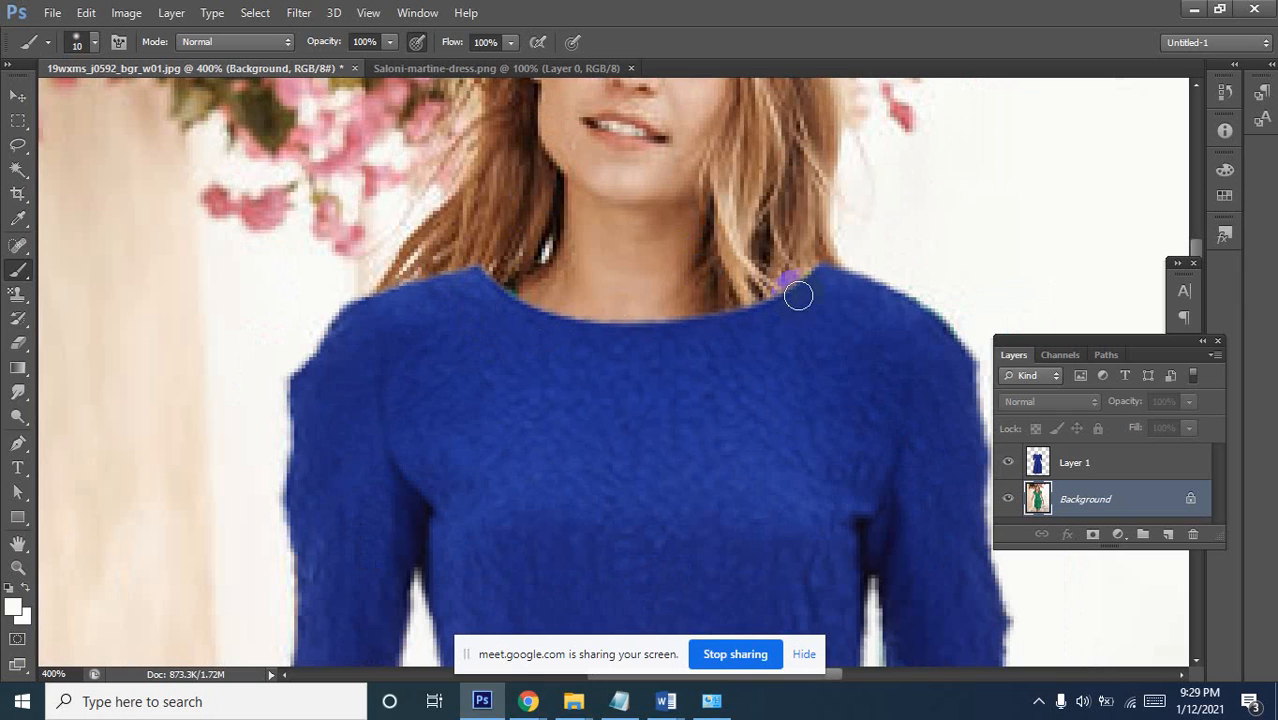
pyautogui.click(1062, 460)
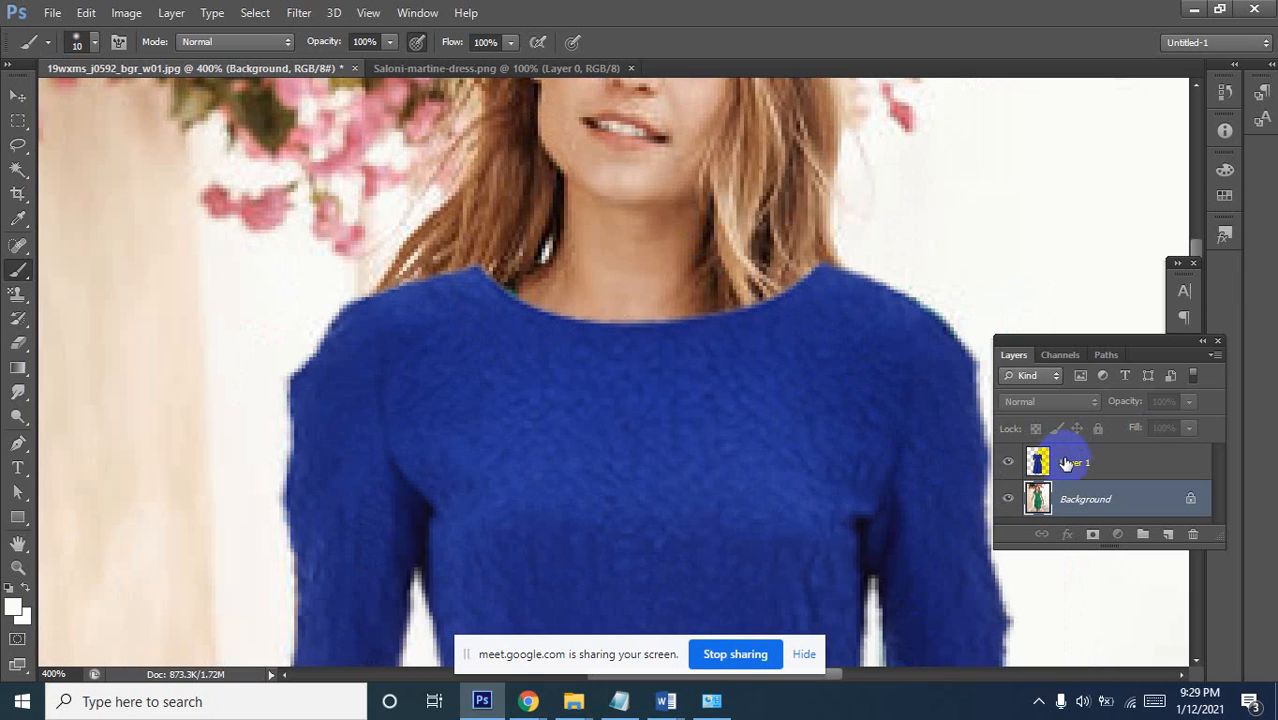
pyautogui.click(1190, 402)
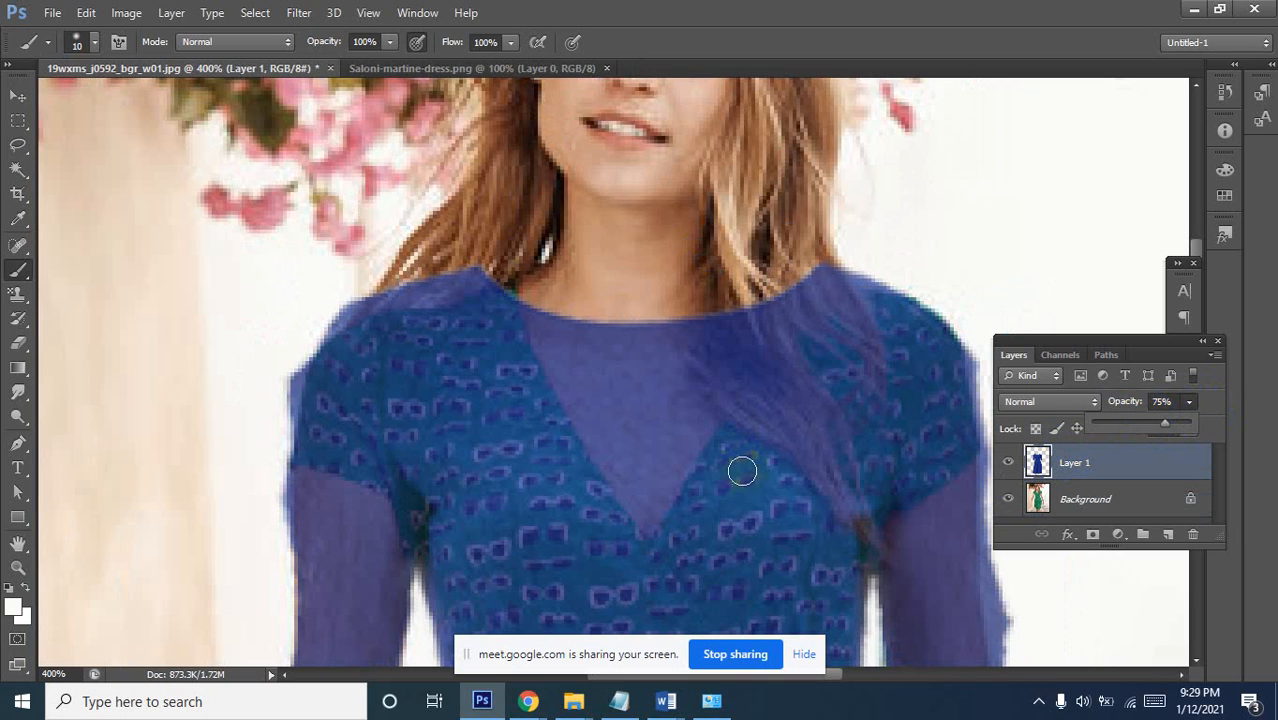
# Add a layer mask to Layer 1
pyautogui.click(18, 95)
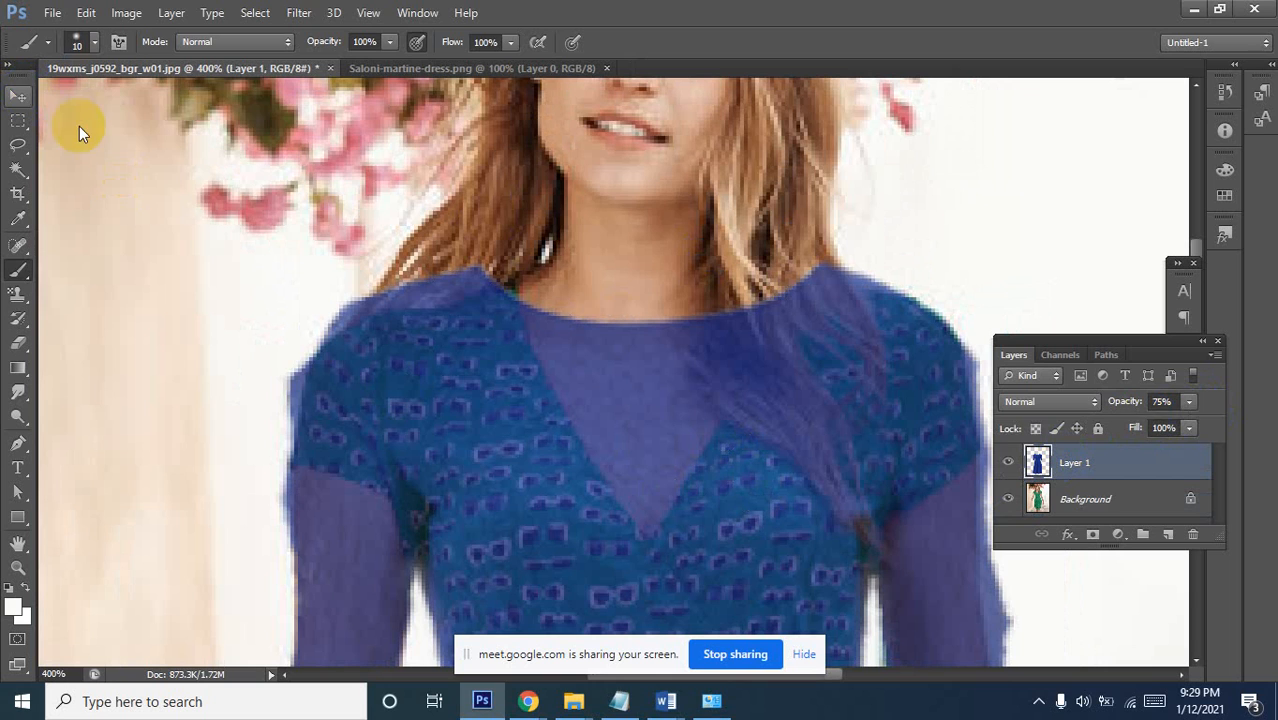
pyautogui.click(1053, 463)
pyautogui.click(1096, 536)
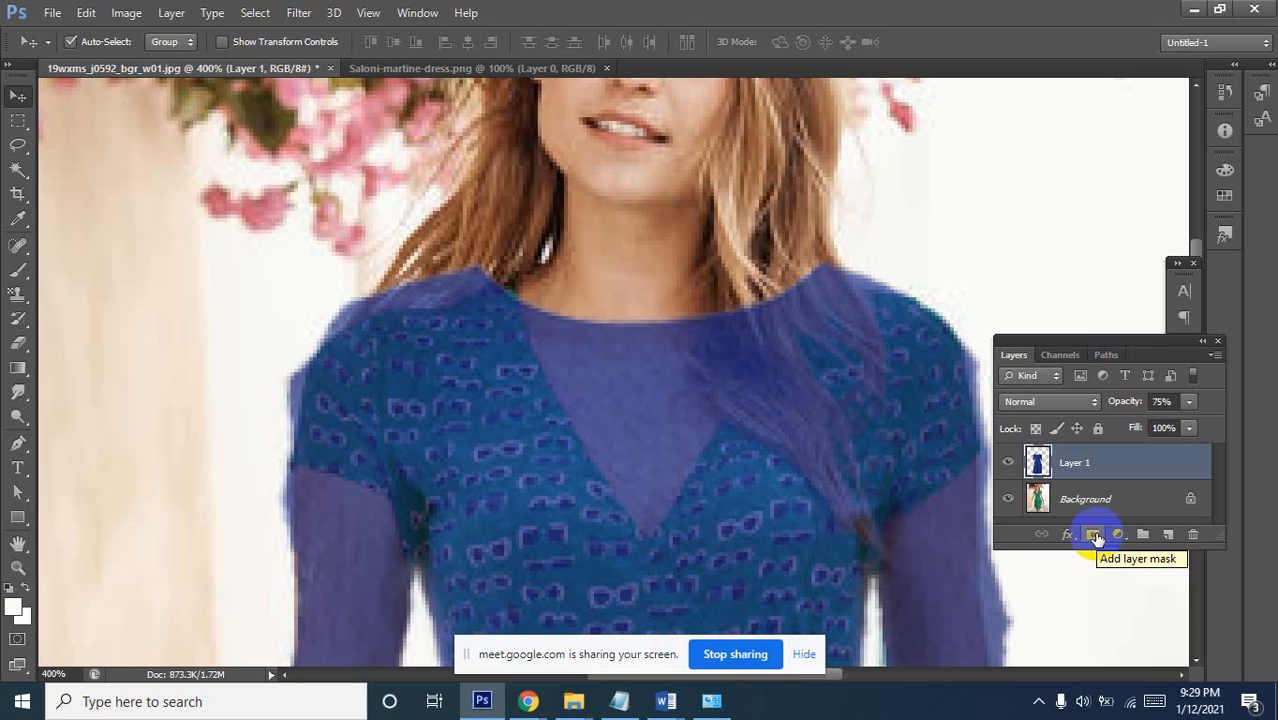
pyautogui.click(1096, 536)
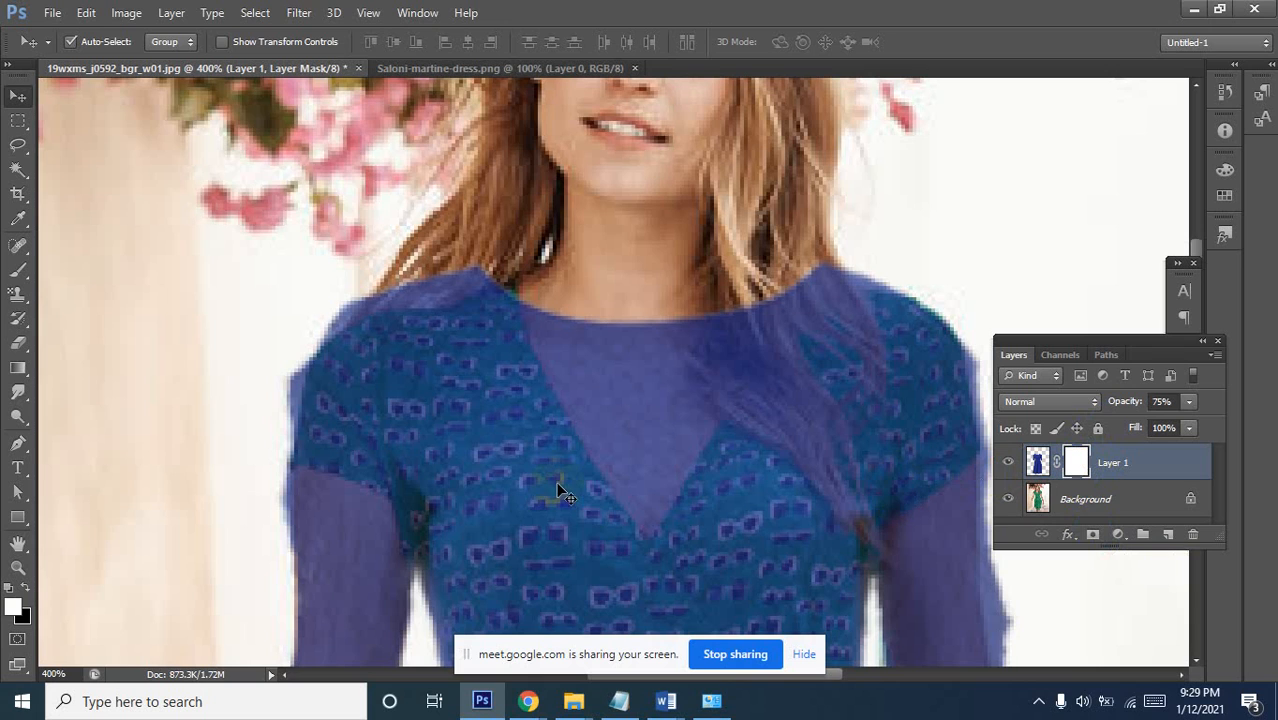
# Paint black on the dress mask with the Brush tool to bring back the hair on the woman's left side over the dress
pyautogui.click(17, 271)
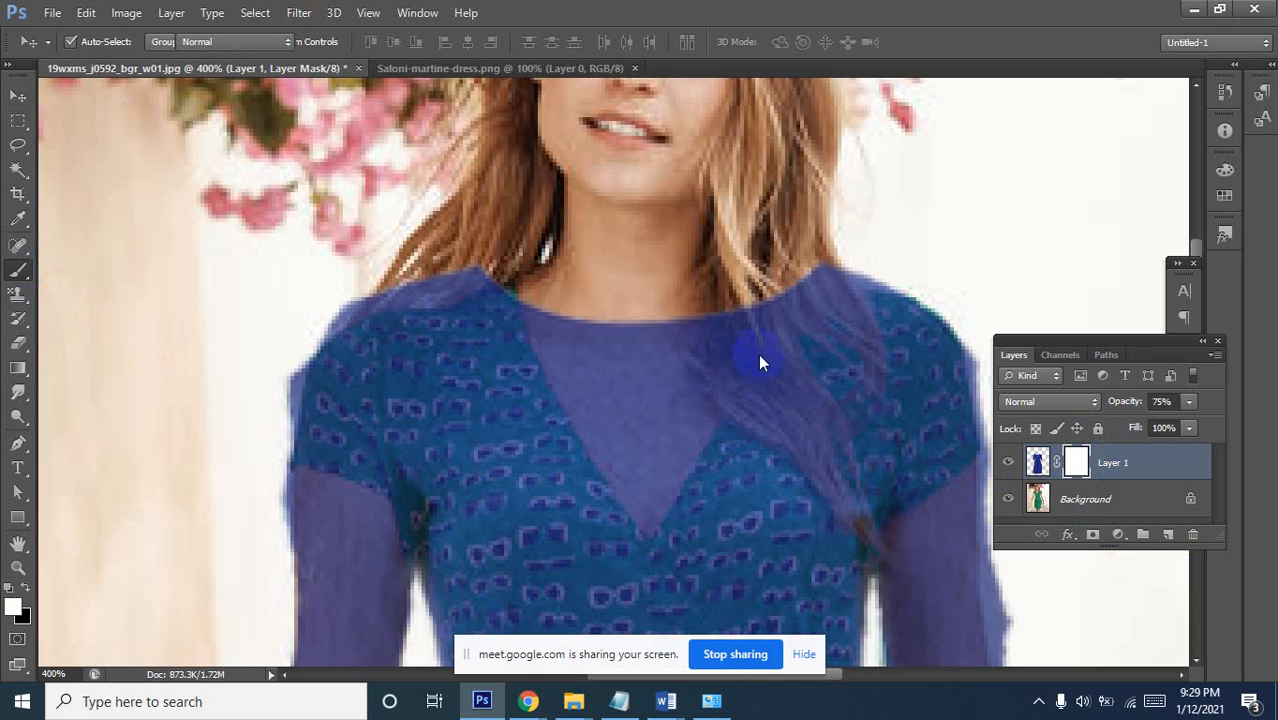
pyautogui.click(744, 303)
pyautogui.moveTo(744, 312)
pyautogui.mouseDown()
pyautogui.moveTo(769, 372)
pyautogui.moveTo(725, 315)
pyautogui.moveTo(745, 374)
pyautogui.moveTo(716, 322)
pyautogui.moveTo(722, 370)
pyautogui.moveTo(703, 311)
pyautogui.moveTo(713, 360)
pyautogui.moveTo(746, 395)
pyautogui.moveTo(718, 350)
pyautogui.moveTo(783, 412)
pyautogui.moveTo(713, 366)
pyautogui.moveTo(718, 385)
pyautogui.moveTo(759, 310)
pyautogui.moveTo(758, 354)
pyautogui.moveTo(760, 296)
pyautogui.moveTo(777, 271)
pyautogui.moveTo(770, 353)
pyautogui.moveTo(789, 397)
pyautogui.moveTo(782, 351)
pyautogui.moveTo(801, 417)
pyautogui.moveTo(778, 393)
pyautogui.moveTo(794, 420)
pyautogui.moveTo(744, 404)
pyautogui.moveTo(795, 436)
pyautogui.moveTo(799, 265)
pyautogui.moveTo(797, 306)
pyautogui.moveTo(786, 306)
pyautogui.moveTo(811, 300)
pyautogui.moveTo(824, 255)
pyautogui.moveTo(832, 288)
pyautogui.mouseUp()
pyautogui.click(25, 587)
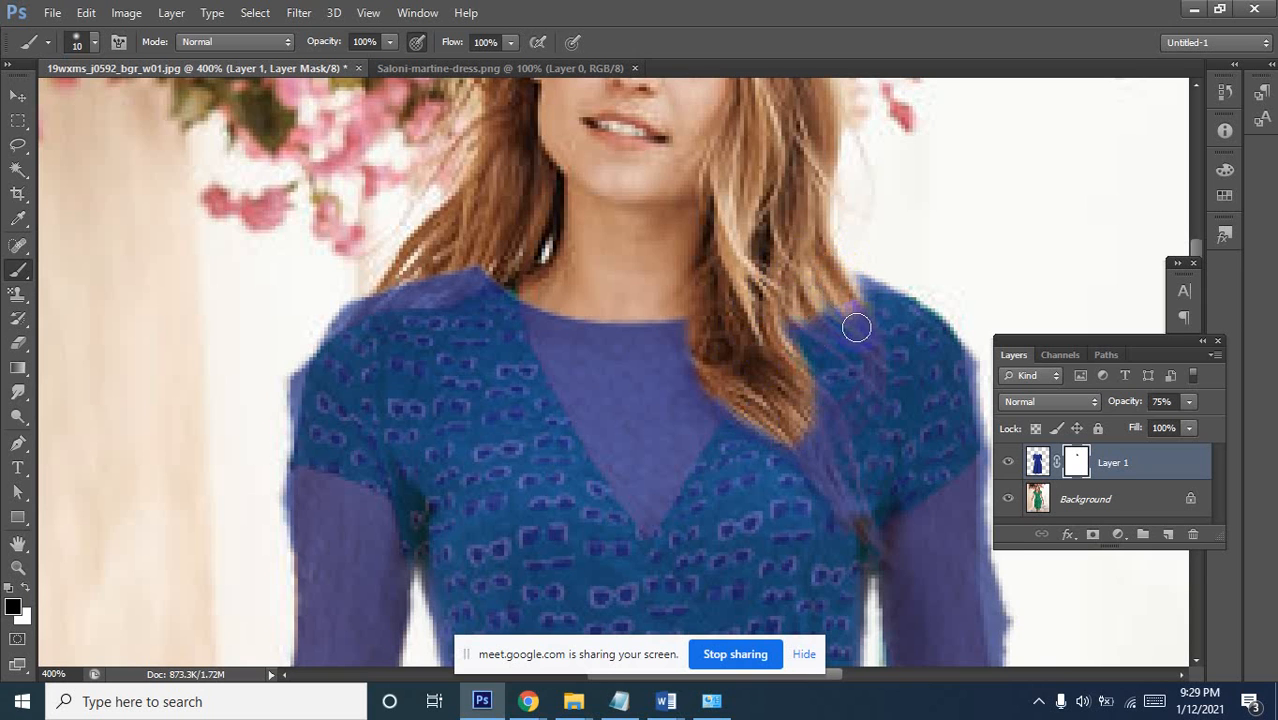
# Reduce the mask brush to size 4 and reveal the thin hair strand ends over the woman's chest and left shoulder
pyautogui.keyDown('ctrl'); pyautogui.click(820, 310); pyautogui.keyUp('ctrl')
pyautogui.keyDown('ctrl'); pyautogui.click(896, 334); pyautogui.keyUp('ctrl')
pyautogui.moveTo(778, 492)
pyautogui.mouseDown()
pyautogui.moveTo(687, 365)
pyautogui.moveTo(674, 297)
pyautogui.moveTo(707, 350)
pyautogui.moveTo(656, 304)
pyautogui.moveTo(805, 467)
pyautogui.moveTo(785, 453)
pyautogui.moveTo(702, 280)
pyautogui.moveTo(718, 342)
pyautogui.moveTo(697, 222)
pyautogui.moveTo(733, 264)
pyautogui.mouseUp()
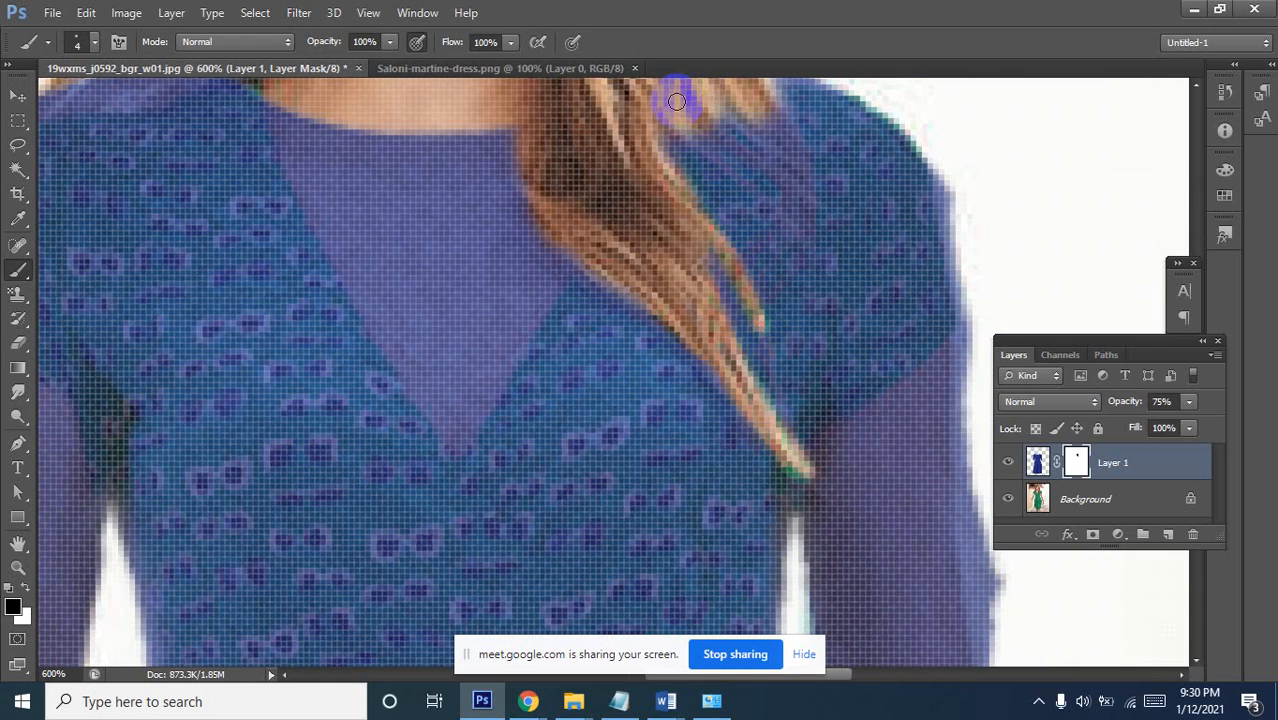
pyautogui.moveTo(682, 130); pyautogui.dragTo(781, 224)
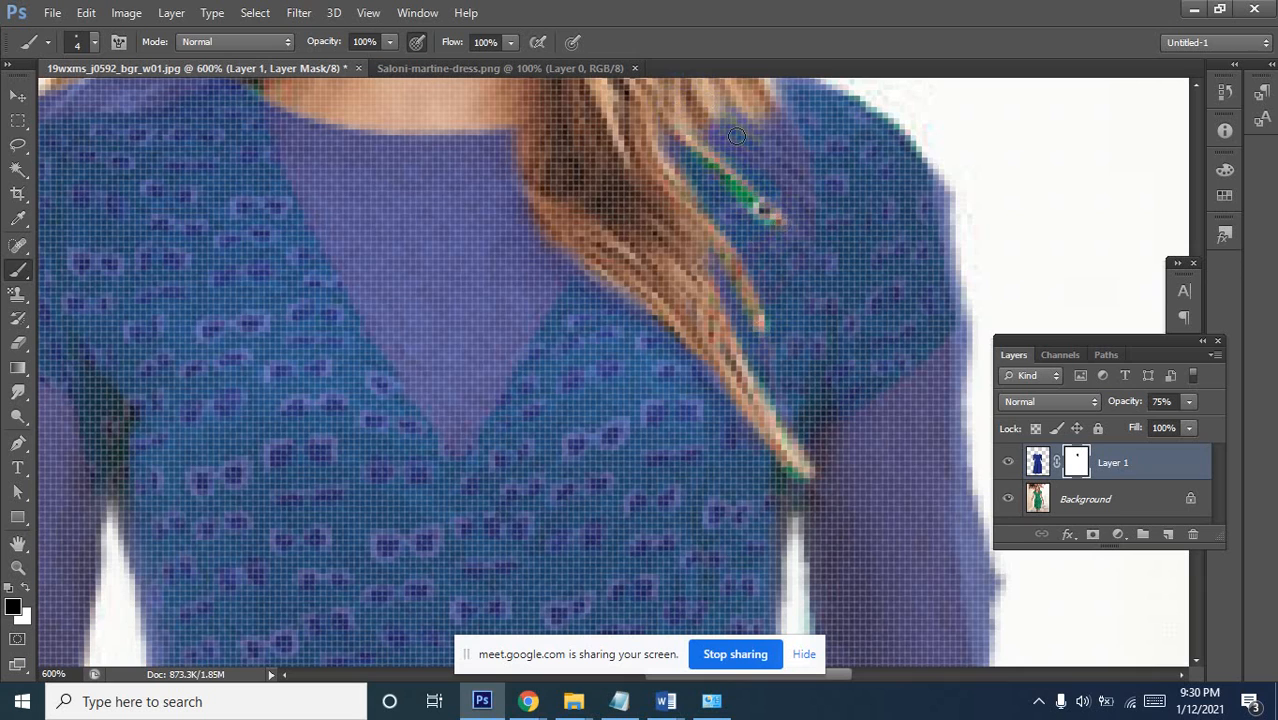
pyautogui.hotkey('ctrl', 'z')
pyautogui.moveTo(662, 92)
pyautogui.mouseDown()
pyautogui.moveTo(767, 156)
pyautogui.moveTo(757, 107)
pyautogui.moveTo(811, 239)
pyautogui.moveTo(777, 107)
pyautogui.mouseUp()
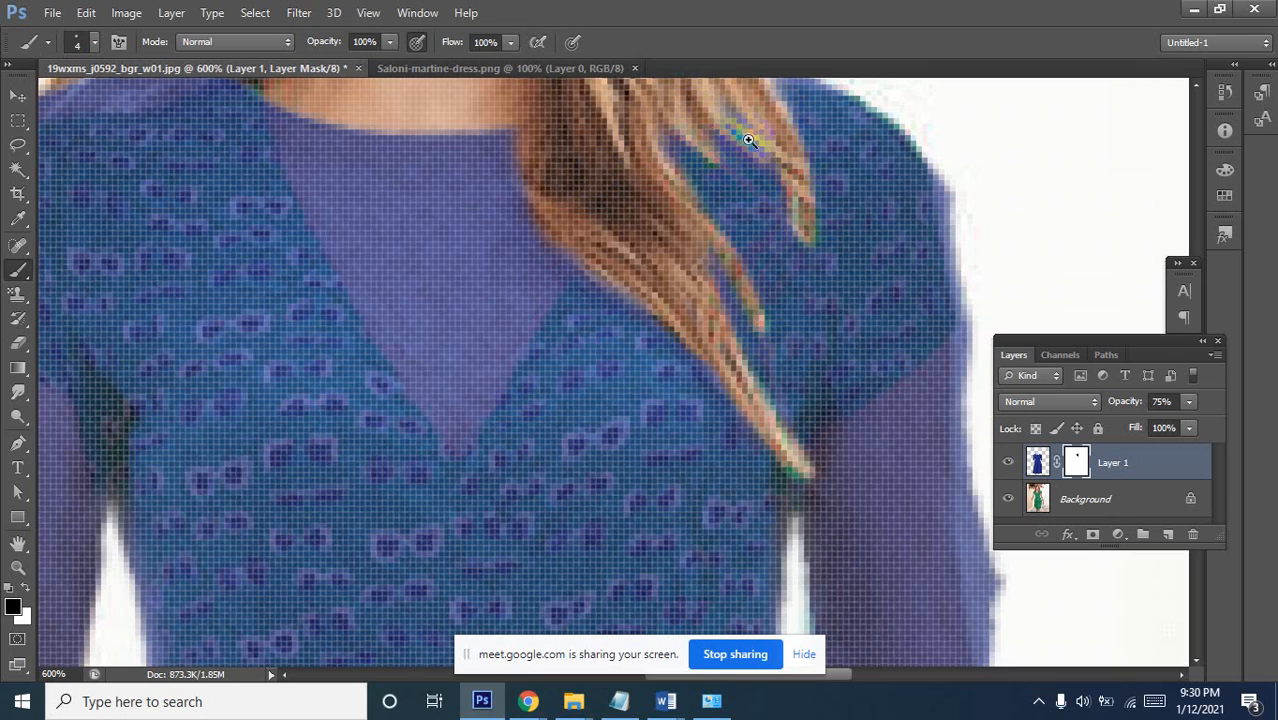
# Paint black on the dress mask along the woman's right shoulder to reveal the hair hidden under the dress
pyautogui.keyDown('alt'); pyautogui.click(533, 182); pyautogui.keyUp('alt')
pyautogui.keyDown('alt'); pyautogui.click(533, 182); pyautogui.keyUp('alt')
pyautogui.keyDown('alt'); pyautogui.click(533, 181); pyautogui.keyUp('alt')
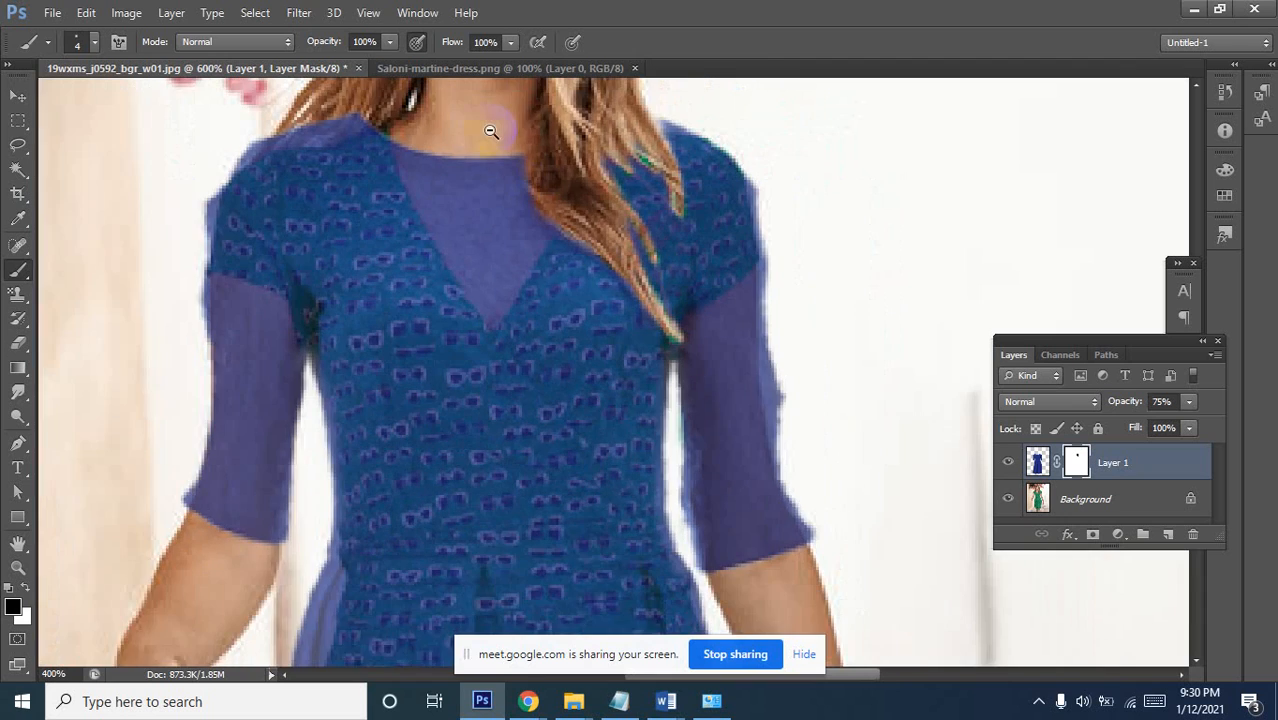
pyautogui.moveTo(512, 123); pyautogui.dragTo(799, 288)
pyautogui.keyDown('ctrl'); pyautogui.click(633, 285); pyautogui.keyUp('ctrl')
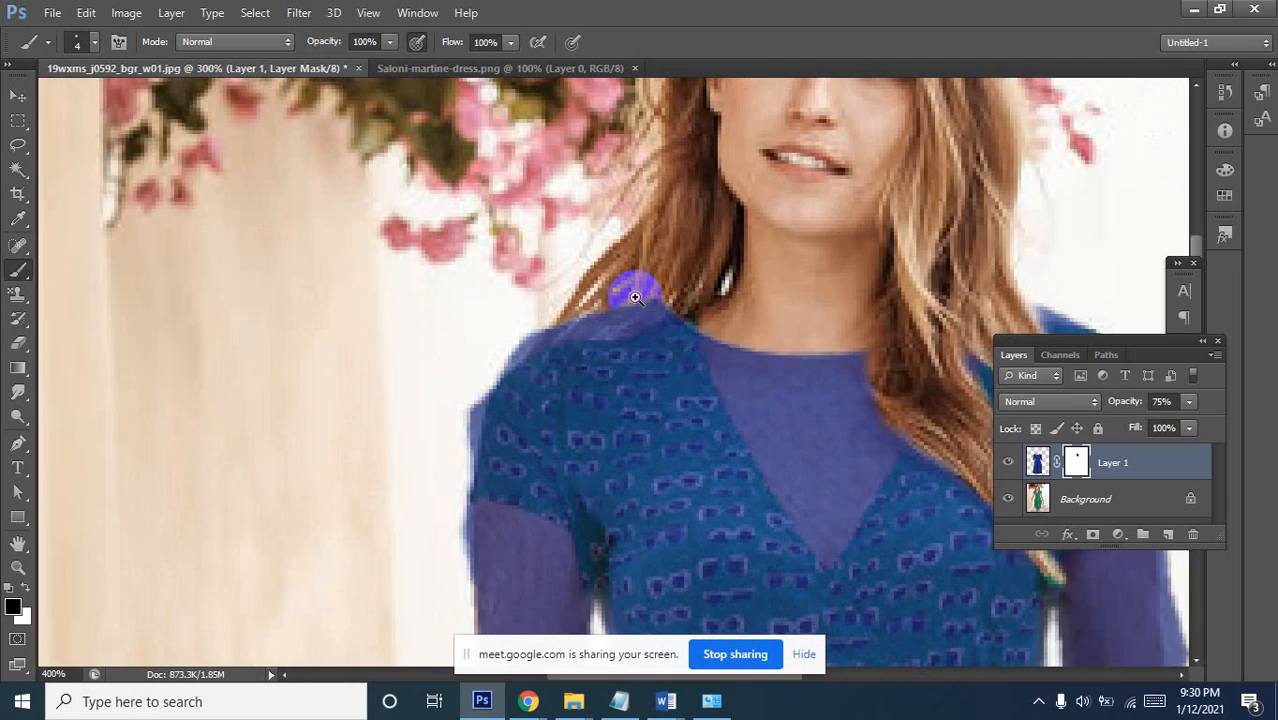
pyautogui.keyDown('ctrl'); pyautogui.click(650, 288); pyautogui.keyUp('ctrl')
pyautogui.keyDown('ctrl'); pyautogui.click(671, 303); pyautogui.keyUp('ctrl')
pyautogui.moveTo(657, 312)
pyautogui.mouseDown()
pyautogui.moveTo(508, 341)
pyautogui.moveTo(676, 308)
pyautogui.moveTo(642, 335)
pyautogui.moveTo(695, 310)
pyautogui.moveTo(604, 352)
pyautogui.moveTo(538, 353)
pyautogui.moveTo(649, 346)
pyautogui.moveTo(496, 340)
pyautogui.moveTo(450, 361)
pyautogui.moveTo(538, 348)
pyautogui.moveTo(423, 403)
pyautogui.moveTo(538, 355)
pyautogui.moveTo(442, 407)
pyautogui.moveTo(381, 524)
pyautogui.moveTo(381, 506)
pyautogui.moveTo(390, 495)
pyautogui.moveTo(387, 533)
pyautogui.mouseUp()
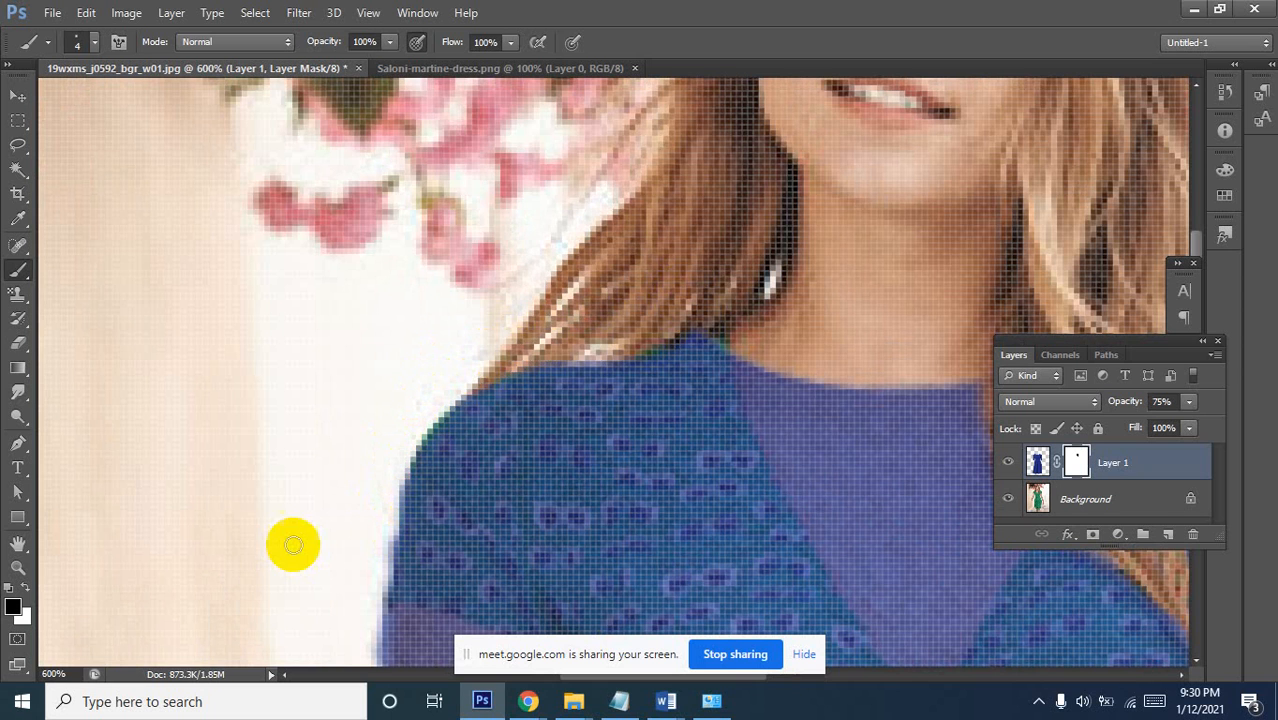
# Restore the dress layer's opacity to 100%
pyautogui.keyDown('alt'); pyautogui.click(713, 275); pyautogui.keyUp('alt')
pyautogui.keyDown('alt'); pyautogui.click(700, 303); pyautogui.keyUp('alt')
pyautogui.keyDown('alt'); pyautogui.click(701, 305); pyautogui.keyUp('alt')
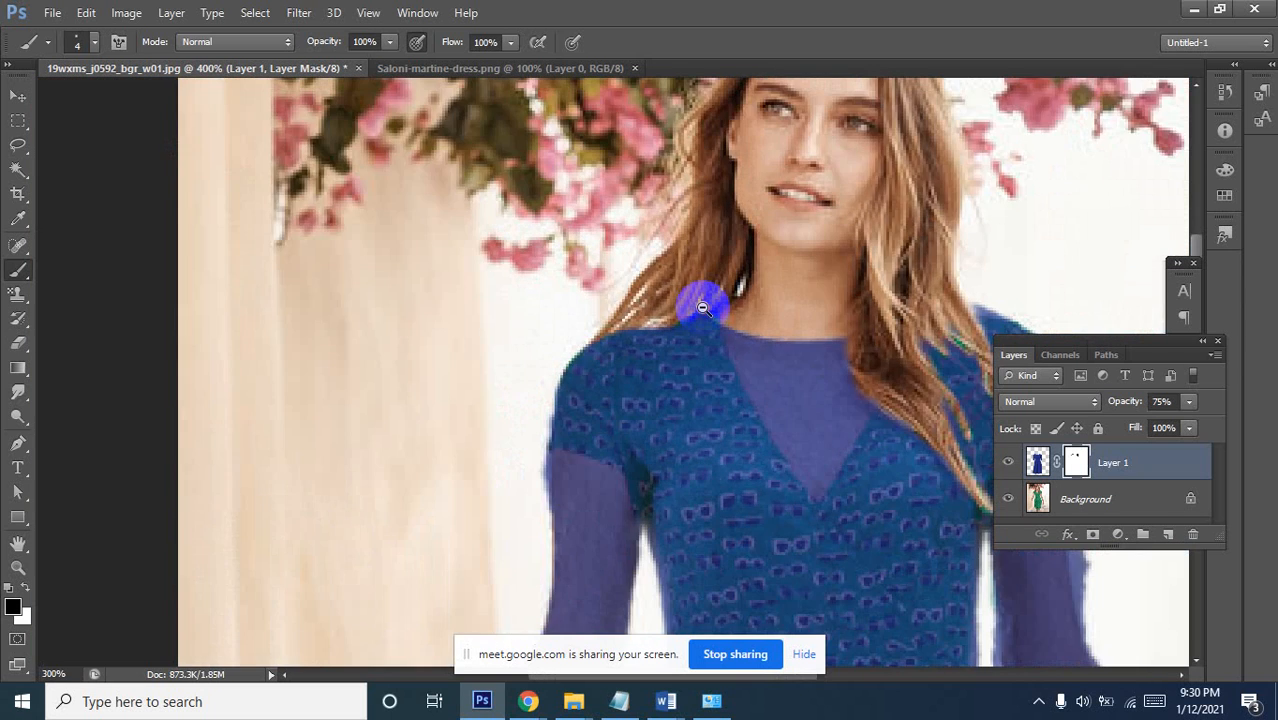
pyautogui.keyDown('alt'); pyautogui.click(703, 307); pyautogui.keyUp('alt')
pyautogui.keyDown('alt'); pyautogui.click(703, 303); pyautogui.keyUp('alt')
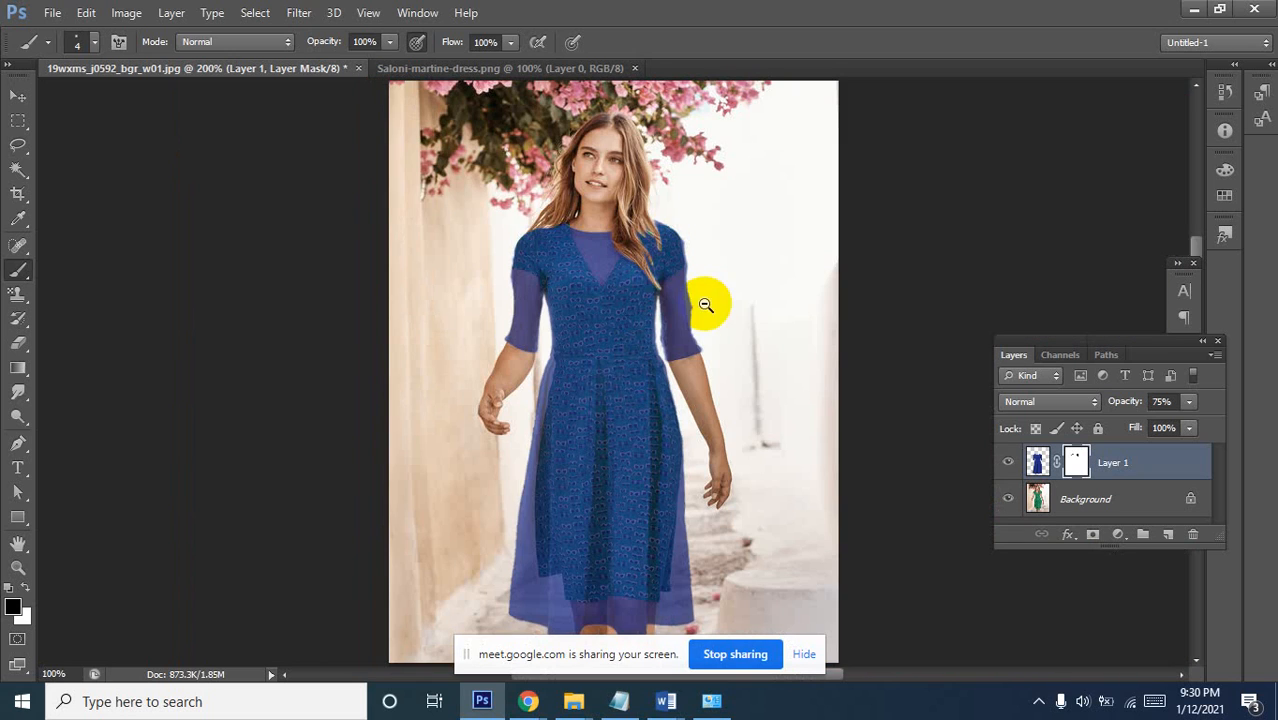
pyautogui.click(1182, 402)
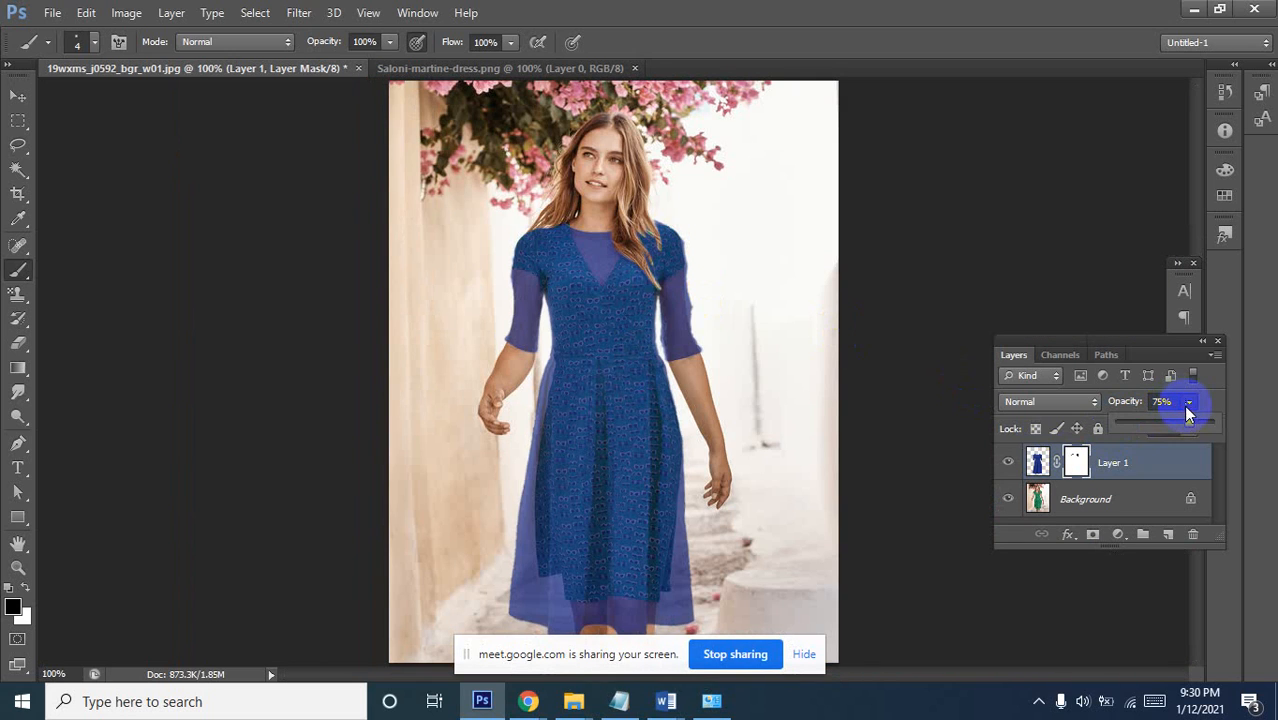
pyautogui.moveTo(1191, 426); pyautogui.dragTo(1250, 430)
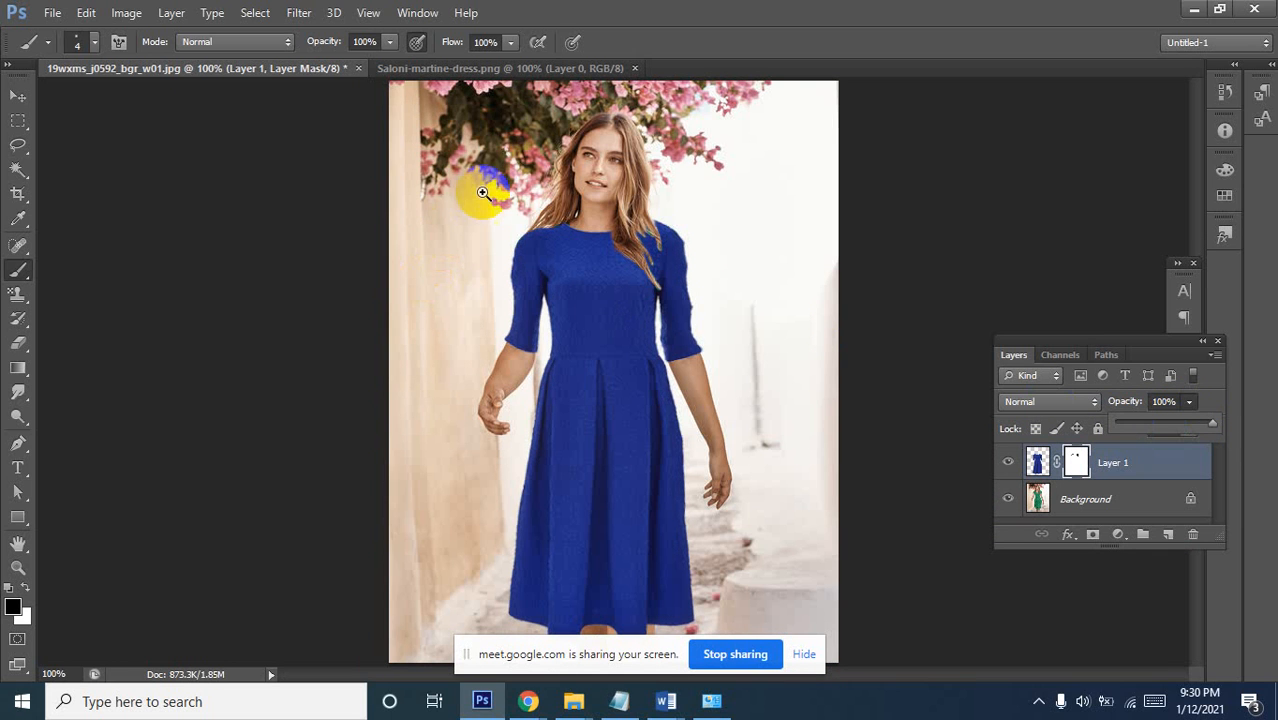
# Check the masked hair around the neckline and shoulders, and target Layer 1's dress image instead of its mask
pyautogui.click(530, 214)
pyautogui.click(556, 196)
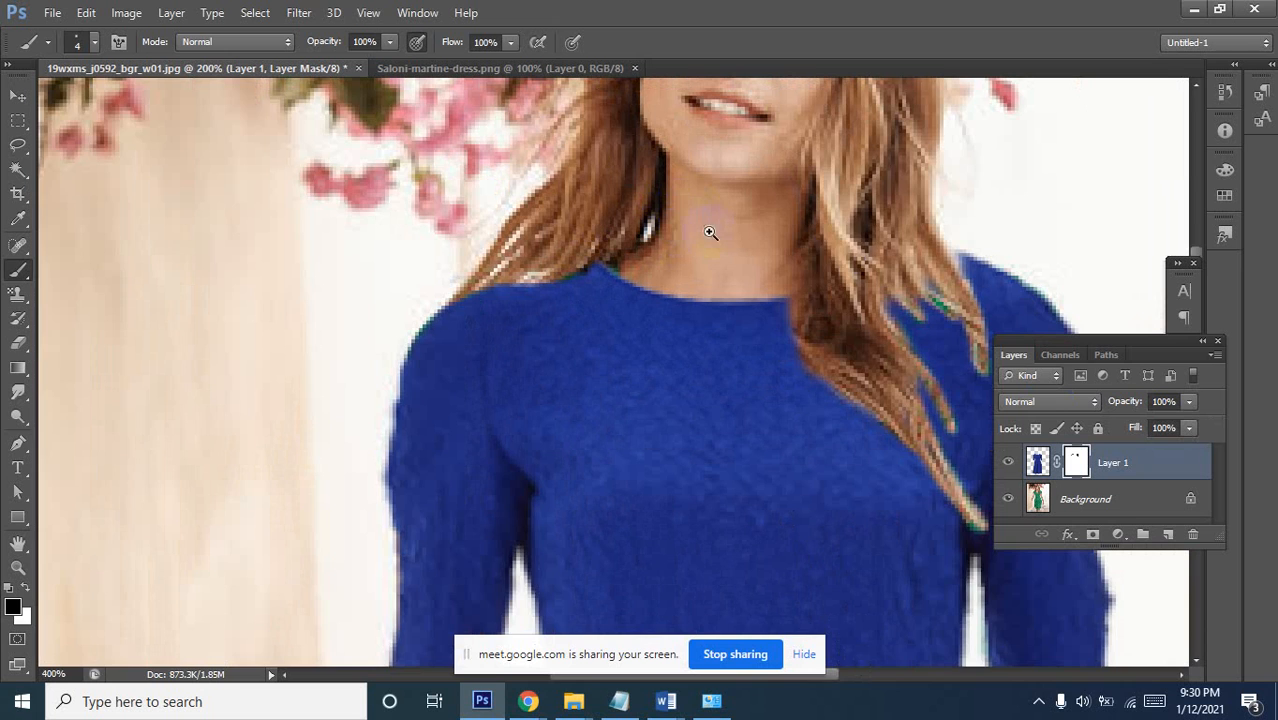
pyautogui.click(833, 320)
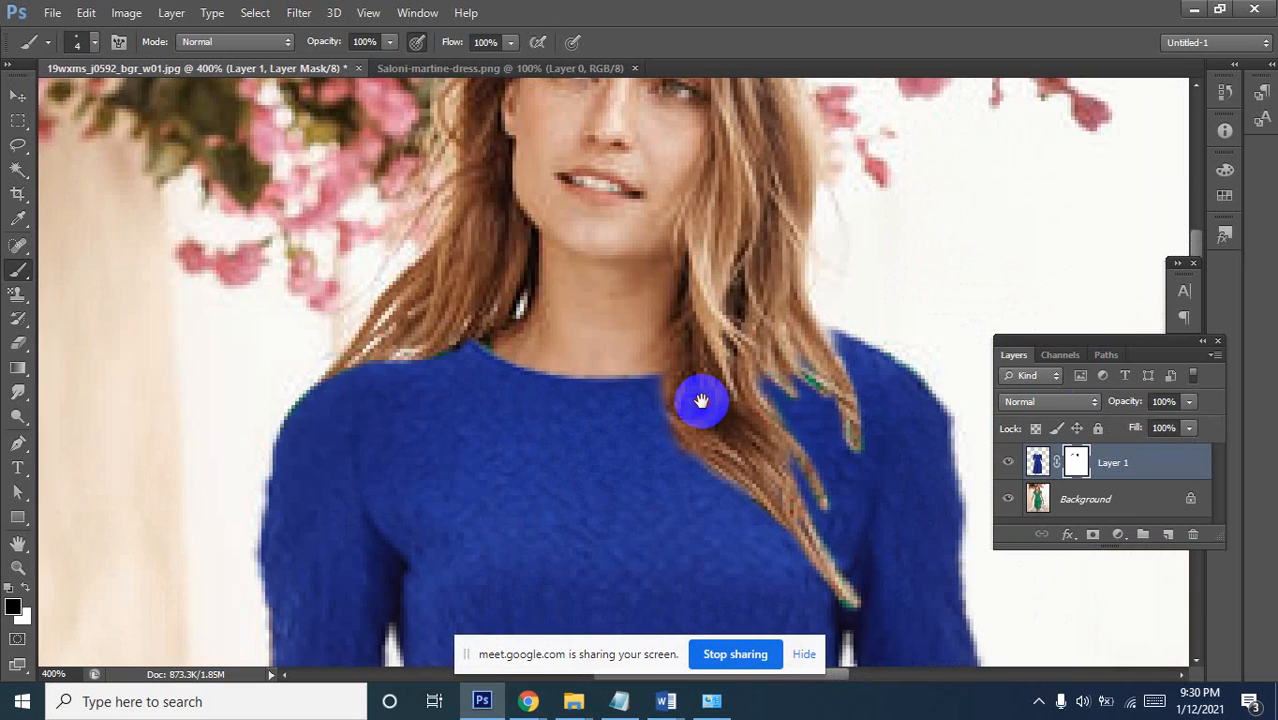
pyautogui.click(690, 374)
pyautogui.click(674, 374)
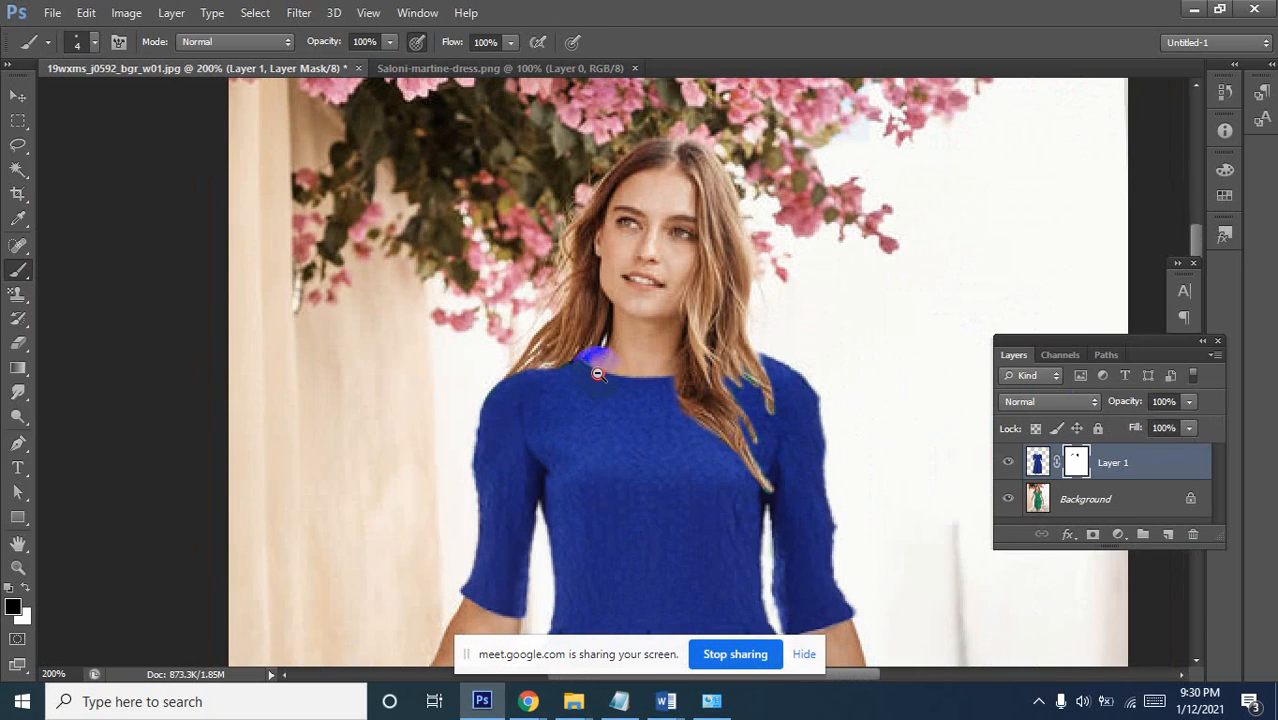
pyautogui.click(597, 374)
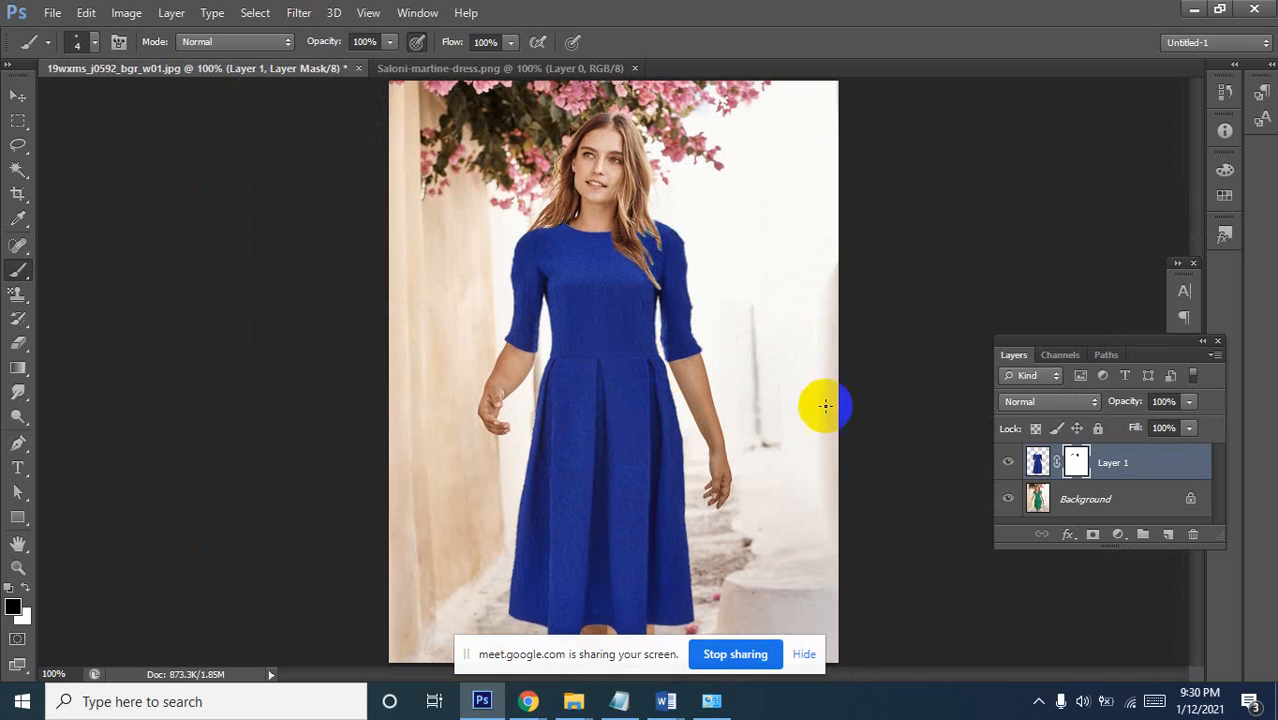
pyautogui.click(1037, 465)
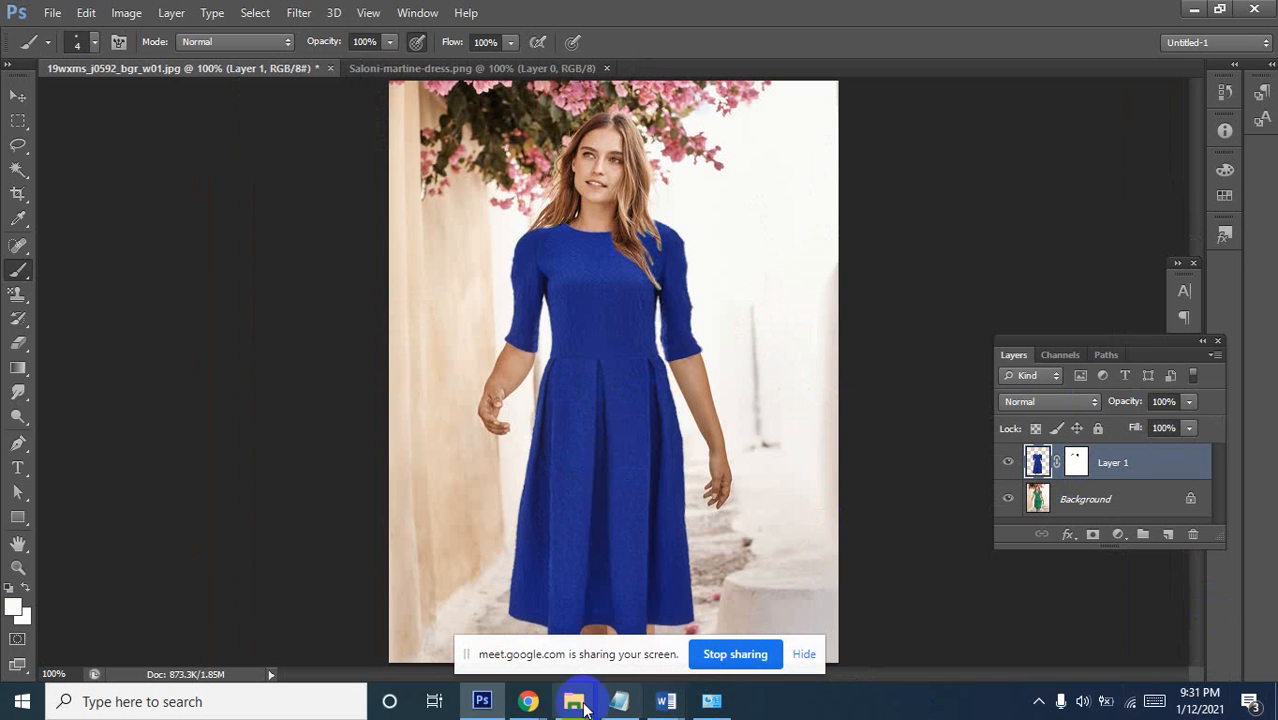
# Switch to the class design sheet in Word, highlight "Leon Design" in the Class # 8 assignment, and return to Photoshop
pyautogui.moveTo(705, 703)
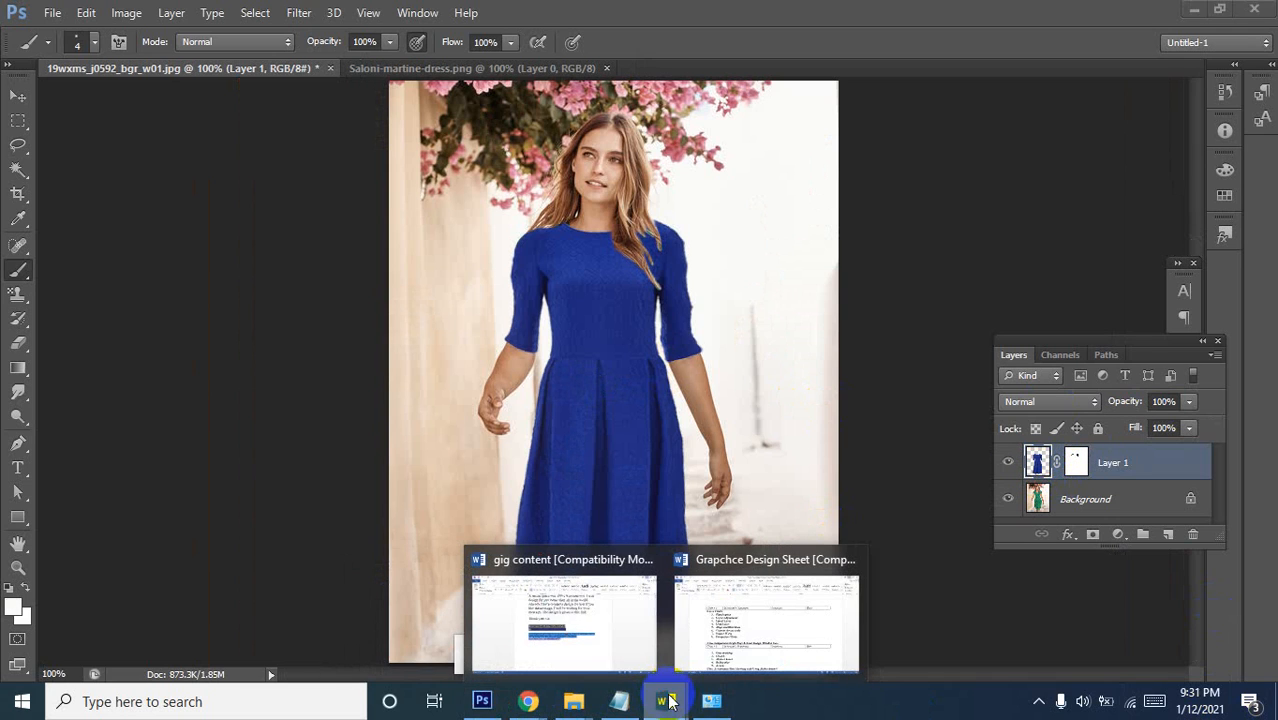
pyautogui.hotkey('alt', 'Tab')
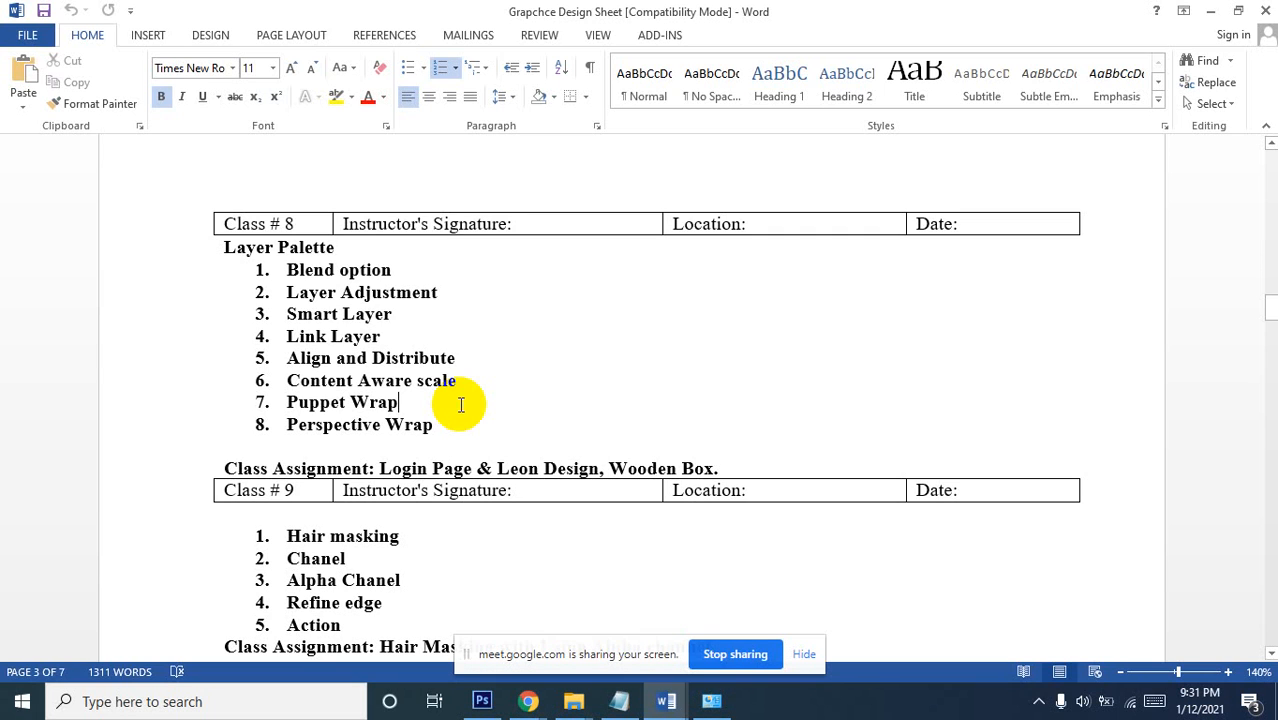
pyautogui.click(497, 467)
pyautogui.moveTo(497, 467); pyautogui.dragTo(595, 467)
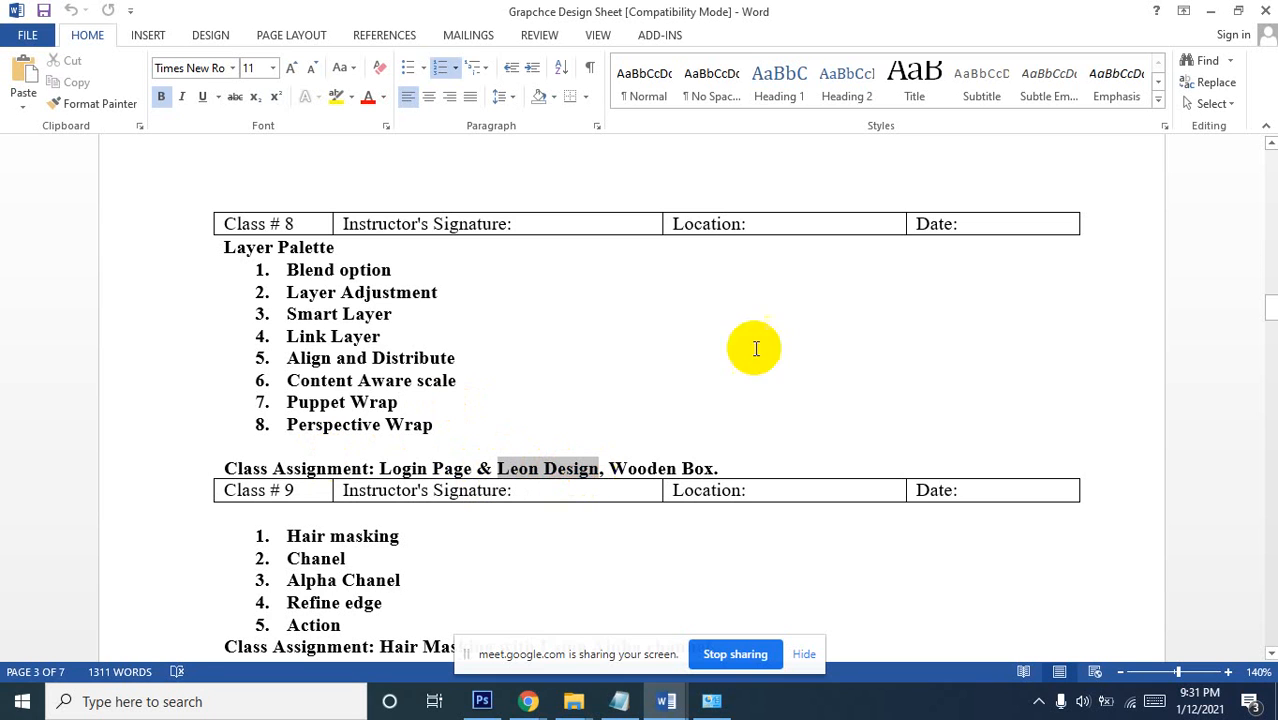
pyautogui.click(1210, 11)
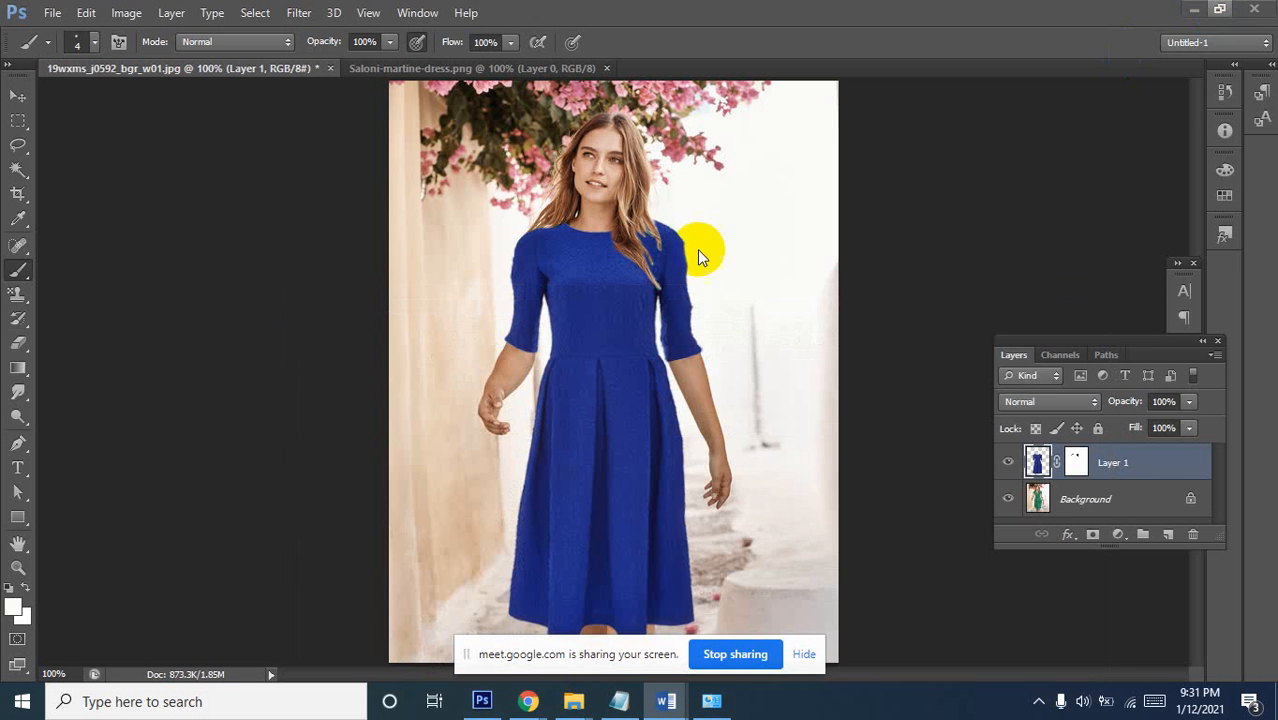
# Recolour the dress on Layer 1 dark red with a Hue/Saturation adjustment, trying green and olive first and settling on Hue +123
pyautogui.click(18, 95)
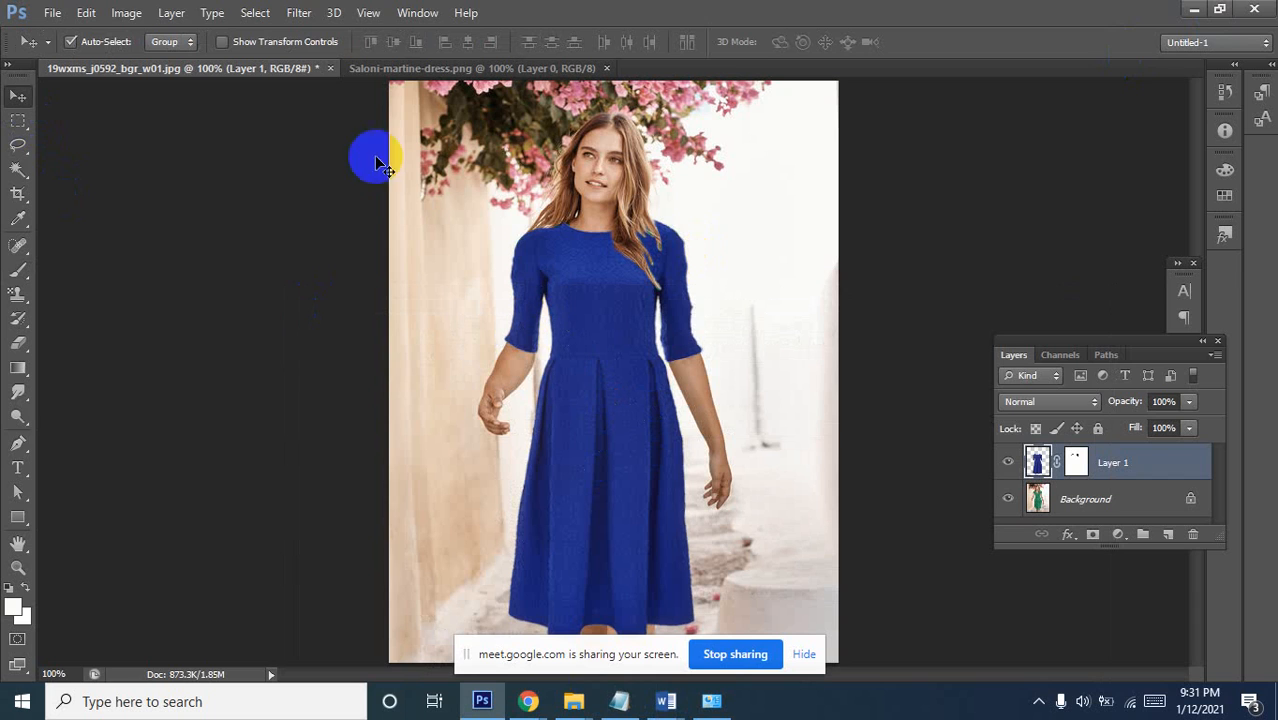
pyautogui.click(127, 16)
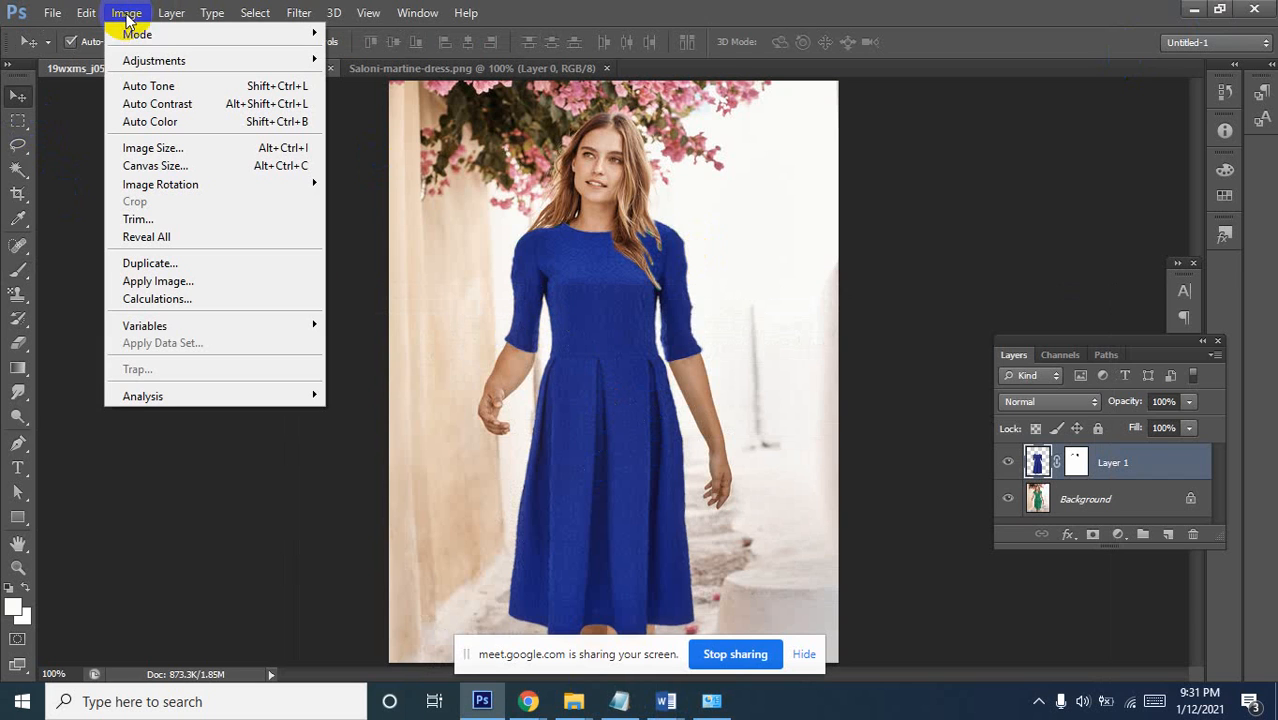
pyautogui.moveTo(214, 61)
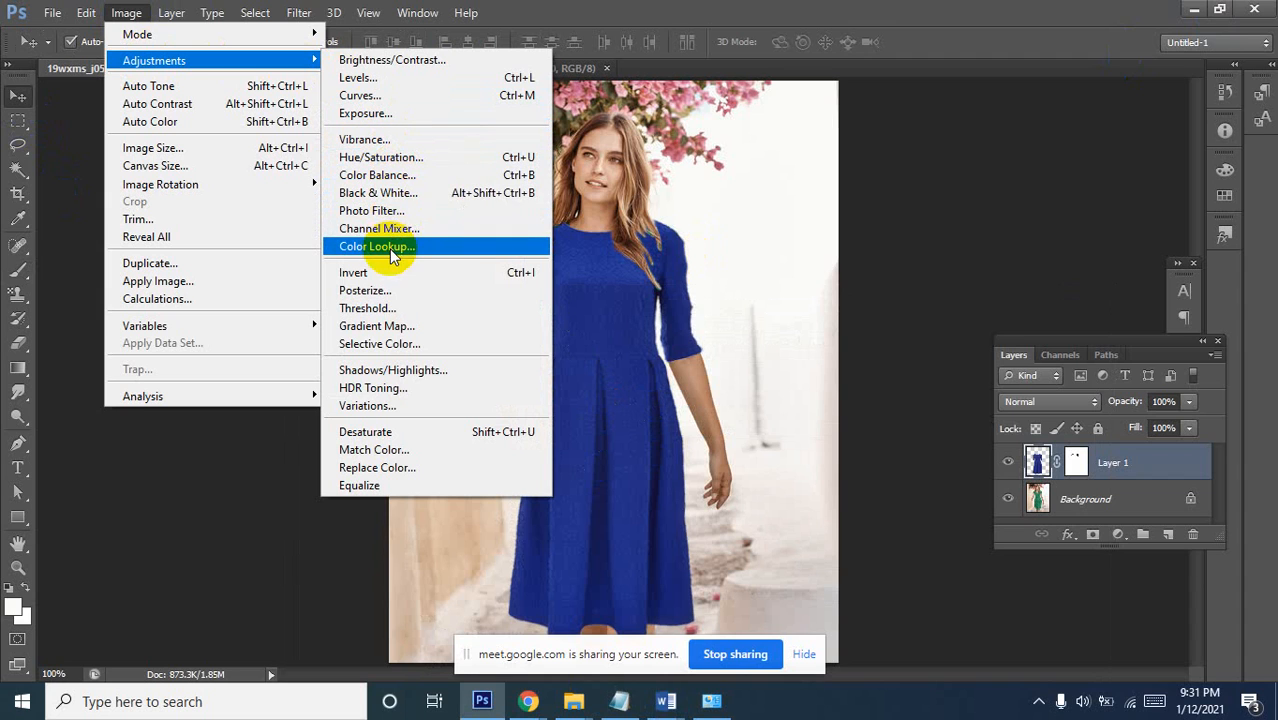
pyautogui.click(400, 160)
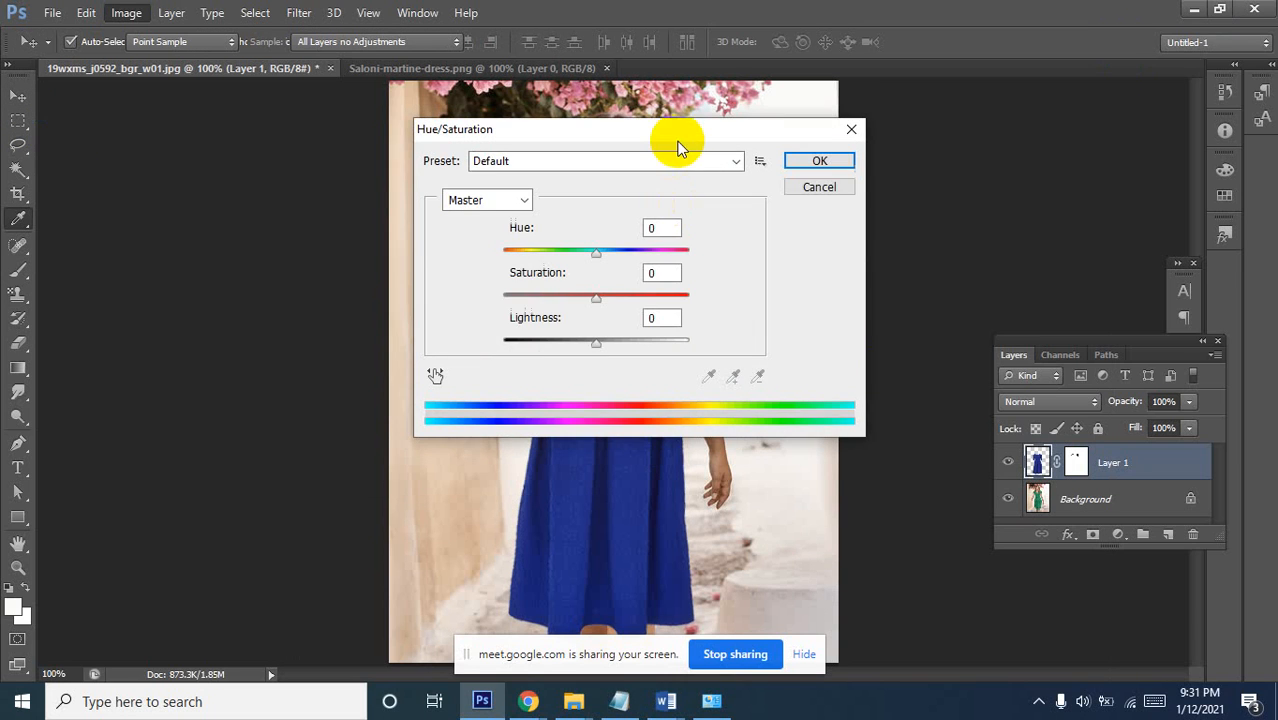
pyautogui.moveTo(676, 131); pyautogui.dragTo(1100, 193)
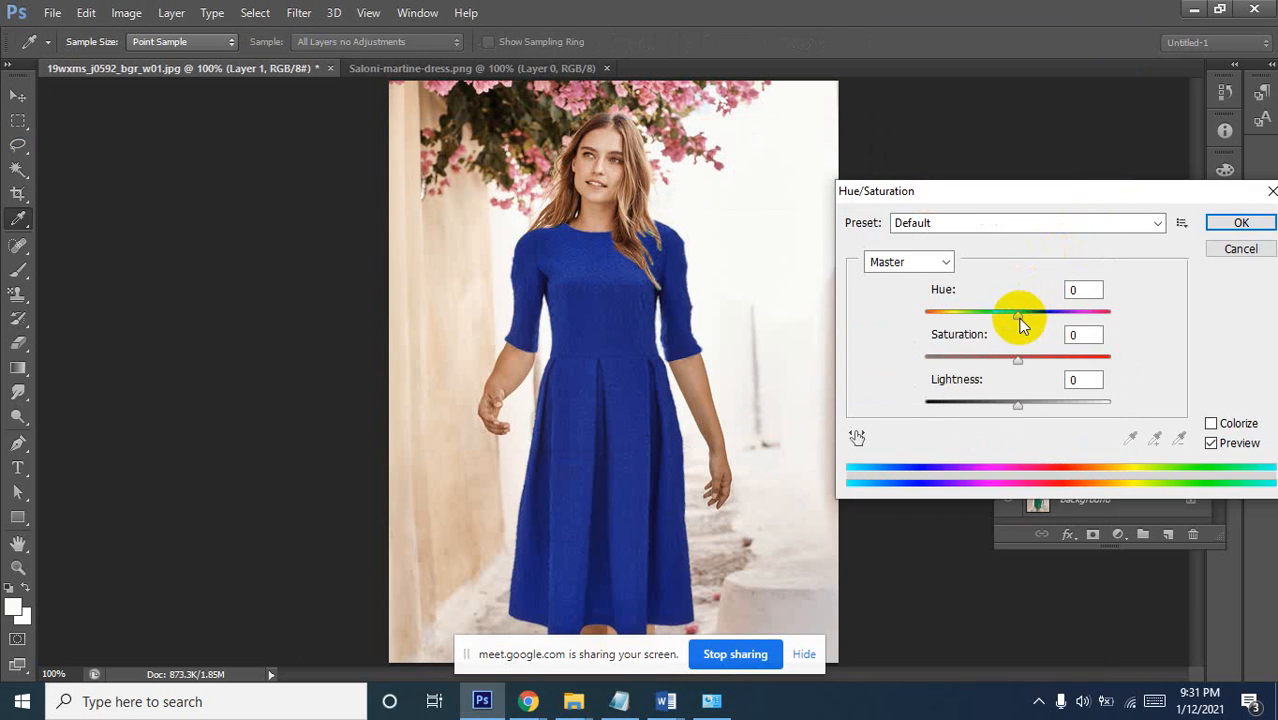
pyautogui.moveTo(1018, 318); pyautogui.dragTo(962, 320)
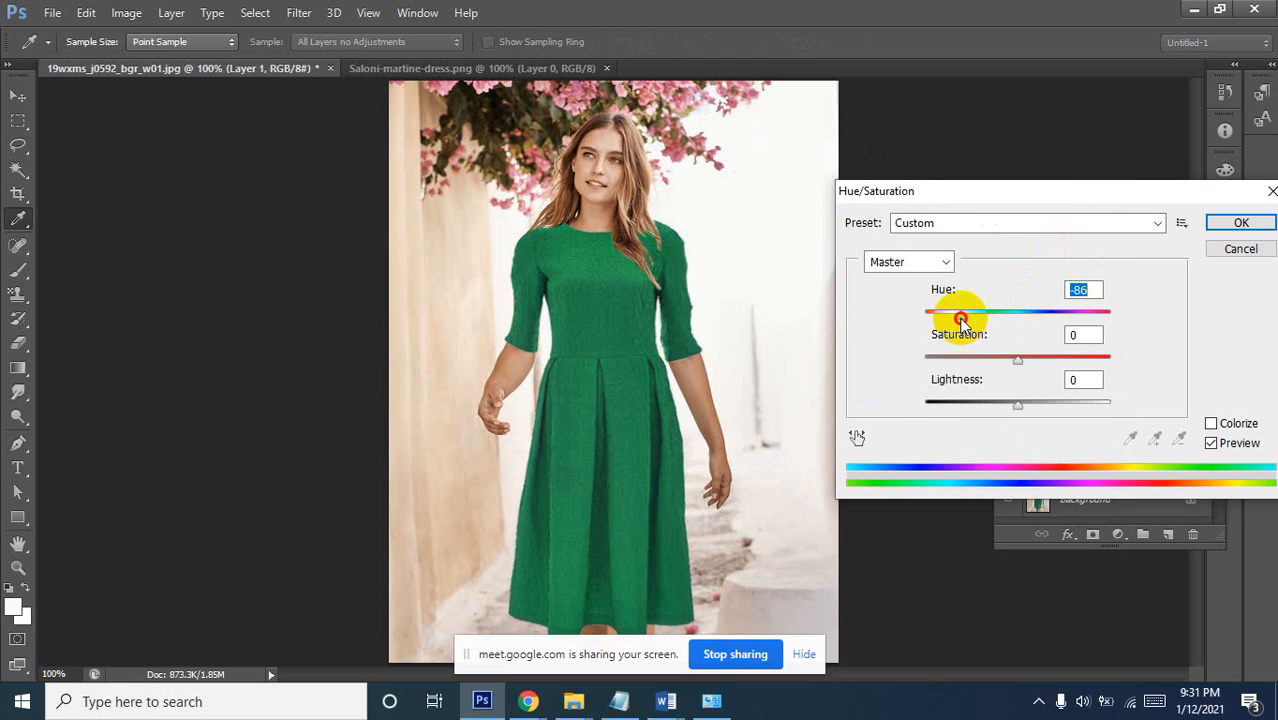
pyautogui.moveTo(960, 320); pyautogui.dragTo(910, 322)
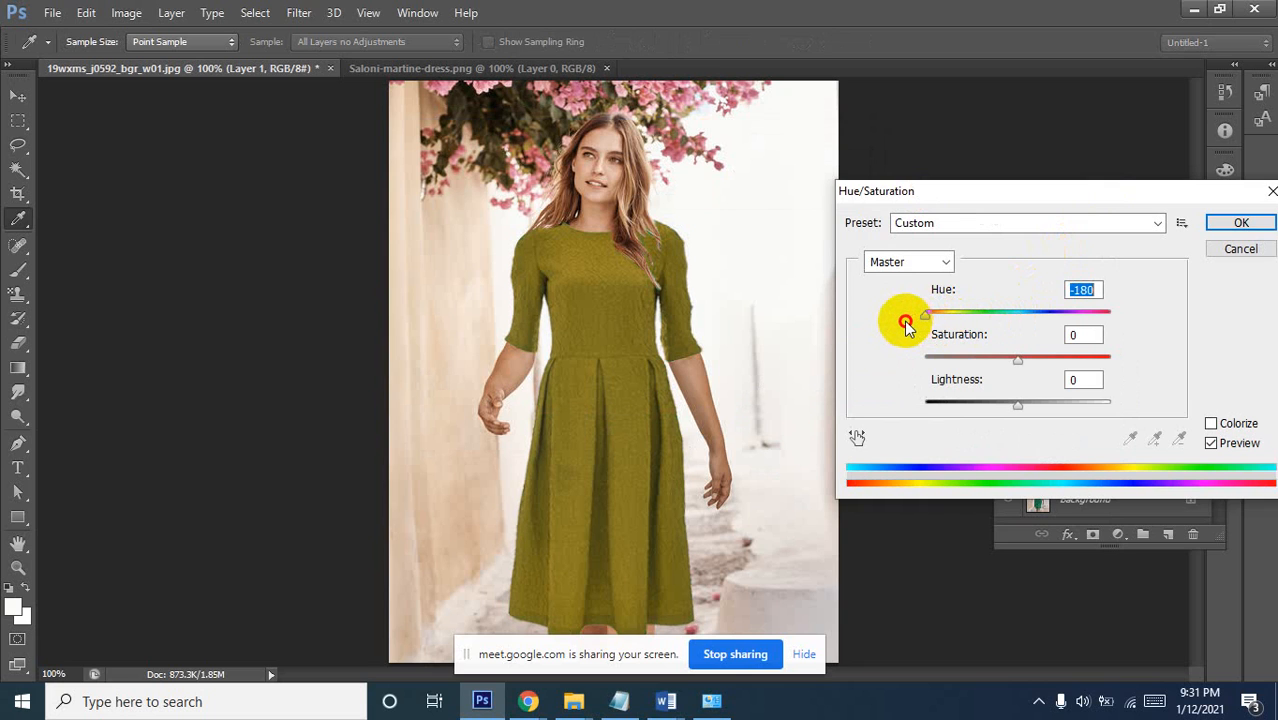
pyautogui.moveTo(905, 325); pyautogui.dragTo(940, 320)
pyautogui.moveTo(970, 320); pyautogui.dragTo(1092, 335)
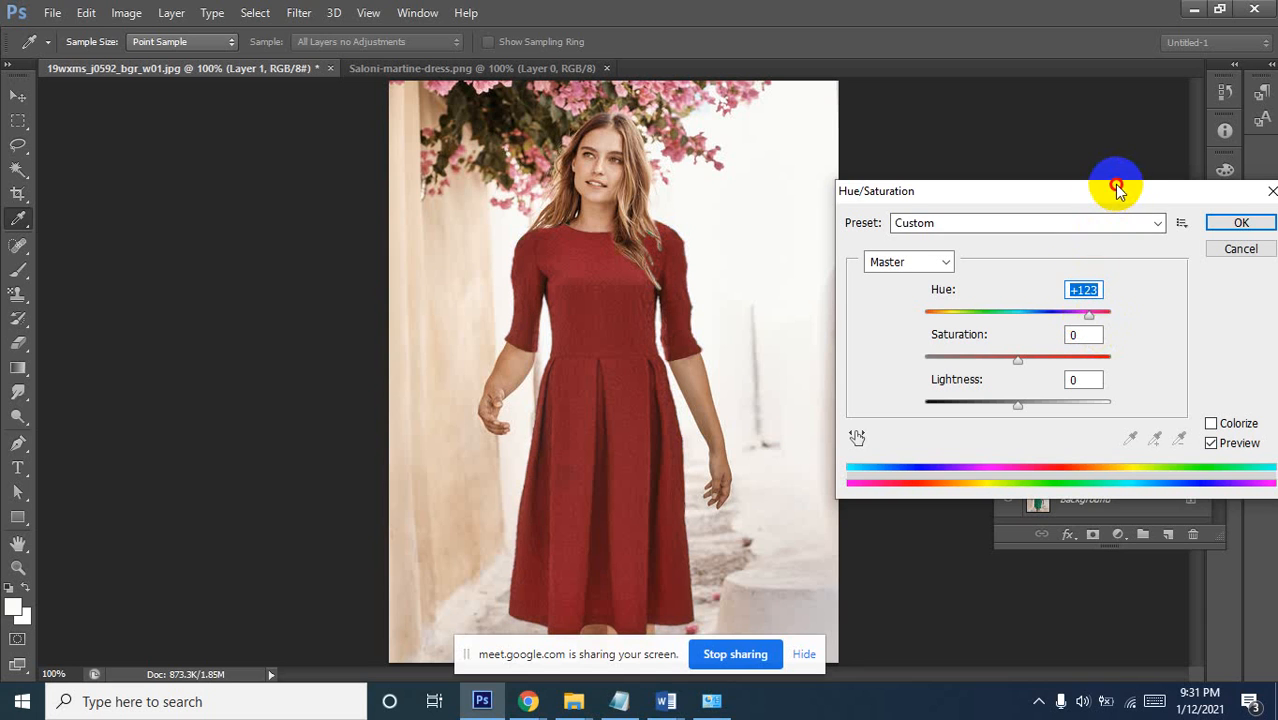
pyautogui.moveTo(1115, 191); pyautogui.dragTo(1008, 190)
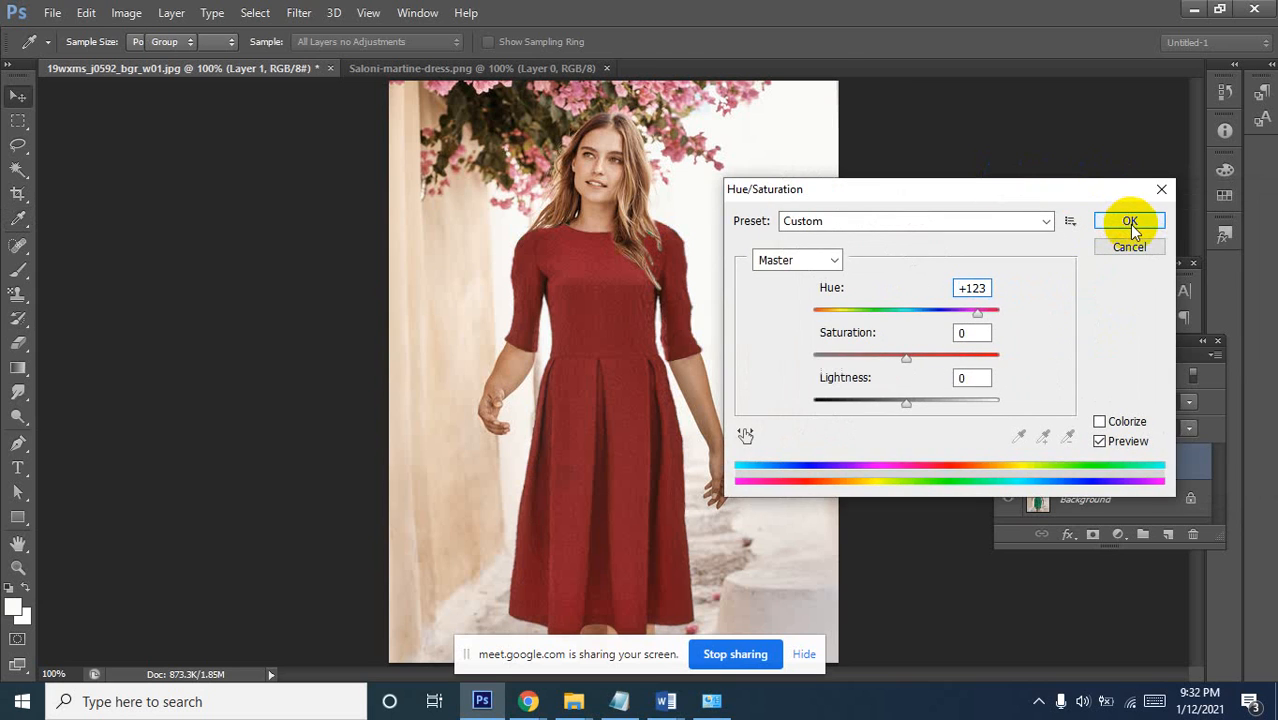
pyautogui.click(1129, 220)
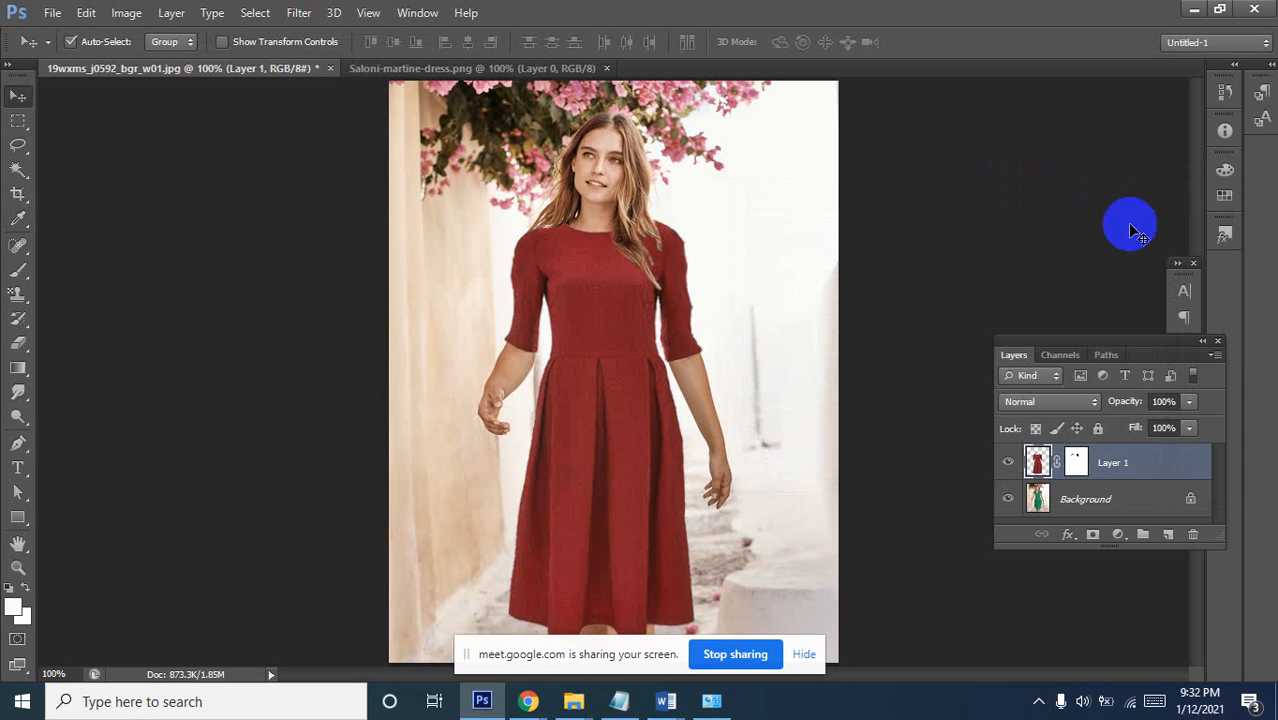
pyautogui.keyDown('alt'); pyautogui.click(552, 265); pyautogui.keyUp('alt')
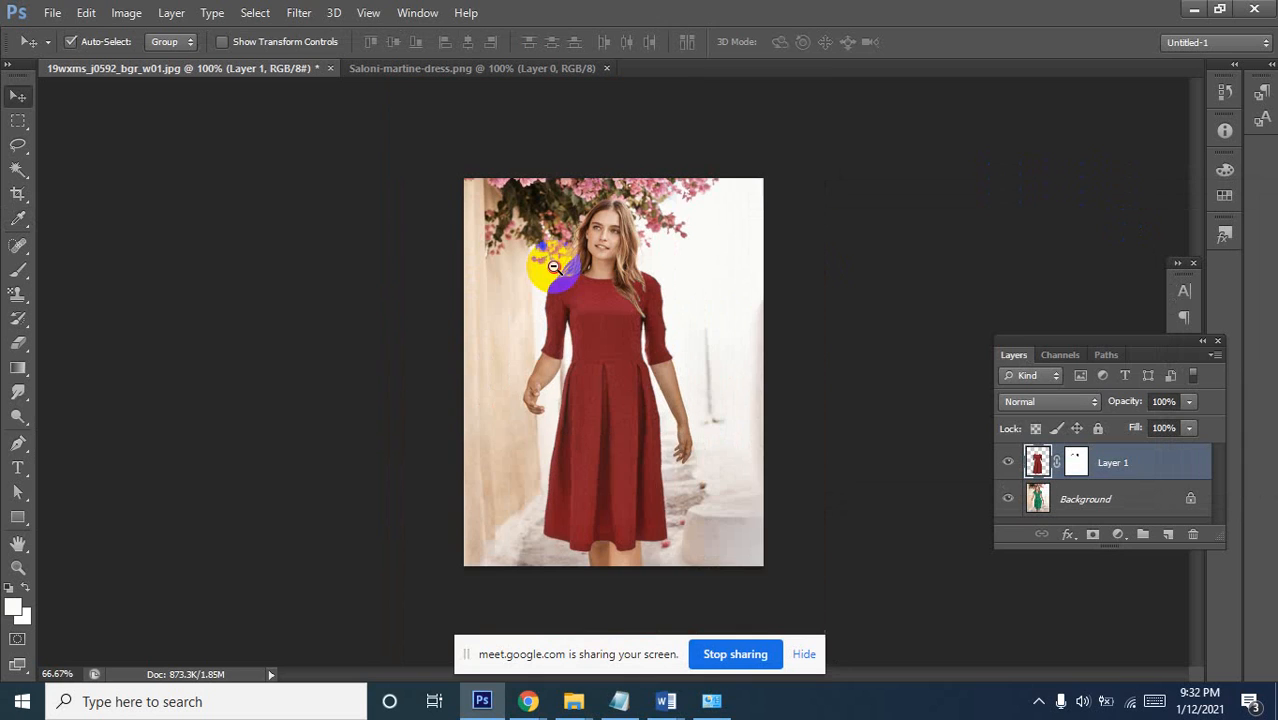
pyautogui.keyDown('alt'); pyautogui.click(542, 312); pyautogui.keyUp('alt')
pyautogui.keyDown('alt'); pyautogui.click(541, 316); pyautogui.keyUp('alt')
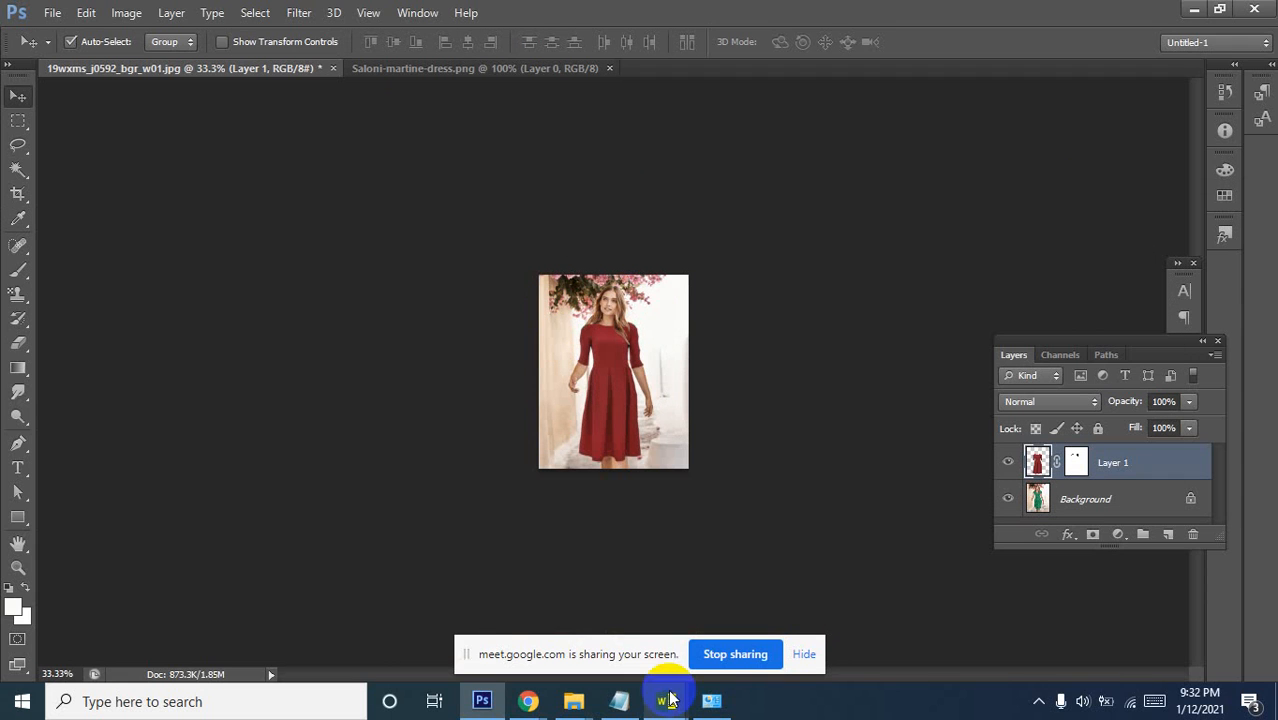
# Switch to the class design sheet in Word and review the Class # 8 Layer Palette topics by highlighting Blend option through Perspective Wrap
pyautogui.moveTo(676, 699)
pyautogui.click(736, 628)
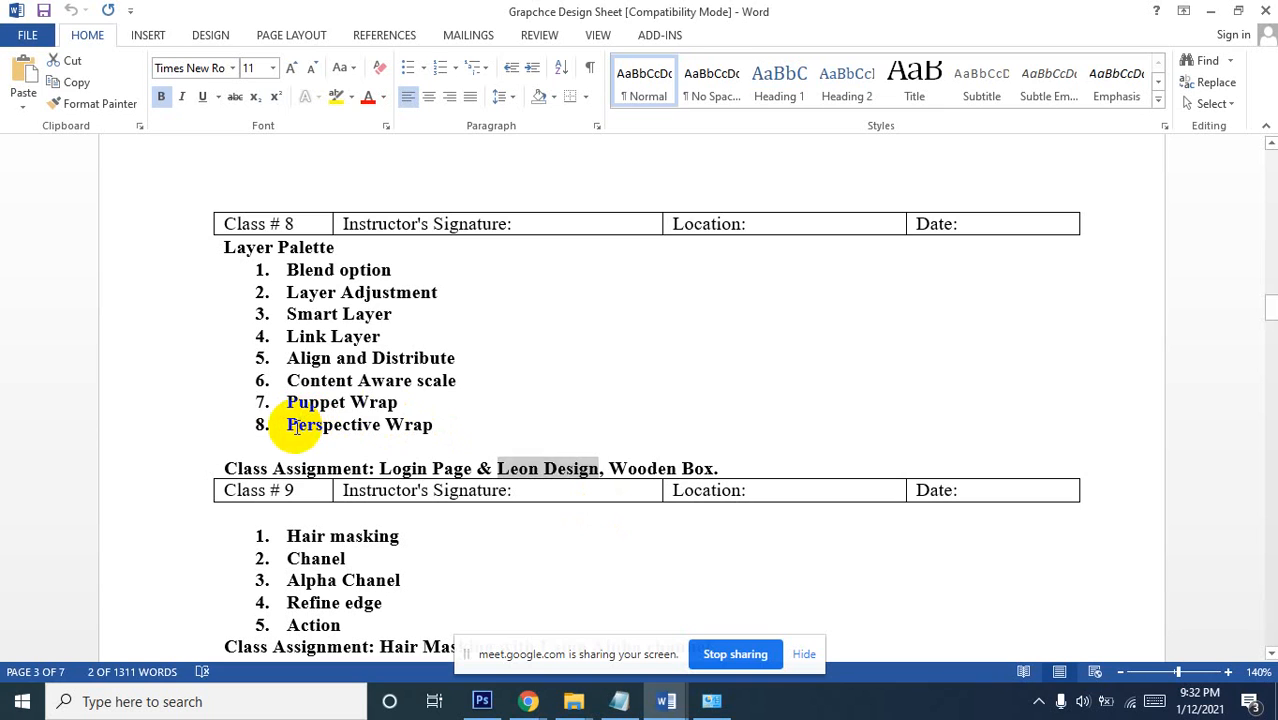
pyautogui.click(299, 424)
pyautogui.click(446, 424)
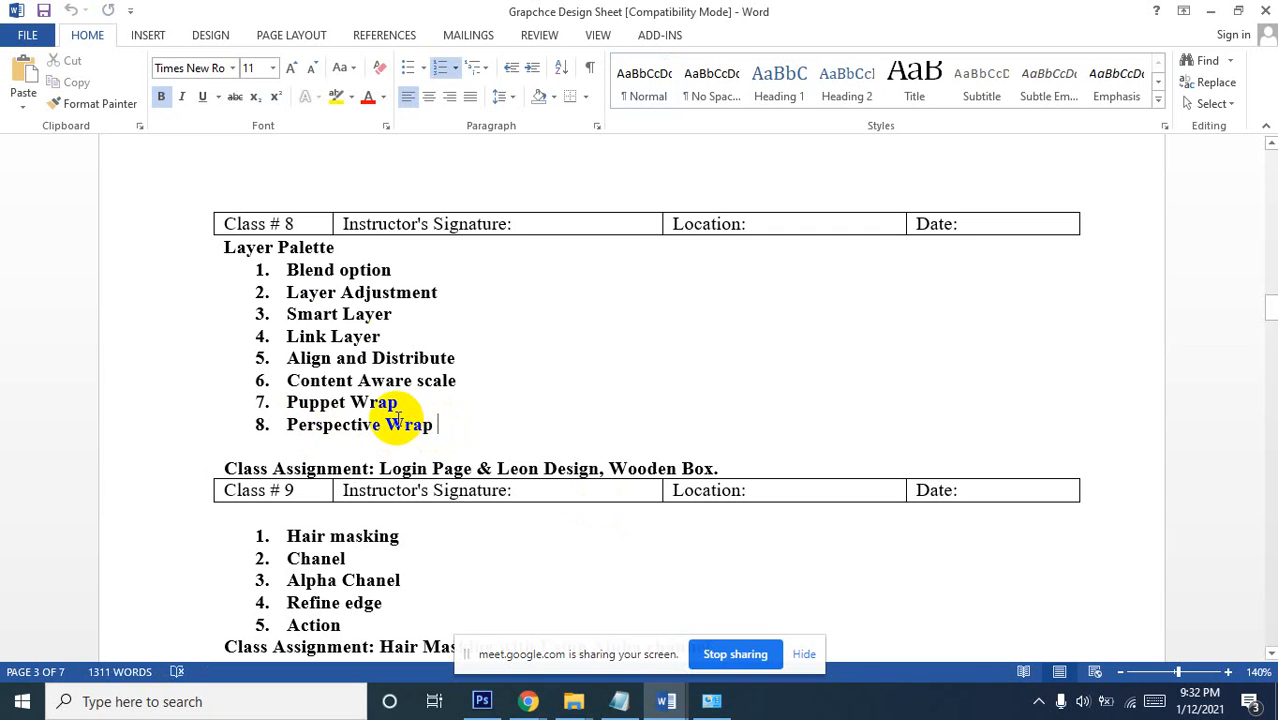
pyautogui.doubleClick(313, 276)
pyautogui.click(305, 269)
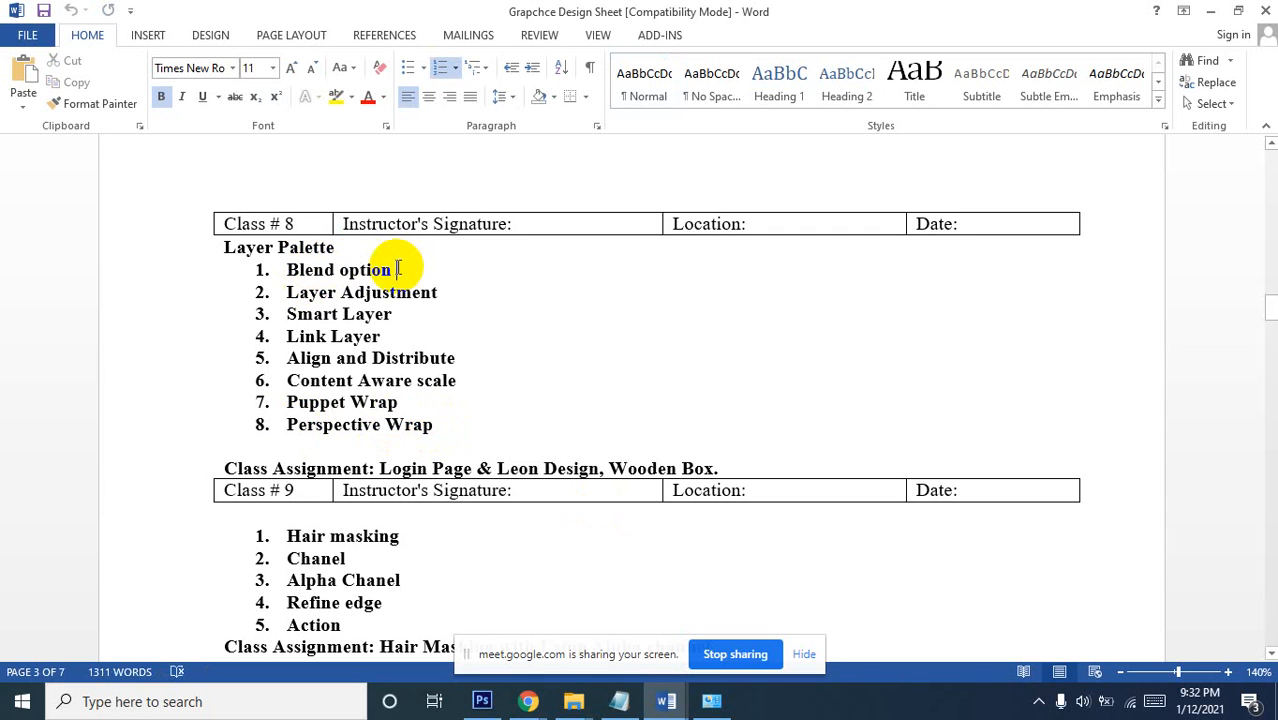
pyautogui.moveTo(448, 424); pyautogui.dragTo(287, 268)
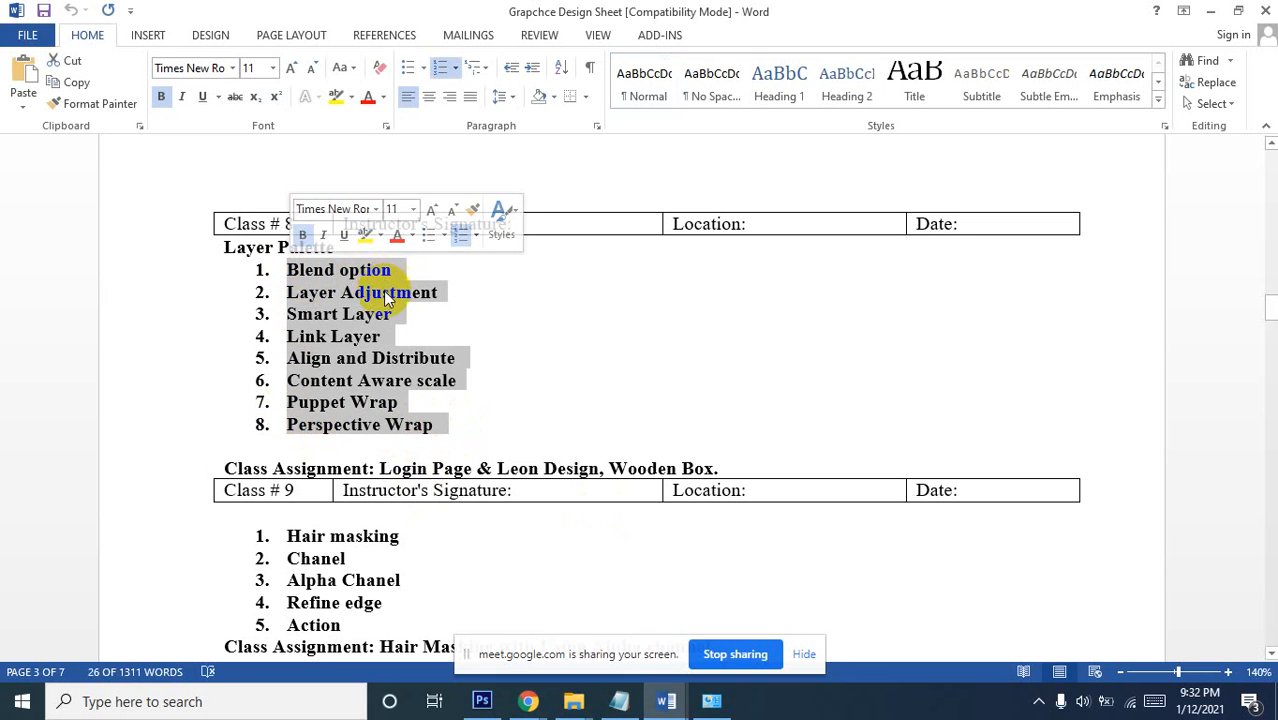
pyautogui.click(450, 427)
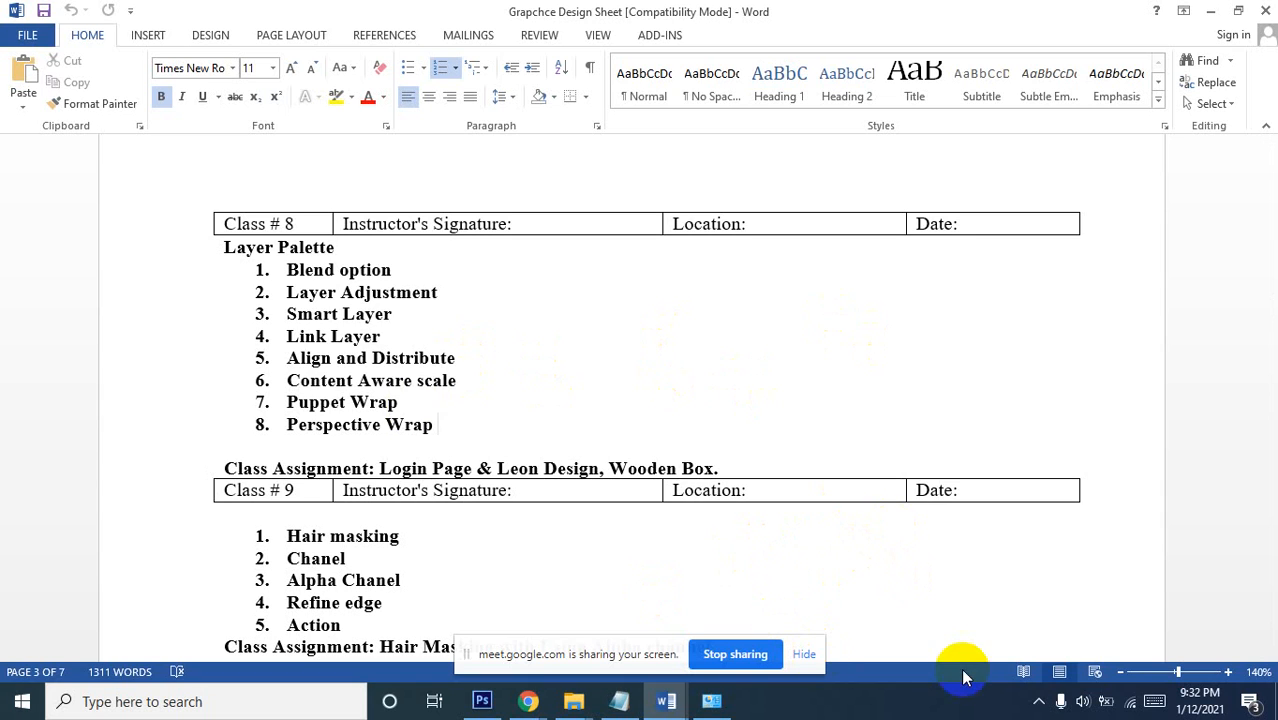
# Show the hidden system tray icons
pyautogui.click(1036, 704)
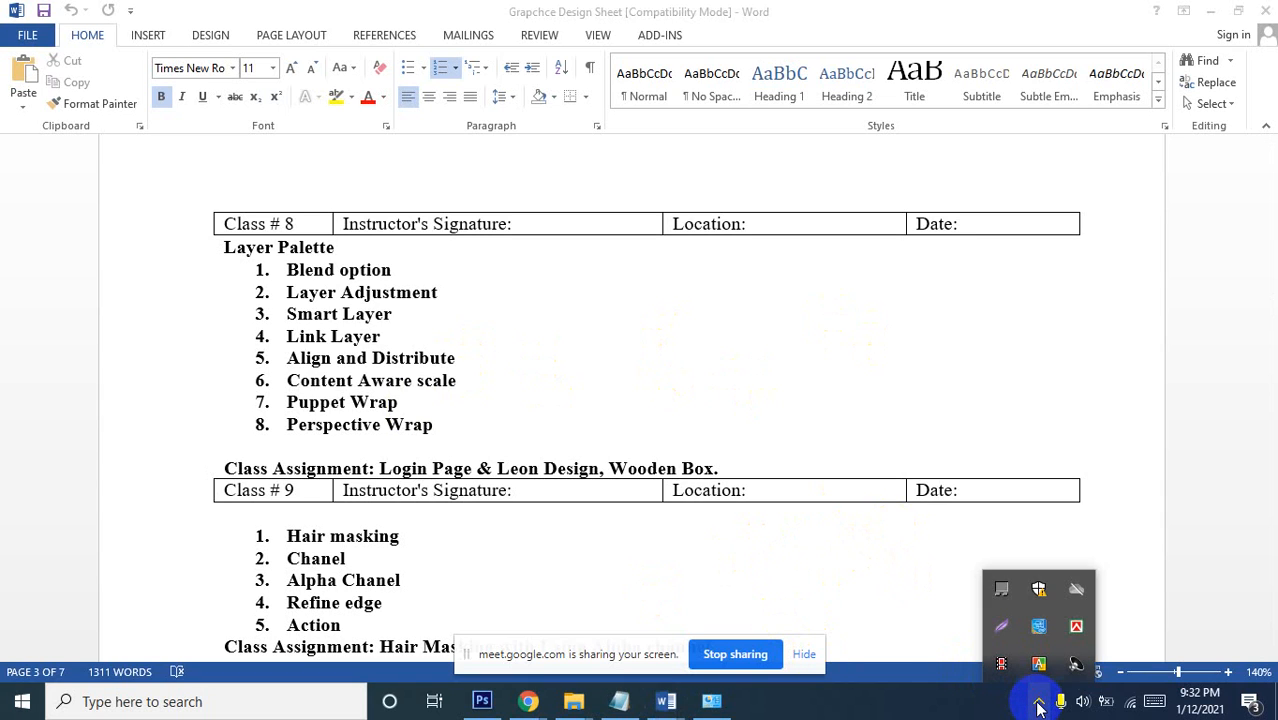